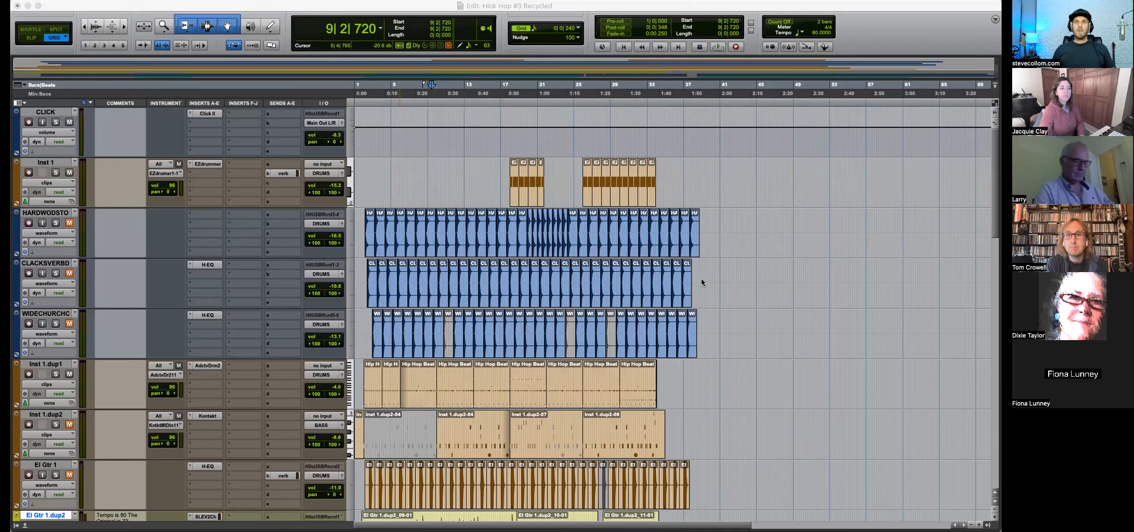
{"action": "key", "text": "super+]"}
{"action": "scroll", "coordinate": [531, 322], "scroll_direction": "down", "scroll_amount": 3}
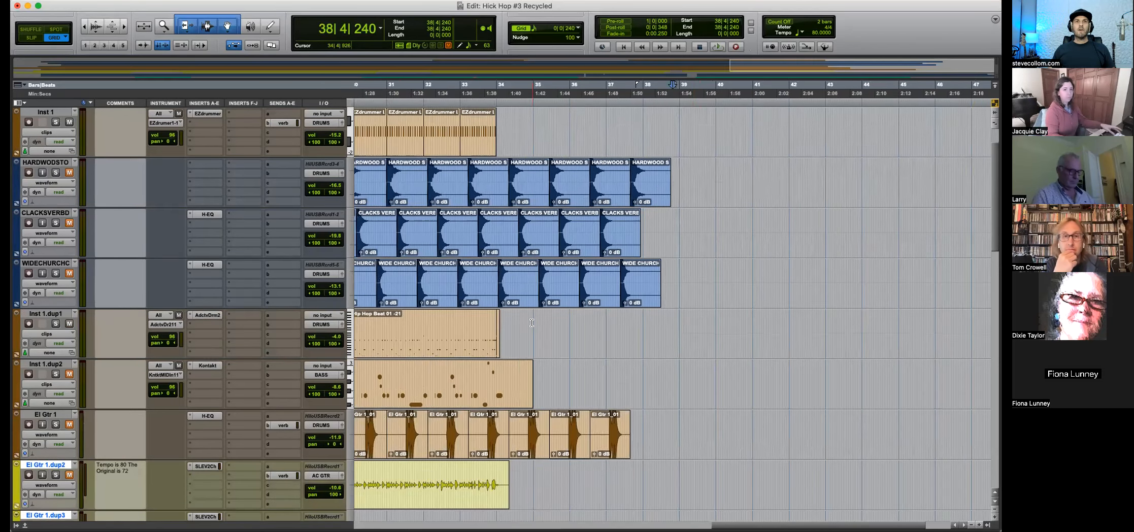
{"action": "scroll", "coordinate": [531, 323], "scroll_direction": "left", "scroll_amount": 5}
{"action": "scroll", "coordinate": [531, 323], "scroll_direction": "left", "scroll_amount": 5}
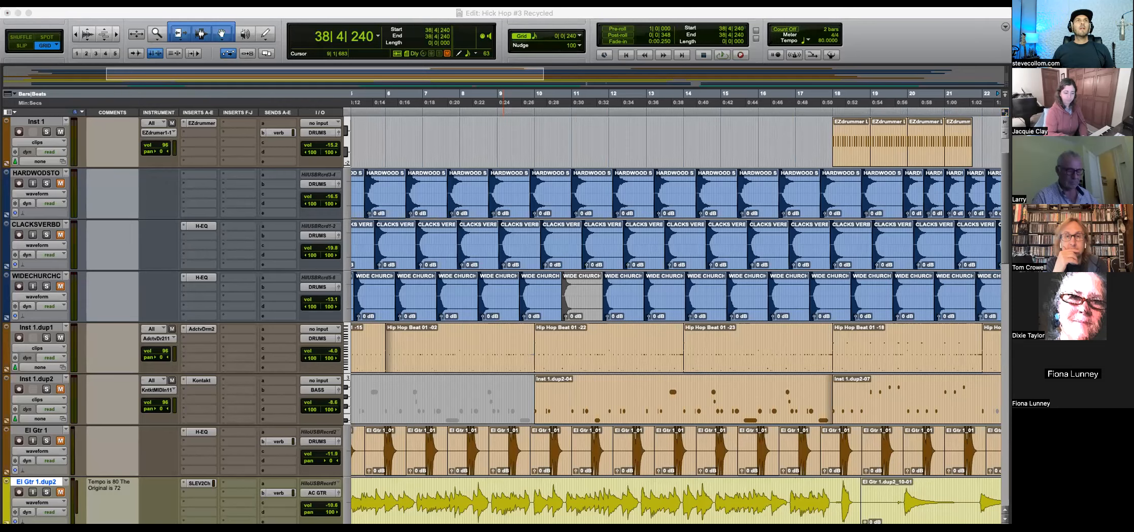
{"action": "left_click", "coordinate": [474, 13]}
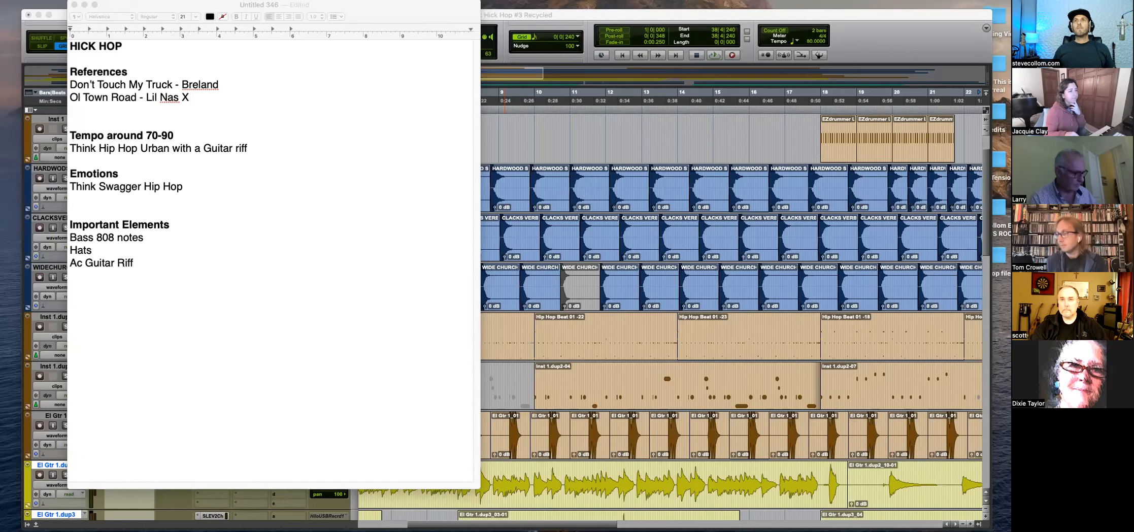
{"action": "left_click", "coordinate": [59, 15]}
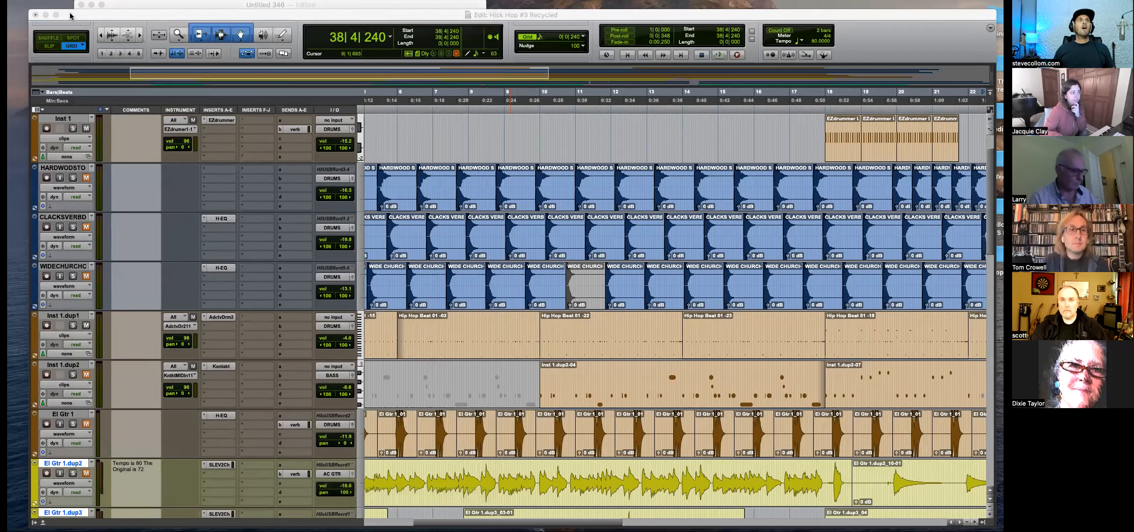
Switch to the TextEdit notes and correct the song title in the second reference to "Old Town Road".
{"action": "left_click", "coordinate": [145, 6]}
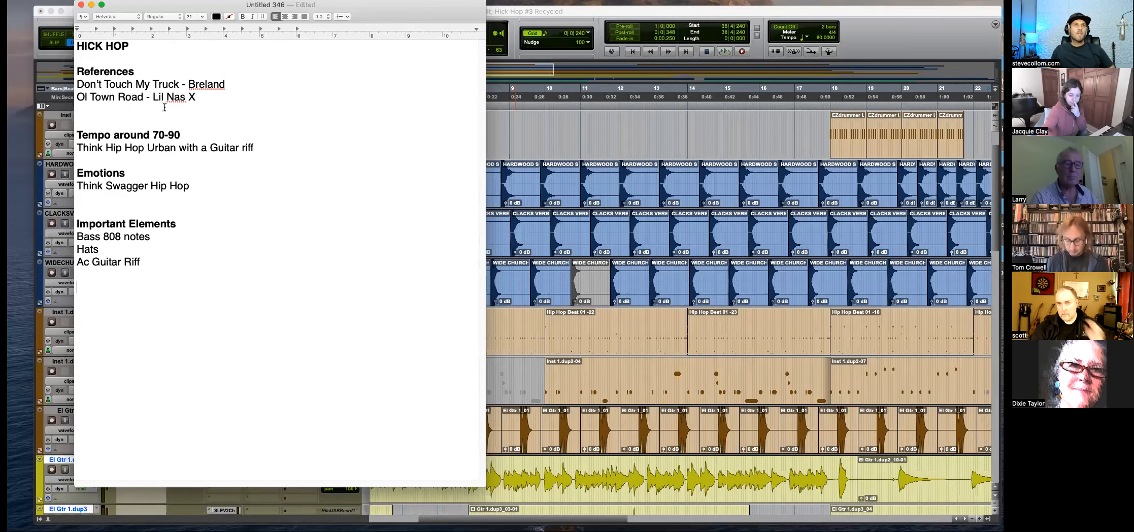
{"action": "left_click", "coordinate": [94, 98]}
{"action": "type", "text": "d"}
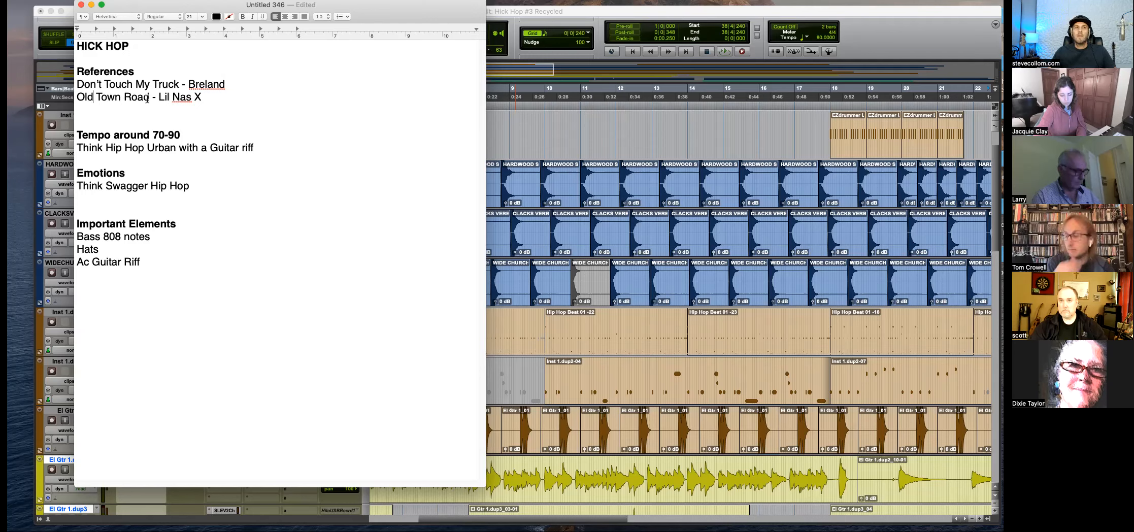
{"action": "key", "text": "super+Right"}
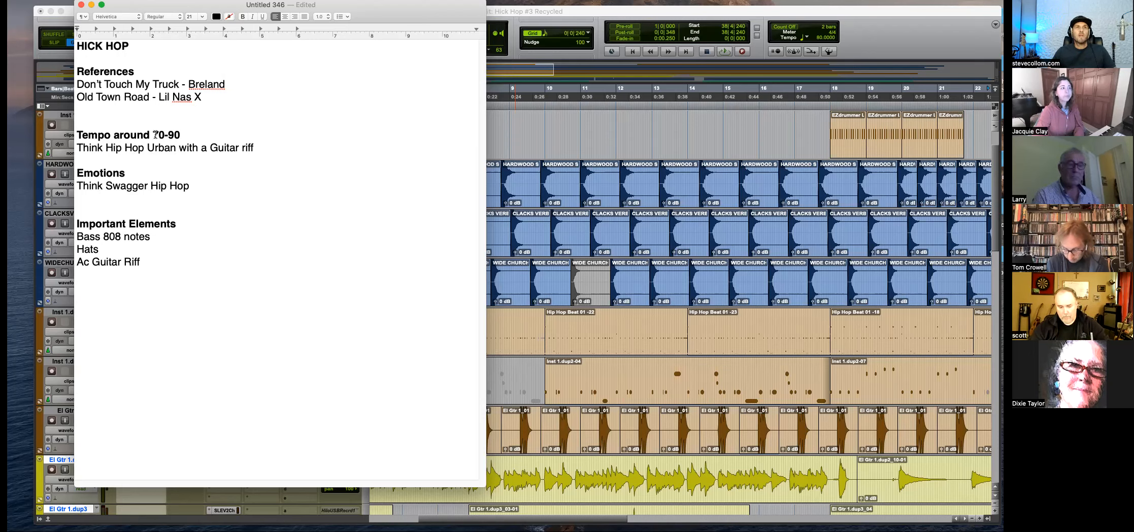
Add "BPM" after the 70-90 tempo range and insert "AC" before "Guitar riff" in the line below.
{"action": "left_click", "coordinate": [184, 135]}
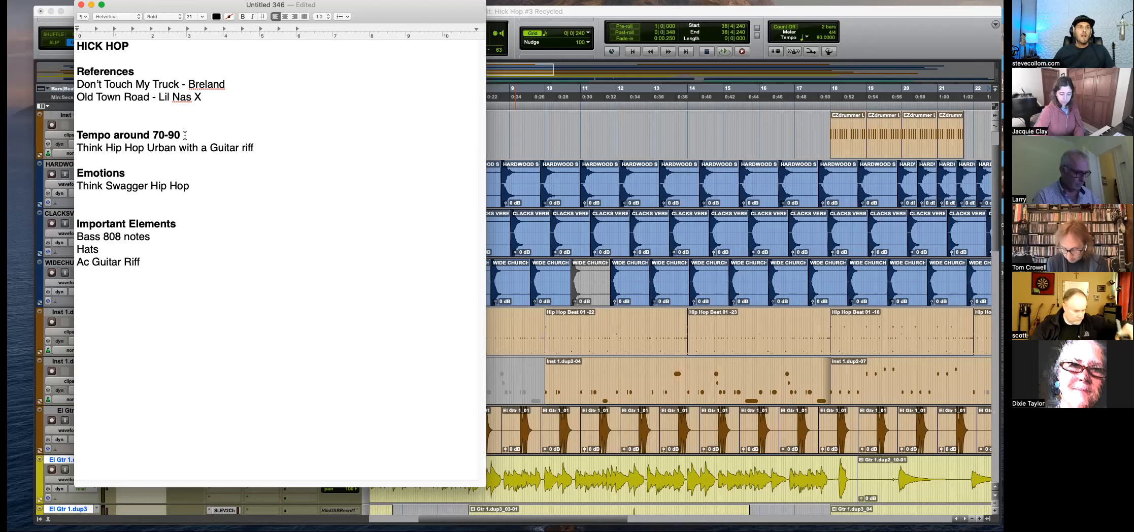
{"action": "type", "text": "BPM"}
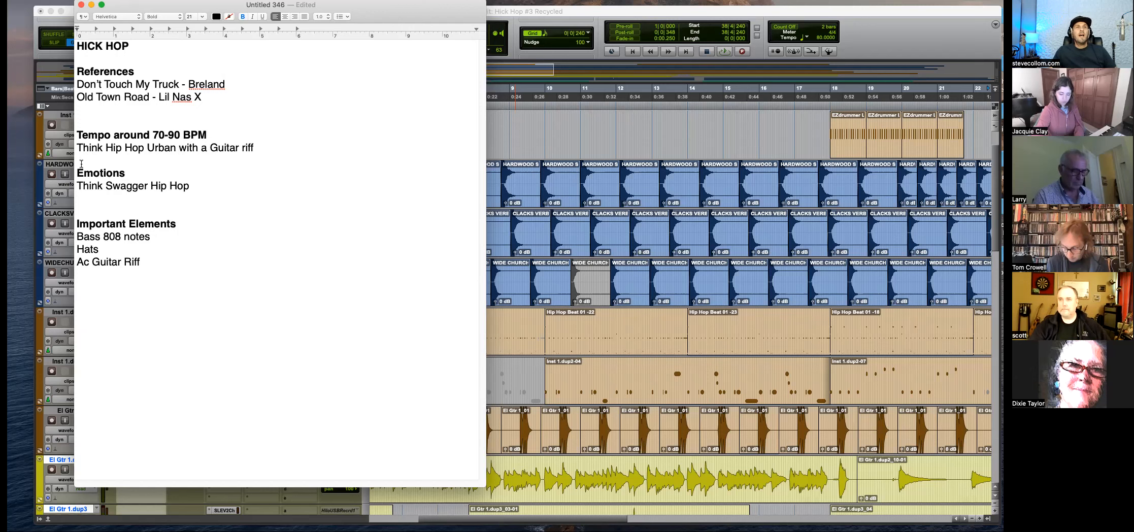
{"action": "left_click", "coordinate": [208, 148]}
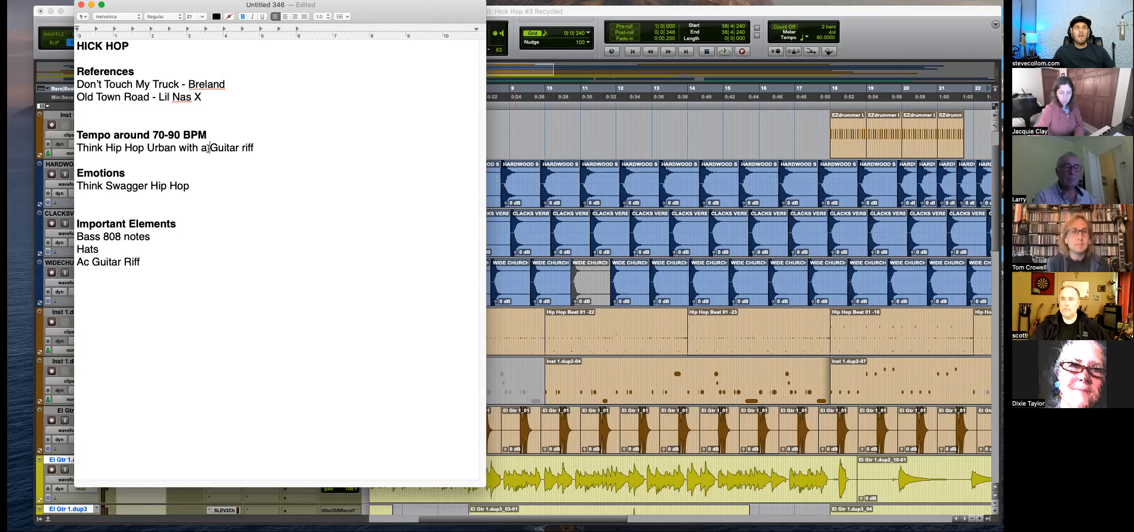
{"action": "type", "text": "AC"}
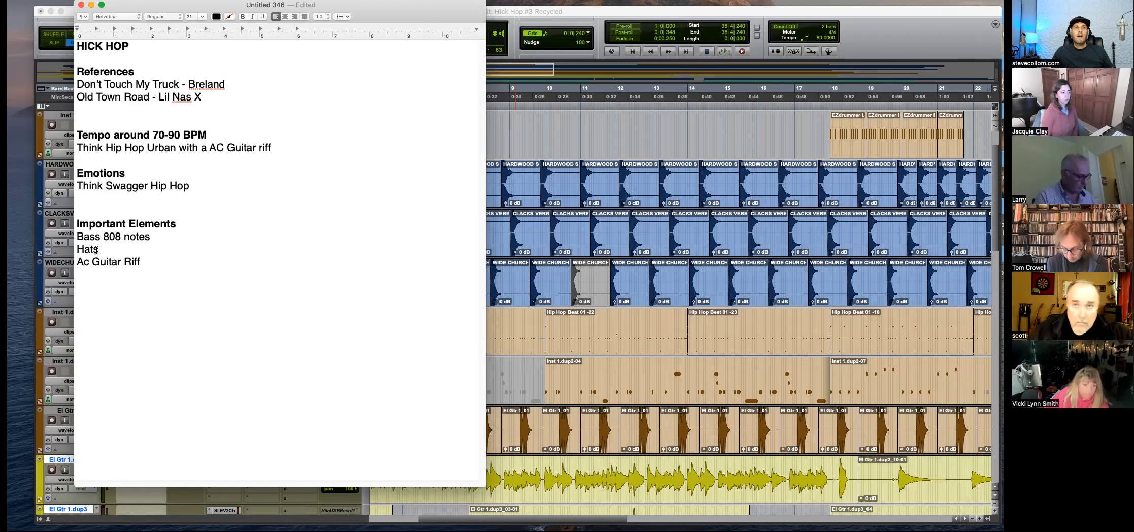
{"action": "left_click", "coordinate": [117, 250]}
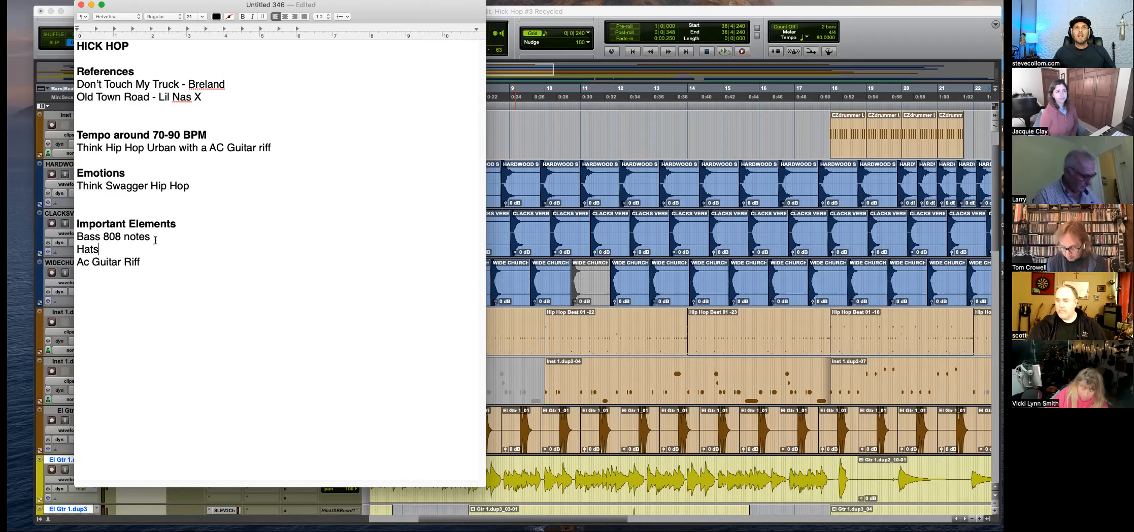
Switch to the Pro Tools session, return the playhead to the session start and look over the drum and guitar tracks.
{"action": "left_click", "coordinate": [520, 11]}
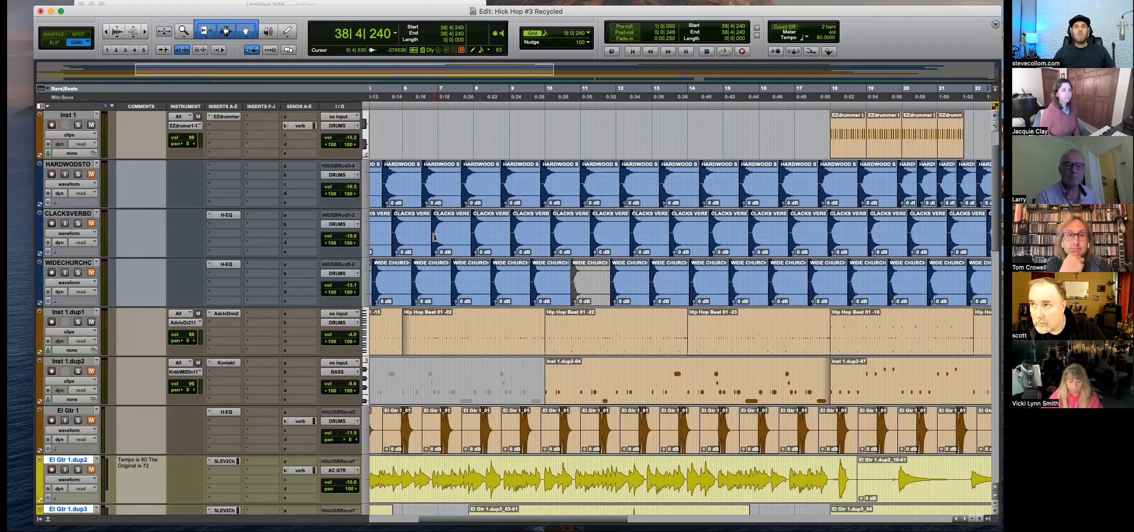
{"action": "key", "text": "Return"}
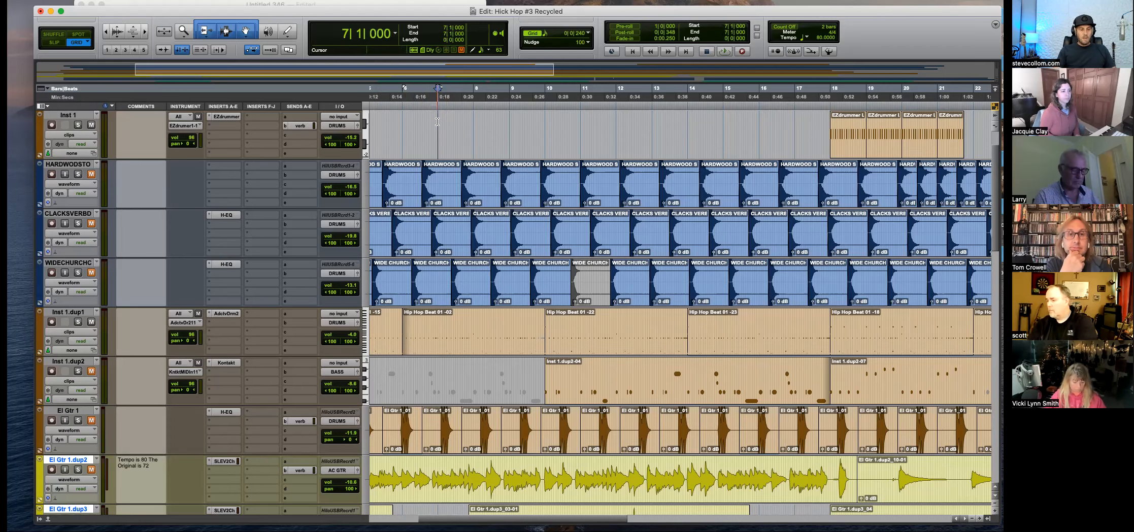
{"action": "key", "text": "super+bracketleft"}
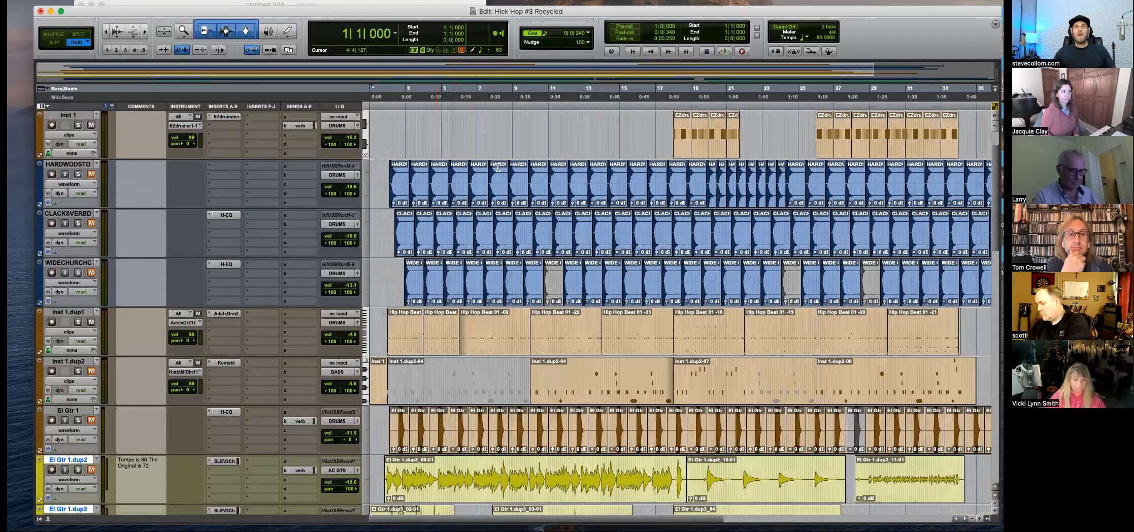
{"action": "key", "text": "super+bracketleft"}
{"action": "key", "text": "super+bracketright"}
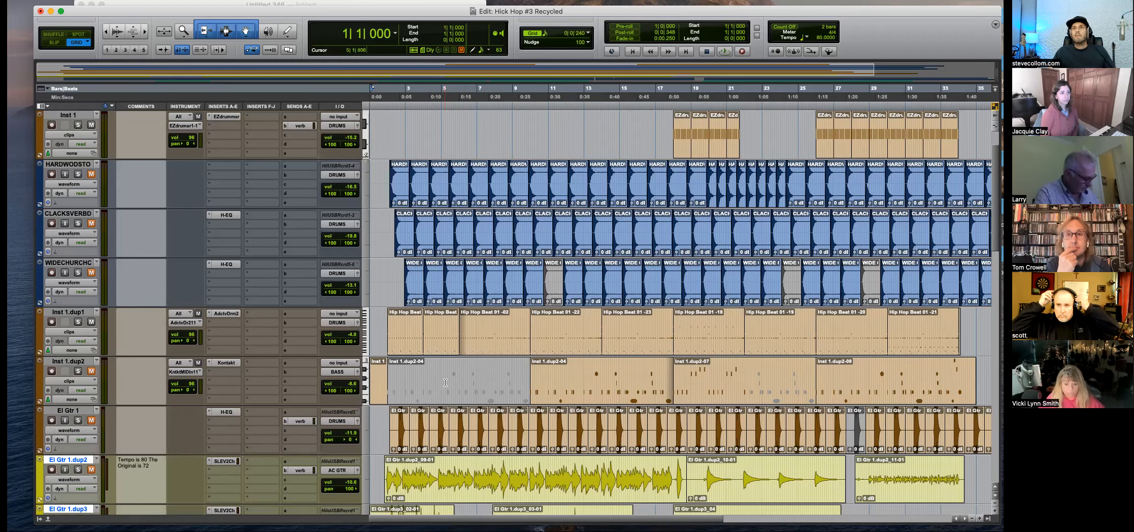
{"action": "scroll", "coordinate": [457, 385], "scroll_direction": "down", "scroll_amount": 1}
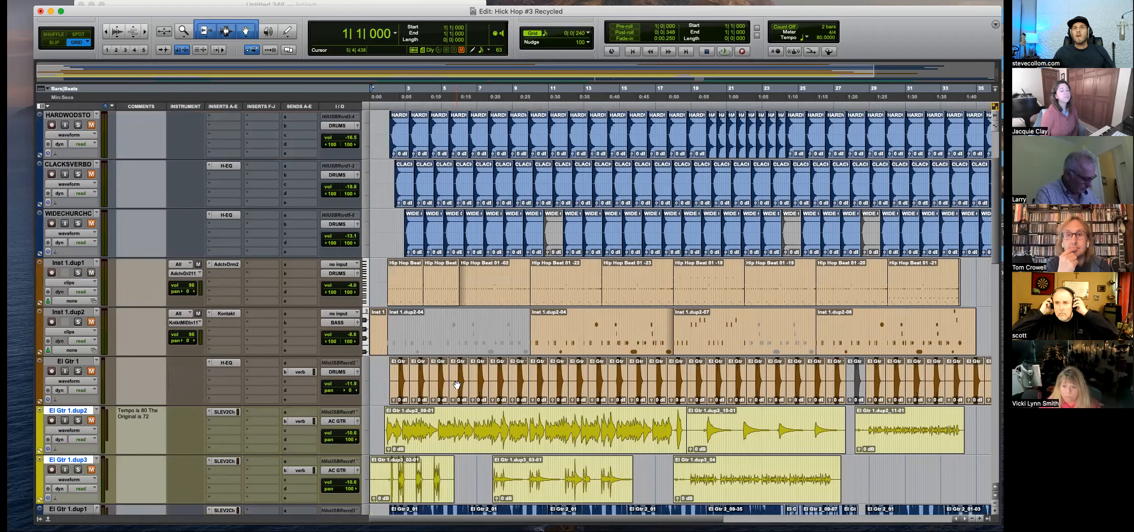
{"action": "scroll", "coordinate": [437, 349], "scroll_direction": "down", "scroll_amount": 1}
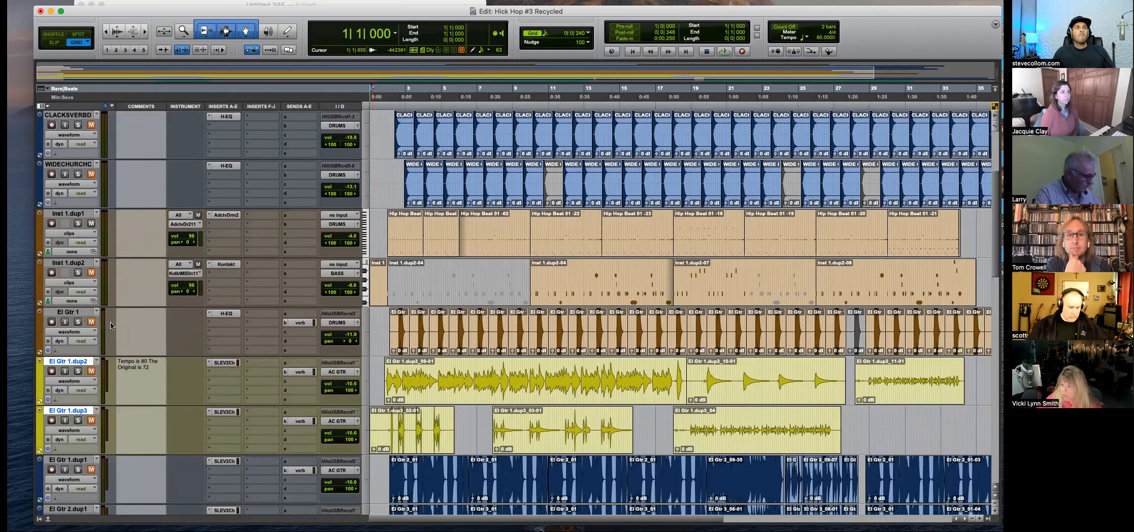
Set the session tempo to 72 BPM.
{"action": "left_click", "coordinate": [821, 38]}
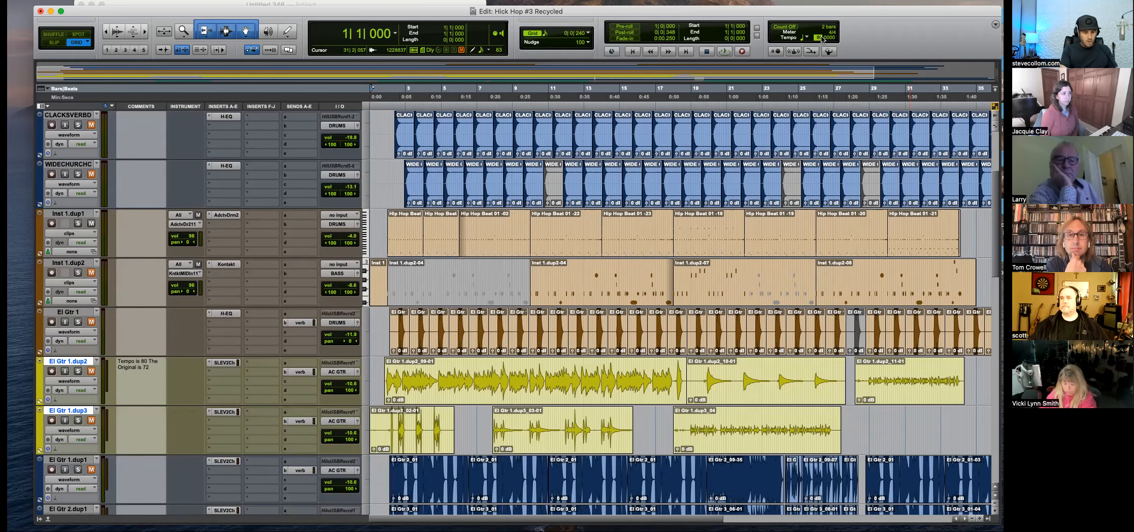
{"action": "type", "text": "72"}
{"action": "key", "text": "Return"}
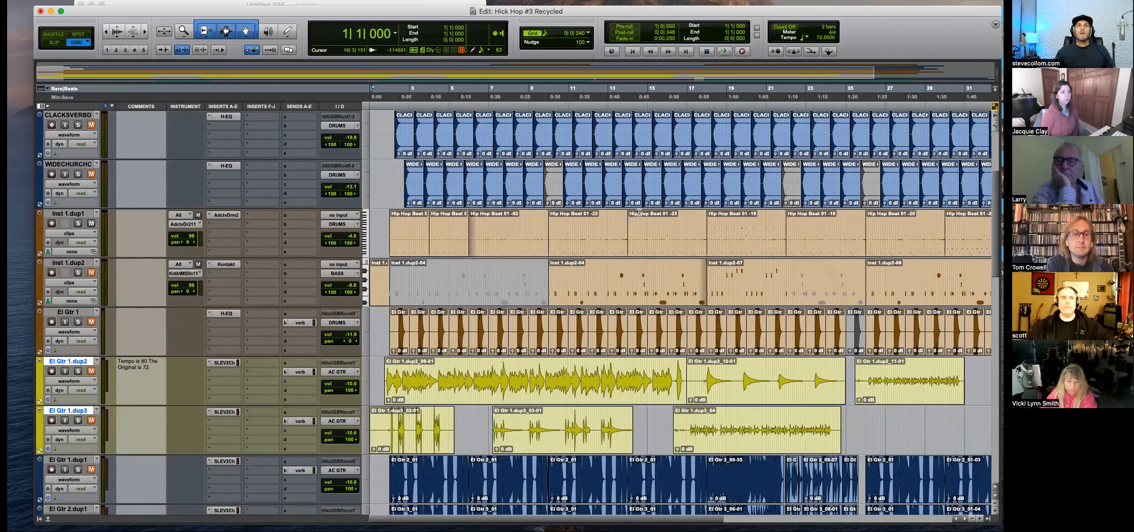
Select all the clips across the El Gtr 1.dup2 and El Gtr 1.dup3 tracks, then clear the selection.
{"action": "scroll", "coordinate": [409, 233], "scroll_direction": "down", "scroll_amount": 2}
{"action": "left_click_drag", "start_coordinate": [378, 330], "coordinate": [555, 380]}
{"action": "key", "text": "super+bracketleft"}
{"action": "left_click_drag", "start_coordinate": [694, 381], "coordinate": [372, 330]}
{"action": "left_click", "coordinate": [402, 325]}
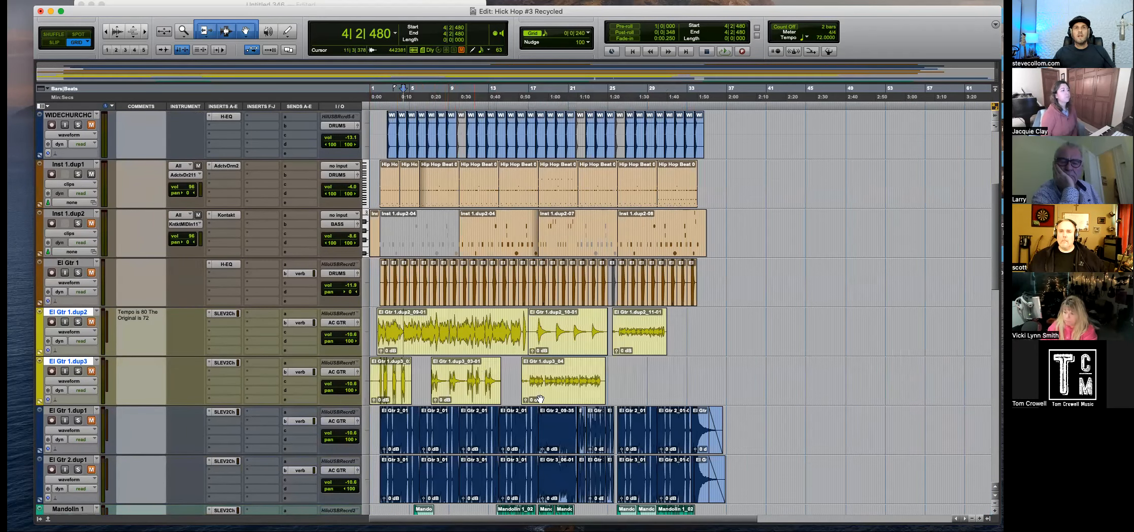
{"action": "left_click_drag", "start_coordinate": [698, 321], "coordinate": [344, 380]}
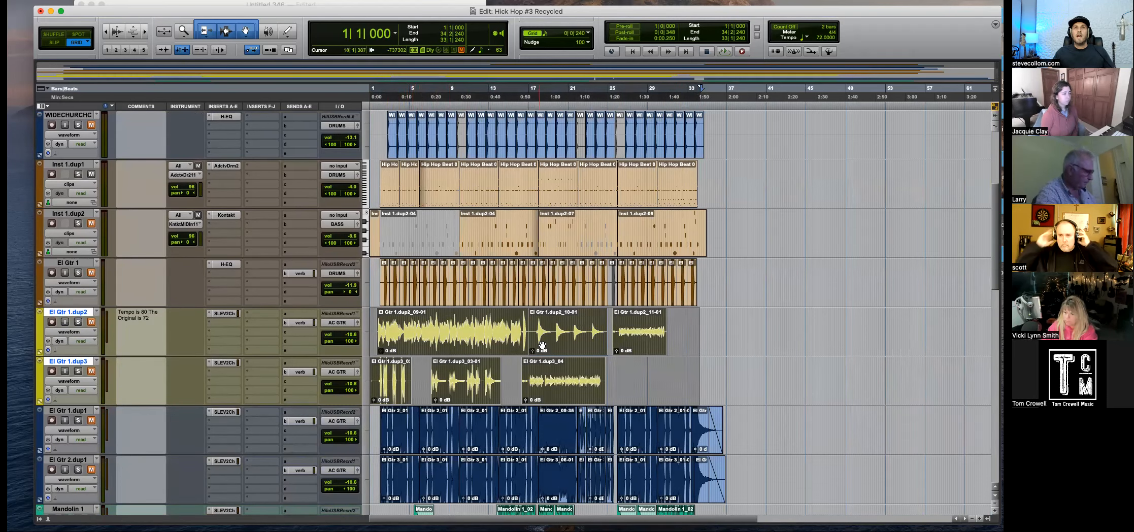
{"action": "left_click", "coordinate": [650, 365]}
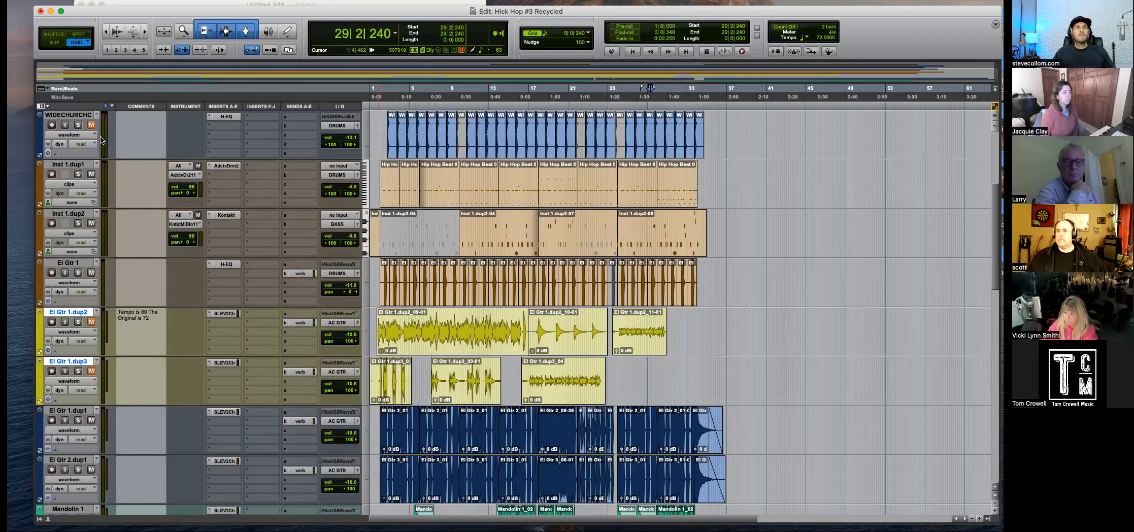
Look over the session's tracks and start playback from bar 1, beat 4.
{"action": "scroll", "coordinate": [93, 193], "scroll_direction": "up", "scroll_amount": 3}
{"action": "scroll", "coordinate": [90, 227], "scroll_direction": "up", "scroll_amount": 2}
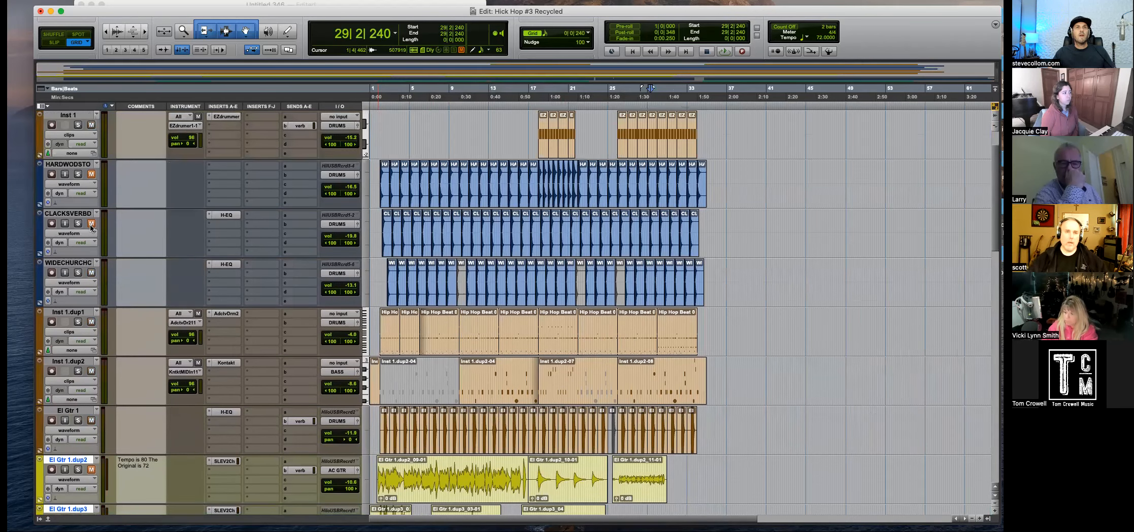
{"action": "scroll", "coordinate": [92, 176], "scroll_direction": "up", "scroll_amount": 2}
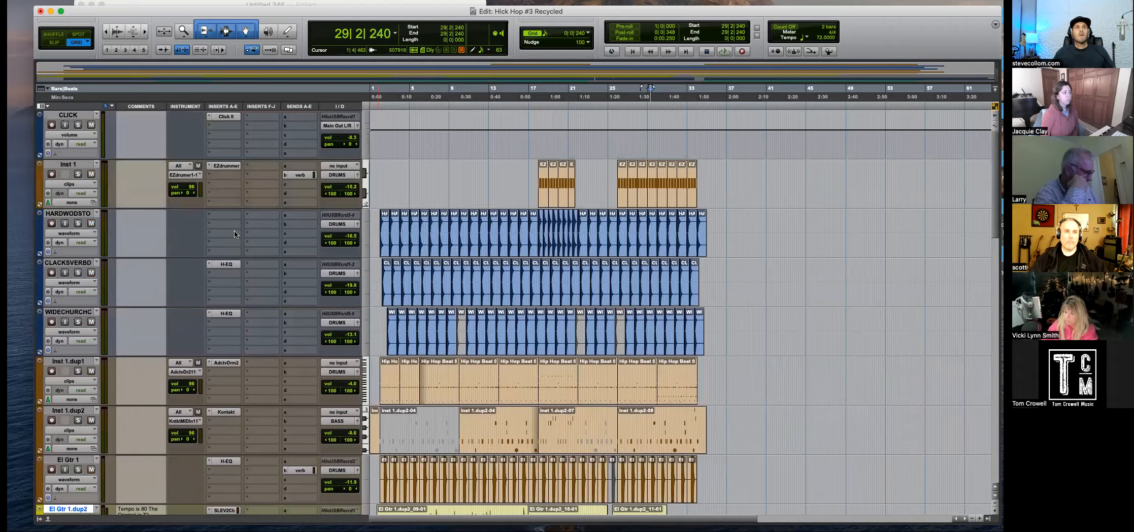
{"action": "scroll", "coordinate": [235, 234], "scroll_direction": "down", "scroll_amount": 14}
{"action": "scroll", "coordinate": [297, 299], "scroll_direction": "up", "scroll_amount": 3}
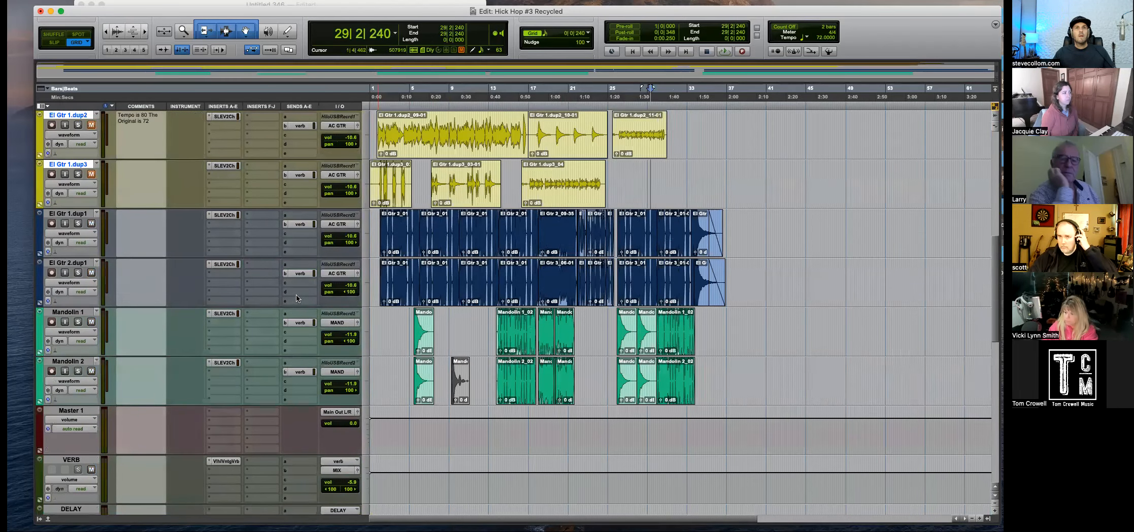
{"action": "scroll", "coordinate": [297, 299], "scroll_direction": "up", "scroll_amount": 15}
{"action": "left_click_drag", "start_coordinate": [380, 223], "coordinate": [376, 223]}
{"action": "key", "text": "Return"}
{"action": "left_click", "coordinate": [377, 224]}
{"action": "key", "text": "t"}
{"action": "key", "text": "t"}
{"action": "key", "text": "t"}
{"action": "key", "text": "space"}
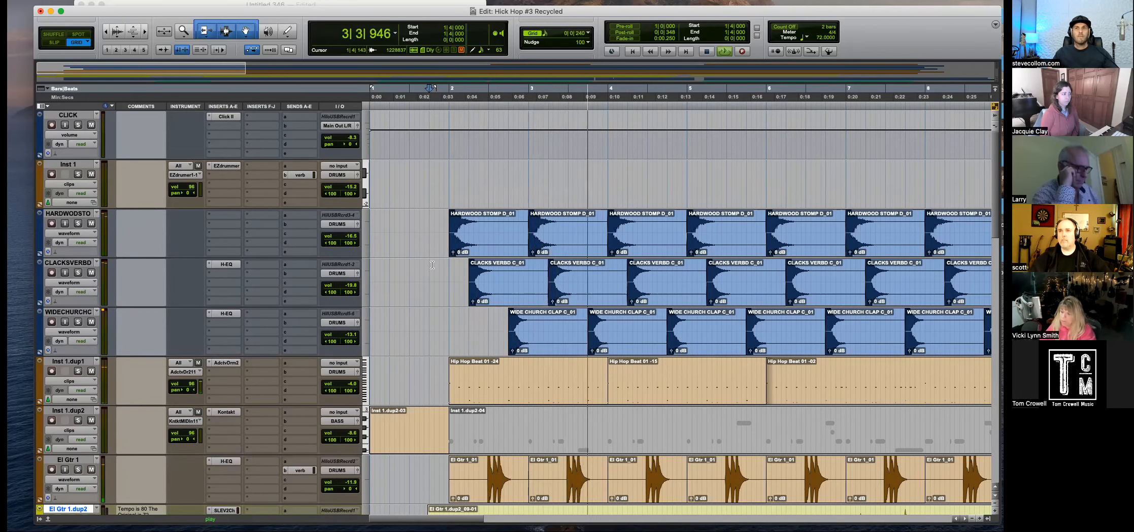
Mute the first clips on the Mandolin 1 and Mandolin 2 tracks, in the selection starting at bar 5.
{"action": "key", "text": "r"}
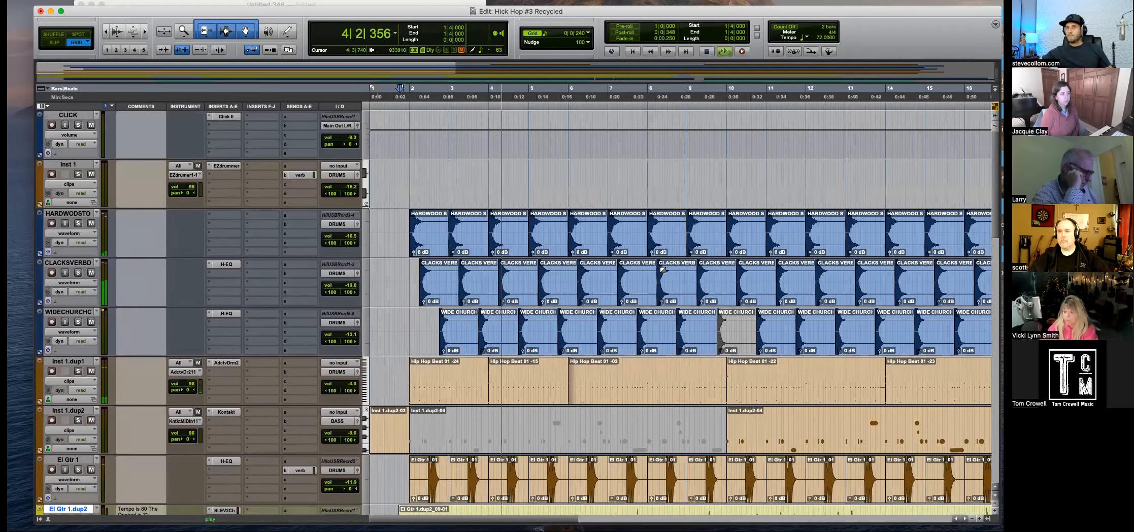
{"action": "key", "text": "r"}
{"action": "key", "text": "r"}
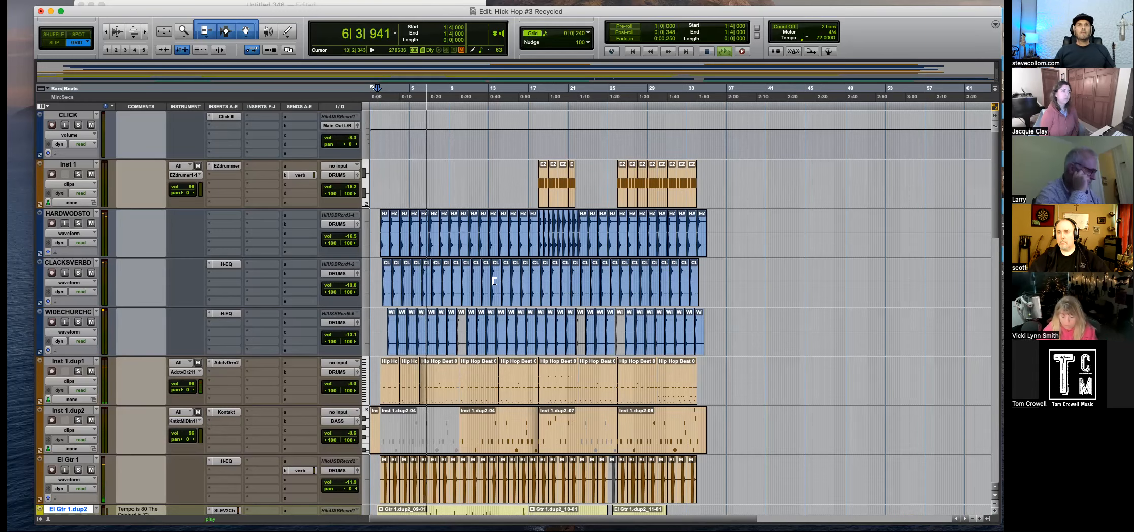
{"action": "scroll", "coordinate": [495, 281], "scroll_direction": "down", "scroll_amount": 10}
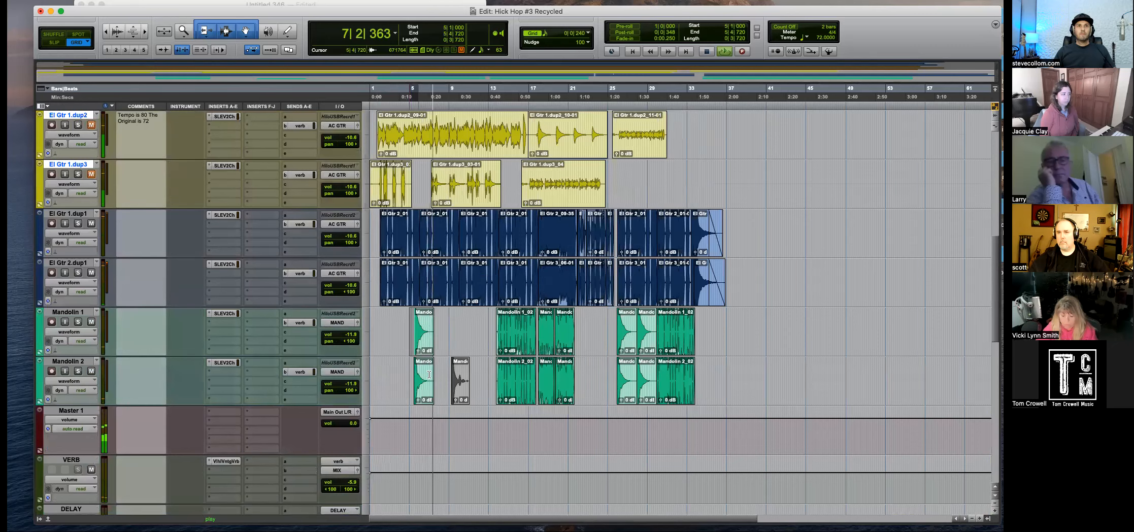
{"action": "left_click_drag", "start_coordinate": [429, 375], "coordinate": [441, 376]}
{"action": "key", "text": "super+m"}
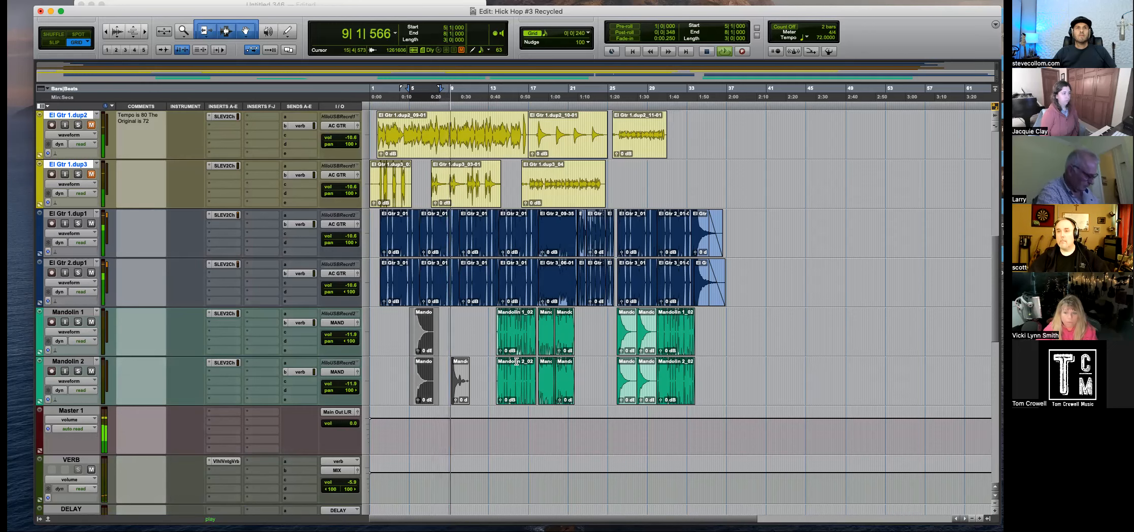
Listen to the song's playback while reviewing the drum, bass, guitar and mandolin tracks.
{"action": "scroll", "coordinate": [474, 326], "scroll_direction": "up", "scroll_amount": 4}
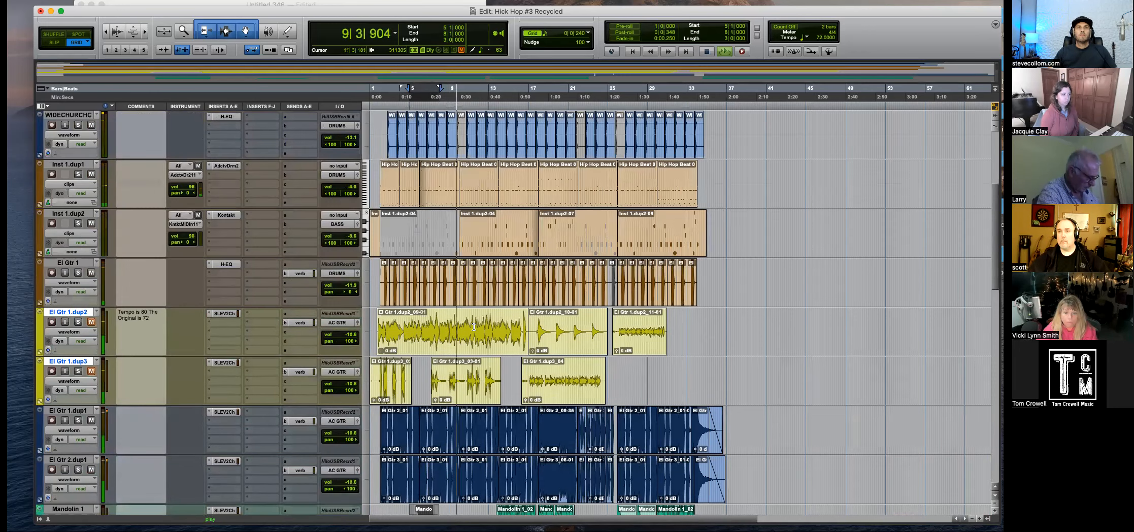
{"action": "scroll", "coordinate": [474, 326], "scroll_direction": "up", "scroll_amount": 1}
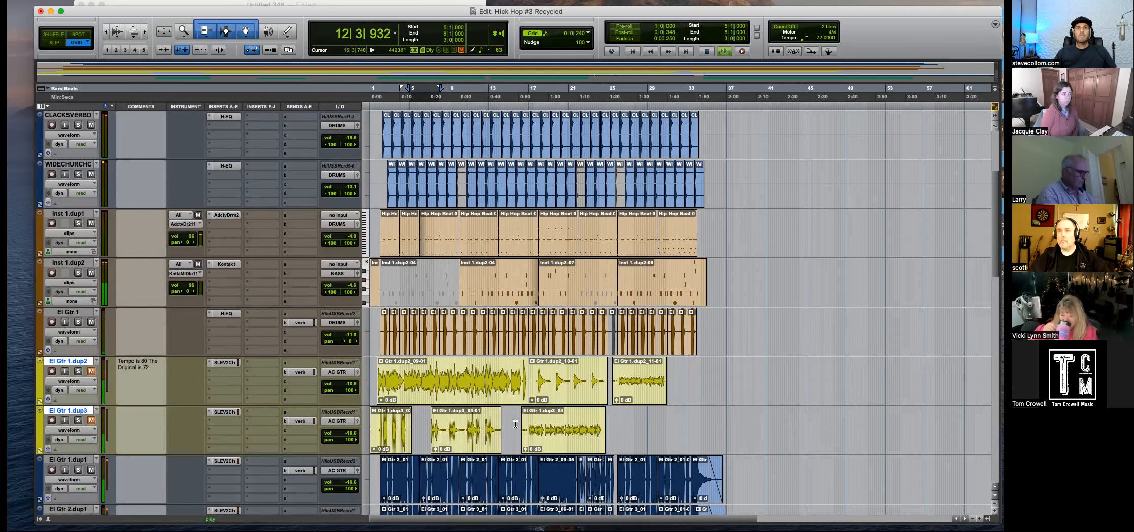
{"action": "scroll", "coordinate": [516, 423], "scroll_direction": "down", "scroll_amount": 3}
{"action": "scroll", "coordinate": [515, 423], "scroll_direction": "down", "scroll_amount": 3}
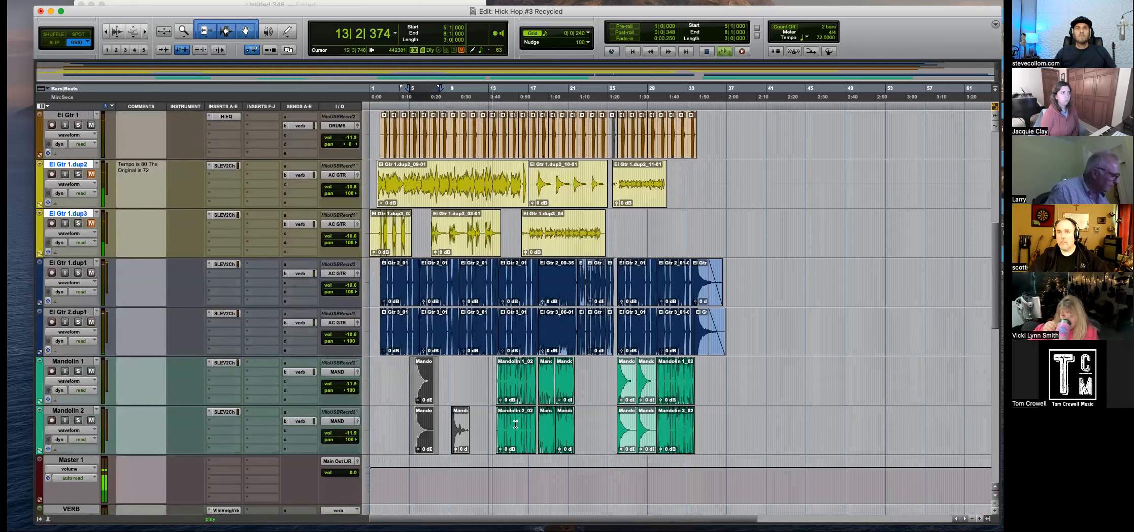
{"action": "scroll", "coordinate": [515, 424], "scroll_direction": "up", "scroll_amount": 1}
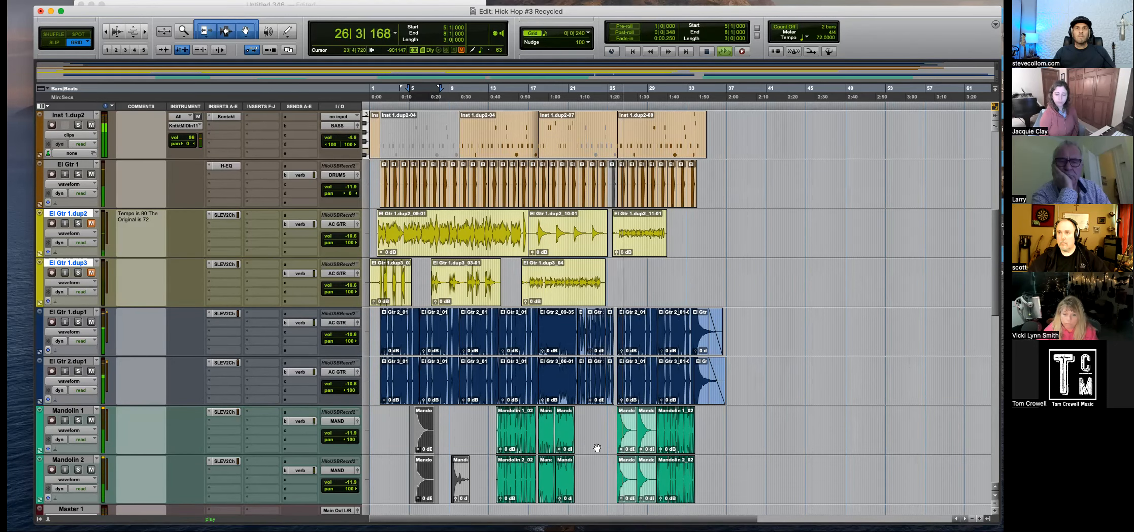
Stop playback and delete bar 1 of the opening clip on the El Gtr 1.dup3 track.
{"action": "scroll", "coordinate": [597, 447], "scroll_direction": "down", "scroll_amount": 2}
{"action": "key", "text": "space"}
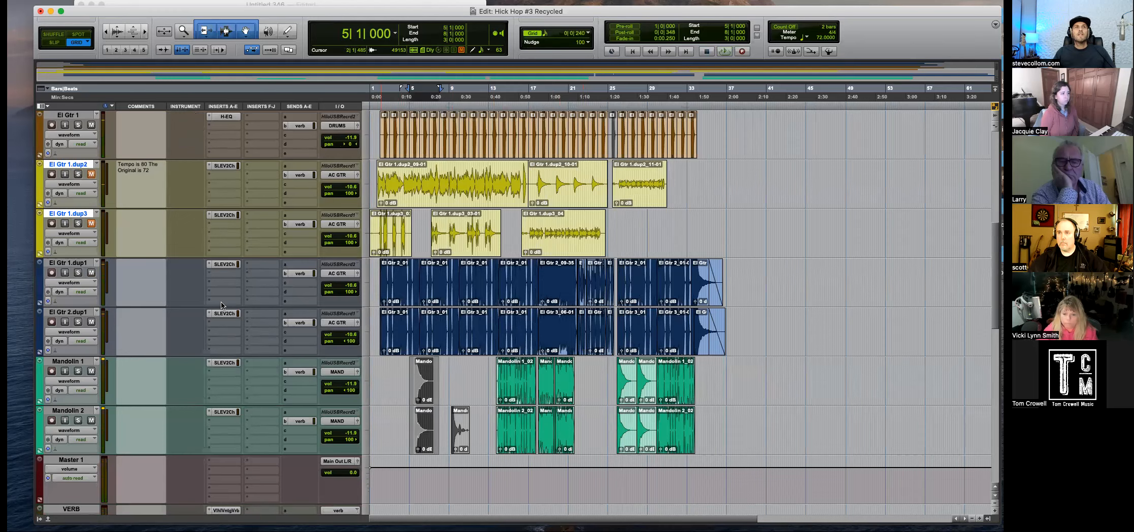
{"action": "scroll", "coordinate": [303, 299], "scroll_direction": "up", "scroll_amount": 2}
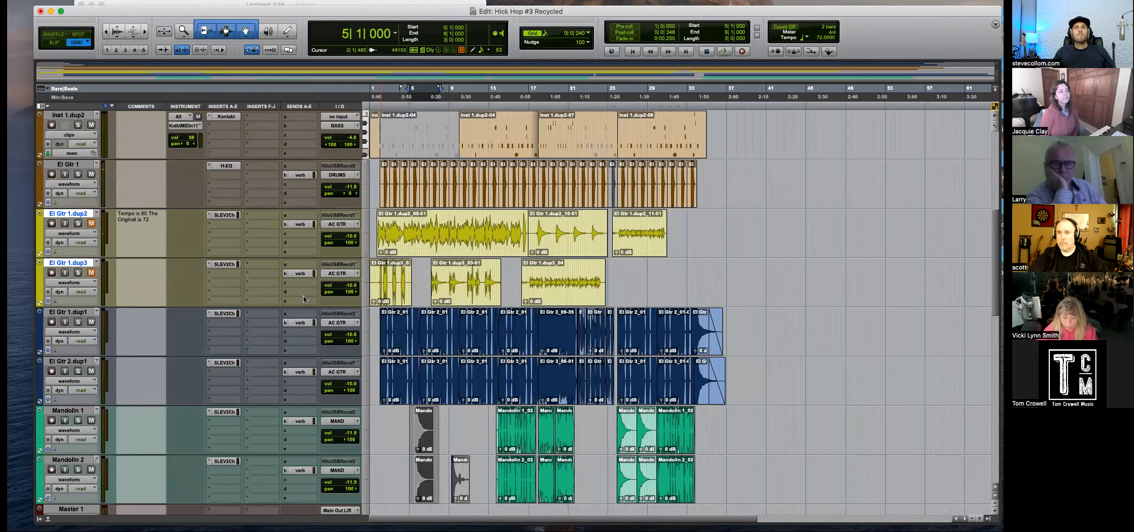
{"action": "key", "text": "super+bracketright"}
{"action": "key", "text": "super+bracketright"}
{"action": "left_click", "coordinate": [396, 321]}
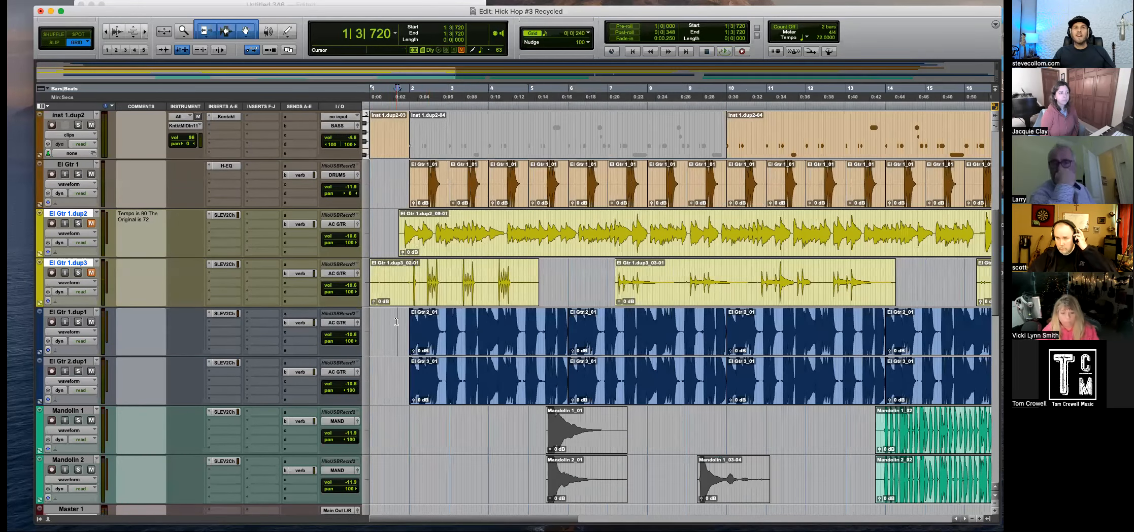
{"action": "left_click_drag", "start_coordinate": [409, 275], "coordinate": [370, 274]}
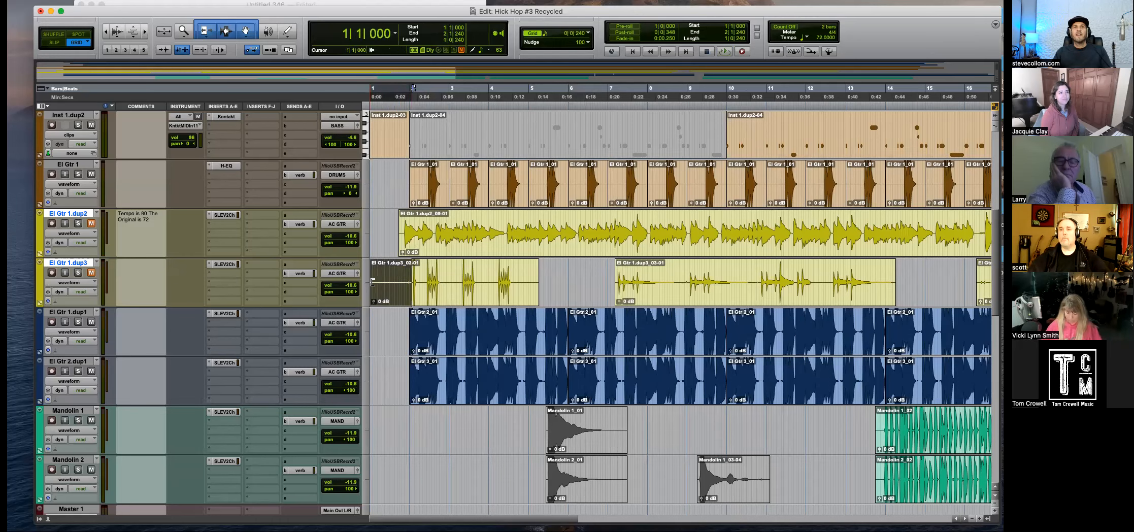
{"action": "key", "text": "Delete"}
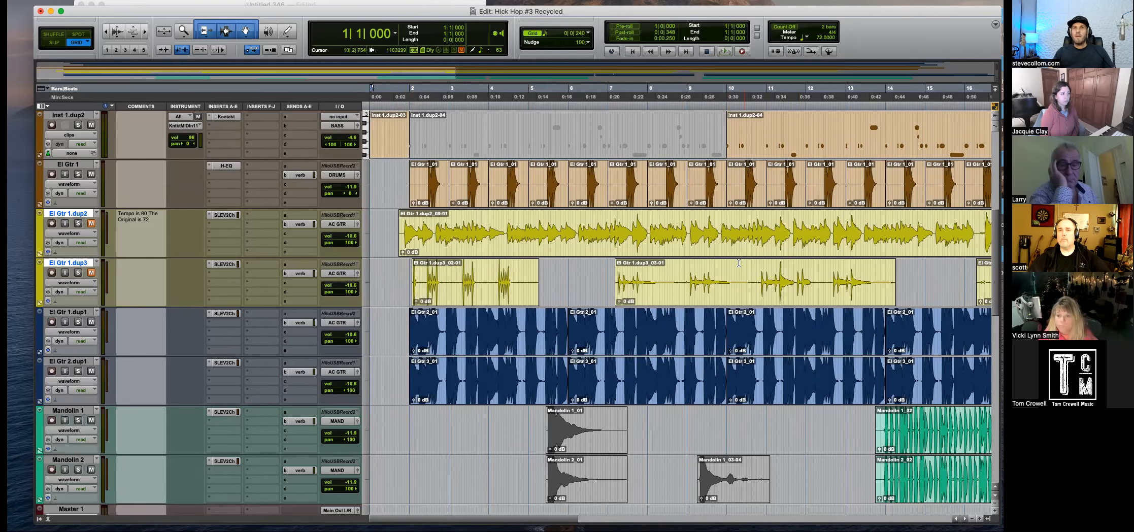
Solo the Inst 1.dup2 bass track and play it from bar 12.
{"action": "key", "text": "super+bracketleft"}
{"action": "scroll", "coordinate": [731, 263], "scroll_direction": "up", "scroll_amount": 4}
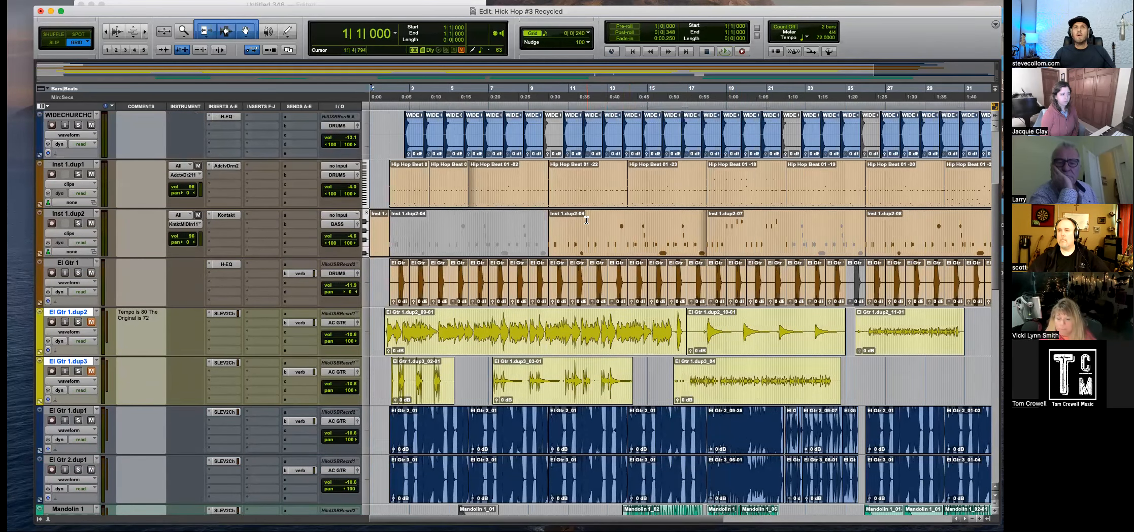
{"action": "key", "text": "super+bracketright"}
{"action": "left_click", "coordinate": [77, 224]}
{"action": "key", "text": "space"}
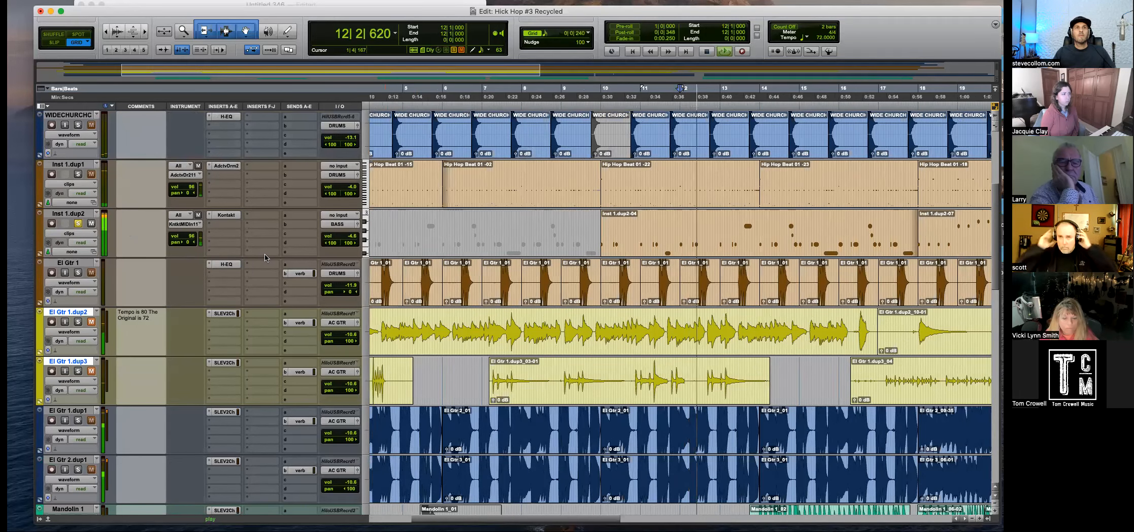
Enlarge the height of the Inst 1.dup2 track to show its bass notes more clearly during playback.
{"action": "left_click_drag", "start_coordinate": [264, 258], "coordinate": [264, 373]}
{"action": "key", "text": "super+bracketright"}
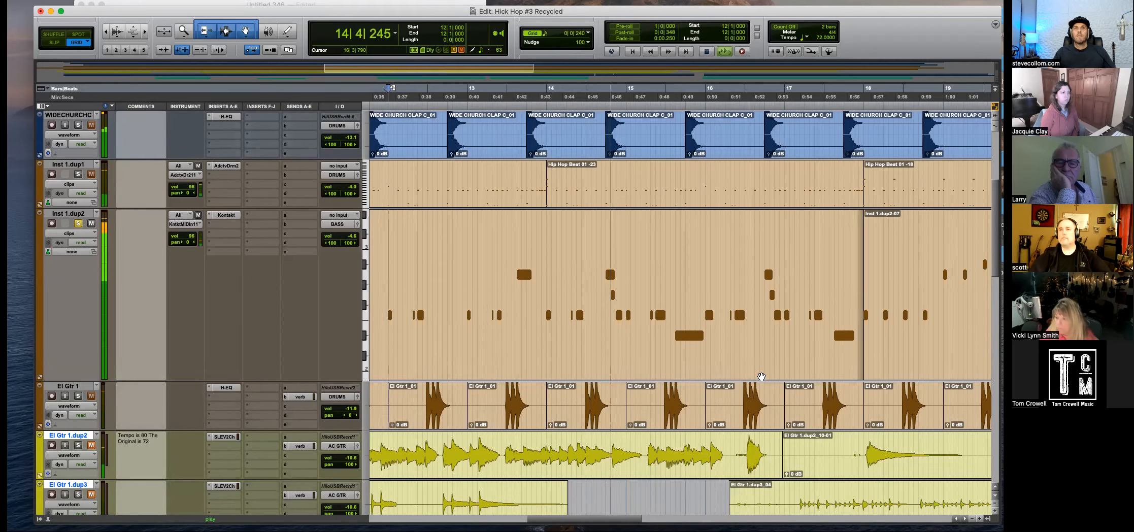
{"action": "key", "text": "r"}
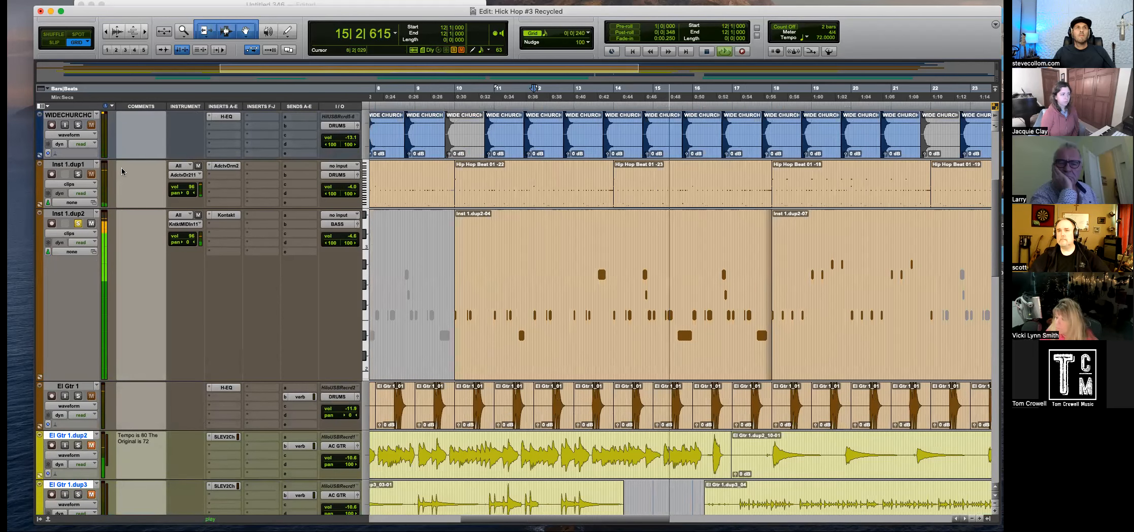
Solo the Inst 1.dup1 drums together with the bass, listen to them, then stop playback and clear both solos.
{"action": "left_click", "coordinate": [78, 175]}
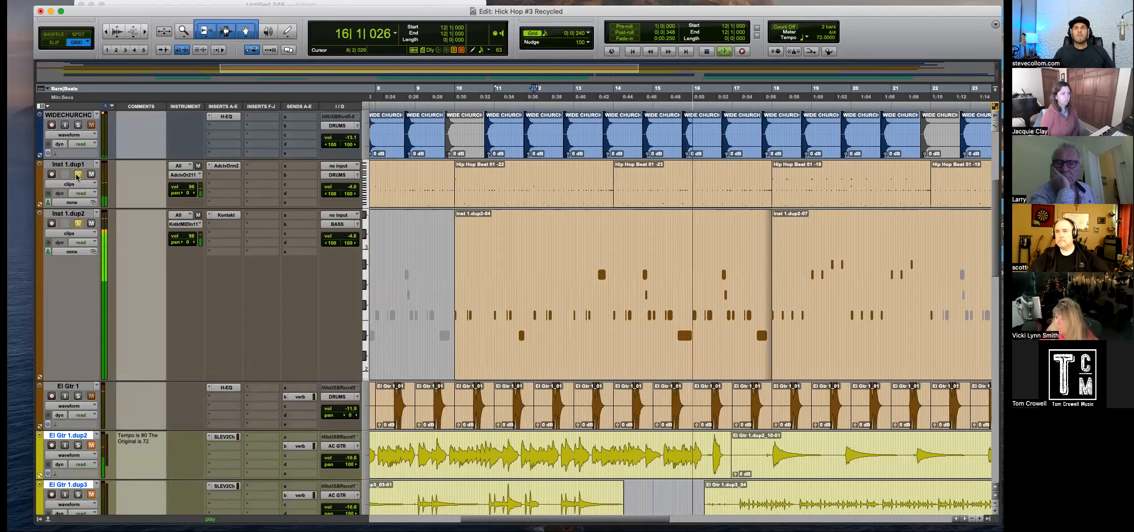
{"action": "key", "text": "t"}
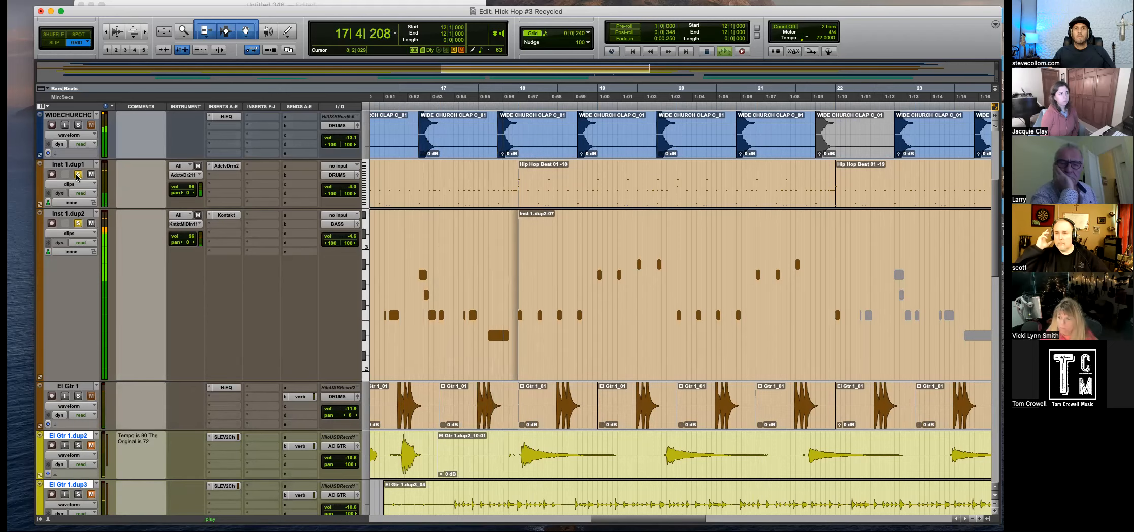
{"action": "key", "text": "r"}
{"action": "key", "text": "r"}
{"action": "key", "text": "space"}
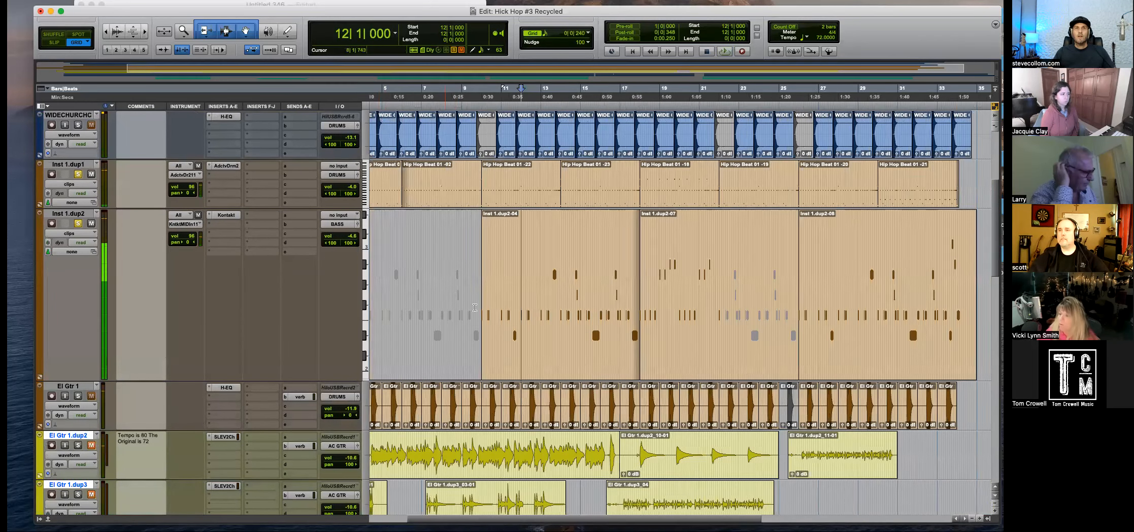
{"action": "key", "text": "r"}
{"action": "left_click", "coordinate": [414, 266]}
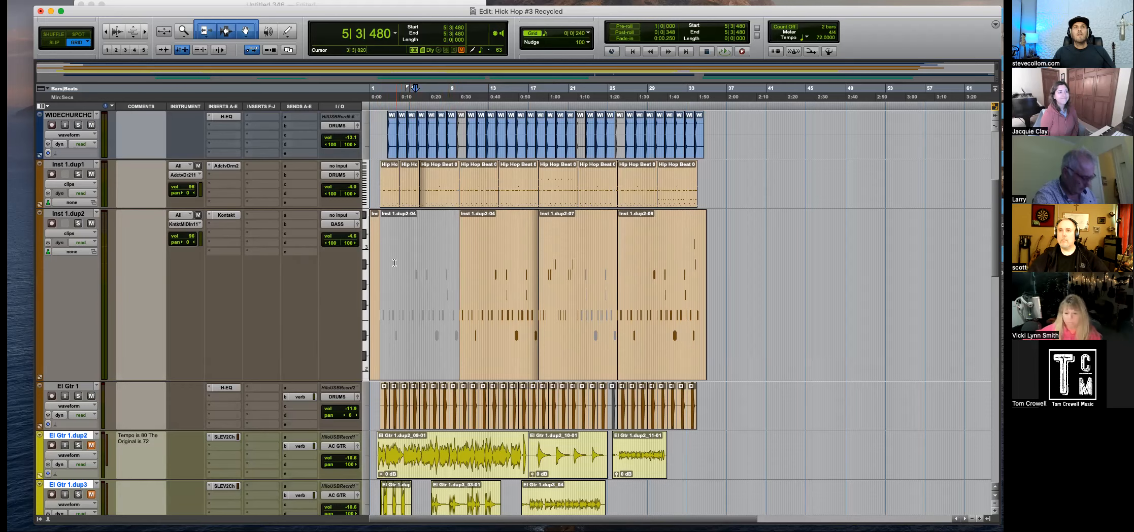
Solo the El Gtr 1.dup2 track and play its opening guitar part from bar 2.
{"action": "scroll", "coordinate": [415, 357], "scroll_direction": "down", "scroll_amount": 4}
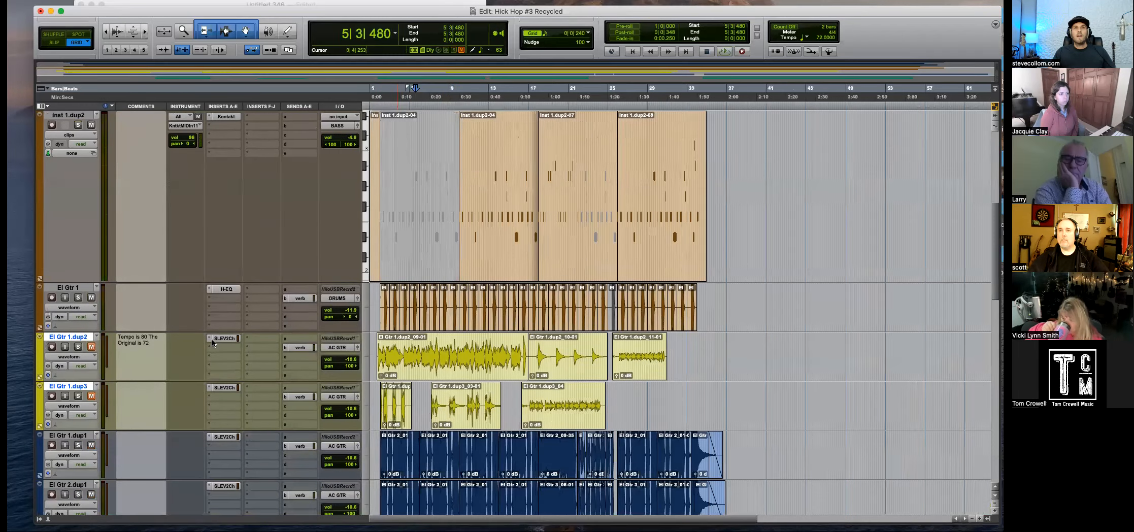
{"action": "key", "text": "t"}
{"action": "key", "text": "t"}
{"action": "key", "text": "t"}
{"action": "left_click_drag", "start_coordinate": [482, 353], "coordinate": [564, 352]}
{"action": "left_click", "coordinate": [513, 353]}
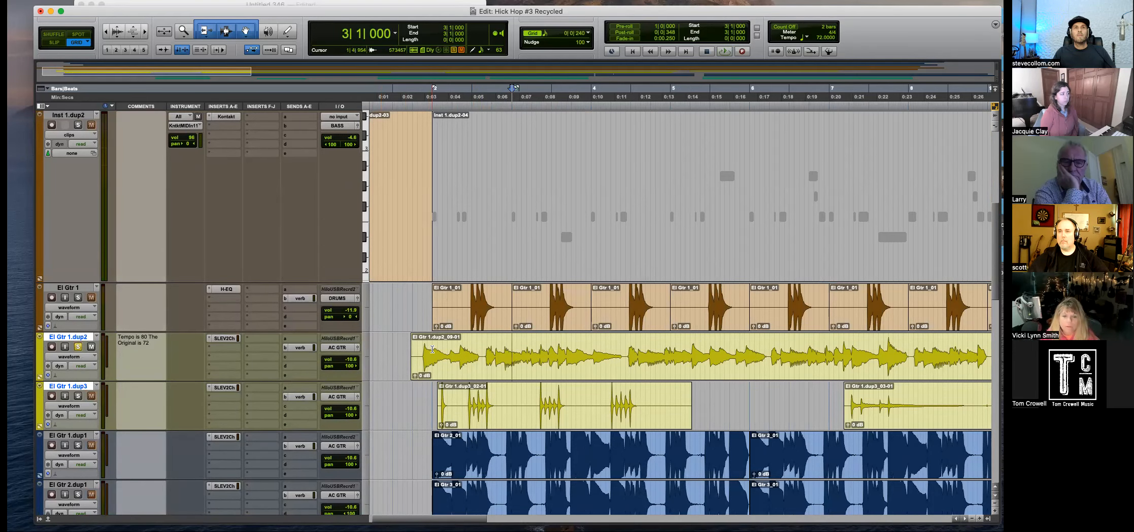
{"action": "key", "text": "t"}
{"action": "key", "text": "t"}
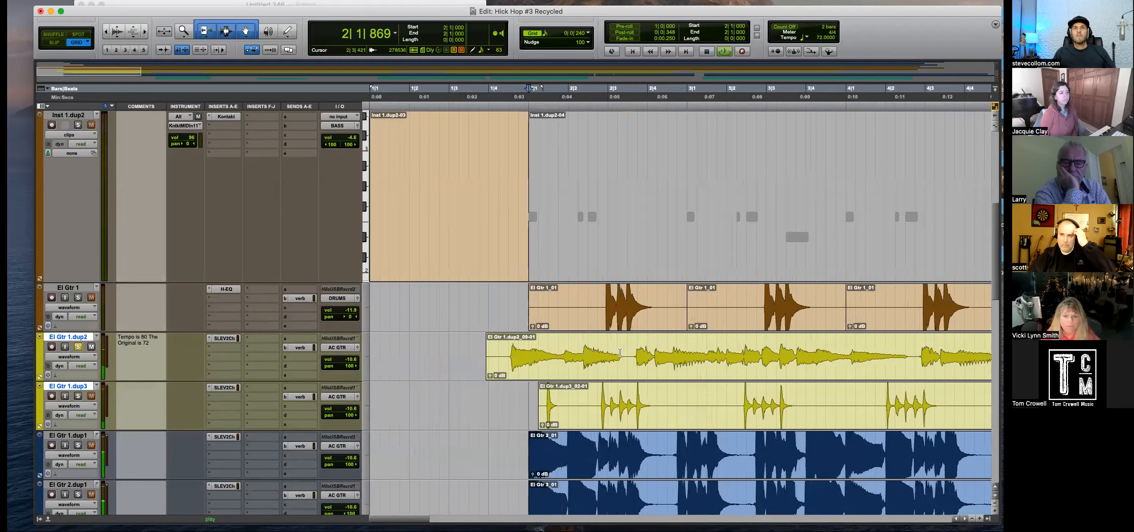
Play from bar 1, beat 4 and set the pan of El Gtr 1.dup2 and El Gtr 1.dup3 to 0.
{"action": "left_click", "coordinate": [509, 350]}
{"action": "key", "text": "space"}
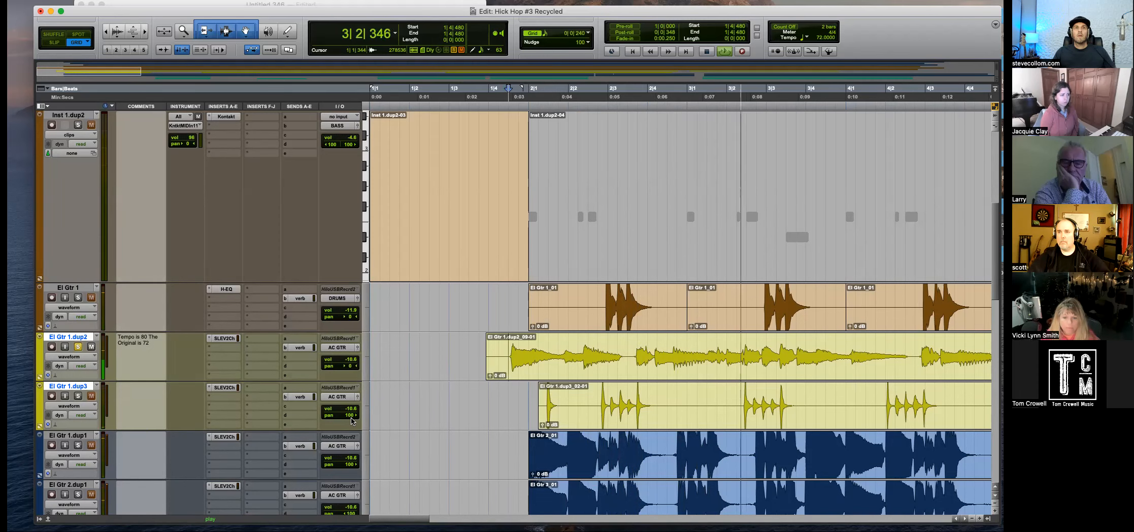
{"action": "key", "text": "super+bracketleft"}
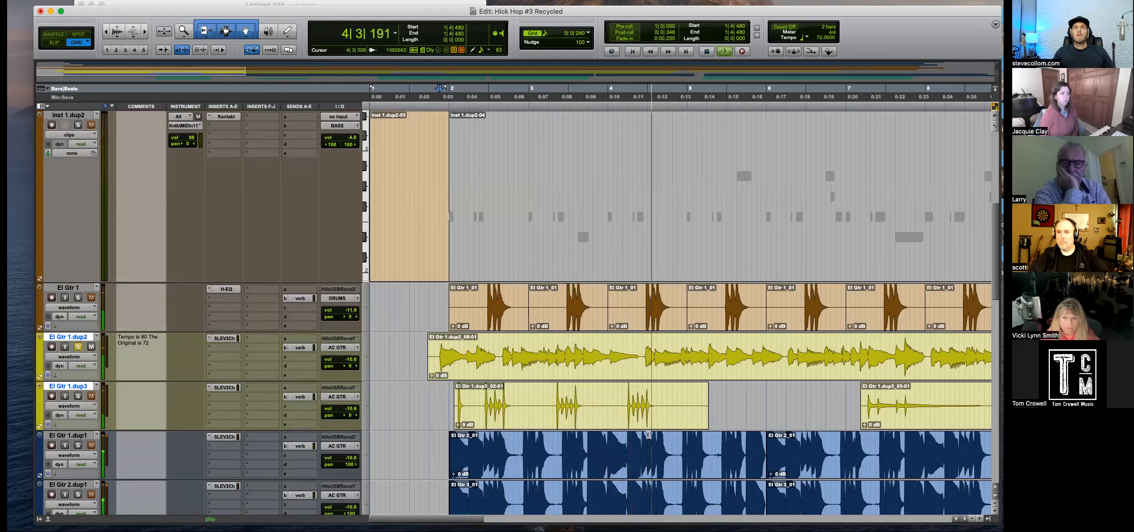
{"action": "key", "text": "super+bracketleft"}
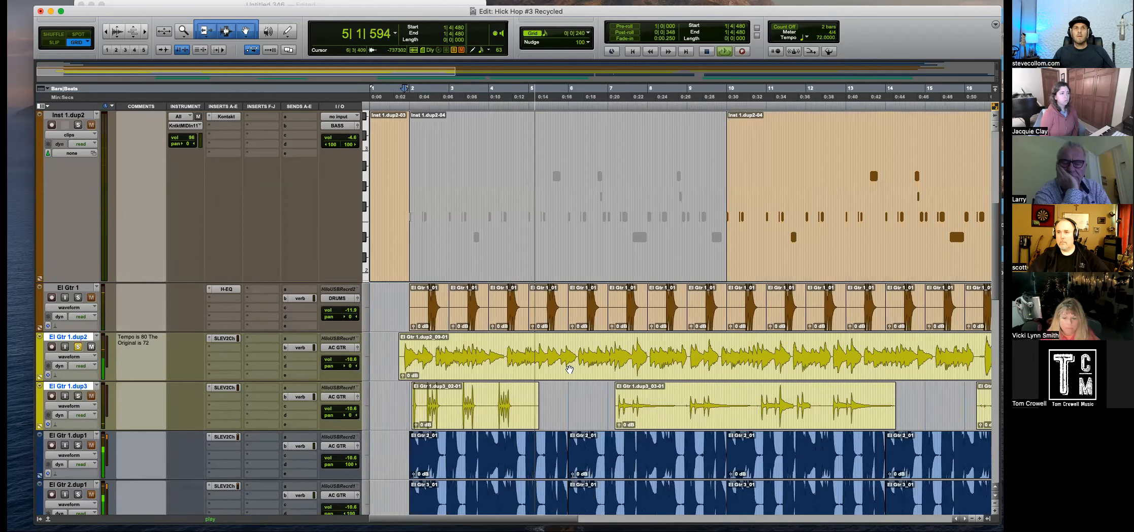
Stop playback, remove the solo from El Gtr 1.dup2 and mute both yellow guitar tracks.
{"action": "key", "text": "space"}
{"action": "left_click", "coordinate": [78, 347]}
{"action": "left_click", "coordinate": [91, 347]}
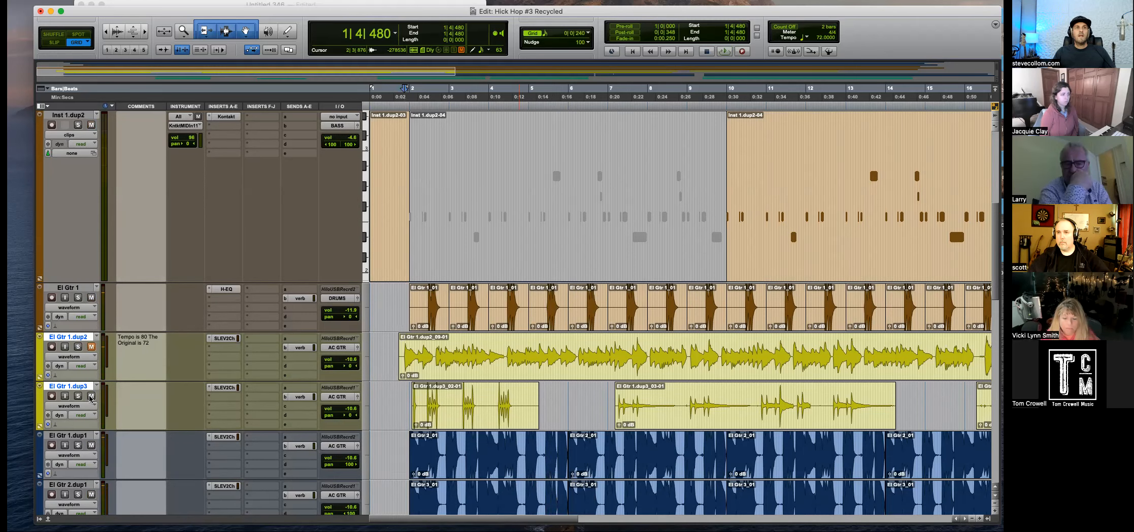
Append "Em" to the El Gtr 1.dup2 track's comment and set the session tempo to 80 BPM.
{"action": "left_click", "coordinate": [150, 366]}
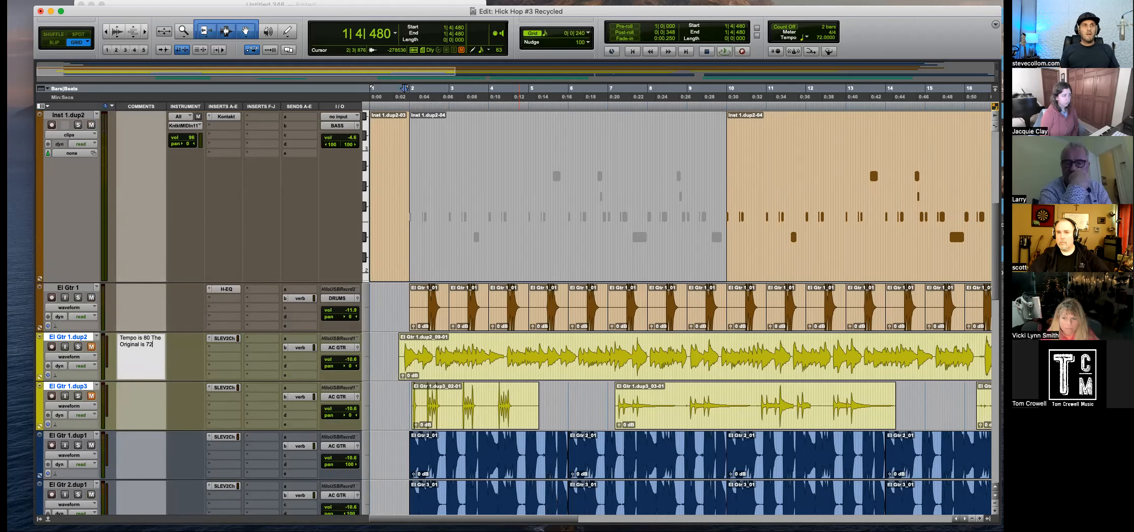
{"action": "type", "text": "Em"}
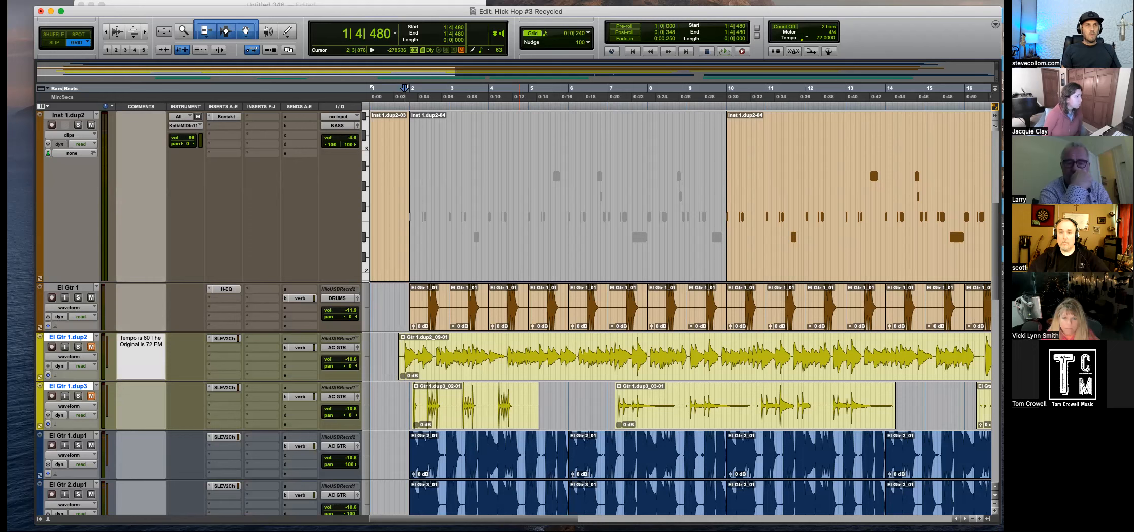
{"action": "key", "text": "Return"}
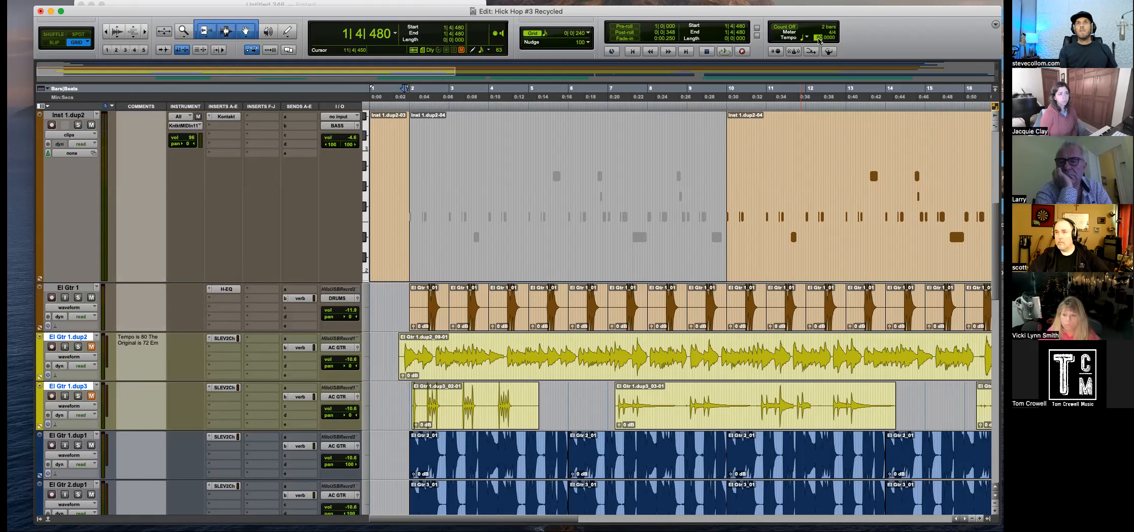
{"action": "key", "text": "Return"}
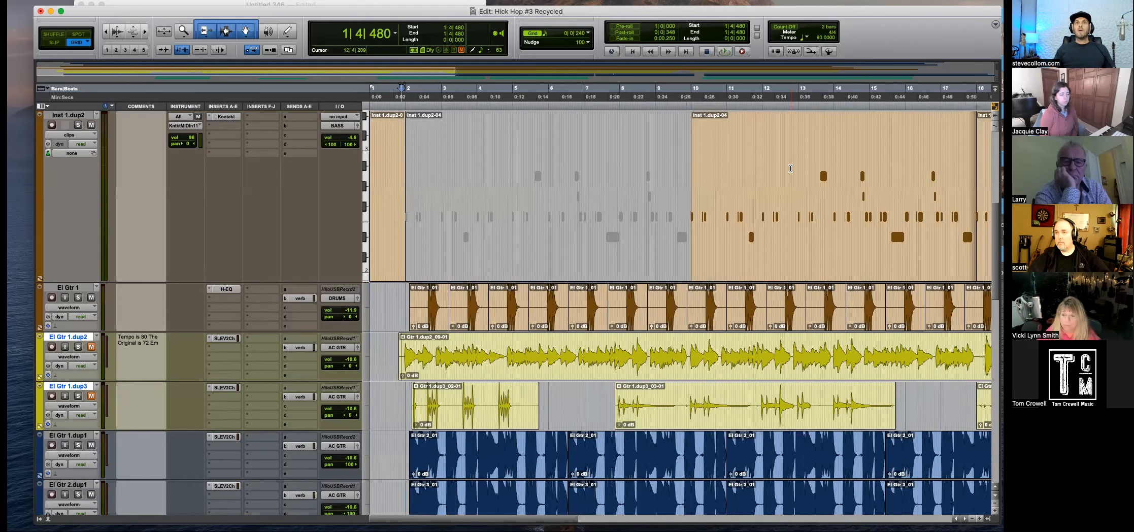
Highlight several passages across the El Gtr 1.dup2 and El Gtr 1.dup3 clips to point them out, then clear the selection.
{"action": "left_click_drag", "start_coordinate": [486, 355], "coordinate": [818, 408]}
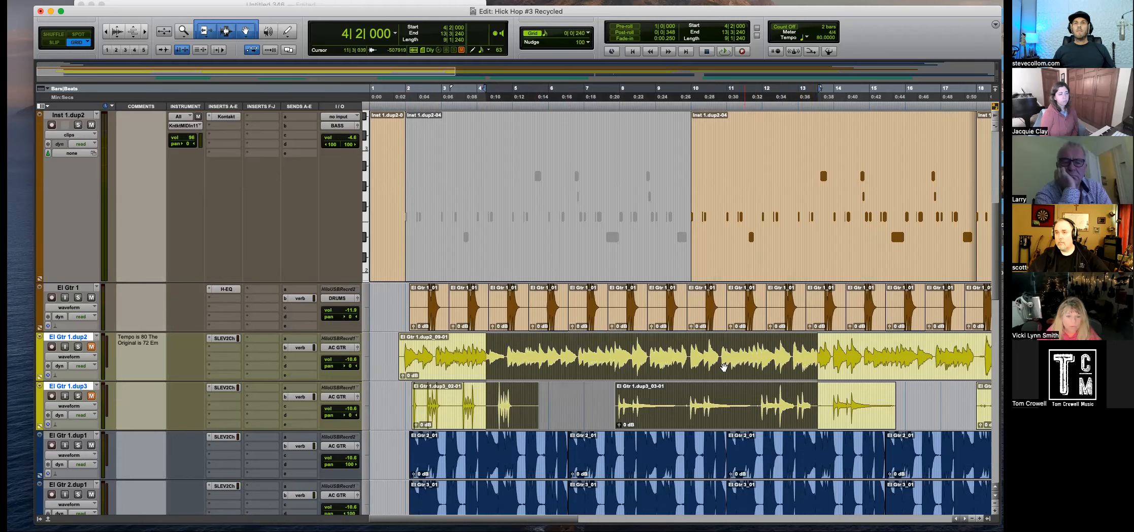
{"action": "left_click", "coordinate": [552, 341]}
{"action": "left_click_drag", "start_coordinate": [448, 350], "coordinate": [754, 429]}
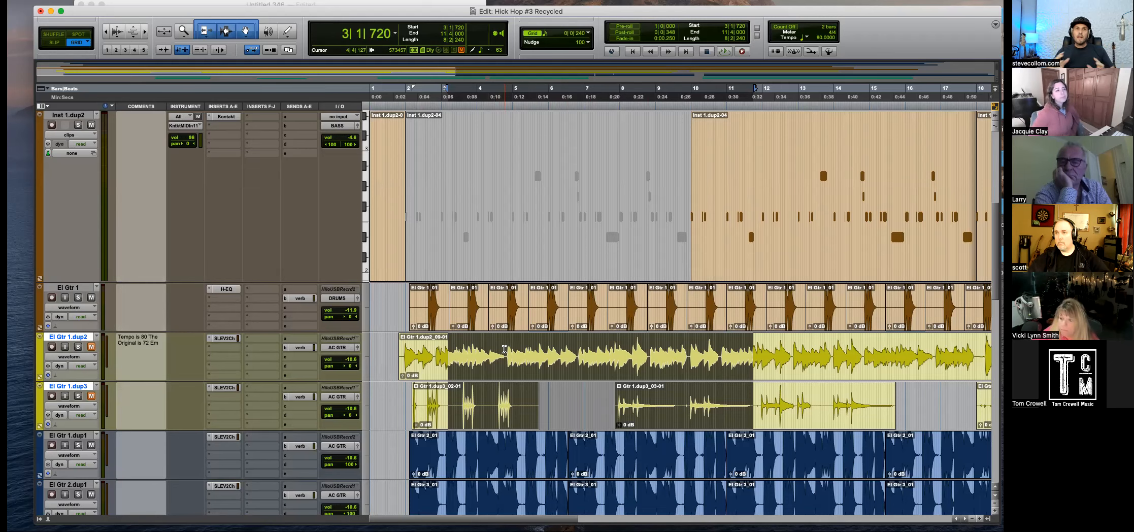
{"action": "left_click", "coordinate": [504, 349]}
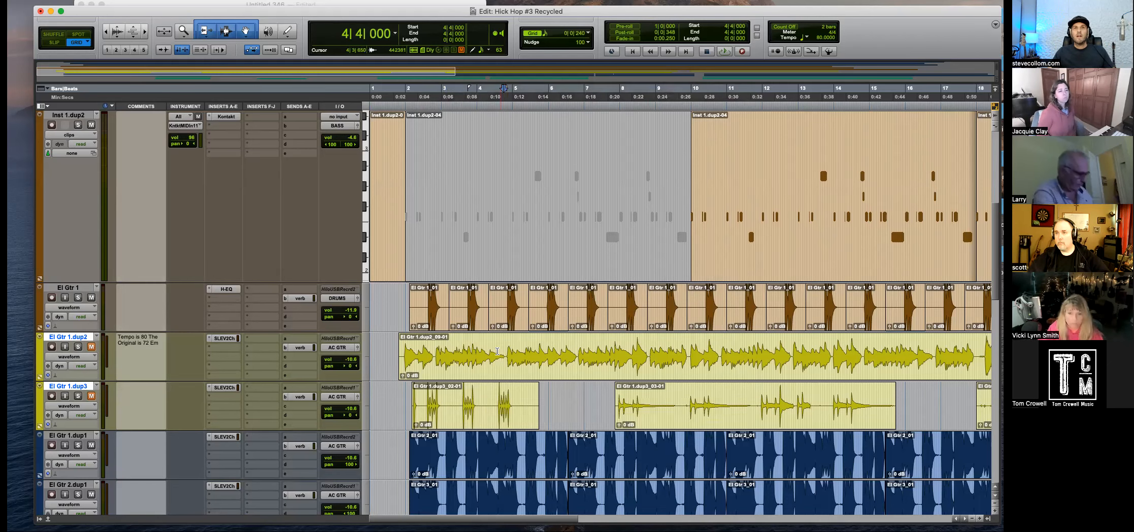
{"action": "left_click_drag", "start_coordinate": [451, 351], "coordinate": [521, 395]}
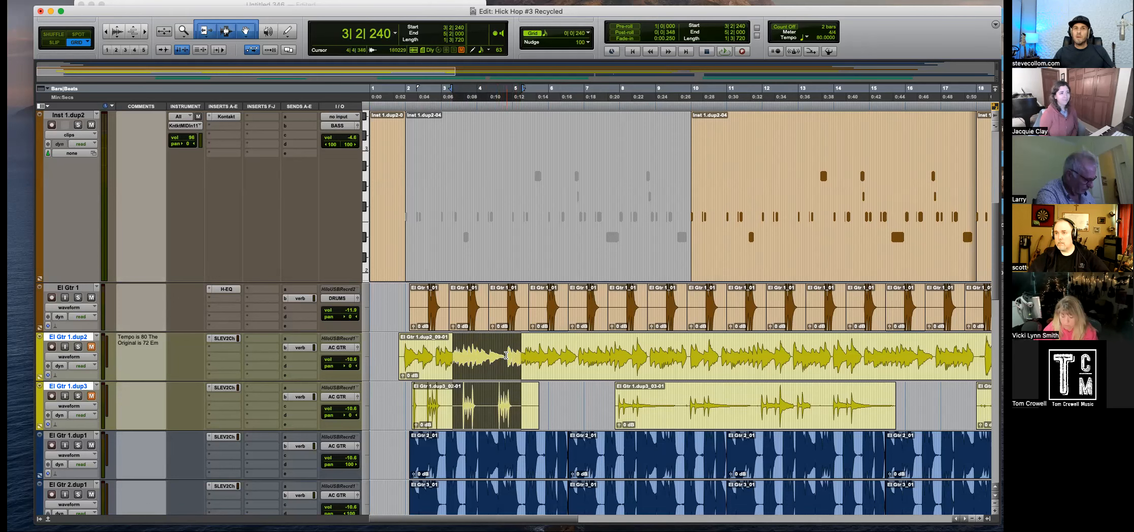
{"action": "left_click", "coordinate": [507, 355]}
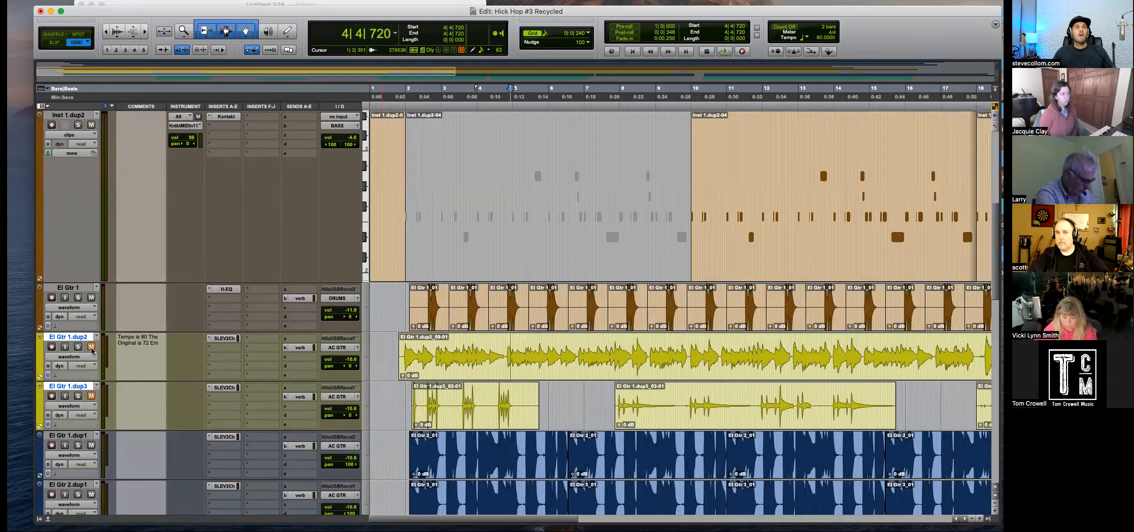
Unmute El Gtr 1.dup2 and El Gtr 1.dup3, and mute the El Gtr 1.dup1 and El Gtr 2.dup1 tracks.
{"action": "scroll", "coordinate": [200, 405], "scroll_direction": "down", "scroll_amount": 5}
{"action": "key", "text": "r"}
{"action": "key", "text": "r"}
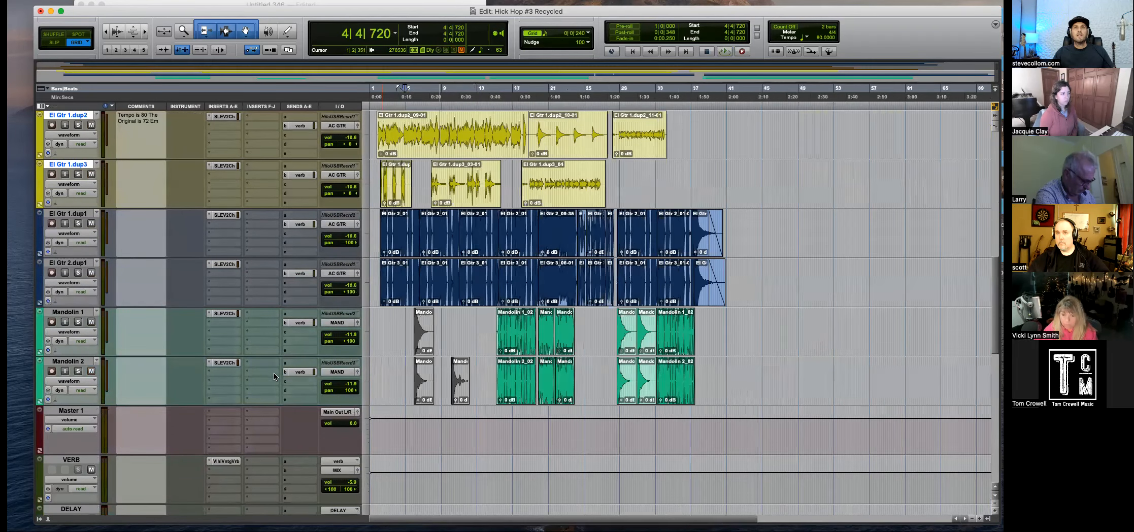
{"action": "left_click", "coordinate": [87, 263]}
{"action": "left_click", "coordinate": [92, 273]}
{"action": "left_click", "coordinate": [91, 223]}
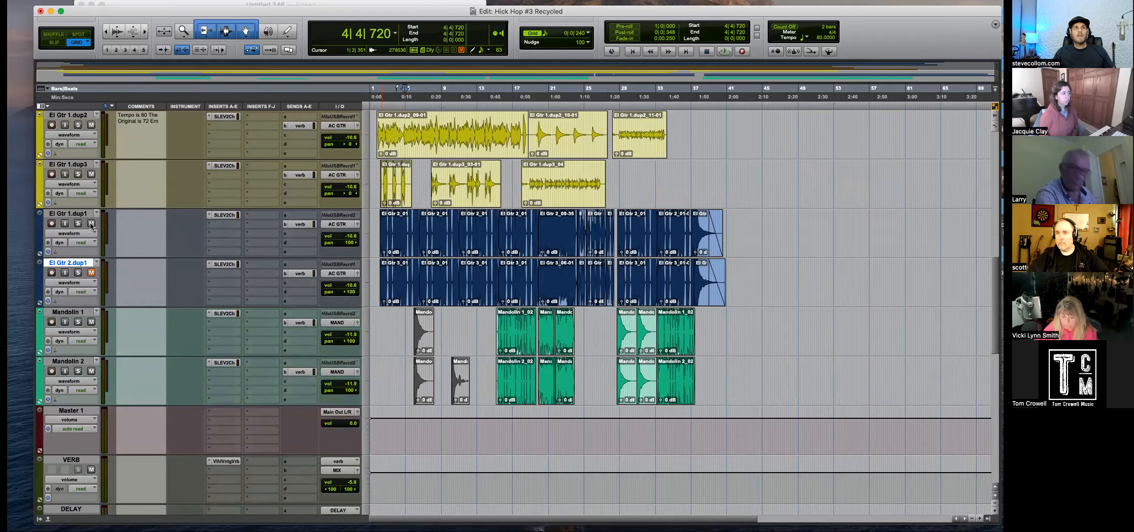
Hide the El Gtr 1.dup1 and El Gtr 2.dup1 tracks and make them inactive.
{"action": "left_click", "coordinate": [75, 216]}
{"action": "left_click", "coordinate": [71, 262], "text": "shift"}
{"action": "right_click", "coordinate": [77, 261]}
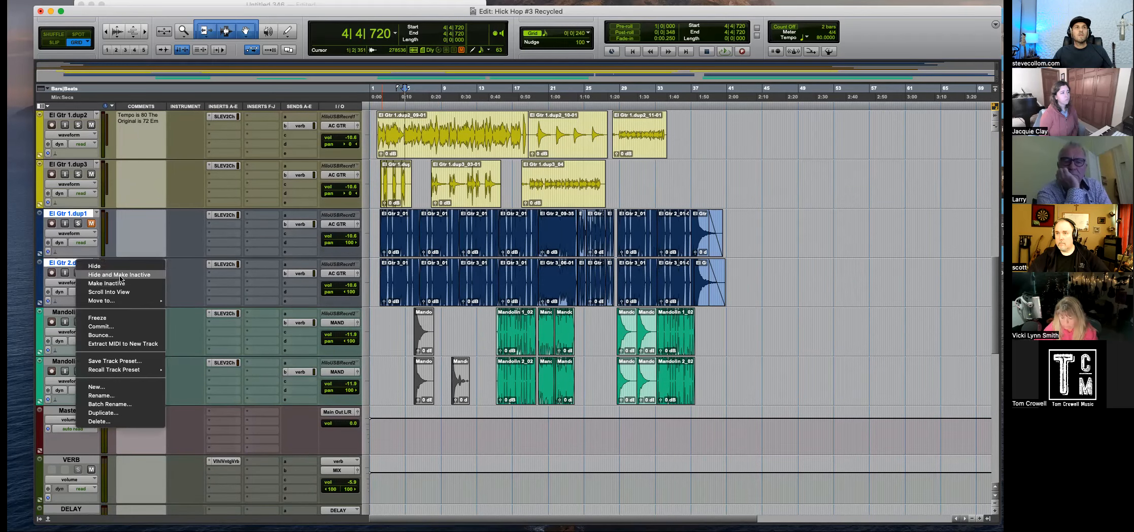
{"action": "left_click", "coordinate": [121, 275]}
Hide the Mandolin 1 and Mandolin 2 tracks and make them inactive.
{"action": "scroll", "coordinate": [500, 289], "scroll_direction": "up", "scroll_amount": 1}
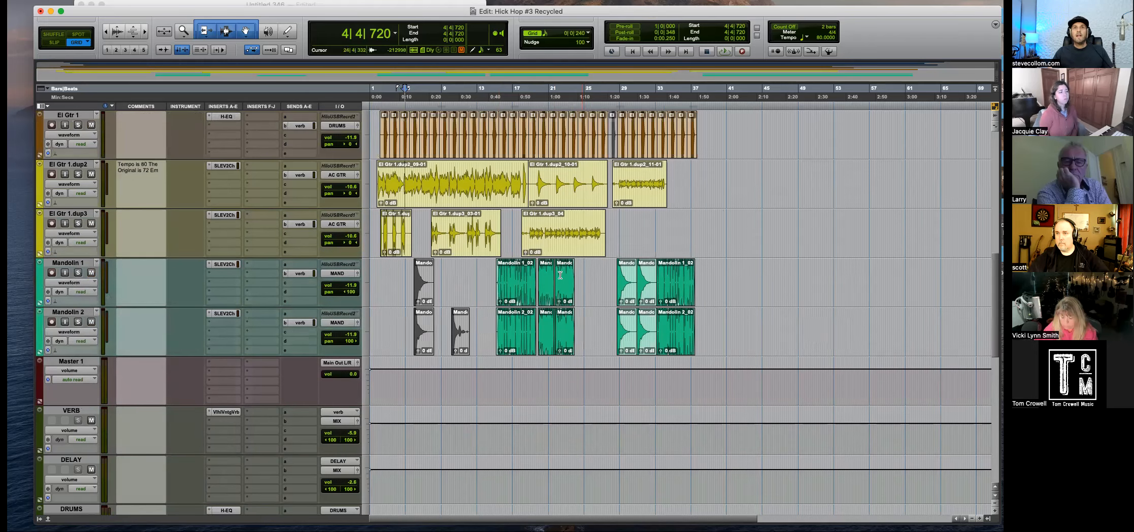
{"action": "left_click", "coordinate": [68, 262]}
{"action": "left_click", "coordinate": [68, 312], "text": "shift"}
{"action": "right_click", "coordinate": [79, 310]}
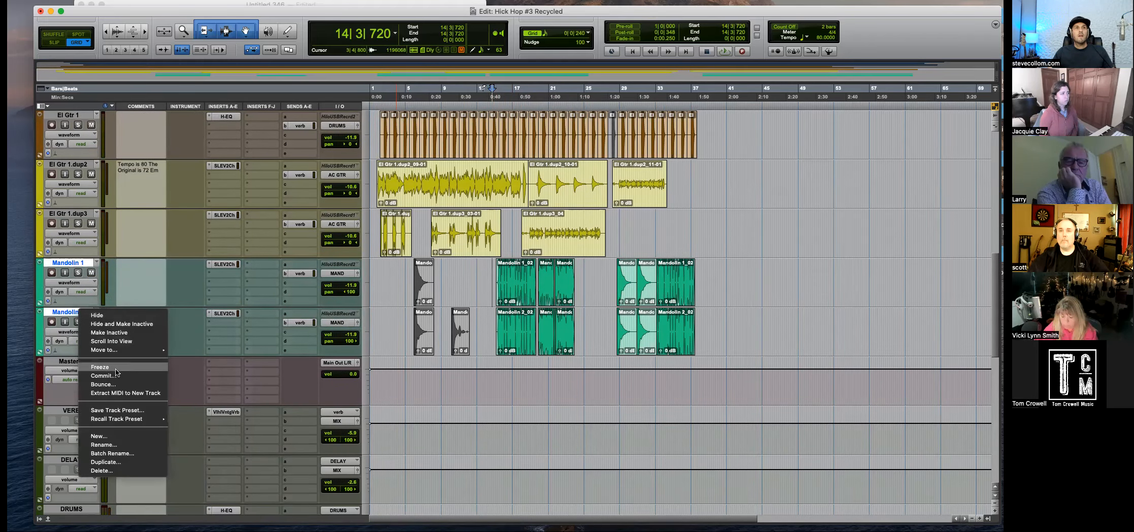
{"action": "left_click", "coordinate": [118, 324]}
{"action": "scroll", "coordinate": [480, 321], "scroll_direction": "up", "scroll_amount": 1}
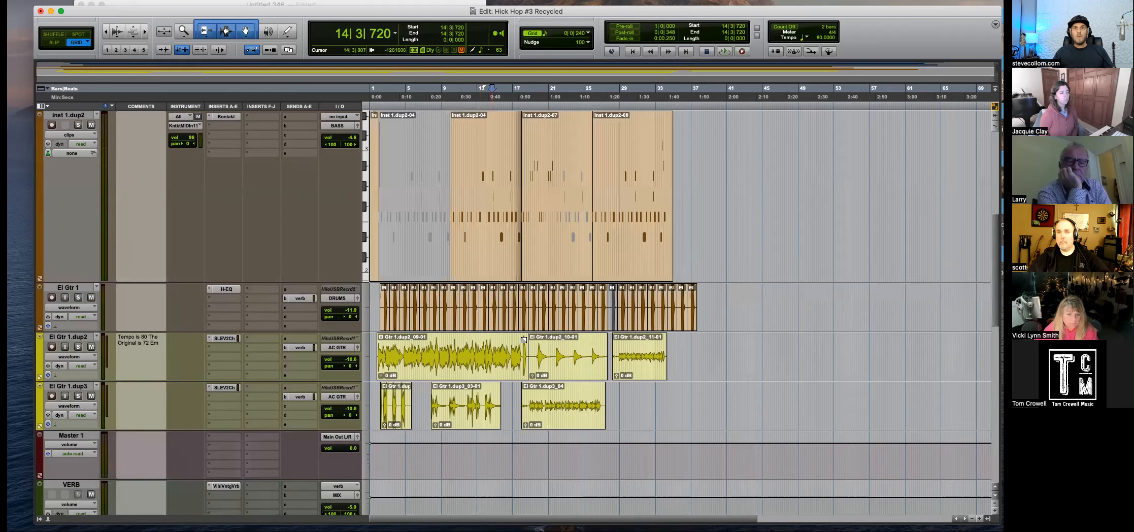
Duplicate the Inst 1.dup2 bass instrument track together with its clips.
{"action": "scroll", "coordinate": [528, 351], "scroll_direction": "up", "scroll_amount": 3, "text": "alt"}
{"action": "scroll", "coordinate": [487, 348], "scroll_direction": "up", "scroll_amount": 2}
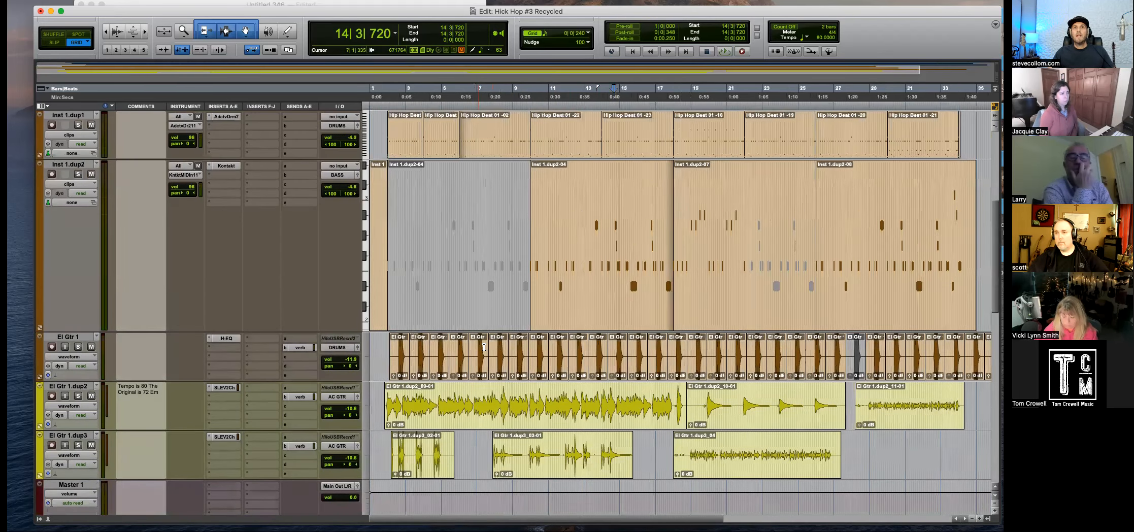
{"action": "left_click", "coordinate": [590, 279]}
{"action": "key", "text": "r"}
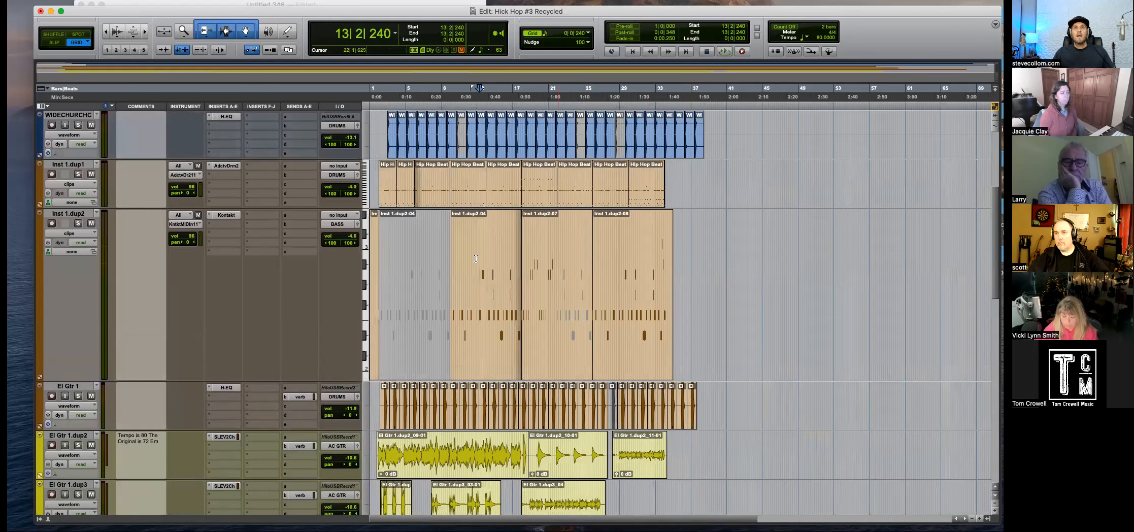
{"action": "left_click", "coordinate": [76, 216]}
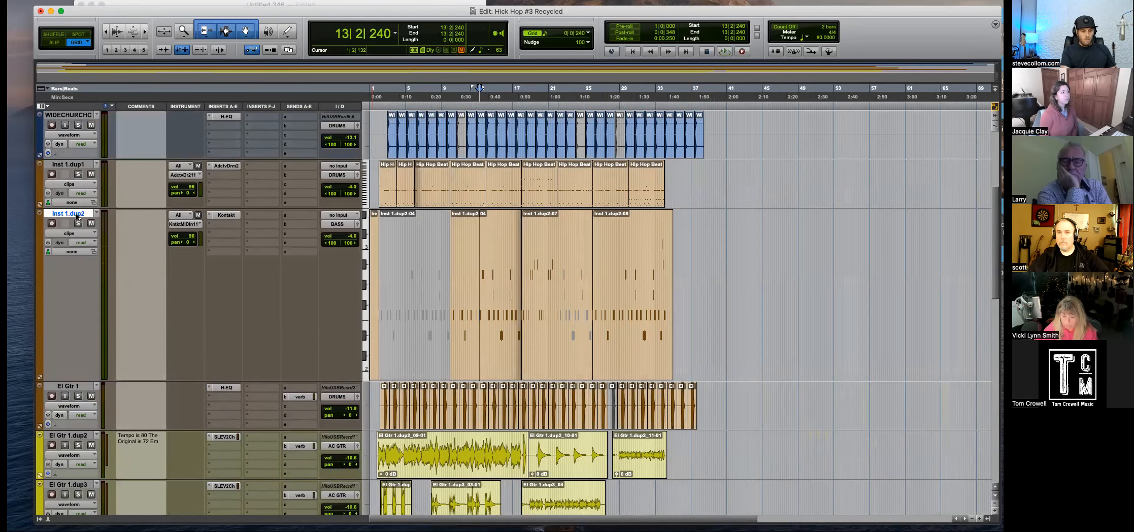
{"action": "key", "text": "alt+shift+d"}
{"action": "key", "text": "Return"}
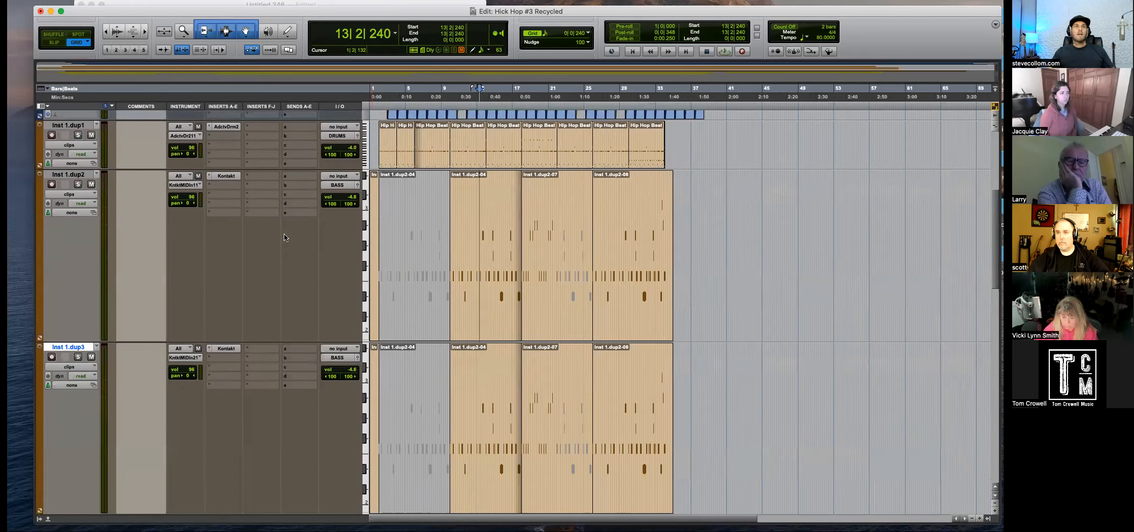
Select all tracks and set them to one uniform, smaller height.
{"action": "left_click", "coordinate": [74, 176], "text": "alt"}
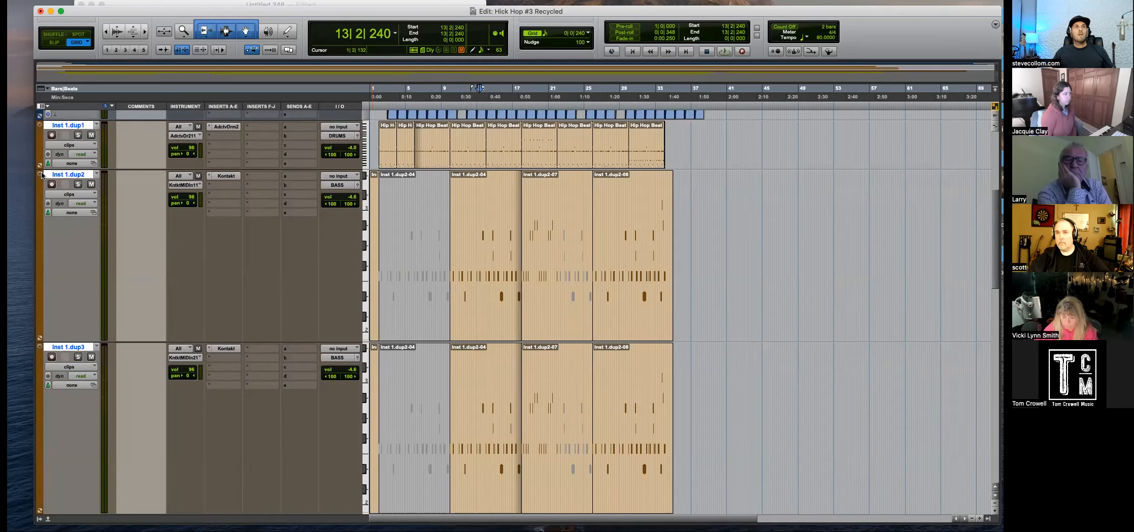
{"action": "left_click", "coordinate": [40, 174], "text": "alt"}
{"action": "left_click", "coordinate": [50, 158], "text": "alt"}
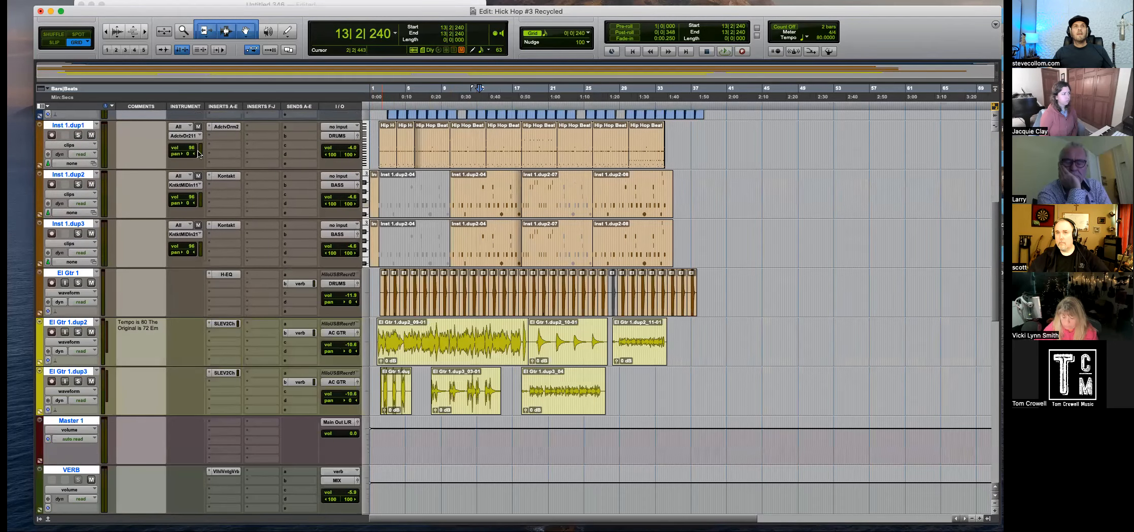
Mute the Inst 1.dup2 track and delete all the clips on the duplicated Inst 1.dup3 track.
{"action": "left_click", "coordinate": [84, 175]}
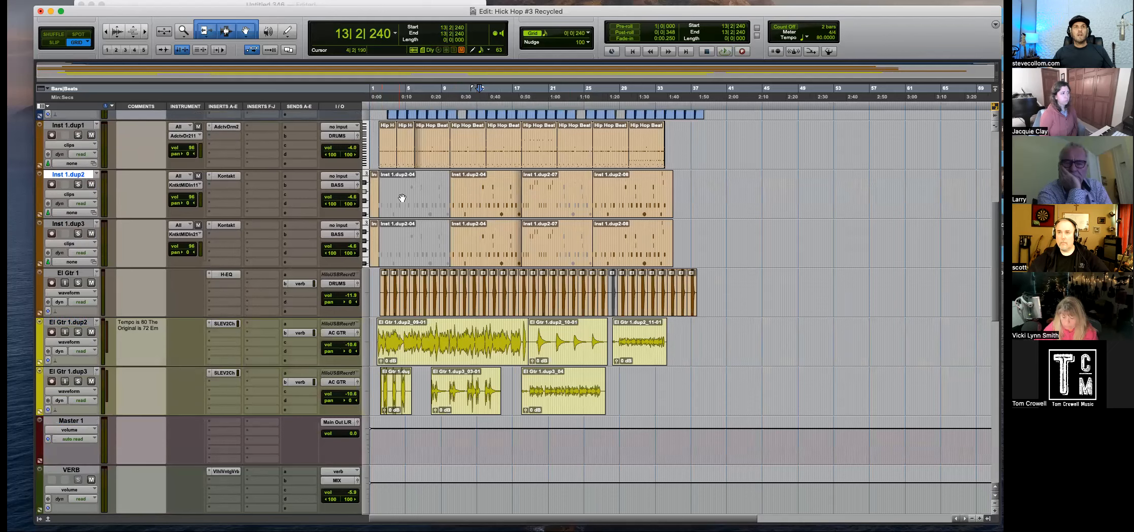
{"action": "left_click", "coordinate": [90, 185]}
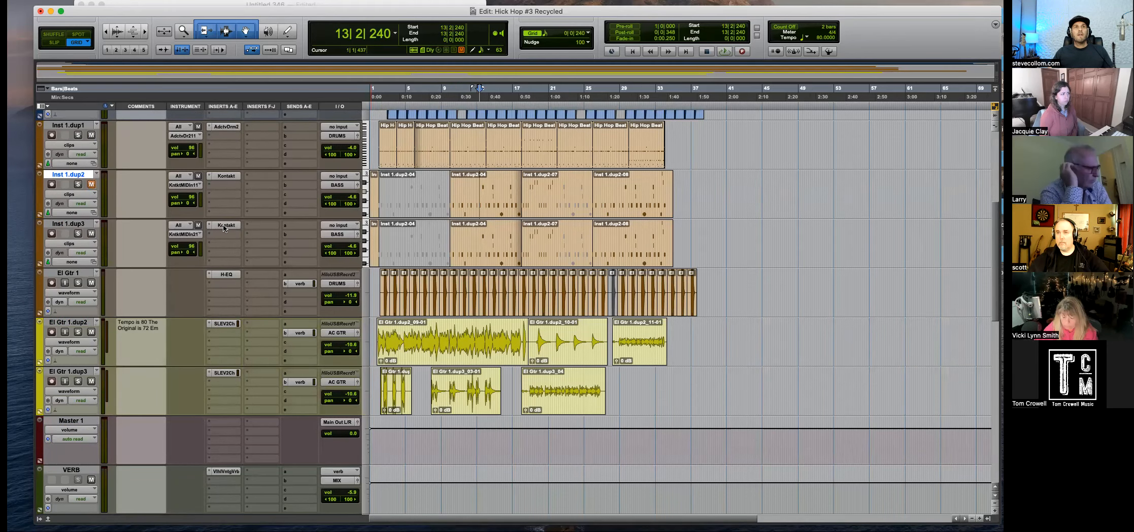
{"action": "left_click_drag", "start_coordinate": [705, 229], "coordinate": [371, 228]}
{"action": "key", "text": "Delete"}
Solo the hardwood stomp track and place the edit cursor at the start of bar 2.
{"action": "scroll", "coordinate": [383, 230], "scroll_direction": "up", "scroll_amount": 5}
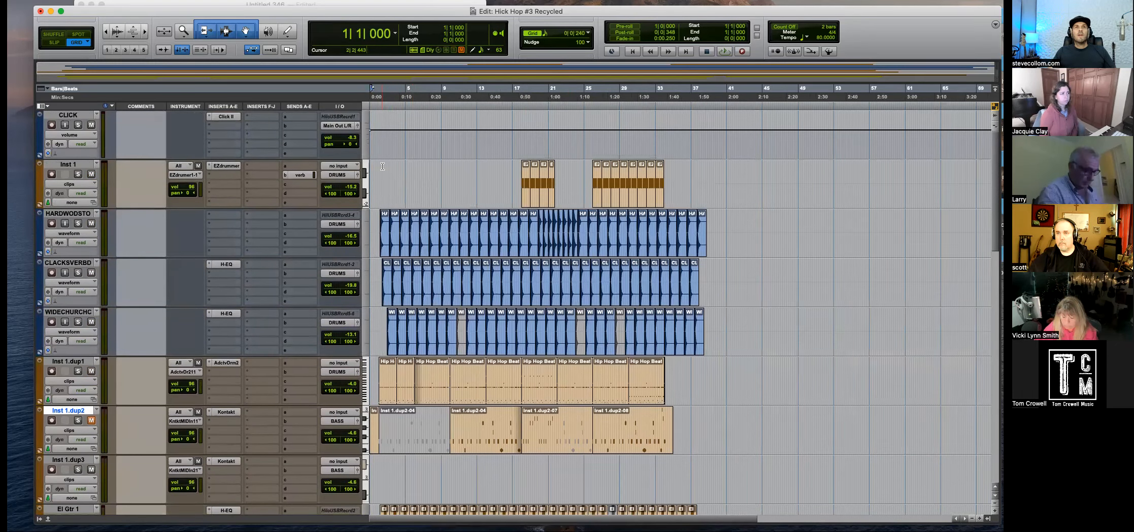
{"action": "left_click", "coordinate": [384, 172]}
{"action": "key", "text": "t"}
{"action": "key", "text": "t"}
{"action": "key", "text": "t"}
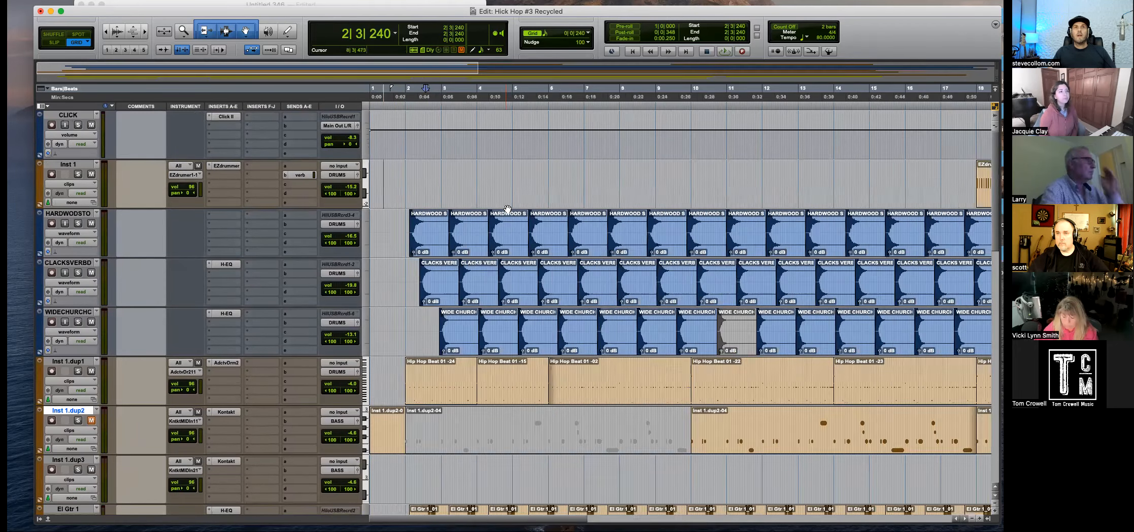
{"action": "left_click", "coordinate": [79, 224]}
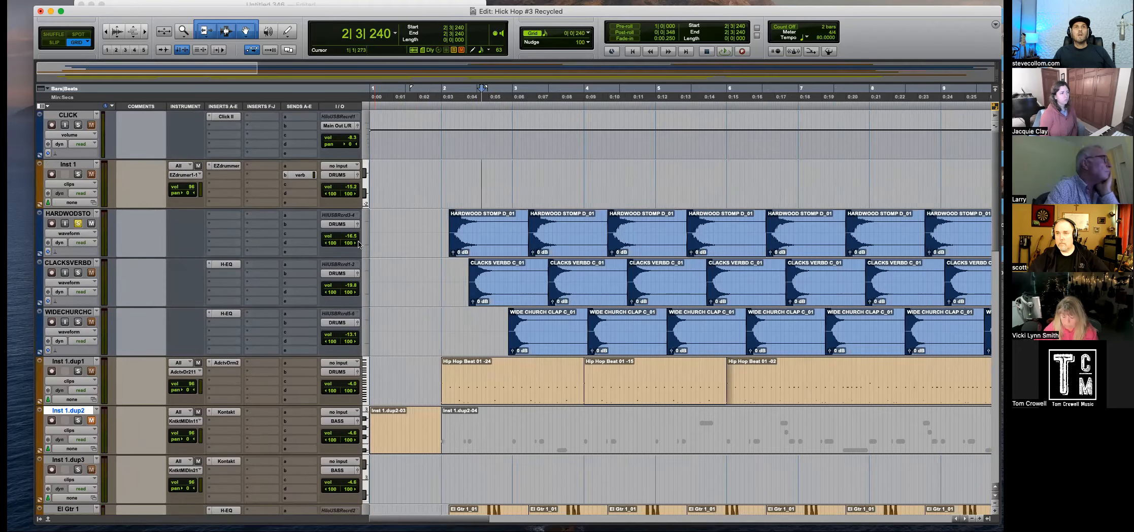
{"action": "left_click", "coordinate": [443, 225]}
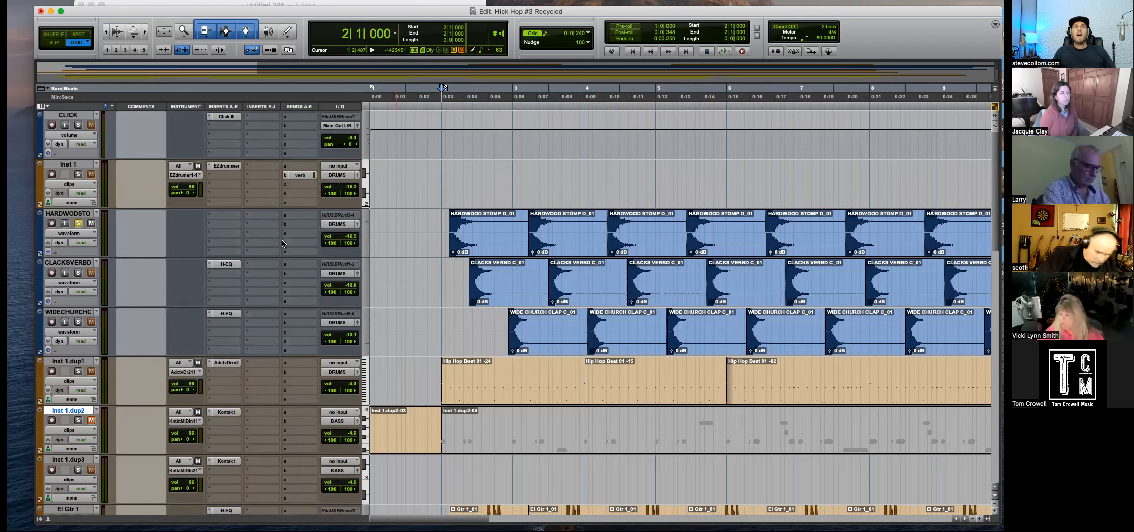
Switch to the Hick Hop notes document to review its references, tempo and important elements, and return to Pro Tools.
{"action": "left_click", "coordinate": [401, 6]}
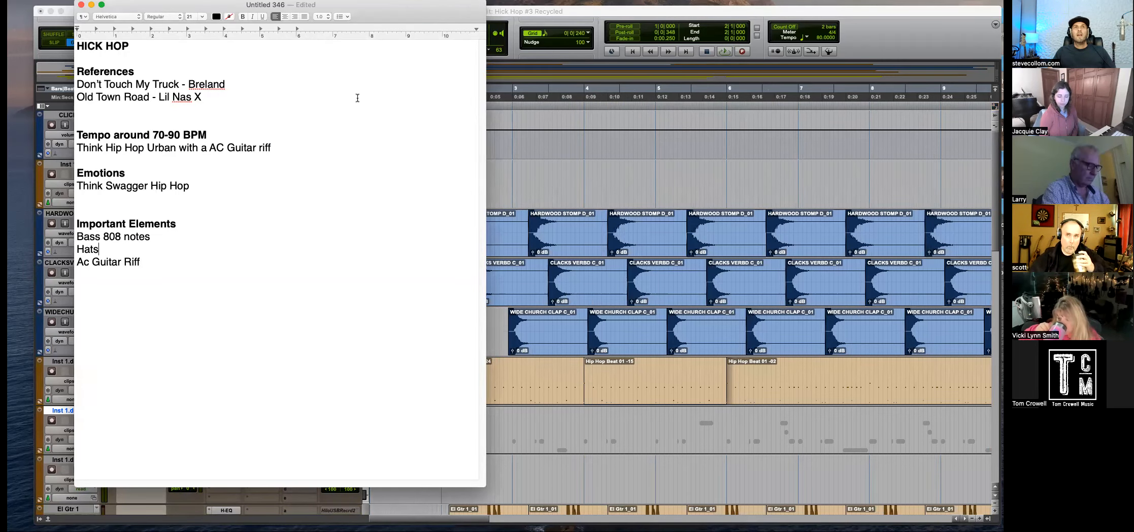
{"action": "left_click", "coordinate": [584, 13]}
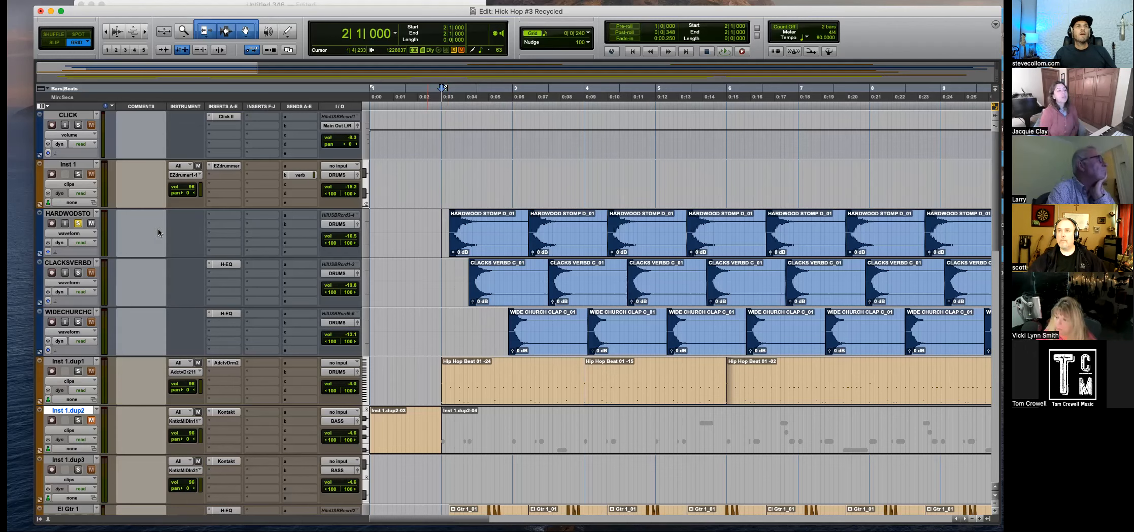
Play from bar 2, adding the clacks and wide church clap tracks to the solo, and stop playback.
{"action": "key", "text": "space"}
{"action": "left_click", "coordinate": [78, 273]}
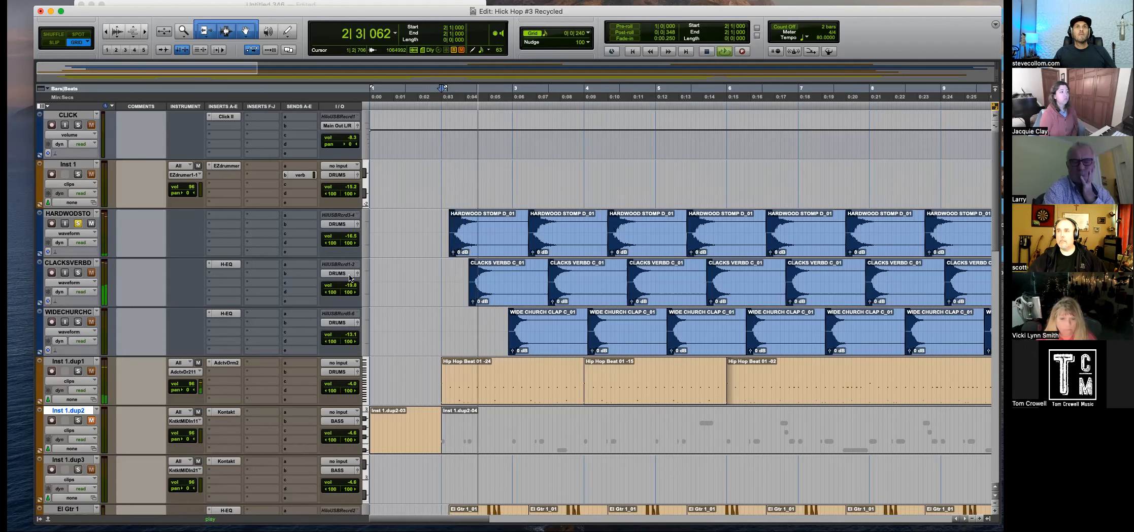
{"action": "left_click", "coordinate": [78, 321]}
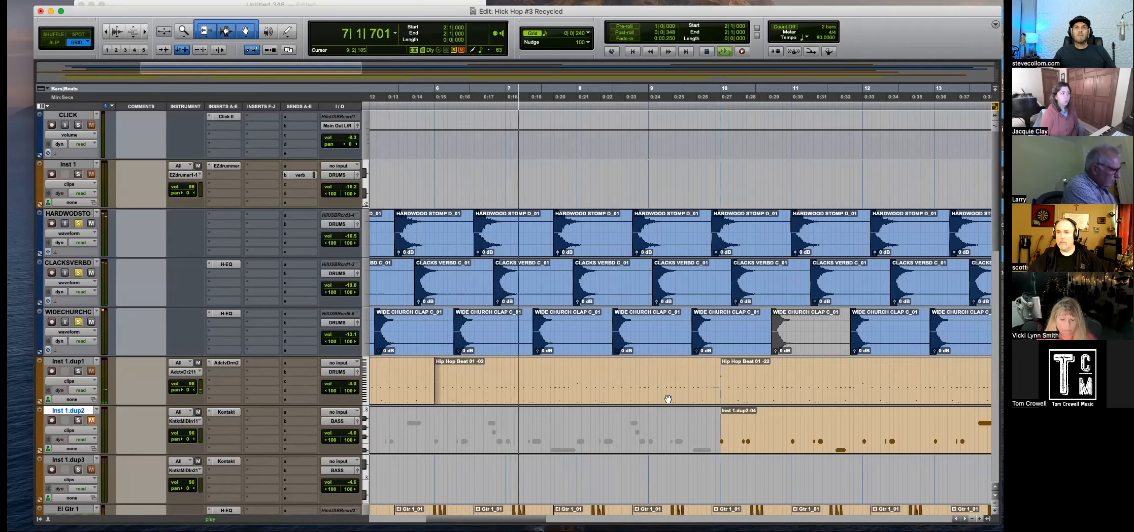
{"action": "key", "text": "super+bracketleft"}
{"action": "key", "text": "space"}
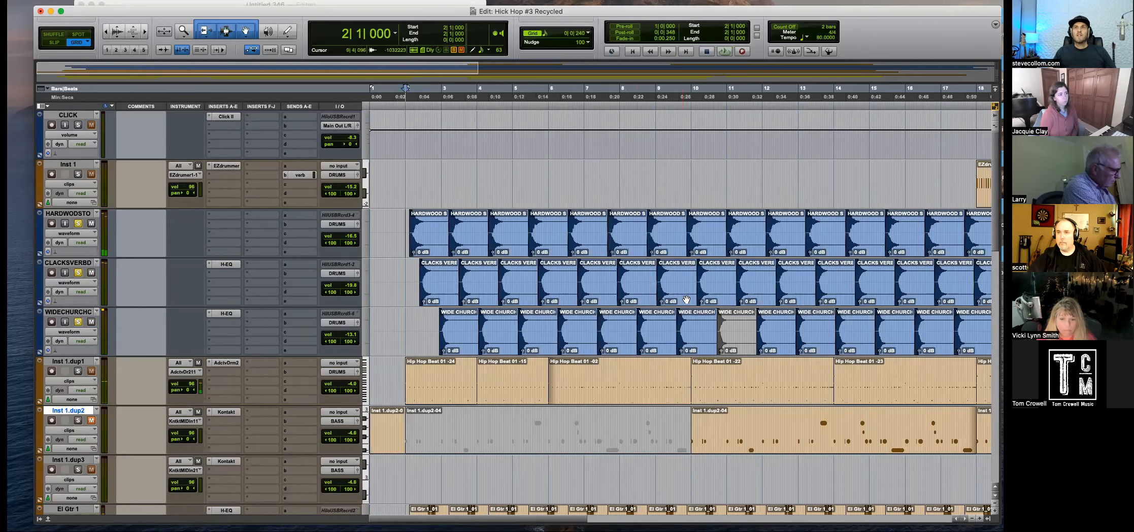
Delete the second clip on each of the hardwood stomp, clacks and wide church clap tracks.
{"action": "key", "text": "super+bracketleft"}
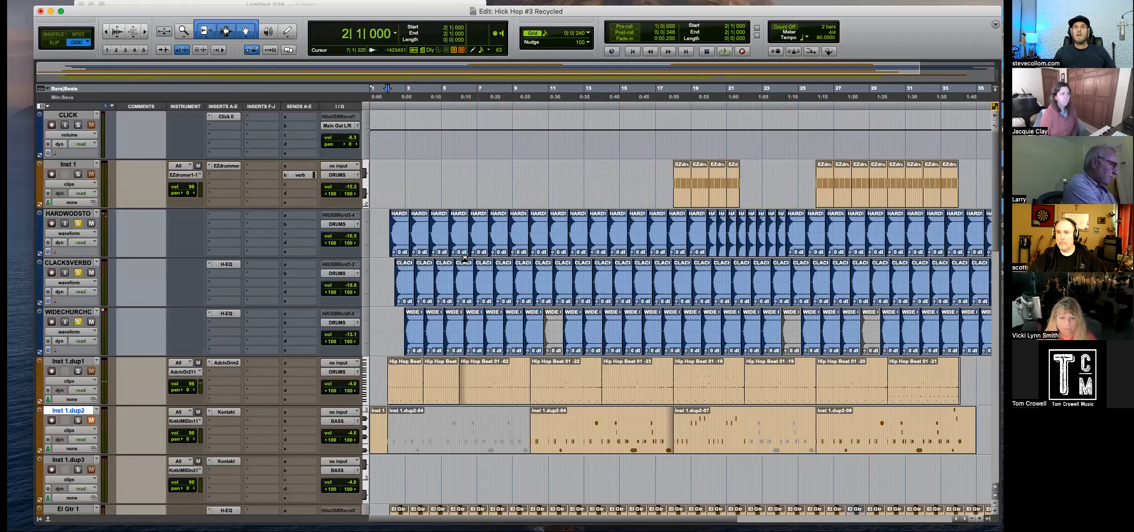
{"action": "key", "text": "super+bracketleft"}
{"action": "left_click_drag", "start_coordinate": [742, 304], "coordinate": [415, 214]}
{"action": "left_click", "coordinate": [398, 200]}
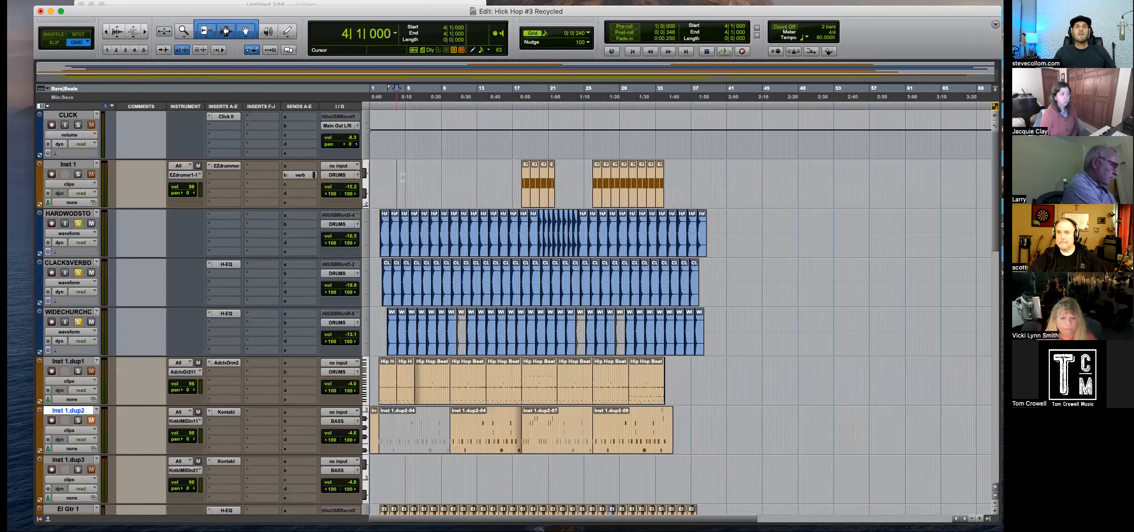
{"action": "key", "text": "super+bracketright"}
{"action": "key", "text": "super+bracketright"}
{"action": "key", "text": "super+bracketright"}
{"action": "left_click", "coordinate": [570, 244]}
{"action": "key", "text": "Delete"}
{"action": "left_click", "coordinate": [584, 295]}
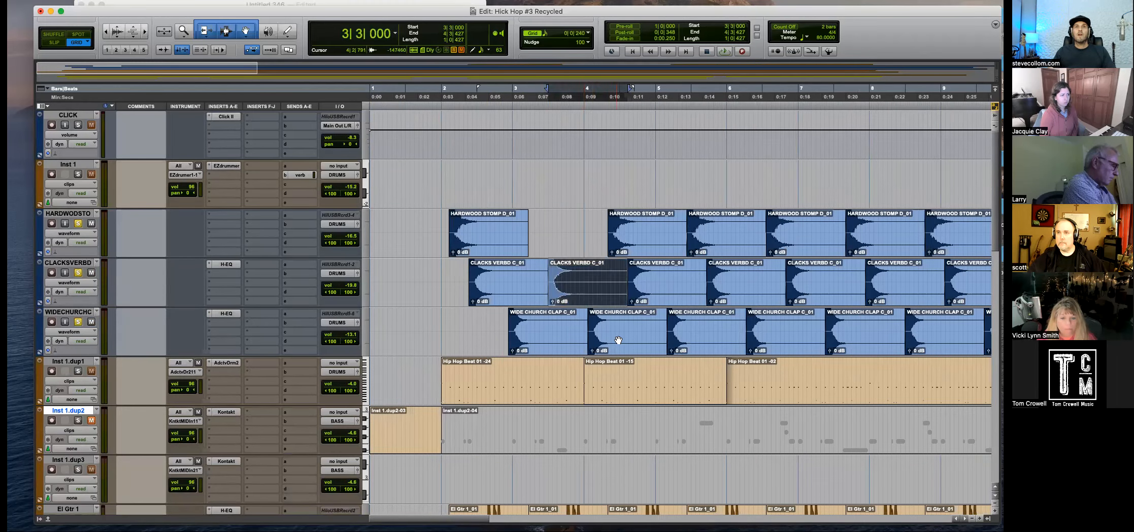
{"action": "key", "text": "Delete"}
{"action": "left_click", "coordinate": [616, 338]}
{"action": "key", "text": "Delete"}
Delete all remaining repeats on the three stomp and clap tracks, keeping only the first clip on each.
{"action": "left_click", "coordinate": [660, 285]}
{"action": "key", "text": "Delete"}
{"action": "left_click_drag", "start_coordinate": [641, 232], "coordinate": [808, 325]}
{"action": "key", "text": "Delete"}
{"action": "key", "text": "super+bracketleft"}
{"action": "key", "text": "super+bracketleft"}
{"action": "key", "text": "super+bracketleft"}
{"action": "left_click_drag", "start_coordinate": [769, 228], "coordinate": [411, 350]}
{"action": "key", "text": "Delete"}
{"action": "left_click", "coordinate": [385, 209]}
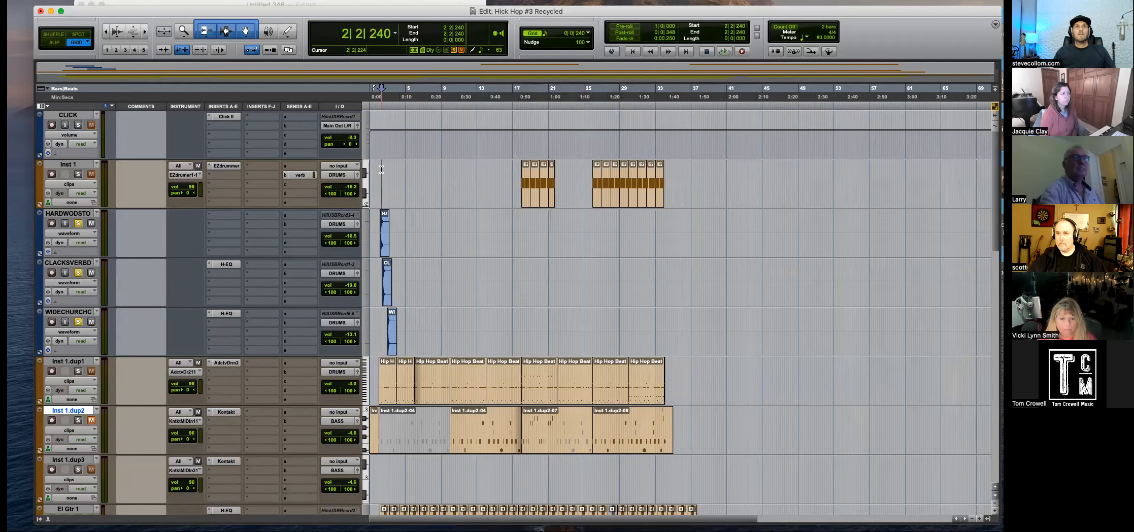
Move the remaining hardwood stomp clip earlier so that it starts exactly at bar 2.
{"action": "key", "text": "super+bracketright"}
{"action": "key", "text": "super+bracketright"}
{"action": "key", "text": "super+bracketright"}
{"action": "key", "text": "super+bracketright"}
{"action": "key", "text": "super+bracketright"}
{"action": "left_click_drag", "start_coordinate": [694, 243], "coordinate": [663, 244]}
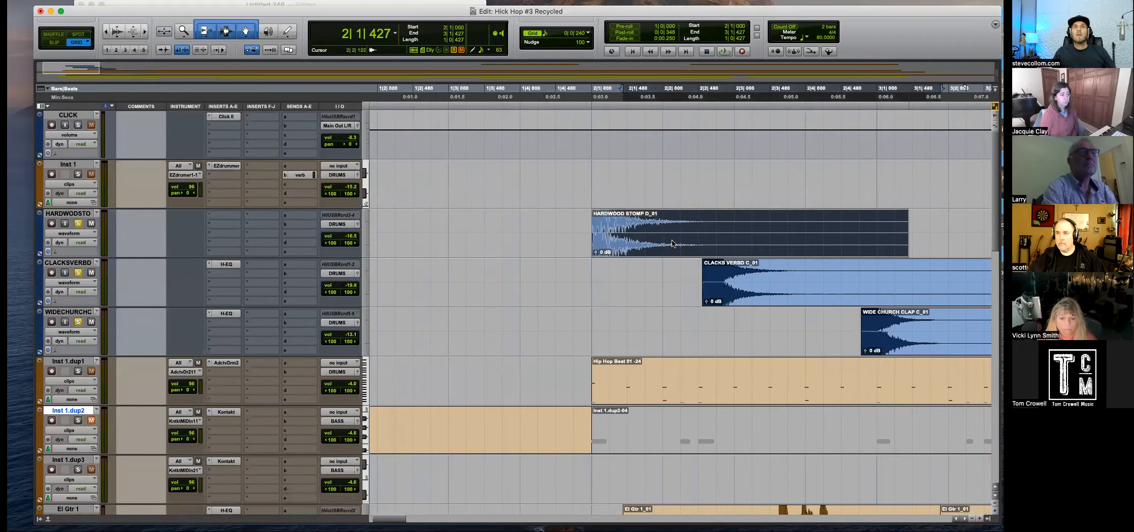
{"action": "key", "text": "super+bracketleft"}
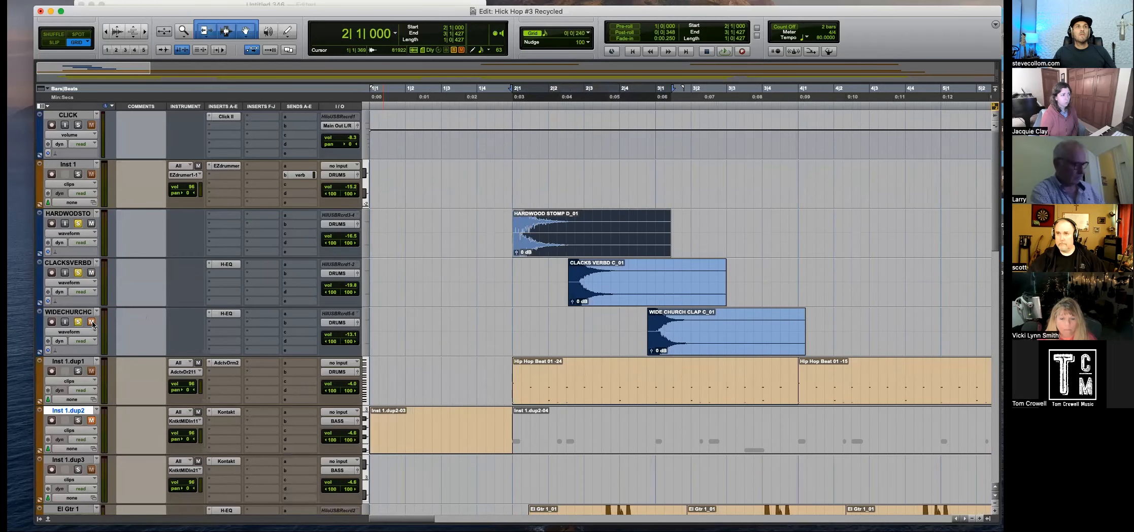
Turn off solo on the three stomp and clap tracks and place the cursor at 1|4|720, just before bar 2.
{"action": "left_click", "coordinate": [78, 223]}
{"action": "left_click", "coordinate": [77, 272]}
{"action": "left_click", "coordinate": [78, 322]}
{"action": "left_click", "coordinate": [504, 316]}
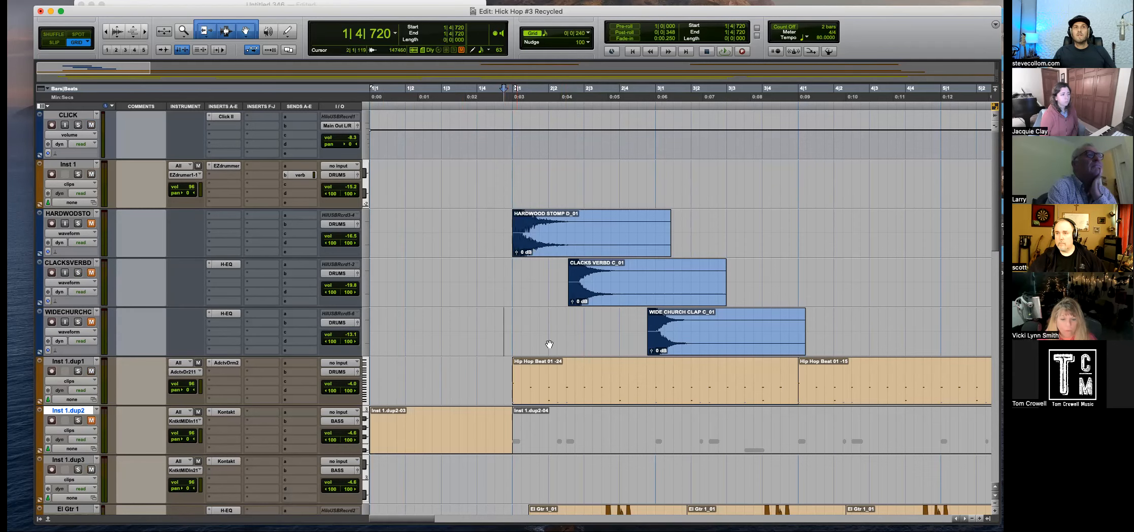
Play the soloed Inst 1.dup1 hip hop beat, enlarge the track's height, and stop playback.
{"action": "key", "text": "space"}
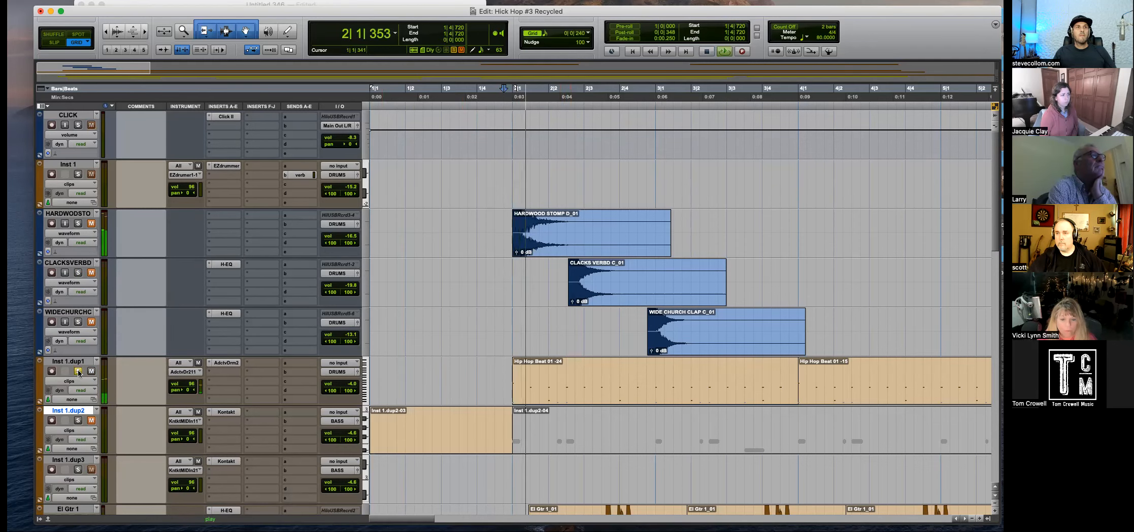
{"action": "left_click_drag", "start_coordinate": [293, 405], "coordinate": [292, 464]}
{"action": "key", "text": "super+bracketleft"}
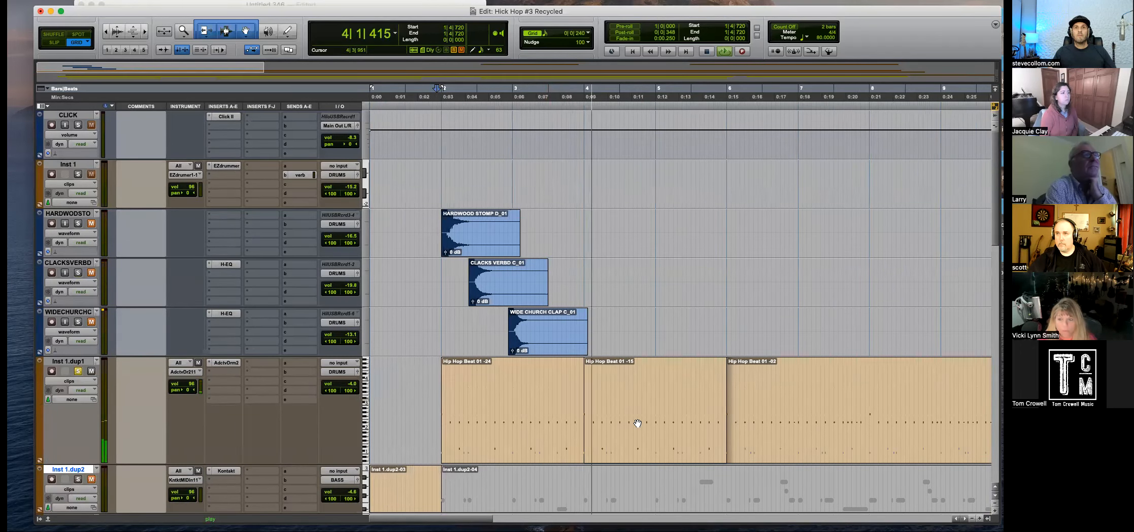
{"action": "key", "text": "super+bracketleft"}
{"action": "key", "text": "super+bracketleft"}
{"action": "key", "text": "space"}
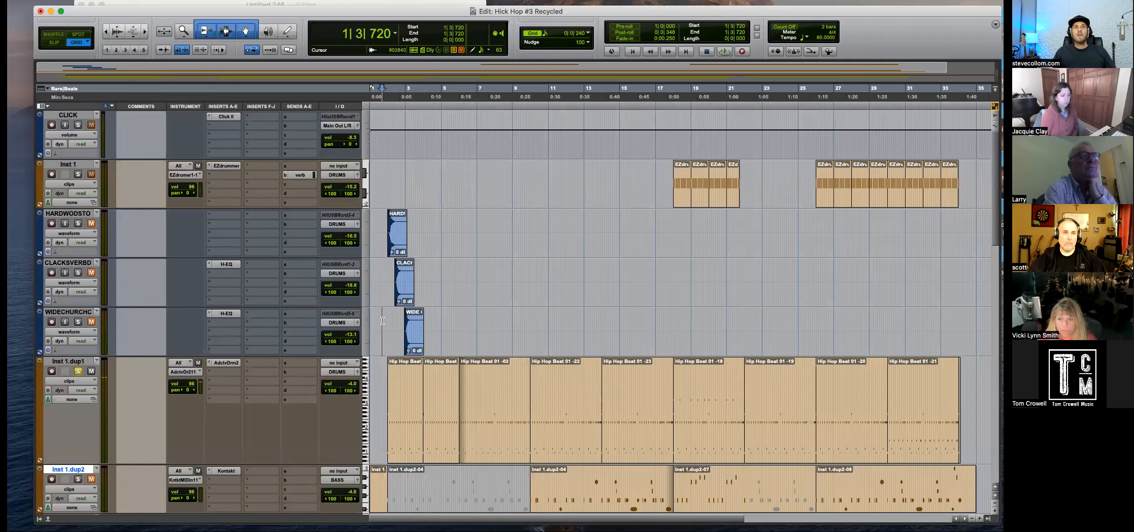
Switch the Inst 1.dup1 track from clips view to notes view around bars 2 to 5.
{"action": "key", "text": "super+bracketright"}
{"action": "key", "text": "super+bracketright"}
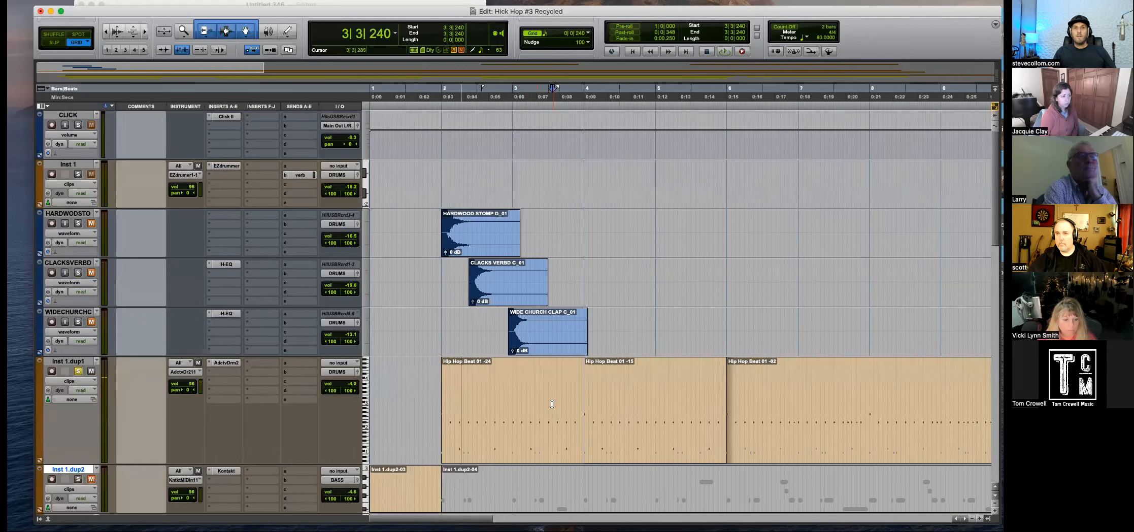
{"action": "key", "text": "ctrl+minus"}
{"action": "left_click", "coordinate": [519, 441]}
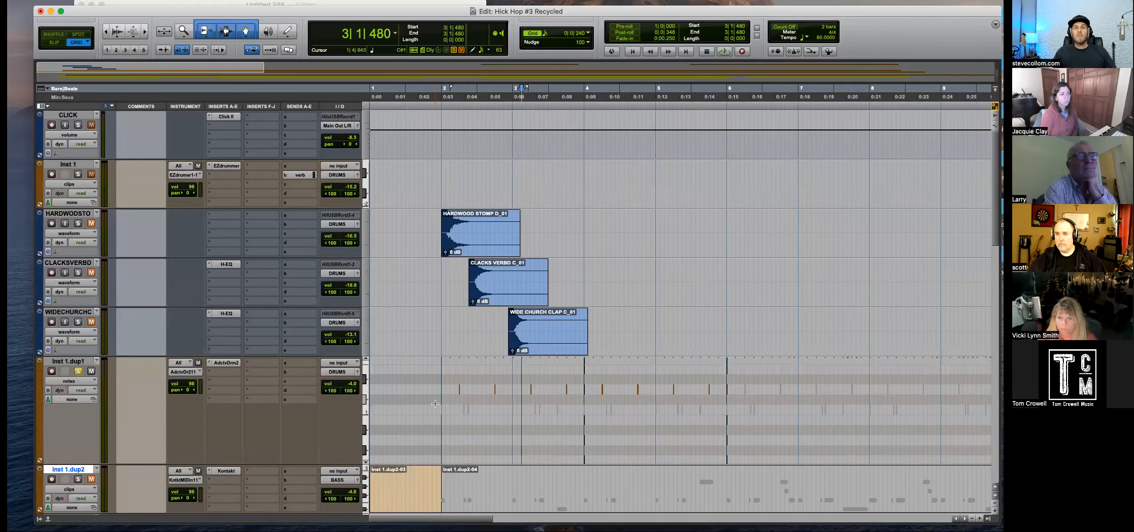
Select the muted lower-row notes in bars 2 to 5 of Inst 1.dup1 and audition the beat with them enabled.
{"action": "left_click_drag", "start_coordinate": [622, 403], "coordinate": [713, 416]}
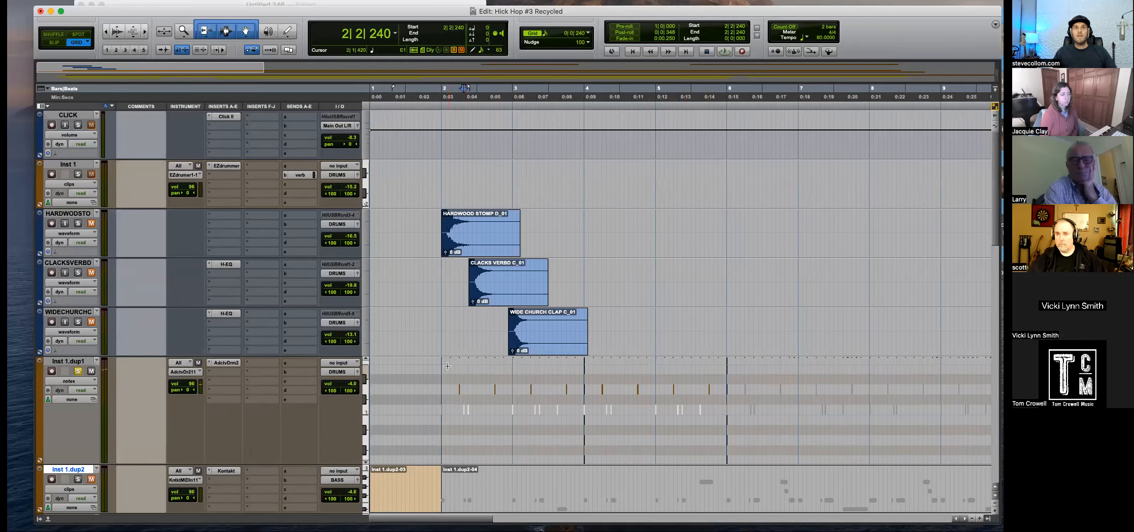
{"action": "key", "text": "space"}
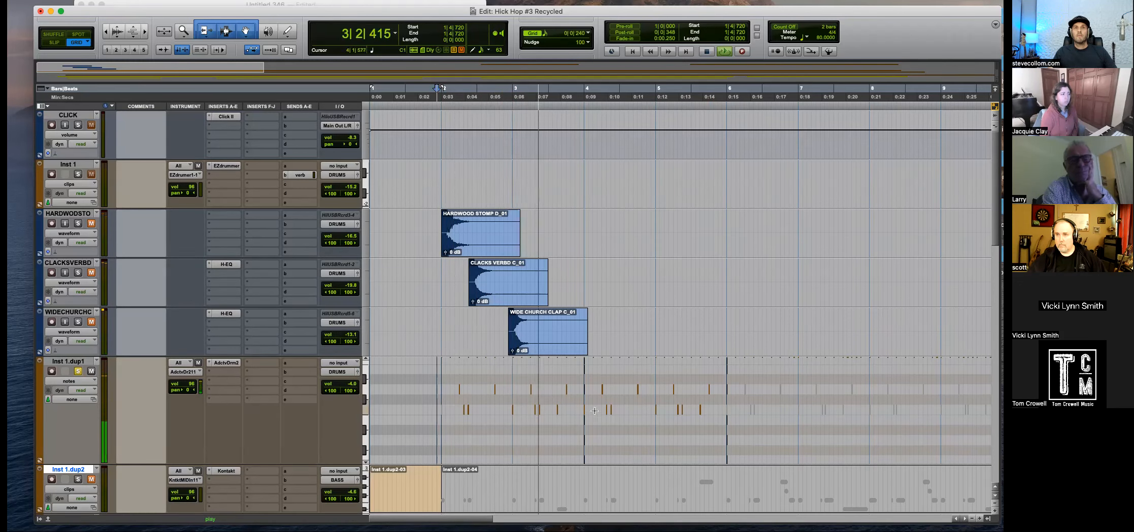
{"action": "key", "text": "space"}
{"action": "left_click", "coordinate": [464, 412]}
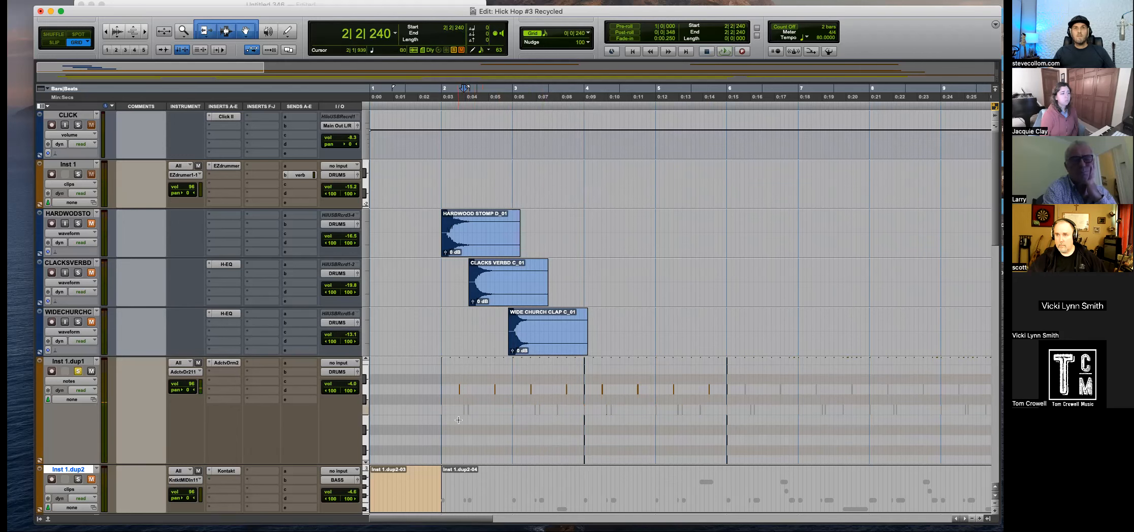
{"action": "key", "text": "t"}
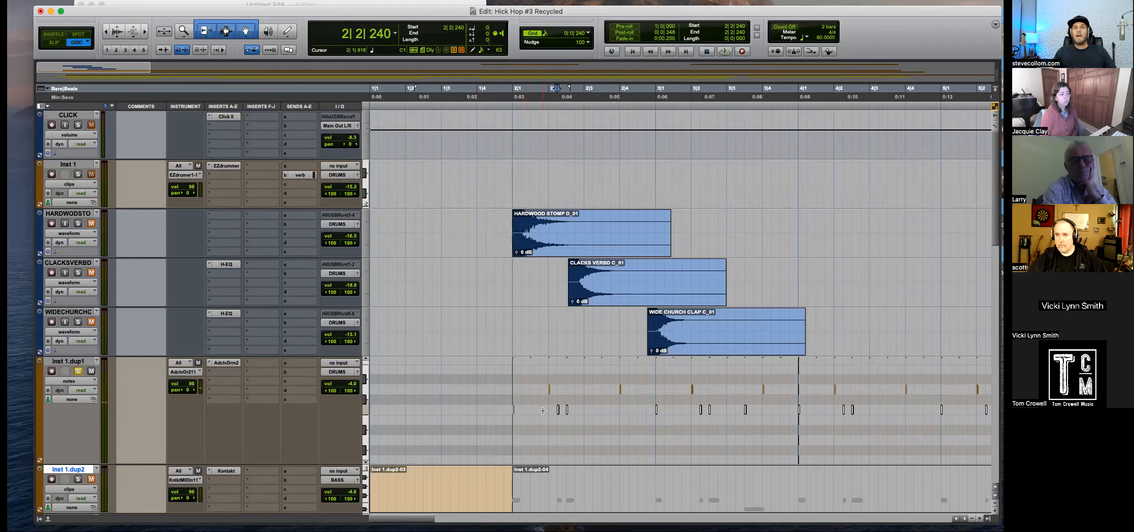
{"action": "key", "text": "r"}
{"action": "key", "text": "r"}
{"action": "key", "text": "t"}
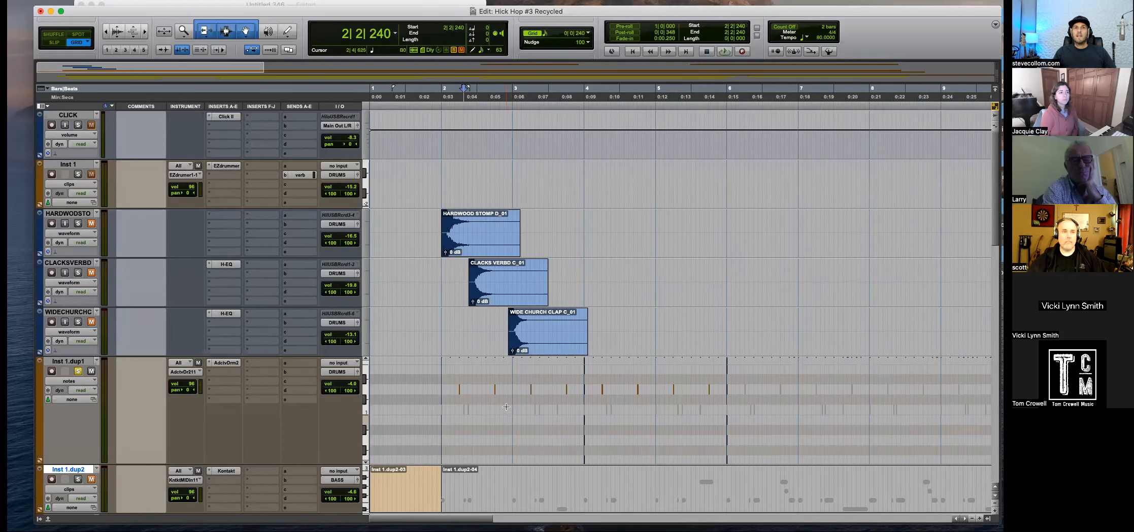
{"action": "scroll", "coordinate": [489, 434], "scroll_direction": "down", "scroll_amount": 3}
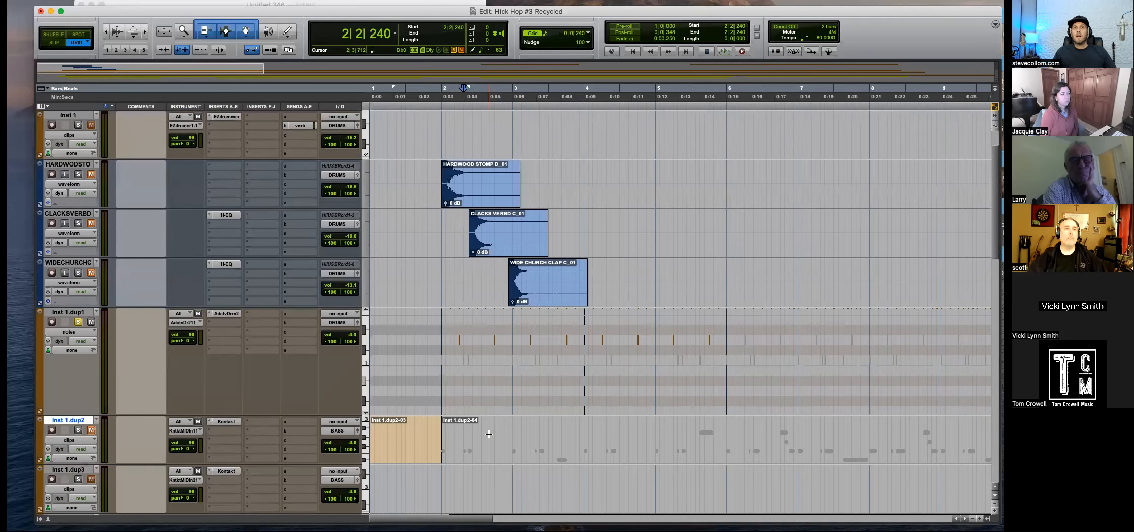
Solo the stomp, clacks and church clap tracks and play them with the Inst 1.dup1 beat from 1|4|720.
{"action": "scroll", "coordinate": [500, 410], "scroll_direction": "up", "scroll_amount": 3}
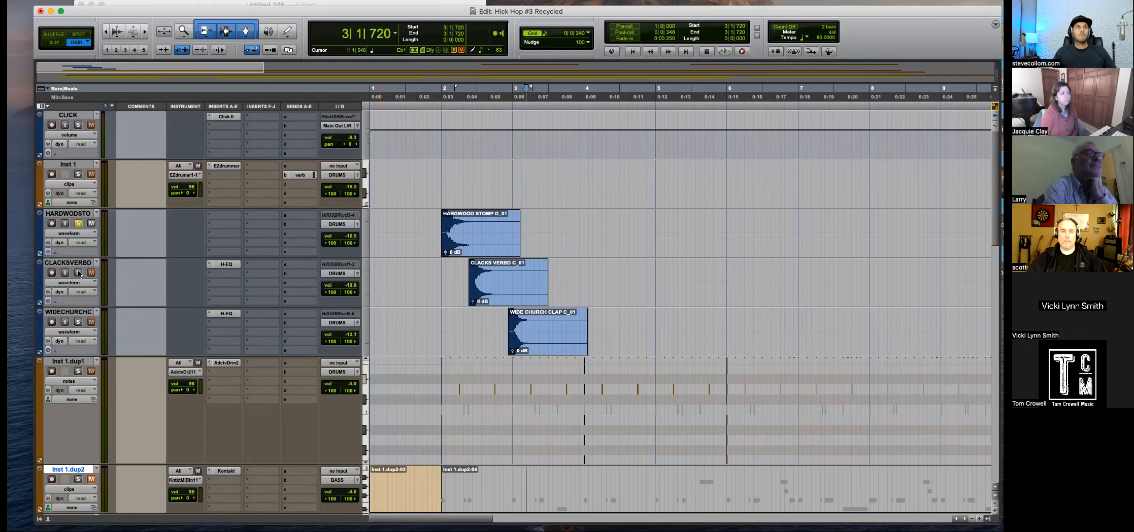
{"action": "key", "text": "super+bracketright"}
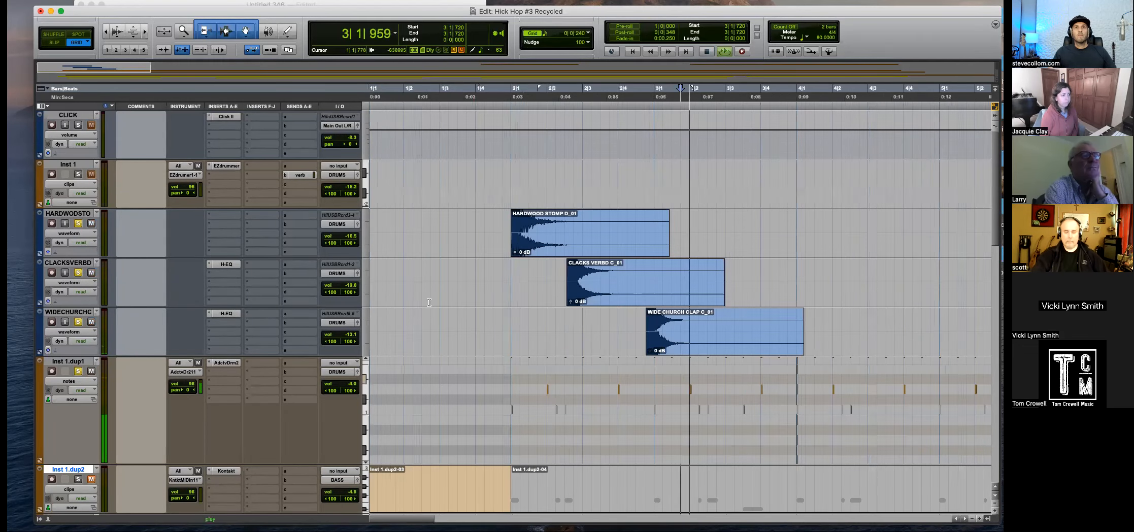
{"action": "left_click", "coordinate": [502, 267]}
{"action": "key", "text": "space"}
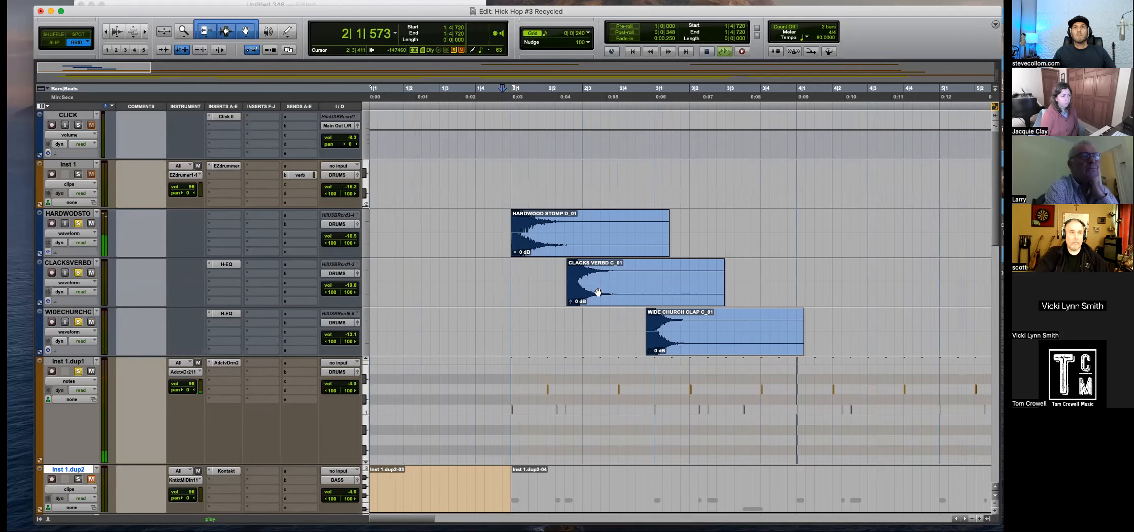
Move the CLACKS VERBD clip to start at 2|2|000 and play the pattern from 2|1|000.
{"action": "left_click_drag", "start_coordinate": [607, 298], "coordinate": [570, 293]}
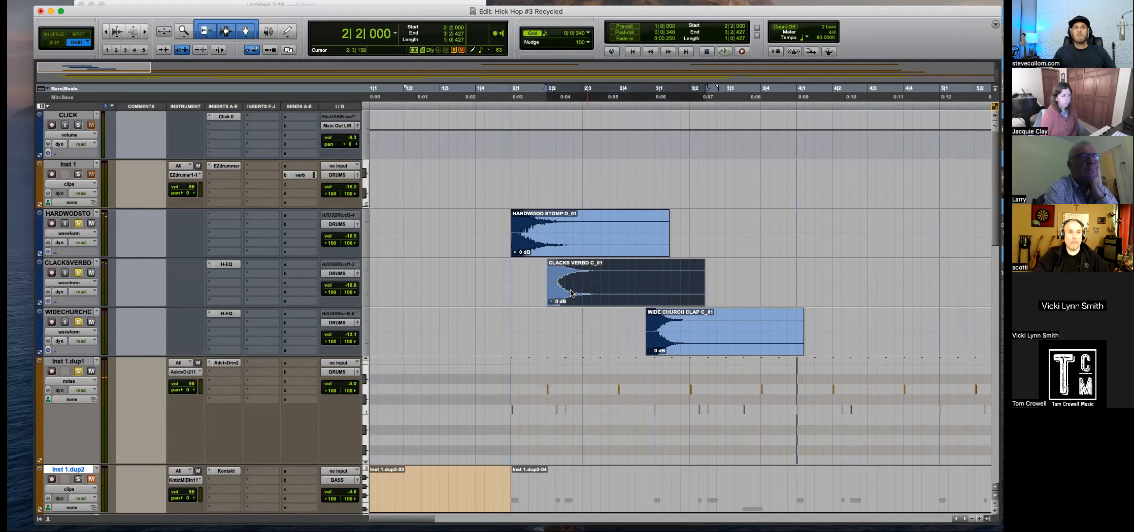
{"action": "left_click", "coordinate": [515, 275]}
{"action": "key", "text": "space"}
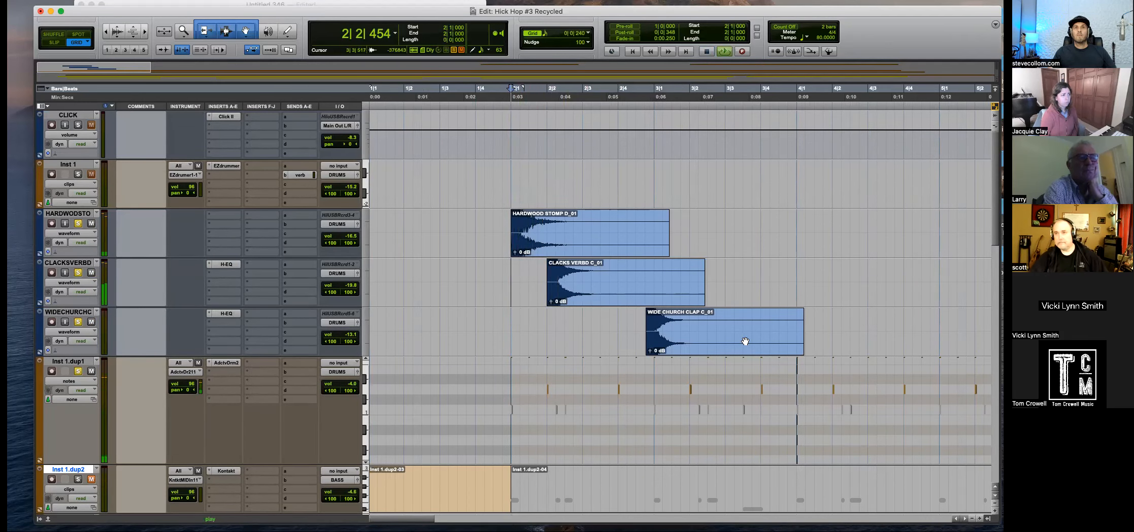
Move the WIDE CHURCH CLAP clip earlier to start at 2|4|000, auditioning bars 2 and 3 with the beat.
{"action": "left_click_drag", "start_coordinate": [707, 347], "coordinate": [670, 347]}
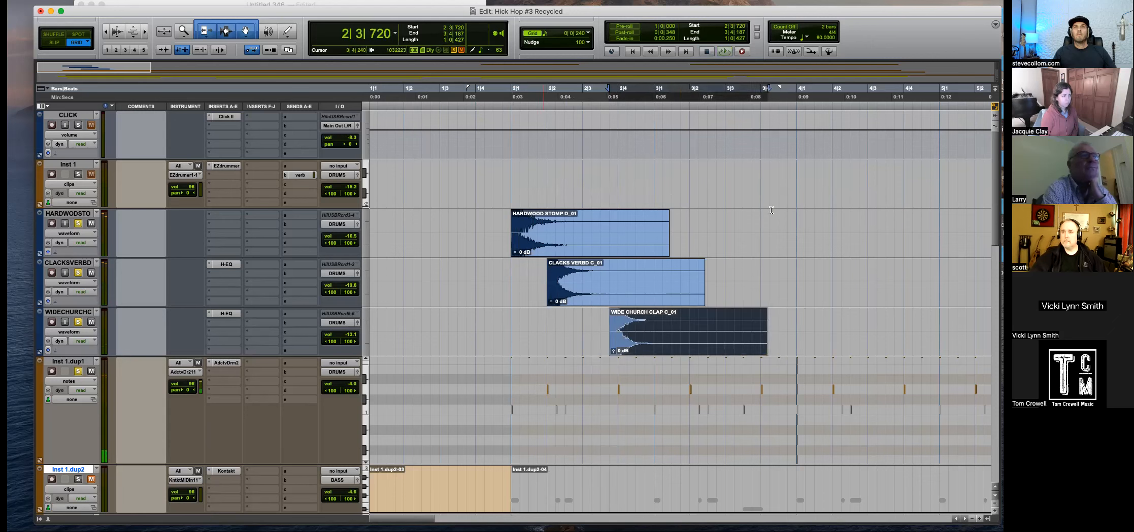
{"action": "left_click_drag", "start_coordinate": [511, 188], "coordinate": [796, 187]}
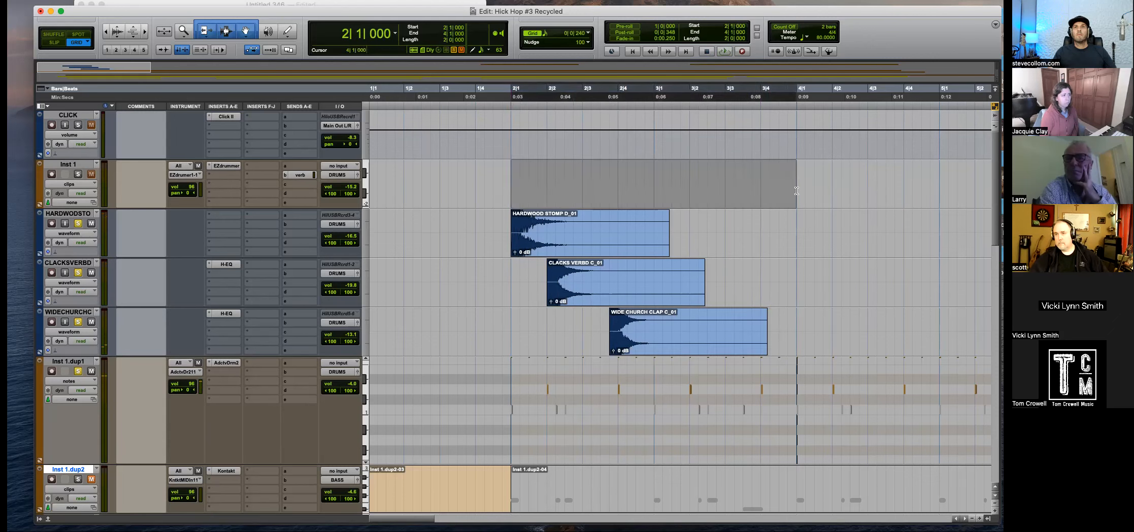
{"action": "key", "text": "space"}
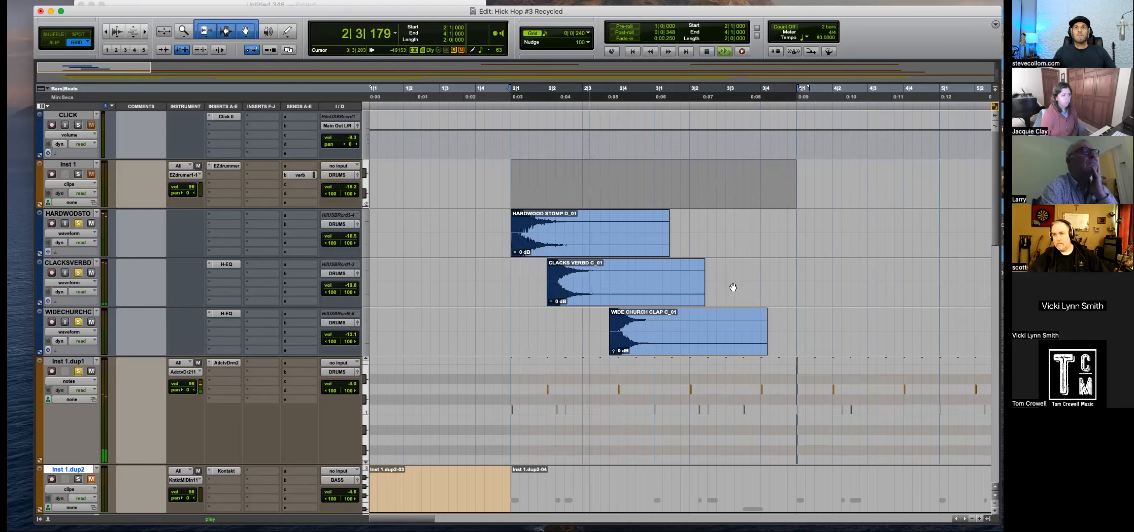
{"action": "left_click_drag", "start_coordinate": [649, 345], "coordinate": [659, 345]}
Trim the HARDWOOD STOMP clip to end at 3|1 and the CLACKS VERBD clip at 3|2, then duplicate each once.
{"action": "left_click_drag", "start_coordinate": [608, 251], "coordinate": [776, 249]}
{"action": "left_click_drag", "start_coordinate": [699, 220], "coordinate": [654, 225]}
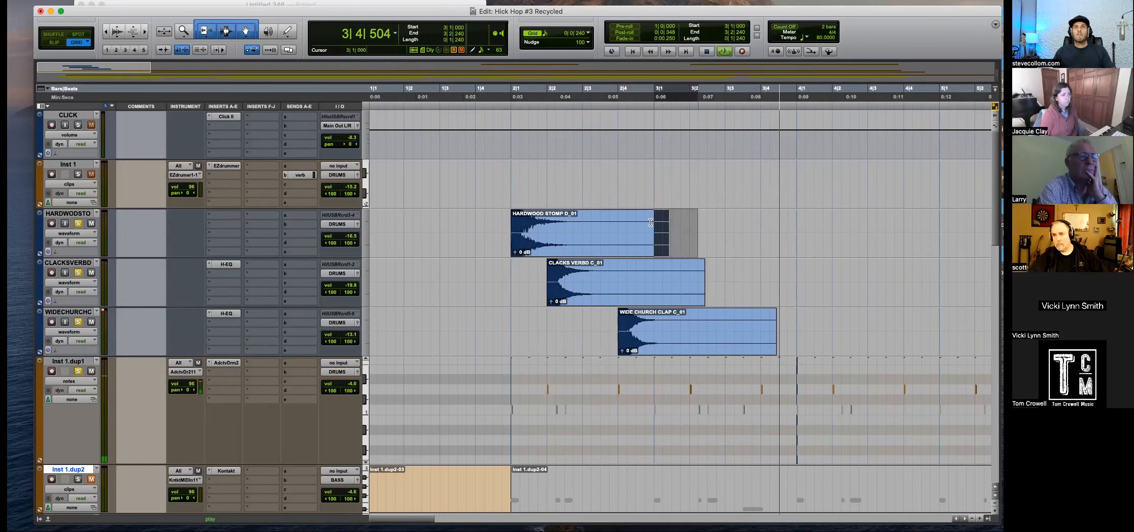
{"action": "key", "text": "Delete"}
{"action": "left_click_drag", "start_coordinate": [578, 244], "coordinate": [689, 273]}
{"action": "key", "text": "Delete"}
{"action": "left_click", "coordinate": [638, 297]}
{"action": "key", "text": "super+d"}
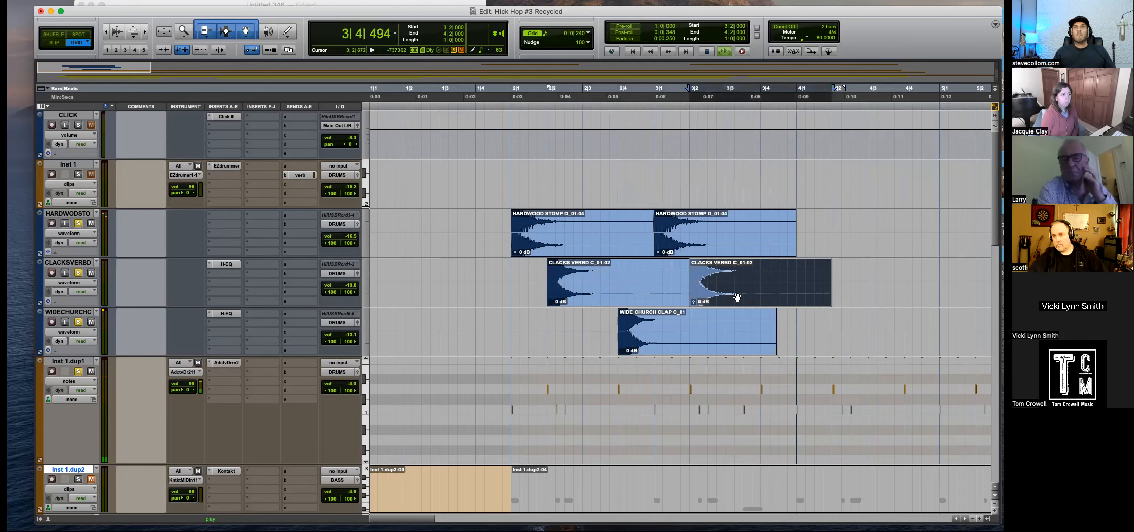
Trim the WIDE CHURCH CLAP clip to end at 3|4|000 and duplicate it once.
{"action": "left_click", "coordinate": [646, 337]}
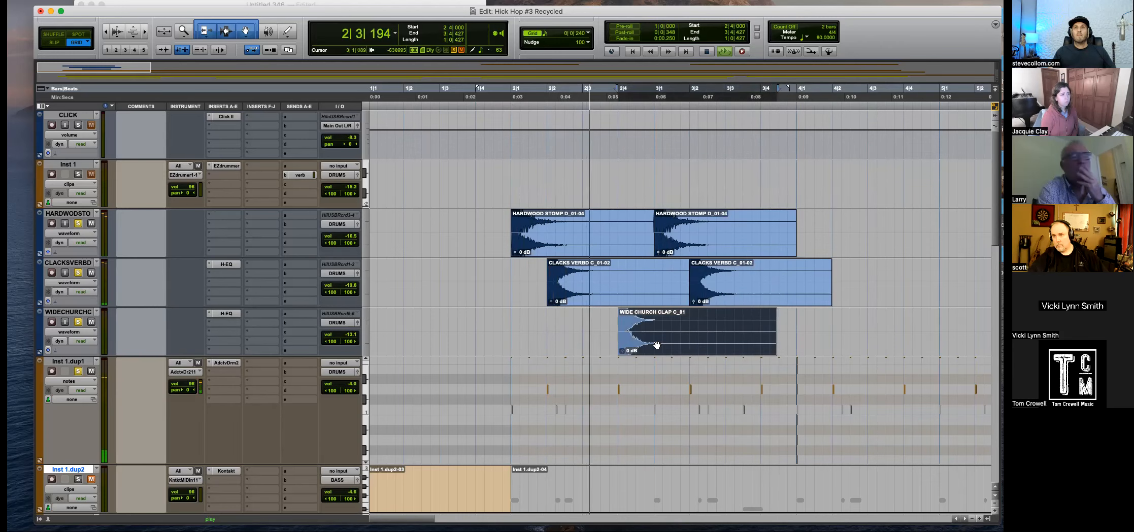
{"action": "left_click_drag", "start_coordinate": [797, 323], "coordinate": [761, 324]}
{"action": "key", "text": "Delete"}
{"action": "left_click", "coordinate": [685, 347]}
{"action": "key", "text": "super+d"}
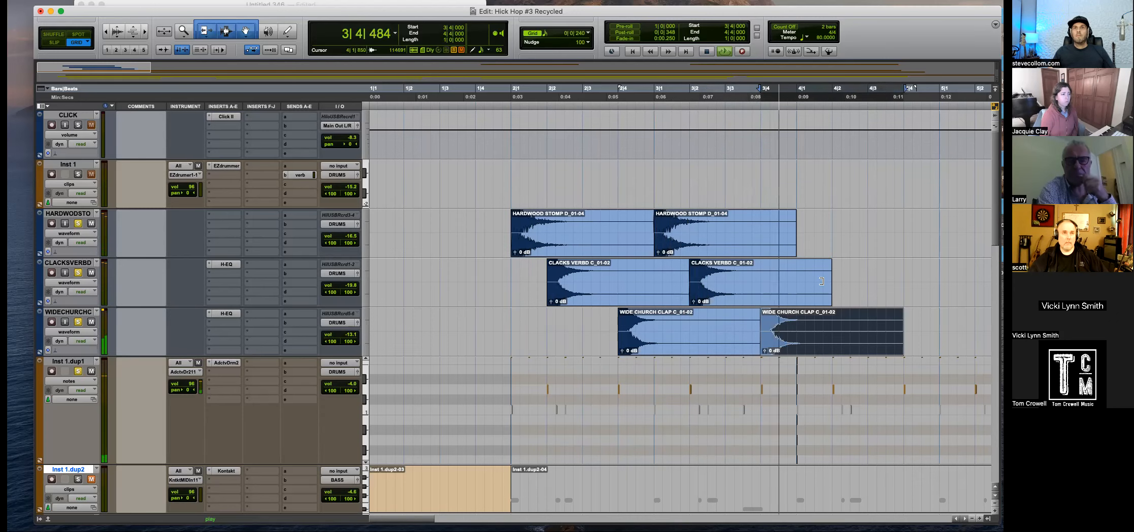
Stop playback, select both WIDE CHURCH CLAP clips, and repeat them 40 times along the track.
{"action": "key", "text": "r"}
{"action": "key", "text": "space"}
{"action": "left_click", "coordinate": [442, 324]}
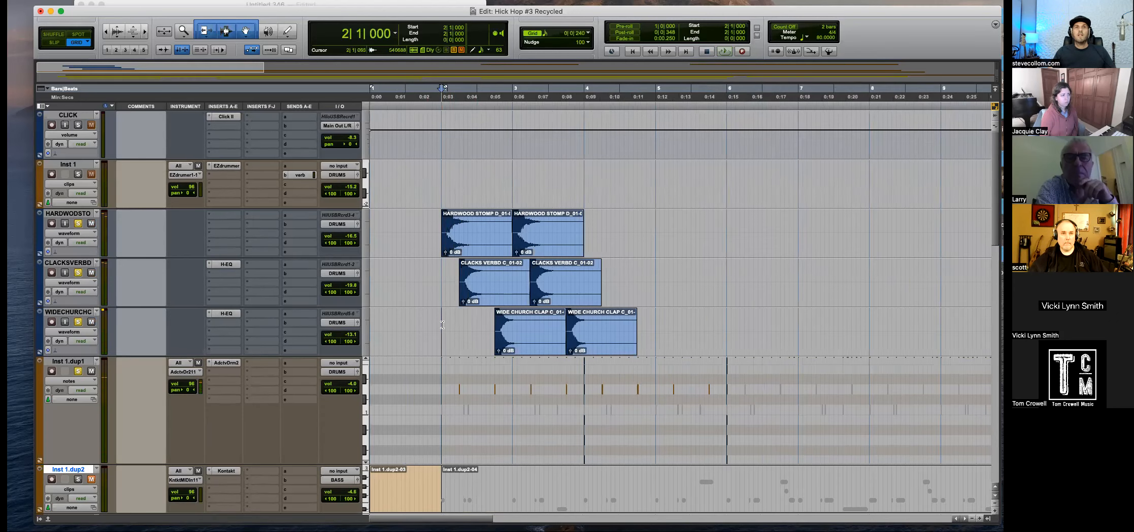
{"action": "left_click_drag", "start_coordinate": [441, 327], "coordinate": [633, 326]}
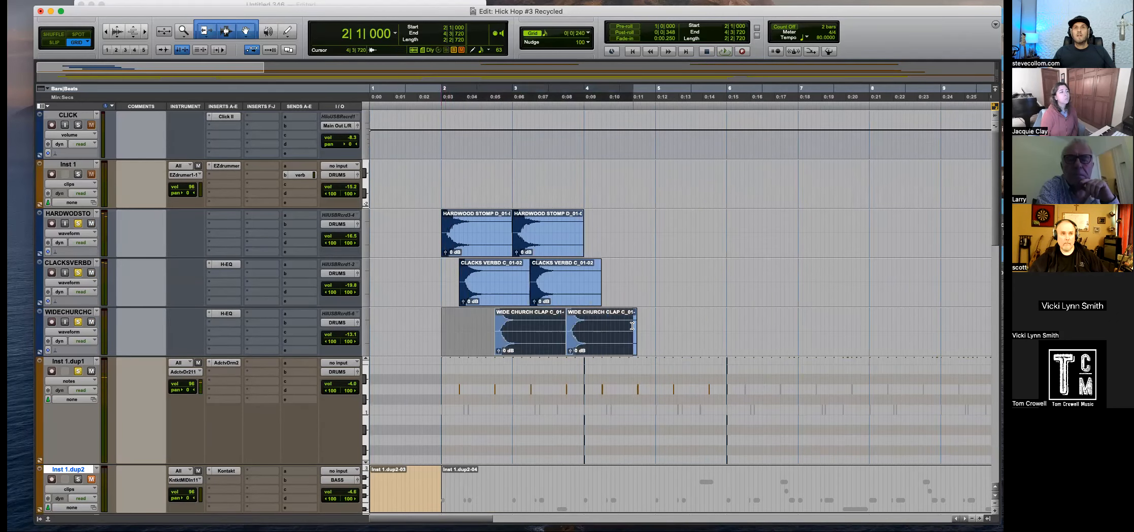
{"action": "left_click", "coordinate": [674, 322]}
{"action": "left_click", "coordinate": [517, 350]}
{"action": "left_click", "coordinate": [596, 342], "text": "shift"}
{"action": "key", "text": "t"}
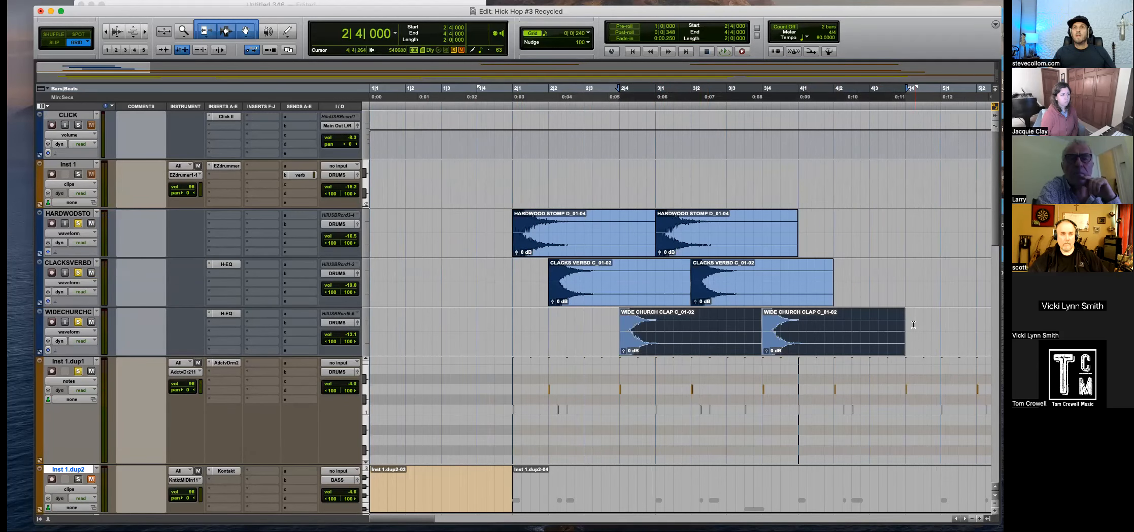
{"action": "key", "text": "r"}
{"action": "key", "text": "alt+r"}
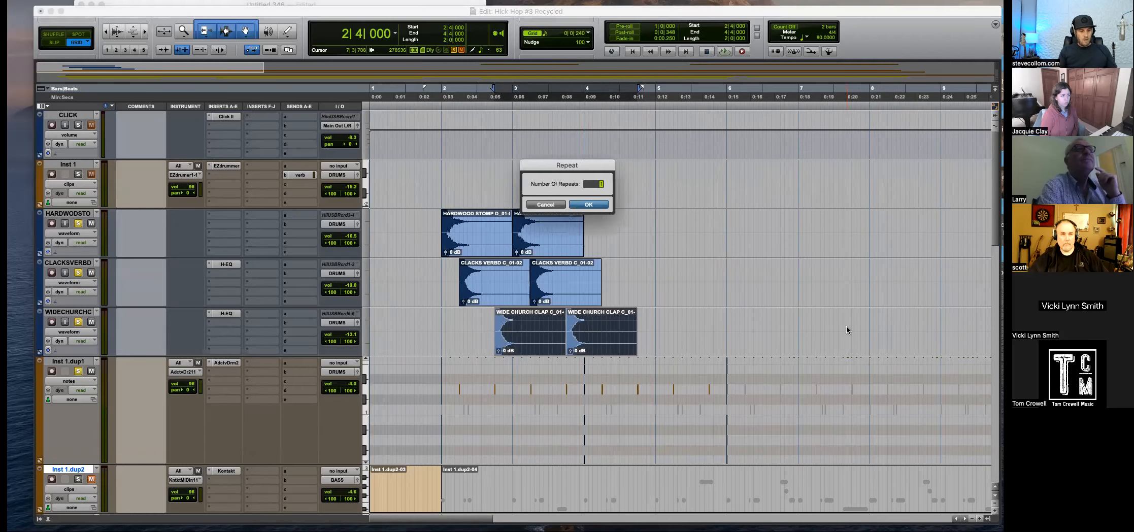
{"action": "type", "text": "40"}
{"action": "key", "text": "Return"}
Delete the surplus WIDE CHURCH CLAP repeats from 34|3|720 onward.
{"action": "key", "text": "r"}
{"action": "key", "text": "r"}
{"action": "key", "text": "r"}
{"action": "key", "text": "r"}
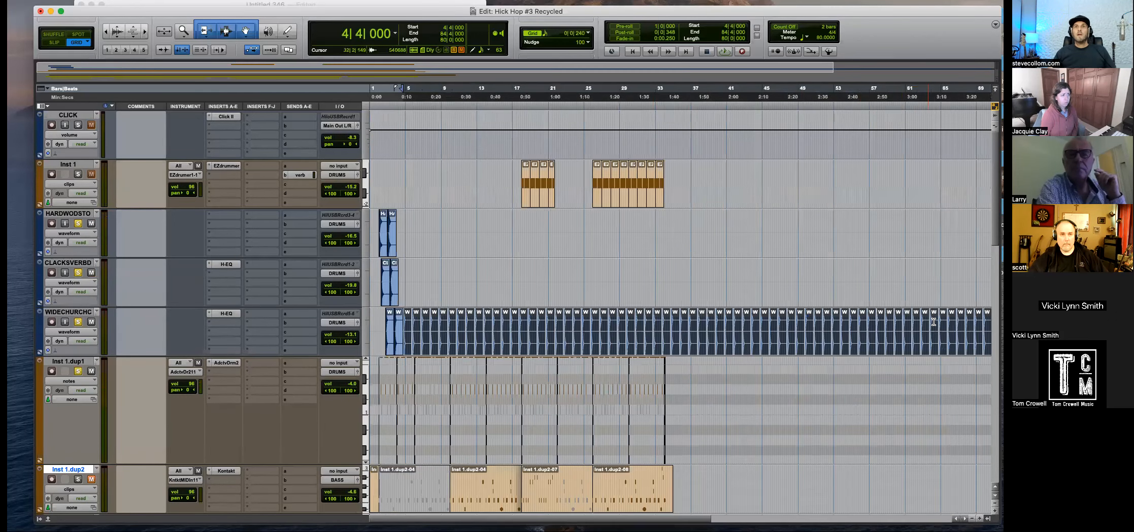
{"action": "left_click_drag", "start_coordinate": [764, 326], "coordinate": [519, 321]}
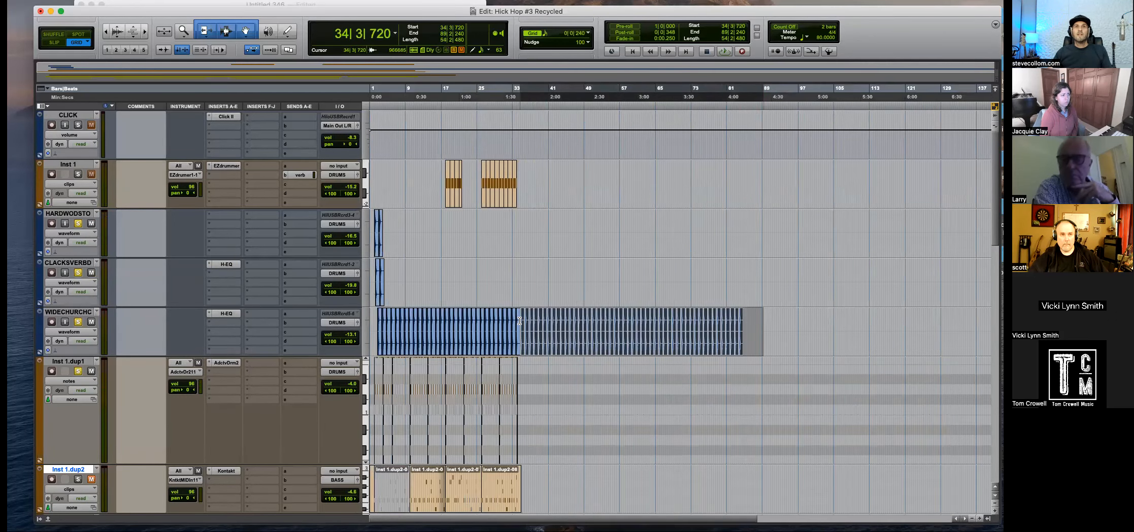
{"action": "key", "text": "Delete"}
Duplicate the second CLACKS VERBD clip once more and repeat the copy 30 times along the track.
{"action": "key", "text": "t"}
{"action": "key", "text": "t"}
{"action": "key", "text": "t"}
{"action": "key", "text": "t"}
{"action": "key", "text": "t"}
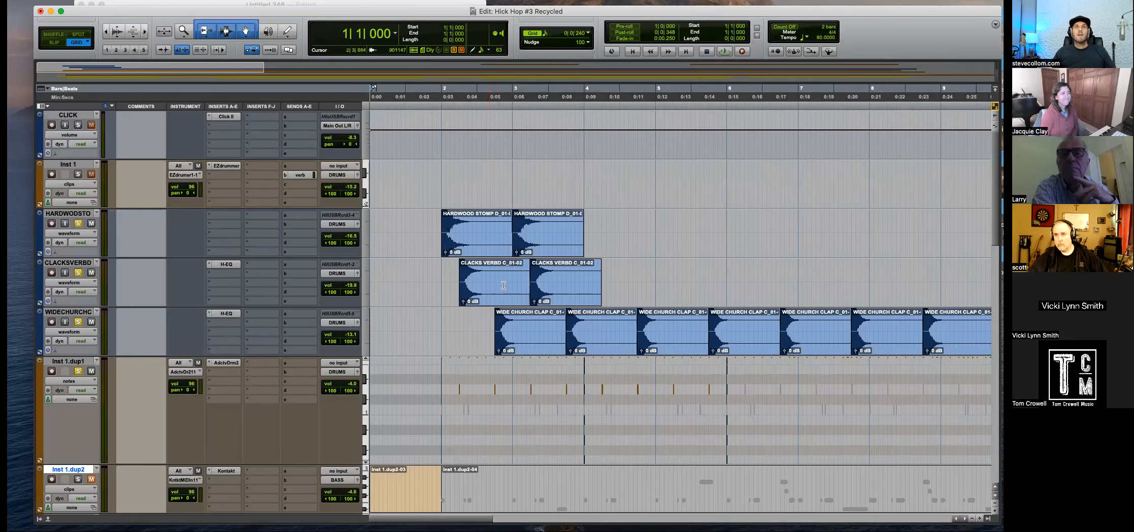
{"action": "left_click", "coordinate": [738, 289]}
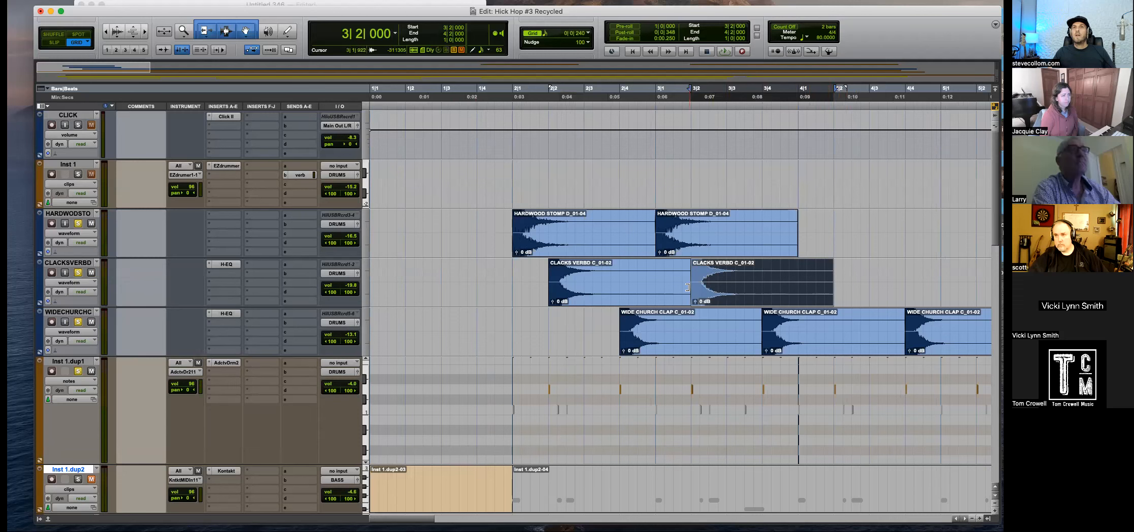
{"action": "key", "text": "super+d"}
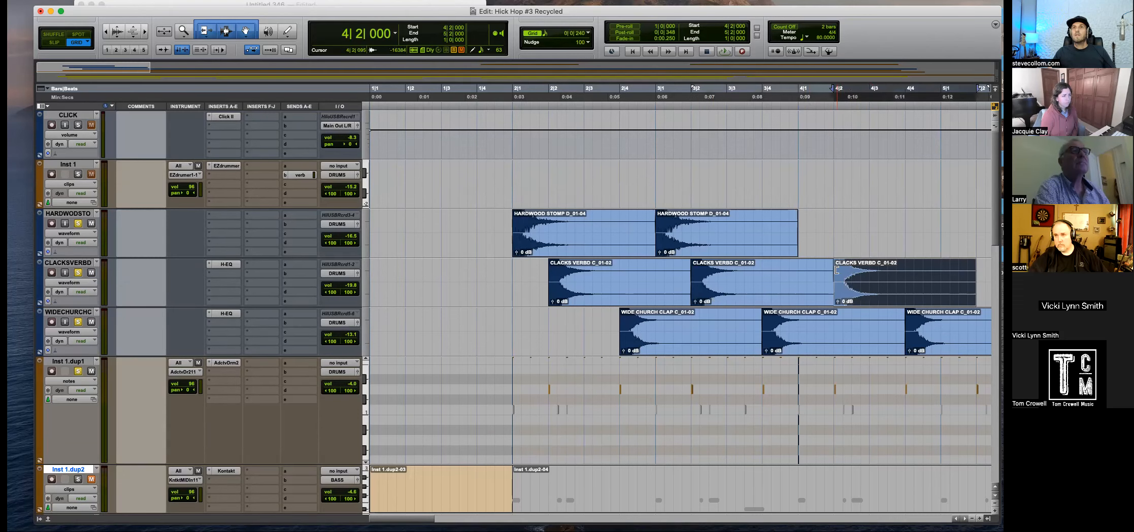
{"action": "key", "text": "alt+r"}
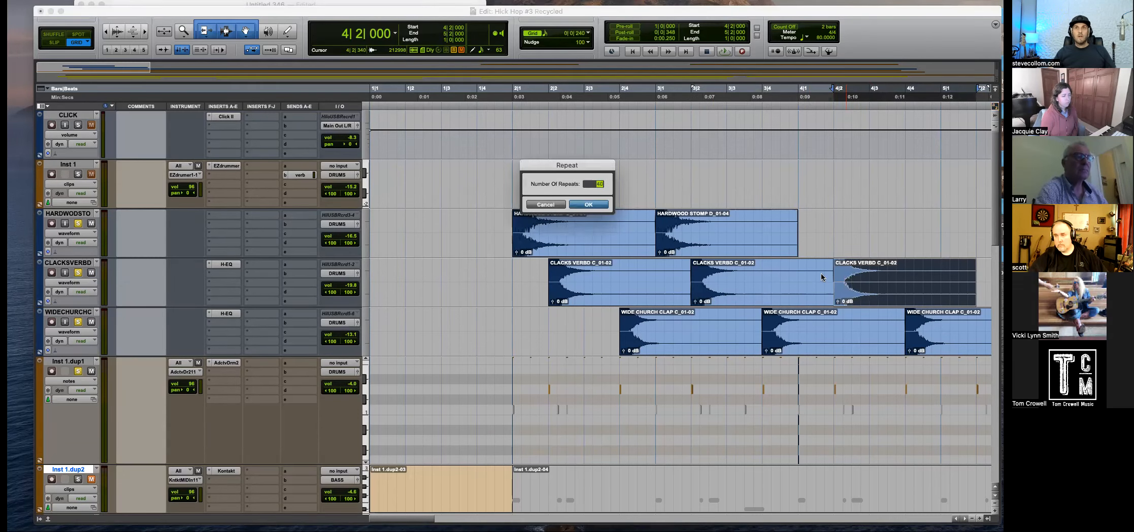
{"action": "left_click", "coordinate": [582, 204]}
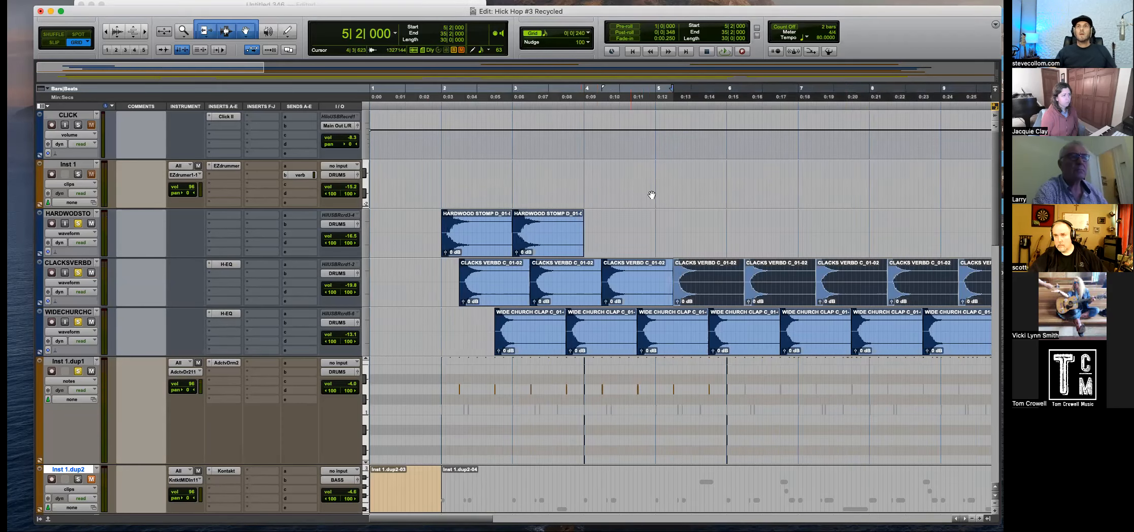
{"action": "key", "text": "super+bracketleft"}
{"action": "key", "text": "super+bracketleft"}
{"action": "key", "text": "super+bracketleft"}
{"action": "key", "text": "super+bracketleft"}
Repeat the second HARDWOOD STOMP clip along its track up to bar 34.
{"action": "key", "text": "super+bracketright"}
{"action": "key", "text": "super+bracketright"}
{"action": "key", "text": "super+bracketright"}
{"action": "key", "text": "super+bracketright"}
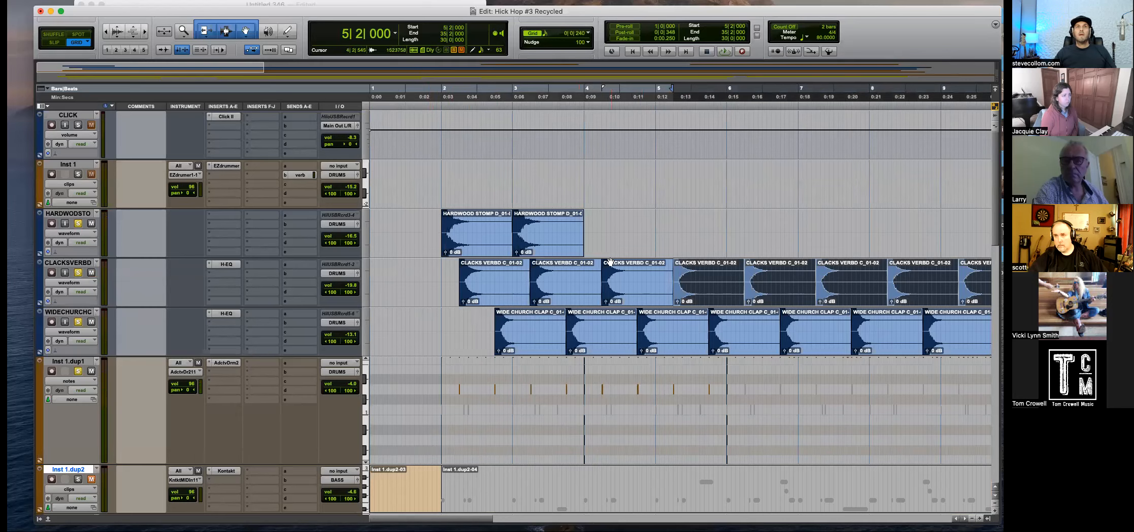
{"action": "left_click", "coordinate": [719, 245]}
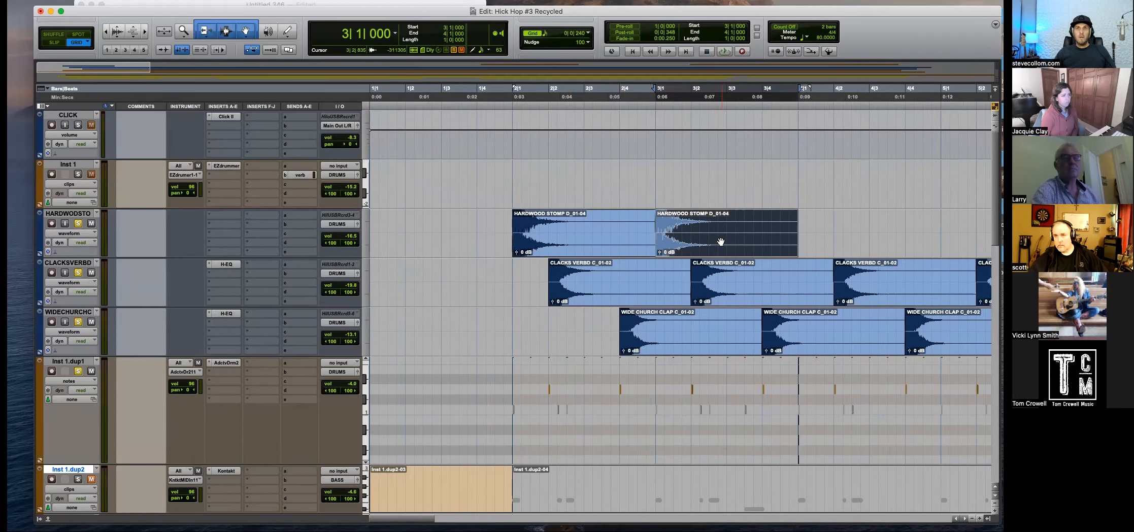
{"action": "key", "text": "alt+r"}
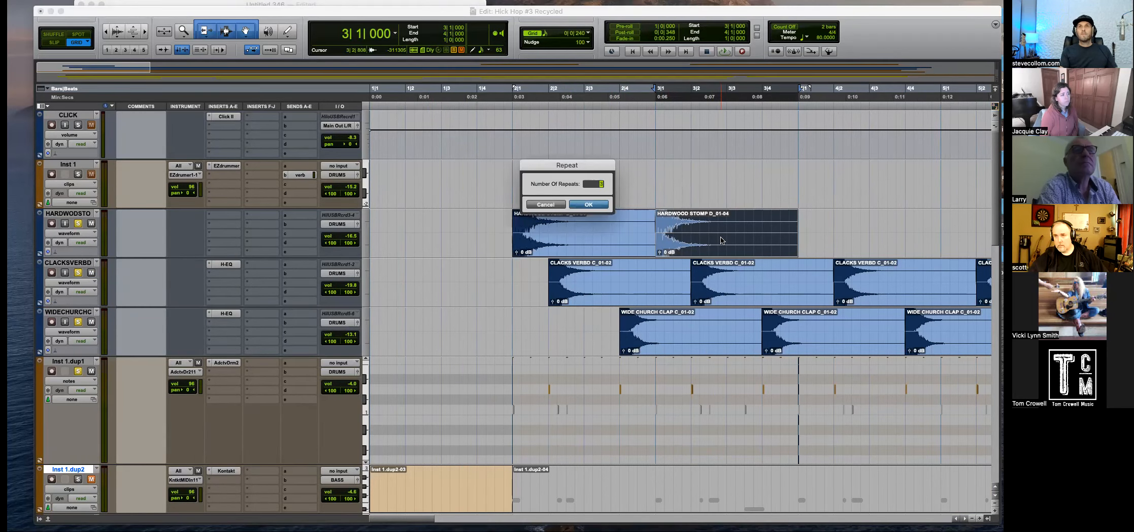
{"action": "key", "text": "Return"}
Play the extended stomp and clap pattern with the beat from 2|2|720, then stop playback.
{"action": "key", "text": "super+bracketleft"}
{"action": "key", "text": "super+bracketleft"}
{"action": "key", "text": "super+bracketleft"}
{"action": "key", "text": "super+bracketleft"}
{"action": "key", "text": "super+bracketright"}
{"action": "key", "text": "super+bracketright"}
{"action": "left_click", "coordinate": [423, 180]}
{"action": "key", "text": "space"}
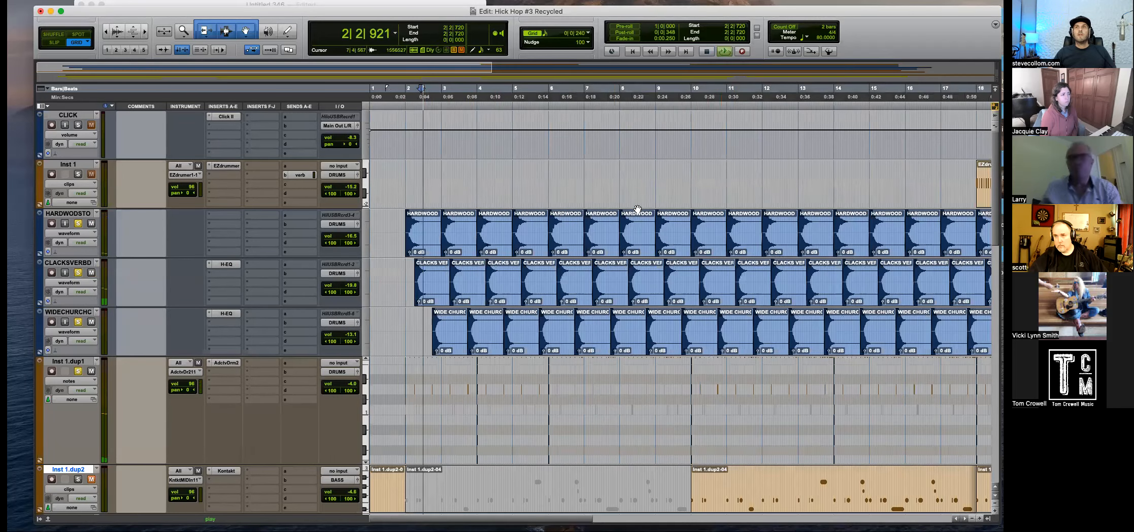
{"action": "key", "text": "super+bracketright"}
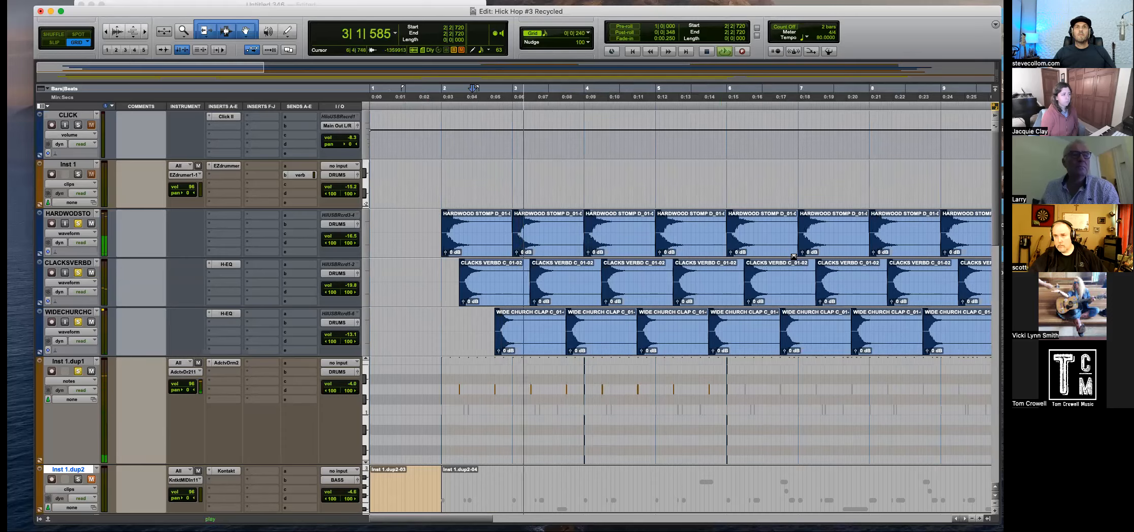
{"action": "key", "text": "super+bracketleft"}
{"action": "key", "text": "super+bracketleft"}
{"action": "key", "text": "super+bracketleft"}
{"action": "key", "text": "space"}
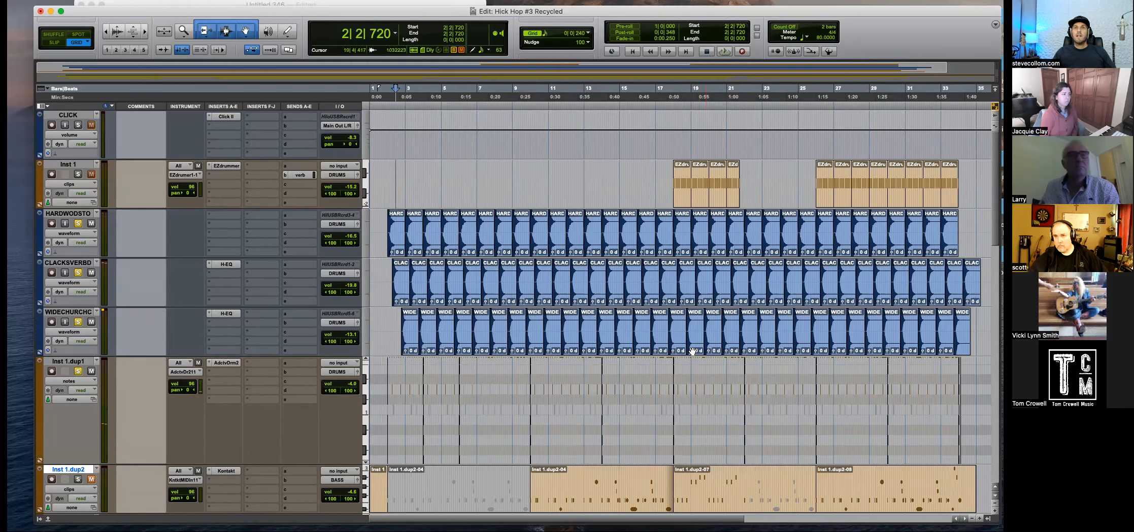
Solo the Inst 1 EZdrummer track and audition it from 18|2|720.
{"action": "scroll", "coordinate": [661, 349], "scroll_direction": "down", "scroll_amount": 3}
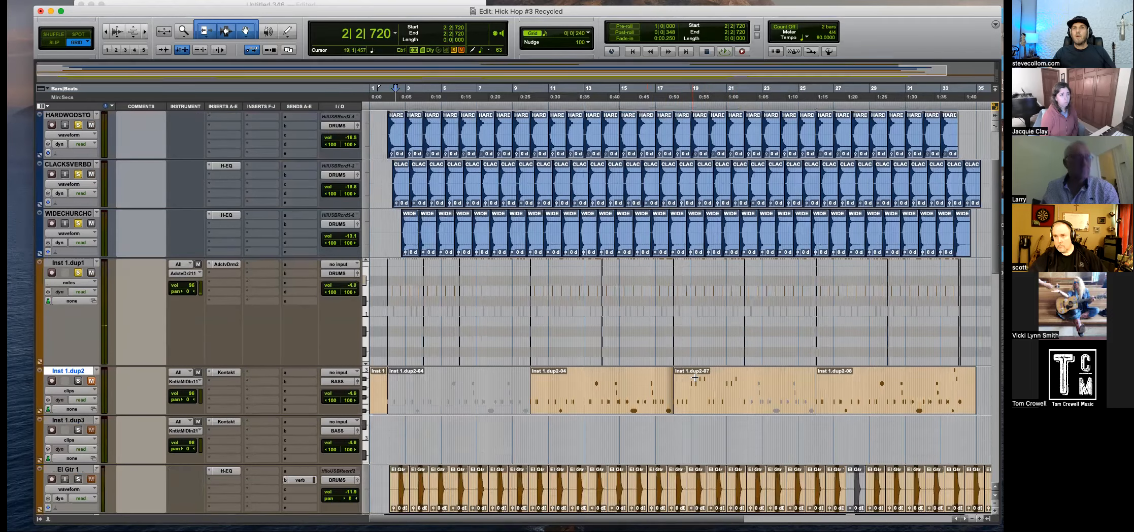
{"action": "scroll", "coordinate": [700, 284], "scroll_direction": "up", "scroll_amount": 2}
{"action": "scroll", "coordinate": [727, 237], "scroll_direction": "up", "scroll_amount": 2}
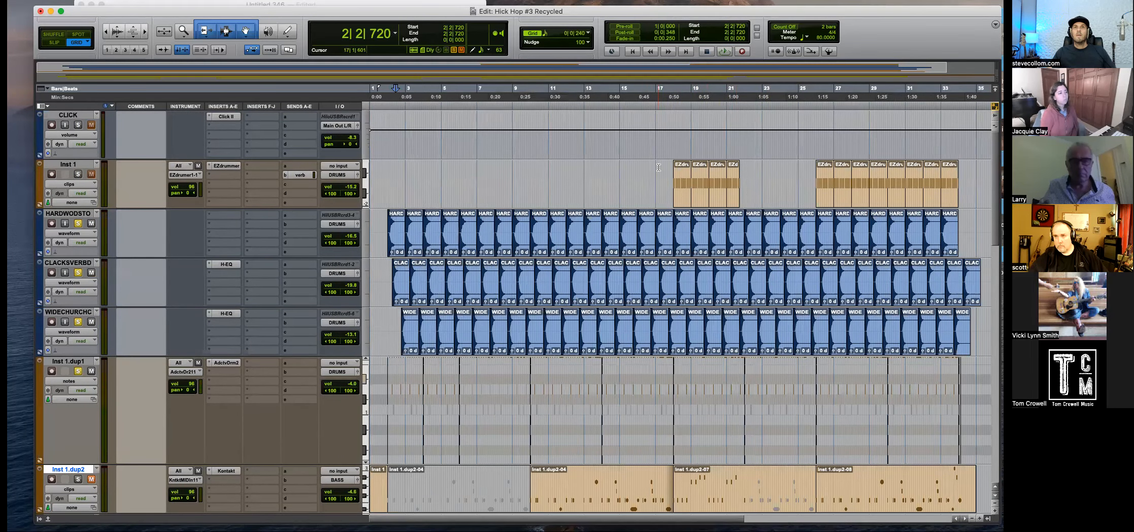
{"action": "left_click", "coordinate": [680, 137]}
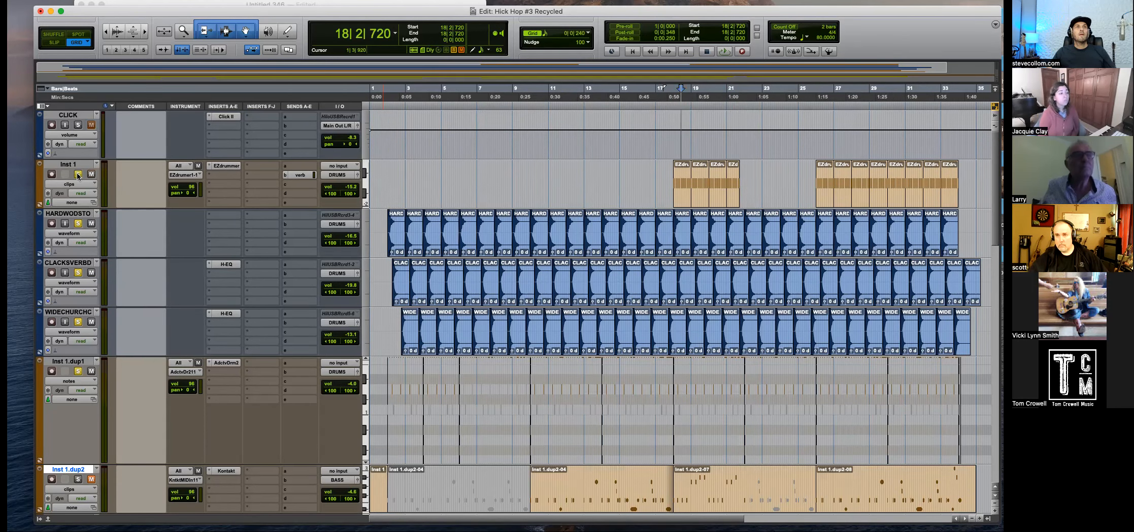
{"action": "key", "text": "space"}
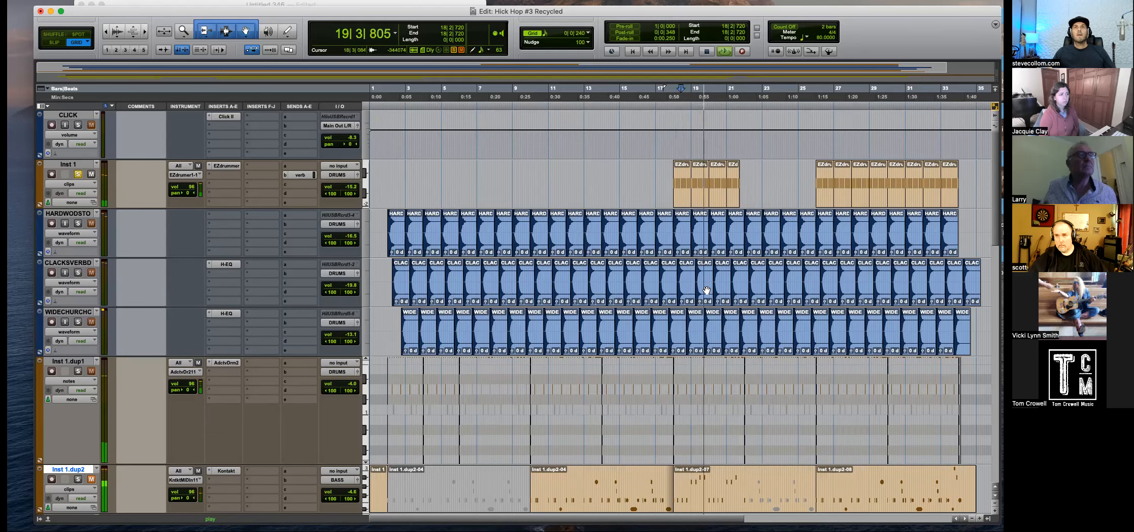
{"action": "key", "text": "space"}
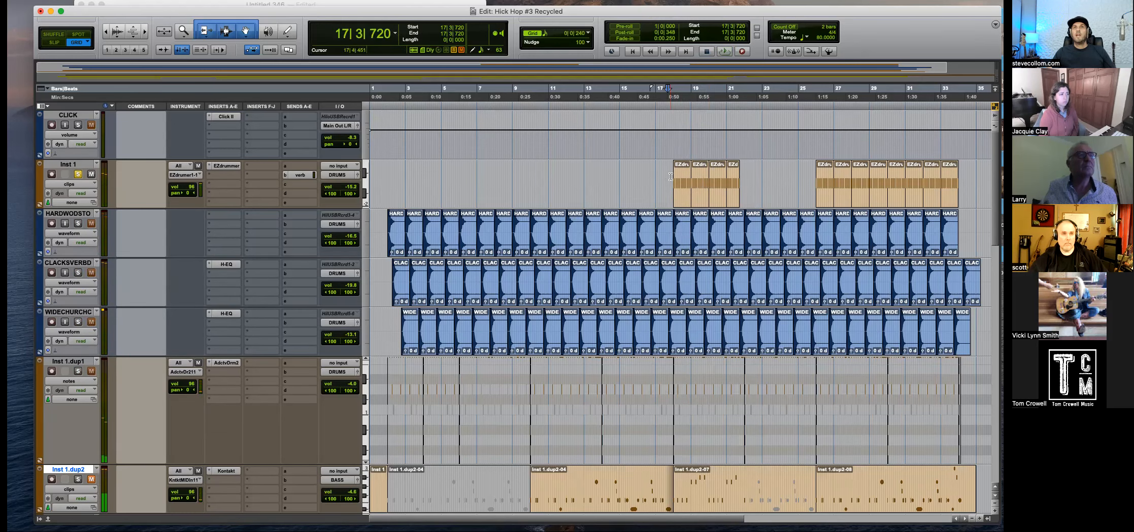
Set the playback position to 17|4|480, just before the first EZdrummer clips, and make the Inst 1 track taller.
{"action": "left_click", "coordinate": [671, 177]}
{"action": "key", "text": "t"}
{"action": "key", "text": "t"}
{"action": "key", "text": "t"}
{"action": "key", "text": "r"}
{"action": "key", "text": "r"}
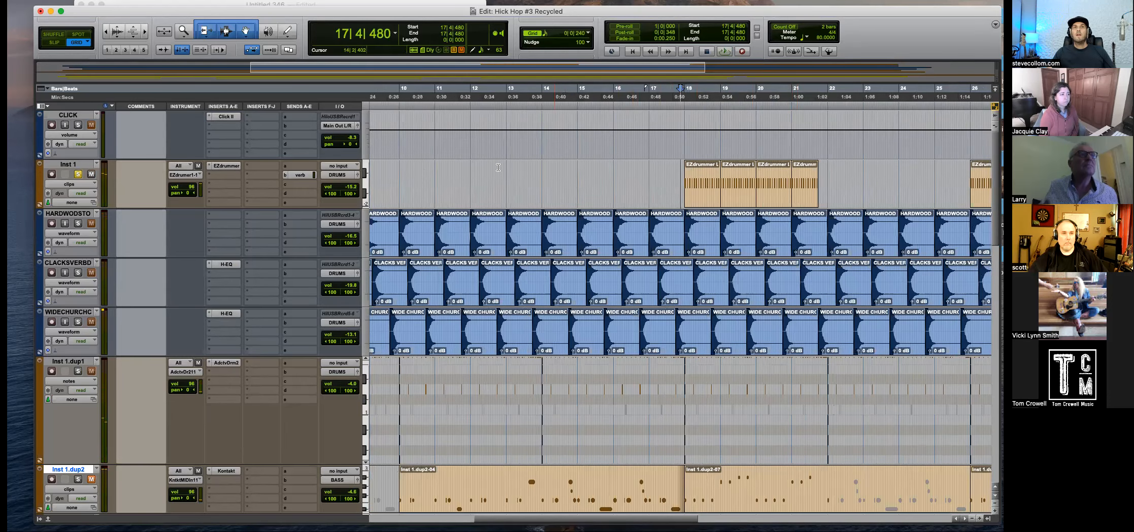
{"action": "left_click_drag", "start_coordinate": [266, 208], "coordinate": [267, 237]}
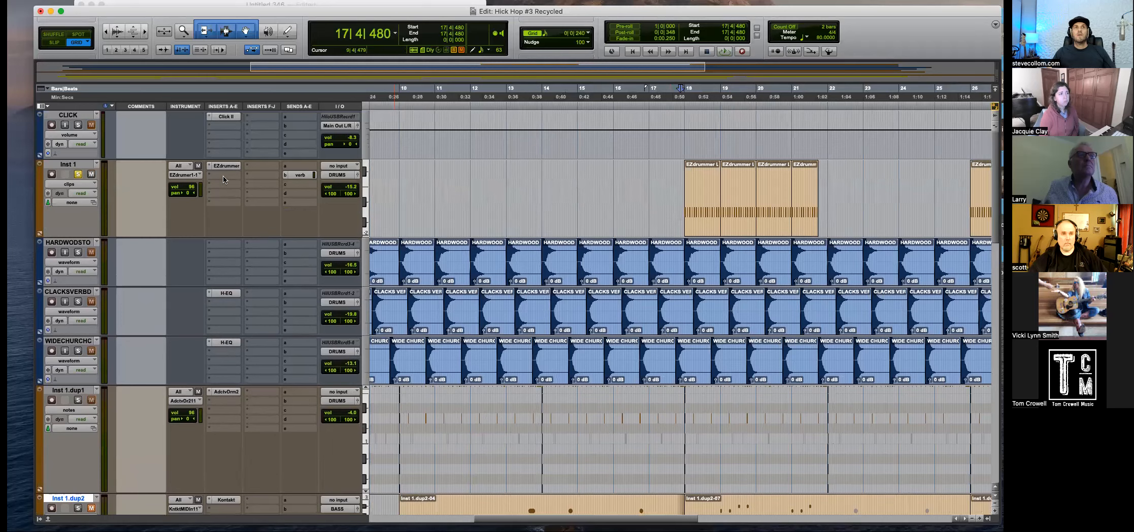
Insert H-EQ after EZdrummer on the Inst 1 track and raise its high-pass filter to about 6.6 kHz.
{"action": "left_click", "coordinate": [223, 177]}
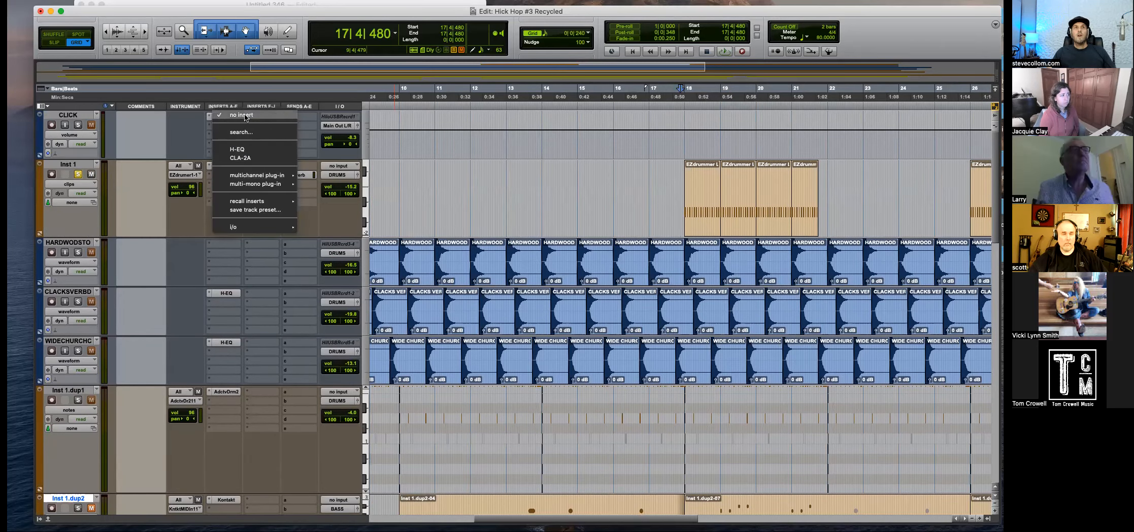
{"action": "mouse_move", "coordinate": [249, 179]}
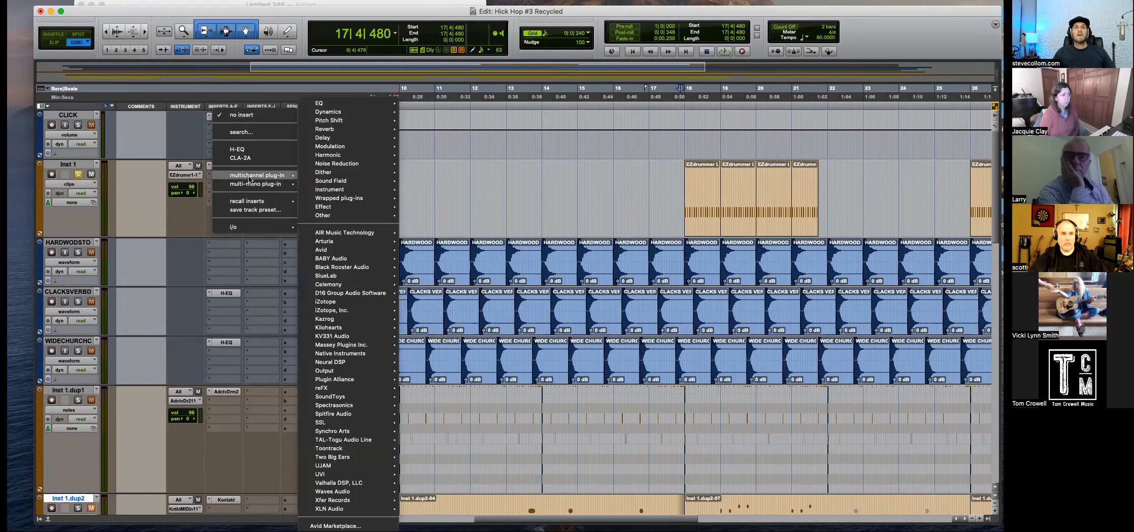
{"action": "left_click", "coordinate": [521, 177]}
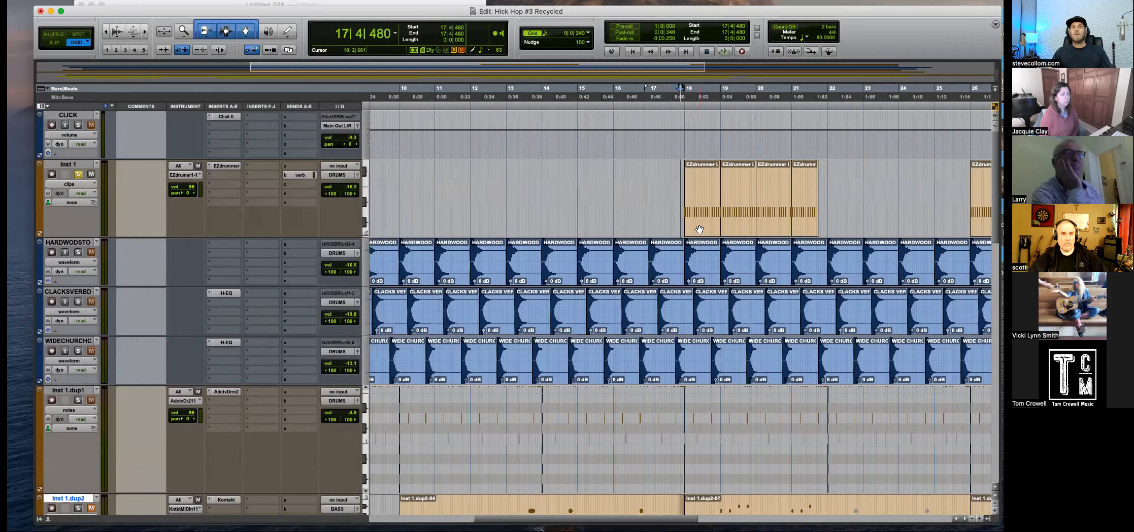
{"action": "left_click", "coordinate": [227, 176]}
{"action": "left_click", "coordinate": [240, 148]}
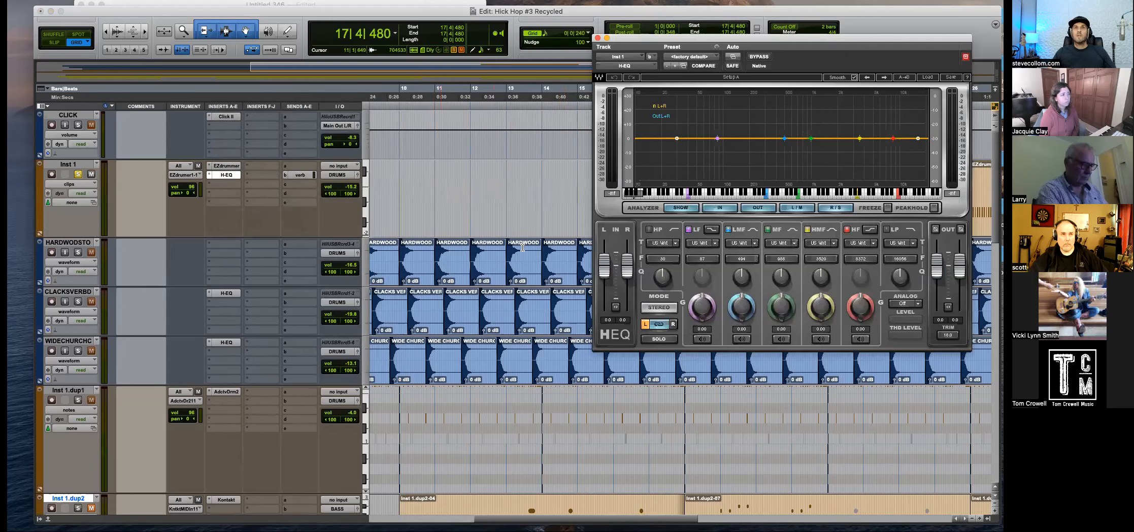
{"action": "left_click_drag", "start_coordinate": [663, 261], "coordinate": [675, 260]}
{"action": "left_click_drag", "start_coordinate": [888, 138], "coordinate": [885, 138]}
{"action": "left_click", "coordinate": [598, 38]}
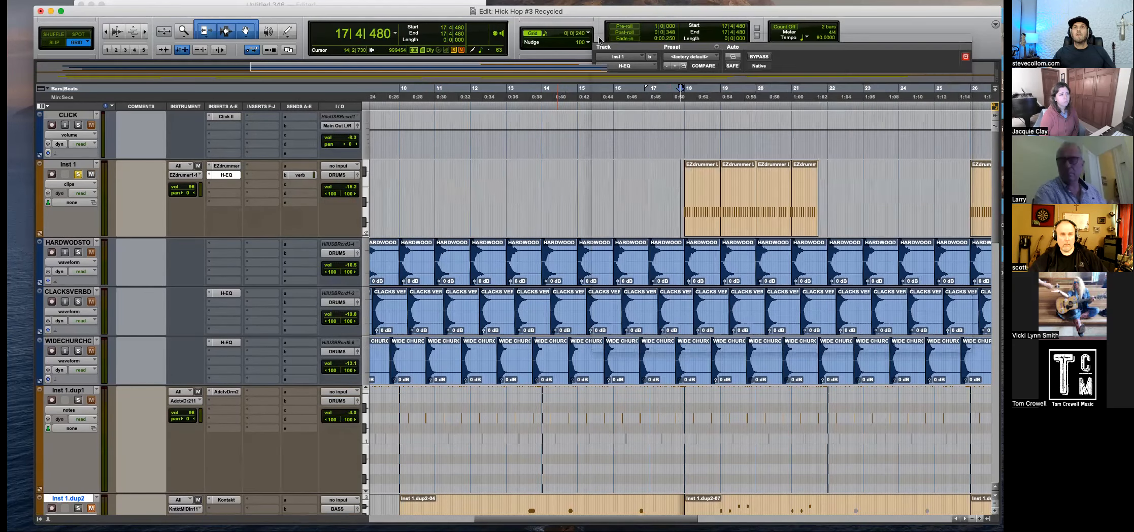
Play Inst 1 from 17|4|480, comparing the sound with the H-EQ high-pass filter off and on.
{"action": "key", "text": "space"}
{"action": "left_click", "coordinate": [227, 176]}
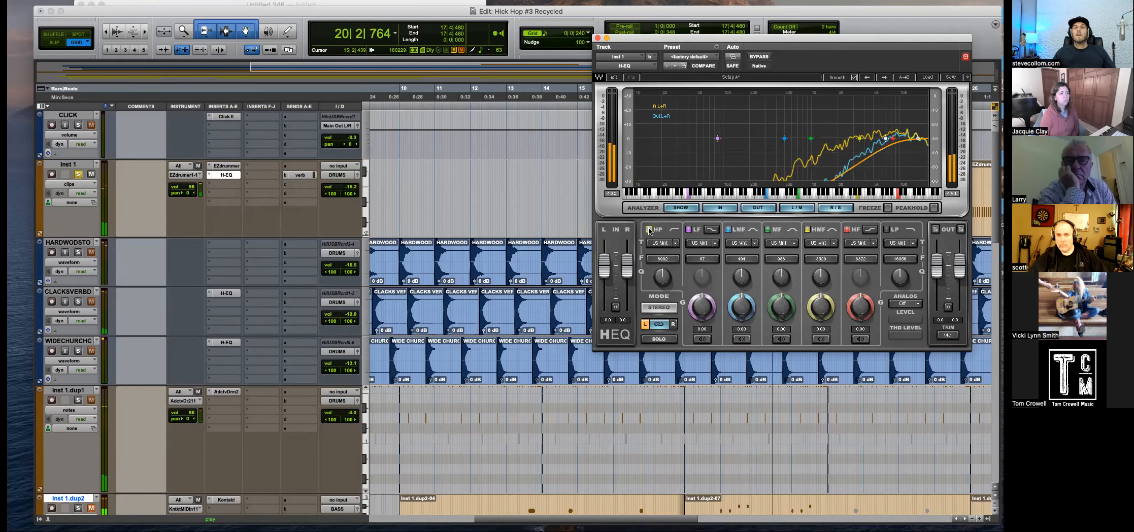
{"action": "key", "text": "space"}
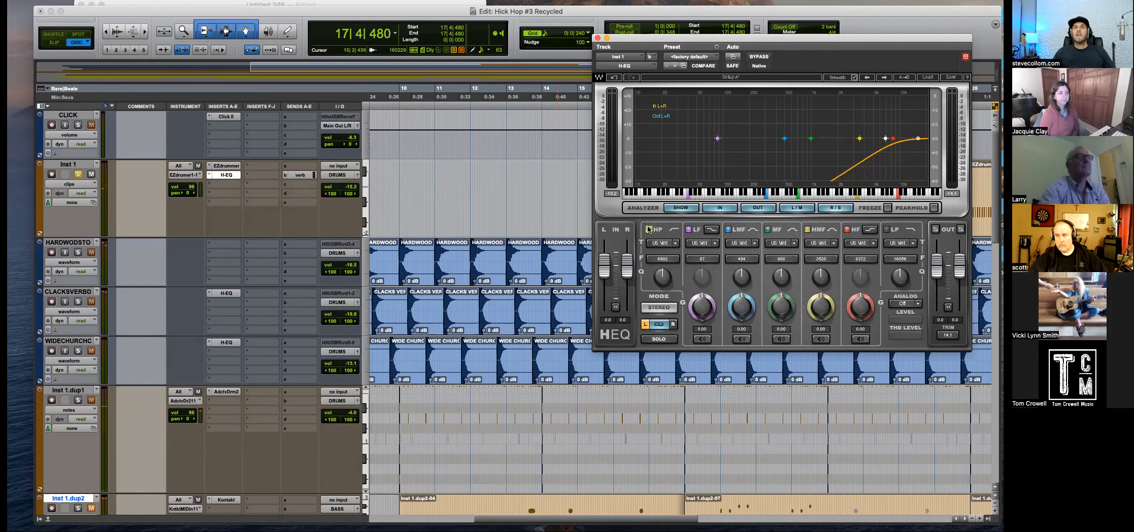
{"action": "left_click", "coordinate": [648, 230]}
{"action": "key", "text": "space"}
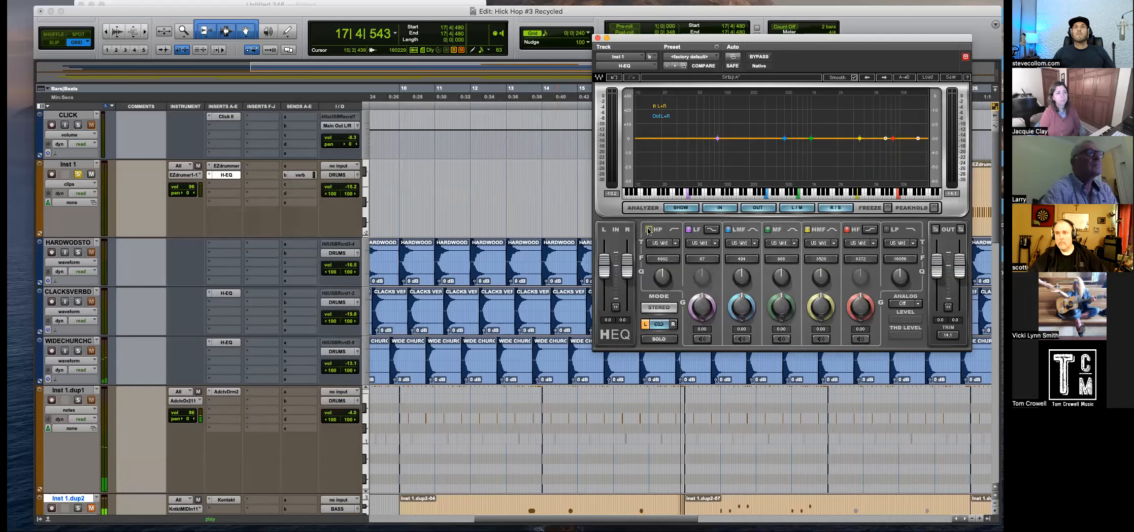
{"action": "left_click", "coordinate": [648, 229]}
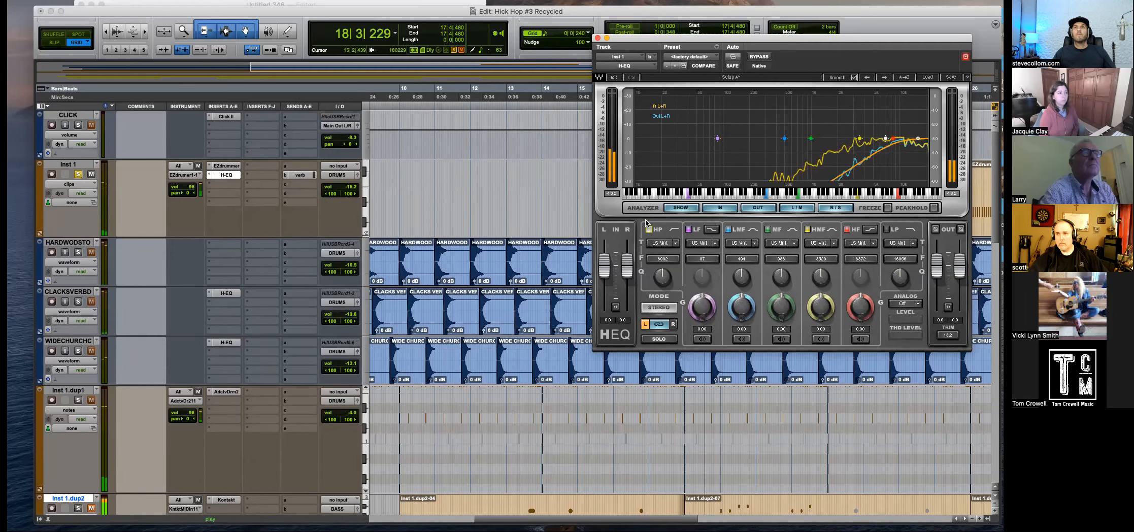
{"action": "left_click", "coordinate": [598, 38]}
{"action": "key", "text": "space"}
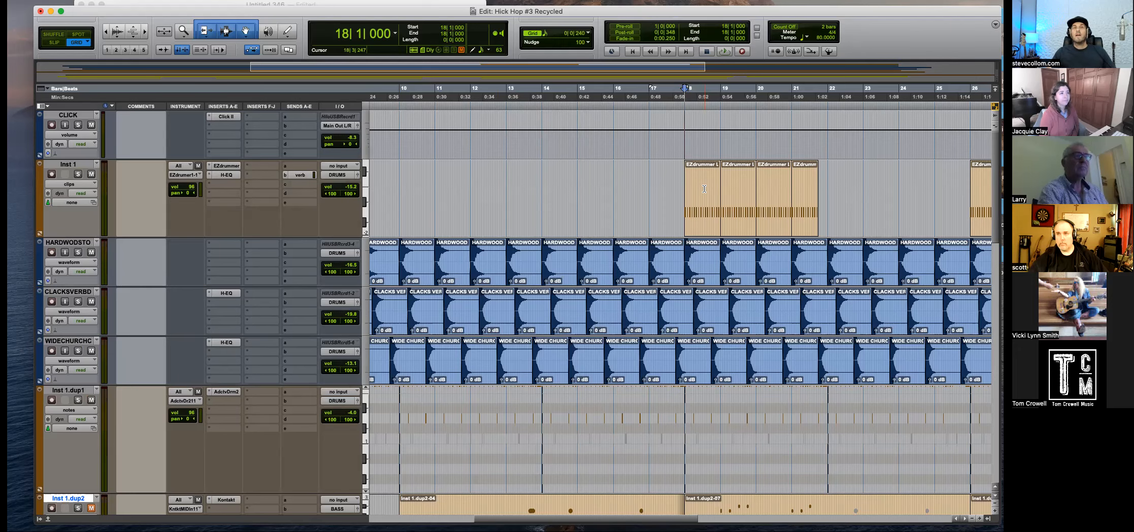
Solo the El Gtr 1 track and play it from 2|3|480.
{"action": "scroll", "coordinate": [704, 189], "scroll_direction": "right", "scroll_amount": 3}
{"action": "scroll", "coordinate": [704, 189], "scroll_direction": "down", "scroll_amount": 1}
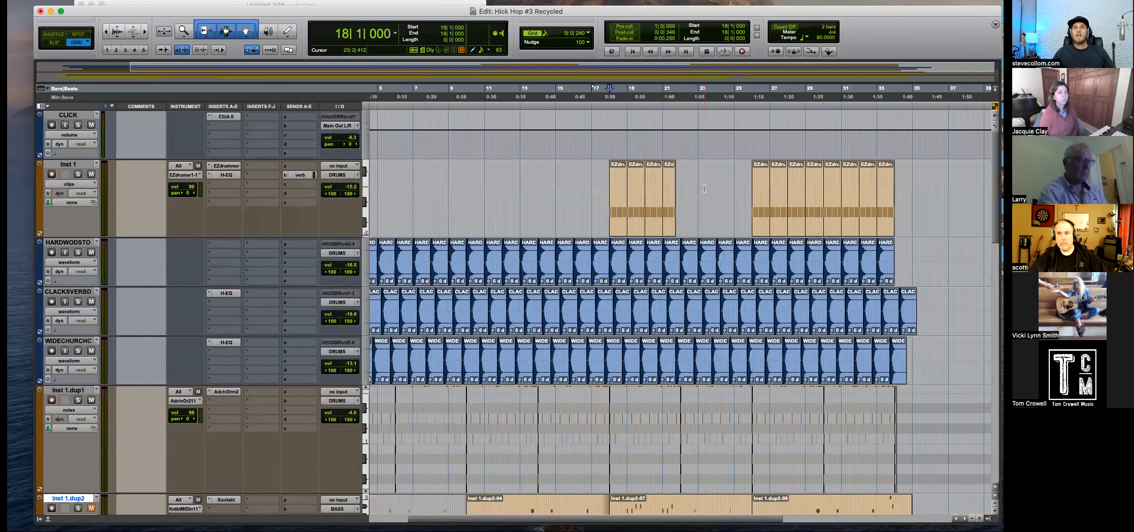
{"action": "scroll", "coordinate": [704, 188], "scroll_direction": "down", "scroll_amount": 1}
{"action": "scroll", "coordinate": [704, 189], "scroll_direction": "down", "scroll_amount": 2}
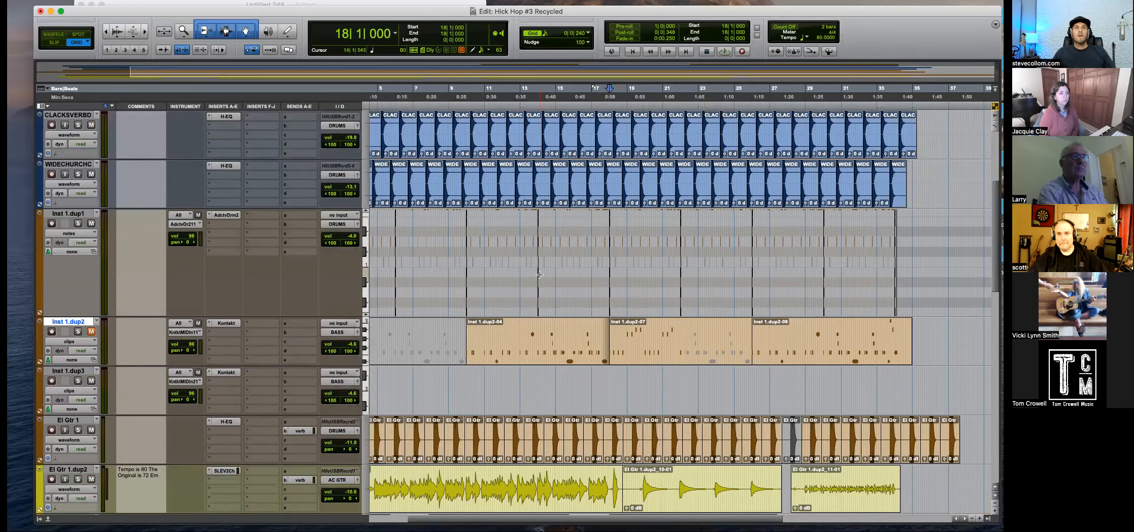
{"action": "scroll", "coordinate": [539, 274], "scroll_direction": "down", "scroll_amount": 1}
{"action": "scroll", "coordinate": [539, 274], "scroll_direction": "right", "scroll_amount": 2}
{"action": "left_click", "coordinate": [384, 329]}
{"action": "scroll", "coordinate": [608, 378], "scroll_direction": "up", "scroll_amount": 4}
{"action": "left_click", "coordinate": [600, 380]}
{"action": "left_click", "coordinate": [79, 382]}
{"action": "key", "text": "space"}
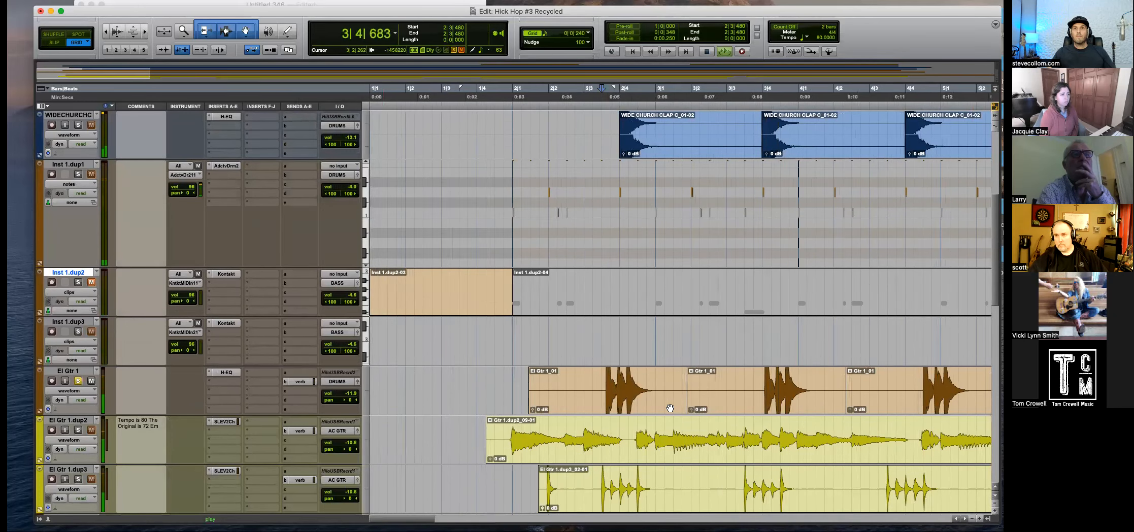
Stop playback, then hide the El Gtr 1 track and make it inactive.
{"action": "key", "text": "super+bracketleft"}
{"action": "key", "text": "super+bracketleft"}
{"action": "key", "text": "super+bracketleft"}
{"action": "key", "text": "super+bracketleft"}
{"action": "key", "text": "space"}
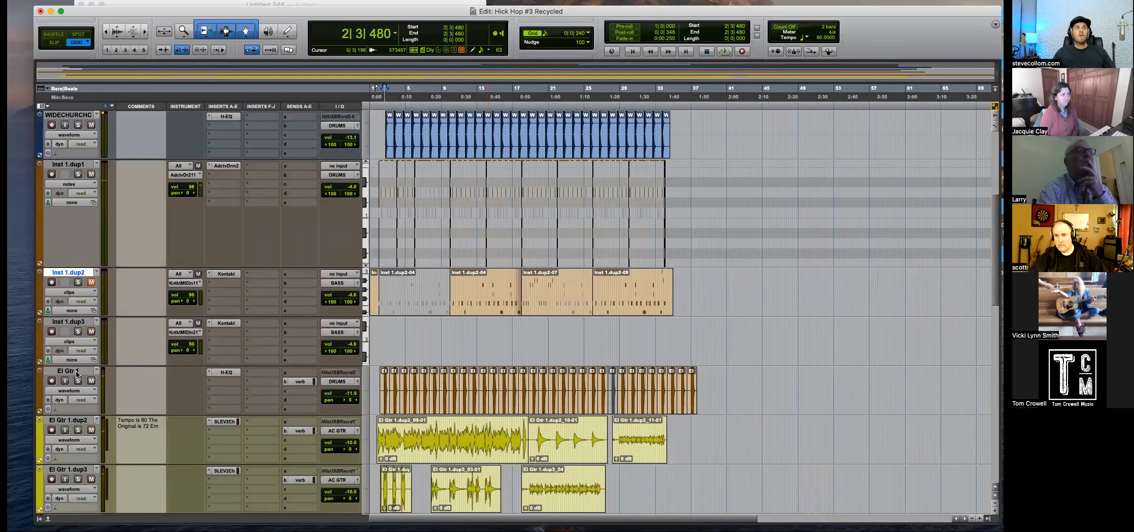
{"action": "right_click", "coordinate": [76, 373]}
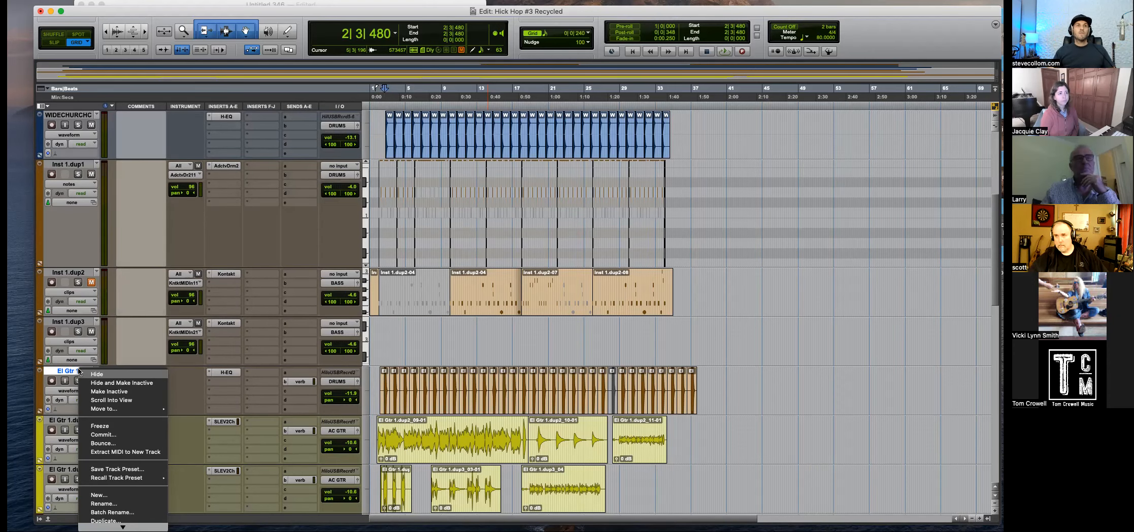
{"action": "left_click", "coordinate": [107, 382]}
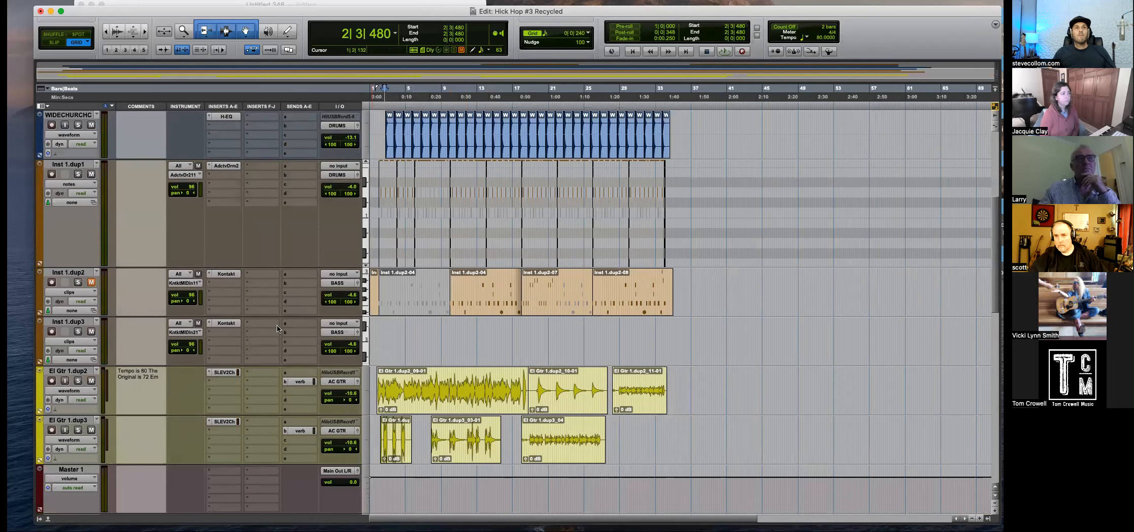
Solo the El Gtr 1.dup3 track and audition its first clip from 2|3|000.
{"action": "left_click", "coordinate": [391, 450]}
{"action": "key", "text": "t"}
{"action": "key", "text": "t"}
{"action": "key", "text": "t"}
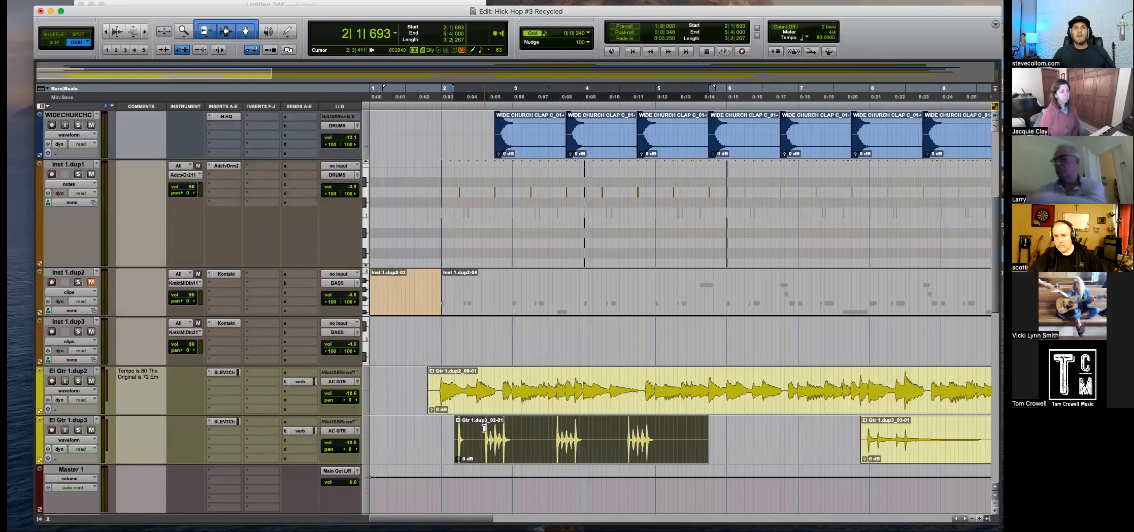
{"action": "left_click", "coordinate": [488, 428]}
{"action": "left_click", "coordinate": [78, 430]}
{"action": "key", "text": "t"}
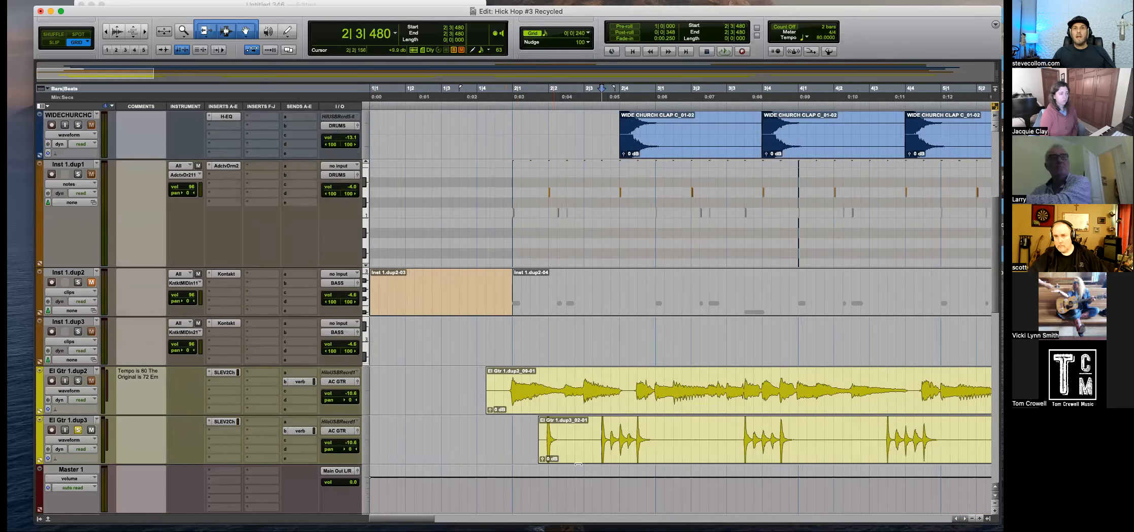
{"action": "key", "text": "space"}
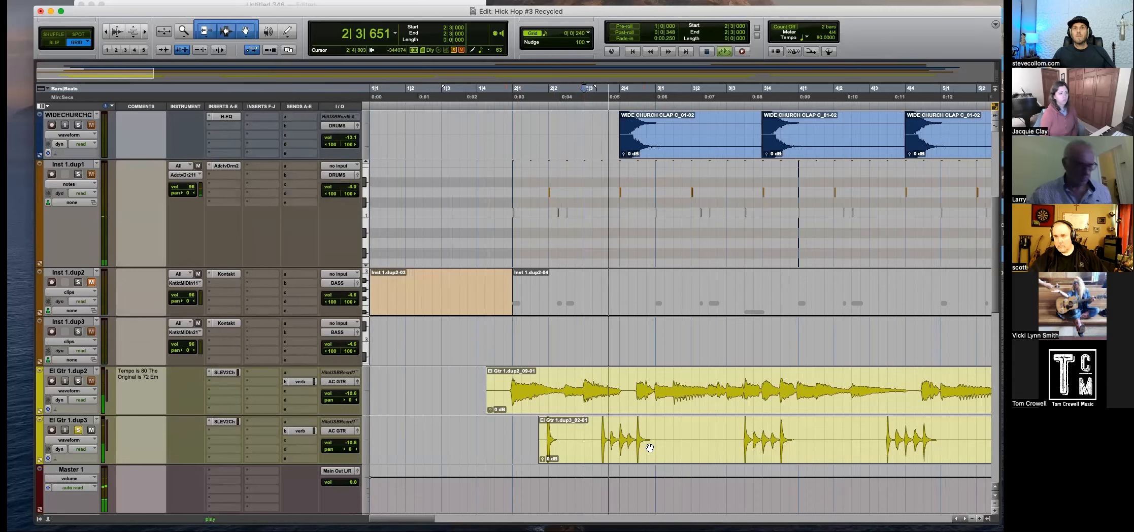
{"action": "key", "text": "space"}
Remove the opening of the first El Gtr 1.dup3 clip so that it starts at 2|3|000.
{"action": "left_click_drag", "start_coordinate": [584, 439], "coordinate": [532, 439]}
{"action": "left_click", "coordinate": [531, 438]}
{"action": "left_click", "coordinate": [655, 439]}
{"action": "key", "text": "t"}
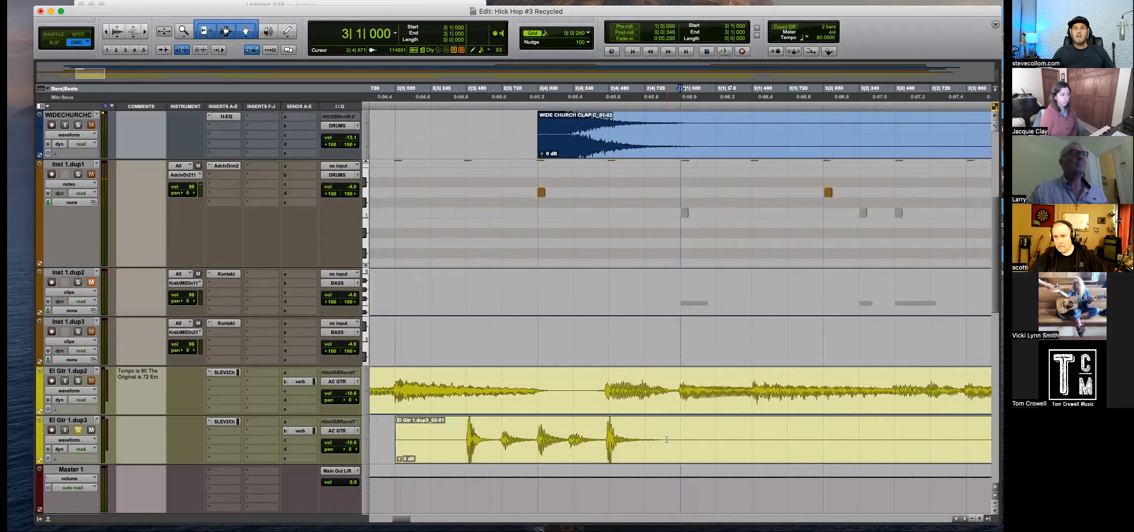
Duplicate the El Gtr 1.dup3 track once with all its data and delete the second and third clips from the original.
{"action": "key", "text": "r"}
{"action": "key", "text": "r"}
{"action": "key", "text": "r"}
{"action": "key", "text": "r"}
{"action": "key", "text": "r"}
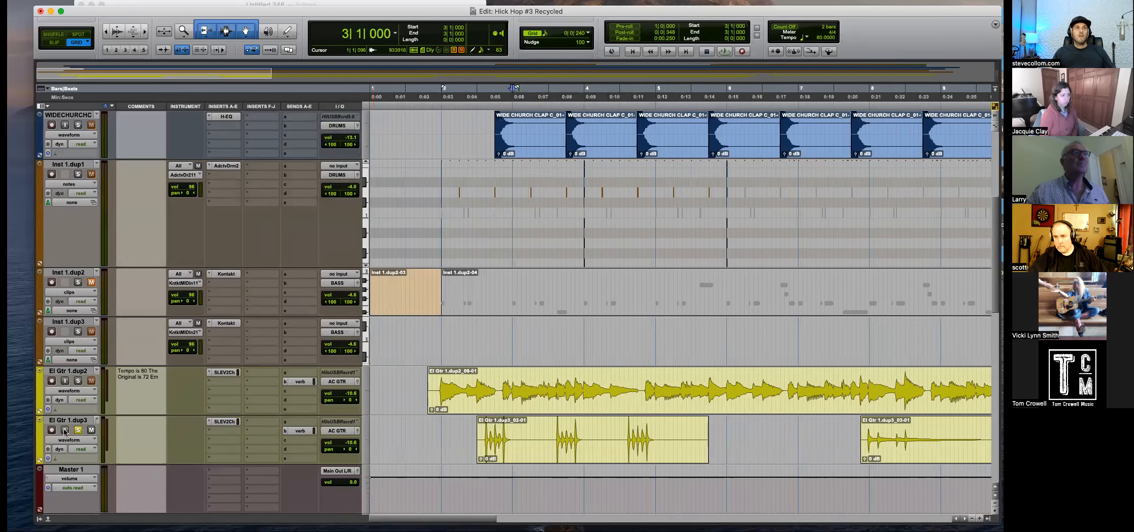
{"action": "key", "text": "alt+shift+d"}
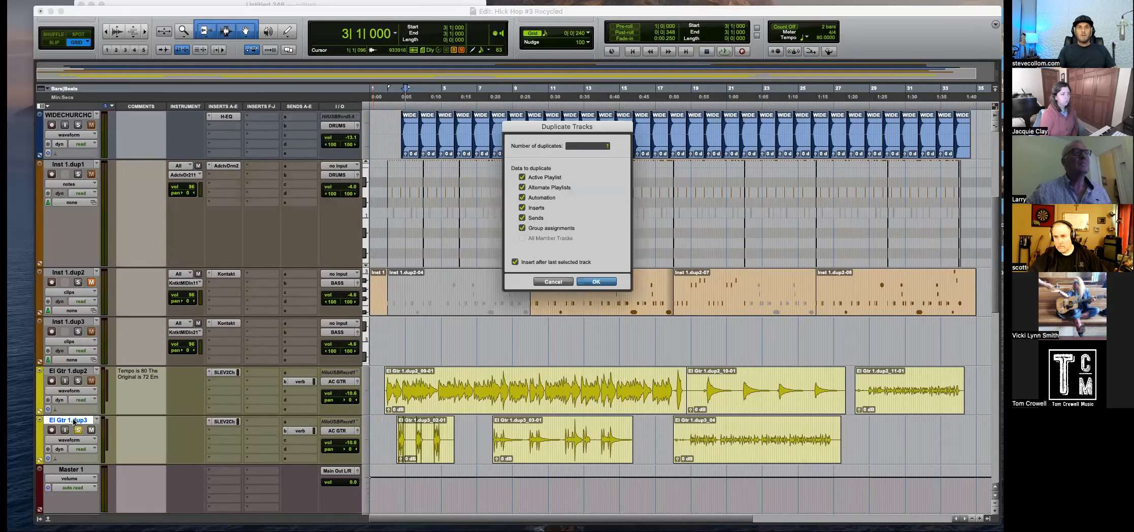
{"action": "key", "text": "Return"}
{"action": "left_click_drag", "start_coordinate": [483, 377], "coordinate": [863, 396]}
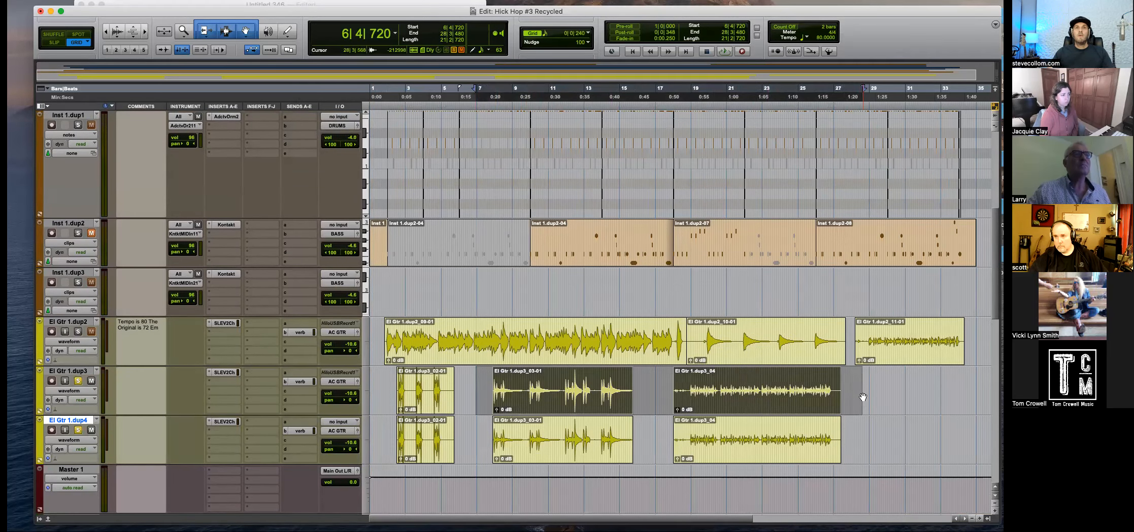
{"action": "key", "text": "Delete"}
Split the first El Gtr 1.dup4 clip at 3|3|000, delete the part before it and move the remainder to 2|3|000.
{"action": "left_click", "coordinate": [423, 386]}
{"action": "key", "text": "super+bracketright"}
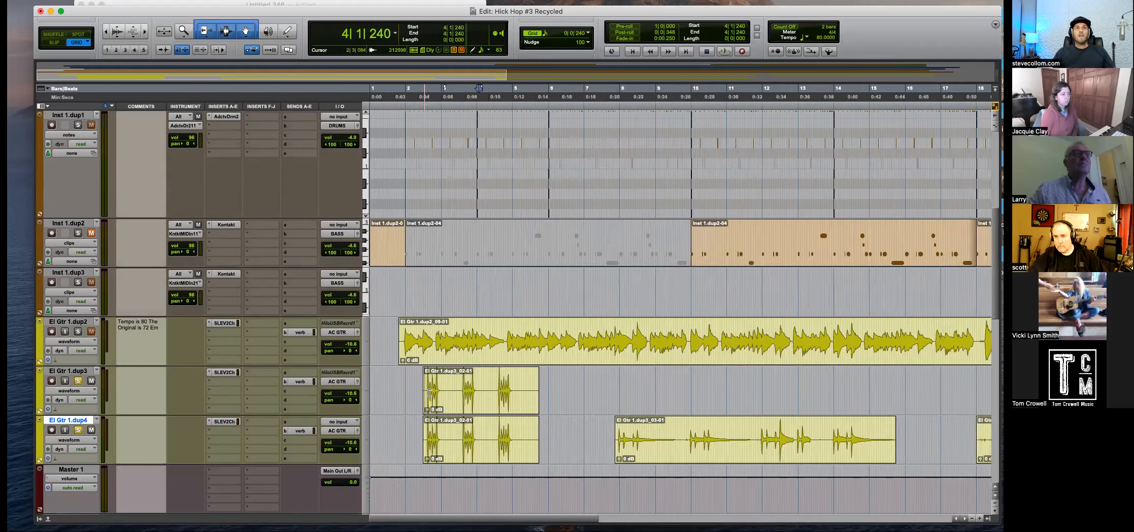
{"action": "key", "text": "super+bracketright"}
{"action": "key", "text": "super+bracketright"}
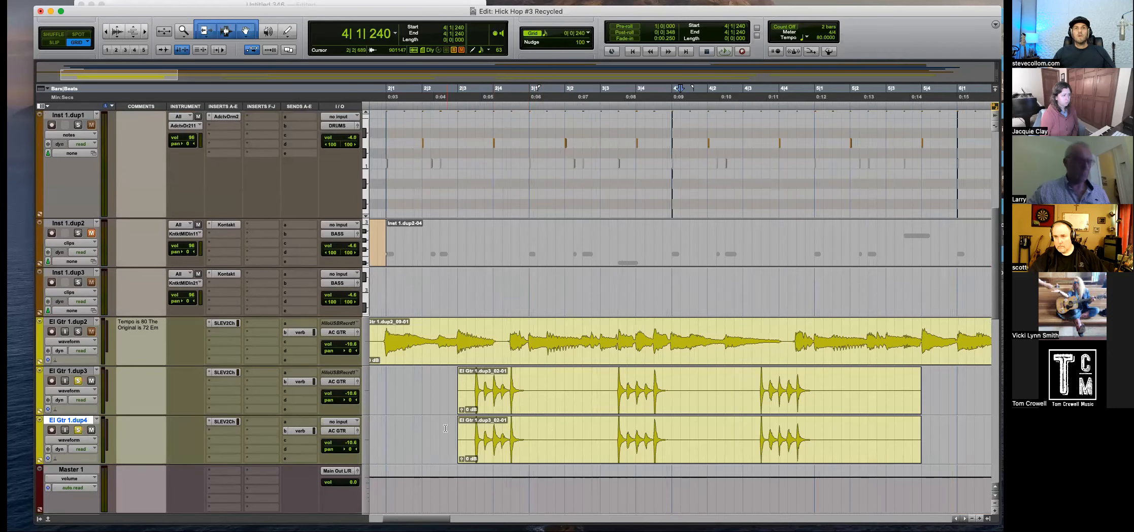
{"action": "left_click", "coordinate": [601, 435]}
{"action": "key", "text": "b"}
{"action": "left_click", "coordinate": [552, 458]}
{"action": "key", "text": "Delete"}
{"action": "left_click_drag", "start_coordinate": [652, 455], "coordinate": [509, 454]}
{"action": "key", "text": "super+bracketright"}
{"action": "key", "text": "super+bracketright"}
{"action": "key", "text": "super+bracketright"}
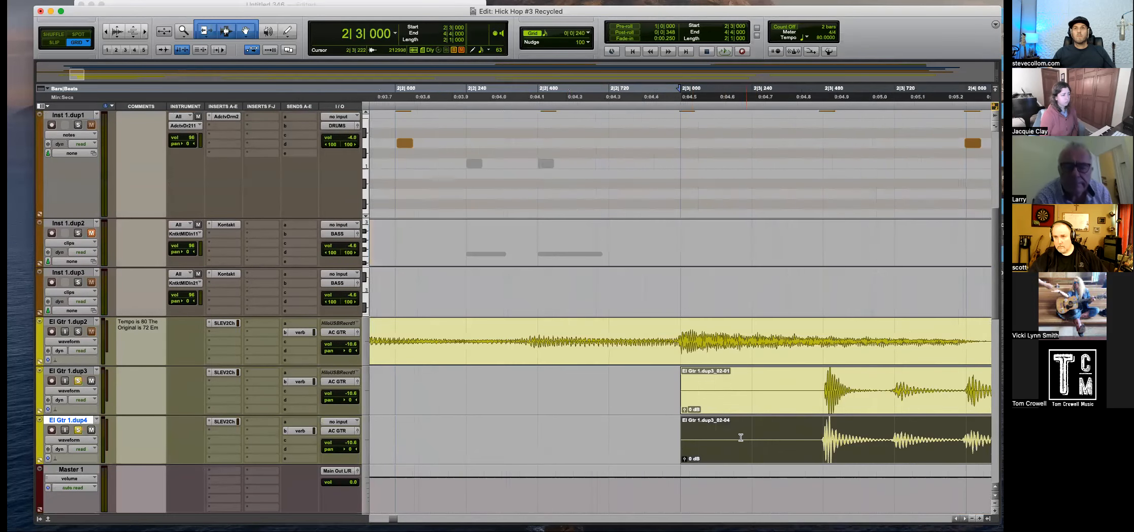
In Slip mode, separate the fourth hit of the first El Gtr 1.dup3 phrase and shift it slightly later.
{"action": "scroll", "coordinate": [797, 452], "scroll_direction": "right", "scroll_amount": 10}
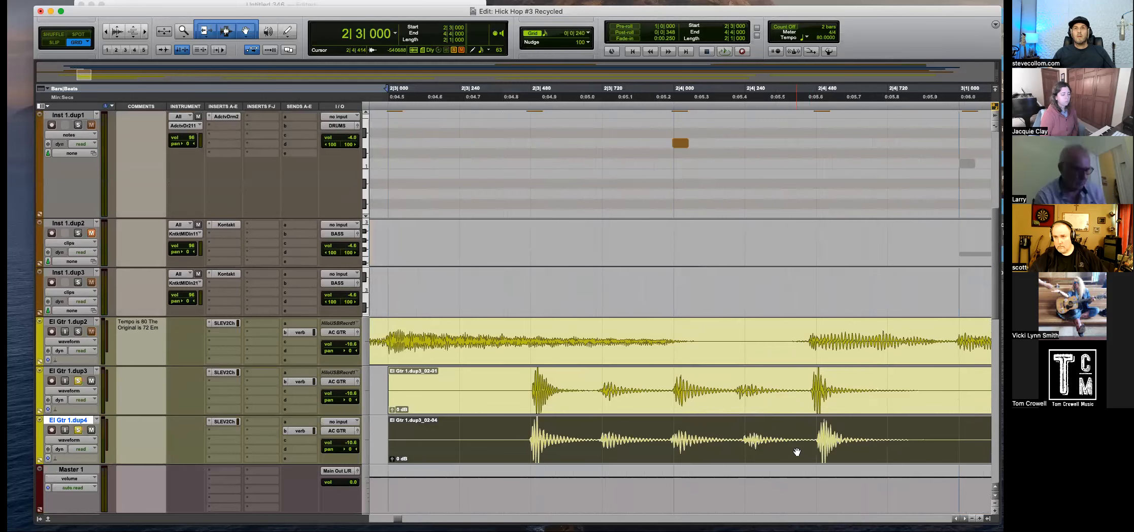
{"action": "left_click", "coordinate": [739, 389]}
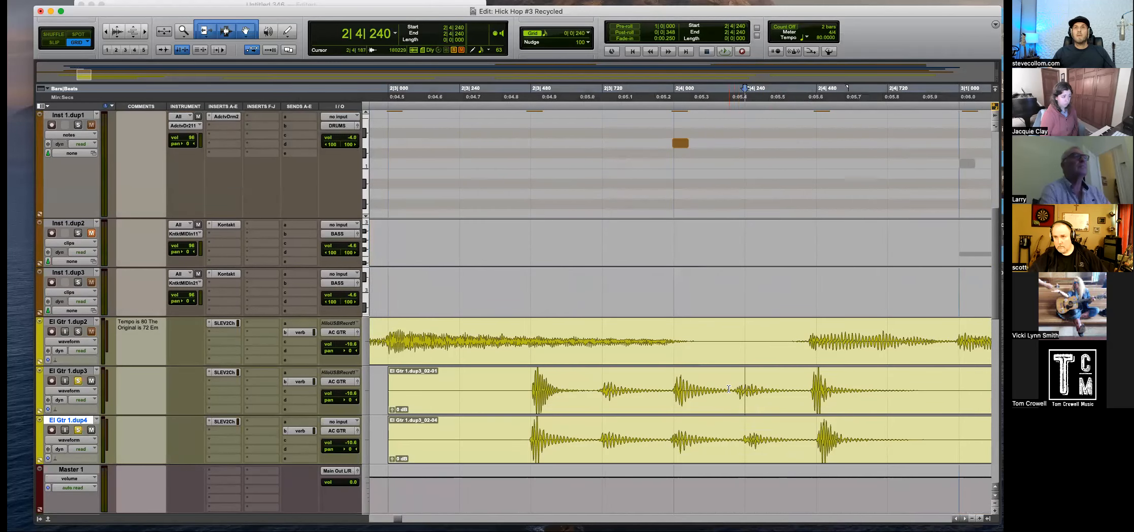
{"action": "key", "text": "F2"}
{"action": "left_click", "coordinate": [733, 383]}
{"action": "left_click_drag", "start_coordinate": [733, 383], "coordinate": [759, 407]}
{"action": "key", "text": "super+e"}
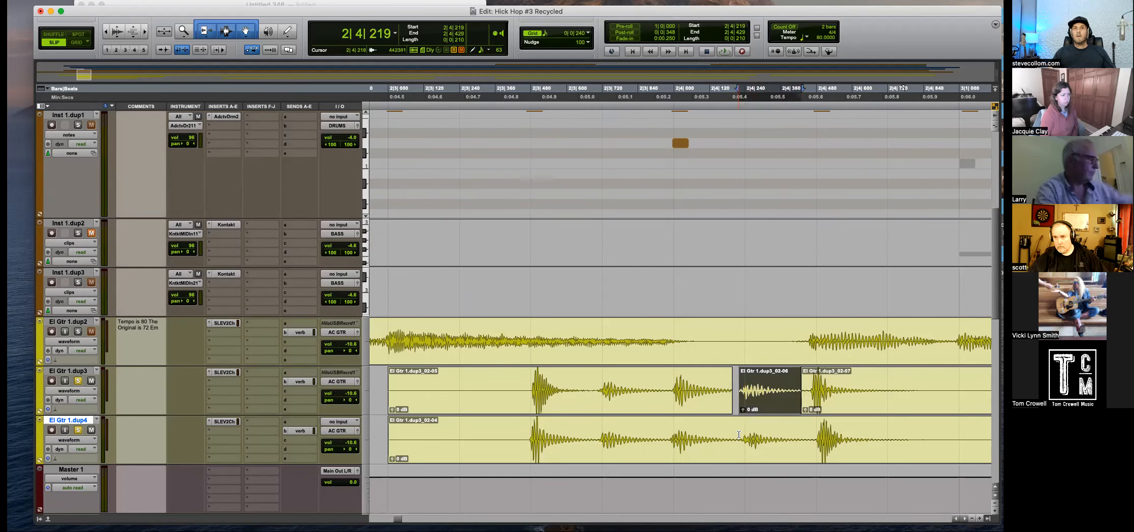
Separate the first hit of the El Gtr 1.dup3 phrase, shift it slightly earlier and crossfade the joins between the slices.
{"action": "left_click_drag", "start_coordinate": [594, 382], "coordinate": [586, 412]}
{"action": "key", "text": "super+e"}
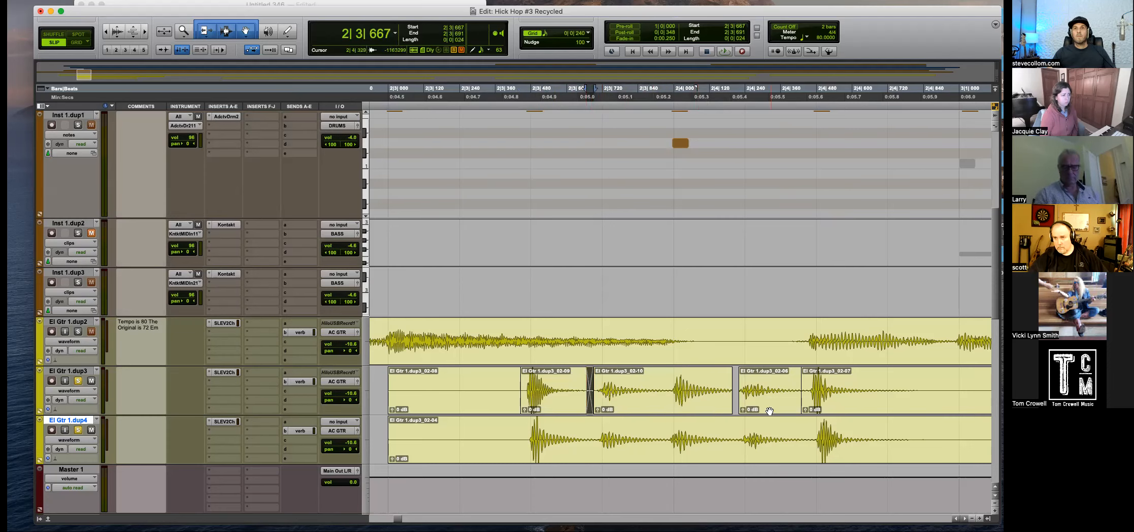
{"action": "left_click_drag", "start_coordinate": [740, 392], "coordinate": [735, 412]}
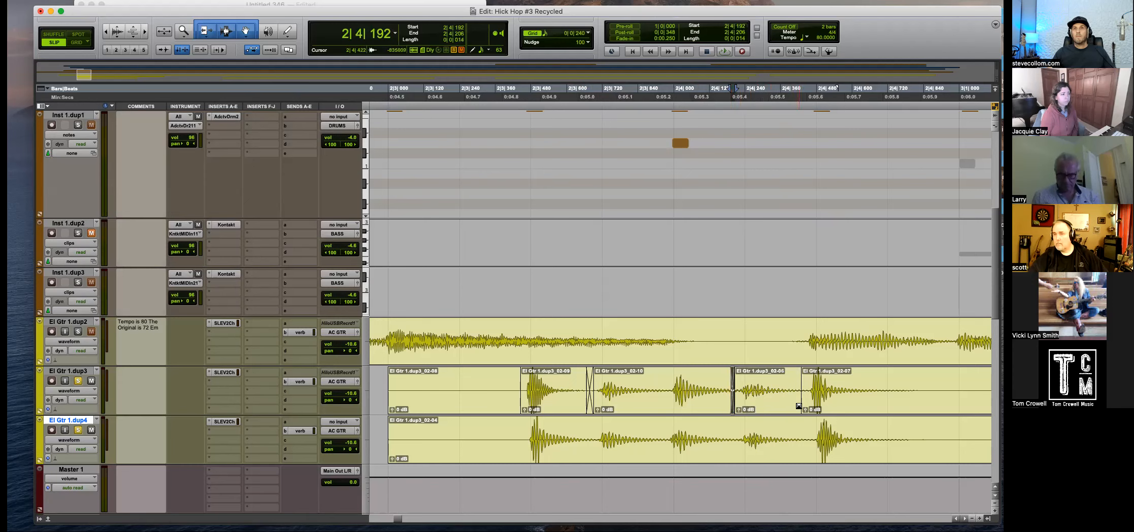
{"action": "left_click_drag", "start_coordinate": [803, 406], "coordinate": [801, 406]}
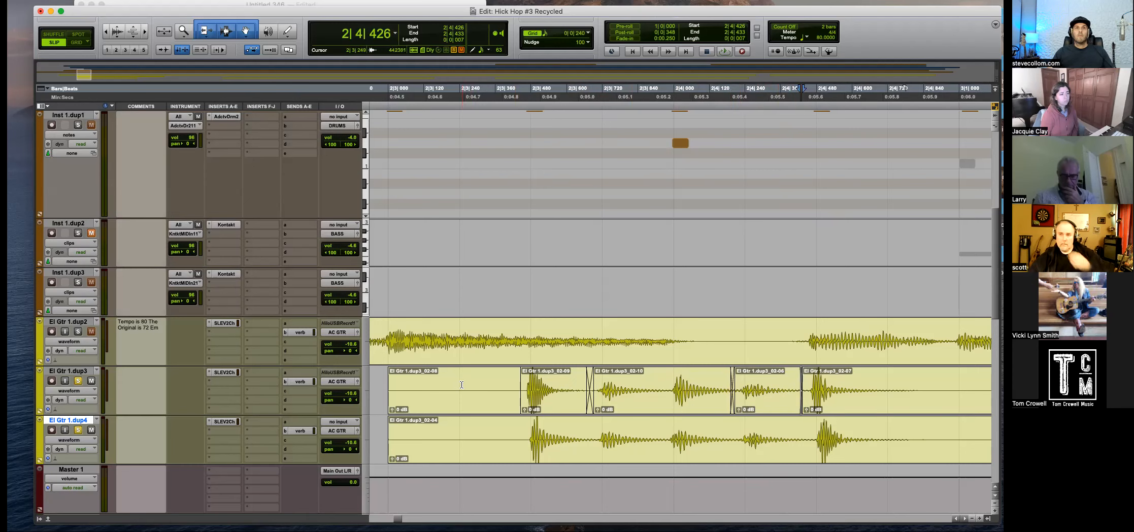
Return to Grid mode and delete the silent start of the phrase before 2|3|240 on El Gtr 1.dup3 and dup4.
{"action": "left_click", "coordinate": [461, 384]}
{"action": "key", "text": "F4"}
{"action": "left_click_drag", "start_coordinate": [460, 386], "coordinate": [387, 435]}
{"action": "key", "text": "Delete"}
Select the first phrase on both El Gtr 1.dup3 and dup4 and separate it from the remaining clips at 3|1|000.
{"action": "key", "text": "r"}
{"action": "left_click_drag", "start_coordinate": [542, 397], "coordinate": [820, 437]}
{"action": "key", "text": "b"}
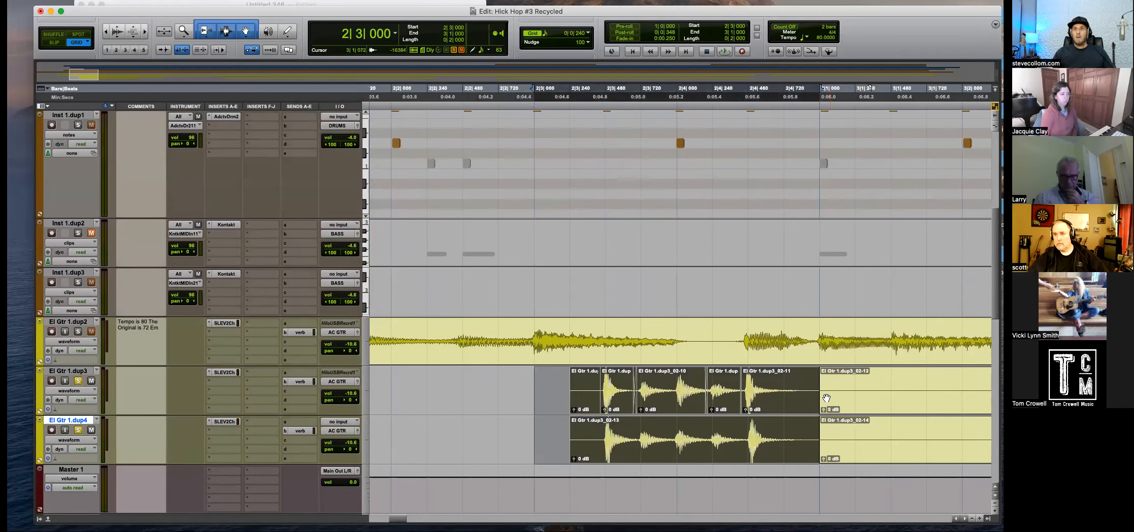
Delete the silent section between the first and second phrases, from 3|1|000, on El Gtr 1.dup3 and dup4.
{"action": "left_click", "coordinate": [858, 395]}
{"action": "key", "text": "r"}
{"action": "left_click_drag", "start_coordinate": [908, 387], "coordinate": [589, 433]}
{"action": "key", "text": "Delete"}
{"action": "left_click", "coordinate": [790, 456]}
{"action": "key", "text": "Delete"}
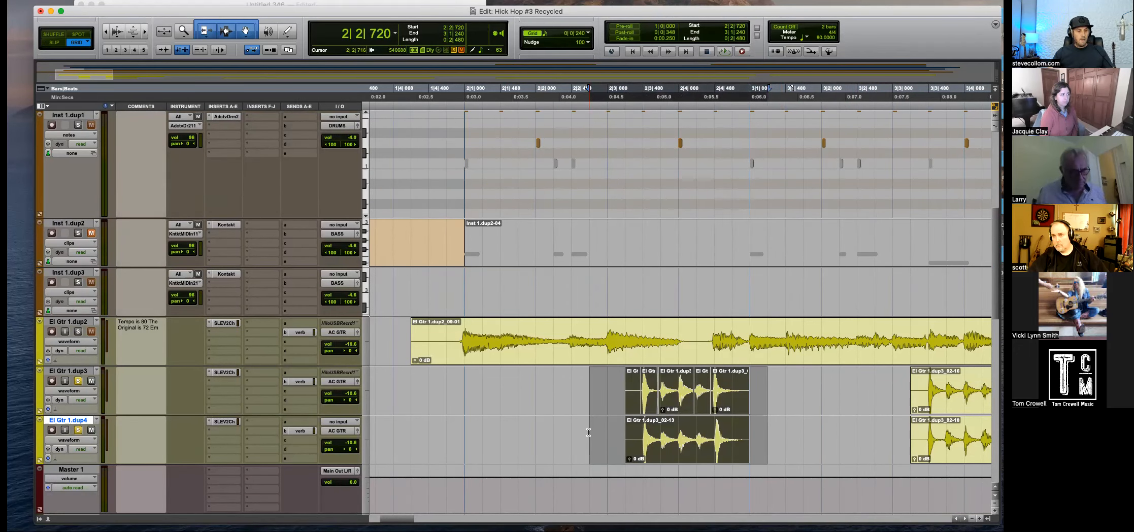
Examine the phrase start at 2|3|240 on El Gtr 1.dup3 and dup4 closely, with the waveform height enlarged.
{"action": "left_click", "coordinate": [627, 386]}
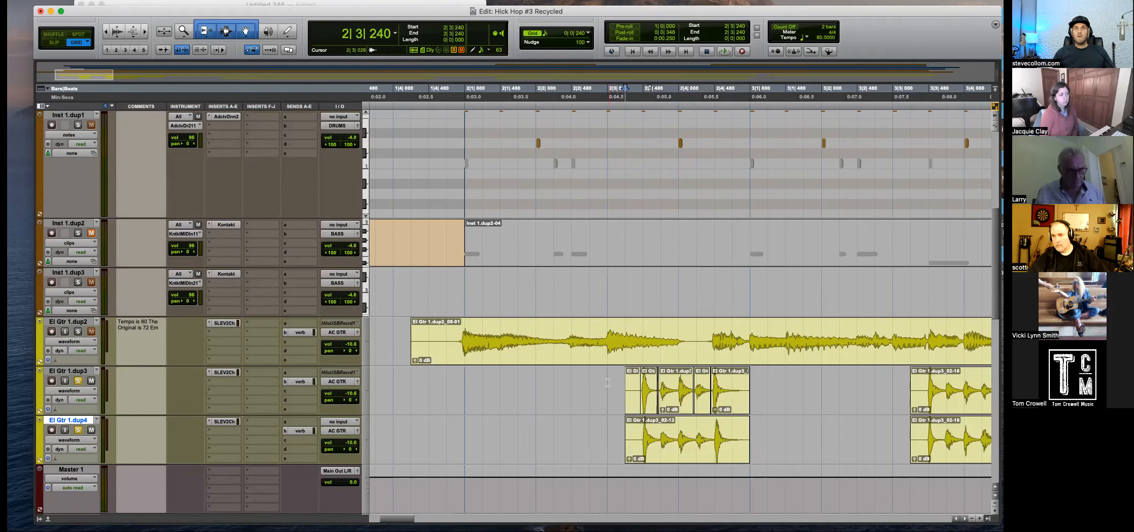
{"action": "left_click", "coordinate": [626, 384]}
{"action": "key", "text": "t"}
{"action": "key", "text": "t"}
{"action": "key", "text": "t"}
{"action": "key", "text": "t"}
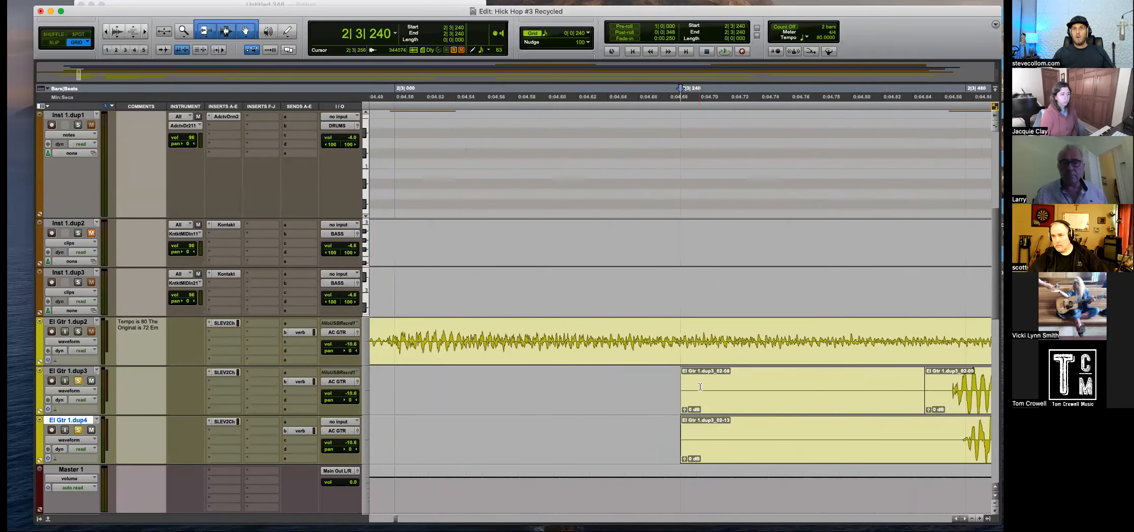
{"action": "key", "text": "alt+super+bracketright"}
{"action": "key", "text": "alt+super+bracketright"}
{"action": "key", "text": "alt+super+bracketright"}
{"action": "key", "text": "alt+super+bracketright"}
{"action": "key", "text": "alt+super+bracketright"}
{"action": "key", "text": "alt+super+bracketright"}
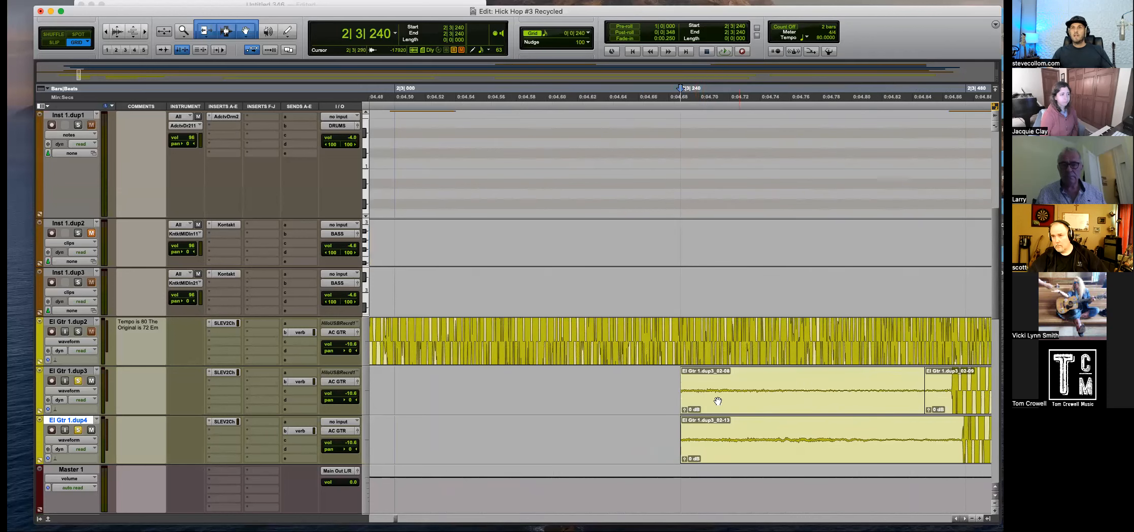
{"action": "key", "text": "r"}
{"action": "key", "text": "r"}
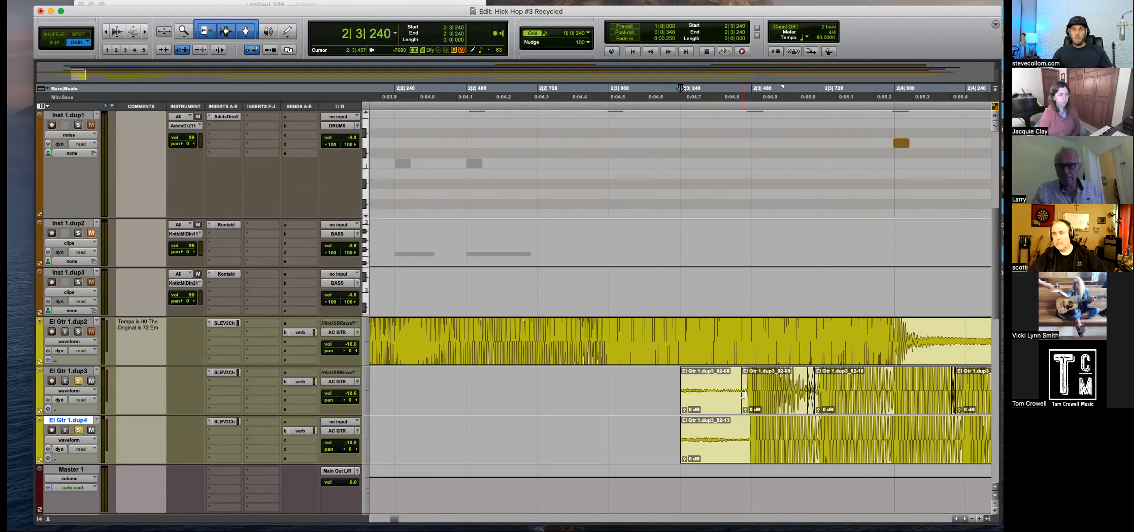
{"action": "key", "text": "alt+super+bracketleft"}
{"action": "key", "text": "alt+super+bracketleft"}
{"action": "key", "text": "alt+super+bracketleft"}
{"action": "key", "text": "alt+super+bracketleft"}
{"action": "key", "text": "alt+super+bracketleft"}
{"action": "key", "text": "alt+super+bracketleft"}
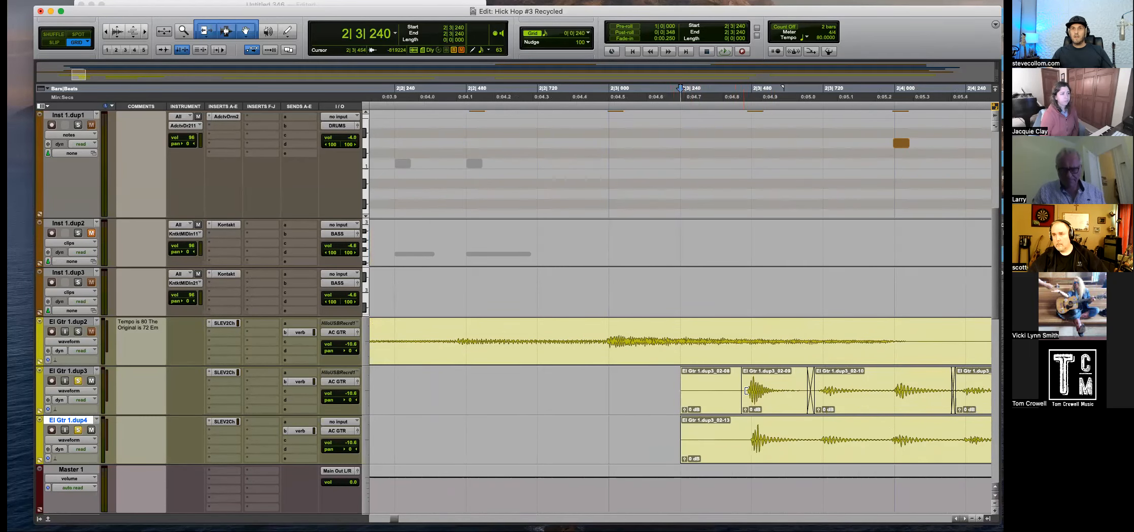
In Slip mode, delete the noise before the first hit of the phrase on both El Gtr 1.dup3 and dup4.
{"action": "key", "text": "alt+super+bracketright"}
{"action": "key", "text": "alt+super+bracketright"}
{"action": "key", "text": "alt+super+bracketright"}
{"action": "key", "text": "alt+super+bracketright"}
{"action": "key", "text": "alt+super+bracketright"}
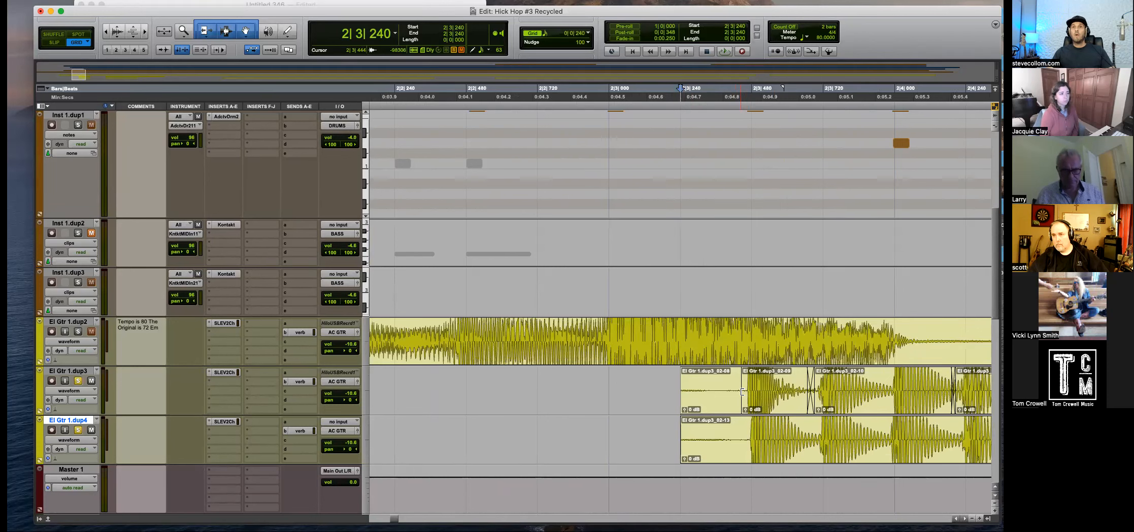
{"action": "scroll", "coordinate": [722, 396], "scroll_direction": "right", "scroll_amount": 3}
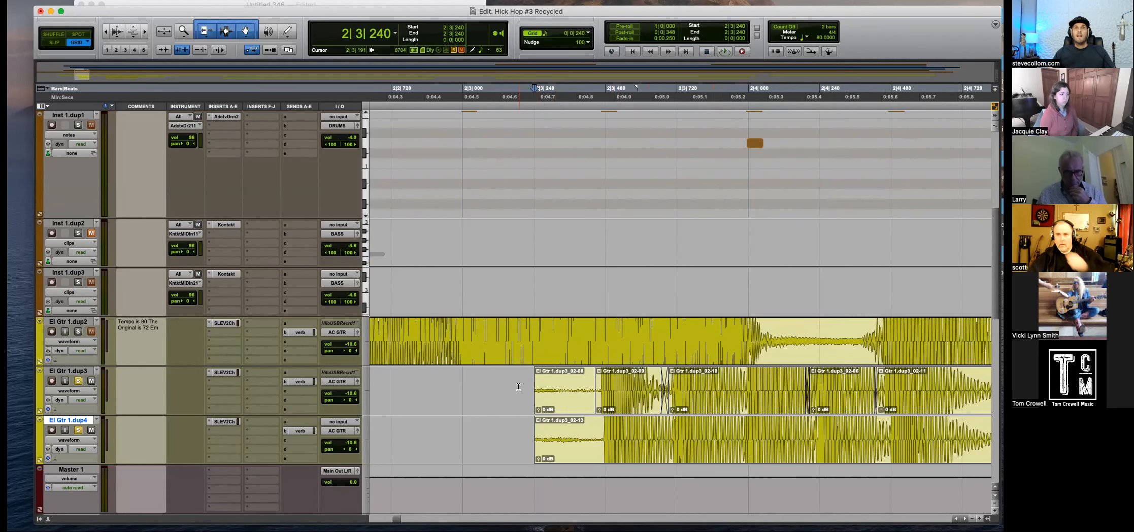
{"action": "left_click_drag", "start_coordinate": [565, 403], "coordinate": [576, 422]}
{"action": "key", "text": "F2"}
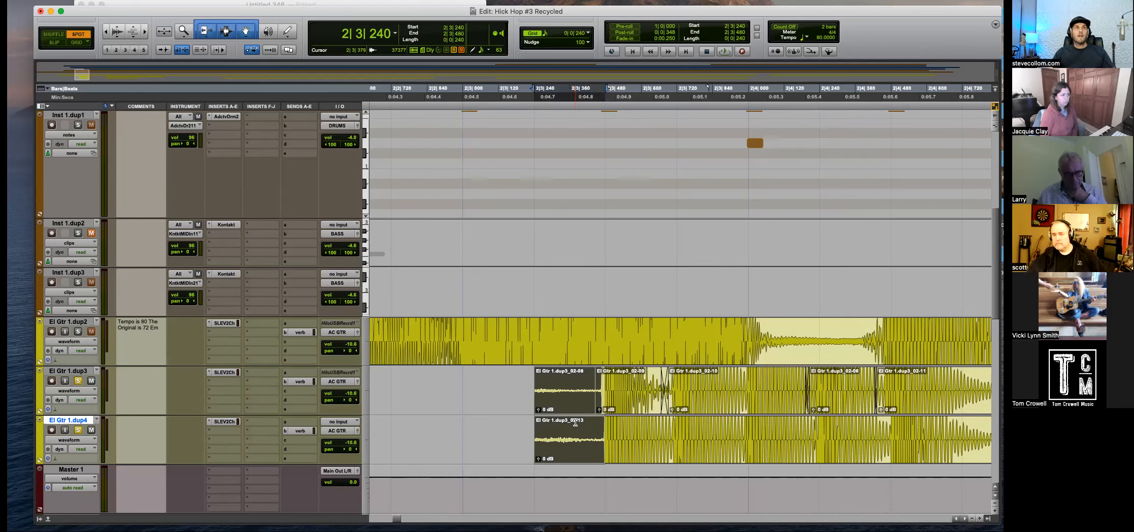
{"action": "left_click_drag", "start_coordinate": [516, 396], "coordinate": [597, 438]}
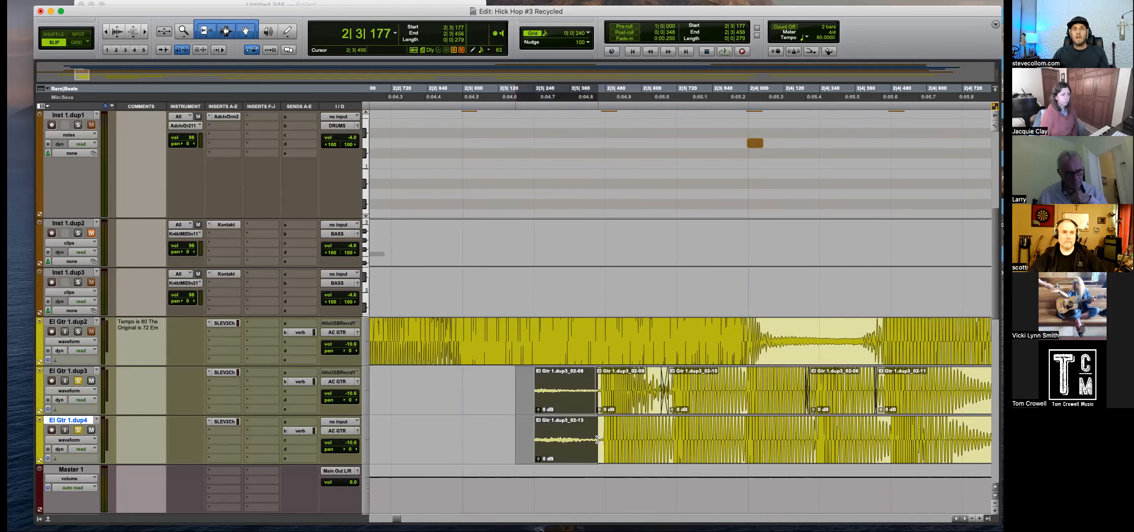
{"action": "key", "text": "Delete"}
Fade in the phrase start and fade out its tail from 2|4|777 on both El Gtr 1.dup3 and dup4.
{"action": "left_click_drag", "start_coordinate": [594, 397], "coordinate": [603, 422]}
{"action": "key", "text": "f"}
{"action": "scroll", "coordinate": [699, 424], "scroll_direction": "right", "scroll_amount": 6}
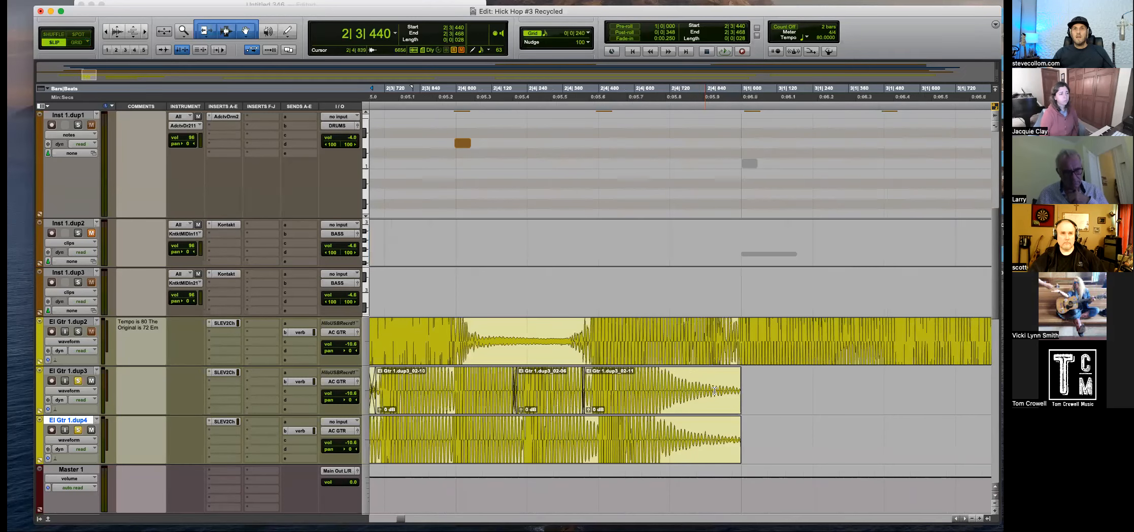
{"action": "left_click_drag", "start_coordinate": [754, 382], "coordinate": [745, 401]}
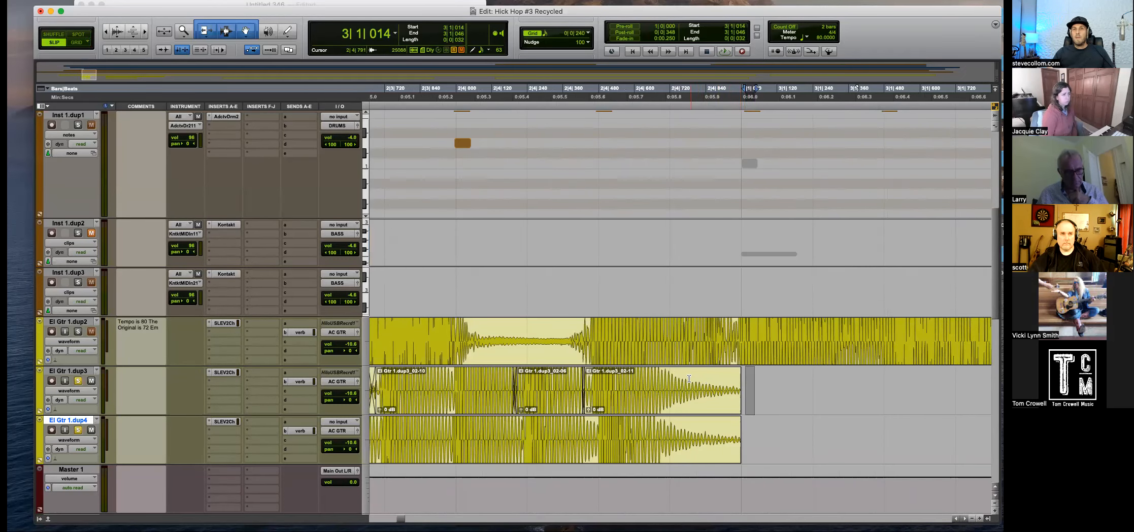
{"action": "left_click_drag", "start_coordinate": [684, 378], "coordinate": [758, 426]}
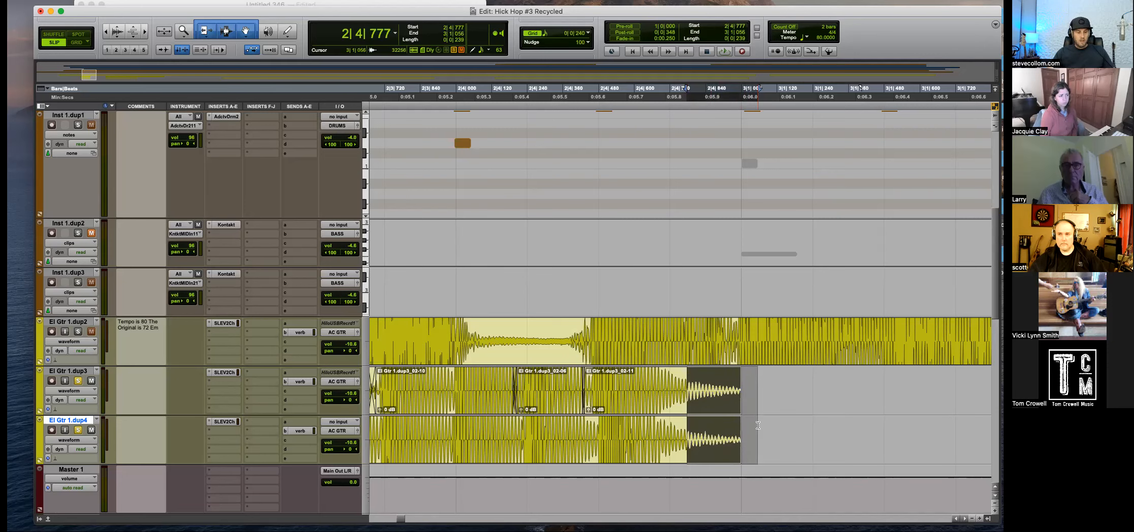
{"action": "key", "text": "f"}
In Grid mode, consolidate the phrase from 2|3|240 over two beats into one clip each on El Gtr 1.dup3 and dup4.
{"action": "key", "text": "r"}
{"action": "key", "text": "r"}
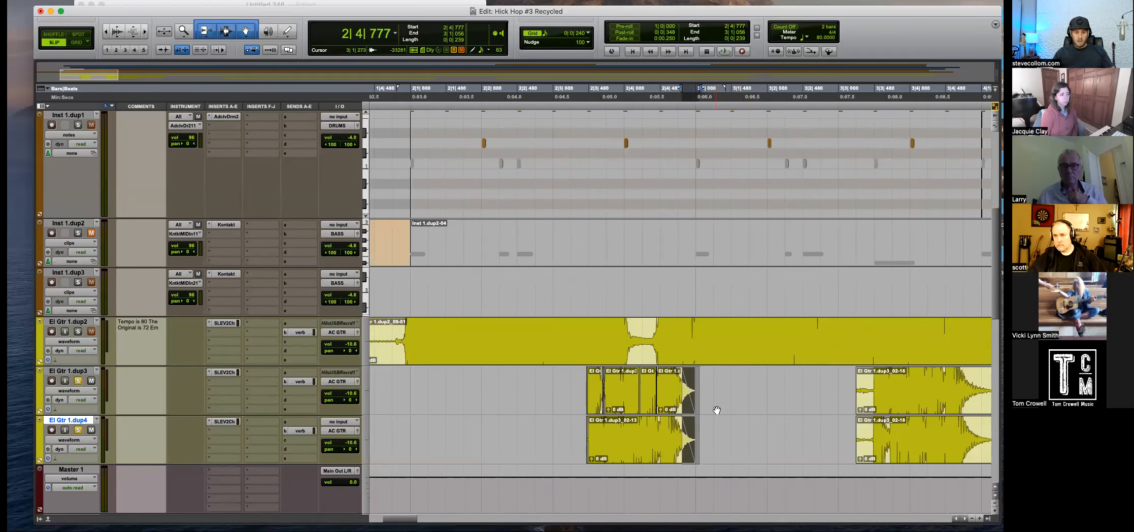
{"action": "key", "text": "alt+super+bracketleft"}
{"action": "key", "text": "alt+super+bracketleft"}
{"action": "key", "text": "alt+super+bracketleft"}
{"action": "key", "text": "alt+super+bracketleft"}
{"action": "key", "text": "alt+super+bracketleft"}
{"action": "key", "text": "alt+super+bracketleft"}
{"action": "key", "text": "alt+super+bracketleft"}
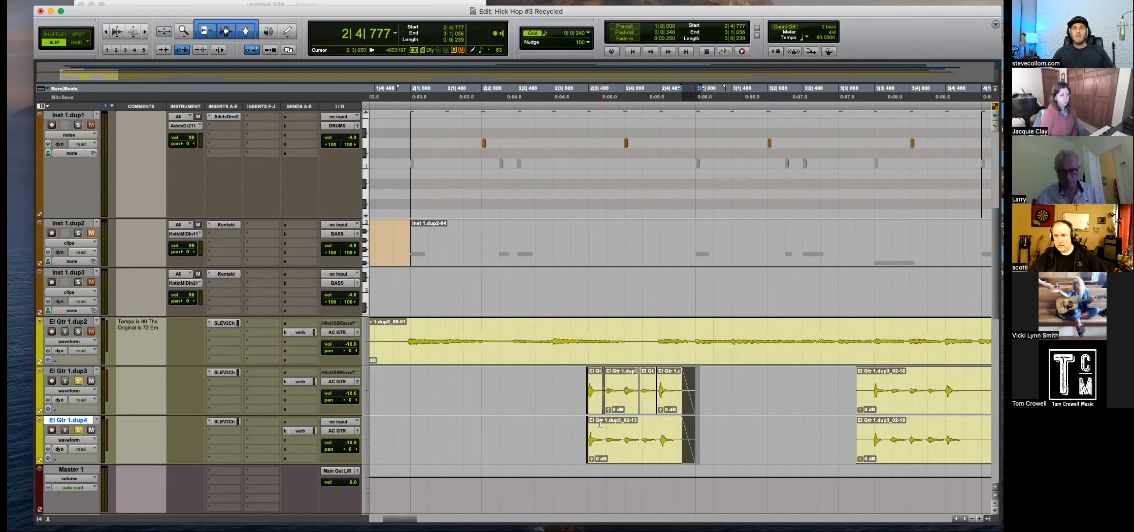
{"action": "left_click", "coordinate": [600, 424]}
{"action": "key", "text": "t"}
{"action": "key", "text": "t"}
{"action": "key", "text": "t"}
{"action": "key", "text": "r"}
{"action": "key", "text": "r"}
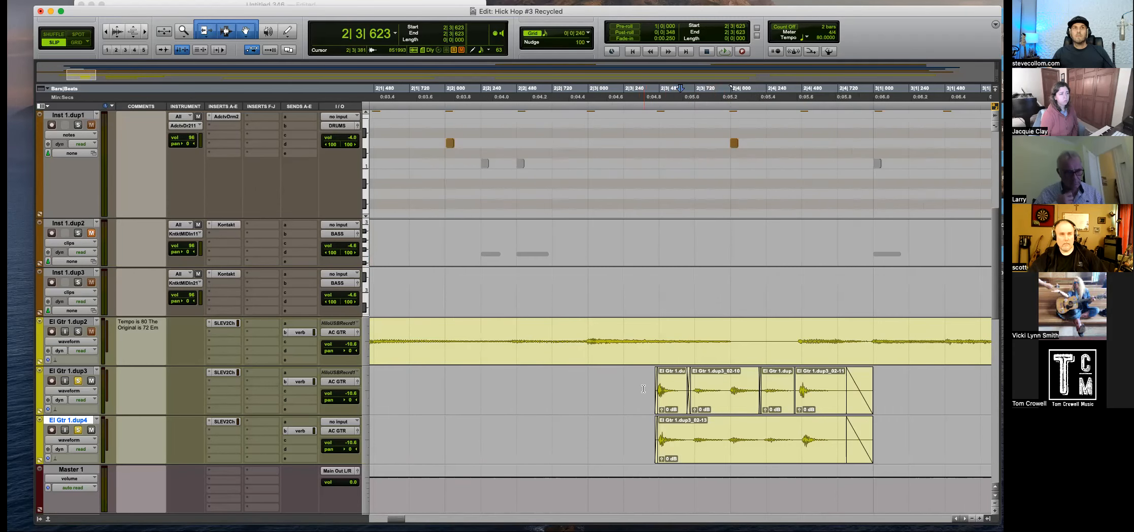
{"action": "key", "text": "F4"}
{"action": "key", "text": "r"}
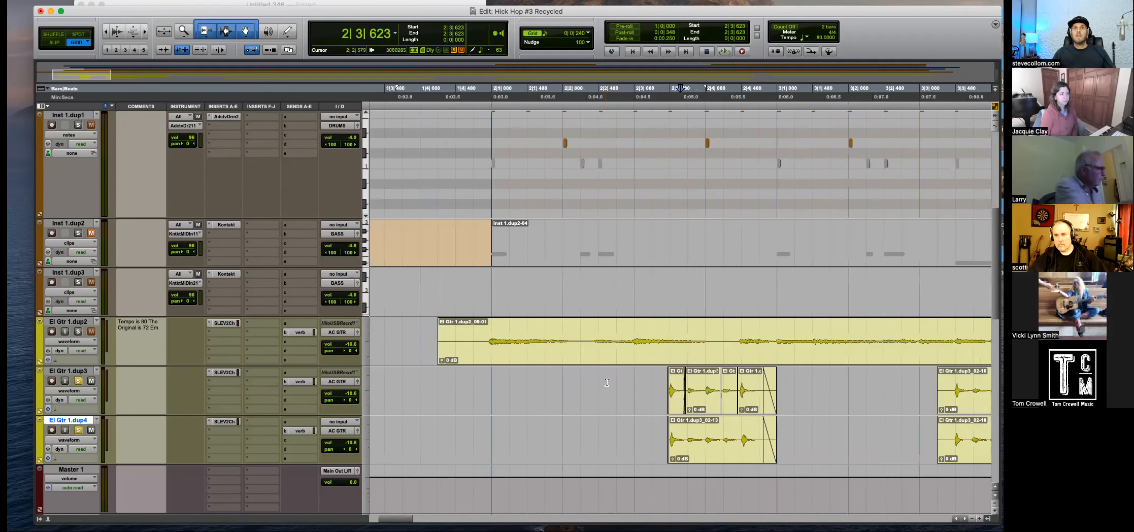
{"action": "left_click_drag", "start_coordinate": [654, 386], "coordinate": [797, 445]}
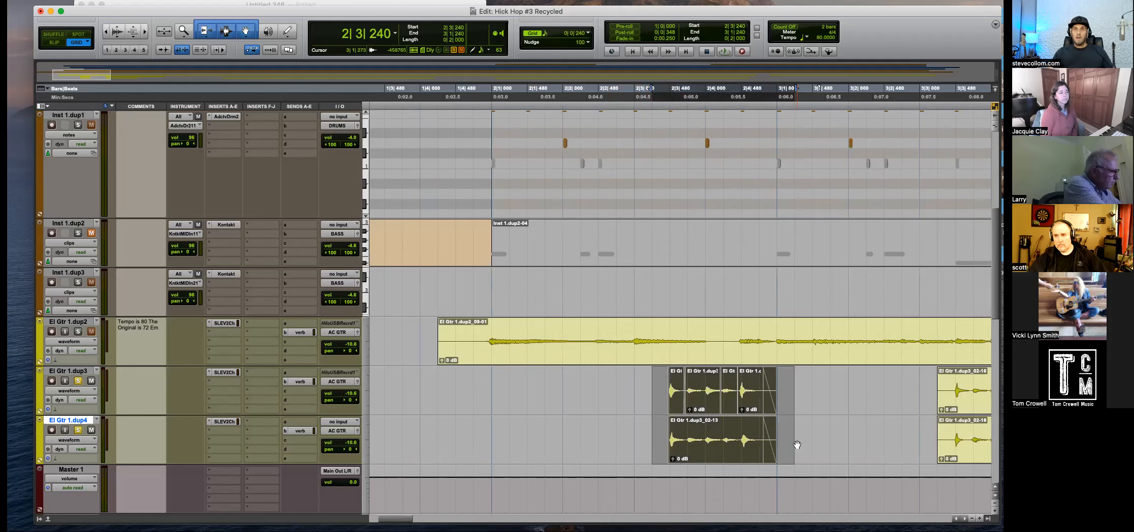
{"action": "key", "text": "alt+shift+3"}
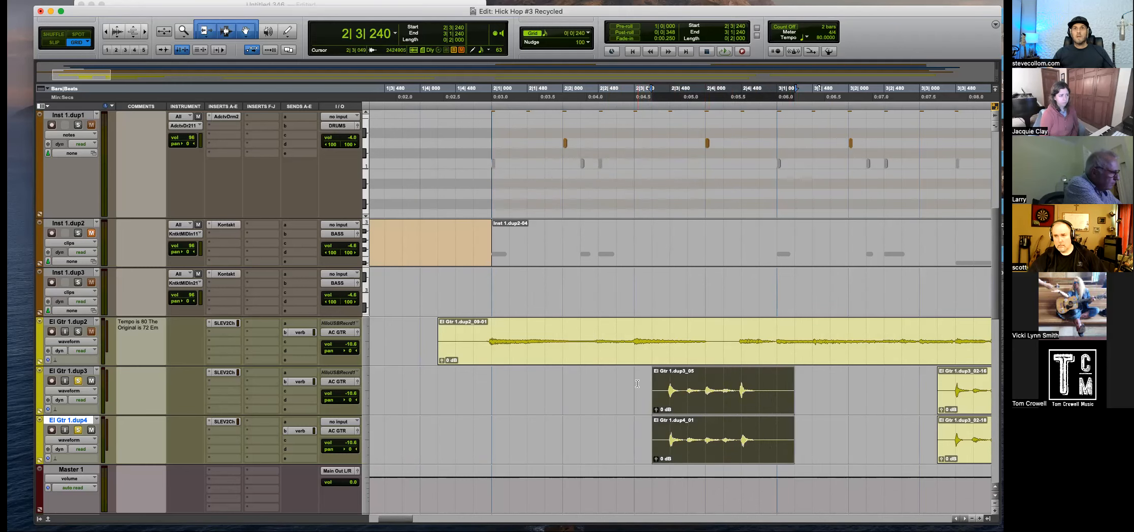
Pan El Gtr 1.dup3 fully right to 100 and El Gtr 1.dup4 fully left to 100, playing the phrase to check it.
{"action": "left_click", "coordinate": [637, 384]}
{"action": "key", "text": "space"}
{"action": "key", "text": "r"}
{"action": "key", "text": "space"}
{"action": "left_click_drag", "start_coordinate": [349, 400], "coordinate": [391, 416]}
{"action": "left_click_drag", "start_coordinate": [350, 449], "coordinate": [307, 445]}
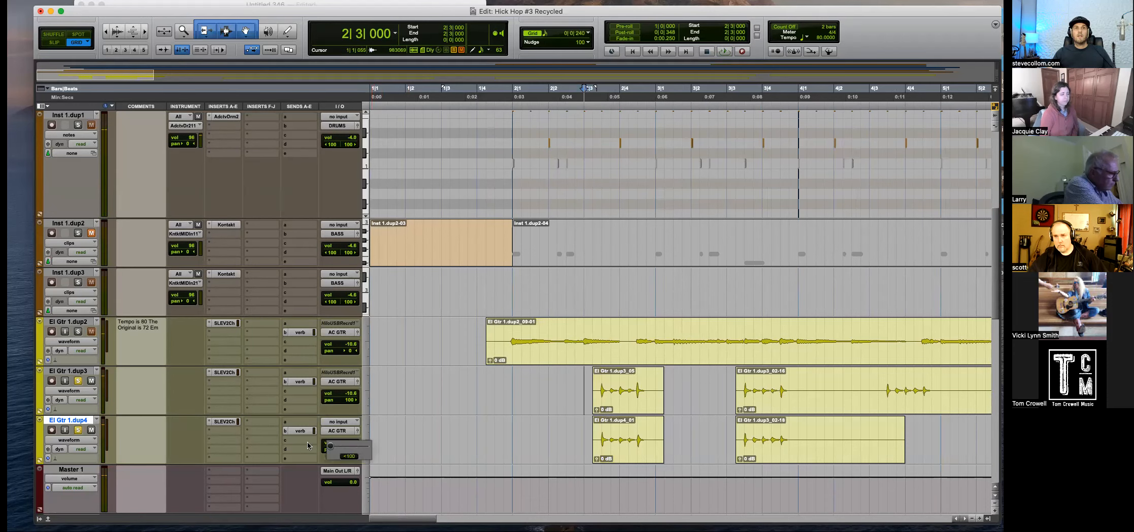
{"action": "key", "text": "space"}
{"action": "key", "text": "space"}
Try to delete the second-phrase clips starting in bar 3 on El Gtr 1.dup3 and dup4.
{"action": "key", "text": "r"}
{"action": "key", "text": "r"}
{"action": "left_click_drag", "start_coordinate": [571, 393], "coordinate": [455, 433]}
{"action": "key", "text": "Delete"}
{"action": "left_click", "coordinate": [431, 400]}
{"action": "key", "text": "super+z"}
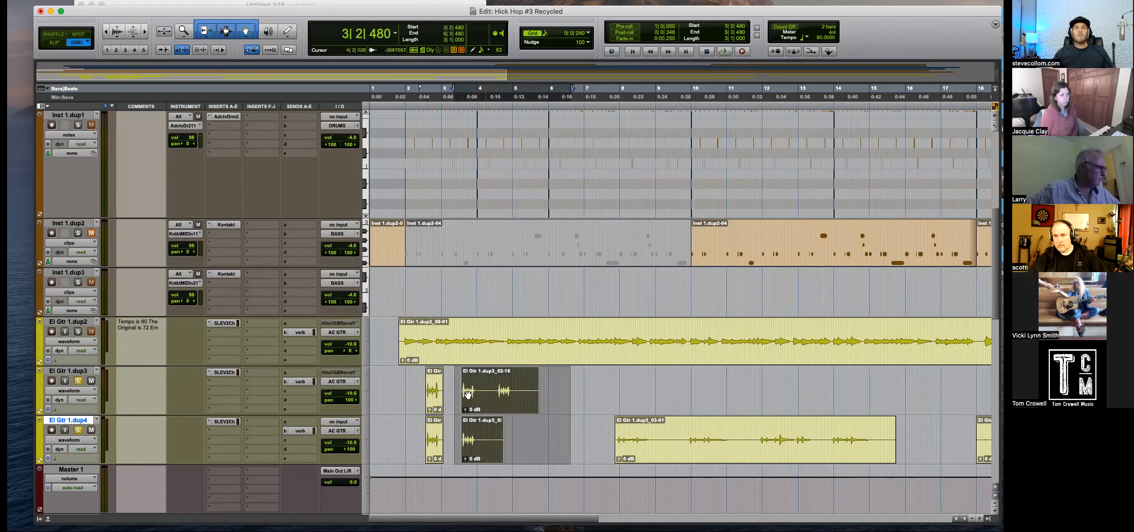
Move the second-phrase clips on El Gtr 1.dup3 and dup4 past the end of the song, with the selection starting at 46|4|480.
{"action": "left_click_drag", "start_coordinate": [455, 383], "coordinate": [560, 386]}
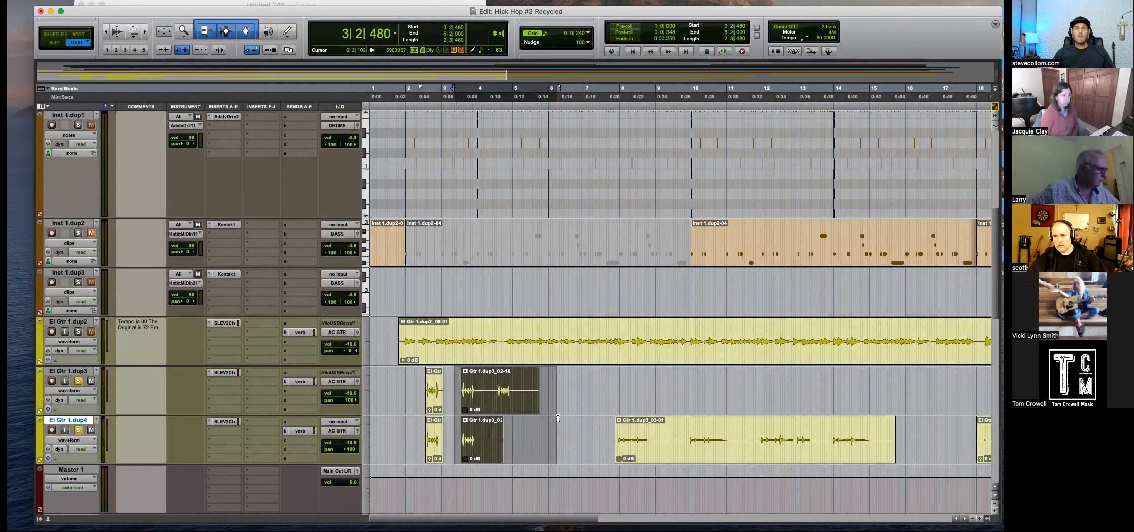
{"action": "key", "text": "r"}
{"action": "key", "text": "r"}
{"action": "key", "text": "t"}
{"action": "key", "text": "r"}
{"action": "left_click_drag", "start_coordinate": [401, 400], "coordinate": [788, 412]}
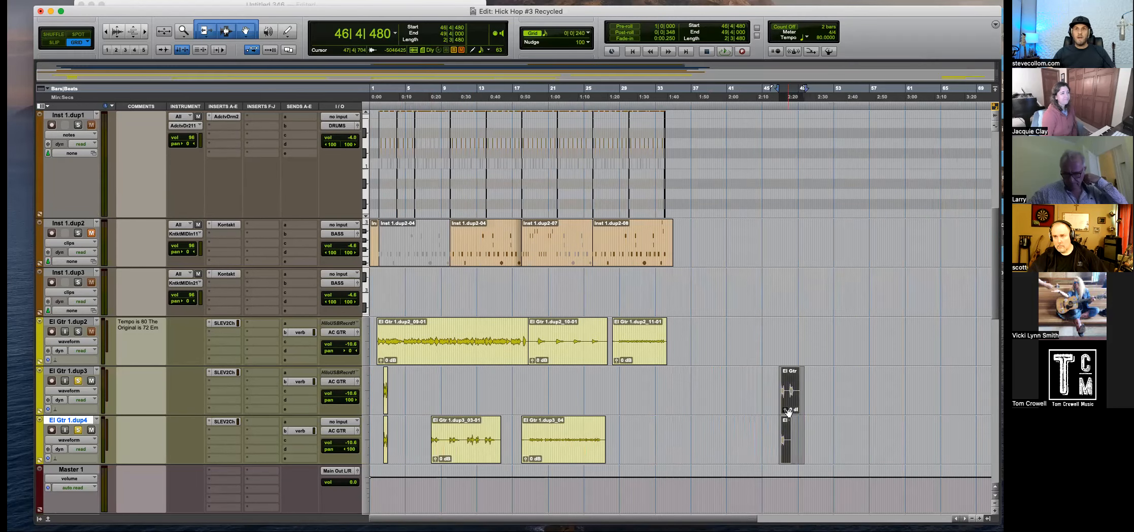
{"action": "key", "text": "r"}
{"action": "key", "text": "t"}
{"action": "key", "text": "t"}
{"action": "key", "text": "t"}
{"action": "key", "text": "r"}
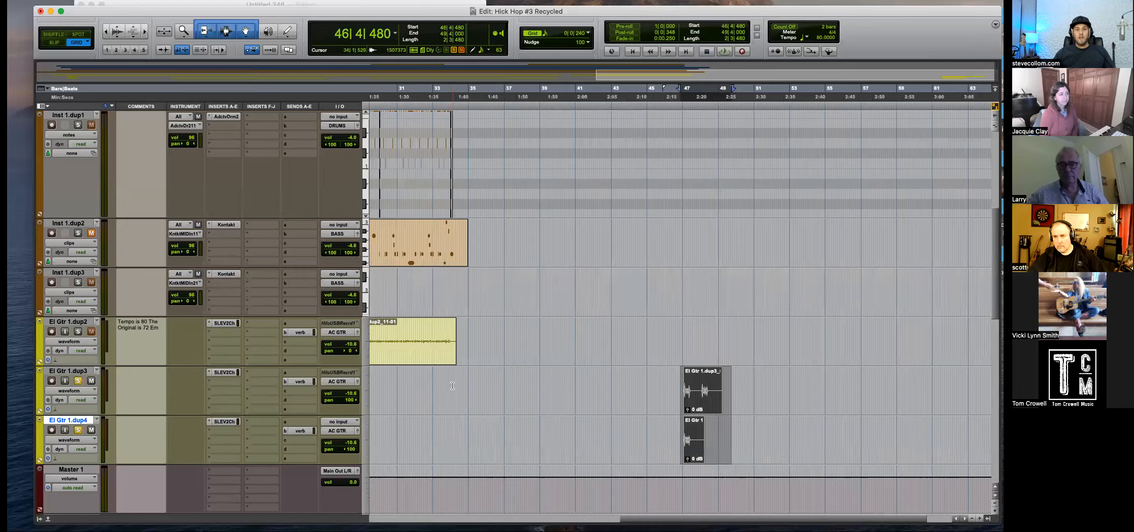
Play the arrangement from bar 2 to hear the doubled phrase and select both of its clips.
{"action": "key", "text": "Return"}
{"action": "key", "text": "t"}
{"action": "key", "text": "t"}
{"action": "key", "text": "t"}
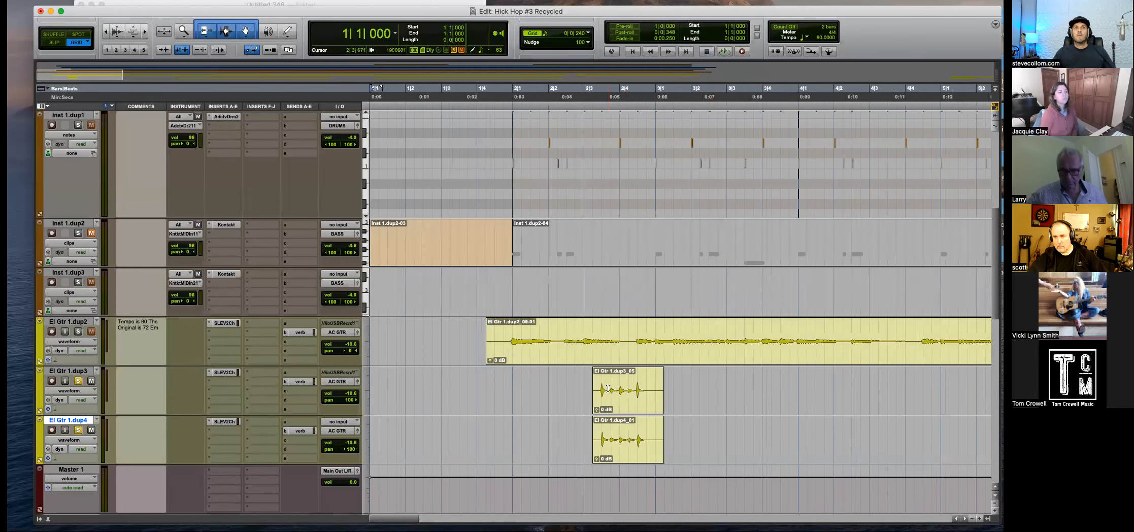
{"action": "left_click", "coordinate": [619, 404]}
{"action": "left_click", "coordinate": [620, 442], "text": "shift"}
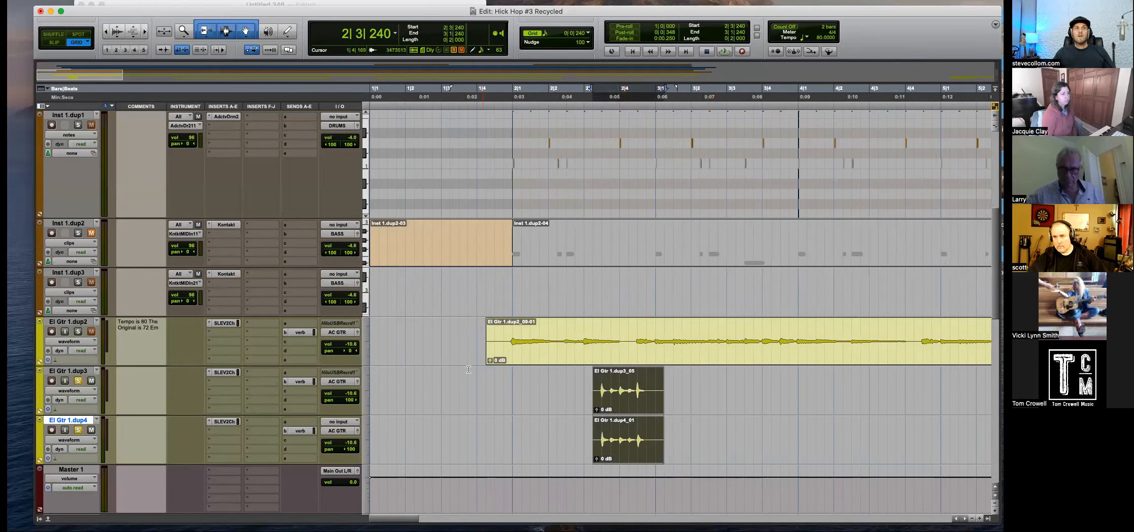
{"action": "left_click", "coordinate": [513, 374]}
{"action": "key", "text": "space"}
{"action": "left_click", "coordinate": [618, 405]}
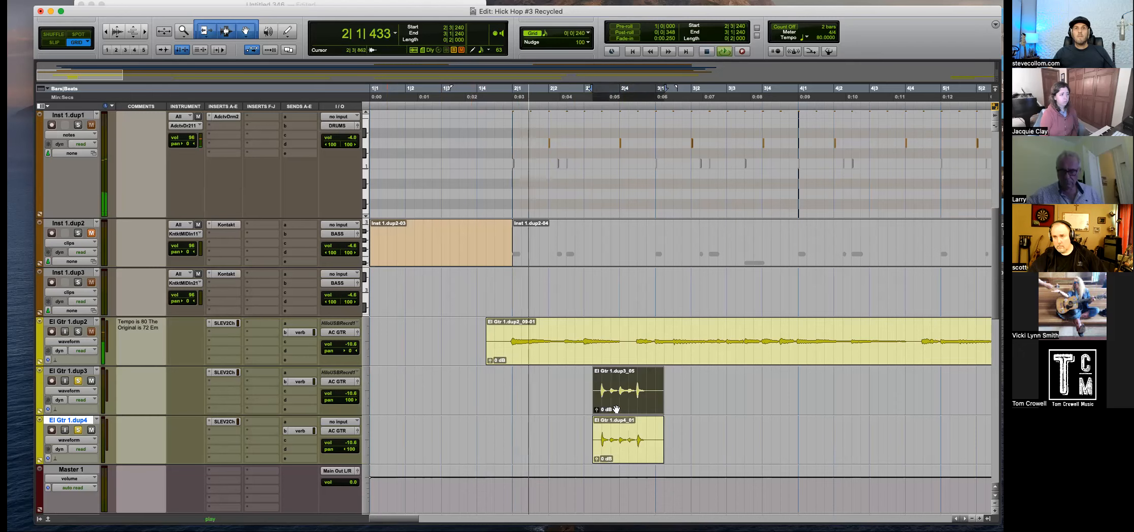
{"action": "left_click", "coordinate": [627, 462], "text": "shift"}
{"action": "key", "text": "space"}
Duplicate the El Gtr 1.dup4 track once, including its playlists, automation, inserts, sends and group assignments.
{"action": "left_click", "coordinate": [78, 372]}
{"action": "left_click", "coordinate": [78, 421], "text": "shift"}
{"action": "key", "text": "r"}
{"action": "key", "text": "r"}
{"action": "key", "text": "r"}
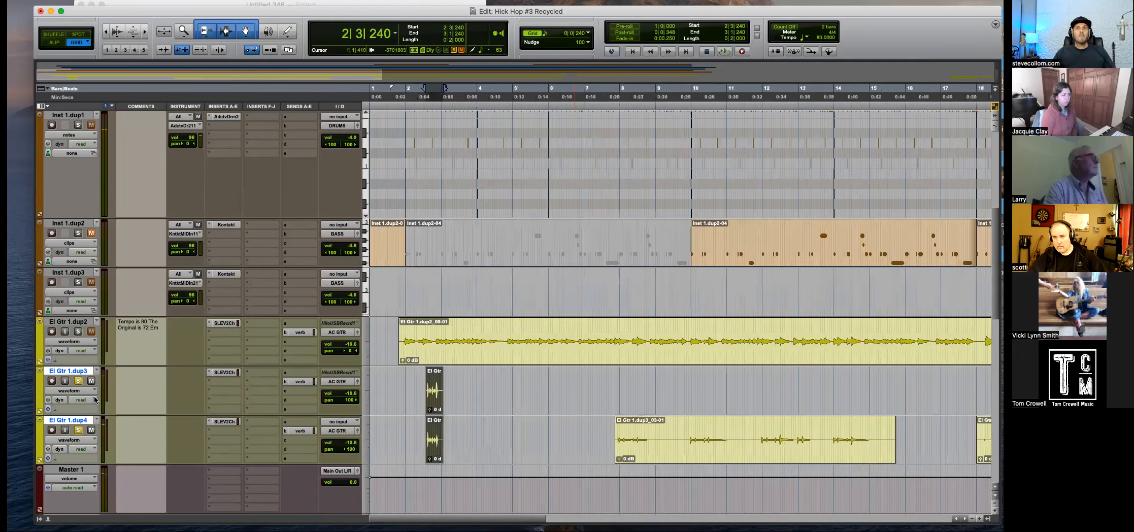
{"action": "key", "text": "space"}
{"action": "key", "text": "space"}
{"action": "left_click", "coordinate": [77, 418]}
{"action": "left_click", "coordinate": [78, 420]}
{"action": "key", "text": "alt+shift+d"}
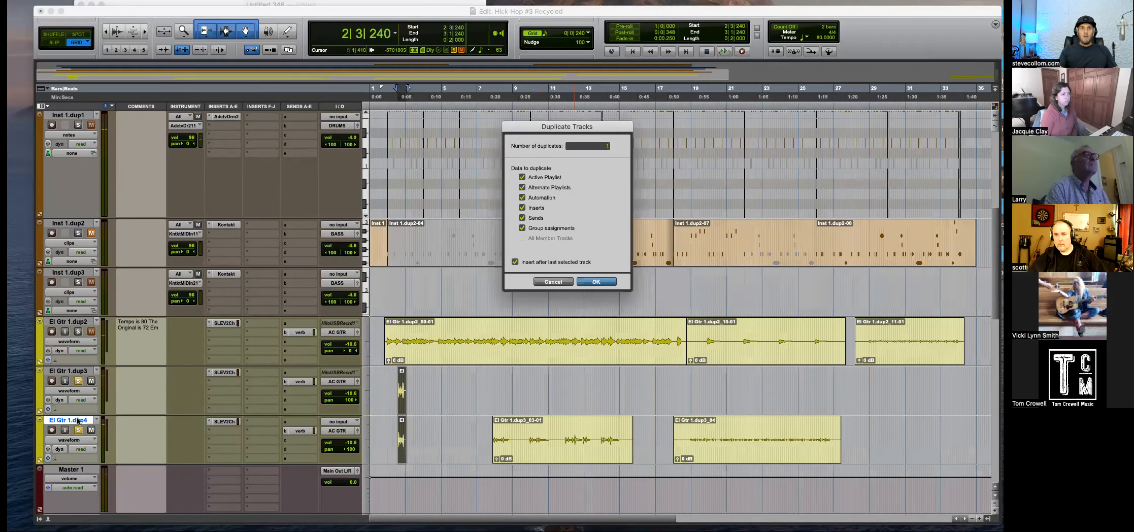
{"action": "key", "text": "Return"}
Delete the short bar 2 phrase from El Gtr 1.dup5 and the two long clips from El Gtr 1.dup4.
{"action": "scroll", "coordinate": [524, 458], "scroll_direction": "down", "scroll_amount": 5}
{"action": "left_click_drag", "start_coordinate": [386, 324], "coordinate": [426, 325]}
{"action": "key", "text": "Delete"}
{"action": "left_click_drag", "start_coordinate": [458, 281], "coordinate": [886, 281]}
{"action": "key", "text": "Delete"}
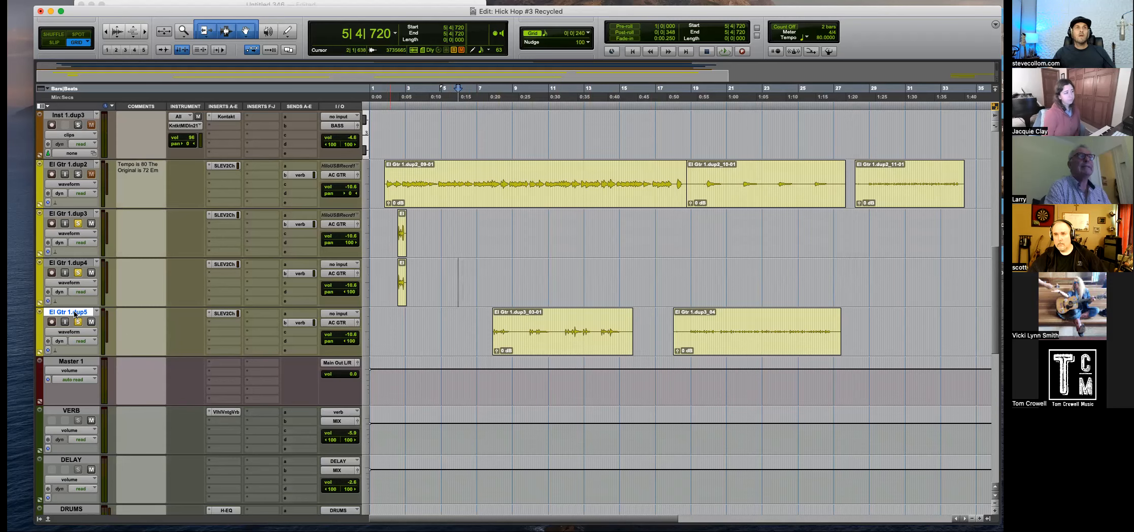
Move the El Gtr 1.dup3 and dup4 tracks up between Inst 1.dup1 and Inst 1.dup2.
{"action": "left_click", "coordinate": [68, 262]}
{"action": "left_click", "coordinate": [81, 213], "text": "shift"}
{"action": "left_click_drag", "start_coordinate": [81, 213], "coordinate": [128, 277]}
{"action": "scroll", "coordinate": [436, 396], "scroll_direction": "down", "scroll_amount": 2}
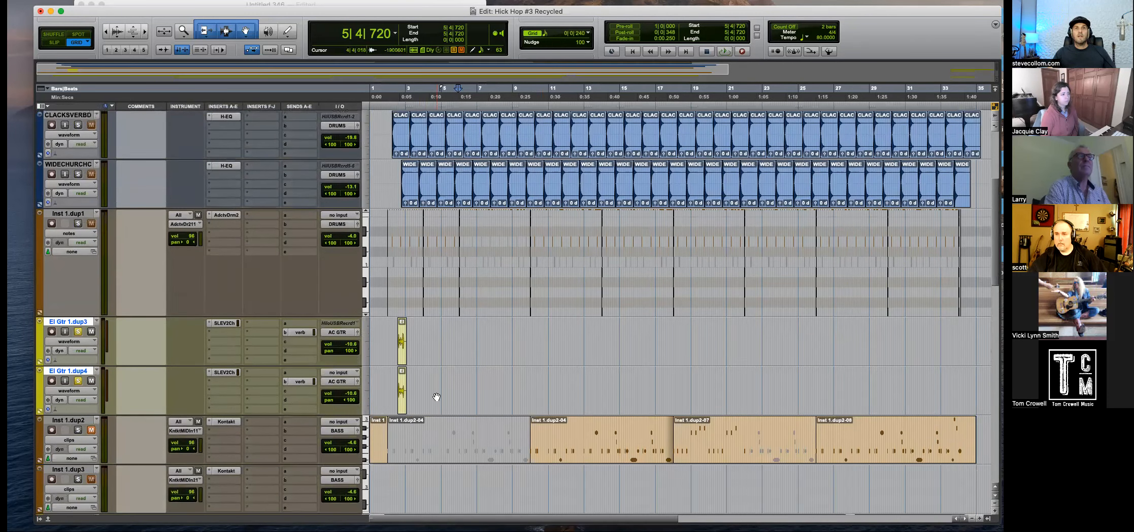
Play the arrangement from 2|2|000 and look through the drum, bass and guitar tracks.
{"action": "left_click", "coordinate": [393, 347]}
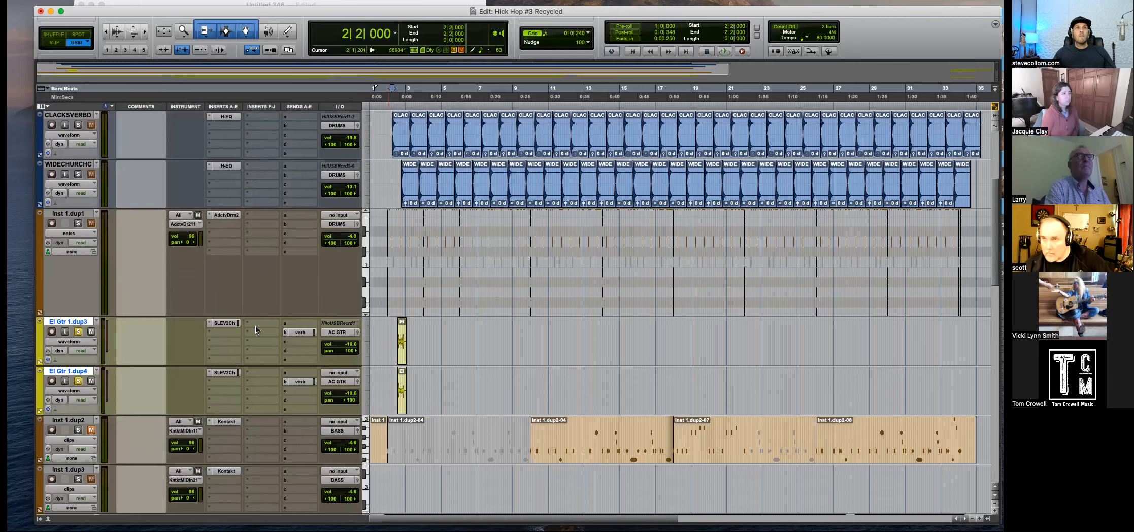
{"action": "scroll", "coordinate": [85, 354], "scroll_direction": "up", "scroll_amount": 6}
{"action": "key", "text": "space"}
{"action": "scroll", "coordinate": [273, 467], "scroll_direction": "down", "scroll_amount": 3}
{"action": "scroll", "coordinate": [106, 367], "scroll_direction": "down", "scroll_amount": 6}
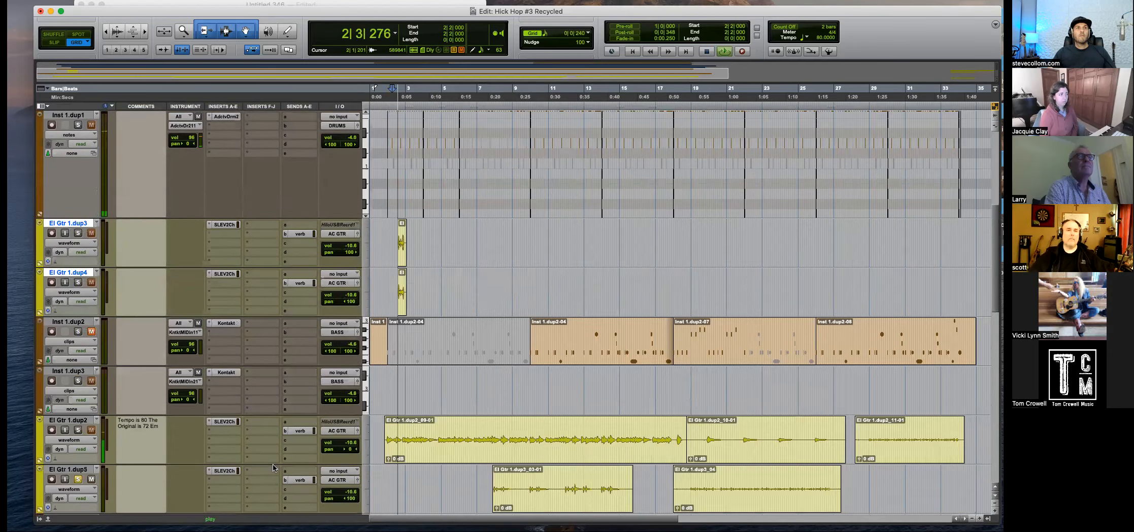
{"action": "scroll", "coordinate": [106, 367], "scroll_direction": "down", "scroll_amount": 4}
{"action": "key", "text": "space"}
{"action": "key", "text": "space"}
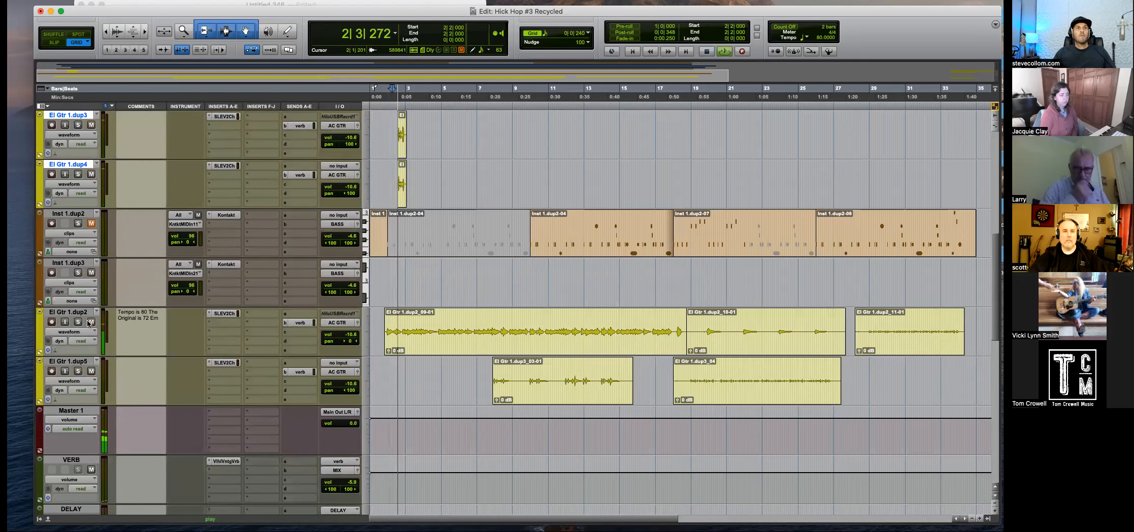
Play from 2|1|000 to hear the doubled guitar phrase against the percussion tracks.
{"action": "scroll", "coordinate": [259, 377], "scroll_direction": "up", "scroll_amount": 8}
{"action": "key", "text": "t"}
{"action": "key", "text": "t"}
{"action": "key", "text": "space"}
{"action": "left_click", "coordinate": [441, 398]}
{"action": "key", "text": "t"}
{"action": "key", "text": "space"}
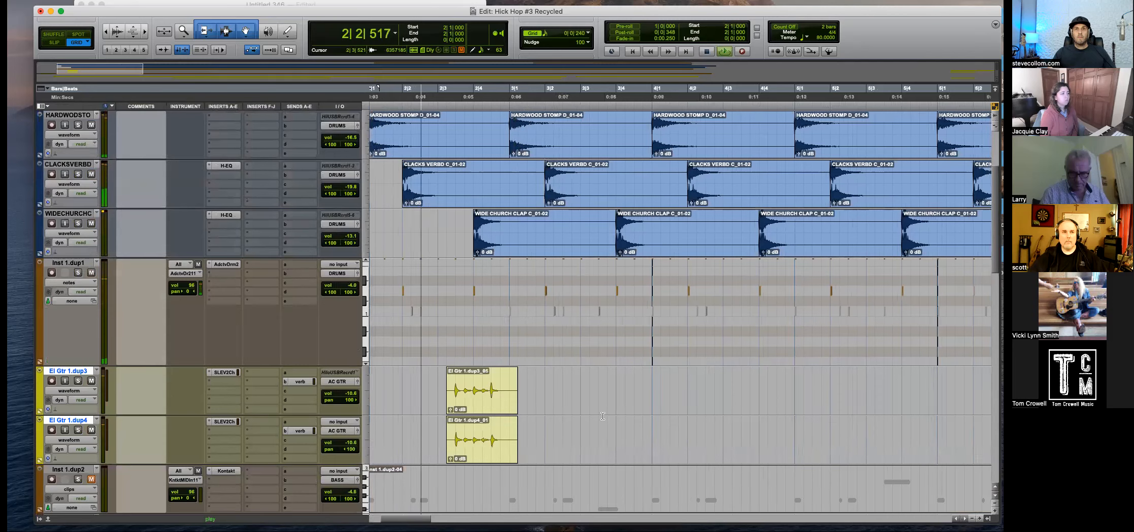
Trim the doubled guitar phrases on El Gtr 1.dup3 and dup4 to end at 3|1|000 and fade out their ends.
{"action": "scroll", "coordinate": [587, 403], "scroll_direction": "left", "scroll_amount": 5}
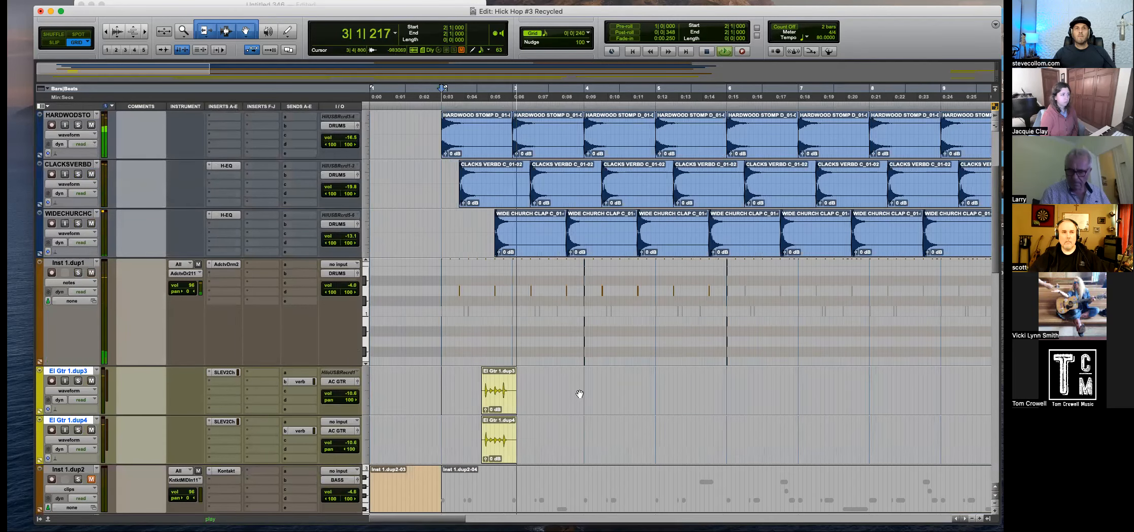
{"action": "left_click_drag", "start_coordinate": [682, 386], "coordinate": [654, 425]}
{"action": "key", "text": "super+minus"}
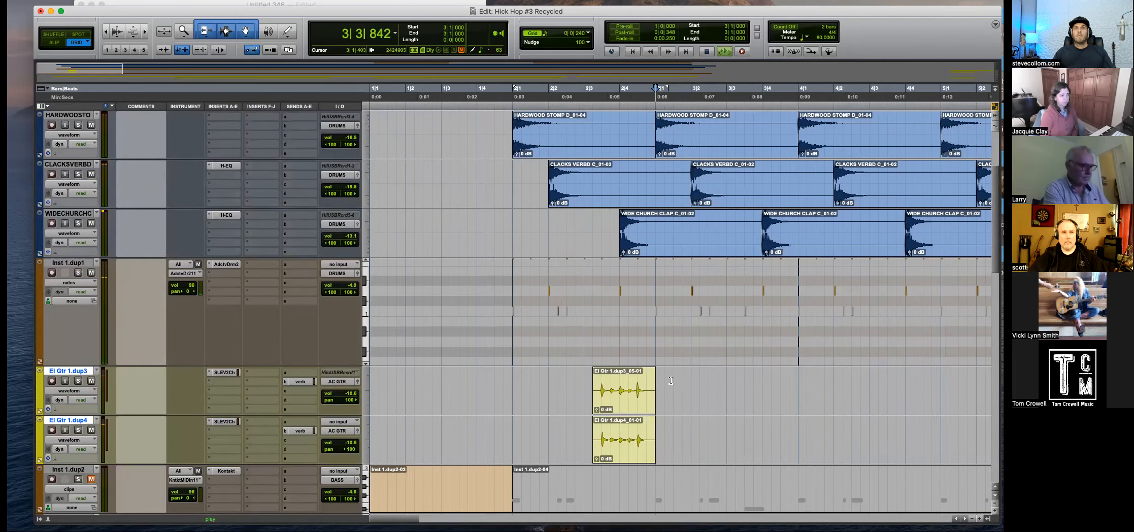
{"action": "left_click", "coordinate": [562, 391]}
Duplicate the two-bar guitar selection from 2|1|000 on both tracks through bar 34, removing the extra repeat past the drums.
{"action": "left_click_drag", "start_coordinate": [513, 391], "coordinate": [801, 443]}
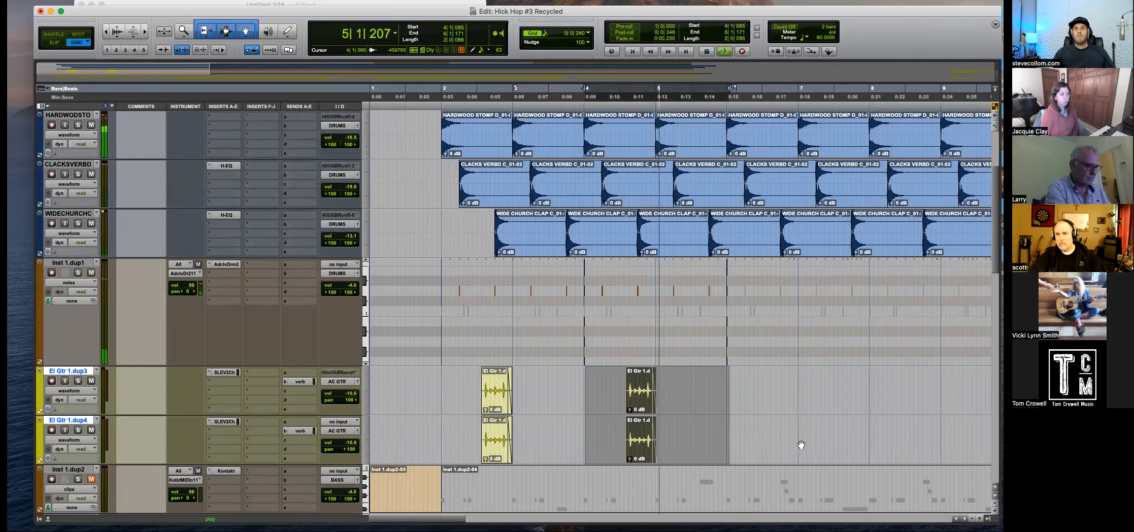
{"action": "scroll", "coordinate": [800, 443], "scroll_direction": "right", "scroll_amount": 5}
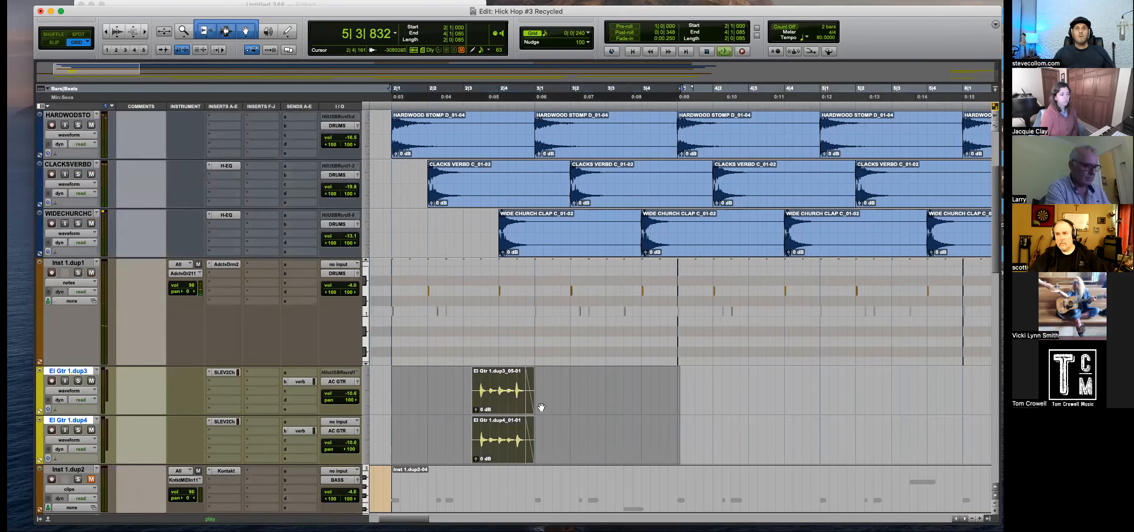
{"action": "key", "text": "super+bracketleft"}
{"action": "key", "text": "super+d"}
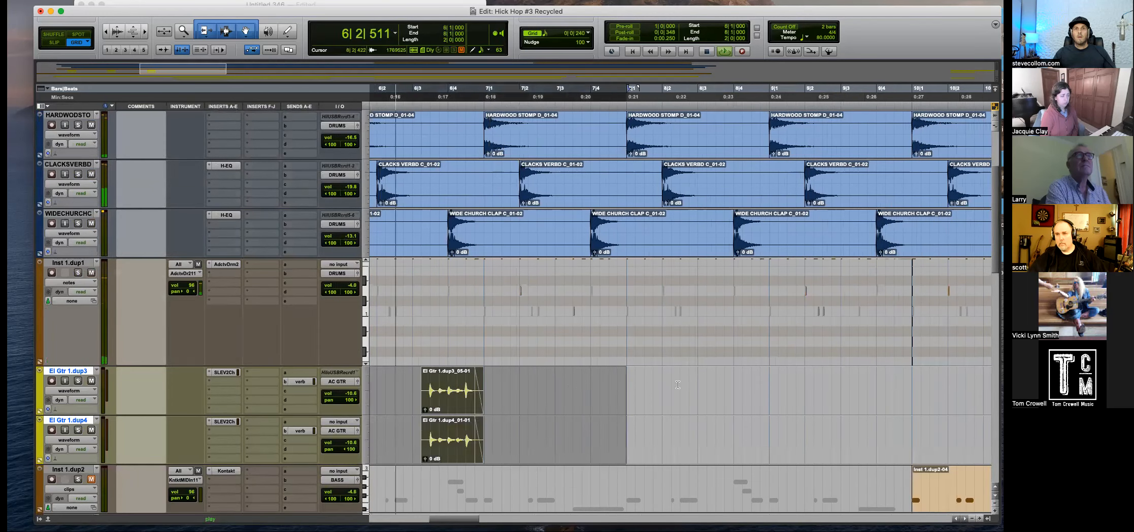
{"action": "key", "text": "super+d"}
{"action": "key", "text": "super+d"}
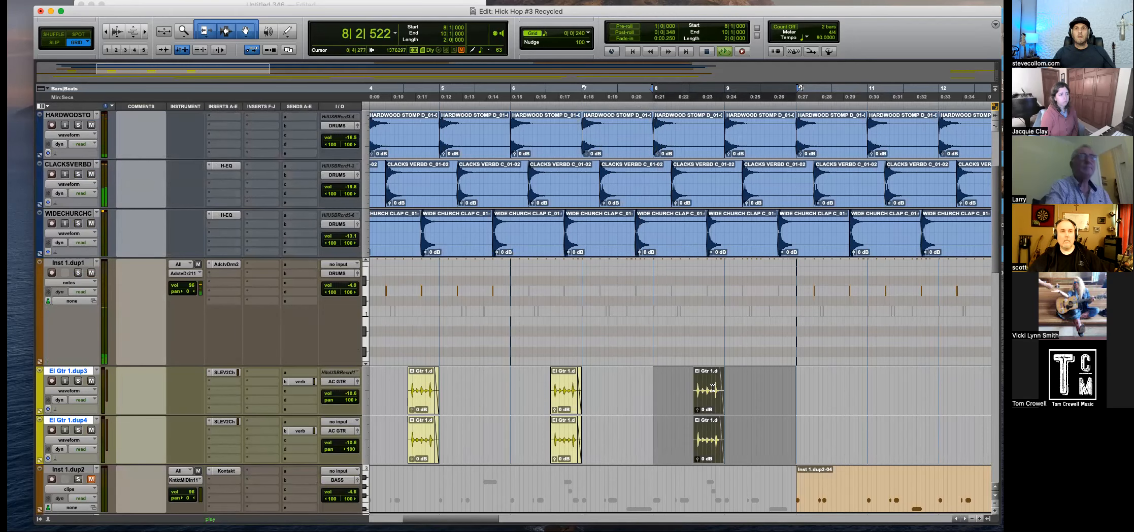
{"action": "key", "text": "super+d"}
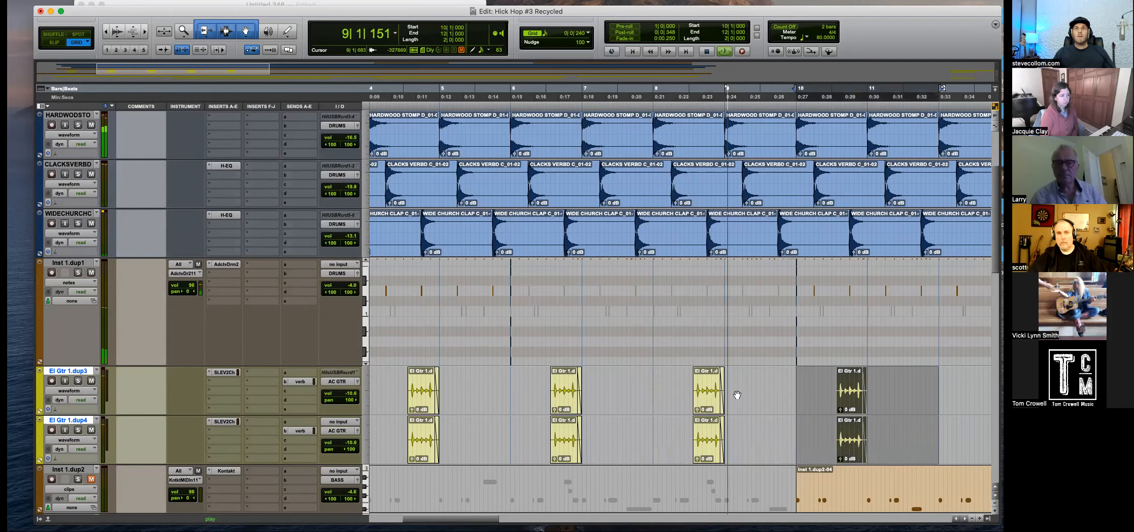
{"action": "key", "text": "super+bracketleft"}
{"action": "key", "text": "super+bracketleft"}
{"action": "key", "text": "super+d"}
{"action": "key", "text": "super+d"}
{"action": "key", "text": "super+d"}
{"action": "key", "text": "super+d"}
{"action": "key", "text": "super+d"}
{"action": "key", "text": "super+d"}
{"action": "key", "text": "super+bracketleft"}
{"action": "key", "text": "super+d"}
{"action": "key", "text": "super+d"}
{"action": "key", "text": "super+d"}
{"action": "key", "text": "super+d"}
{"action": "key", "text": "super+d"}
{"action": "key", "text": "super+d"}
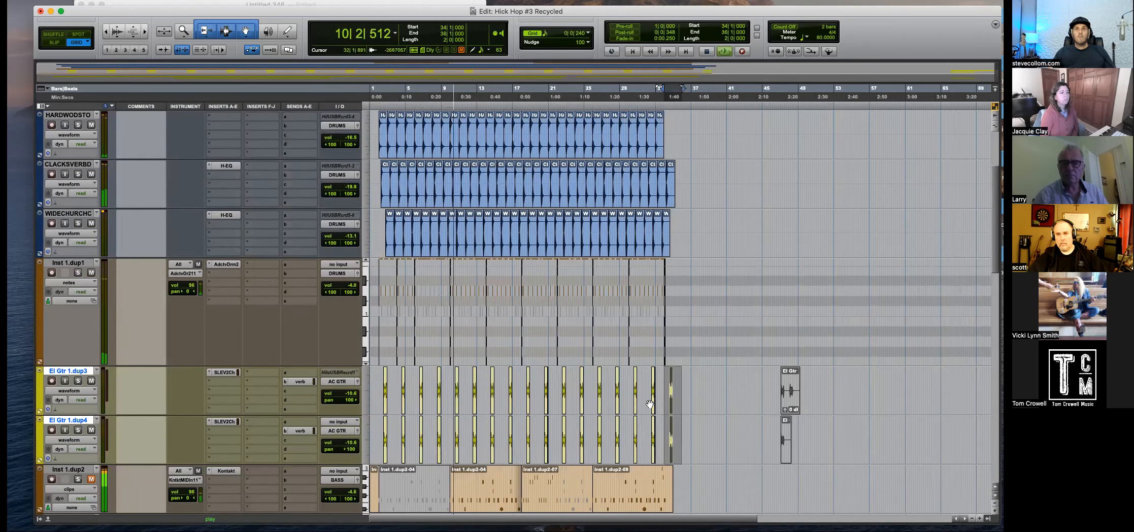
{"action": "key", "text": "super+z"}
Play from 33|3|720 to check the last guitar repeats against the arrangement's ending, and return to the session start.
{"action": "key", "text": "space"}
{"action": "left_click", "coordinate": [662, 390]}
{"action": "key", "text": "super+bracketright"}
{"action": "key", "text": "super+bracketright"}
{"action": "key", "text": "t"}
{"action": "key", "text": "space"}
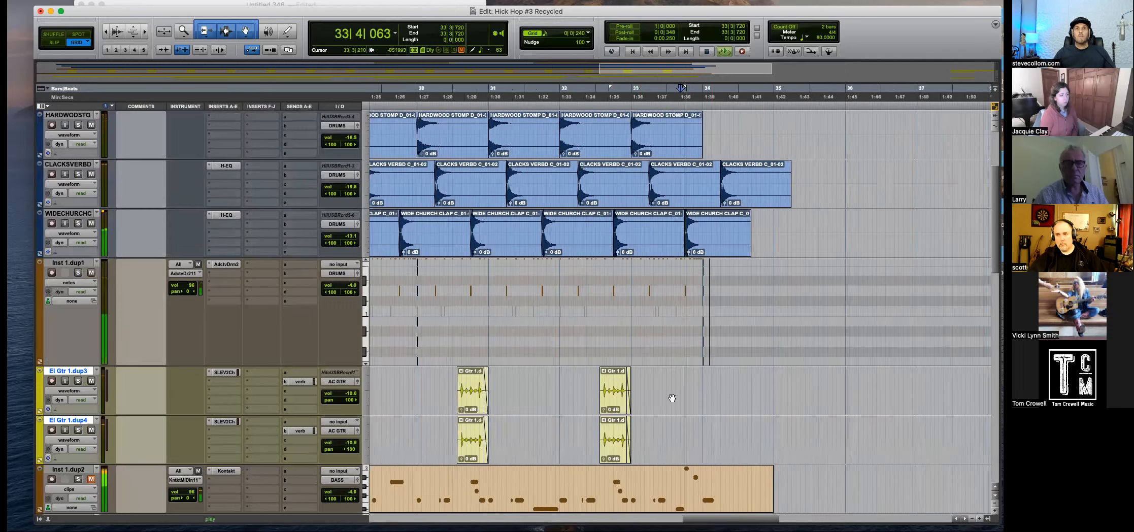
{"action": "key", "text": "r"}
{"action": "key", "text": "r"}
{"action": "key", "text": "r"}
{"action": "key", "text": "Return"}
{"action": "key", "text": "t"}
{"action": "key", "text": "t"}
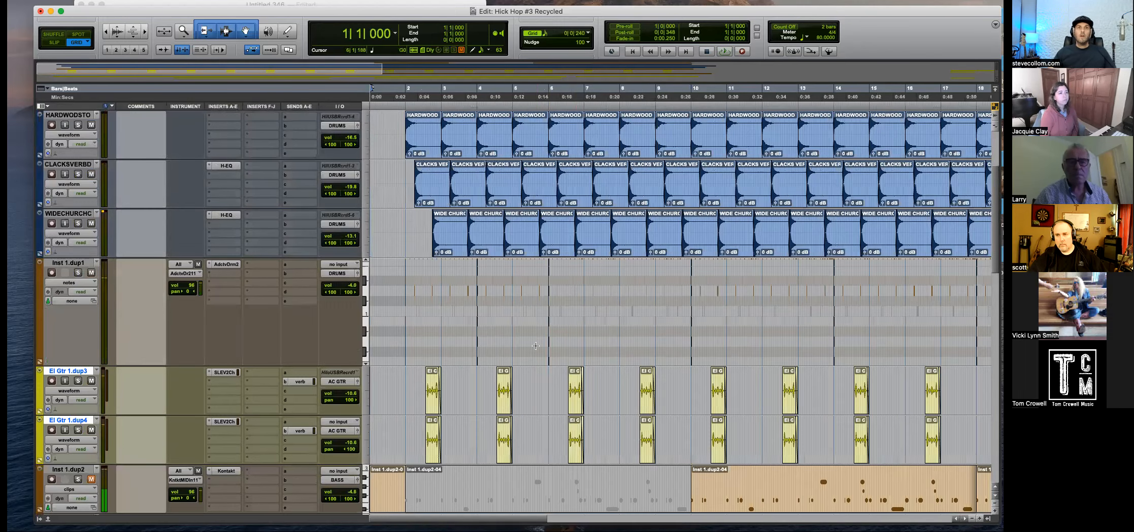
Narrow the panning of El Gtr 1.dup3 to 76 and El Gtr 1.dup4 to 79, and audition the phrase.
{"action": "left_click", "coordinate": [410, 395]}
{"action": "left_click_drag", "start_coordinate": [355, 402], "coordinate": [345, 452]}
{"action": "left_click", "coordinate": [354, 402]}
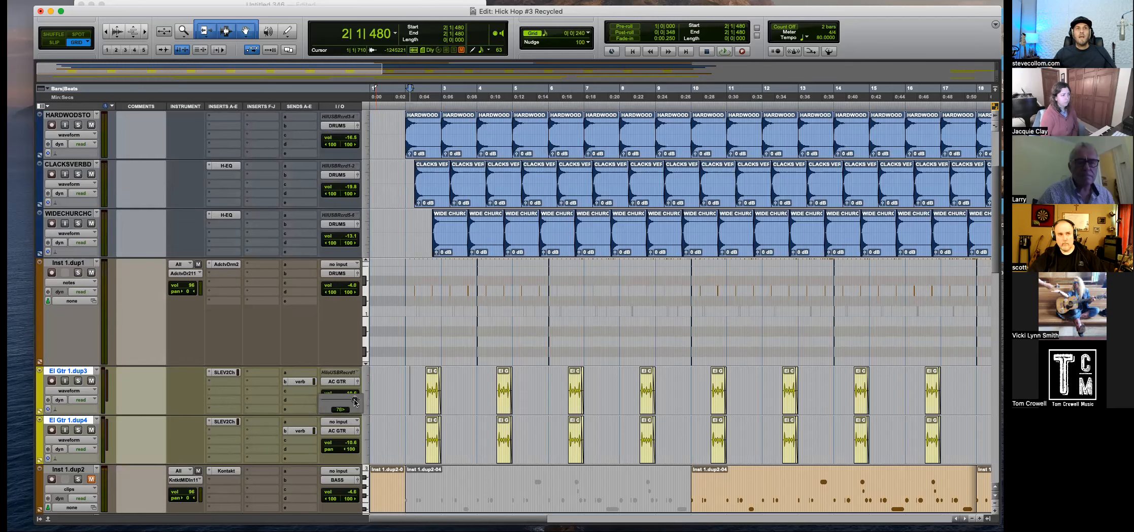
{"action": "left_click_drag", "start_coordinate": [346, 450], "coordinate": [347, 455]}
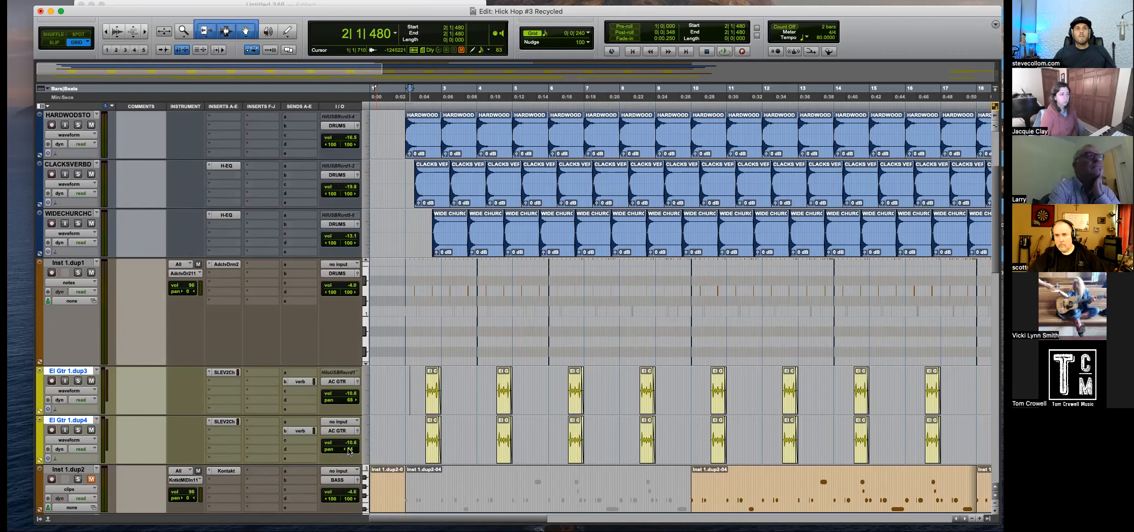
{"action": "left_click", "coordinate": [349, 450]}
{"action": "left_click_drag", "start_coordinate": [349, 453], "coordinate": [349, 453]}
{"action": "left_click", "coordinate": [354, 401]}
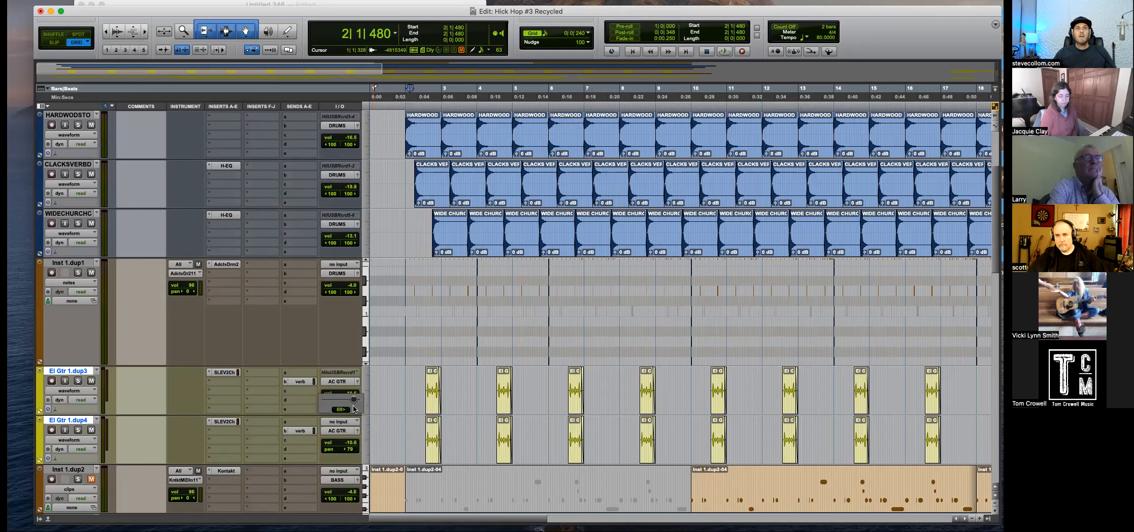
{"action": "left_click_drag", "start_coordinate": [355, 409], "coordinate": [421, 401]}
{"action": "key", "text": "space"}
{"action": "key", "text": "t"}
{"action": "key", "text": "t"}
{"action": "key", "text": "r"}
{"action": "key", "text": "r"}
Try the brown EQ type and more mic gain in the SSL EV2 Channel on El Gtr 1.dup3.
{"action": "left_click", "coordinate": [224, 372]}
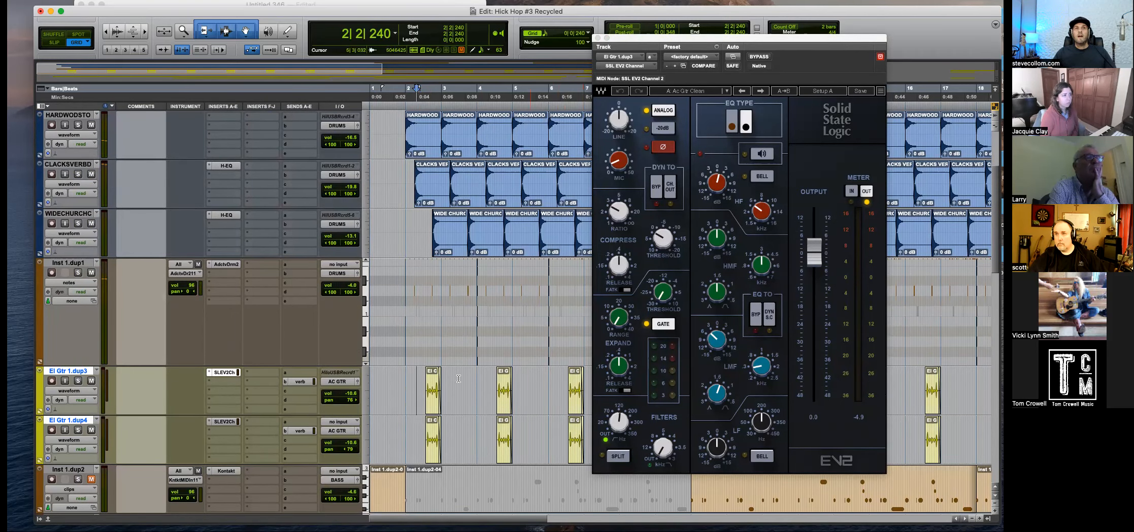
{"action": "left_click_drag", "start_coordinate": [821, 42], "coordinate": [850, 68]}
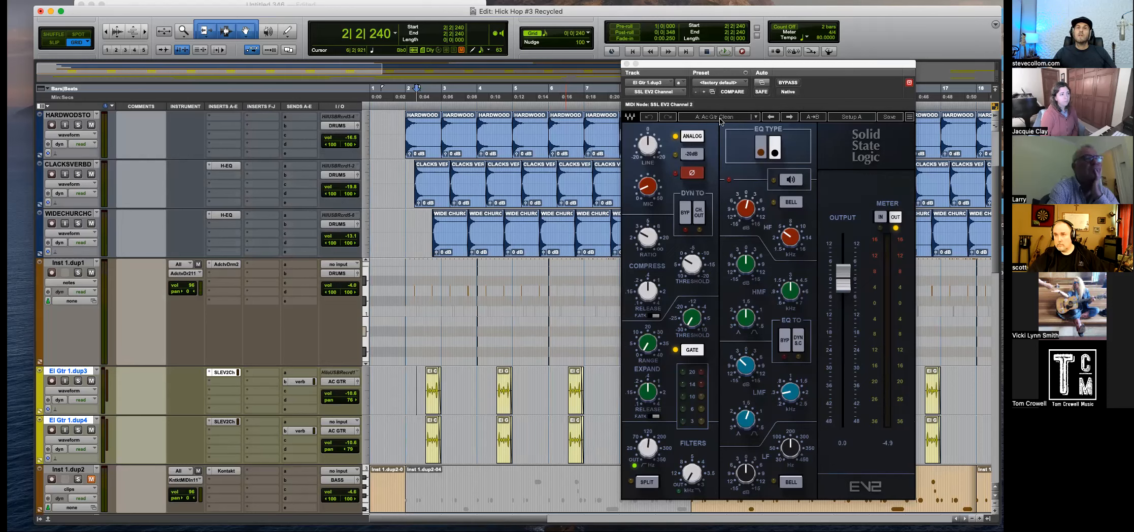
{"action": "left_click", "coordinate": [766, 153]}
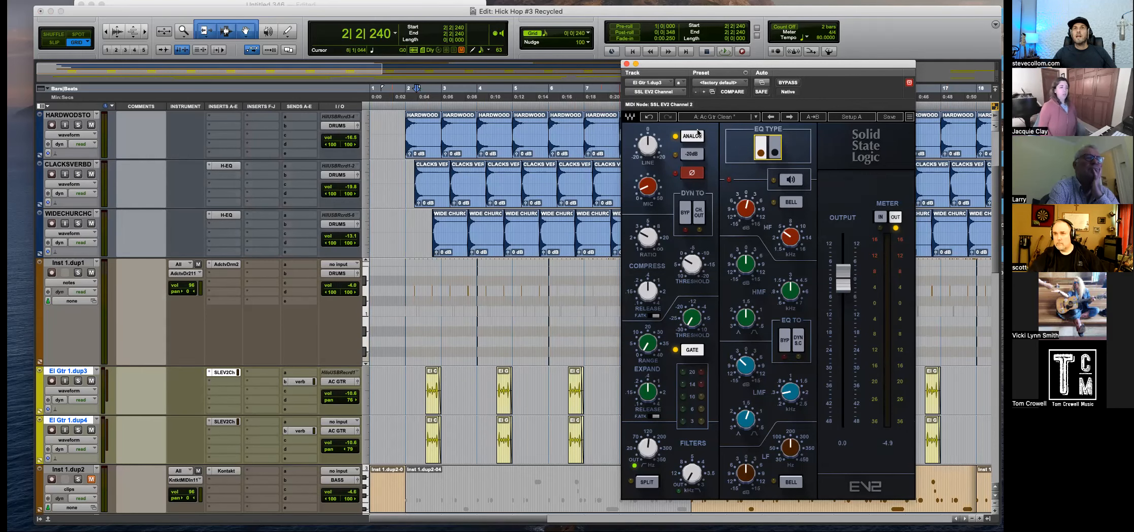
{"action": "left_click", "coordinate": [652, 191]}
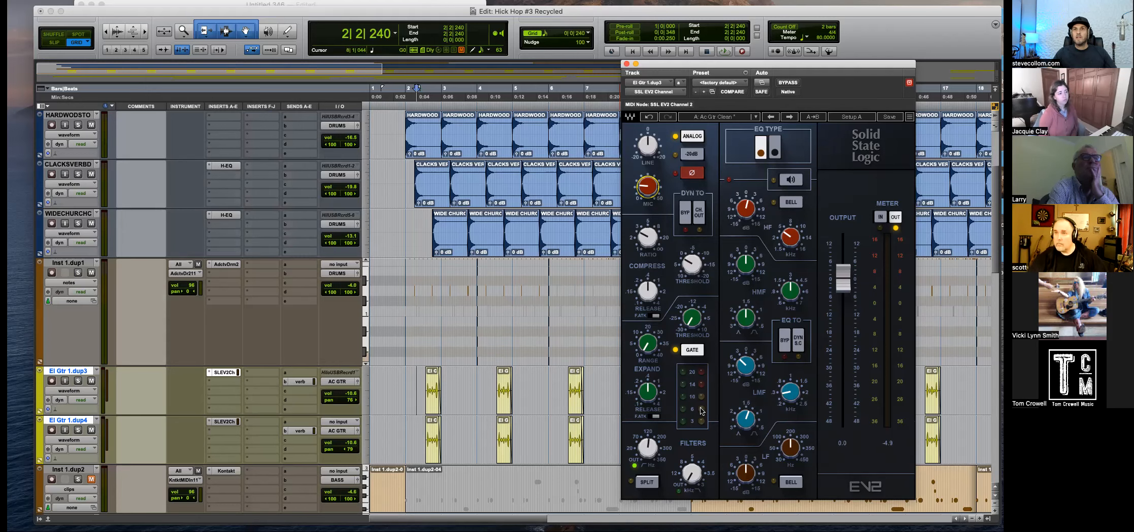
Try a higher high-pass filter frequency in the SSL EV2 Channel and compare the guitar phrase from 2|2|240.
{"action": "key", "text": "space"}
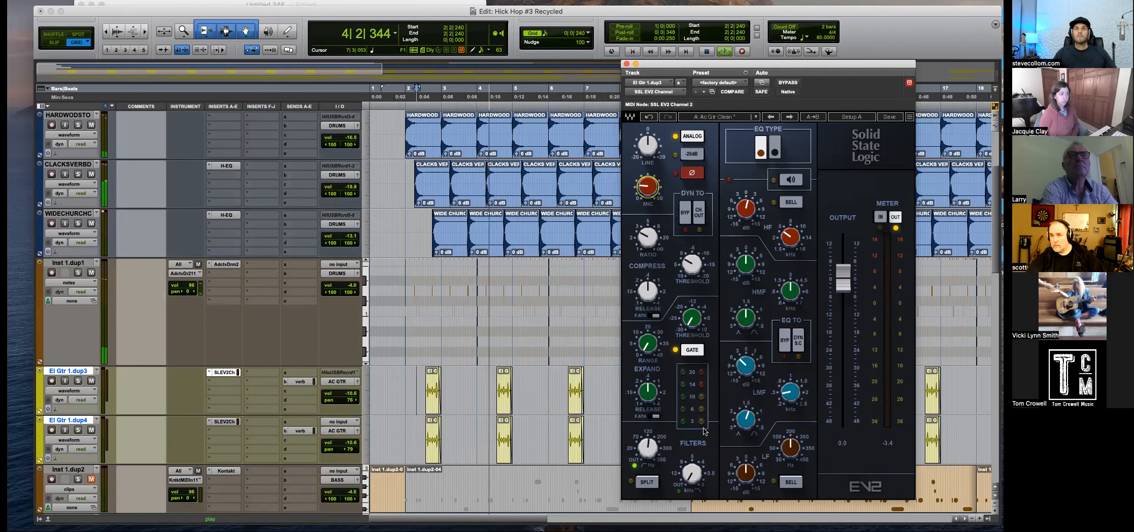
{"action": "key", "text": "space"}
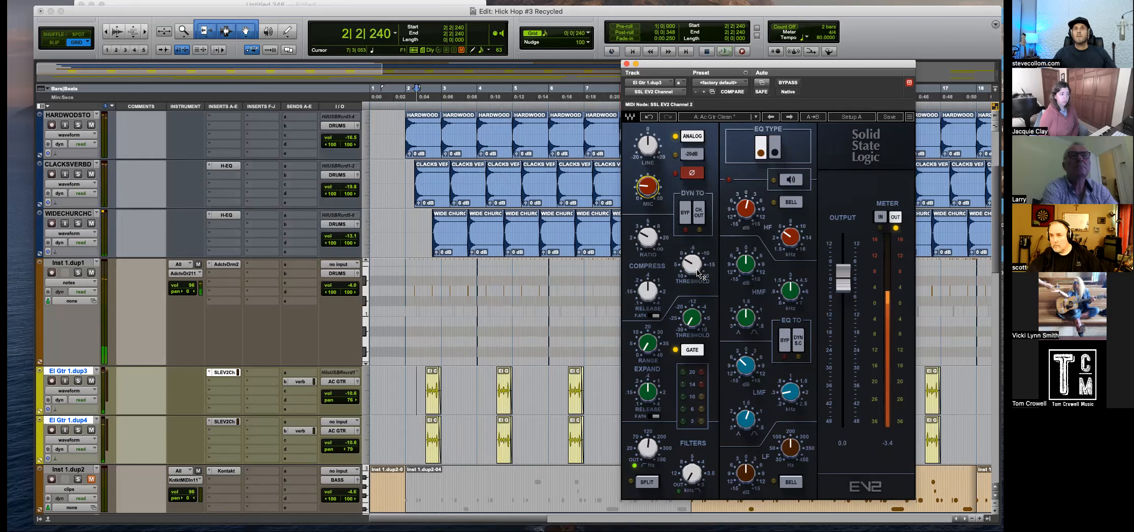
{"action": "left_click", "coordinate": [652, 447]}
{"action": "left_click_drag", "start_coordinate": [650, 447], "coordinate": [650, 437]}
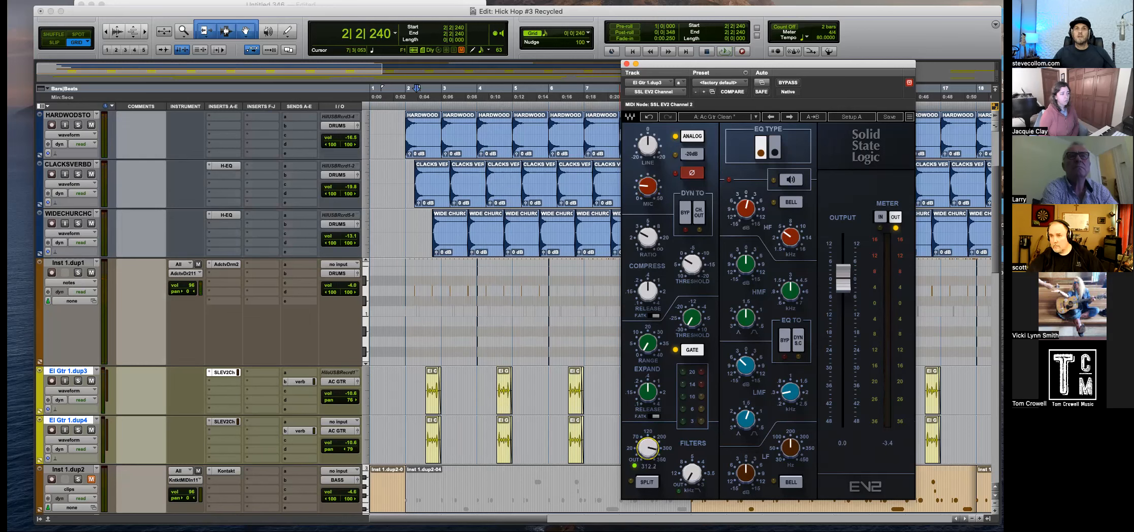
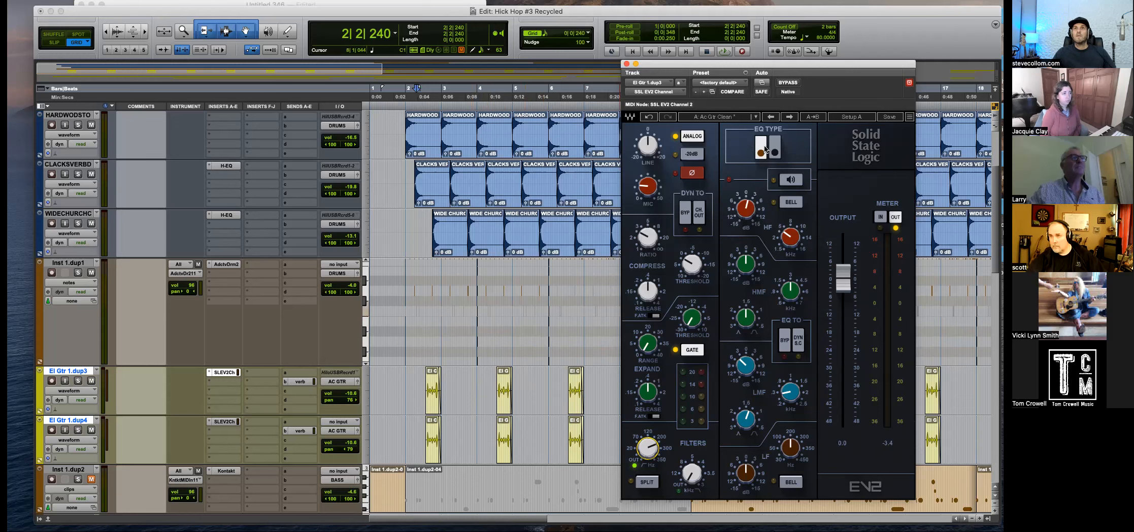
{"action": "left_click", "coordinate": [417, 384]}
{"action": "key", "text": "space"}
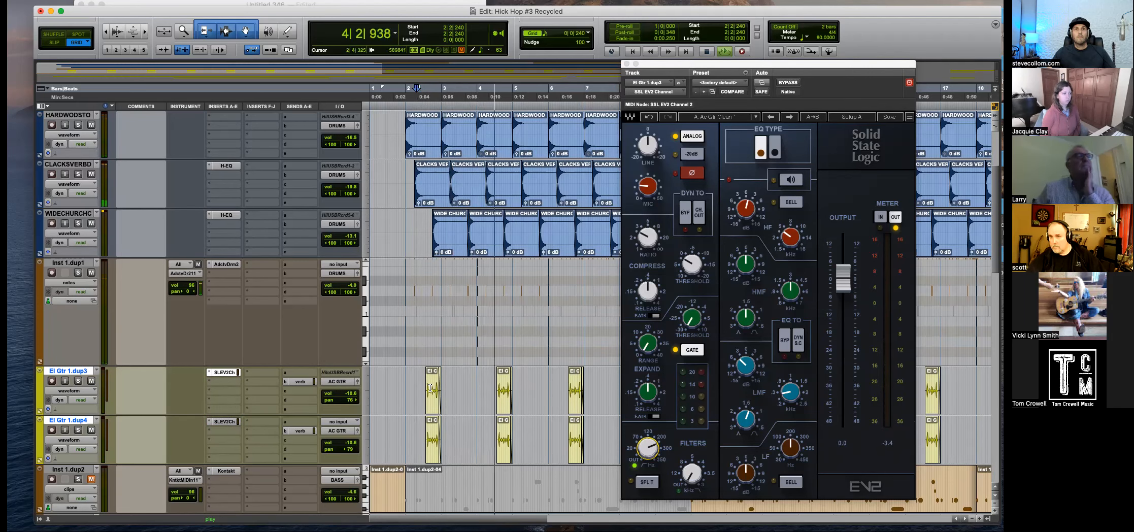
{"action": "key", "text": "space"}
Select the bar 2 guitar phrases on both tracks at close range, with the plug-in window moved off them.
{"action": "left_click_drag", "start_coordinate": [423, 388], "coordinate": [451, 441]}
{"action": "key", "text": "super+bracketright"}
{"action": "key", "text": "super+bracketright"}
{"action": "key", "text": "super+bracketright"}
{"action": "left_click_drag", "start_coordinate": [670, 65], "coordinate": [353, 30]}
{"action": "left_click_drag", "start_coordinate": [690, 374], "coordinate": [843, 454]}
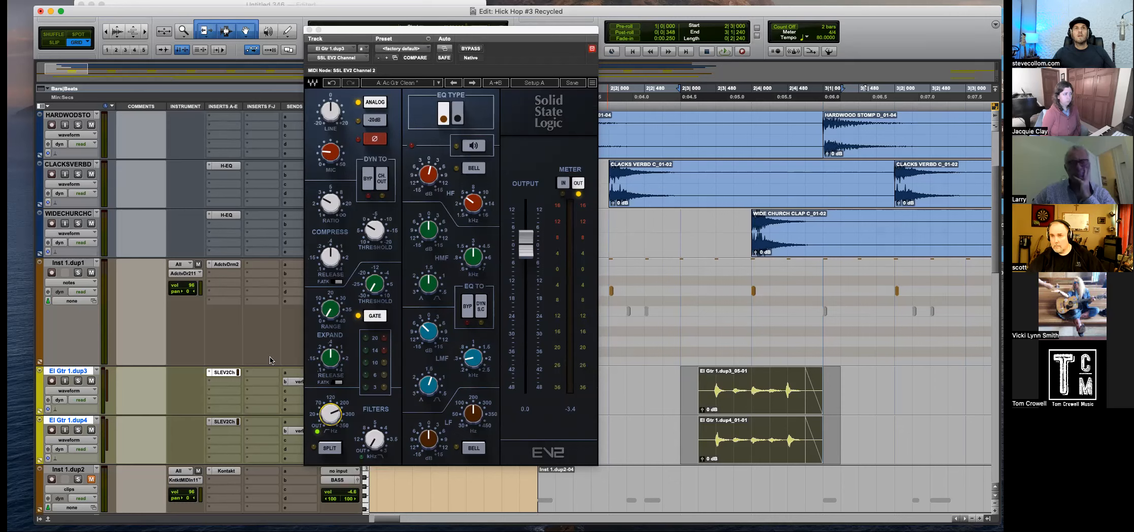
Reload the Ac Gtr Clean user preset in the SSL EV2 Channel on El Gtr 1.dup3.
{"action": "left_click", "coordinate": [401, 83]}
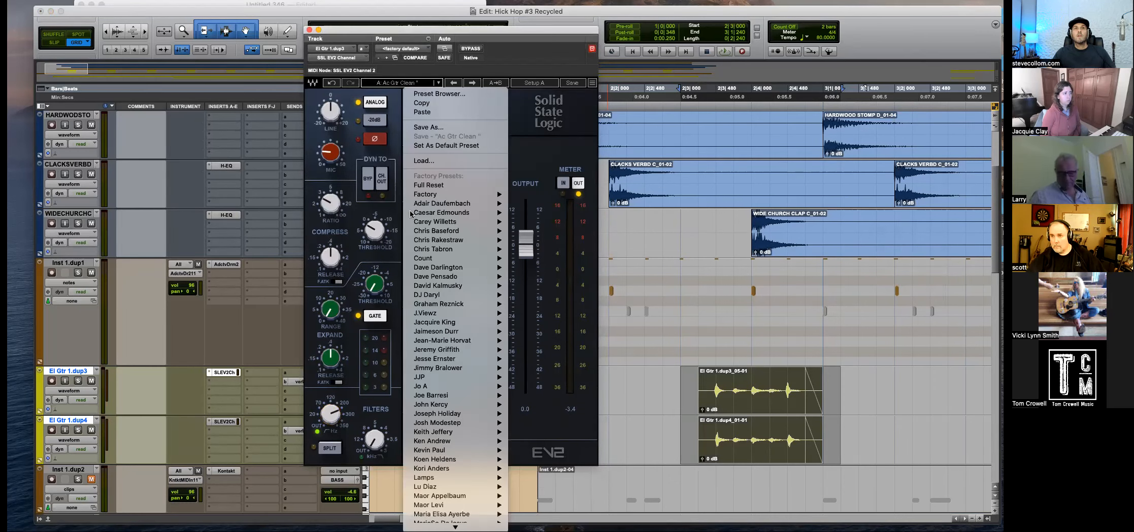
{"action": "left_click", "coordinate": [427, 222]}
{"action": "left_click", "coordinate": [397, 82]}
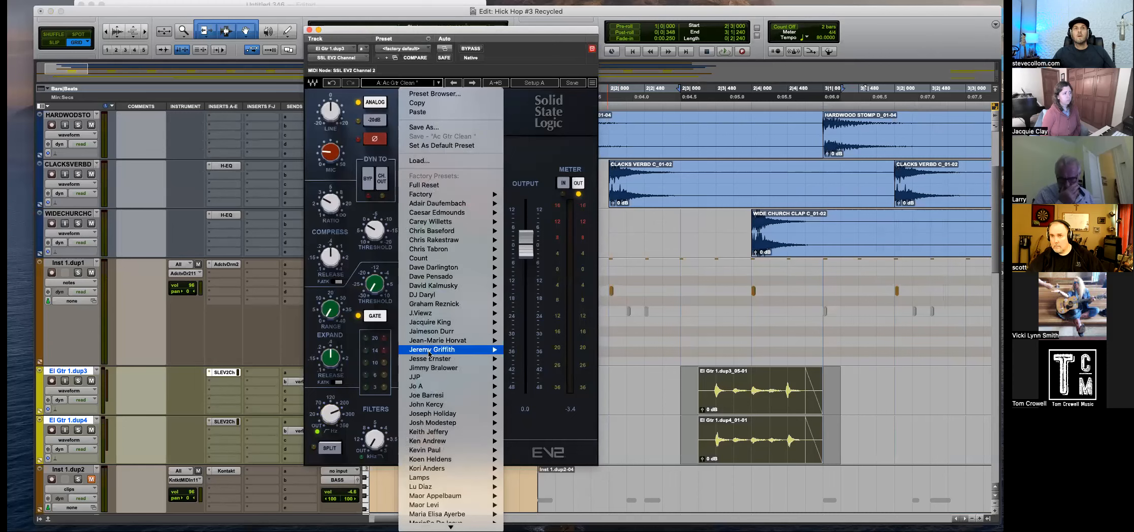
{"action": "scroll", "coordinate": [429, 354], "scroll_direction": "down", "scroll_amount": 5}
{"action": "mouse_move", "coordinate": [428, 510]}
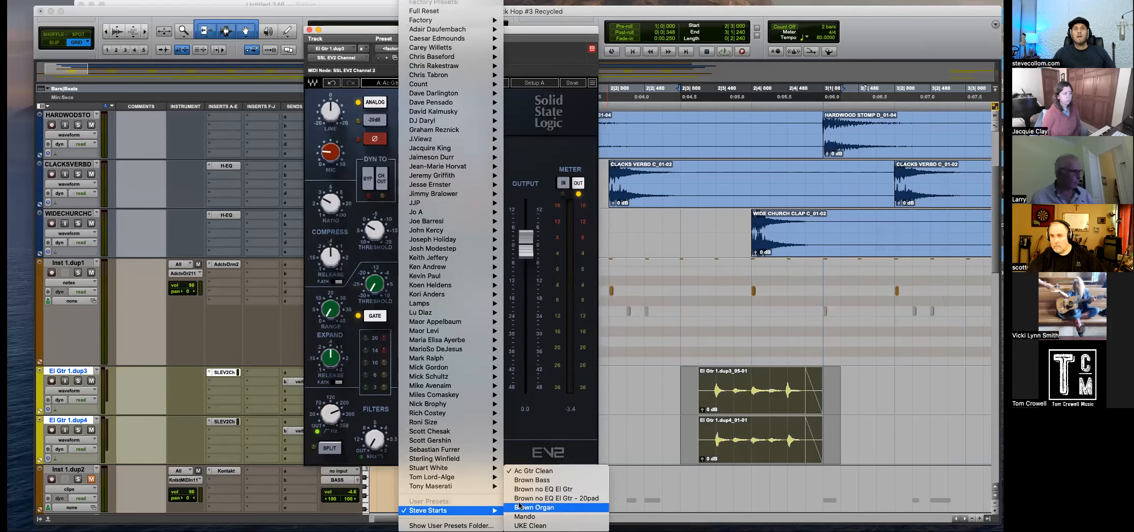
{"action": "left_click", "coordinate": [541, 472]}
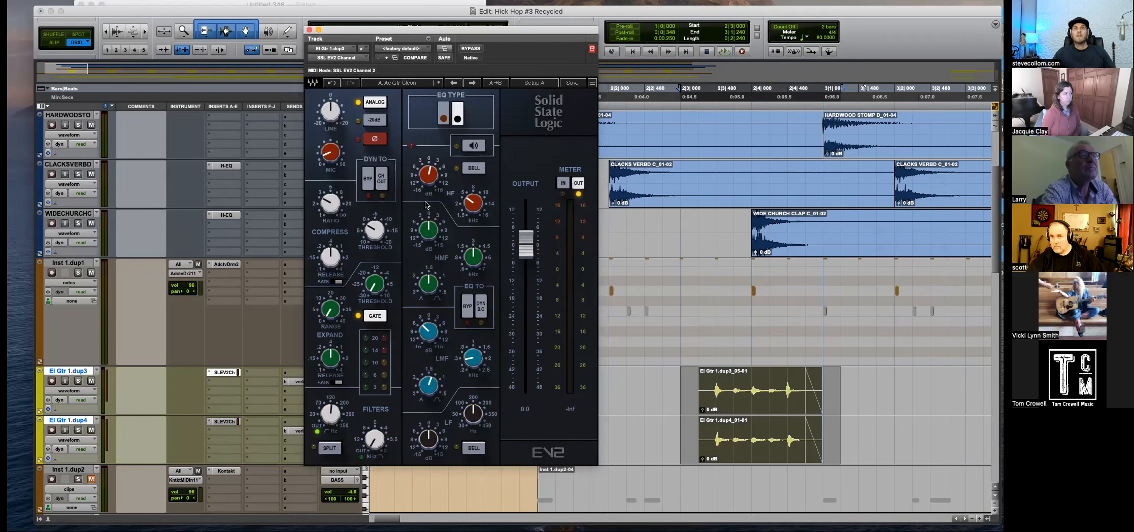
Close the SSL EV2 Channel and play the guitar phrases from 2|3|000.
{"action": "left_click", "coordinate": [684, 384]}
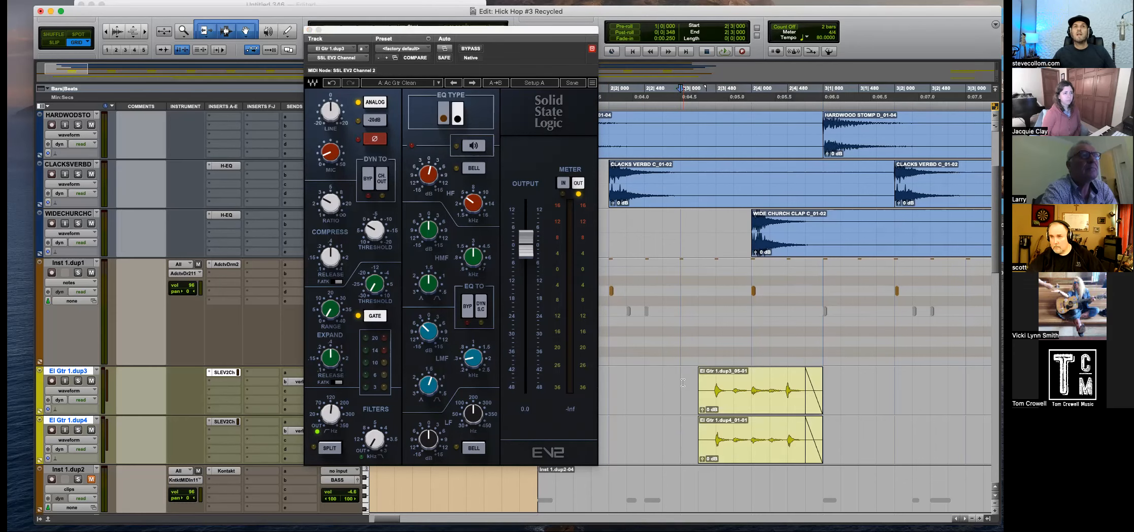
{"action": "left_click", "coordinate": [309, 30]}
{"action": "key", "text": "space"}
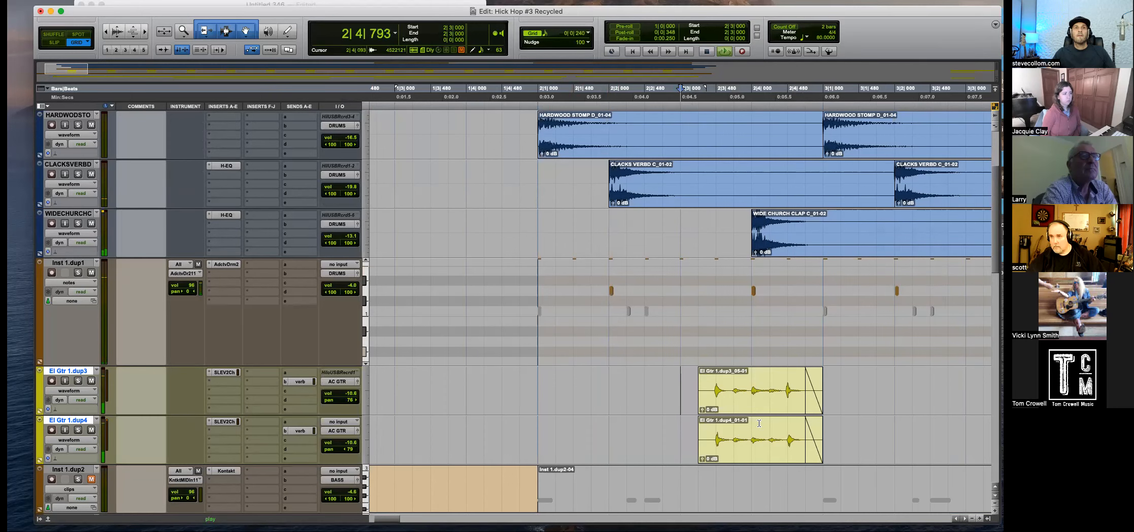
{"action": "key", "text": "r"}
{"action": "key", "text": "r"}
{"action": "key", "text": "space"}
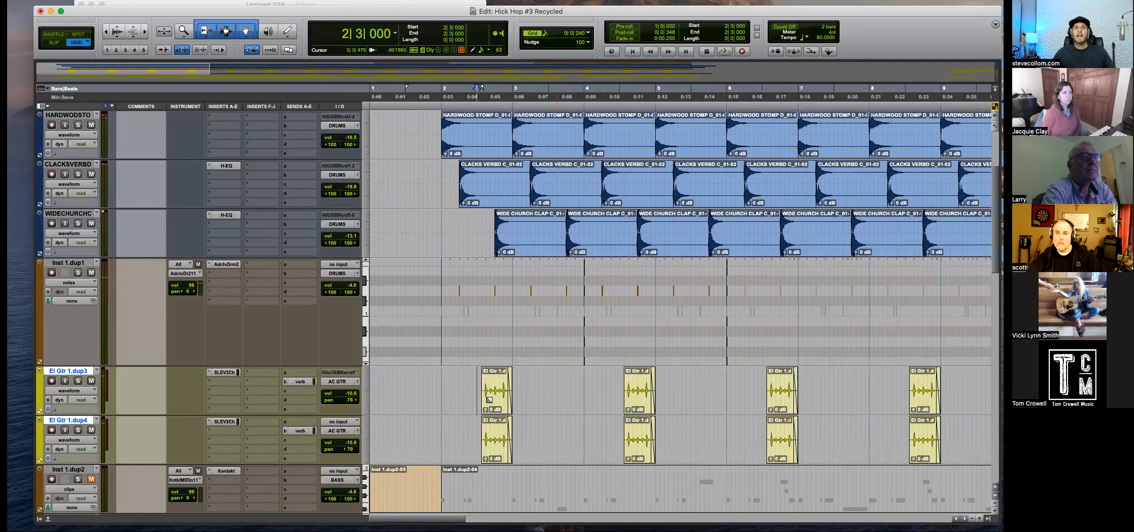
Examine the long clips on El Gtr 1.dup2 and El Gtr 1.dup5 with enlarged waveforms, placing the cursor at 3|3|000.
{"action": "scroll", "coordinate": [452, 342], "scroll_direction": "down", "scroll_amount": 2}
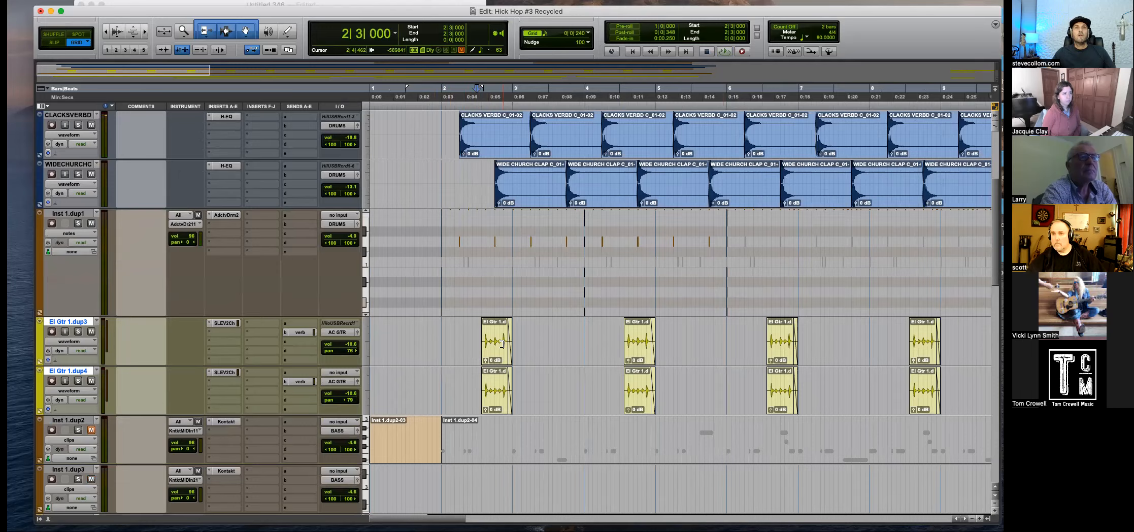
{"action": "scroll", "coordinate": [503, 344], "scroll_direction": "down", "scroll_amount": 2}
{"action": "key", "text": "r"}
{"action": "key", "text": "r"}
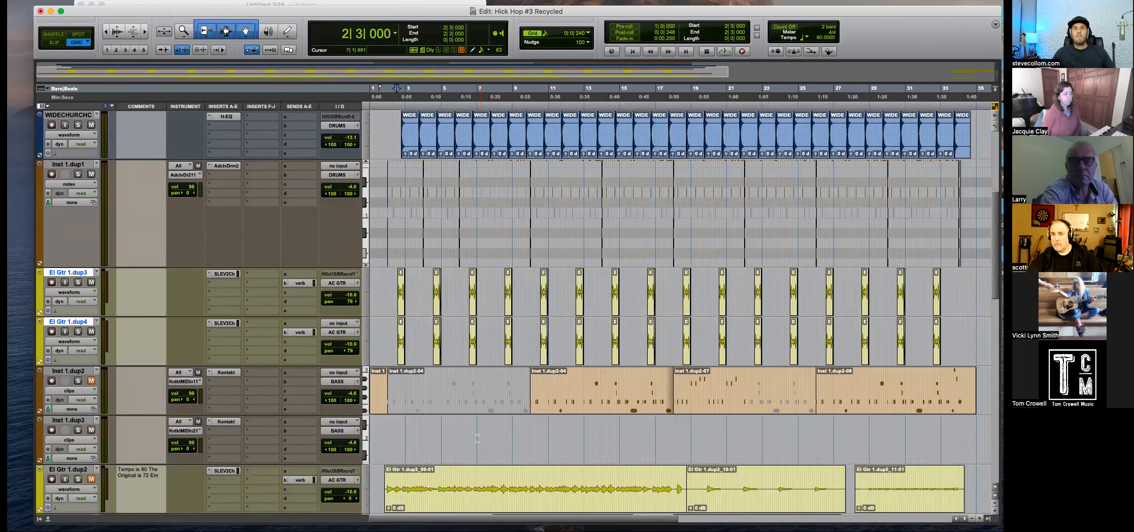
{"action": "scroll", "coordinate": [482, 406], "scroll_direction": "down", "scroll_amount": 4}
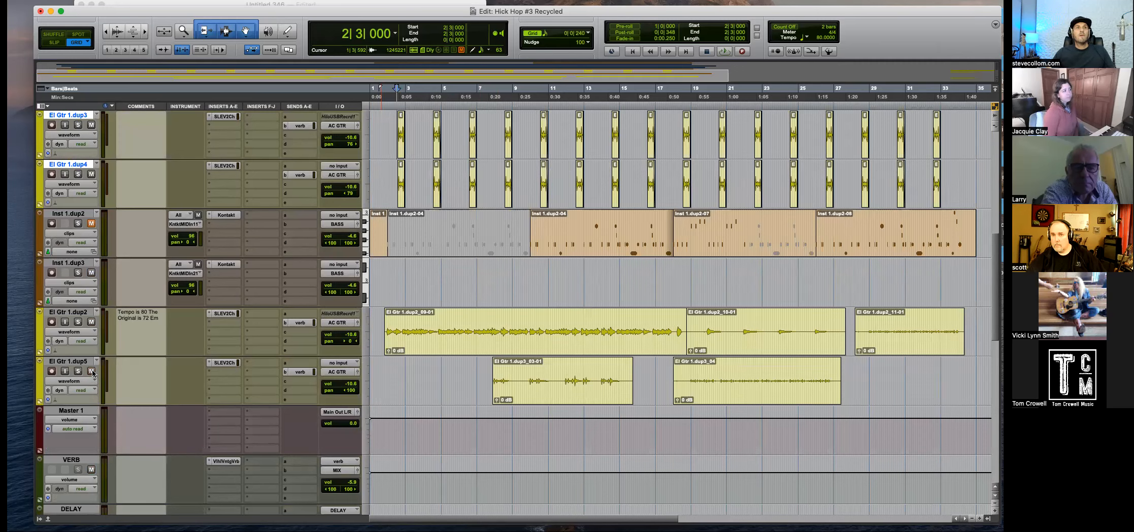
{"action": "left_click", "coordinate": [416, 320]}
{"action": "key", "text": "t"}
{"action": "key", "text": "t"}
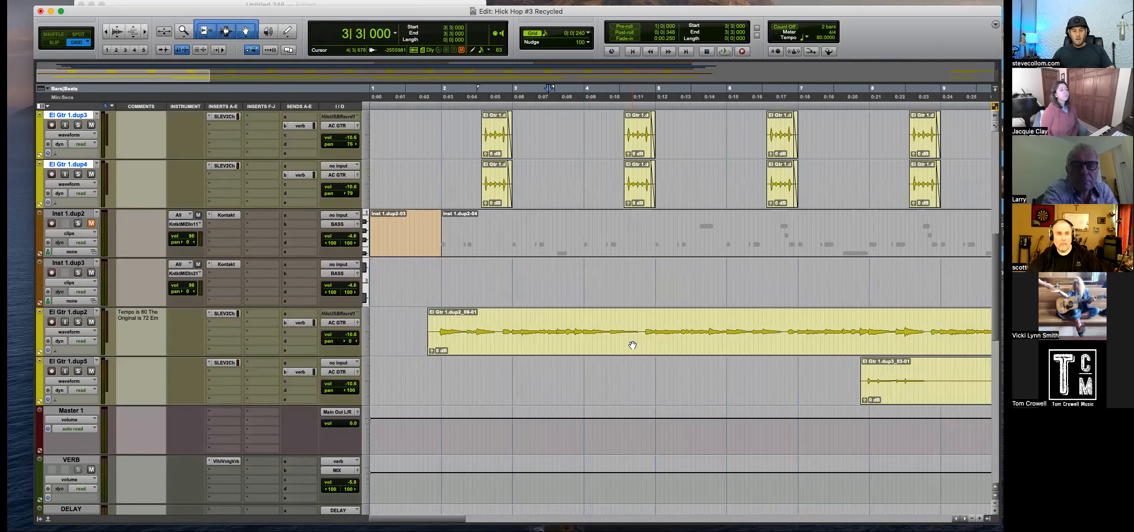
{"action": "key", "text": "r"}
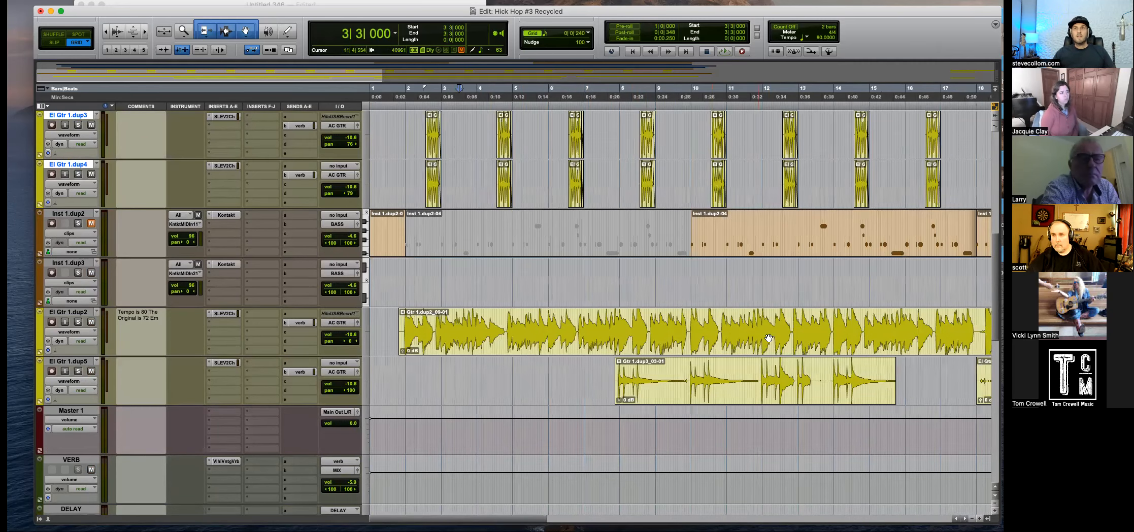
Mute El Gtr 1.dup5 and create one duplicate of El Gtr 1.dup2 with all its playlists, inserts and sends.
{"action": "key", "text": "r"}
{"action": "left_click", "coordinate": [91, 371]}
{"action": "key", "text": "t"}
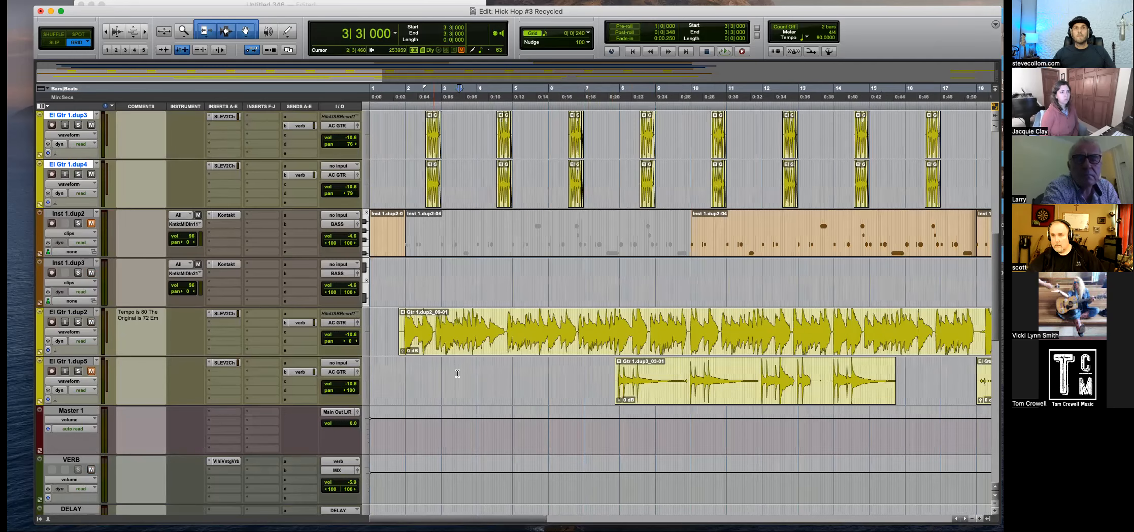
{"action": "key", "text": "r"}
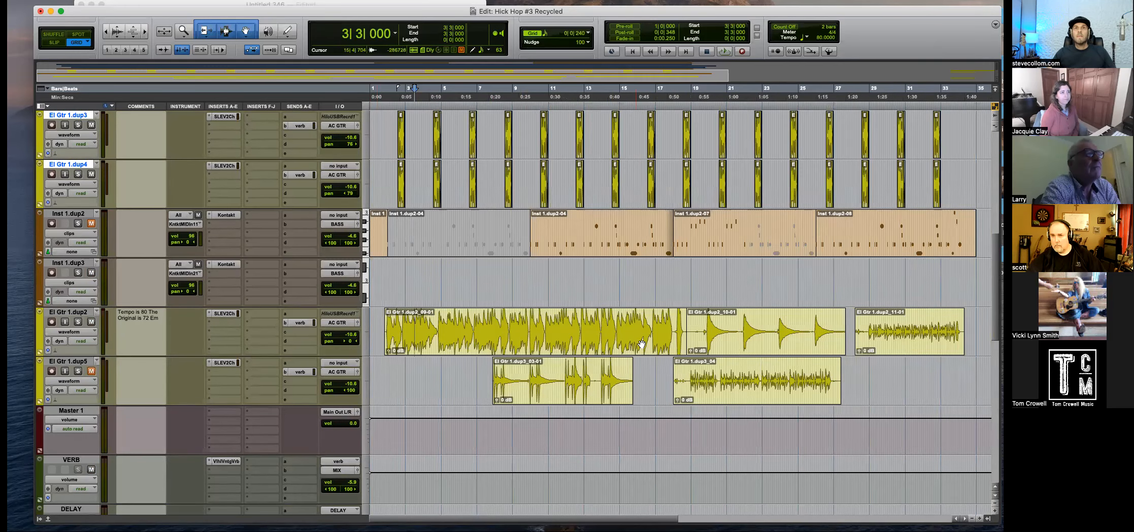
{"action": "left_click", "coordinate": [84, 313]}
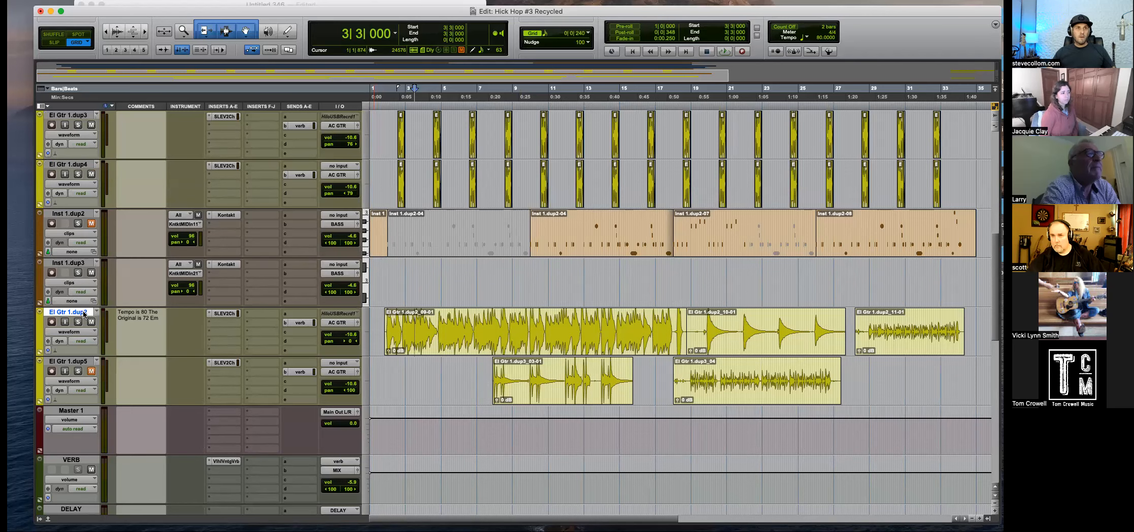
{"action": "key", "text": "alt+shift+d"}
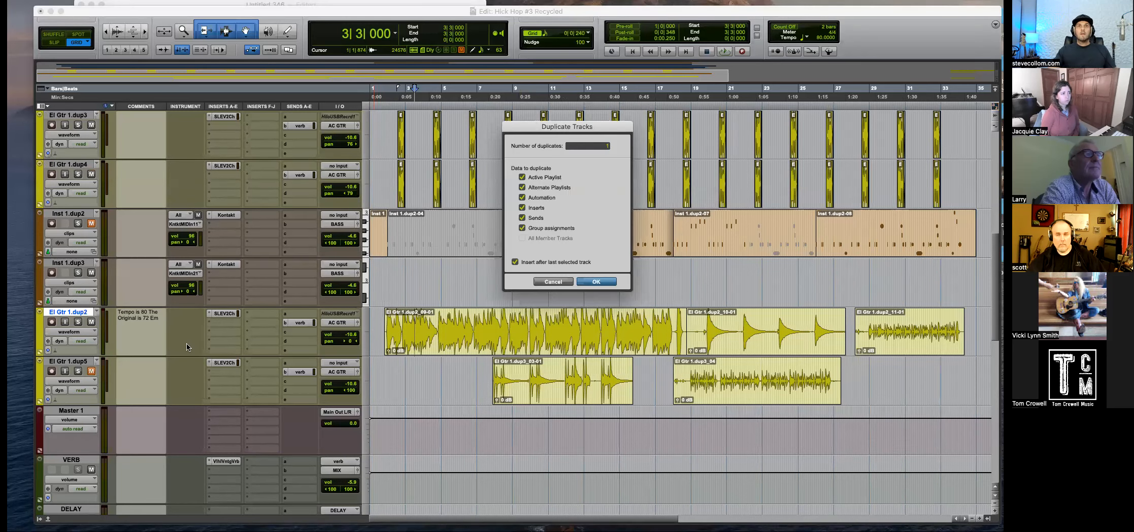
{"action": "key", "text": "Return"}
Delete all the clips from the duplicated guitar track El Gtr 1.dup6.
{"action": "key", "text": "r"}
{"action": "left_click_drag", "start_coordinate": [690, 369], "coordinate": [372, 376]}
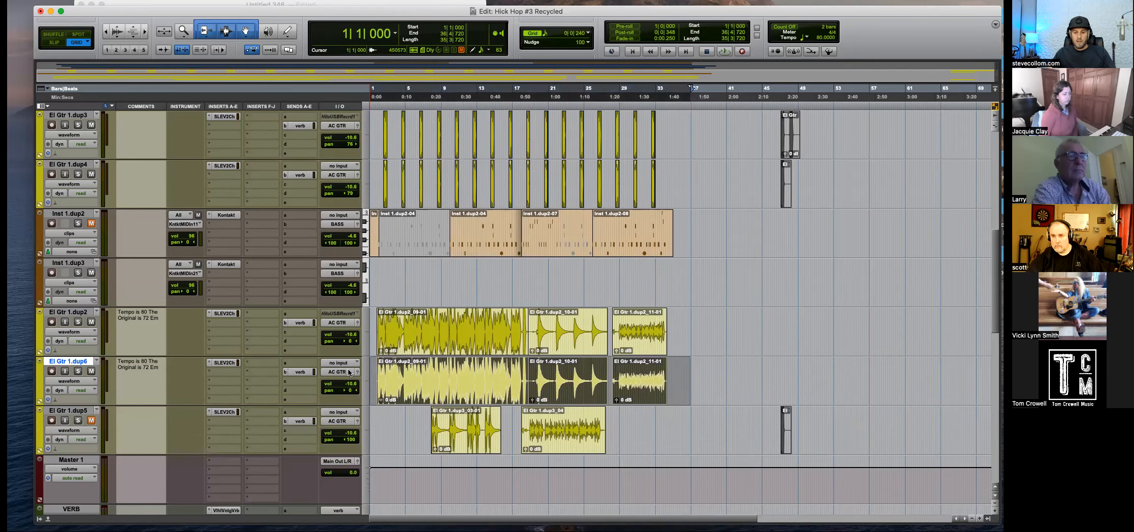
{"action": "key", "text": "BackSpace"}
Play from 1|4|720 while resetting El Gtr 1.dup2 to 0.0 dB volume and soloing it.
{"action": "left_click", "coordinate": [380, 366]}
{"action": "key", "text": "t"}
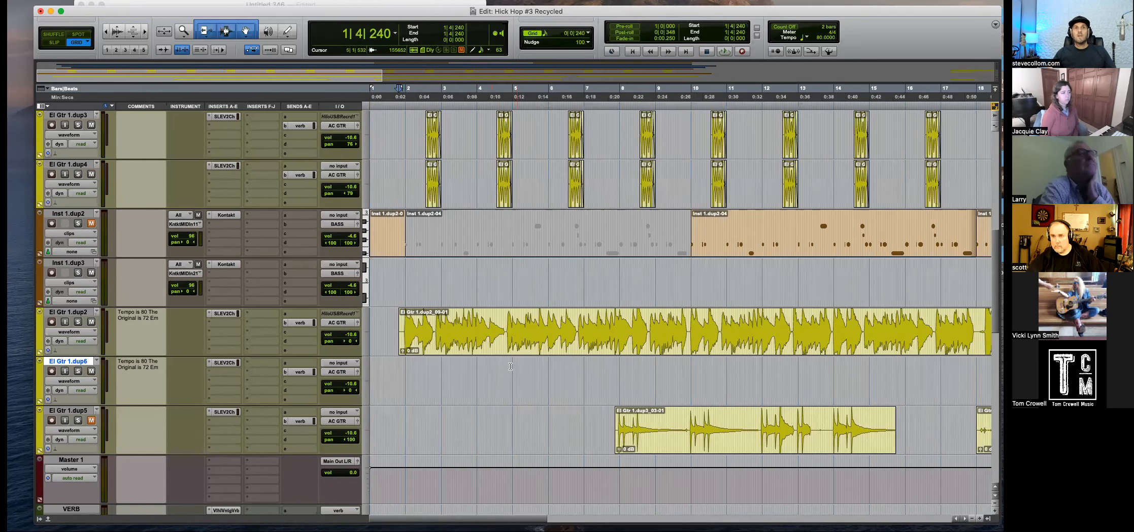
{"action": "key", "text": "t"}
{"action": "key", "text": "t"}
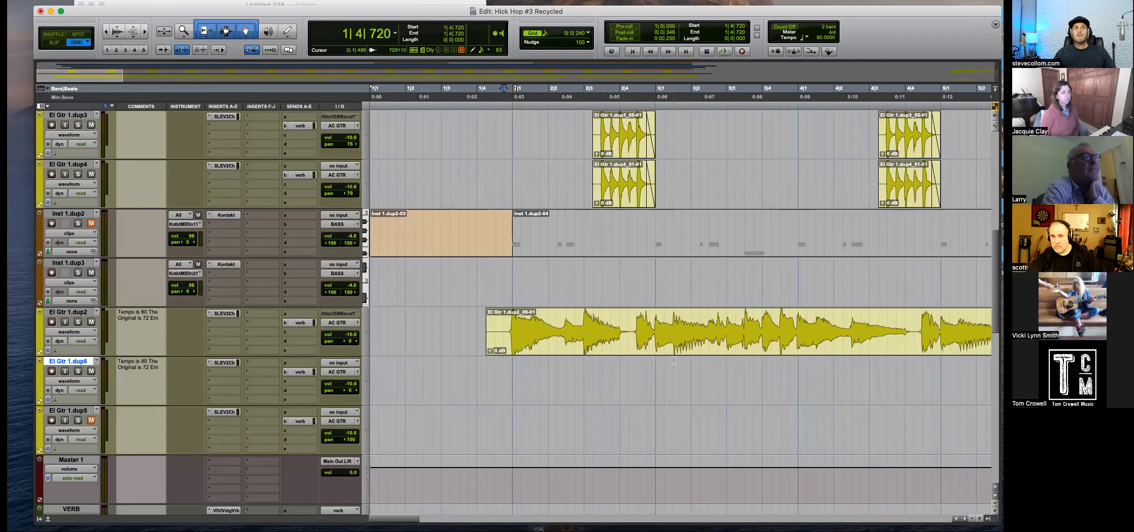
{"action": "key", "text": "space"}
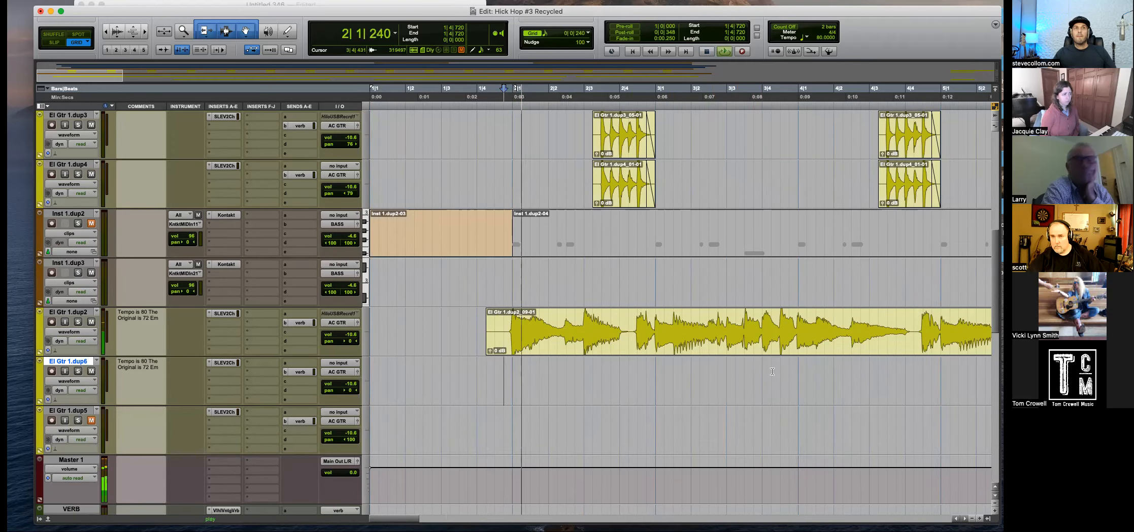
{"action": "left_click", "coordinate": [357, 336], "text": "alt"}
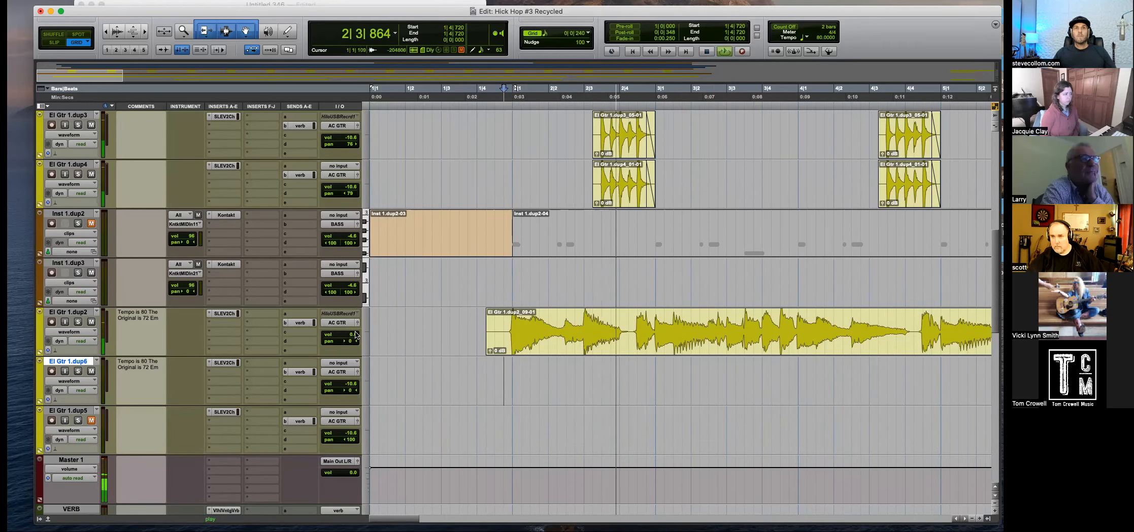
{"action": "key", "text": "super+bracketleft"}
{"action": "left_click", "coordinate": [78, 322]}
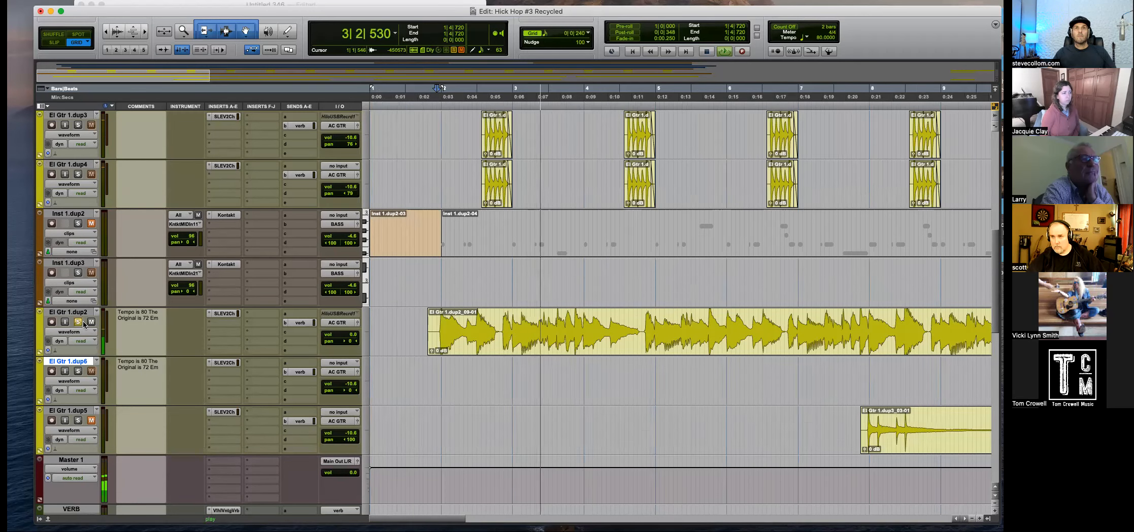
{"action": "key", "text": "super+bracketright"}
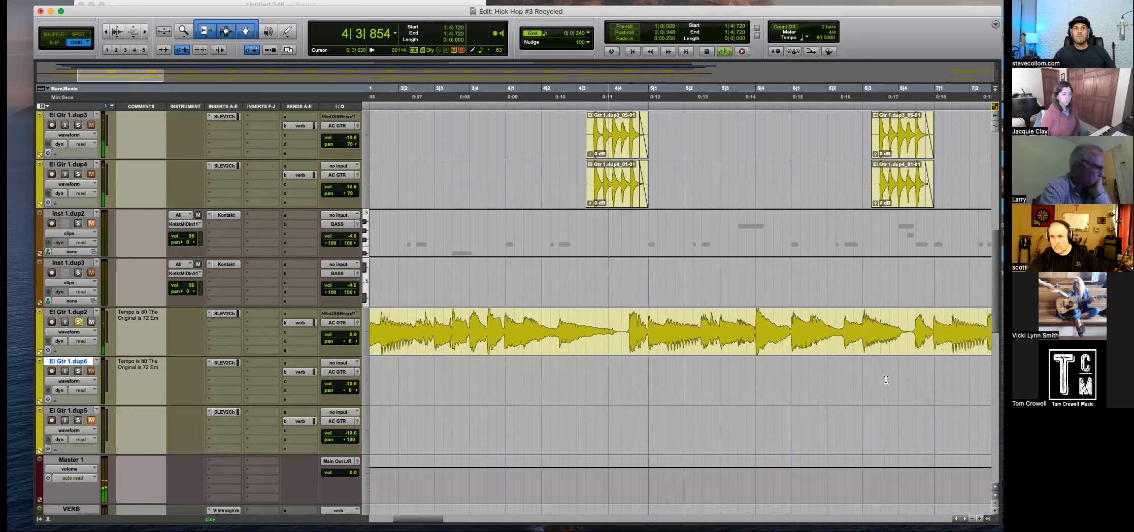
Delete the short stretch of El Gtr 1.dup2 starting at 4|3|000 and split its remaining clip at 6|1|000.
{"action": "left_click", "coordinate": [628, 323]}
{"action": "key", "text": "Delete"}
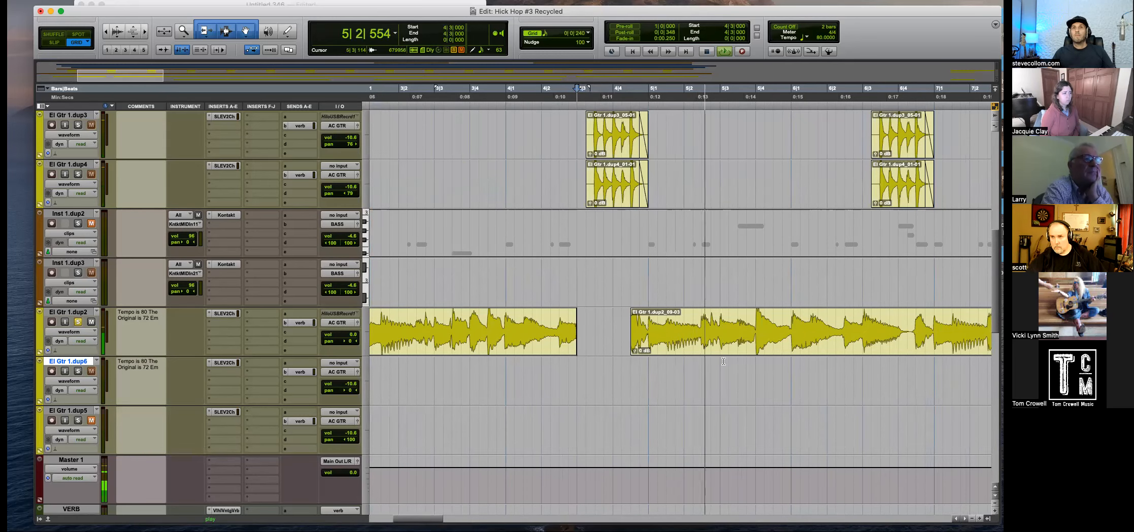
{"action": "scroll", "coordinate": [670, 330], "scroll_direction": "right", "scroll_amount": 3}
{"action": "left_click", "coordinate": [649, 330]}
{"action": "key", "text": "super+e"}
{"action": "scroll", "coordinate": [791, 363], "scroll_direction": "right", "scroll_amount": 3}
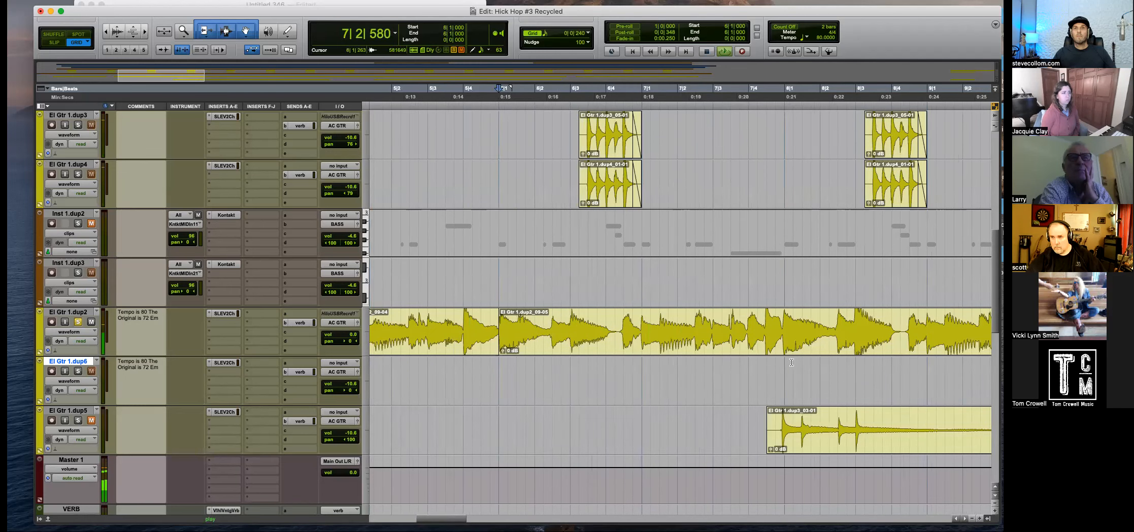
{"action": "scroll", "coordinate": [791, 363], "scroll_direction": "right", "scroll_amount": 3}
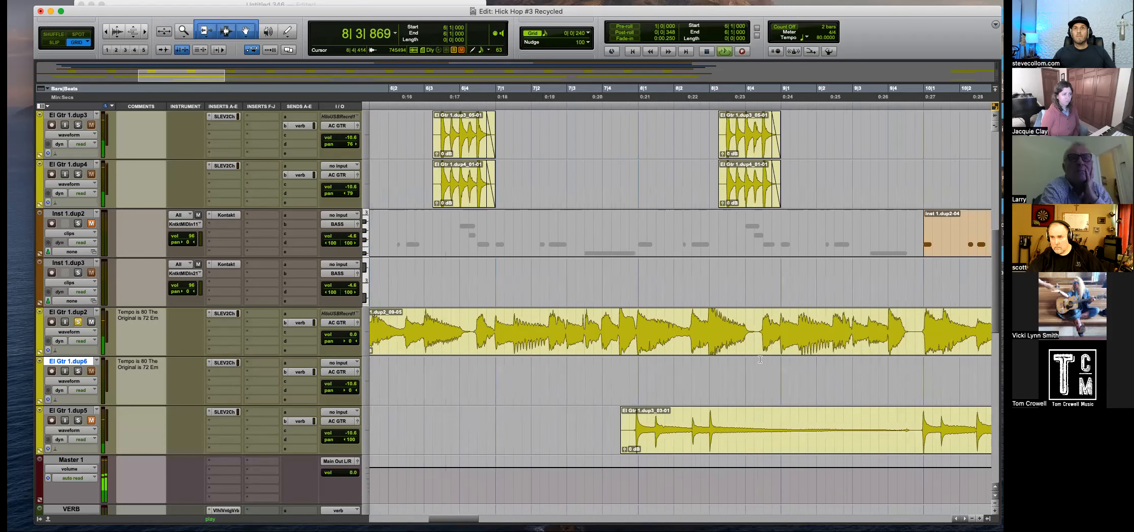
Split the El Gtr 1.dup2 clip at 10|1|000 and move its bars 6 to 9 section to El Gtr 1.dup6 at bar 2.
{"action": "key", "text": "r"}
{"action": "left_click", "coordinate": [799, 325]}
{"action": "left_click", "coordinate": [802, 325]}
{"action": "key", "text": "b"}
{"action": "key", "text": "r"}
{"action": "key", "text": "space"}
{"action": "left_click_drag", "start_coordinate": [610, 348], "coordinate": [466, 378]}
Mute the two trimmed clips in bars 1 to 5 of El Gtr 1.dup2 and move them down to El Gtr 1.dup5.
{"action": "left_click", "coordinate": [440, 323]}
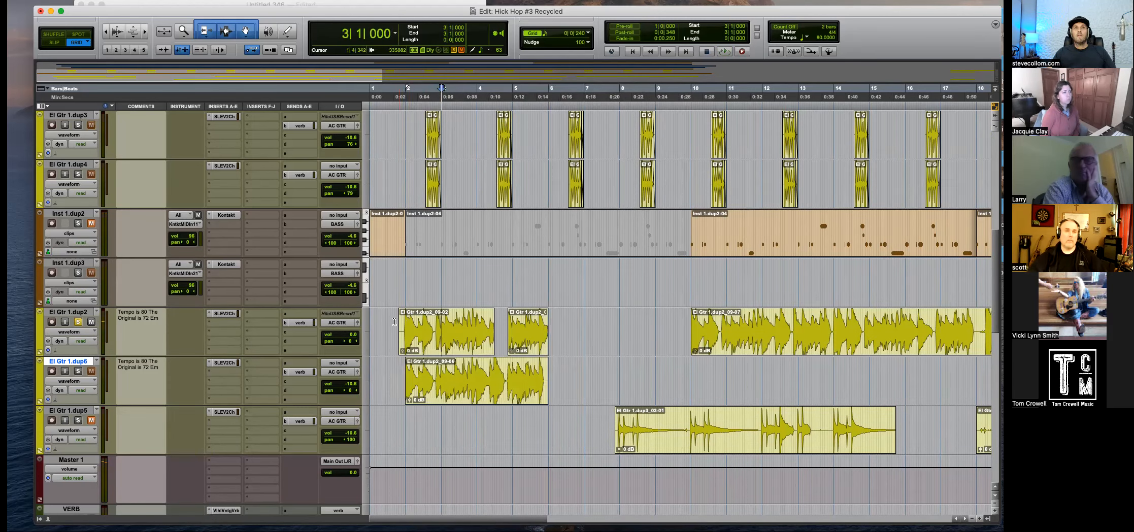
{"action": "left_click_drag", "start_coordinate": [500, 331], "coordinate": [495, 331]}
{"action": "key", "text": "t"}
{"action": "left_click", "coordinate": [633, 325]}
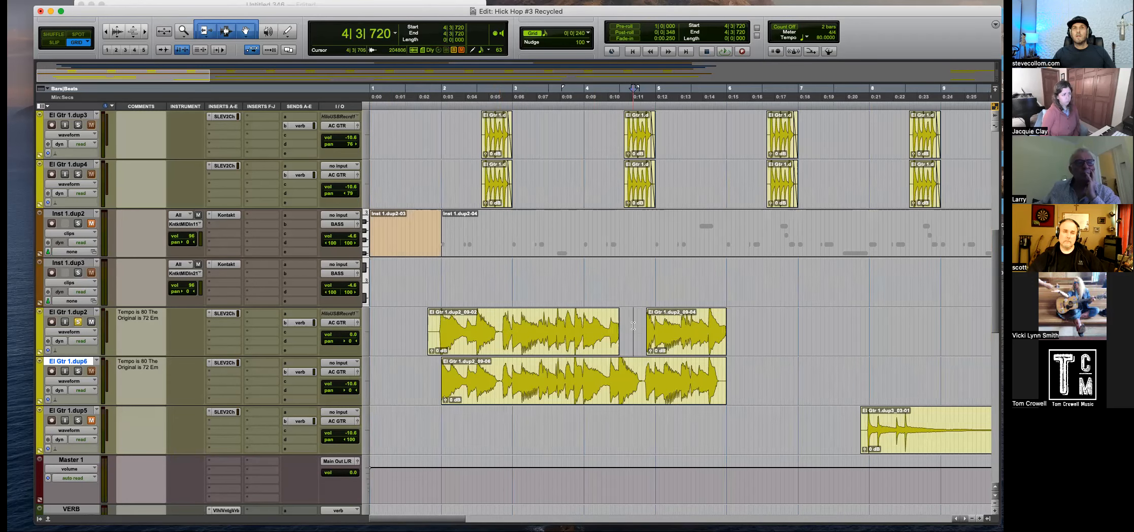
{"action": "left_click_drag", "start_coordinate": [421, 330], "coordinate": [732, 355]}
{"action": "left_click", "coordinate": [634, 322]}
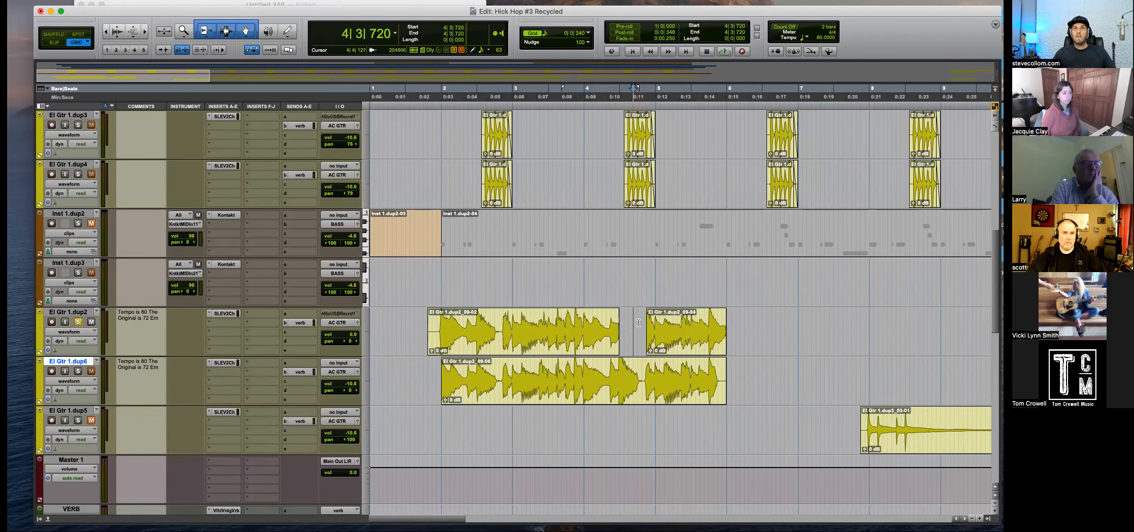
{"action": "left_click_drag", "start_coordinate": [749, 314], "coordinate": [401, 309]}
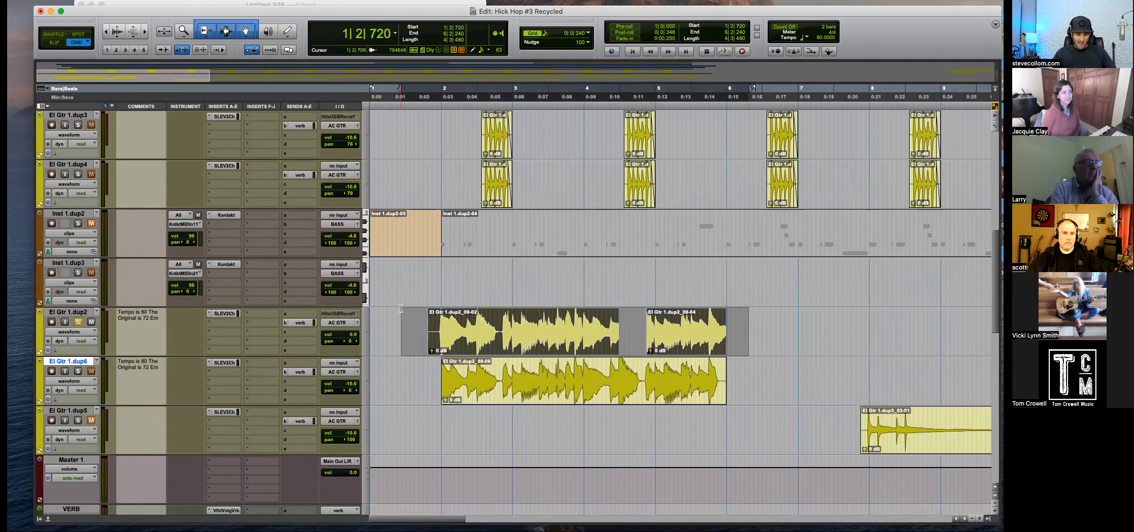
{"action": "key", "text": "super+n"}
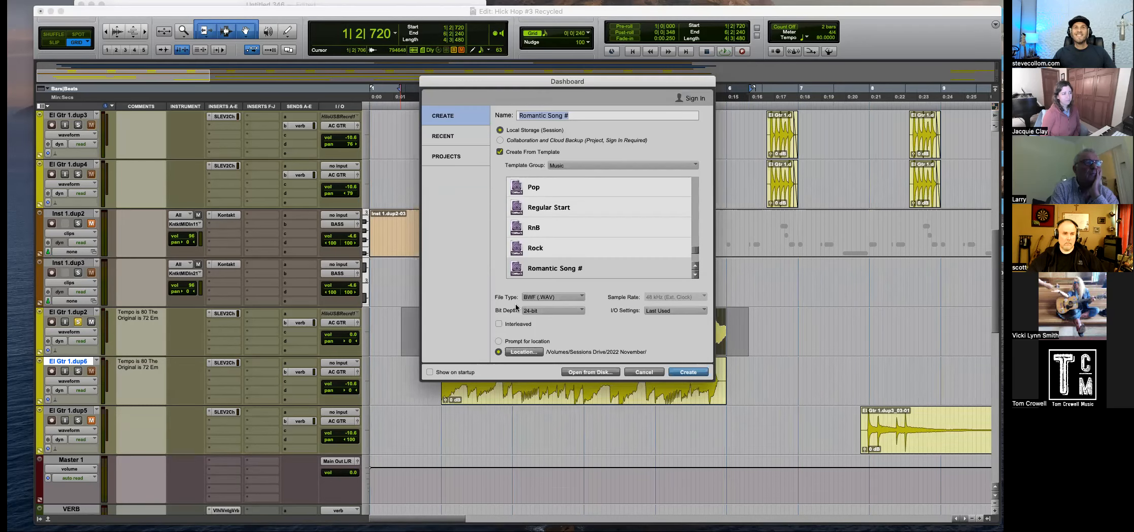
{"action": "left_click", "coordinate": [643, 373]}
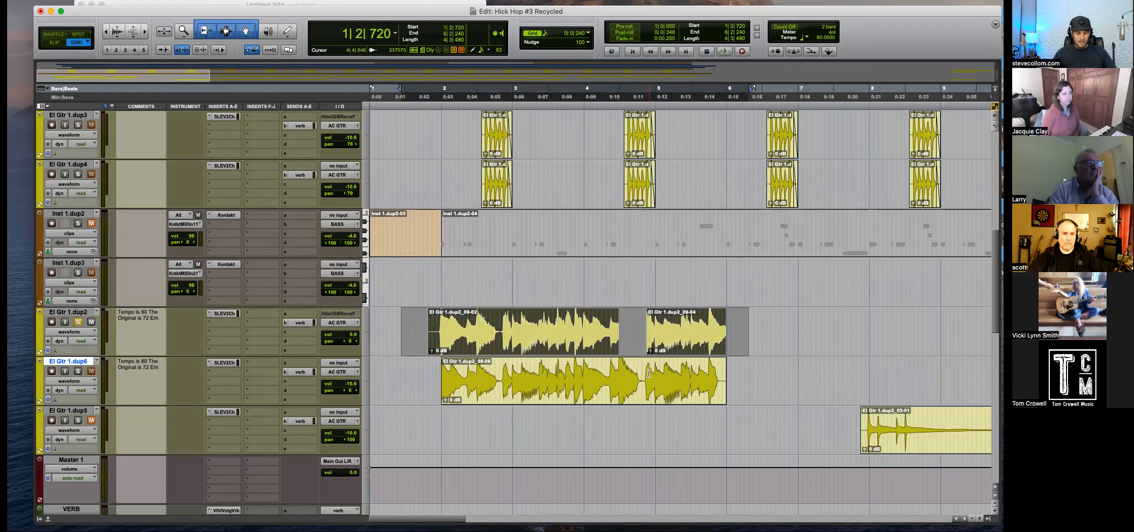
{"action": "key", "text": "super+m"}
{"action": "key", "text": "super+bracketleft"}
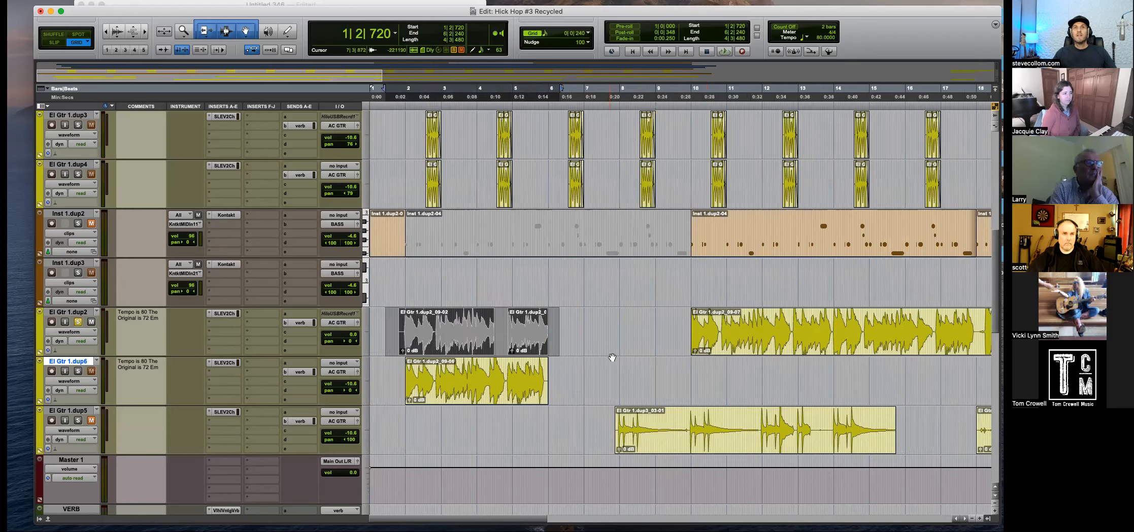
{"action": "left_click_drag", "start_coordinate": [530, 341], "coordinate": [530, 439]}
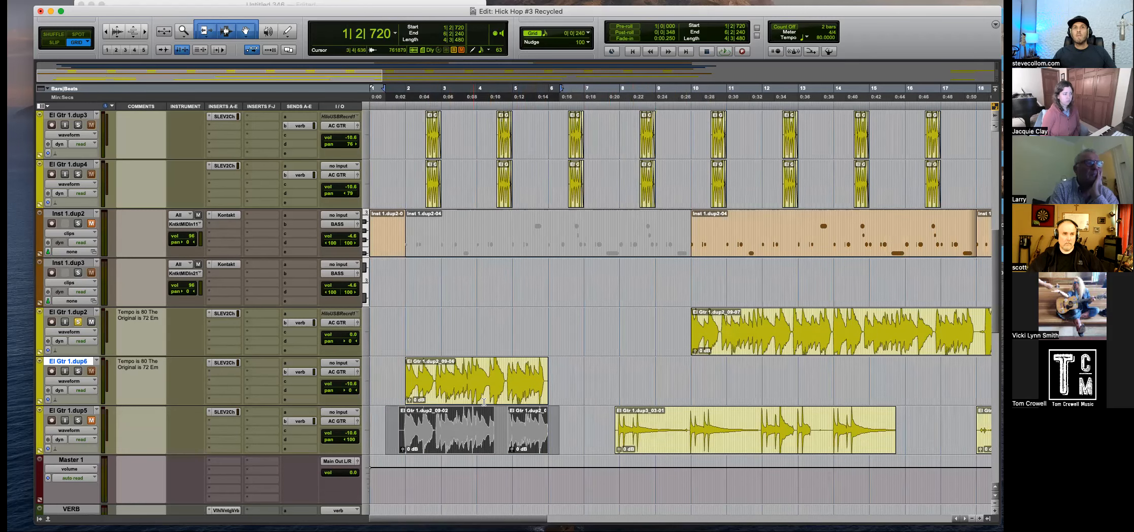
Move the El Gtr 1.dup2 clip from bar 10 back to bar 2, lined up with the El Gtr 1.dup6 phrase.
{"action": "left_click", "coordinate": [675, 321]}
{"action": "left_click_drag", "start_coordinate": [693, 321], "coordinate": [410, 322]}
{"action": "key", "text": "super+bracketright"}
{"action": "key", "text": "super+bracketright"}
Pan El Gtr 1.dup6 100 right and El Gtr 1.dup2 100 left, and play the doubled phrases from 1|4|720.
{"action": "left_click", "coordinate": [565, 318]}
{"action": "key", "text": "space"}
{"action": "left_click_drag", "start_coordinate": [350, 391], "coordinate": [409, 385]}
{"action": "left_click_drag", "start_coordinate": [349, 342], "coordinate": [239, 339]}
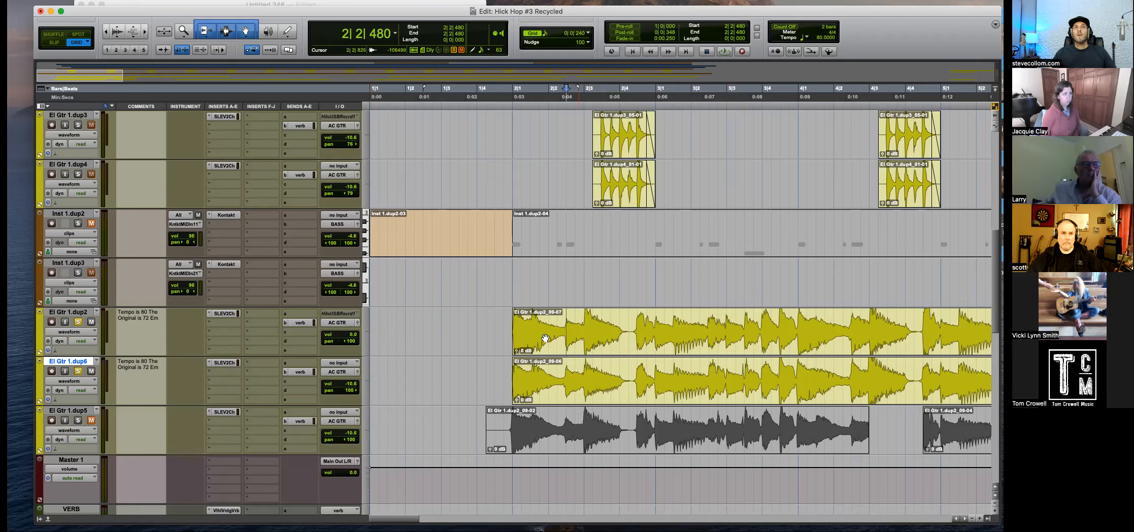
{"action": "key", "text": "space"}
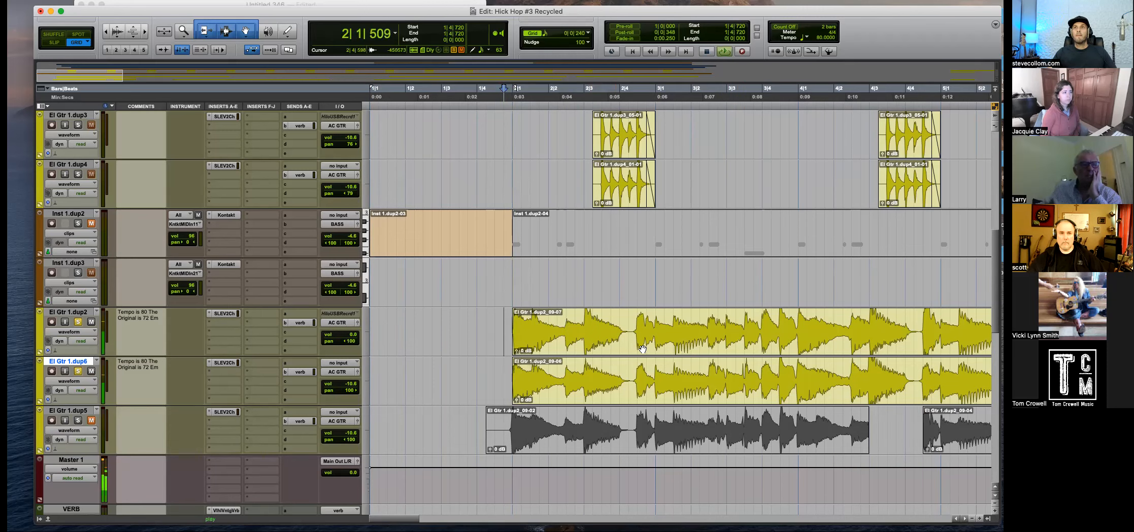
Swap the panning to 100 right on El Gtr 1.dup2 and 100 left on El Gtr 1.dup6, and play the result.
{"action": "left_click_drag", "start_coordinate": [350, 342], "coordinate": [465, 352]}
{"action": "key", "text": "space"}
{"action": "left_click_drag", "start_coordinate": [350, 390], "coordinate": [296, 390]}
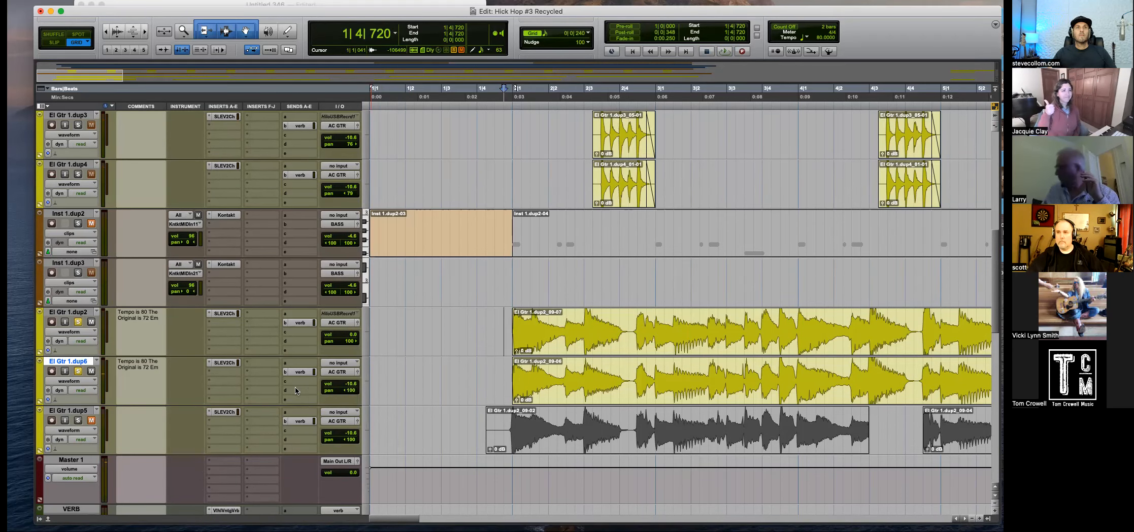
{"action": "key", "text": "space"}
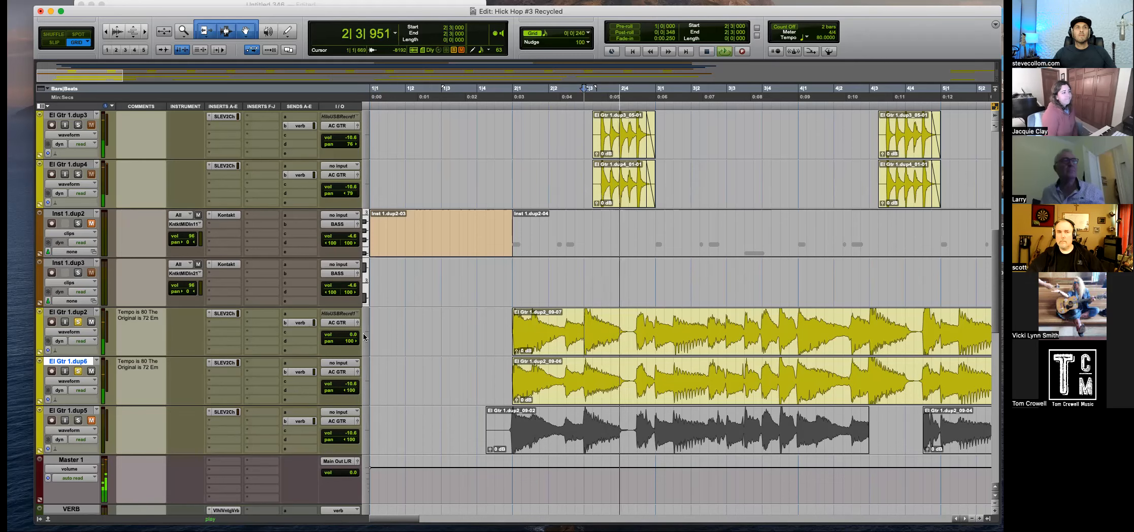
Match the volumes of El Gtr 1.dup2 and El Gtr 1.dup6 at -4.6 dB during playback.
{"action": "key", "text": "space"}
{"action": "left_click", "coordinate": [350, 383], "text": "alt"}
{"action": "key", "text": "space"}
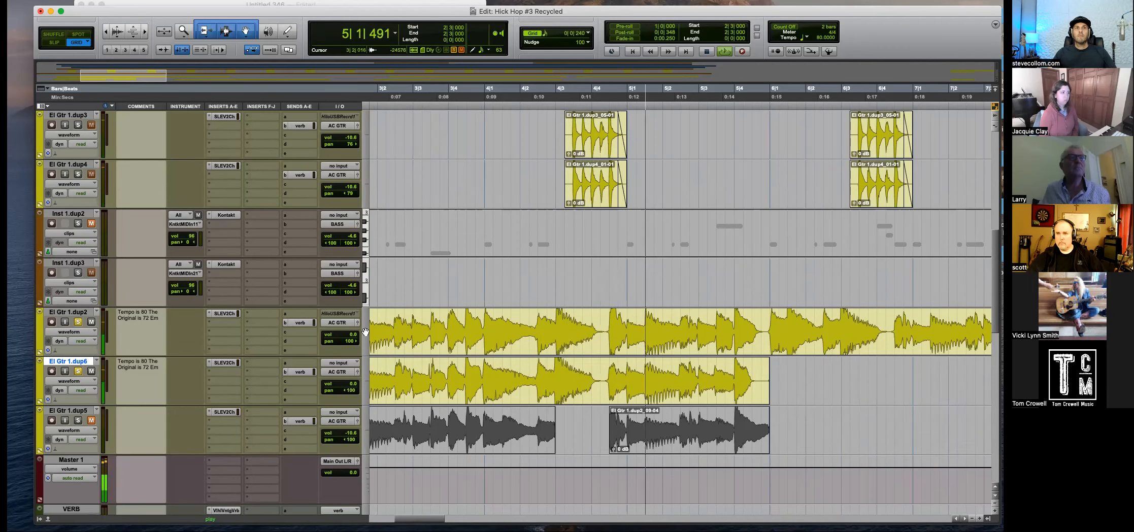
{"action": "left_click_drag", "start_coordinate": [354, 335], "coordinate": [354, 340]}
{"action": "left_click_drag", "start_coordinate": [353, 384], "coordinate": [354, 387]}
Try to split the El Gtr 1.dup2 clip at 9|1|000.
{"action": "key", "text": "r"}
{"action": "key", "text": "t"}
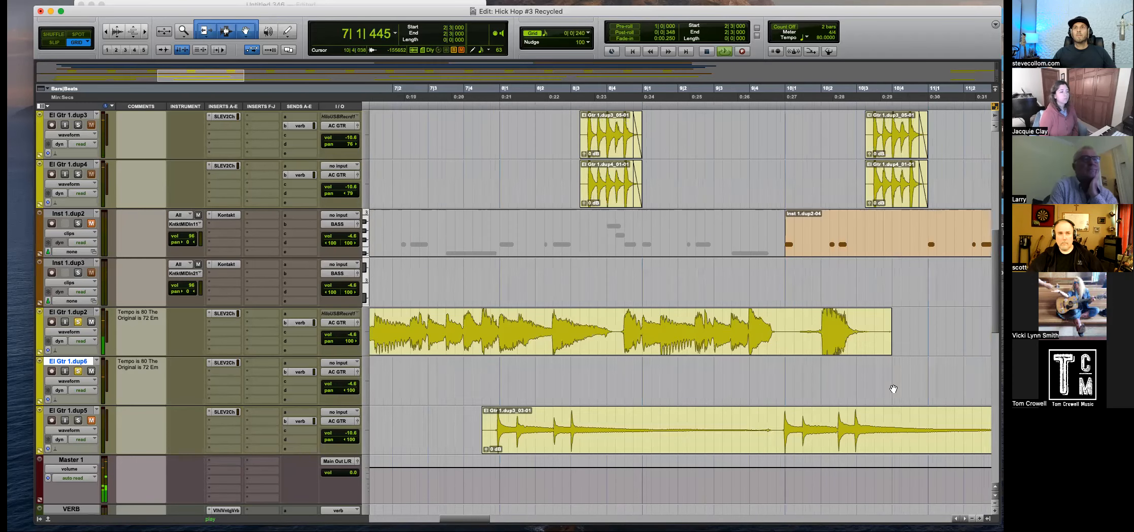
{"action": "key", "text": "r"}
{"action": "left_click", "coordinate": [661, 324]}
{"action": "key", "text": "b"}
{"action": "key", "text": "super+z"}
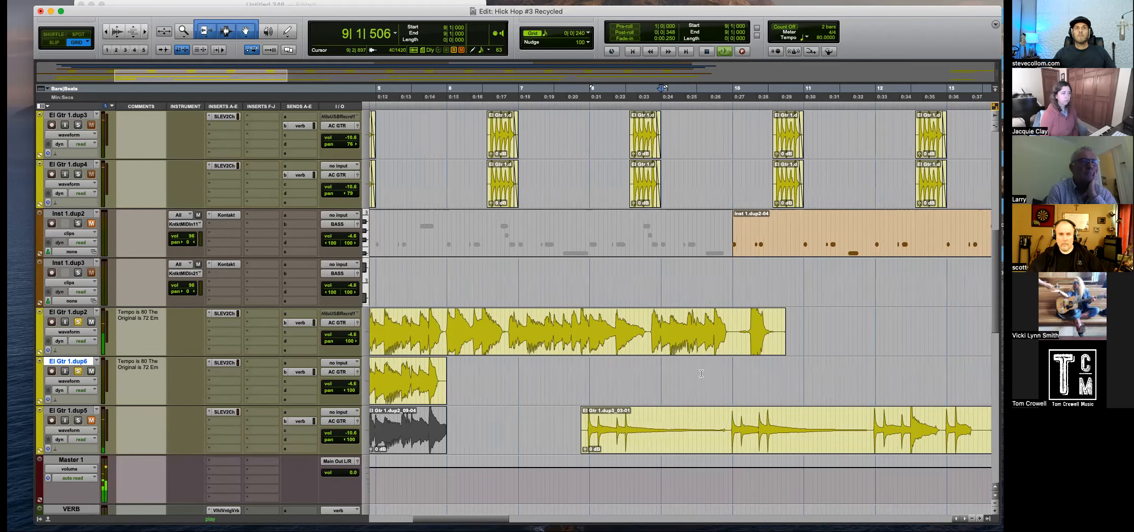
Separate the tail of the El Gtr 1.dup2 clip from 10|1|000, mute it and move it to El Gtr 1.dup5 near bar 6.
{"action": "key", "text": "super+["}
{"action": "left_click", "coordinate": [609, 380]}
{"action": "left_click_drag", "start_coordinate": [691, 327], "coordinate": [735, 332]}
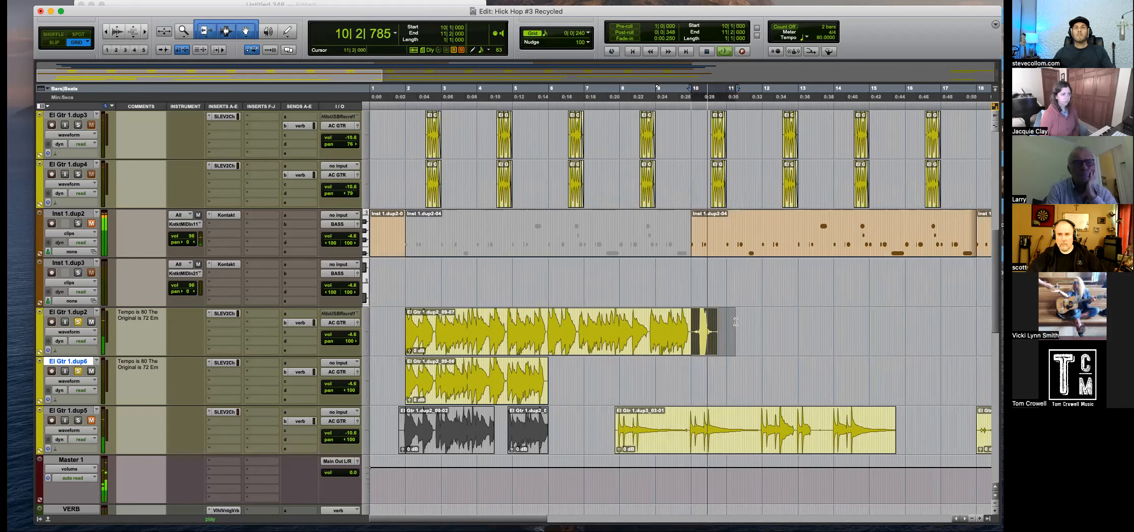
{"action": "key", "text": "e"}
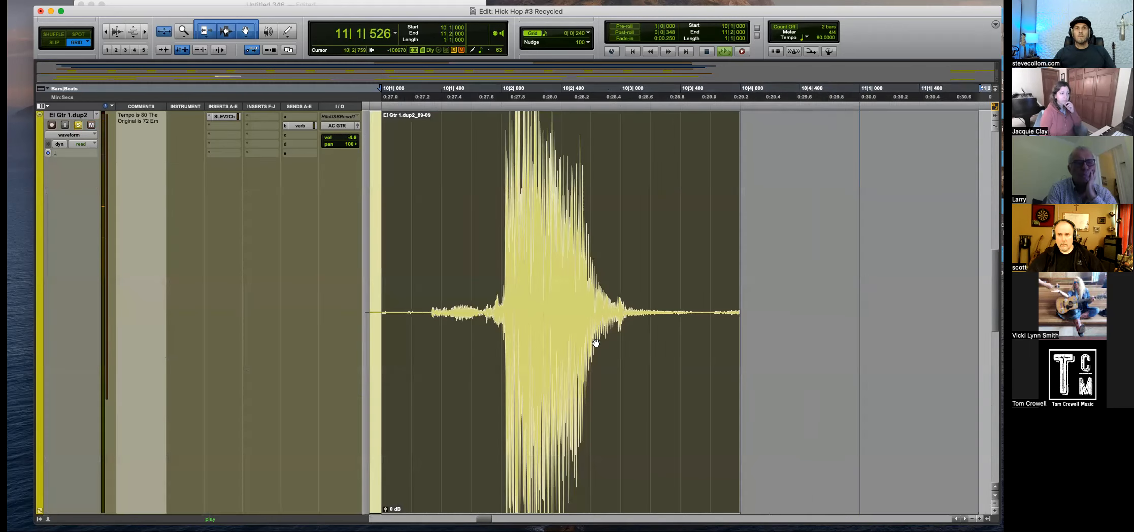
{"action": "key", "text": "e"}
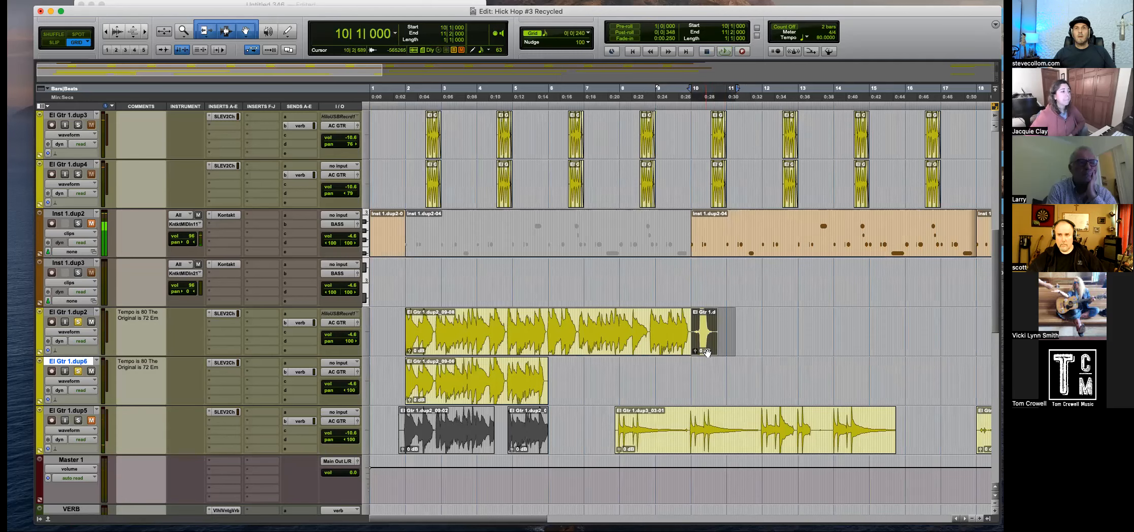
{"action": "left_click_drag", "start_coordinate": [707, 352], "coordinate": [554, 423]}
{"action": "left_click", "coordinate": [573, 365]}
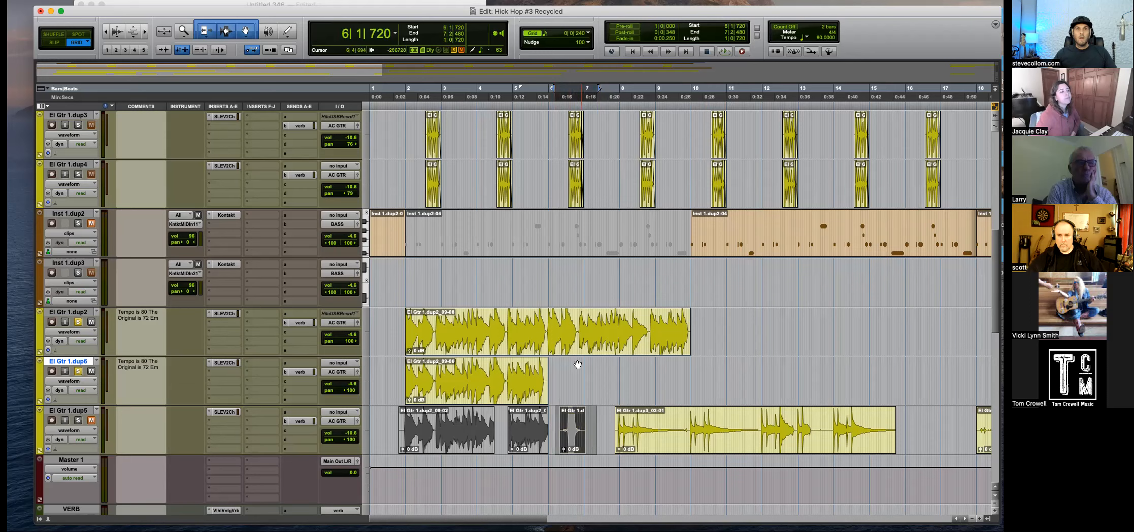
Examine the El Gtr 1.dup2 and El Gtr 1.dup6 phrases around bar 6 at close range.
{"action": "left_click", "coordinate": [545, 315]}
{"action": "key", "text": "t"}
{"action": "key", "text": "t"}
{"action": "key", "text": "t"}
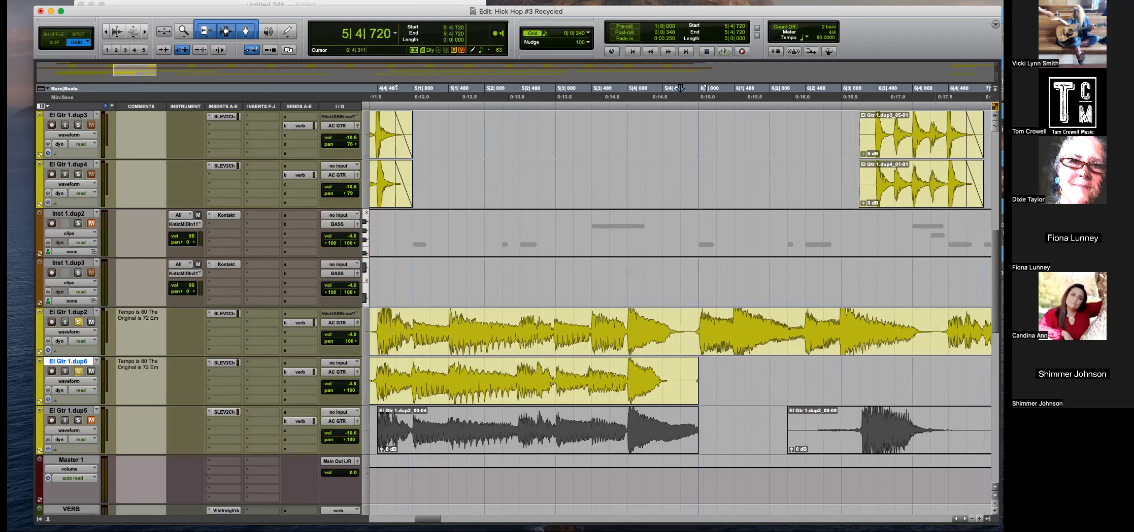
{"action": "key", "text": "r"}
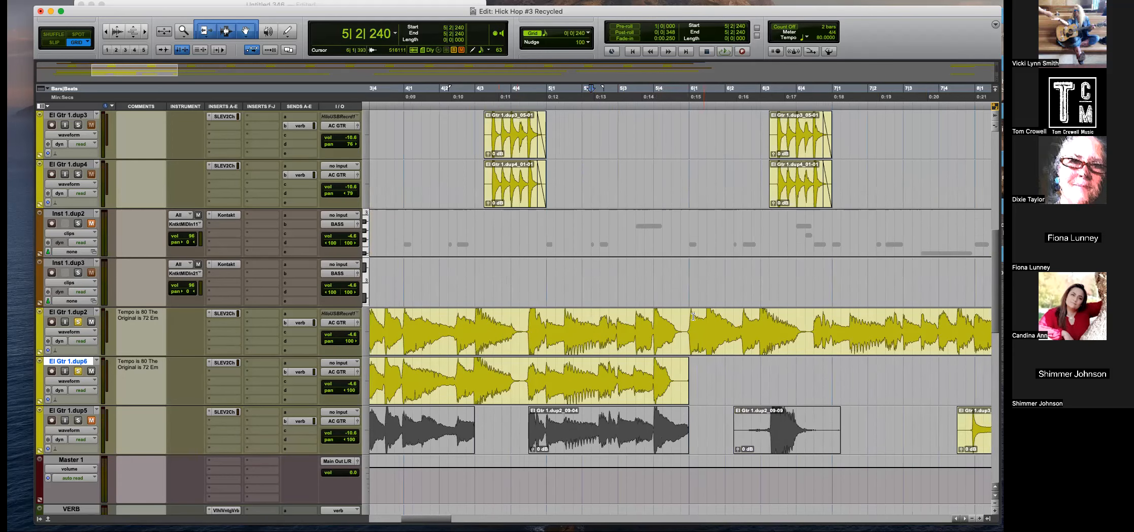
Play back the doubled guitar parts from just before bar 2 and mute the El Gtr 1.dup2 clip starting at 6|1|000.
{"action": "key", "text": "r"}
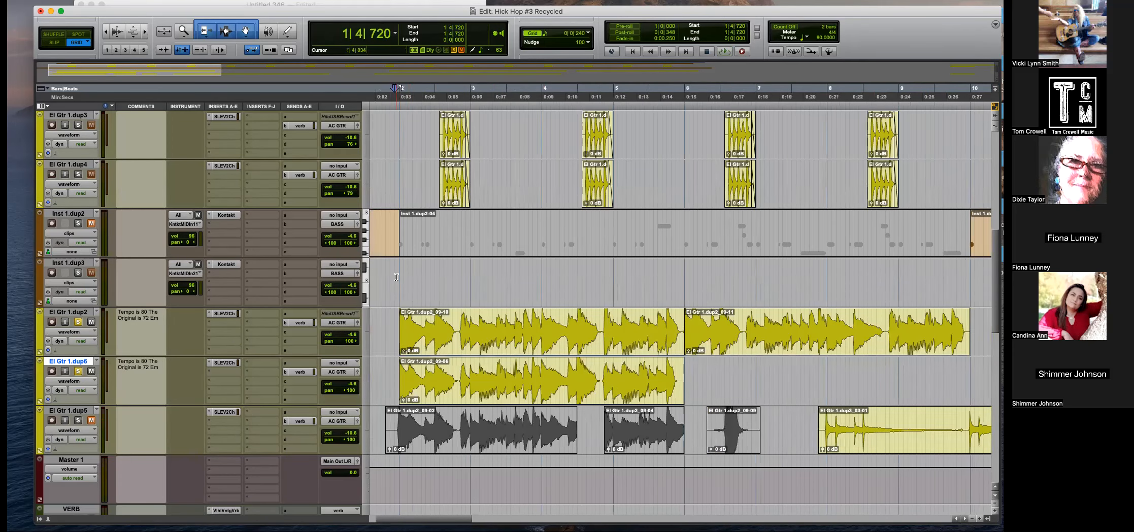
{"action": "left_click", "coordinate": [78, 371]}
{"action": "key", "text": "space"}
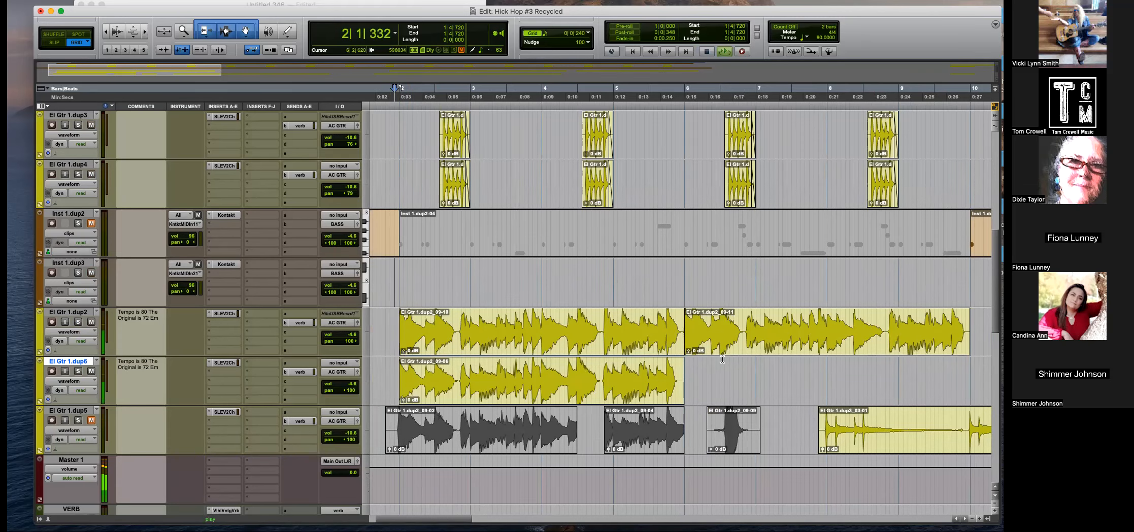
{"action": "left_click", "coordinate": [822, 340]}
{"action": "key", "text": "t"}
{"action": "key", "text": "t"}
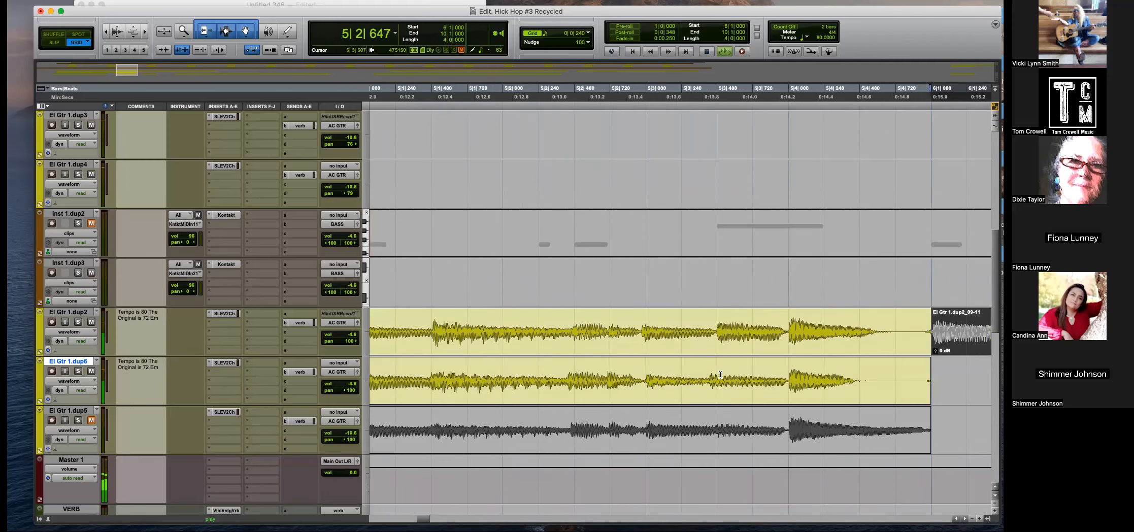
{"action": "key", "text": "space"}
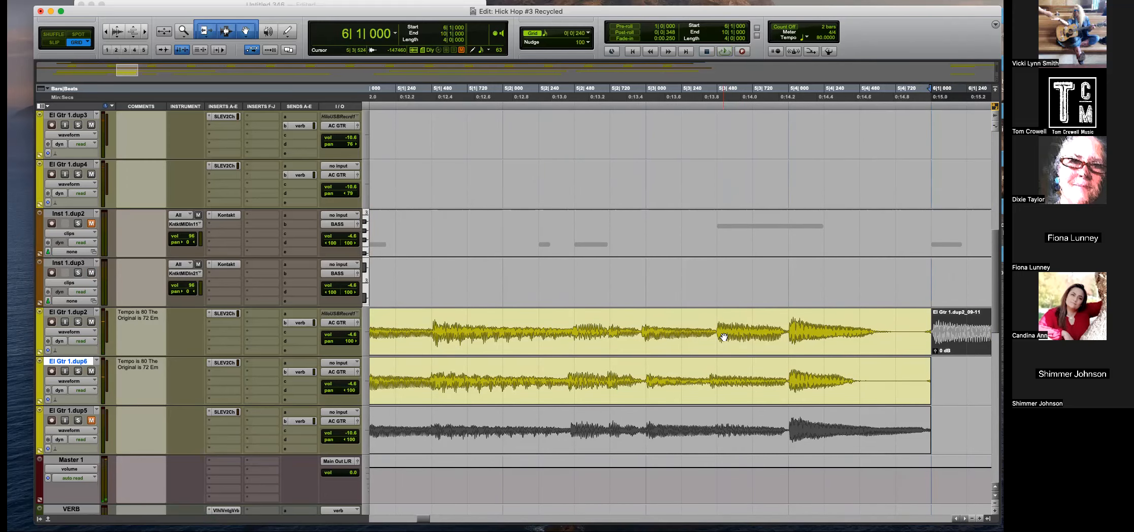
Compare the timing of the El Gtr 1.dup2 and El Gtr 1.dup6 waveforms from bar 5 back to bar 2 at close range.
{"action": "left_click", "coordinate": [721, 329]}
{"action": "key", "text": "r"}
{"action": "key", "text": "r"}
{"action": "key", "text": "r"}
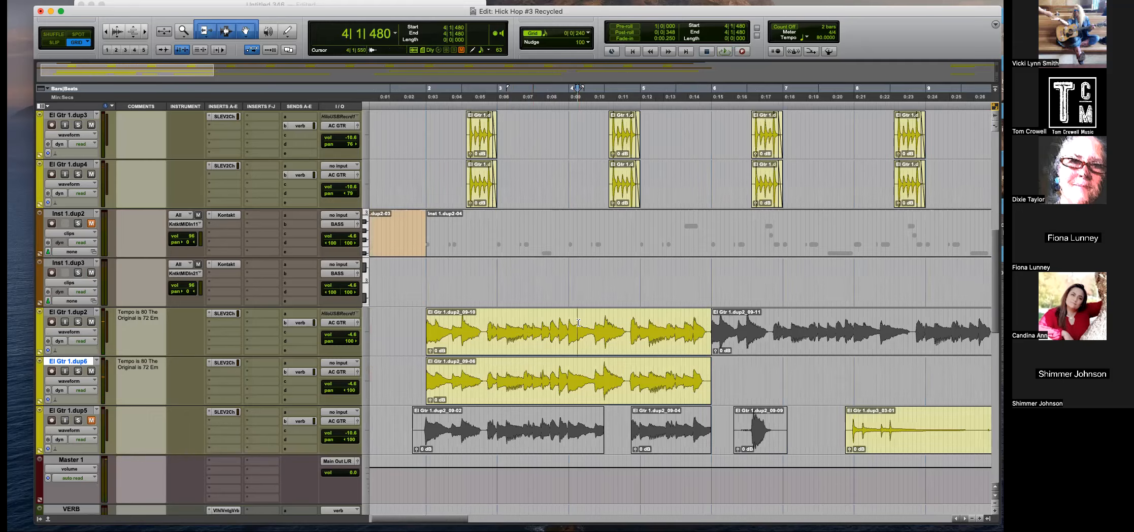
{"action": "left_click", "coordinate": [561, 325]}
{"action": "key", "text": "t"}
{"action": "key", "text": "t"}
{"action": "key", "text": "t"}
{"action": "key", "text": "r"}
{"action": "key", "text": "r"}
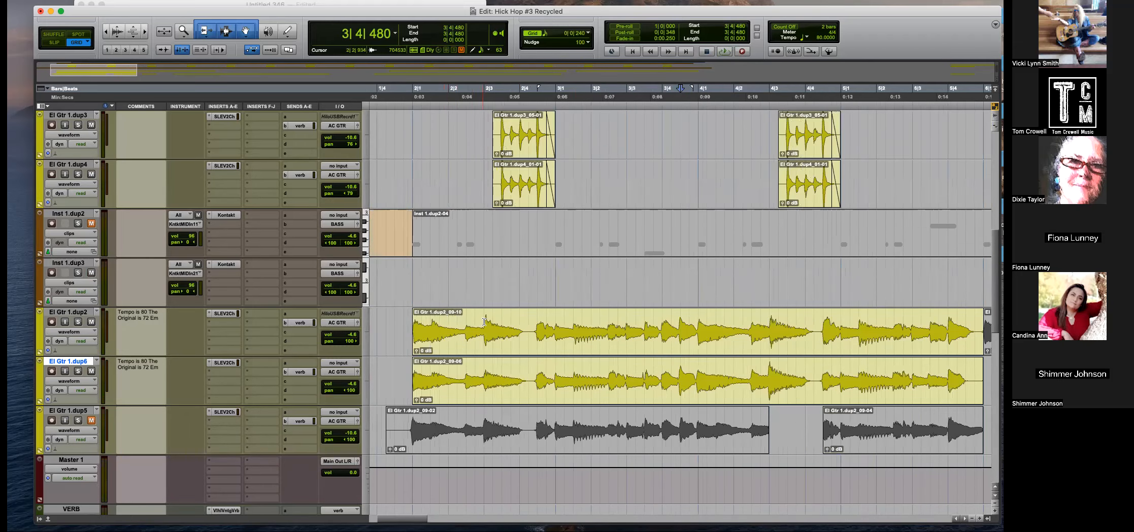
{"action": "left_click", "coordinate": [472, 321]}
{"action": "key", "text": "t"}
{"action": "key", "text": "t"}
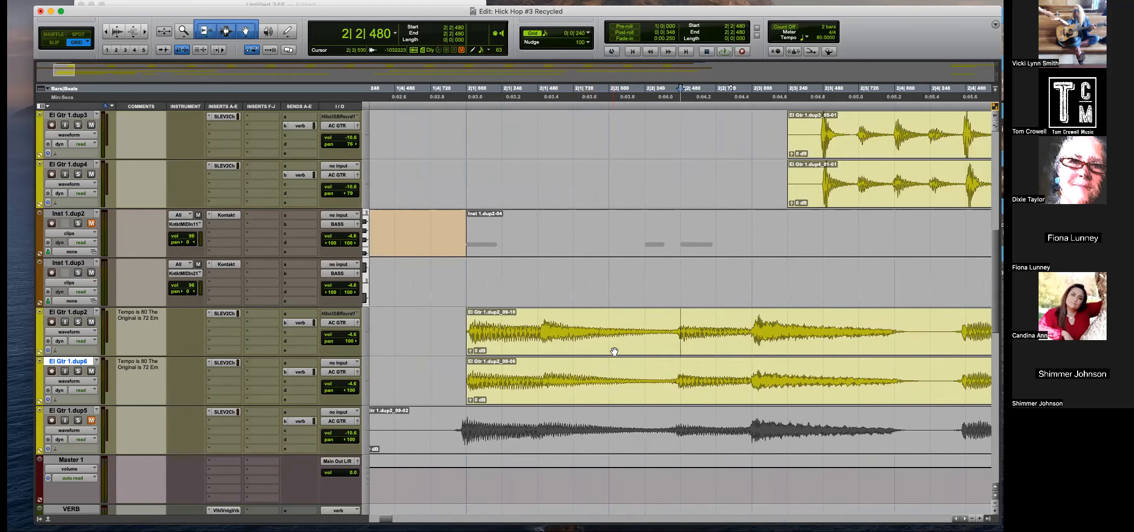
{"action": "key", "text": "super+alt+bracketright"}
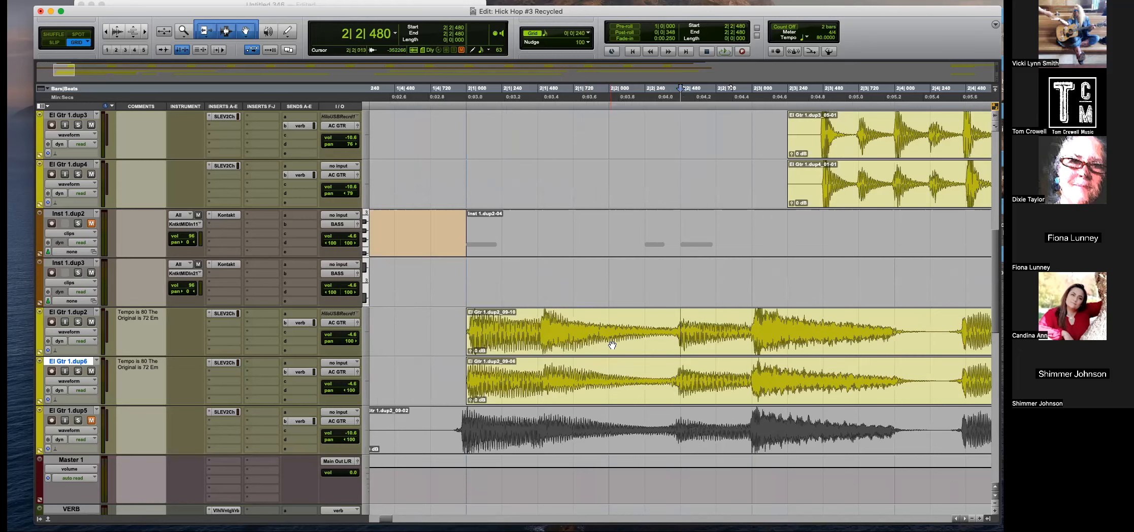
{"action": "key", "text": "super+alt+bracketleft"}
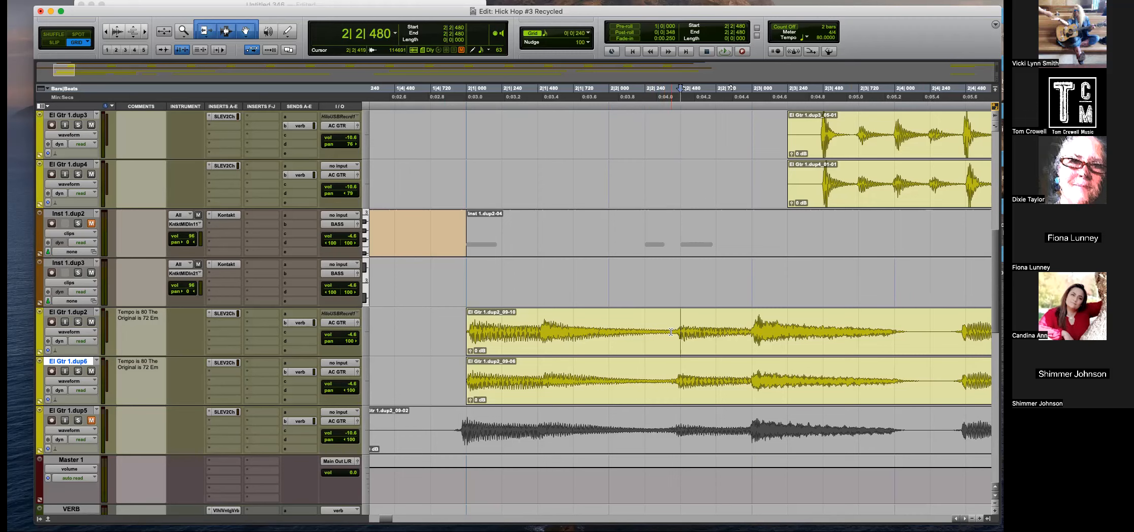
Shift the opening El Gtr 1.dup2 phrase slightly earlier and crossfade its join at about 2|2|361, auditioning the edit.
{"action": "left_click_drag", "start_coordinate": [664, 348], "coordinate": [667, 331]}
{"action": "left_click", "coordinate": [554, 313]}
{"action": "key", "text": "space"}
{"action": "key", "text": "space"}
{"action": "left_click_drag", "start_coordinate": [666, 351], "coordinate": [670, 351]}
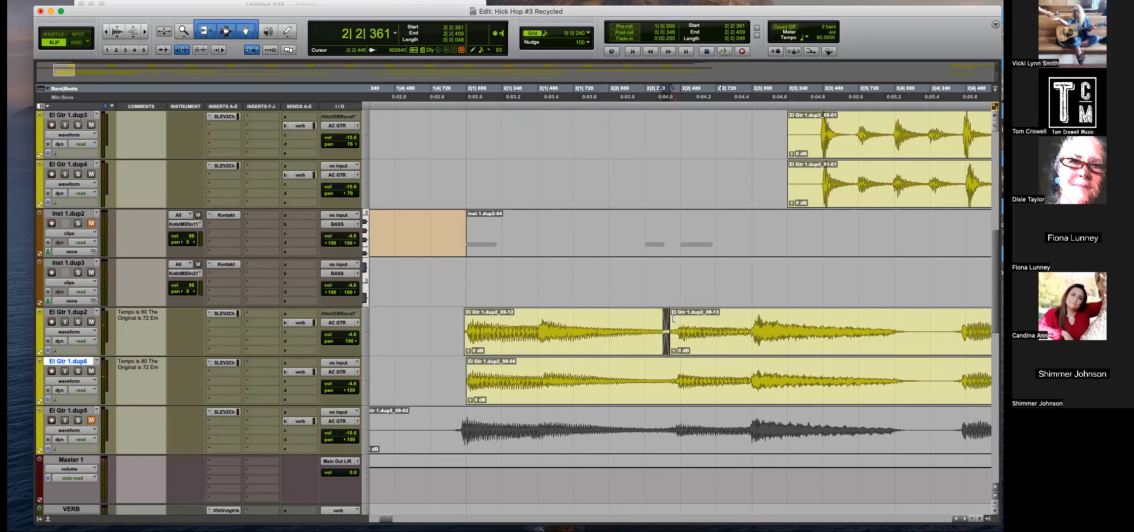
{"action": "left_click", "coordinate": [547, 327]}
{"action": "key", "text": "space"}
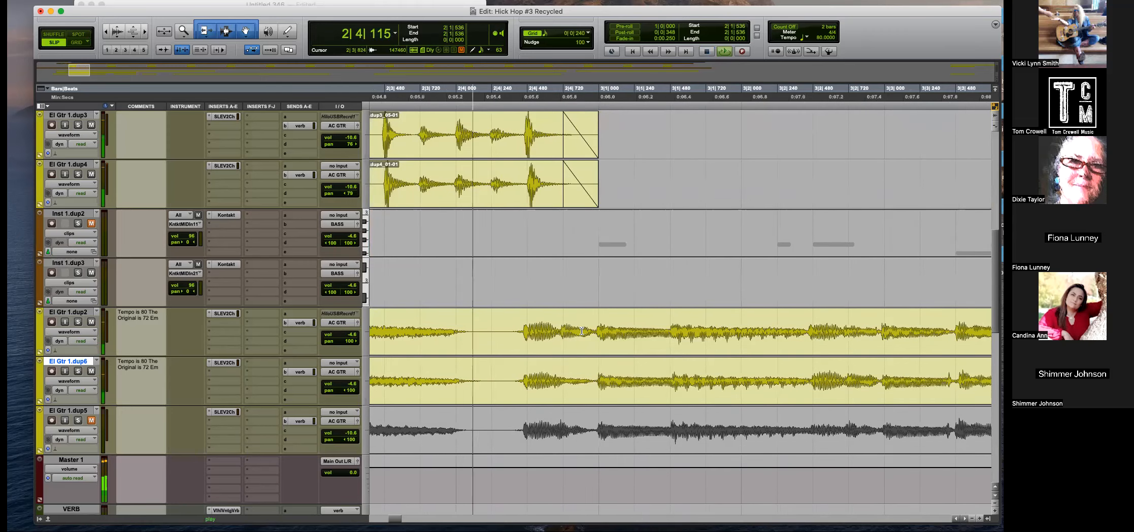
Separate the El Gtr 1.dup2 phrase from 2|4|410 into bar 3, offset it slightly and crossfade its joins.
{"action": "left_click_drag", "start_coordinate": [516, 326], "coordinate": [648, 348]}
{"action": "key", "text": "b"}
{"action": "key", "text": "super+z"}
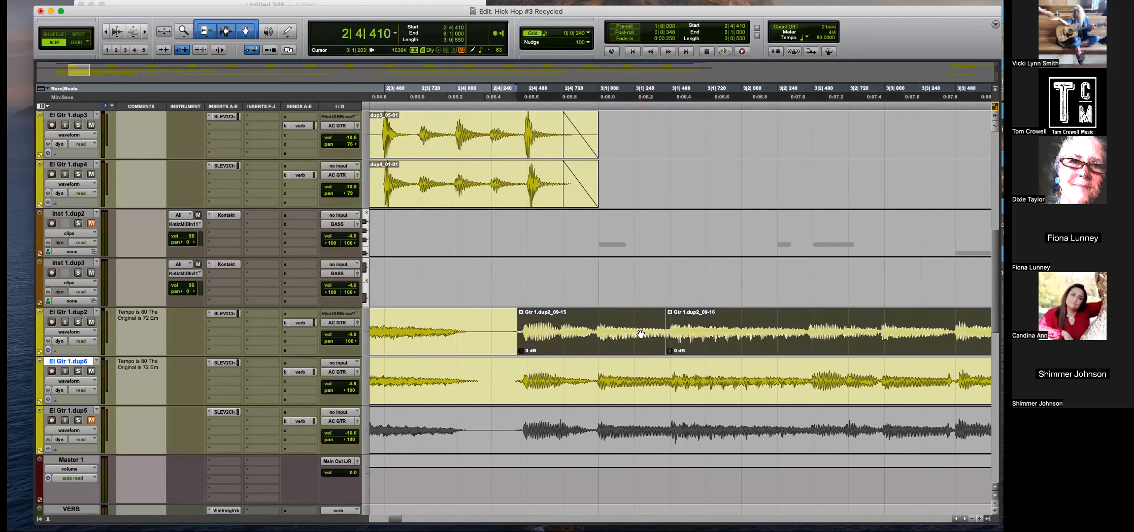
{"action": "left_click", "coordinate": [641, 336]}
{"action": "left_click", "coordinate": [688, 320]}
{"action": "key", "text": "space"}
{"action": "key", "text": "space"}
{"action": "left_click", "coordinate": [558, 323]}
{"action": "left_click_drag", "start_coordinate": [558, 322], "coordinate": [518, 317]}
{"action": "key", "text": "space"}
{"action": "scroll", "coordinate": [641, 360], "scroll_direction": "right", "scroll_amount": 3}
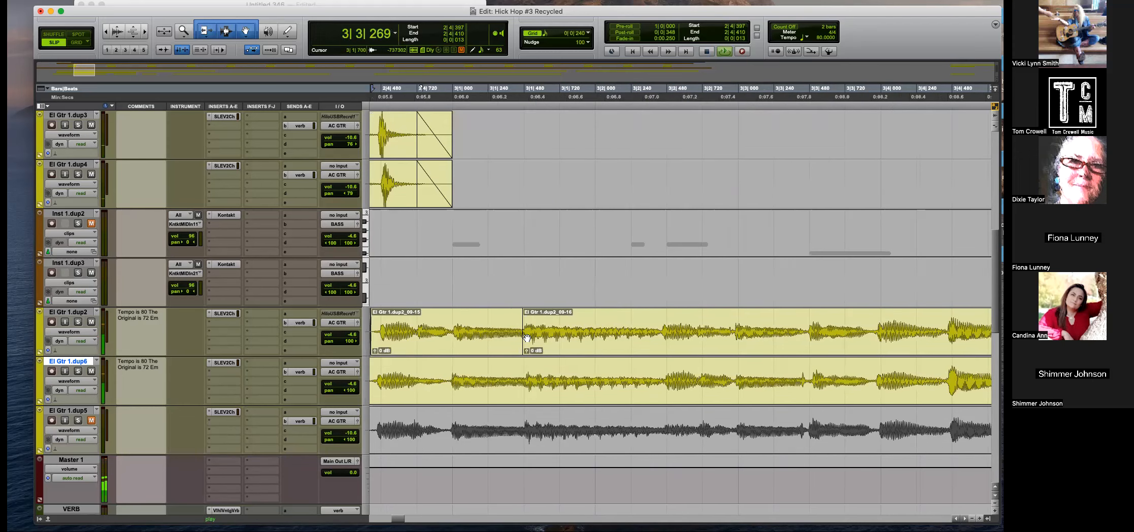
Separate the El Gtr 1.dup6 phrase between beats 2 and 4 of bar 4, offset it slightly and crossfade its joins.
{"action": "key", "text": "r"}
{"action": "left_click", "coordinate": [652, 322]}
{"action": "key", "text": "t"}
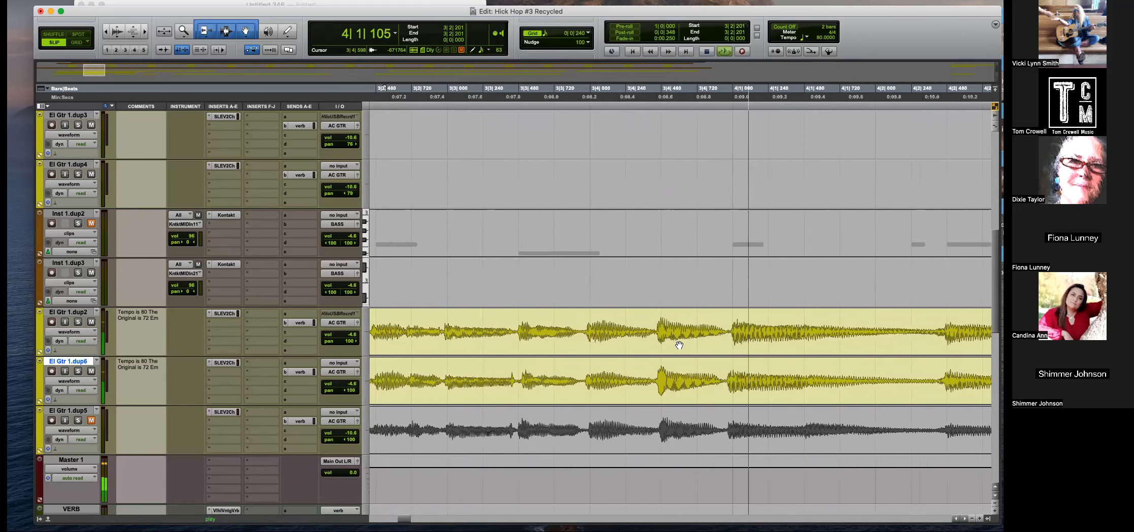
{"action": "key", "text": "space"}
{"action": "left_click_drag", "start_coordinate": [747, 372], "coordinate": [499, 399]}
{"action": "key", "text": "b"}
{"action": "left_click", "coordinate": [531, 366]}
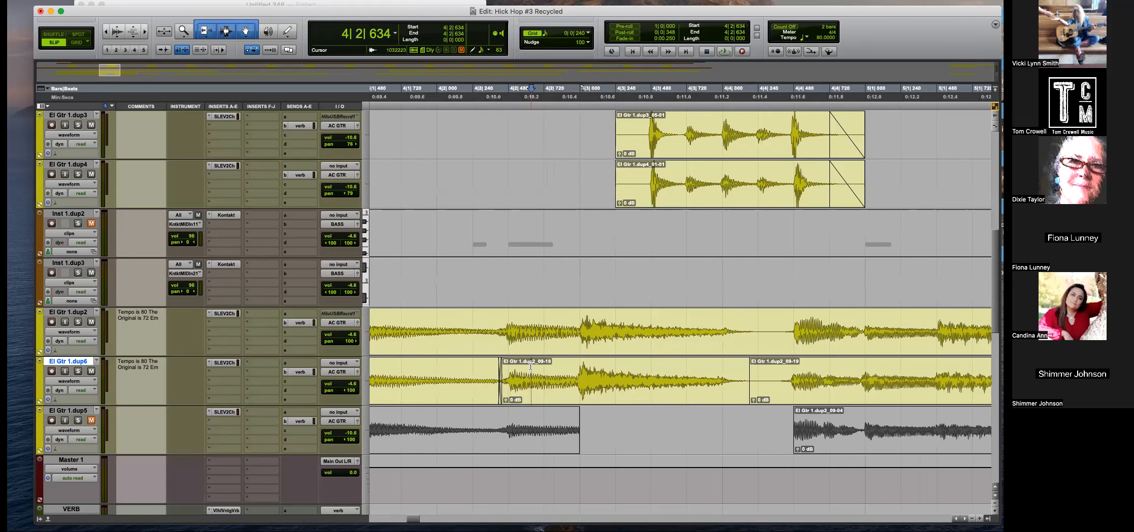
{"action": "key", "text": "space"}
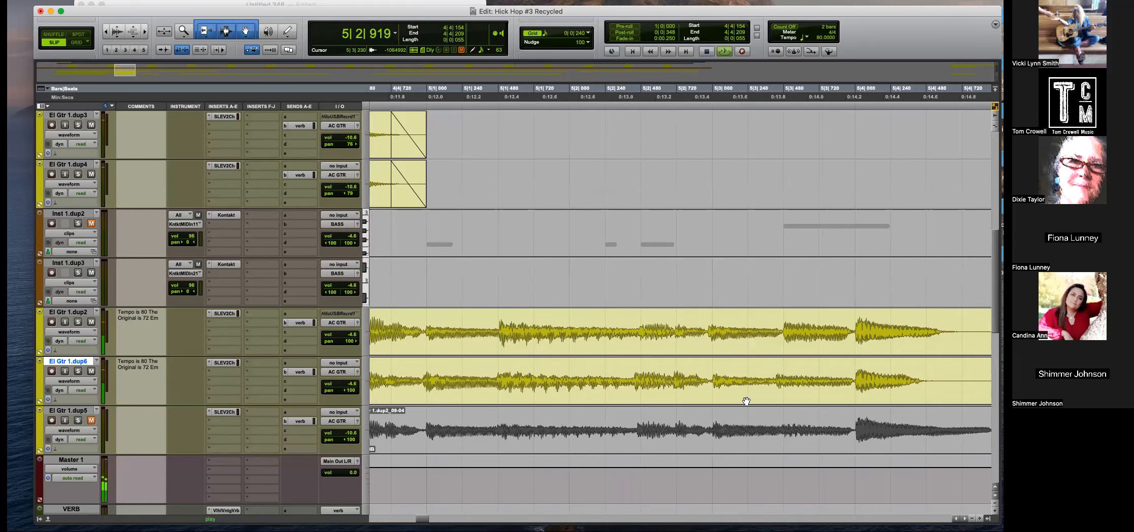
{"action": "key", "text": "space"}
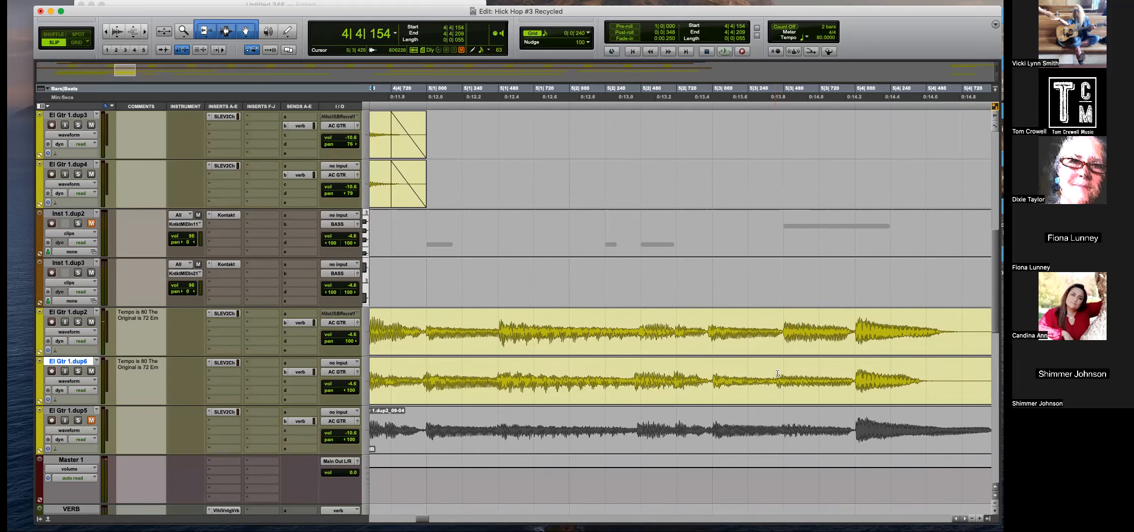
Separate the muted El Gtr 1.dup5 section from 5|2|943 to just before 5|4|000.
{"action": "left_click", "coordinate": [718, 375]}
{"action": "scroll", "coordinate": [751, 378], "scroll_direction": "right", "scroll_amount": 2}
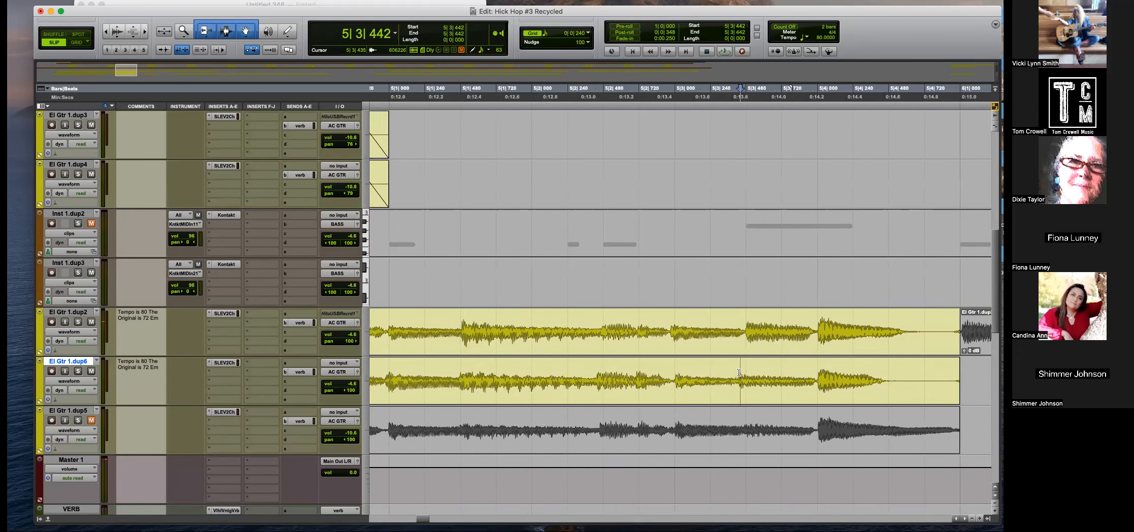
{"action": "key", "text": "t"}
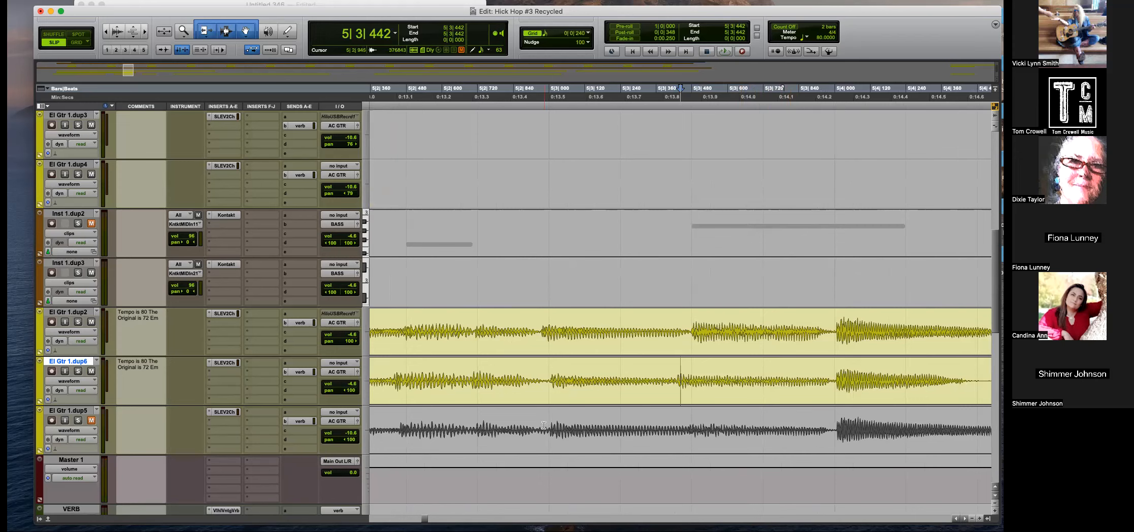
{"action": "left_click_drag", "start_coordinate": [537, 422], "coordinate": [829, 436]}
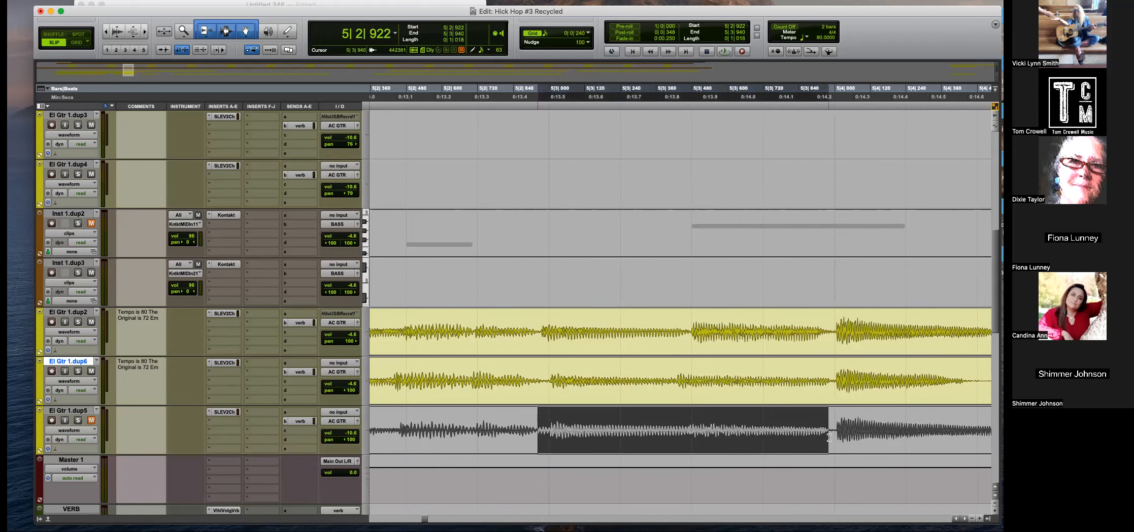
{"action": "left_click", "coordinate": [756, 414]}
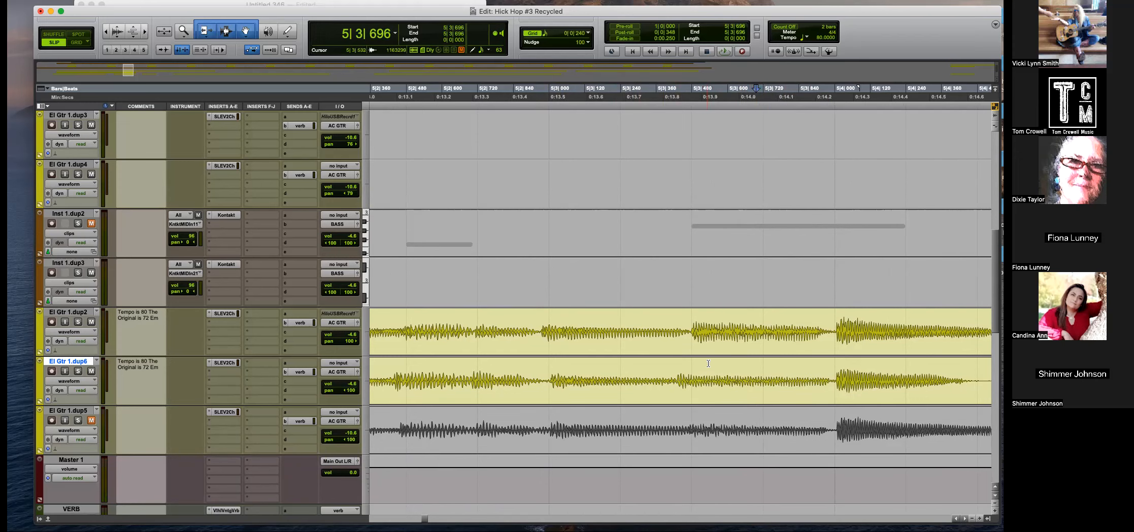
{"action": "left_click_drag", "start_coordinate": [542, 421], "coordinate": [835, 433]}
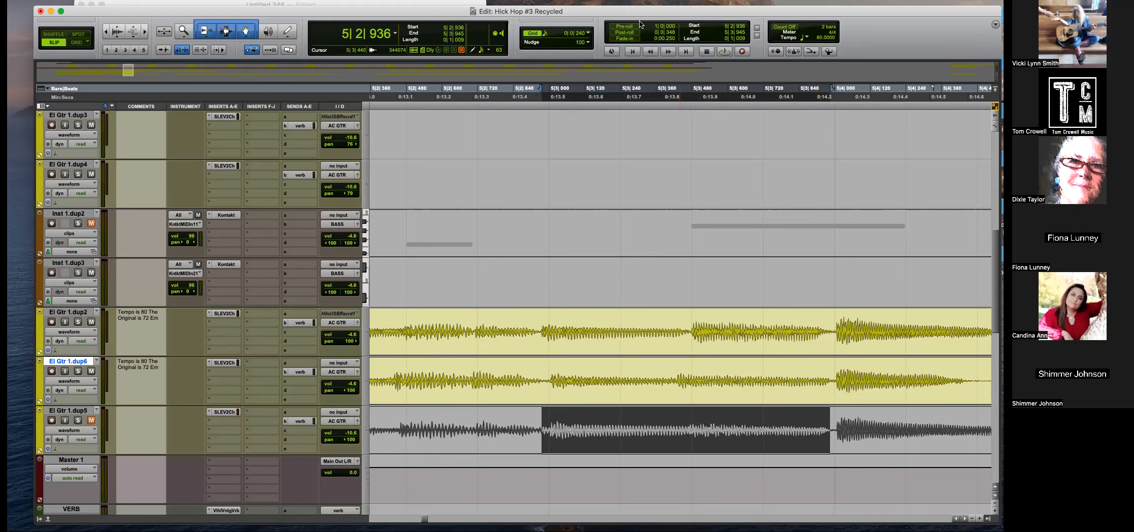
{"action": "left_click", "coordinate": [560, 423]}
{"action": "left_click_drag", "start_coordinate": [544, 426], "coordinate": [830, 426]}
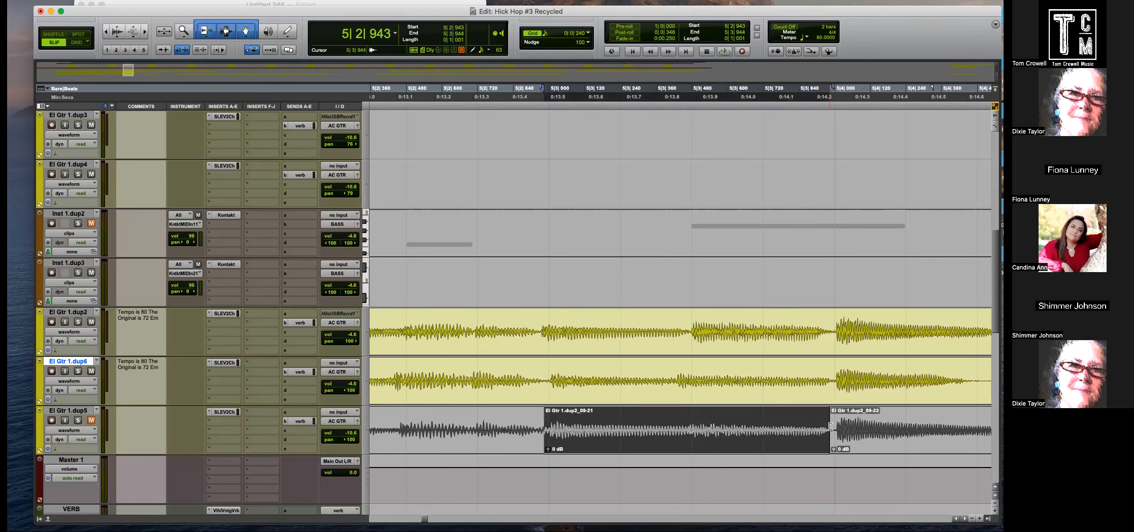
Replace the matching El Gtr 1.dup6 section with the separated phrase, unmuted, and crossfade both joins.
{"action": "left_click_drag", "start_coordinate": [742, 435], "coordinate": [736, 406]}
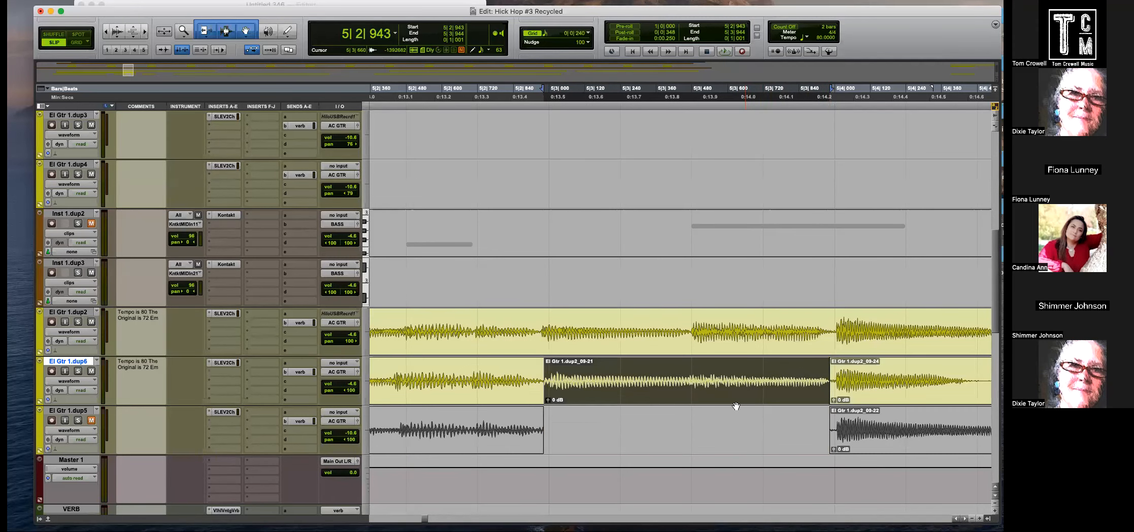
{"action": "mouse_move", "coordinate": [540, 396]}
{"action": "left_mouse_down"}
{"action": "mouse_move", "coordinate": [629, 390]}
{"action": "mouse_move", "coordinate": [547, 385]}
{"action": "left_mouse_up"}
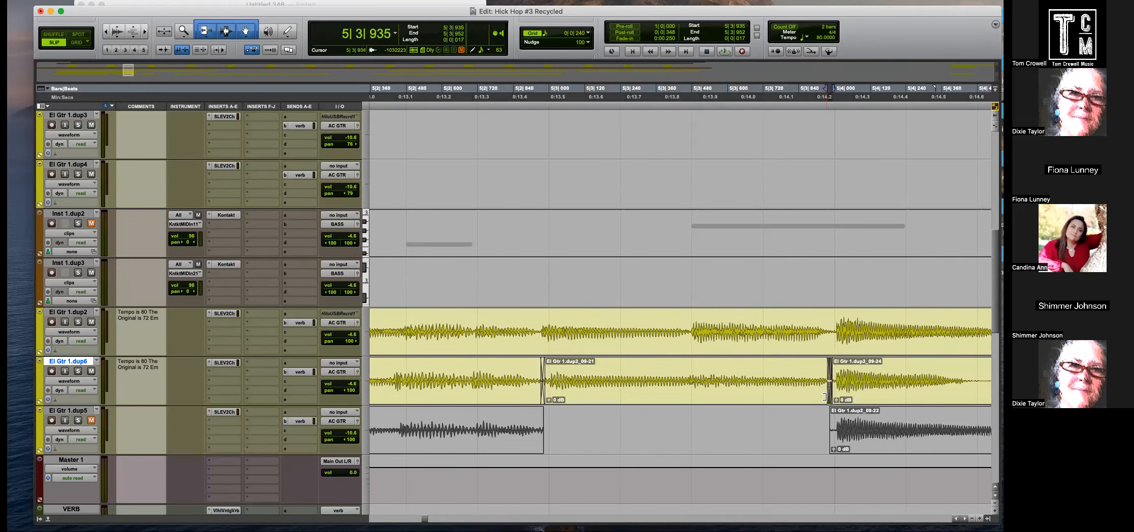
{"action": "key", "text": "super+bracketleft"}
{"action": "key", "text": "space"}
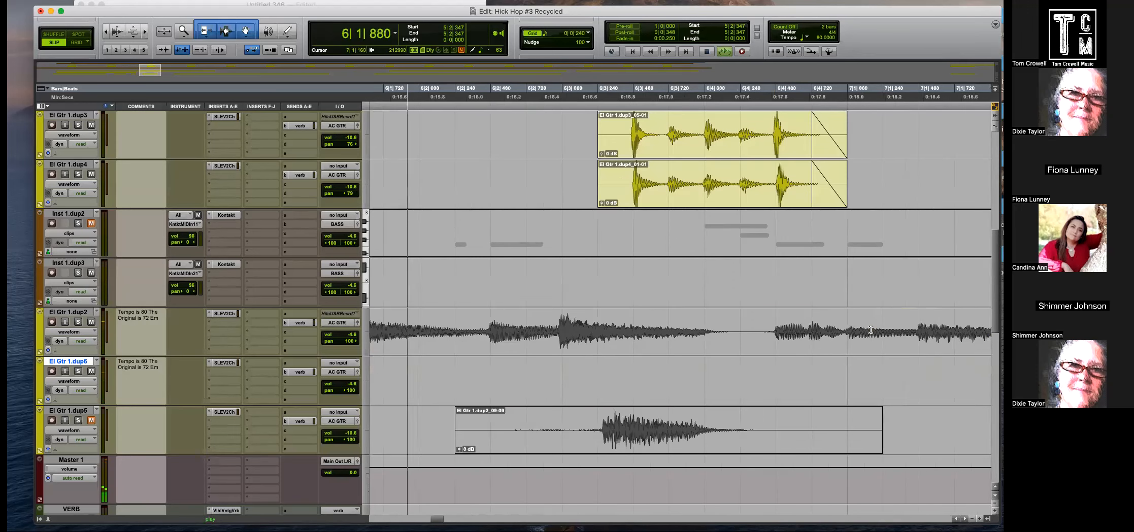
Delete the quiet tails at the end of bar 5, from about 5|4|570 on El Gtr 1.dup6 and slightly further along on El Gtr 1.dup2.
{"action": "left_click", "coordinate": [454, 344]}
{"action": "key", "text": "super+bracketright"}
{"action": "key", "text": "super+bracketright"}
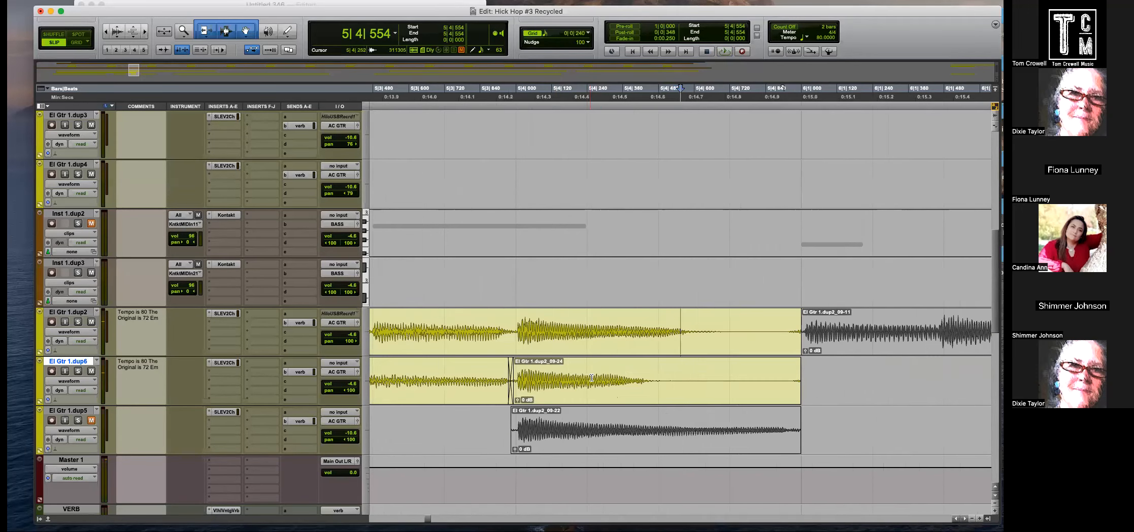
{"action": "left_click", "coordinate": [685, 375]}
{"action": "left_click_drag", "start_coordinate": [685, 374], "coordinate": [823, 386]}
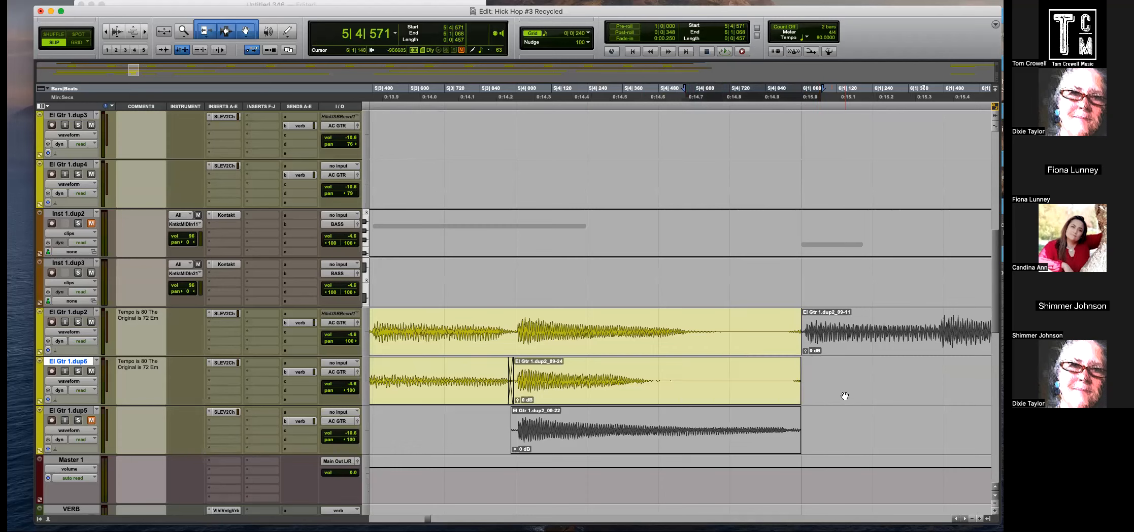
{"action": "left_click_drag", "start_coordinate": [683, 366], "coordinate": [843, 387]}
{"action": "key", "text": "Delete"}
{"action": "left_click_drag", "start_coordinate": [713, 325], "coordinate": [823, 336]}
{"action": "key", "text": "Delete"}
Audition the trimmed phrase endings around bar 5 and enable pre-roll.
{"action": "left_click", "coordinate": [730, 315]}
{"action": "key", "text": "space"}
{"action": "key", "text": "r"}
{"action": "key", "text": "r"}
{"action": "key", "text": "space"}
{"action": "left_click", "coordinate": [621, 324]}
{"action": "key", "text": "space"}
{"action": "left_click", "coordinate": [632, 27]}
{"action": "key", "text": "r"}
{"action": "key", "text": "r"}
{"action": "key", "text": "space"}
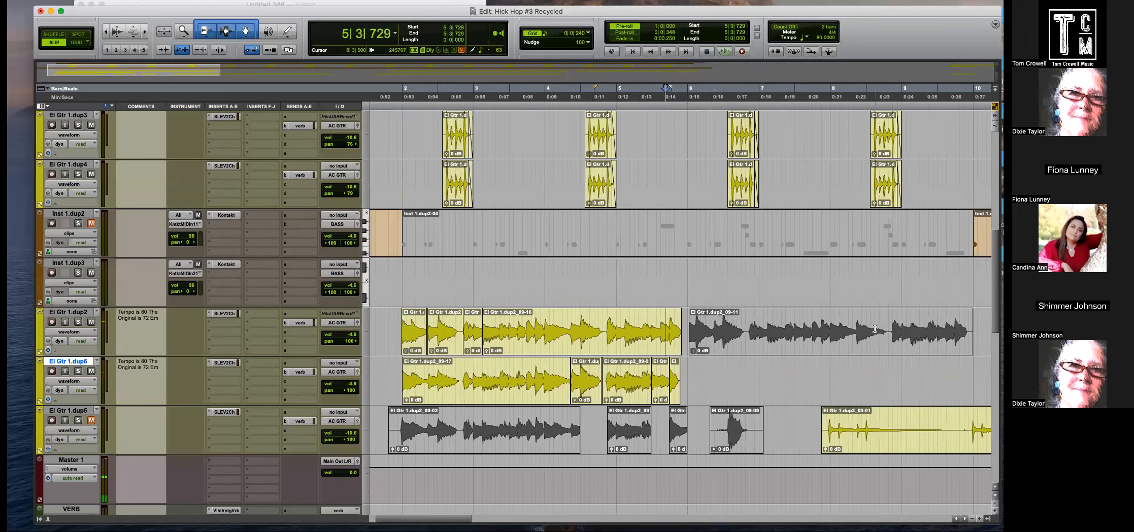
Separate the muted El Gtr 1.dup2 clip at 9|4|000 in Grid mode.
{"action": "left_click", "coordinate": [957, 321]}
{"action": "key", "text": "F4"}
{"action": "left_click", "coordinate": [956, 326]}
{"action": "key", "text": "b"}
Move the separated last note of El Gtr 1.dup2 to 5|4|000 on El Gtr 1.dup6, replacing the ending there.
{"action": "left_click_drag", "start_coordinate": [965, 342], "coordinate": [679, 283]}
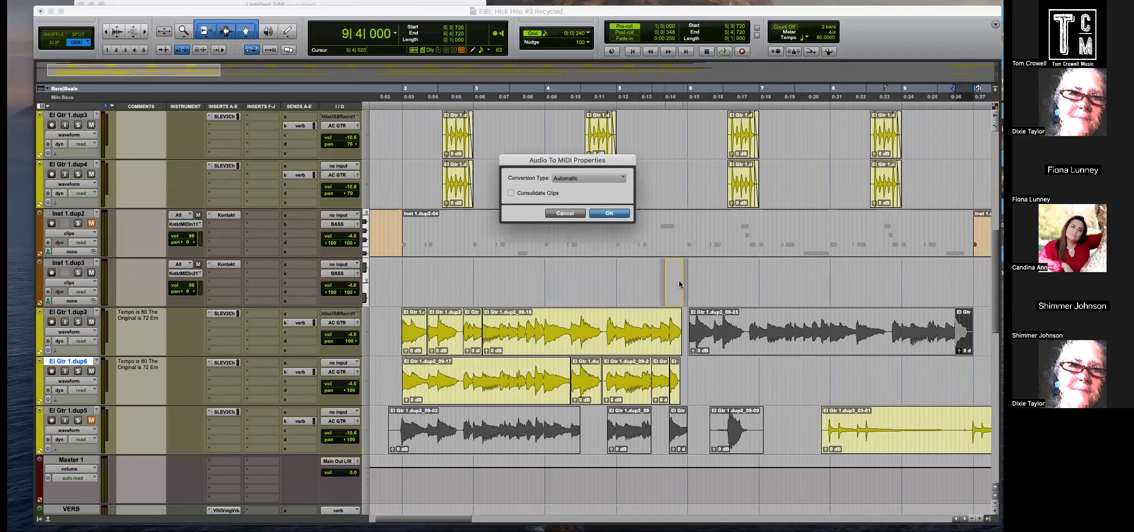
{"action": "left_click", "coordinate": [565, 213]}
{"action": "left_click_drag", "start_coordinate": [964, 349], "coordinate": [760, 447]}
{"action": "key", "text": "t"}
{"action": "key", "text": "t"}
{"action": "key", "text": "t"}
{"action": "key", "text": "t"}
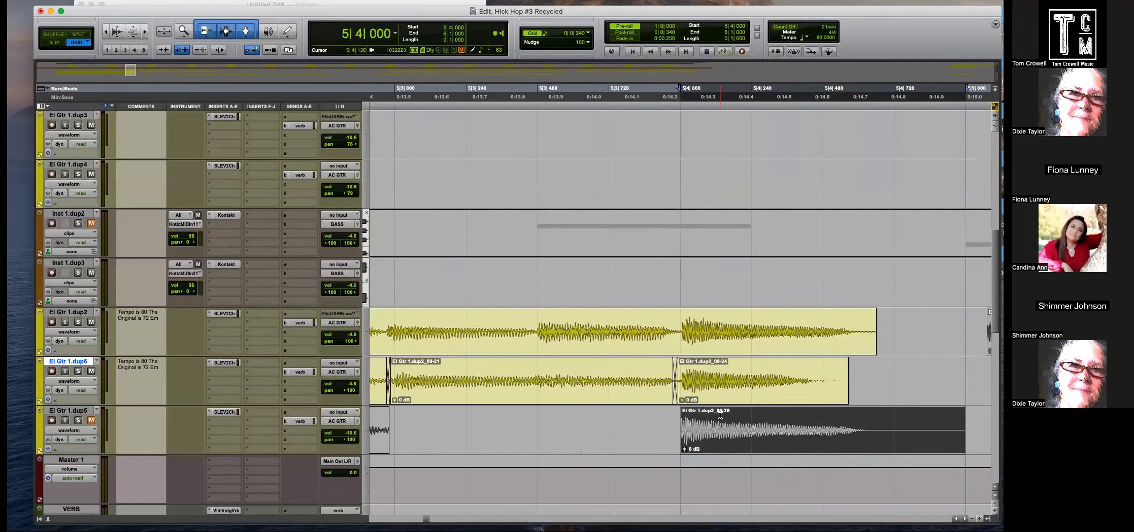
{"action": "left_click_drag", "start_coordinate": [740, 448], "coordinate": [742, 399]}
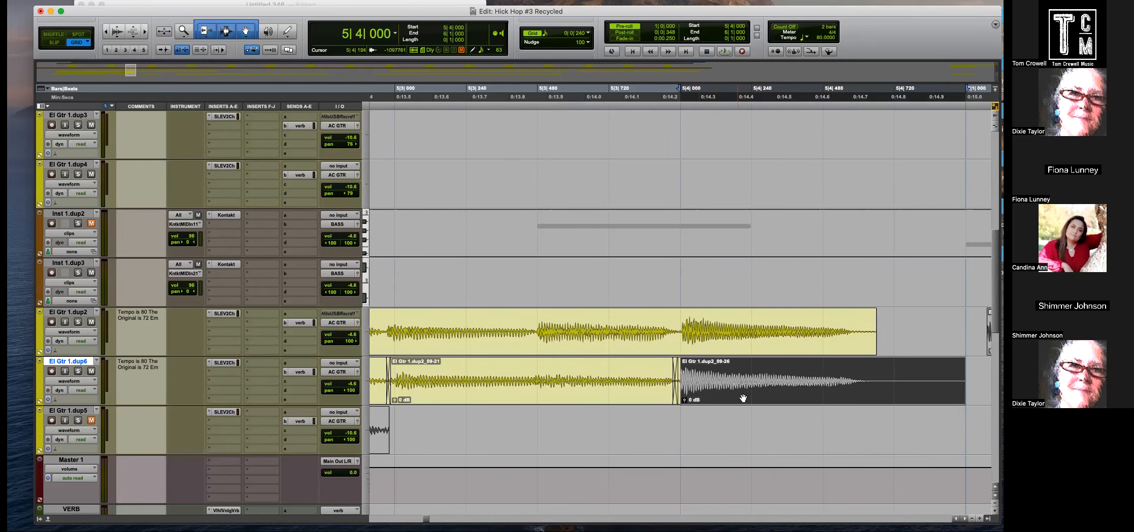
Unmute the moved El Gtr 1.dup6 ending and delete the leftover crossfade at 5|3|935 in Slip mode.
{"action": "left_click", "coordinate": [693, 374]}
{"action": "key", "text": "t"}
{"action": "key", "text": "t"}
{"action": "key", "text": "F2"}
{"action": "left_click", "coordinate": [677, 395]}
{"action": "key", "text": "Delete"}
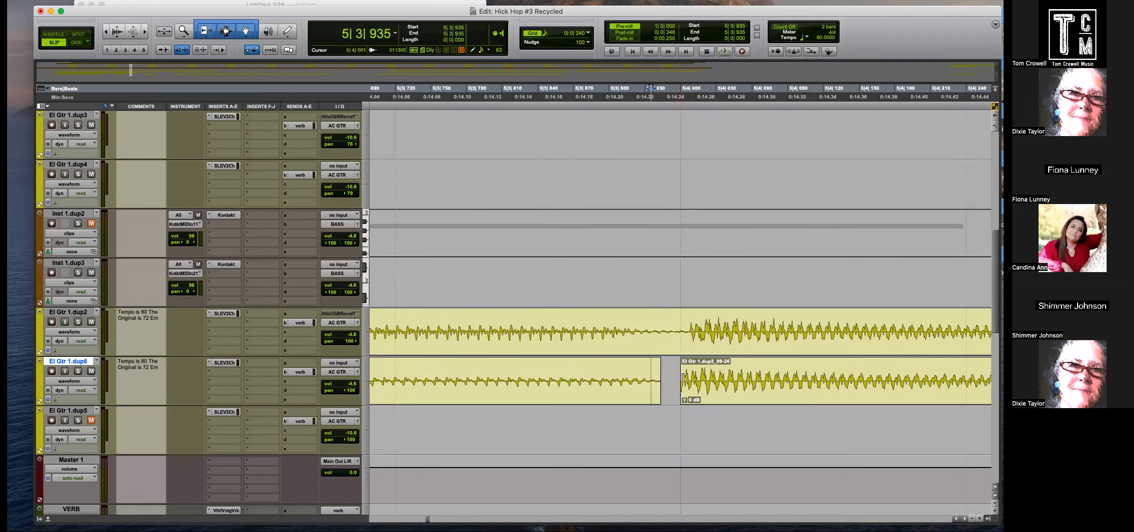
Extend the start of the El Gtr 1.dup6 ending back to the preceding clip, crossfade the join and audition it.
{"action": "left_click_drag", "start_coordinate": [681, 378], "coordinate": [660, 378]}
{"action": "left_click", "coordinate": [660, 379]}
{"action": "key", "text": "r"}
{"action": "key", "text": "r"}
{"action": "left_click", "coordinate": [627, 321]}
{"action": "key", "text": "space"}
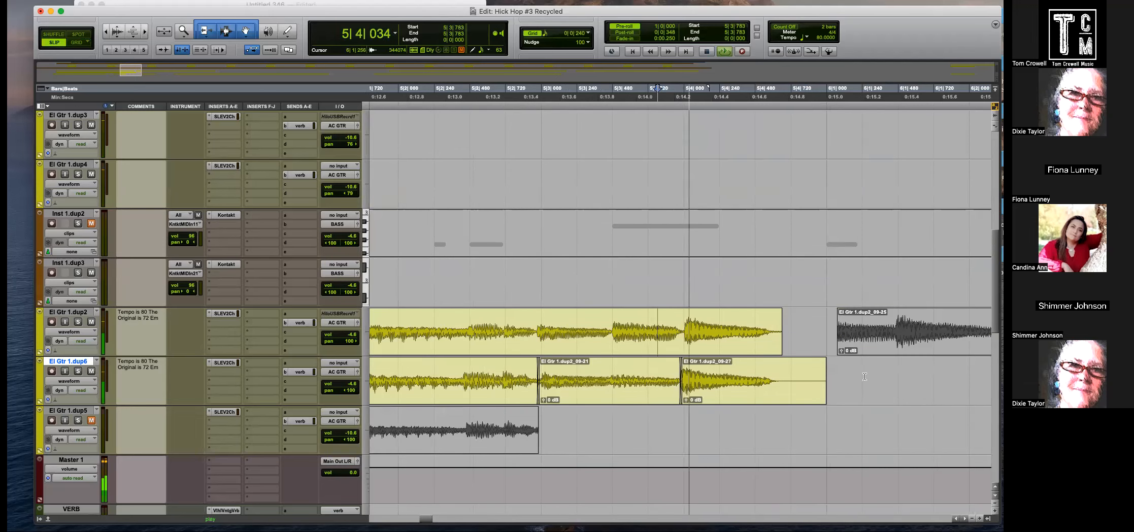
{"action": "key", "text": "space"}
{"action": "key", "text": "t"}
{"action": "key", "text": "t"}
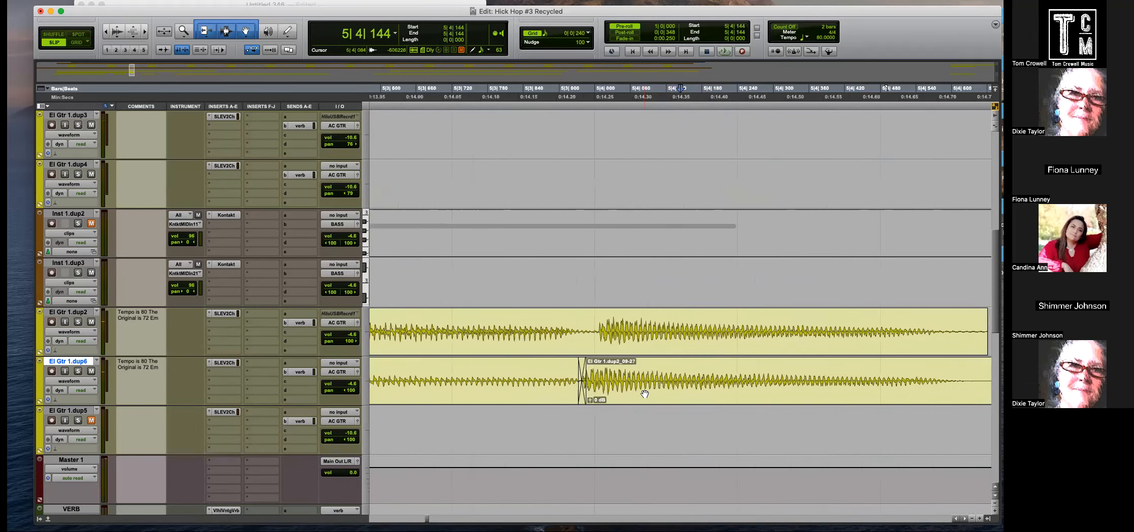
Trim the tails of El Gtr 1.dup2 and El Gtr 1.dup6 at 5|4|632 and fade out both endings from 5|4|598.
{"action": "left_click", "coordinate": [655, 393]}
{"action": "left_click_drag", "start_coordinate": [655, 394], "coordinate": [656, 394]}
{"action": "key", "text": "r"}
{"action": "key", "text": "r"}
{"action": "key", "text": "t"}
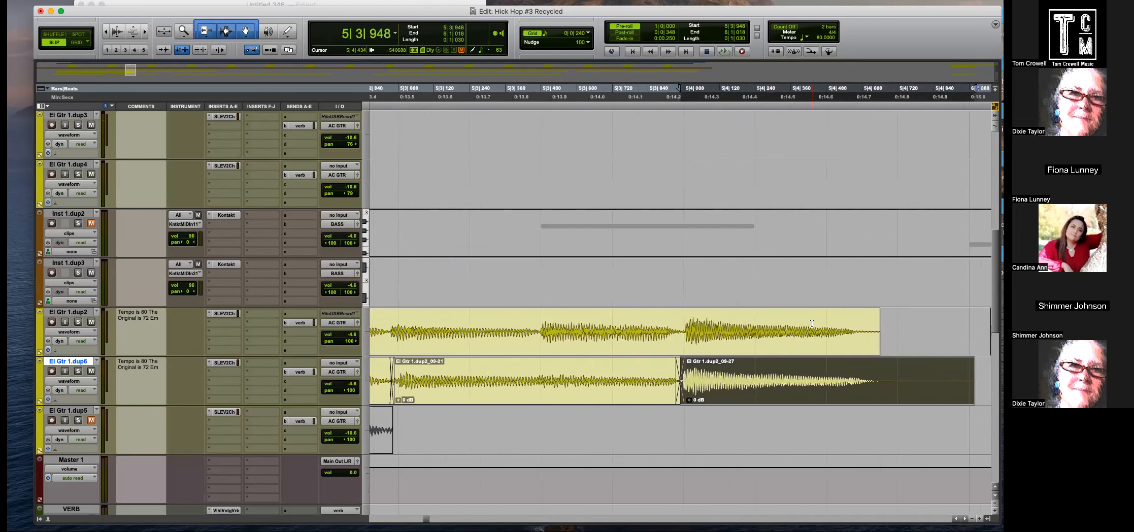
{"action": "left_click_drag", "start_coordinate": [872, 328], "coordinate": [979, 365]}
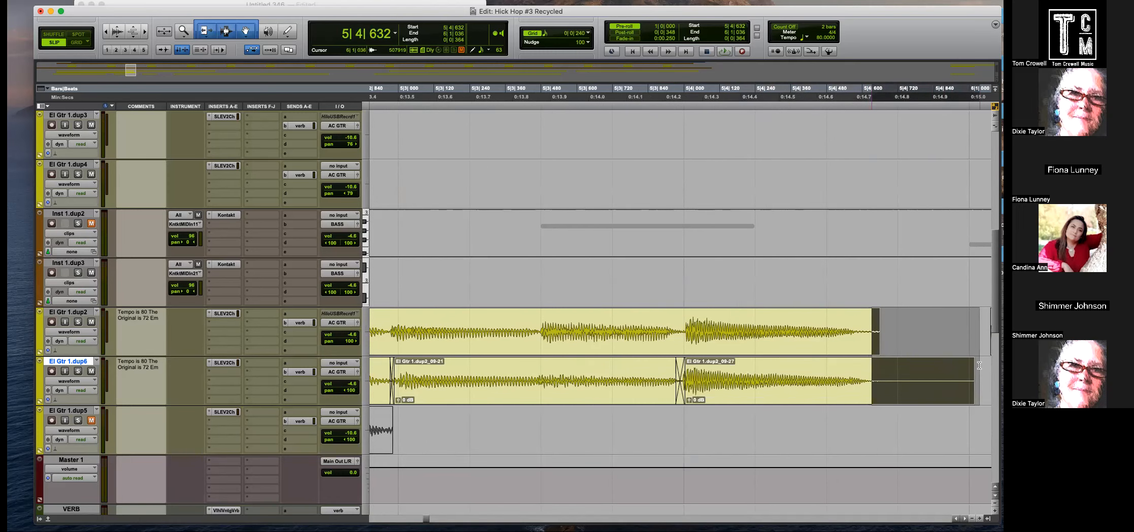
{"action": "key", "text": "Delete"}
{"action": "left_click", "coordinate": [921, 328]}
{"action": "left_click_drag", "start_coordinate": [885, 330], "coordinate": [861, 376]}
{"action": "key", "text": "Delete"}
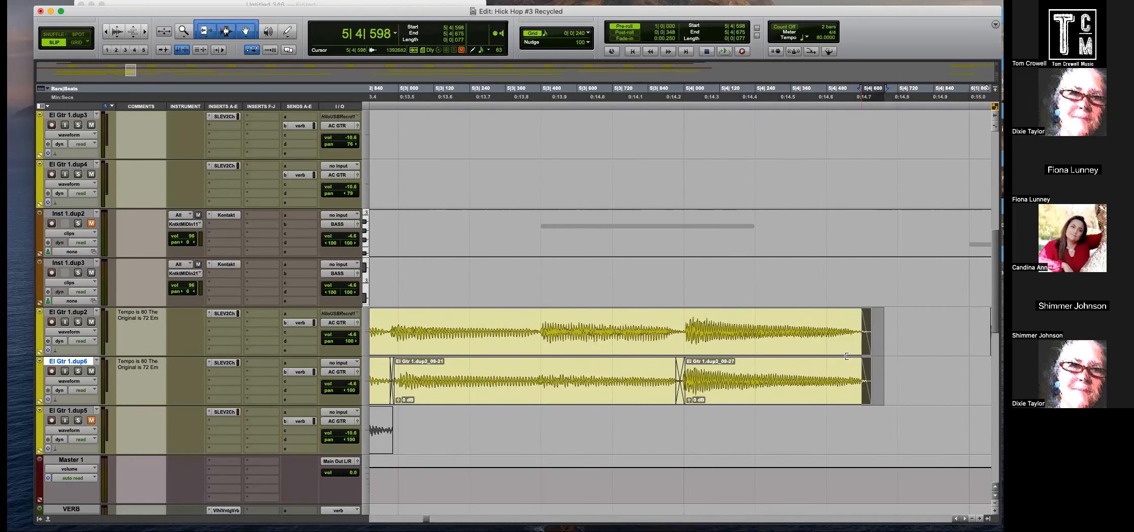
Return to the opening of the doubled guitars at bar 2 and play the lead-in to it.
{"action": "key", "text": "r"}
{"action": "key", "text": "r"}
{"action": "key", "text": "r"}
{"action": "key", "text": "r"}
{"action": "left_click", "coordinate": [416, 297]}
{"action": "key", "text": "t"}
{"action": "key", "text": "t"}
{"action": "key", "text": "t"}
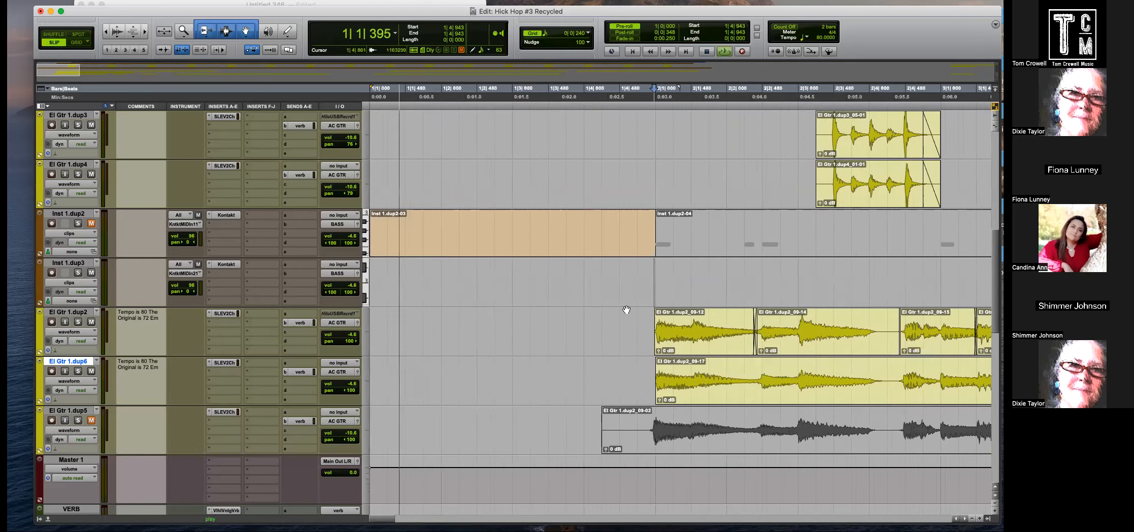
{"action": "key", "text": "space"}
{"action": "scroll", "coordinate": [833, 339], "scroll_direction": "right", "scroll_amount": 3}
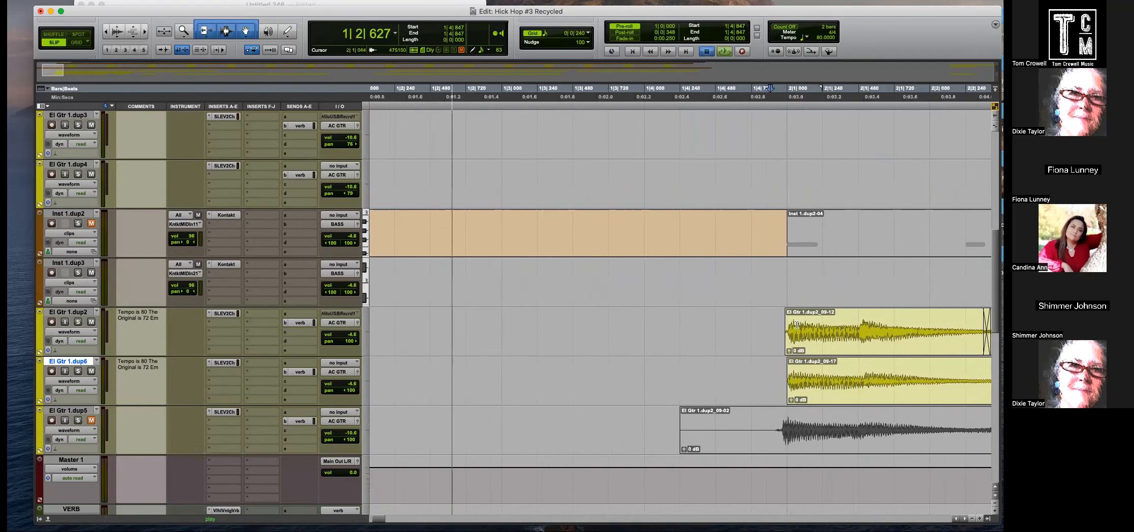
{"action": "key", "text": "space"}
Trim the start of El Gtr 1.dup2 to 2|1|000 in Grid mode and add short fade-ins to both guitar openings in Slip mode.
{"action": "left_click", "coordinate": [795, 328]}
{"action": "key", "text": "t"}
{"action": "key", "text": "t"}
{"action": "key", "text": "t"}
{"action": "key", "text": "F4"}
{"action": "left_click", "coordinate": [599, 316]}
{"action": "key", "text": "b"}
{"action": "left_click", "coordinate": [593, 344]}
{"action": "key", "text": "Delete"}
{"action": "key", "text": "F2"}
{"action": "mouse_move", "coordinate": [601, 319]}
{"action": "left_mouse_down"}
{"action": "mouse_move", "coordinate": [627, 320]}
{"action": "mouse_move", "coordinate": [608, 319]}
{"action": "left_mouse_up"}
{"action": "left_click_drag", "start_coordinate": [605, 367], "coordinate": [607, 366]}
Audition the doubled guitars from 1|4|952 with the whole phrase in view.
{"action": "left_click", "coordinate": [589, 369]}
{"action": "key", "text": "r"}
{"action": "key", "text": "r"}
{"action": "key", "text": "r"}
{"action": "key", "text": "r"}
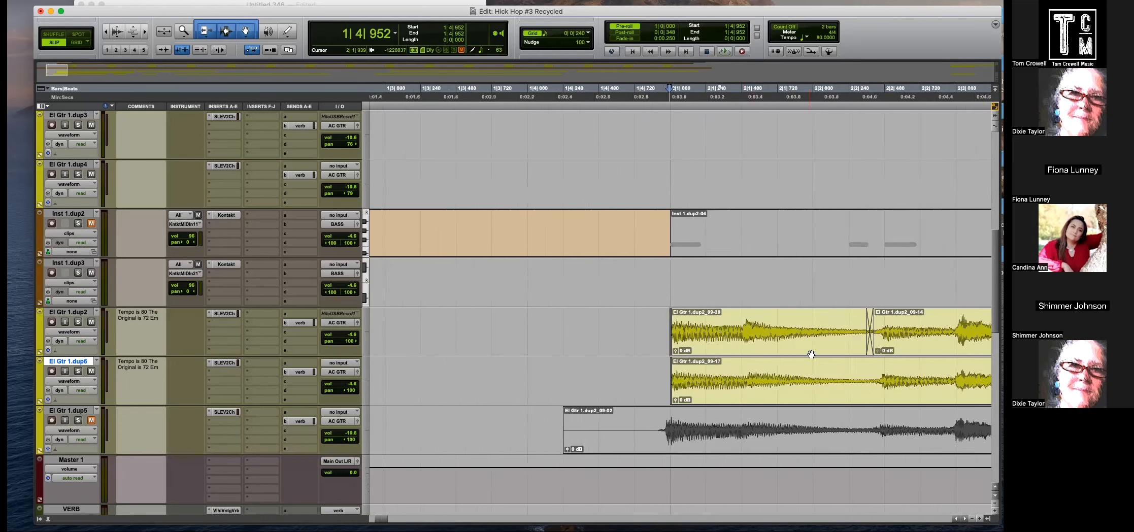
{"action": "key", "text": "space"}
{"action": "key", "text": "r"}
{"action": "key", "text": "r"}
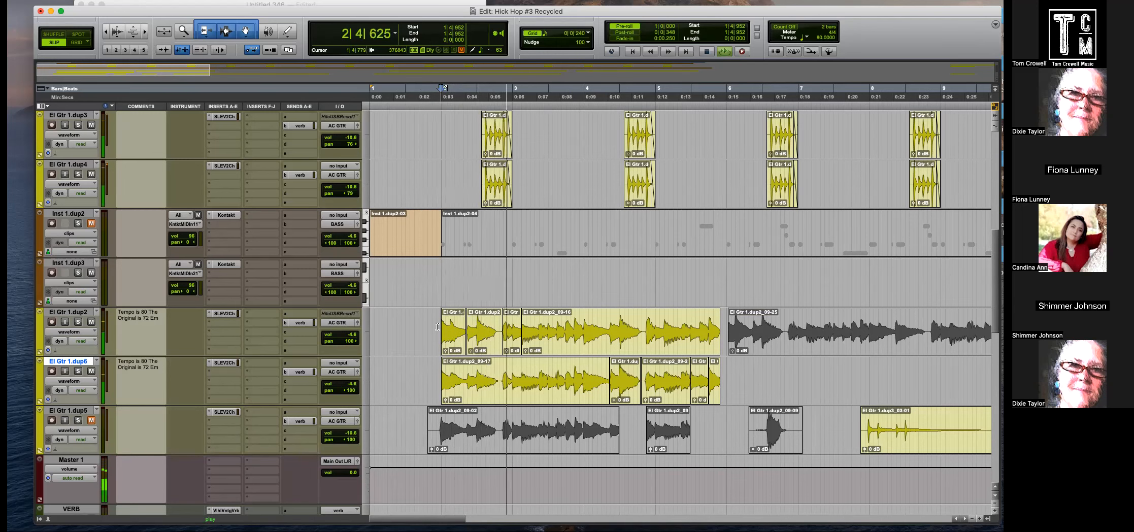
In Grid mode, try consolidating El Gtr 1.dup2 and El Gtr 1.dup6 from 1|4|720 to 5|4|720 and duplicating the result once.
{"action": "key", "text": "F4"}
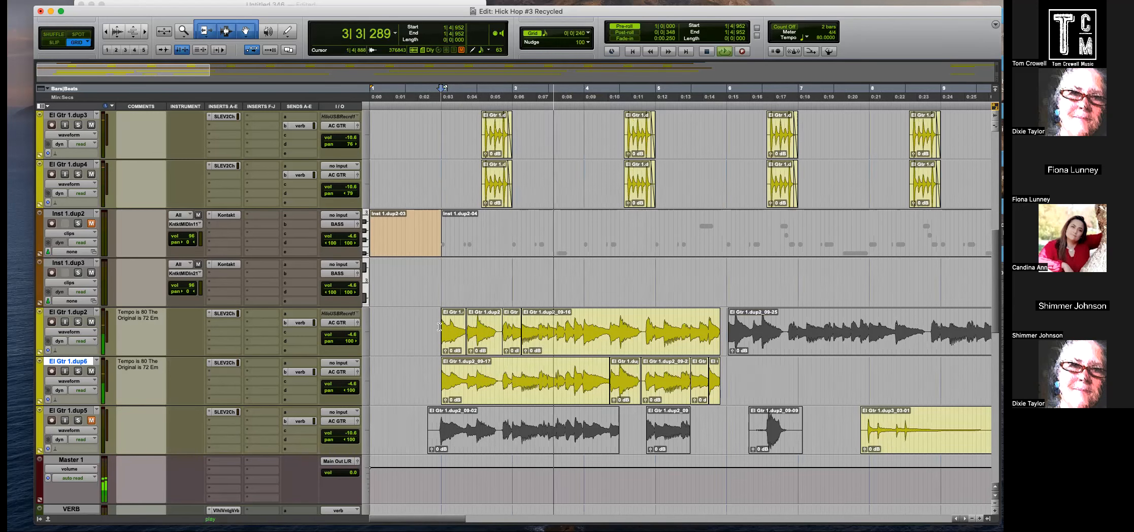
{"action": "left_click_drag", "start_coordinate": [439, 328], "coordinate": [520, 368]}
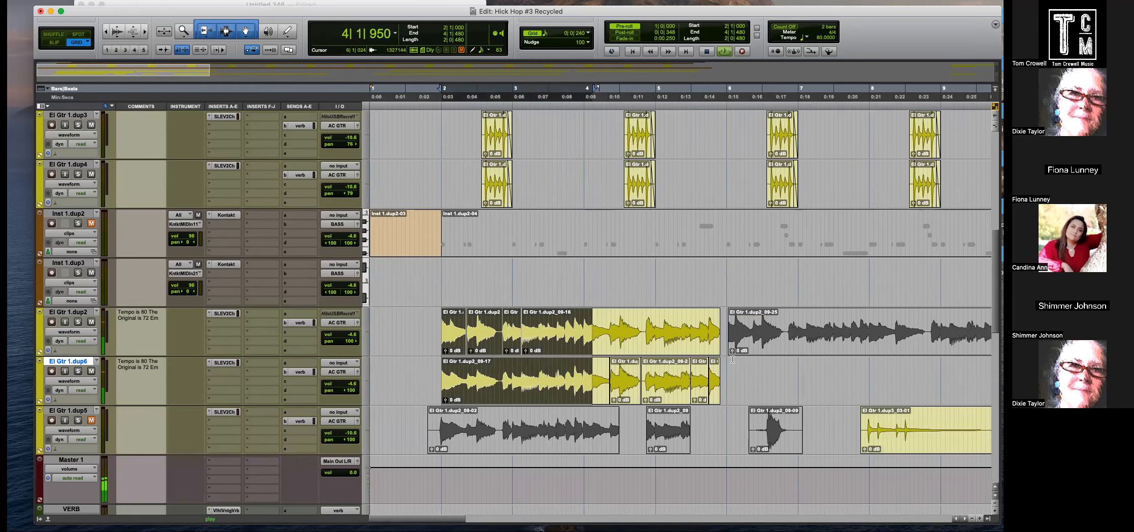
{"action": "left_click", "coordinate": [721, 338]}
{"action": "left_click_drag", "start_coordinate": [720, 339], "coordinate": [438, 379]}
{"action": "key", "text": "alt+shift+3"}
{"action": "key", "text": "super+d"}
Inspect the join at 5|4|720 and undo the duplication and consolidation of both guitar phrases.
{"action": "key", "text": "r"}
{"action": "key", "text": "t"}
{"action": "key", "text": "t"}
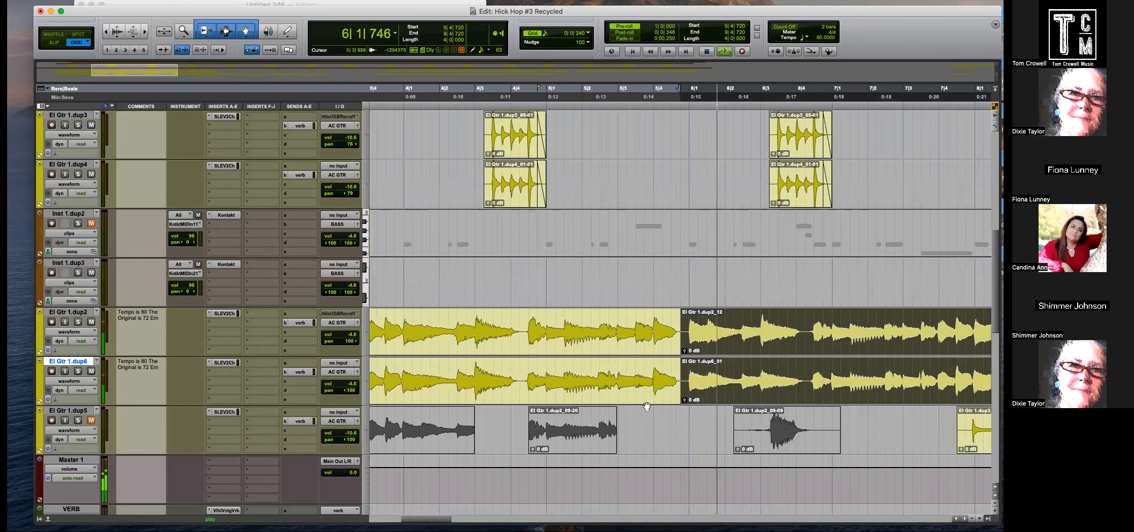
{"action": "key", "text": "r"}
{"action": "key", "text": "r"}
{"action": "key", "text": "super+z"}
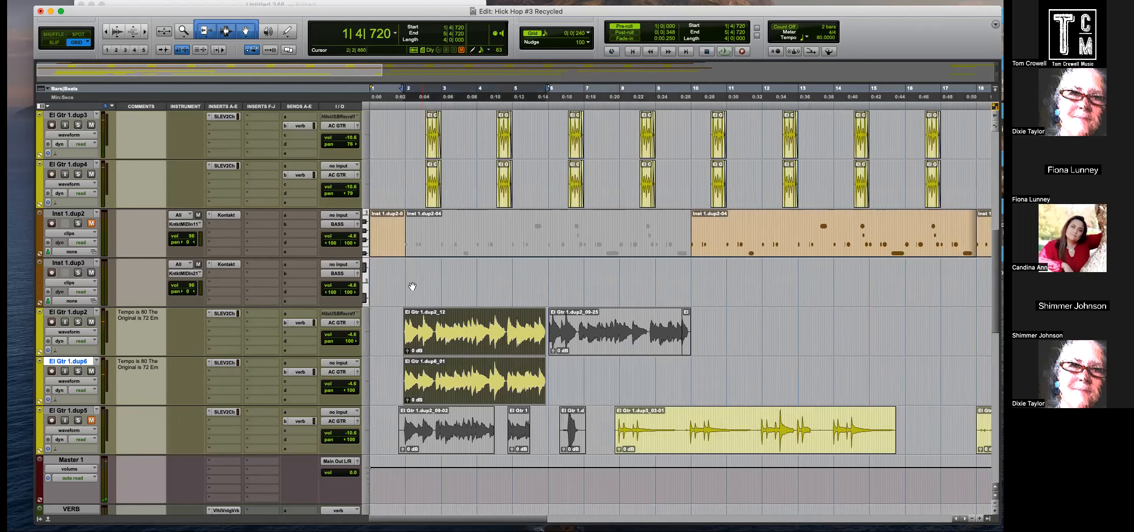
{"action": "key", "text": "t"}
{"action": "key", "text": "super+z"}
Examine the eighth-note gap between 5|4|720 and 6|1|000 after the phrase endings on El Gtr 1.dup2 and El Gtr 1.dup6.
{"action": "key", "text": "t"}
{"action": "key", "text": "t"}
{"action": "key", "text": "r"}
{"action": "key", "text": "r"}
{"action": "left_click_drag", "start_coordinate": [716, 279], "coordinate": [720, 280]}
{"action": "key", "text": "t"}
{"action": "key", "text": "t"}
{"action": "key", "text": "t"}
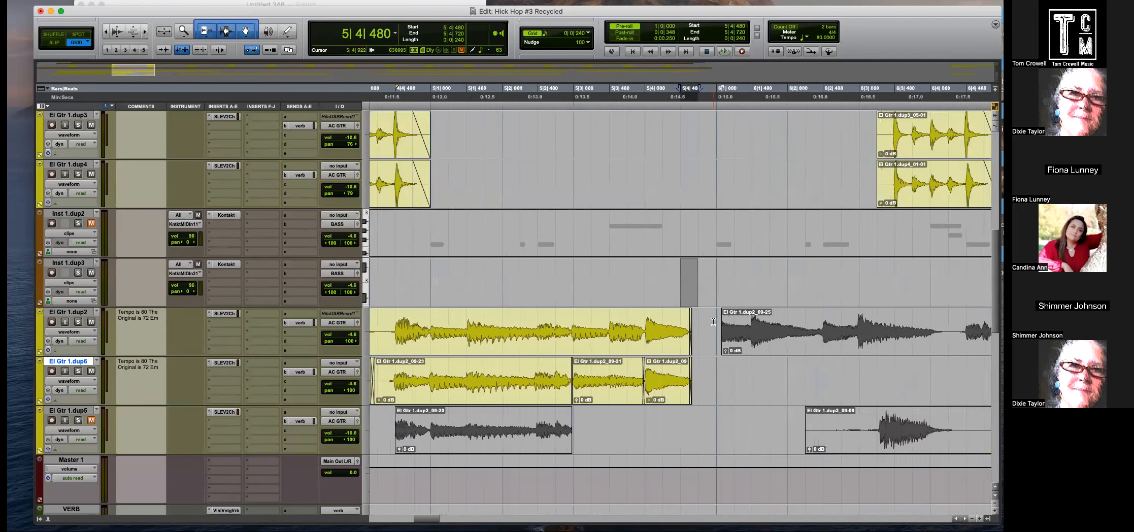
{"action": "left_click", "coordinate": [716, 296]}
{"action": "left_click_drag", "start_coordinate": [717, 325], "coordinate": [753, 385]}
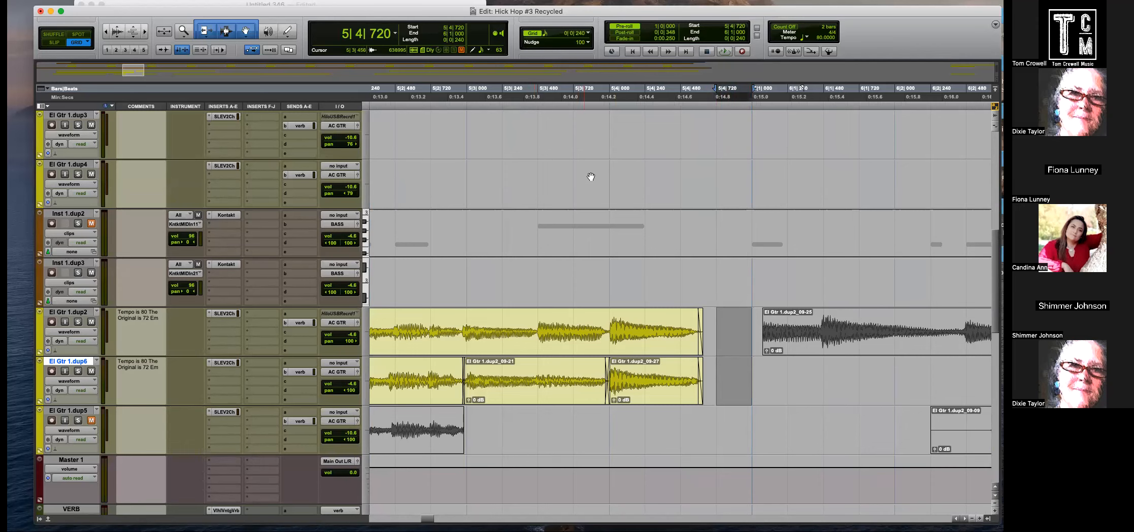
{"action": "left_click", "coordinate": [723, 325]}
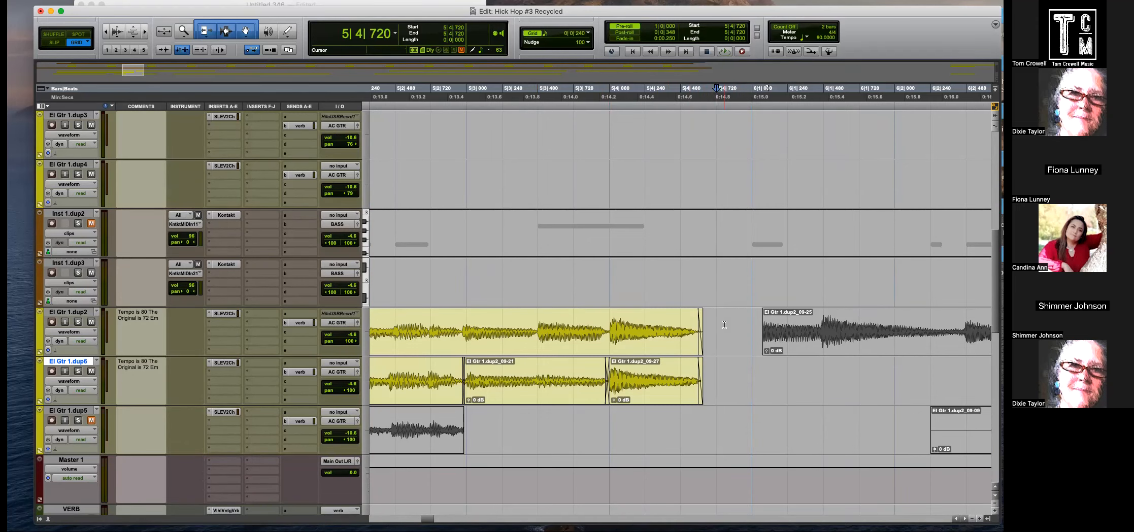
{"action": "key", "text": "r"}
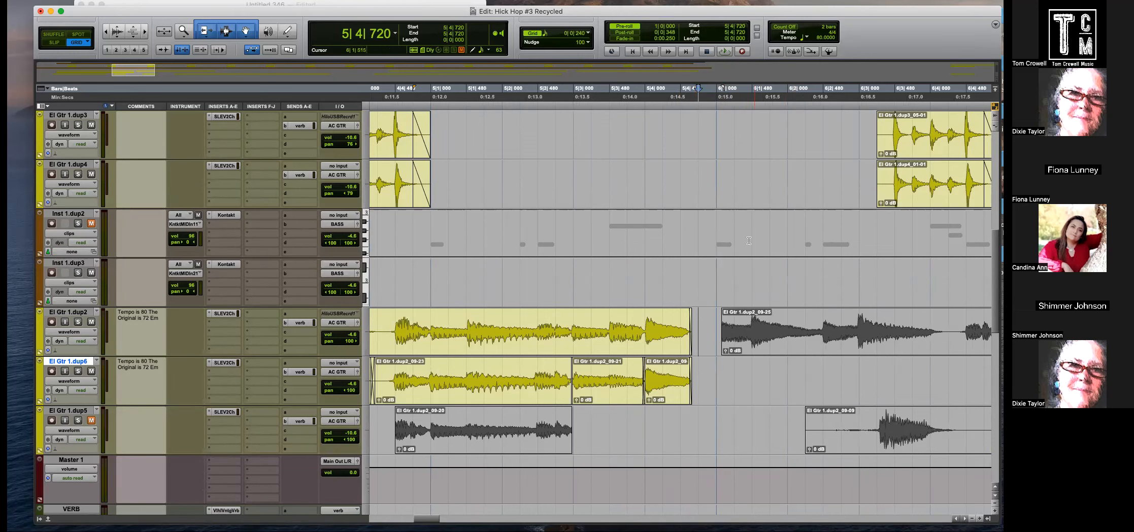
{"action": "left_click_drag", "start_coordinate": [698, 333], "coordinate": [715, 378]}
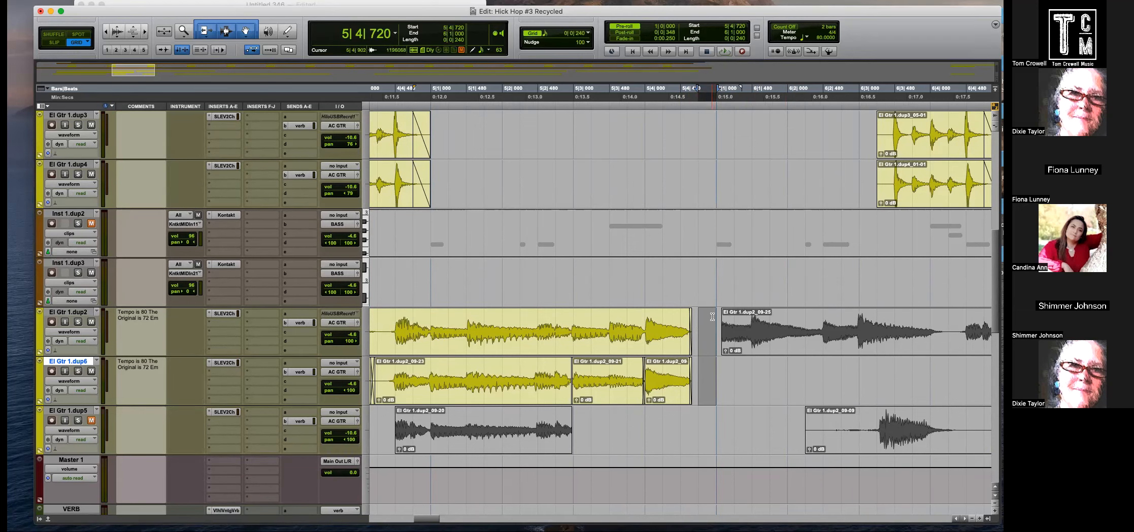
{"action": "key", "text": "r"}
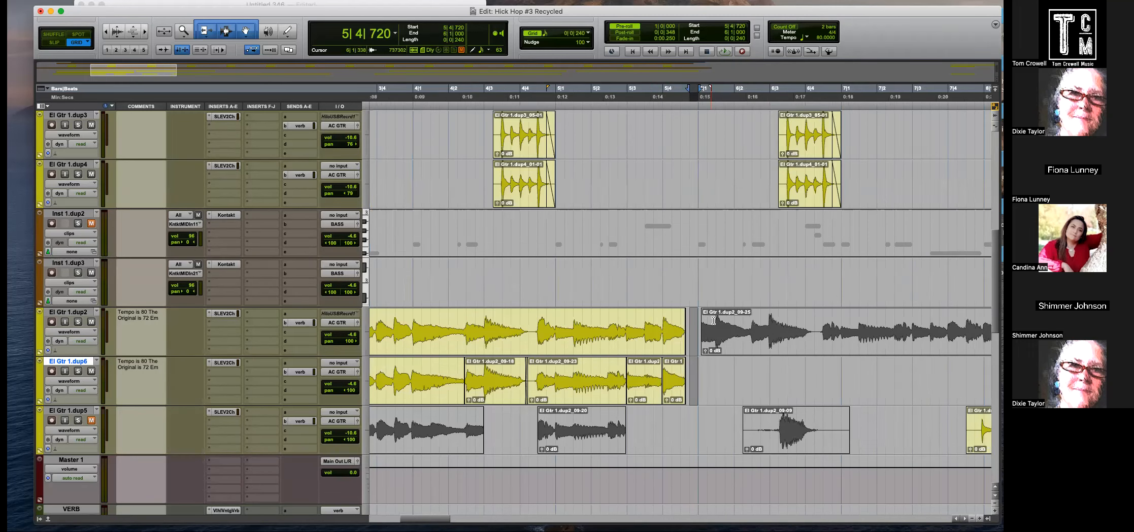
{"action": "left_click", "coordinate": [697, 326]}
{"action": "key", "text": "r"}
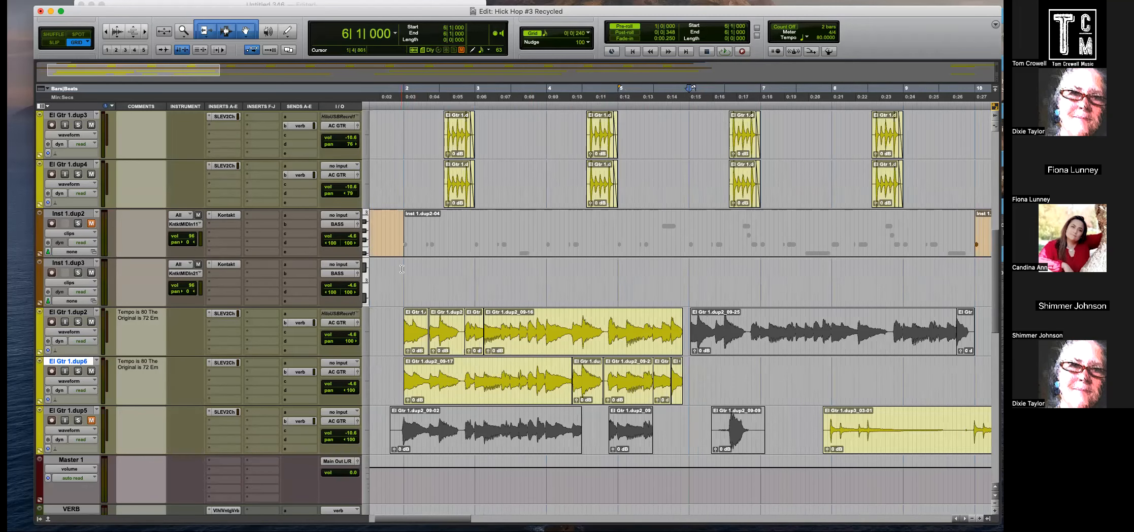
Select the eighth note from 1|4|720 to 2|1|000 ahead of the guitar phrases on El Gtr 1.dup2 and El Gtr 1.dup6.
{"action": "left_click", "coordinate": [403, 302]}
{"action": "key", "text": "t"}
{"action": "key", "text": "t"}
{"action": "key", "text": "t"}
{"action": "key", "text": "t"}
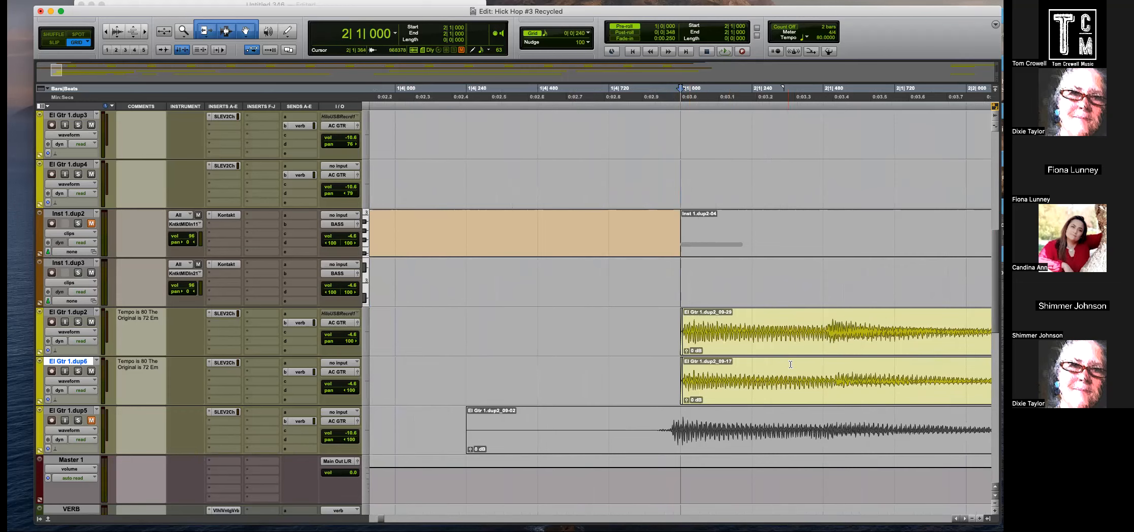
{"action": "left_click", "coordinate": [610, 324]}
{"action": "left_click", "coordinate": [633, 377], "text": "shift"}
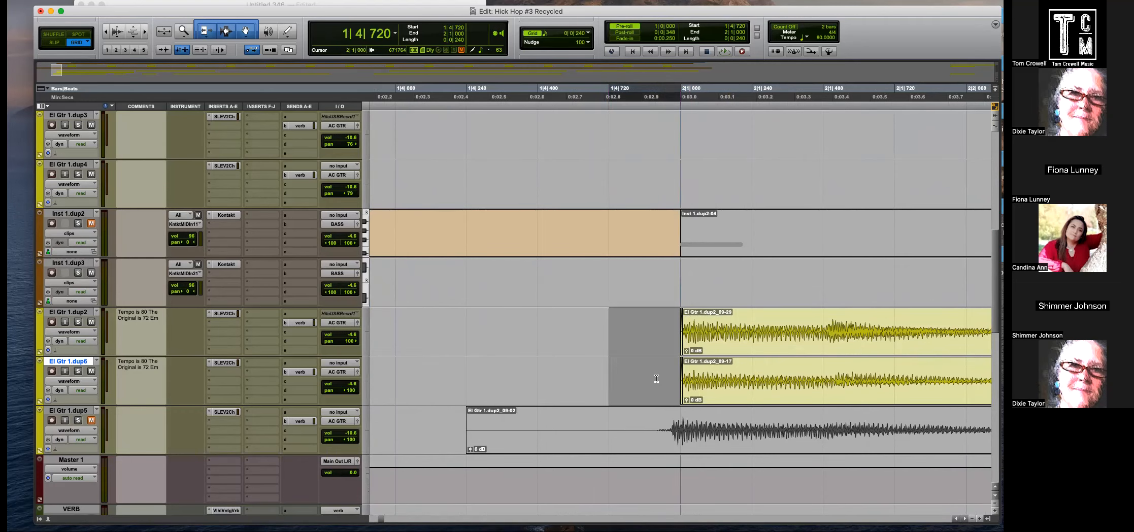
Extend the selection across both guitar phrases to 5|4|720, consolidate it and undo the consolidation.
{"action": "key", "text": "r"}
{"action": "key", "text": "r"}
{"action": "key", "text": "r"}
{"action": "key", "text": "r"}
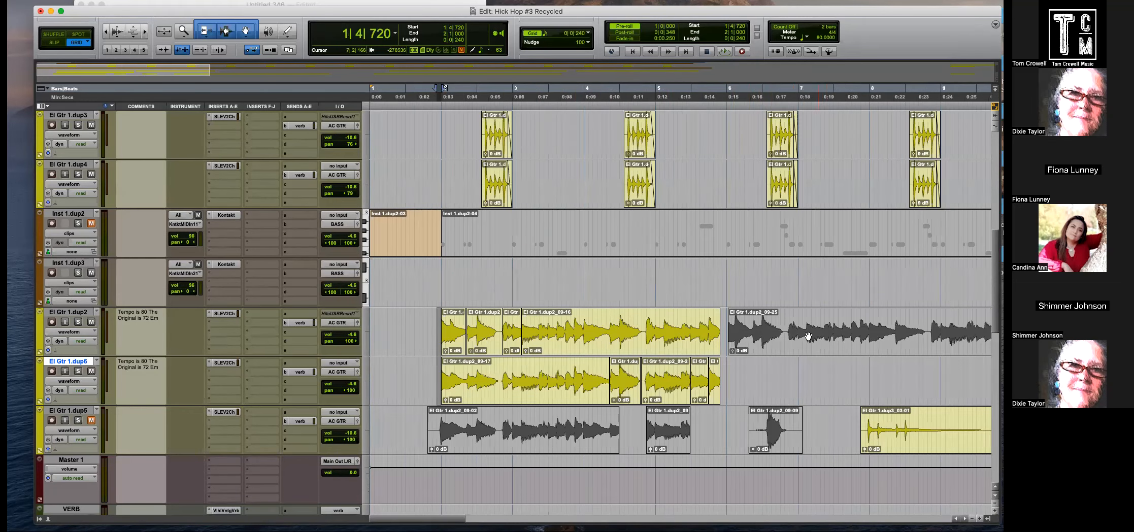
{"action": "left_click", "coordinate": [717, 327], "text": "shift"}
{"action": "key", "text": "t"}
{"action": "scroll", "coordinate": [717, 328], "scroll_direction": "right", "scroll_amount": 5}
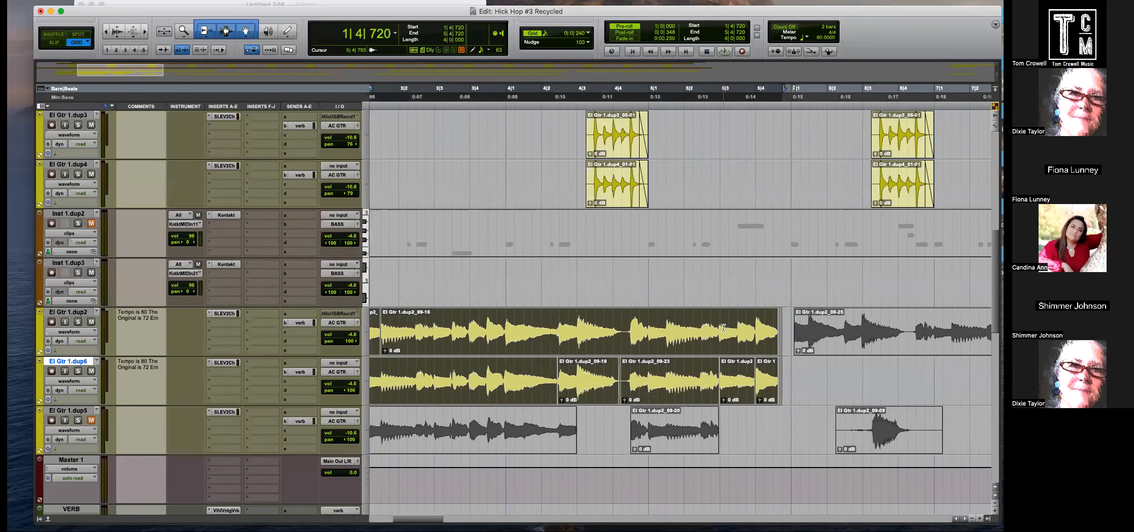
{"action": "scroll", "coordinate": [673, 355], "scroll_direction": "left", "scroll_amount": 1}
{"action": "key", "text": "r"}
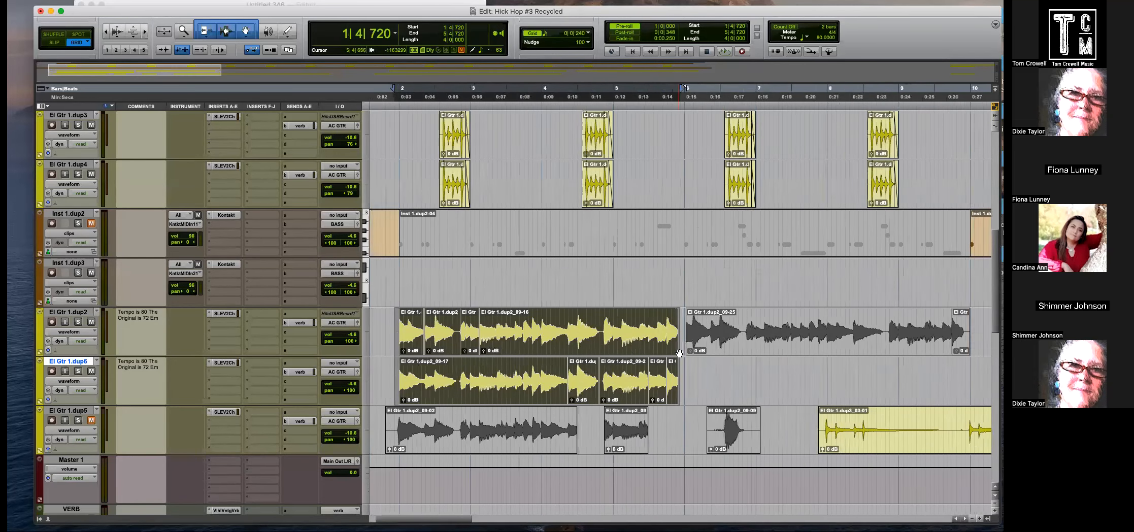
{"action": "scroll", "coordinate": [679, 353], "scroll_direction": "left", "scroll_amount": 2}
{"action": "key", "text": "alt+shift+3"}
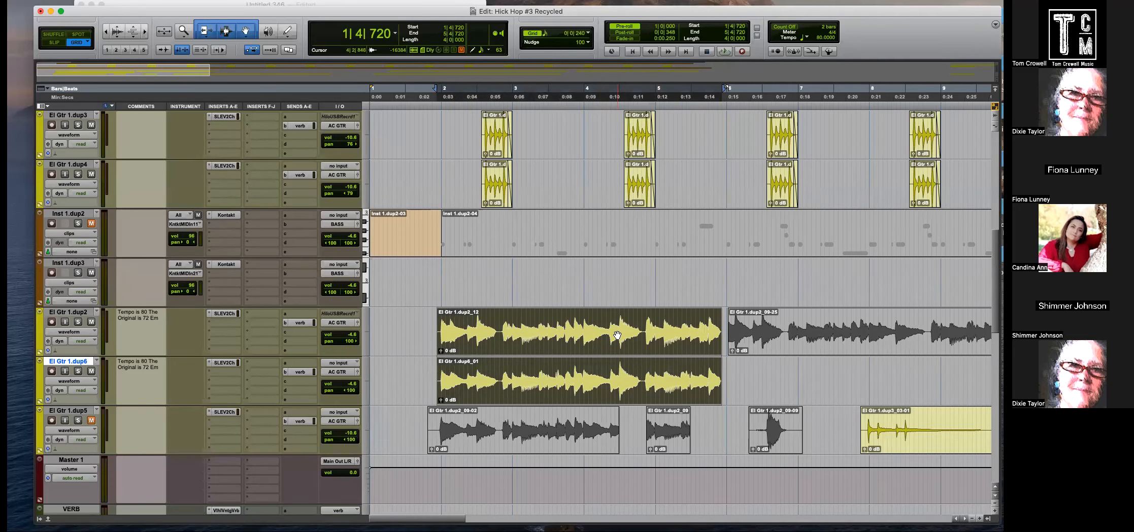
{"action": "key", "text": "super+z"}
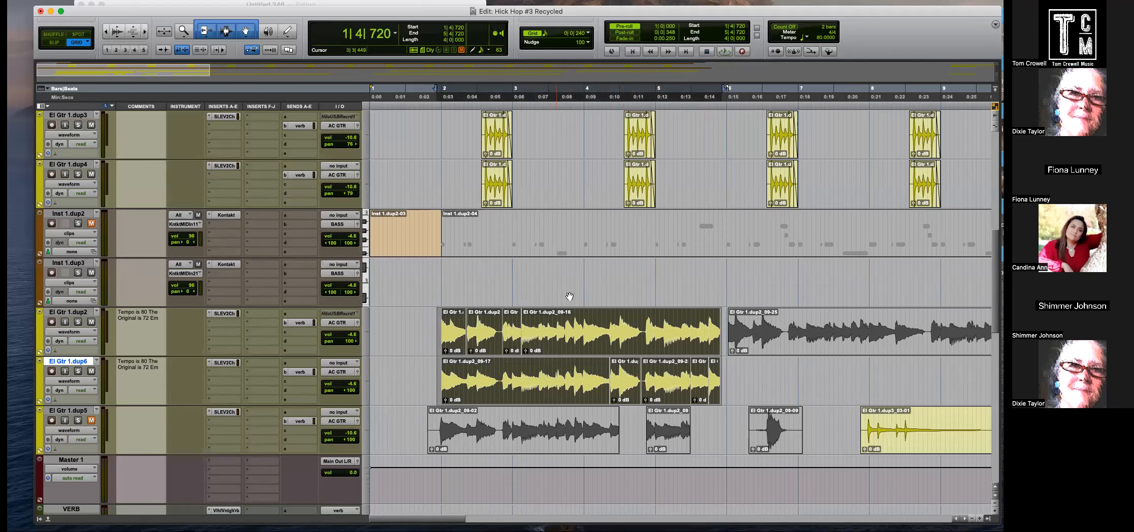
Try moving the El Gtr 1.dup6 clip at 4|2|426 to 5|1|220 on El Gtr 1.dup5 and undo the move.
{"action": "left_click", "coordinate": [598, 285]}
{"action": "left_click_drag", "start_coordinate": [622, 400], "coordinate": [684, 419]}
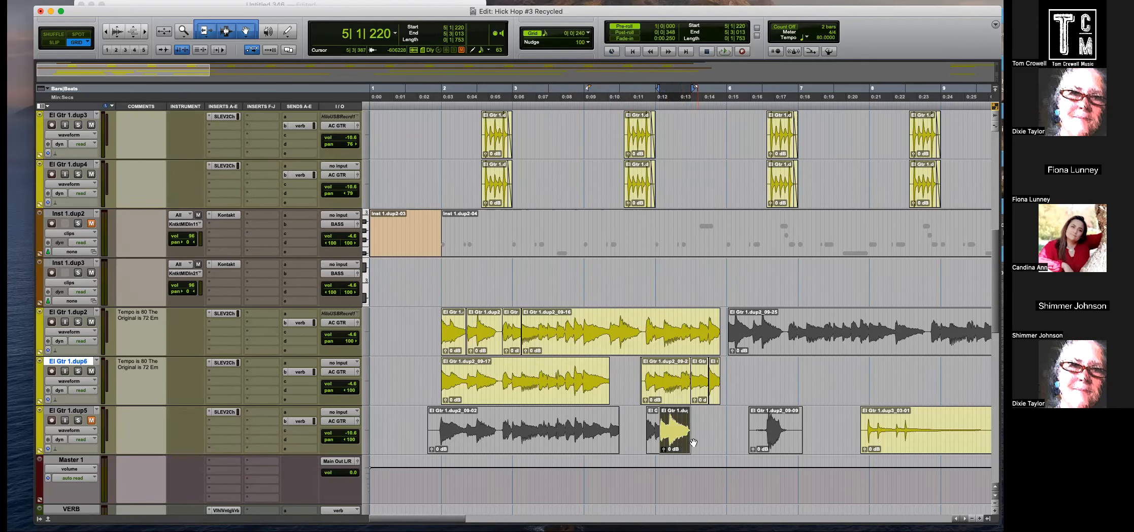
{"action": "key", "text": "super+z"}
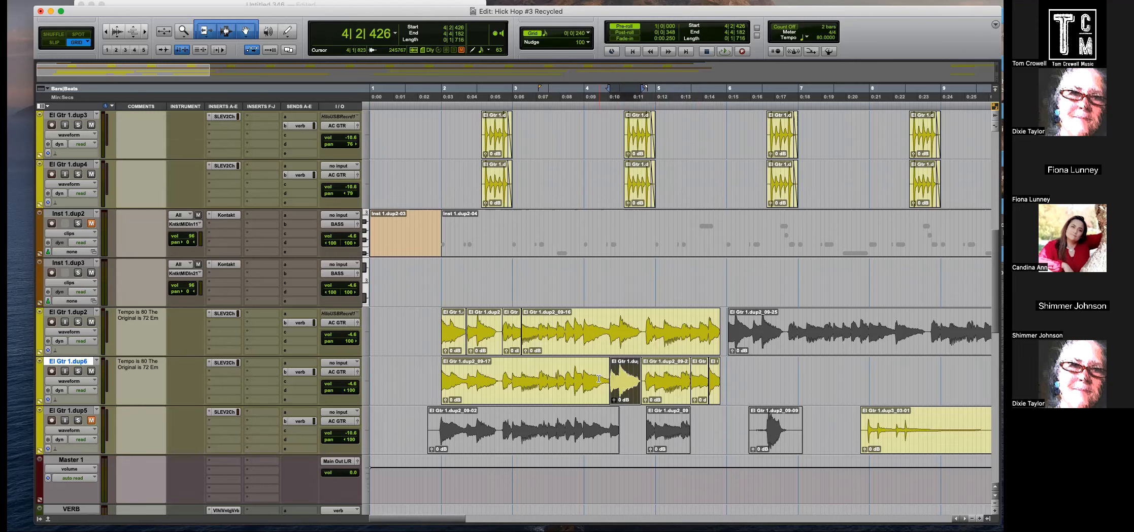
Consolidate both guitar phrases from 1|4|720 to 5|4|720 and duplicate the consolidated clips three times.
{"action": "left_click_drag", "start_coordinate": [434, 324], "coordinate": [721, 387]}
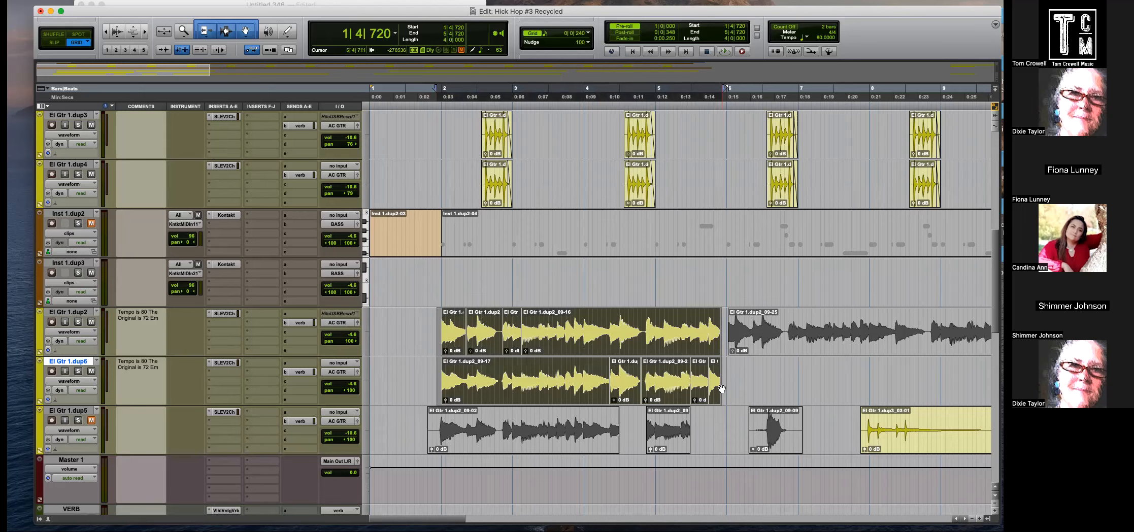
{"action": "key", "text": "alt+shift+3"}
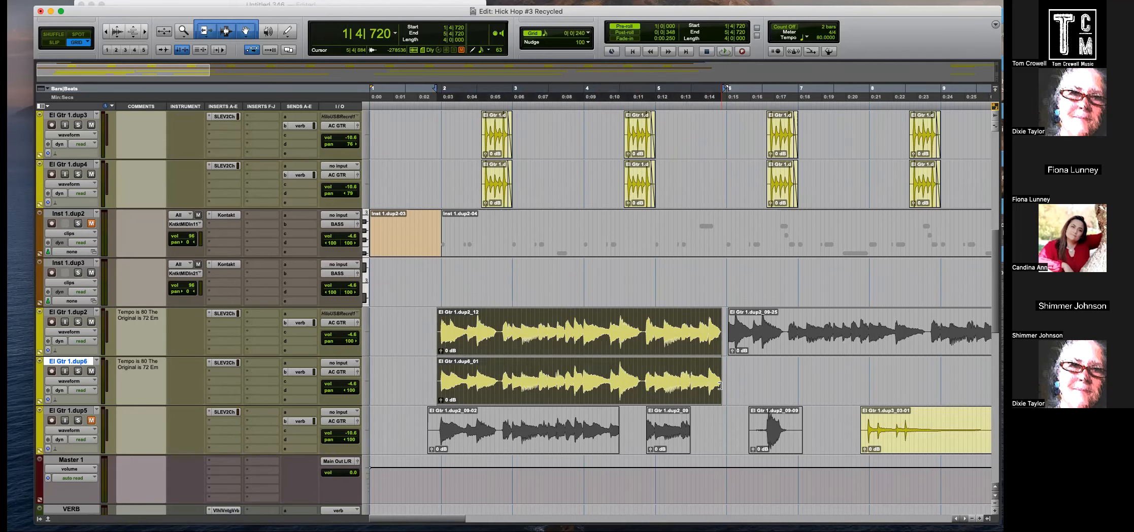
{"action": "key", "text": "alt+super+bracketleft"}
{"action": "key", "text": "super+d"}
{"action": "key", "text": "super+d"}
{"action": "key", "text": "super+d"}
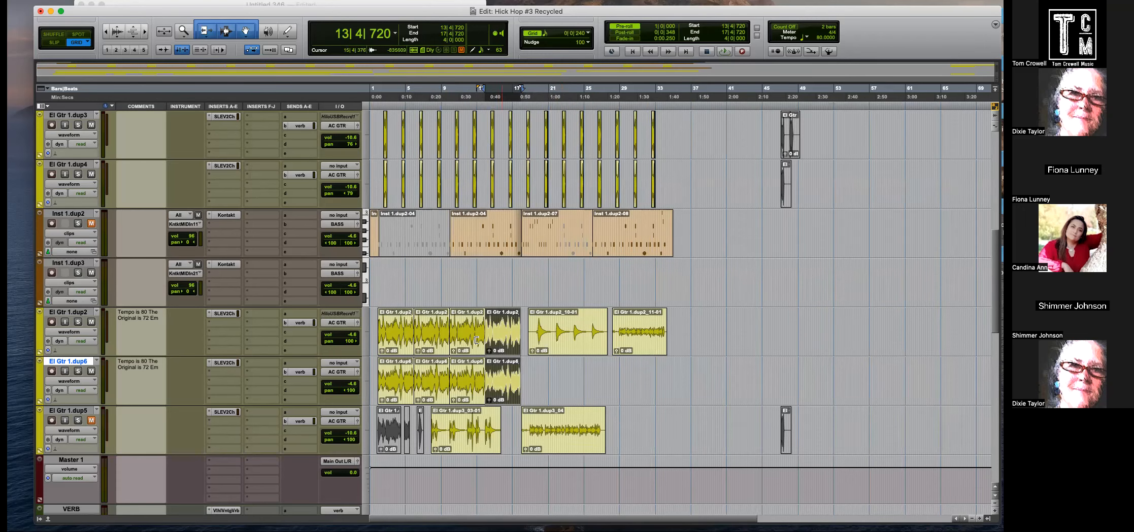
{"action": "left_click", "coordinate": [531, 364]}
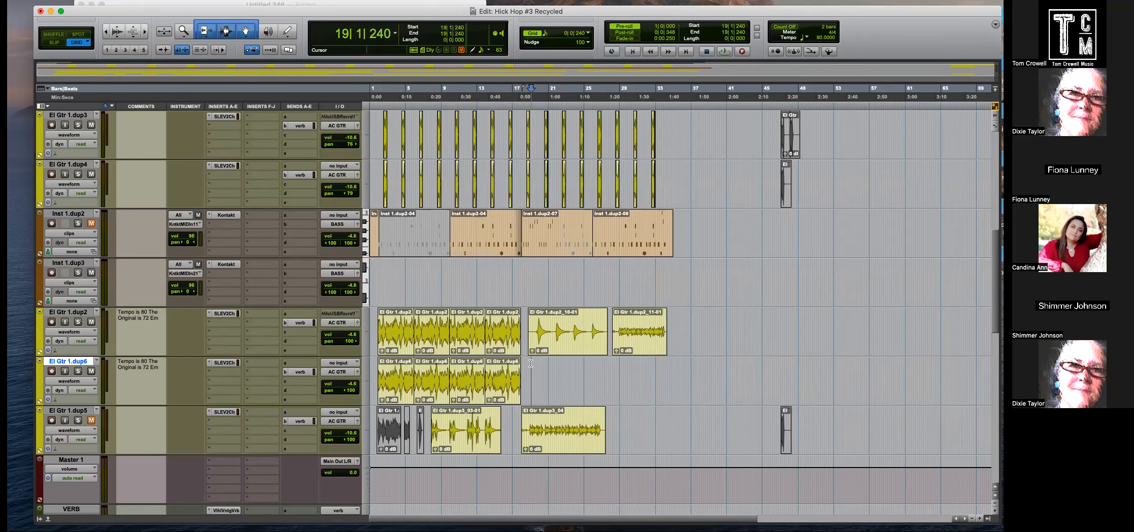
Duplicate the El Gtr 1.dup6 track once with all its data and delete the copied clips from the new track.
{"action": "left_click", "coordinate": [75, 315]}
{"action": "left_click", "coordinate": [74, 361]}
{"action": "key", "text": "alt+shift+d"}
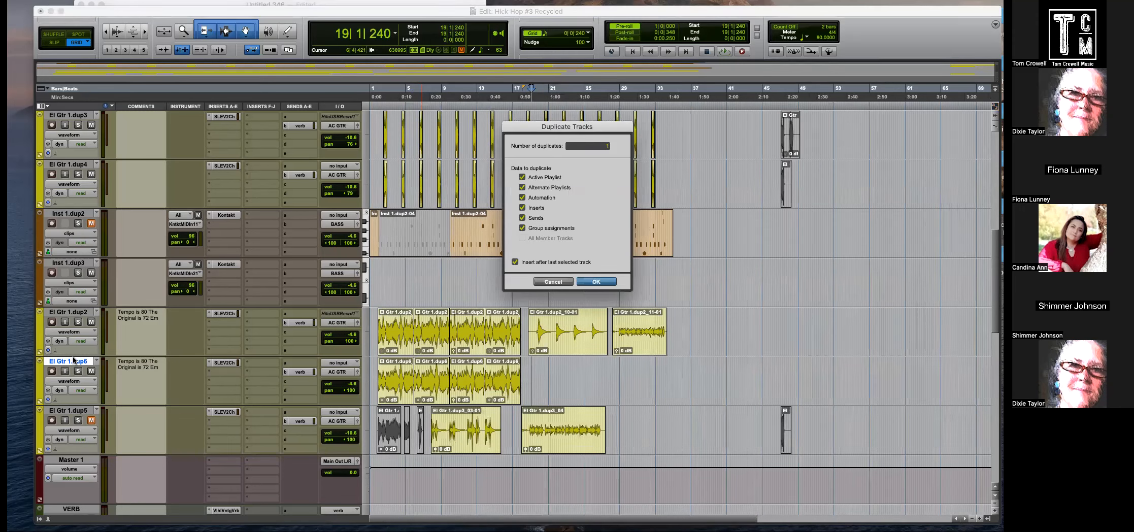
{"action": "key", "text": "Return"}
{"action": "left_click_drag", "start_coordinate": [553, 413], "coordinate": [358, 415]}
{"action": "key", "text": "Delete"}
Move the clips El Gtr 1.dup2_10-01 and El Gtr 1.dup2_11-01 from El Gtr 1.dup2 straight down to El Gtr 1.dup7.
{"action": "left_click", "coordinate": [536, 409]}
{"action": "left_click_drag", "start_coordinate": [554, 353], "coordinate": [555, 452]}
{"action": "left_click_drag", "start_coordinate": [623, 355], "coordinate": [628, 422]}
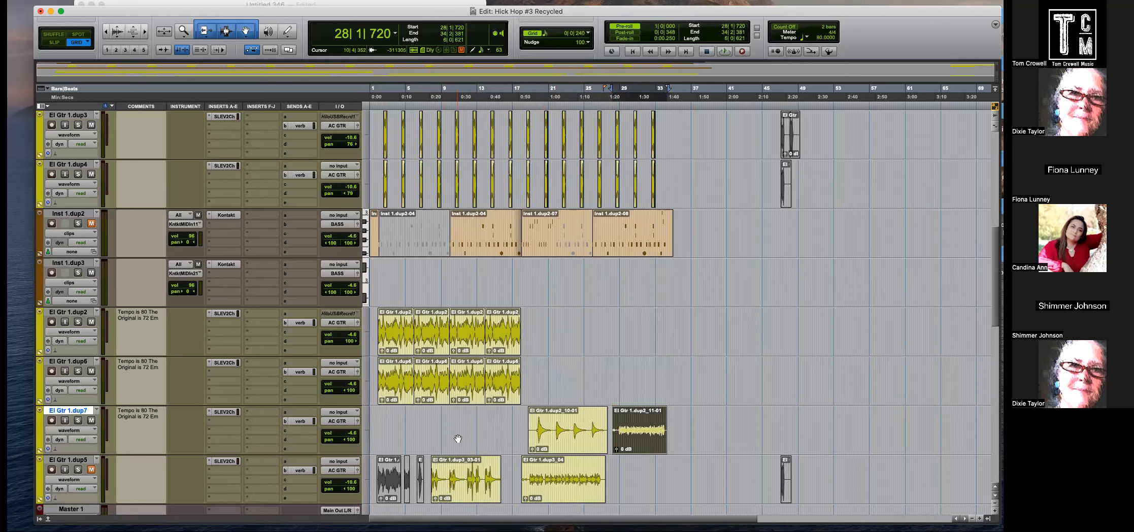
Duplicate the last consolidated clips on El Gtr 1.dup2 and El Gtr 1.dup6 four more times.
{"action": "left_click", "coordinate": [494, 396]}
{"action": "left_click", "coordinate": [501, 347], "text": "shift"}
{"action": "key", "text": "super+d"}
{"action": "key", "text": "super+d"}
{"action": "key", "text": "super+d"}
{"action": "key", "text": "super+d"}
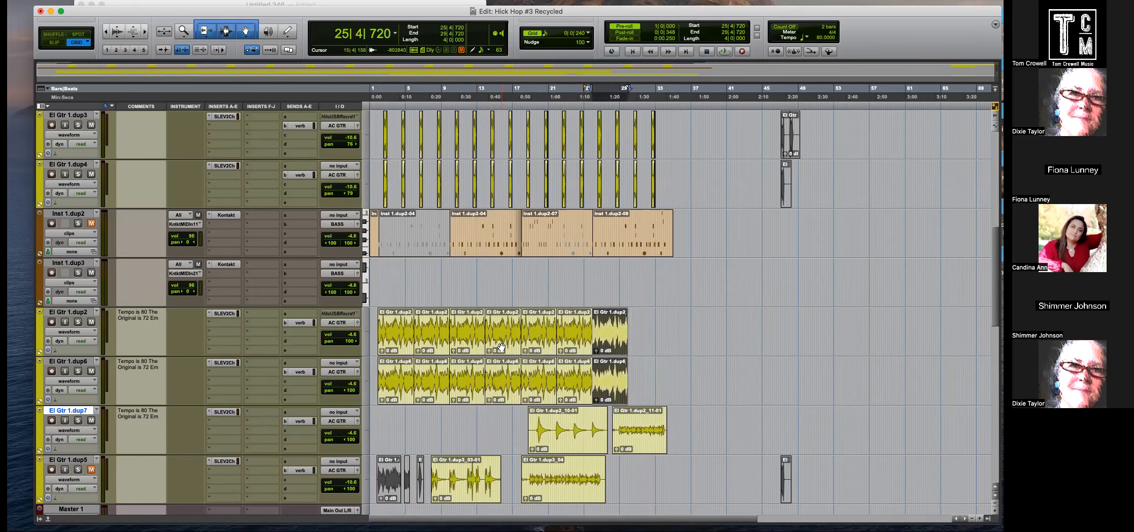
Place the cursor at 30|2|240 and play back the closing section of the repeated guitar parts.
{"action": "left_click", "coordinate": [631, 273]}
{"action": "key", "text": "t"}
{"action": "key", "text": "space"}
{"action": "key", "text": "t"}
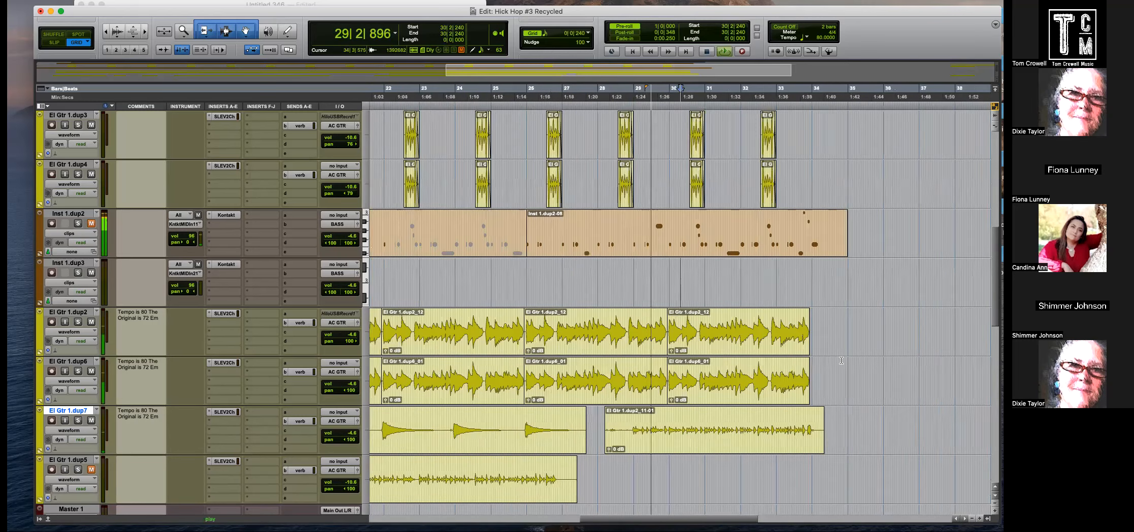
Play back the end of the repeated guitar parts from 33|3|000.
{"action": "key", "text": "t"}
{"action": "key", "text": "space"}
{"action": "left_click", "coordinate": [908, 326]}
{"action": "key", "text": "t"}
{"action": "key", "text": "space"}
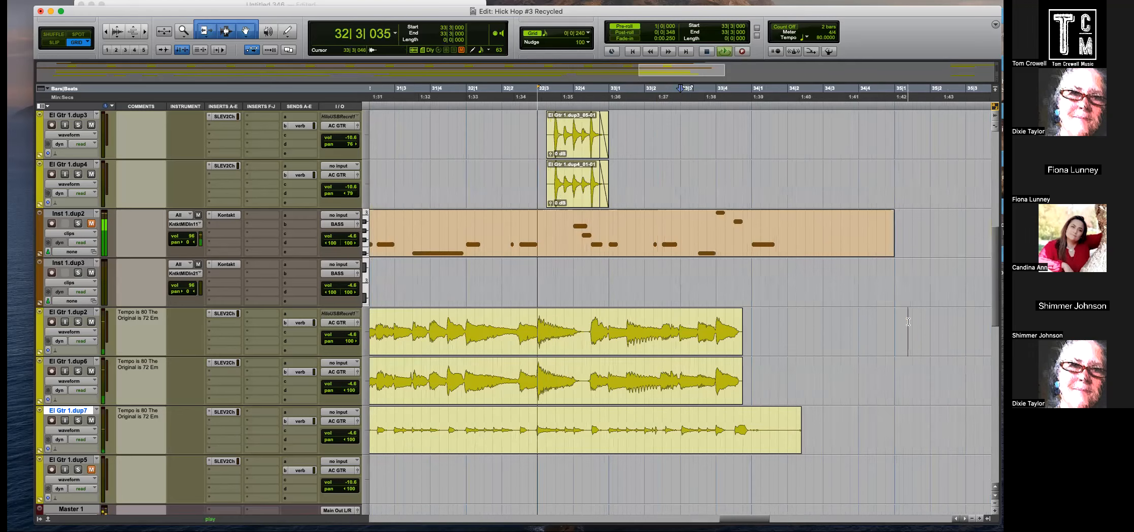
{"action": "key", "text": "t"}
{"action": "key", "text": "r"}
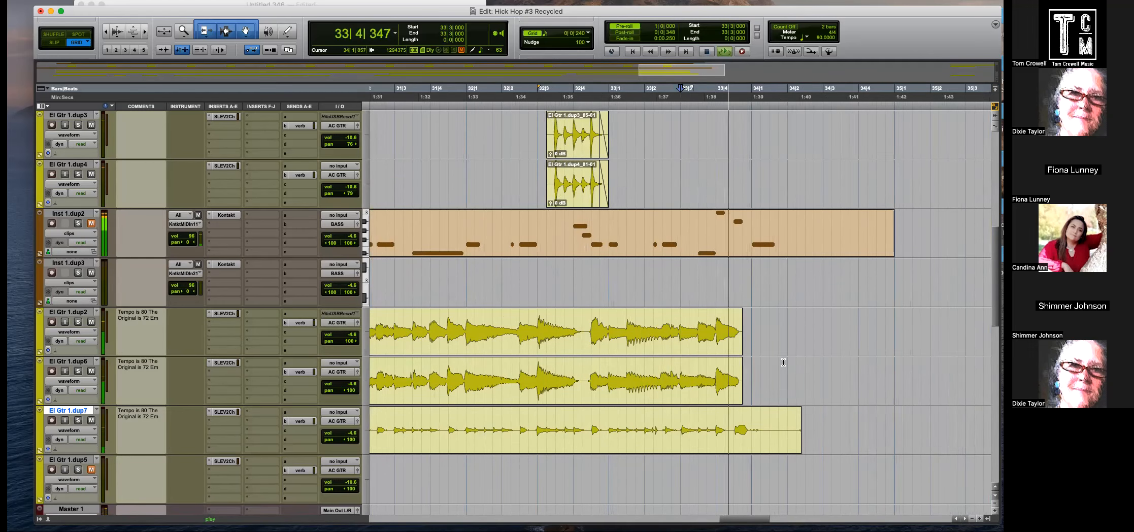
Play back the ending of the guitar parts from 33|3|240, then place the cursor at 33|3|720.
{"action": "key", "text": "r"}
{"action": "key", "text": "space"}
{"action": "left_click", "coordinate": [684, 333]}
{"action": "key", "text": "space"}
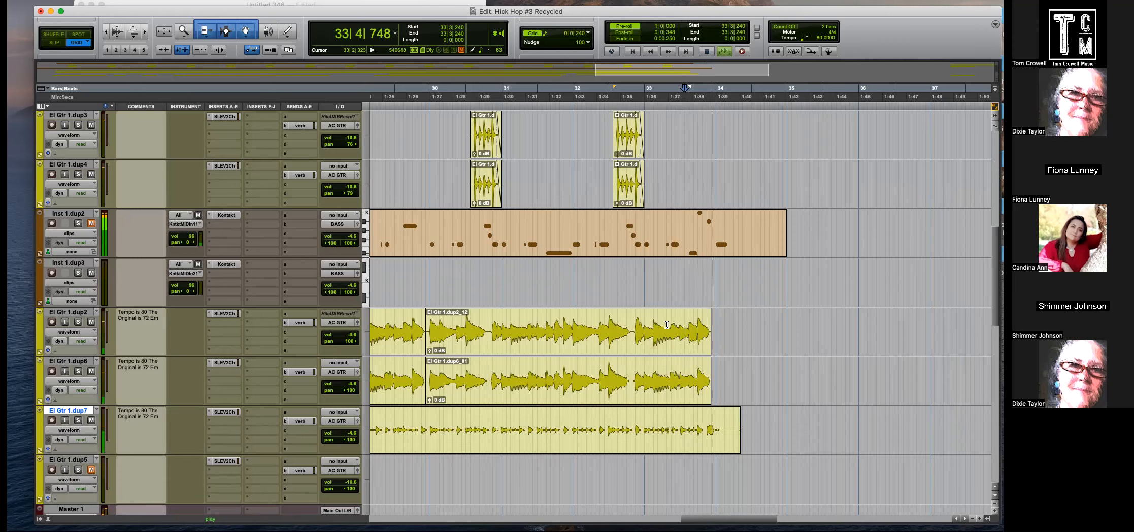
{"action": "key", "text": "space"}
{"action": "left_click", "coordinate": [691, 320]}
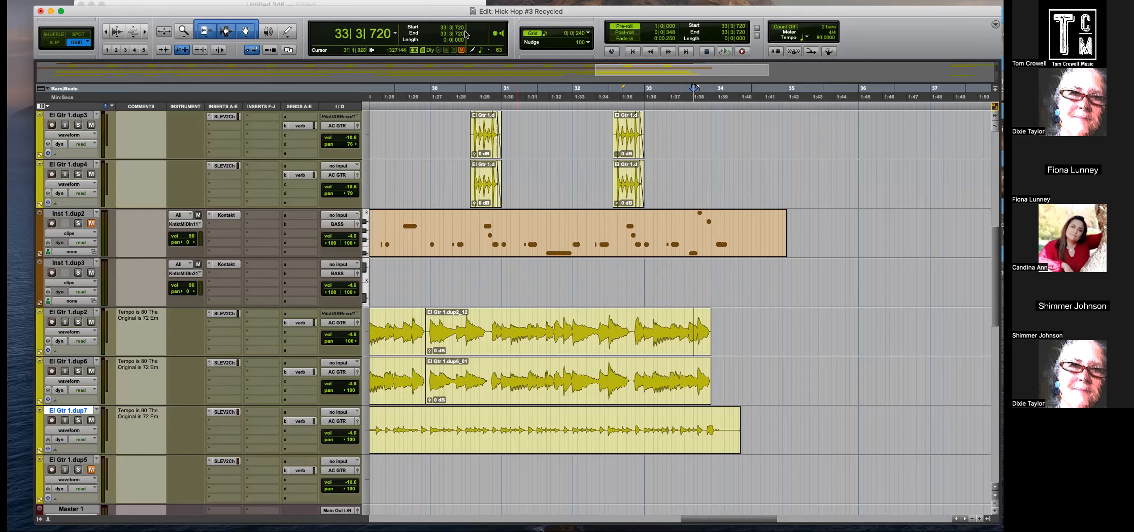
{"action": "left_click", "coordinate": [580, 94]}
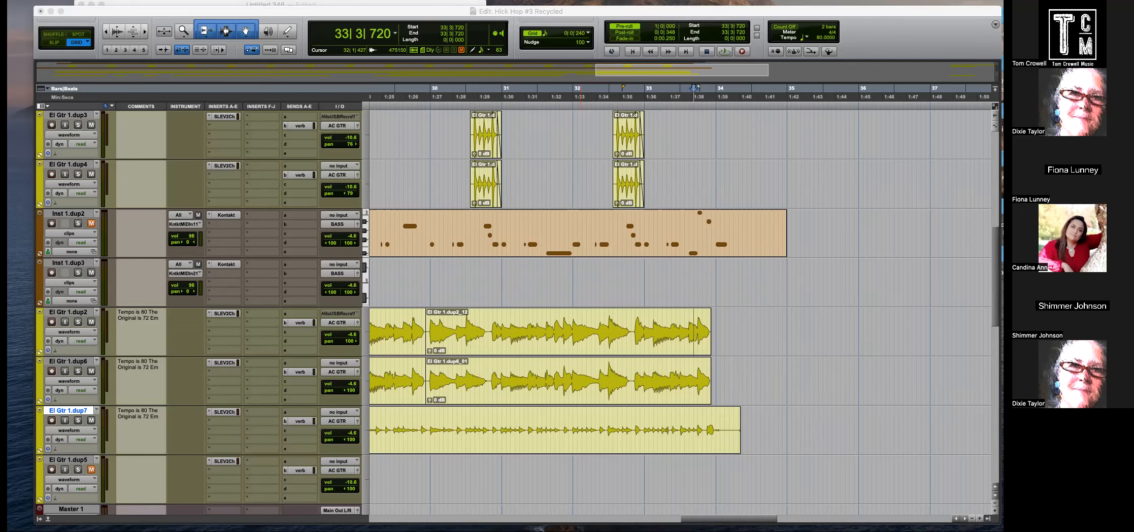
{"action": "left_click", "coordinate": [948, 386]}
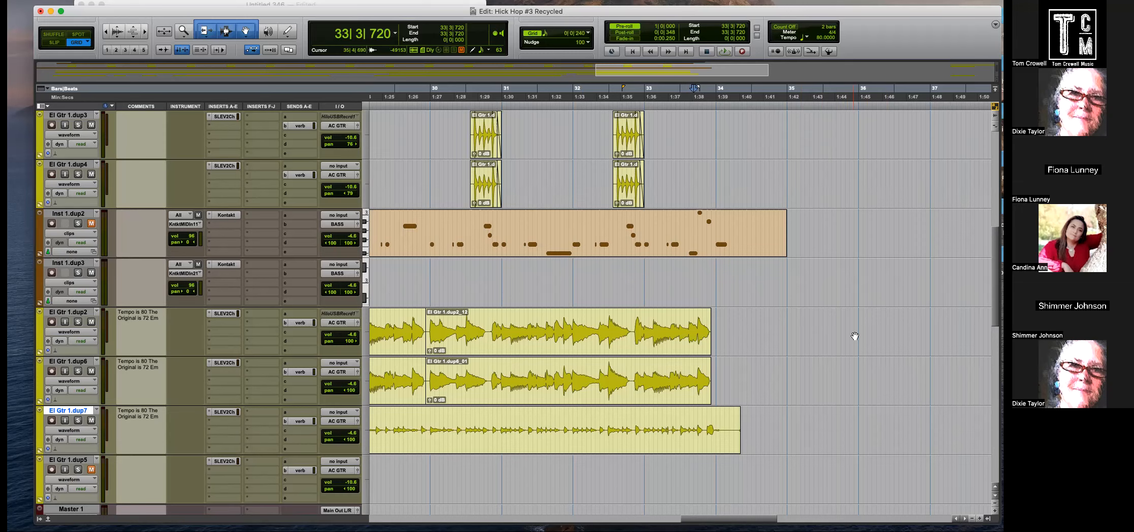
Return to the song's opening and examine the first note's timing on El Gtr 1.dup2 and El Gtr 1.dup6 against 2|1|000.
{"action": "key", "text": "r"}
{"action": "key", "text": "r"}
{"action": "key", "text": "r"}
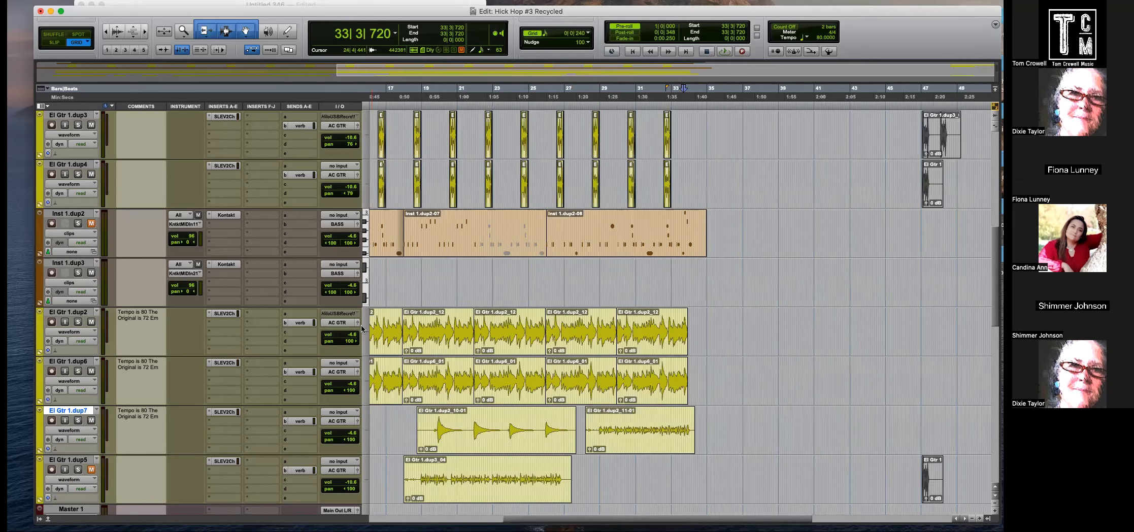
{"action": "left_click", "coordinate": [380, 275]}
{"action": "key", "text": "t"}
{"action": "key", "text": "t"}
{"action": "key", "text": "t"}
{"action": "key", "text": "t"}
{"action": "key", "text": "t"}
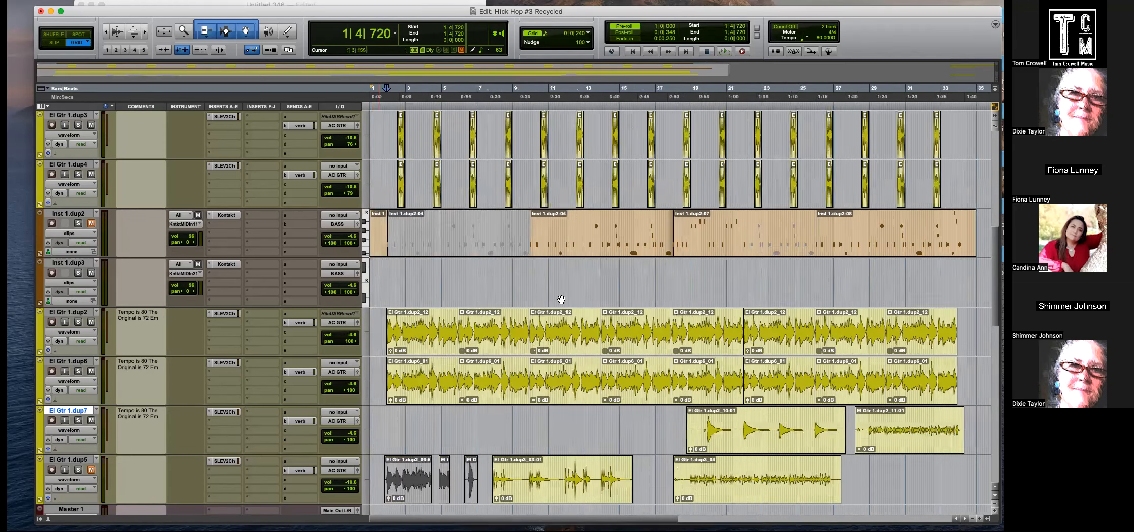
{"action": "key", "text": "t"}
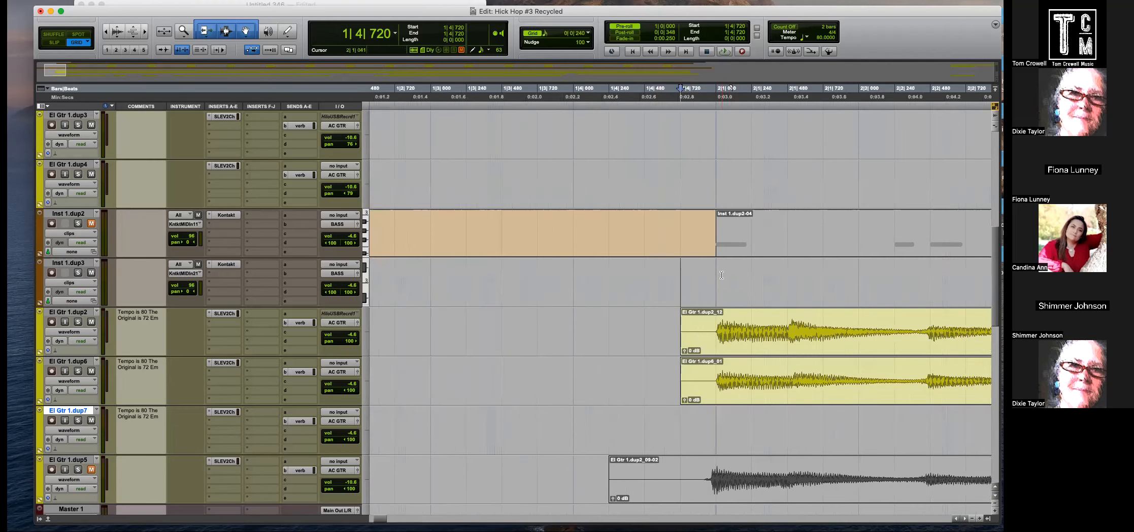
{"action": "left_click", "coordinate": [719, 330]}
{"action": "key", "text": "t"}
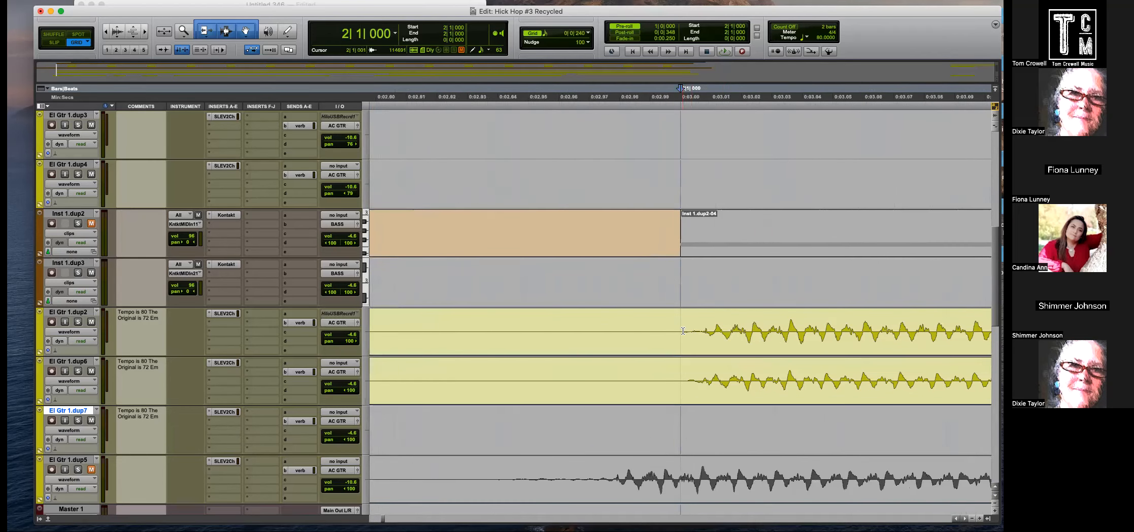
{"action": "scroll", "coordinate": [711, 340], "scroll_direction": "down", "scroll_amount": 2}
{"action": "scroll", "coordinate": [739, 347], "scroll_direction": "down", "scroll_amount": 1}
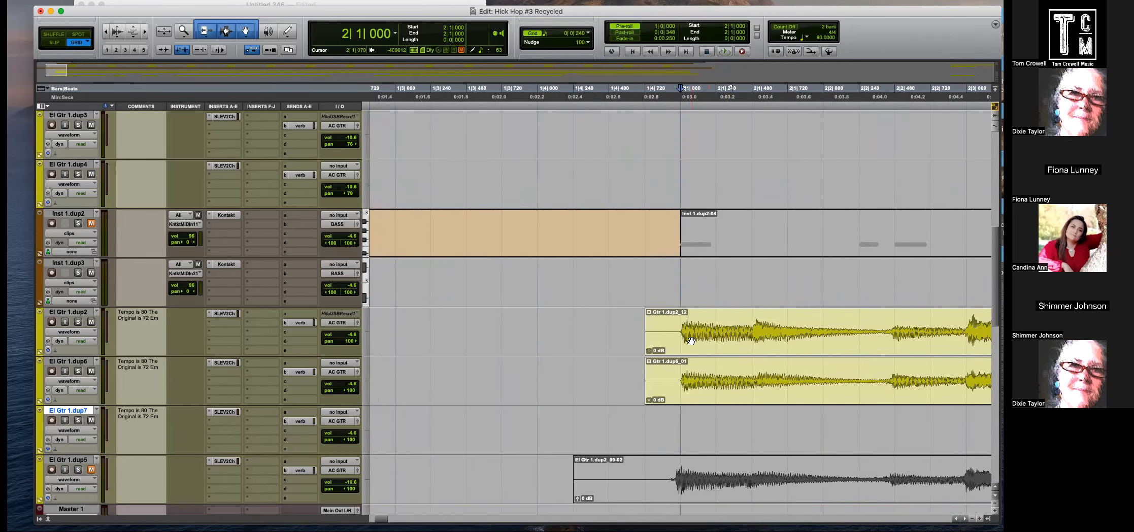
In Slip mode, separate the first note of the opening El Gtr 1.dup2 clip before the second note and shift it about 30 ticks earlier.
{"action": "scroll", "coordinate": [701, 341], "scroll_direction": "up", "scroll_amount": 2}
{"action": "key", "text": "F2"}
{"action": "left_click", "coordinate": [669, 330]}
{"action": "left_click", "coordinate": [955, 326]}
{"action": "key", "text": "super+e"}
{"action": "left_click_drag", "start_coordinate": [938, 350], "coordinate": [921, 348]}
{"action": "left_click_drag", "start_coordinate": [675, 317], "coordinate": [633, 376]}
{"action": "left_click", "coordinate": [673, 315]}
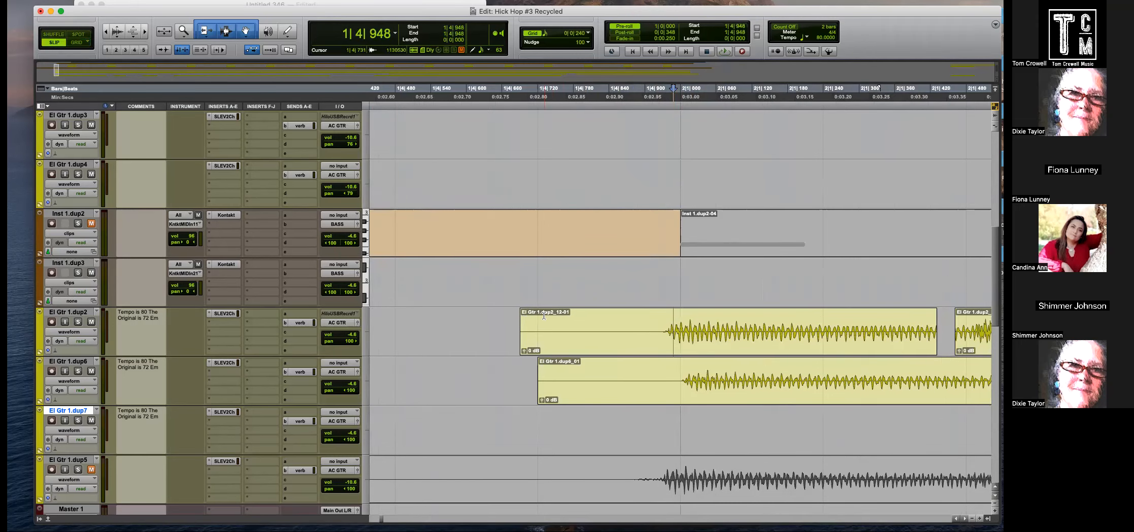
Separate the opening El Gtr 1.dup6 clip at 2|1|480 and, in Slip mode, shift its first note earlier to match El Gtr 1.dup2.
{"action": "left_click", "coordinate": [677, 324]}
{"action": "left_click", "coordinate": [676, 326]}
{"action": "key", "text": "F4"}
{"action": "left_click", "coordinate": [683, 324]}
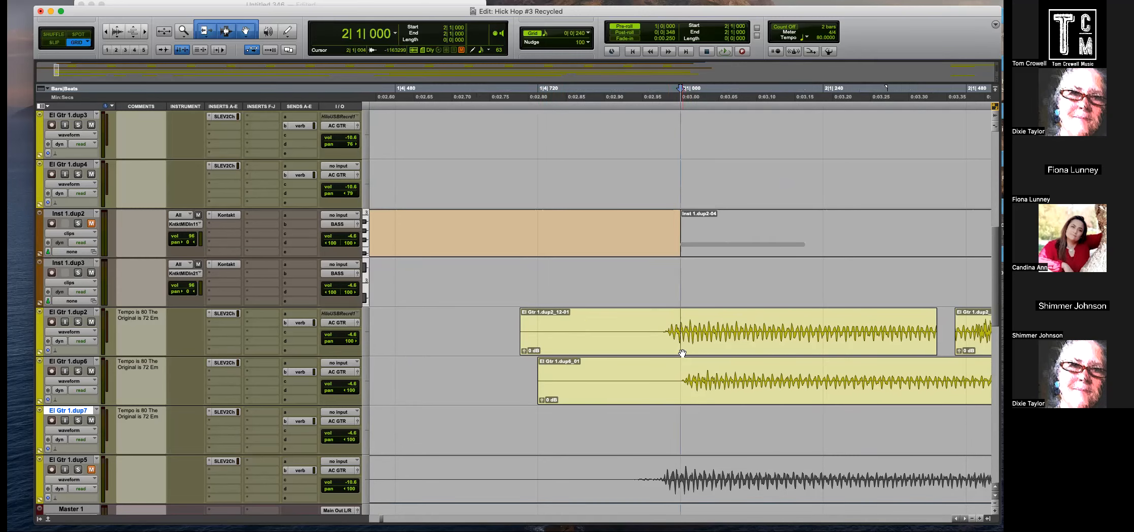
{"action": "left_click", "coordinate": [913, 396]}
{"action": "key", "text": "r"}
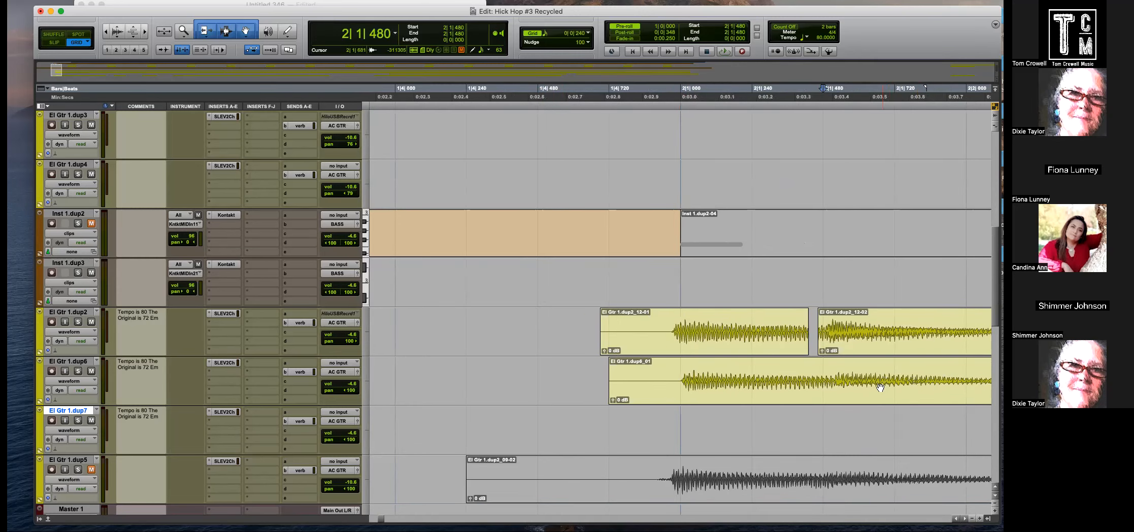
{"action": "key", "text": "r"}
{"action": "key", "text": "t"}
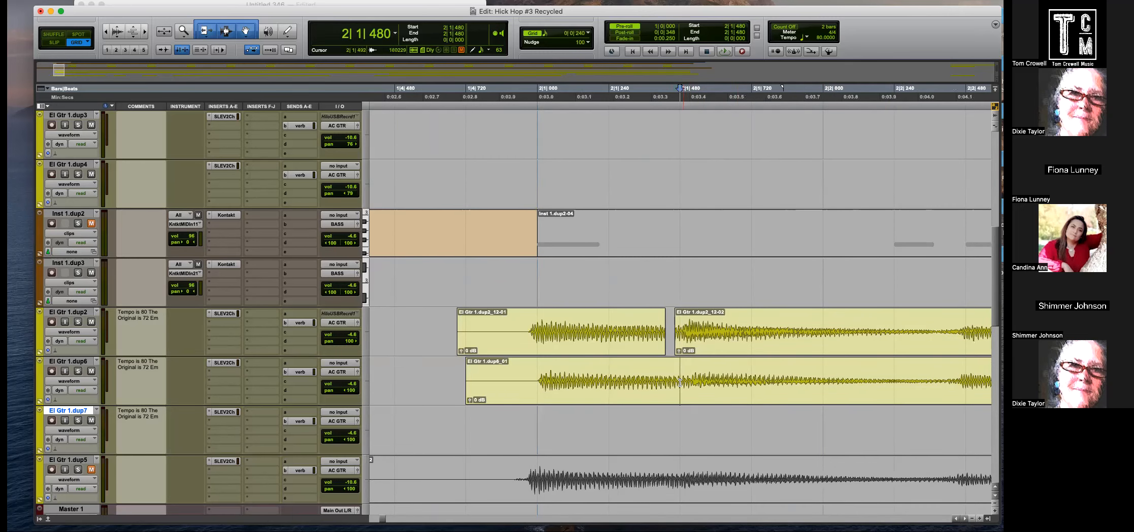
{"action": "key", "text": "b"}
{"action": "key", "text": "F2"}
{"action": "left_click_drag", "start_coordinate": [655, 397], "coordinate": [648, 401]}
Close the gaps after the shifted first notes on El Gtr 1.dup2 and El Gtr 1.dup6 and crossfade the joins.
{"action": "left_click", "coordinate": [645, 350]}
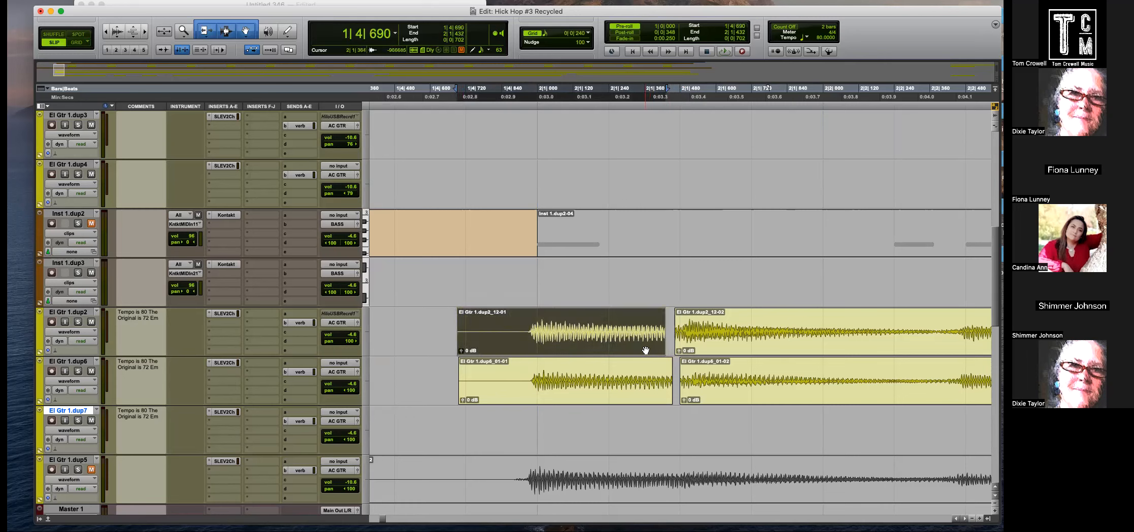
{"action": "mouse_move", "coordinate": [663, 330]}
{"action": "left_mouse_down"}
{"action": "mouse_move", "coordinate": [767, 330]}
{"action": "mouse_move", "coordinate": [681, 334]}
{"action": "left_mouse_up"}
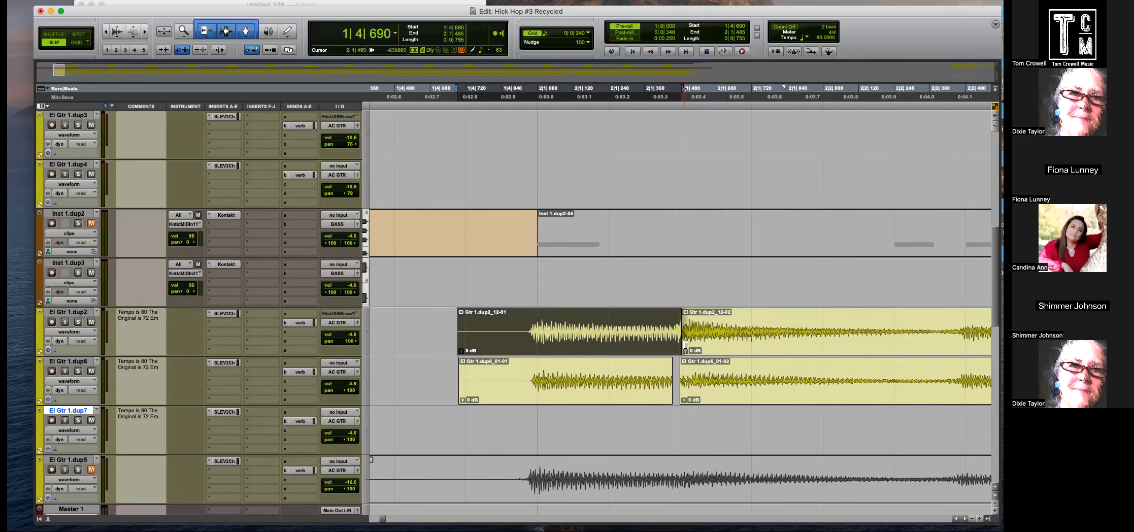
{"action": "left_click_drag", "start_coordinate": [668, 378], "coordinate": [676, 352]}
Play back the edited guitar opening from 1|4|243.
{"action": "key", "text": "r"}
{"action": "left_click", "coordinate": [501, 327]}
{"action": "key", "text": "space"}
{"action": "key", "text": "e"}
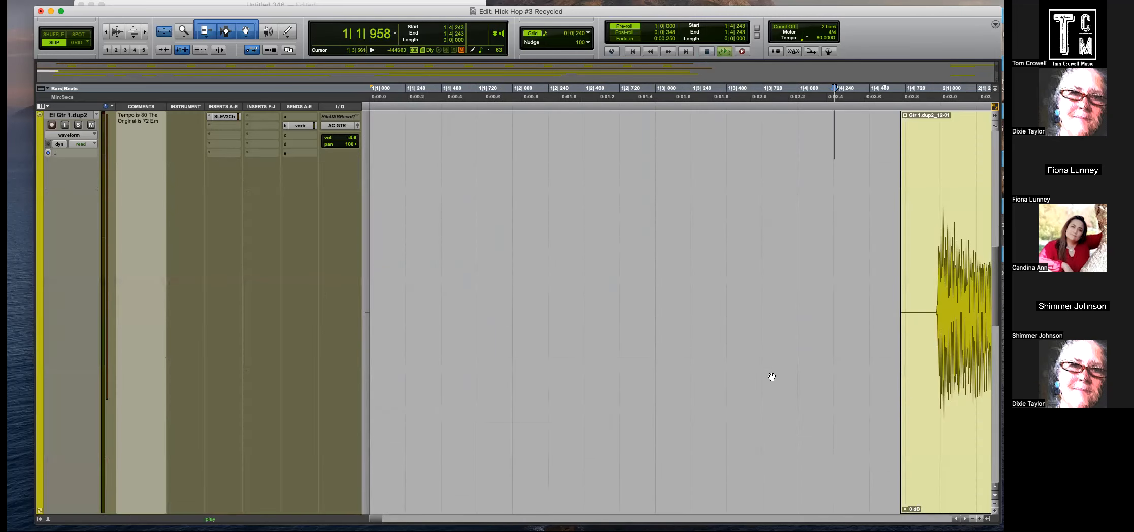
{"action": "key", "text": "e"}
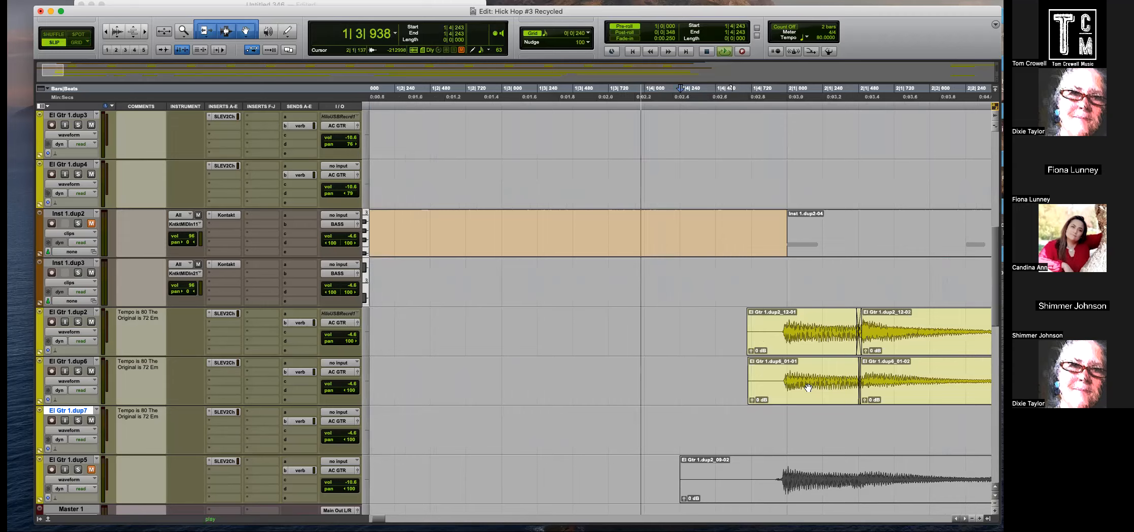
{"action": "key", "text": "space"}
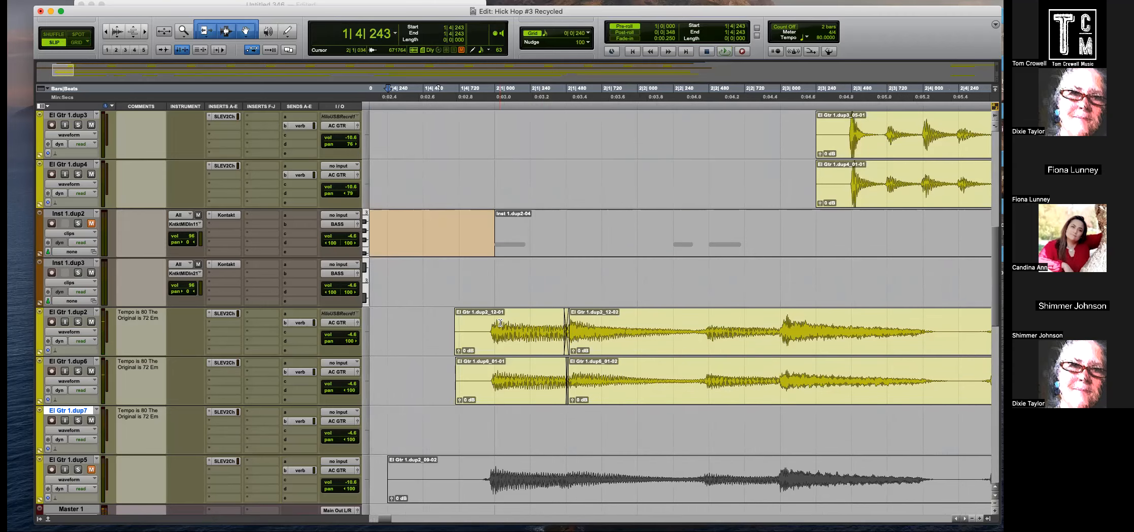
Move the joins on El Gtr 1.dup2 and El Gtr 1.dup6 ahead of the first note and play back from 2|1|502.
{"action": "left_click_drag", "start_coordinate": [572, 331], "coordinate": [467, 331]}
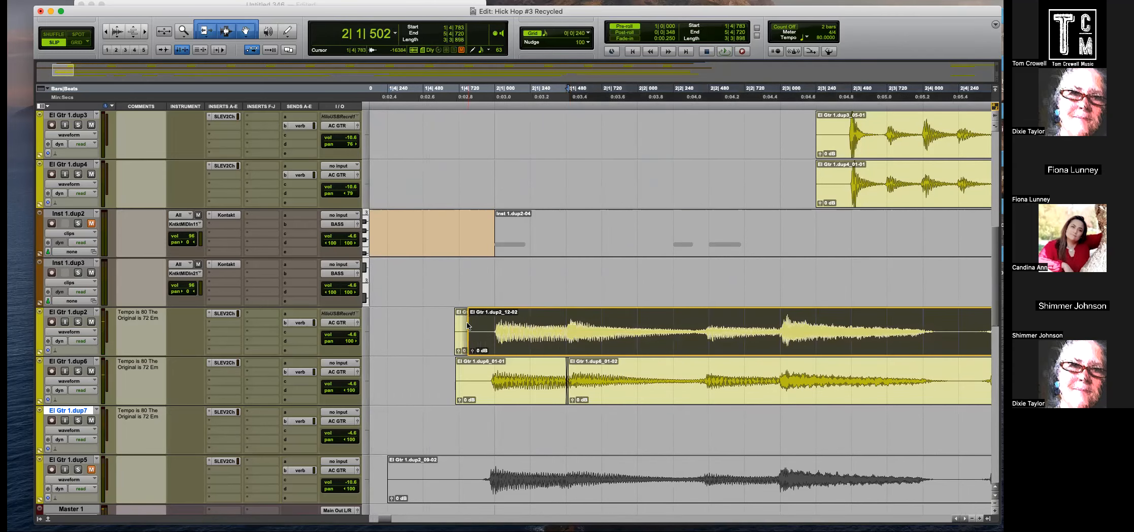
{"action": "left_click", "coordinate": [565, 375]}
{"action": "left_click_drag", "start_coordinate": [565, 375], "coordinate": [481, 376]}
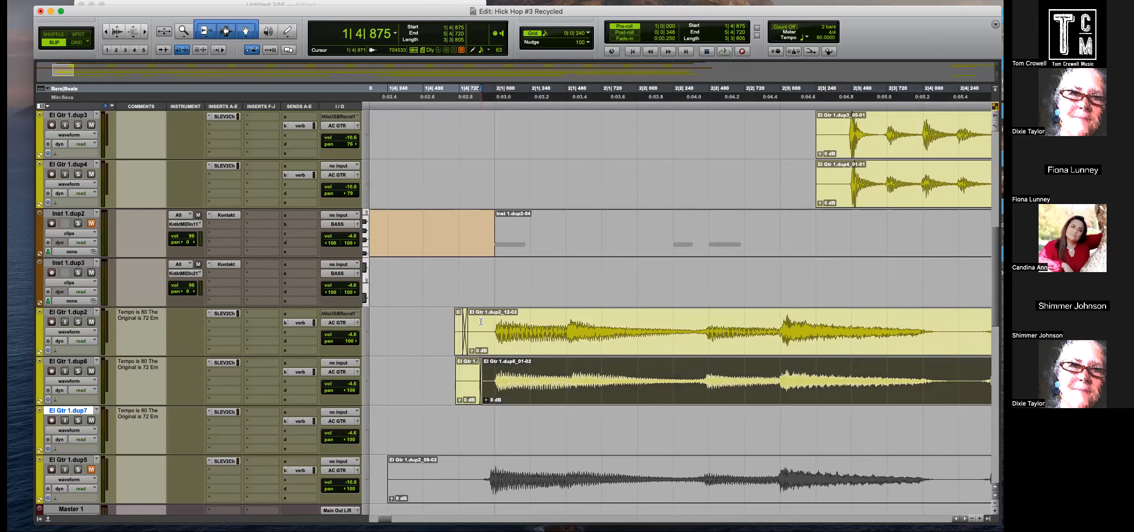
{"action": "left_click", "coordinate": [570, 328]}
{"action": "key", "text": "space"}
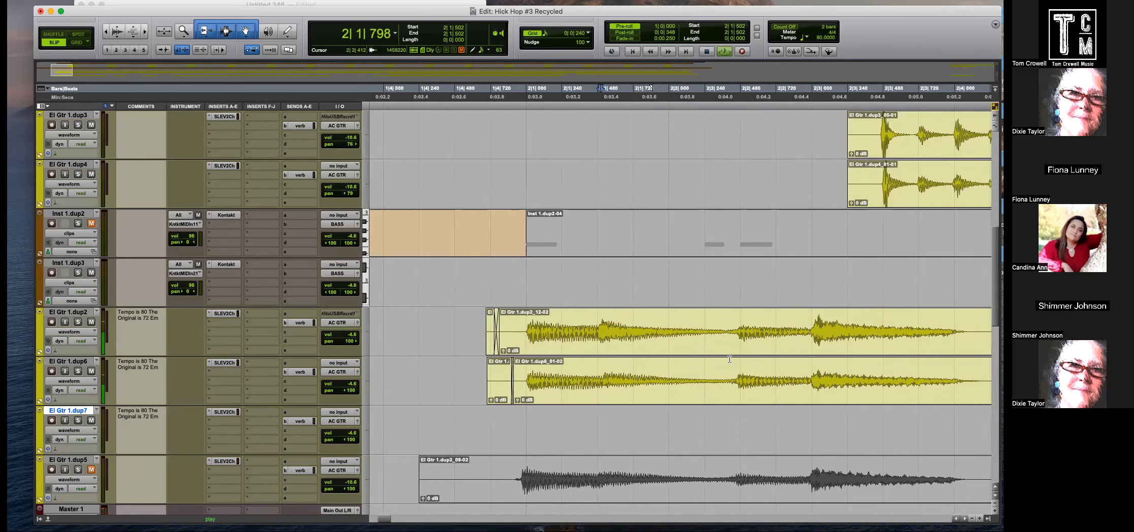
{"action": "key", "text": "space"}
{"action": "scroll", "coordinate": [529, 326], "scroll_direction": "up", "scroll_amount": 3}
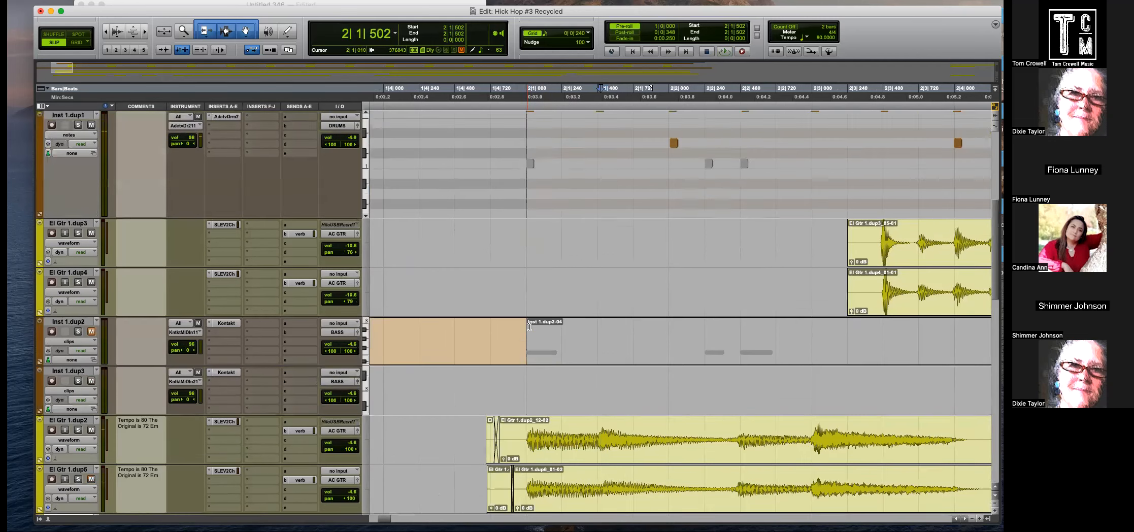
{"action": "scroll", "coordinate": [529, 326], "scroll_direction": "up", "scroll_amount": 6}
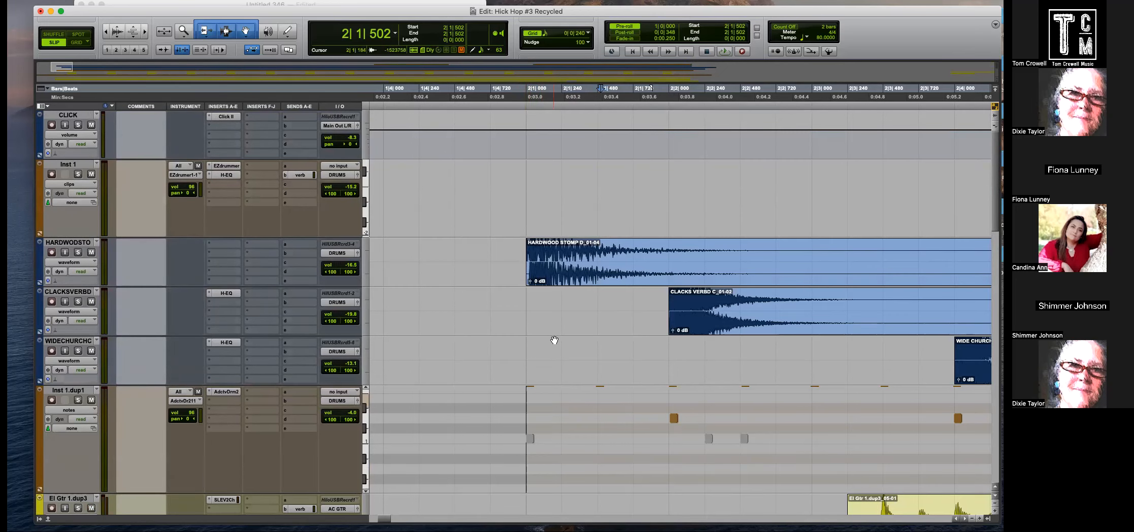
{"action": "scroll", "coordinate": [555, 340], "scroll_direction": "down", "scroll_amount": 8}
Move the opening join on El Gtr 1.dup2 back to the second note and delete its crossfade.
{"action": "left_click", "coordinate": [530, 335]}
{"action": "key", "text": "super+bracketright"}
{"action": "key", "text": "super+bracketright"}
{"action": "key", "text": "super+bracketleft"}
{"action": "left_click_drag", "start_coordinate": [618, 346], "coordinate": [819, 352]}
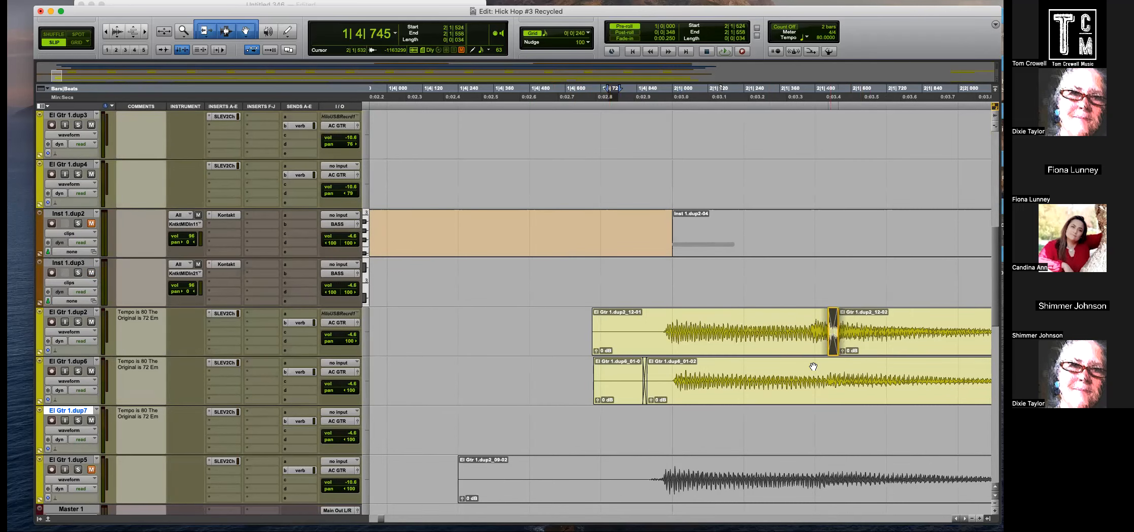
{"action": "left_click", "coordinate": [839, 330]}
{"action": "left_click", "coordinate": [815, 346]}
{"action": "key", "text": "Delete"}
Crossfade the El Gtr 1.dup2 join from 2|1|451, just before the second note, and move the El Gtr 1.dup6 join back to the second note.
{"action": "left_click", "coordinate": [809, 330]}
{"action": "key", "text": "super+bracketright"}
{"action": "key", "text": "super+bracketleft"}
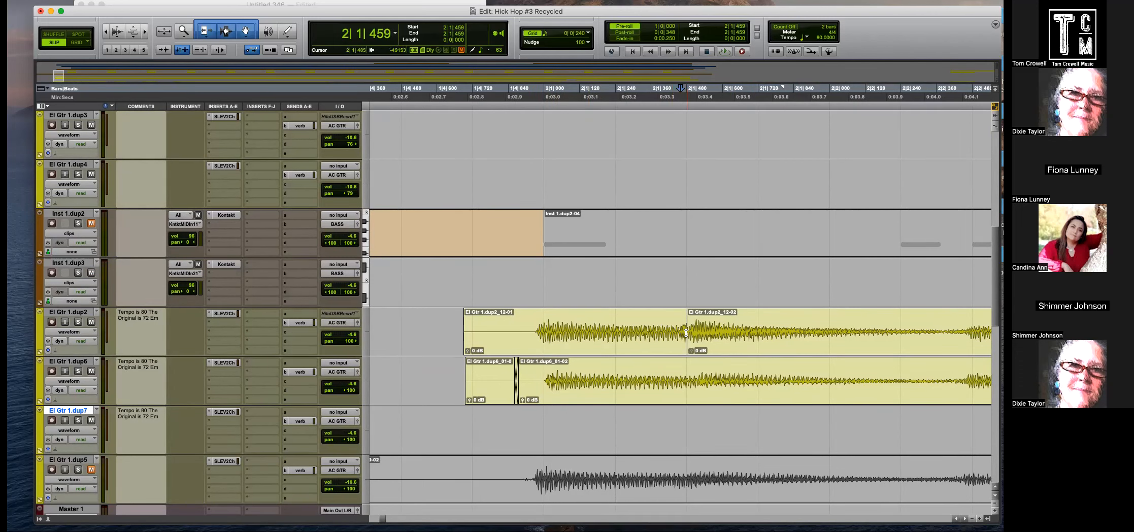
{"action": "left_click", "coordinate": [670, 328]}
{"action": "key", "text": "t"}
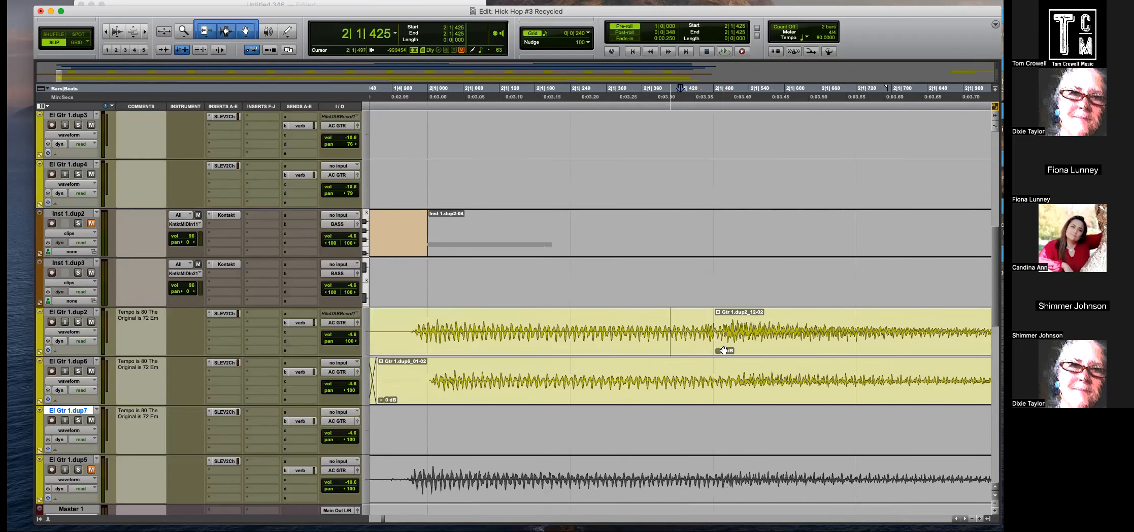
{"action": "left_click_drag", "start_coordinate": [708, 335], "coordinate": [695, 351]}
{"action": "key", "text": "r"}
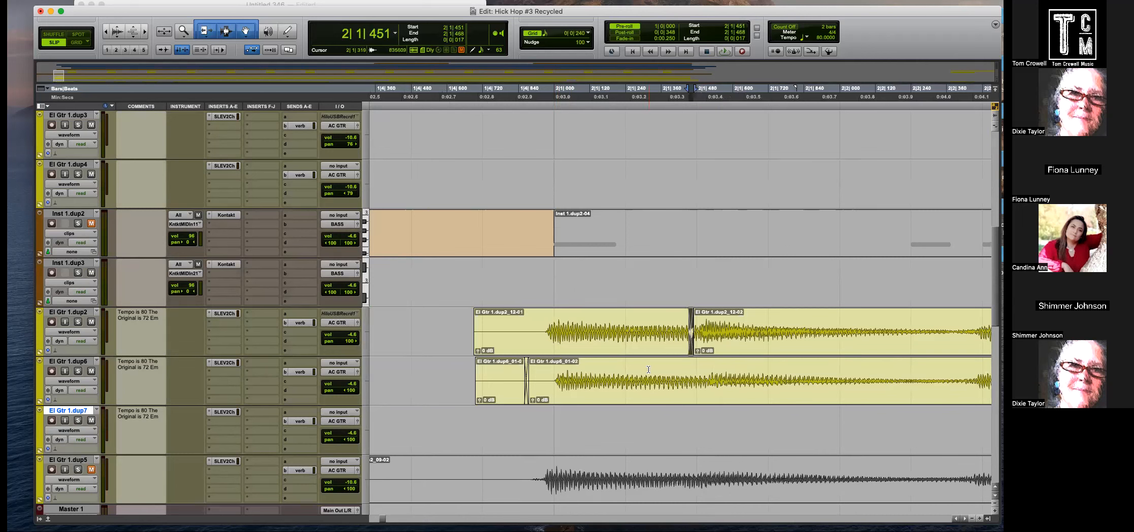
{"action": "mouse_move", "coordinate": [530, 397]}
{"action": "left_mouse_down"}
{"action": "mouse_move", "coordinate": [716, 399]}
{"action": "mouse_move", "coordinate": [697, 401]}
{"action": "left_mouse_up"}
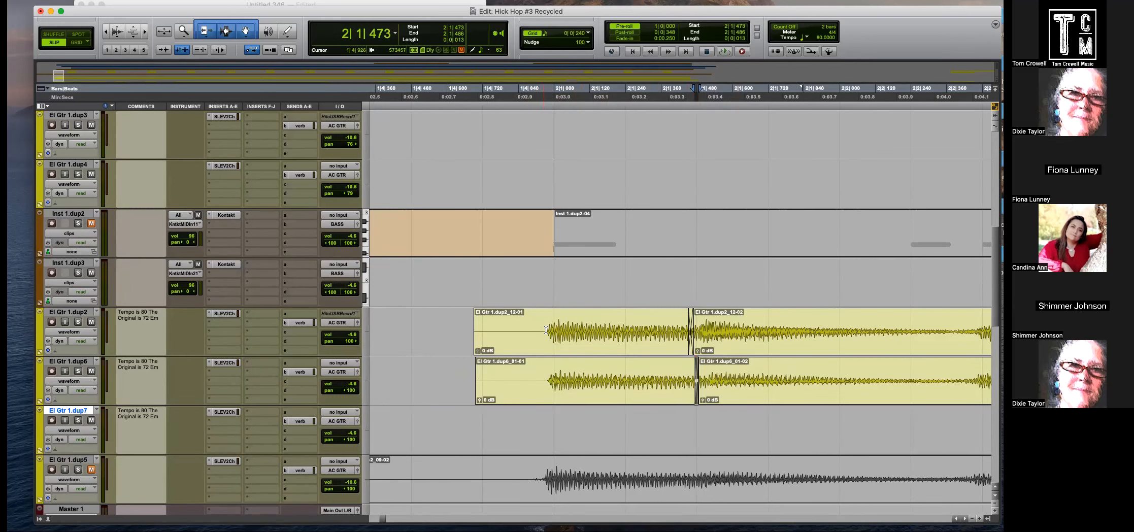
In Grid mode, trim the starts of the opening El Gtr 1.dup6 and El Gtr 1.dup2 clips to 1|4|720.
{"action": "key", "text": "F4"}
{"action": "left_click", "coordinate": [481, 367]}
{"action": "left_click", "coordinate": [480, 378]}
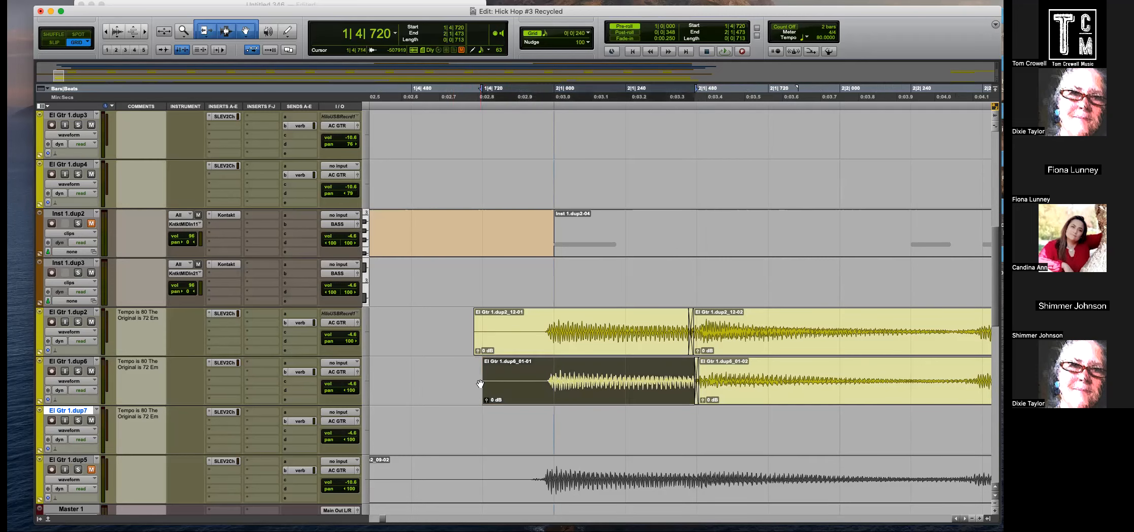
{"action": "left_click", "coordinate": [480, 331]}
{"action": "key", "text": "ctrl+bracketleft"}
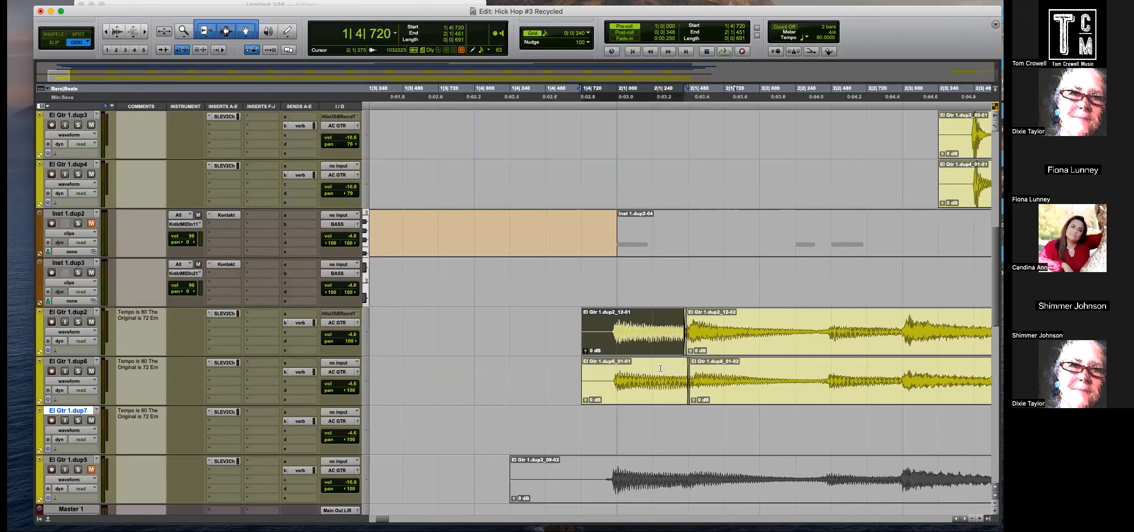
Play the song from around bar 2 and check the edited opening of the El Gtr 1.dup2 and El Gtr 1.dup6 clips.
{"action": "left_click", "coordinate": [637, 319]}
{"action": "key", "text": "ctrl+bracketleft"}
{"action": "key", "text": "ctrl+bracketleft"}
{"action": "key", "text": "ctrl+bracketleft"}
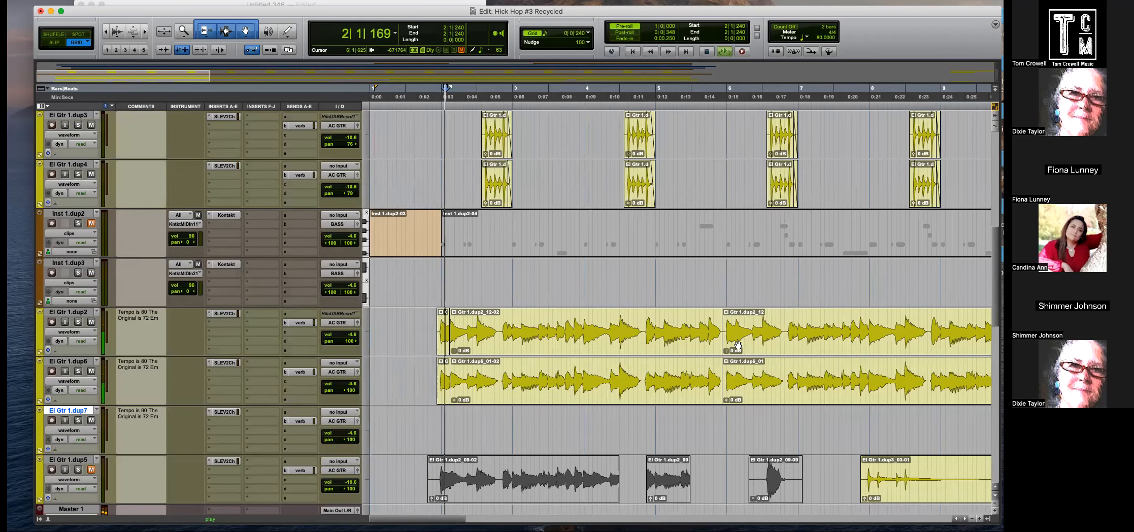
{"action": "key", "text": "ctrl+bracketright"}
{"action": "key", "text": "ctrl+bracketright"}
{"action": "key", "text": "ctrl+bracketleft"}
{"action": "key", "text": "ctrl+bracketleft"}
{"action": "key", "text": "ctrl+bracketleft"}
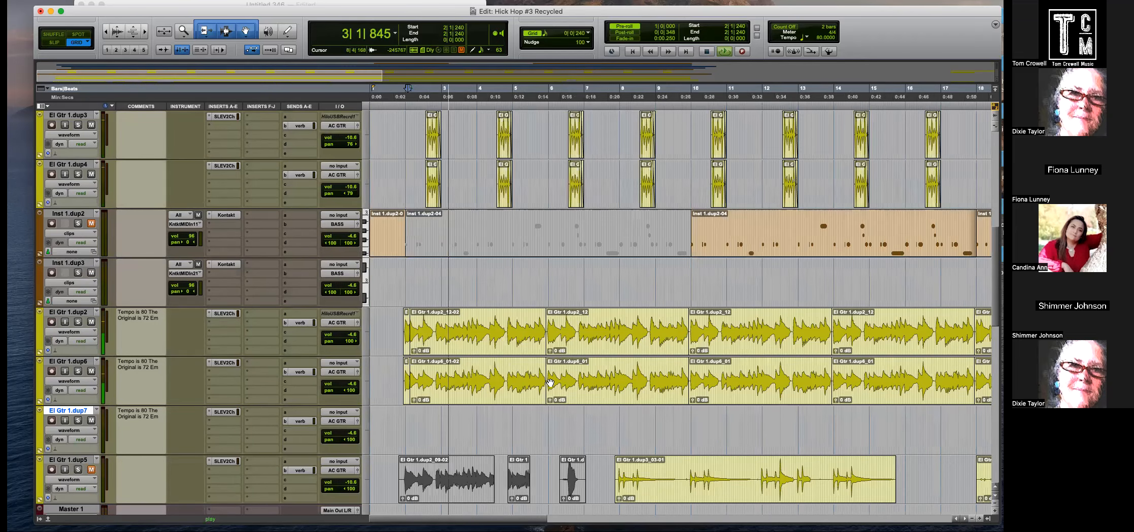
{"action": "scroll", "coordinate": [550, 382], "scroll_direction": "up", "scroll_amount": 3}
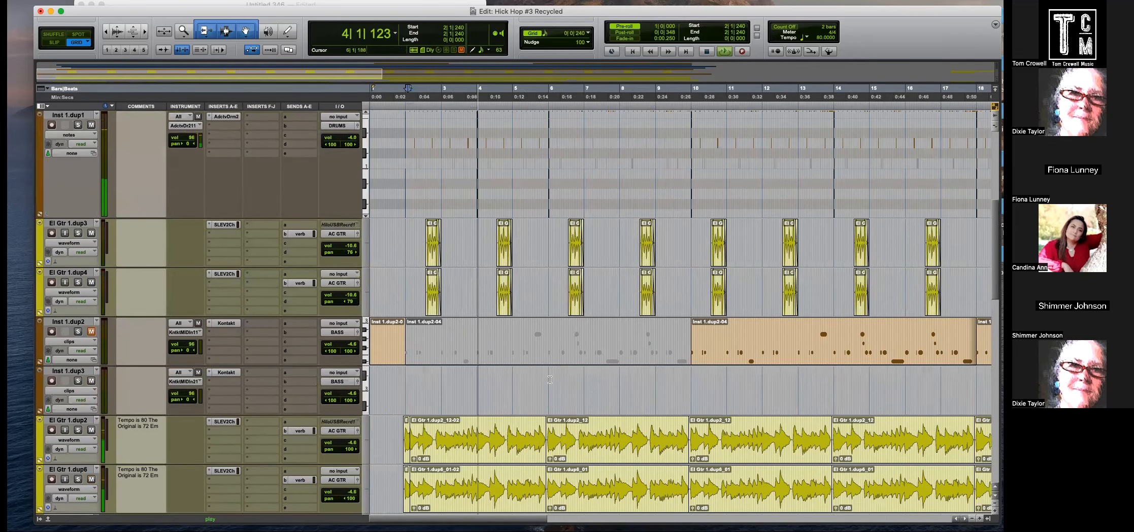
{"action": "scroll", "coordinate": [549, 380], "scroll_direction": "down", "scroll_amount": 3}
{"action": "key", "text": "ctrl+bracketright"}
{"action": "key", "text": "ctrl+bracketright"}
{"action": "key", "text": "ctrl+bracketright"}
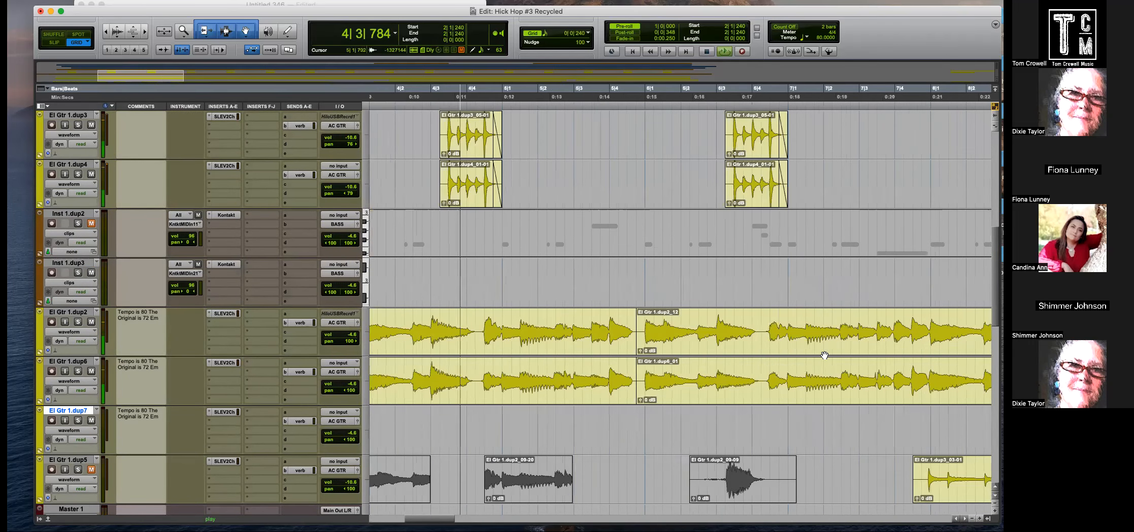
Audition the second long guitar clip on El Gtr 1.dup2 from its start just before bar 6.
{"action": "left_click", "coordinate": [825, 354]}
{"action": "key", "text": "ctrl+bracketright"}
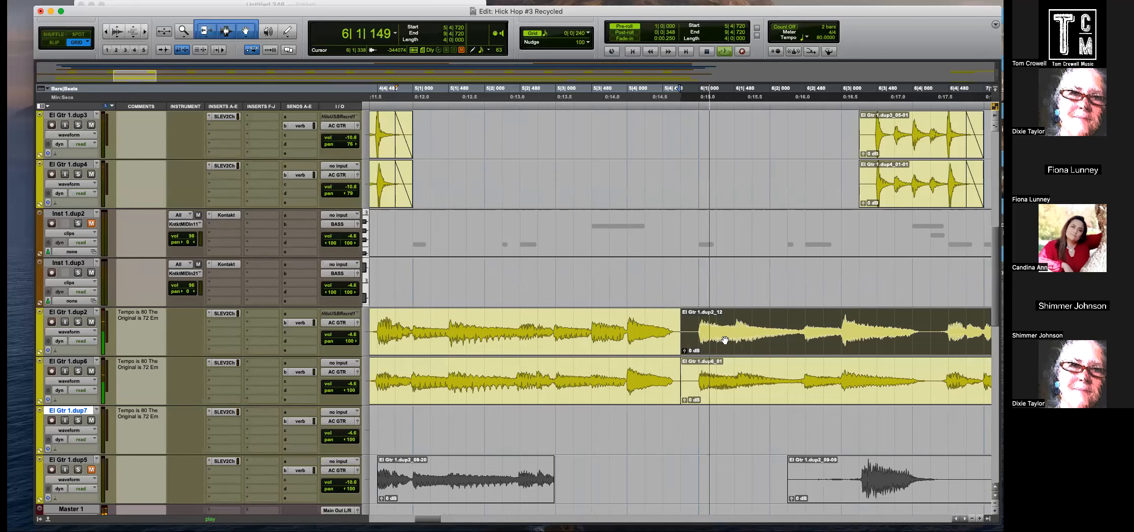
{"action": "key", "text": "ctrl+bracketleft"}
{"action": "key", "text": "ctrl+bracketleft"}
{"action": "key", "text": "ctrl+bracketleft"}
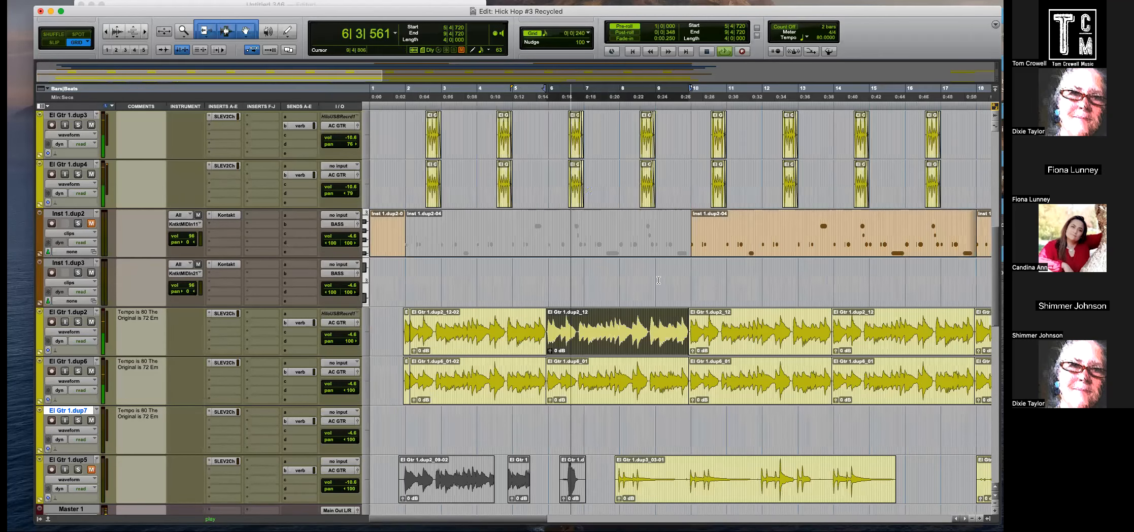
{"action": "key", "text": "space"}
Play the arrangement from 5|4|480 and review the clips across all tracks up to about bar 33.
{"action": "left_click", "coordinate": [544, 286]}
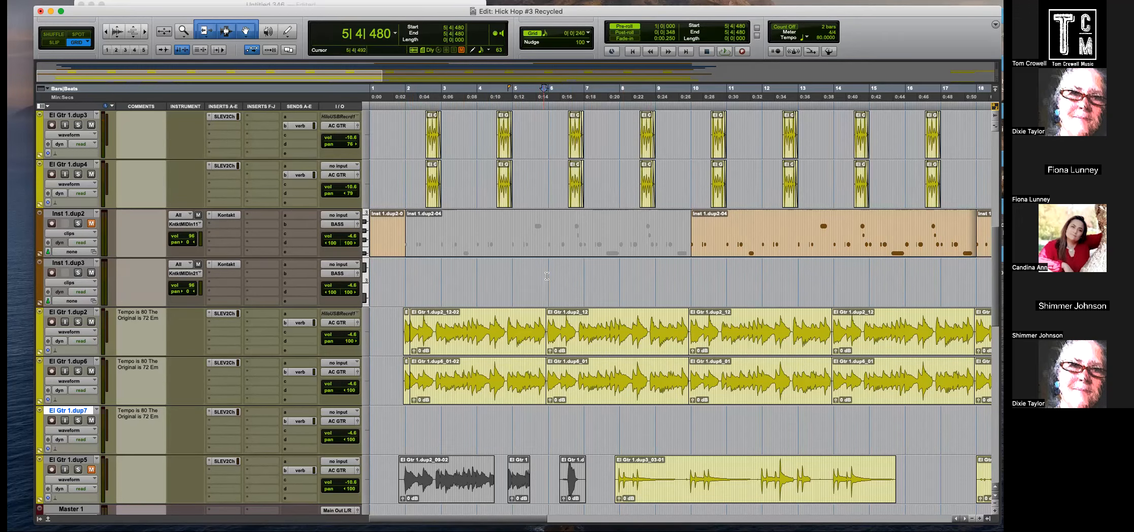
{"action": "key", "text": "r"}
{"action": "key", "text": "space"}
{"action": "key", "text": "t"}
{"action": "key", "text": "t"}
{"action": "key", "text": "space"}
{"action": "key", "text": "r"}
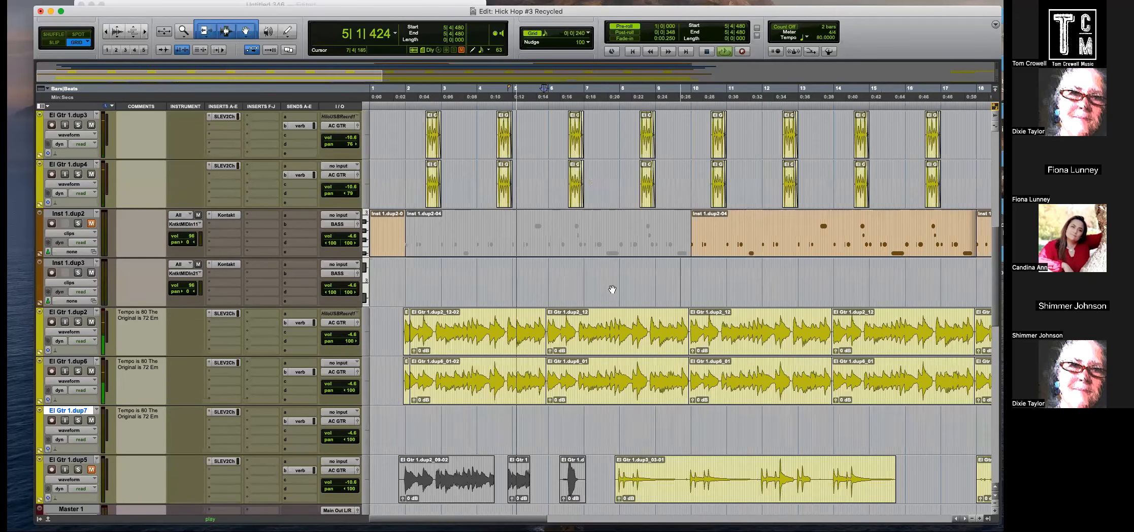
{"action": "key", "text": "r"}
{"action": "key", "text": "r"}
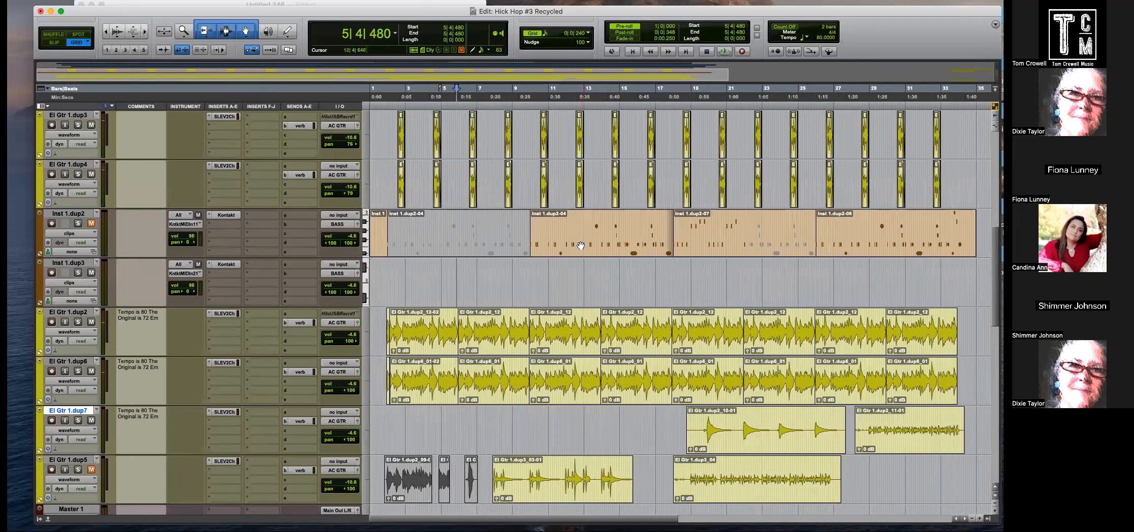
Place the edit cursor at bar 2 on the Inst 1.dup3 track and open its Kontakt instrument.
{"action": "left_click", "coordinate": [537, 274]}
{"action": "left_click", "coordinate": [393, 271]}
{"action": "key", "text": "t"}
{"action": "key", "text": "t"}
{"action": "left_click", "coordinate": [442, 274]}
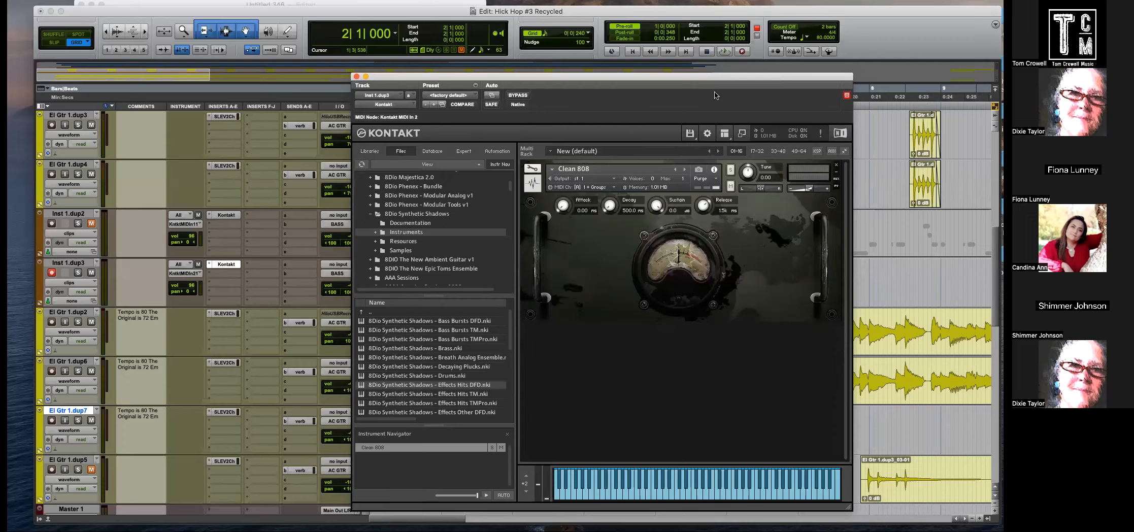
Review the 808 Warfare patches in Kontakt's quick-load list, keep the Clean 808 instrument, and close the plug-in window.
{"action": "left_click_drag", "start_coordinate": [705, 80], "coordinate": [730, 91]}
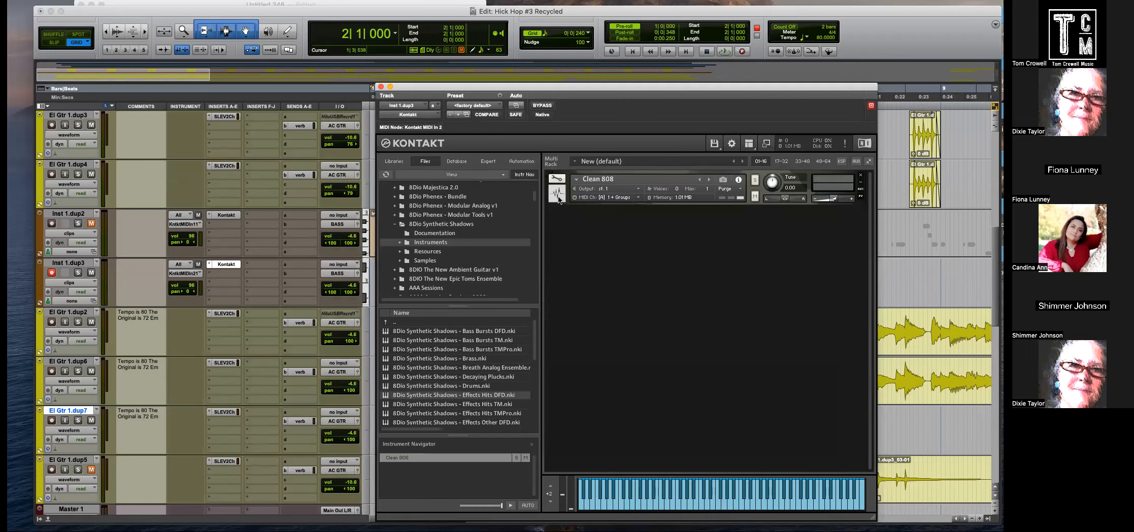
{"action": "left_click", "coordinate": [573, 162]}
{"action": "mouse_move", "coordinate": [624, 167]}
{"action": "mouse_move", "coordinate": [694, 172]}
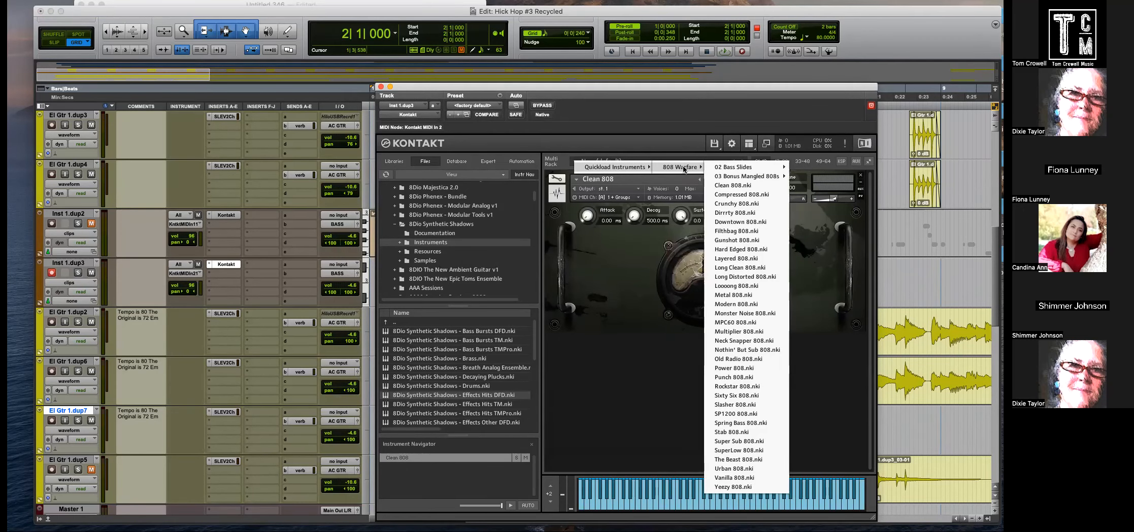
{"action": "left_click", "coordinate": [609, 287]}
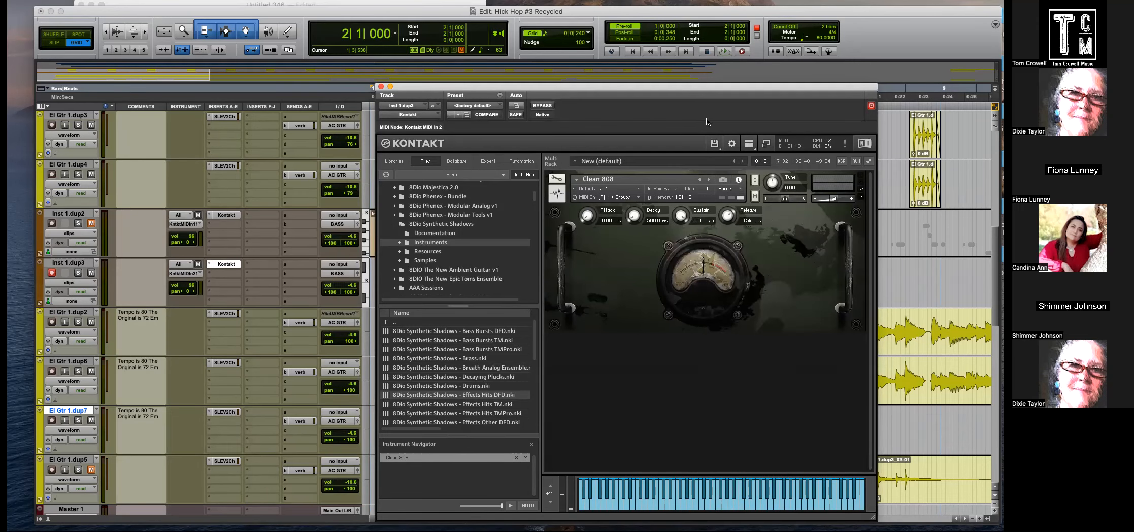
{"action": "left_click_drag", "start_coordinate": [711, 86], "coordinate": [688, 91]}
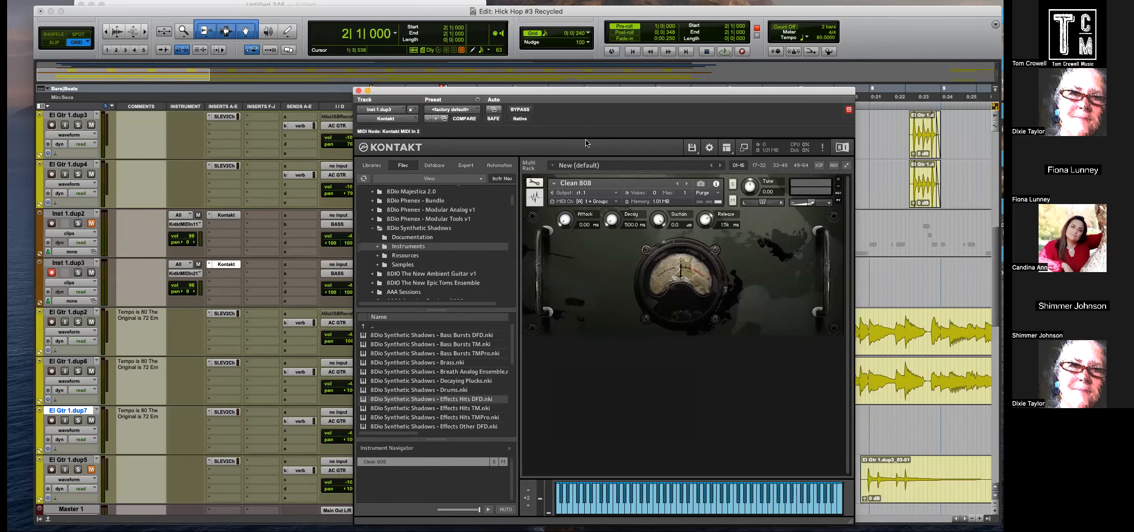
{"action": "left_click_drag", "start_coordinate": [583, 98], "coordinate": [548, 82]}
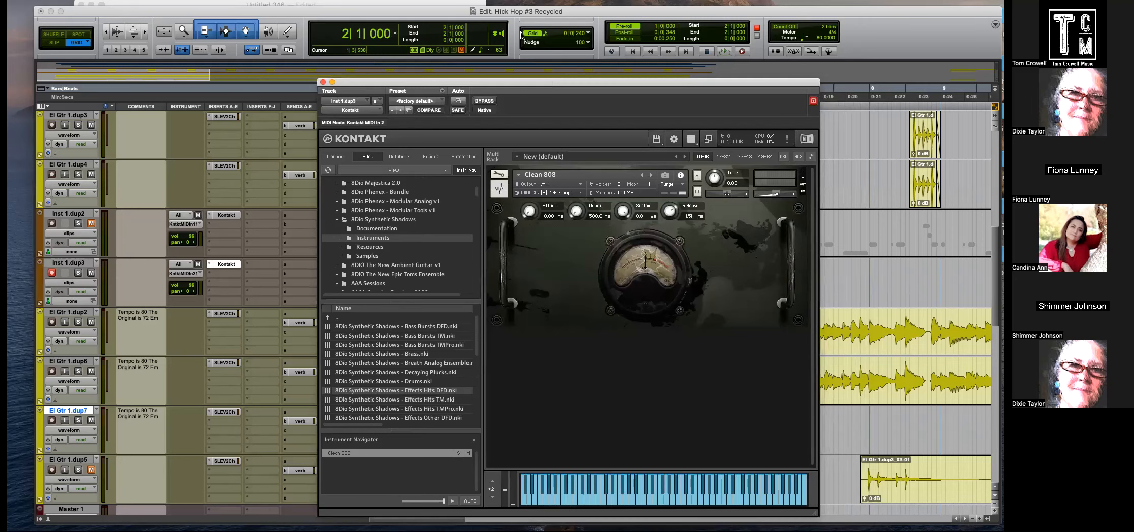
{"action": "left_click", "coordinate": [323, 82]}
Reset the Inst 1.dup3 volume to 0.0 and rehearse the bass part against playback from 1|4|720.
{"action": "left_click", "coordinate": [438, 275]}
{"action": "left_click", "coordinate": [353, 291], "text": "alt"}
{"action": "key", "text": "space"}
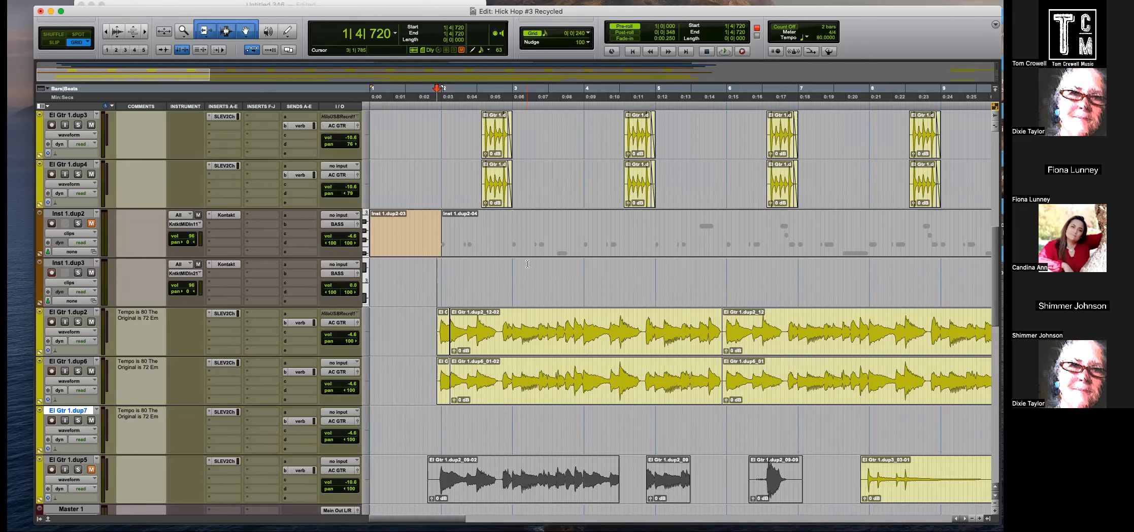
{"action": "key", "text": "space"}
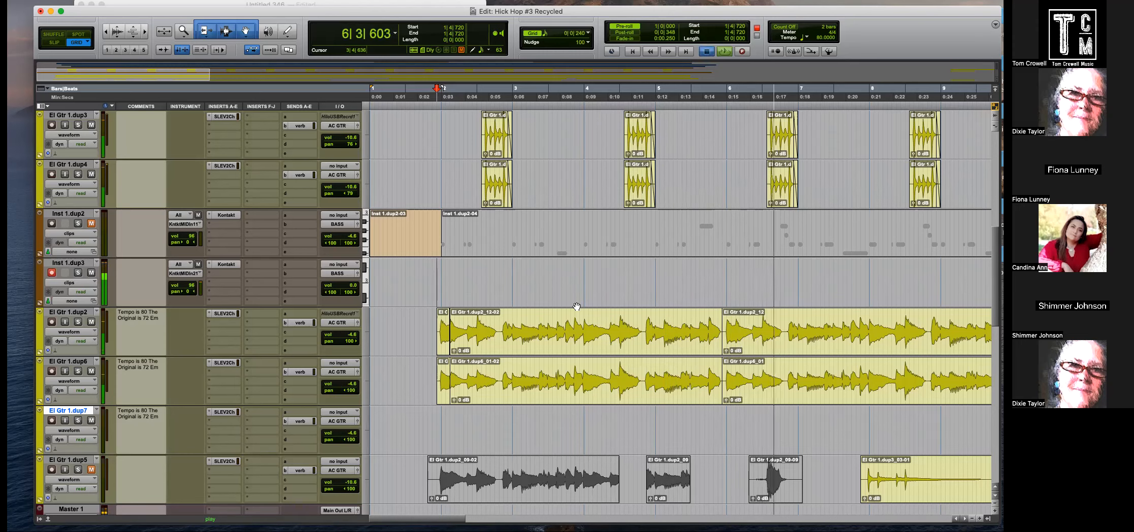
{"action": "key", "text": "space"}
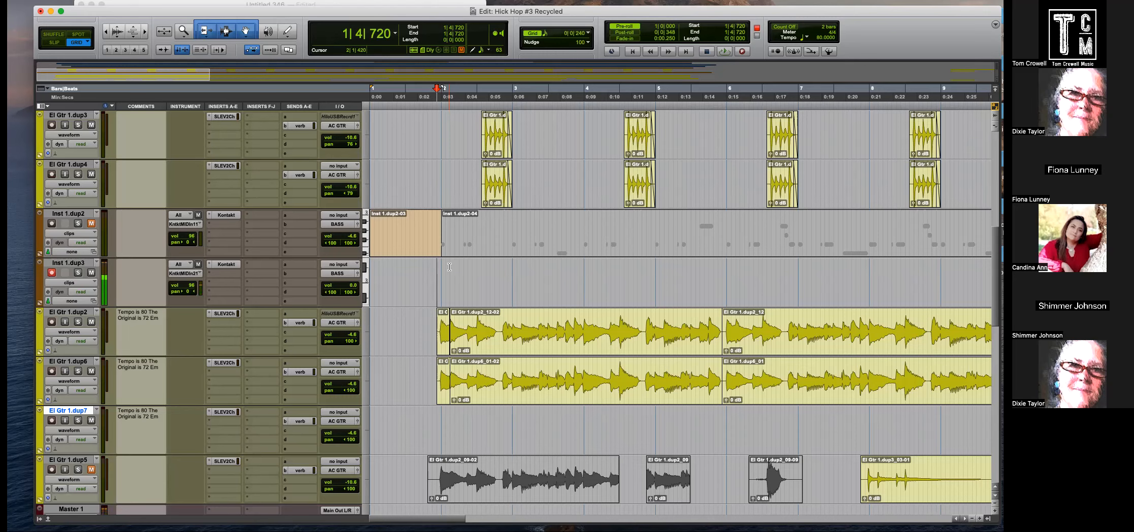
Record a first 808 bass take on Inst 1.dup3 starting at 1|4|720.
{"action": "key", "text": "super+space"}
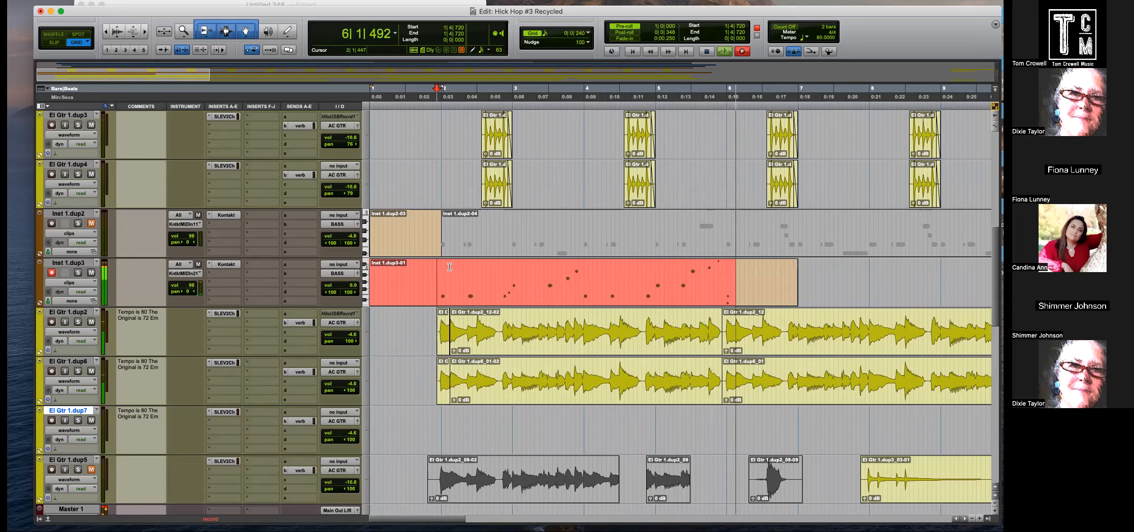
{"action": "key", "text": "space"}
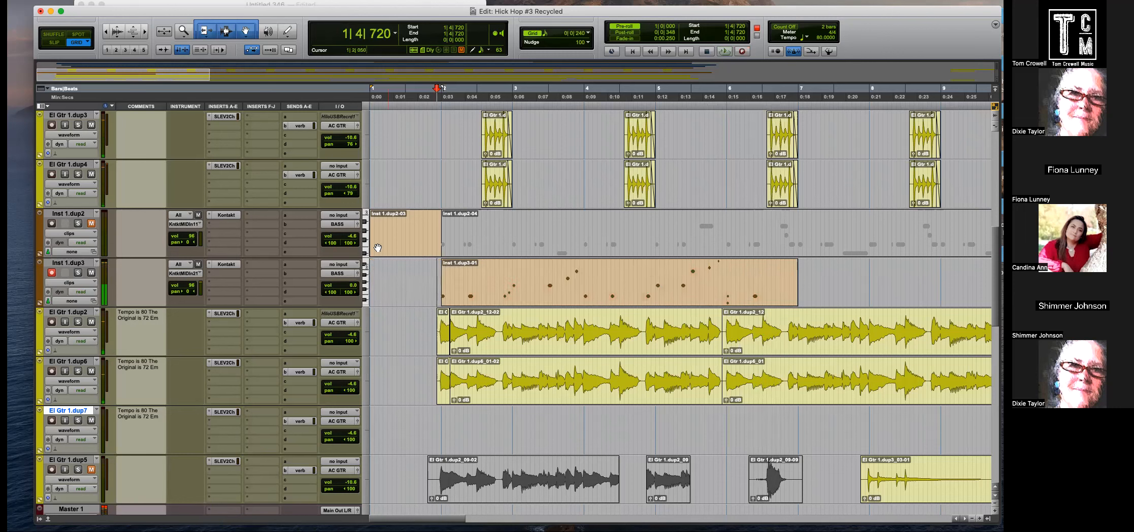
Lower the El Gtr 1.dup2 volume to -15.2 and turn down El Gtr 1.dup6 by a similar amount.
{"action": "left_click_drag", "start_coordinate": [353, 334], "coordinate": [353, 344]}
{"action": "left_click_drag", "start_coordinate": [353, 383], "coordinate": [354, 390]}
Delete the first bass take from Inst 1.dup3 and return to the start of the session.
{"action": "left_click", "coordinate": [468, 298]}
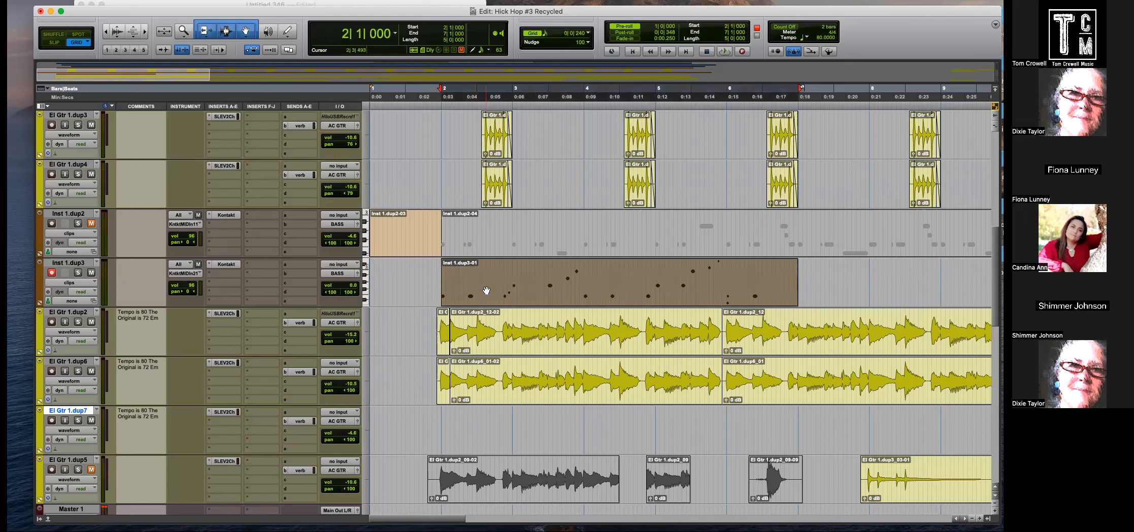
{"action": "key", "text": "Delete"}
{"action": "left_click", "coordinate": [435, 287]}
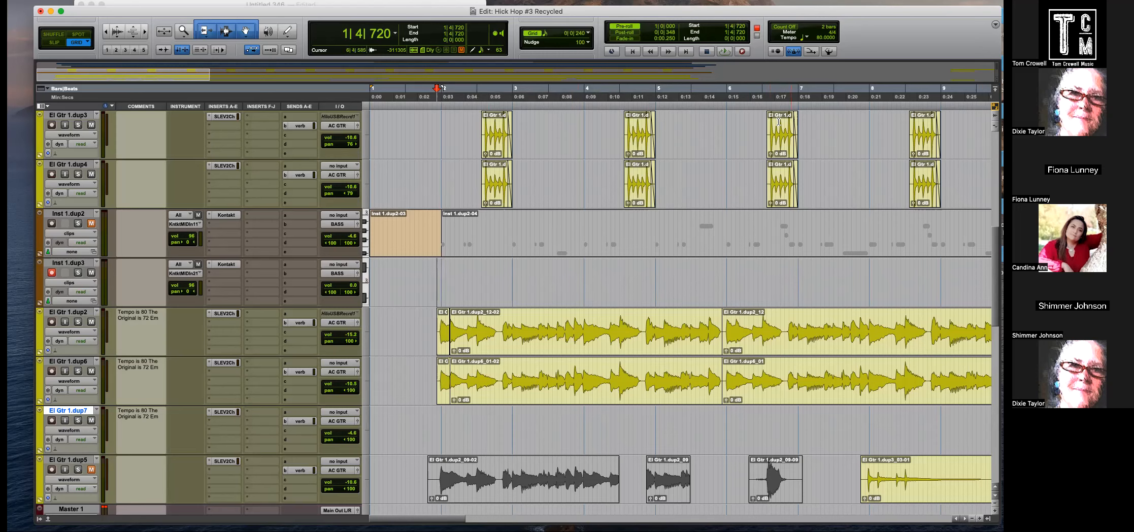
{"action": "key", "text": "Return"}
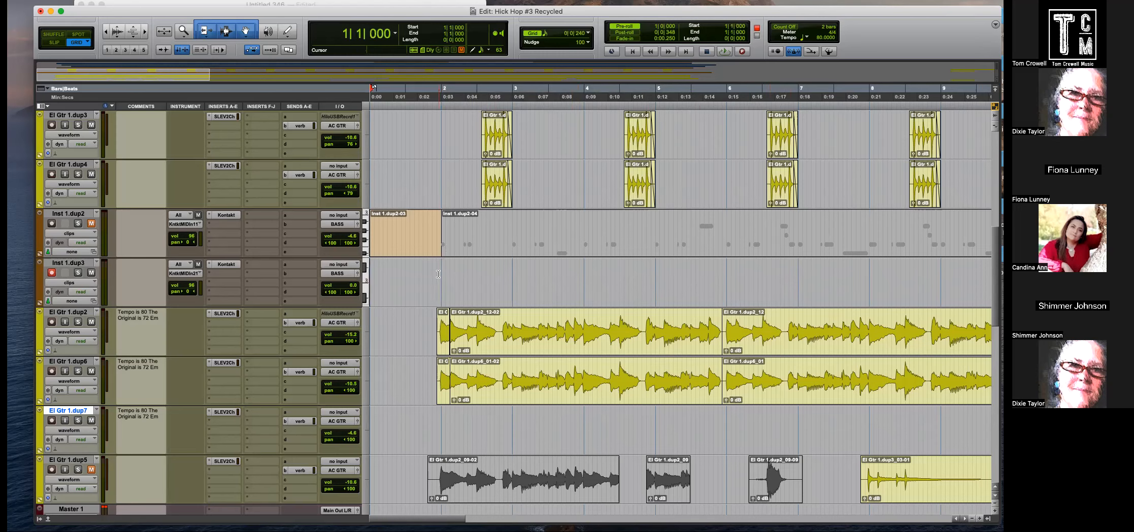
Record two more attempts at the bass part on Inst 1.dup3 from the session start.
{"action": "key", "text": "super+space"}
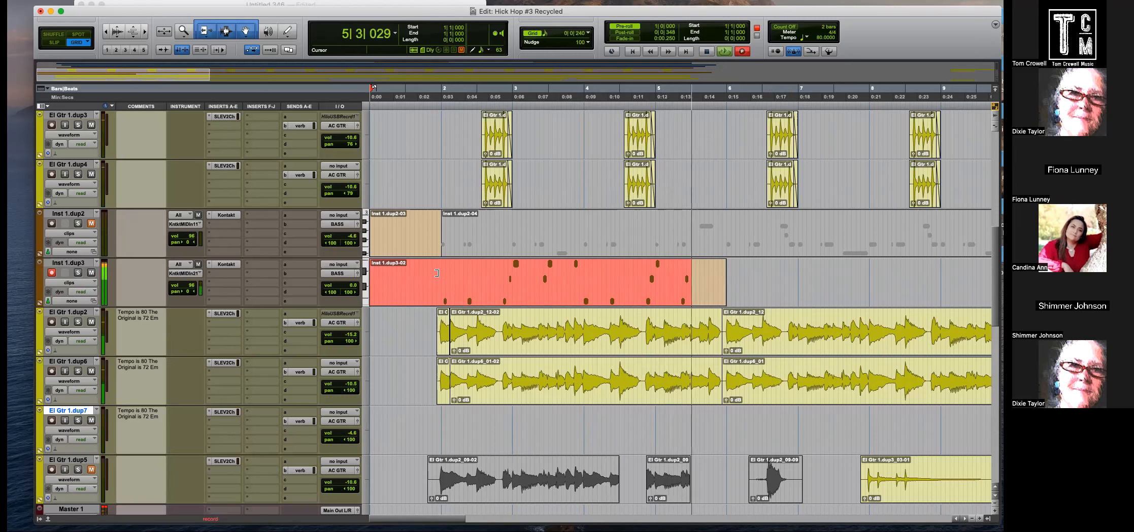
{"action": "key", "text": "space"}
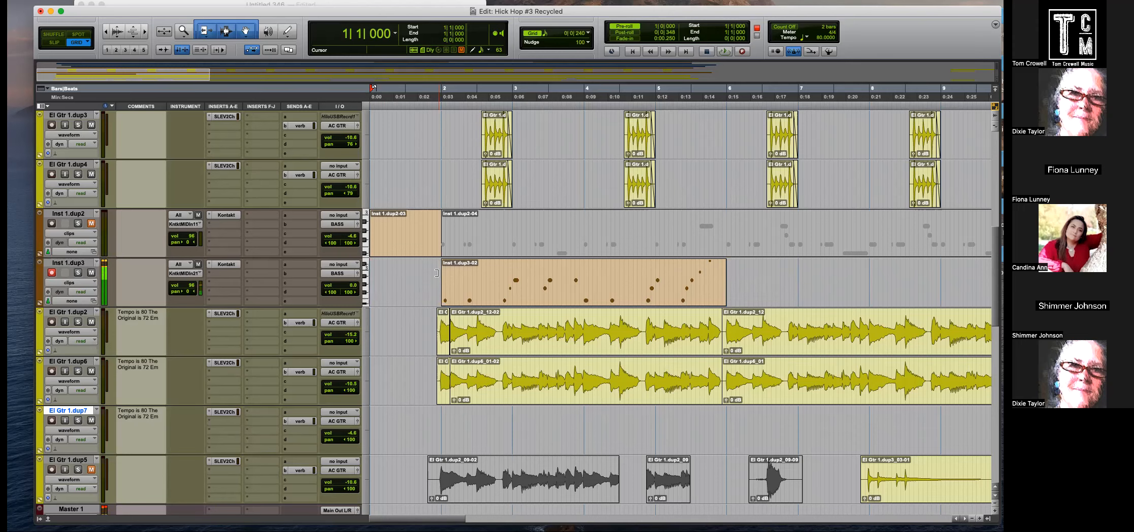
{"action": "key", "text": "space"}
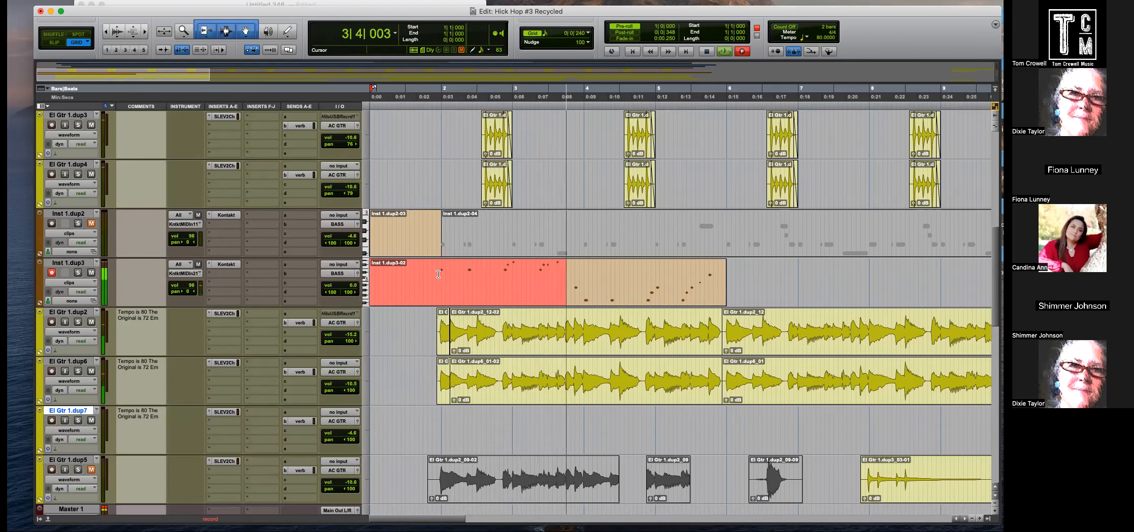
{"action": "key", "text": "space"}
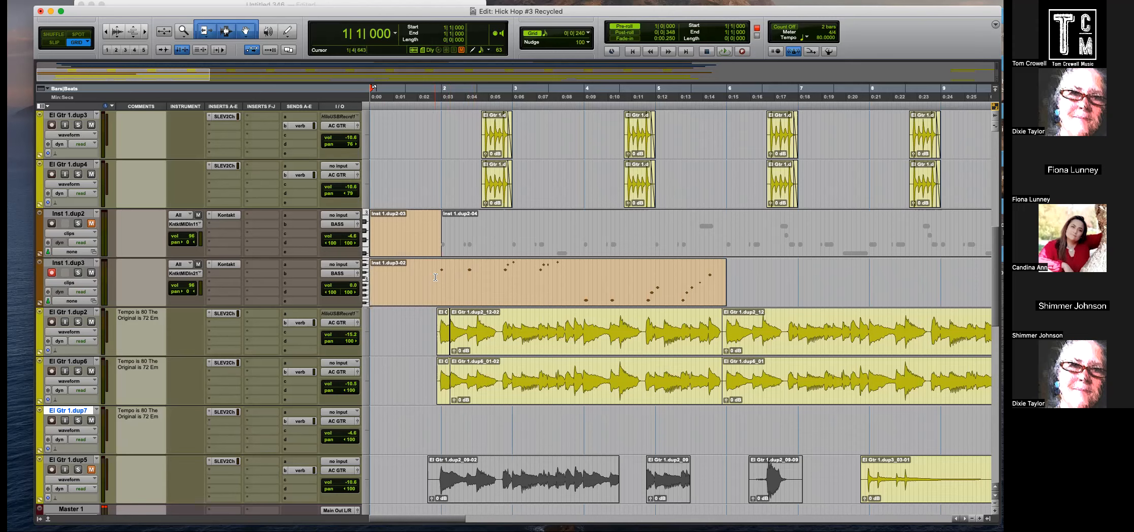
Delete the unwanted take on Inst 1.dup3 and record the bass part again from bar 1 to almost bar 6.
{"action": "left_click", "coordinate": [486, 299]}
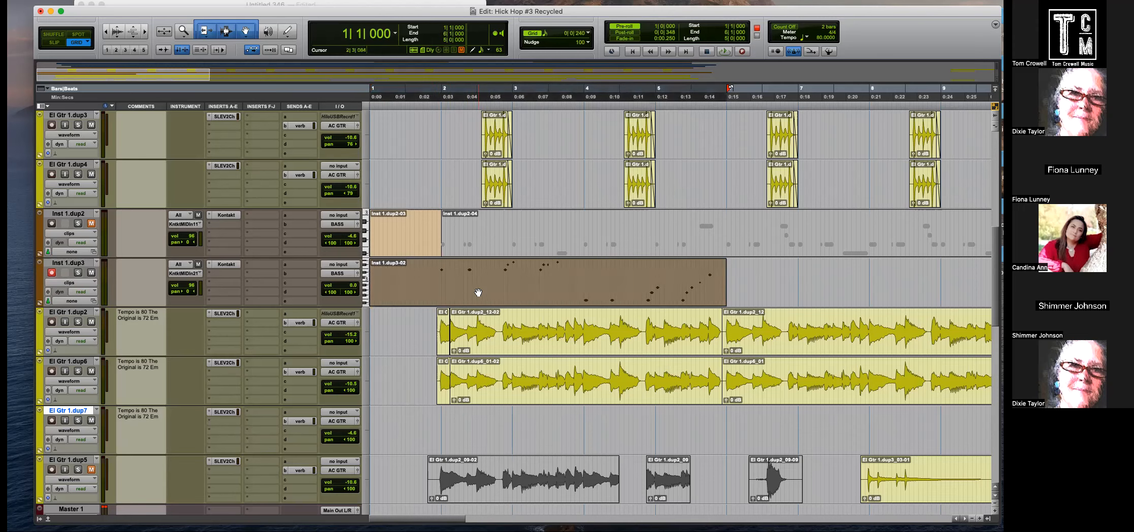
{"action": "key", "text": "Delete"}
{"action": "key", "text": "F12"}
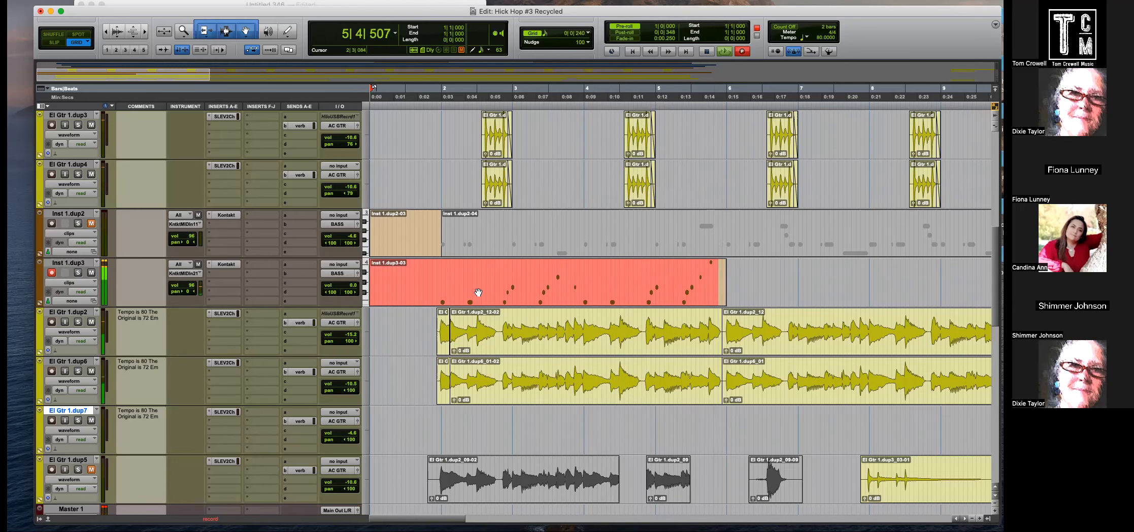
{"action": "key", "text": "space"}
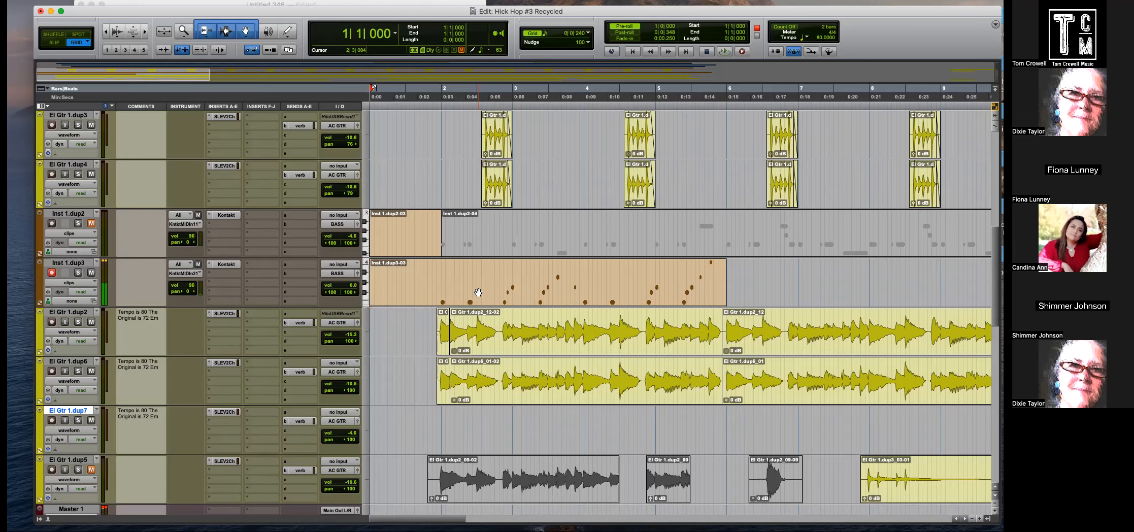
Remove the end of the recorded bass clip on Inst 1.dup3 from 4|3|480 onward.
{"action": "left_click_drag", "start_coordinate": [634, 277], "coordinate": [638, 277]}
{"action": "left_click_drag", "start_coordinate": [759, 281], "coordinate": [630, 280]}
{"action": "key", "text": "Delete"}
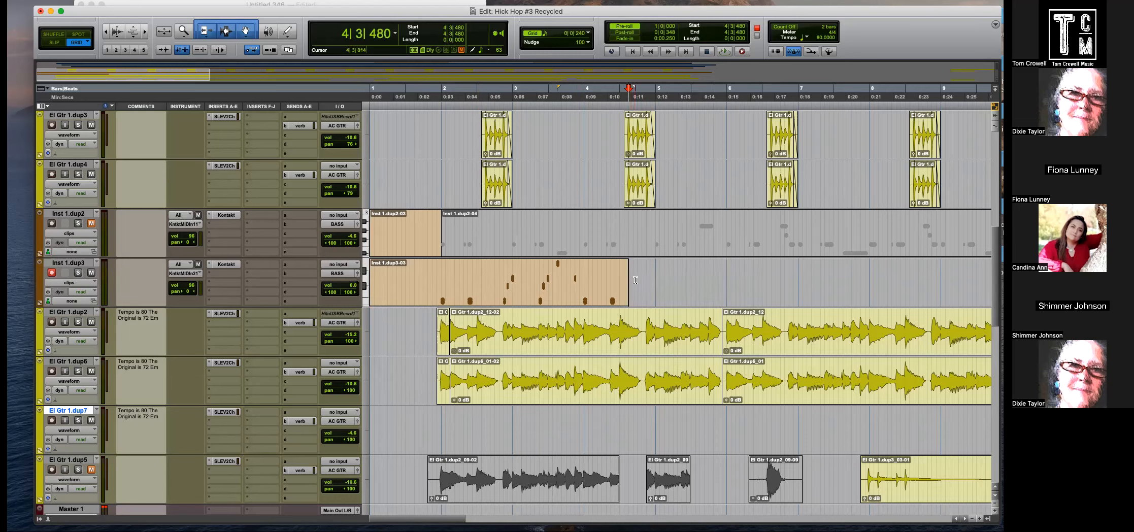
Try to record the continuation of the bass part on Inst 1.dup3 from 4|3|720, with pre-roll.
{"action": "left_click", "coordinate": [634, 277]}
{"action": "key", "text": "space"}
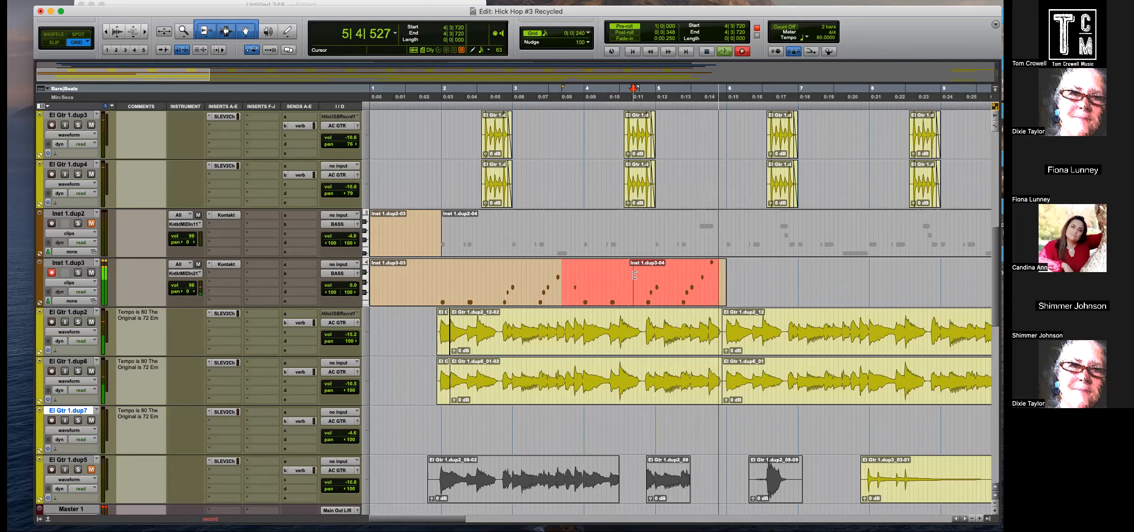
{"action": "key", "text": "super+period"}
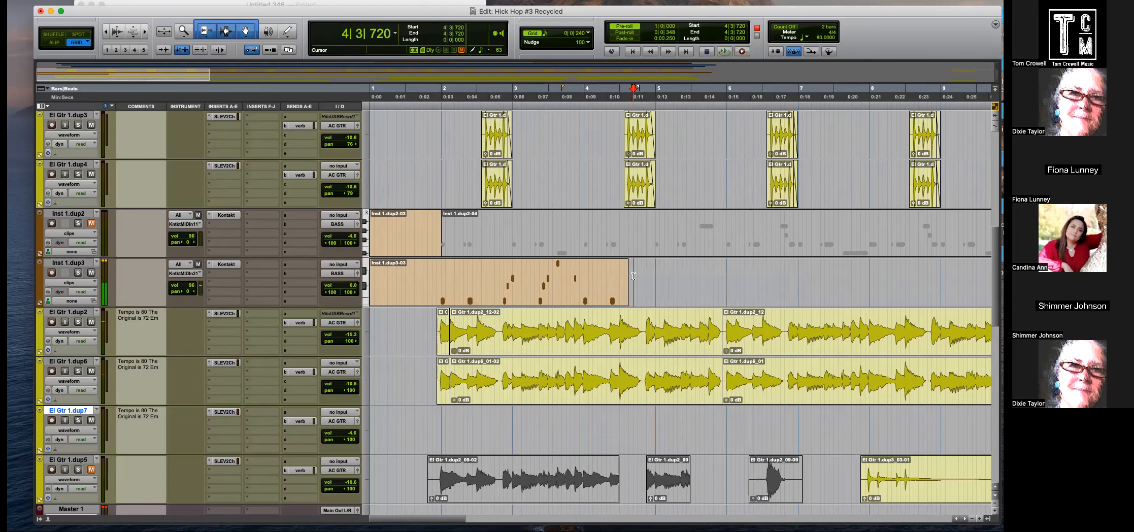
Record one more attempt at the bass continuation on Inst 1.dup3 from 4|3|720, with pre-roll, and discard the take.
{"action": "key", "text": "space"}
{"action": "key", "text": "super+bracketright"}
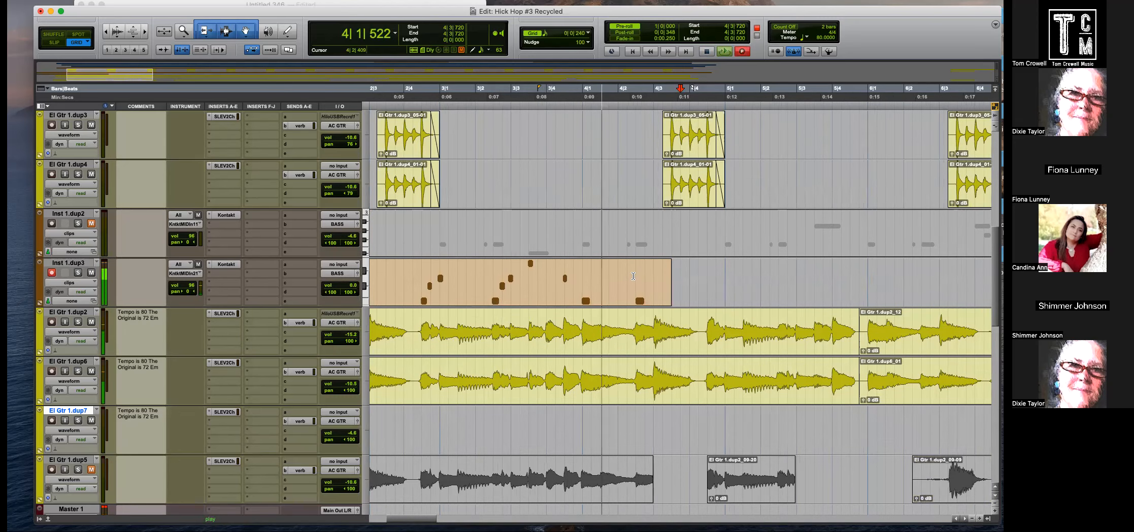
{"action": "key", "text": "super+space"}
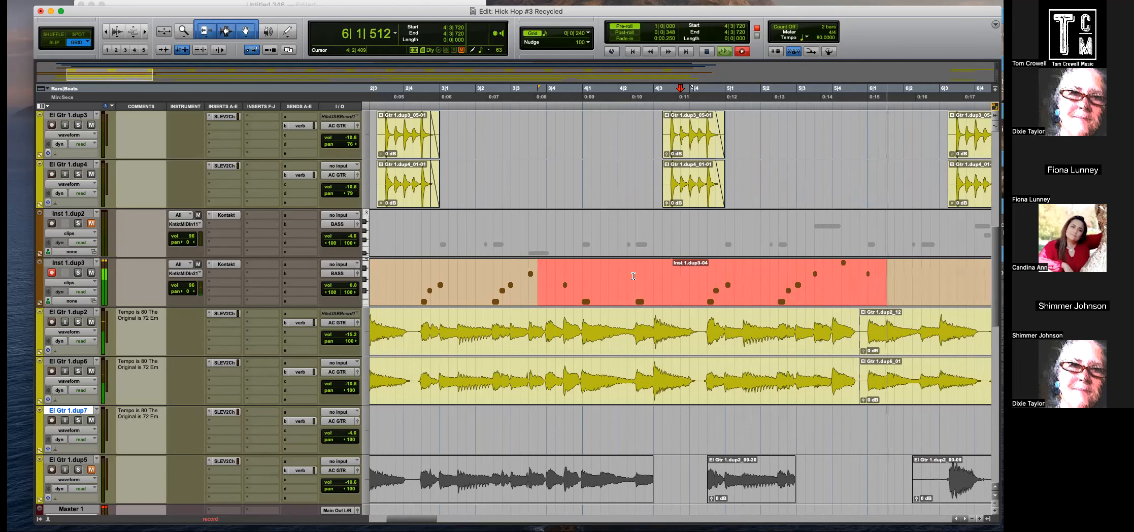
{"action": "key", "text": "super+period"}
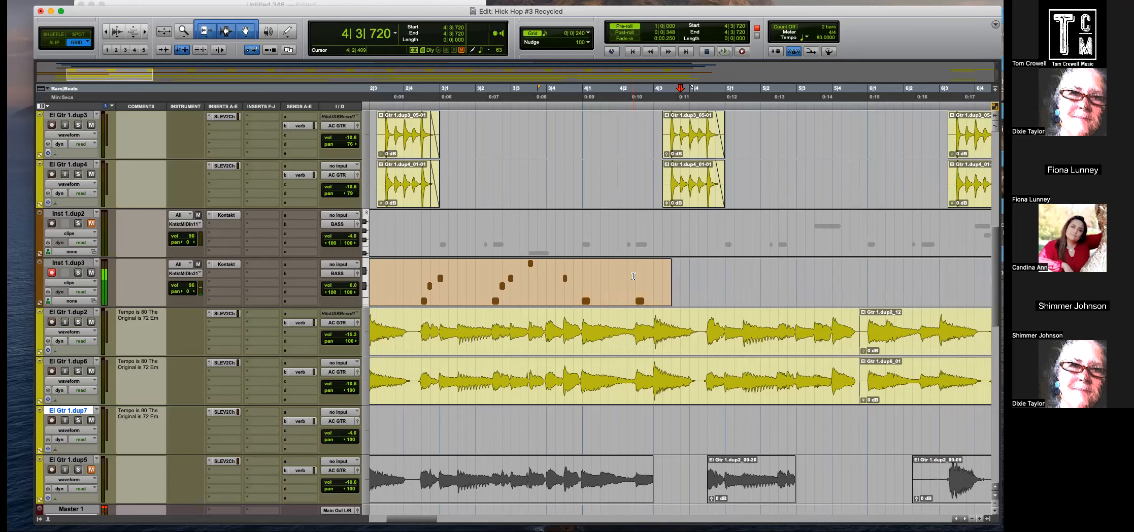
Record the bass continuation on Inst 1.dup3 again from 4|3|720 until just past the start of bar 6.
{"action": "key", "text": "space"}
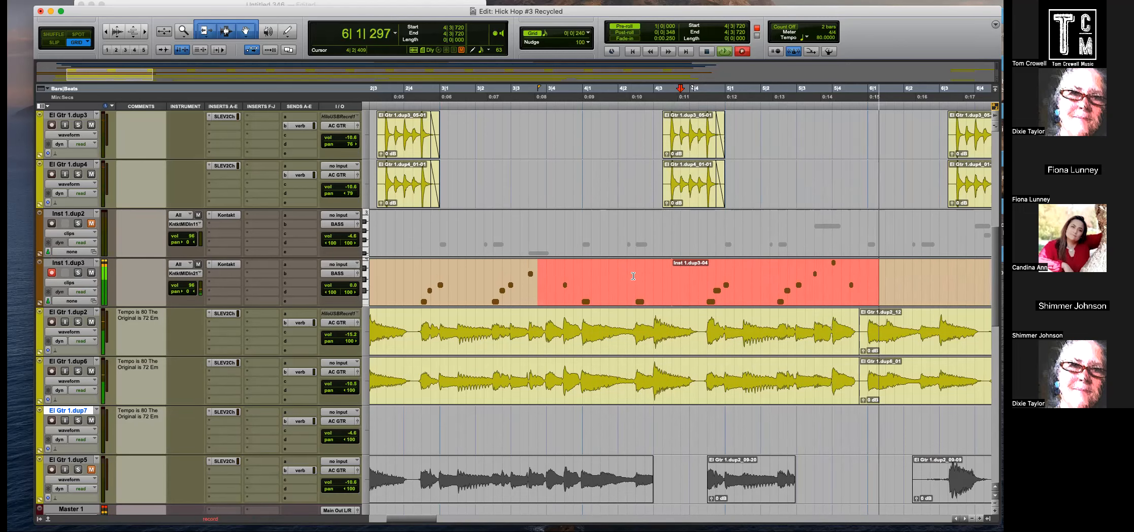
{"action": "key", "text": "r"}
{"action": "key", "text": "space"}
Switch to Slip mode, remove the end of the new bass take after 5|4|847, and return to the session start.
{"action": "left_click_drag", "start_coordinate": [833, 282], "coordinate": [671, 274]}
{"action": "key", "text": "Delete"}
{"action": "key", "text": "t"}
{"action": "key", "text": "F2"}
{"action": "key", "text": "Delete"}
{"action": "key", "text": "r"}
{"action": "key", "text": "Return"}
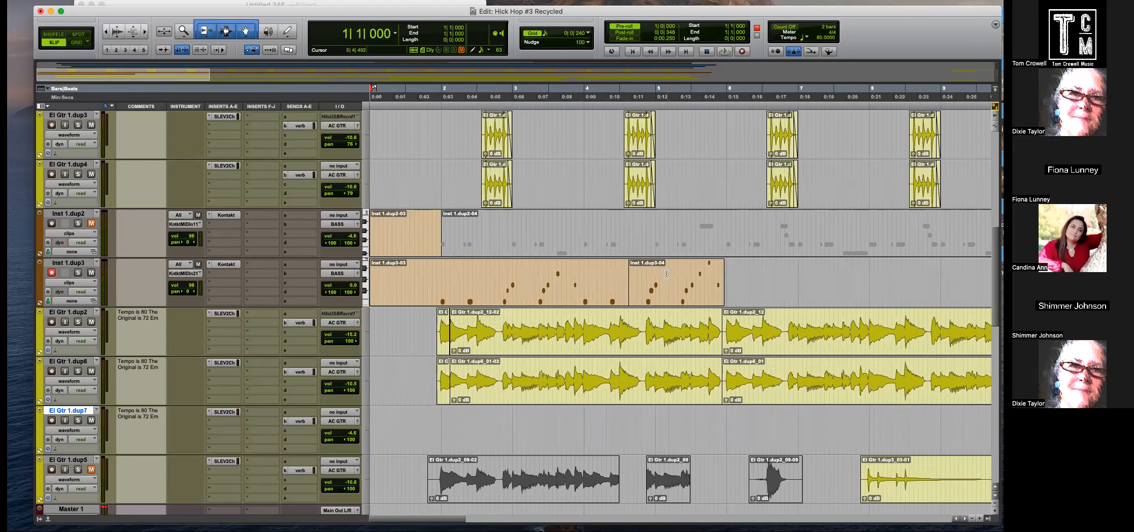
Split the first bass clip on Inst 1.dup3 at 1|4|724 and delete the empty part before it.
{"action": "left_click", "coordinate": [433, 277]}
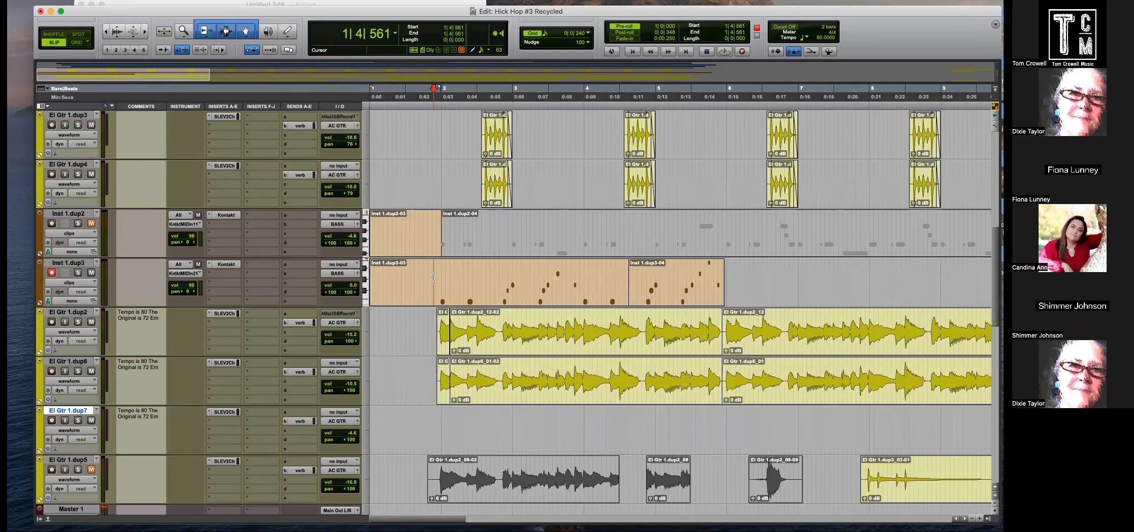
{"action": "left_click", "coordinate": [436, 277]}
{"action": "key", "text": "b"}
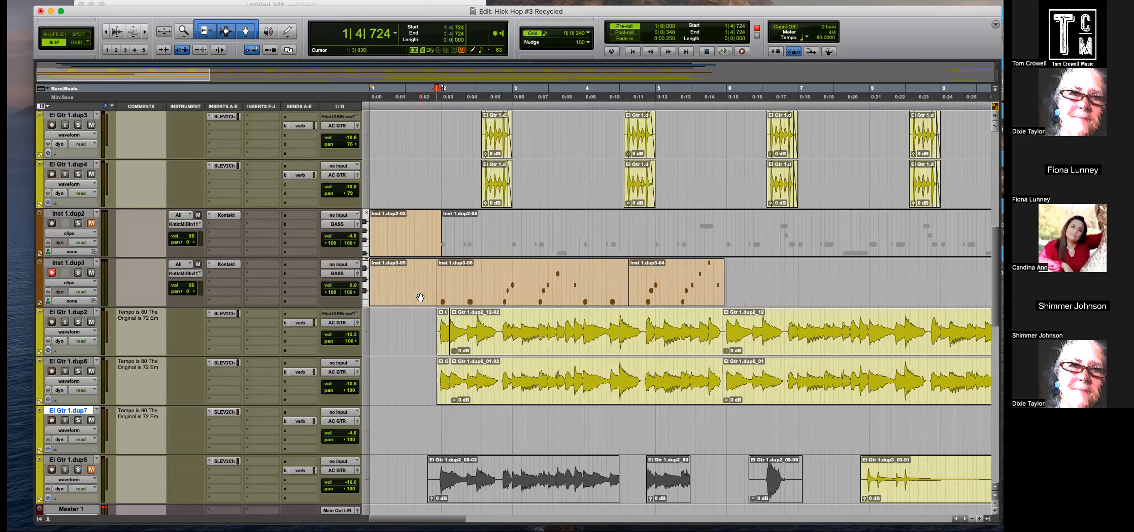
{"action": "left_click", "coordinate": [422, 290]}
{"action": "key", "text": "Delete"}
Quantize the note-ons of both bass clips on Inst 1.dup3 to a 1/16 note grid, preserving note duration, and play them back.
{"action": "left_click", "coordinate": [480, 288]}
{"action": "left_click", "coordinate": [652, 301], "text": "shift"}
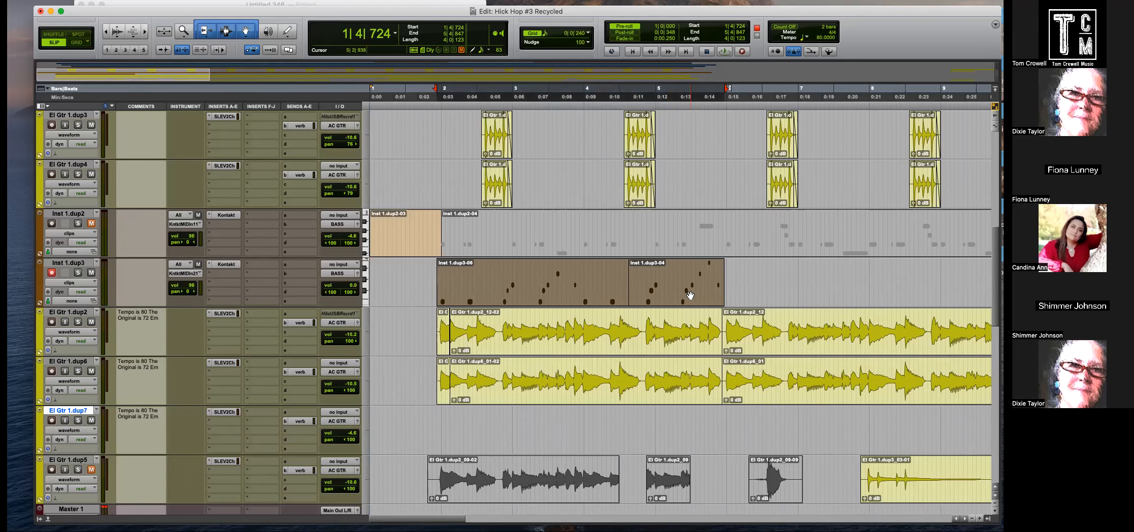
{"action": "key", "text": "alt+0"}
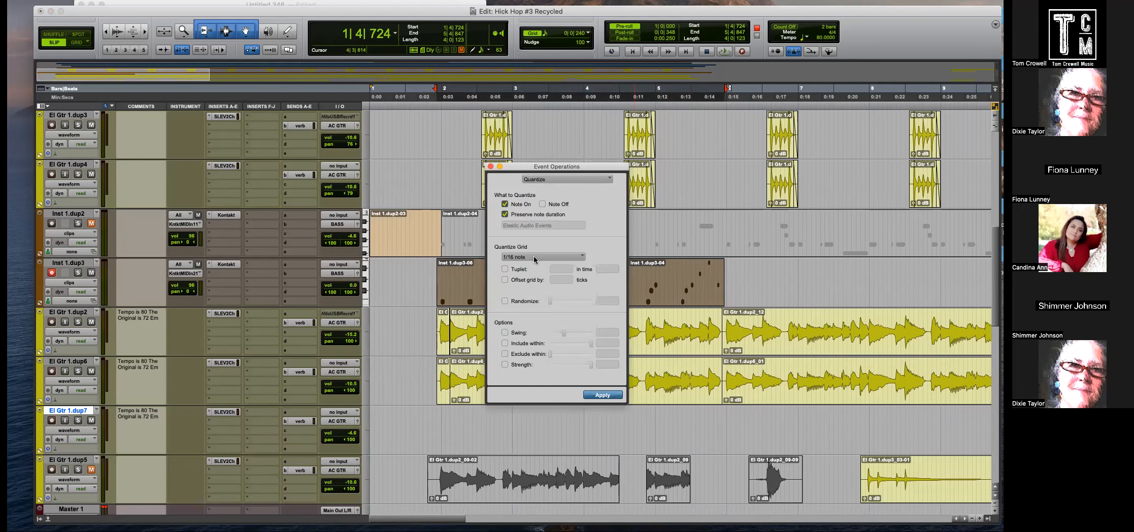
{"action": "key", "text": "space"}
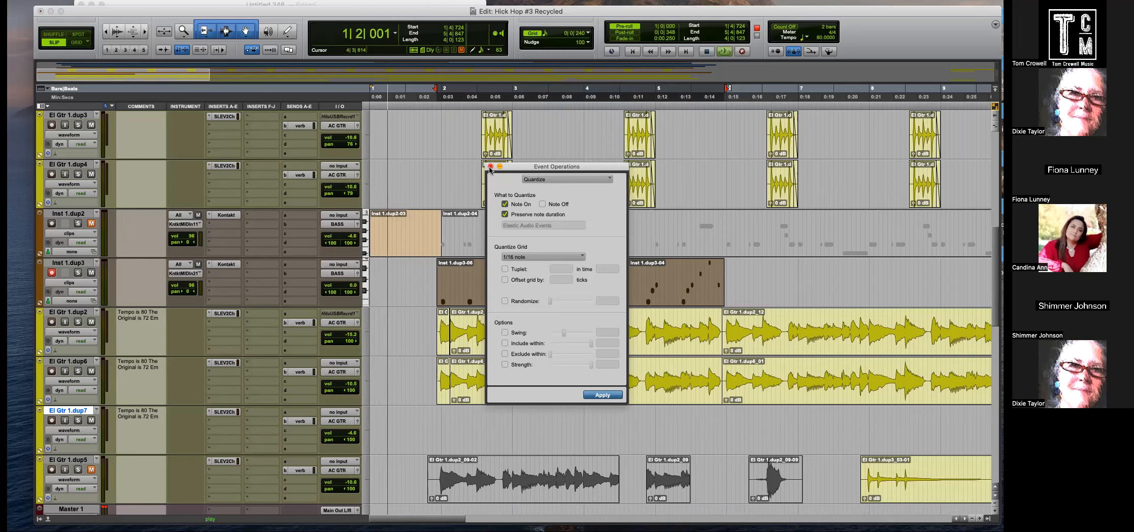
{"action": "left_click", "coordinate": [651, 286]}
{"action": "key", "text": "super+bracketright"}
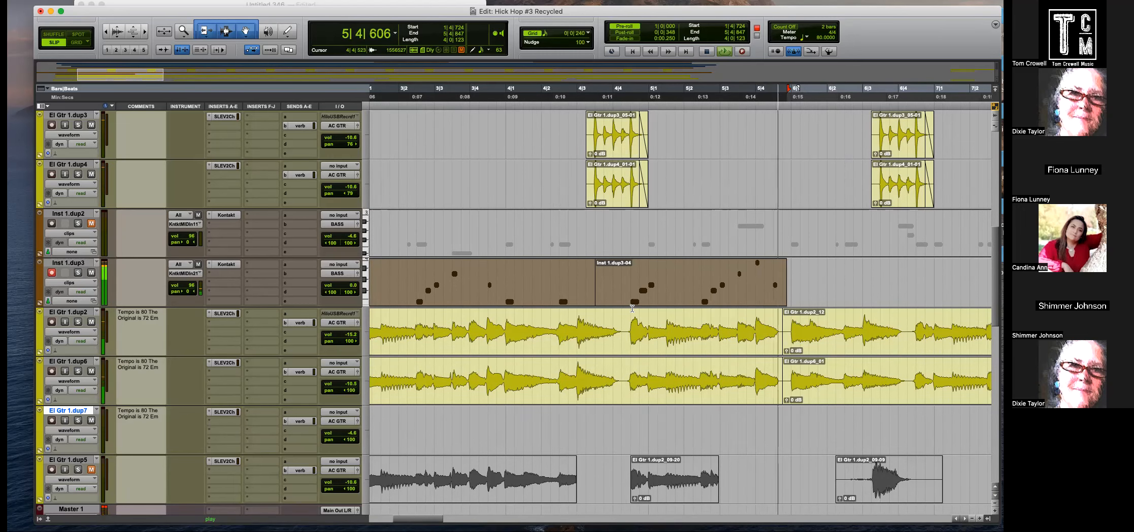
{"action": "key", "text": "r"}
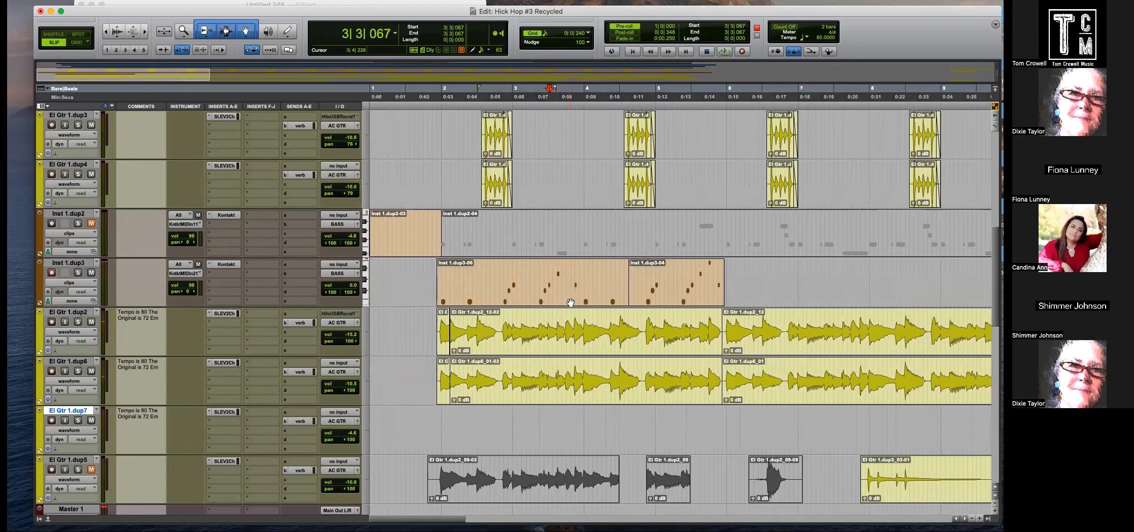
Consolidate the two bass clips on Inst 1.dup3 into one clip and transpose its notes by octave.
{"action": "key", "text": "alt+shift+3"}
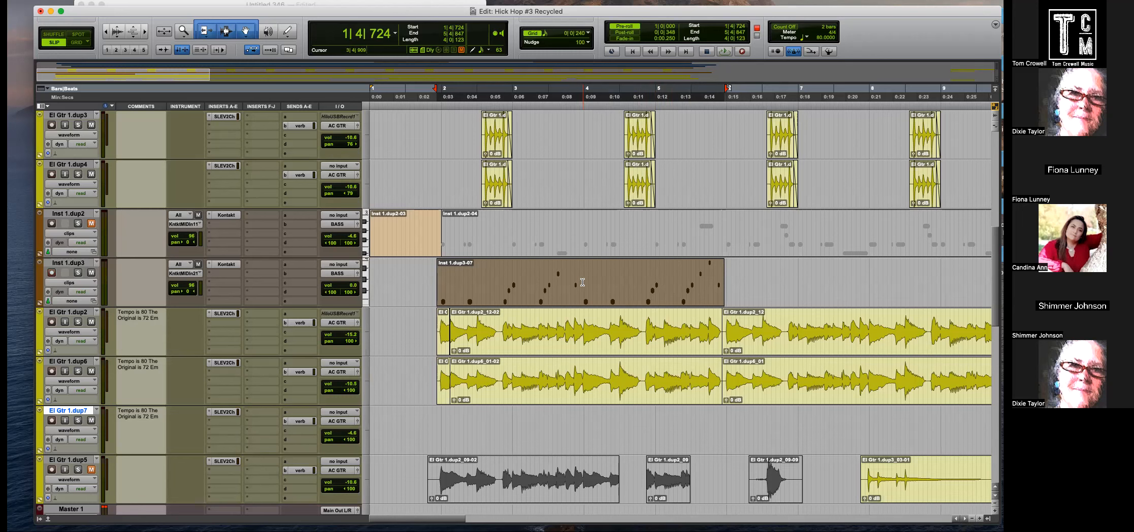
{"action": "key", "text": "alt+t"}
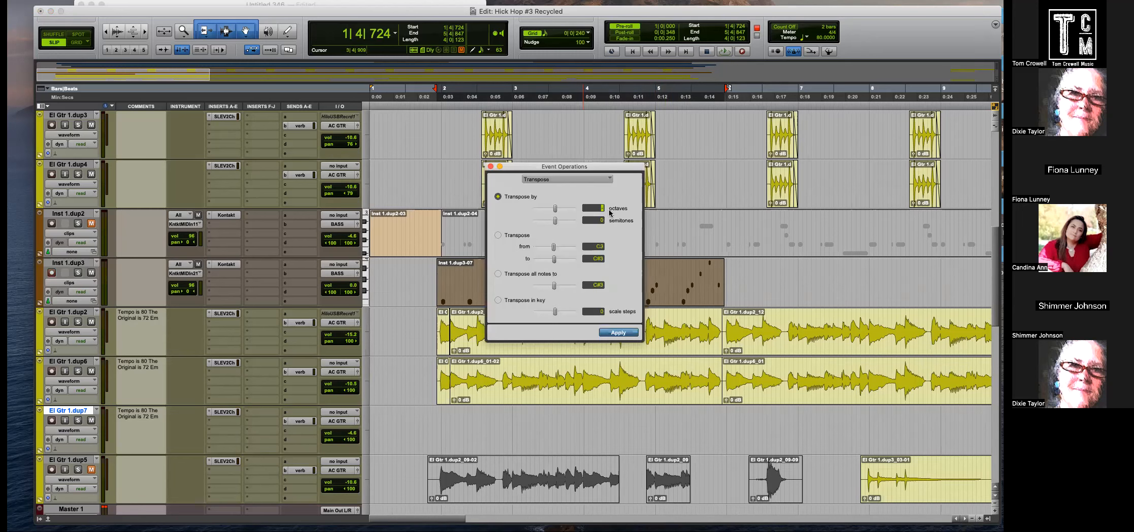
{"action": "left_click", "coordinate": [620, 335]}
{"action": "key", "text": "space"}
{"action": "left_click", "coordinate": [490, 166]}
{"action": "key", "text": "t"}
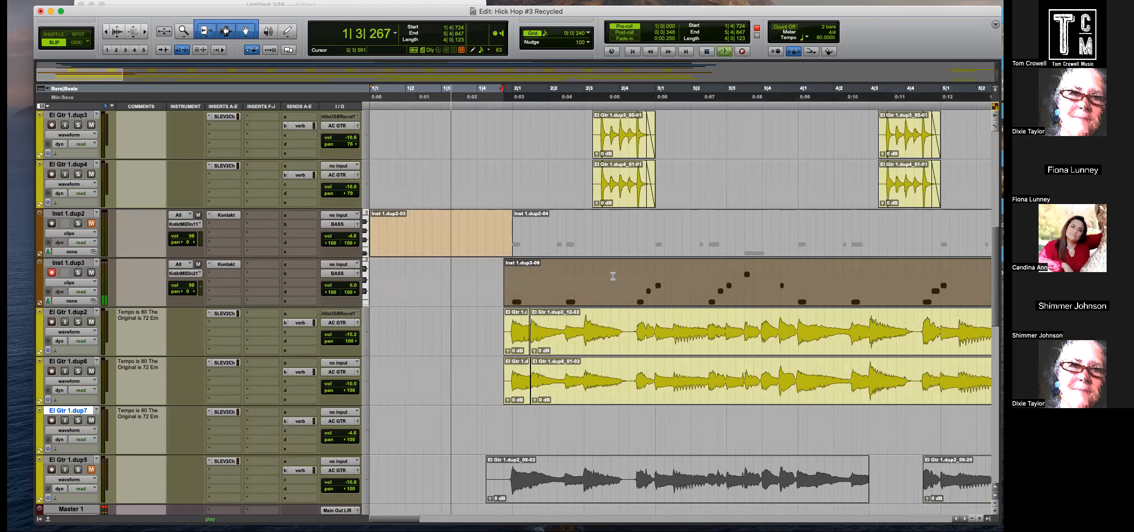
Set the BASS bus track's volume to about -9.8 dB while the session plays.
{"action": "key", "text": "r"}
{"action": "key", "text": "t"}
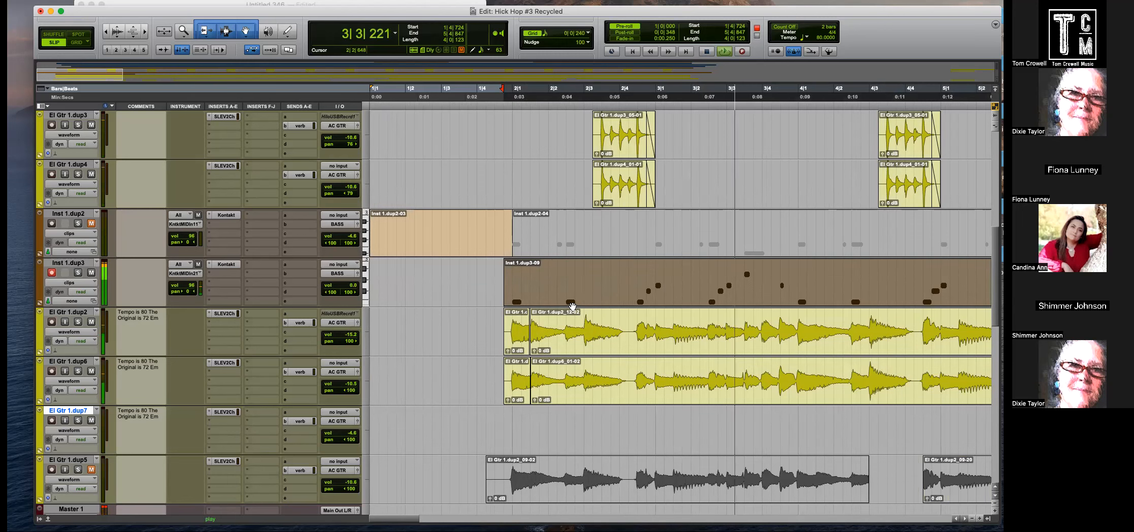
{"action": "scroll", "coordinate": [404, 319], "scroll_direction": "up", "scroll_amount": 5}
{"action": "scroll", "coordinate": [403, 319], "scroll_direction": "down", "scroll_amount": 15}
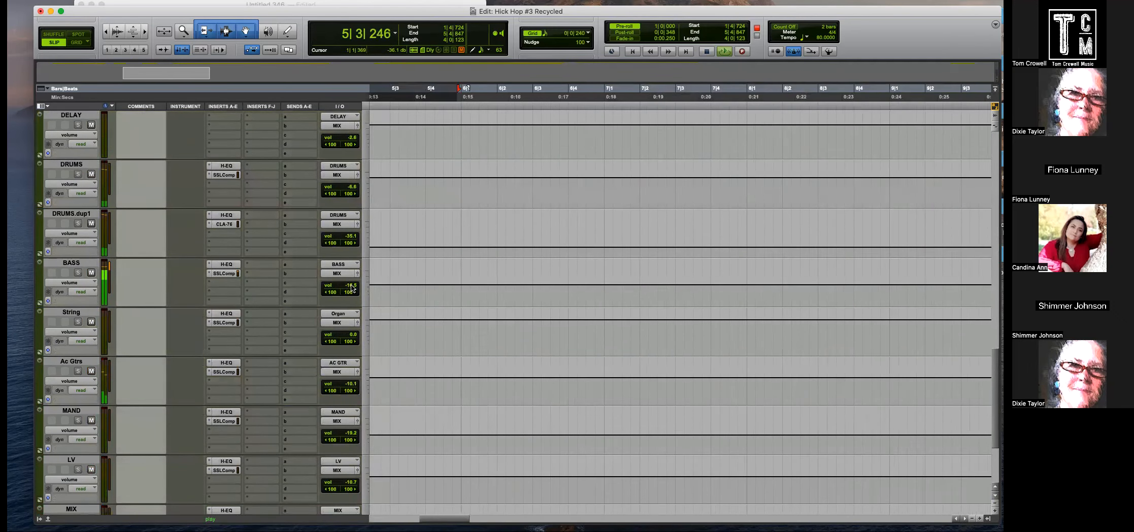
{"action": "scroll", "coordinate": [353, 282], "scroll_direction": "up", "scroll_amount": 10}
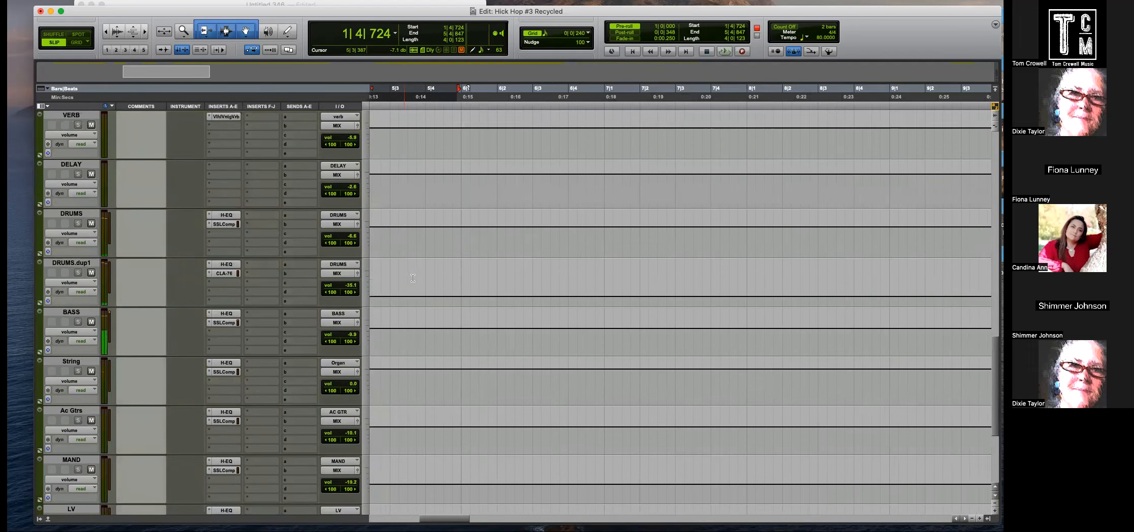
Play Inst 1.dup3 from 2|2|224 and set the Release of its Clean 808 Kontakt instrument to 419.3 ms.
{"action": "key", "text": "r"}
{"action": "key", "text": "r"}
{"action": "left_click", "coordinate": [416, 273]}
{"action": "key", "text": "t"}
{"action": "key", "text": "t"}
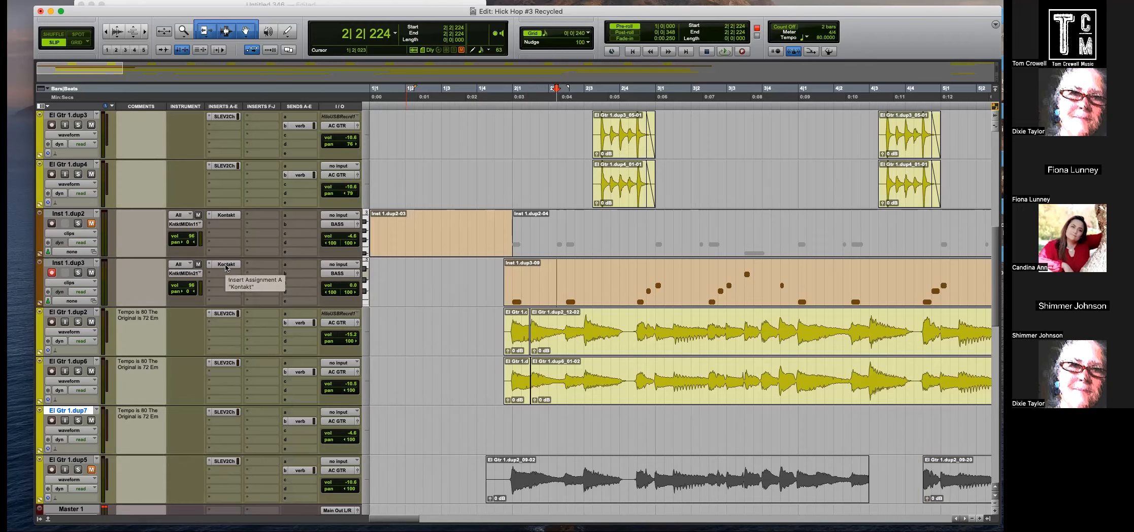
{"action": "left_click", "coordinate": [226, 265]}
{"action": "key", "text": "space"}
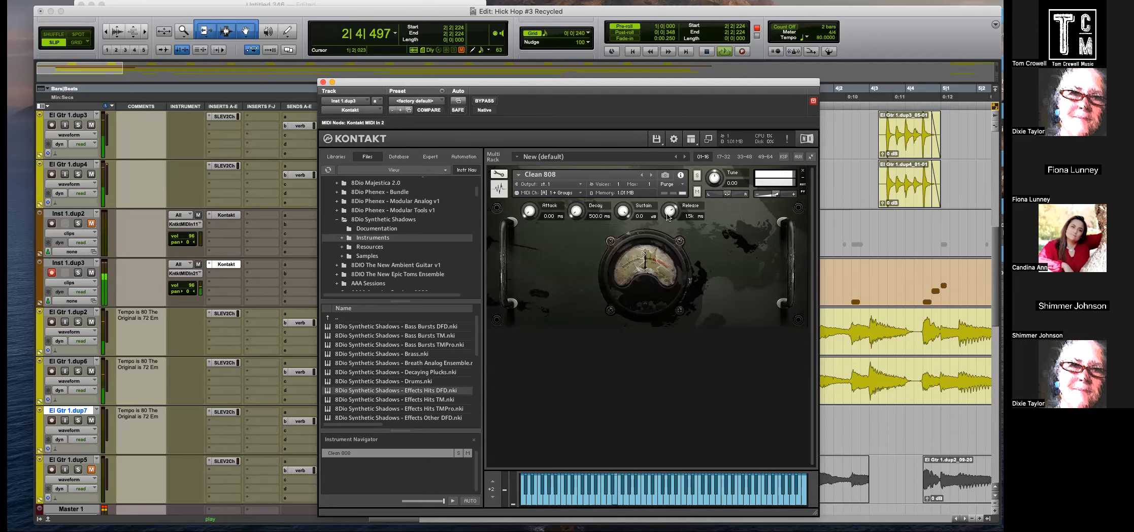
{"action": "left_click_drag", "start_coordinate": [669, 215], "coordinate": [672, 235]}
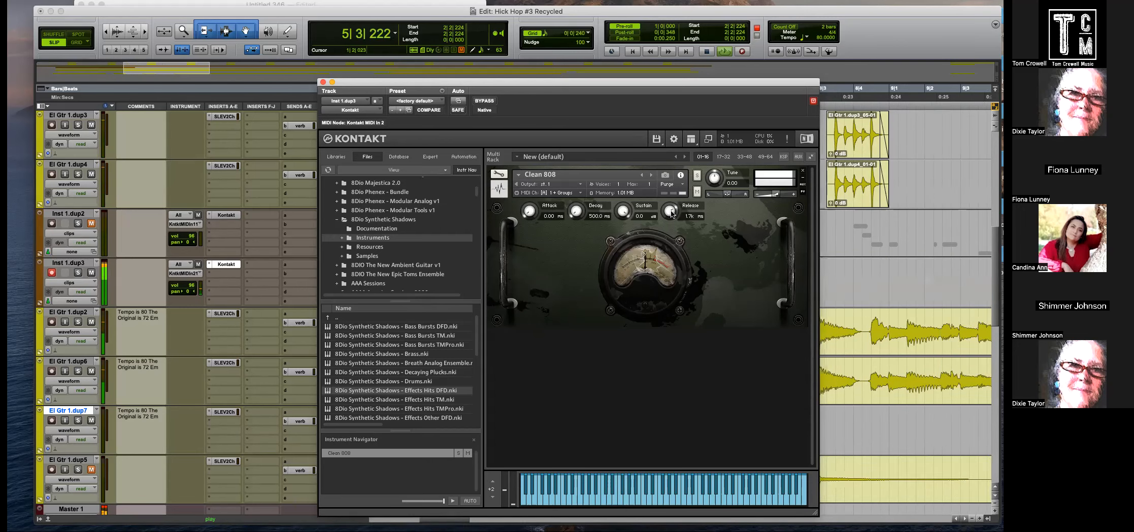
{"action": "left_click_drag", "start_coordinate": [671, 228], "coordinate": [672, 231]}
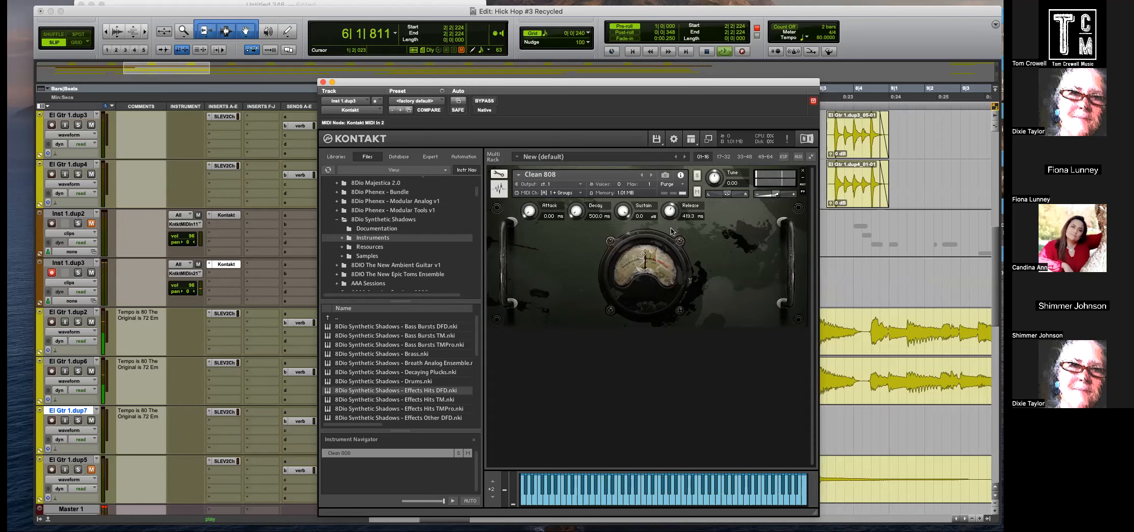
{"action": "left_click", "coordinate": [323, 83]}
Stop playback, switch to Grid mode and remove the end of the bass clip on Inst 1.dup3 after 5|4|720.
{"action": "key", "text": "r"}
{"action": "key", "text": "r"}
{"action": "left_click", "coordinate": [534, 279]}
{"action": "key", "text": "space"}
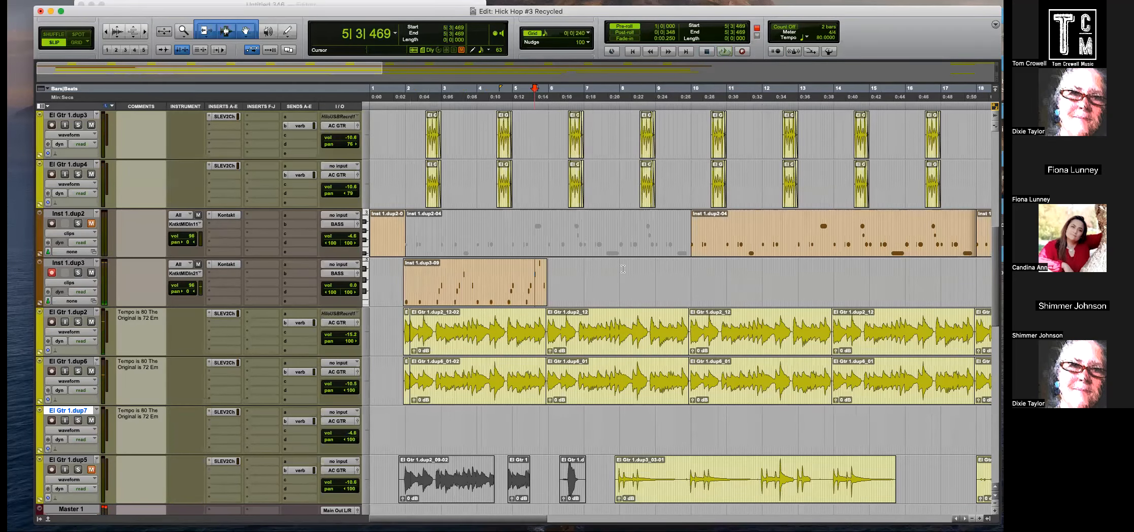
{"action": "key", "text": "t"}
{"action": "key", "text": "t"}
{"action": "key", "text": "t"}
{"action": "left_click", "coordinate": [789, 277]}
{"action": "key", "text": "F4"}
{"action": "left_click_drag", "start_coordinate": [788, 277], "coordinate": [771, 275]}
{"action": "key", "text": "Delete"}
{"action": "left_click", "coordinate": [687, 298]}
{"action": "key", "text": "r"}
{"action": "key", "text": "r"}
{"action": "key", "text": "r"}
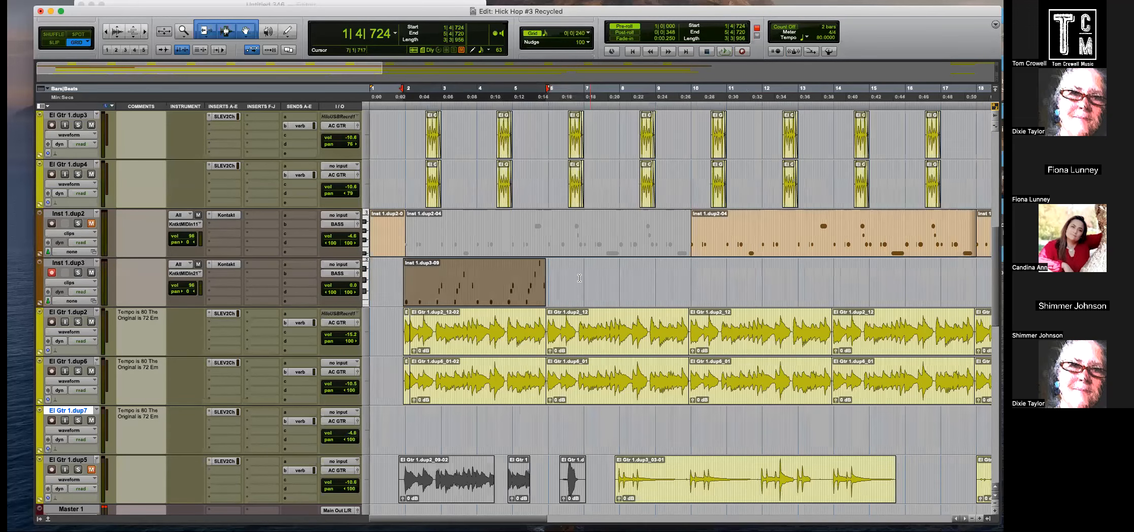
Try splitting the bass clip on Inst 1.dup3 at 2|1|000 and deleting the short part before it.
{"action": "key", "text": "t"}
{"action": "key", "text": "t"}
{"action": "key", "text": "t"}
{"action": "key", "text": "t"}
{"action": "key", "text": "r"}
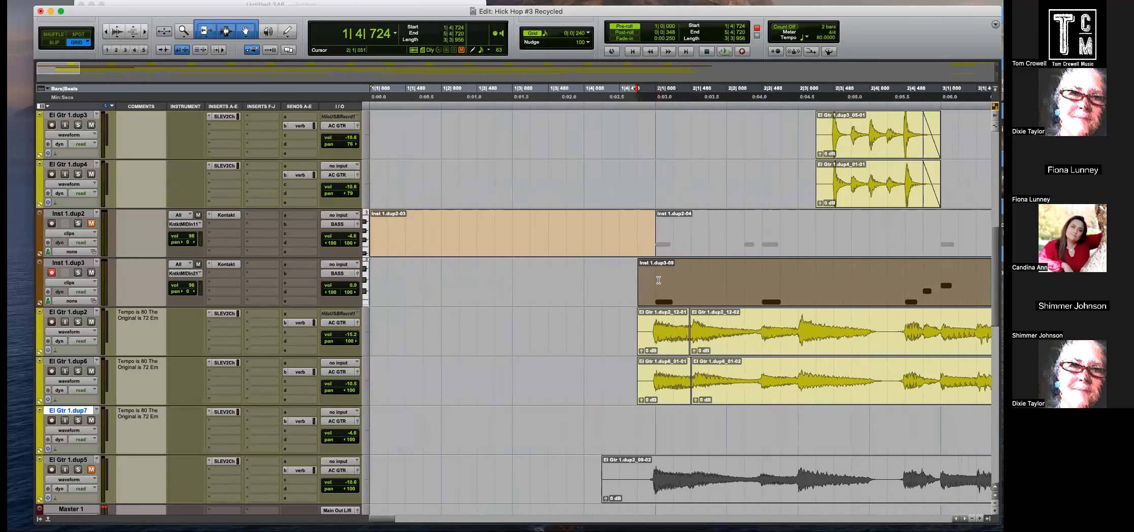
{"action": "left_click", "coordinate": [659, 274]}
{"action": "key", "text": "t"}
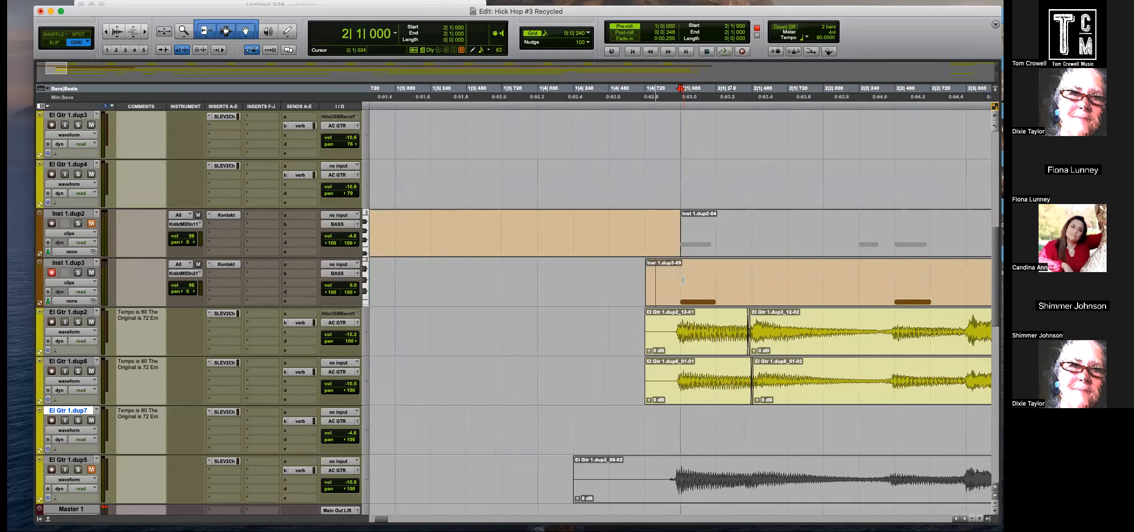
{"action": "key", "text": "b"}
{"action": "left_click", "coordinate": [672, 296]}
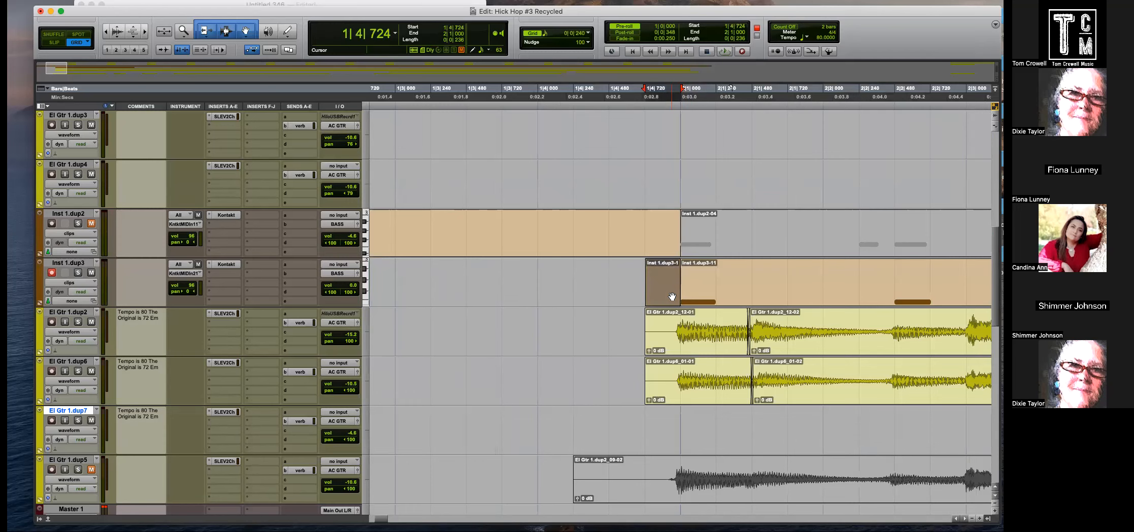
{"action": "key", "text": "Delete"}
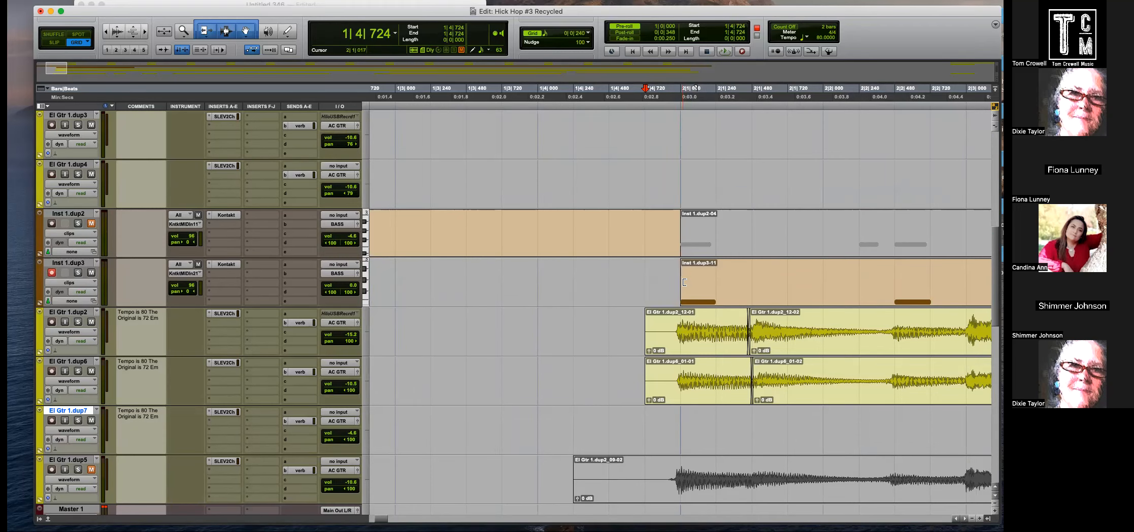
Try duplicating the shortened bass clip on Inst 1.dup3 directly after itself.
{"action": "key", "text": "r"}
{"action": "key", "text": "r"}
{"action": "key", "text": "r"}
{"action": "left_click", "coordinate": [651, 296]}
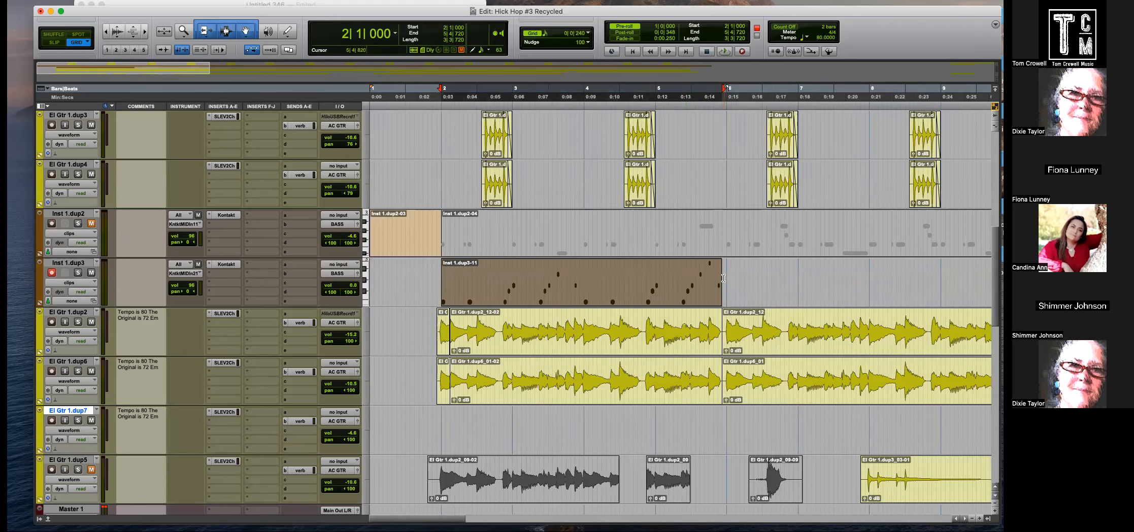
{"action": "key", "text": "super+d"}
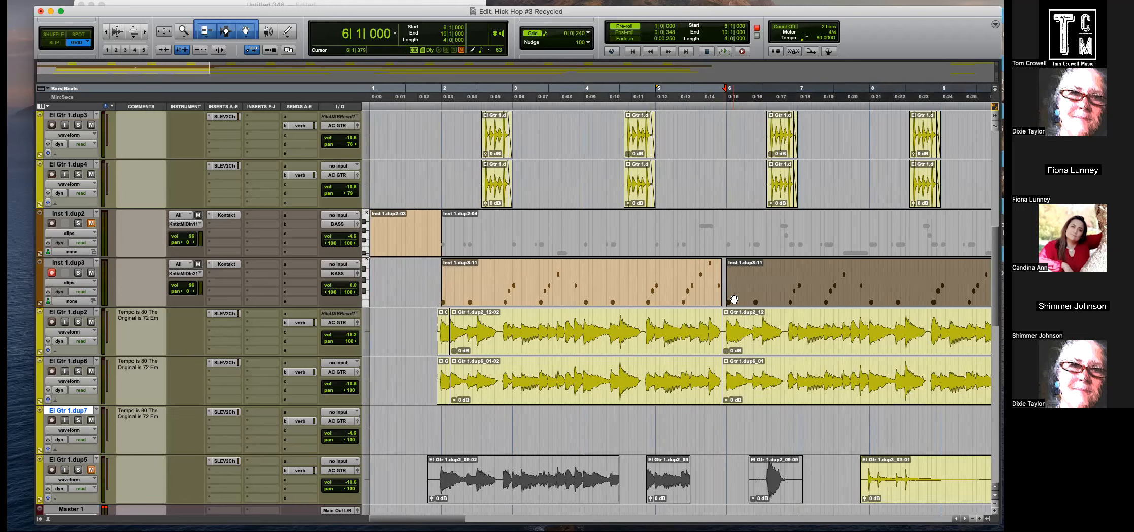
Undo the duplication of the bass clip and the split and deletion at its start.
{"action": "key", "text": "super+z"}
{"action": "left_click", "coordinate": [437, 279]}
{"action": "key", "text": "super+z"}
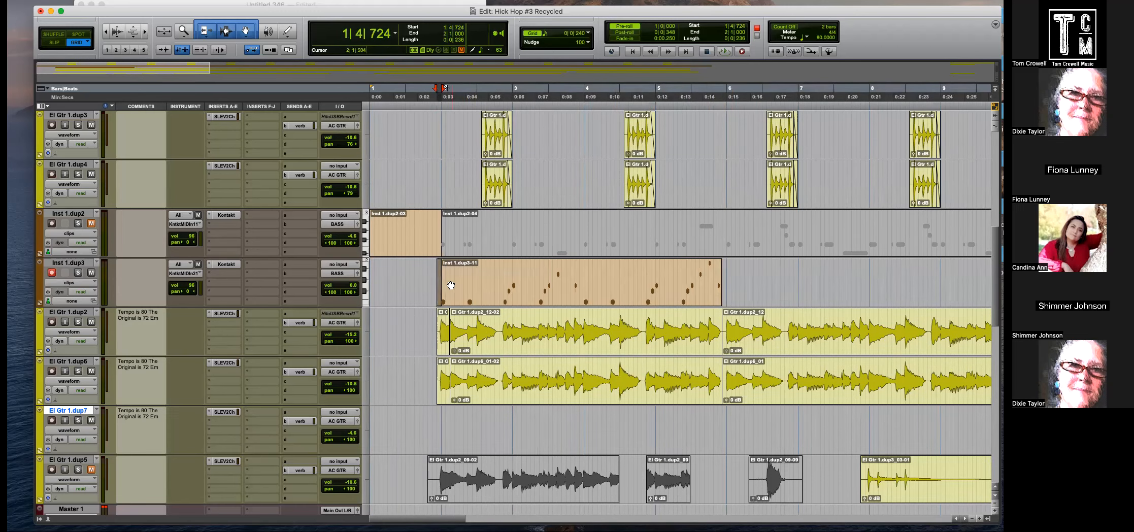
{"action": "key", "text": "t"}
{"action": "left_click", "coordinate": [558, 280]}
{"action": "key", "text": "super+z"}
{"action": "key", "text": "r"}
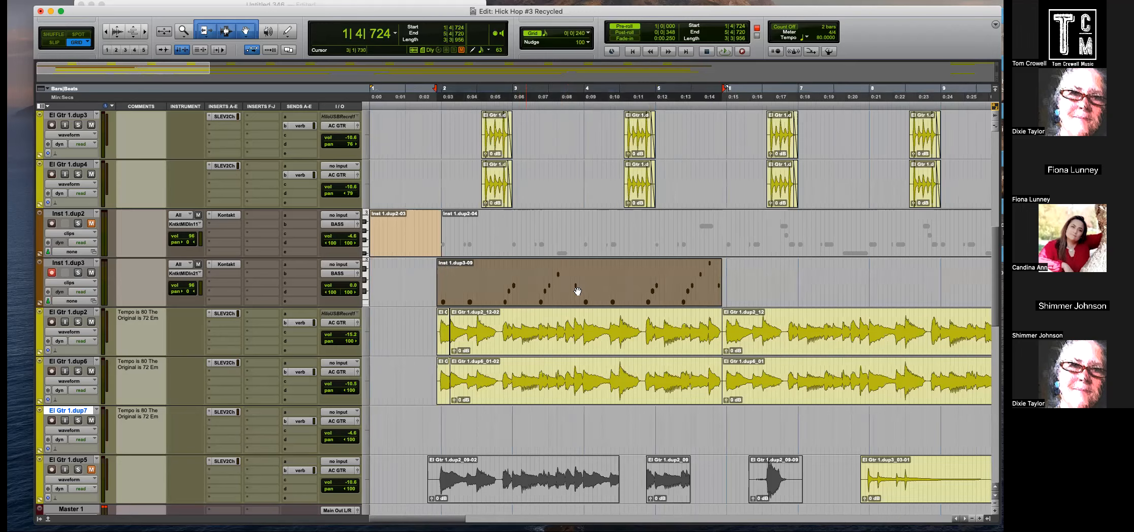
Duplicate the bass clip on Inst 1.dup3 end to end repeatedly so that it continues alongside the guitar parts.
{"action": "key", "text": "super+d"}
{"action": "key", "text": "super+d"}
{"action": "key", "text": "r"}
{"action": "key", "text": "r"}
{"action": "key", "text": "super+d"}
{"action": "key", "text": "super+d"}
{"action": "key", "text": "super+d"}
{"action": "key", "text": "super+d"}
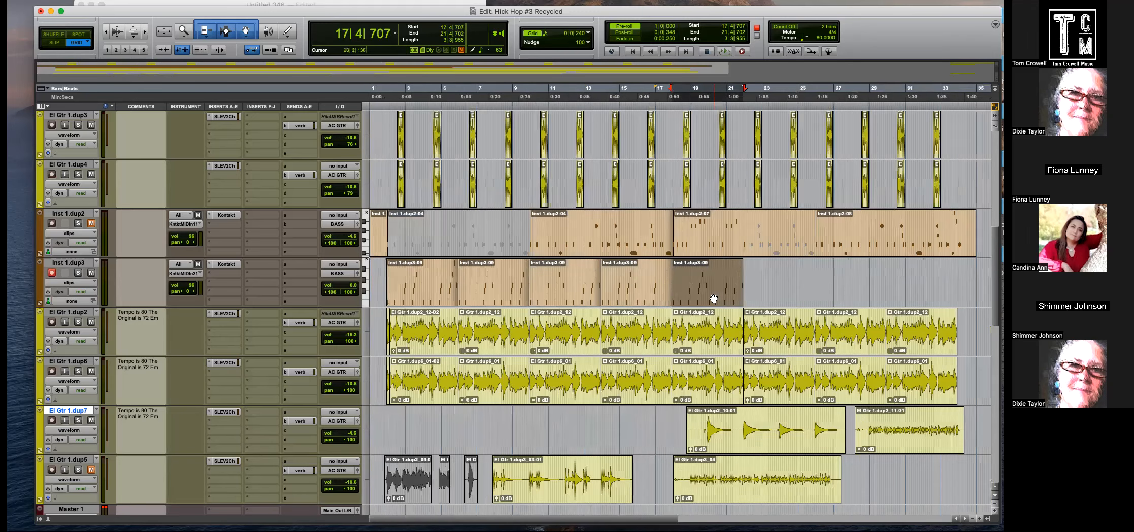
{"action": "key", "text": "super+d"}
Return to the session start and play the duplicated bass line with the guitars from 2|1|480, with pre-roll.
{"action": "key", "text": "Return"}
{"action": "key", "text": "t"}
{"action": "key", "text": "t"}
{"action": "key", "text": "t"}
{"action": "key", "text": "t"}
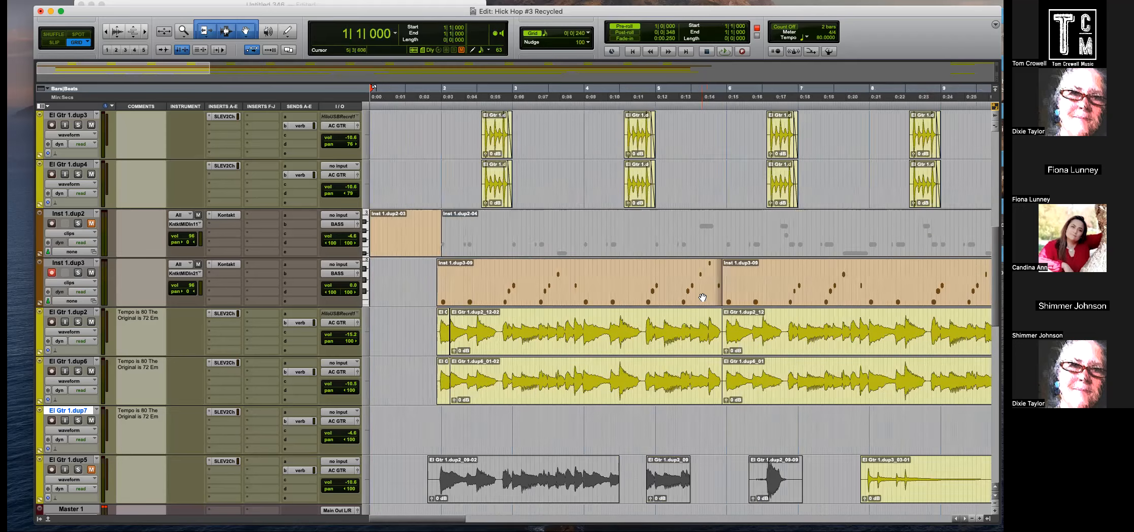
{"action": "left_click", "coordinate": [691, 277]}
{"action": "key", "text": "space"}
{"action": "key", "text": "r"}
{"action": "key", "text": "r"}
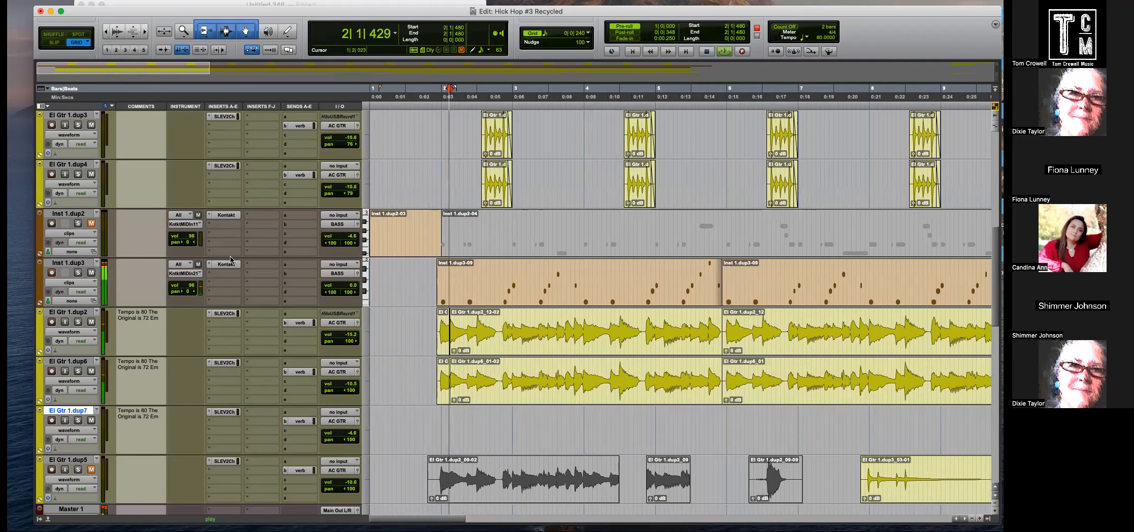
Play the duplicated bass line from 2|3|000 and raise the Clean 808 Release in Kontakt on Inst 1.dup3 to about 1.4k ms.
{"action": "key", "text": "space"}
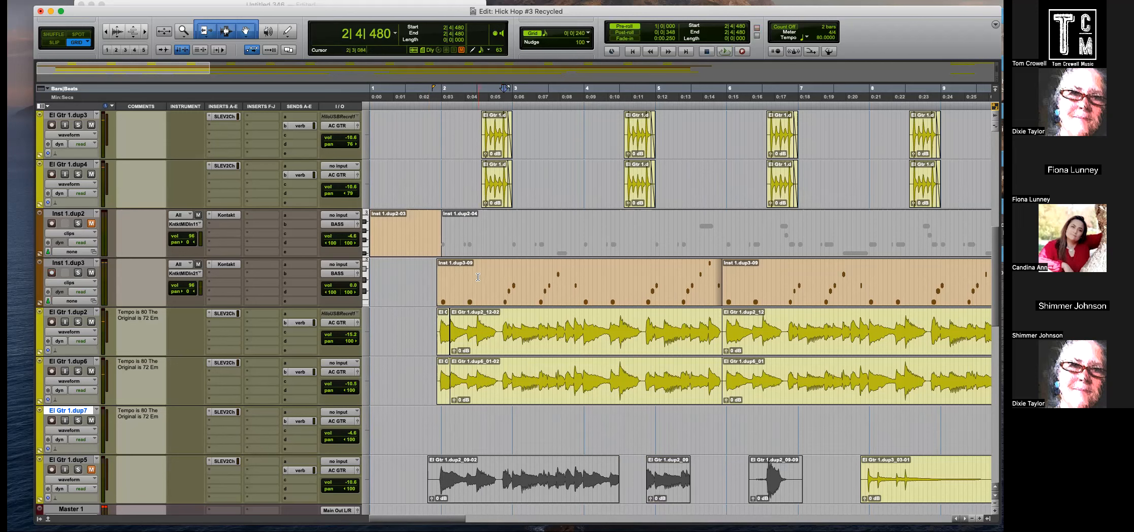
{"action": "key", "text": "space"}
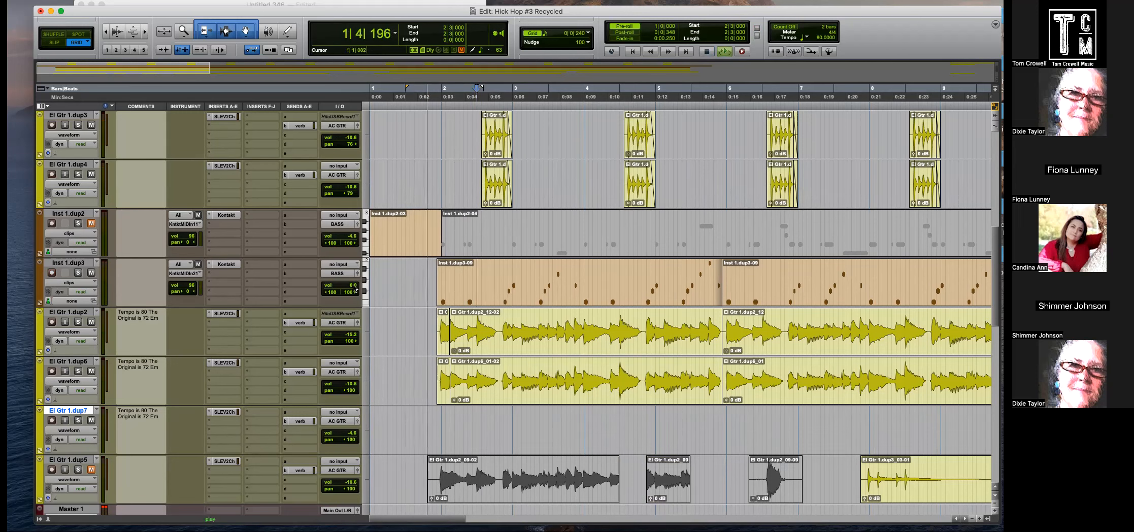
{"action": "left_click", "coordinate": [225, 265]}
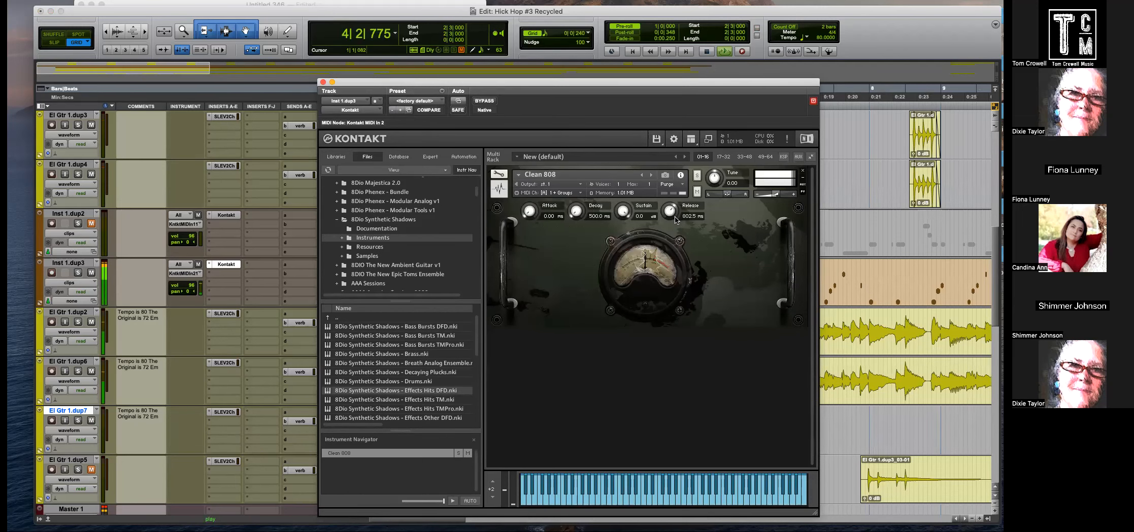
{"action": "left_click_drag", "start_coordinate": [673, 212], "coordinate": [672, 212]}
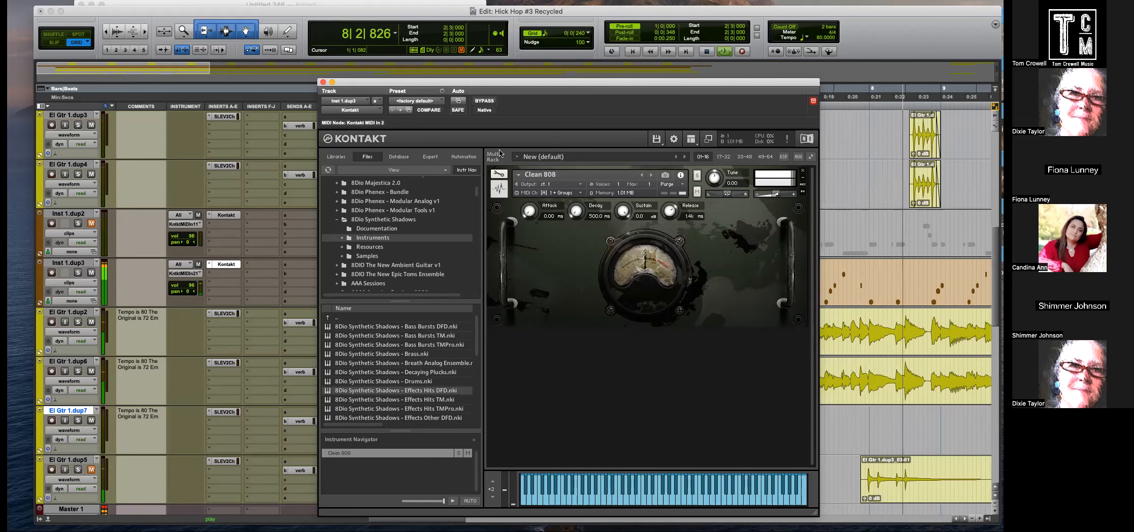
{"action": "left_click", "coordinate": [323, 81]}
{"action": "key", "text": "r"}
{"action": "key", "text": "r"}
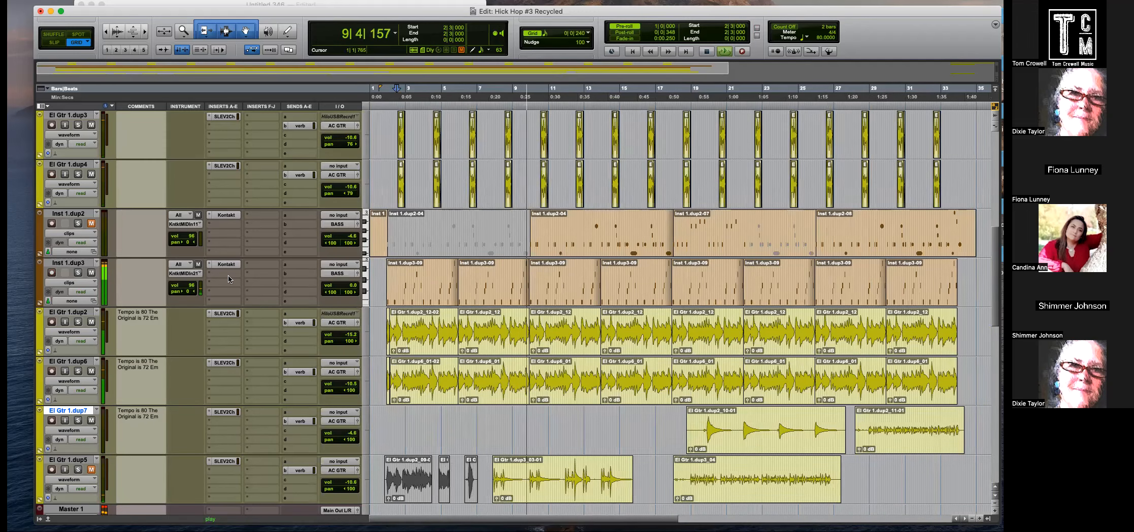
{"action": "key", "text": "space"}
Look through the Waves Audio multichannel plug-ins for the insert slot below Kontakt on Inst 1.dup3.
{"action": "left_click", "coordinate": [213, 235]}
{"action": "type", "text": "t"}
{"action": "left_click", "coordinate": [214, 277]}
{"action": "left_click", "coordinate": [214, 277]}
{"action": "mouse_move", "coordinate": [247, 274]}
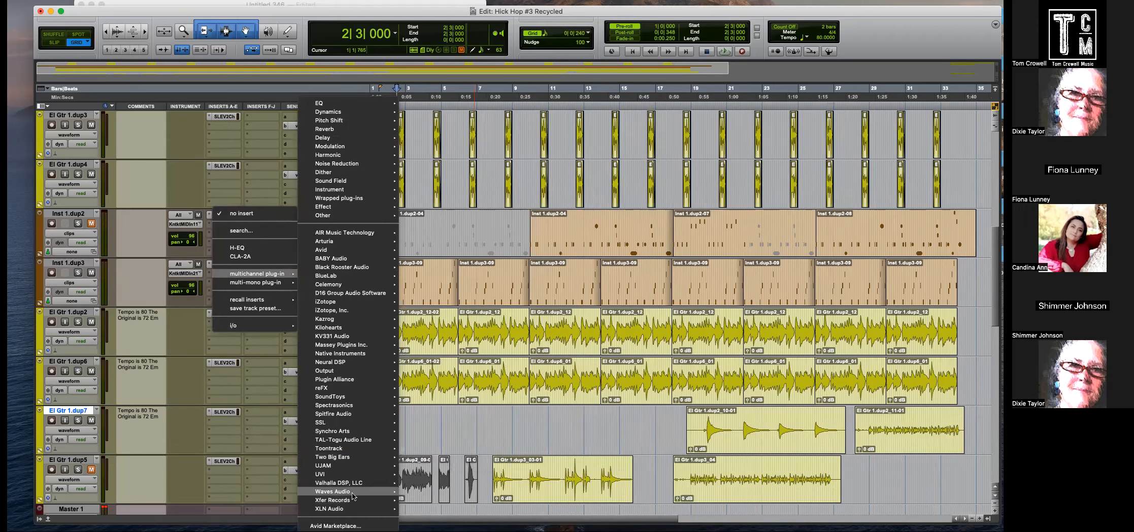
{"action": "mouse_move", "coordinate": [354, 491]}
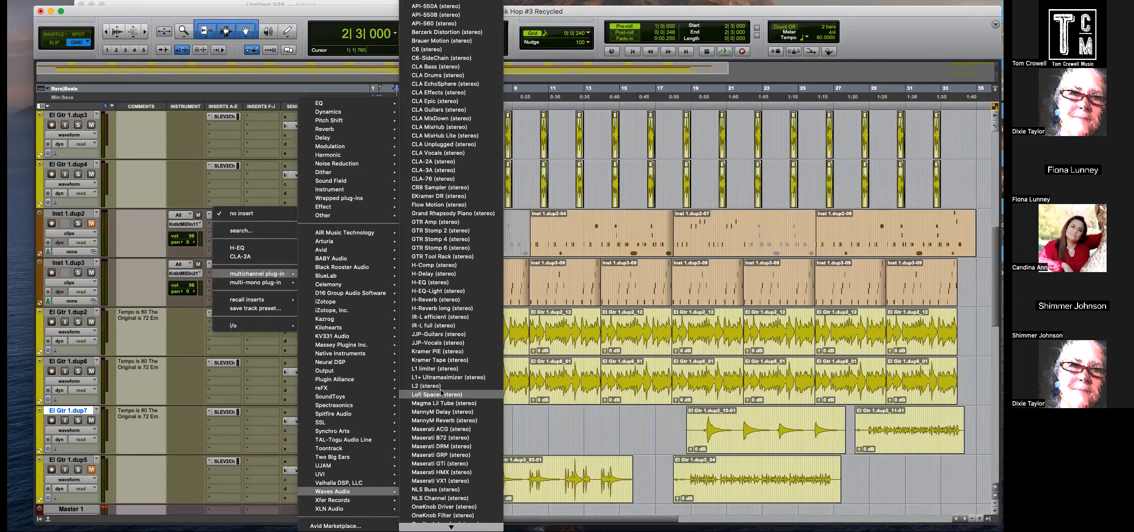
{"action": "scroll", "coordinate": [441, 392], "scroll_direction": "down", "scroll_amount": 15}
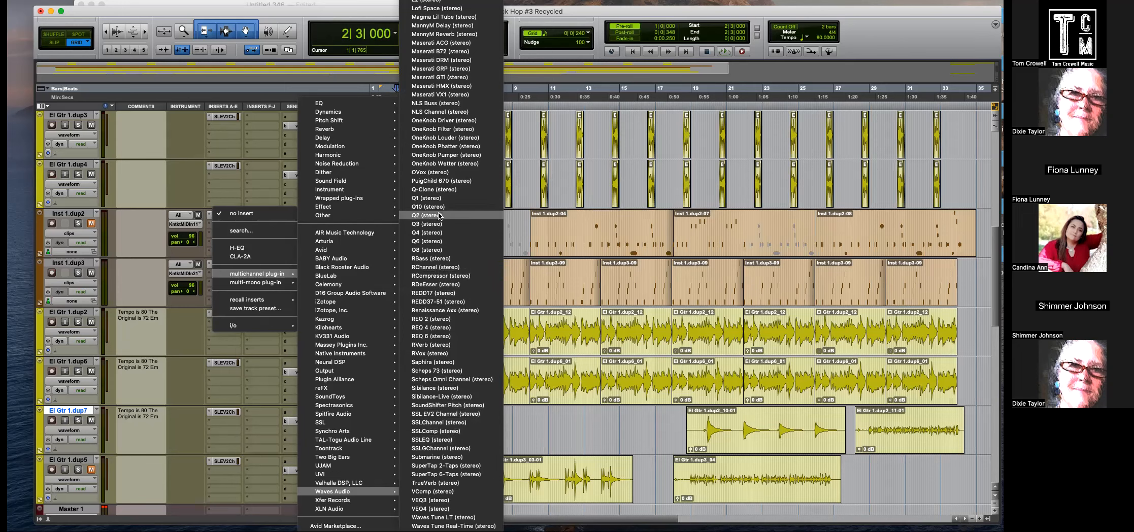
{"action": "scroll", "coordinate": [439, 215], "scroll_direction": "up", "scroll_amount": 6}
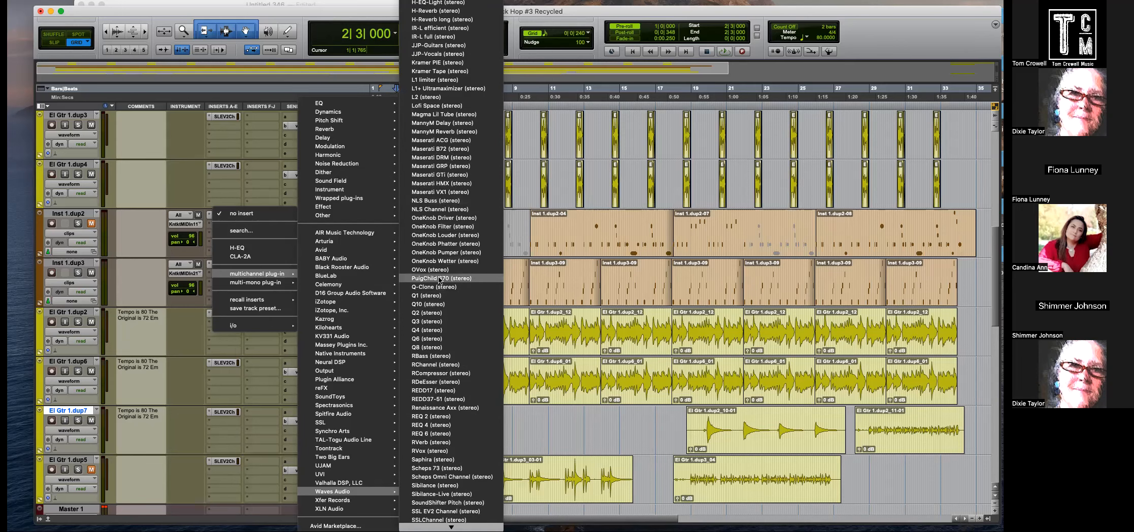
{"action": "scroll", "coordinate": [439, 183], "scroll_direction": "up", "scroll_amount": 3}
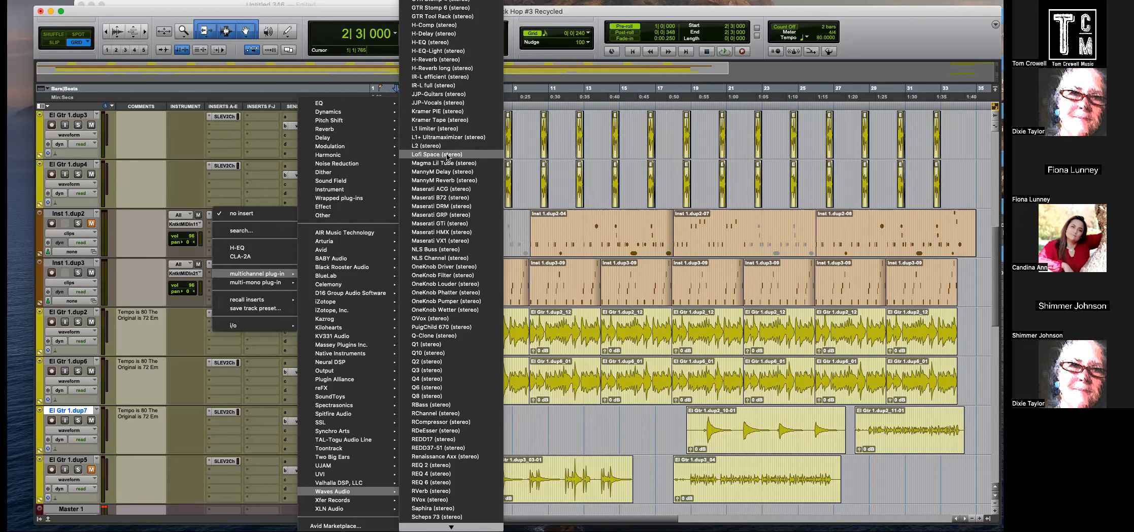
{"action": "scroll", "coordinate": [446, 152], "scroll_direction": "up", "scroll_amount": 2}
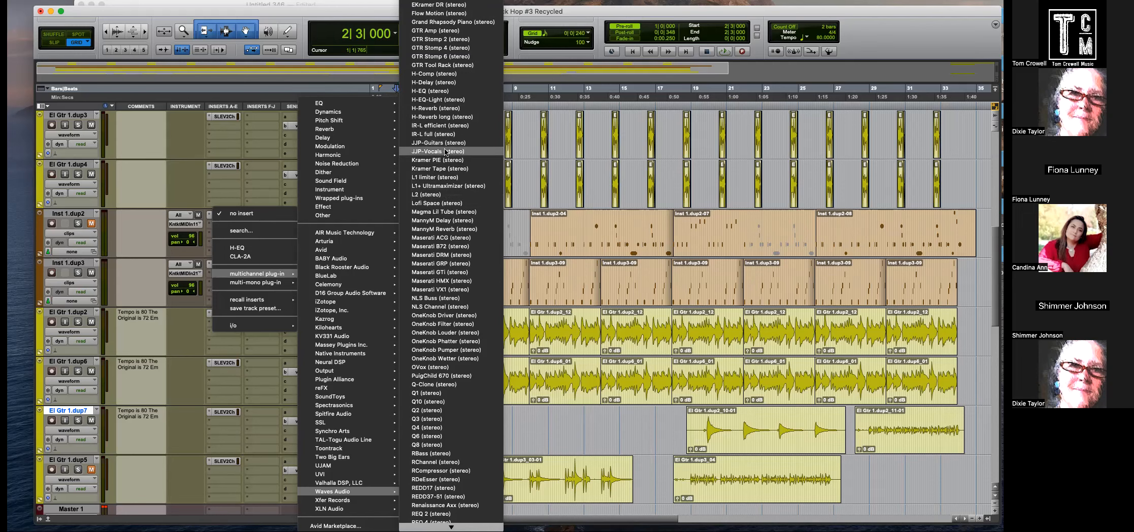
{"action": "scroll", "coordinate": [445, 151], "scroll_direction": "up", "scroll_amount": 2}
{"action": "scroll", "coordinate": [446, 79], "scroll_direction": "up", "scroll_amount": 2}
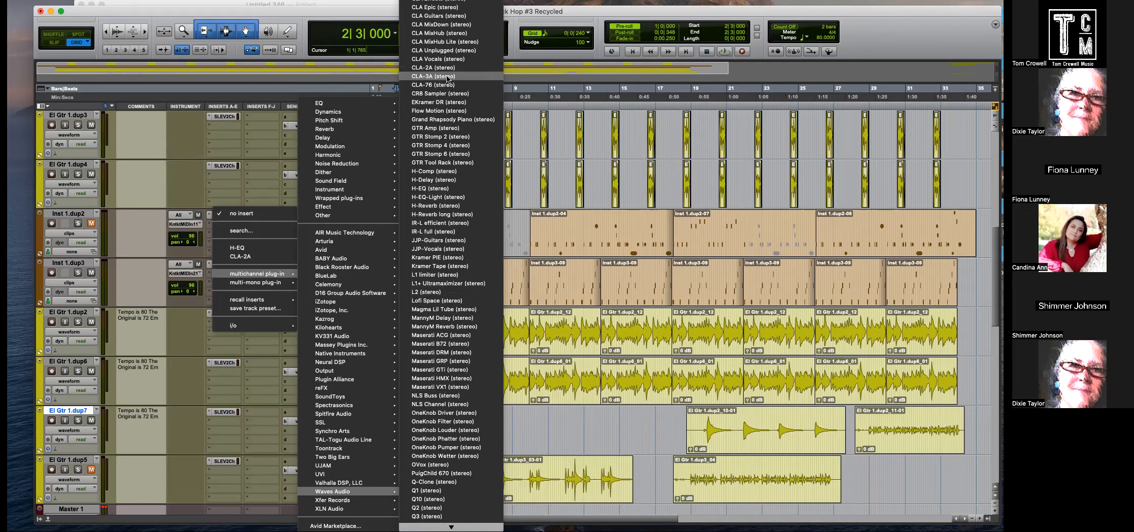
{"action": "scroll", "coordinate": [451, 112], "scroll_direction": "up", "scroll_amount": 3}
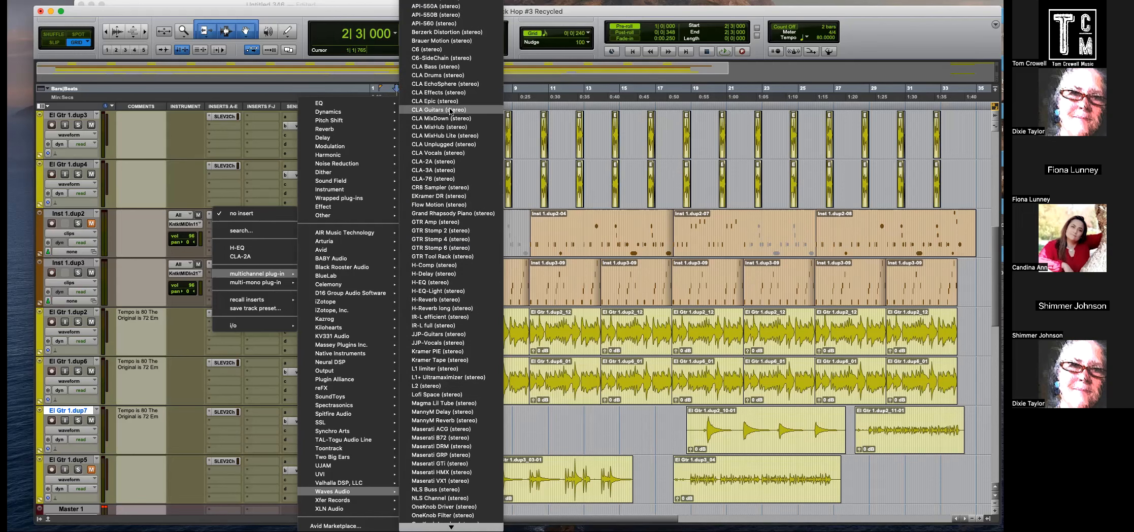
Search the available insert plug-ins for "Little tube" for the slot below Kontakt.
{"action": "left_click", "coordinate": [241, 230]}
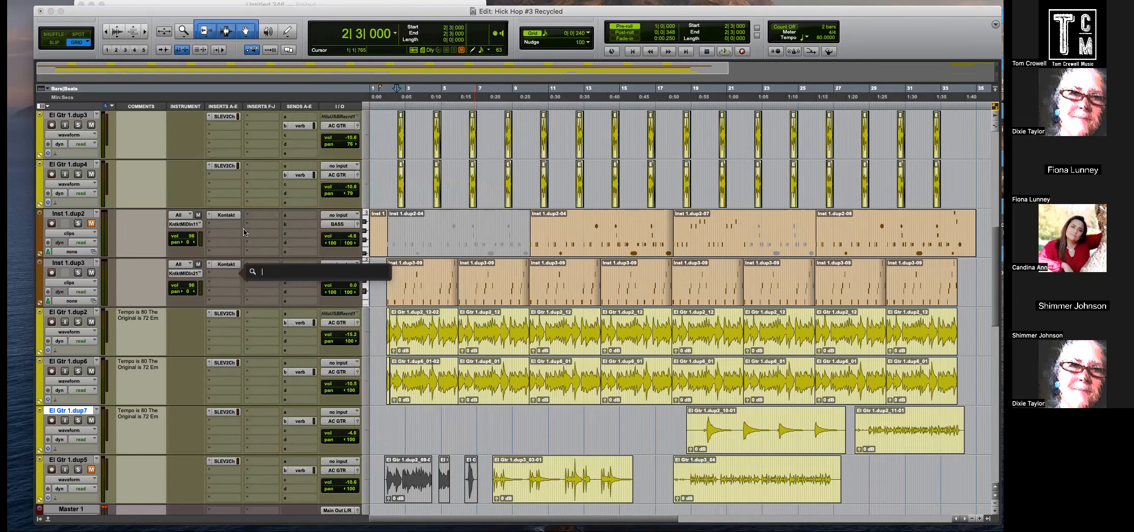
{"action": "type", "text": "Little TU"}
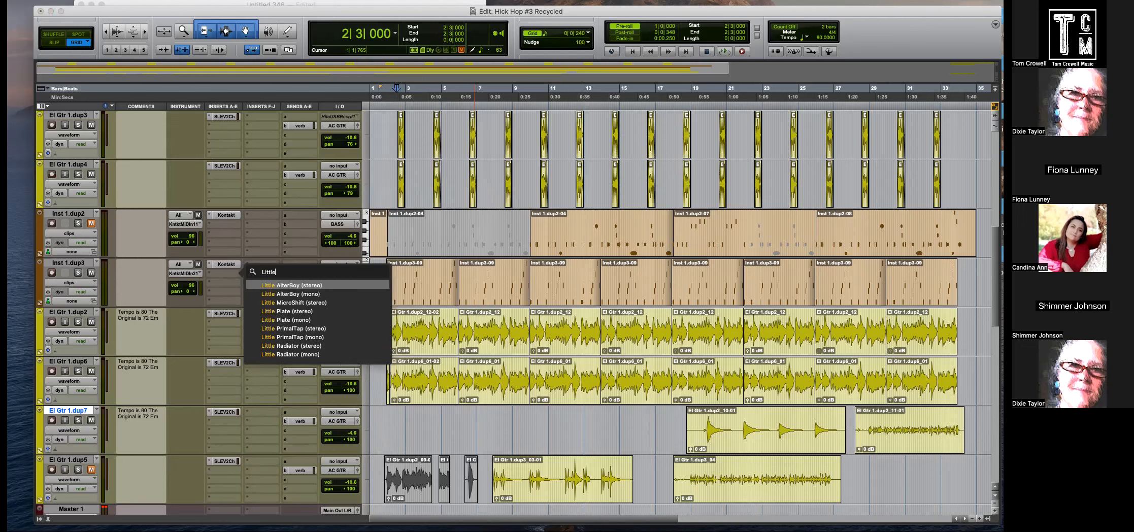
{"action": "key", "text": "BackSpace"}
{"action": "key", "text": "BackSpace"}
{"action": "type", "text": "tube"}
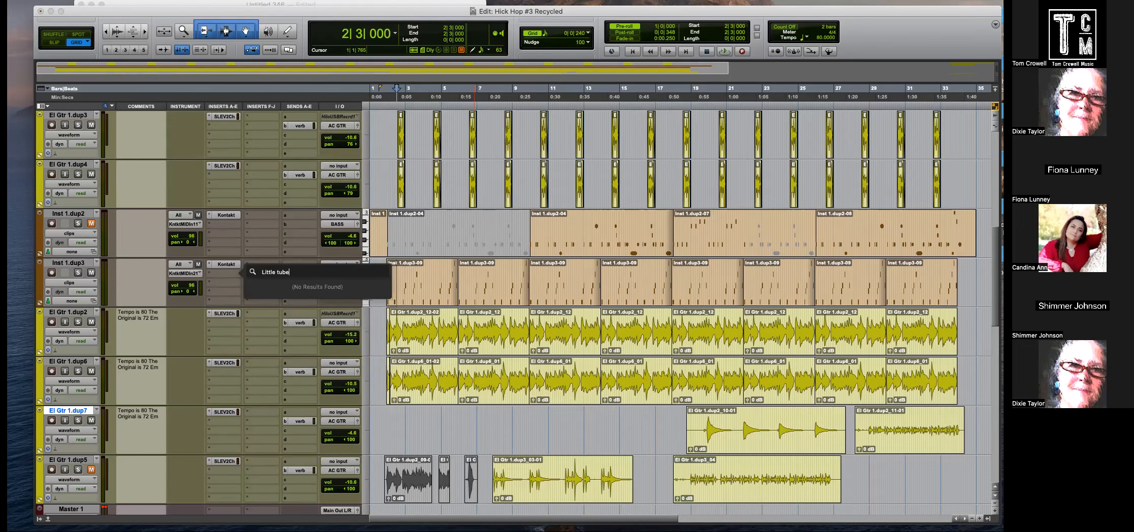
{"action": "key", "text": "BackSpace"}
{"action": "key", "text": "BackSpace"}
{"action": "key", "text": "BackSpace"}
{"action": "key", "text": "BackSpace"}
{"action": "key", "text": "BackSpace"}
{"action": "key", "text": "BackSpace"}
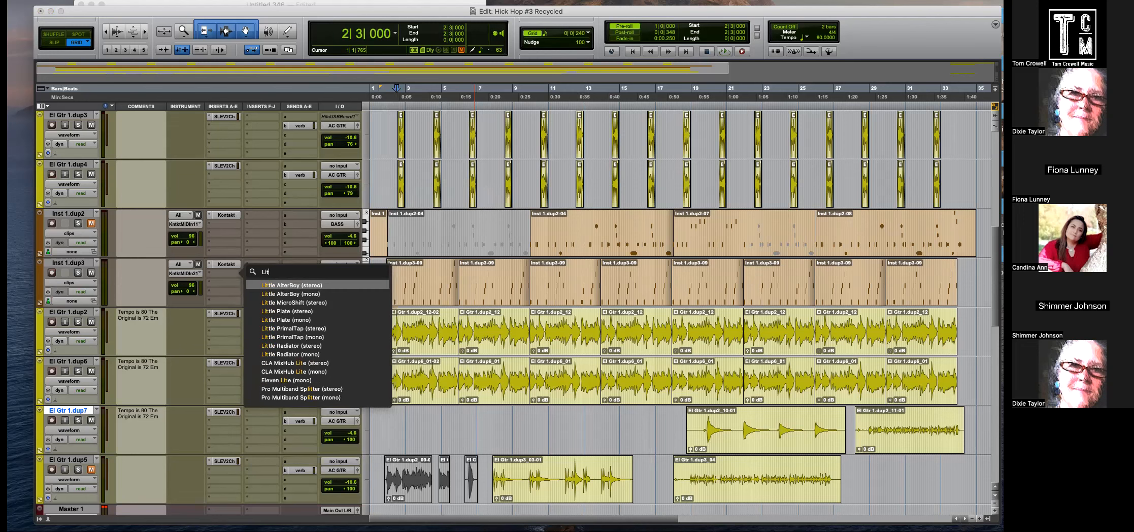
{"action": "key", "text": "BackSpace"}
{"action": "key", "text": "BackSpace"}
{"action": "key", "text": "BackSpace"}
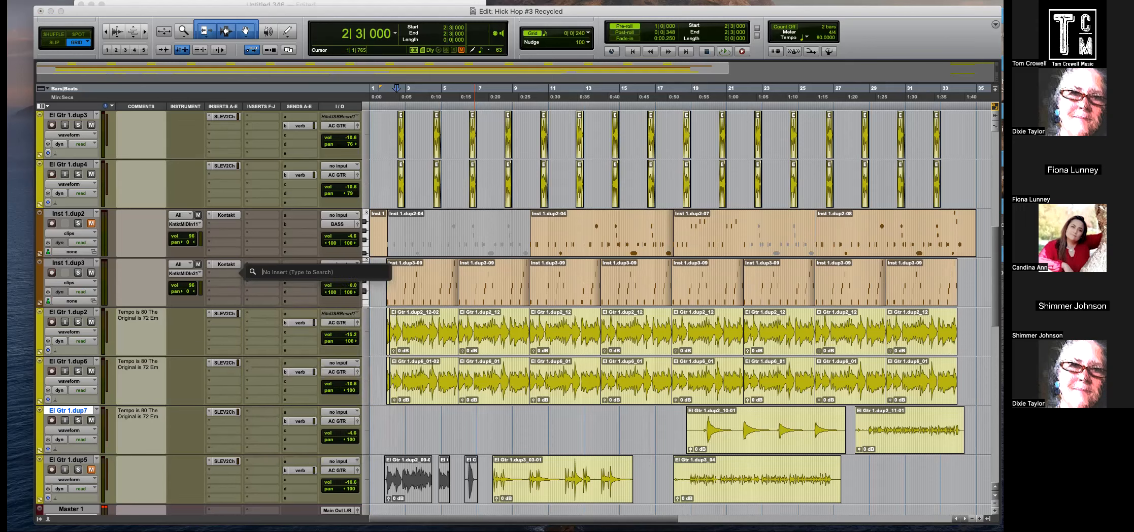
{"action": "key", "text": "Escape"}
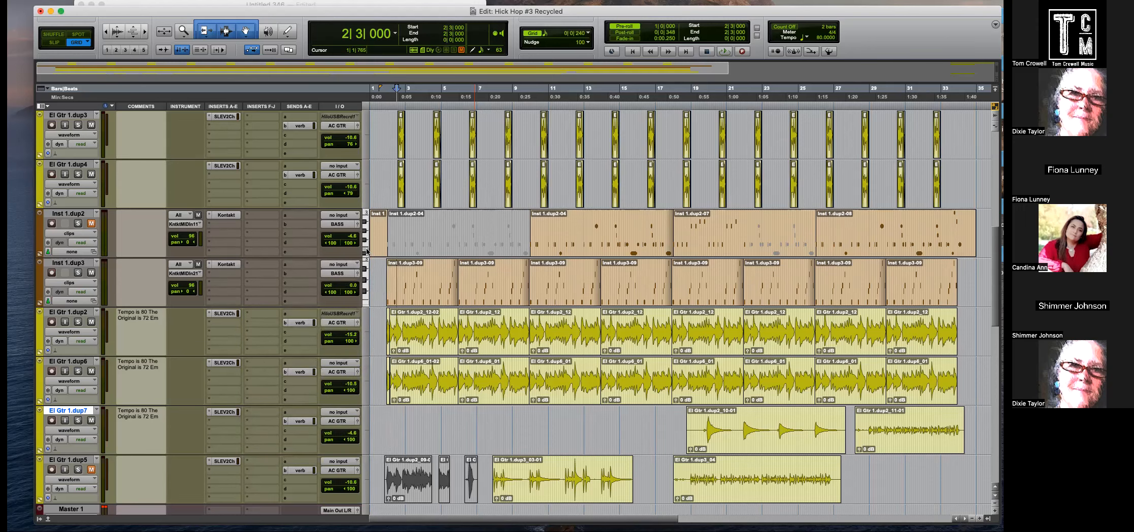
Insert the Waves Magma Lil Tube (stereo) plug-in below Kontakt on Inst 1.dup3 and move its window clear of the track controls.
{"action": "left_click", "coordinate": [216, 274]}
{"action": "mouse_move", "coordinate": [258, 276]}
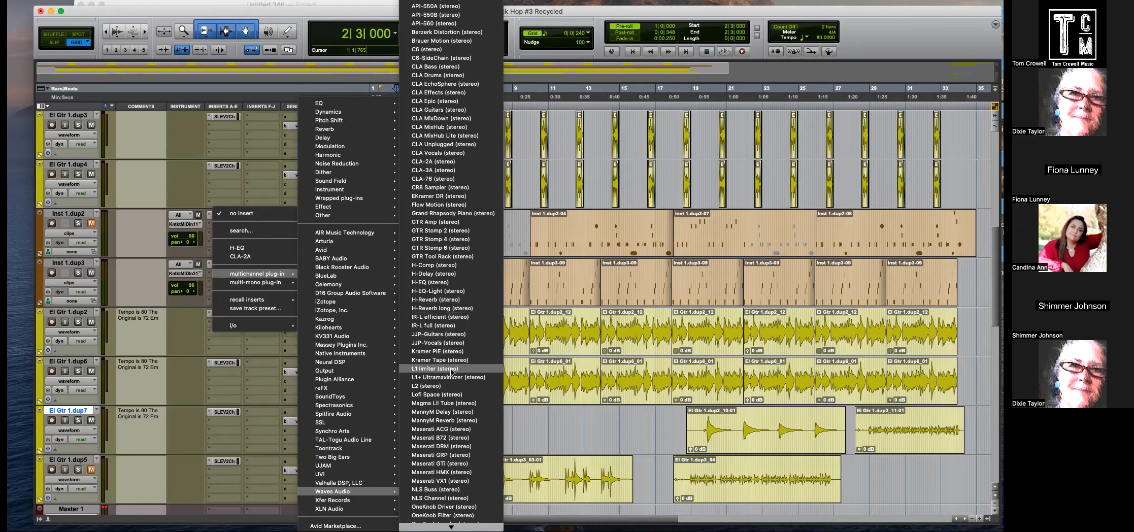
{"action": "scroll", "coordinate": [459, 394], "scroll_direction": "down", "scroll_amount": 10}
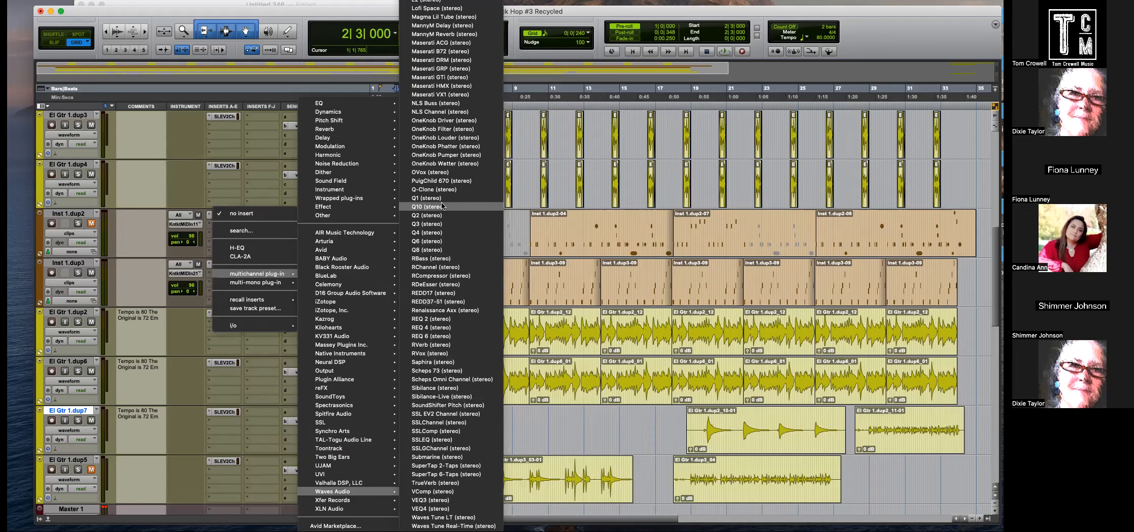
{"action": "scroll", "coordinate": [445, 186], "scroll_direction": "up", "scroll_amount": 3}
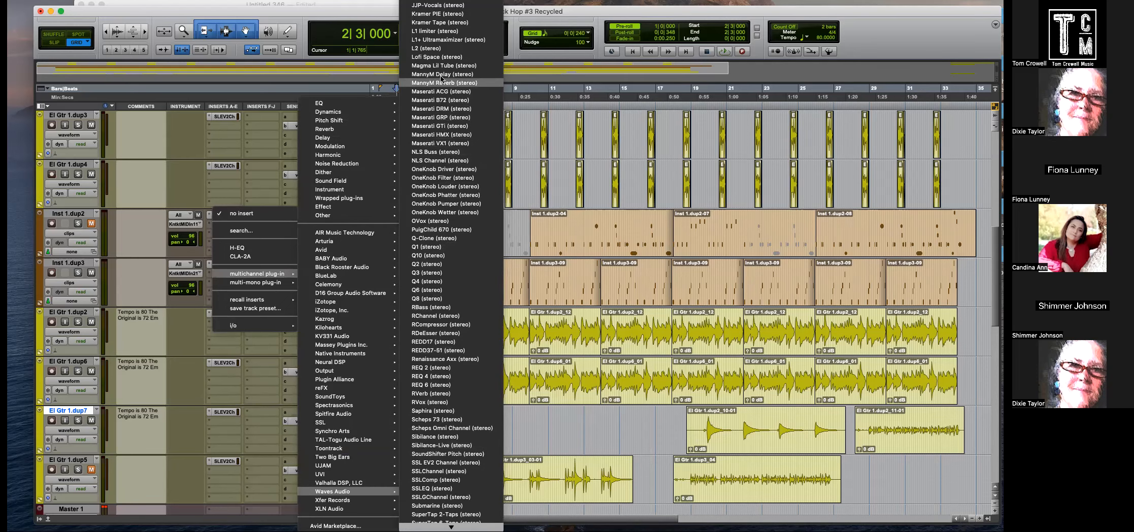
{"action": "left_click", "coordinate": [454, 68]}
{"action": "left_click_drag", "start_coordinate": [513, 91], "coordinate": [775, 109]}
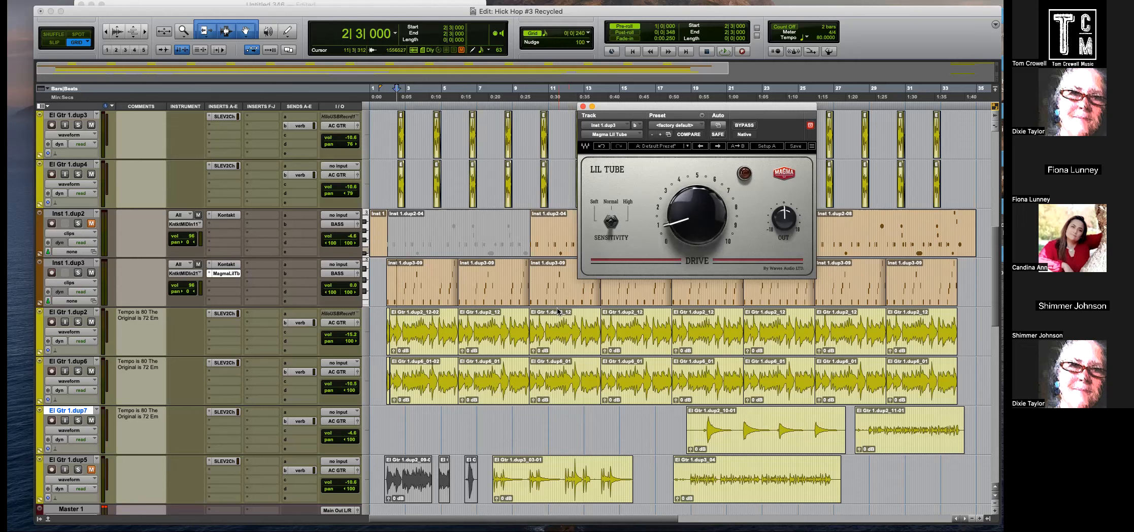
Play the bass line and raise the Lil Tube Drive to just under 6, restart playback and raise it to 10.
{"action": "key", "text": "space"}
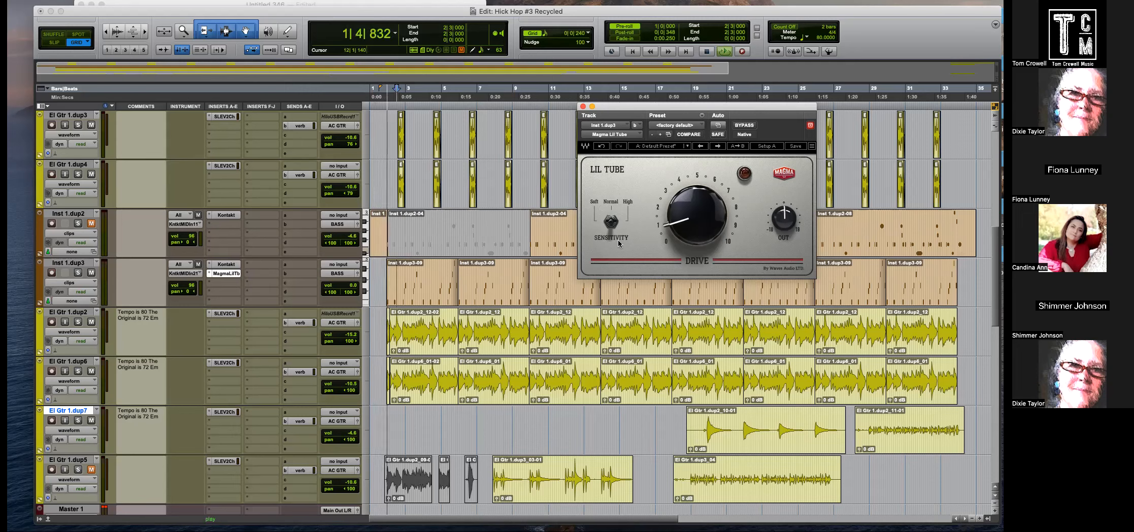
{"action": "left_click_drag", "start_coordinate": [673, 212], "coordinate": [700, 219]}
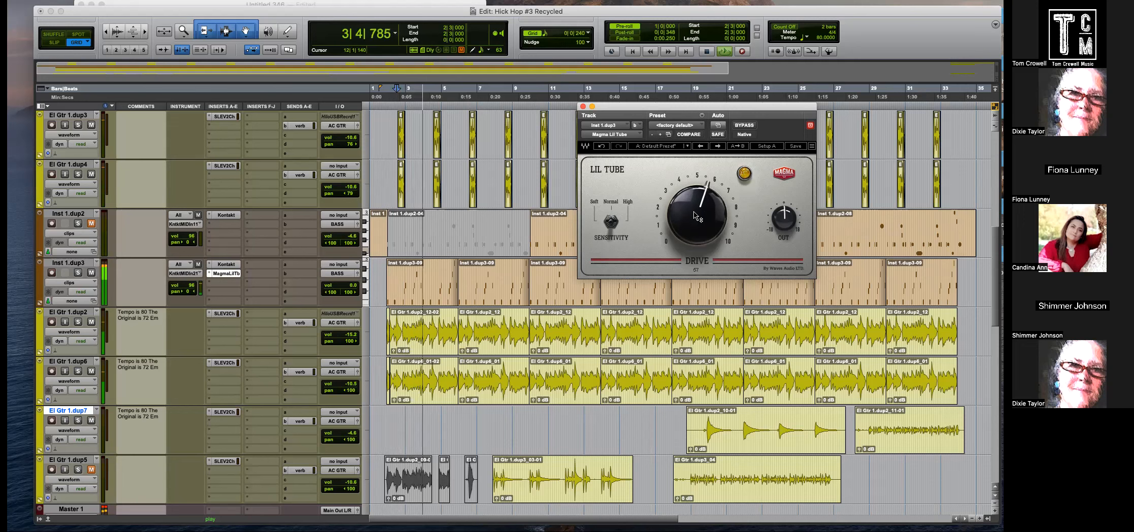
{"action": "key", "text": "space"}
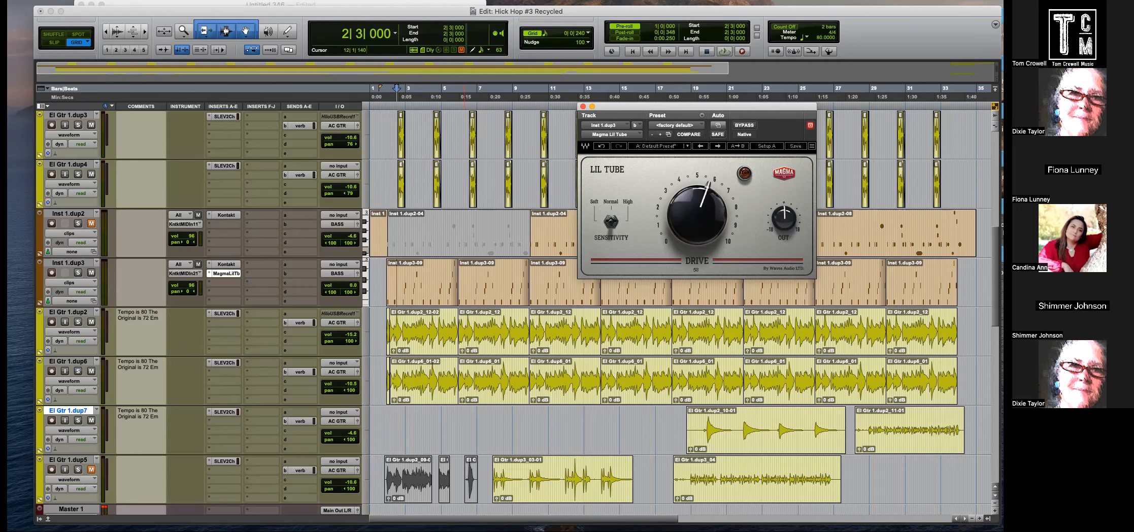
{"action": "key", "text": "space"}
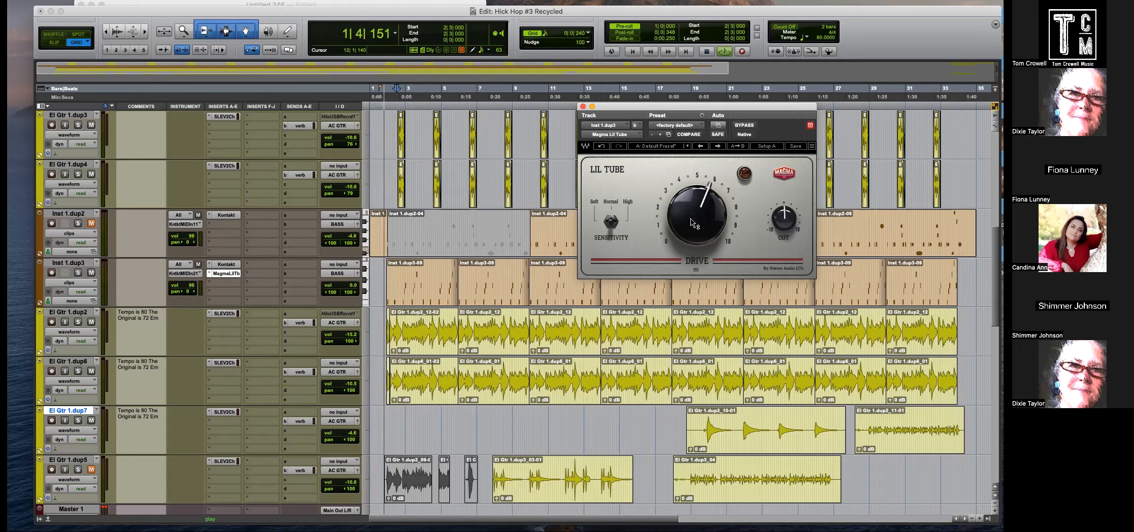
{"action": "left_click_drag", "start_coordinate": [693, 223], "coordinate": [692, 184]}
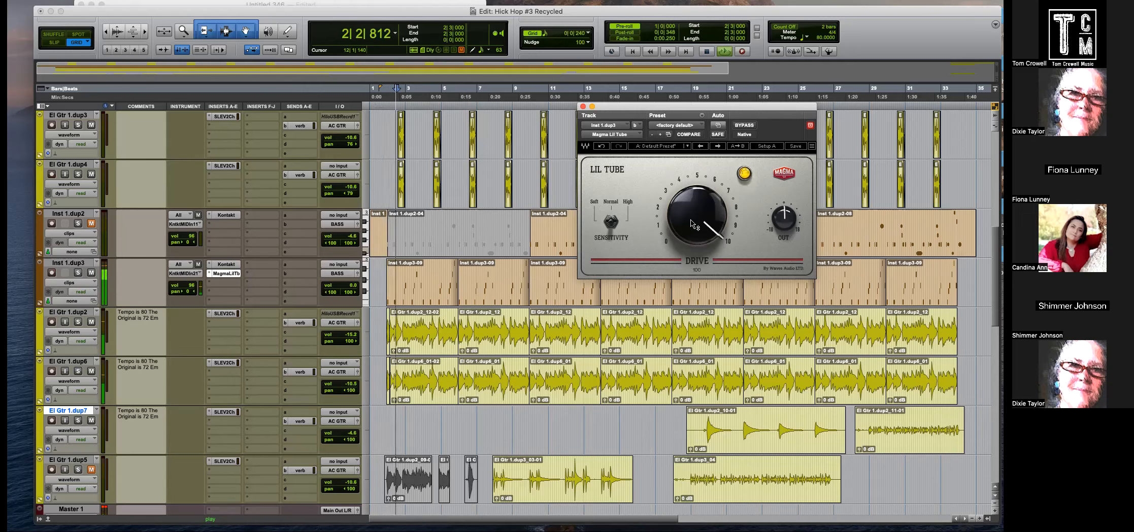
Set the Lil Tube Sensitivity to Soft, comparing it with Normal while the bass line plays.
{"action": "left_click", "coordinate": [613, 228]}
{"action": "left_click", "coordinate": [604, 224]}
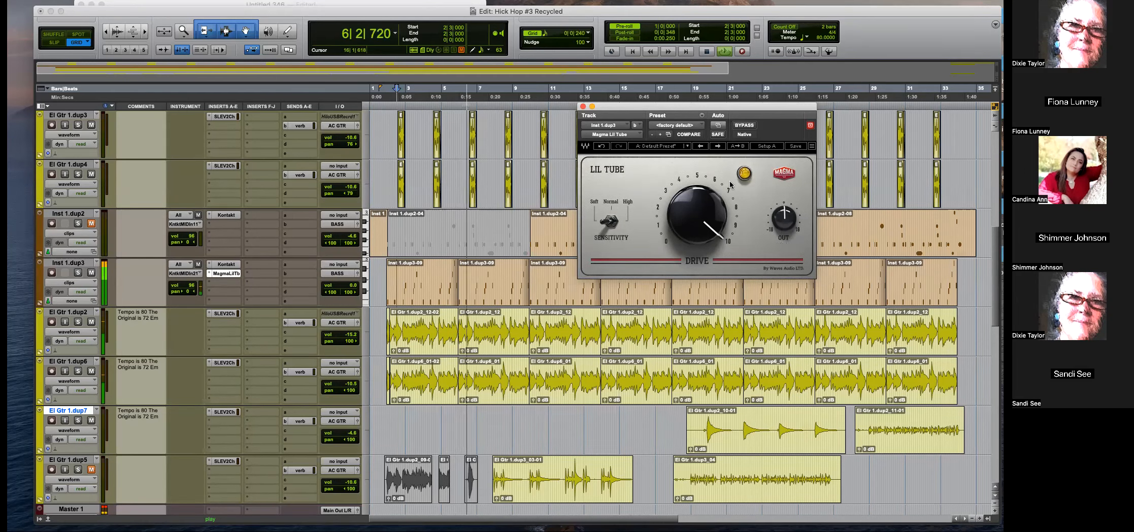
{"action": "left_click", "coordinate": [659, 146]}
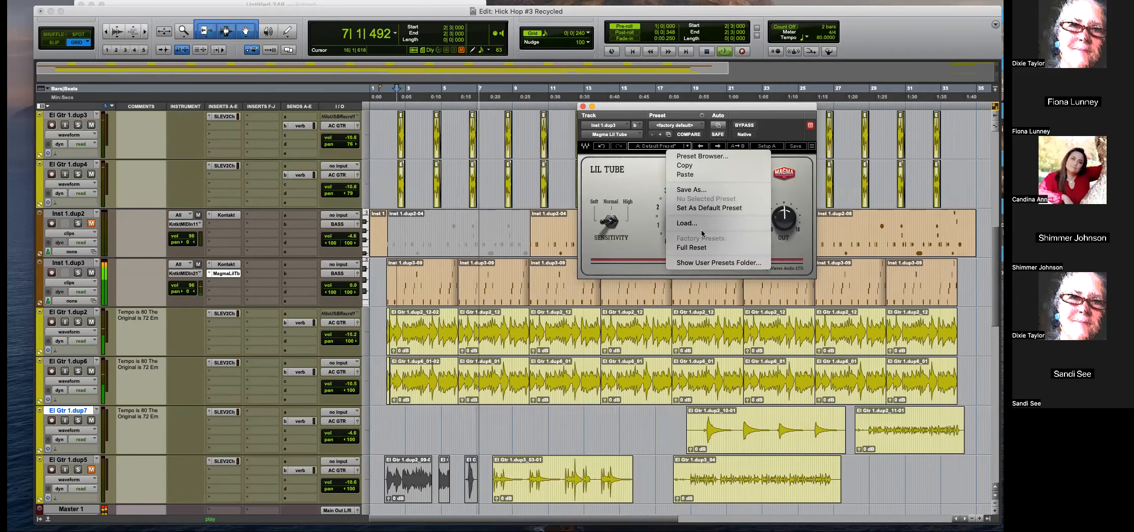
{"action": "left_click", "coordinate": [652, 246]}
{"action": "left_click", "coordinate": [611, 222]}
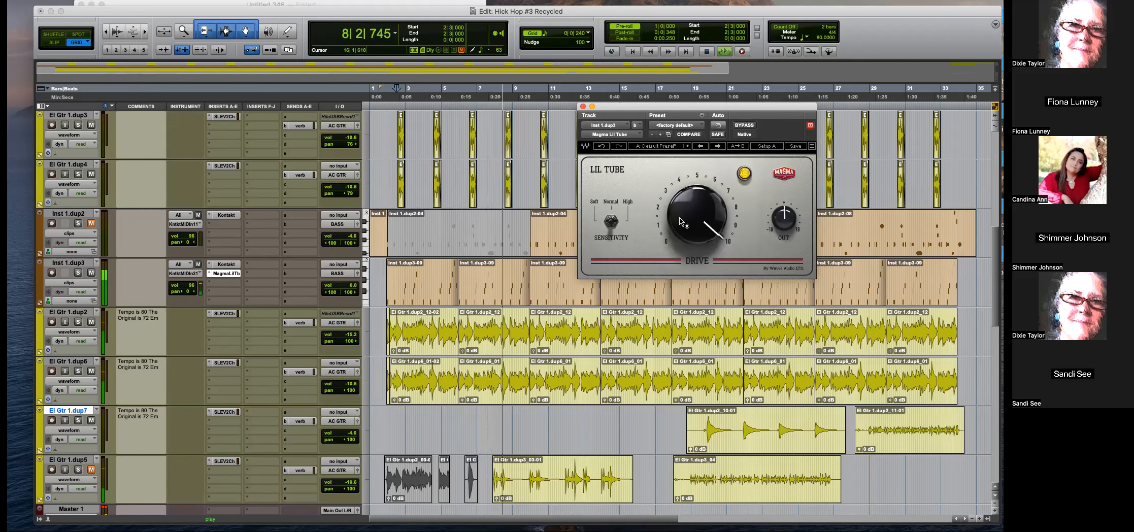
{"action": "left_click", "coordinate": [610, 221]}
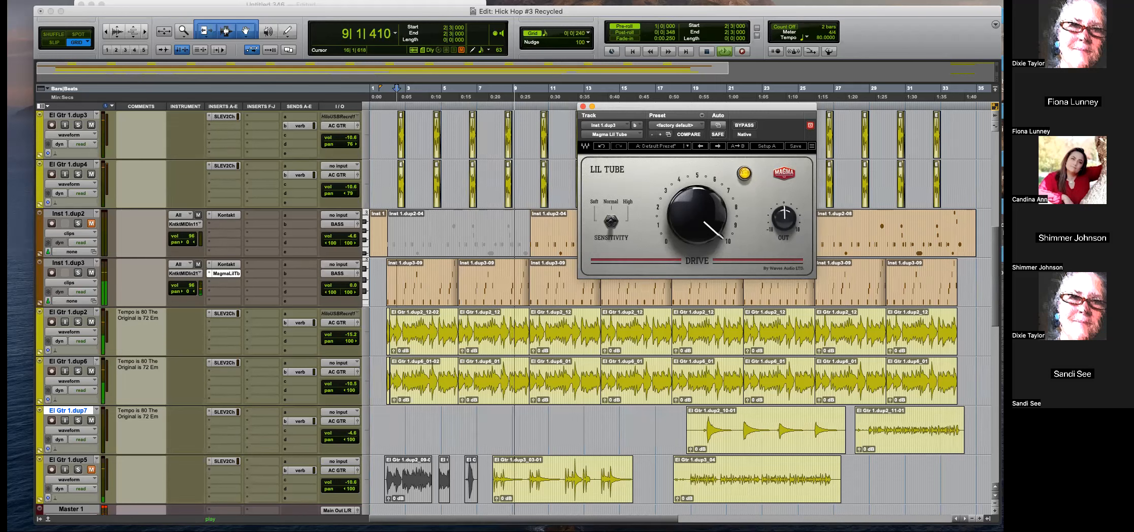
{"action": "left_click", "coordinate": [611, 222]}
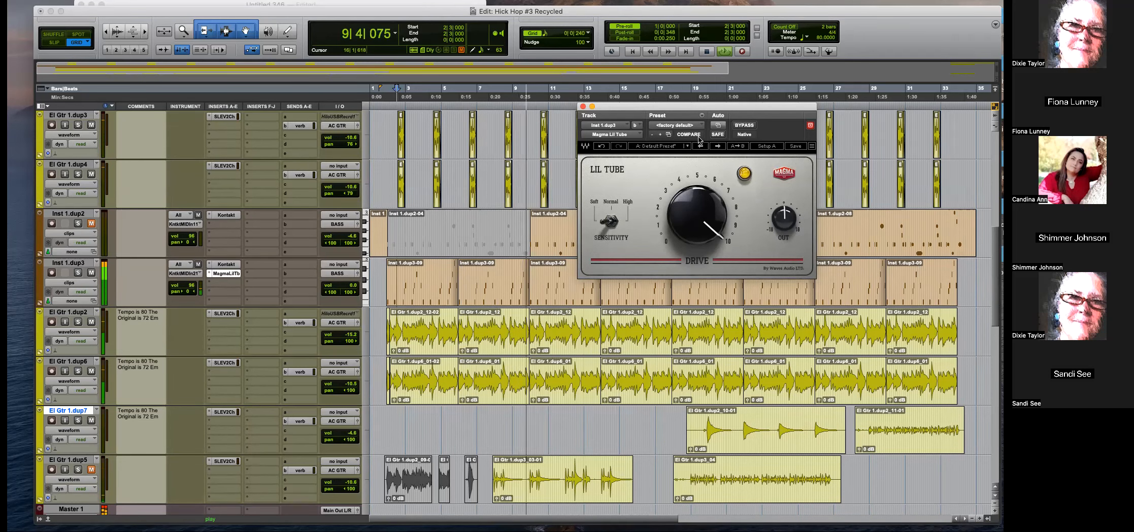
Lower the Lil Tube Drive to about 6.5 and bypass the plug-in to compare the bass sound.
{"action": "left_click_drag", "start_coordinate": [697, 224], "coordinate": [696, 273]}
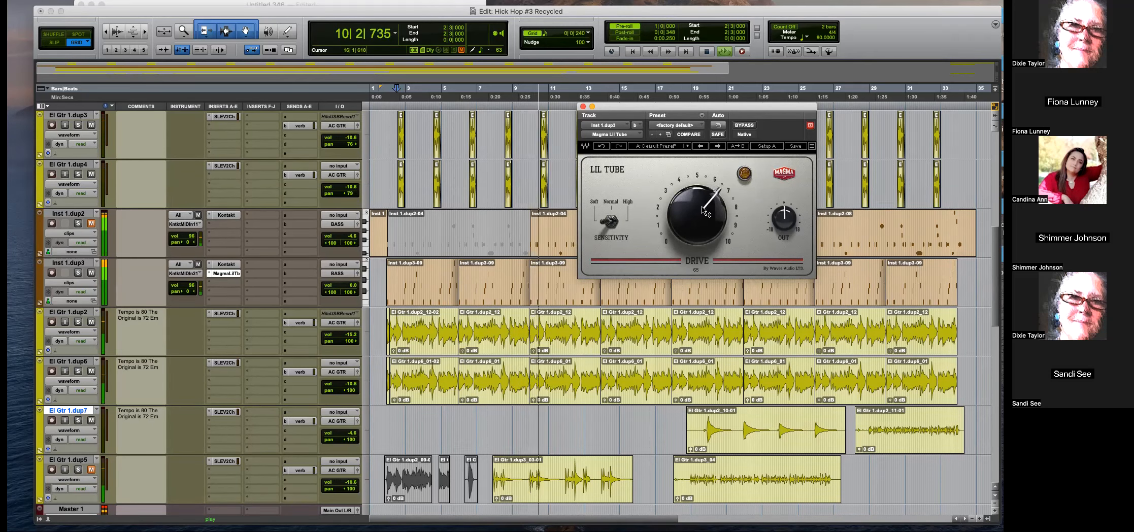
{"action": "left_click", "coordinate": [746, 127]}
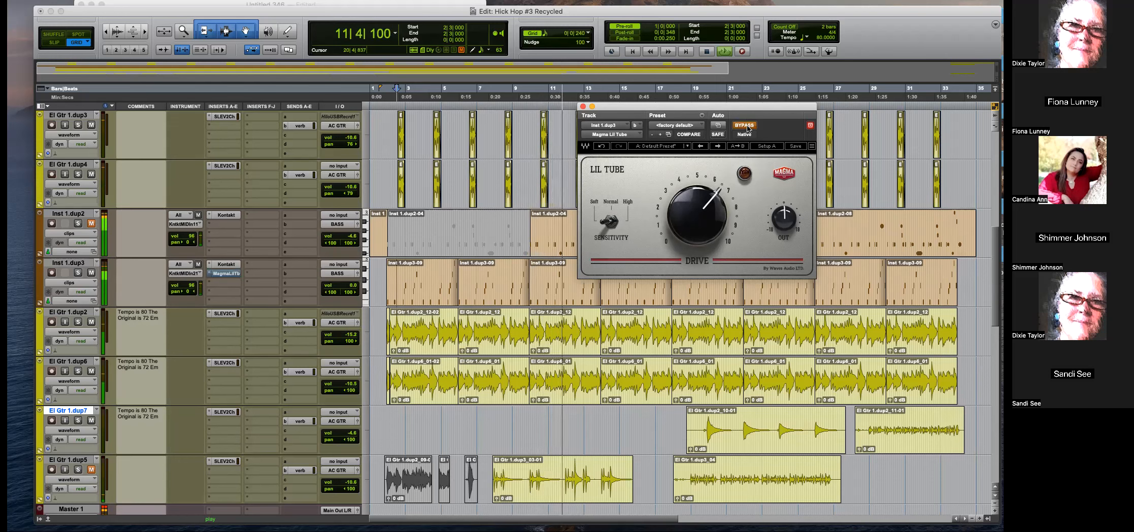
Raise the Lil Tube Drive to about 8 and lower its output, toggling bypass to compare the bass sound.
{"action": "left_click", "coordinate": [746, 127]}
{"action": "left_click_drag", "start_coordinate": [717, 219], "coordinate": [716, 207]}
{"action": "left_click", "coordinate": [742, 127]}
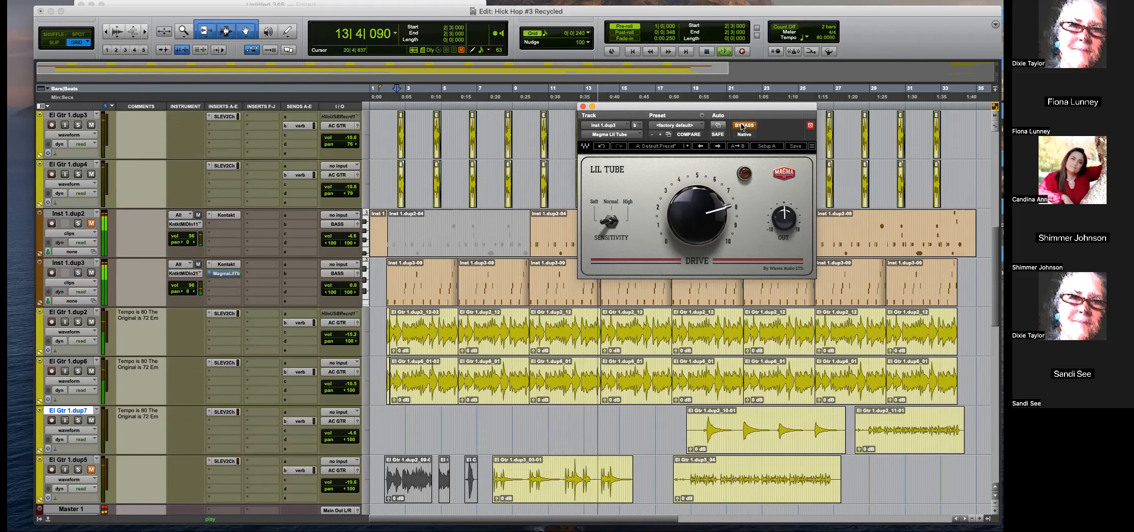
{"action": "left_click", "coordinate": [742, 126]}
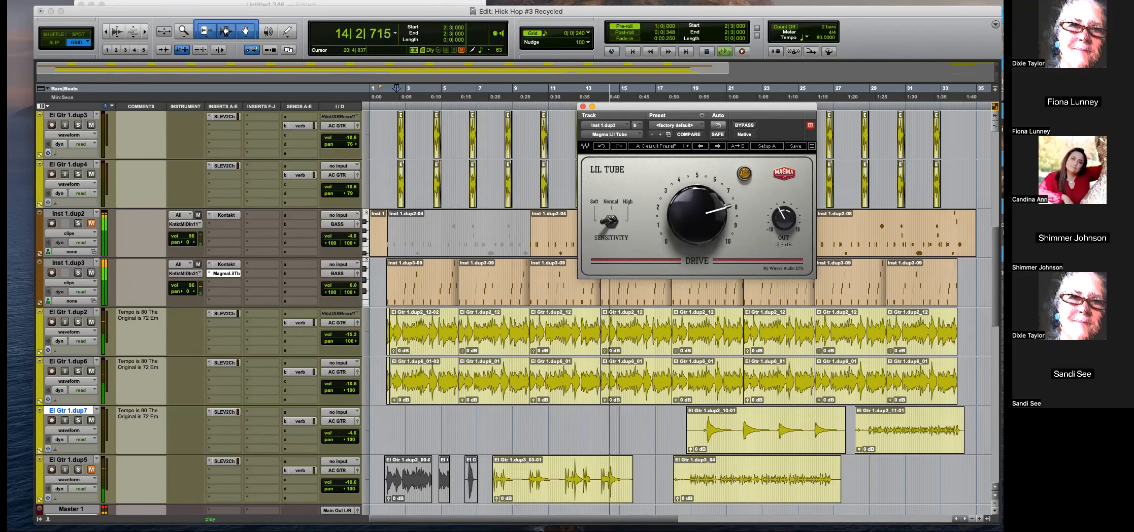
{"action": "left_click", "coordinate": [746, 127]}
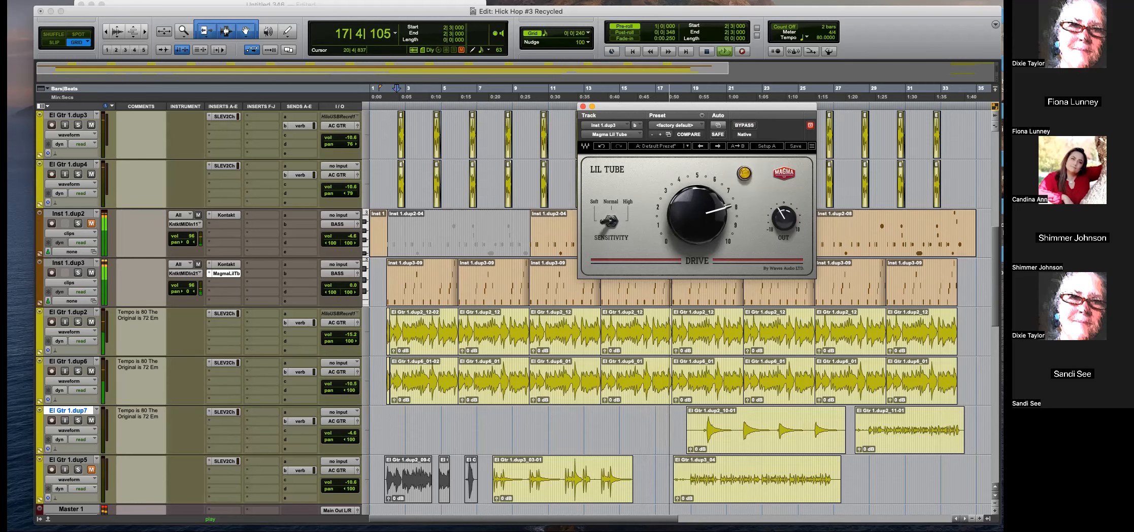
Try Normal sensitivity on Lil Tube, lower the Drive to about 7.5, return the sensitivity to Soft and close the plug-in.
{"action": "left_click", "coordinate": [609, 201]}
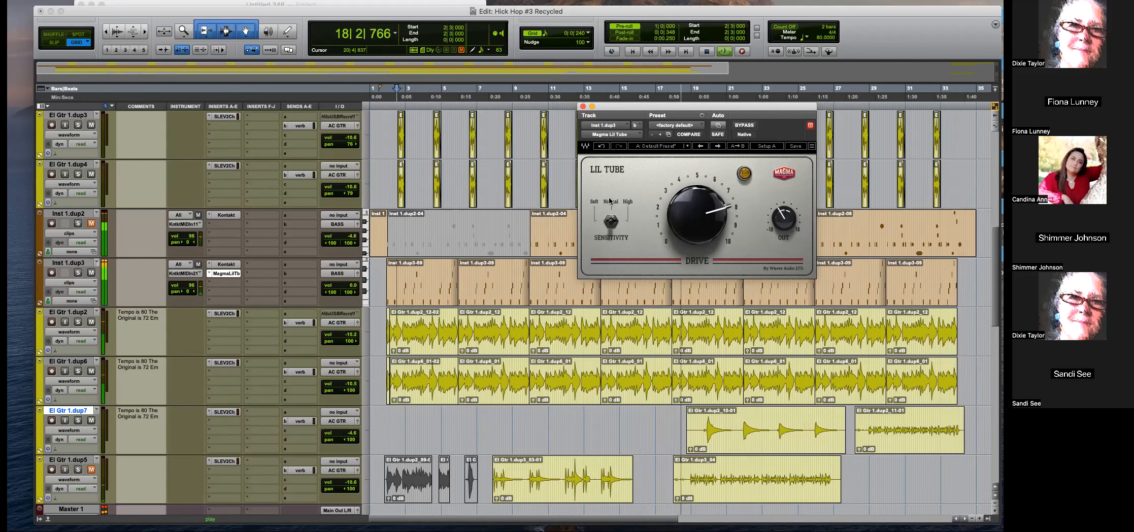
{"action": "left_click_drag", "start_coordinate": [714, 181], "coordinate": [705, 212]}
{"action": "left_click", "coordinate": [615, 222]}
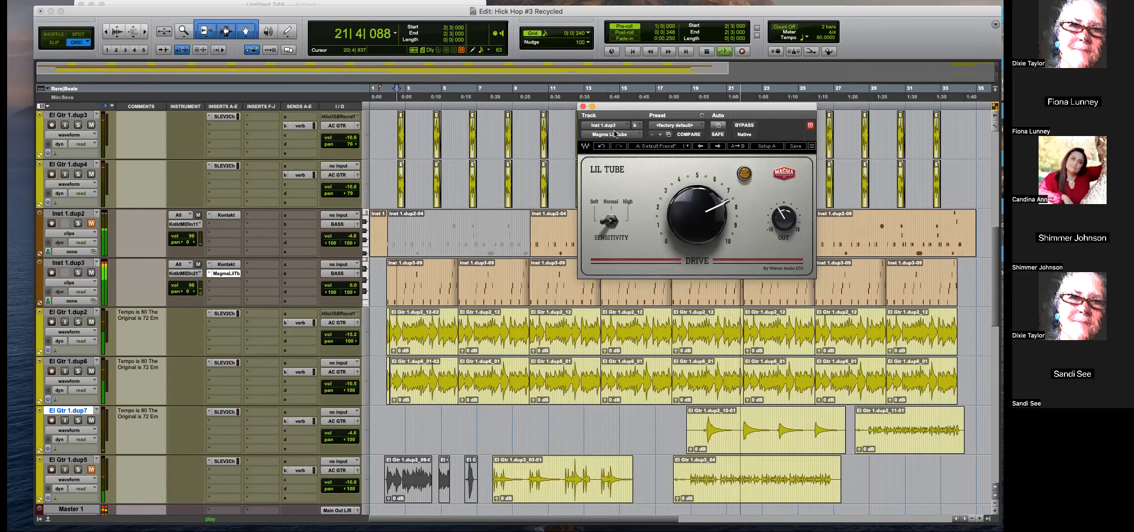
{"action": "left_click", "coordinate": [583, 107]}
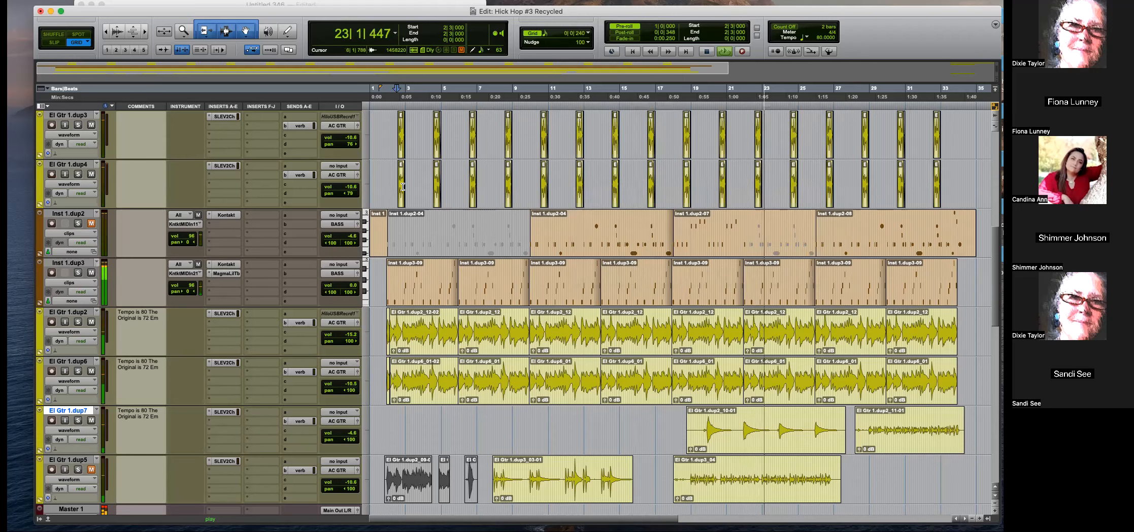
{"action": "left_click", "coordinate": [300, 265]}
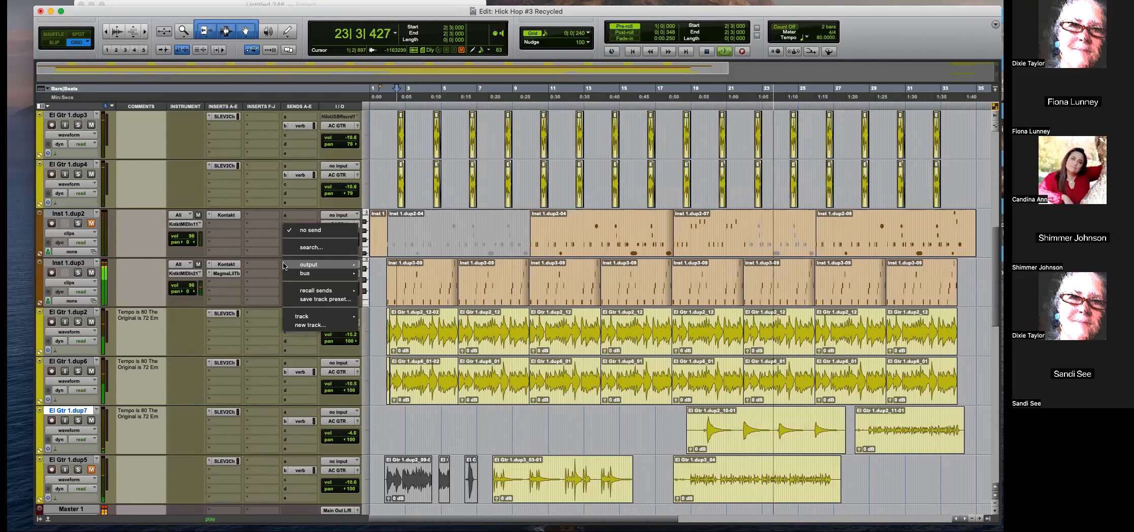
{"action": "left_click", "coordinate": [435, 224]}
{"action": "left_click", "coordinate": [440, 224]}
{"action": "key", "text": "space"}
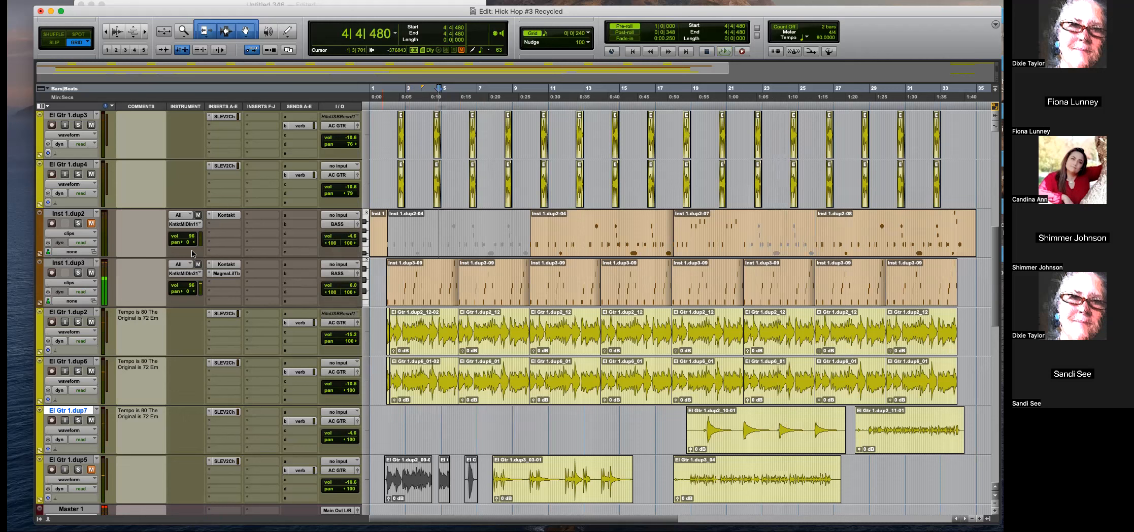
Check the Lil Tube and Kontakt settings on Inst 1.dup3, close the plug-in window and play the bass line.
{"action": "left_click", "coordinate": [225, 274]}
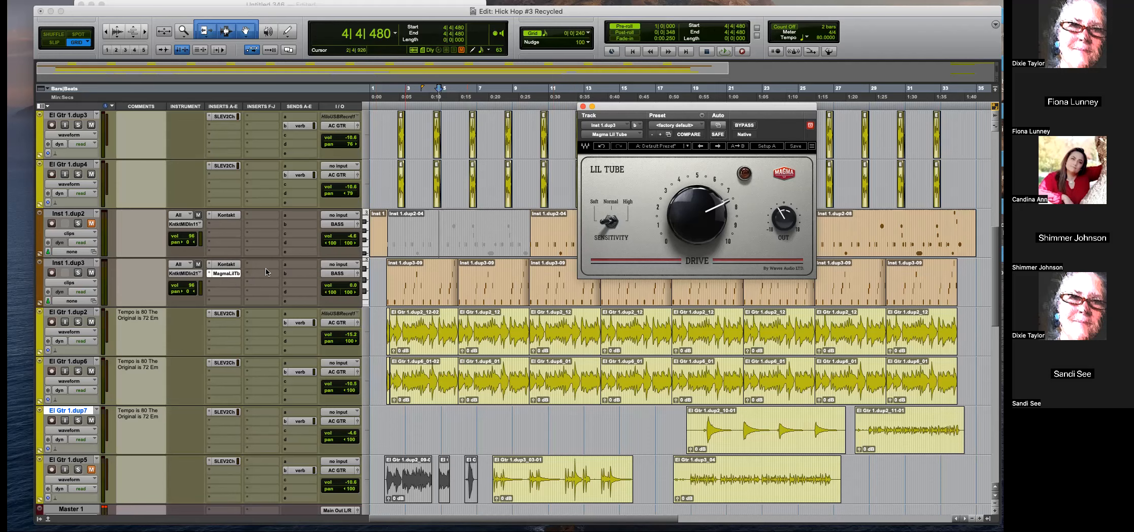
{"action": "left_click", "coordinate": [228, 265]}
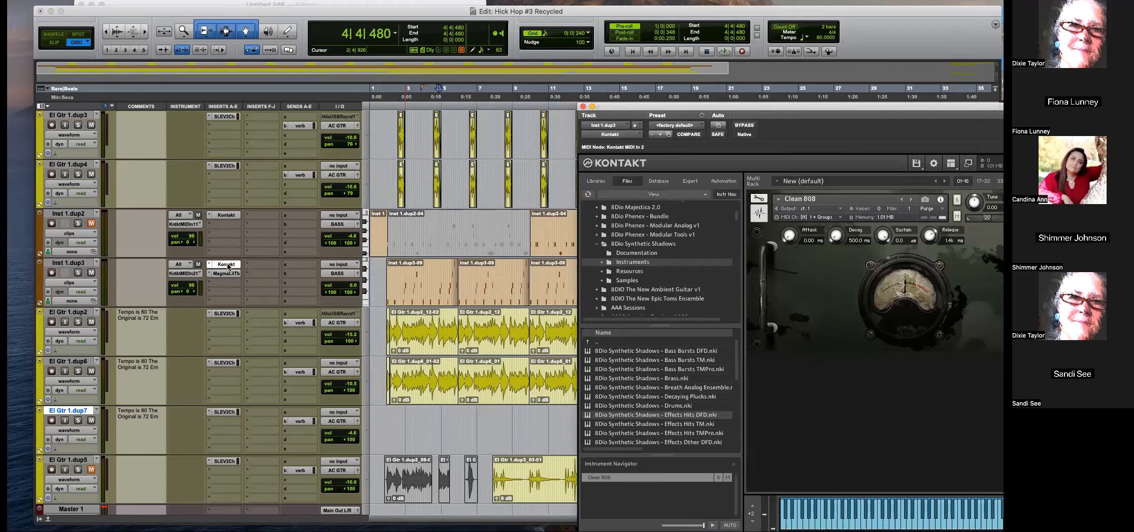
{"action": "left_click", "coordinate": [583, 107]}
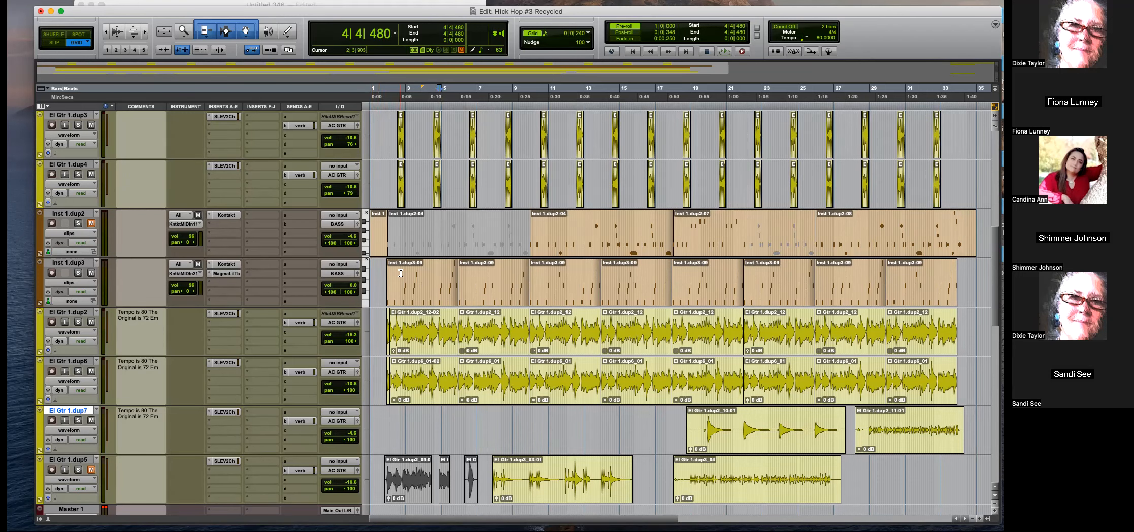
{"action": "key", "text": "space"}
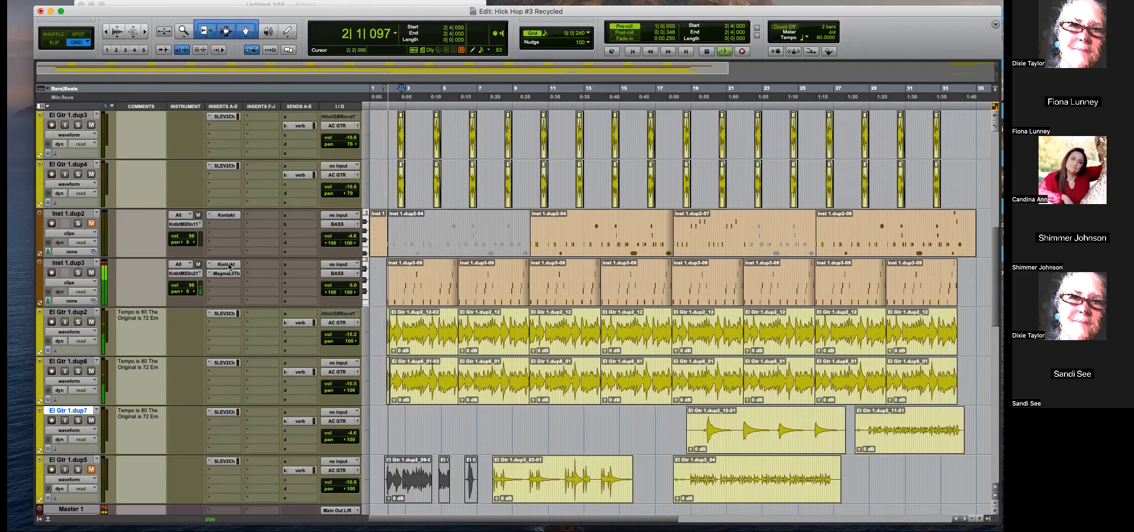
Reopen Lil Tube during playback, keep its sensitivity on Soft and raise the Drive to about 8.
{"action": "left_click", "coordinate": [227, 274]}
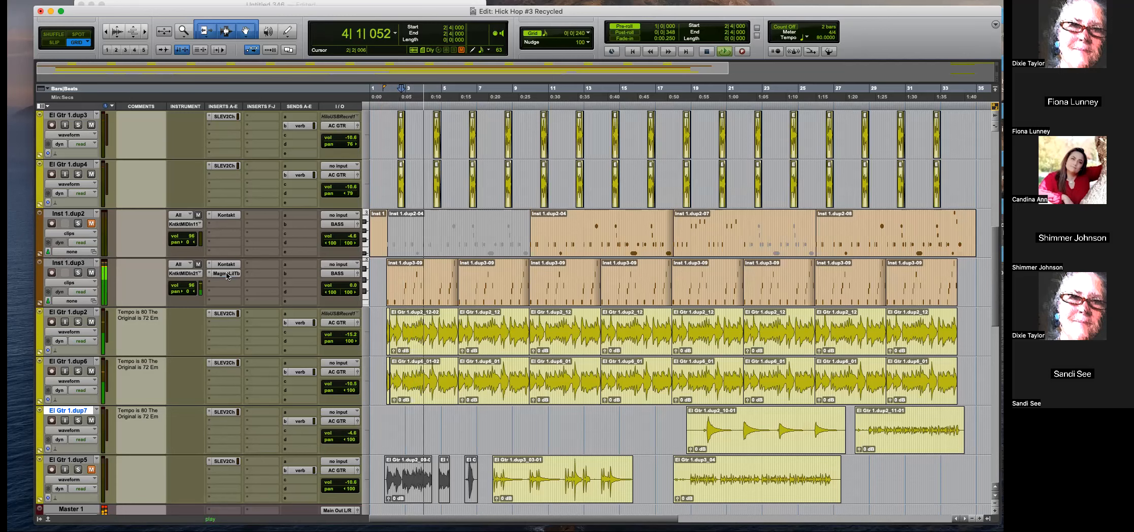
{"action": "left_click", "coordinate": [226, 275]}
{"action": "left_click", "coordinate": [611, 221]}
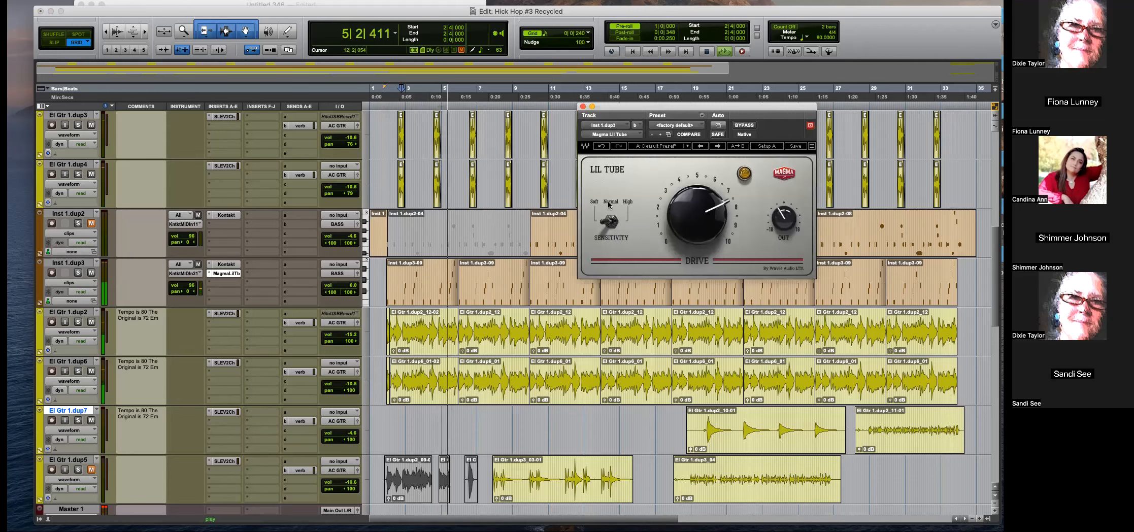
{"action": "left_click", "coordinate": [594, 204]}
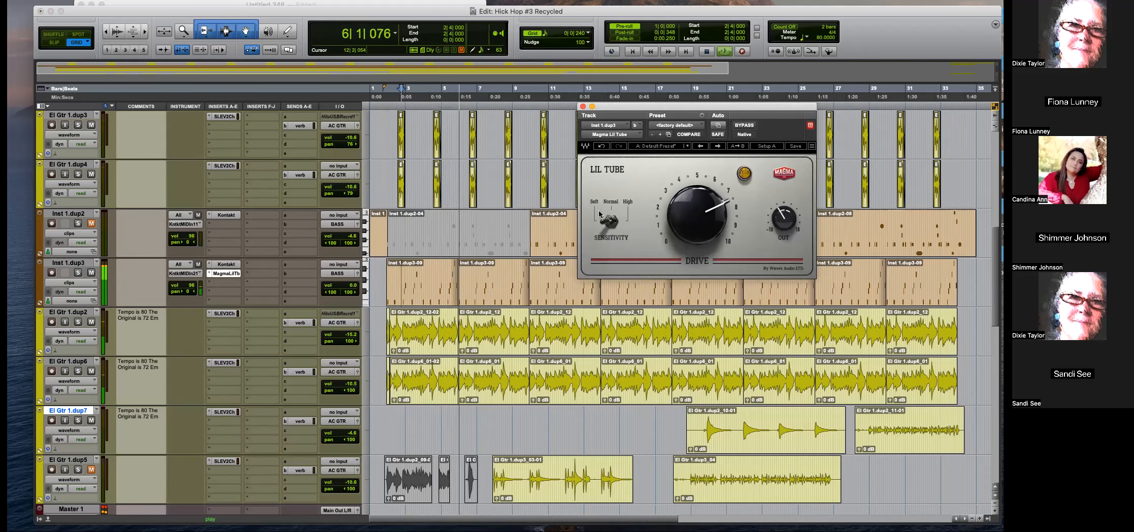
{"action": "left_click_drag", "start_coordinate": [697, 216], "coordinate": [697, 210]}
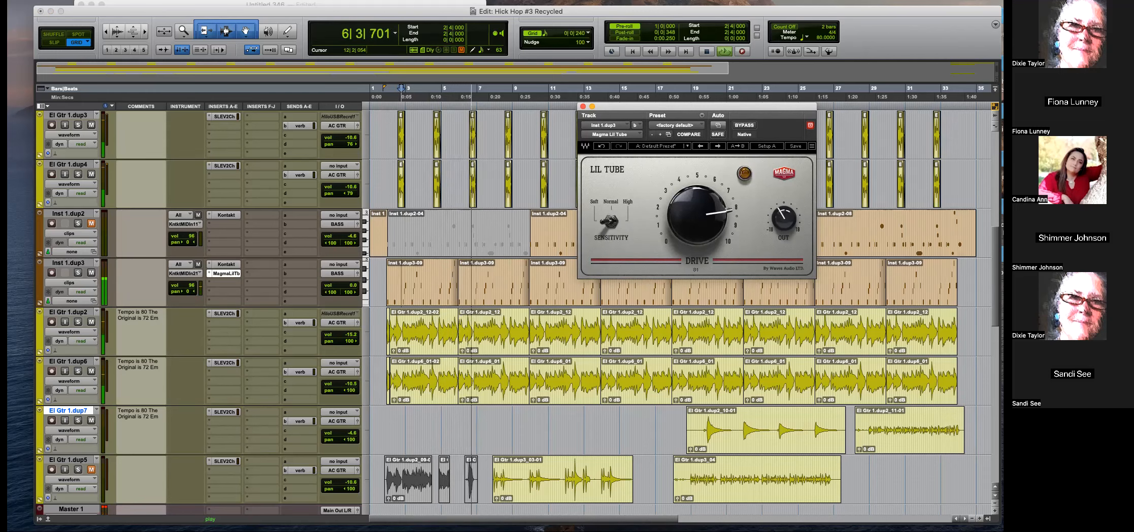
{"action": "mouse_move", "coordinate": [784, 218]}
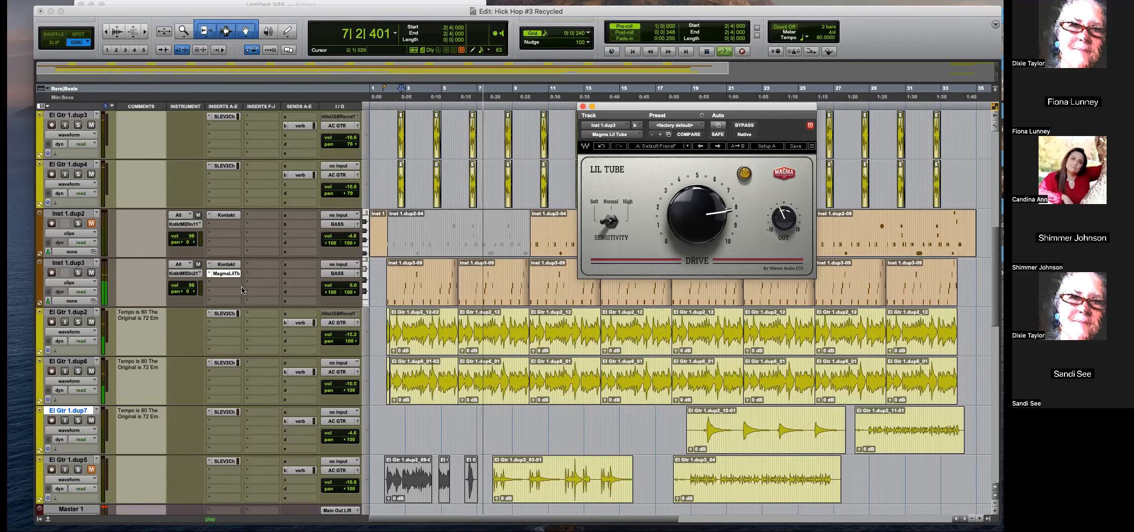
Restart playback and toggle the Lil Tube bypass on Inst 1.dup3 to compare the bass with and without it.
{"action": "key", "text": "space"}
{"action": "left_click", "coordinate": [225, 274]}
{"action": "key", "text": "space"}
{"action": "left_click", "coordinate": [225, 274]}
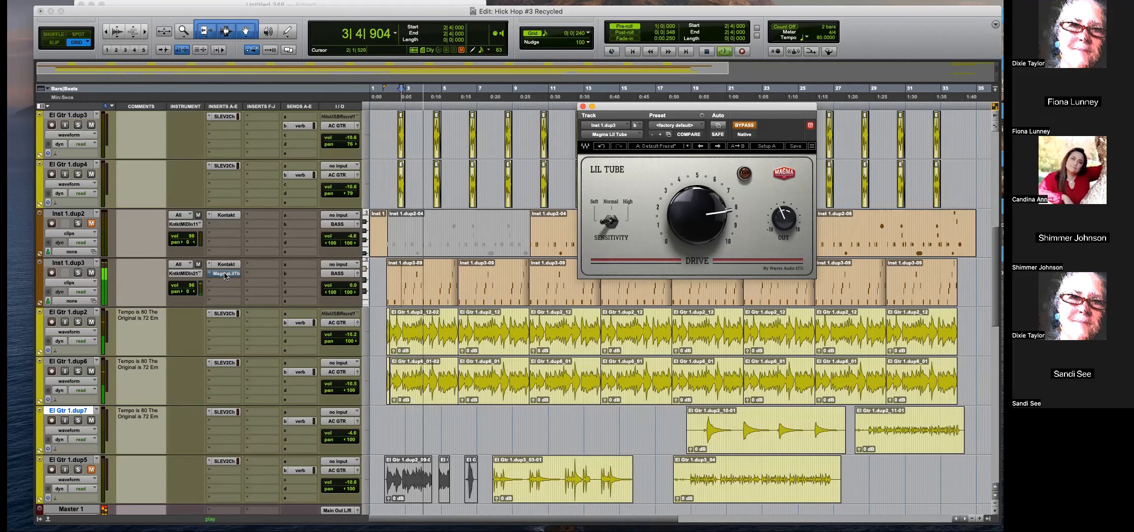
{"action": "left_click", "coordinate": [225, 274], "text": "super"}
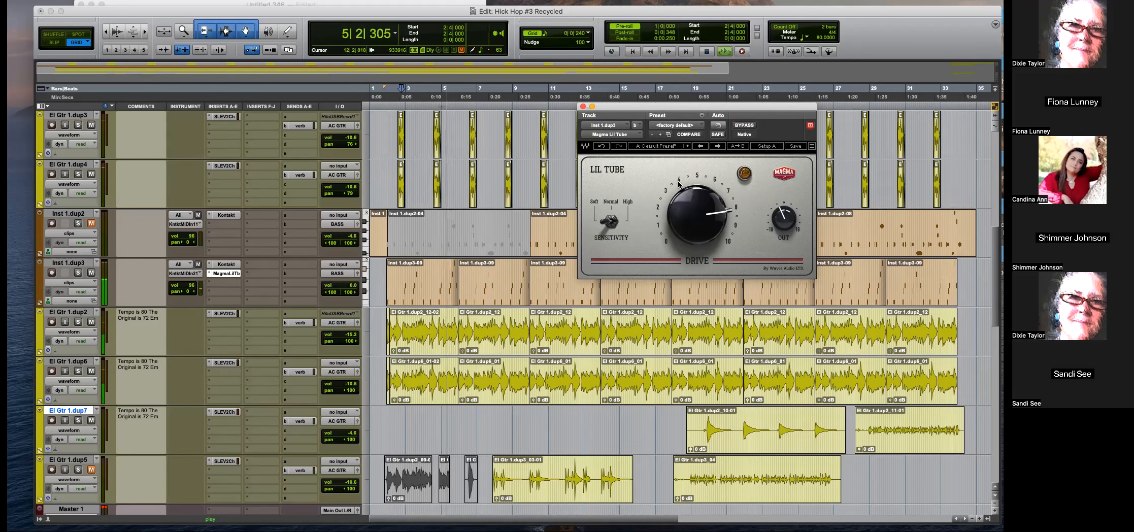
Lower the Lil Tube Drive to about 7, raise its output slightly, then stop playback and close the plug-in.
{"action": "left_click_drag", "start_coordinate": [703, 216], "coordinate": [709, 228]}
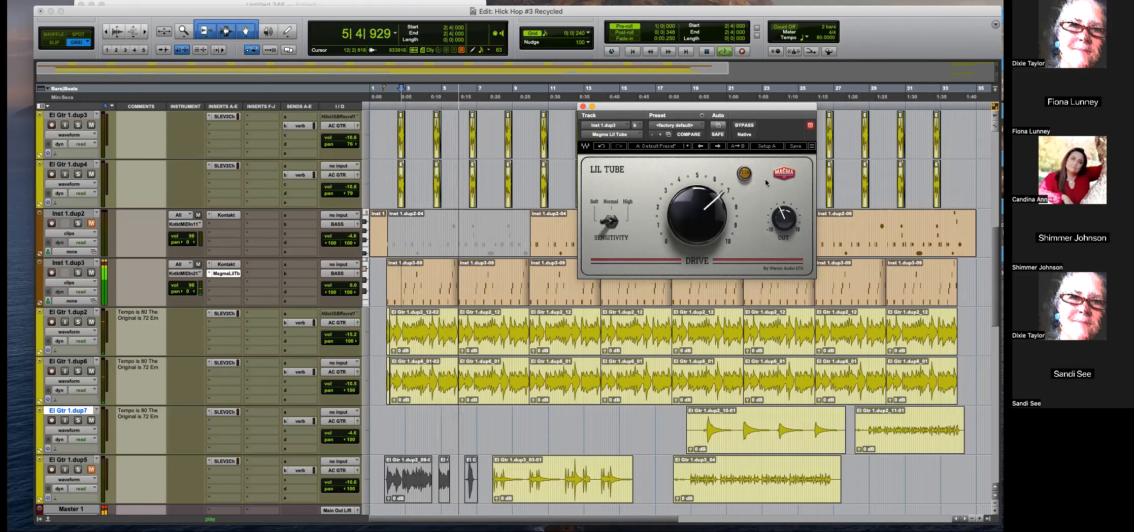
{"action": "left_click_drag", "start_coordinate": [789, 217], "coordinate": [787, 211]}
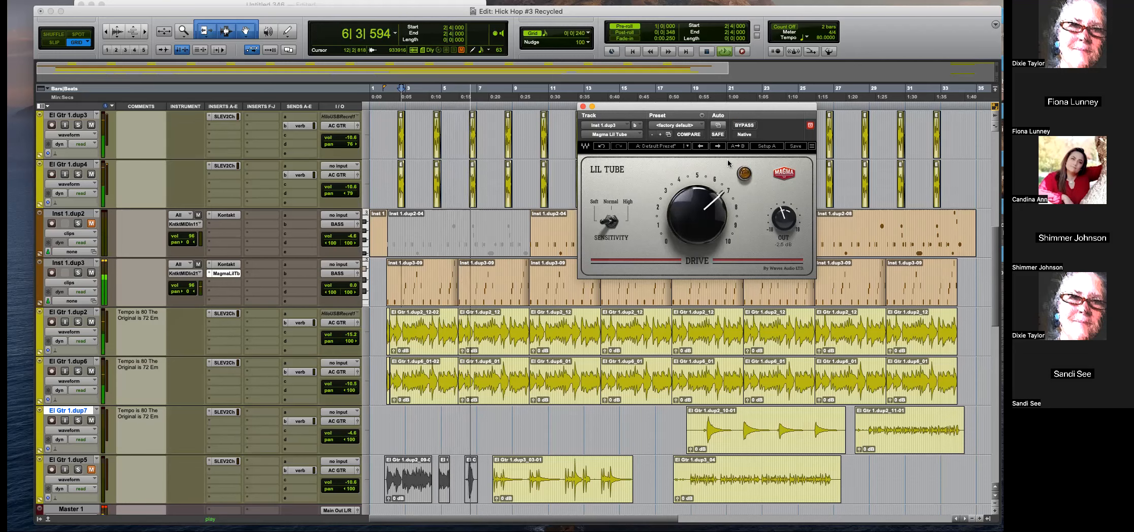
{"action": "left_click", "coordinate": [583, 106]}
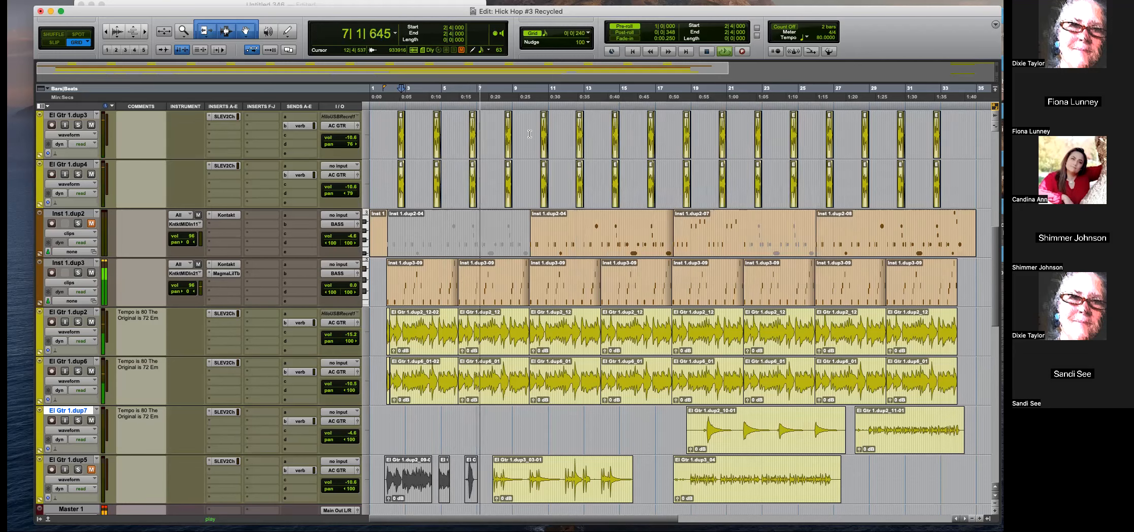
{"action": "left_click", "coordinate": [231, 274]}
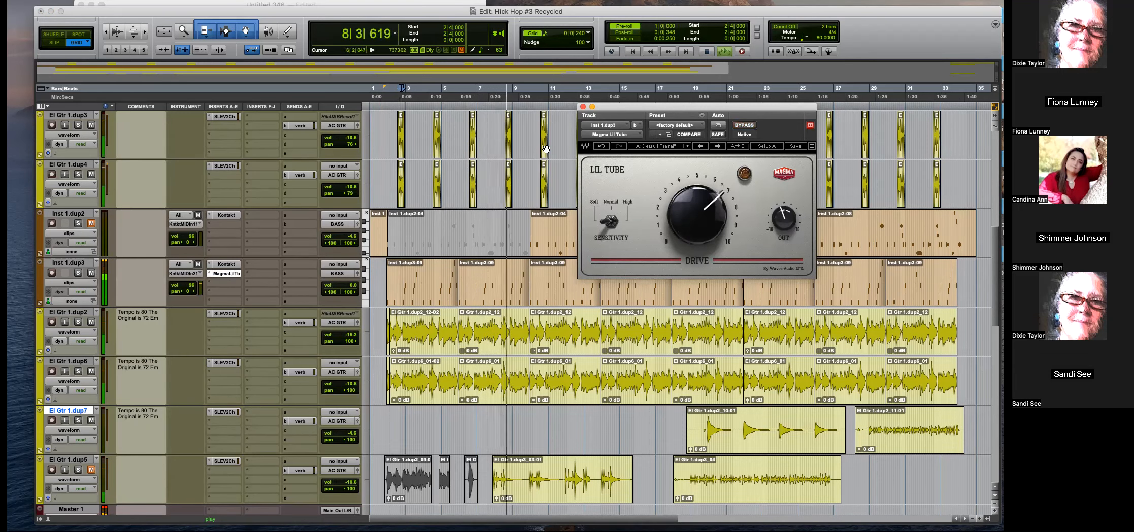
{"action": "key", "text": "space"}
{"action": "left_click", "coordinate": [583, 106]}
Mute the first bass clip on Inst 1.dup3.
{"action": "left_click", "coordinate": [404, 273]}
{"action": "key", "text": "t"}
{"action": "key", "text": "t"}
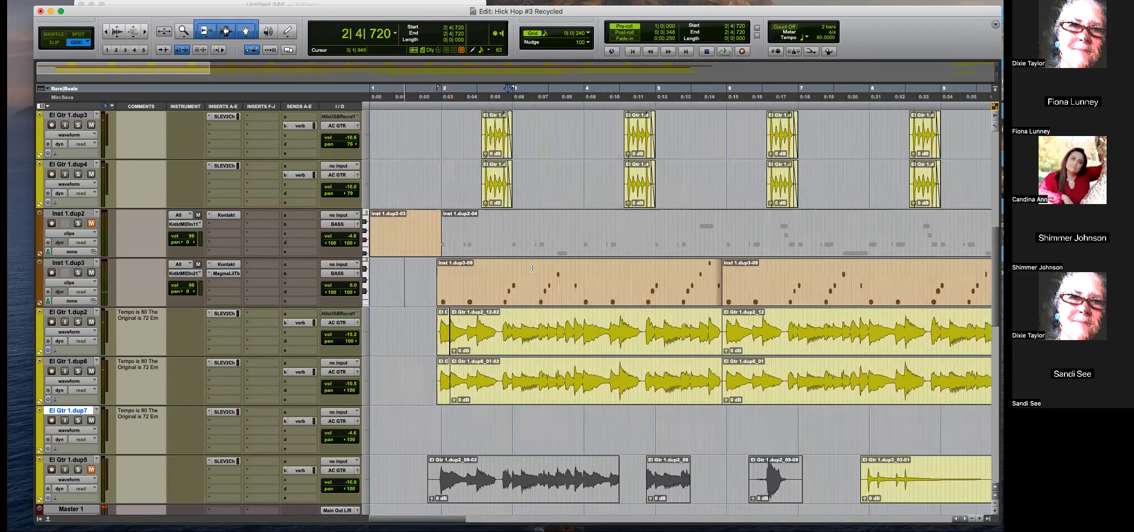
{"action": "left_click", "coordinate": [548, 292]}
{"action": "key", "text": "super+m"}
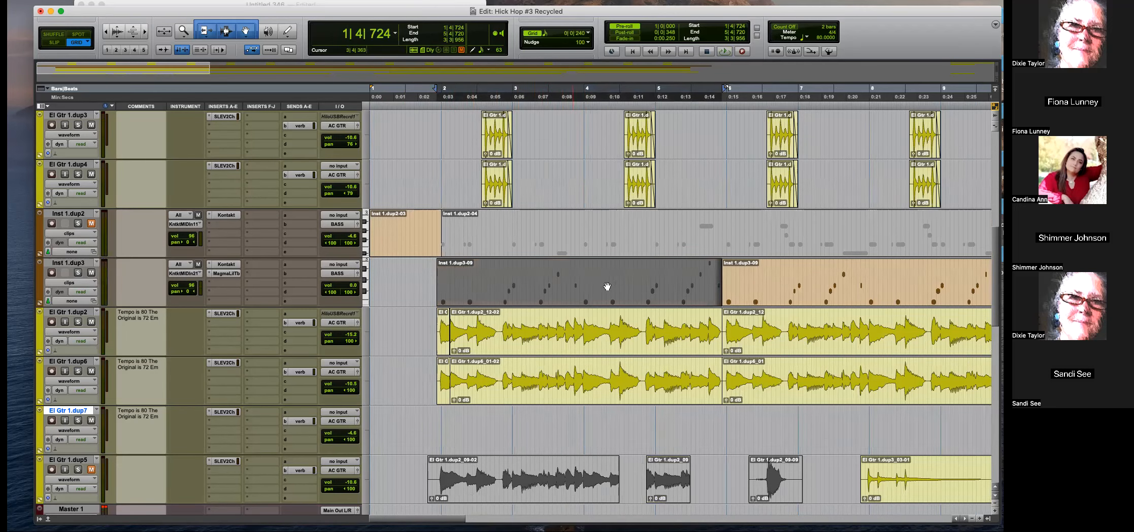
{"action": "key", "text": "r"}
{"action": "key", "text": "r"}
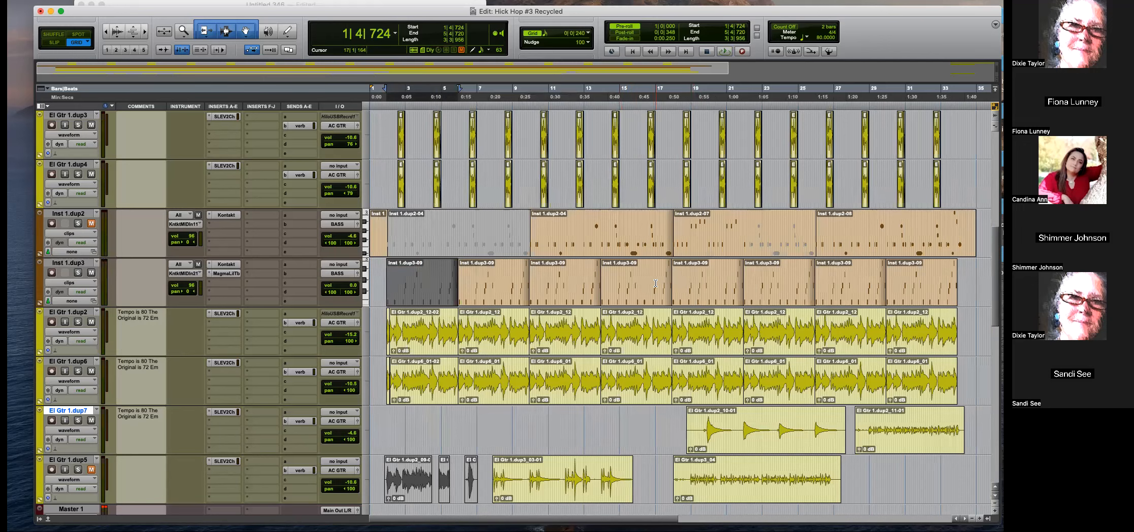
Duplicate the El Gtr 1.dup7 track three times with its playlists, inserts and sends, placing the copies after it.
{"action": "scroll", "coordinate": [666, 281], "scroll_direction": "down", "scroll_amount": 3}
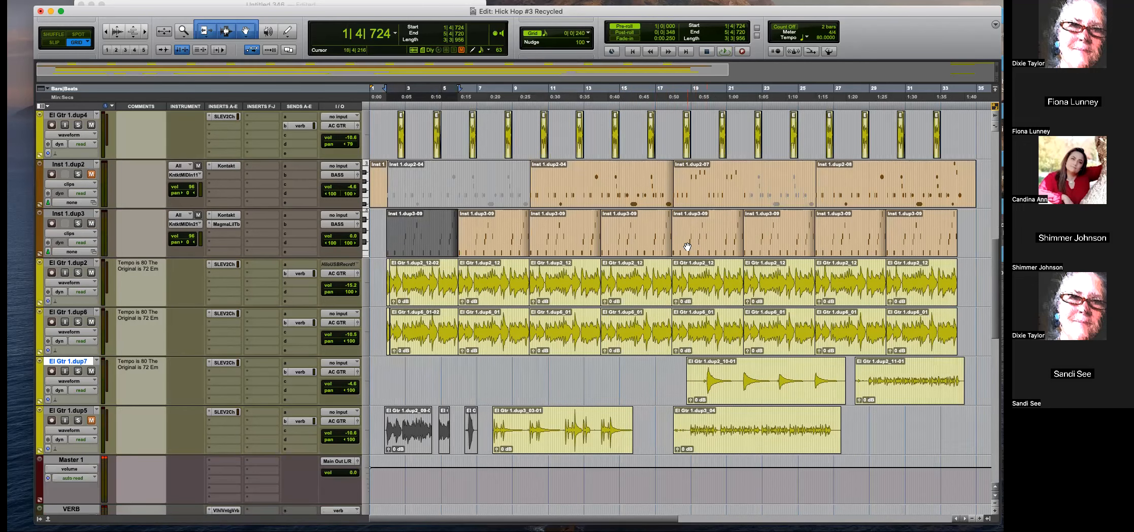
{"action": "scroll", "coordinate": [534, 338], "scroll_direction": "down", "scroll_amount": 3}
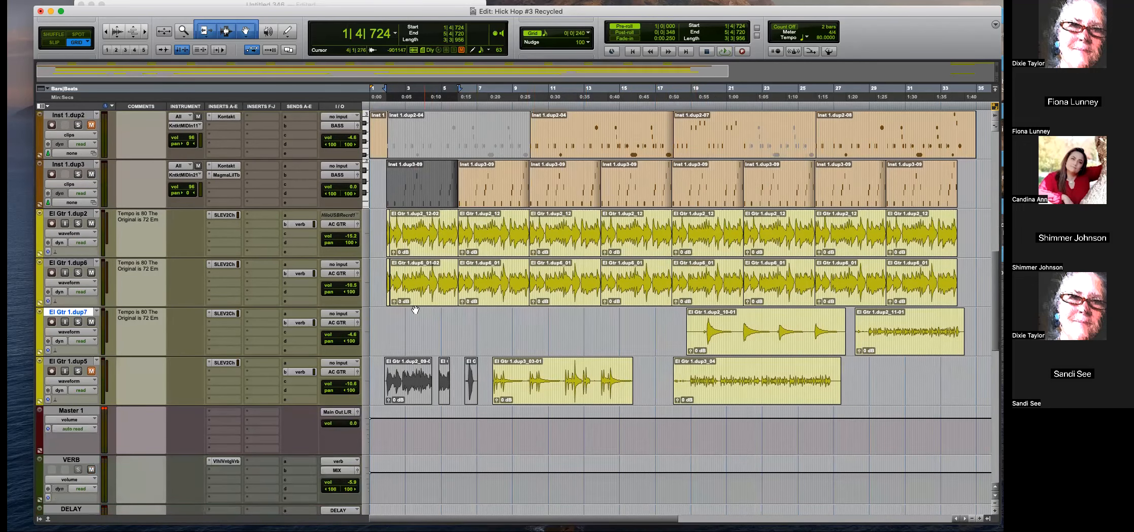
{"action": "left_click", "coordinate": [389, 317]}
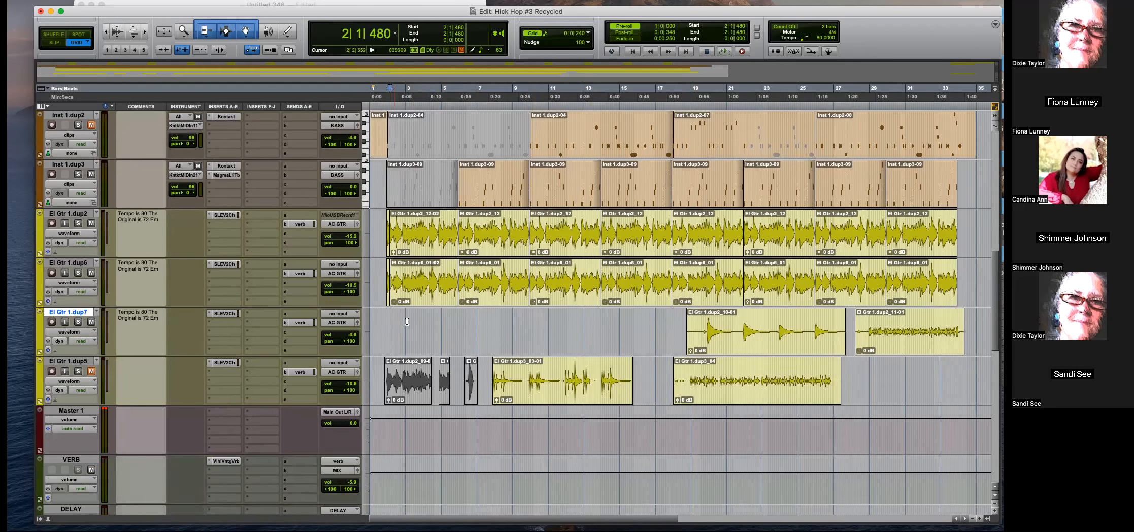
{"action": "left_click", "coordinate": [525, 325]}
{"action": "key", "text": "t"}
{"action": "key", "text": "r"}
{"action": "key", "text": "r"}
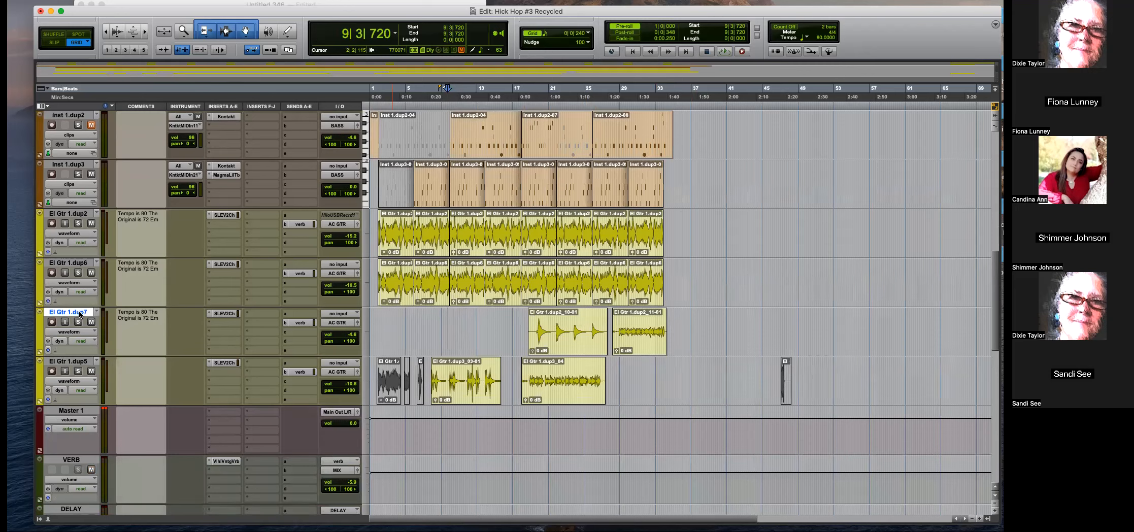
{"action": "key", "text": "alt+shift+d"}
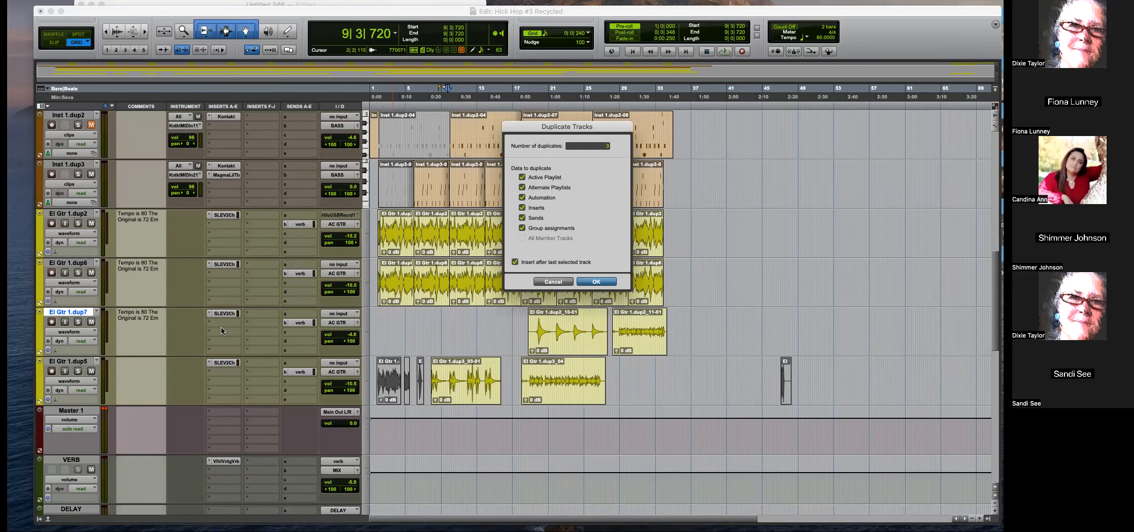
{"action": "key", "text": "Return"}
Delete all the copied clips on the El Gtr 1.dup8, dup9 and dup10 tracks.
{"action": "scroll", "coordinate": [533, 325], "scroll_direction": "down", "scroll_amount": 1}
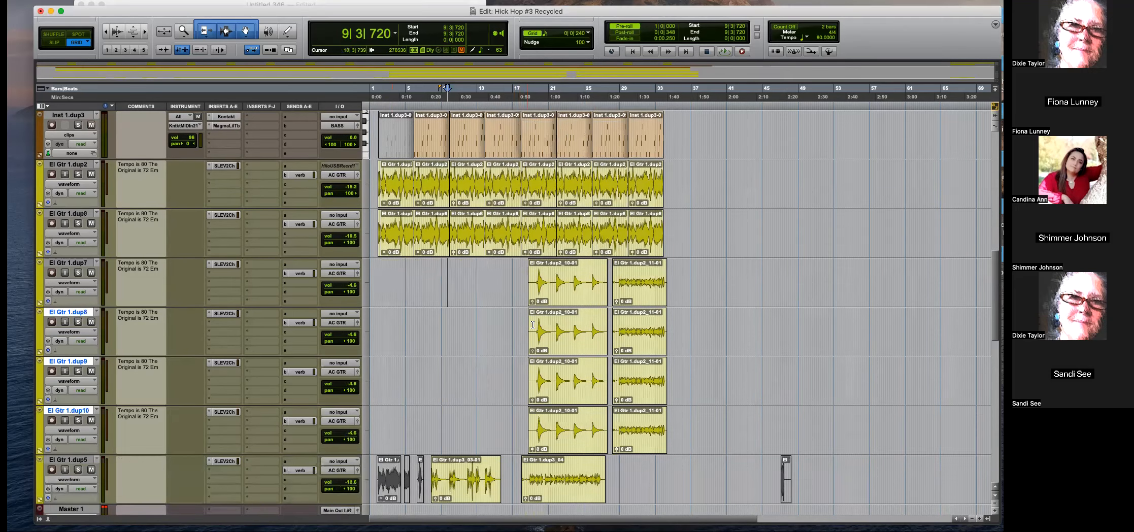
{"action": "left_click_drag", "start_coordinate": [719, 320], "coordinate": [509, 442]}
{"action": "key", "text": "Delete"}
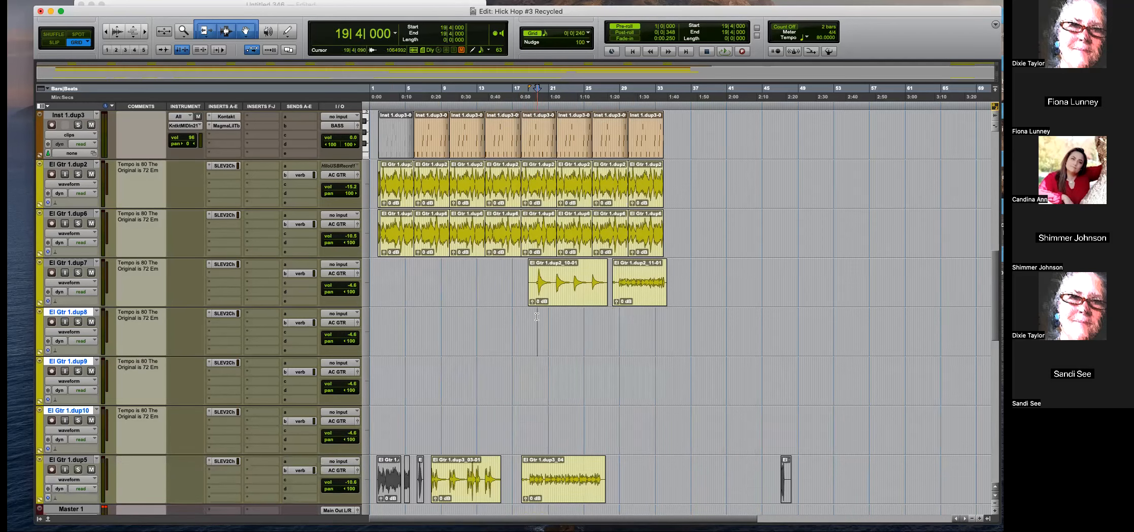
Play the section around bar 19 and delete the silent start of the first guitar clip on El Gtr 1.dup7.
{"action": "key", "text": "t"}
{"action": "key", "text": "t"}
{"action": "key", "text": "space"}
{"action": "left_click_drag", "start_coordinate": [636, 278], "coordinate": [678, 272]}
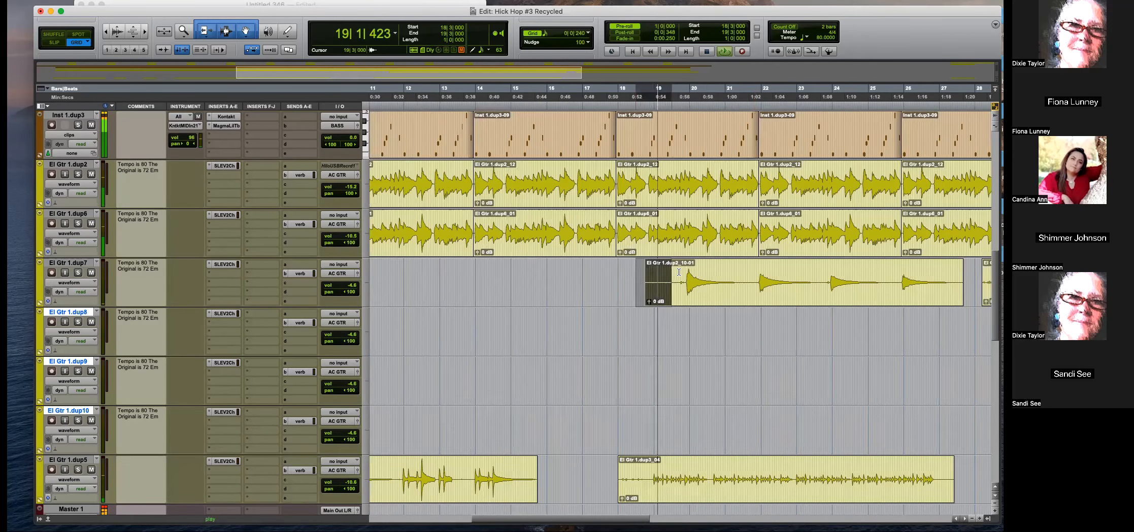
{"action": "key", "text": "Delete"}
Split the El Gtr 1.dup7 chord clip in the middle, move its second half beneath the first on El Gtr 1.dup8, and play it.
{"action": "left_click", "coordinate": [832, 285]}
{"action": "key", "text": "b"}
{"action": "left_click_drag", "start_coordinate": [847, 295], "coordinate": [704, 341]}
{"action": "left_click", "coordinate": [702, 326]}
{"action": "key", "text": "t"}
{"action": "key", "text": "space"}
{"action": "key", "text": "space"}
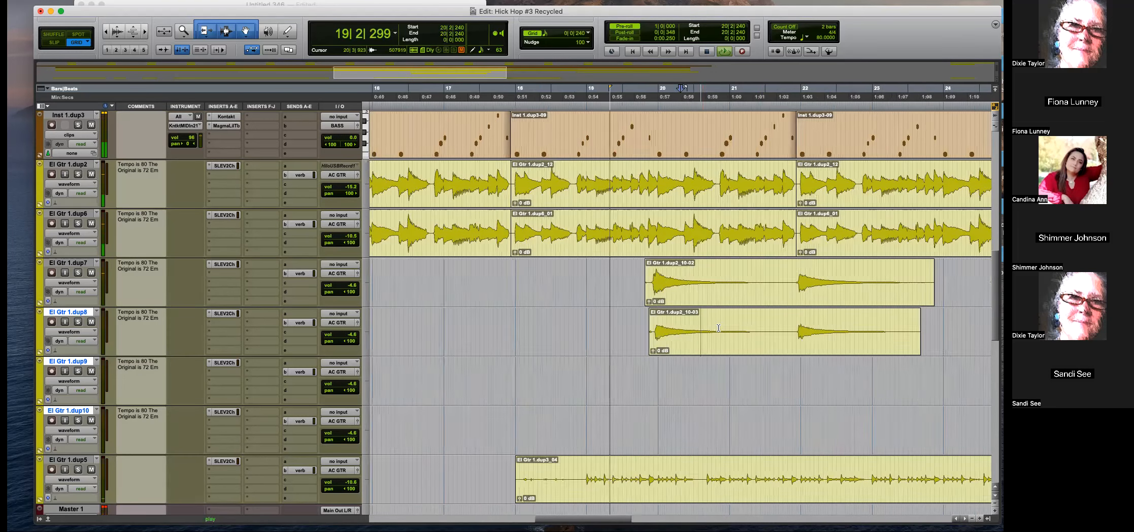
Switch to Slip editing and trim the silent starts of the El Gtr 1.dup7 and El Gtr 1.dup8 chord clips.
{"action": "key", "text": "t"}
{"action": "key", "text": "t"}
{"action": "key", "text": "F2"}
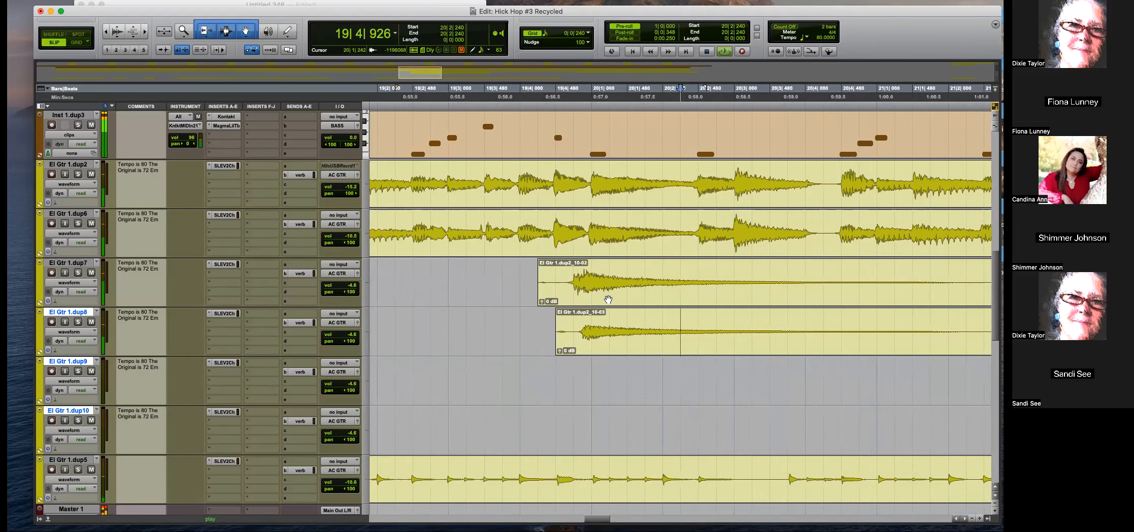
{"action": "left_click_drag", "start_coordinate": [350, 342], "coordinate": [431, 334]}
{"action": "key", "text": "space"}
{"action": "key", "text": "super+bracketleft"}
{"action": "key", "text": "super+bracketleft"}
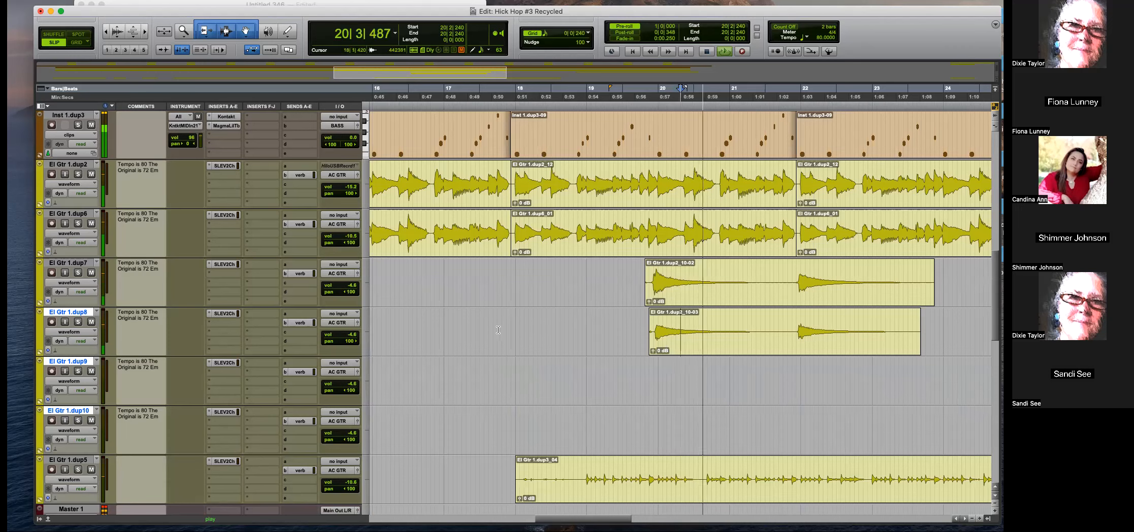
{"action": "key", "text": "super+bracketright"}
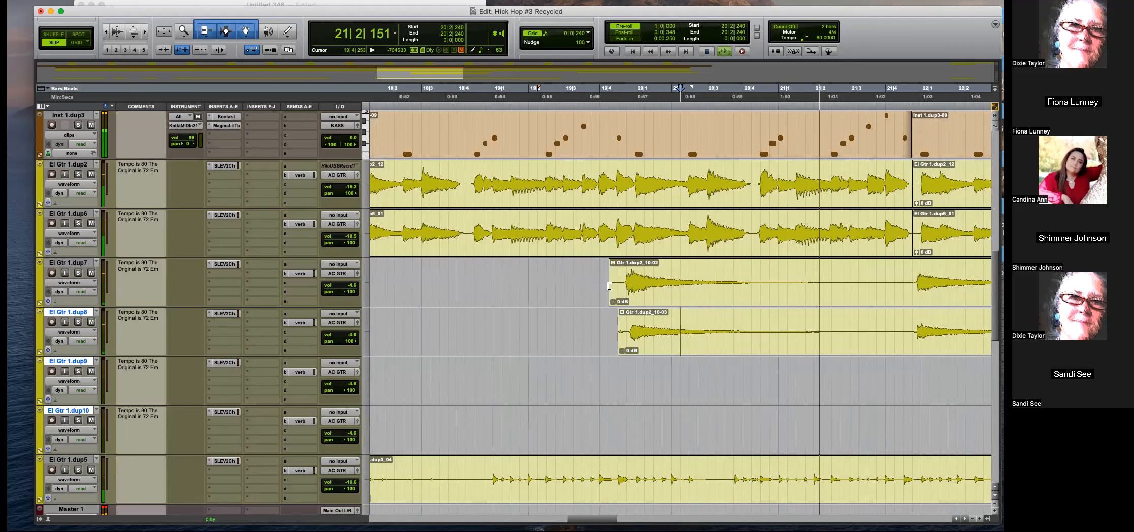
{"action": "mouse_move", "coordinate": [579, 276]}
{"action": "left_mouse_down"}
{"action": "mouse_move", "coordinate": [624, 330]}
{"action": "mouse_move", "coordinate": [583, 284]}
{"action": "left_mouse_up"}
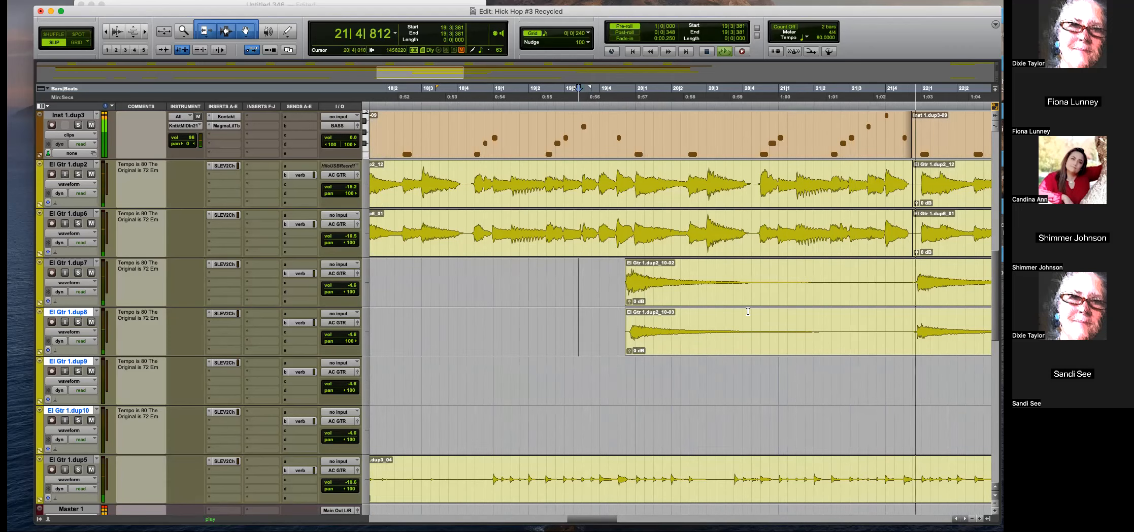
Line up the first chords on El Gtr 1.dup7 and dup8, and split the dup7 clip before its second chord with a crossfade.
{"action": "key", "text": "space"}
{"action": "key", "text": "super+bracketleft"}
{"action": "left_click", "coordinate": [680, 279]}
{"action": "key", "text": "super+bracketright"}
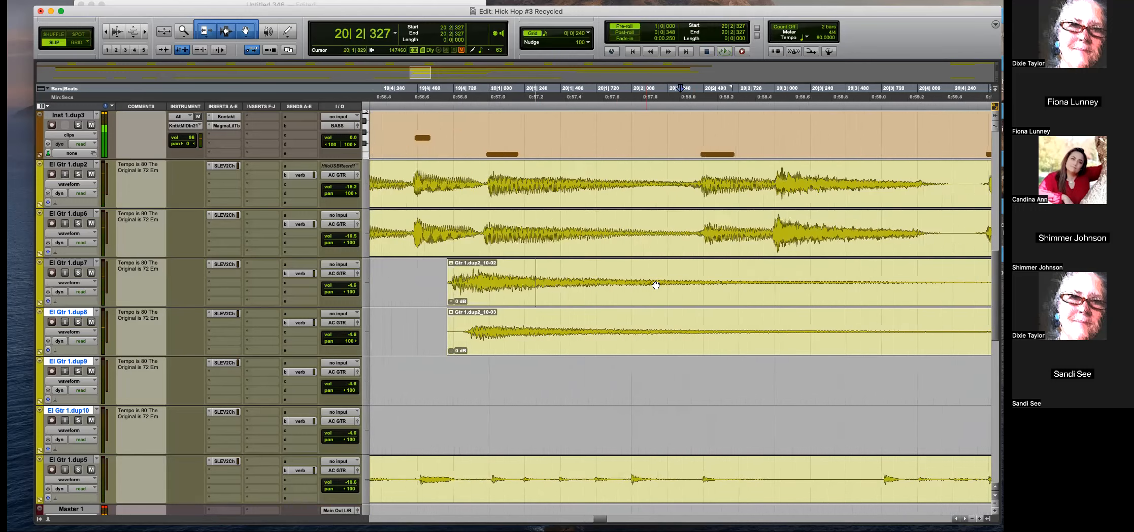
{"action": "key", "text": "super+bracketright"}
{"action": "key", "text": "b"}
{"action": "left_click_drag", "start_coordinate": [660, 300], "coordinate": [913, 302]}
{"action": "key", "text": "super+bracketleft"}
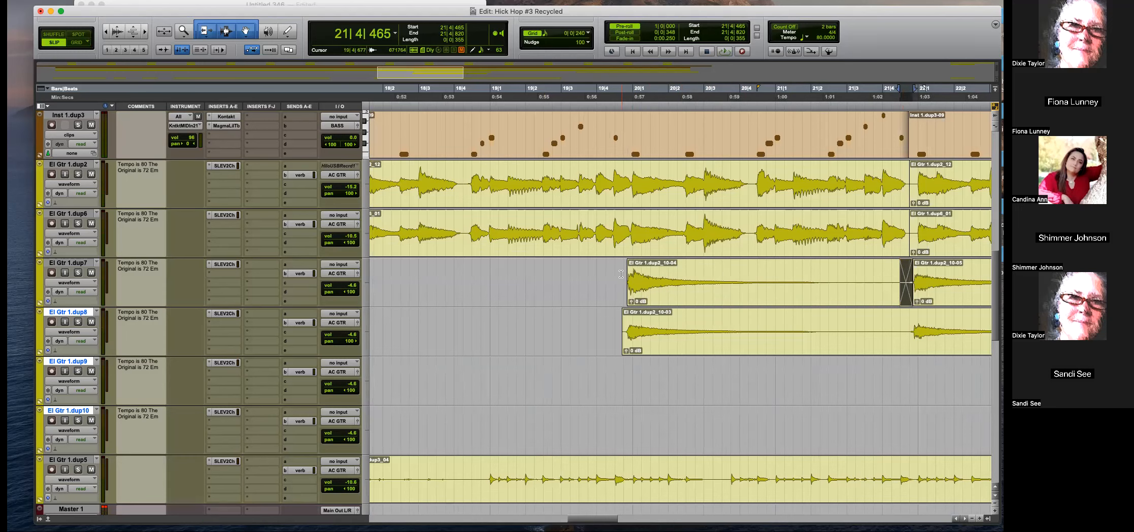
Play from just before the first chord and add short fade-ins to the starts of the El Gtr 1.dup7 and dup8 clips.
{"action": "left_click", "coordinate": [621, 274]}
{"action": "key", "text": "super+bracketright"}
{"action": "key", "text": "super+bracketright"}
{"action": "key", "text": "space"}
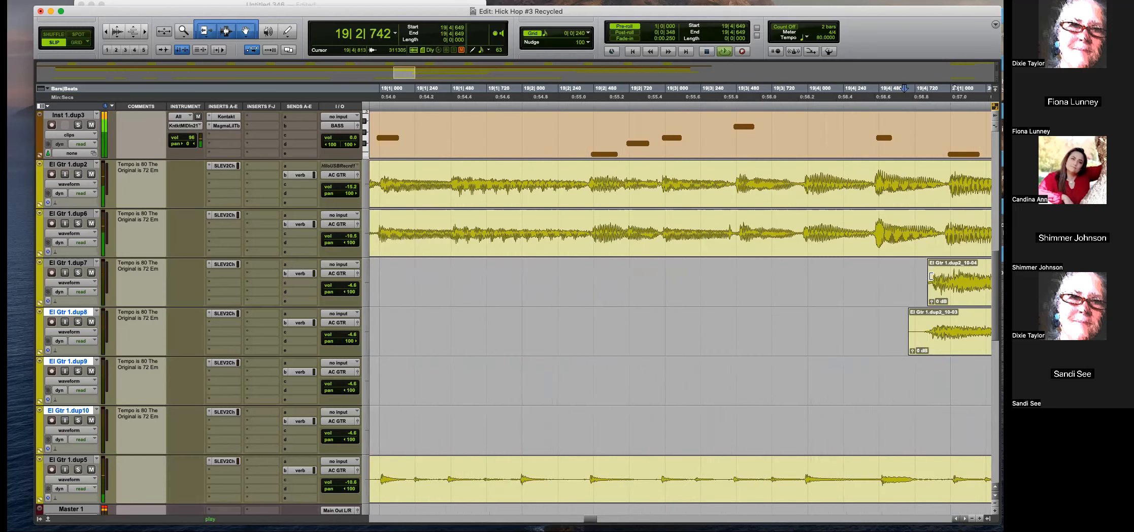
{"action": "key", "text": "super+bracketleft"}
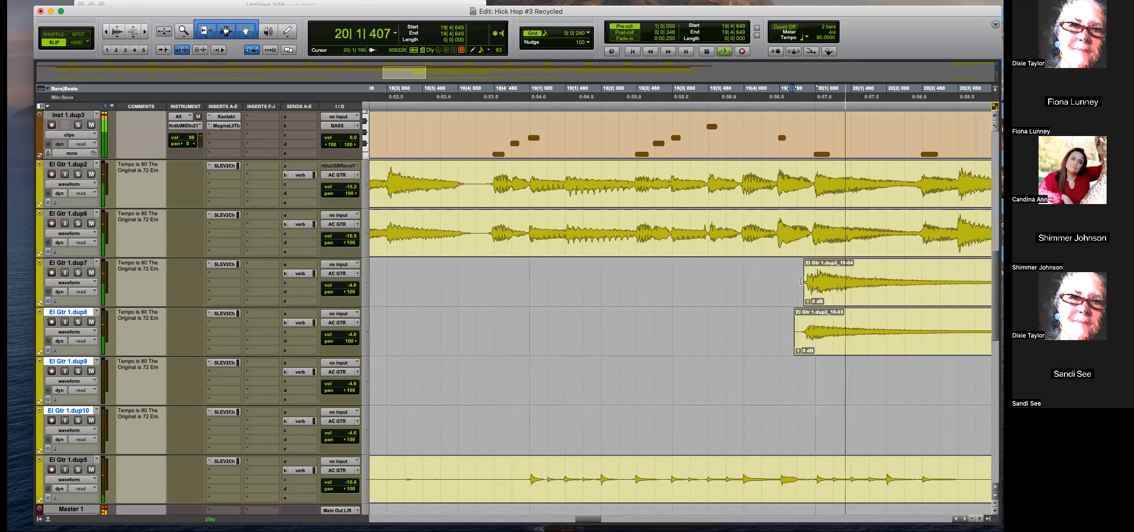
{"action": "left_click_drag", "start_coordinate": [814, 269], "coordinate": [801, 288]}
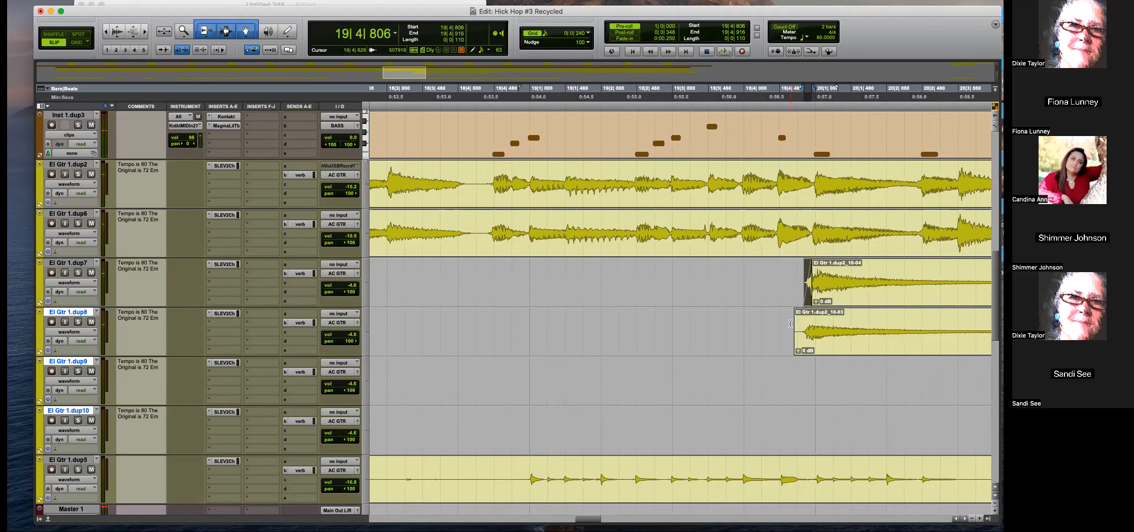
{"action": "left_click_drag", "start_coordinate": [800, 322], "coordinate": [814, 330]}
{"action": "key", "text": "super+bracketright"}
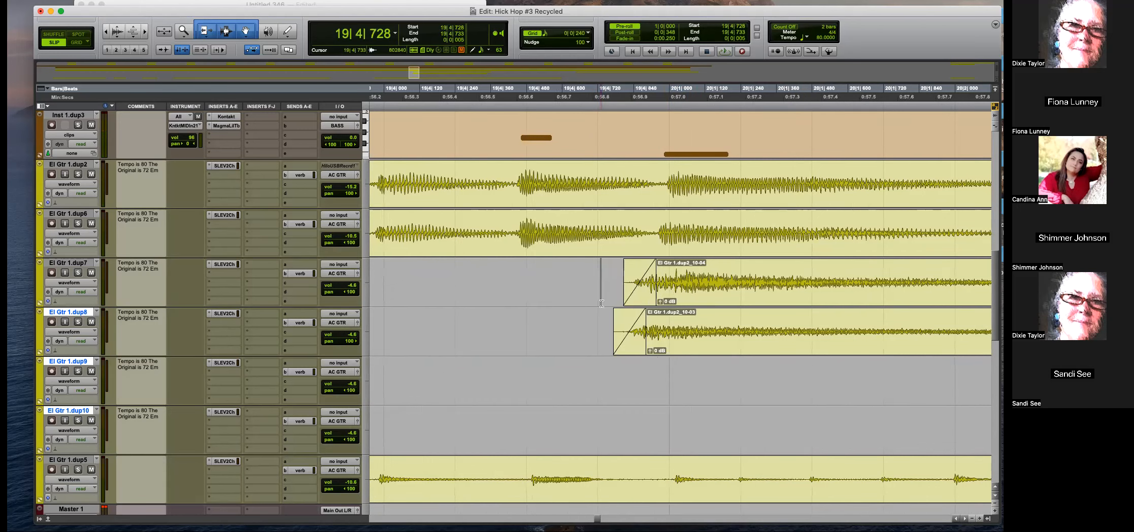
{"action": "left_click_drag", "start_coordinate": [601, 303], "coordinate": [611, 330]}
{"action": "left_click_drag", "start_coordinate": [600, 270], "coordinate": [600, 317]}
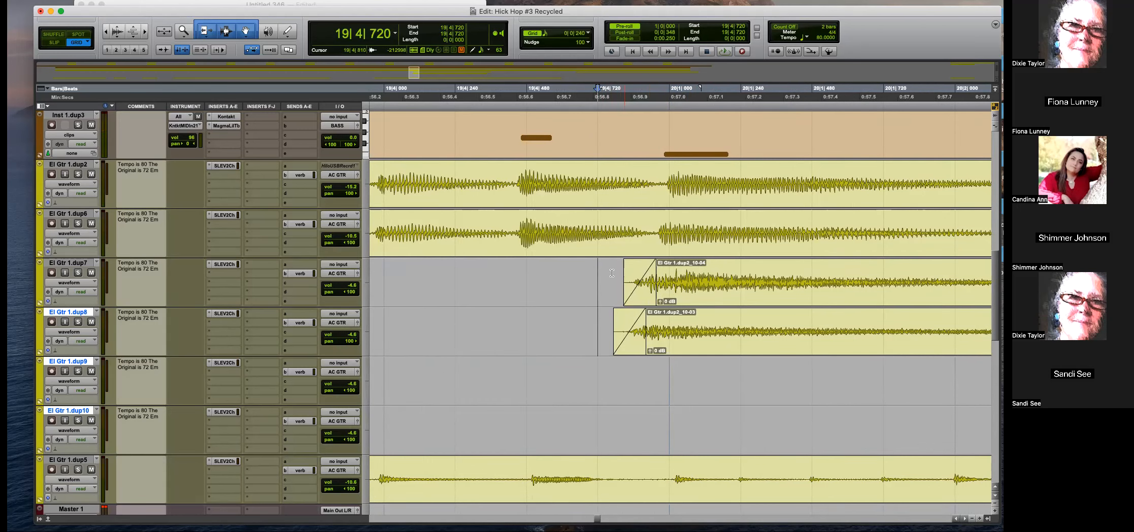
Examine how the second chord on El Gtr 1.dup7 and dup8 lines up with the other guitars around bar 22.
{"action": "key", "text": "super+bracketleft"}
{"action": "key", "text": "super+bracketleft"}
{"action": "key", "text": "super+bracketleft"}
{"action": "key", "text": "super+bracketleft"}
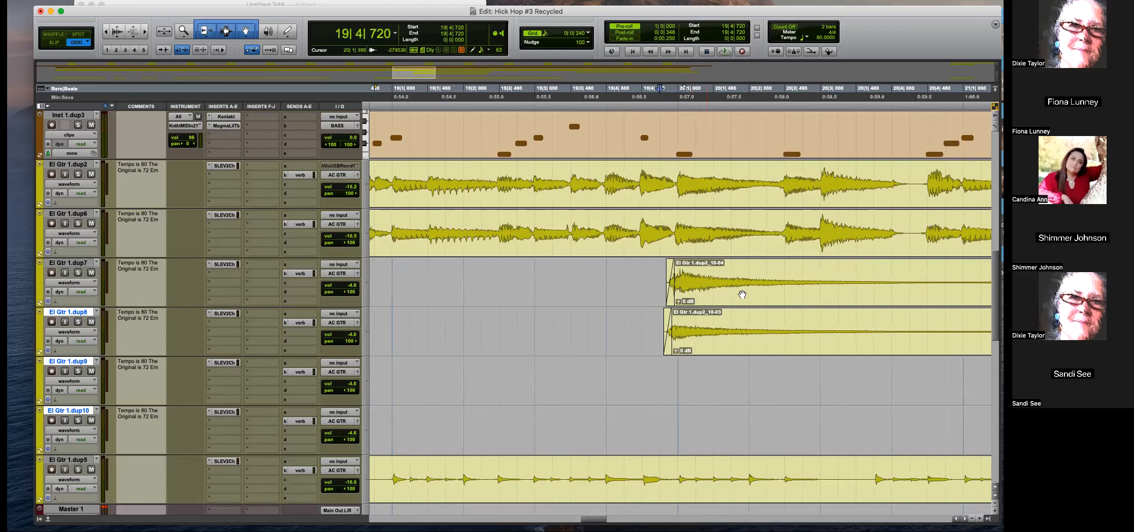
{"action": "left_click", "coordinate": [827, 330]}
{"action": "key", "text": "super+bracketright"}
{"action": "key", "text": "super+bracketright"}
{"action": "key", "text": "super+bracketright"}
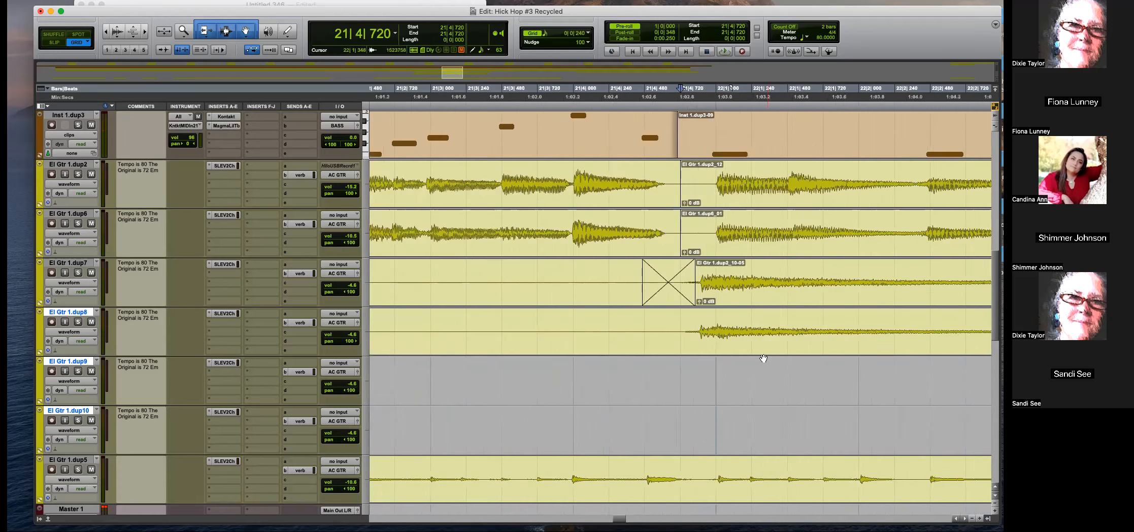
{"action": "key", "text": "super+bracketleft"}
{"action": "key", "text": "super+bracketleft"}
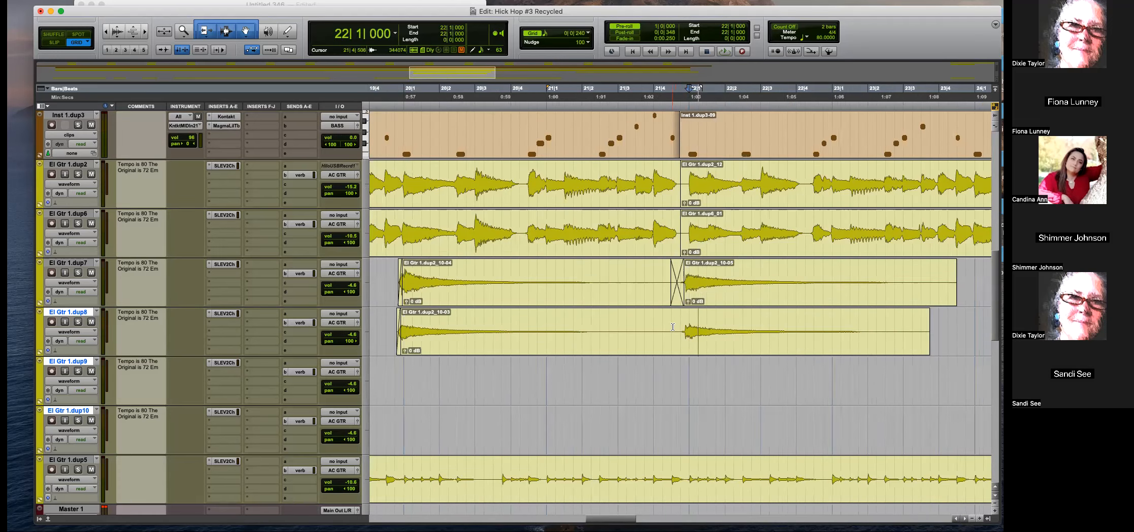
{"action": "key", "text": "super+bracketright"}
{"action": "key", "text": "super+bracketleft"}
{"action": "key", "text": "super+bracketleft"}
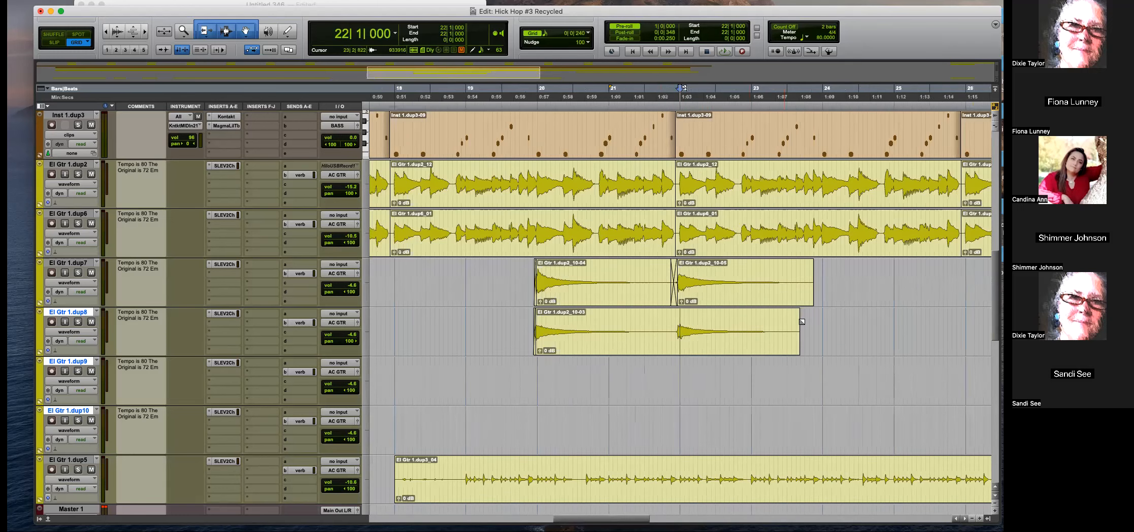
Enlarge the waveform display and fade out the ends of the El Gtr 1.dup7 and dup8 chord clips.
{"action": "key", "text": "super+alt+bracketright"}
{"action": "key", "text": "super+alt+bracketright"}
{"action": "left_click_drag", "start_coordinate": [837, 273], "coordinate": [792, 298]}
{"action": "left_click", "coordinate": [814, 331]}
{"action": "left_click", "coordinate": [830, 331]}
{"action": "left_click", "coordinate": [806, 346]}
{"action": "key", "text": "Delete"}
{"action": "left_click", "coordinate": [837, 322]}
{"action": "key", "text": "Delete"}
{"action": "left_click", "coordinate": [756, 324]}
{"action": "key", "text": "space"}
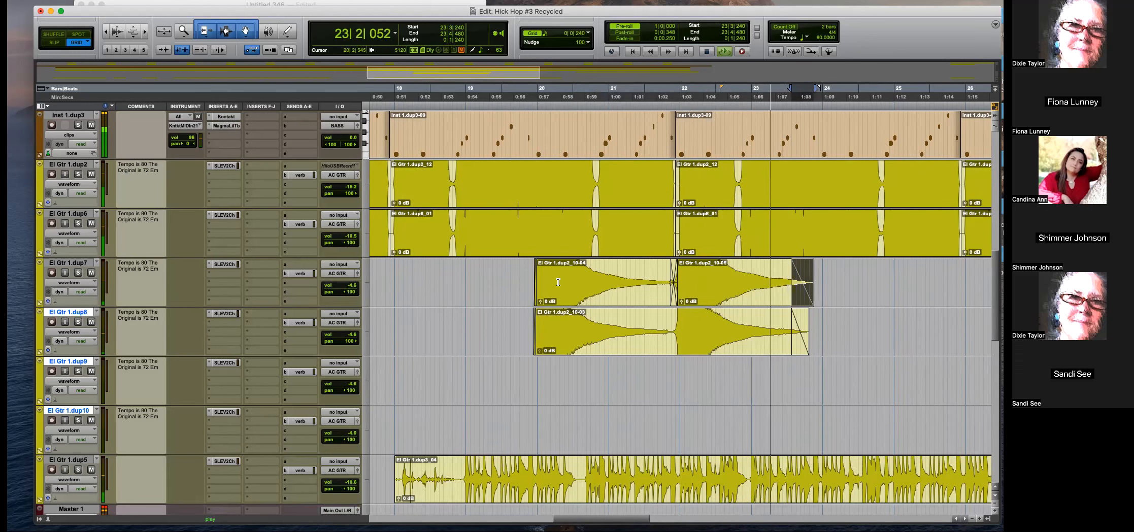
Consolidate the El Gtr 1.dup7 and dup8 chords from 19|4|480 over a length of 4|0|240, and duplicate the consolidated clips.
{"action": "left_click_drag", "start_coordinate": [529, 279], "coordinate": [819, 317]}
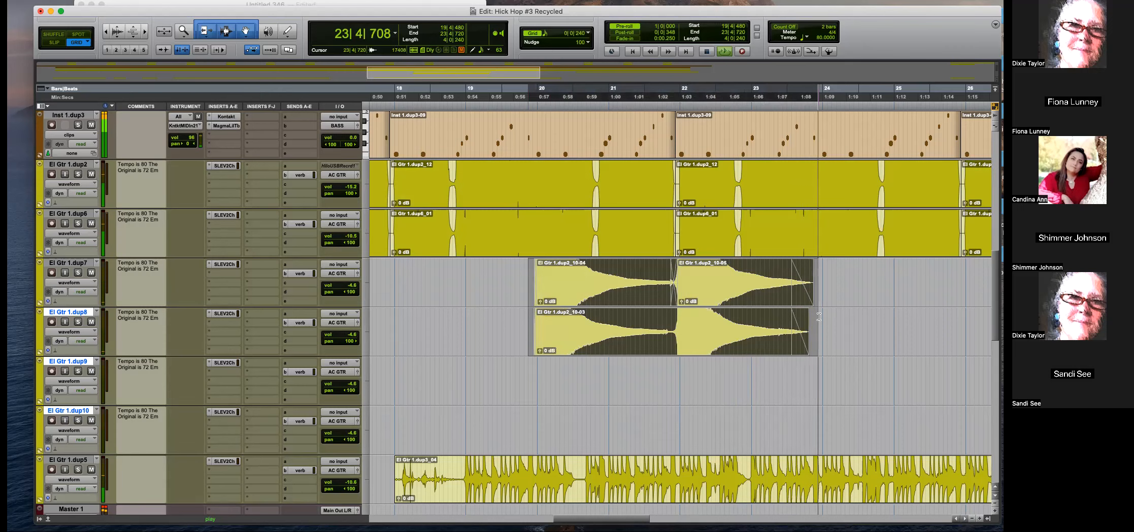
{"action": "key", "text": "alt+shift+3"}
{"action": "key", "text": "r"}
{"action": "key", "text": "r"}
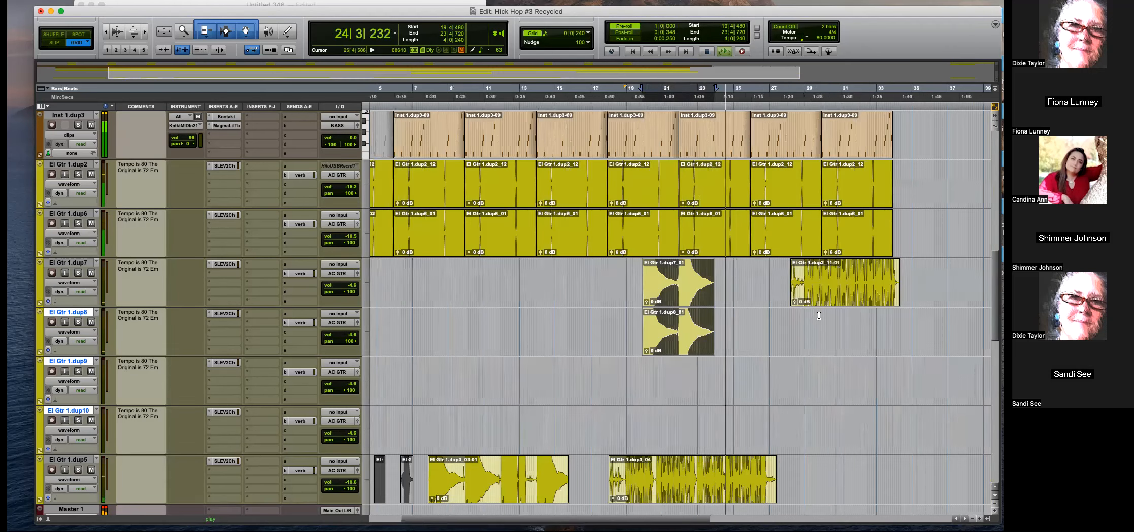
{"action": "key", "text": "super+d"}
Move the El Gtr 1.dup2_11-01 clip down to El Gtr 1.dup9 and duplicate the two chord clips twice more.
{"action": "left_click_drag", "start_coordinate": [807, 284], "coordinate": [807, 383]}
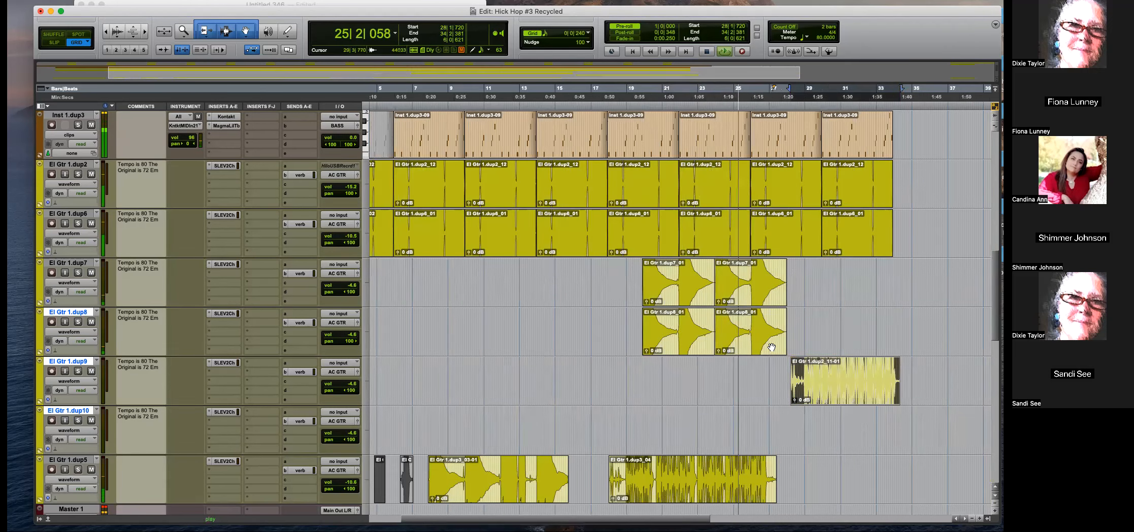
{"action": "key", "text": "super+d"}
{"action": "key", "text": "super+d"}
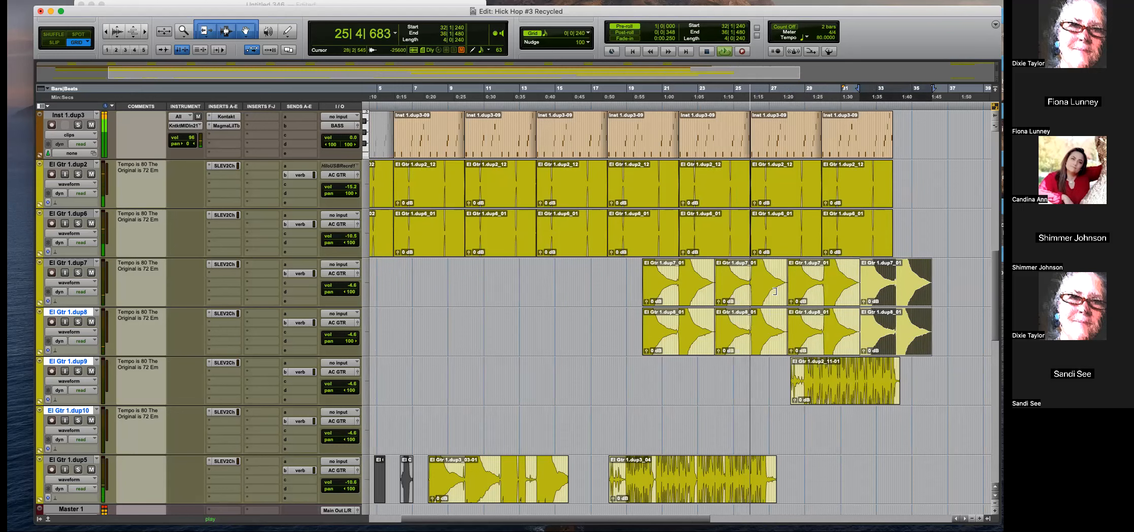
{"action": "key", "text": "space"}
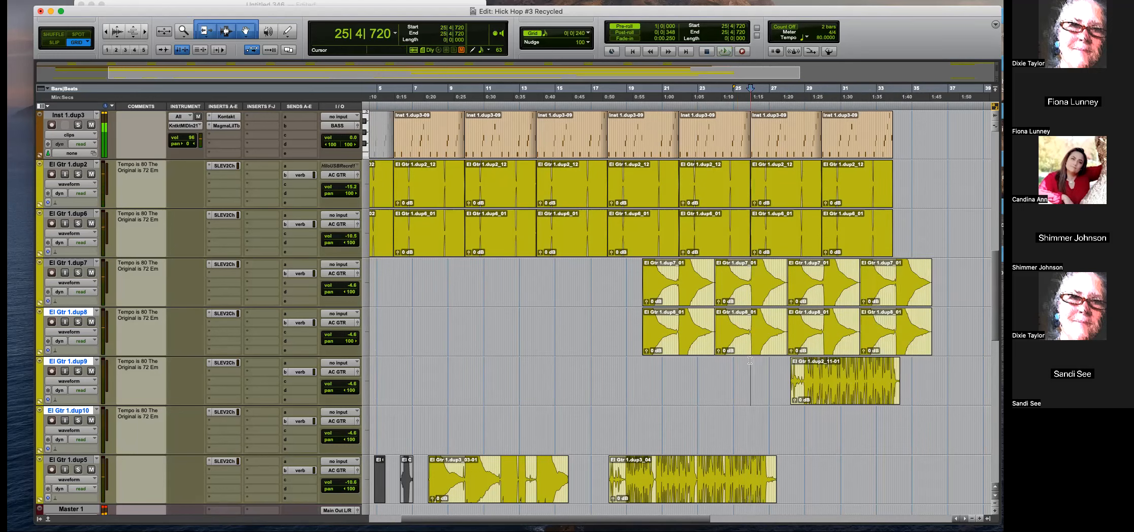
Check the chord copies against the grid around bar 26, and undo the duplicates and the clip move.
{"action": "key", "text": "t"}
{"action": "key", "text": "t"}
{"action": "key", "text": "t"}
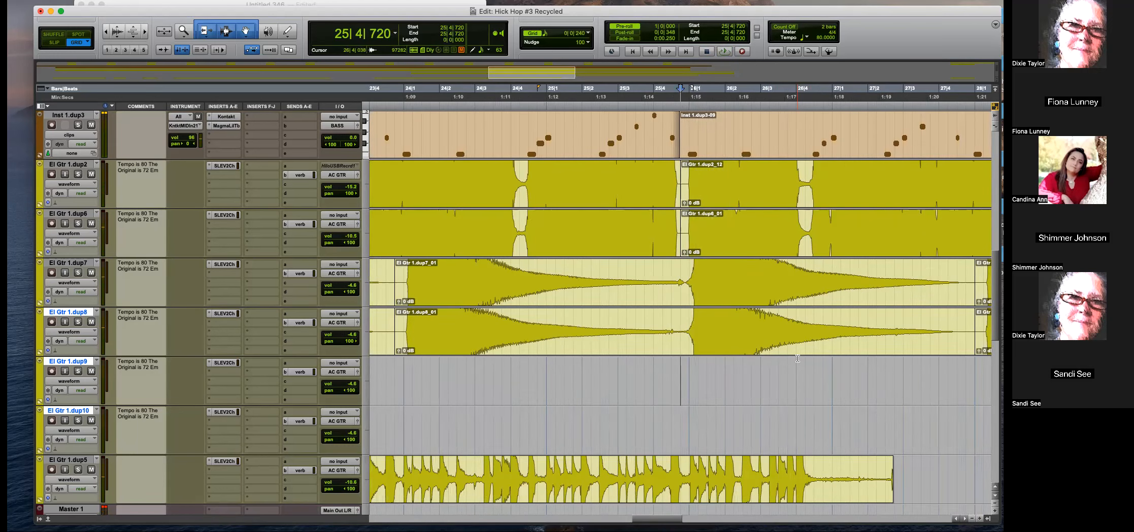
{"action": "key", "text": "r"}
{"action": "key", "text": "r"}
{"action": "key", "text": "r"}
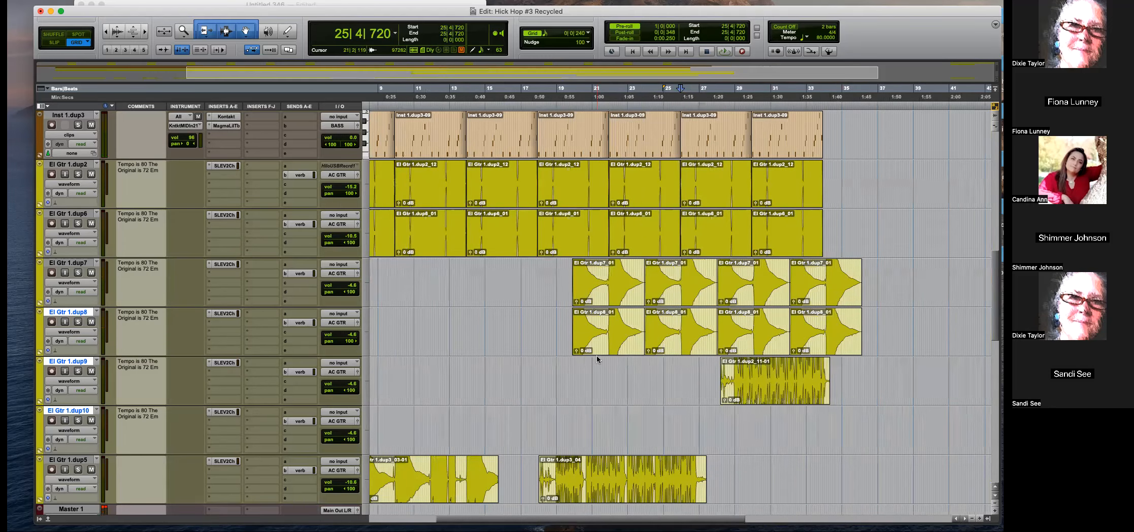
{"action": "key", "text": "super+z"}
{"action": "key", "text": "super+z"}
{"action": "key", "text": "super+z"}
{"action": "key", "text": "super+z"}
Inspect the start and end boundaries of the consolidated chord clips on El Gtr 1.dup7 and dup8, and undo the consolidation.
{"action": "left_click", "coordinate": [577, 366]}
{"action": "key", "text": "t"}
{"action": "key", "text": "t"}
{"action": "key", "text": "t"}
{"action": "key", "text": "t"}
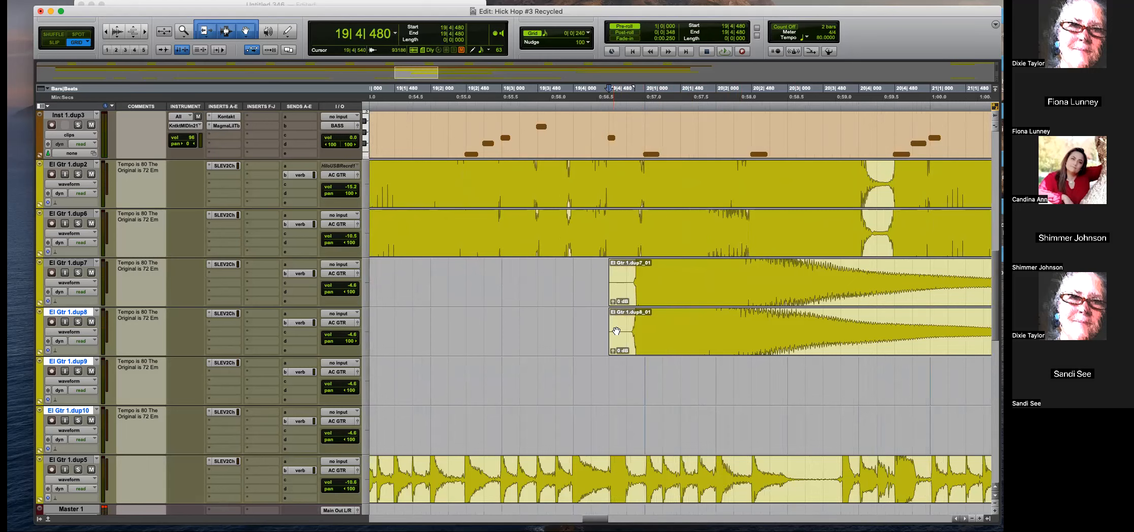
{"action": "left_click", "coordinate": [628, 297]}
{"action": "key", "text": "r"}
{"action": "key", "text": "r"}
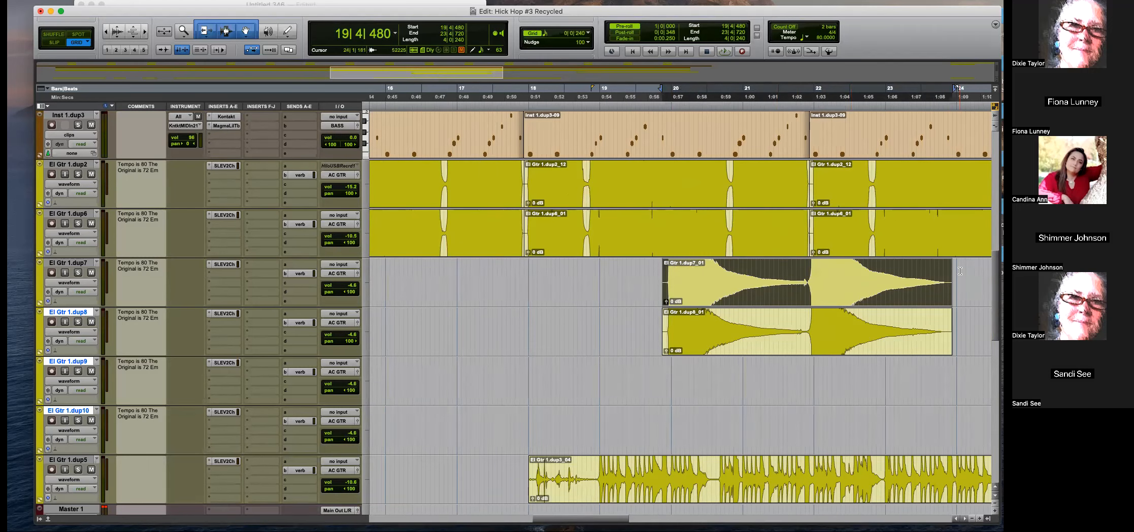
{"action": "left_click", "coordinate": [960, 270]}
{"action": "key", "text": "t"}
{"action": "key", "text": "t"}
{"action": "key", "text": "super+z"}
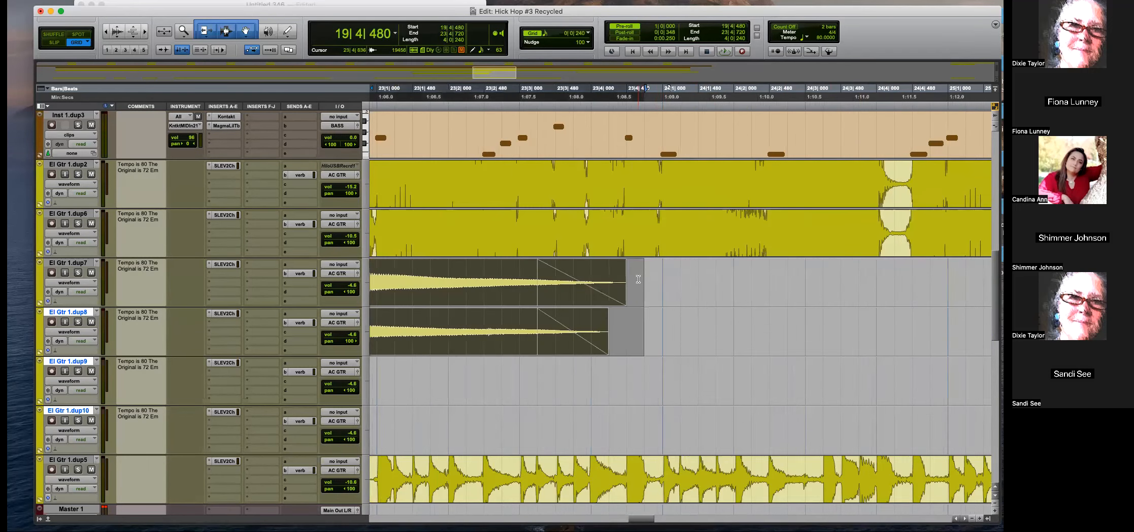
Reselect the El Gtr 1.dup7 and dup8 chords with a corrected end boundary, consolidate them, and duplicate the resulting clips once.
{"action": "left_click", "coordinate": [638, 279]}
{"action": "left_click_drag", "start_coordinate": [631, 278], "coordinate": [572, 343]}
{"action": "key", "text": "r"}
{"action": "key", "text": "r"}
{"action": "key", "text": "r"}
{"action": "left_click", "coordinate": [526, 290], "text": "shift"}
{"action": "key", "text": "t"}
{"action": "key", "text": "t"}
{"action": "key", "text": "t"}
{"action": "key", "text": "t"}
{"action": "left_click", "coordinate": [753, 273], "text": "shift"}
{"action": "key", "text": "r"}
{"action": "key", "text": "r"}
{"action": "key", "text": "r"}
{"action": "key", "text": "r"}
{"action": "key", "text": "r"}
{"action": "key", "text": "alt+shift+3"}
{"action": "key", "text": "super+d"}
Play the chords leading up to the join between the two consolidated clips near bar 24.
{"action": "left_click", "coordinate": [752, 370]}
{"action": "key", "text": "t"}
{"action": "key", "text": "t"}
{"action": "key", "text": "space"}
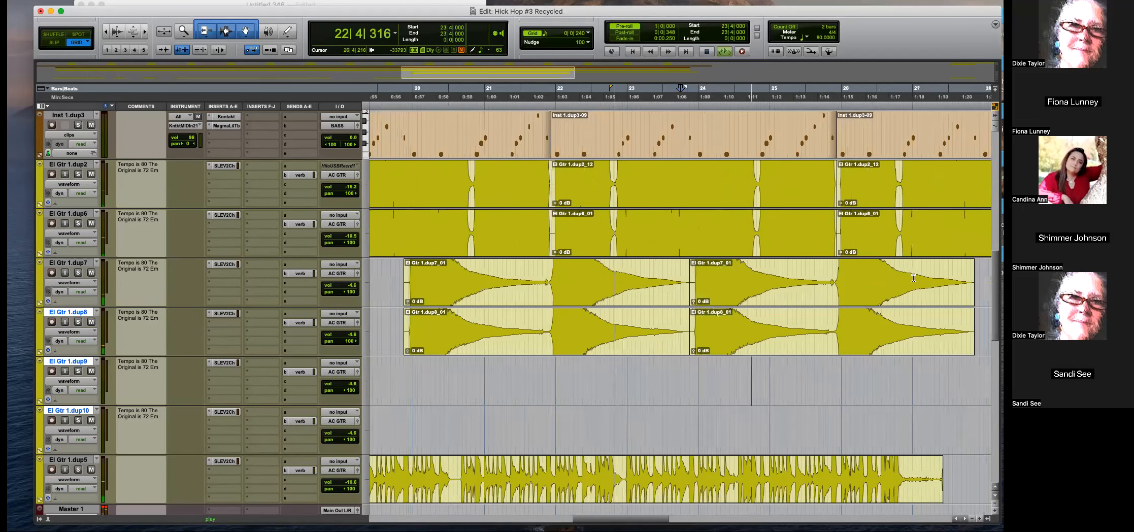
Move the El Gtr 1.dup2_11-01 clip down to El Gtr 1.dup9 and delete its opening portion.
{"action": "key", "text": "r"}
{"action": "left_click_drag", "start_coordinate": [892, 294], "coordinate": [889, 389]}
{"action": "left_click_drag", "start_coordinate": [821, 370], "coordinate": [858, 370]}
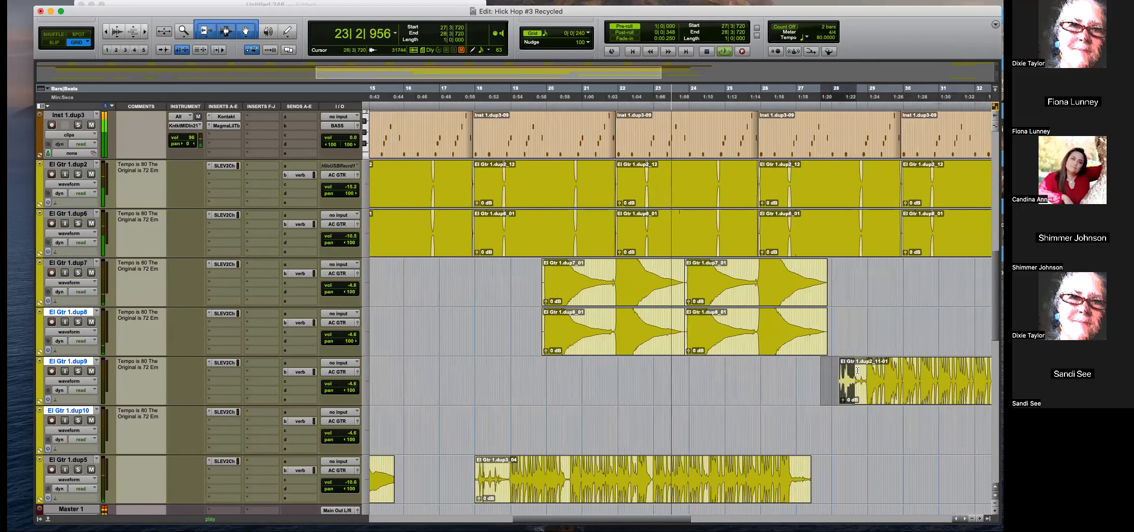
{"action": "key", "text": "Delete"}
Duplicate the consolidated chord clips on El Gtr 1.dup7 and dup8 two more times.
{"action": "left_click", "coordinate": [764, 348]}
{"action": "key", "text": "super+d"}
{"action": "key", "text": "r"}
{"action": "key", "text": "super+d"}
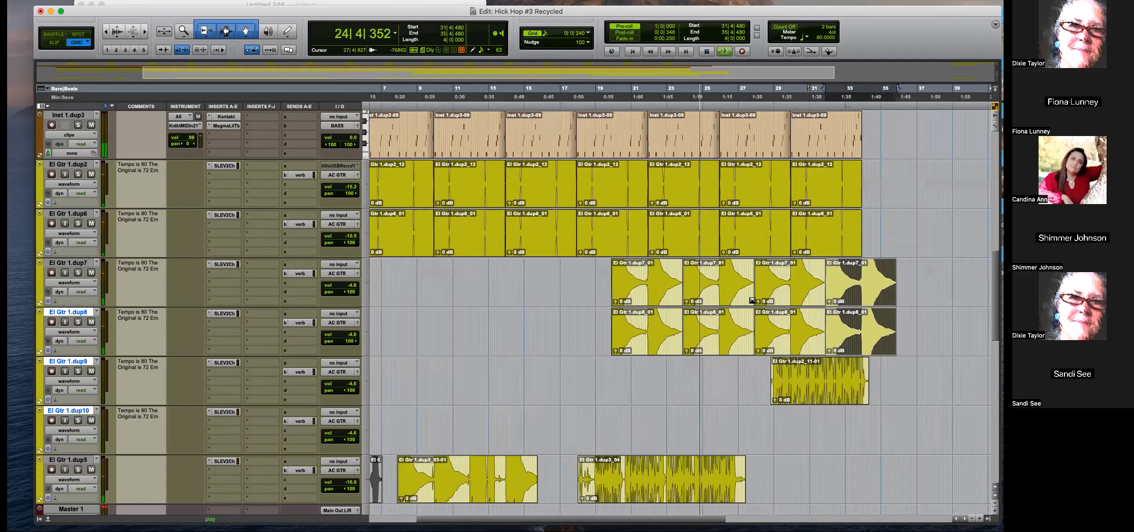
Reduce the waveform display height, stop playback, and place the edit cursor at 8|2|240 on El Gtr 1.dup10.
{"action": "scroll", "coordinate": [648, 400], "scroll_direction": "down", "scroll_amount": 1}
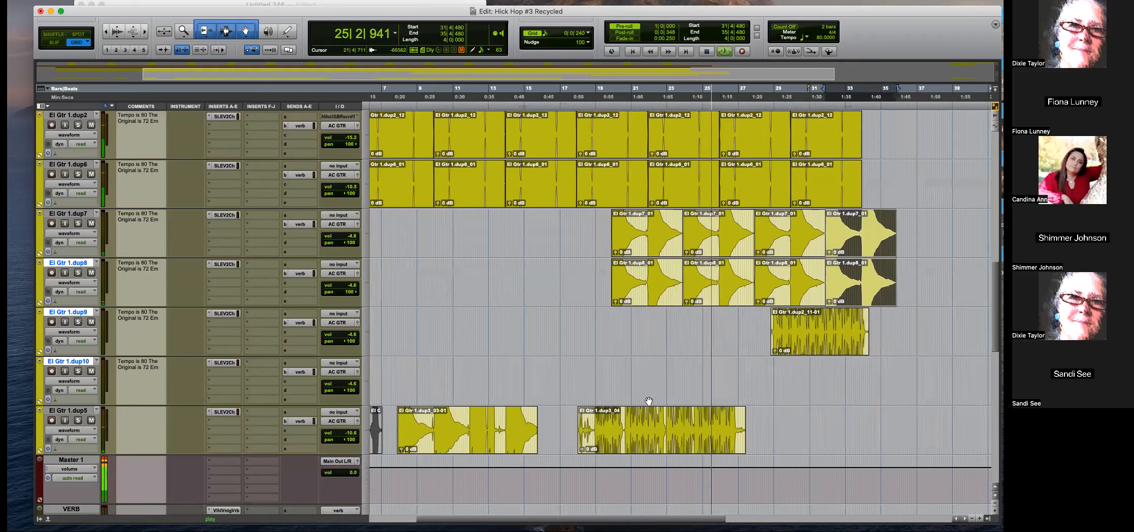
{"action": "key", "text": "alt+super+bracketleft"}
{"action": "key", "text": "alt+super+bracketleft"}
{"action": "key", "text": "alt+super+bracketleft"}
{"action": "key", "text": "alt+super+bracketleft"}
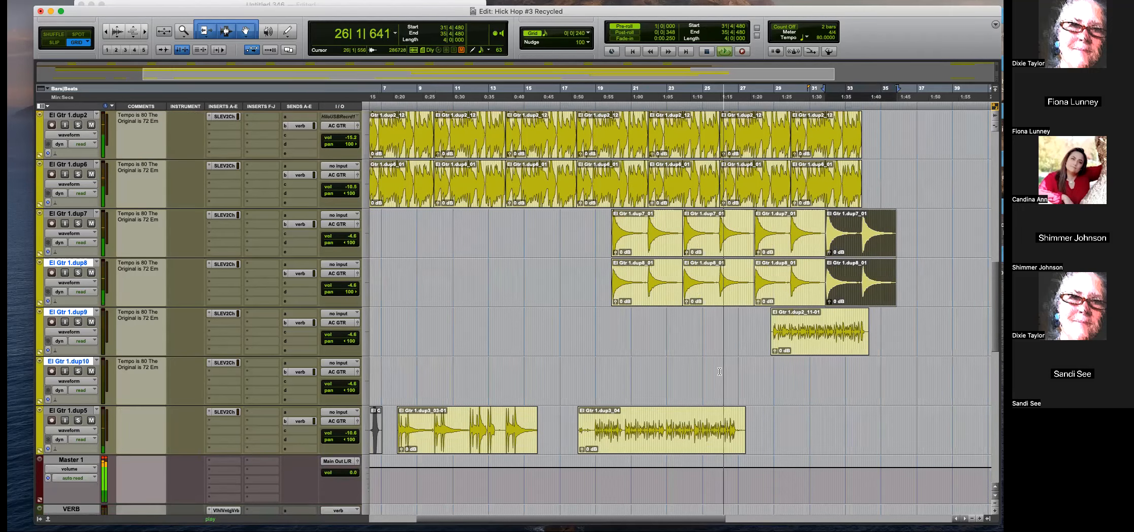
{"action": "scroll", "coordinate": [719, 371], "scroll_direction": "up", "scroll_amount": 3}
{"action": "scroll", "coordinate": [671, 389], "scroll_direction": "down", "scroll_amount": 2}
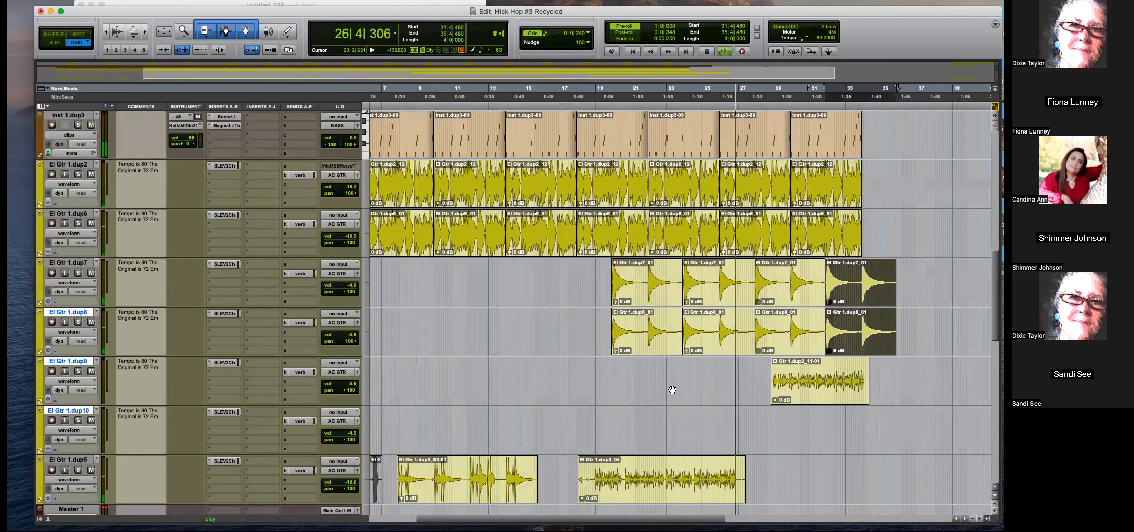
{"action": "scroll", "coordinate": [588, 389], "scroll_direction": "down", "scroll_amount": 1}
{"action": "key", "text": "r"}
{"action": "key", "text": "space"}
{"action": "left_click", "coordinate": [434, 370]}
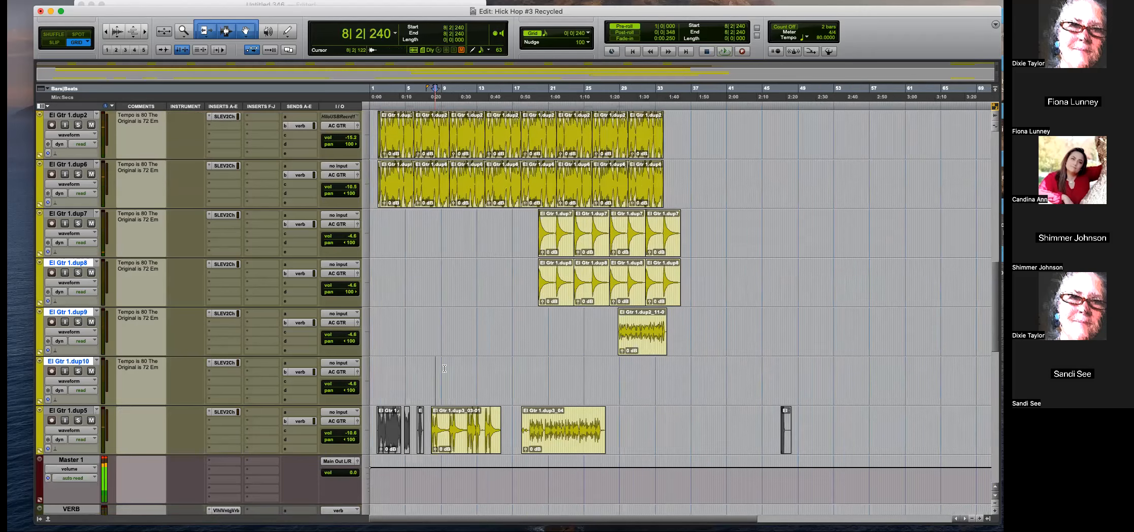
Duplicate the El Gtr 1.dup10 track three times, inserting the copies directly after it.
{"action": "key", "text": "t"}
{"action": "key", "text": "t"}
{"action": "key", "text": "t"}
{"action": "key", "text": "r"}
{"action": "key", "text": "r"}
{"action": "key", "text": "r"}
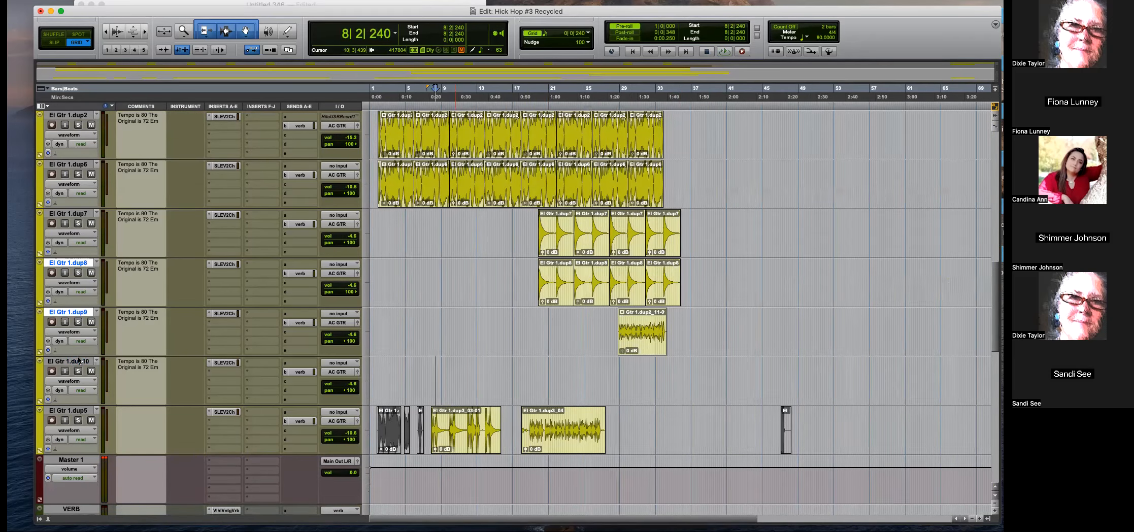
{"action": "key", "text": "alt+shift+d"}
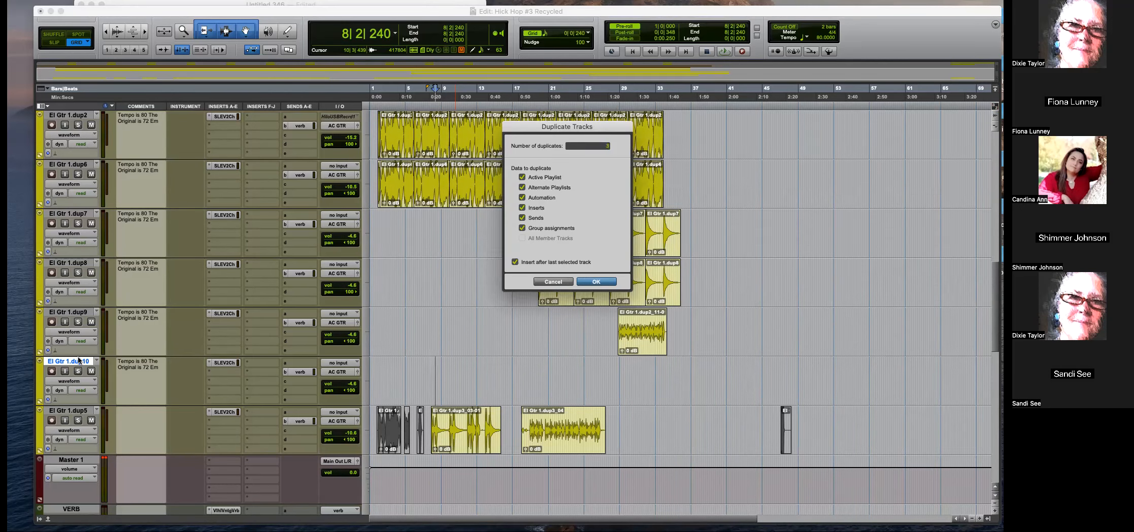
{"action": "key", "text": "Return"}
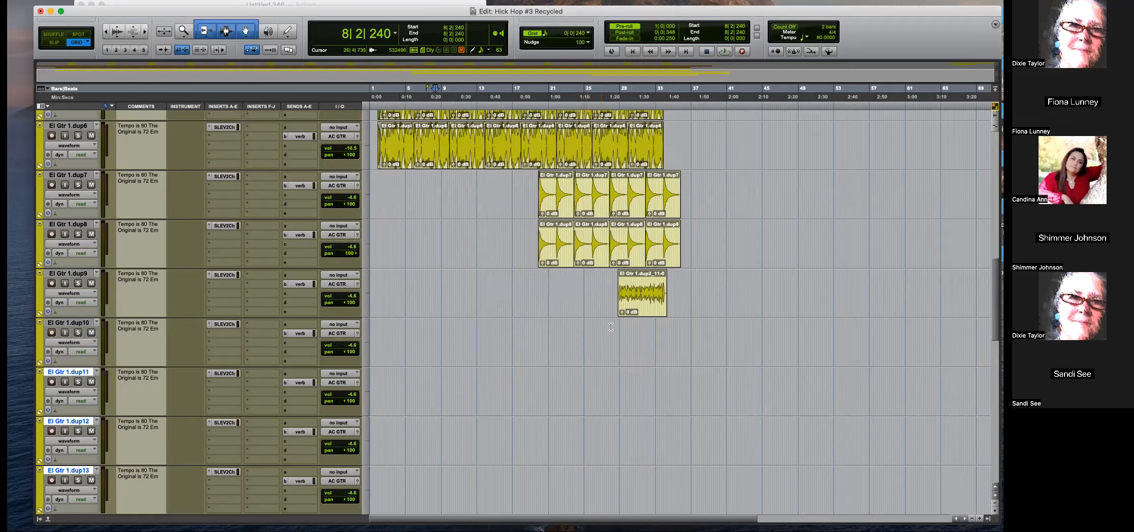
Move the El Gtr 1.dup3_03-01 clip from dup5 up to dup10, and move the dup9 track directly above dup5.
{"action": "scroll", "coordinate": [610, 327], "scroll_direction": "down", "scroll_amount": 3}
{"action": "left_click_drag", "start_coordinate": [451, 489], "coordinate": [459, 293]}
{"action": "left_click_drag", "start_coordinate": [78, 217], "coordinate": [77, 434]}
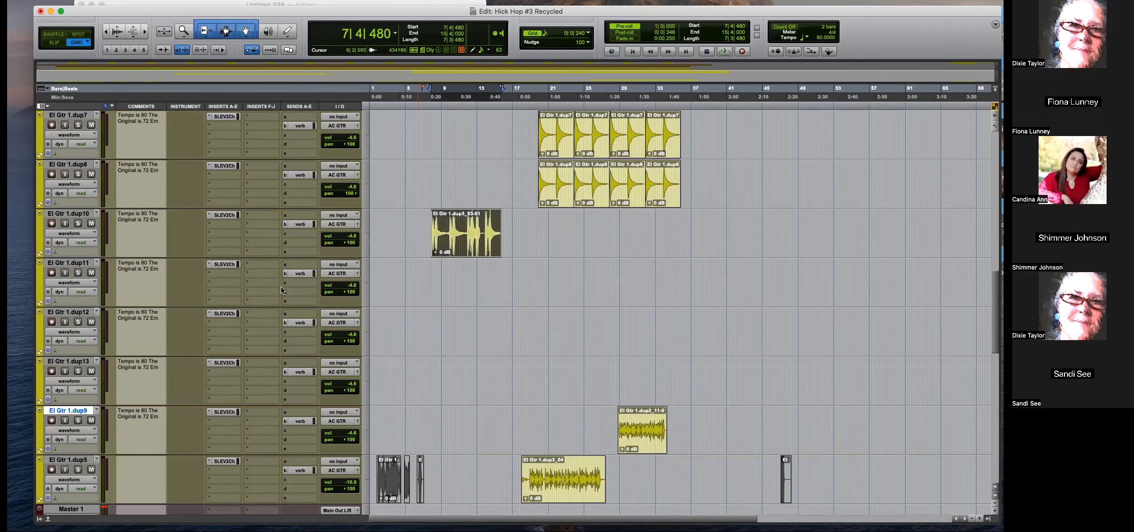
Switch to Slip mode and place the edit cursor at 7|4|875, just before the first chord on dup10.
{"action": "left_click", "coordinate": [446, 265]}
{"action": "key", "text": "t"}
{"action": "key", "text": "t"}
{"action": "key", "text": "t"}
{"action": "left_click", "coordinate": [610, 217]}
{"action": "key", "text": "t"}
{"action": "key", "text": "t"}
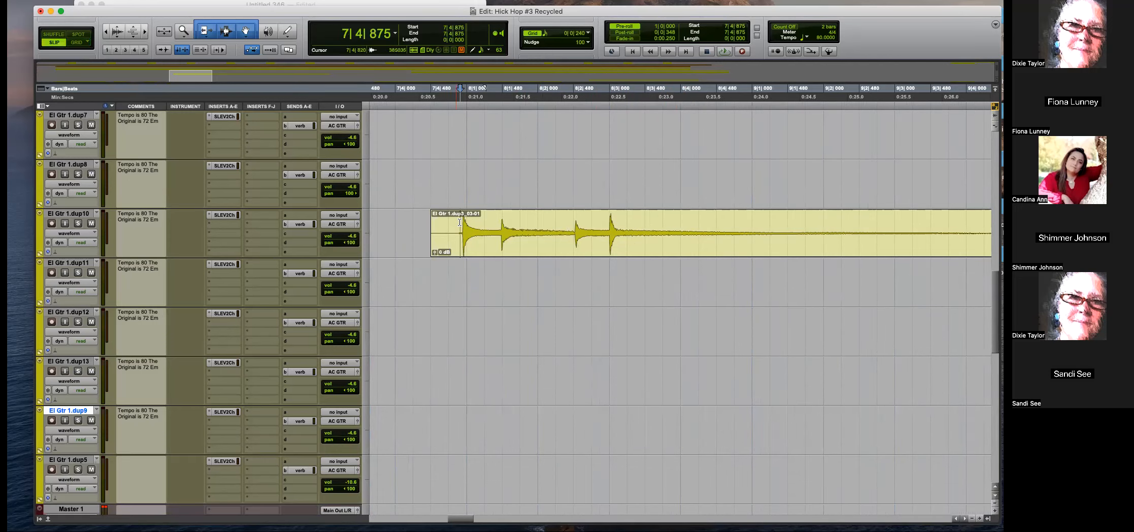
{"action": "key", "text": "t"}
{"action": "key", "text": "r"}
{"action": "key", "text": "r"}
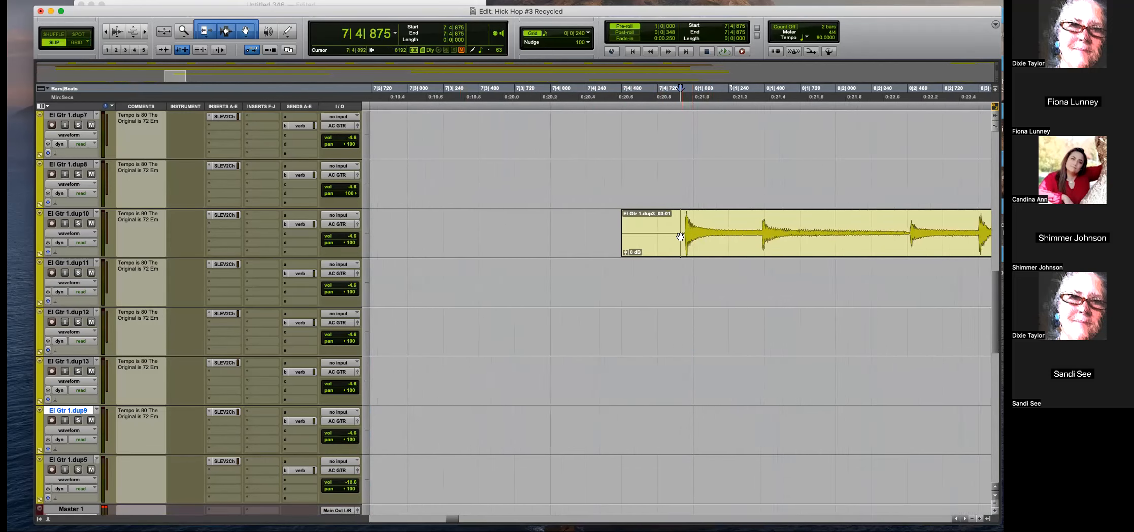
Play the opening chords of the El Gtr 1.dup3_03-01 clip on dup10 to check their timing.
{"action": "left_click", "coordinate": [651, 228]}
{"action": "key", "text": "space"}
{"action": "key", "text": "r"}
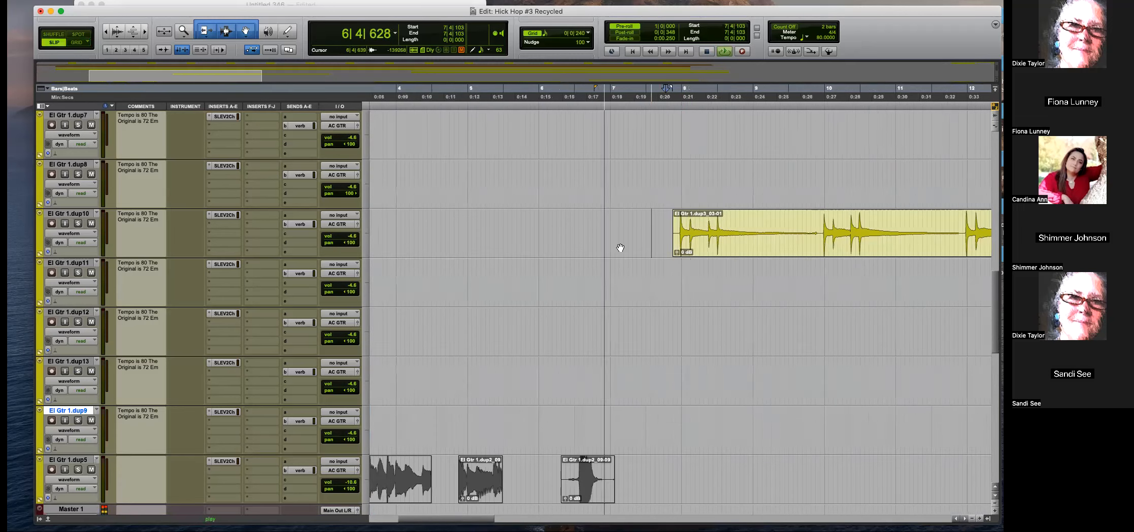
{"action": "key", "text": "t"}
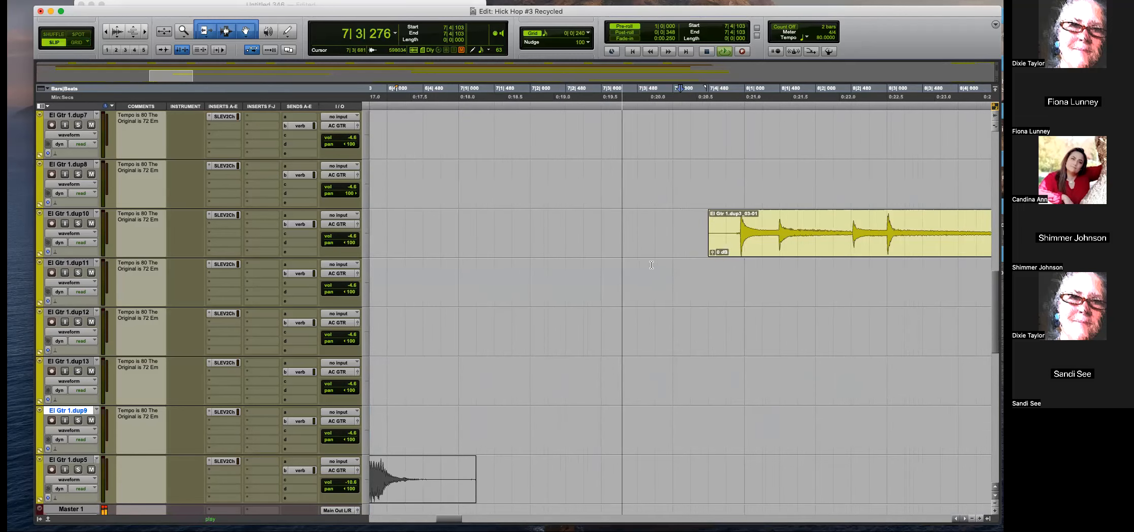
{"action": "key", "text": "t"}
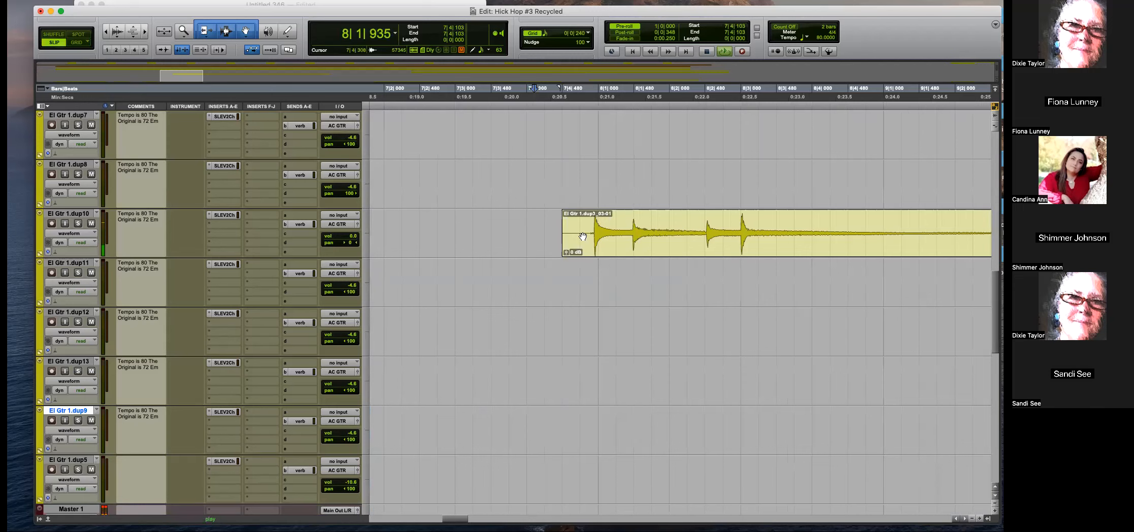
{"action": "key", "text": "r"}
{"action": "key", "text": "r"}
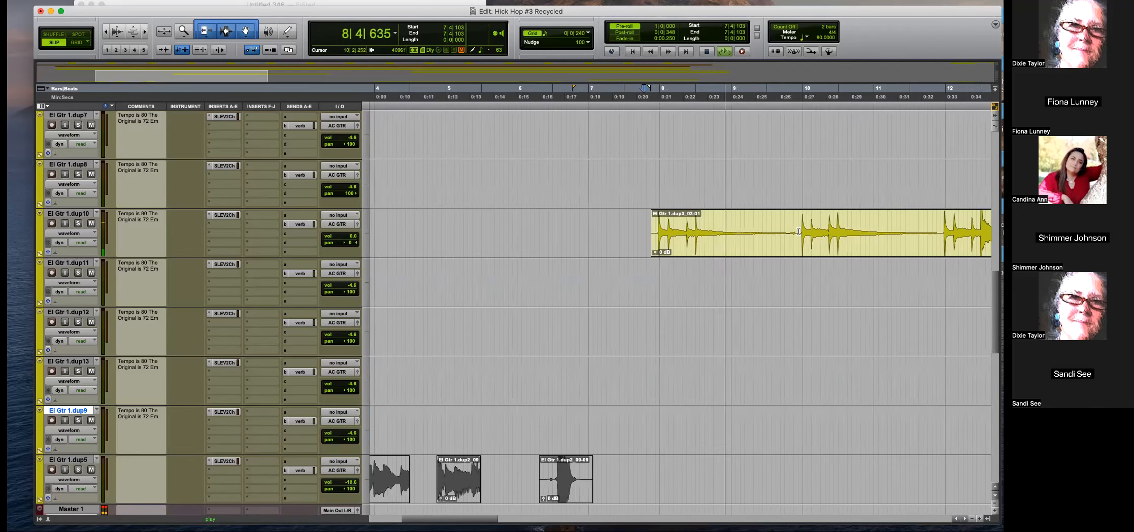
Separate the dup10 clip at its second chord in bar 8, crossfade the join, and play from before the edit.
{"action": "left_click", "coordinate": [664, 224]}
{"action": "key", "text": "t"}
{"action": "key", "text": "t"}
{"action": "key", "text": "t"}
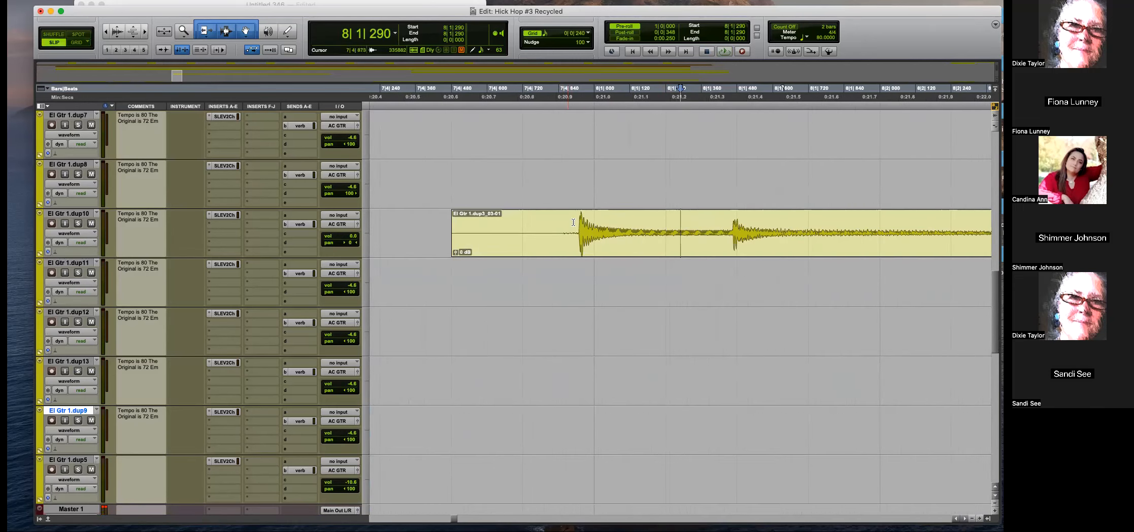
{"action": "key", "text": "b"}
{"action": "left_click_drag", "start_coordinate": [680, 246], "coordinate": [722, 251]}
{"action": "left_click", "coordinate": [702, 219]}
{"action": "key", "text": "space"}
{"action": "key", "text": "r"}
{"action": "key", "text": "r"}
{"action": "key", "text": "r"}
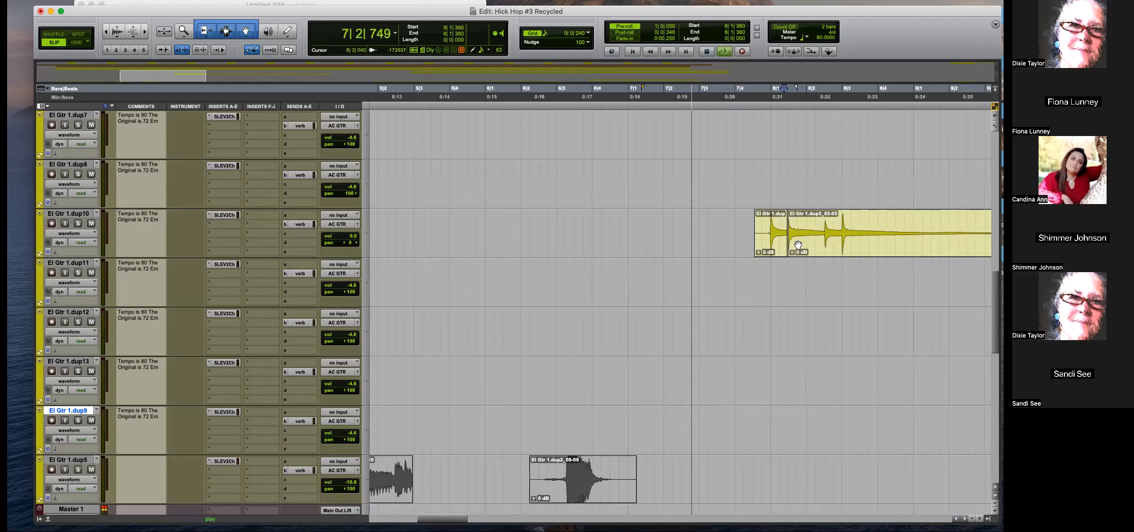
Delete the silence before the first chord on dup10 and give the clip a short fade-in from 7|4|916 to 7|4|943.
{"action": "key", "text": "t"}
{"action": "left_click_drag", "start_coordinate": [650, 228], "coordinate": [634, 228]}
{"action": "key", "text": "Delete"}
{"action": "left_click", "coordinate": [616, 228]}
{"action": "key", "text": "Delete"}
Fade out the bar 9 chord tail on dup10 from 9|2|583 to 9|4|294 and clear the gap before bar 10.
{"action": "scroll", "coordinate": [783, 245], "scroll_direction": "right", "scroll_amount": 5}
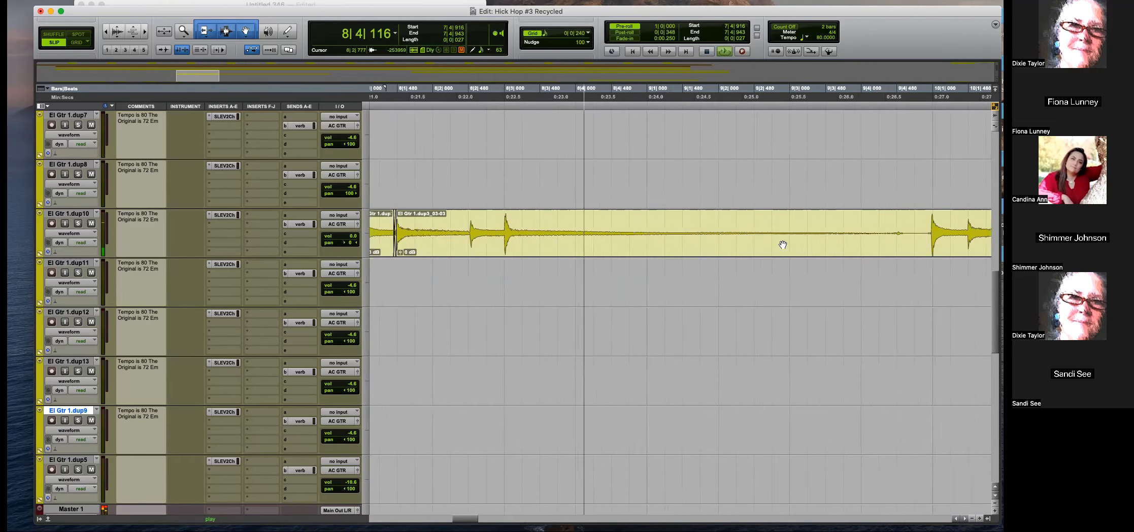
{"action": "left_click_drag", "start_coordinate": [918, 227], "coordinate": [762, 219]}
{"action": "key", "text": "Delete"}
{"action": "scroll", "coordinate": [873, 236], "scroll_direction": "right", "scroll_amount": 3}
{"action": "scroll", "coordinate": [873, 235], "scroll_direction": "right", "scroll_amount": 3}
{"action": "key", "text": "t"}
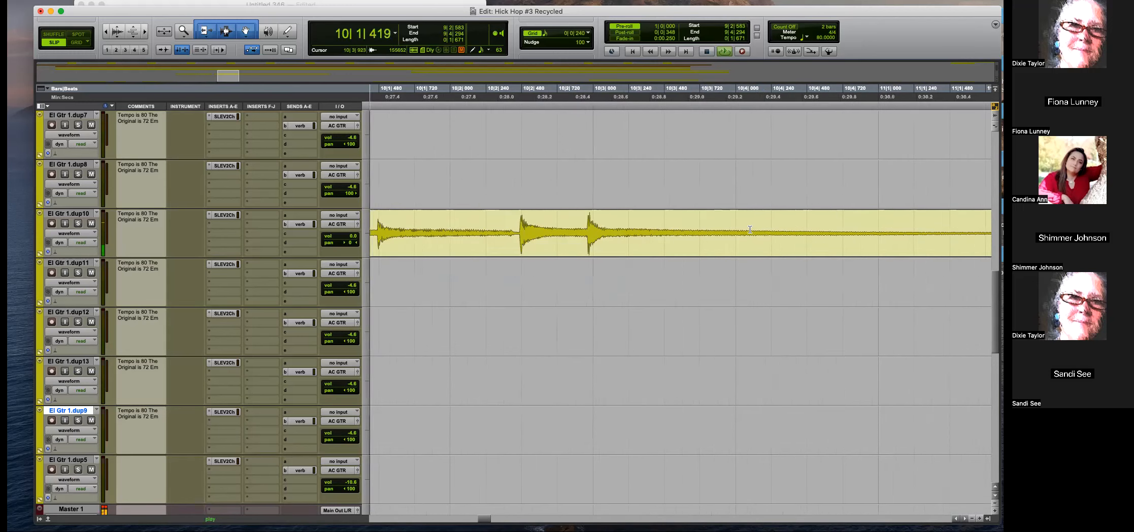
{"action": "key", "text": "space"}
{"action": "key", "text": "r"}
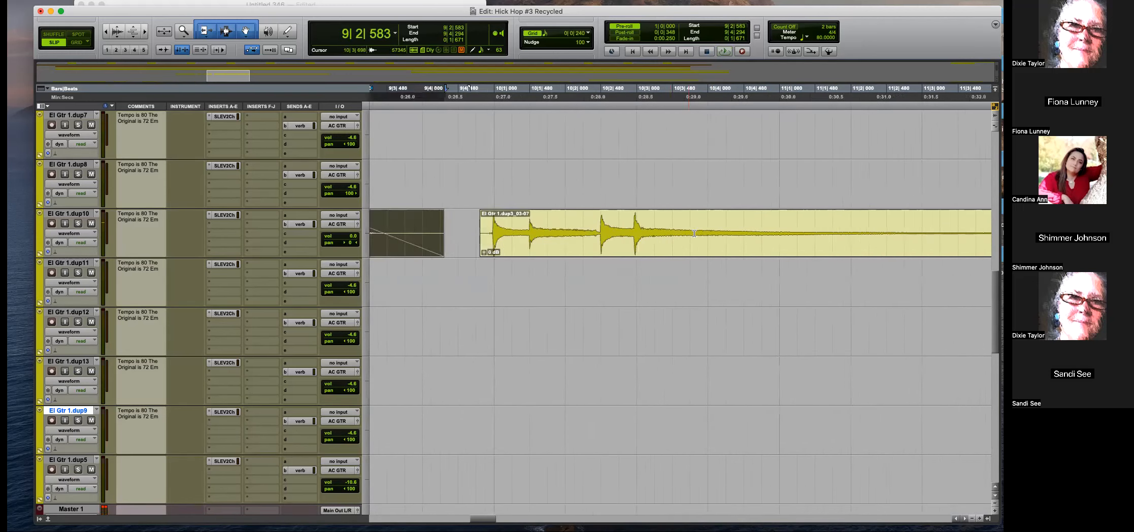
Separate the dup10 clip at 11|4|636 and play through the chords starting at bar 12.
{"action": "left_click", "coordinate": [860, 227]}
{"action": "key", "text": "b"}
{"action": "key", "text": "r"}
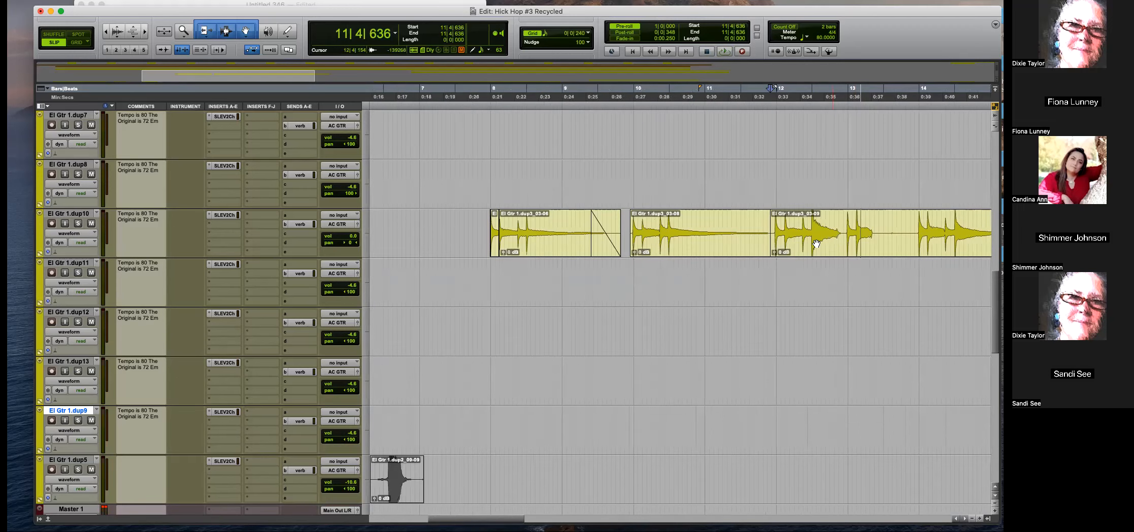
{"action": "left_click", "coordinate": [784, 272]}
{"action": "key", "text": "space"}
{"action": "key", "text": "t"}
{"action": "key", "text": "t"}
{"action": "key", "text": "t"}
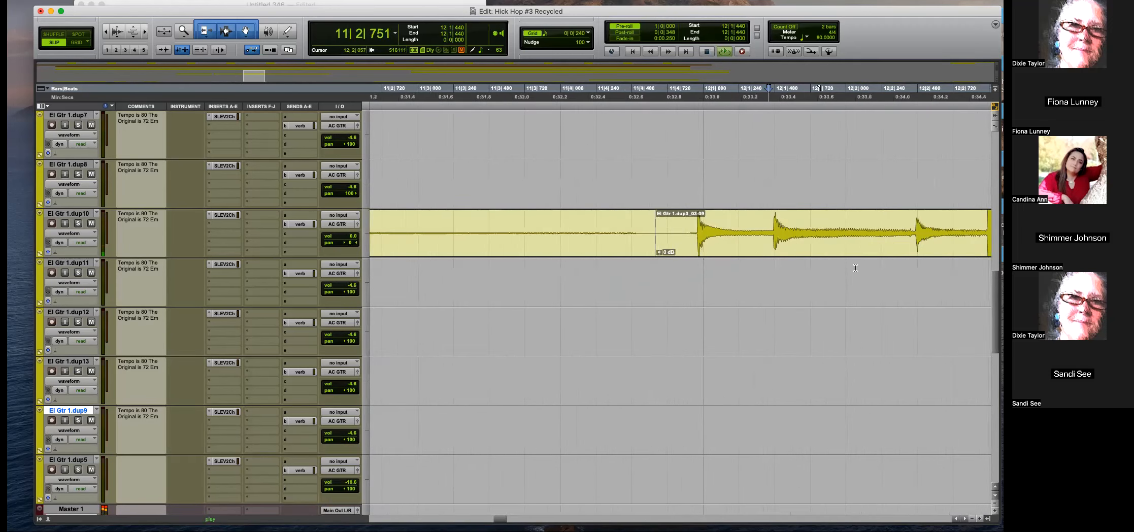
{"action": "key", "text": "r"}
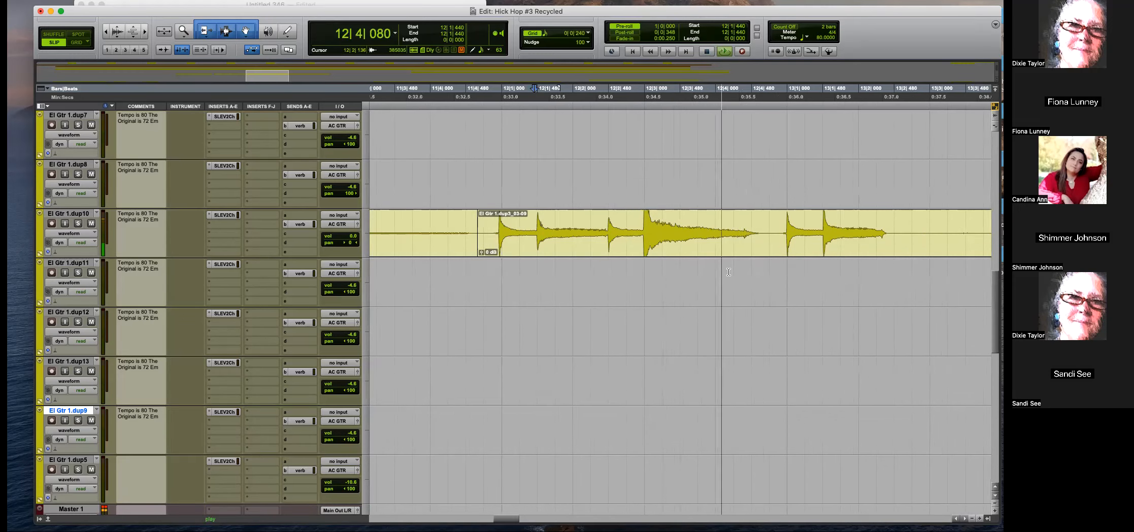
Delete the chord material between 11|4|636 and the final chord group near bar 14 on dup10.
{"action": "key", "text": "r"}
{"action": "left_click_drag", "start_coordinate": [863, 227], "coordinate": [688, 229]}
{"action": "key", "text": "Delete"}
{"action": "left_click", "coordinate": [648, 255]}
{"action": "key", "text": "Delete"}
Move the El Gtr 1.dup3_03-11 clip from near bar 14 on dup10 to dup11, beneath the bar 8 chords.
{"action": "scroll", "coordinate": [768, 260], "scroll_direction": "down", "scroll_amount": 2}
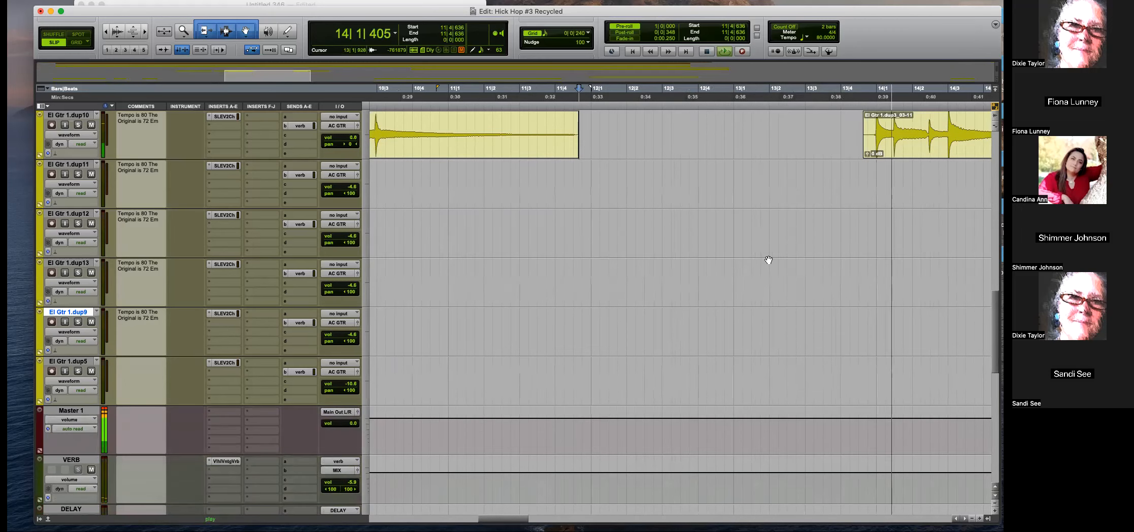
{"action": "scroll", "coordinate": [769, 260], "scroll_direction": "up", "scroll_amount": 2}
{"action": "scroll", "coordinate": [768, 260], "scroll_direction": "right", "scroll_amount": 8}
{"action": "key", "text": "t"}
{"action": "key", "text": "r"}
{"action": "key", "text": "r"}
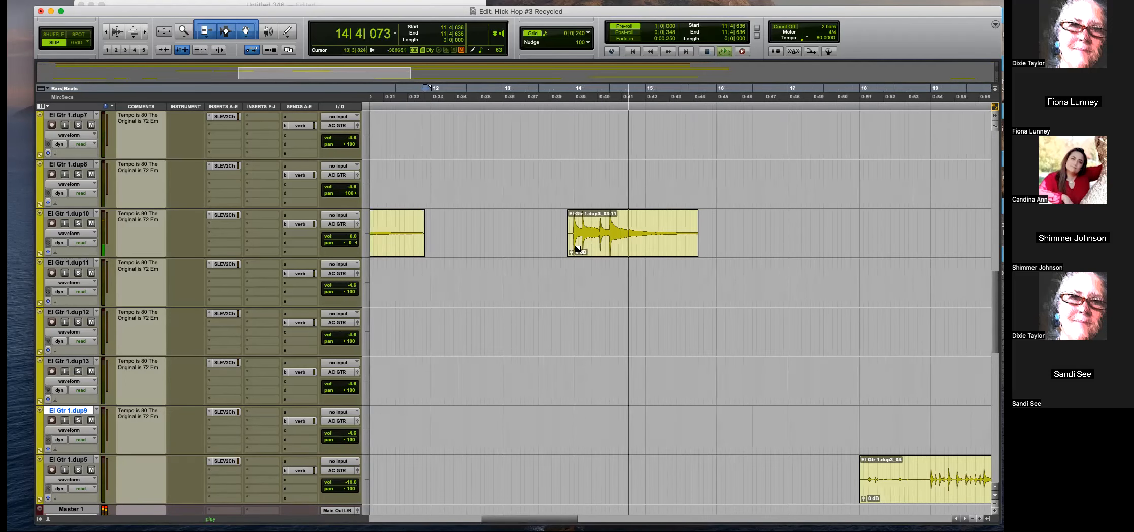
{"action": "key", "text": "r"}
{"action": "key", "text": "space"}
{"action": "left_click_drag", "start_coordinate": [644, 241], "coordinate": [439, 289]}
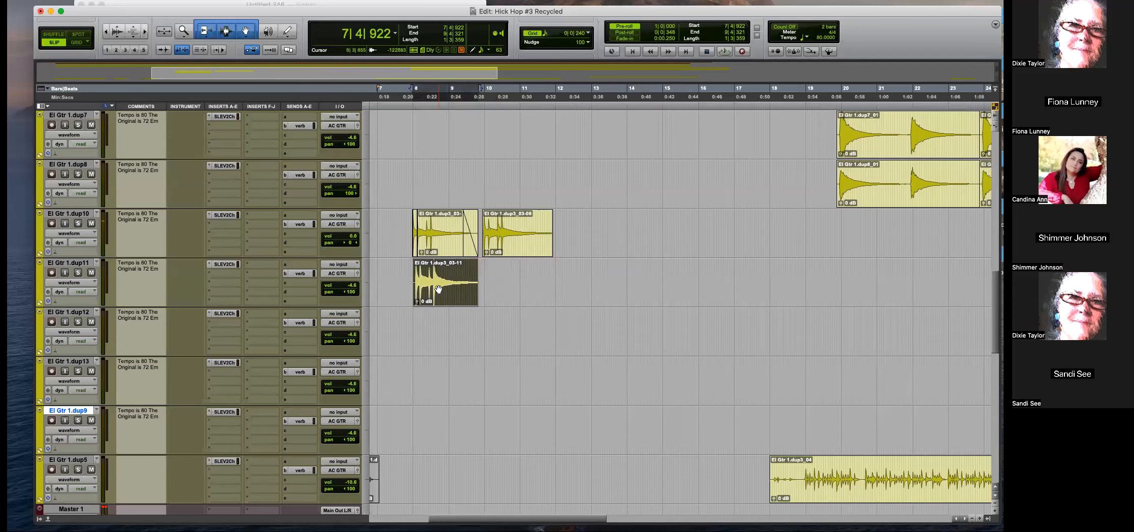
Align the first chord of the dup11 clip with the first chord on dup10 at bar 8.
{"action": "left_click", "coordinate": [417, 176]}
{"action": "key", "text": "t"}
{"action": "key", "text": "t"}
{"action": "key", "text": "t"}
{"action": "key", "text": "t"}
{"action": "key", "text": "t"}
{"action": "left_click_drag", "start_coordinate": [698, 303], "coordinate": [610, 292]}
{"action": "key", "text": "F4"}
Separate the dup11 clip at 8|1|460, just before its second chord.
{"action": "left_click", "coordinate": [640, 268]}
{"action": "key", "text": "t"}
{"action": "key", "text": "t"}
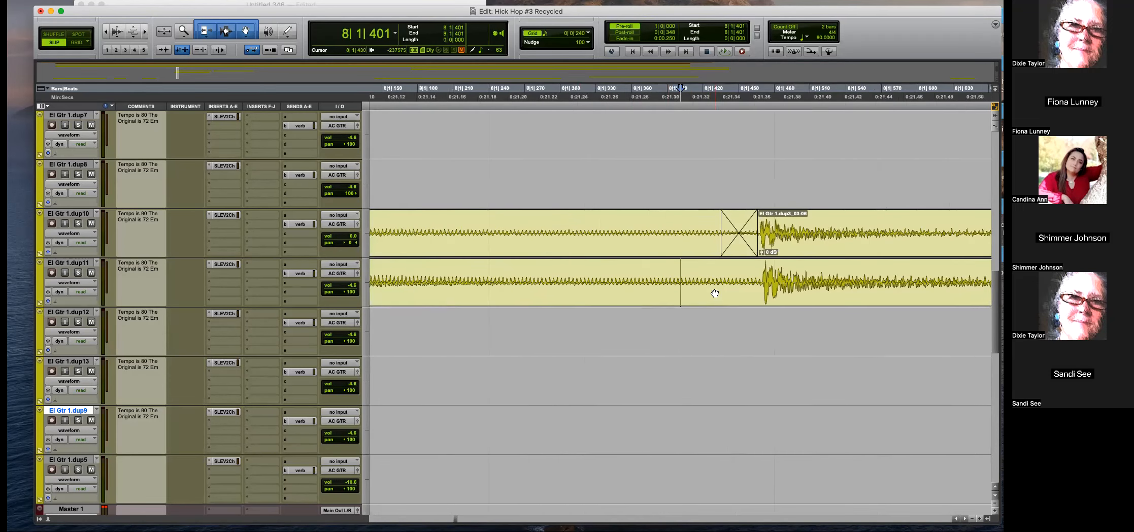
{"action": "key", "text": "r"}
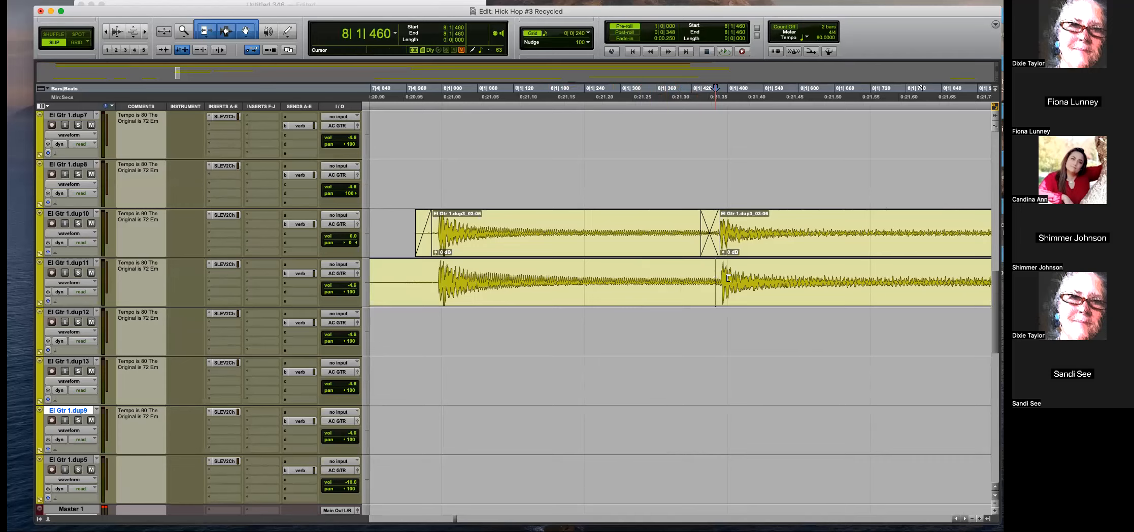
{"action": "key", "text": "r"}
{"action": "key", "text": "r"}
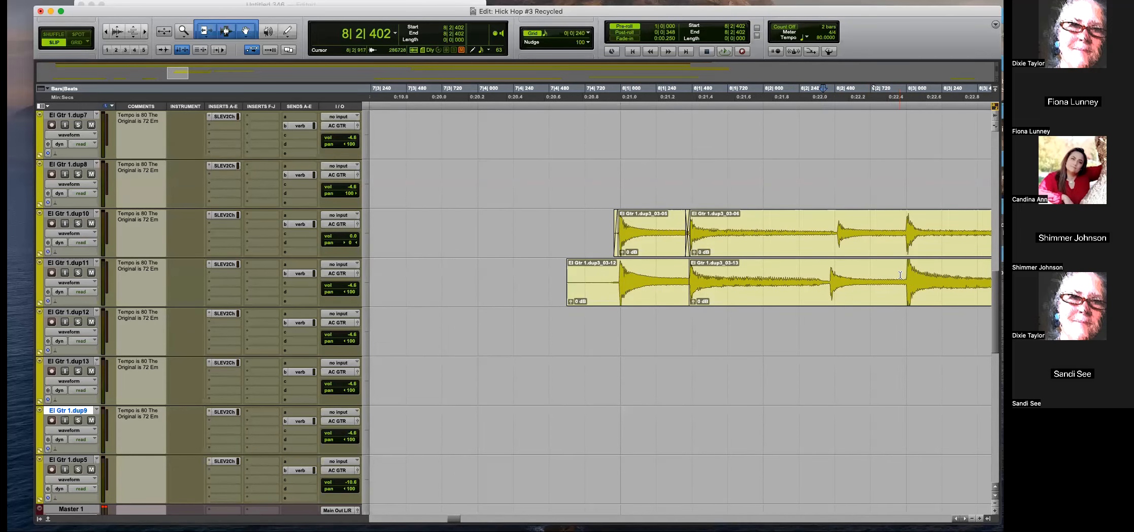
Separate the dup11 clip just before the beat 3 chord of bar 8 and shift the middle section to 8|1|468.
{"action": "key", "text": "b"}
{"action": "key", "text": "t"}
{"action": "key", "text": "t"}
{"action": "left_click", "coordinate": [639, 302]}
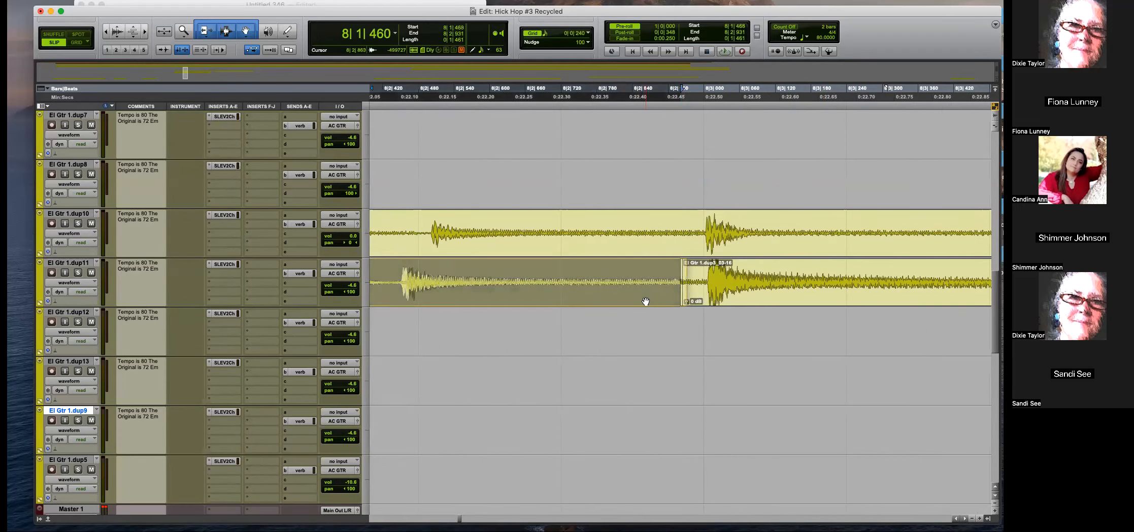
Extend the second chord's clip on dup11 back to close the gap, and crossfade the join from 8|1|444 to 8|1|457.
{"action": "key", "text": "r"}
{"action": "key", "text": "r"}
{"action": "key", "text": "r"}
{"action": "left_click", "coordinate": [594, 273]}
{"action": "key", "text": "t"}
{"action": "key", "text": "t"}
{"action": "key", "text": "t"}
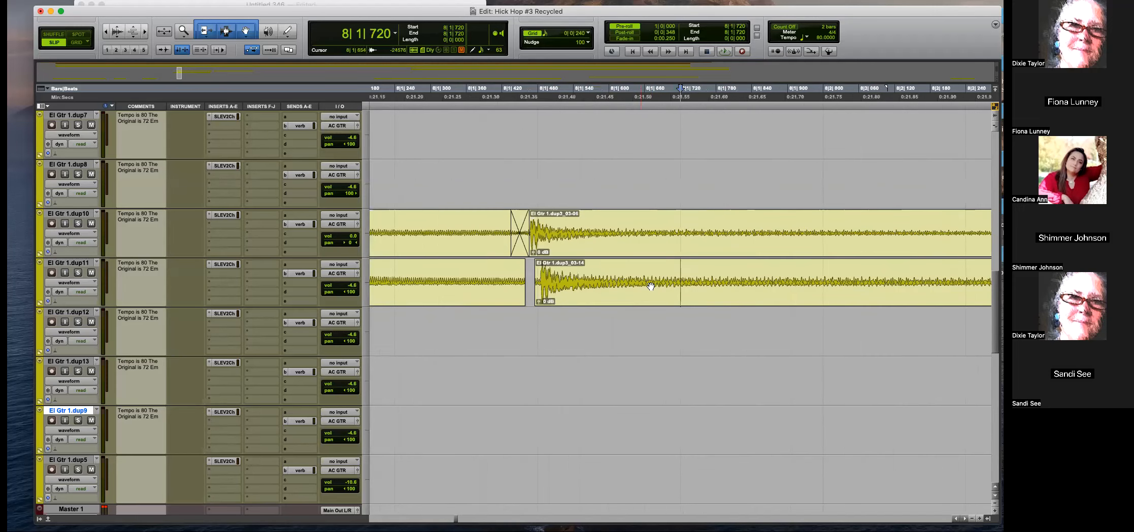
{"action": "left_click", "coordinate": [583, 292]}
{"action": "left_click_drag", "start_coordinate": [583, 293], "coordinate": [525, 275]}
{"action": "key", "text": "f"}
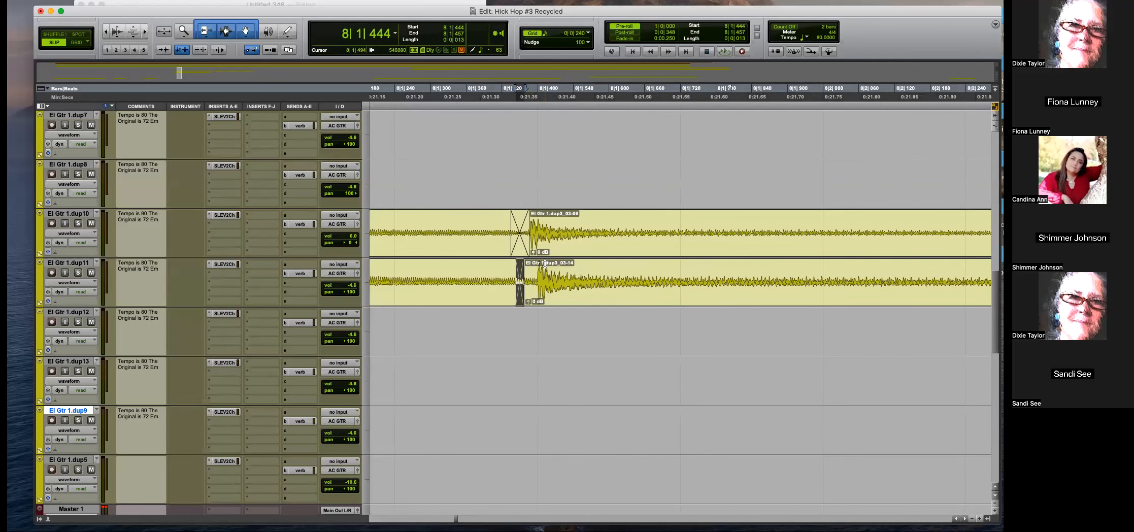
{"action": "left_click", "coordinate": [545, 263]}
{"action": "key", "text": "r"}
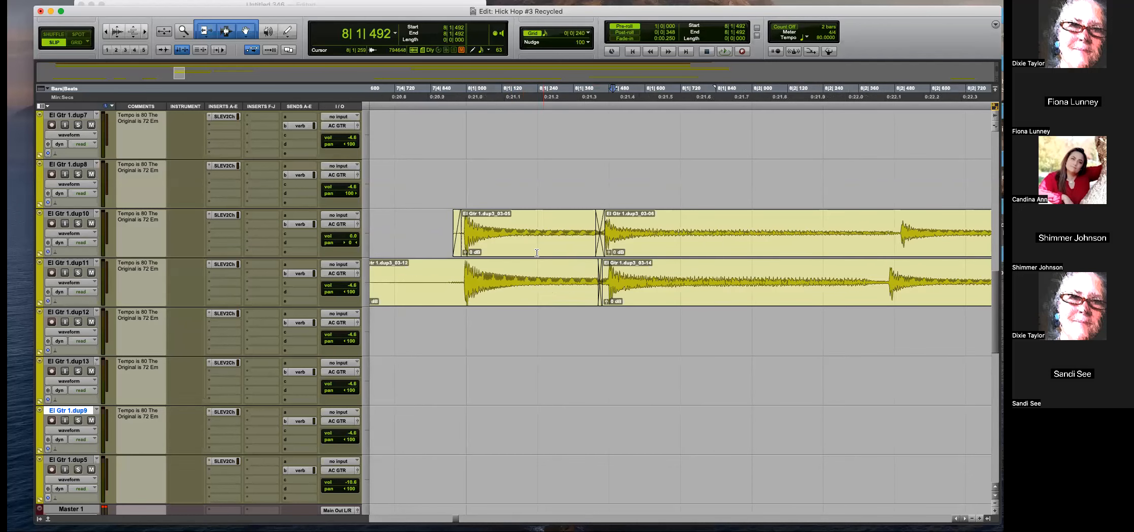
Play the bar 8 chords and delete the silence from 7|4|827 up to the first chord on dup11.
{"action": "key", "text": "space"}
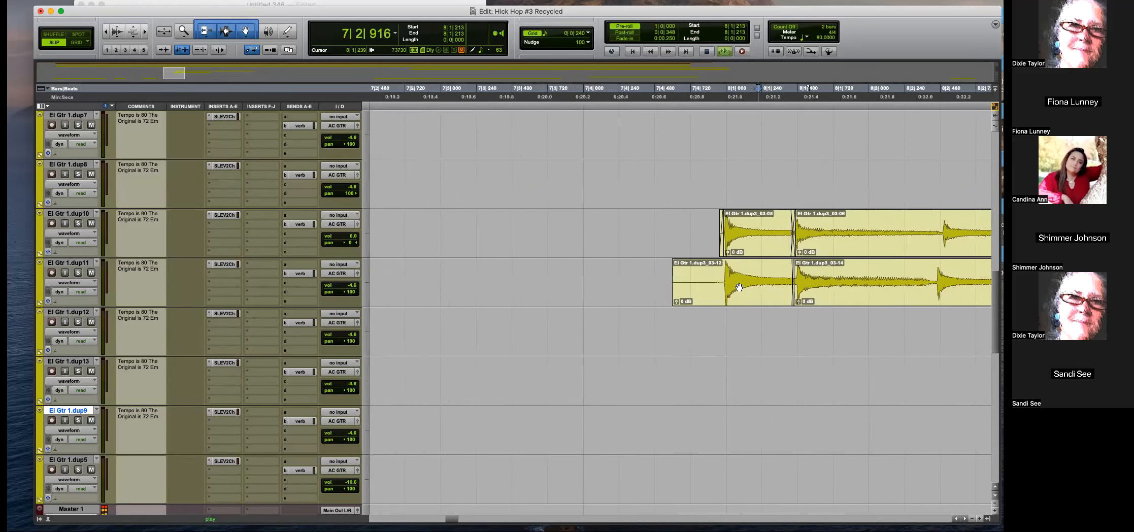
{"action": "left_click_drag", "start_coordinate": [706, 279], "coordinate": [724, 280]}
{"action": "key", "text": "Delete"}
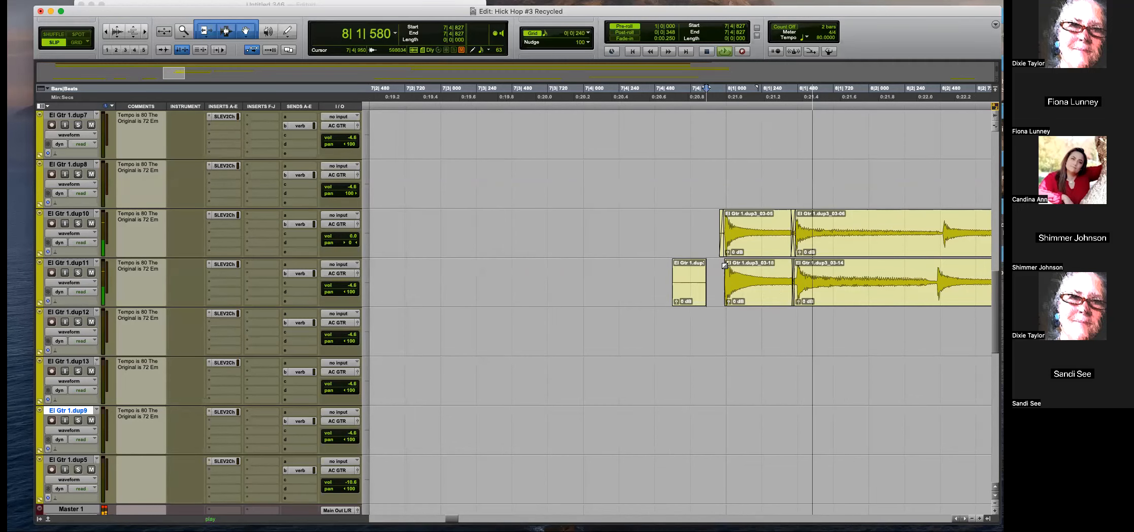
{"action": "key", "text": "r"}
{"action": "key", "text": "r"}
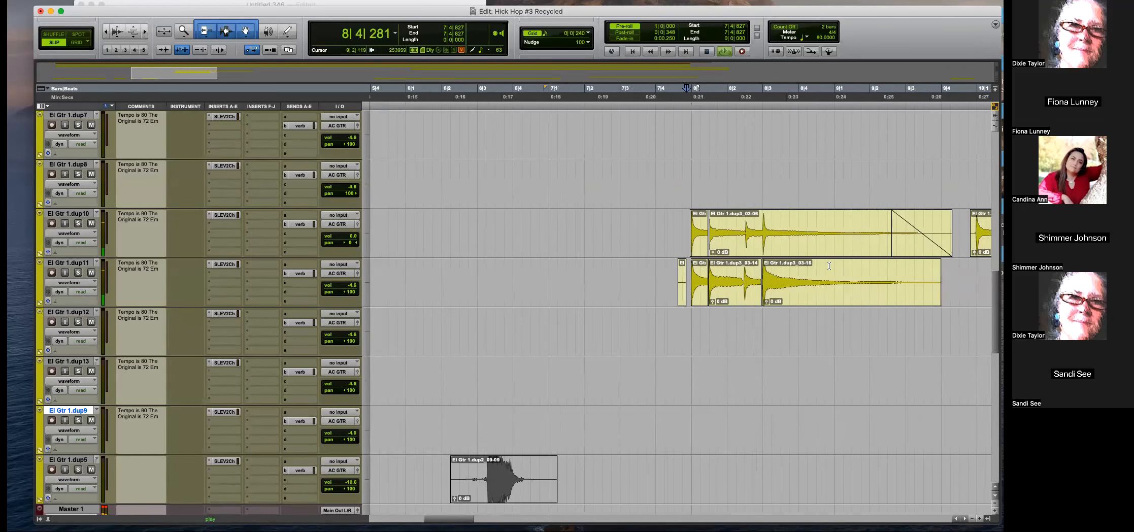
Crossfade the join before the beat 3 chord on dup11 from 8|2|951 to 8|3|003.
{"action": "key", "text": "space"}
{"action": "left_click", "coordinate": [761, 225]}
{"action": "key", "text": "t"}
{"action": "key", "text": "t"}
{"action": "key", "text": "t"}
{"action": "key", "text": "t"}
{"action": "mouse_move", "coordinate": [679, 285]}
{"action": "left_mouse_down"}
{"action": "mouse_move", "coordinate": [705, 289]}
{"action": "mouse_move", "coordinate": [693, 298]}
{"action": "left_mouse_up"}
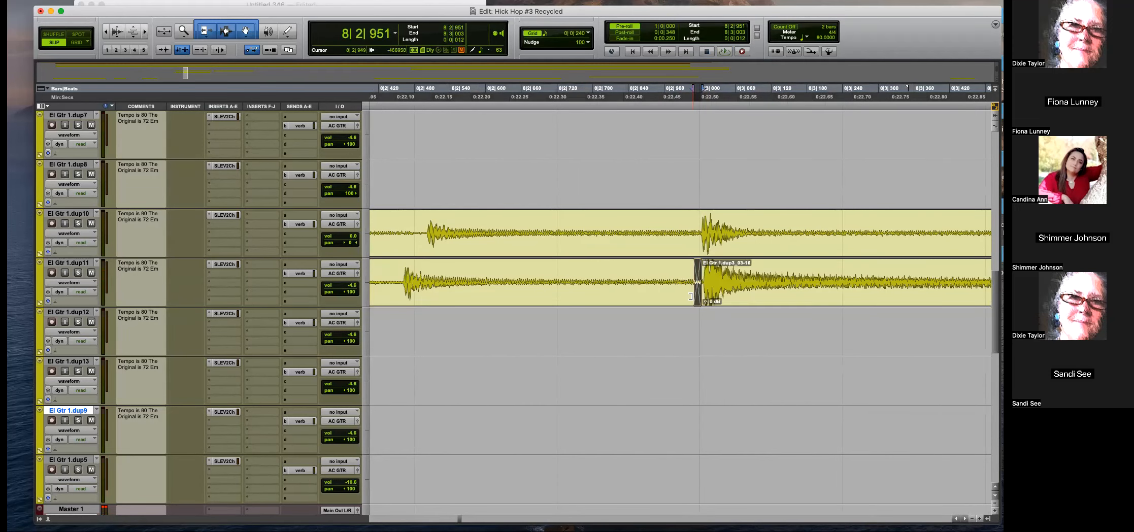
Separate the late beat 2 chord of bar 8 on dup11 and dup10 and shift both pieces into alignment, with dup10's at 8|2|471.
{"action": "key", "text": "r"}
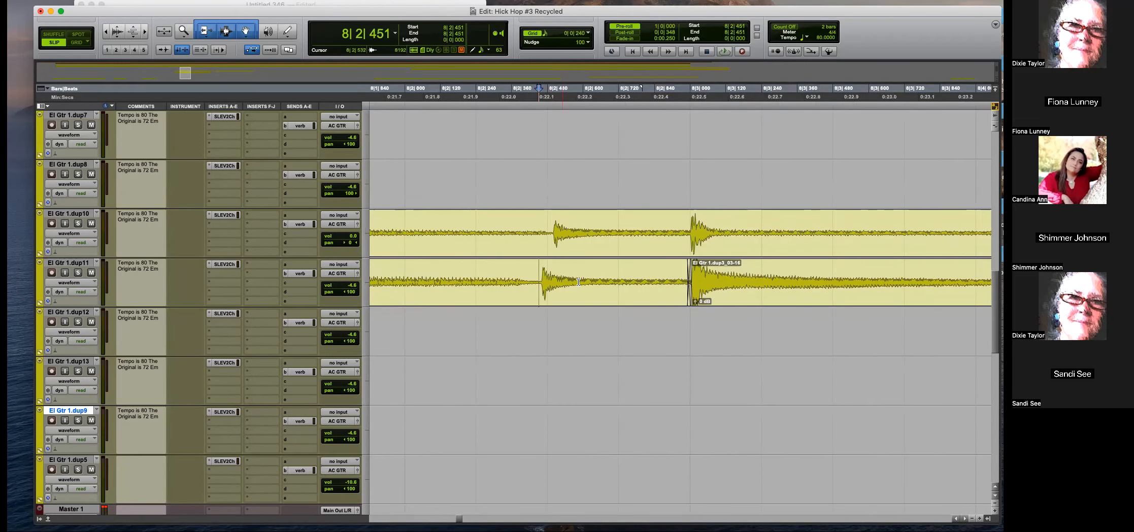
{"action": "key", "text": "t"}
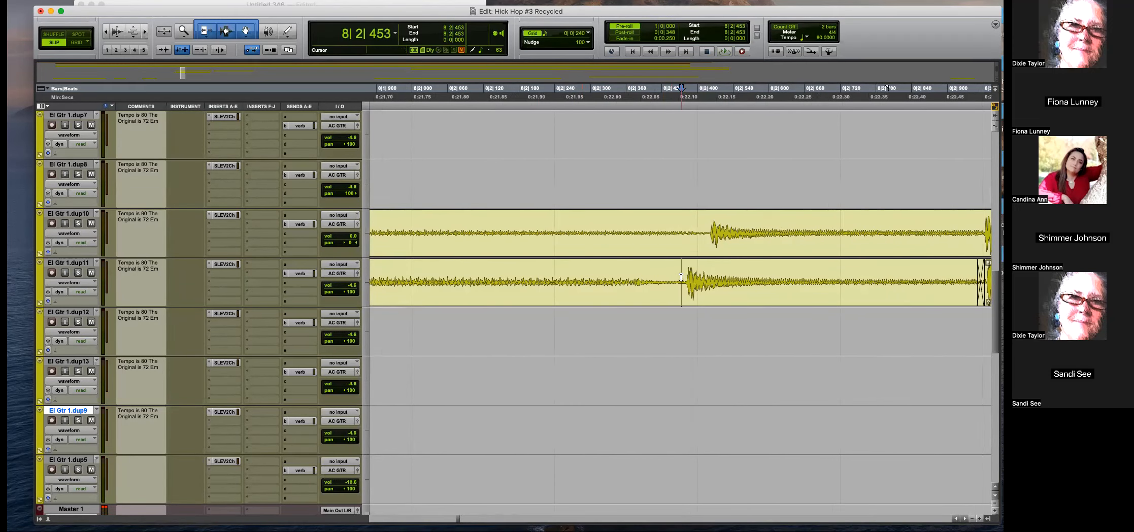
{"action": "left_click_drag", "start_coordinate": [681, 277], "coordinate": [848, 280]}
{"action": "key", "text": "b"}
{"action": "left_click_drag", "start_coordinate": [782, 293], "coordinate": [793, 294]}
{"action": "left_click_drag", "start_coordinate": [709, 232], "coordinate": [837, 247]}
{"action": "key", "text": "b"}
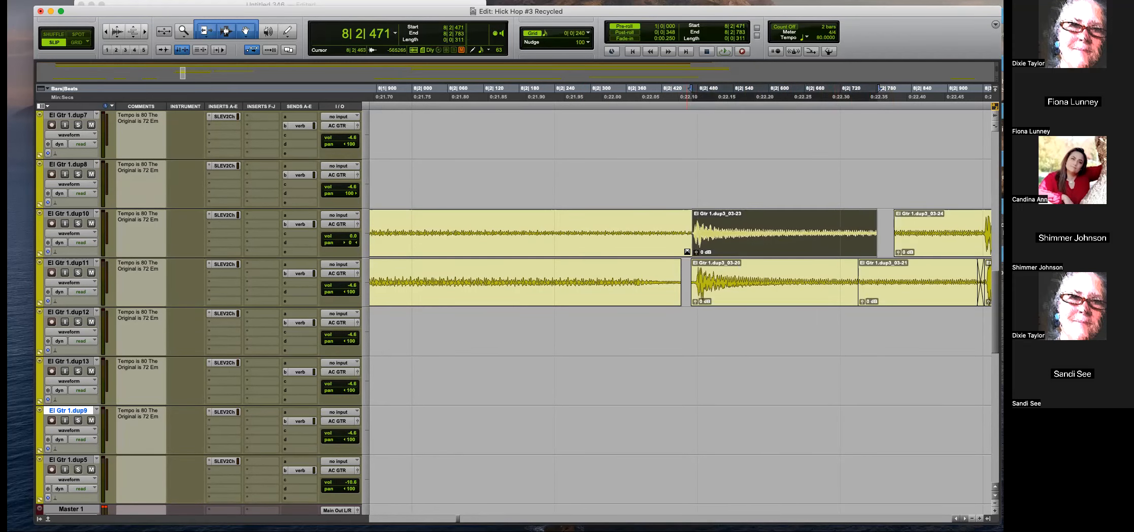
Crossfade the joins before the late beat 2 chord of bar 8 on dup10 and dup11, with dup11's fade from 8|2|440 to 8|2|456.
{"action": "left_click_drag", "start_coordinate": [687, 252], "coordinate": [695, 252]}
{"action": "left_click_drag", "start_coordinate": [682, 299], "coordinate": [702, 286]}
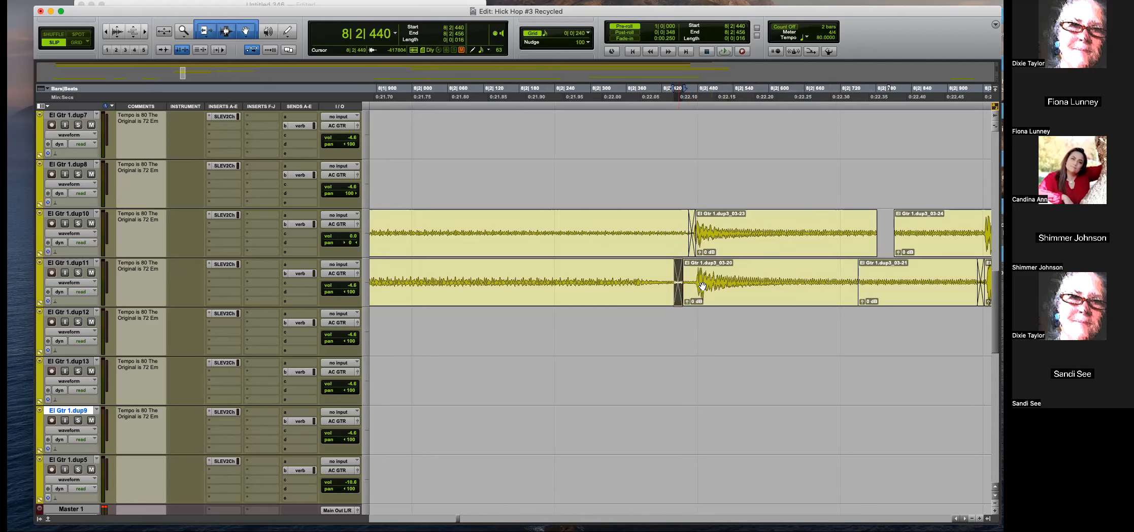
Crossfade the gap before the beat 3 chord on dup10 from 8|2|900 to 8|2|914, and extend dup11's late beat 2 clip up to its beat 3 chord.
{"action": "scroll", "coordinate": [827, 269], "scroll_direction": "right", "scroll_amount": 4}
{"action": "left_click_drag", "start_coordinate": [725, 232], "coordinate": [809, 251]}
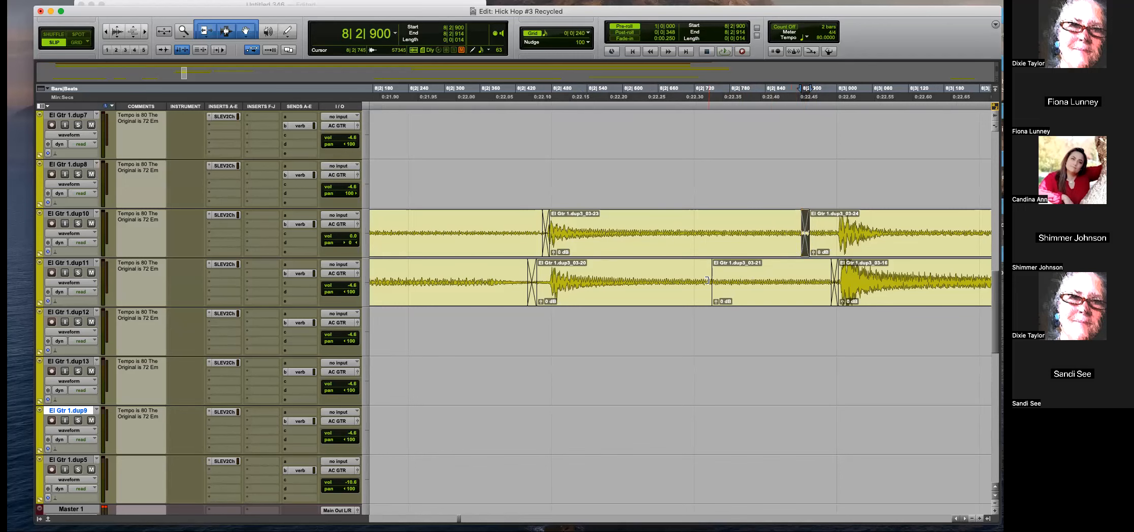
{"action": "left_click_drag", "start_coordinate": [707, 280], "coordinate": [833, 302]}
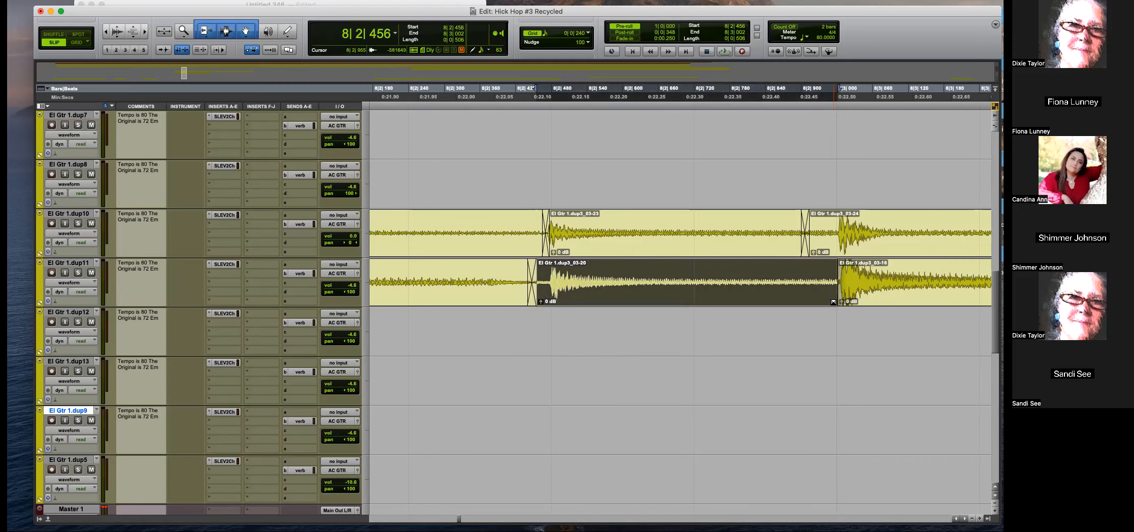
Delete the leftover fragment before the first chord on dup11 and play the passage.
{"action": "key", "text": "super+bracketleft"}
{"action": "key", "text": "super+bracketleft"}
{"action": "key", "text": "super+bracketleft"}
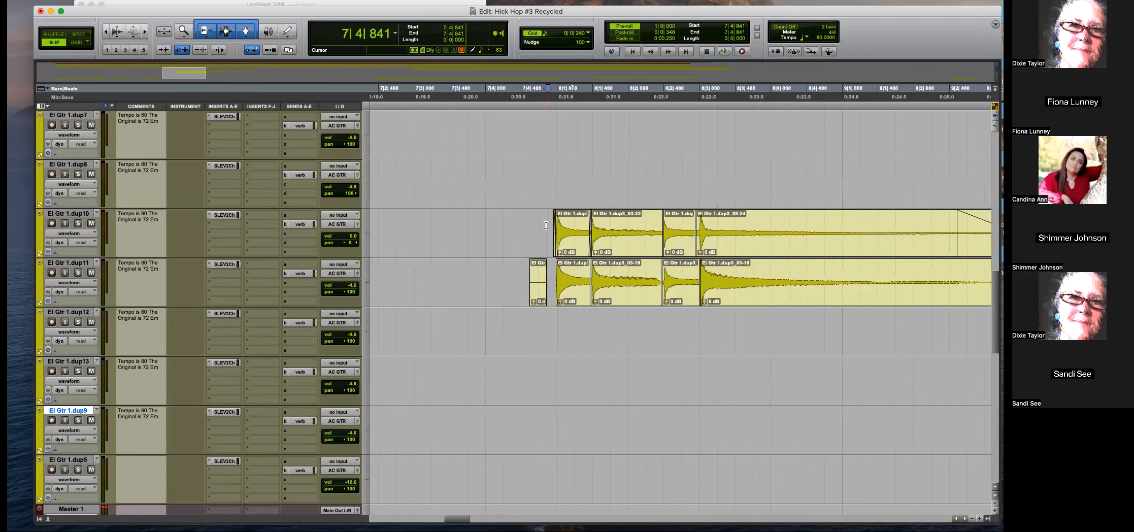
{"action": "key", "text": "space"}
{"action": "key", "text": "super+bracketleft"}
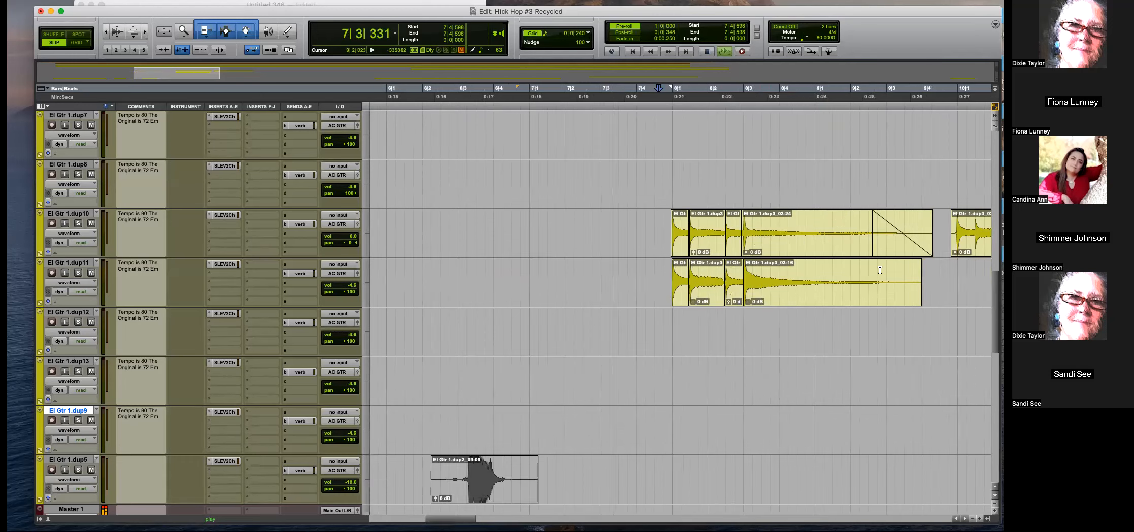
Fade out the last chord on dup11 from 9|1|259 to 9|3|956, and lengthen the fade-out on dup10 to match.
{"action": "key", "text": "super+alt+bracketright"}
{"action": "key", "text": "super+alt+bracketright"}
{"action": "key", "text": "super+alt+bracketright"}
{"action": "left_click_drag", "start_coordinate": [927, 266], "coordinate": [824, 270]}
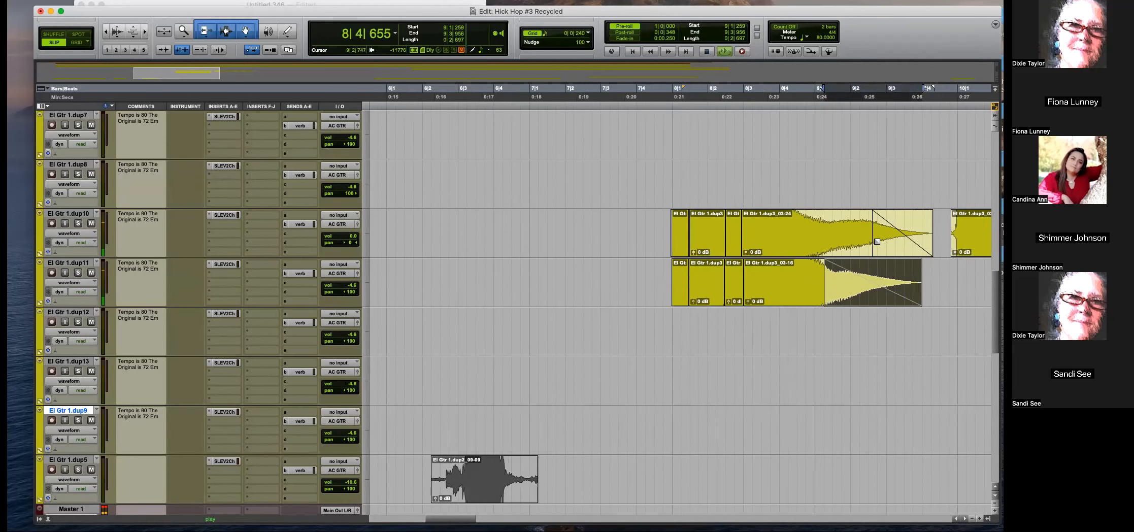
{"action": "left_click_drag", "start_coordinate": [931, 212], "coordinate": [828, 250]}
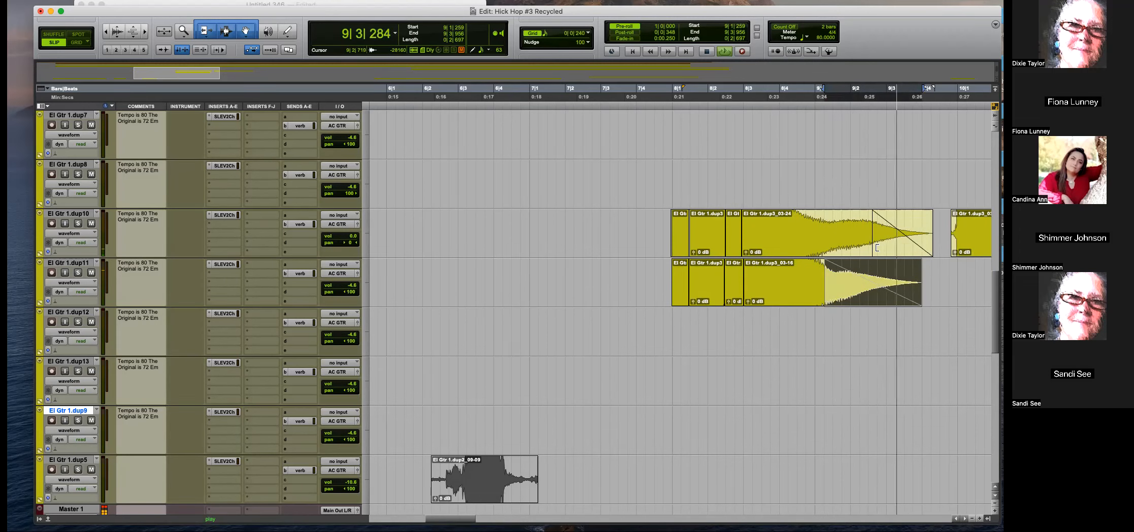
Delete the leftover clip on dup10 from 9|4|772 to 11|4|636.
{"action": "key", "text": "super+bracketleft"}
{"action": "key", "text": "super+bracketleft"}
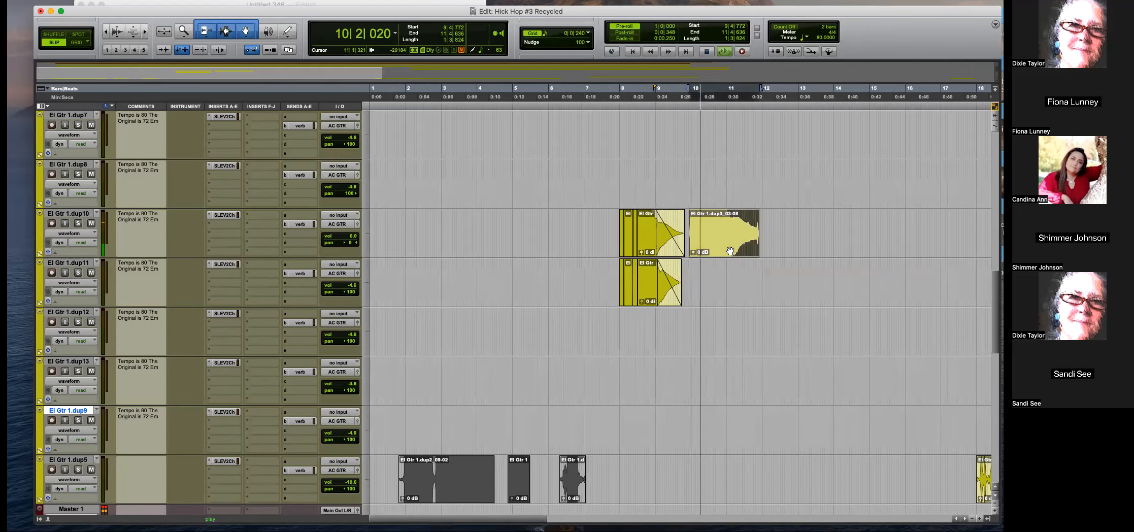
{"action": "left_click", "coordinate": [622, 185]}
Switch to Grid mode and consolidate the two bars from 7|4|720 to 9|4|720 on dup10 and dup11.
{"action": "key", "text": "super+bracketright"}
{"action": "key", "text": "super+bracketright"}
{"action": "key", "text": "super+bracketright"}
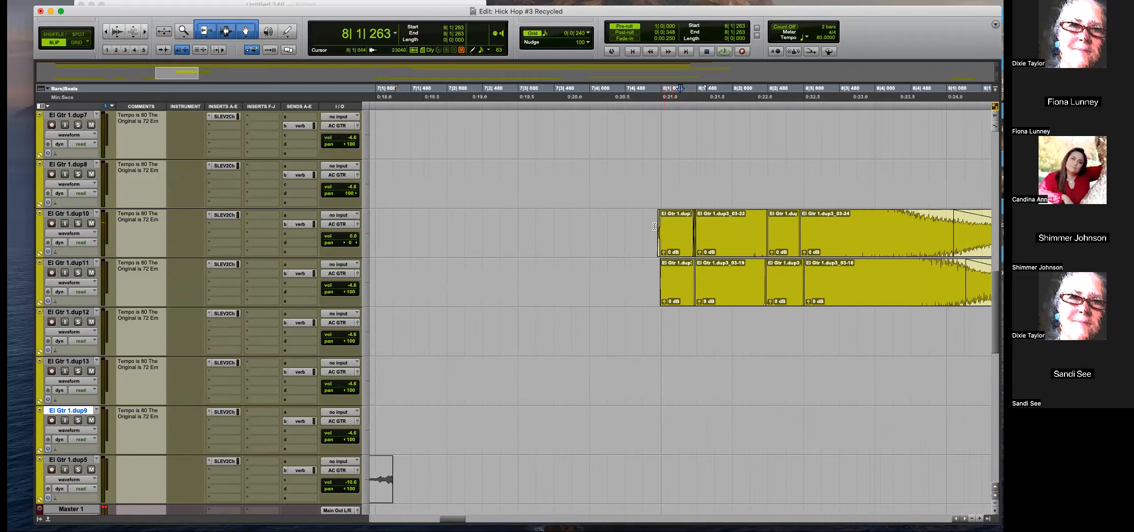
{"action": "key", "text": "super+bracketright"}
{"action": "key", "text": "super+bracketright"}
{"action": "key", "text": "super+bracketright"}
{"action": "key", "text": "super+bracketleft"}
{"action": "key", "text": "super+bracketleft"}
{"action": "key", "text": "super+bracketleft"}
{"action": "key", "text": "super+bracketleft"}
{"action": "key", "text": "super+bracketleft"}
{"action": "key", "text": "super+bracketleft"}
{"action": "key", "text": "super+bracketleft"}
{"action": "key", "text": "super+bracketleft"}
{"action": "key", "text": "super+bracketleft"}
{"action": "key", "text": "super+bracketleft"}
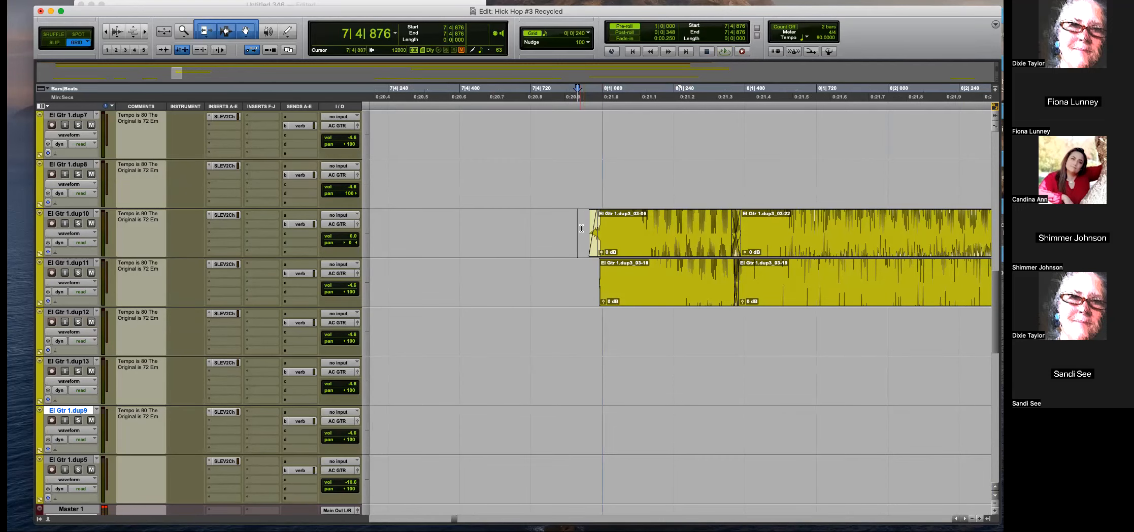
{"action": "key", "text": "super+bracketleft"}
{"action": "key", "text": "super+bracketleft"}
{"action": "key", "text": "super+bracketleft"}
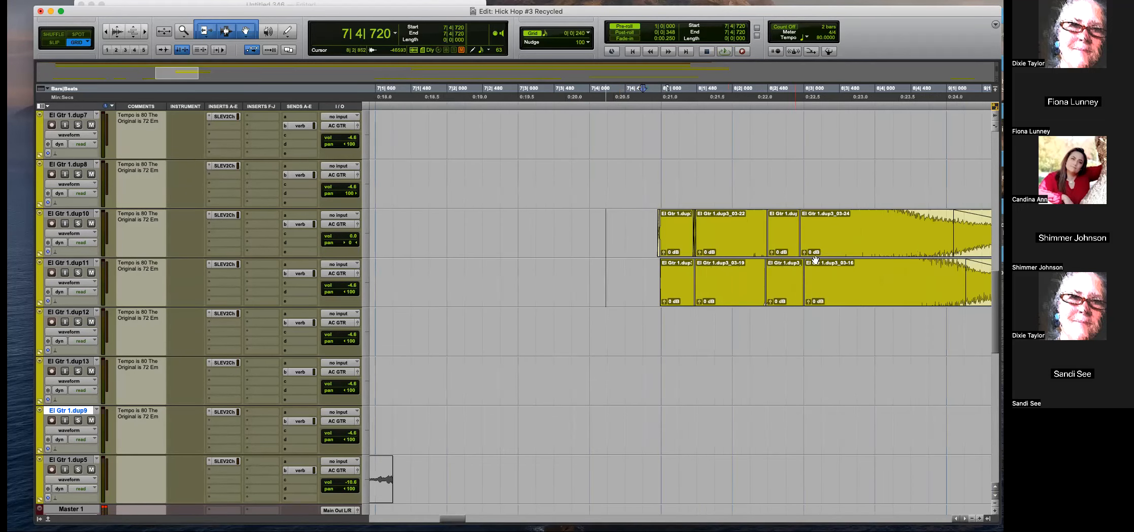
{"action": "left_click", "coordinate": [947, 231], "text": "shift"}
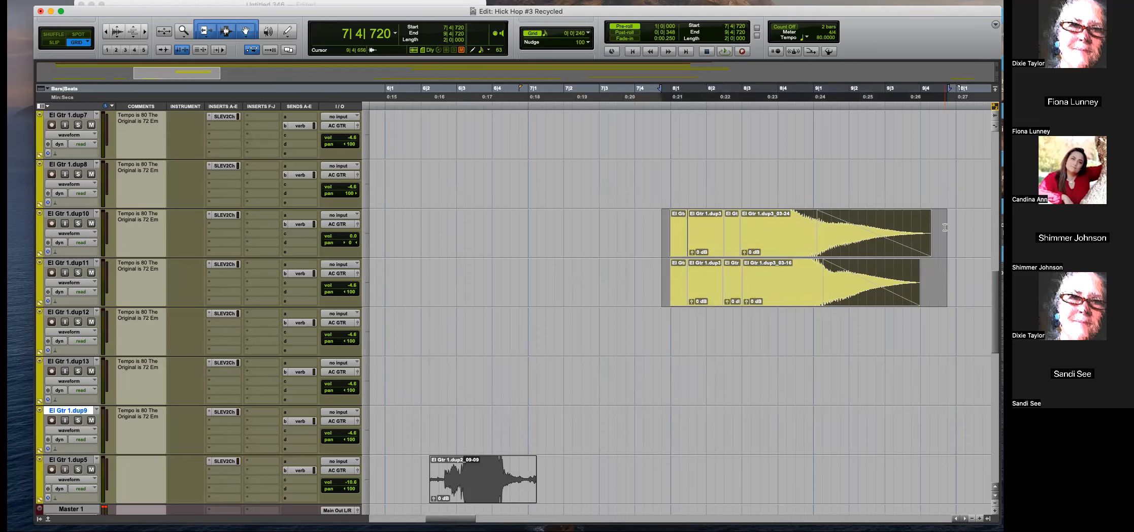
{"action": "key", "text": "super+bracketleft"}
{"action": "key", "text": "super+bracketleft"}
Duplicate the consolidated two-bar clips on dup10 and dup11 back to back up to 49|4|720.
{"action": "key", "text": "super+d"}
{"action": "key", "text": "super+bracketleft"}
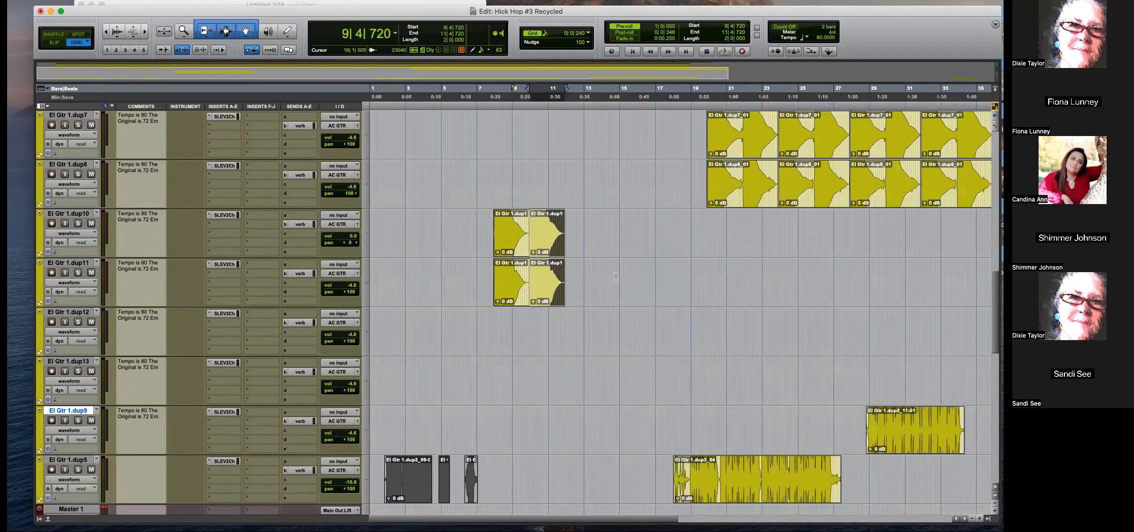
{"action": "key", "text": "super+d"}
{"action": "key", "text": "super+d"}
{"action": "key", "text": "super+d"}
{"action": "key", "text": "super+d"}
{"action": "key", "text": "super+d"}
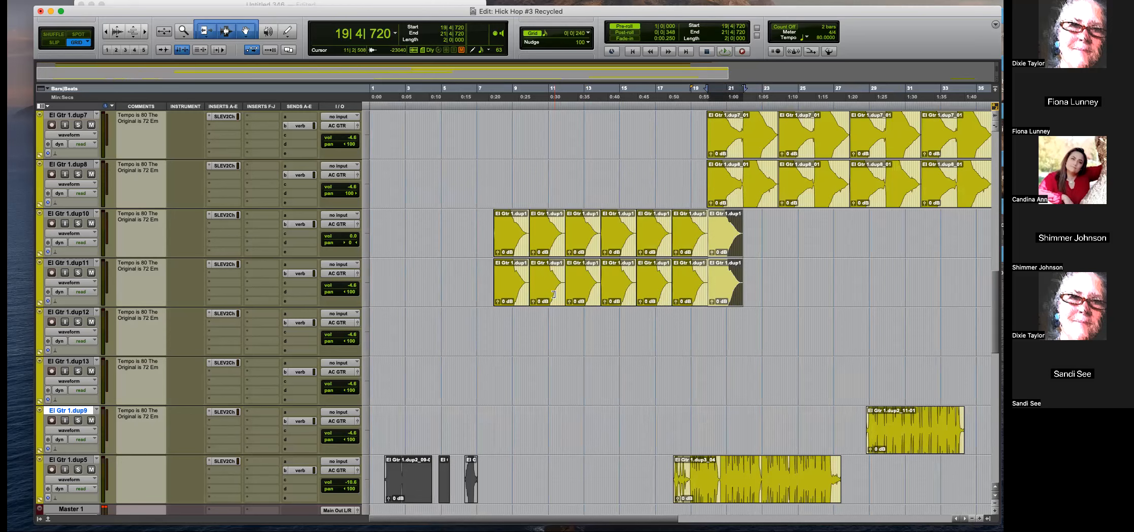
{"action": "key", "text": "super+bracketleft"}
{"action": "key", "text": "super+d"}
{"action": "key", "text": "super+d"}
{"action": "key", "text": "super+d"}
{"action": "key", "text": "super+d"}
{"action": "key", "text": "super+d"}
{"action": "key", "text": "super+d"}
{"action": "key", "text": "super+d"}
{"action": "key", "text": "super+d"}
{"action": "key", "text": "super+d"}
{"action": "key", "text": "super+d"}
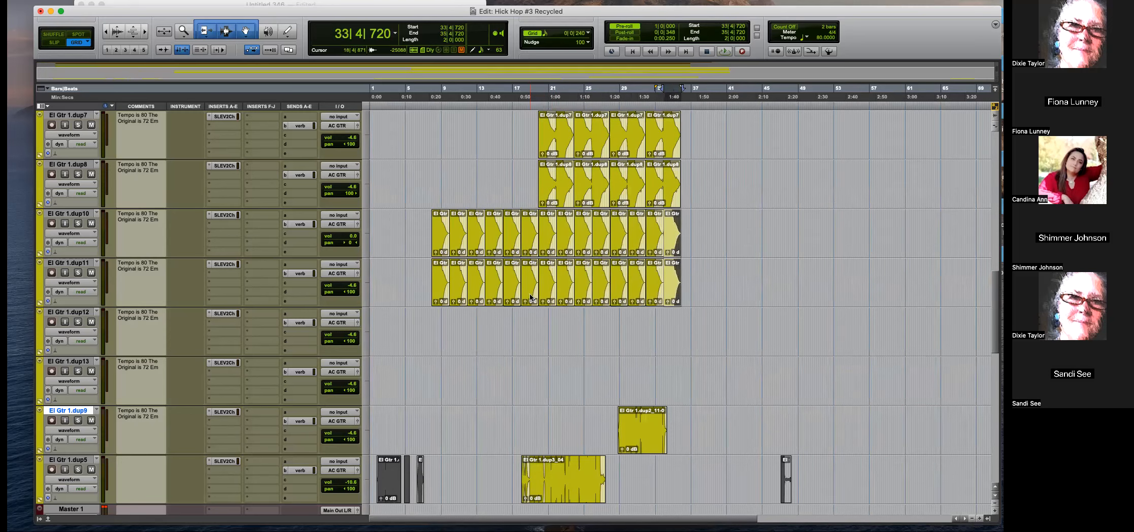
{"action": "key", "text": "super+d"}
{"action": "key", "text": "super+d"}
{"action": "key", "text": "super+d"}
{"action": "key", "text": "super+d"}
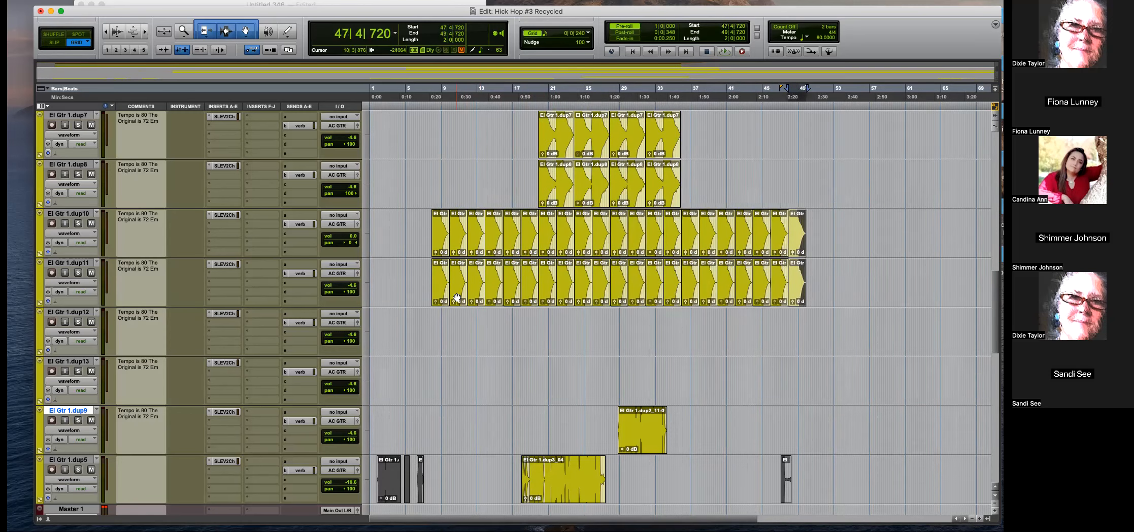
Delete the surplus two-bar repeats on dup10 and dup11 from 35|4|720 onward.
{"action": "left_click", "coordinate": [681, 312]}
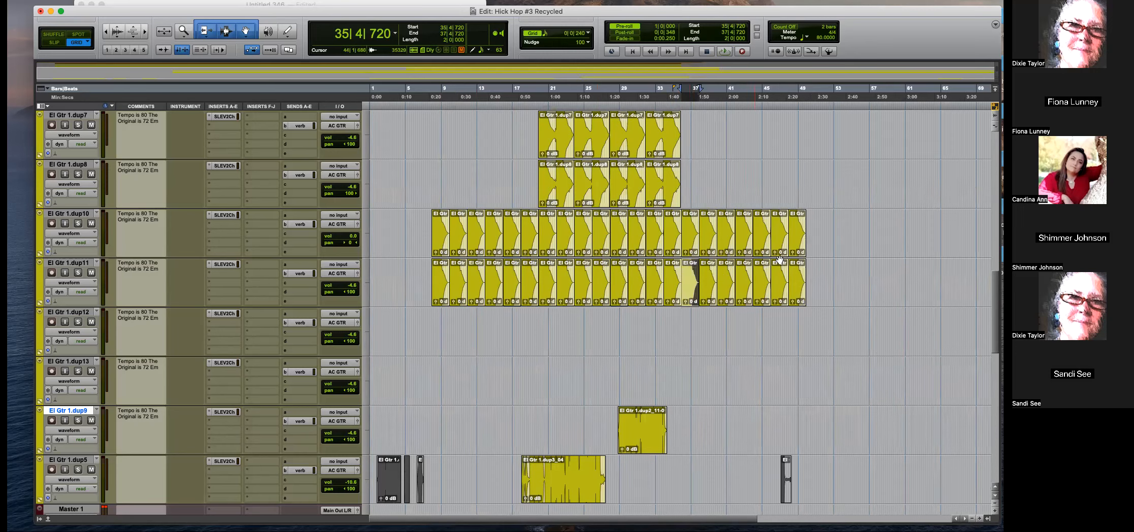
{"action": "left_click", "coordinate": [797, 246], "text": "shift"}
{"action": "left_click_drag", "start_coordinate": [797, 246], "coordinate": [860, 280]}
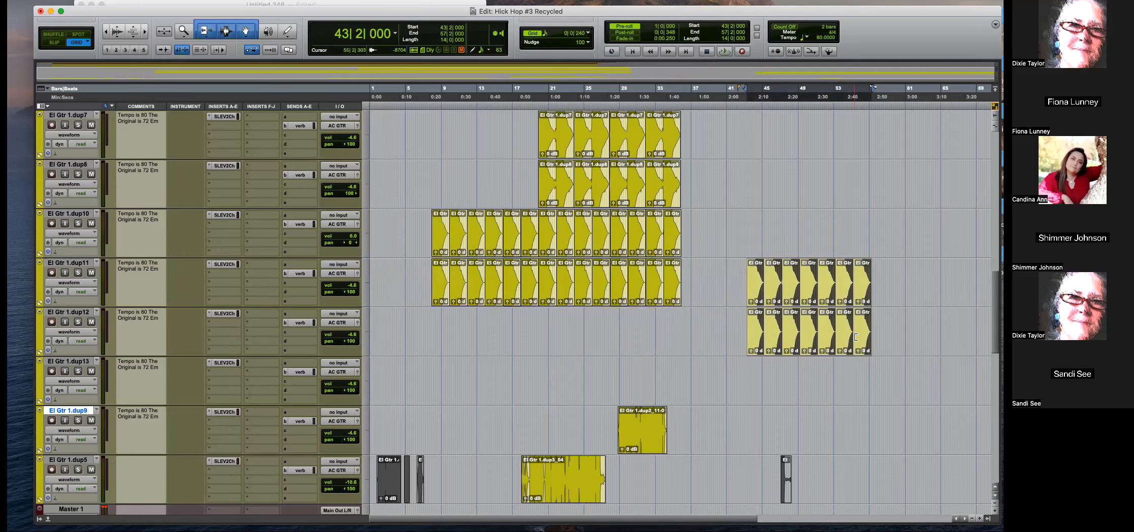
{"action": "key", "text": "Delete"}
Try moving the first two-bar clips on dup10 and dup11 about six bars earlier, and undo the move.
{"action": "left_click", "coordinate": [400, 231]}
{"action": "key", "text": "t"}
{"action": "key", "text": "t"}
{"action": "left_click", "coordinate": [627, 244]}
{"action": "left_click", "coordinate": [643, 301], "text": "shift"}
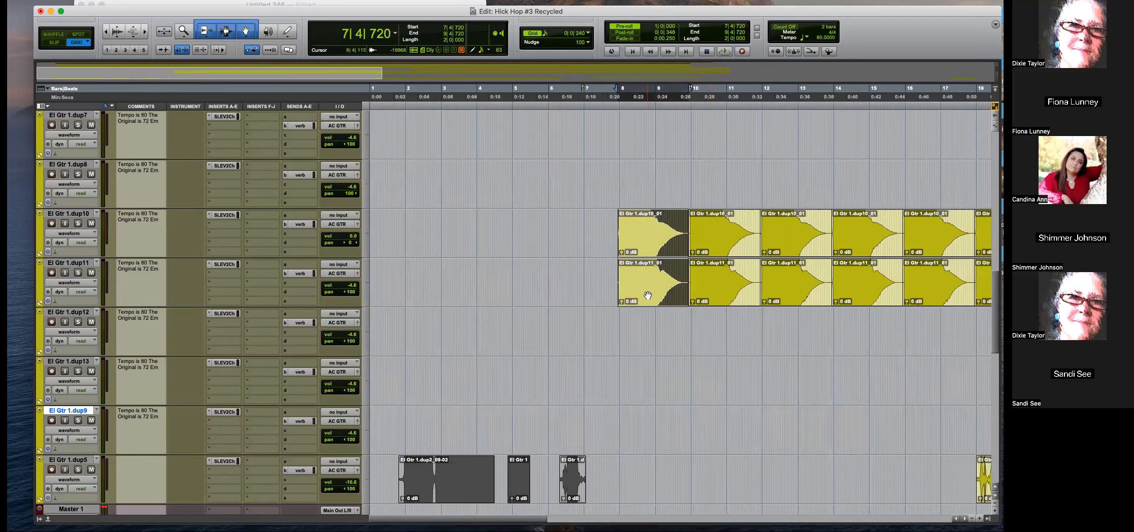
{"action": "left_click_drag", "start_coordinate": [647, 295], "coordinate": [434, 294]}
{"action": "key", "text": "super+z"}
{"action": "left_click", "coordinate": [568, 334]}
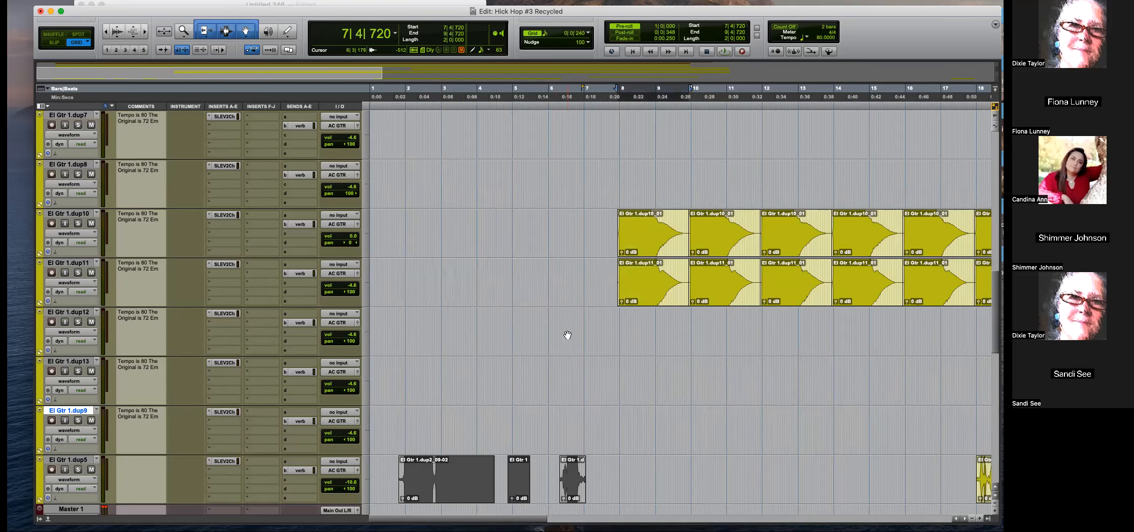
Separate the long dup5 clip at 18|4|720 and delete its quiet lead-in.
{"action": "key", "text": "r"}
{"action": "key", "text": "r"}
{"action": "scroll", "coordinate": [523, 381], "scroll_direction": "down", "scroll_amount": 1}
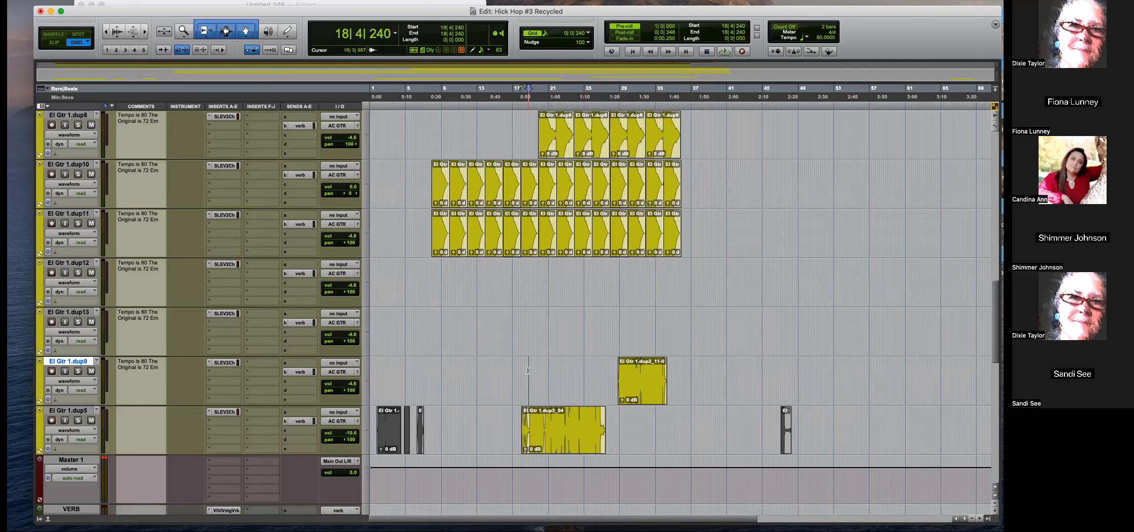
{"action": "scroll", "coordinate": [594, 373], "scroll_direction": "down", "scroll_amount": 2}
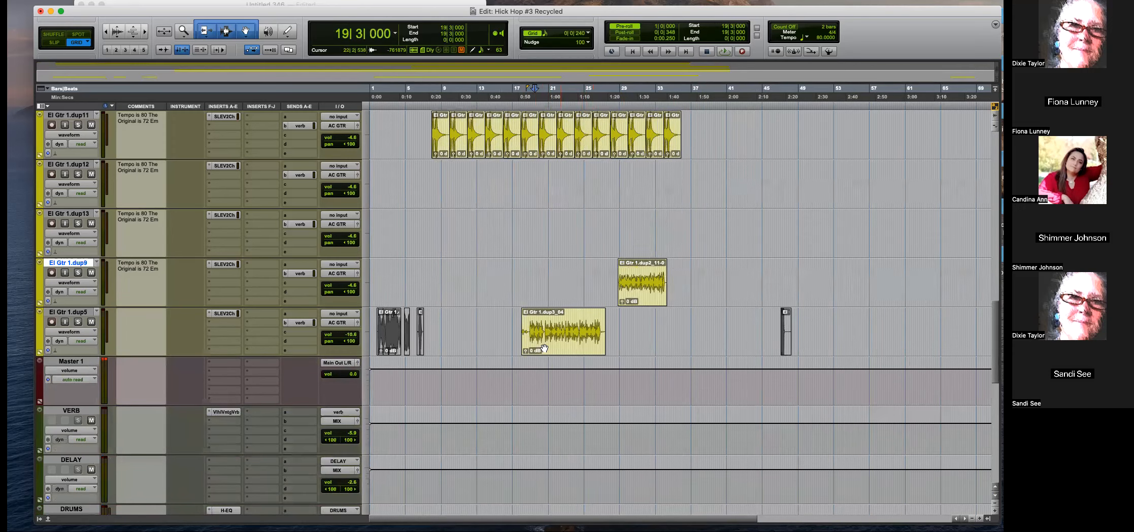
{"action": "key", "text": "t"}
{"action": "key", "text": "t"}
{"action": "key", "text": "t"}
{"action": "key", "text": "t"}
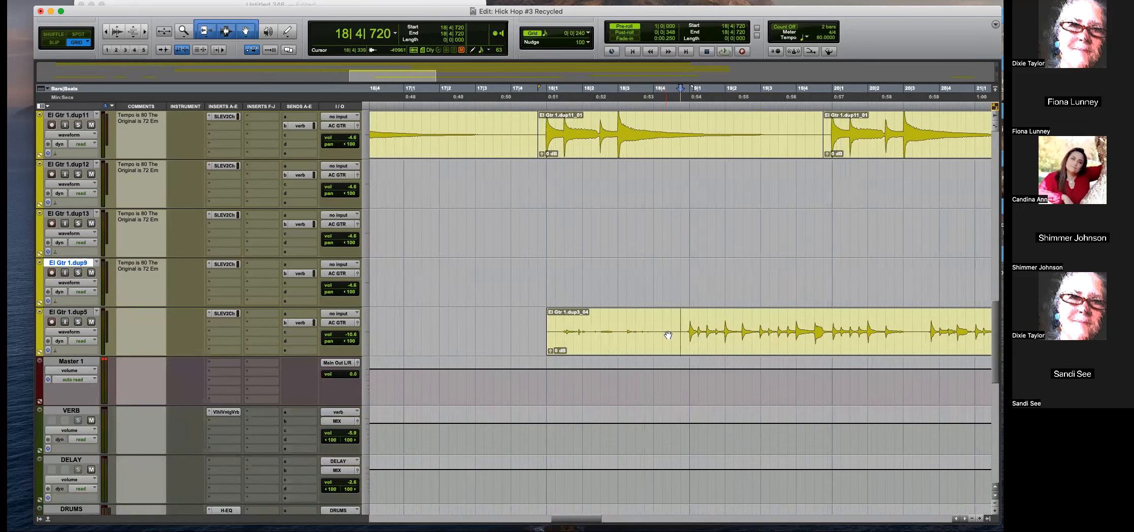
{"action": "key", "text": "b"}
{"action": "left_click", "coordinate": [644, 347]}
{"action": "key", "text": "BackSpace"}
Play the trimmed dup5 clip from 19|2|000 and set that track's volume to 0.0 and its pan to 0.
{"action": "left_click", "coordinate": [726, 323]}
{"action": "key", "text": "space"}
{"action": "key", "text": "r"}
{"action": "key", "text": "r"}
{"action": "key", "text": "r"}
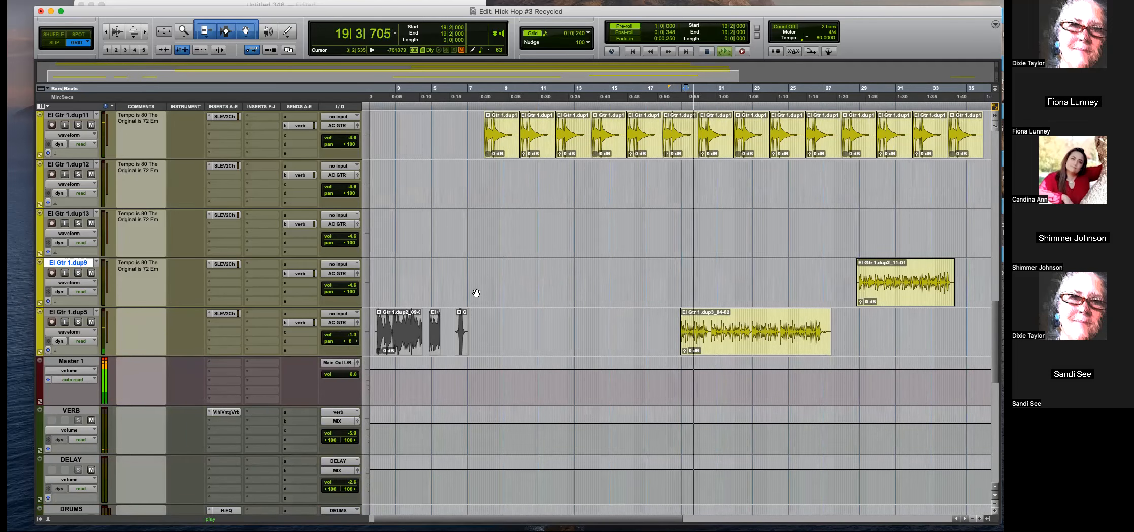
{"action": "scroll", "coordinate": [521, 298], "scroll_direction": "up", "scroll_amount": 4}
{"action": "key", "text": "t"}
{"action": "key", "text": "t"}
{"action": "key", "text": "t"}
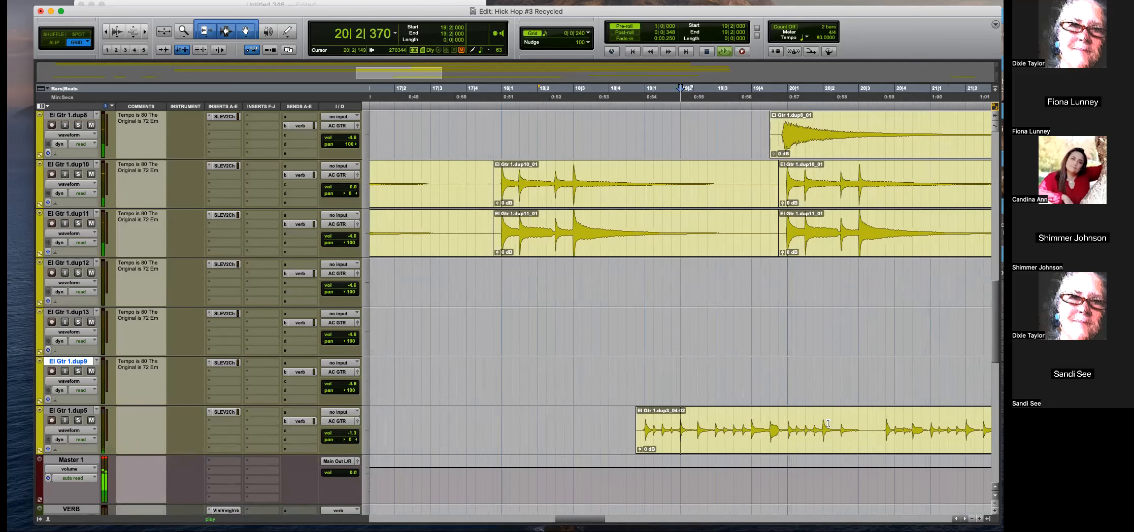
{"action": "key", "text": "r"}
{"action": "key", "text": "r"}
{"action": "left_click", "coordinate": [78, 420]}
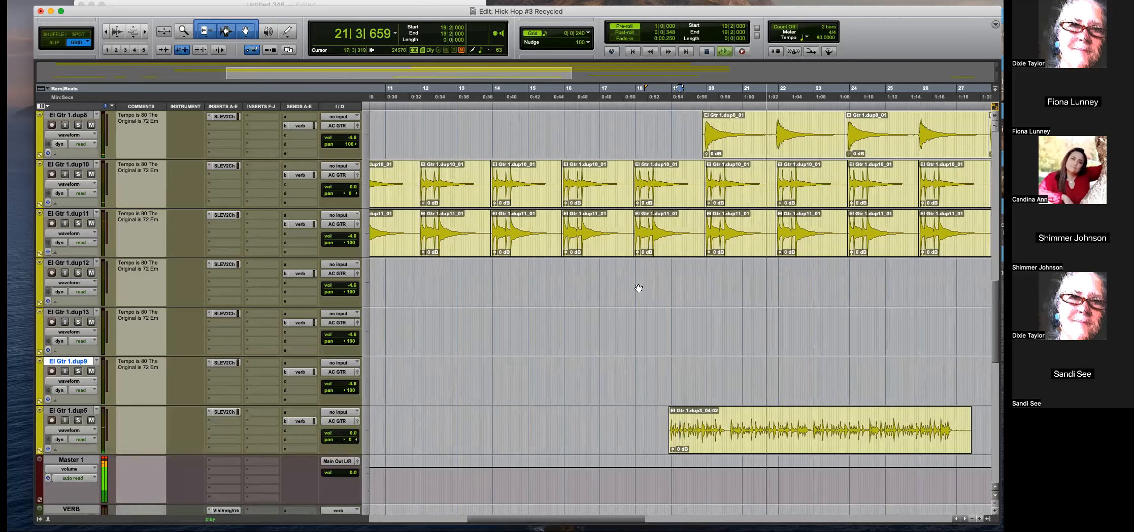
Listen to the dup5 part against the repeated dup10 and dup11 chords from bar 22 on, and stop playback.
{"action": "key", "text": "r"}
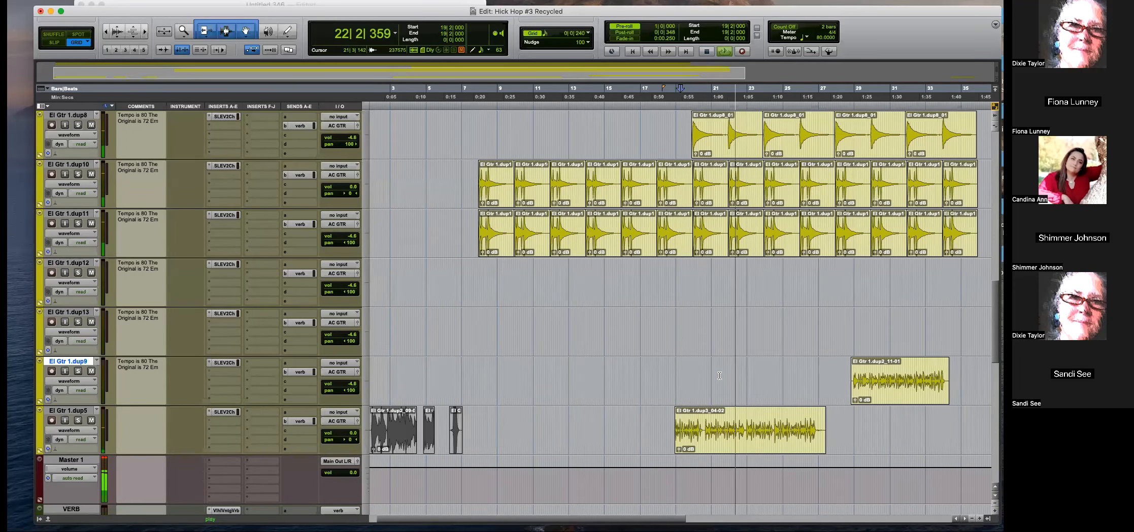
{"action": "key", "text": "t"}
{"action": "key", "text": "t"}
{"action": "key", "text": "t"}
{"action": "key", "text": "t"}
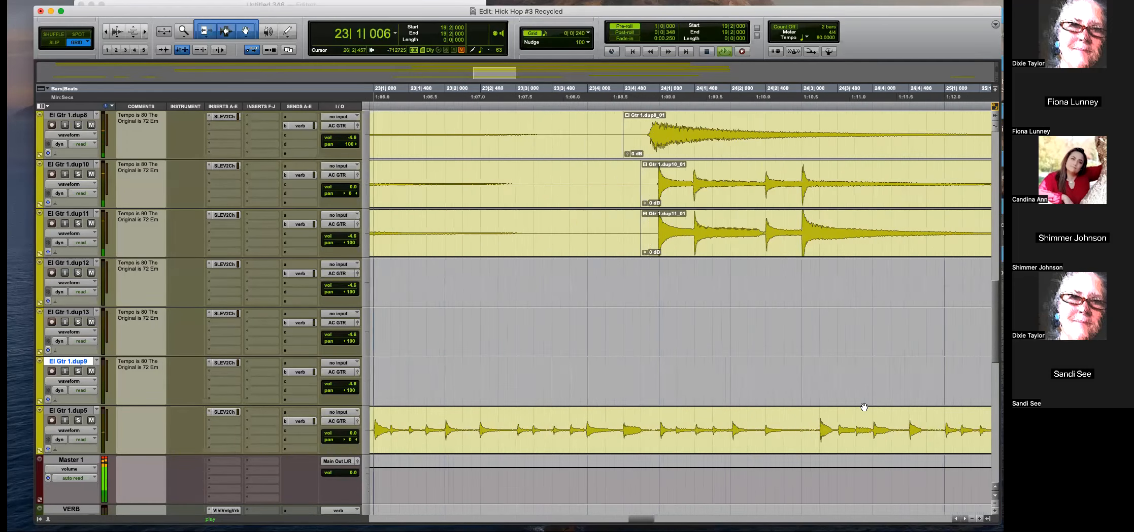
{"action": "key", "text": "r"}
{"action": "key", "text": "r"}
{"action": "key", "text": "r"}
{"action": "key", "text": "r"}
{"action": "key", "text": "space"}
Solo dup5 and play the part through bar 23, examining its note timing against the grid and the repeated chords.
{"action": "left_click", "coordinate": [78, 421]}
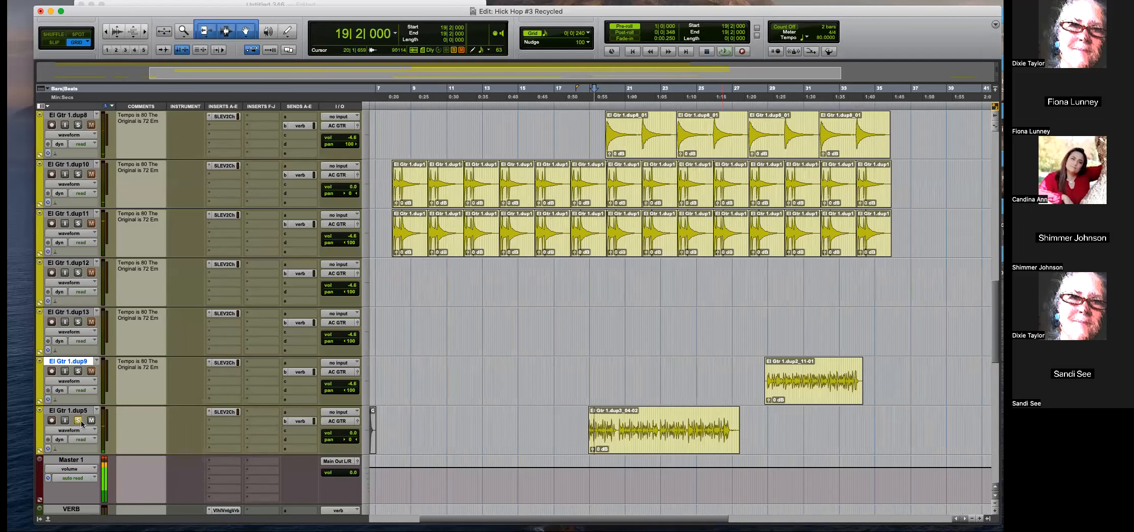
{"action": "key", "text": "space"}
{"action": "key", "text": "t"}
{"action": "key", "text": "t"}
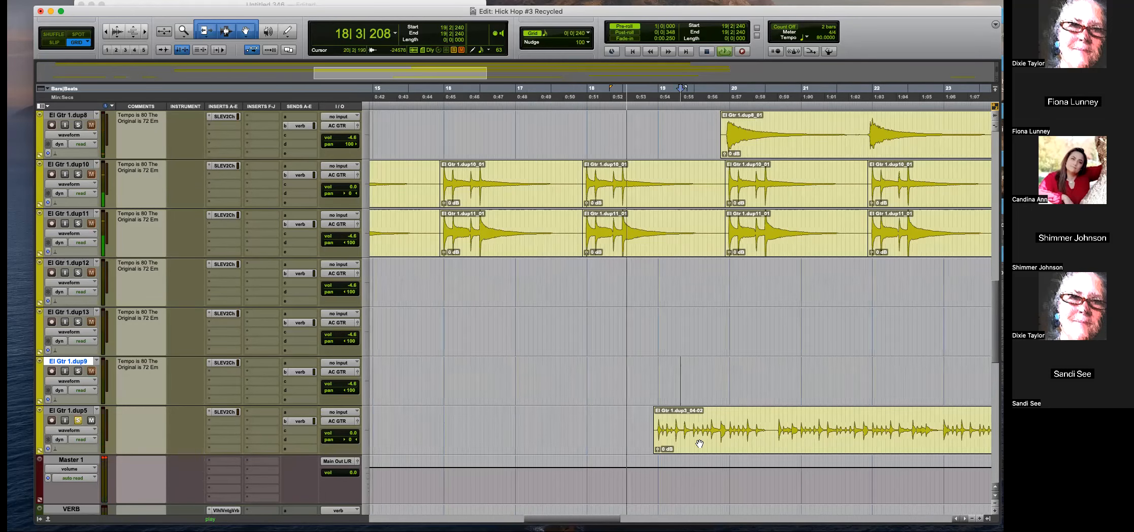
{"action": "key", "text": "t"}
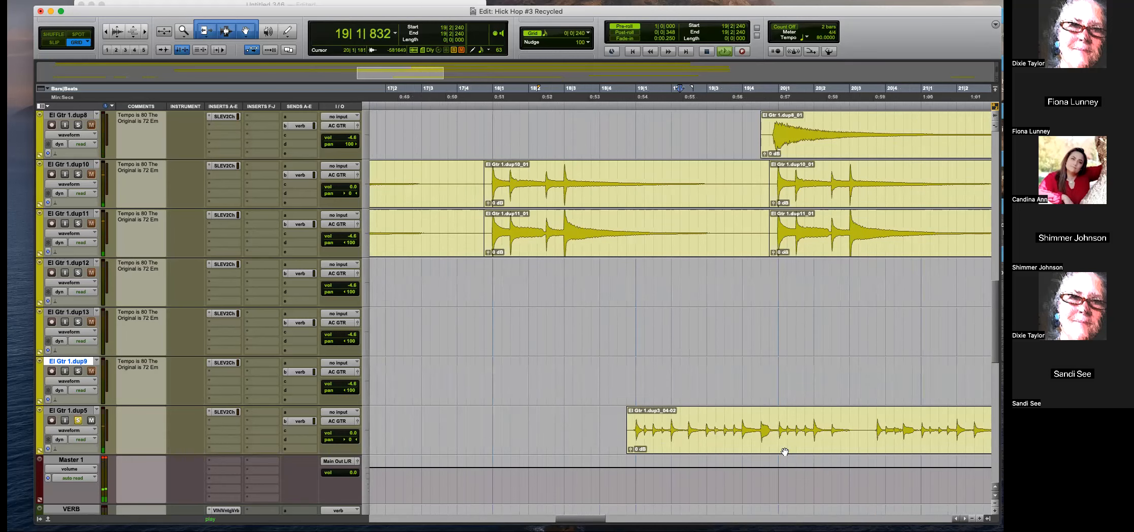
{"action": "key", "text": "t"}
{"action": "key", "text": "r"}
{"action": "key", "text": "t"}
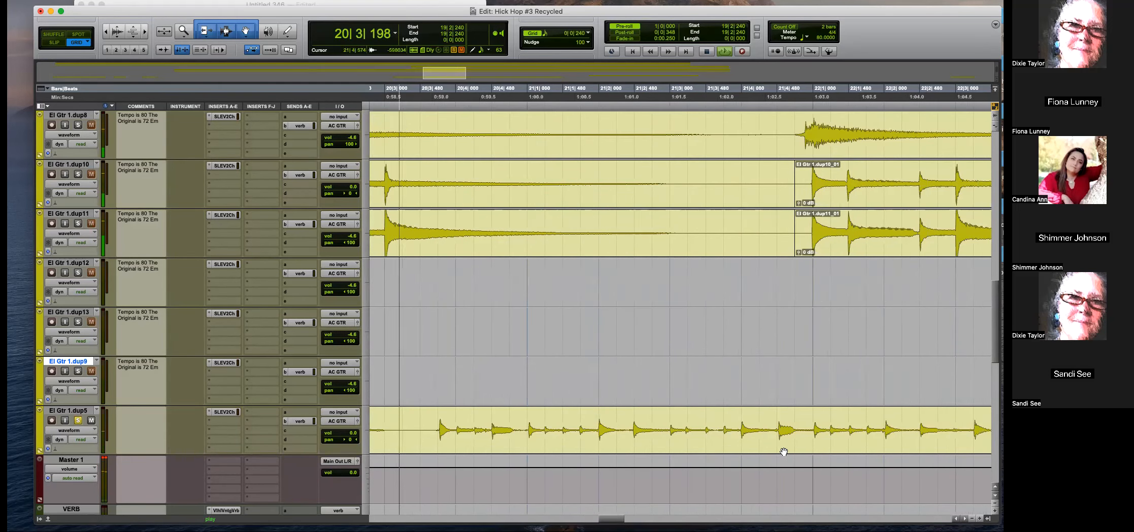
{"action": "key", "text": "t"}
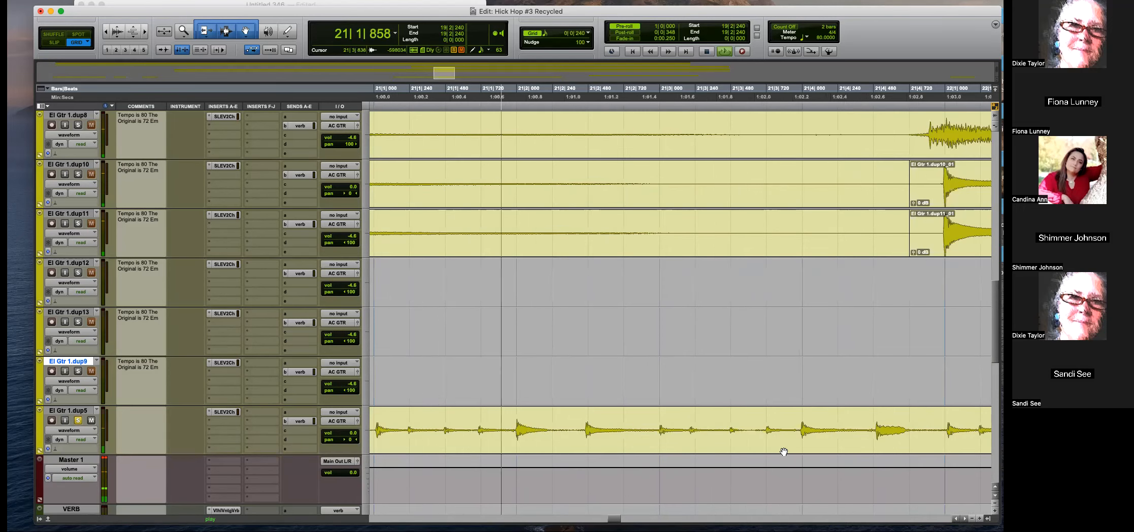
{"action": "key", "text": "r"}
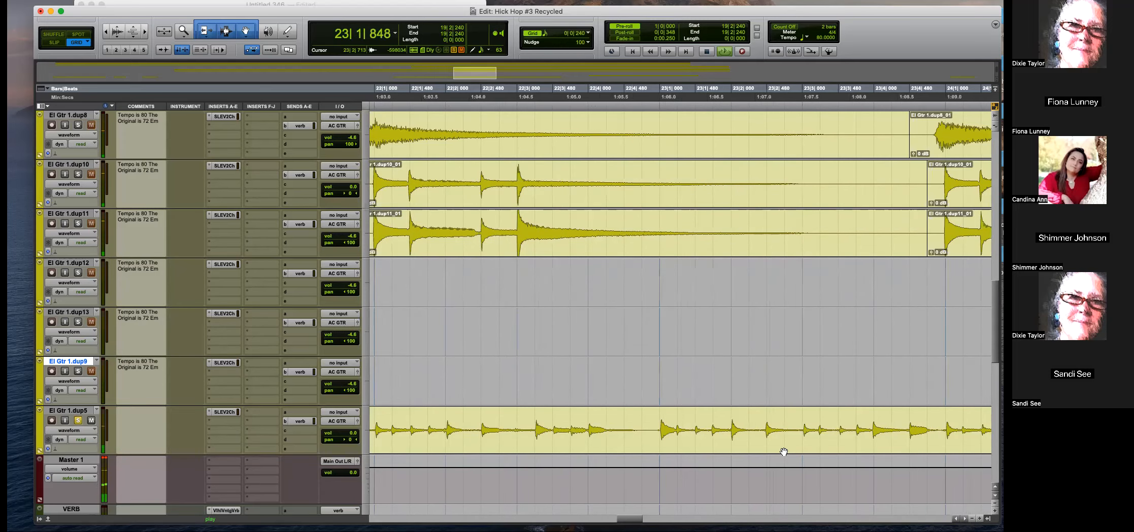
{"action": "key", "text": "r"}
{"action": "key", "text": "r"}
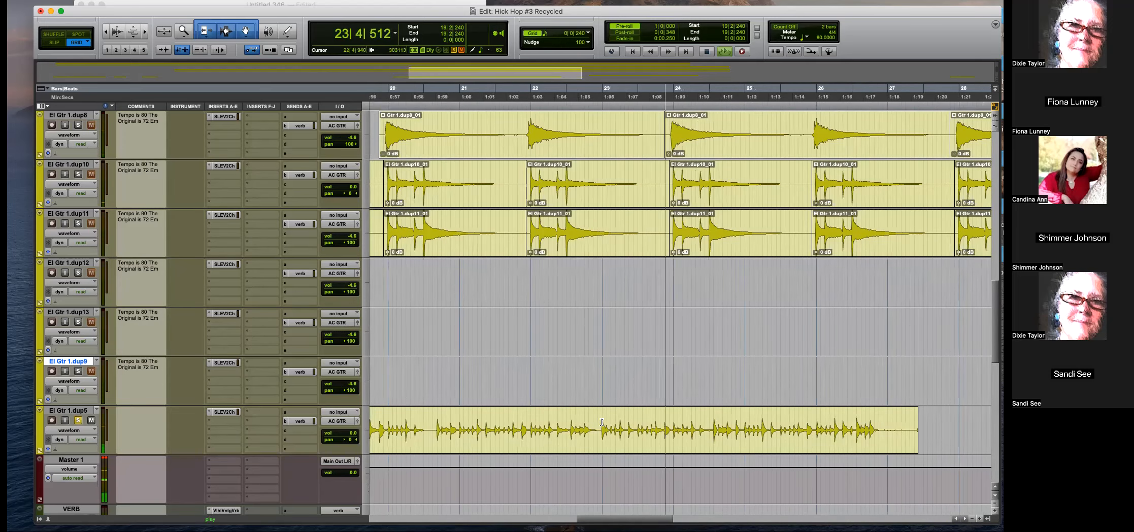
Move the first part of the split dup5 clip, from 18|4|720 to 23|1|000, straight up onto the dup9 track.
{"action": "key", "text": "r"}
{"action": "key", "text": "r"}
{"action": "key", "text": "r"}
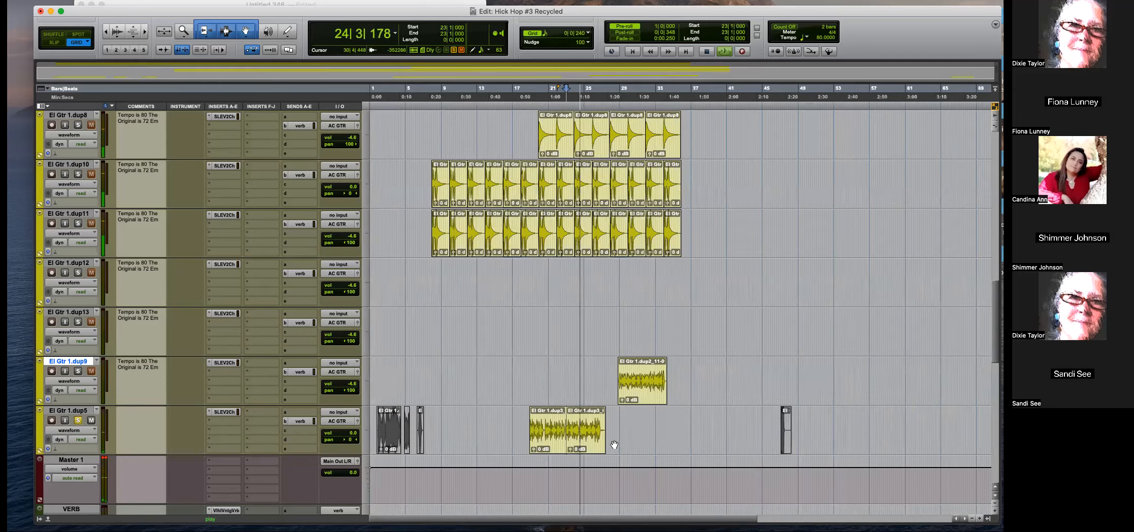
{"action": "left_click_drag", "start_coordinate": [549, 445], "coordinate": [550, 396]}
{"action": "key", "text": "t"}
{"action": "key", "text": "t"}
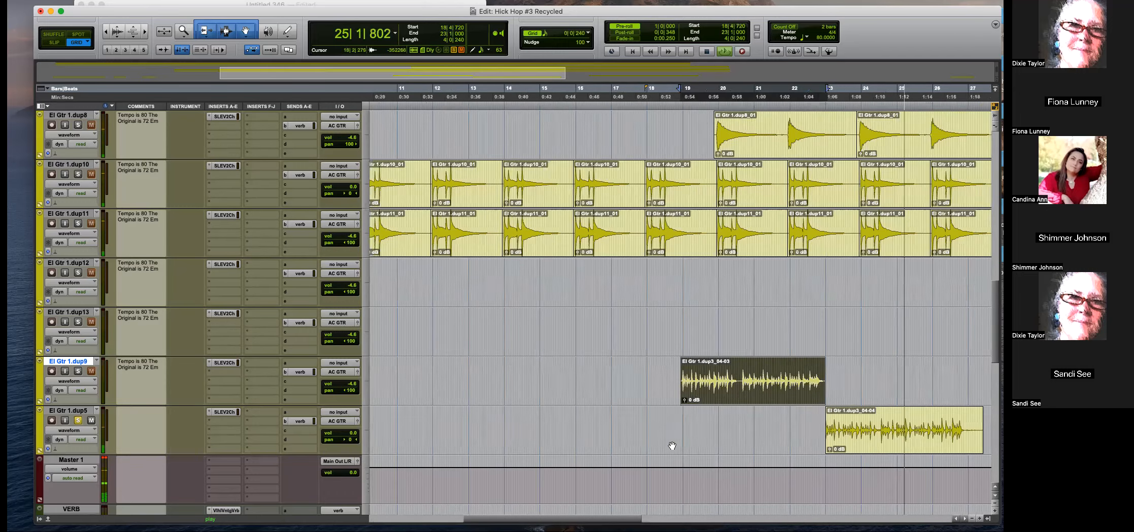
Stop playback and play the moved dup9 clip from 19|1|000 with its pre-roll.
{"action": "key", "text": "r"}
{"action": "key", "text": "space"}
{"action": "left_click", "coordinate": [786, 444]}
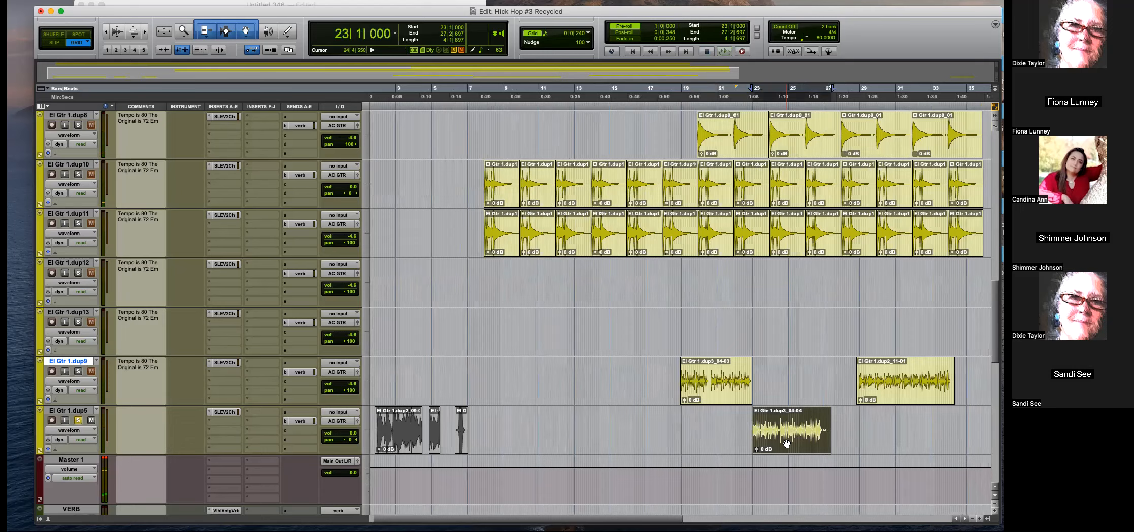
{"action": "left_click", "coordinate": [698, 392]}
{"action": "key", "text": "t"}
{"action": "key", "text": "t"}
{"action": "key", "text": "t"}
{"action": "key", "text": "t"}
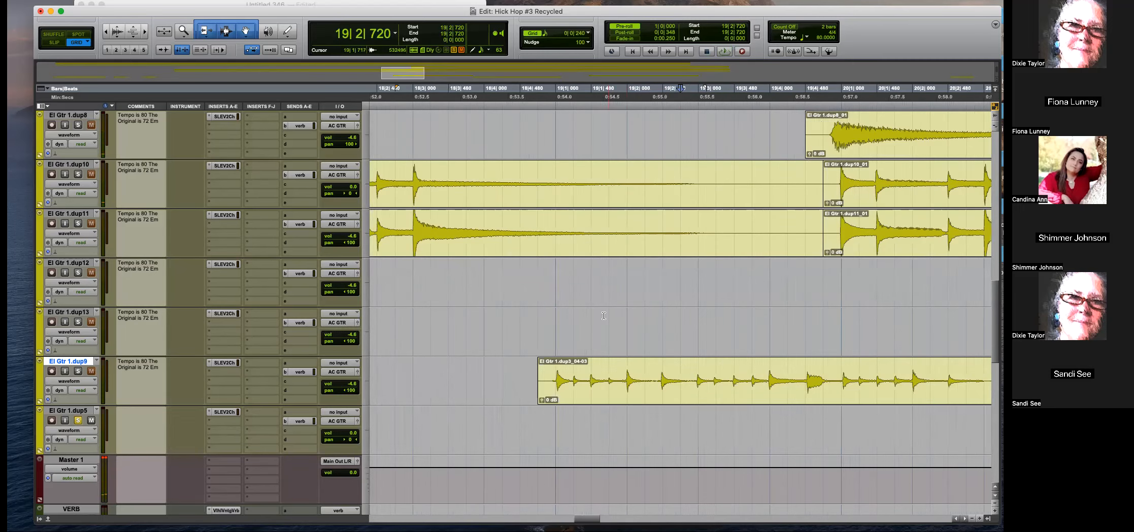
{"action": "left_click", "coordinate": [557, 372]}
{"action": "key", "text": "space"}
{"action": "scroll", "coordinate": [662, 371], "scroll_direction": "left", "scroll_amount": 4}
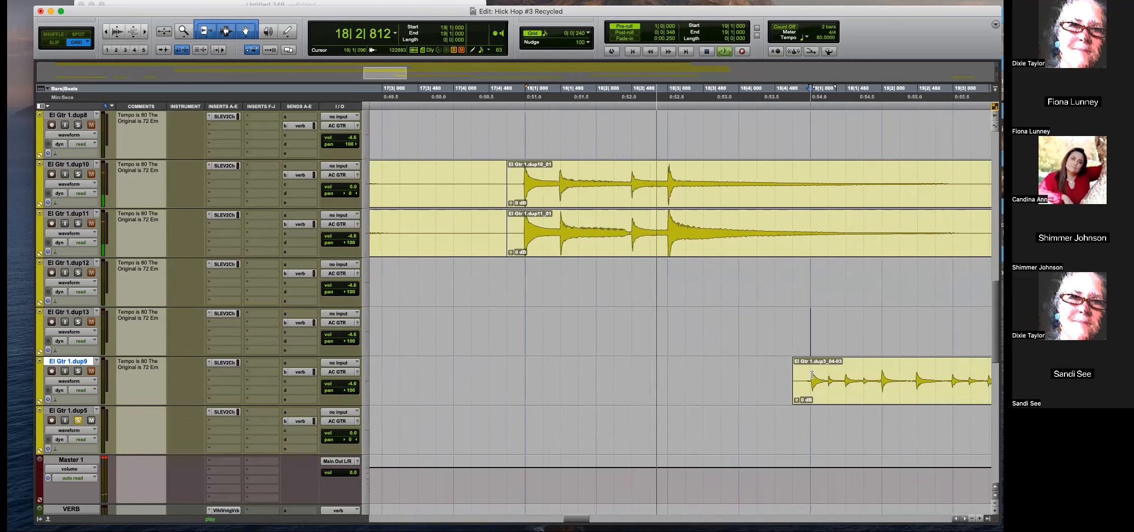
Trim the dup9 clip's lead-in to just before its first note in Slip mode, mute dup5, and play it against the chords.
{"action": "left_click", "coordinate": [789, 381]}
{"action": "left_click_drag", "start_coordinate": [794, 381], "coordinate": [811, 367]}
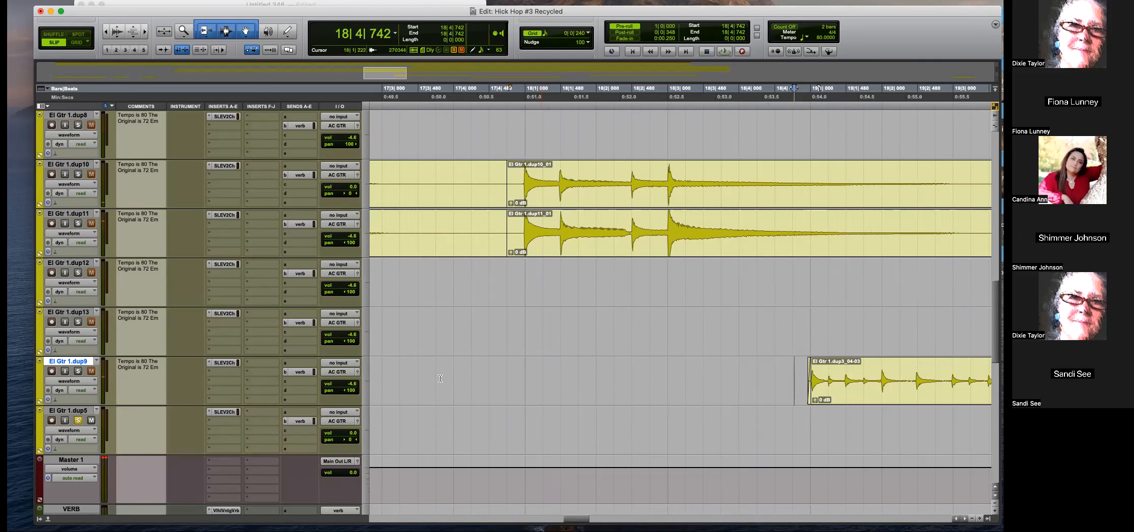
{"action": "key", "text": "space"}
{"action": "key", "text": "r"}
{"action": "key", "text": "r"}
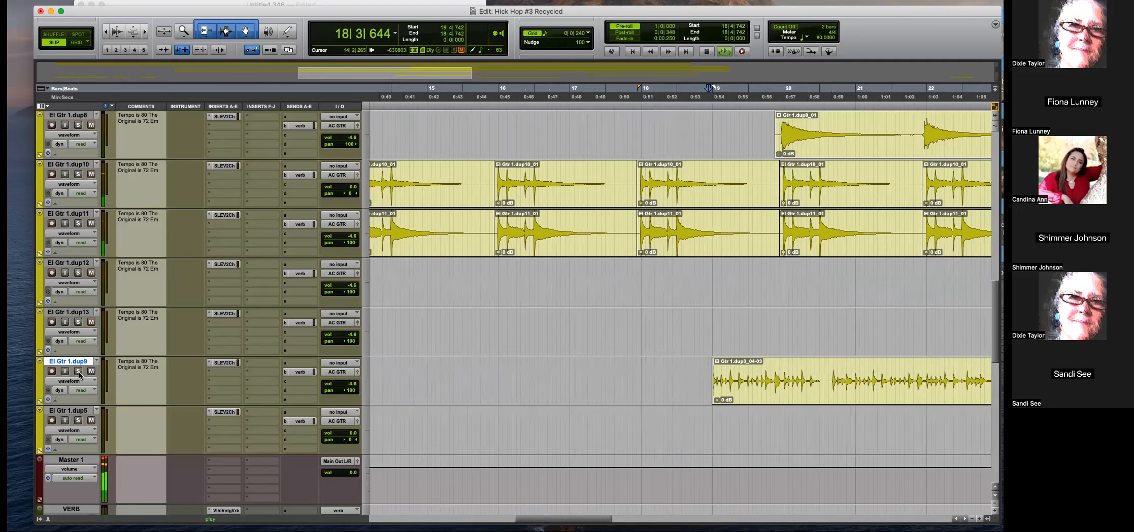
{"action": "key", "text": "t"}
{"action": "key", "text": "t"}
{"action": "key", "text": "r"}
{"action": "key", "text": "r"}
{"action": "key", "text": "r"}
{"action": "key", "text": "r"}
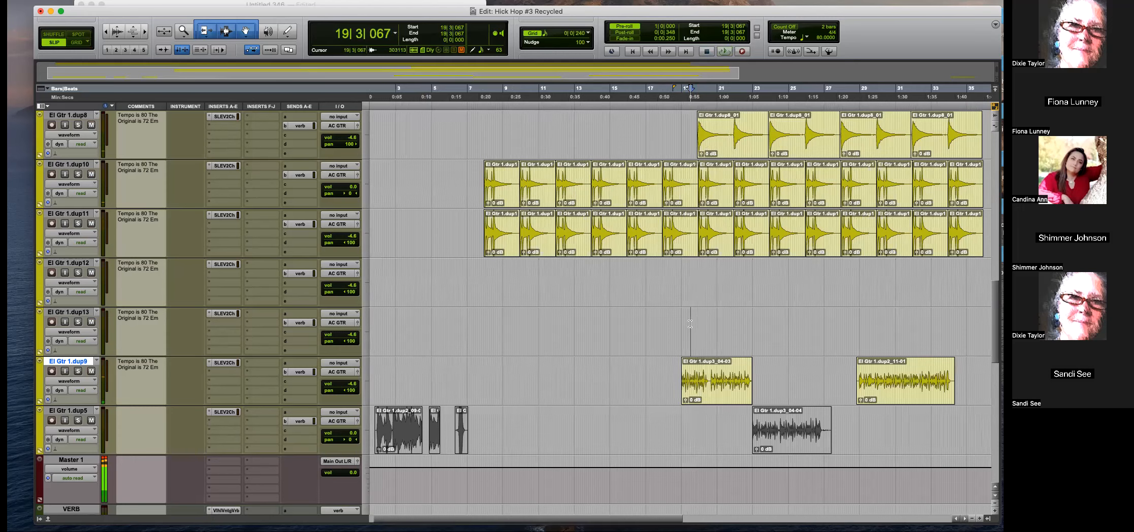
Try to move the trimmed dup9 clip one bar later.
{"action": "left_click", "coordinate": [713, 396]}
{"action": "key", "text": "t"}
{"action": "key", "text": "t"}
{"action": "key", "text": "t"}
{"action": "left_click_drag", "start_coordinate": [731, 394], "coordinate": [871, 386]}
{"action": "key", "text": "super+z"}
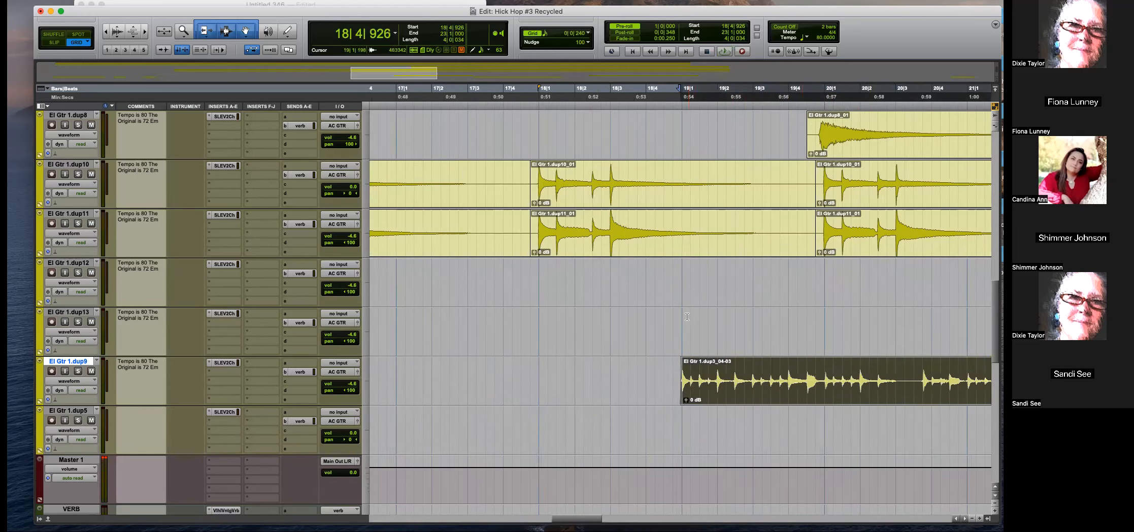
Select the dup9 clip with the gap before it from 18|4|720 and move it one bar later to 19|4|720.
{"action": "left_click", "coordinate": [684, 375]}
{"action": "key", "text": "t"}
{"action": "key", "text": "t"}
{"action": "key", "text": "t"}
{"action": "left_click", "coordinate": [703, 393]}
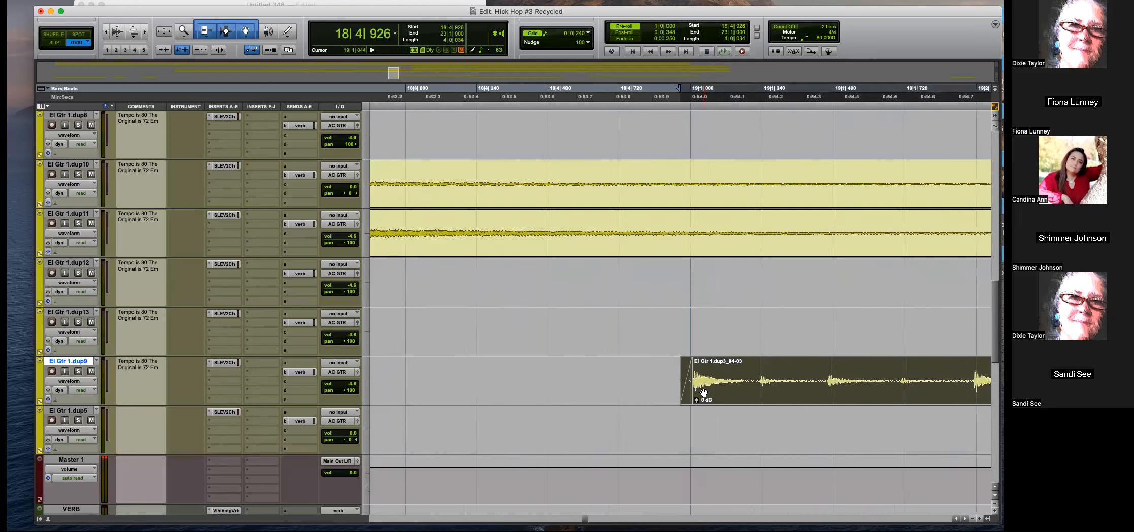
{"action": "key", "text": "r"}
{"action": "key", "text": "r"}
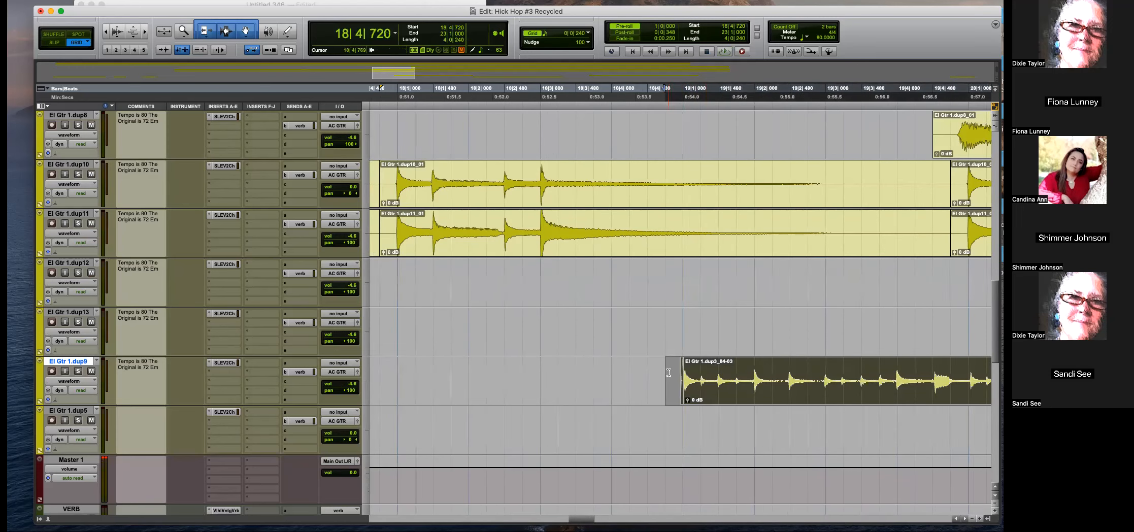
{"action": "key", "text": "r"}
{"action": "key", "text": "r"}
{"action": "left_click_drag", "start_coordinate": [721, 395], "coordinate": [792, 383]}
{"action": "key", "text": "t"}
{"action": "key", "text": "t"}
{"action": "key", "text": "t"}
Play the shifted dup9 part against the repeated guitar chords around bar 20.
{"action": "key", "text": "space"}
{"action": "key", "text": "r"}
{"action": "key", "text": "r"}
{"action": "key", "text": "r"}
{"action": "key", "text": "r"}
{"action": "key", "text": "r"}
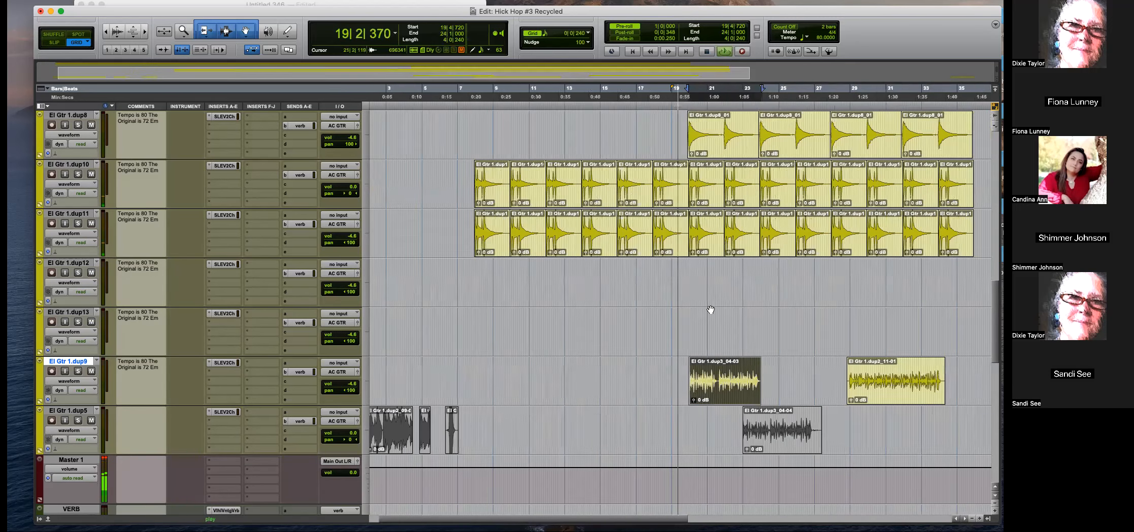
{"action": "key", "text": "t"}
{"action": "key", "text": "t"}
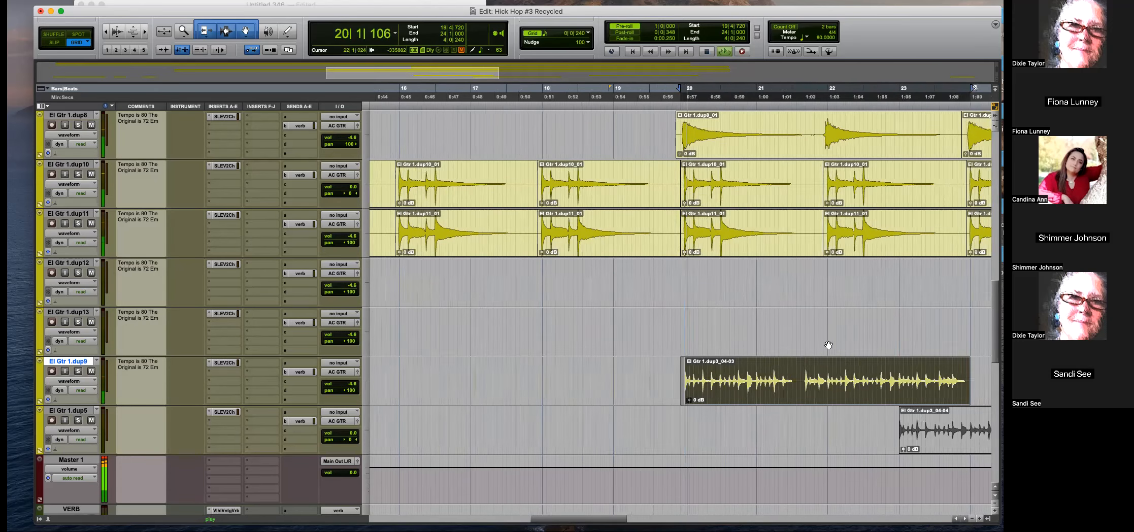
{"action": "key", "text": "r"}
{"action": "key", "text": "r"}
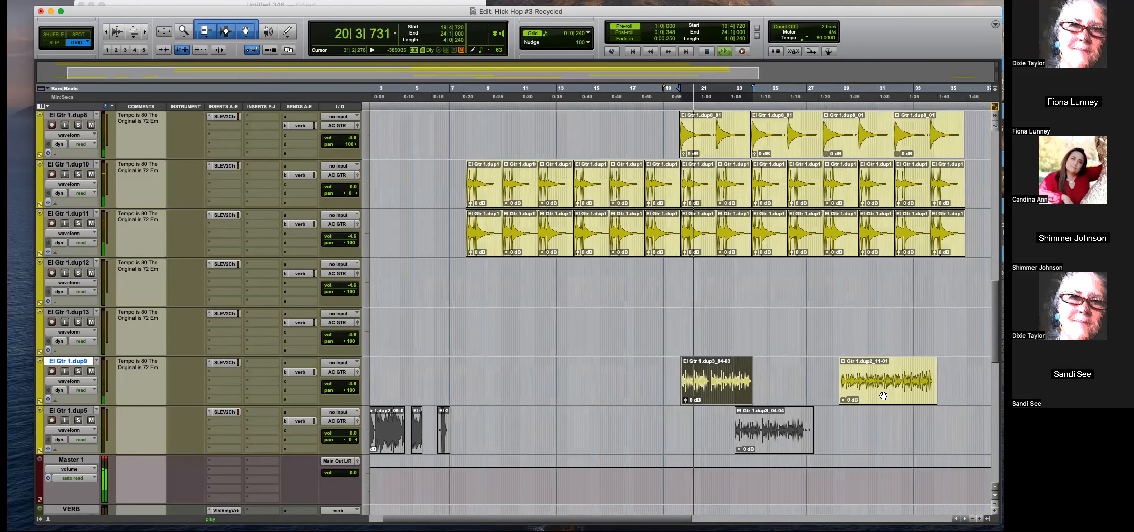
Set the dup9 track's volume to 0.0 and its pan to 0.
{"action": "left_click", "coordinate": [354, 385], "text": "alt"}
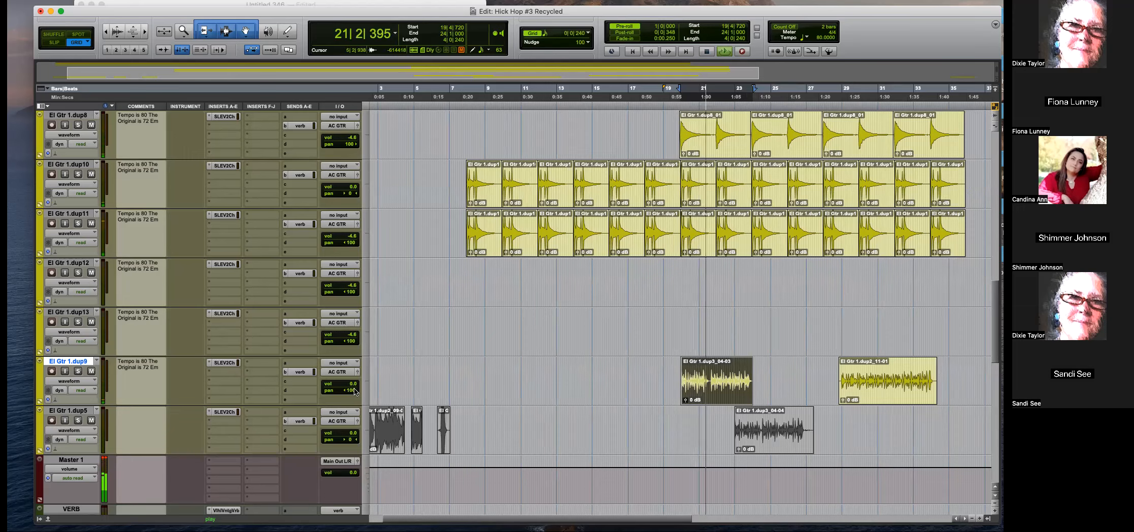
{"action": "key", "text": "r"}
{"action": "key", "text": "t"}
Move the later dup2_11-01 clip from dup9 down to dup5, and place the dup9 track directly below dup11.
{"action": "left_click_drag", "start_coordinate": [881, 370], "coordinate": [881, 419]}
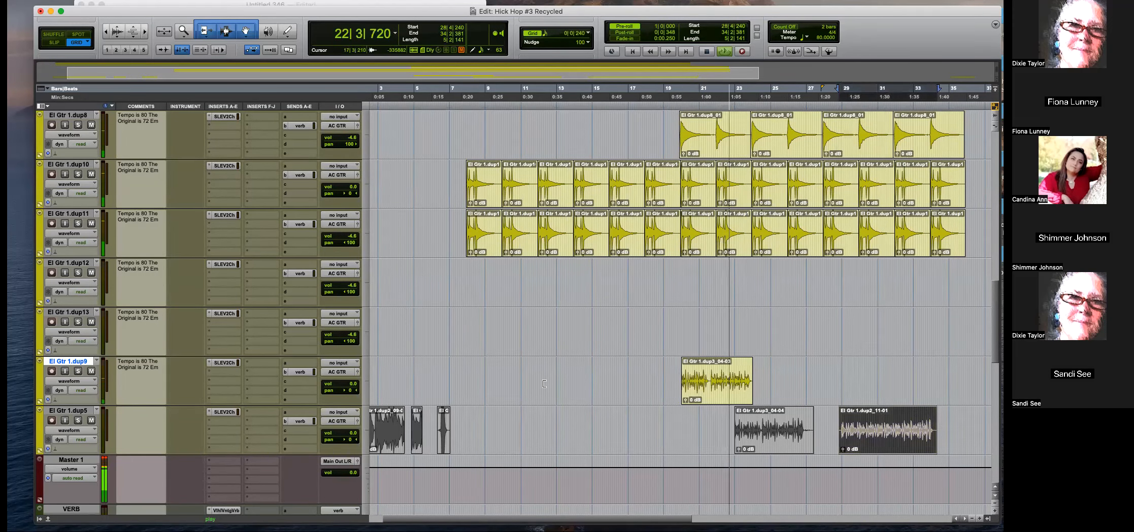
{"action": "key", "text": "r"}
{"action": "left_click_drag", "start_coordinate": [68, 361], "coordinate": [68, 262]}
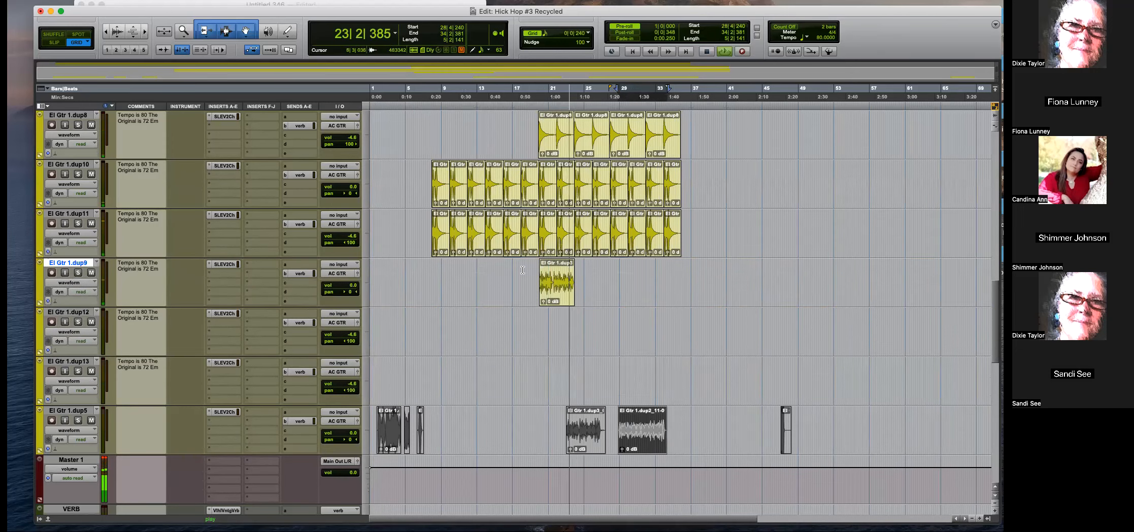
Enlarge the waveform display and trim the end of the dup9 clip to 23|4|720.
{"action": "left_click", "coordinate": [577, 313]}
{"action": "key", "text": "t"}
{"action": "key", "text": "t"}
{"action": "key", "text": "t"}
{"action": "key", "text": "t"}
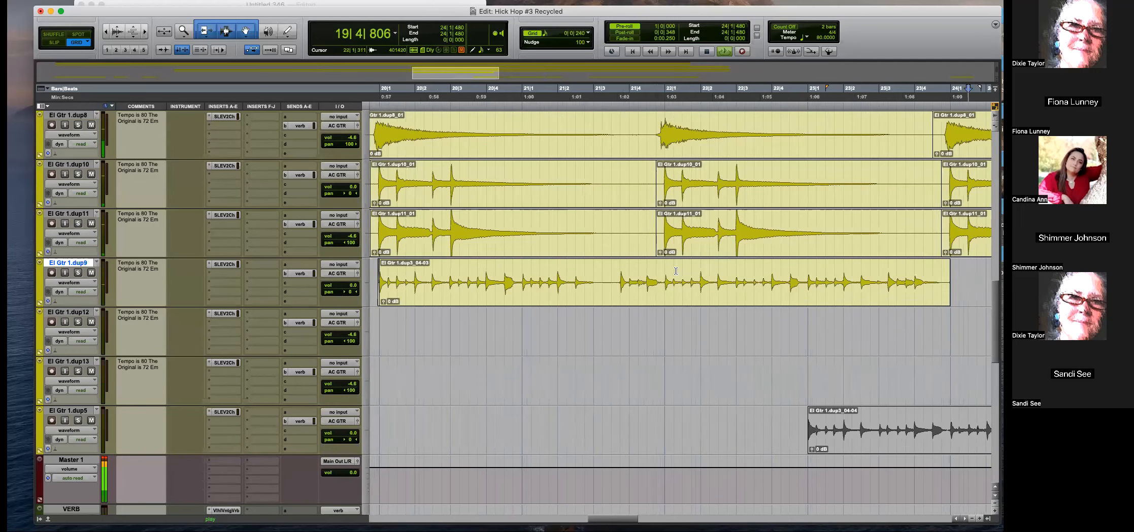
{"action": "left_click", "coordinate": [961, 275]}
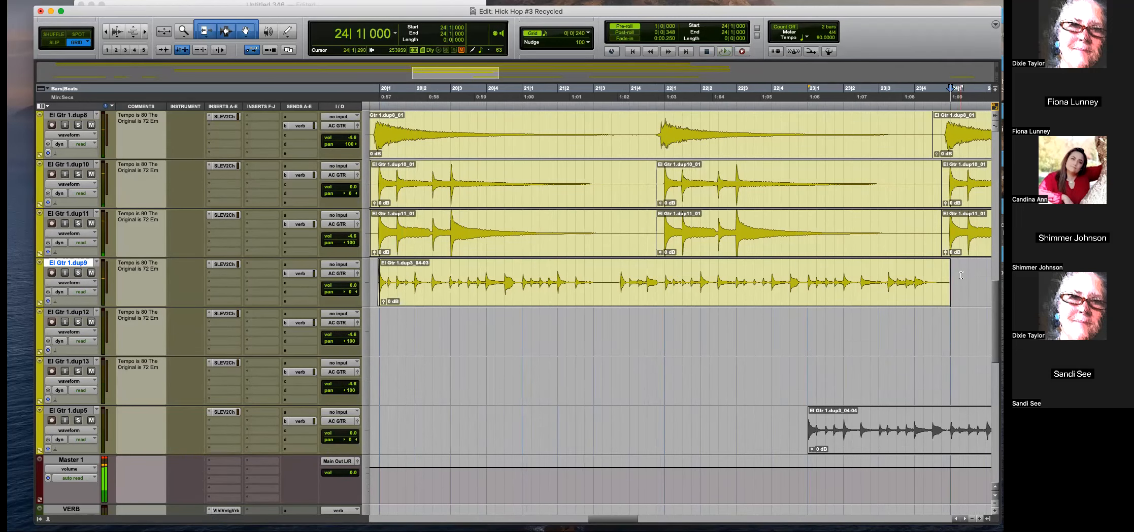
{"action": "key", "text": "super+alt+bracketright"}
{"action": "key", "text": "super+alt+bracketright"}
{"action": "key", "text": "super+alt+bracketright"}
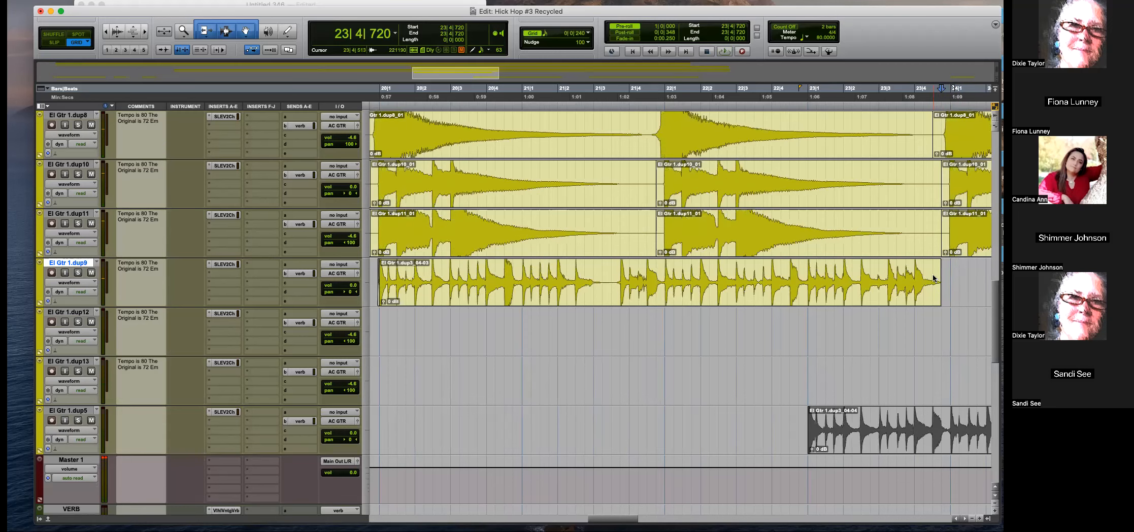
Fade out the tail of the dup9 clip from 23|4|499 to 23|4|720 in Slip mode.
{"action": "key", "text": "F2"}
{"action": "left_click_drag", "start_coordinate": [937, 264], "coordinate": [932, 267]}
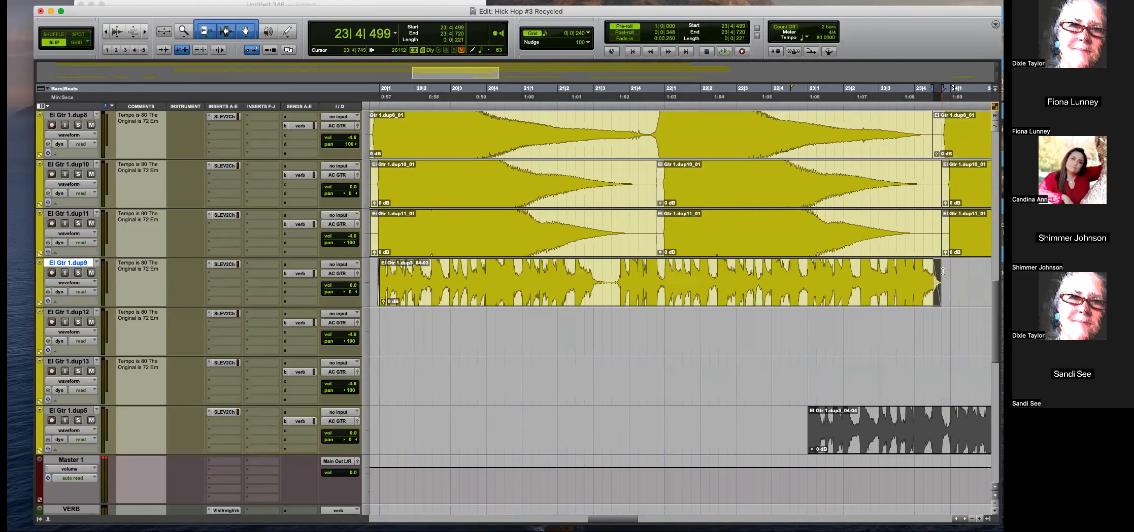
{"action": "left_click", "coordinate": [943, 274]}
{"action": "key", "text": "r"}
Select exactly four bars of the dup9 part in Grid mode, from 19|4|720 to 23|4|720.
{"action": "left_click", "coordinate": [662, 289]}
{"action": "key", "text": "t"}
{"action": "key", "text": "t"}
{"action": "key", "text": "t"}
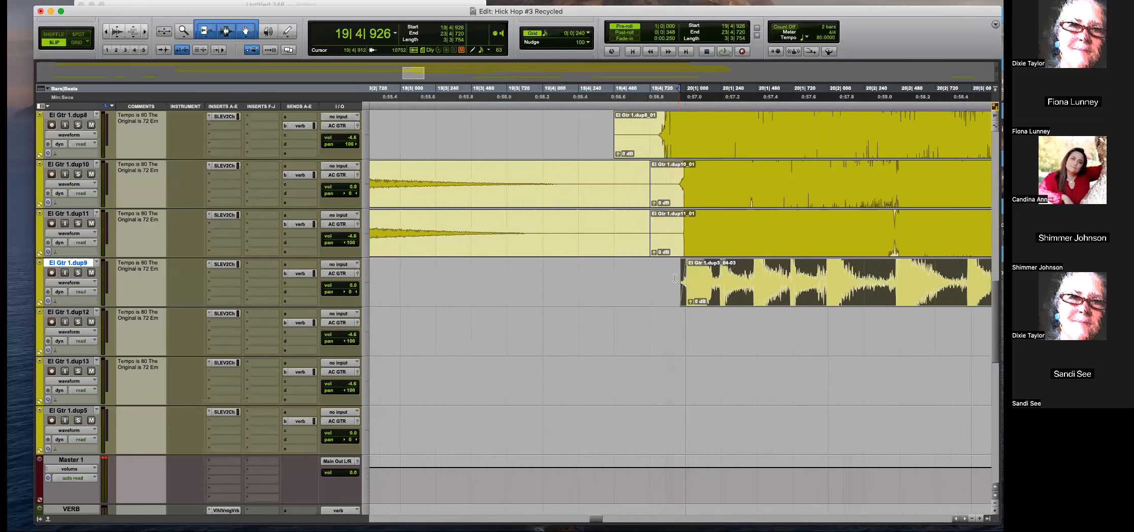
{"action": "left_click", "coordinate": [657, 277]}
{"action": "key", "text": "r"}
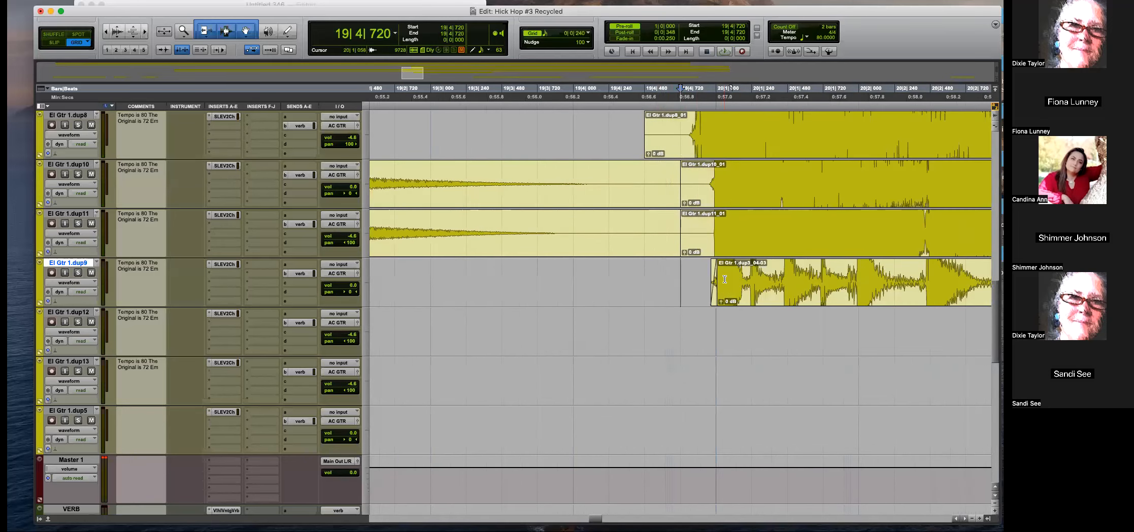
{"action": "key", "text": "r"}
{"action": "key", "text": "r"}
{"action": "left_click", "coordinate": [967, 278], "text": "shift"}
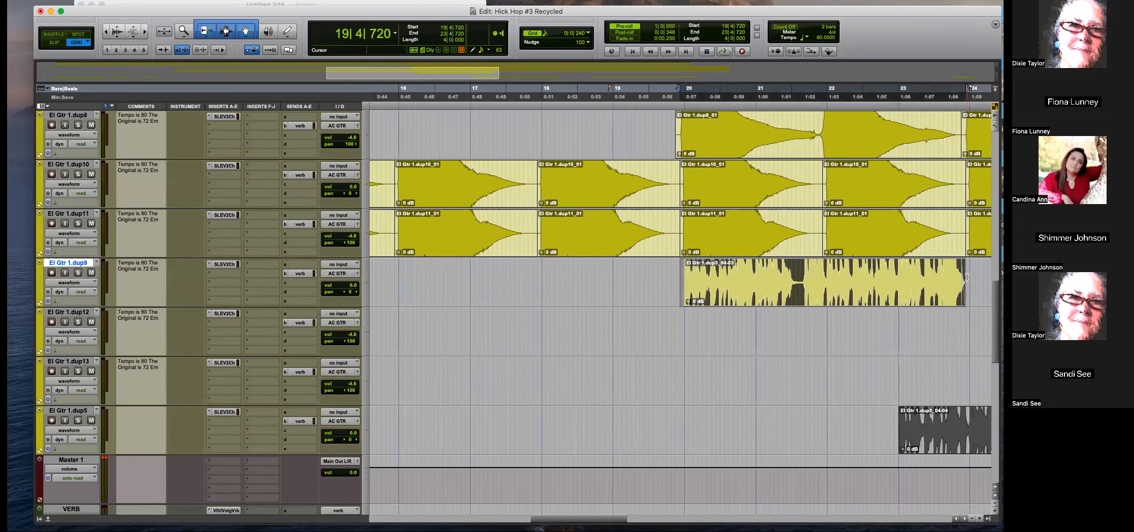
Check the end of the selected dup9 part and duplicate it three times, with the last copy starting at 31|4|720.
{"action": "key", "text": "t"}
{"action": "key", "text": "t"}
{"action": "scroll", "coordinate": [951, 289], "scroll_direction": "right", "scroll_amount": 12}
{"action": "key", "text": "r"}
{"action": "scroll", "coordinate": [951, 288], "scroll_direction": "right", "scroll_amount": 6}
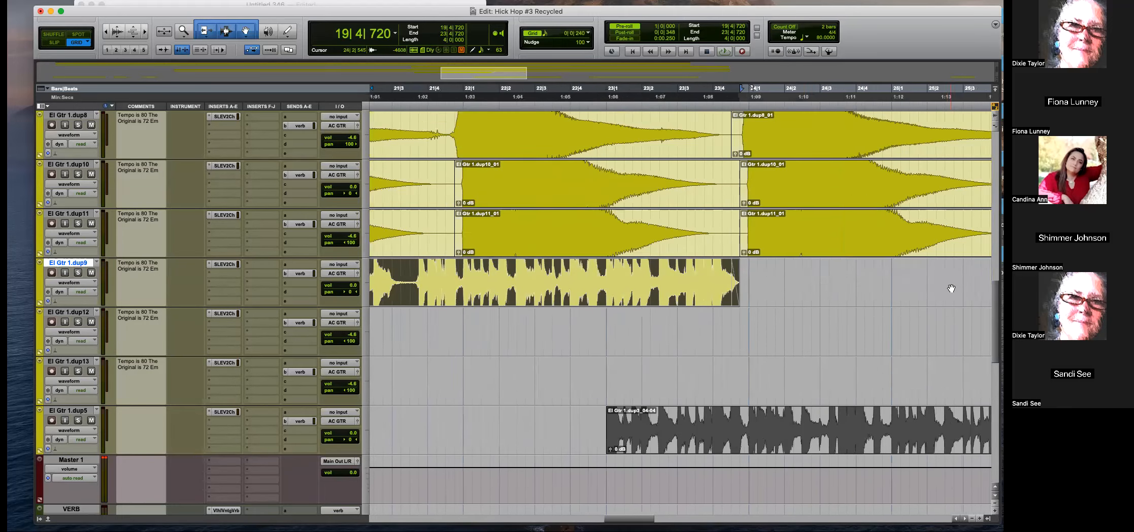
{"action": "key", "text": "shift+t"}
{"action": "key", "text": "t"}
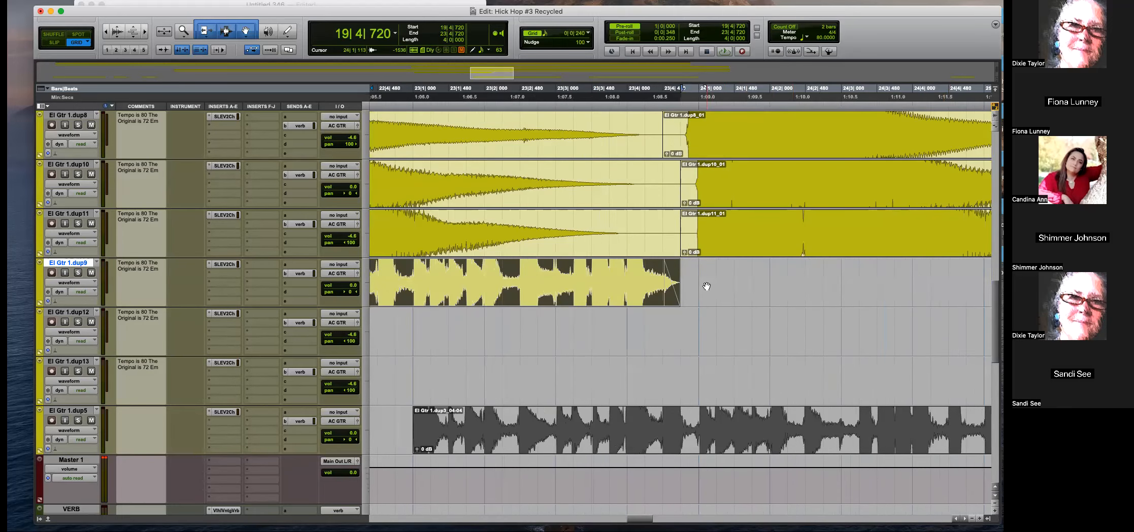
{"action": "key", "text": "r"}
{"action": "key", "text": "r"}
{"action": "key", "text": "r"}
{"action": "key", "text": "super+d"}
{"action": "key", "text": "super+d"}
{"action": "key", "text": "r"}
{"action": "key", "text": "r"}
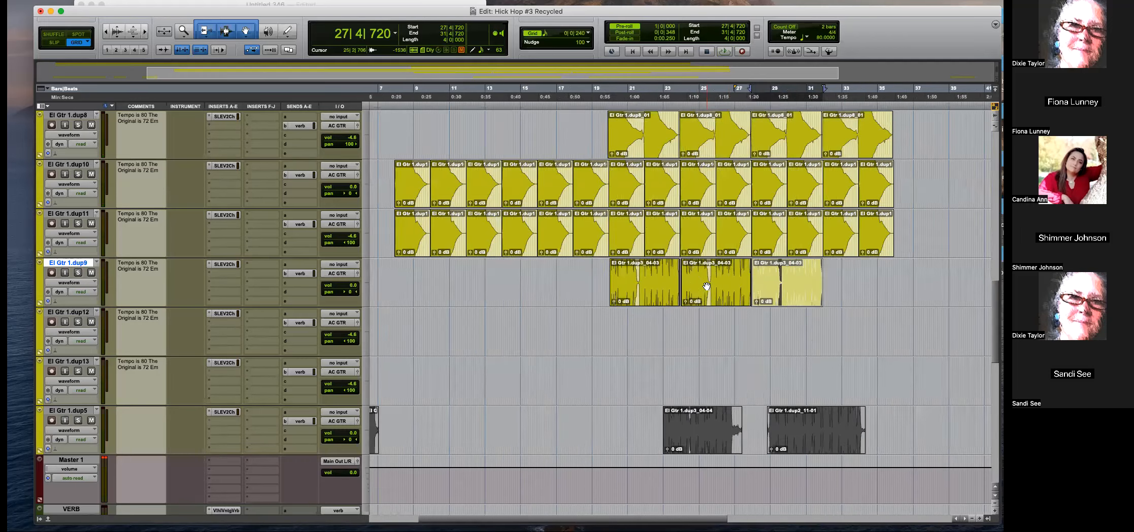
{"action": "key", "text": "super+d"}
{"action": "key", "text": "super+d"}
{"action": "key", "text": "super+z"}
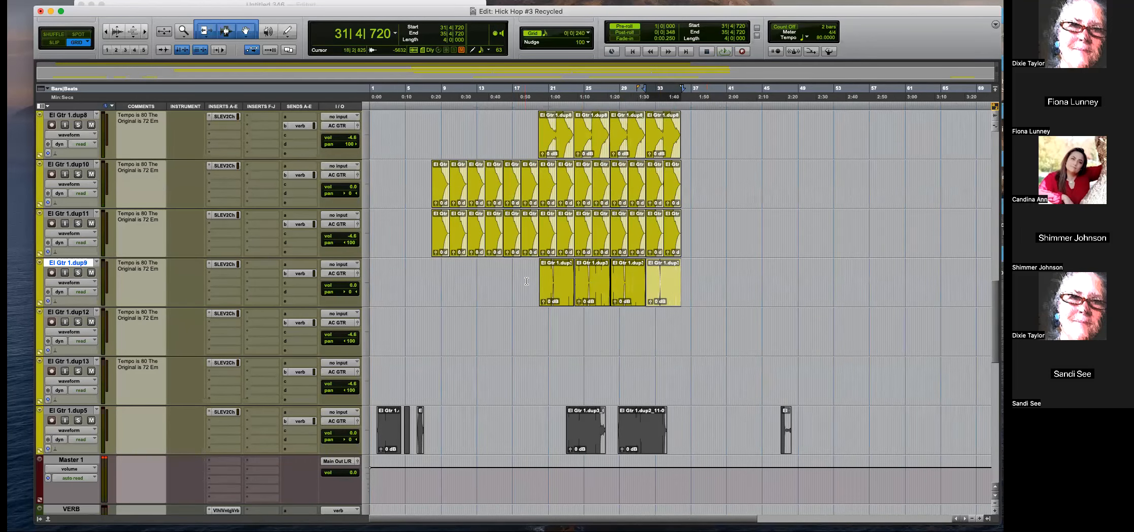
Place the cursor at 18|4|240, reduce the waveform display to normal height, and bring the bass and upper guitar tracks into view.
{"action": "left_click", "coordinate": [527, 281]}
{"action": "key", "text": "r"}
{"action": "key", "text": "r"}
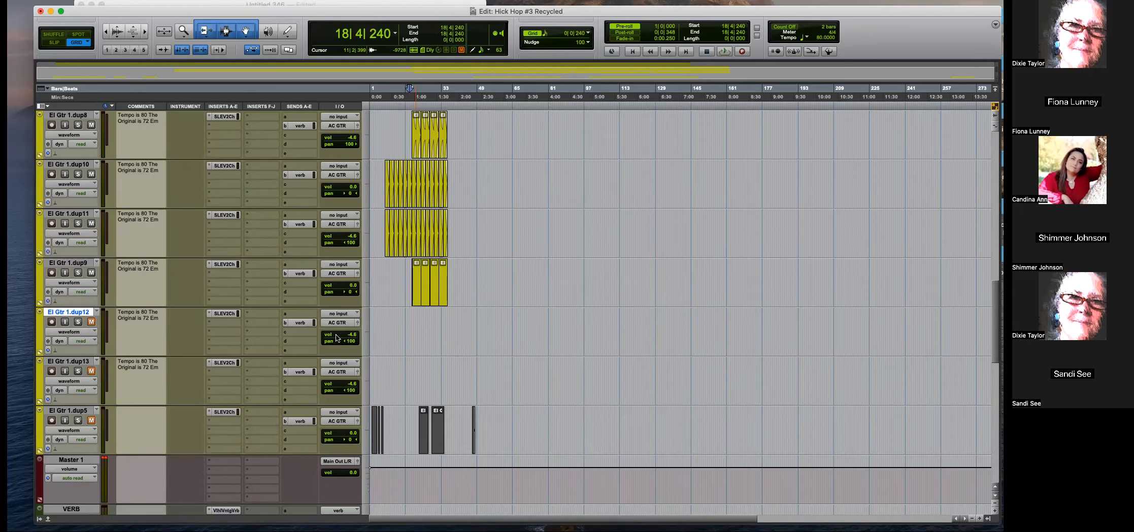
{"action": "scroll", "coordinate": [425, 339], "scroll_direction": "up", "scroll_amount": 3}
{"action": "key", "text": "t"}
{"action": "key", "text": "t"}
{"action": "key", "text": "t"}
{"action": "key", "text": "t"}
{"action": "scroll", "coordinate": [447, 341], "scroll_direction": "up", "scroll_amount": 5}
{"action": "key", "text": "r"}
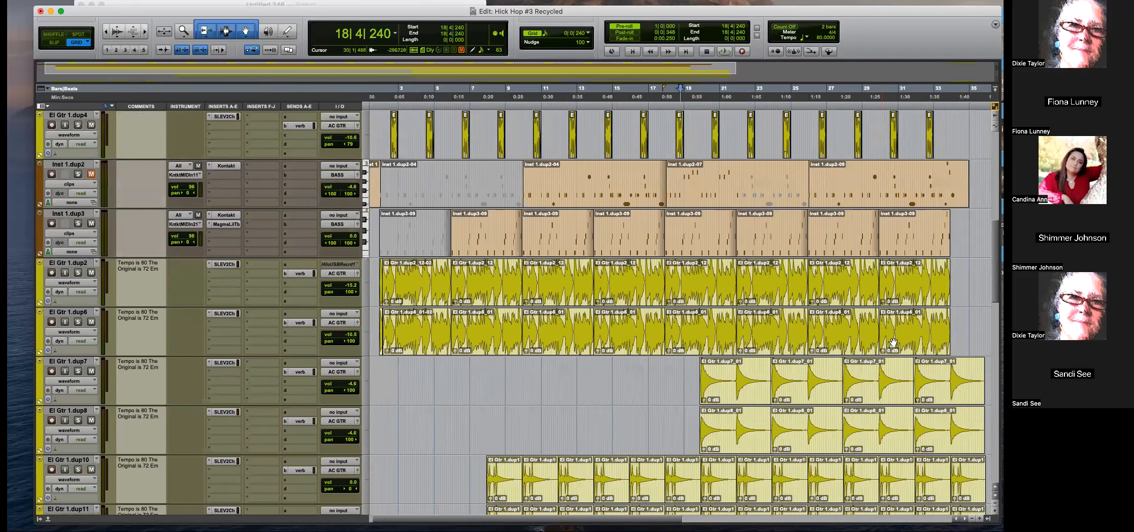
{"action": "key", "text": "super+Tab"}
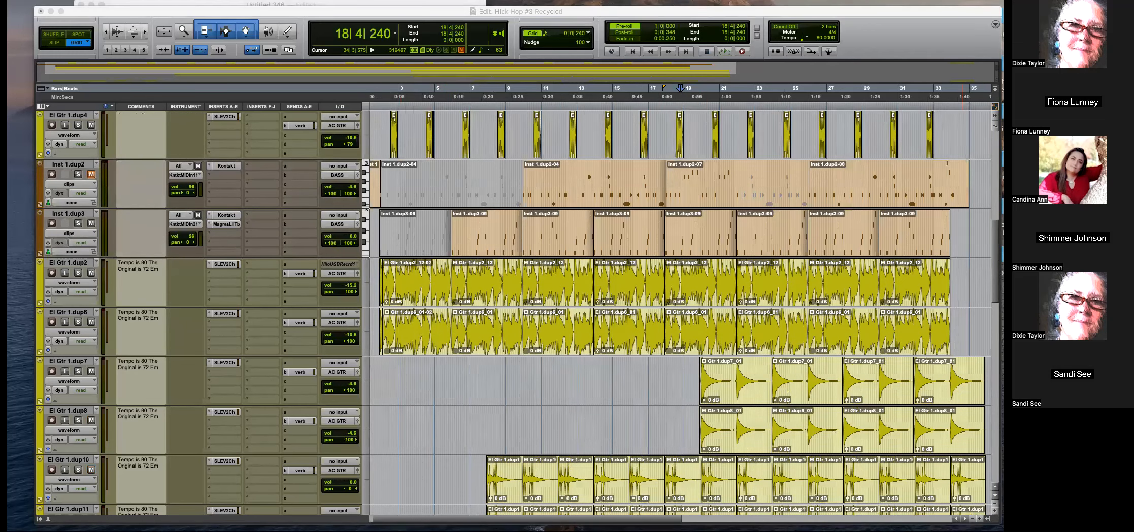
{"action": "left_click", "coordinate": [690, 166]}
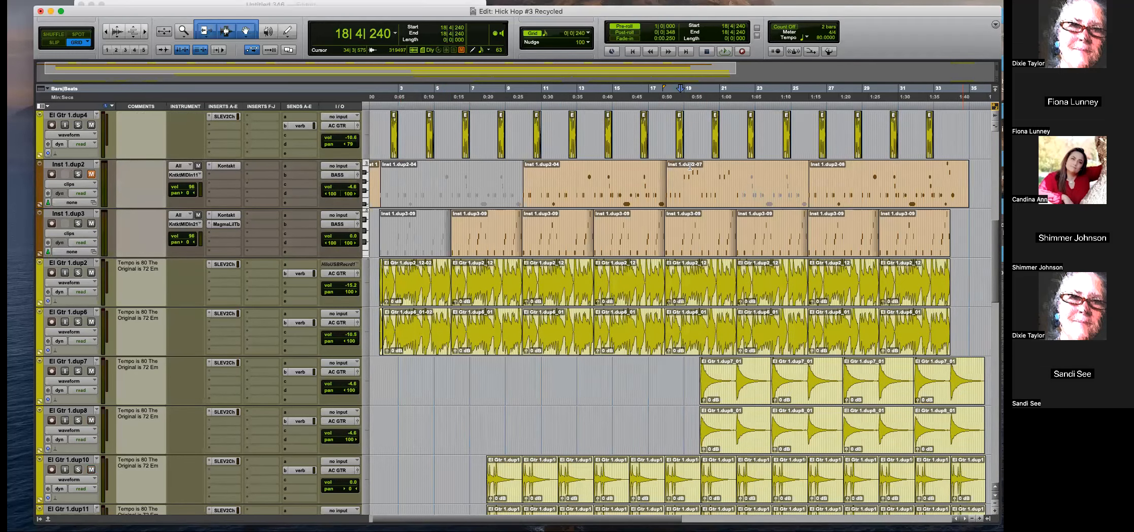
Place the cursor at 1|1|000 and bring the opening bars of the drum and clap tracks into view.
{"action": "left_click", "coordinate": [386, 373]}
{"action": "key", "text": "t"}
{"action": "key", "text": "t"}
{"action": "key", "text": "r"}
{"action": "key", "text": "r"}
{"action": "key", "text": "r"}
{"action": "key", "text": "t"}
{"action": "key", "text": "t"}
{"action": "key", "text": "t"}
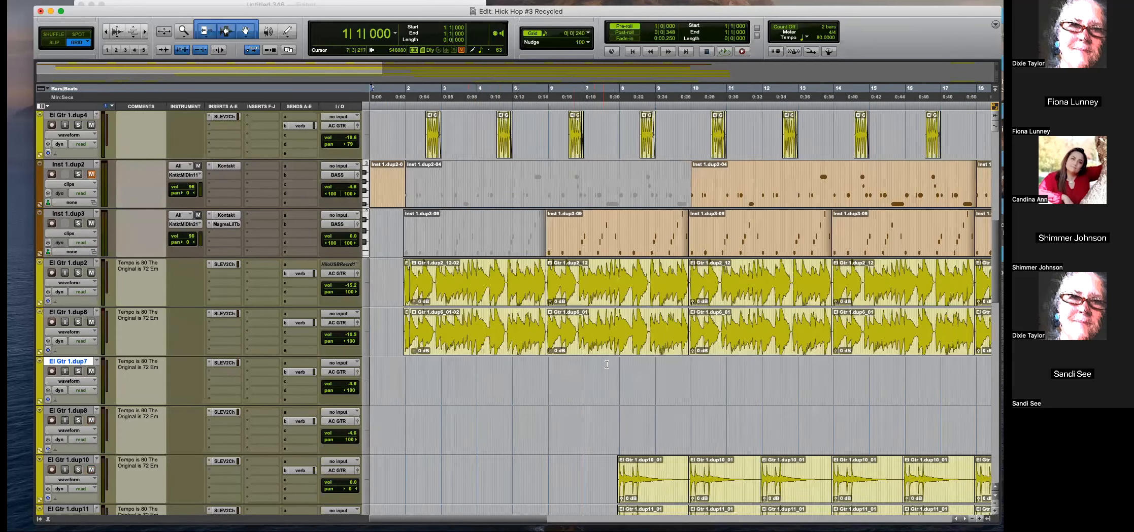
{"action": "scroll", "coordinate": [606, 364], "scroll_direction": "up", "scroll_amount": 5}
{"action": "scroll", "coordinate": [607, 364], "scroll_direction": "down", "scroll_amount": 1}
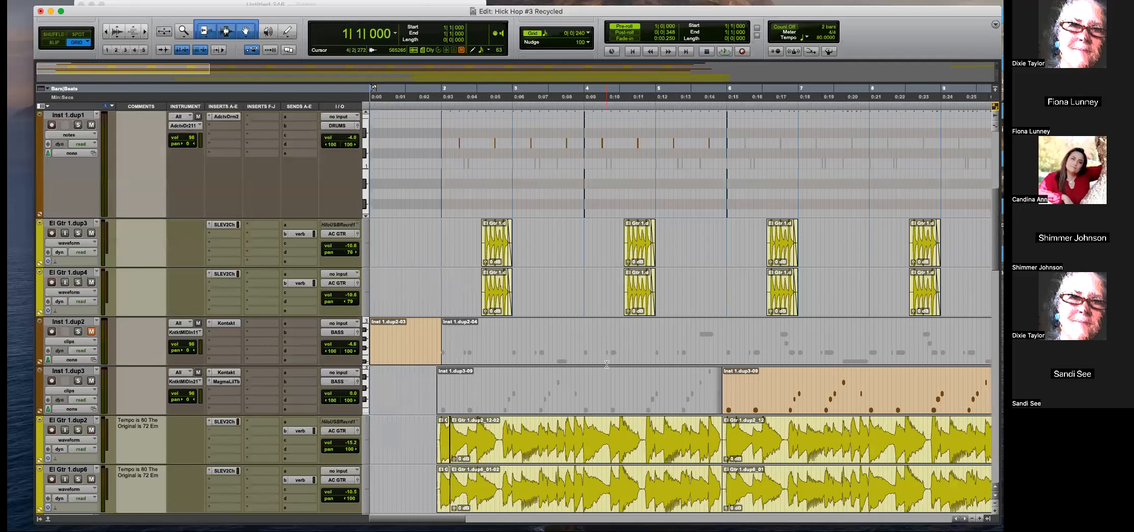
{"action": "scroll", "coordinate": [492, 305], "scroll_direction": "up", "scroll_amount": 3}
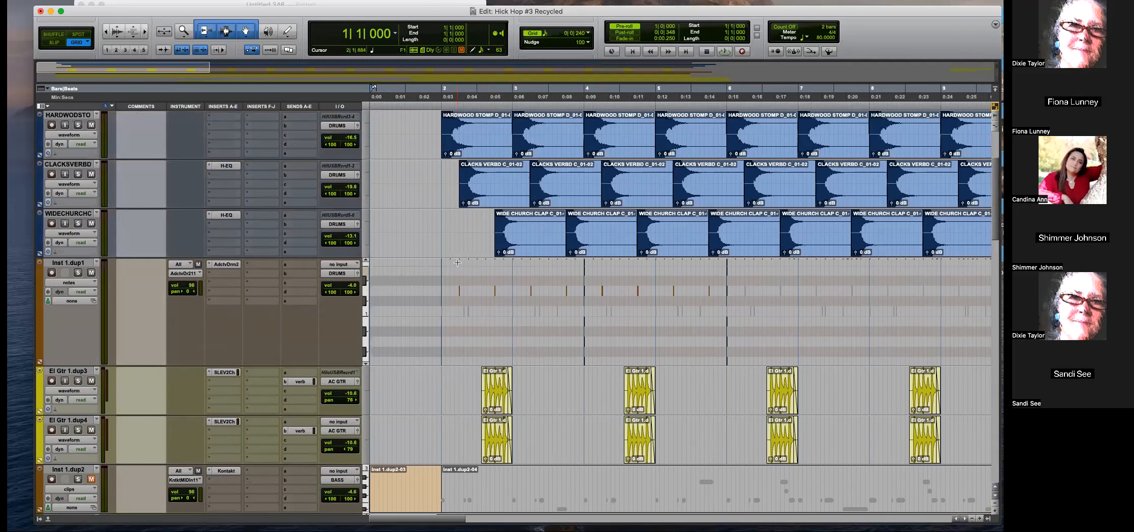
Enlarge the Inst 1.dup1 drum track and review its notes from the opening bars across the whole arrangement.
{"action": "left_click_drag", "start_coordinate": [265, 364], "coordinate": [265, 439]}
{"action": "left_click", "coordinate": [433, 378]}
{"action": "left_click_drag", "start_coordinate": [454, 384], "coordinate": [459, 441]}
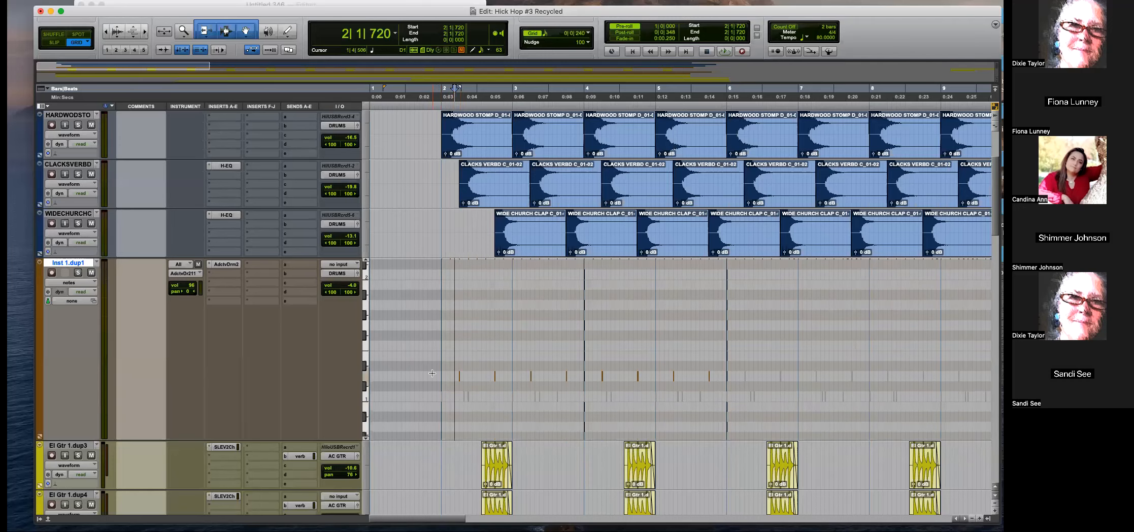
{"action": "left_click_drag", "start_coordinate": [571, 377], "coordinate": [572, 376]}
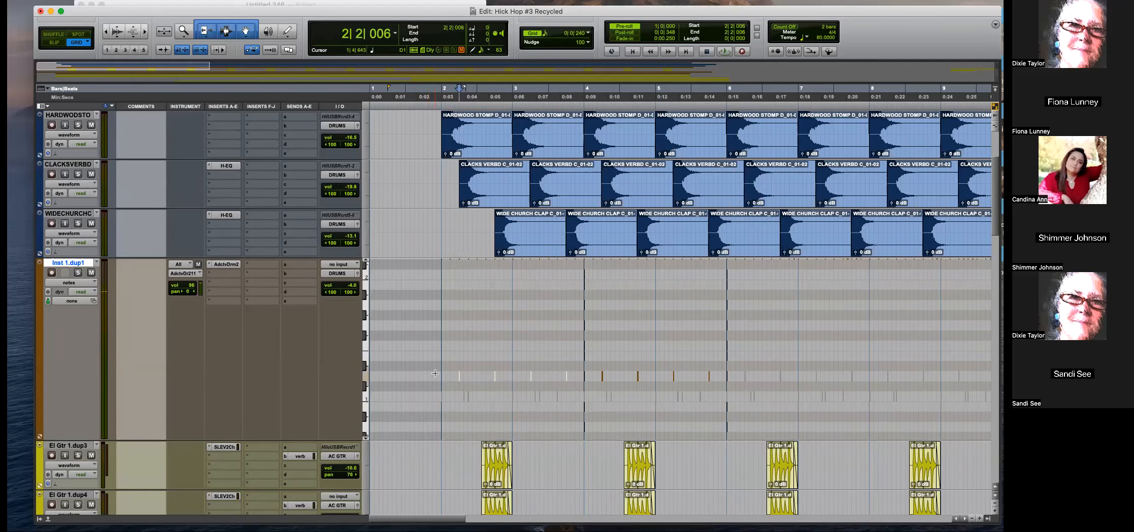
{"action": "key", "text": "r"}
{"action": "key", "text": "super+bracketleft"}
{"action": "key", "text": "super+bracketleft"}
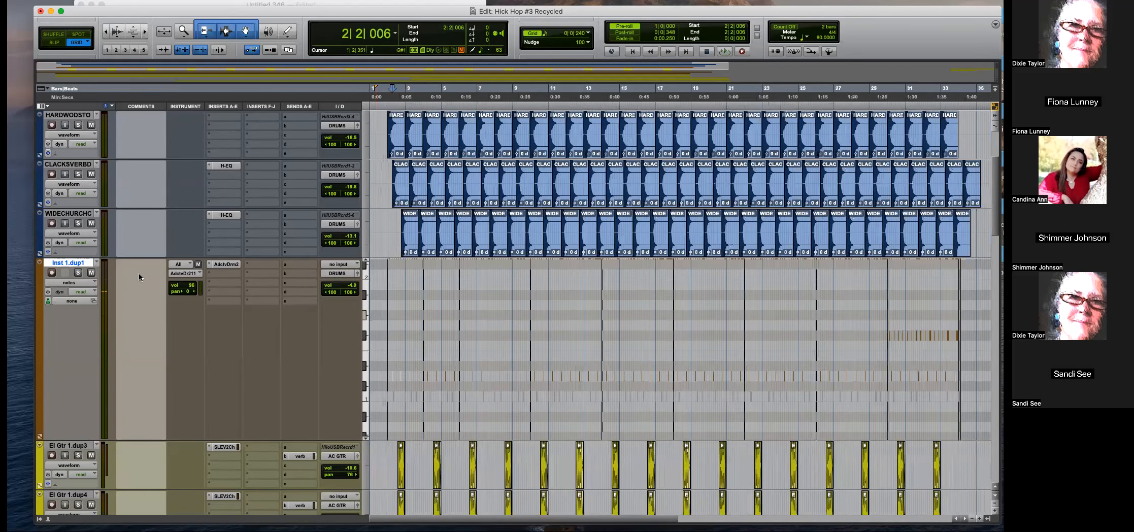
Duplicate the Inst 1.dup1 track once with all its data, and reduce the height of all tracks.
{"action": "key", "text": "alt+shift+d"}
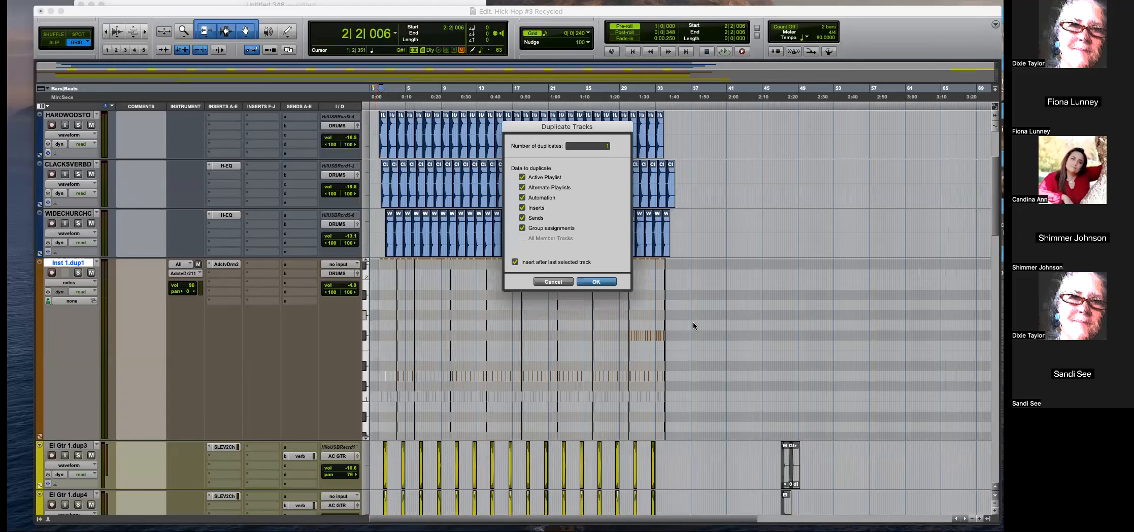
{"action": "key", "text": "Return"}
{"action": "left_click", "coordinate": [70, 156], "text": "shift"}
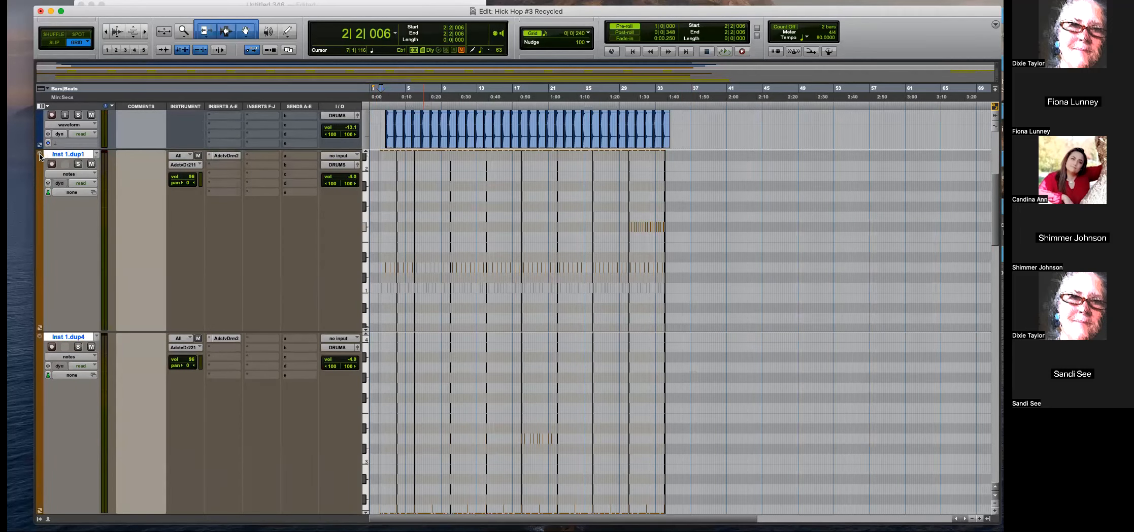
{"action": "left_click", "coordinate": [40, 156]}
{"action": "left_click", "coordinate": [58, 143]}
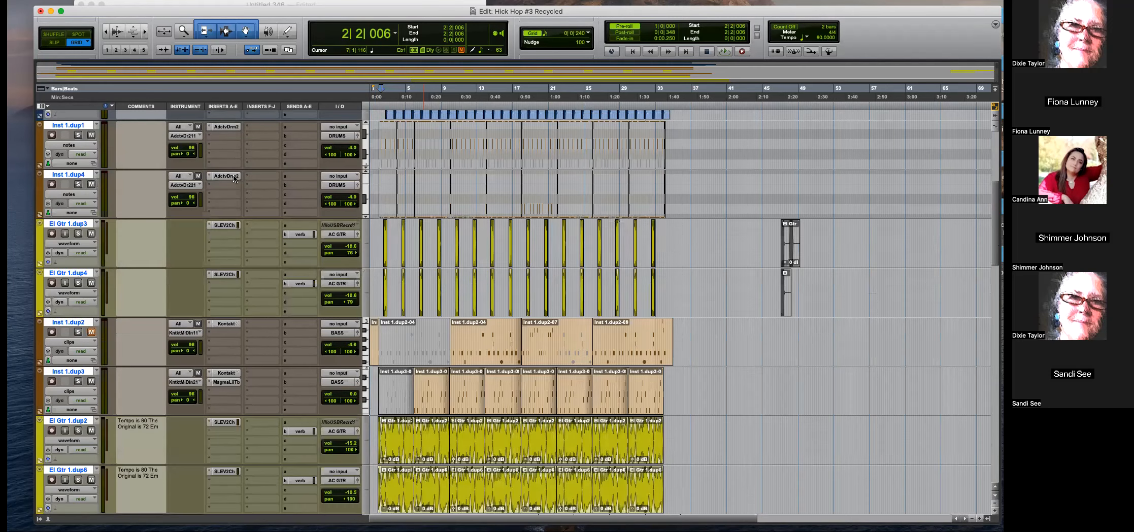
Select only the duplicated Inst 1.dup4 track, enlarge it, and display its content as clips.
{"action": "left_click", "coordinate": [70, 173], "text": "super"}
{"action": "left_click", "coordinate": [70, 173]}
{"action": "left_click_drag", "start_coordinate": [269, 168], "coordinate": [265, 386]}
{"action": "left_click", "coordinate": [419, 279]}
{"action": "key", "text": "ctrl+minus"}
{"action": "left_click", "coordinate": [650, 302]}
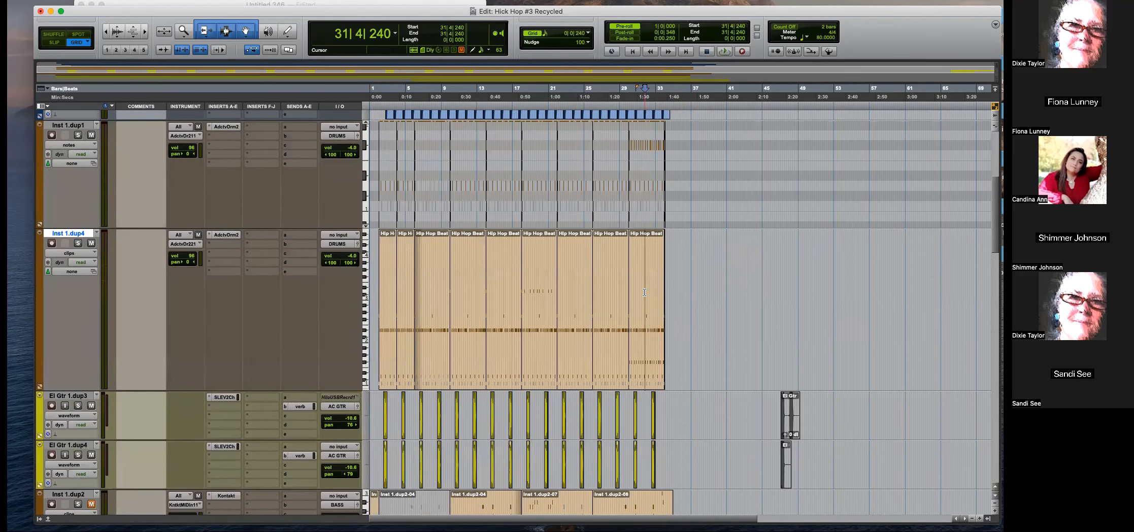
Display Inst 1.dup4 as notes and inspect the dense note row through its last bars.
{"action": "key", "text": "ctrl+minus"}
{"action": "left_click", "coordinate": [684, 363]}
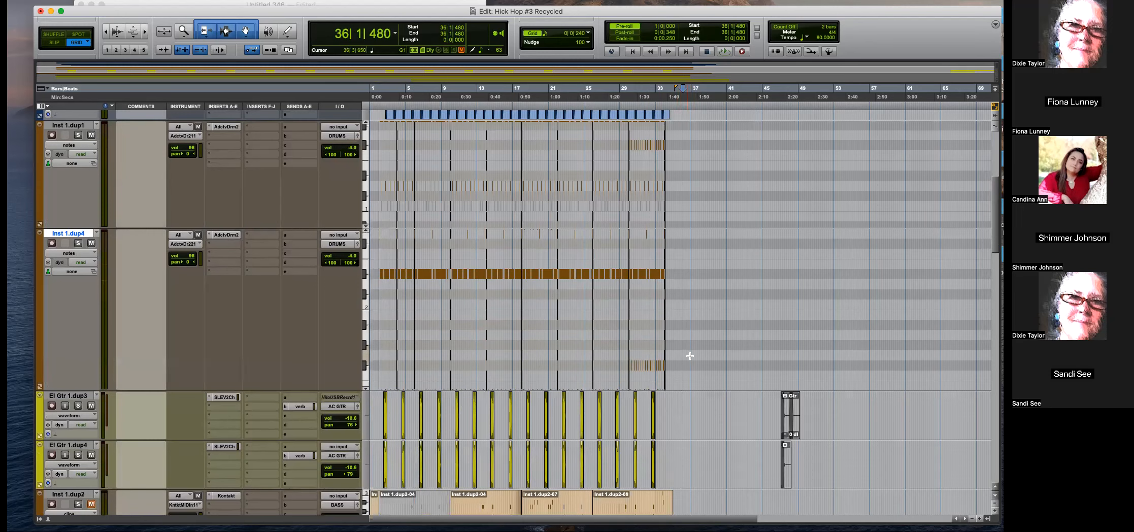
{"action": "left_click", "coordinate": [610, 272]}
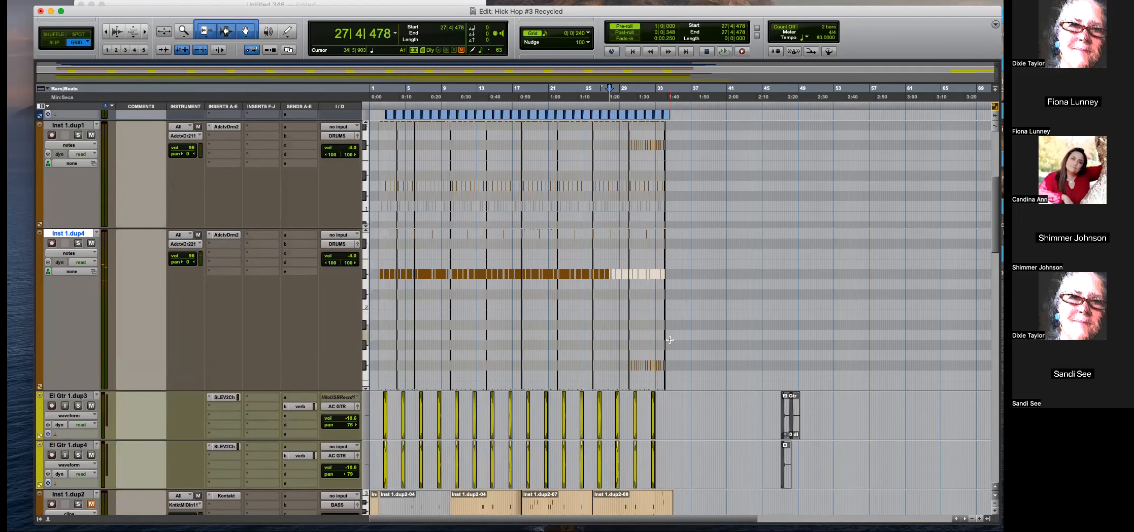
{"action": "left_click", "coordinate": [691, 270]}
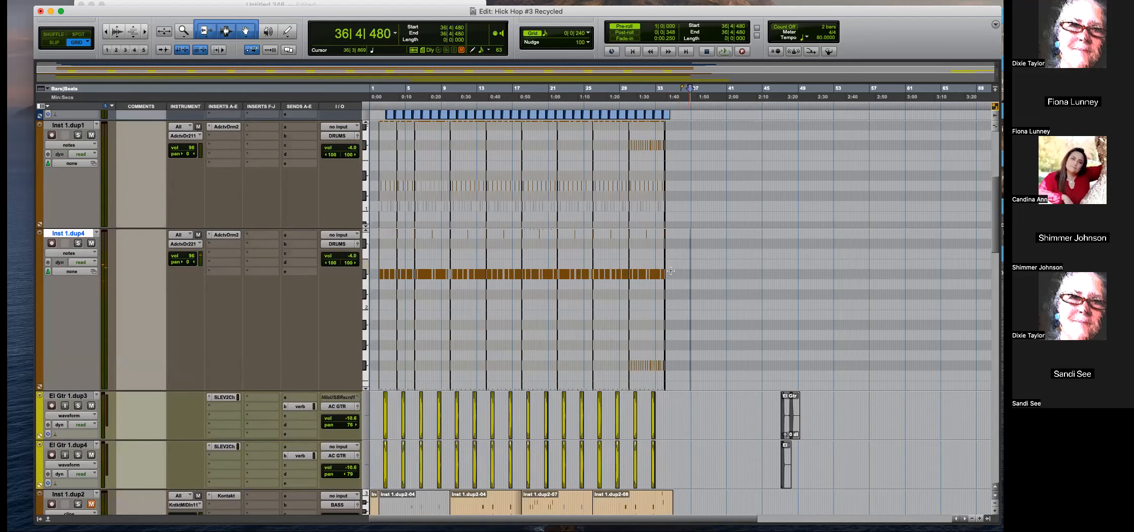
Mute Inst 1.dup4, return it to clips view, and delete all clips on the track.
{"action": "left_click", "coordinate": [92, 244]}
{"action": "scroll", "coordinate": [572, 315], "scroll_direction": "right", "scroll_amount": 1}
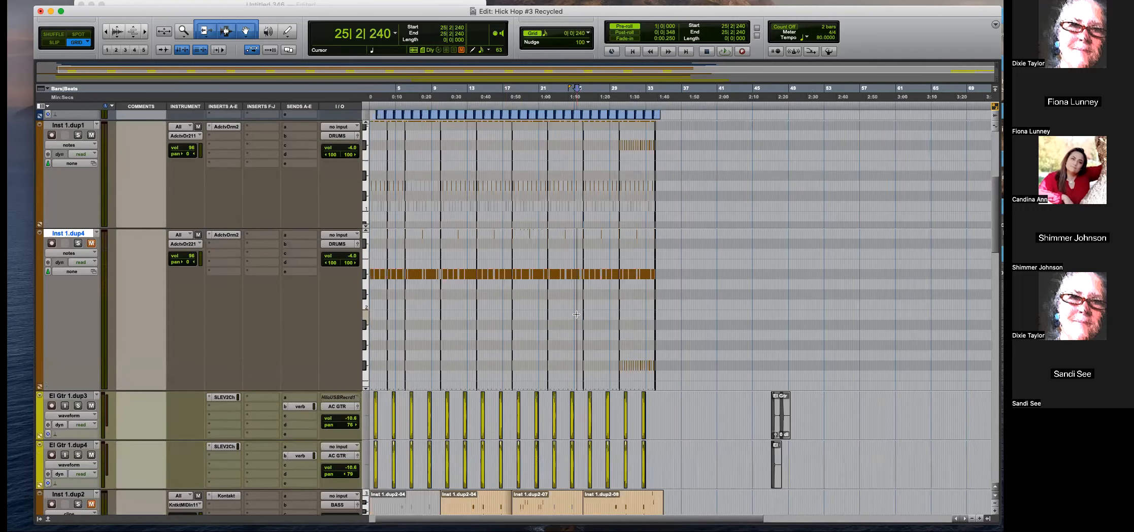
{"action": "key", "text": "minus"}
{"action": "left_click_drag", "start_coordinate": [754, 305], "coordinate": [332, 280]}
{"action": "key", "text": "Delete"}
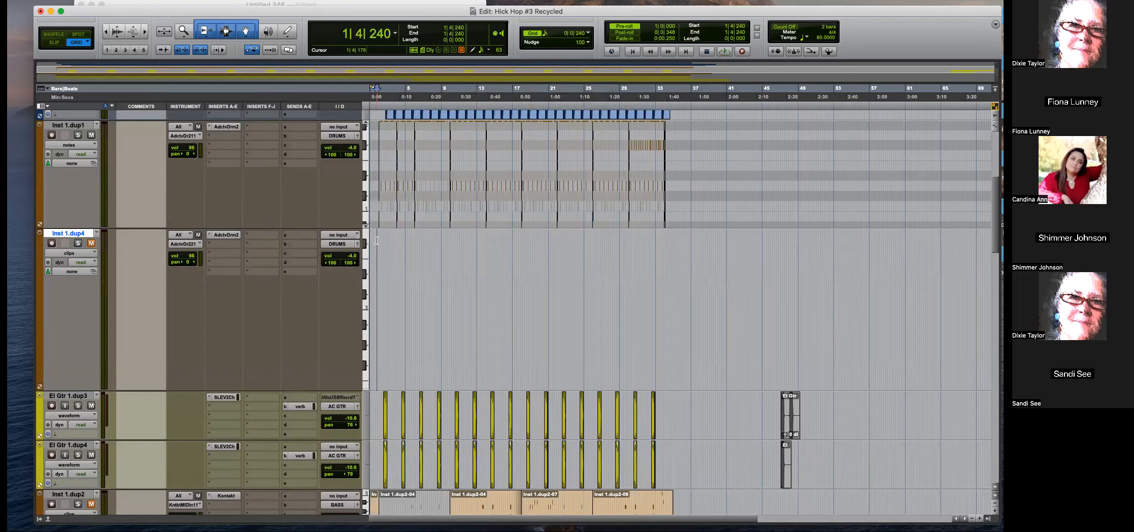
Enlarge the Inst 1.dup1 track and select its closely spaced row of notes in bars 2 and 3.
{"action": "left_click", "coordinate": [393, 171]}
{"action": "key", "text": "t"}
{"action": "key", "text": "t"}
{"action": "left_click_drag", "start_coordinate": [293, 228], "coordinate": [293, 322]}
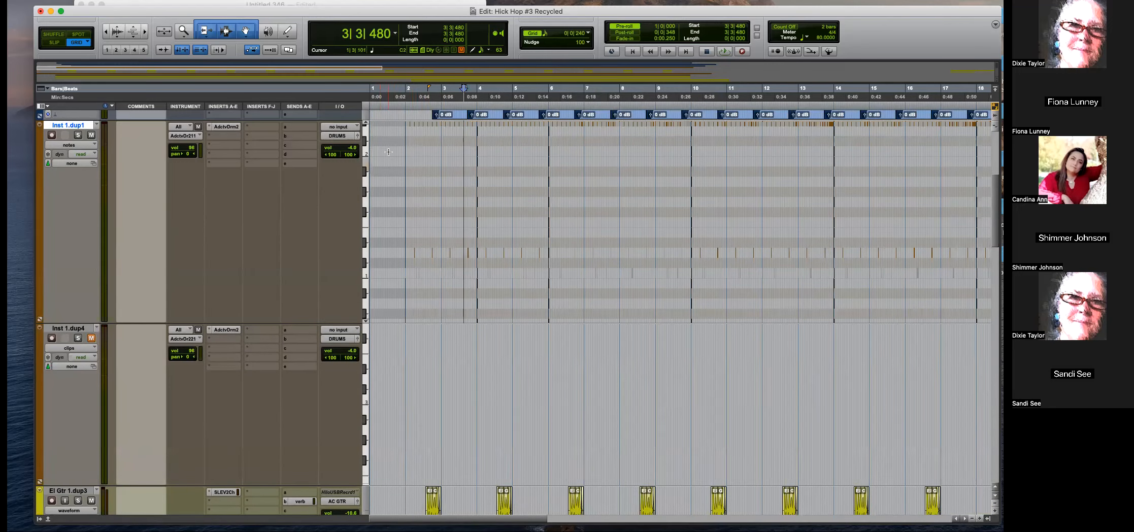
{"action": "left_click", "coordinate": [390, 207]}
{"action": "key", "text": "t"}
{"action": "left_click_drag", "start_coordinate": [429, 249], "coordinate": [581, 274]}
{"action": "key", "text": "t"}
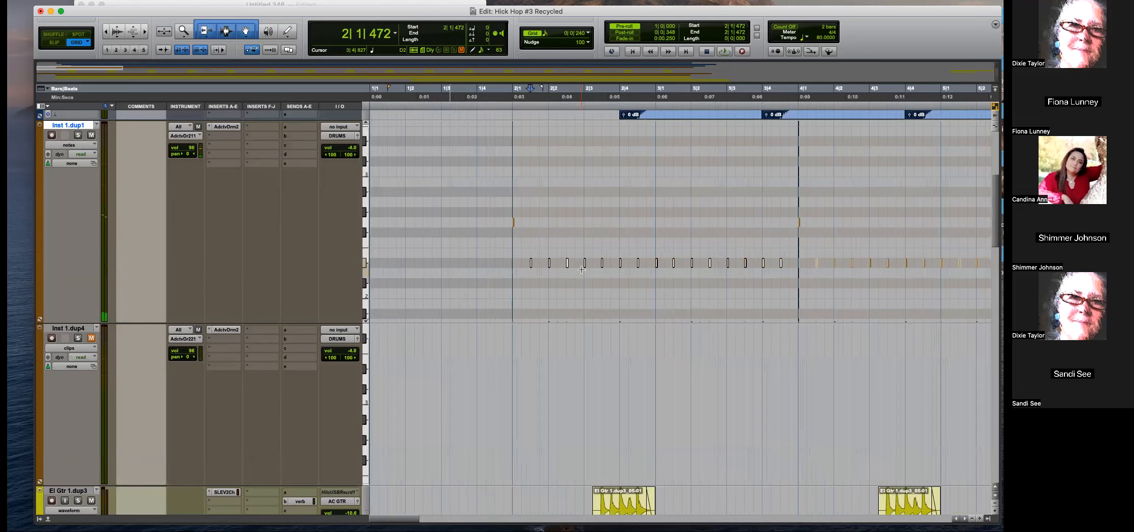
{"action": "key", "text": "r"}
{"action": "key", "text": "r"}
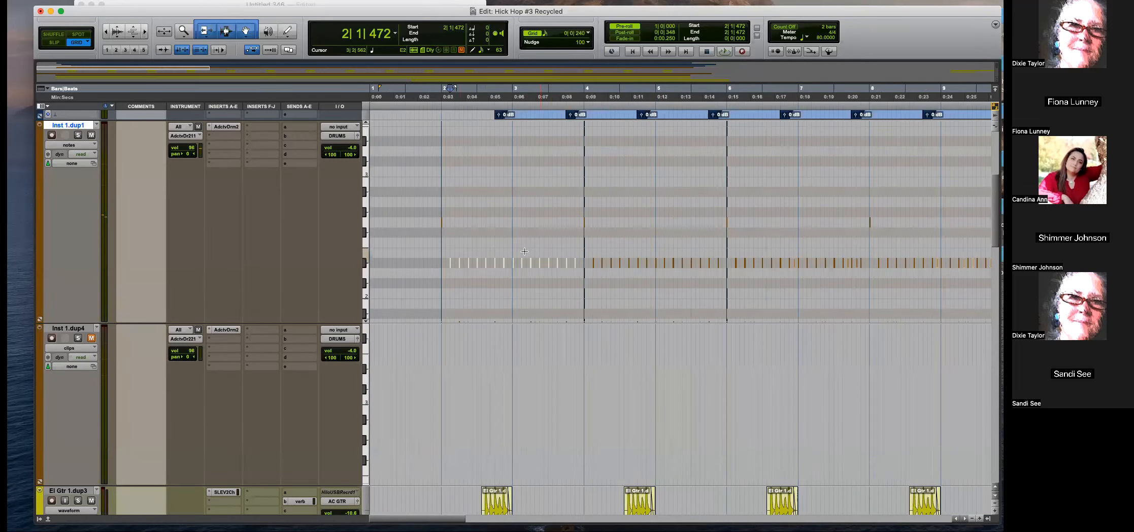
Solo Inst 1.dup1 and listen to its opening bars from 2|1|480.
{"action": "left_click", "coordinate": [450, 238]}
{"action": "key", "text": "space"}
{"action": "left_click", "coordinate": [77, 135]}
{"action": "key", "text": "t"}
{"action": "key", "text": "r"}
{"action": "key", "text": "t"}
{"action": "key", "text": "t"}
{"action": "key", "text": "r"}
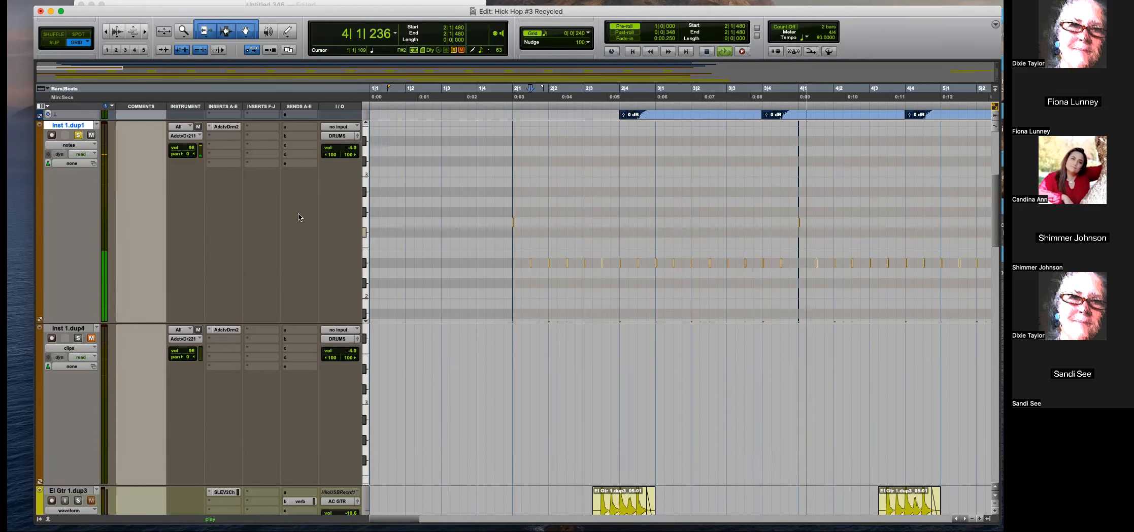
{"action": "key", "text": "r"}
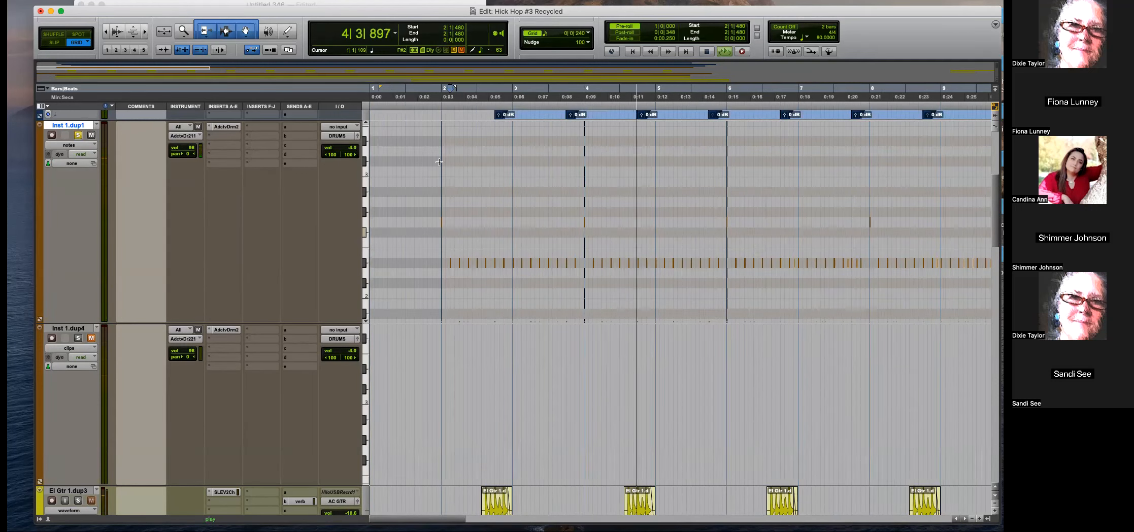
{"action": "key", "text": "space"}
Place the cursor at 2|1|240 on Inst 1.dup1 and set the grid value to 0|0|120.
{"action": "left_click", "coordinate": [444, 232]}
{"action": "key", "text": "t"}
{"action": "key", "text": "t"}
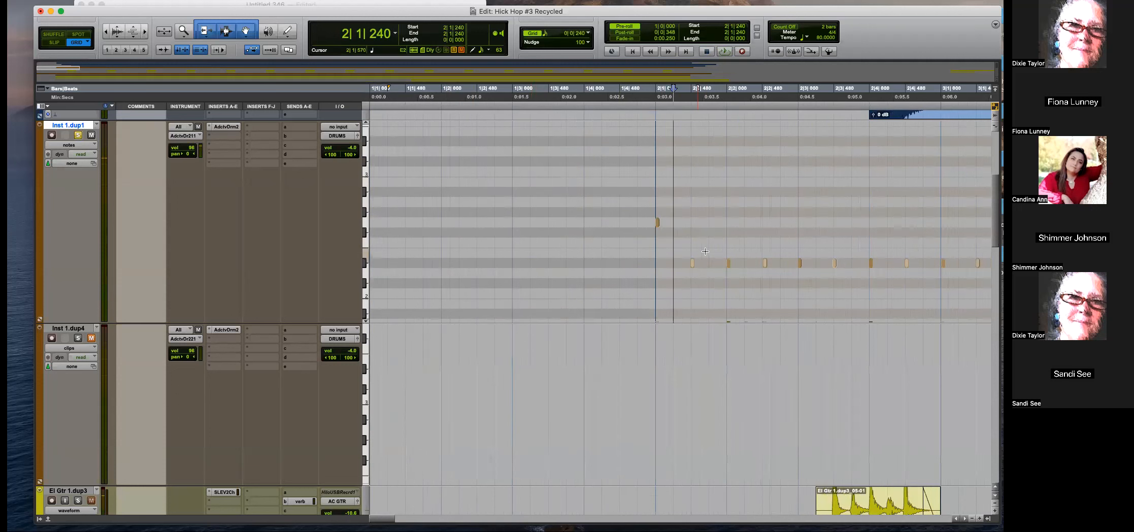
{"action": "left_click", "coordinate": [546, 34]}
{"action": "left_click", "coordinate": [574, 41]}
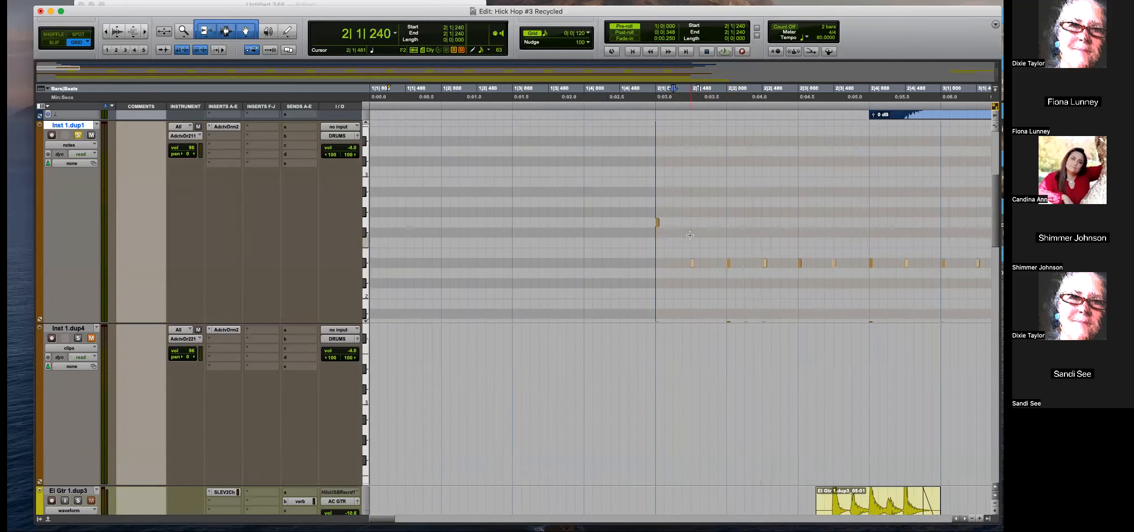
Examine how the first notes of the closely spaced row in Inst 1.dup1 line up with the grid near 2|1|480.
{"action": "key", "text": "t"}
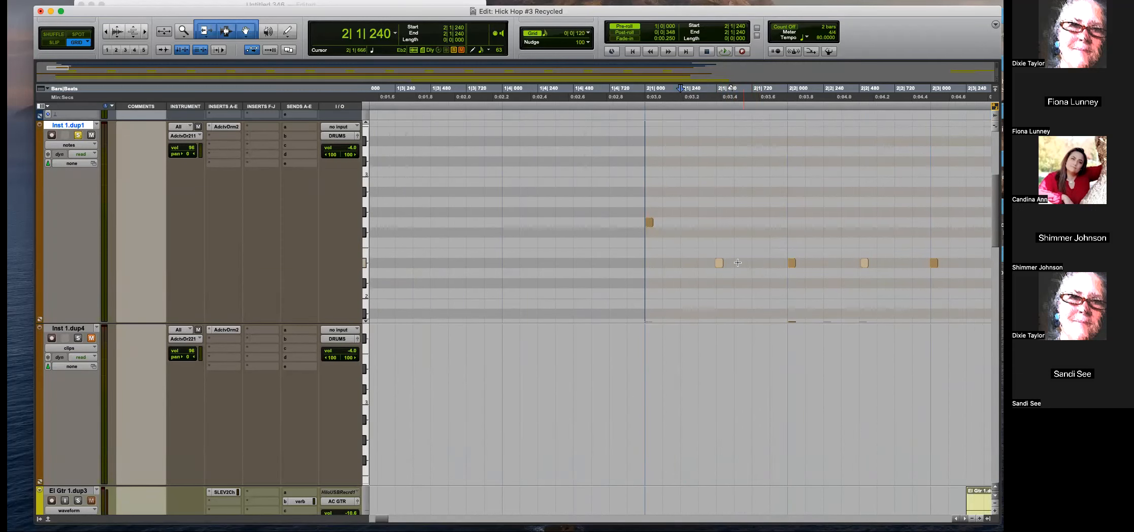
{"action": "key", "text": "t"}
{"action": "key", "text": "t"}
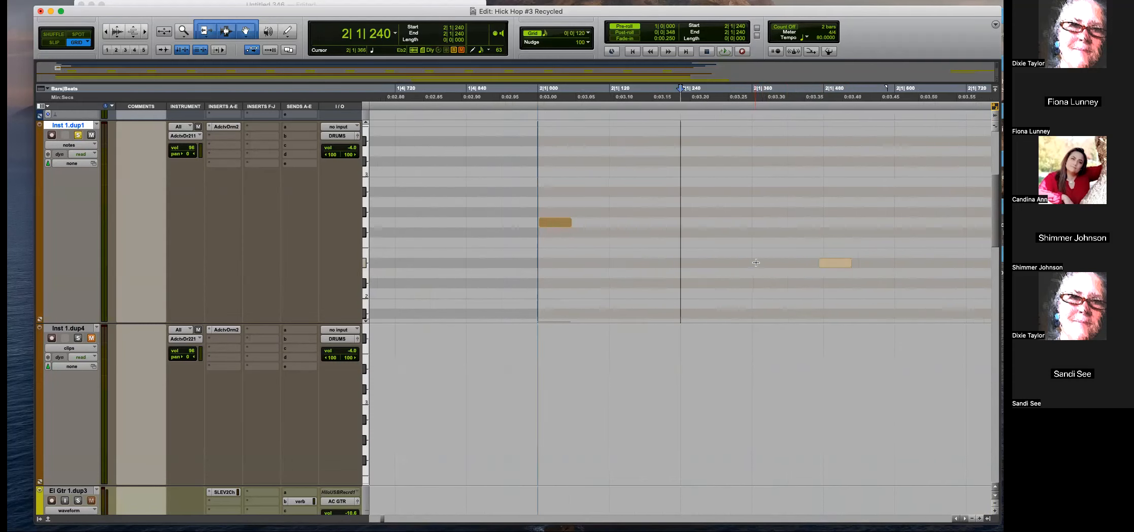
{"action": "key", "text": "r"}
{"action": "key", "text": "r"}
{"action": "key", "text": "r"}
{"action": "key", "text": "r"}
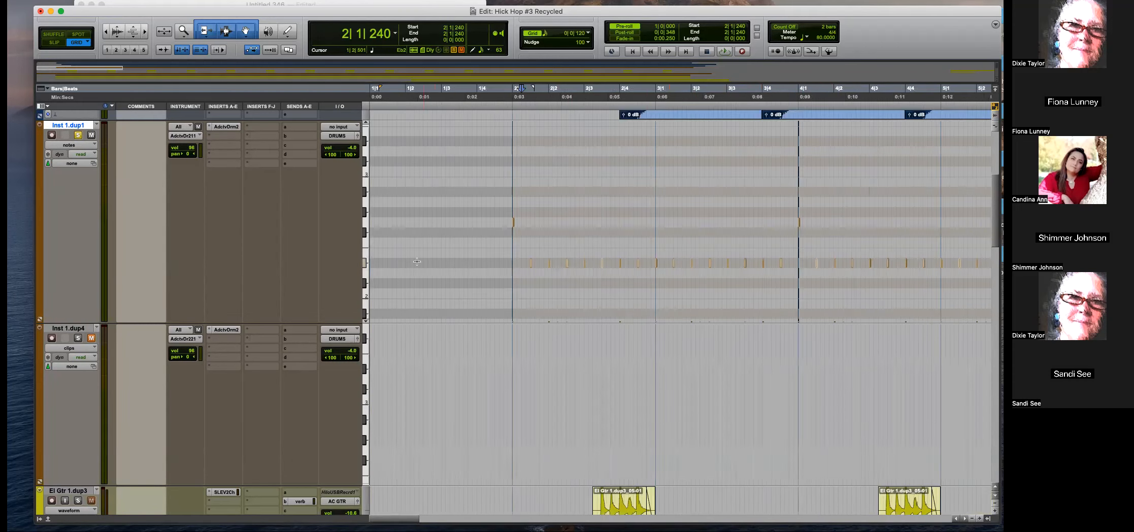
Align the closely spaced row of notes in Inst 1.dup1 to the grid, with the first note starting at 2|1|480.
{"action": "left_click", "coordinate": [530, 263]}
{"action": "key", "text": "t"}
{"action": "key", "text": "t"}
{"action": "key", "text": "t"}
{"action": "key", "text": "t"}
{"action": "key", "text": "t"}
{"action": "key", "text": "t"}
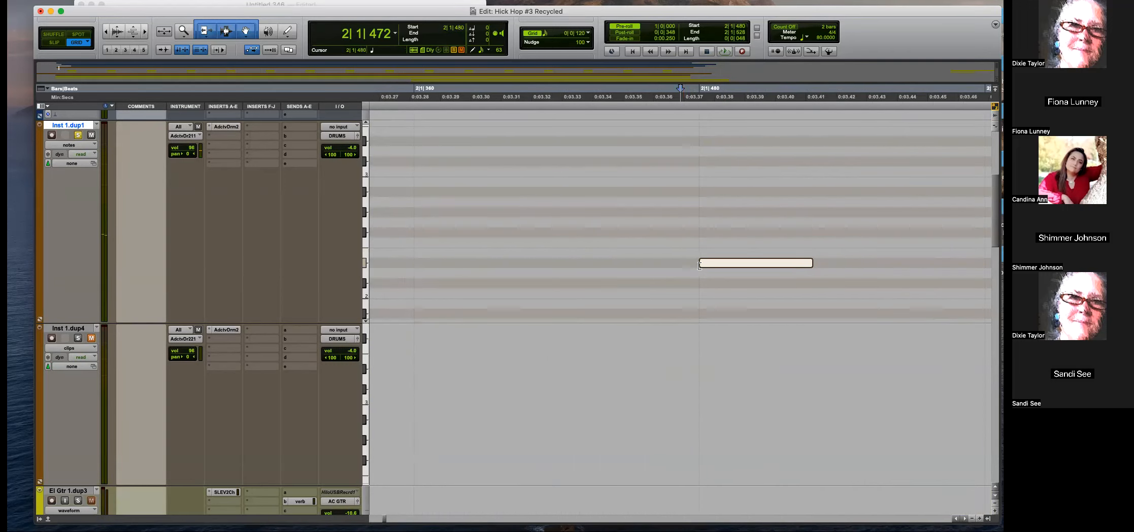
{"action": "key", "text": "r"}
{"action": "key", "text": "r"}
{"action": "key", "text": "r"}
{"action": "key", "text": "r"}
{"action": "key", "text": "r"}
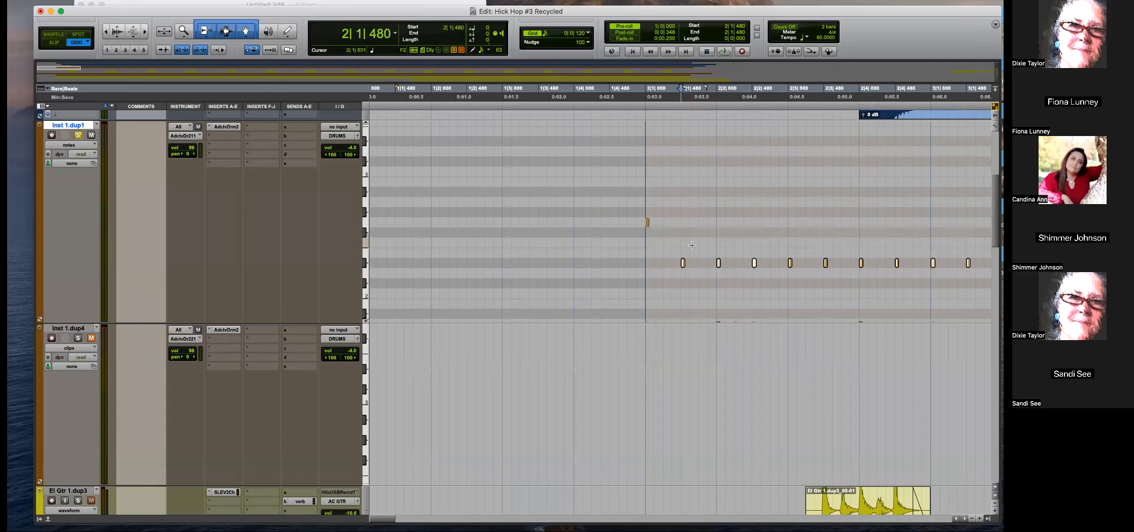
Place the cursor at 2|1|600 and check the alignment of the moved notes against the grid at close range.
{"action": "left_click", "coordinate": [691, 245]}
{"action": "key", "text": "t"}
{"action": "key", "text": "r"}
{"action": "key", "text": "r"}
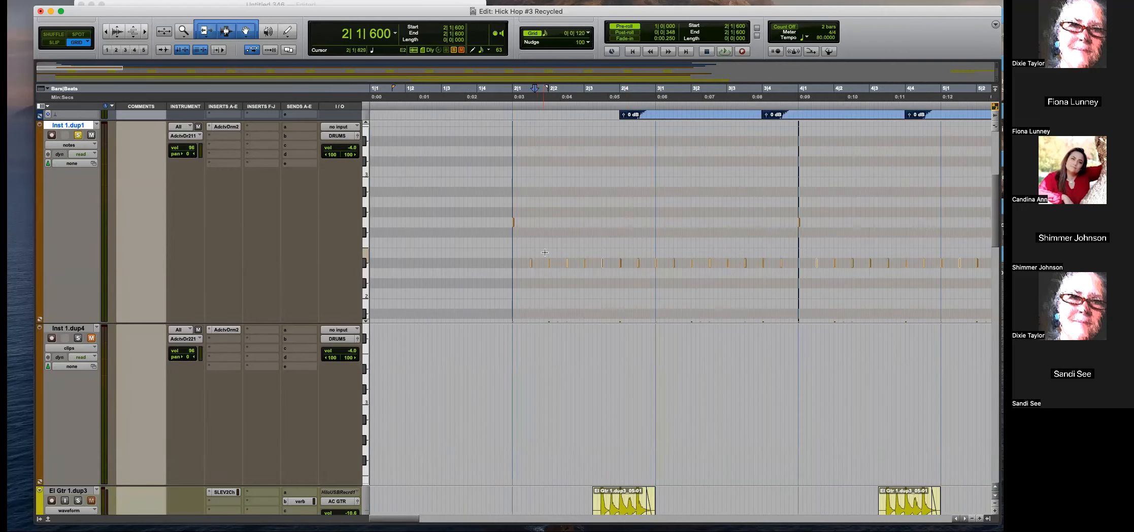
{"action": "key", "text": "t"}
{"action": "key", "text": "t"}
{"action": "key", "text": "t"}
{"action": "key", "text": "t"}
{"action": "key", "text": "r"}
{"action": "key", "text": "r"}
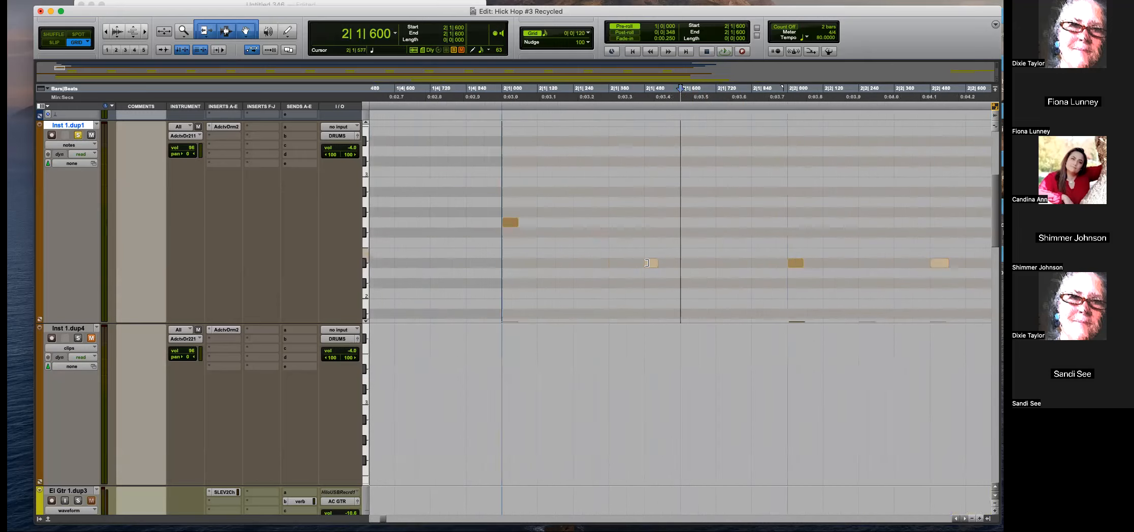
{"action": "key", "text": "r"}
Start playback from 2|1|240 and add an extra note to the closely spaced row shortly before bar 3.
{"action": "left_click", "coordinate": [655, 248]}
{"action": "key", "text": "space"}
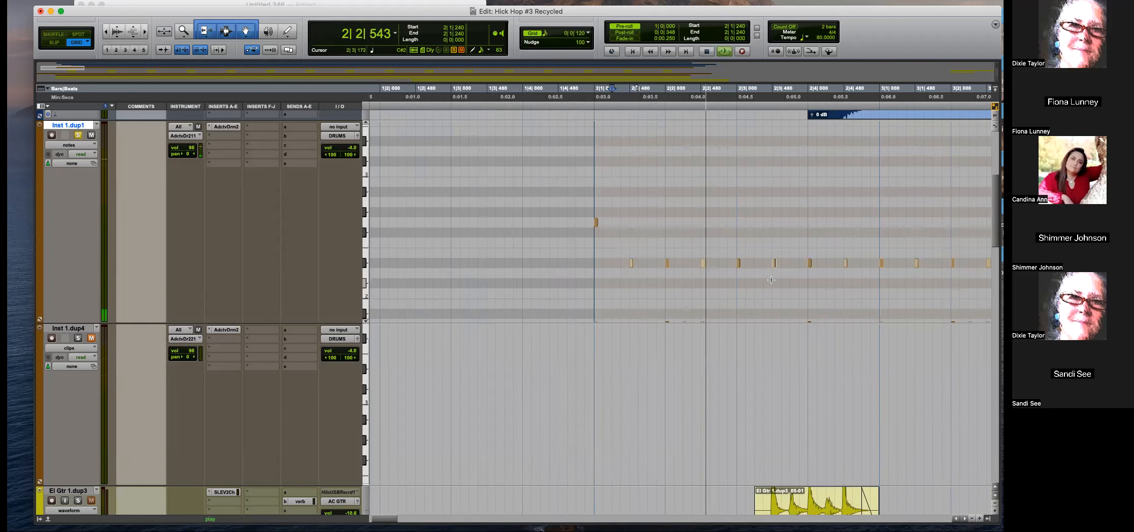
{"action": "scroll", "coordinate": [757, 297], "scroll_direction": "left", "scroll_amount": 2}
{"action": "left_click", "coordinate": [927, 263]}
{"action": "scroll", "coordinate": [874, 236], "scroll_direction": "right", "scroll_amount": 6}
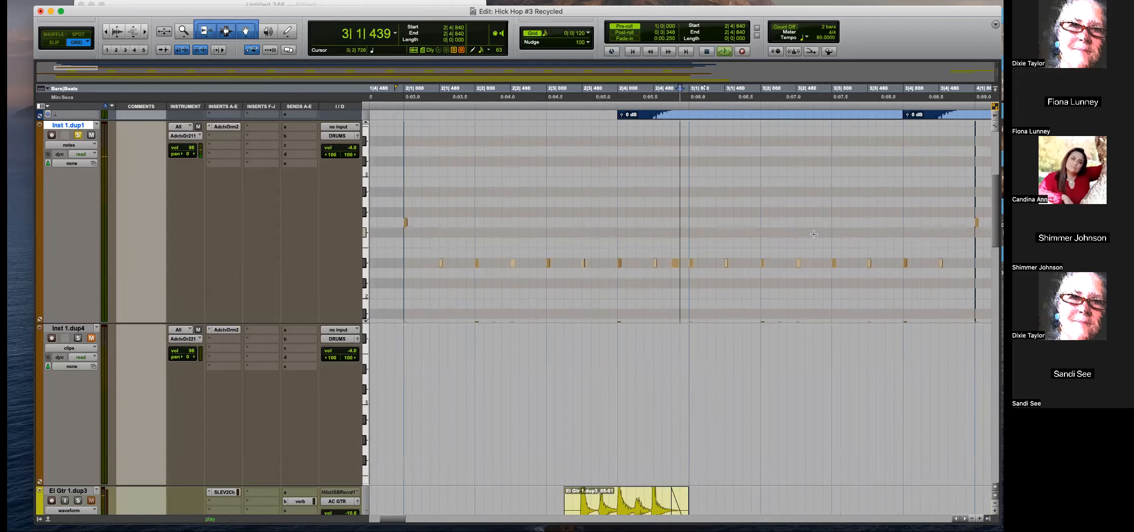
Add extra notes to the row in beat 4 of bar 3, including one at 3|4|840, and stop playback.
{"action": "scroll", "coordinate": [814, 234], "scroll_direction": "right", "scroll_amount": 4}
{"action": "left_click", "coordinate": [780, 263]}
{"action": "left_click", "coordinate": [814, 263]}
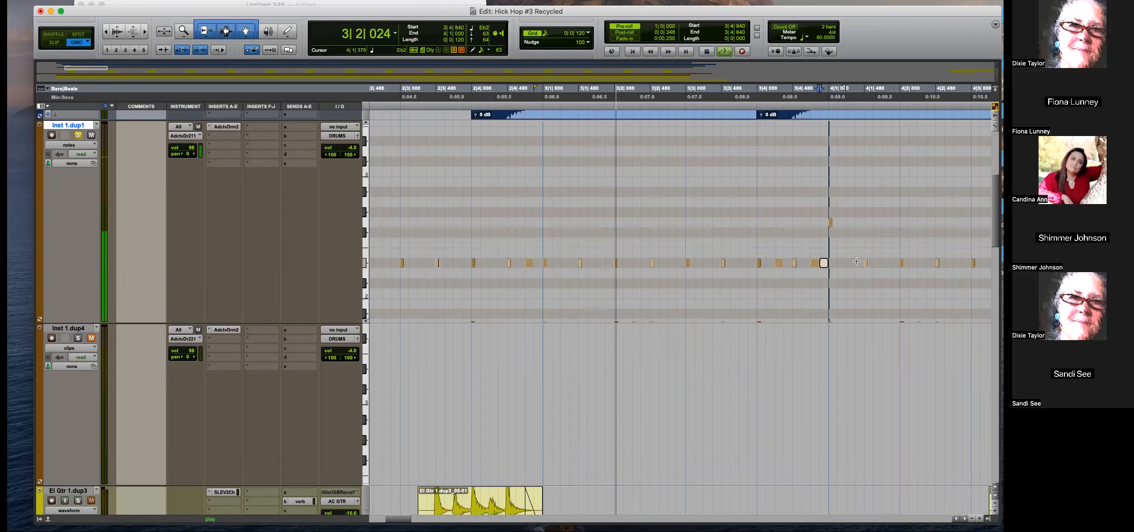
{"action": "scroll", "coordinate": [761, 253], "scroll_direction": "right", "scroll_amount": 4}
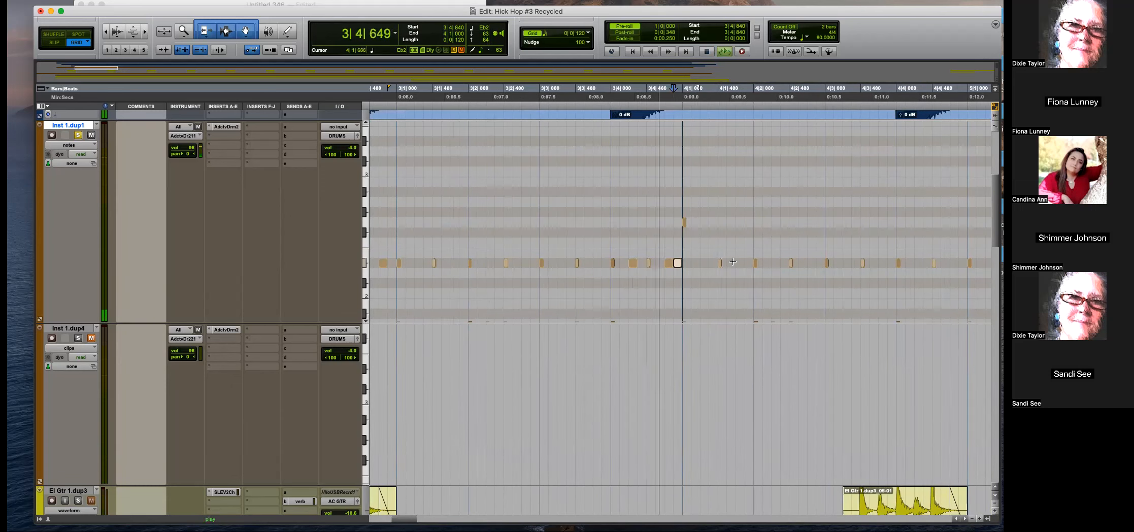
{"action": "key", "text": "r"}
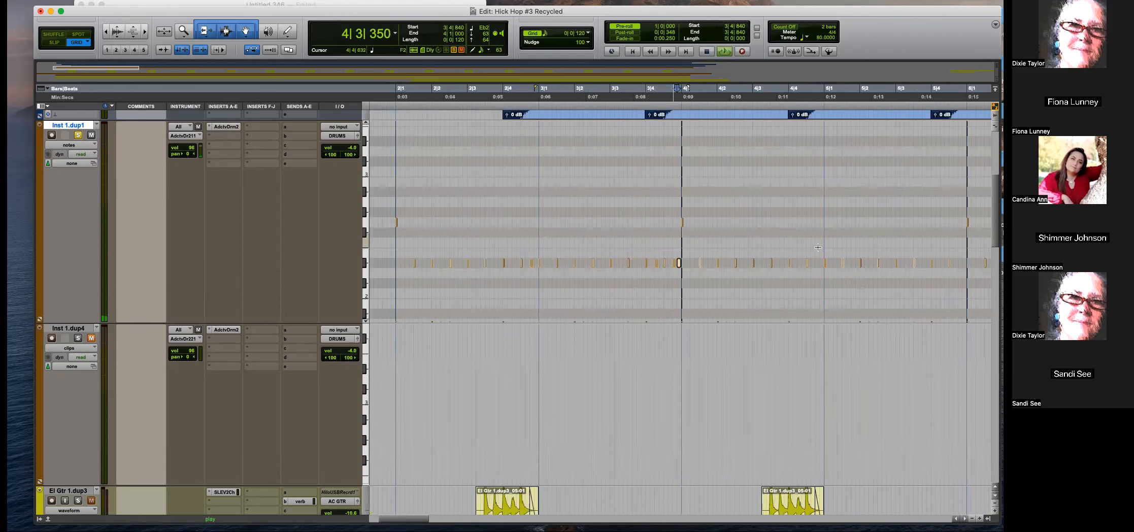
{"action": "key", "text": "space"}
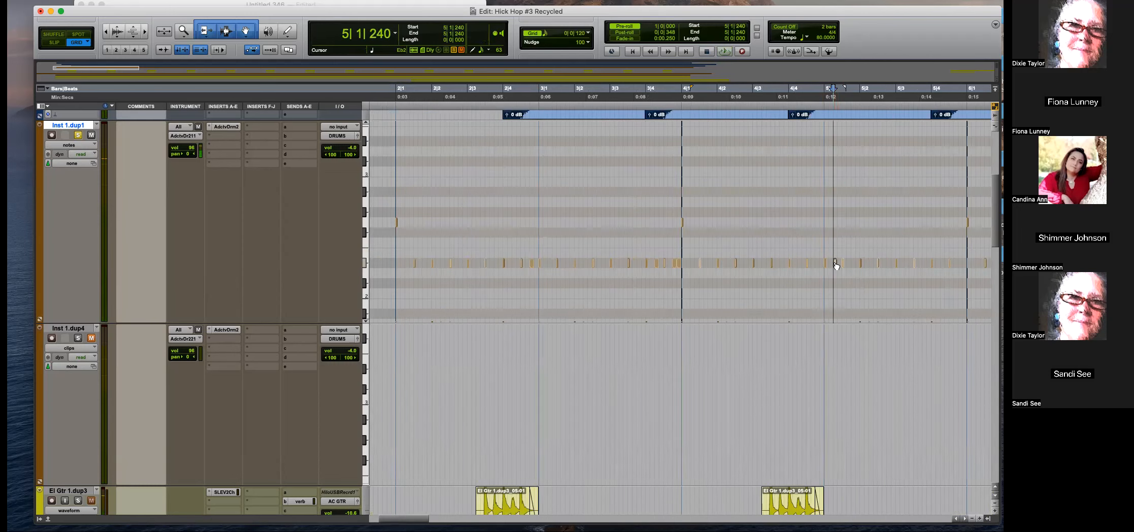
Resume playback and add extra notes to the row in beat 1 of bar 5, including one at 5|1|720.
{"action": "key", "text": "t"}
{"action": "key", "text": "space"}
{"action": "left_click", "coordinate": [717, 263]}
{"action": "left_click", "coordinate": [719, 262]}
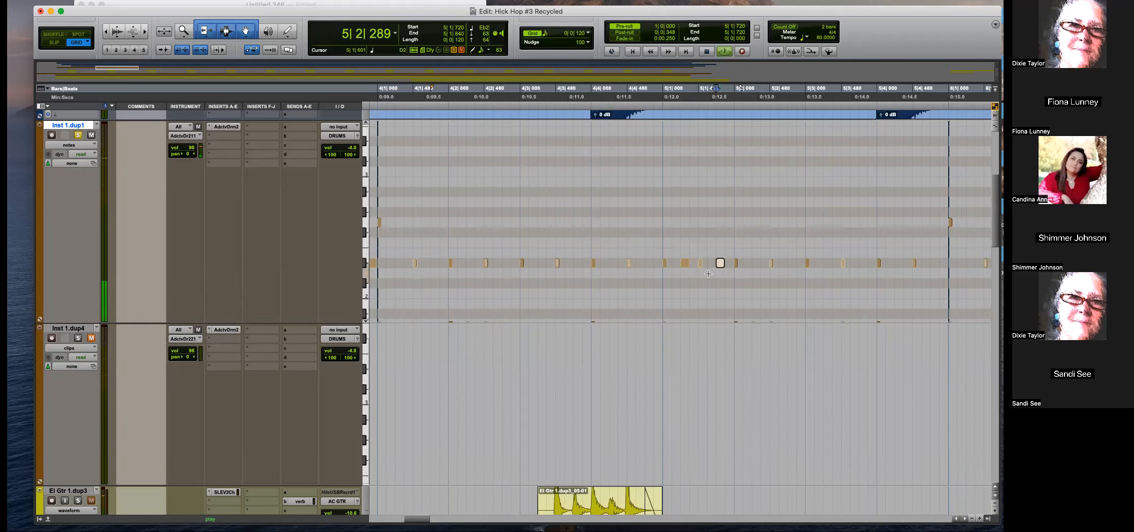
Add an extra note at 5|3|720 and more notes in beat 4 of bar 5, just before bar 6.
{"action": "left_click", "coordinate": [716, 263]}
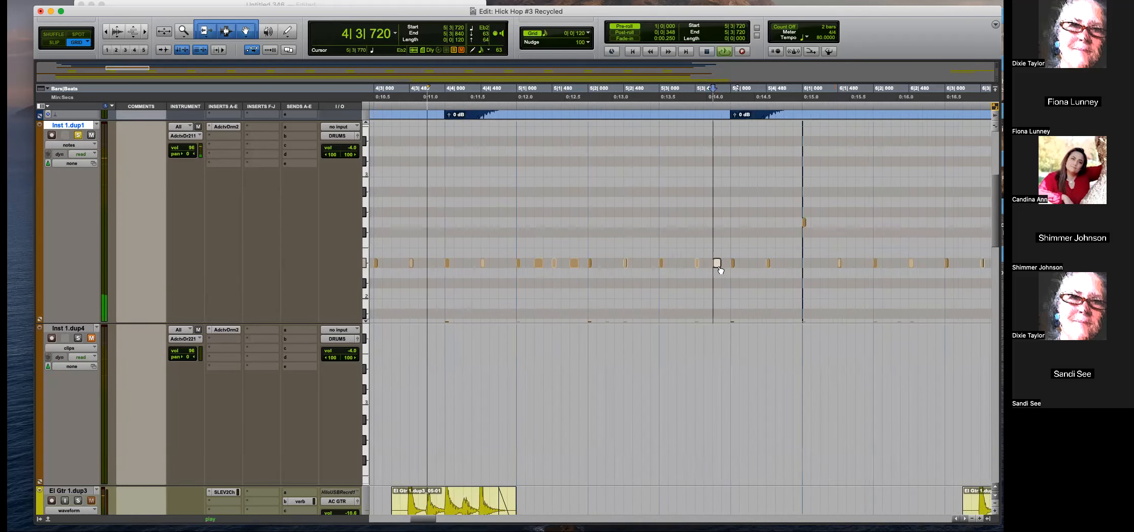
{"action": "left_click", "coordinate": [780, 263]}
{"action": "double_click", "coordinate": [790, 266]}
{"action": "double_click", "coordinate": [798, 264]}
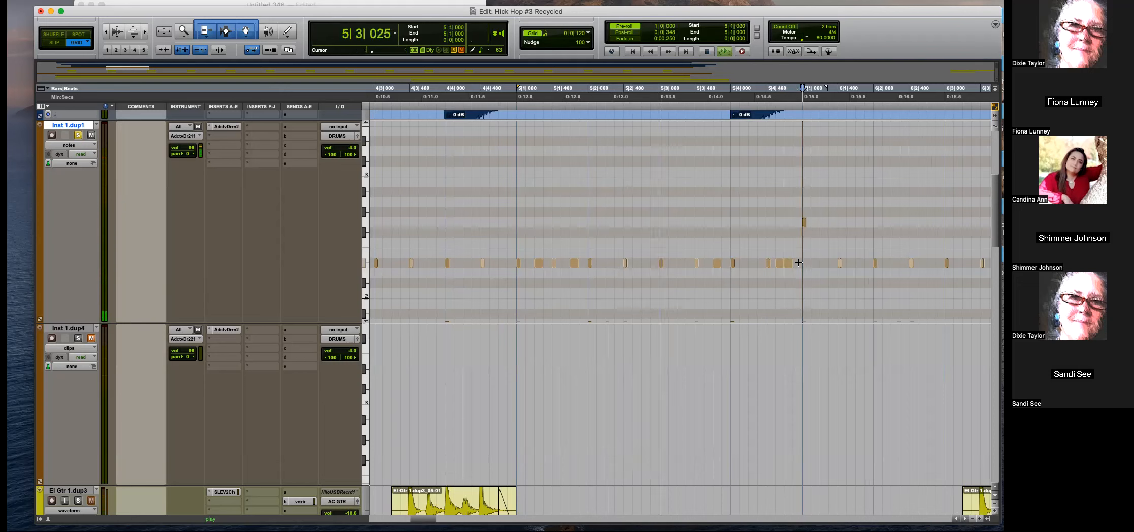
Add an extra note at 5|4|240, set the grid to 1/64 note and redraw the run before bar 6 as shorter hits.
{"action": "key", "text": "t"}
{"action": "left_click", "coordinate": [597, 263]}
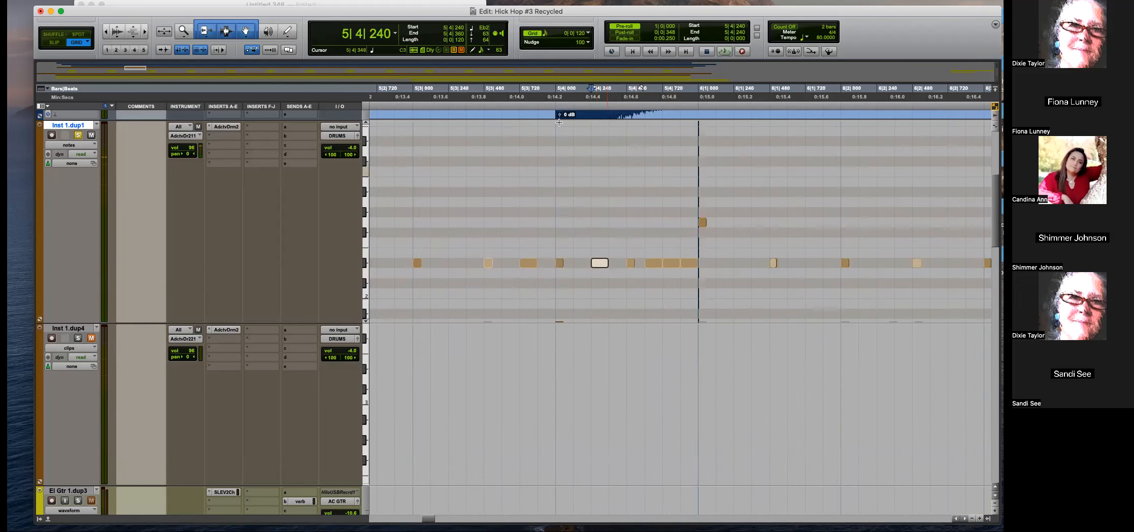
{"action": "left_click", "coordinate": [551, 31]}
{"action": "left_click", "coordinate": [565, 44]}
{"action": "left_click", "coordinate": [618, 231]}
{"action": "key", "text": "t"}
{"action": "left_click_drag", "start_coordinate": [833, 241], "coordinate": [764, 265]}
{"action": "left_click", "coordinate": [664, 288]}
Play back the revised drum fill leading into bar 6.
{"action": "key", "text": "space"}
{"action": "key", "text": "r"}
{"action": "key", "text": "r"}
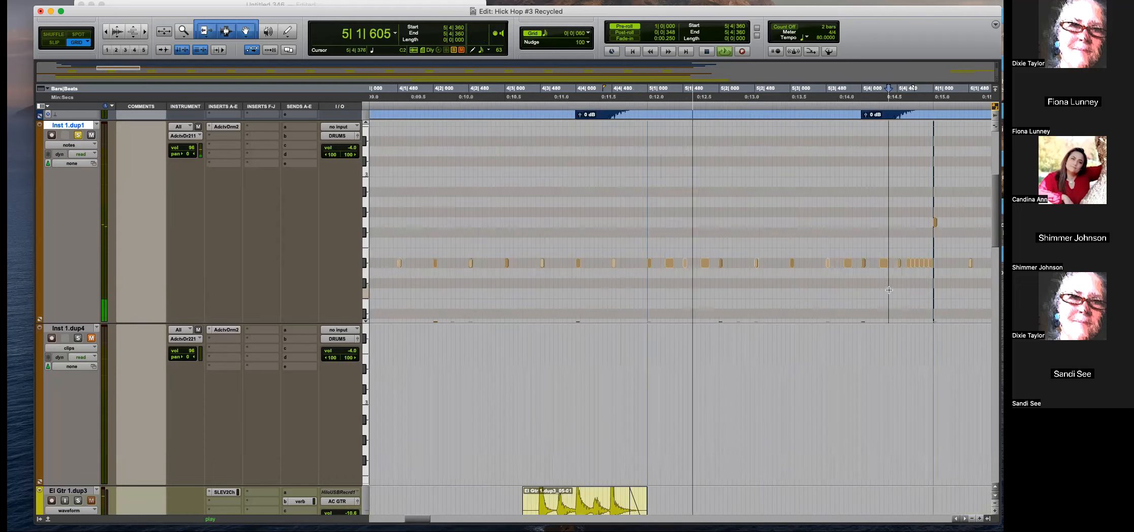
{"action": "key", "text": "t"}
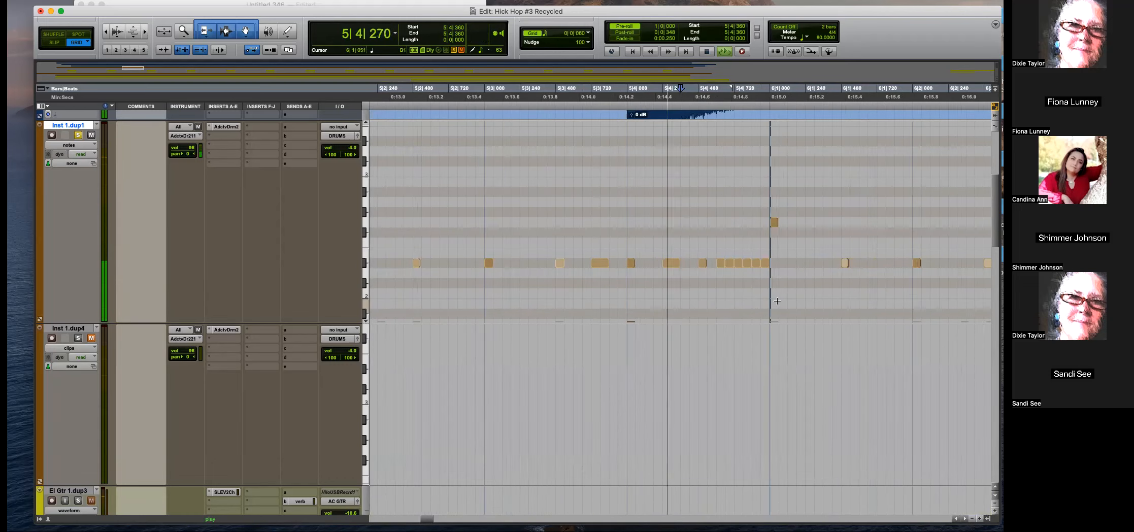
{"action": "key", "text": "r"}
{"action": "key", "text": "r"}
{"action": "key", "text": "space"}
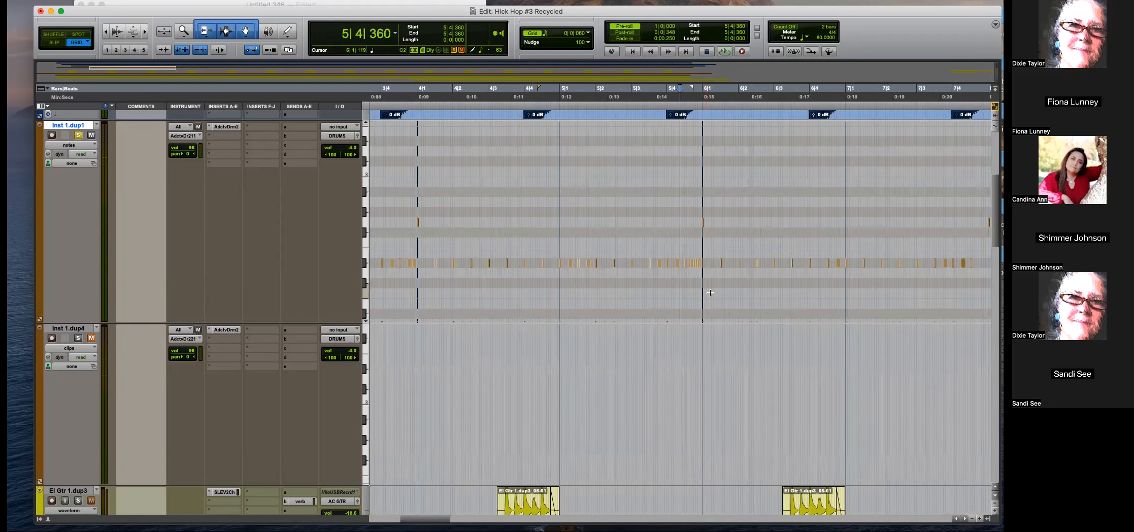
Delete the notes in the drum row across bars 6 and 7.
{"action": "key", "text": "r"}
{"action": "left_click", "coordinate": [693, 285]}
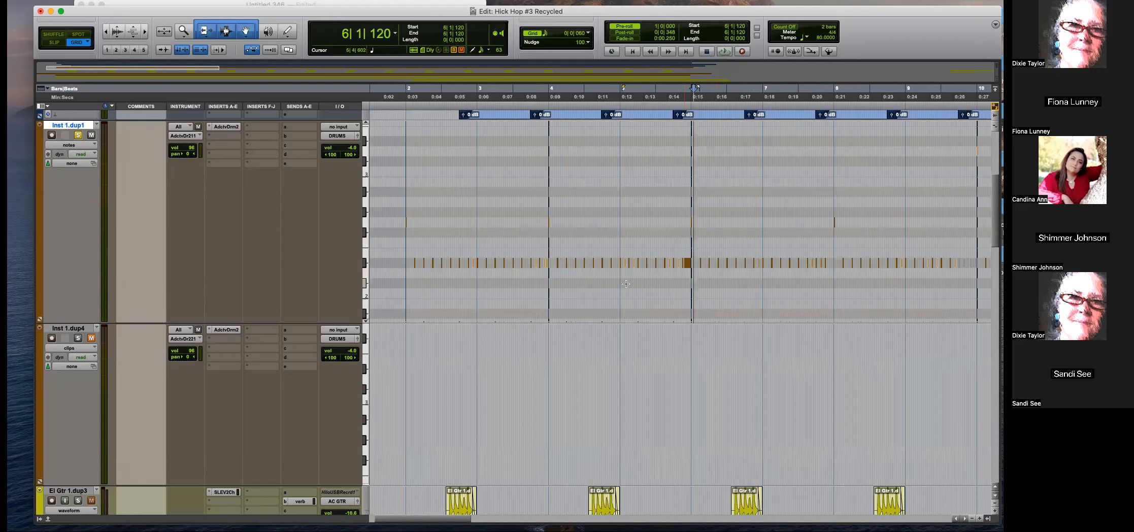
{"action": "left_click", "coordinate": [707, 277]}
{"action": "scroll", "coordinate": [708, 277], "scroll_direction": "right", "scroll_amount": 2}
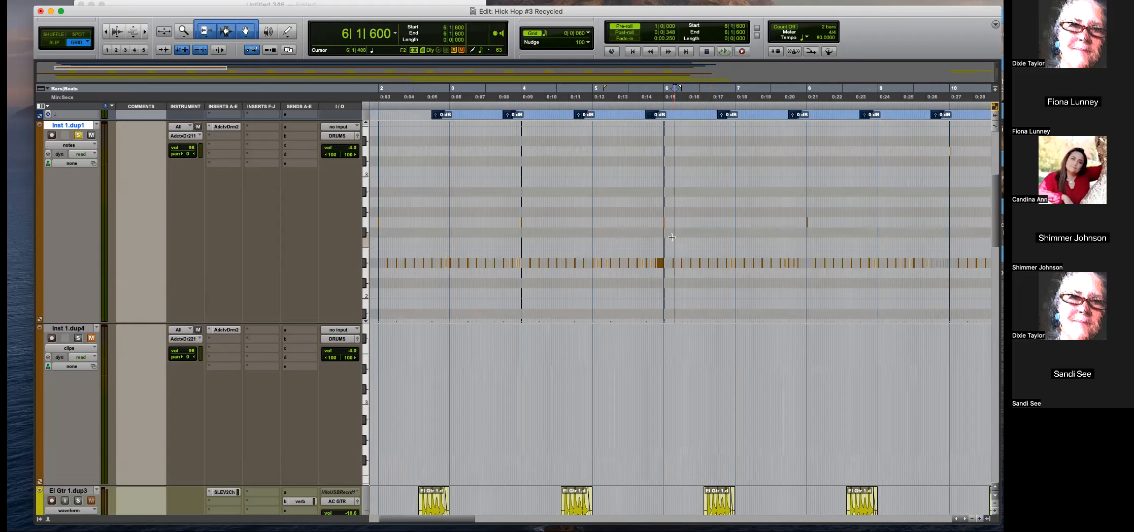
{"action": "left_click", "coordinate": [667, 209]}
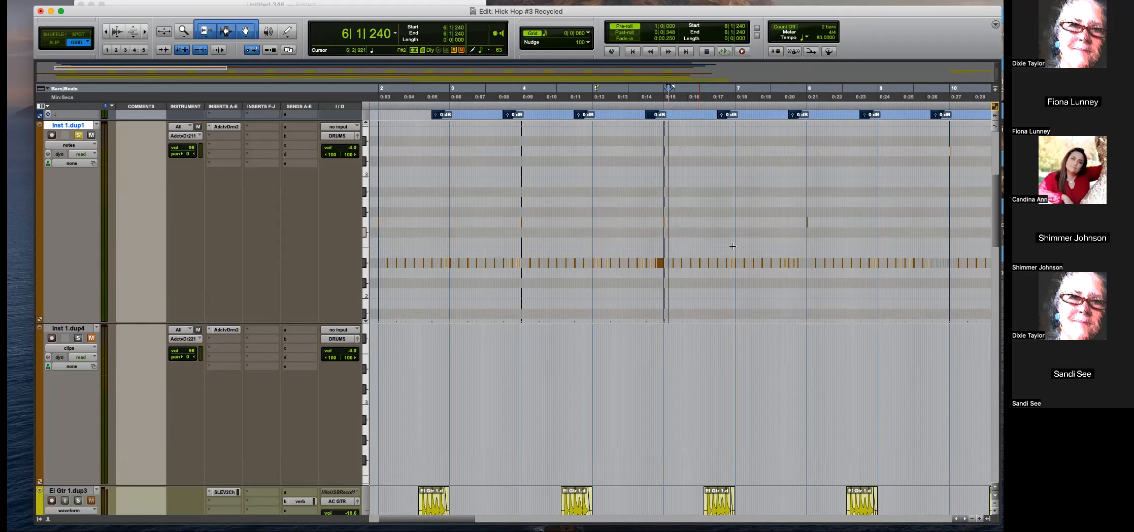
{"action": "left_click_drag", "start_coordinate": [800, 246], "coordinate": [669, 283]}
{"action": "key", "text": "Delete"}
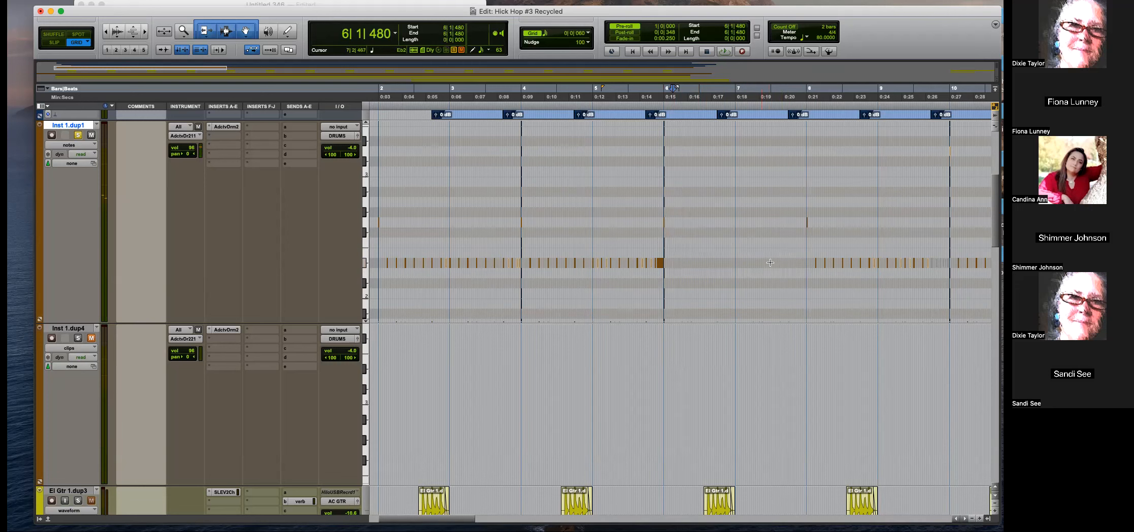
Delete all remaining notes in the same drum row from bar 8 to the end of the part.
{"action": "key", "text": "t"}
{"action": "key", "text": "r"}
{"action": "key", "text": "r"}
{"action": "key", "text": "r"}
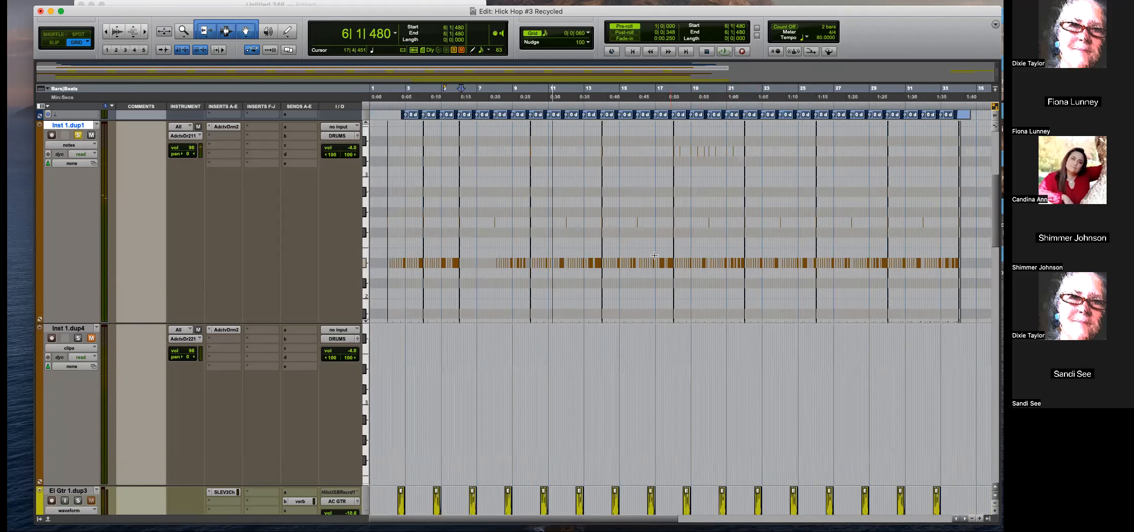
{"action": "left_click_drag", "start_coordinate": [490, 252], "coordinate": [986, 269]}
{"action": "key", "text": "Delete"}
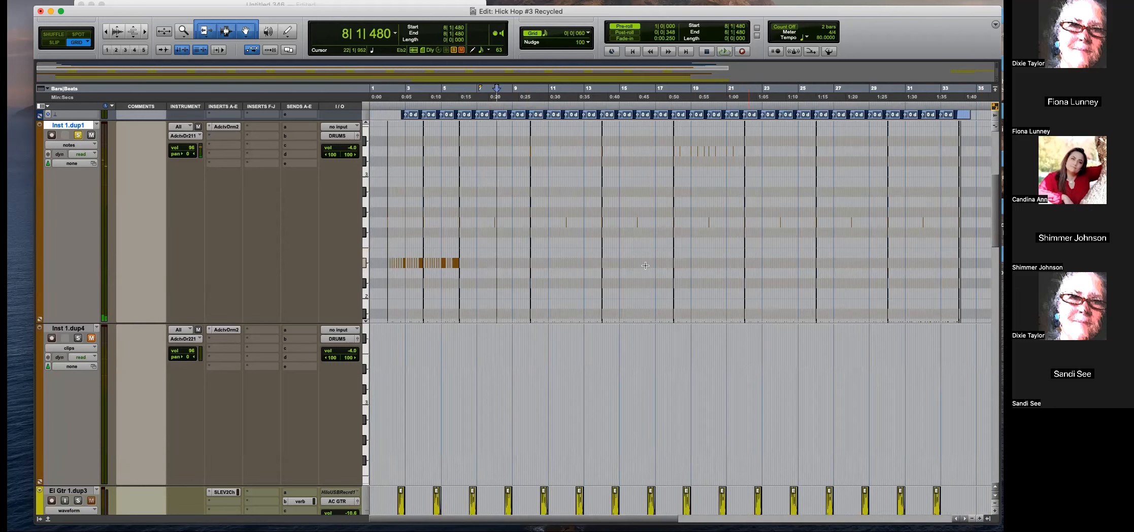
Duplicate the drum row's notes from bars 2 to 5 into bars 6 to 9.
{"action": "key", "text": "ctrl+z"}
{"action": "key", "text": "ctrl+z"}
{"action": "key", "text": "t"}
{"action": "key", "text": "t"}
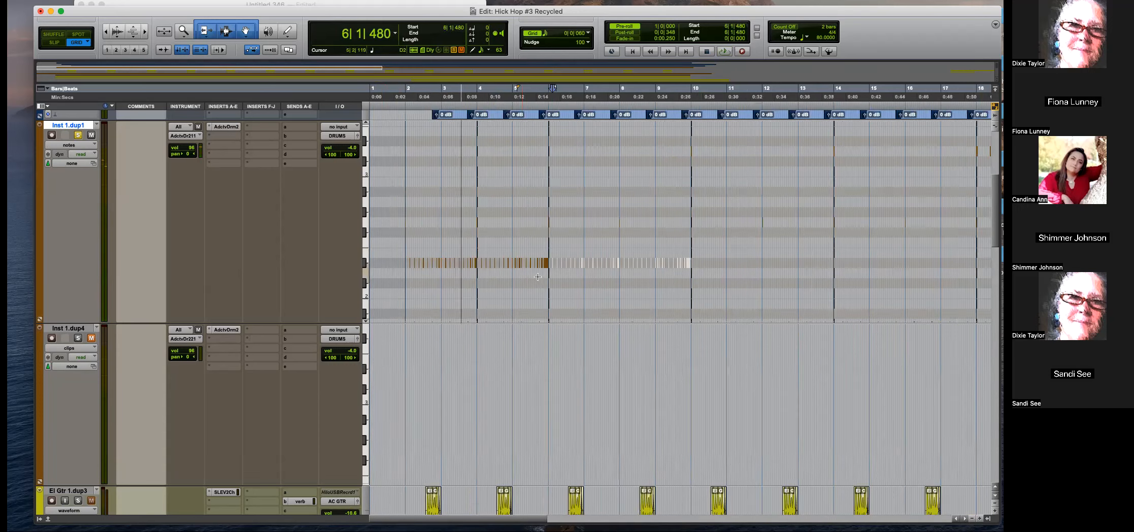
Play back the duplicated drum notes across the transition from bar 5 into bar 6.
{"action": "key", "text": "space"}
{"action": "key", "text": "t"}
{"action": "key", "text": "t"}
{"action": "key", "text": "t"}
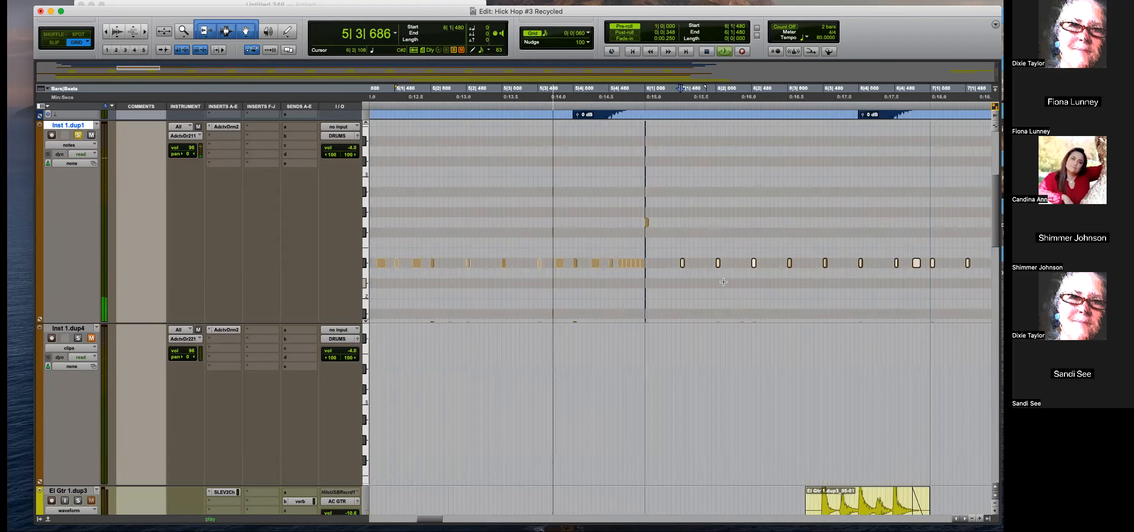
{"action": "key", "text": "r"}
{"action": "key", "text": "r"}
{"action": "key", "text": "r"}
{"action": "key", "text": "r"}
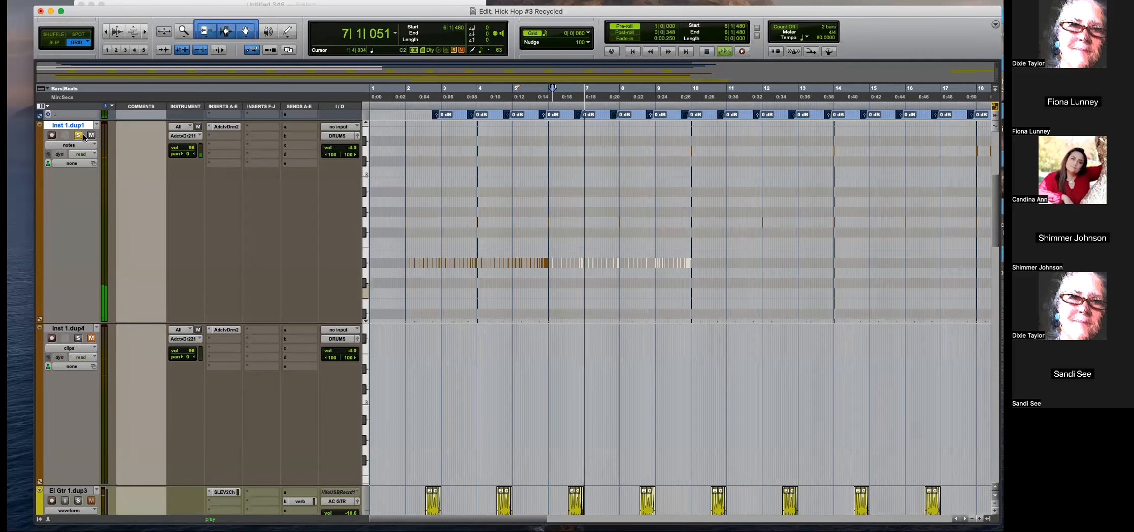
Turn off solo on Inst 1.dup1 and duplicate the row's notes again into bars 10 to 13.
{"action": "key", "text": "r"}
{"action": "key", "text": "t"}
{"action": "key", "text": "t"}
{"action": "key", "text": "t"}
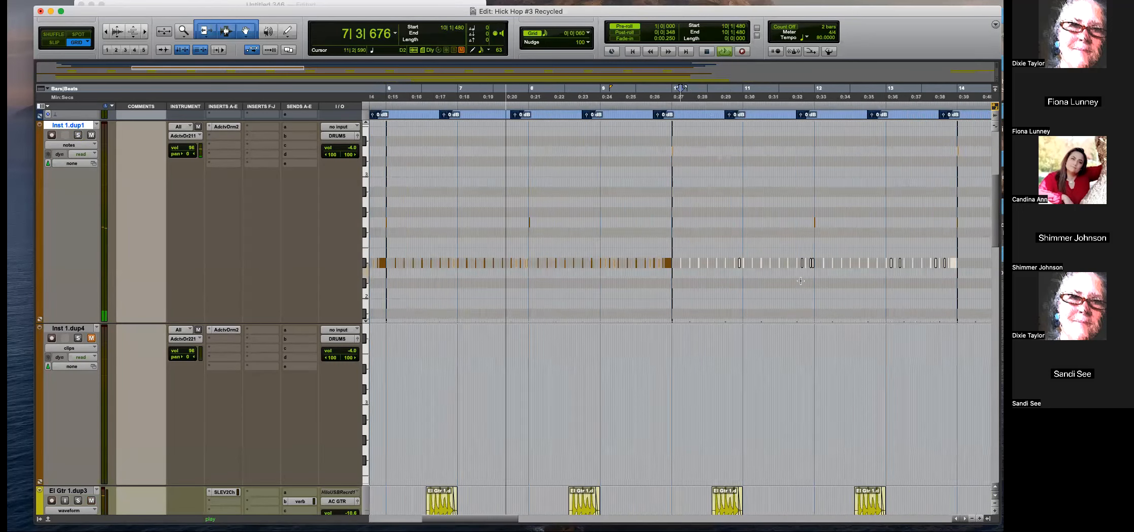
Add an extra note to the drum row at 8|3|720 and set the grid to 1/32 note.
{"action": "left_click", "coordinate": [647, 263]}
{"action": "key", "text": "t"}
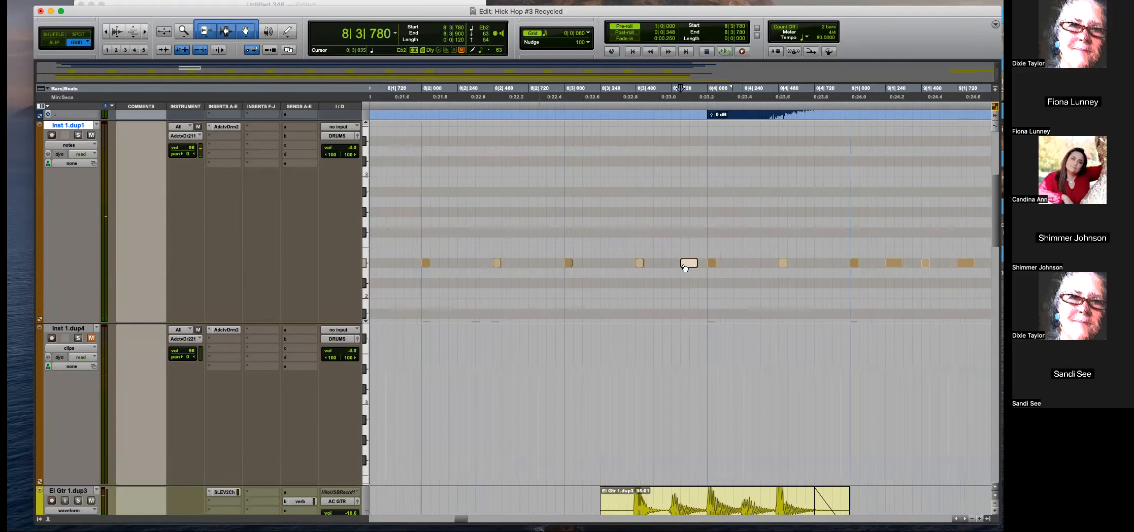
{"action": "left_click", "coordinate": [540, 32]}
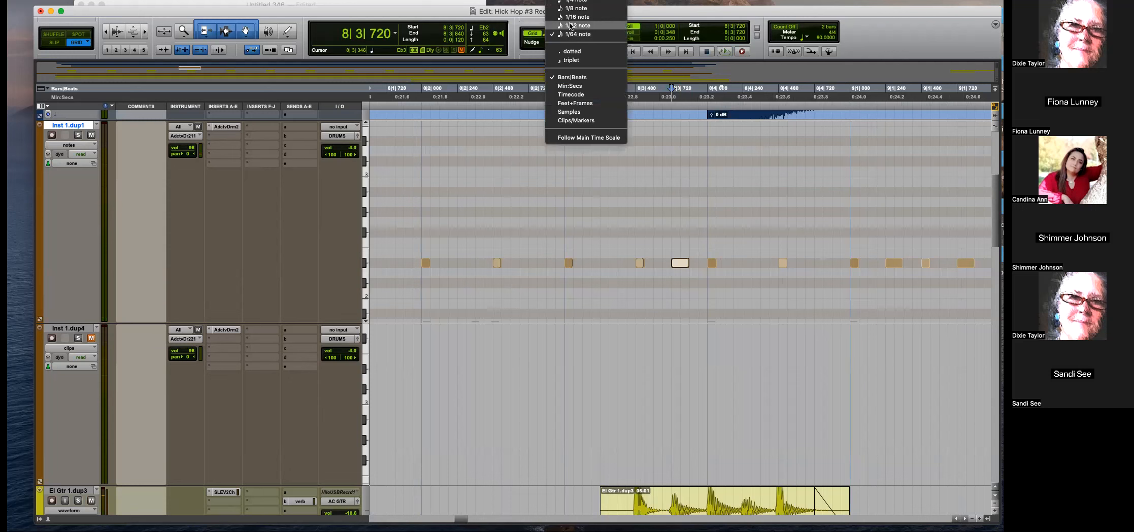
{"action": "left_click", "coordinate": [571, 25]}
{"action": "key", "text": "r"}
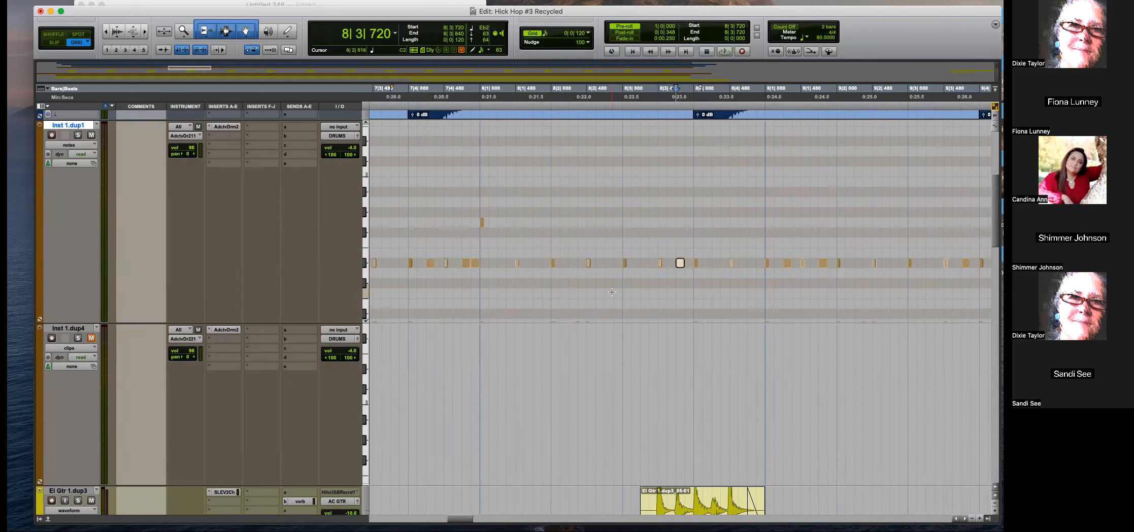
Resume playback, add a note at 9|3|240 and thin the run before bar 10 by removing the notes at 9|4|780 and 9|4|660.
{"action": "key", "text": "space"}
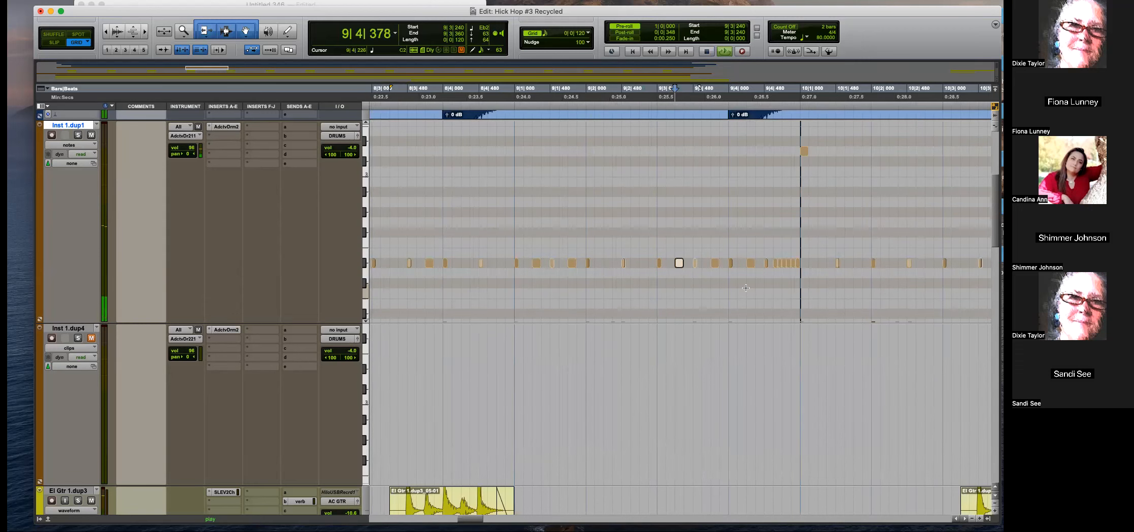
{"action": "left_click", "coordinate": [637, 253]}
{"action": "key", "text": "t"}
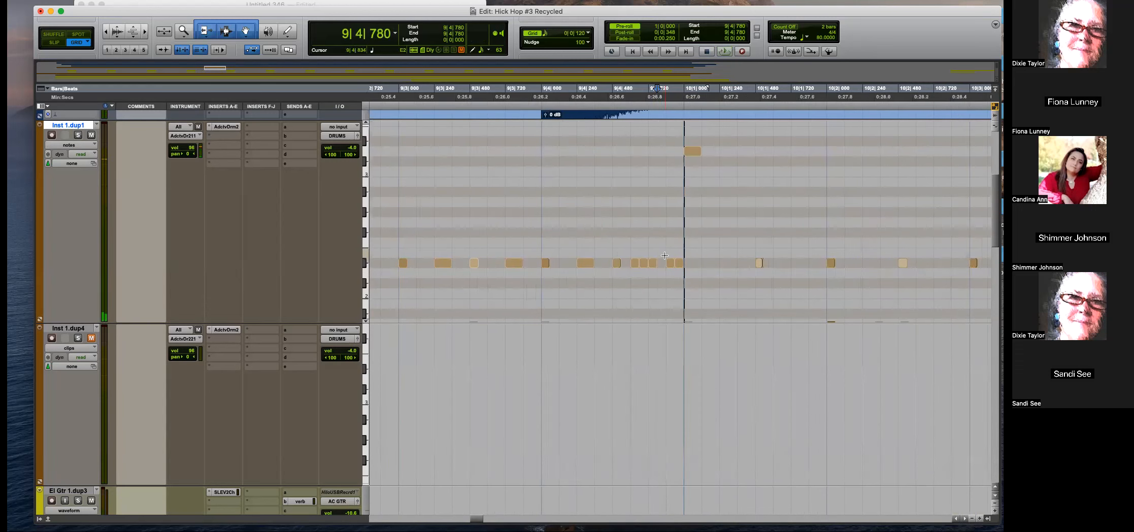
{"action": "left_click", "coordinate": [644, 263]}
Resume playback and add extra notes to the drum row at 11|2|720, 12|2|720 and 12|4|720.
{"action": "key", "text": "space"}
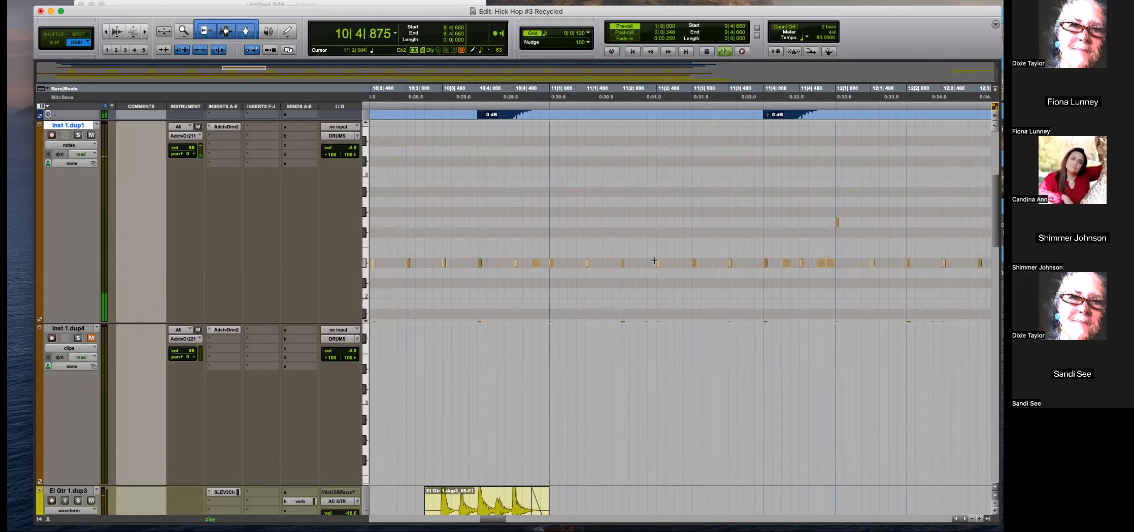
{"action": "left_click", "coordinate": [676, 263]}
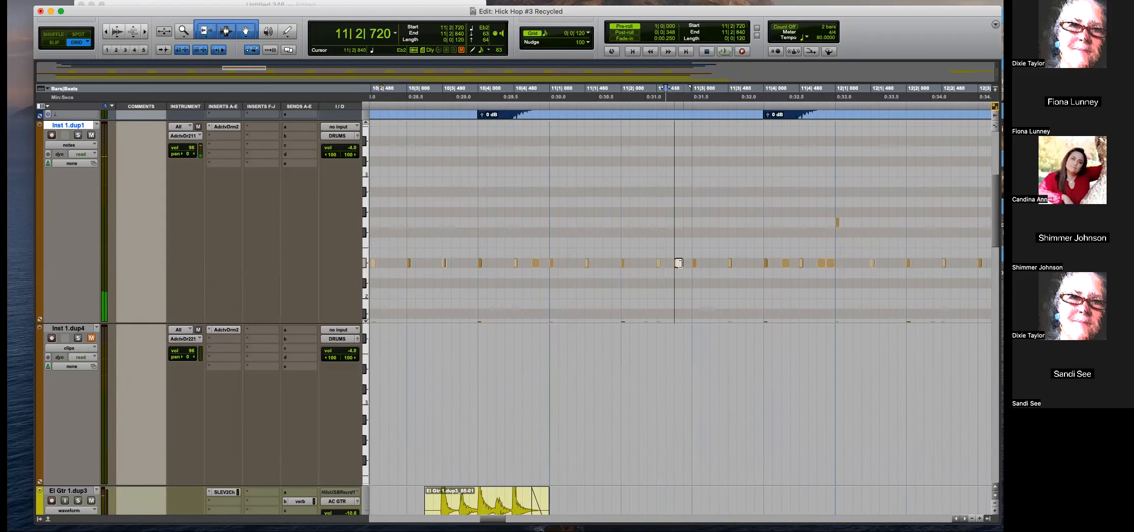
{"action": "left_click", "coordinate": [964, 263]}
{"action": "key", "text": "r"}
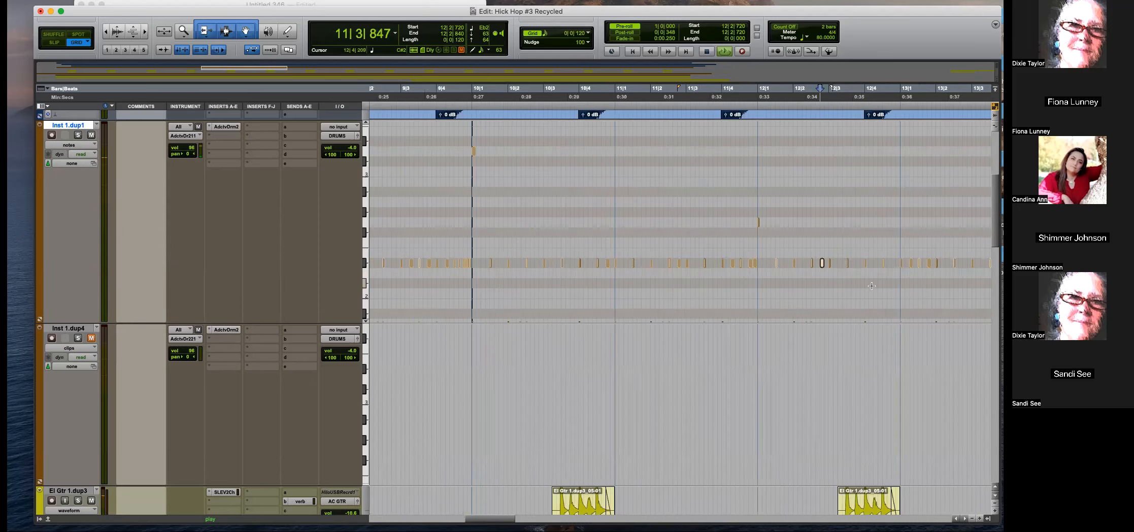
{"action": "left_click", "coordinate": [747, 263]}
{"action": "key", "text": "t"}
{"action": "key", "text": "r"}
{"action": "key", "text": "r"}
{"action": "key", "text": "r"}
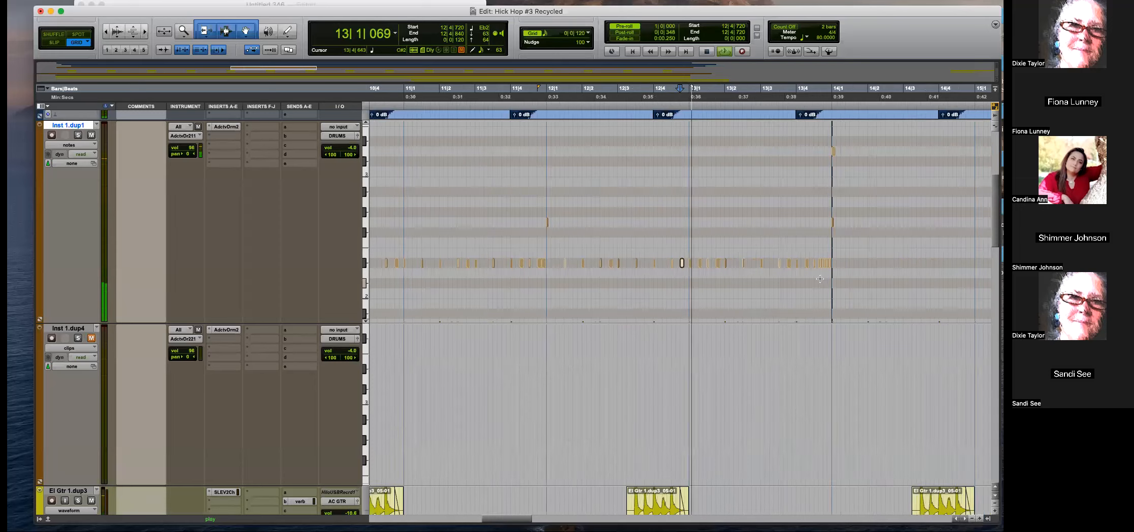
Stop playback and duplicate the row's notes from bars 2 to 13 twice, filling bars 14 to 37.
{"action": "key", "text": "r"}
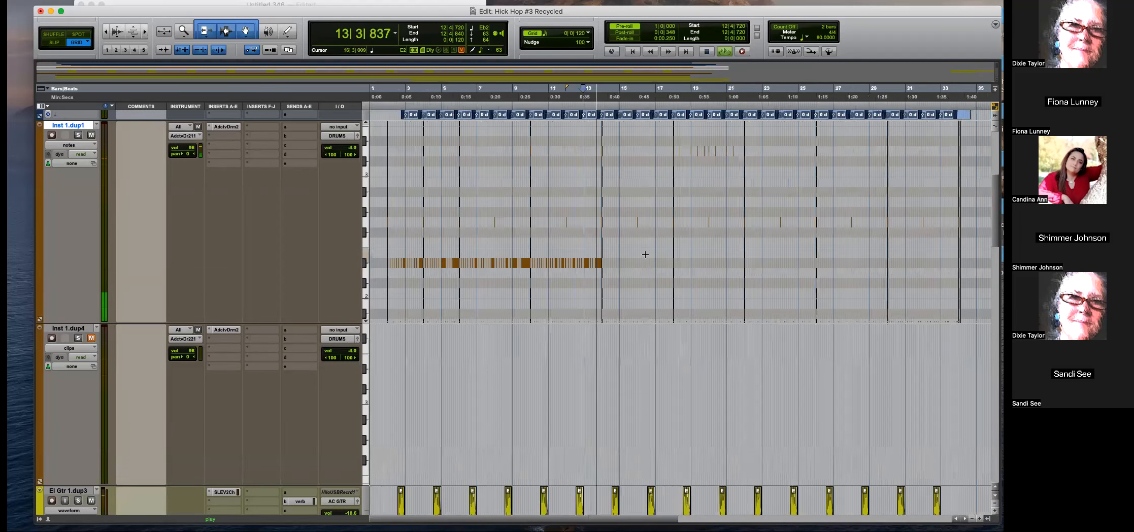
{"action": "key", "text": "space"}
{"action": "left_click_drag", "start_coordinate": [641, 247], "coordinate": [380, 282]}
{"action": "key", "text": "super+d"}
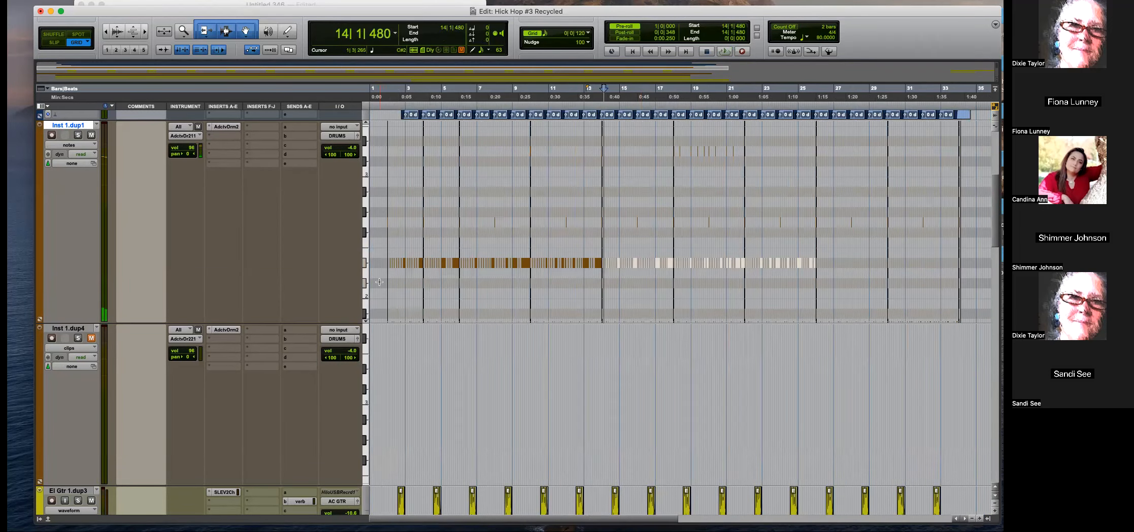
{"action": "key", "text": "r"}
{"action": "key", "text": "super+d"}
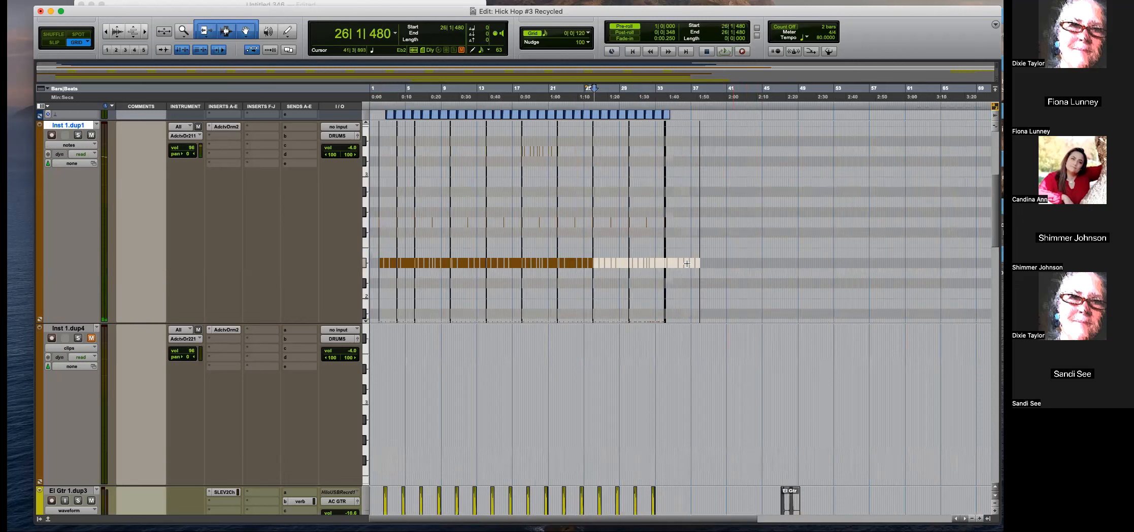
Play the end of the song and delete the duplicated drum row notes that run past the start of bar 34.
{"action": "left_click", "coordinate": [662, 243]}
{"action": "key", "text": "space"}
{"action": "key", "text": "t"}
{"action": "key", "text": "t"}
{"action": "key", "text": "t"}
{"action": "key", "text": "t"}
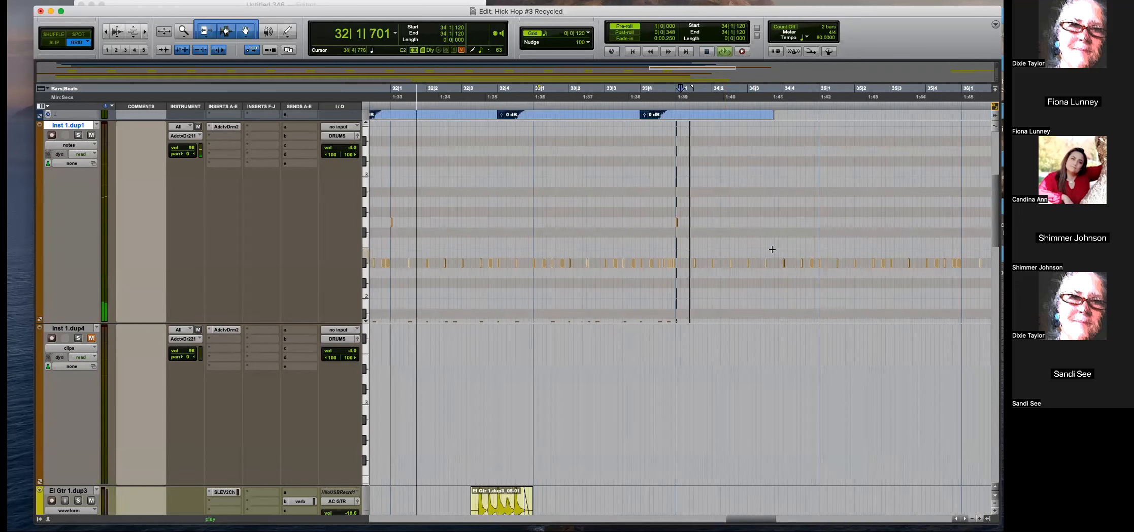
{"action": "key", "text": "space"}
{"action": "key", "text": "space"}
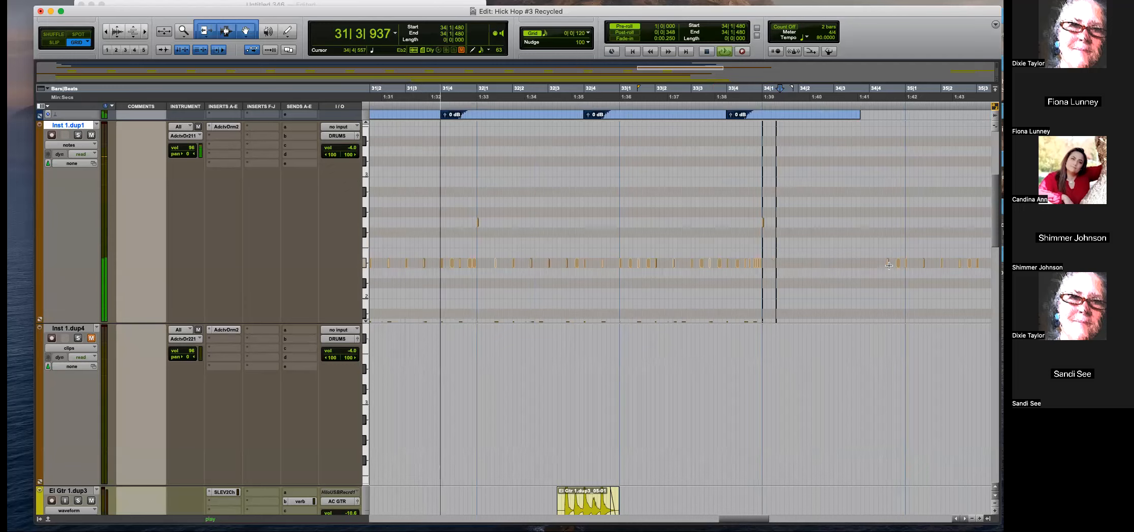
{"action": "key", "text": "super+bracketleft"}
{"action": "key", "text": "super+bracketleft"}
{"action": "left_click_drag", "start_coordinate": [874, 242], "coordinate": [716, 280]}
{"action": "key", "text": "Delete"}
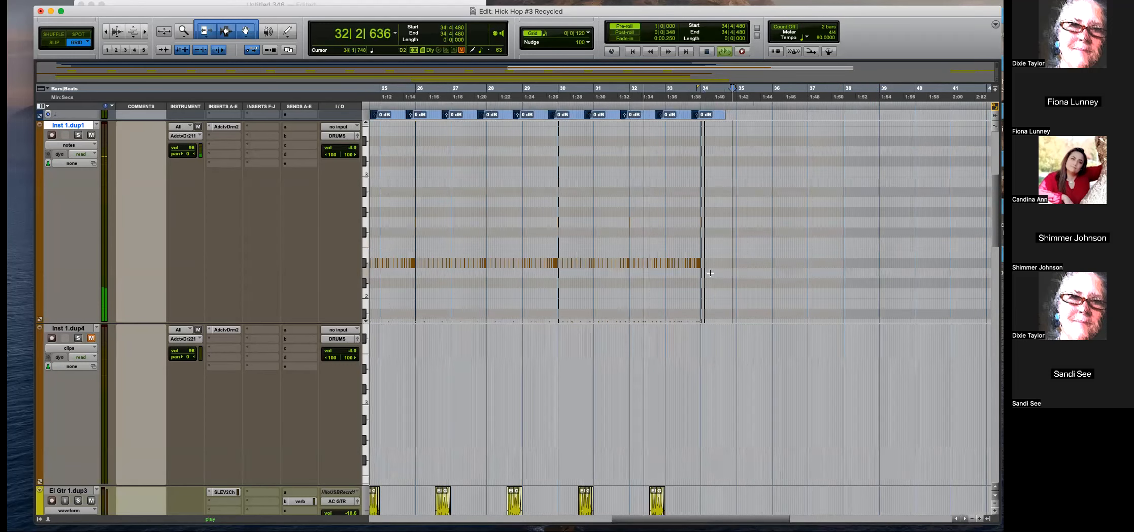
Check the drum ending, and delete the excess audio past bar 34 on El Gtr 1.dup10, El Gtr 1.dup11 and El Gtr 1.dup9.
{"action": "key", "text": "super+bracketright"}
{"action": "key", "text": "super+bracketright"}
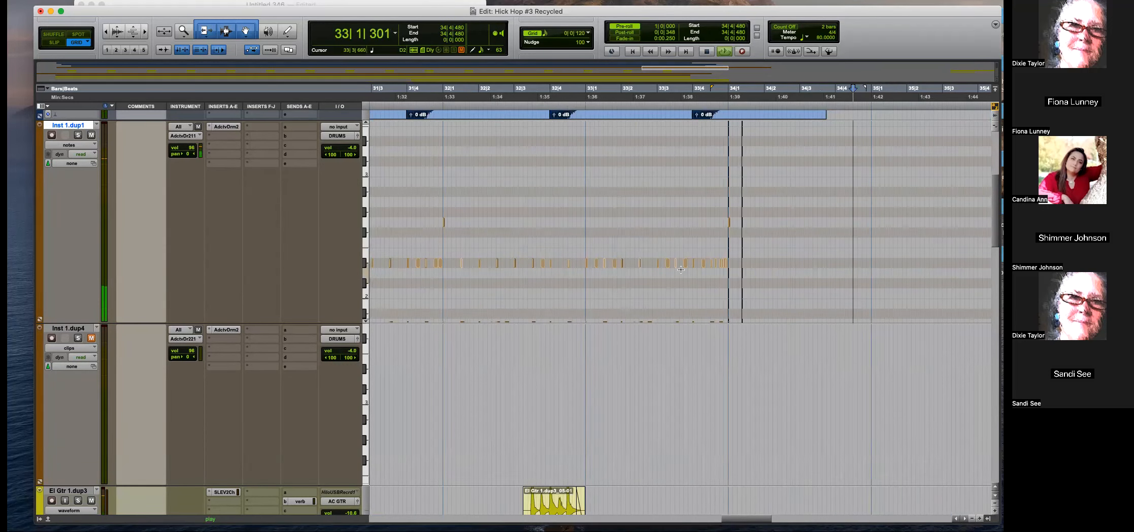
{"action": "key", "text": "super+bracketright"}
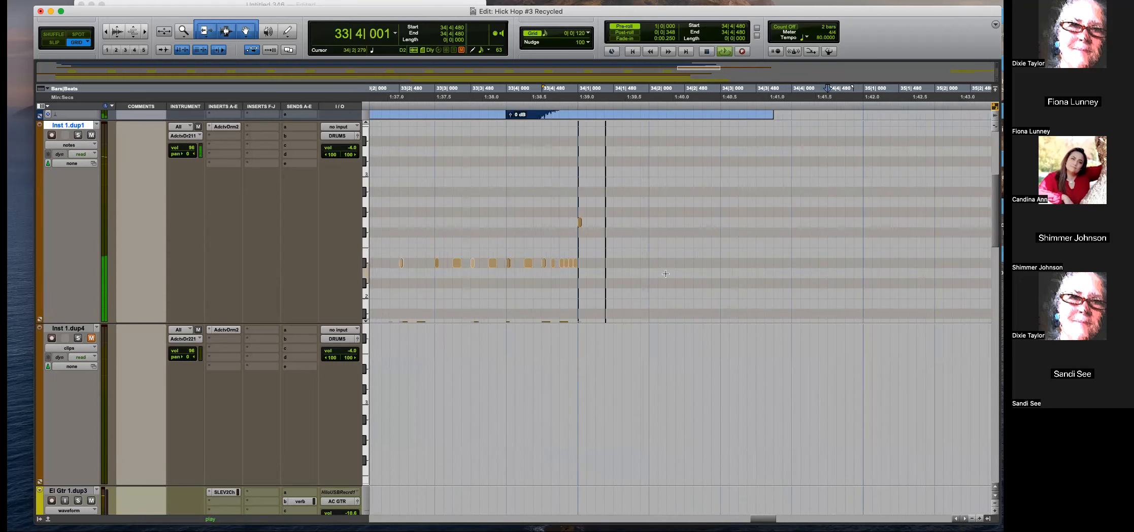
{"action": "key", "text": "super+bracketleft"}
{"action": "key", "text": "super+bracketleft"}
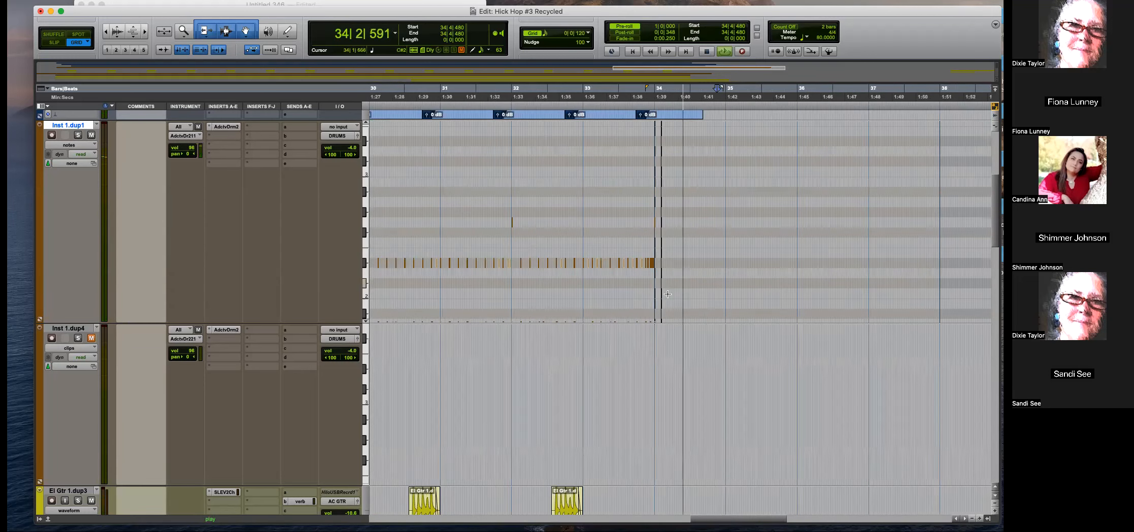
{"action": "scroll", "coordinate": [668, 294], "scroll_direction": "down", "scroll_amount": 10}
{"action": "left_click", "coordinate": [653, 367]}
{"action": "scroll", "coordinate": [654, 368], "scroll_direction": "down", "scroll_amount": 3}
{"action": "left_click", "coordinate": [691, 335]}
{"action": "key", "text": "Delete"}
{"action": "left_click", "coordinate": [690, 381]}
{"action": "key", "text": "Delete"}
{"action": "left_click_drag", "start_coordinate": [654, 428], "coordinate": [887, 416]}
{"action": "key", "text": "Delete"}
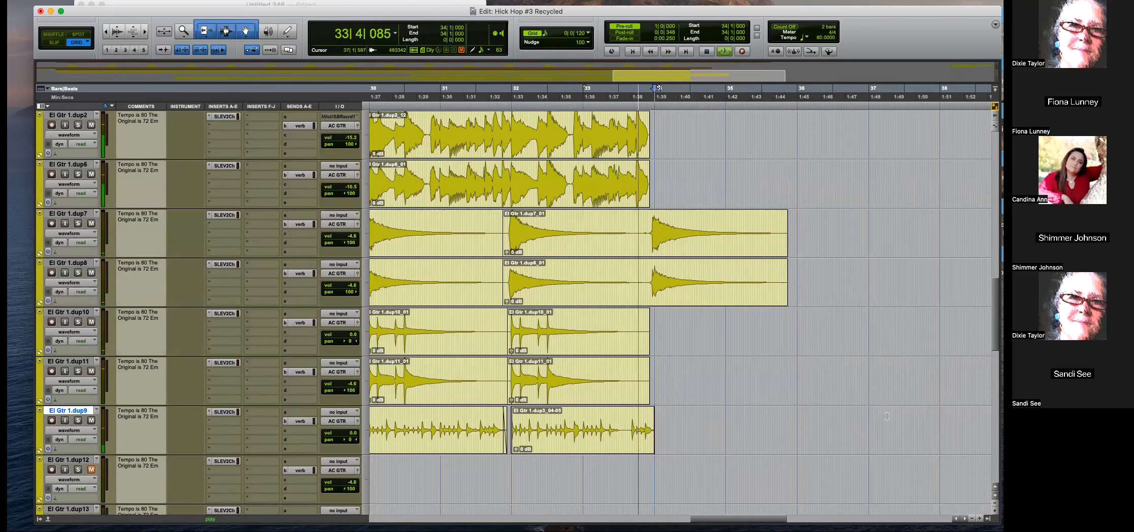
Switch to Slip mode and trim the leftover tail from the last El Gtr 1.dup9 clip near the start of bar 34.
{"action": "key", "text": "super+bracketright"}
{"action": "left_click", "coordinate": [651, 422]}
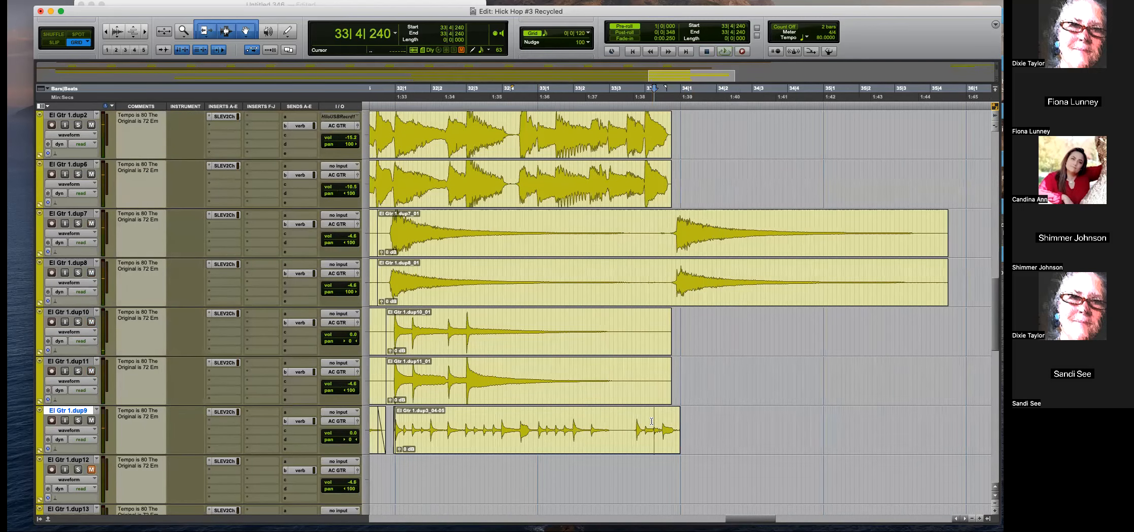
{"action": "key", "text": "super+bracketright"}
{"action": "key", "text": "F2"}
{"action": "left_click_drag", "start_coordinate": [745, 422], "coordinate": [726, 422]}
{"action": "key", "text": "Delete"}
{"action": "left_click", "coordinate": [739, 422]}
{"action": "key", "text": "super+bracketleft"}
{"action": "key", "text": "super+bracketleft"}
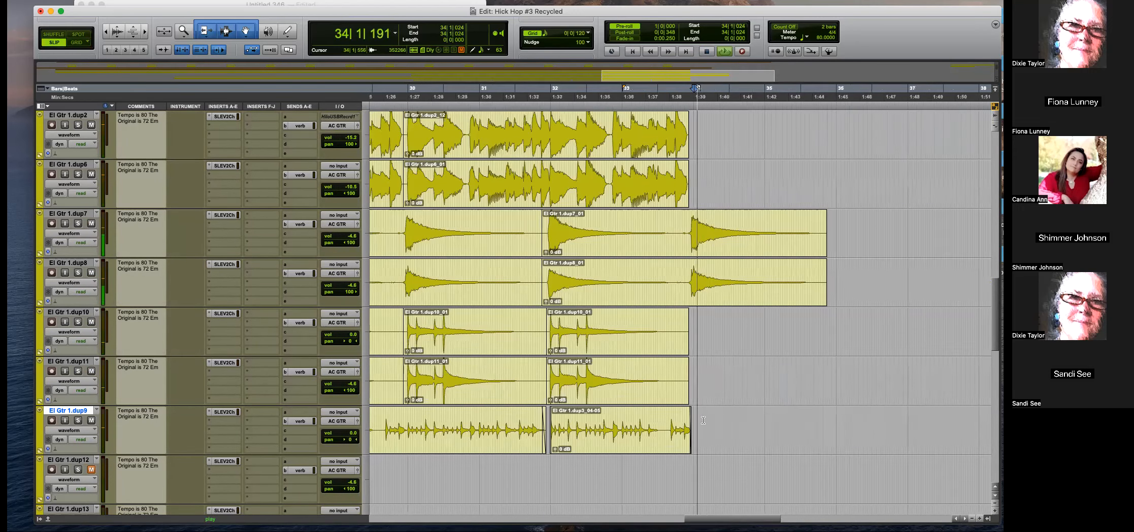
Duplicate the last Inst 1.dup3 bass clip so that the part continues past the start of bar 34.
{"action": "scroll", "coordinate": [703, 420], "scroll_direction": "up", "scroll_amount": 10}
{"action": "key", "text": "super+bracketleft"}
{"action": "key", "text": "super+bracketleft"}
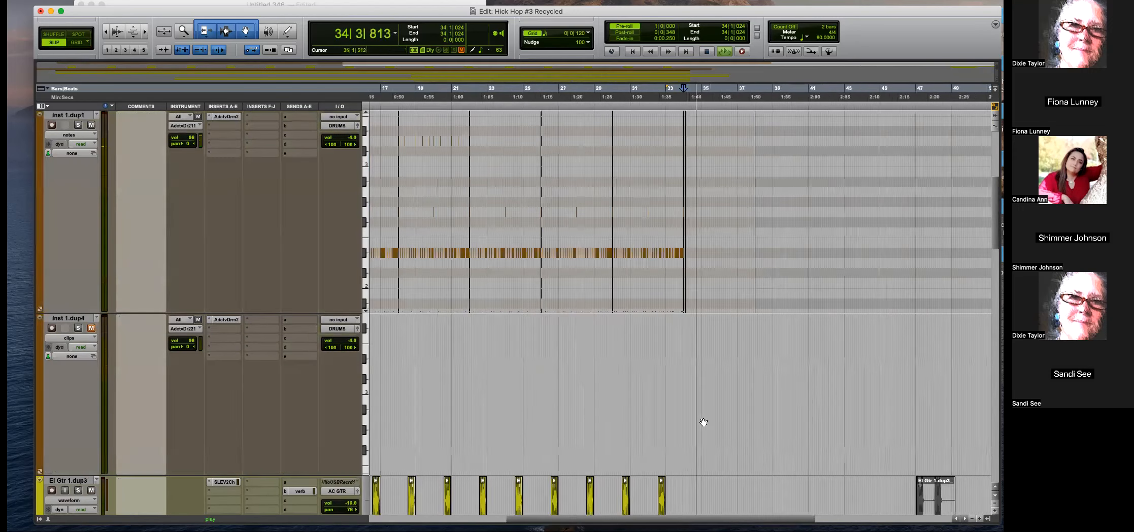
{"action": "scroll", "coordinate": [703, 423], "scroll_direction": "down", "scroll_amount": 8}
{"action": "left_click", "coordinate": [671, 250]}
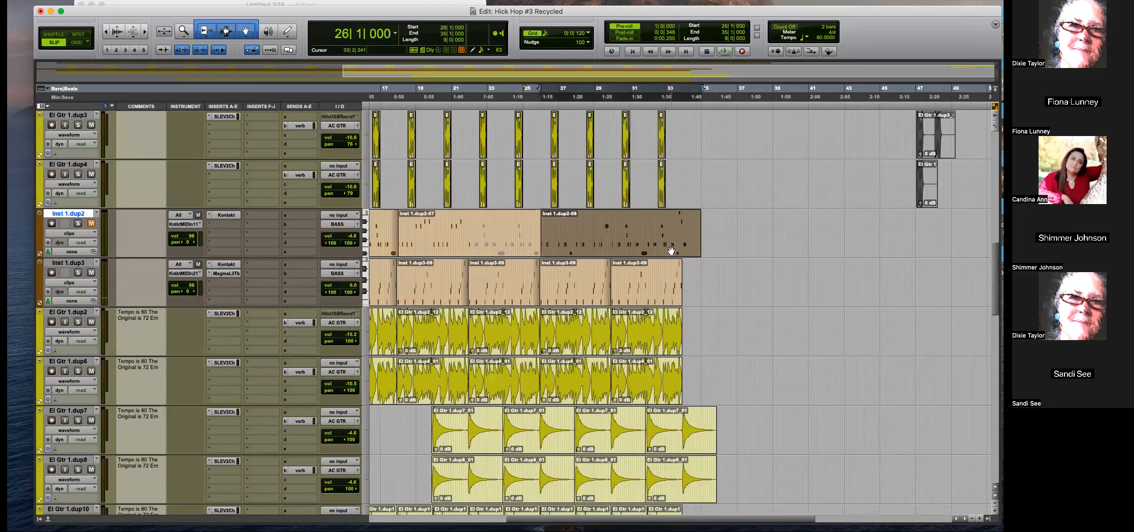
{"action": "left_click", "coordinate": [645, 285]}
{"action": "key", "text": "super+d"}
Delete the duplicated Inst 1.dup3 material after the first note of bar 34.
{"action": "key", "text": "super+bracketright"}
{"action": "key", "text": "super+bracketright"}
{"action": "key", "text": "super+bracketright"}
{"action": "left_click_drag", "start_coordinate": [713, 285], "coordinate": [830, 278]}
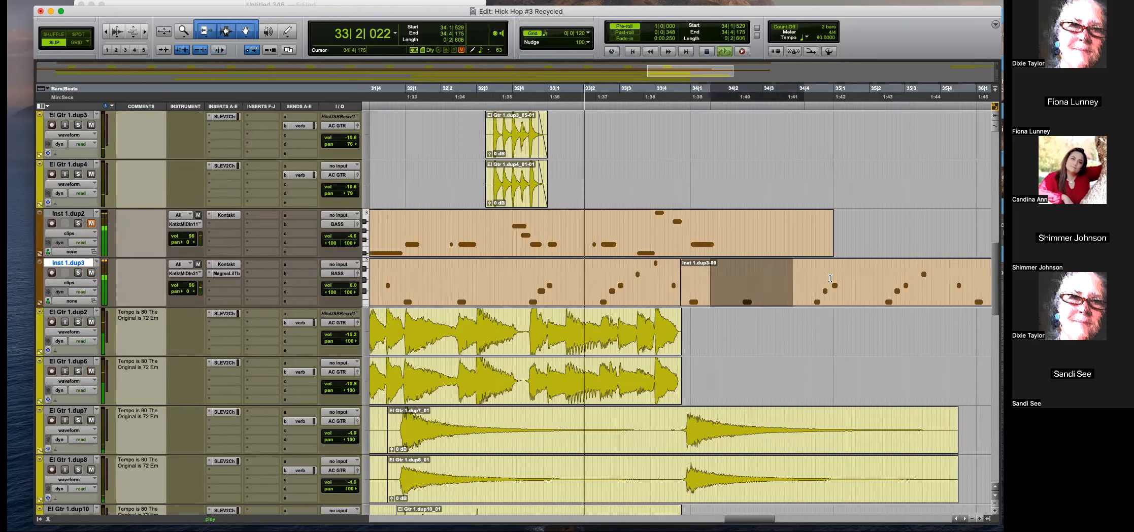
{"action": "key", "text": "Delete"}
{"action": "left_click", "coordinate": [833, 284]}
{"action": "key", "text": "Delete"}
{"action": "scroll", "coordinate": [827, 298], "scroll_direction": "right", "scroll_amount": 3}
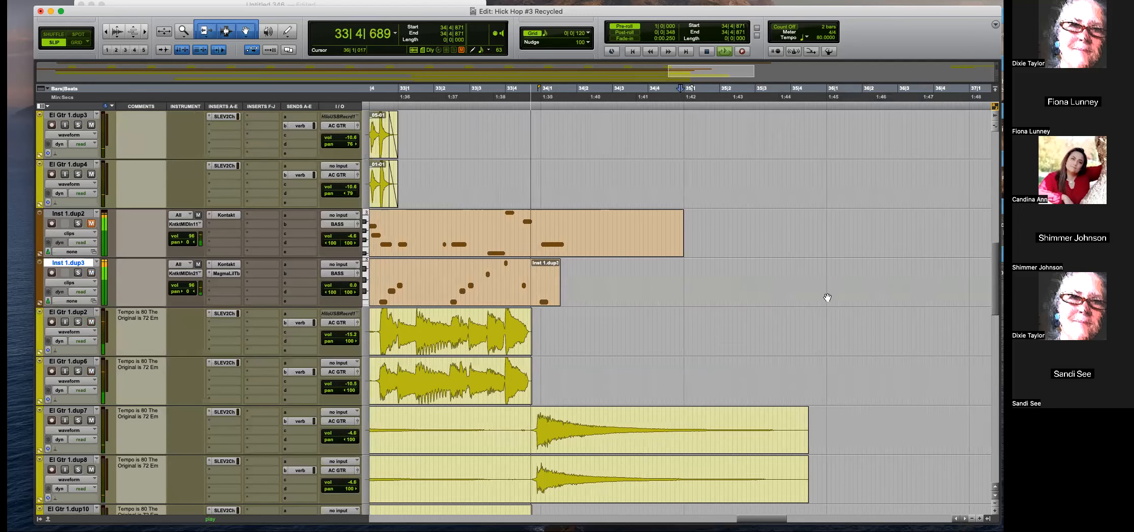
{"action": "key", "text": "super+bracketleft"}
{"action": "key", "text": "super+bracketleft"}
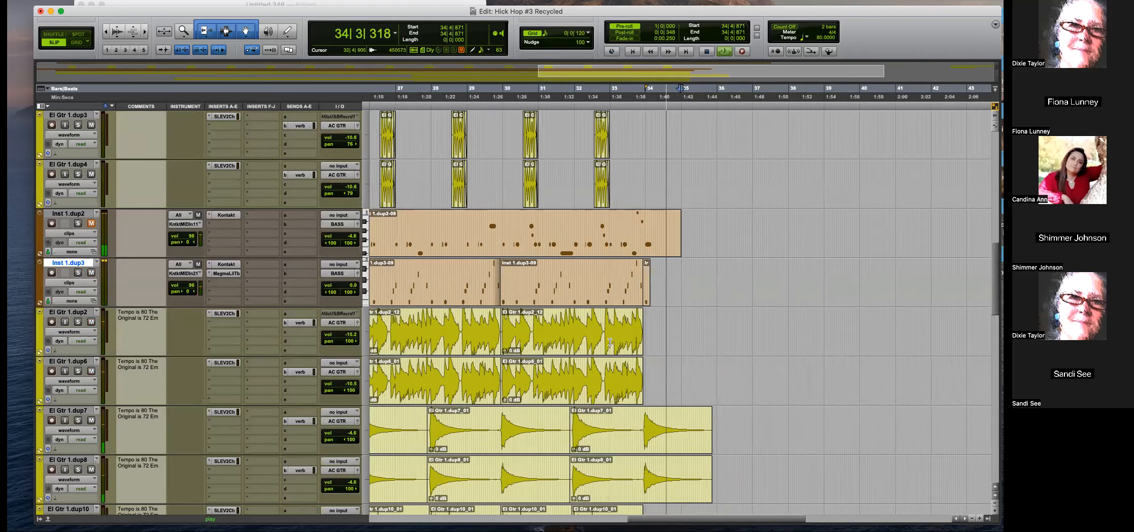
Delete the extra last clip on the CLACKS VERBD track past bar 34 and check the drum endings.
{"action": "scroll", "coordinate": [649, 315], "scroll_direction": "up", "scroll_amount": 10}
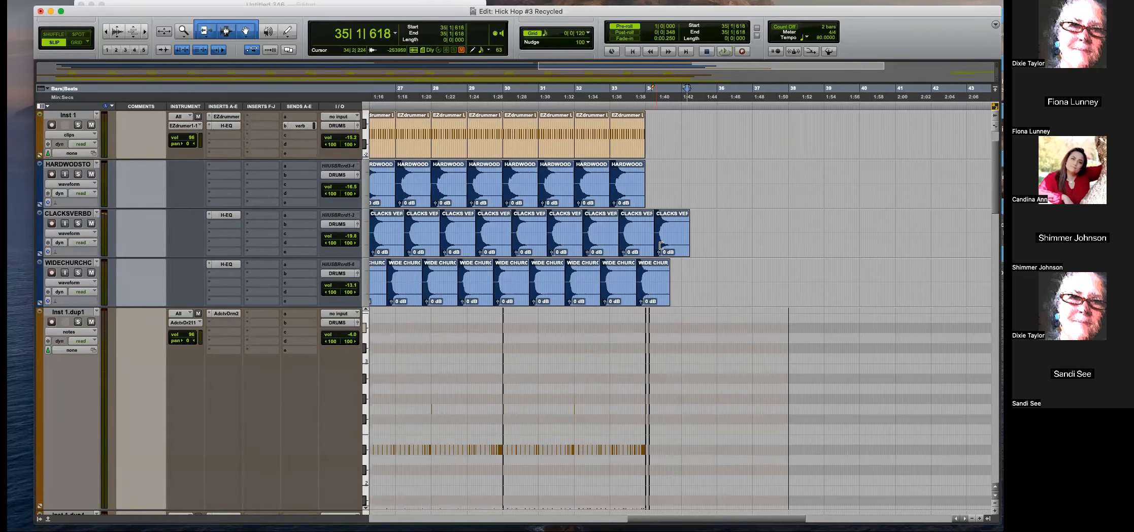
{"action": "left_click", "coordinate": [661, 246]}
{"action": "key", "text": "Delete"}
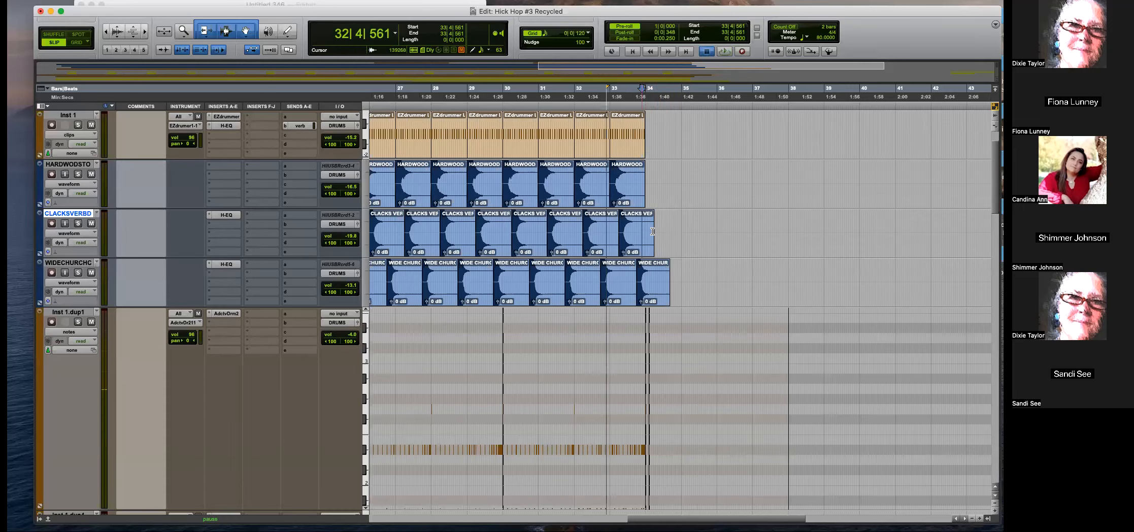
{"action": "key", "text": "super+bracketright"}
{"action": "key", "text": "super+bracketright"}
{"action": "scroll", "coordinate": [711, 284], "scroll_direction": "up", "scroll_amount": 2}
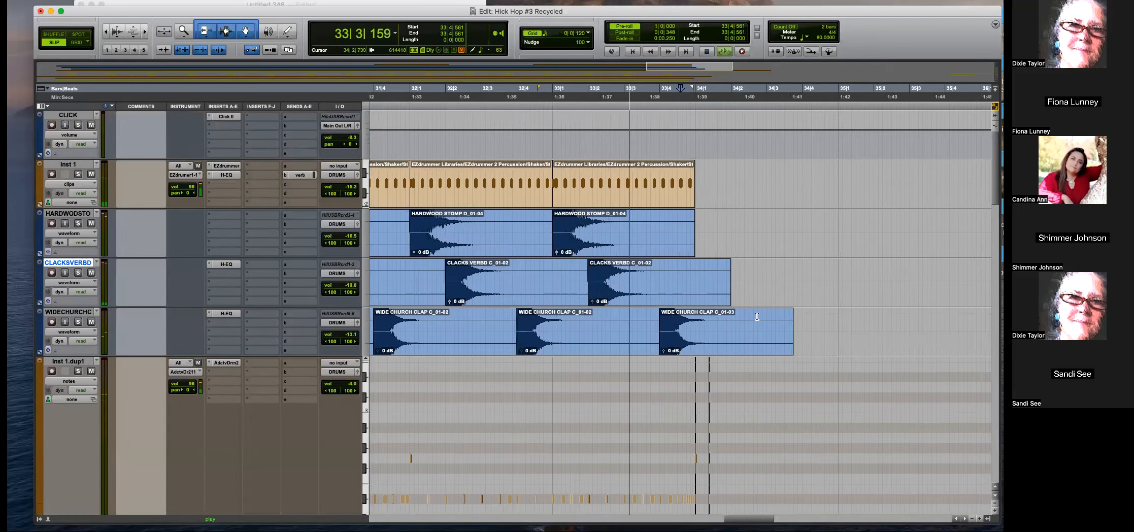
{"action": "key", "text": "super+bracketleft"}
{"action": "key", "text": "super+bracketleft"}
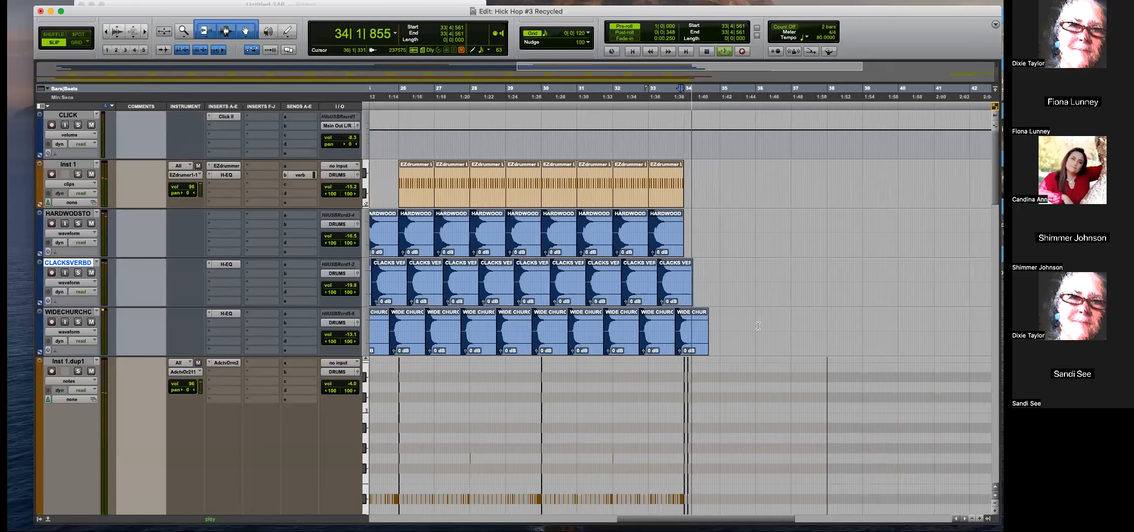
{"action": "key", "text": "super+bracketleft"}
{"action": "key", "text": "super+bracketleft"}
Return to the song start, then show Inst 1.dup4 in notes view and Inst 1.dup1 in clips view.
{"action": "key", "text": "space"}
{"action": "key", "text": "Return"}
{"action": "scroll", "coordinate": [582, 347], "scroll_direction": "down", "scroll_amount": 3}
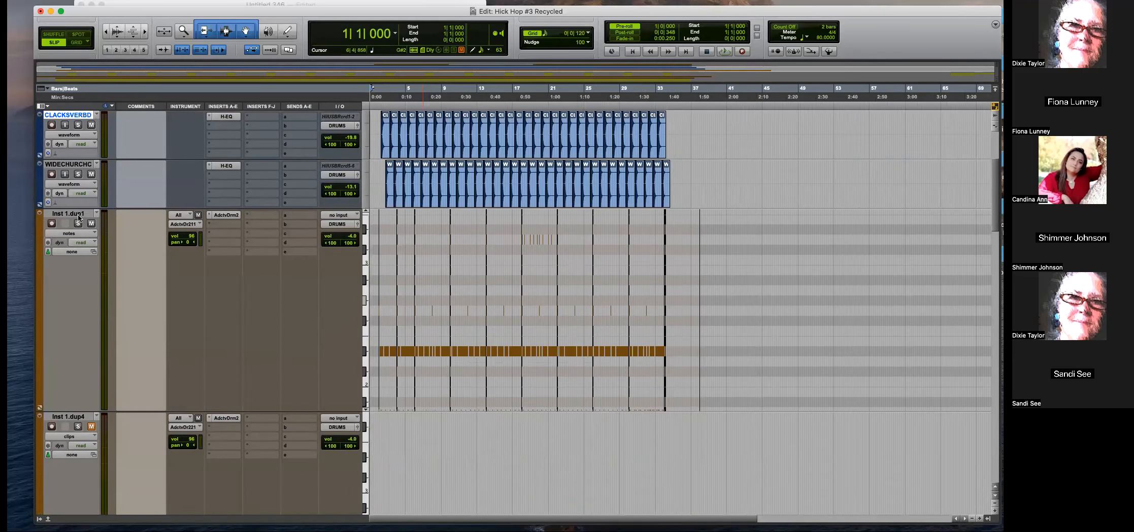
{"action": "scroll", "coordinate": [293, 347], "scroll_direction": "down", "scroll_amount": 2}
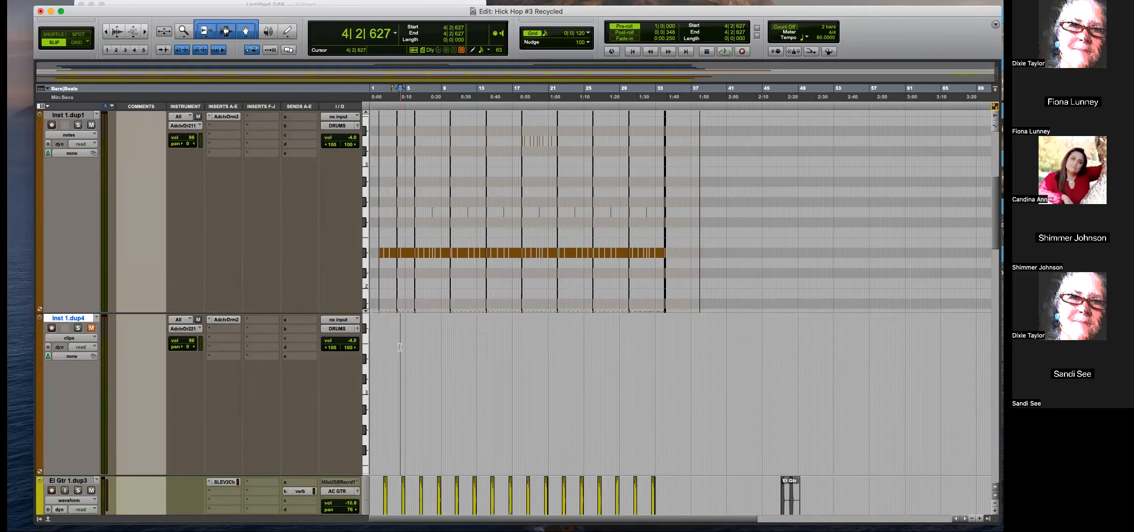
{"action": "key", "text": "ctrl+minus"}
{"action": "left_click", "coordinate": [473, 179]}
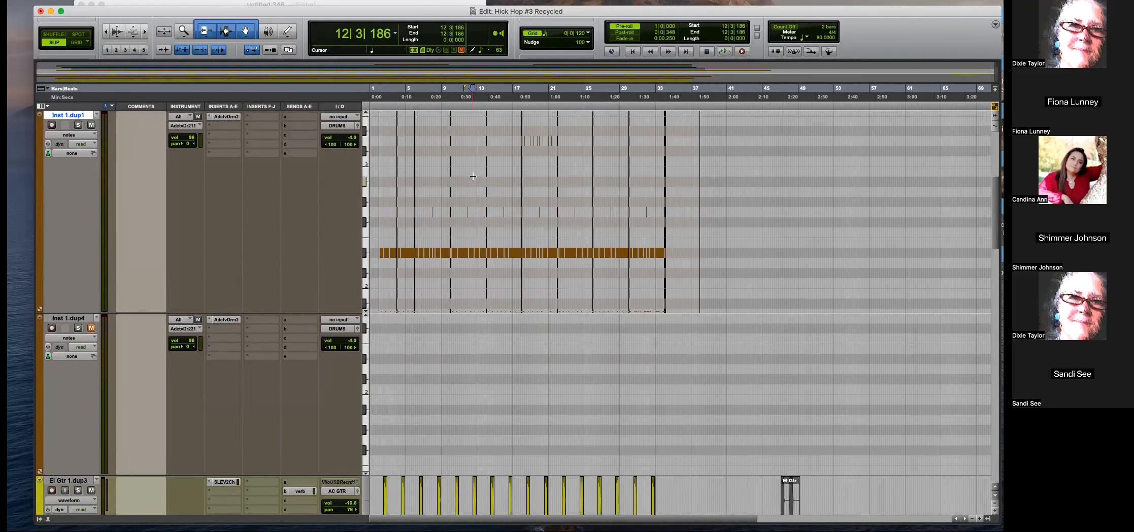
{"action": "key", "text": "ctrl+minus"}
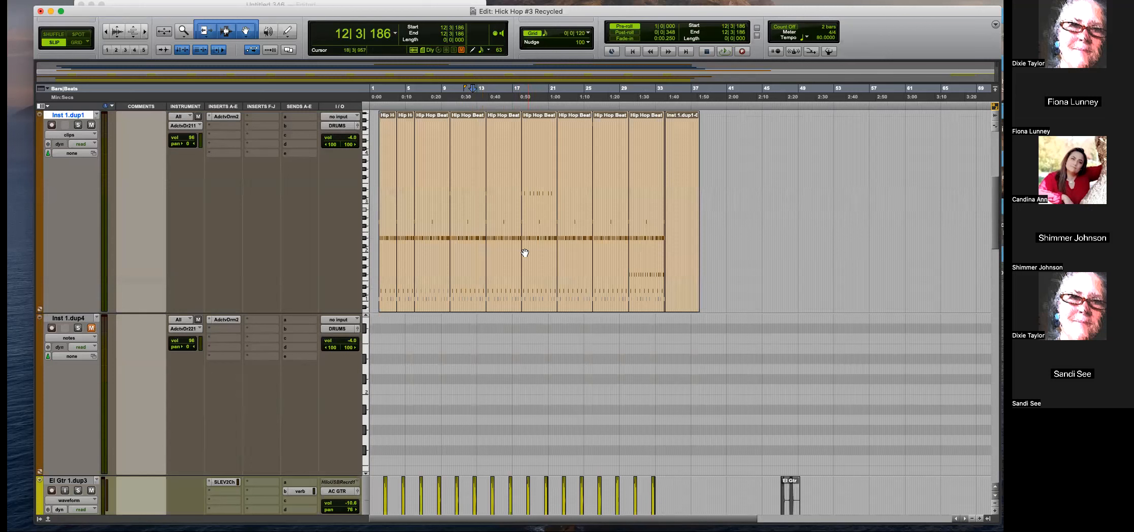
Consolidate all Inst 1.dup1 clips from bar 1 into bar 42 and copy the resulting clip to Inst 1.dup4.
{"action": "left_click_drag", "start_coordinate": [741, 192], "coordinate": [369, 183]}
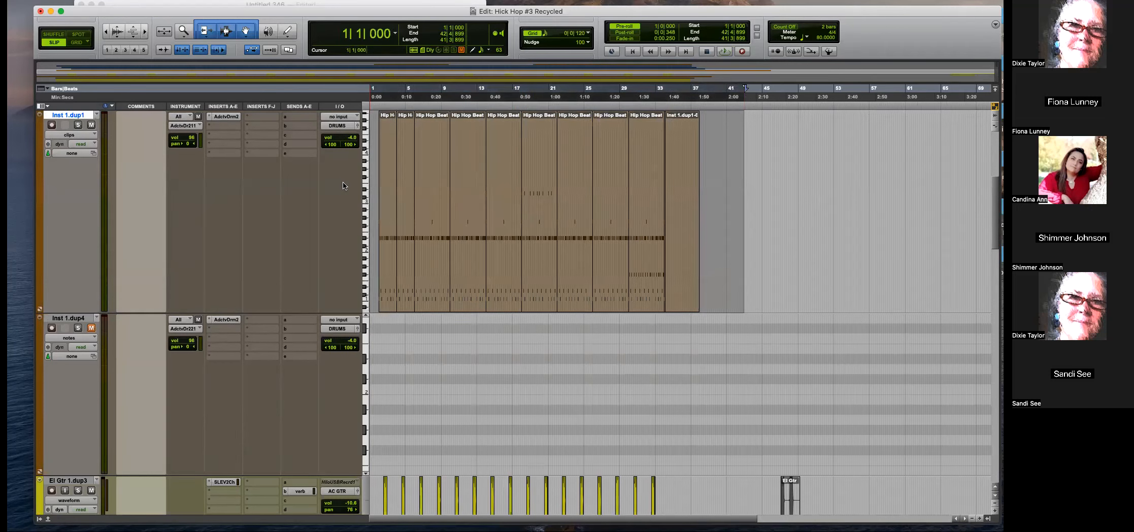
{"action": "key", "text": "alt+shift+3"}
{"action": "left_click_drag", "start_coordinate": [399, 295], "coordinate": [308, 344]}
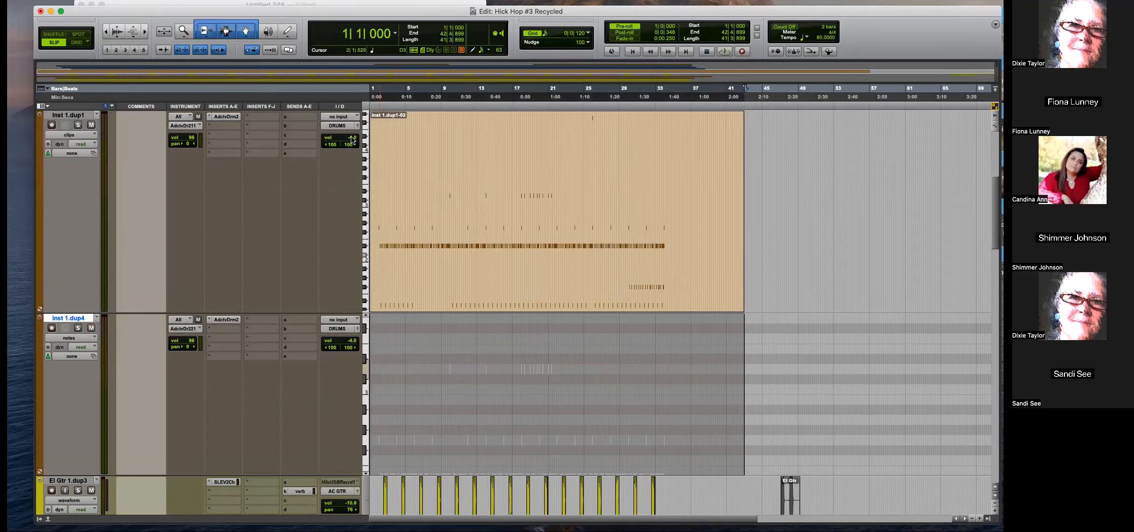
Lower the volume of Inst 1.dup1 slightly and look through the Addictive Drums 2 kit on Inst 1.dup4.
{"action": "left_click_drag", "start_coordinate": [351, 140], "coordinate": [351, 142]}
{"action": "left_click", "coordinate": [223, 319]}
{"action": "left_click_drag", "start_coordinate": [861, 105], "coordinate": [516, 61]}
{"action": "left_click", "coordinate": [676, 131]}
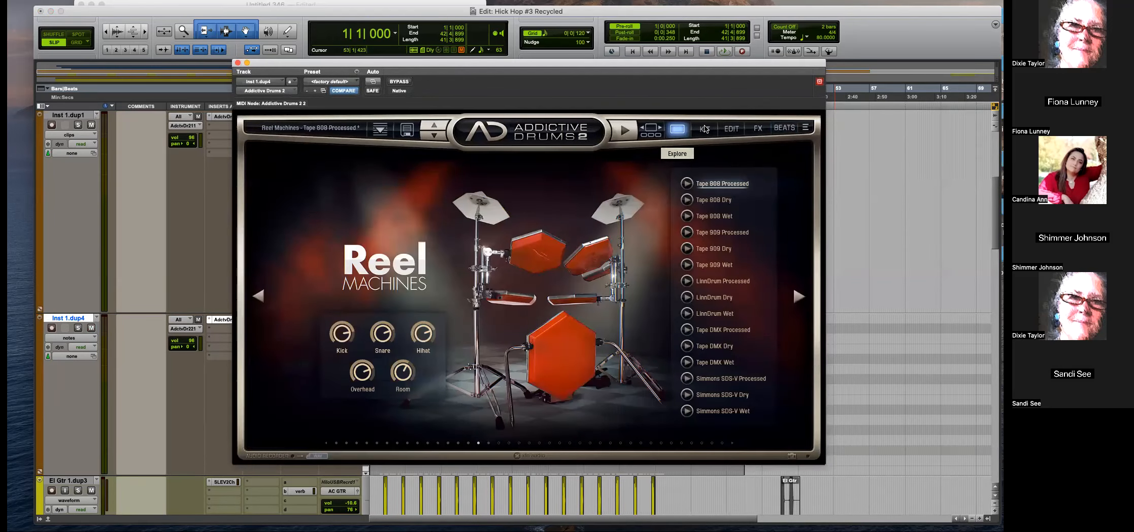
{"action": "left_click", "coordinate": [237, 63]}
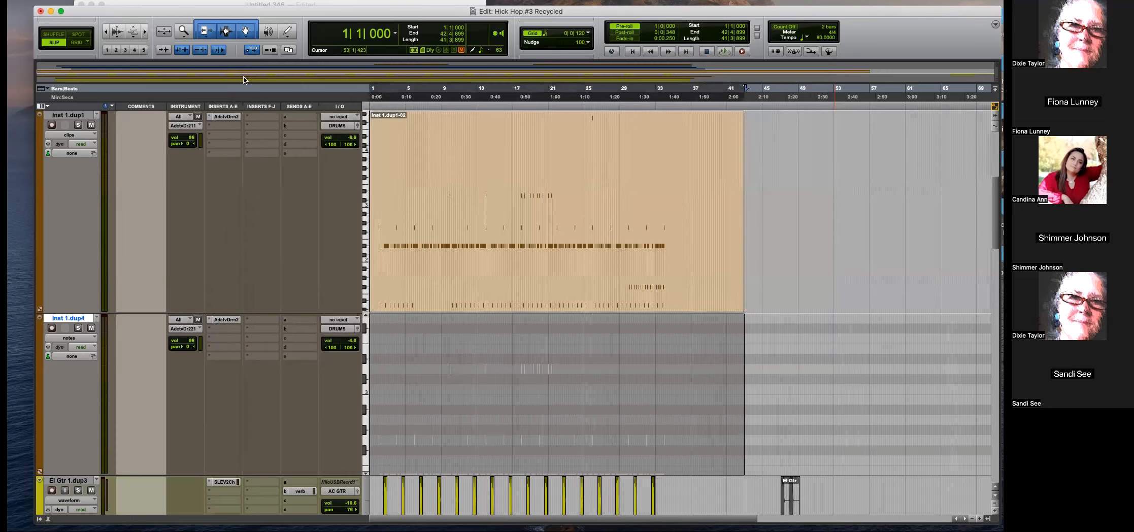
Replace Addictive Drums 2 on Inst 1.dup4 with EZdrummer and load its Number 1 Hits preset A Bit Crushed.
{"action": "left_click", "coordinate": [211, 321]}
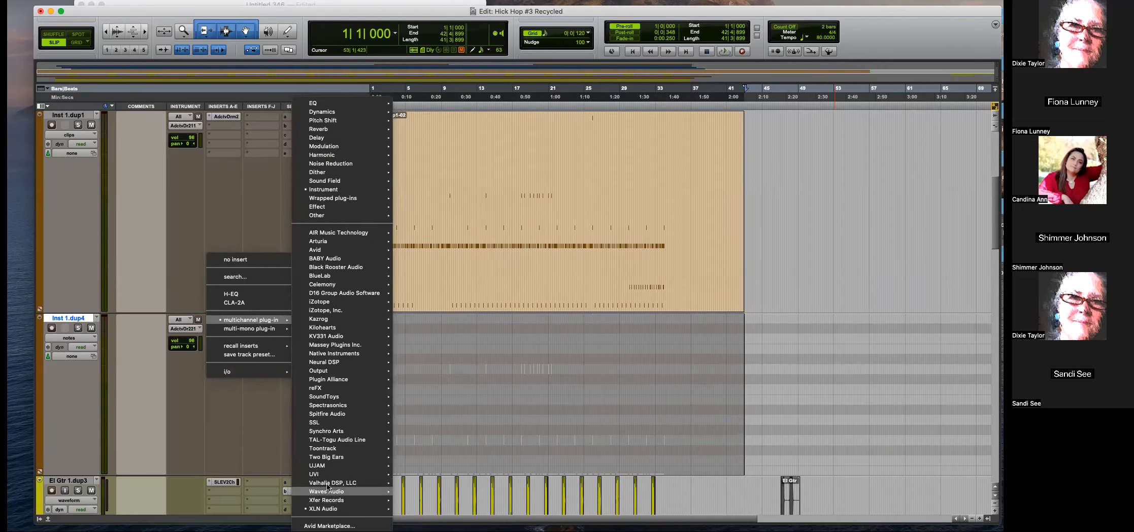
{"action": "mouse_move", "coordinate": [332, 450]}
{"action": "left_click", "coordinate": [415, 452]}
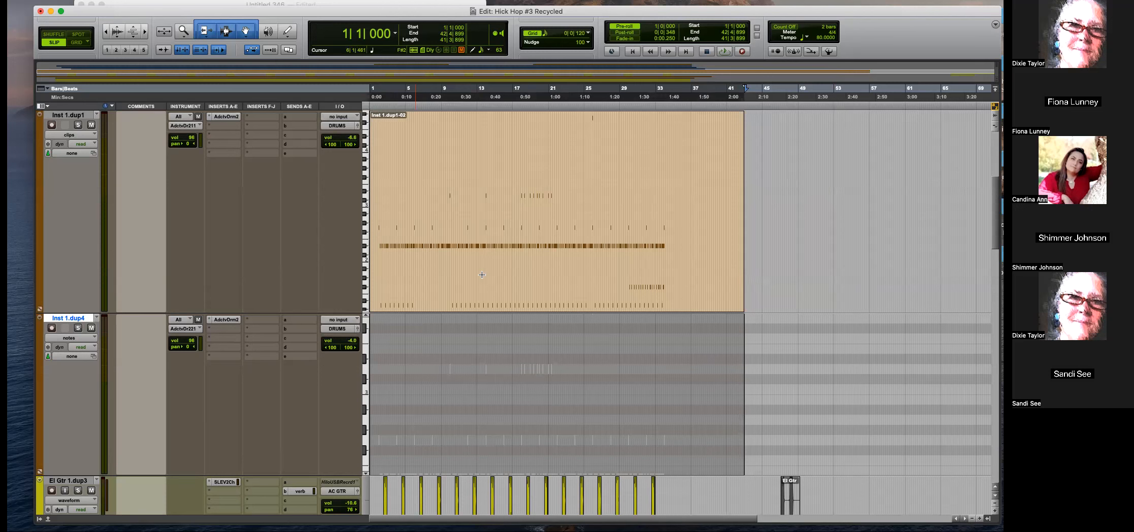
{"action": "left_click", "coordinate": [574, 120]}
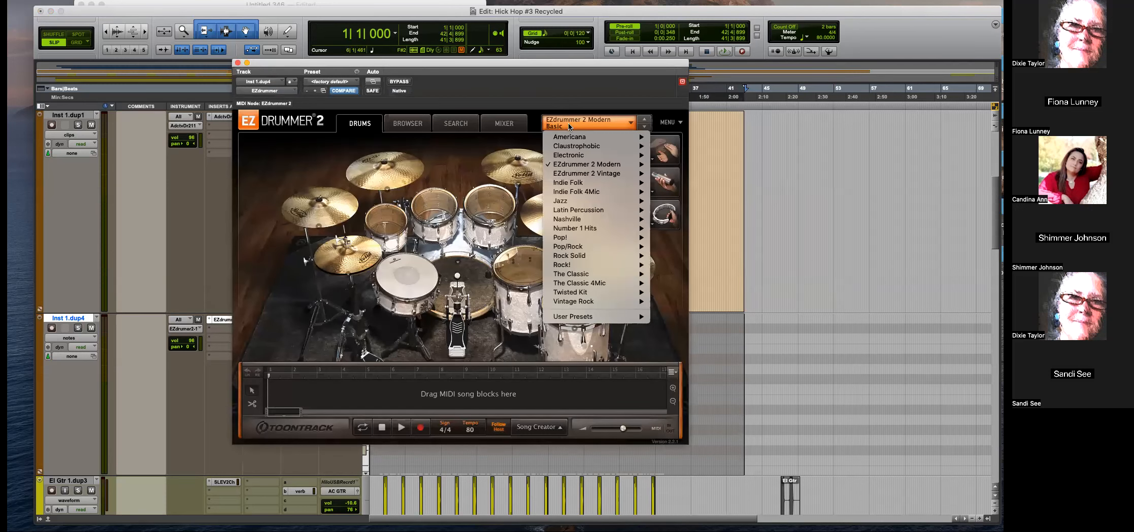
{"action": "mouse_move", "coordinate": [637, 228]}
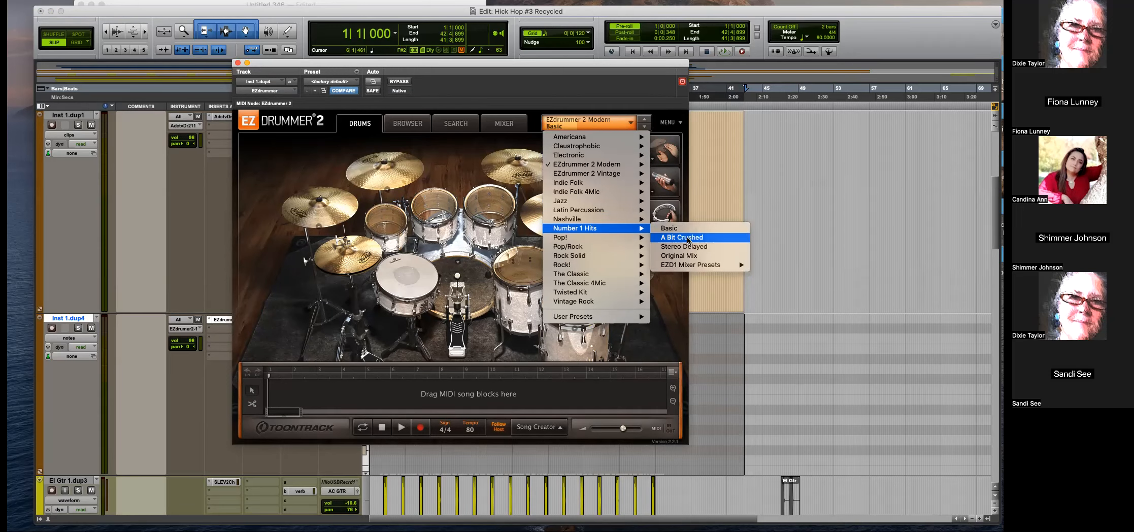
{"action": "left_click", "coordinate": [688, 239]}
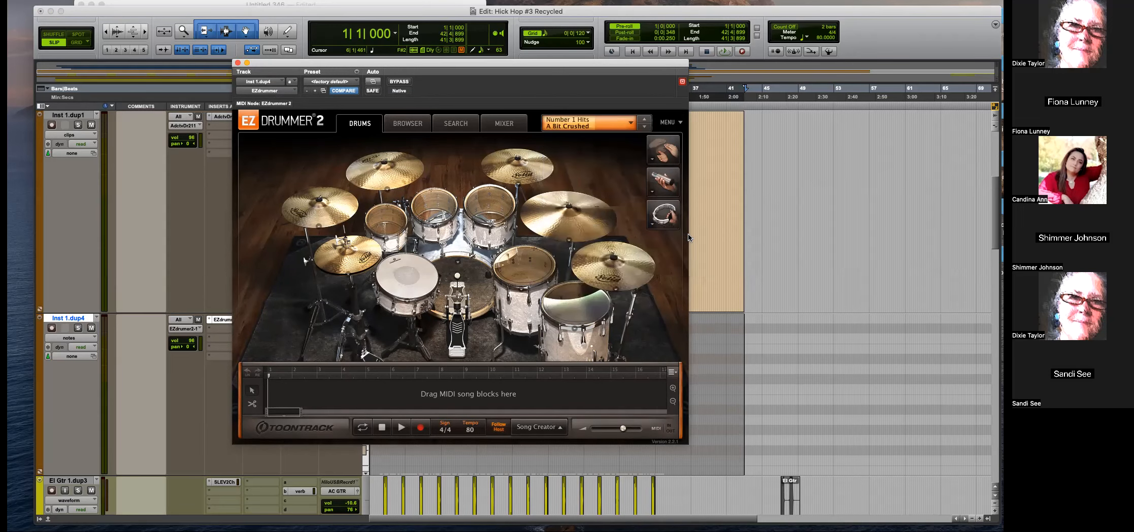
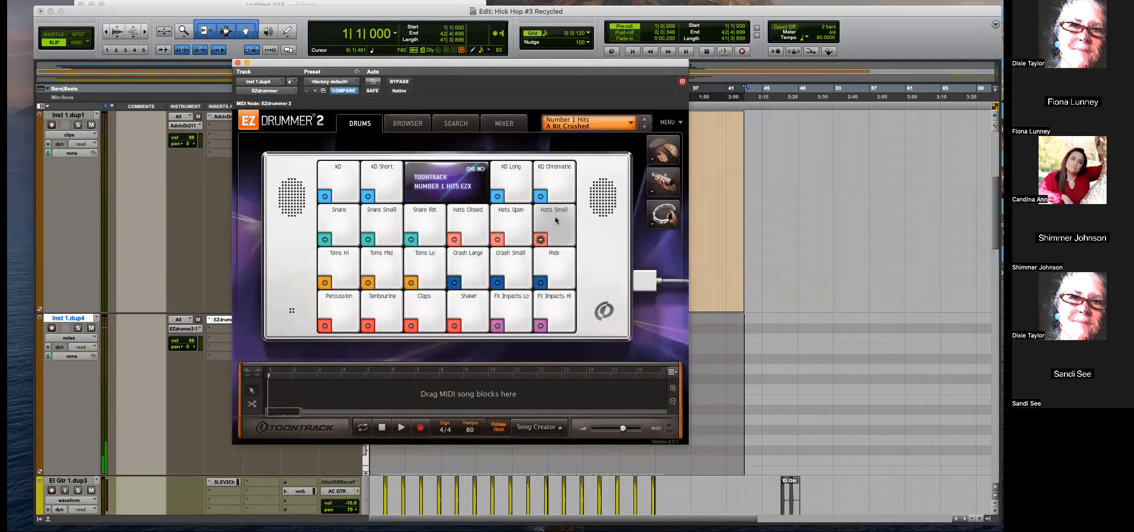
{"action": "left_click", "coordinate": [238, 63]}
Play the song from the start with the new kit and inspect the copied notes on Inst 1.dup4.
{"action": "key", "text": "space"}
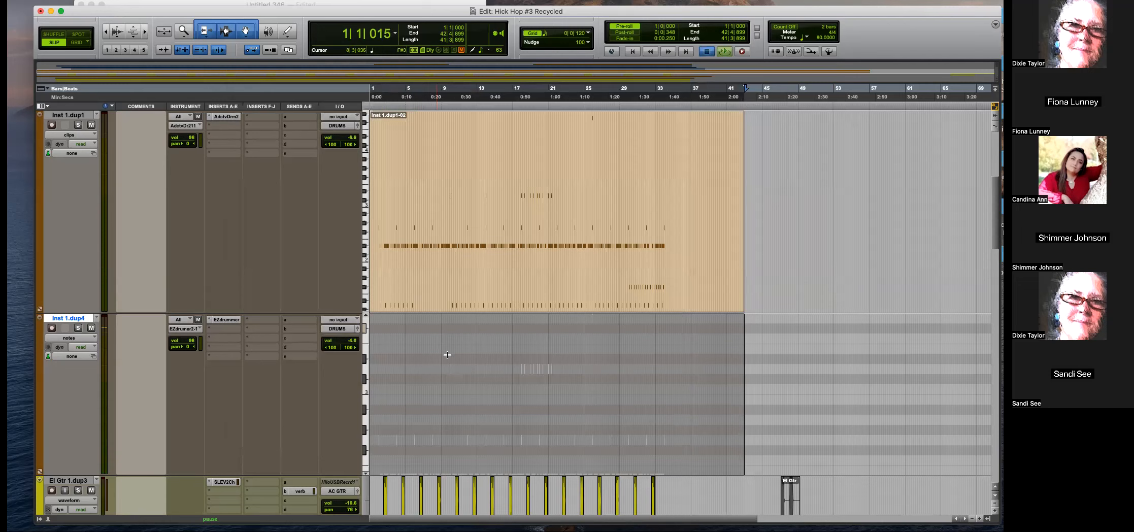
{"action": "key", "text": "t"}
{"action": "key", "text": "t"}
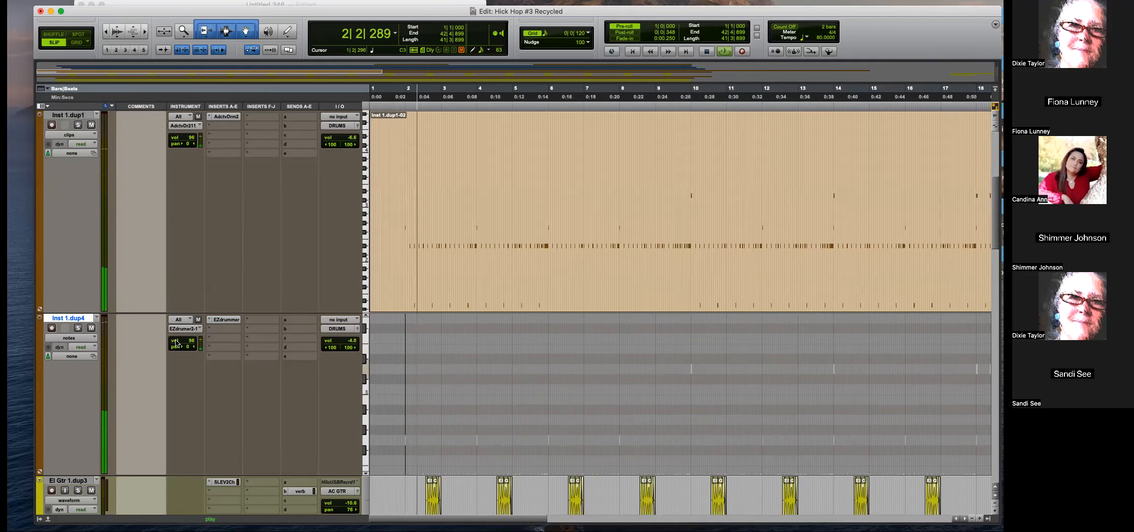
{"action": "scroll", "coordinate": [470, 336], "scroll_direction": "down", "scroll_amount": 1}
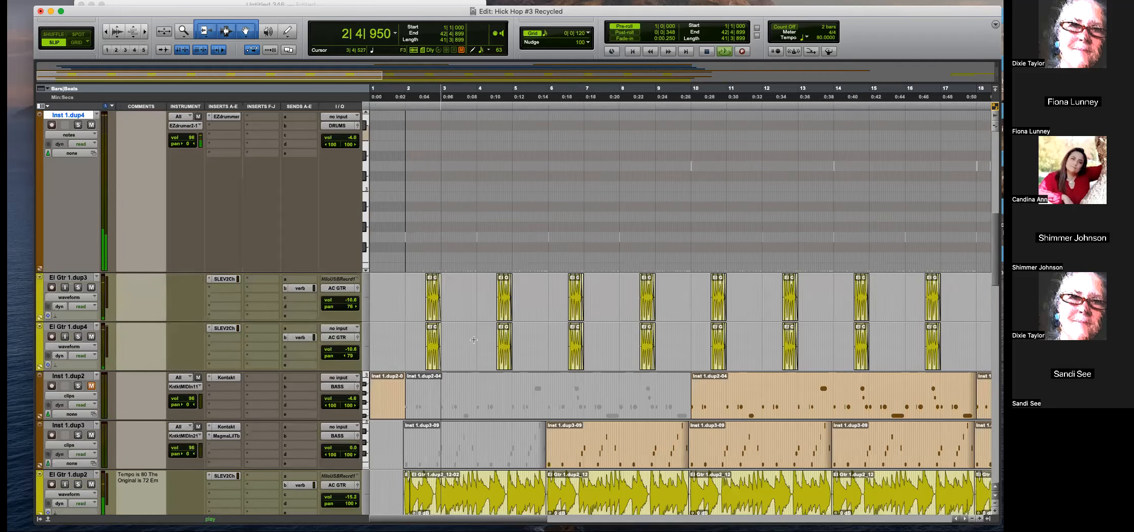
{"action": "scroll", "coordinate": [398, 320], "scroll_direction": "up", "scroll_amount": 1}
{"action": "scroll", "coordinate": [424, 368], "scroll_direction": "down", "scroll_amount": 1}
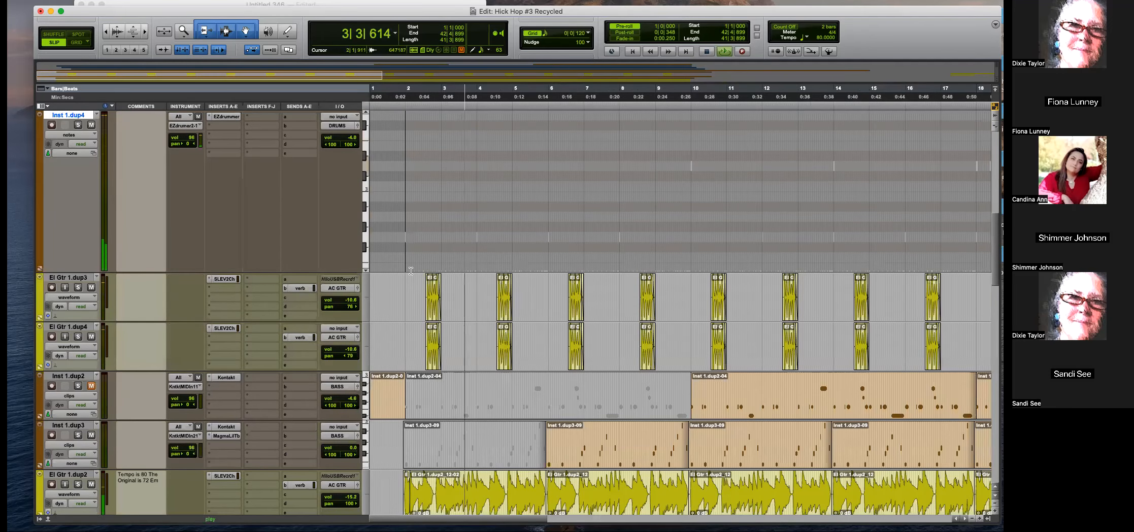
{"action": "left_click", "coordinate": [401, 192]}
{"action": "scroll", "coordinate": [386, 163], "scroll_direction": "down", "scroll_amount": 5}
{"action": "left_click", "coordinate": [394, 163]}
{"action": "scroll", "coordinate": [395, 167], "scroll_direction": "up", "scroll_amount": 5}
{"action": "scroll", "coordinate": [402, 176], "scroll_direction": "up", "scroll_amount": 1}
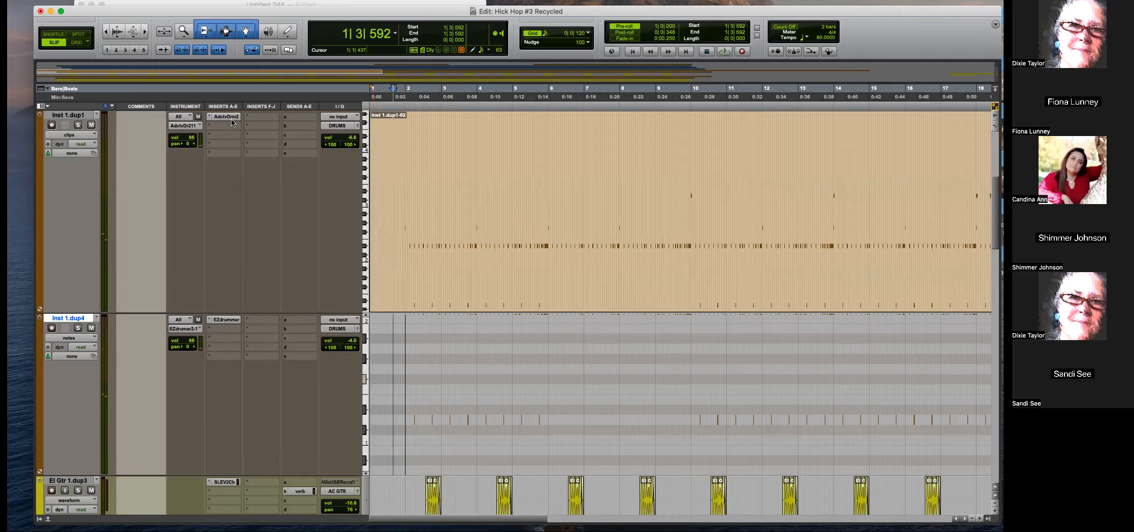
Select the whole row of repeating backbeat notes starting in bar 2 on Inst 1.dup4.
{"action": "left_click", "coordinate": [417, 364]}
{"action": "key", "text": "super+bracketright"}
{"action": "key", "text": "super+bracketright"}
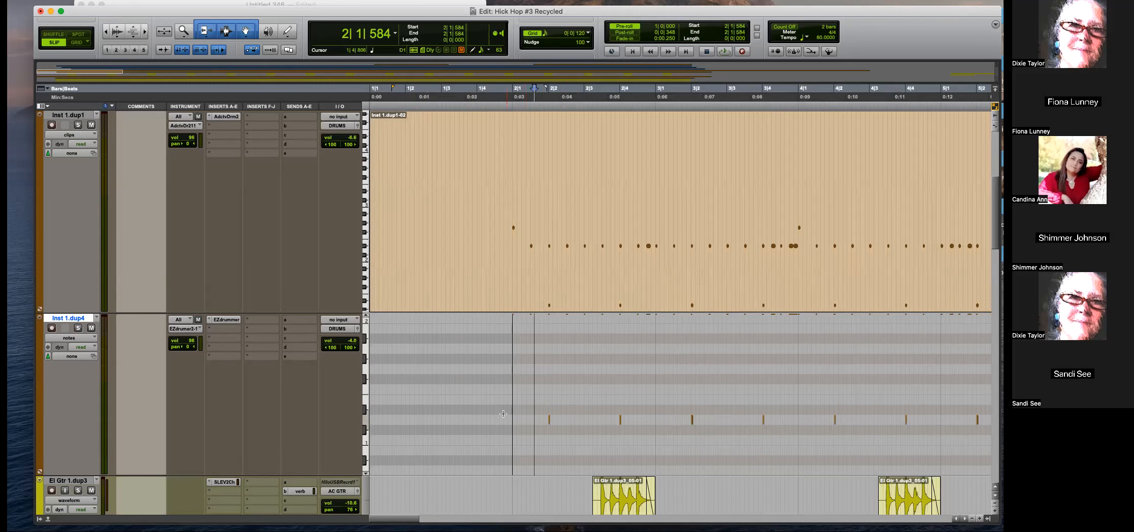
{"action": "key", "text": "super+bracketleft"}
{"action": "key", "text": "super+bracketleft"}
{"action": "left_click_drag", "start_coordinate": [414, 418], "coordinate": [526, 424]}
{"action": "left_click", "coordinate": [414, 418]}
{"action": "key", "text": "super+bracketright"}
{"action": "key", "text": "super+bracketright"}
{"action": "key", "text": "super+bracketright"}
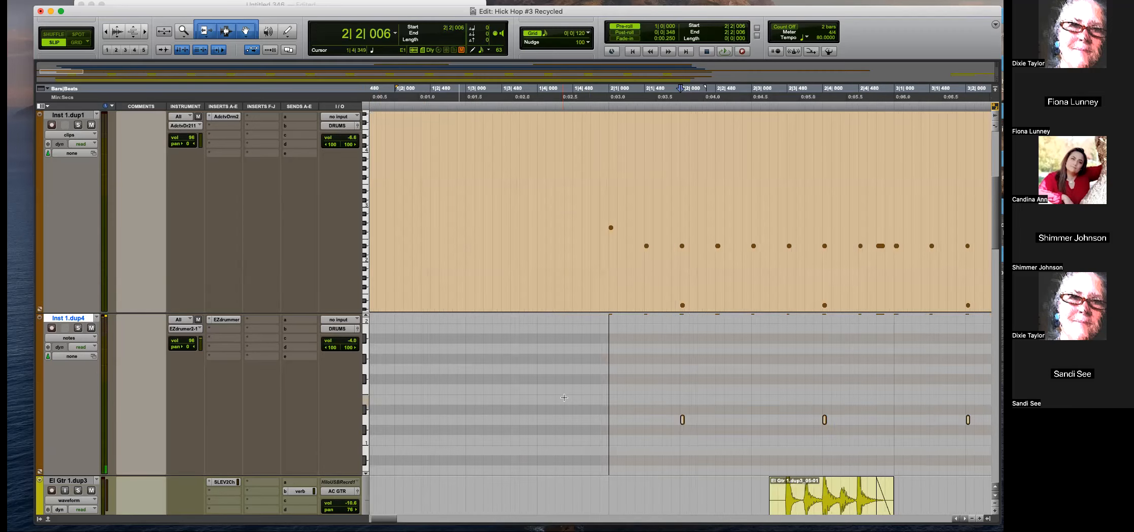
{"action": "key", "text": "super+bracketleft"}
{"action": "key", "text": "super+bracketleft"}
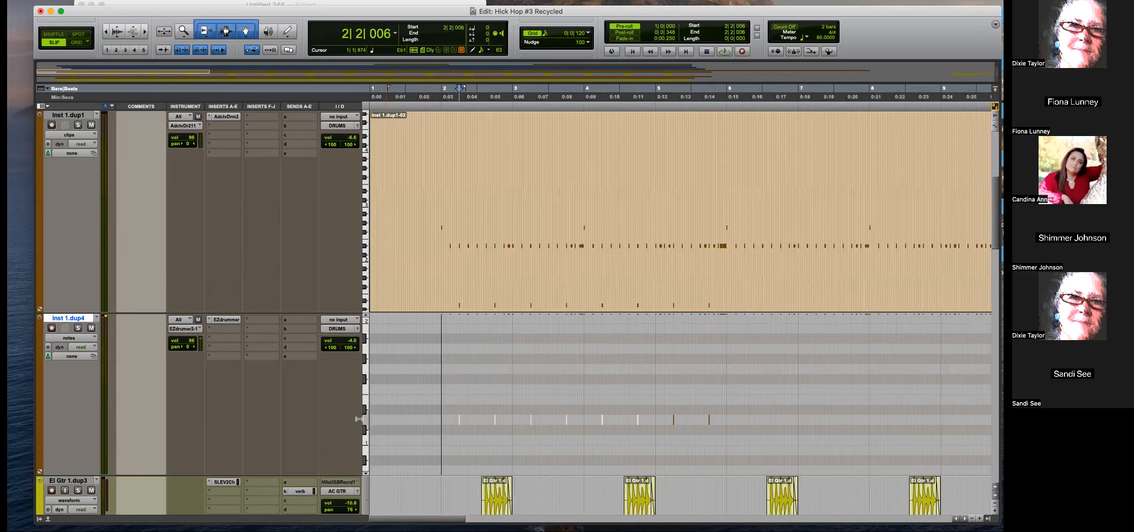
{"action": "key", "text": "super+bracketleft"}
{"action": "key", "text": "super+bracketleft"}
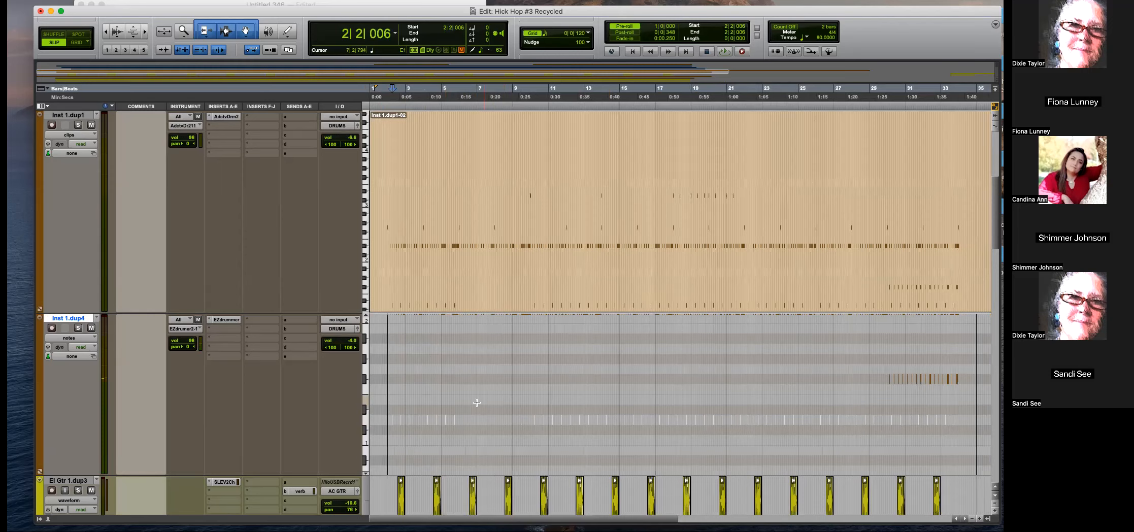
Move the selected Inst 1.dup4 notes down in pitch to trigger another drum sound and play the result.
{"action": "key", "text": "super+bracketright"}
{"action": "key", "text": "super+bracketright"}
{"action": "key", "text": "super+bracketright"}
{"action": "key", "text": "super+bracketright"}
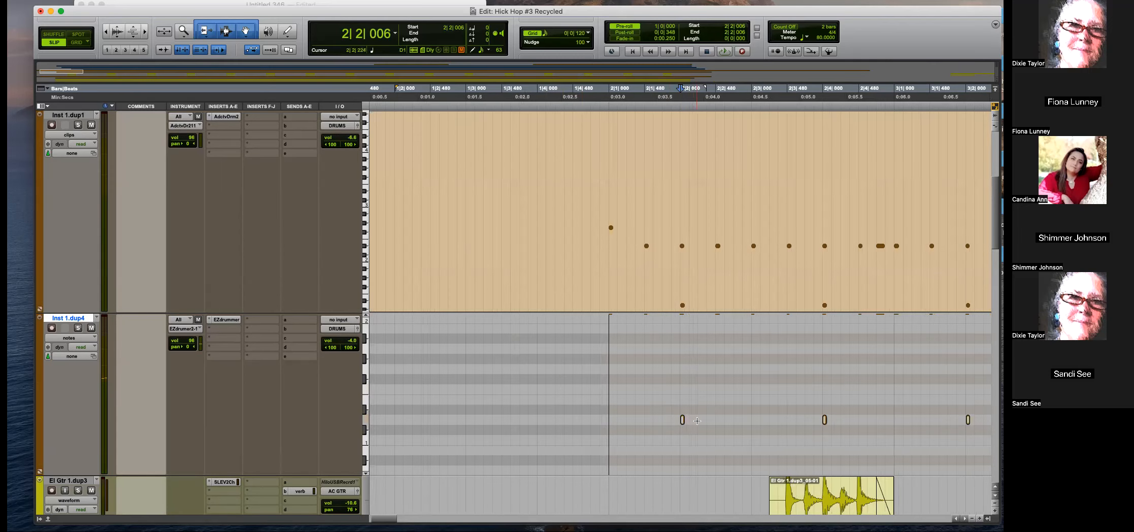
{"action": "scroll", "coordinate": [710, 415], "scroll_direction": "down", "scroll_amount": 5}
{"action": "left_click_drag", "start_coordinate": [684, 224], "coordinate": [683, 248]}
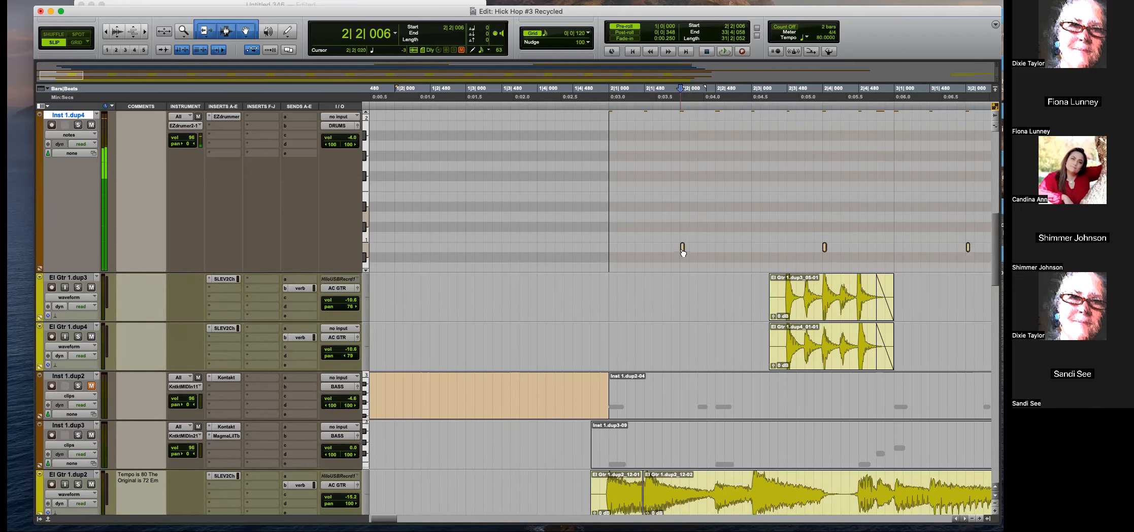
{"action": "key", "text": "space"}
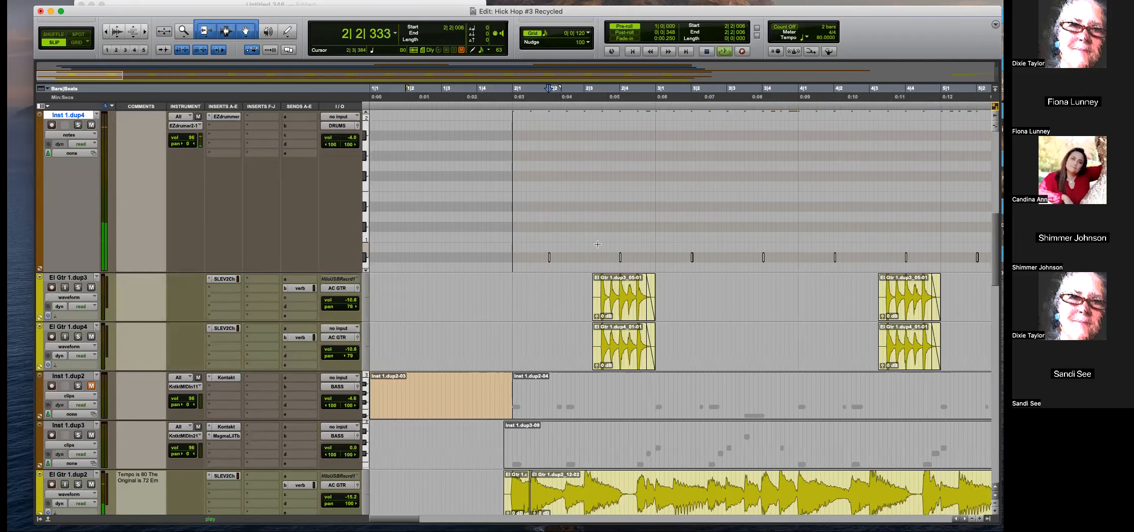
Try different pitches for the selected lowest row of drum notes starting in bar 2 of Inst 1.dup4.
{"action": "key", "text": "space"}
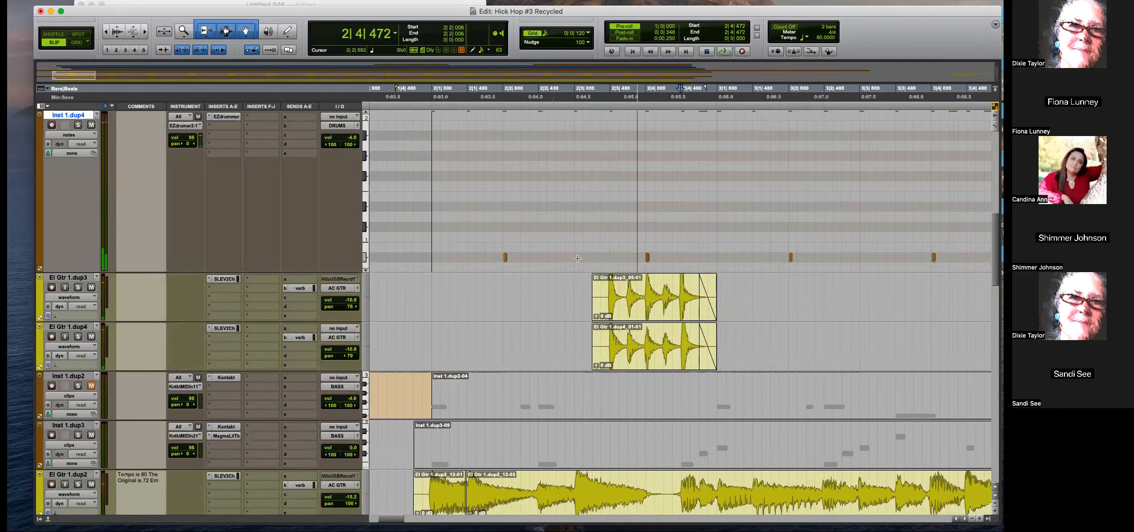
{"action": "key", "text": "t"}
{"action": "key", "text": "t"}
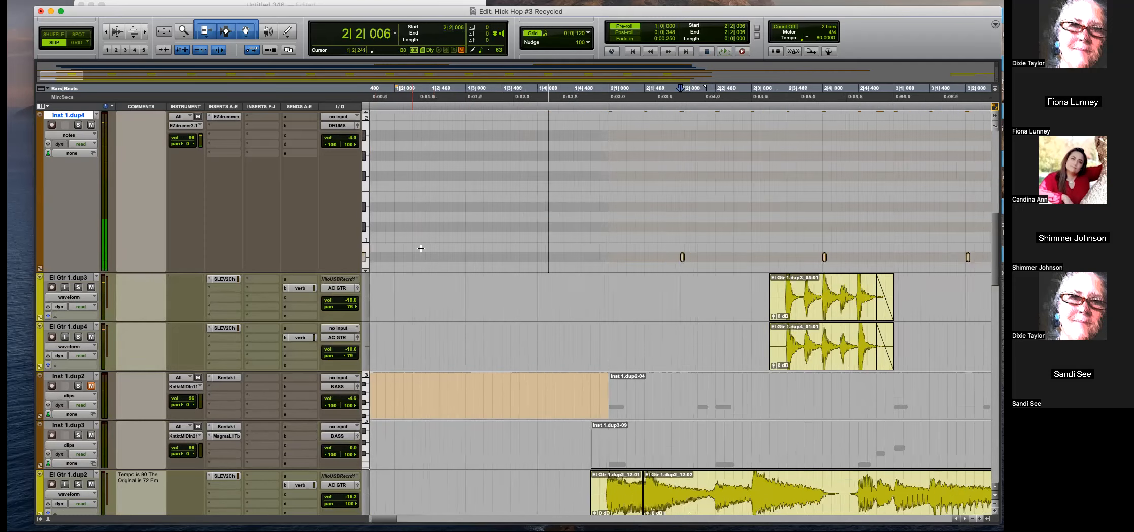
{"action": "left_click_drag", "start_coordinate": [685, 261], "coordinate": [686, 220]}
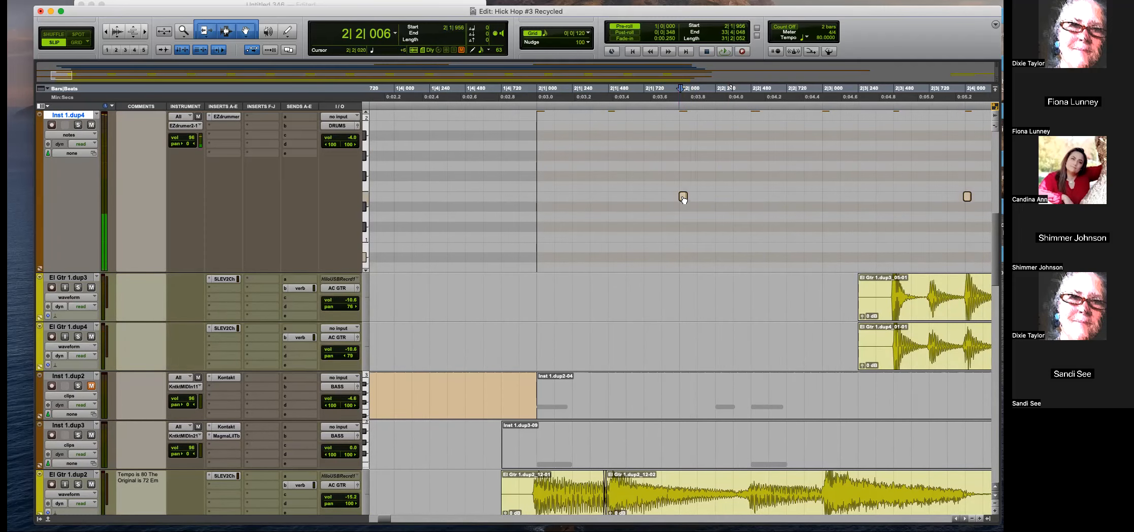
{"action": "mouse_move", "coordinate": [684, 186]}
{"action": "left_mouse_down"}
{"action": "mouse_move", "coordinate": [683, 112]}
{"action": "mouse_move", "coordinate": [693, 170]}
{"action": "left_mouse_up"}
{"action": "left_click_drag", "start_coordinate": [691, 219], "coordinate": [685, 248]}
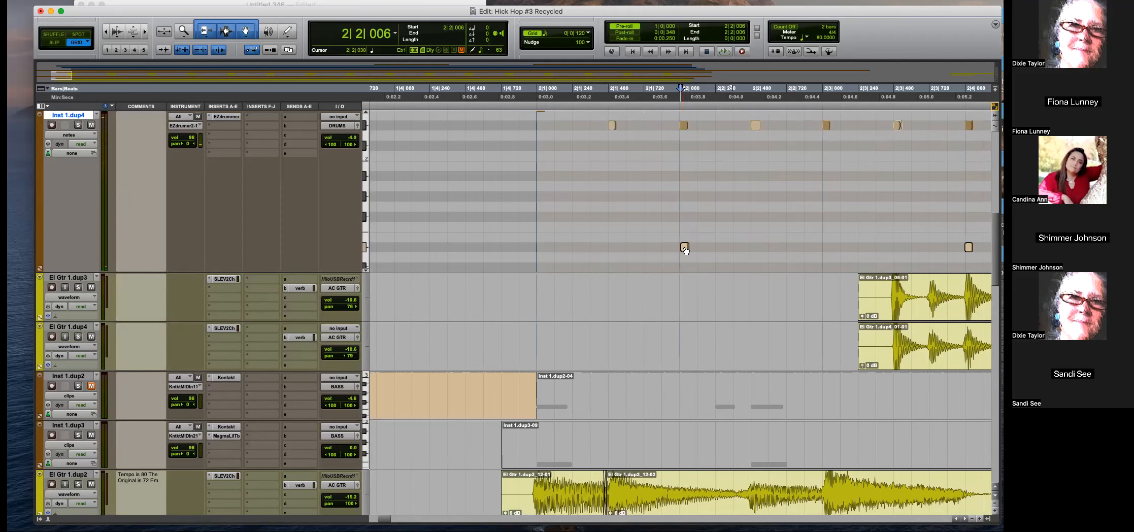
Delete the lowest row of drum notes in bars 2 to 5 of Inst 1.dup4 and play back the pattern.
{"action": "key", "text": "super+0"}
{"action": "key", "text": "r"}
{"action": "key", "text": "r"}
{"action": "key", "text": "r"}
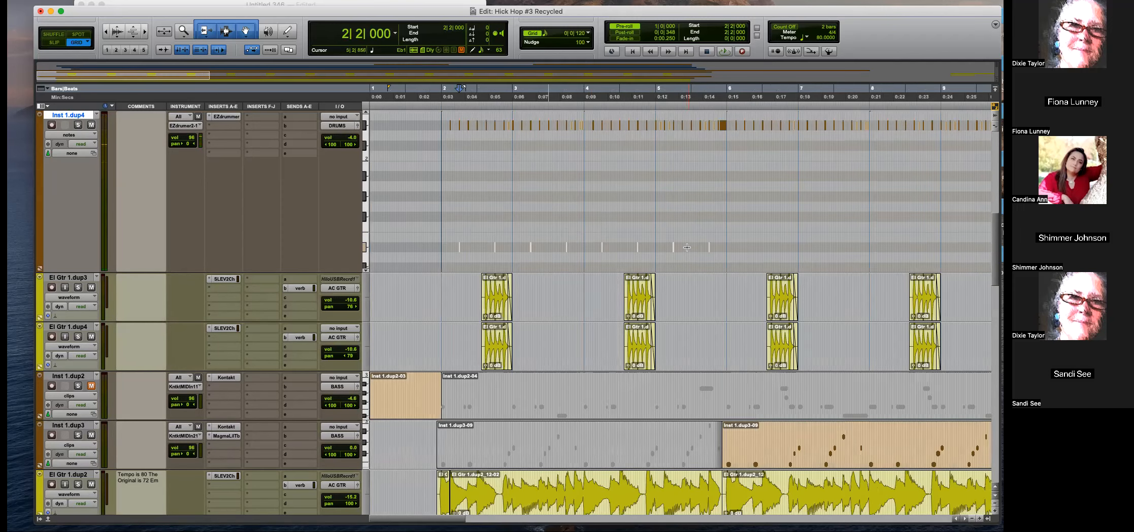
{"action": "left_click", "coordinate": [524, 224]}
{"action": "key", "text": "r"}
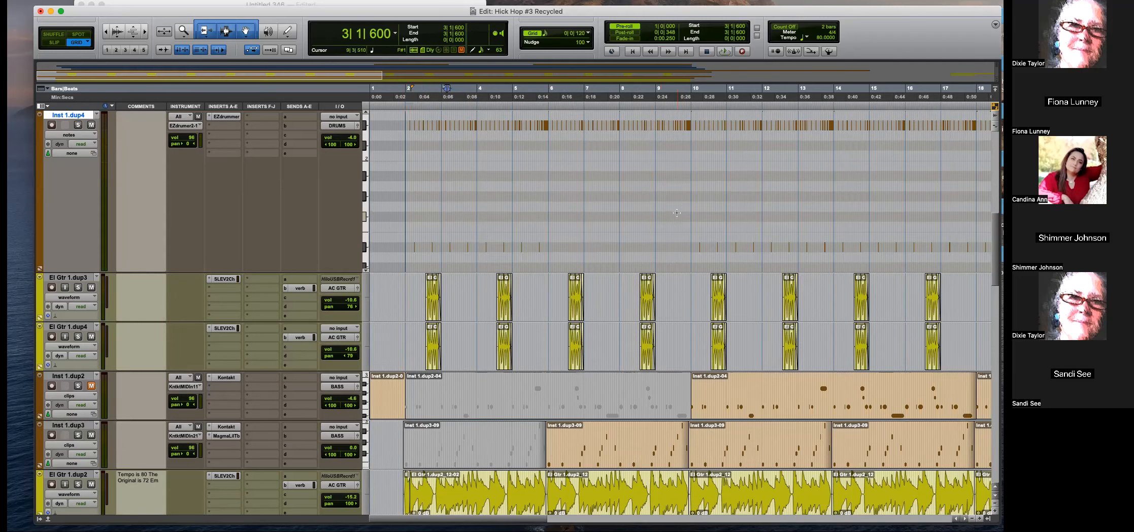
{"action": "left_click_drag", "start_coordinate": [404, 226], "coordinate": [551, 256]}
{"action": "key", "text": "space"}
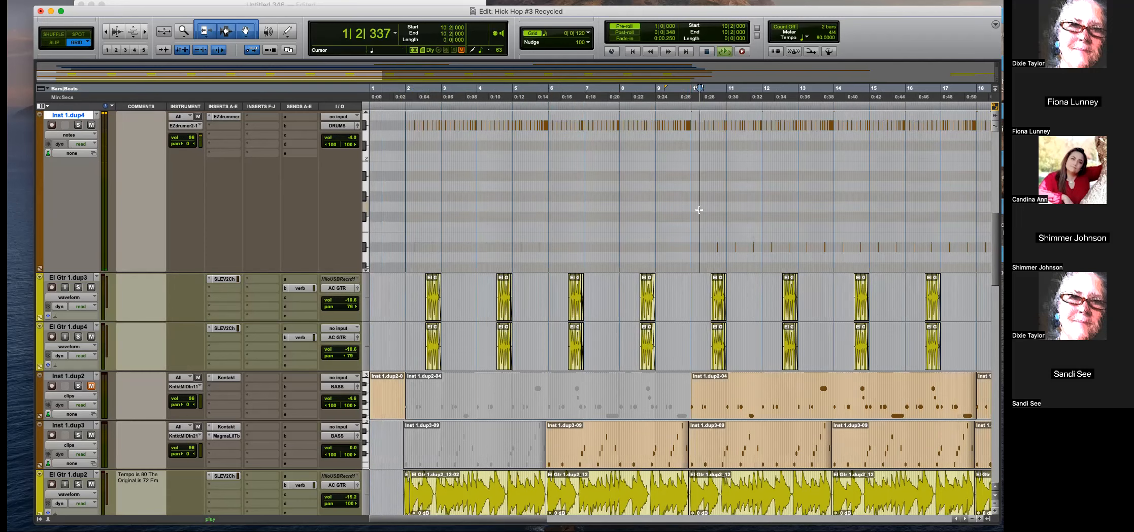
Move the dense row of repeated drum notes in Inst 1.dup4 to a higher pitch, above the bar-start accents, and play it back.
{"action": "key", "text": "t"}
{"action": "key", "text": "t"}
{"action": "left_click_drag", "start_coordinate": [425, 103], "coordinate": [421, 226]}
{"action": "key", "text": "space"}
{"action": "left_click_drag", "start_coordinate": [491, 227], "coordinate": [546, 227]}
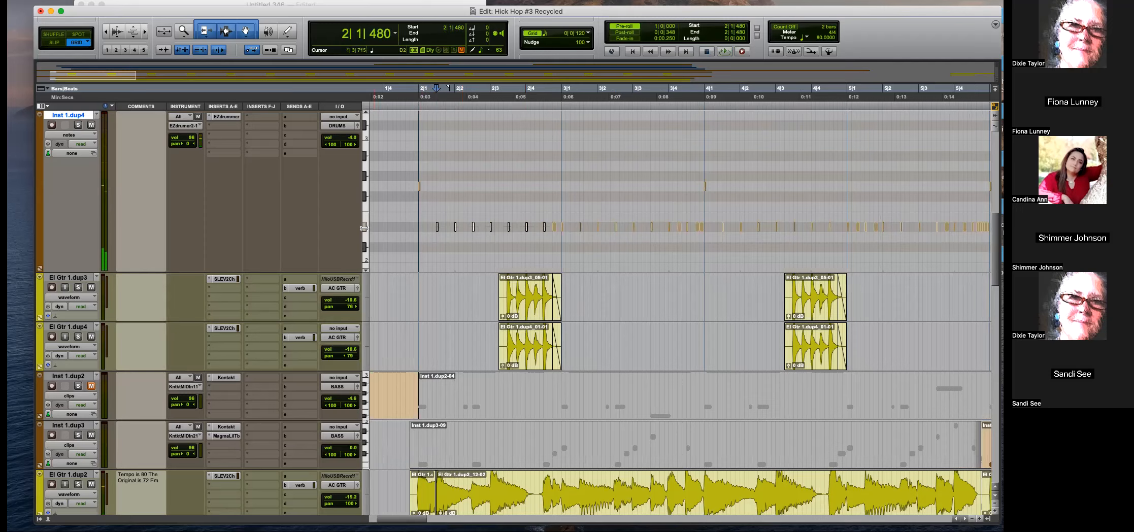
{"action": "key", "text": "t"}
{"action": "key", "text": "t"}
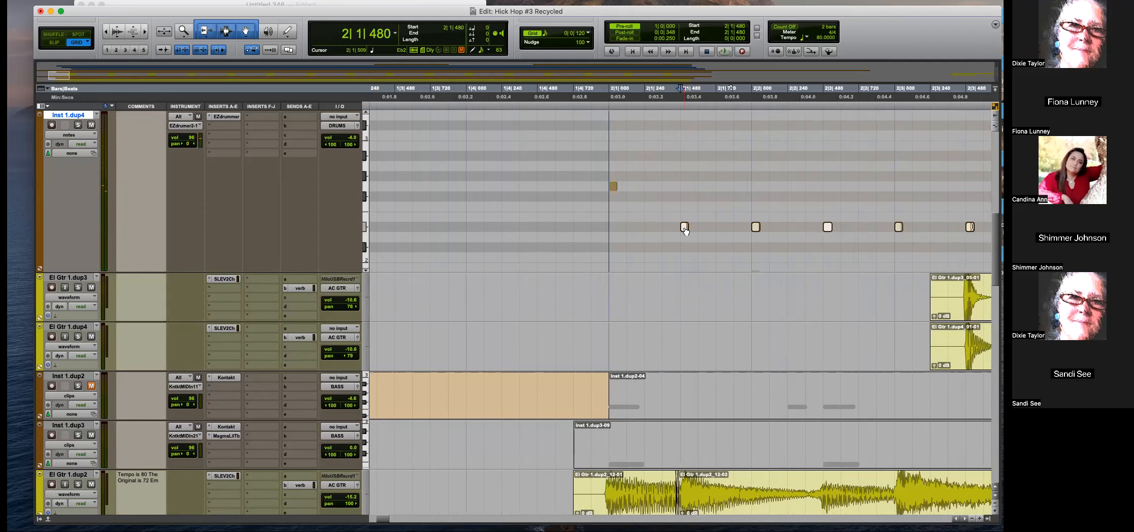
{"action": "left_click_drag", "start_coordinate": [686, 234], "coordinate": [685, 158]}
{"action": "key", "text": "r"}
{"action": "key", "text": "space"}
{"action": "key", "text": "space"}
Play from the accent note at bar 2 and lower the volume of the Inst 1.dup1 drum track.
{"action": "left_click_drag", "start_coordinate": [660, 185], "coordinate": [631, 191]}
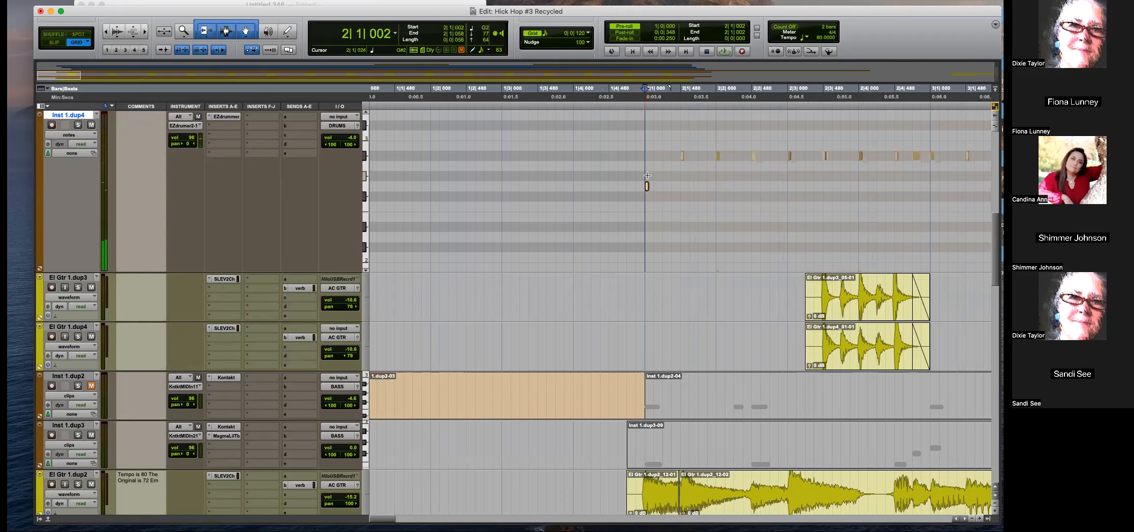
{"action": "key", "text": "space"}
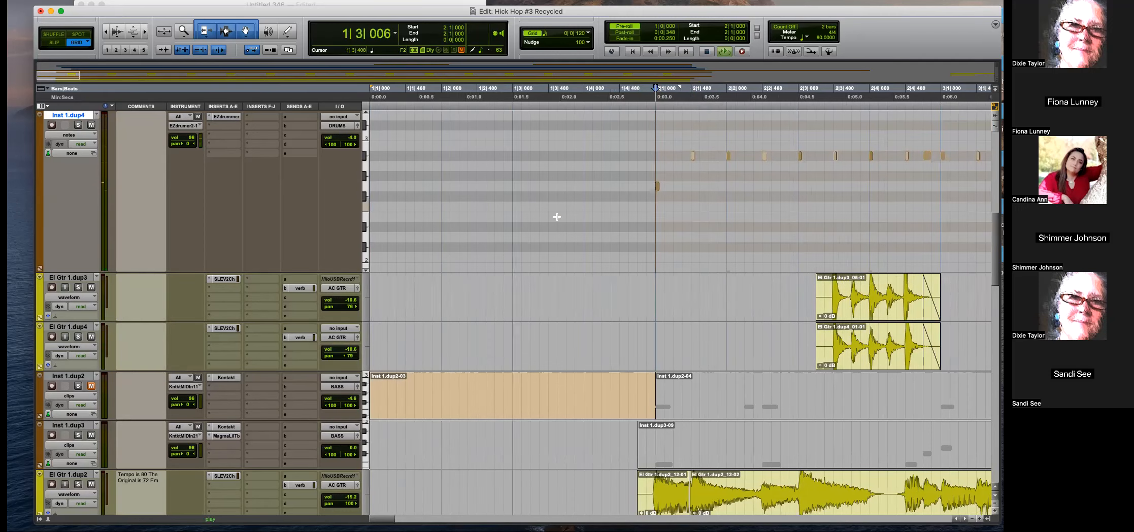
{"action": "scroll", "coordinate": [578, 178], "scroll_direction": "up", "scroll_amount": 3}
{"action": "scroll", "coordinate": [609, 244], "scroll_direction": "down", "scroll_amount": 1}
{"action": "key", "text": "r"}
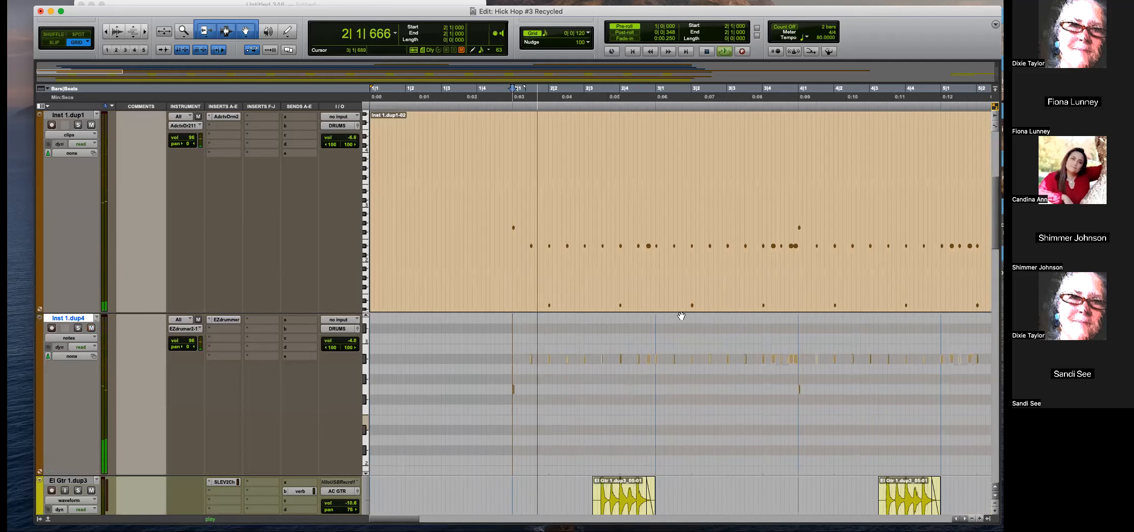
{"action": "left_click_drag", "start_coordinate": [353, 138], "coordinate": [352, 147]}
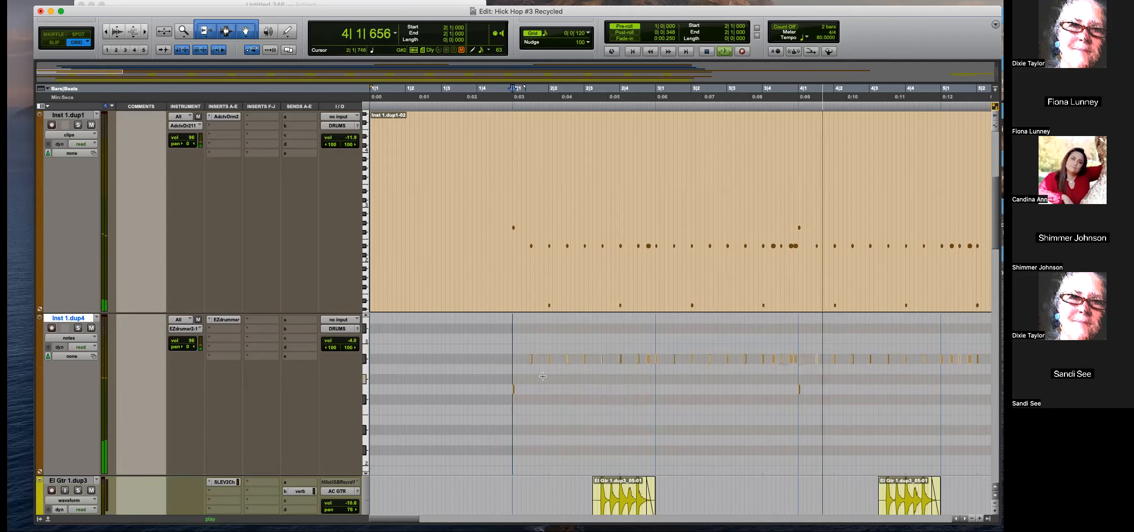
{"action": "key", "text": "r"}
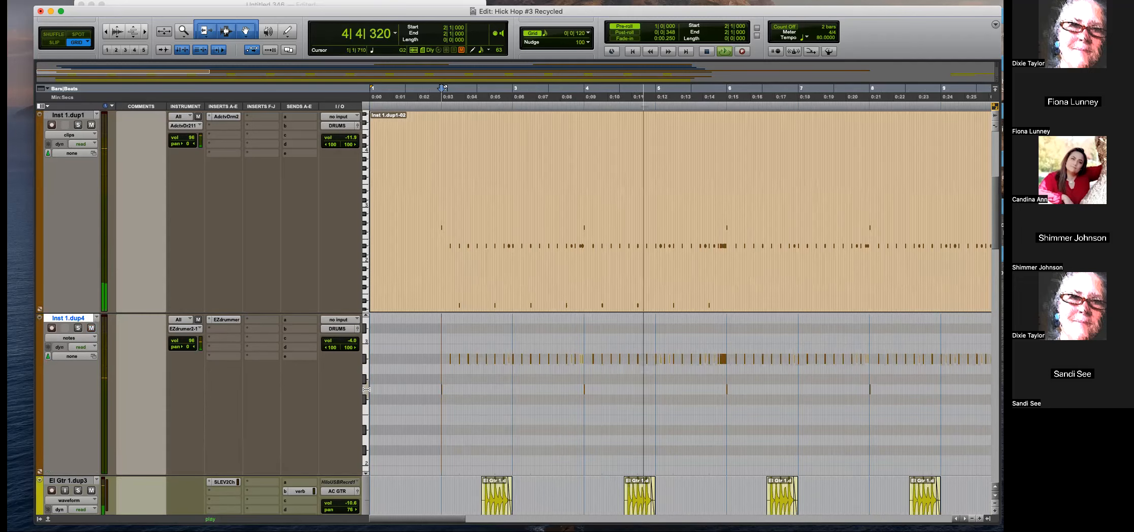
Raise the Inst 1.dup4 drum track's volume to -2.0 while listening through bars 6 and 7.
{"action": "key", "text": "t"}
{"action": "key", "text": "t"}
{"action": "key", "text": "r"}
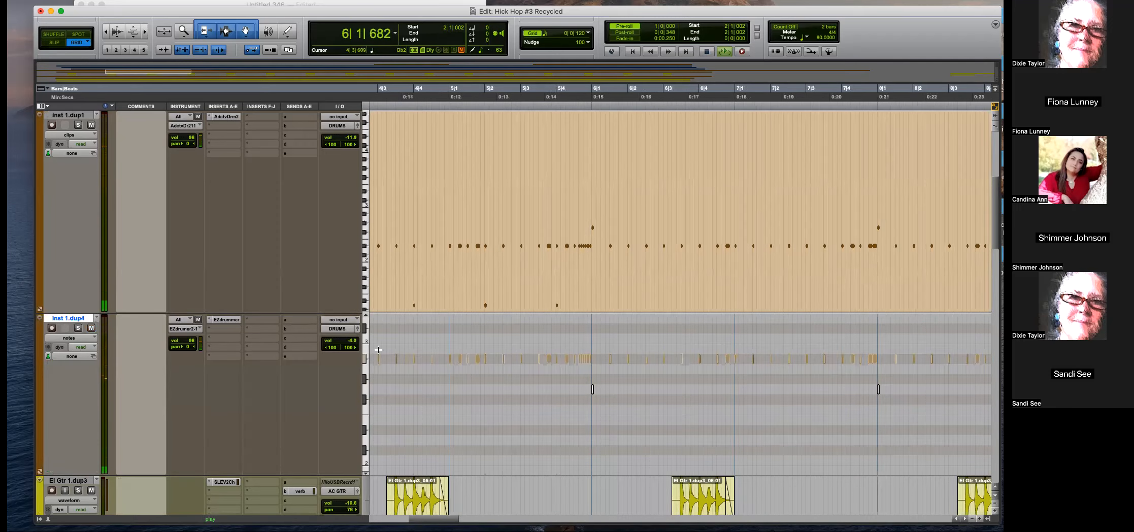
{"action": "scroll", "coordinate": [635, 384], "scroll_direction": "down", "scroll_amount": 5}
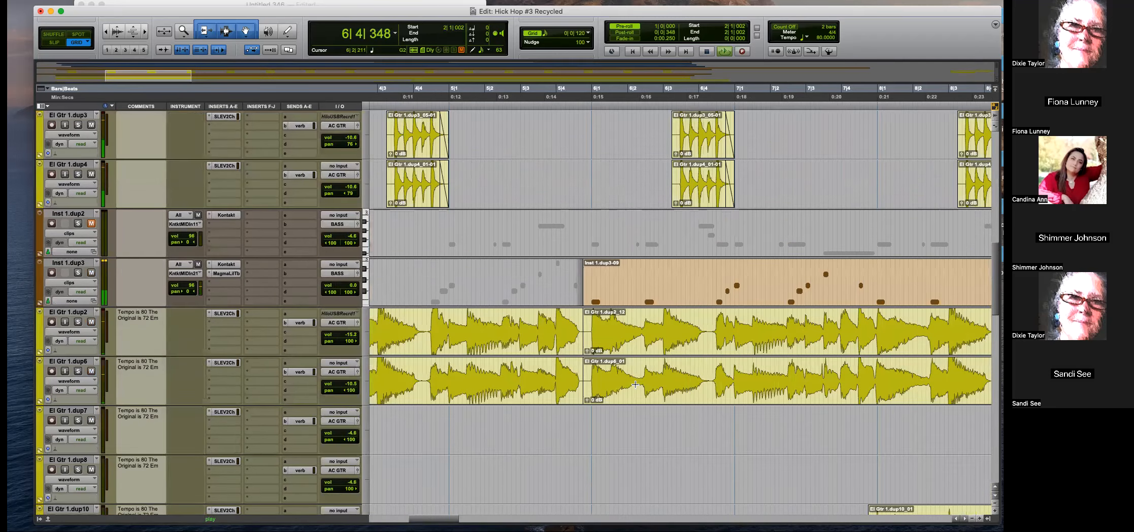
{"action": "scroll", "coordinate": [635, 385], "scroll_direction": "up", "scroll_amount": 3}
{"action": "key", "text": "space"}
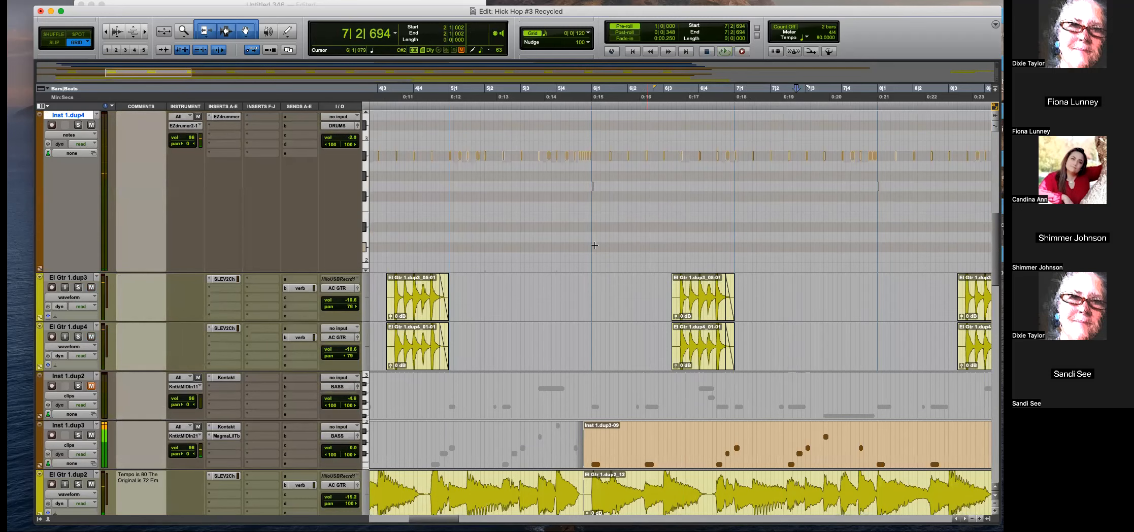
Add a drum note at 6|1|000 in Inst 1.dup4, lower it to C1, and play it with the other tracks.
{"action": "left_click", "coordinate": [594, 245]}
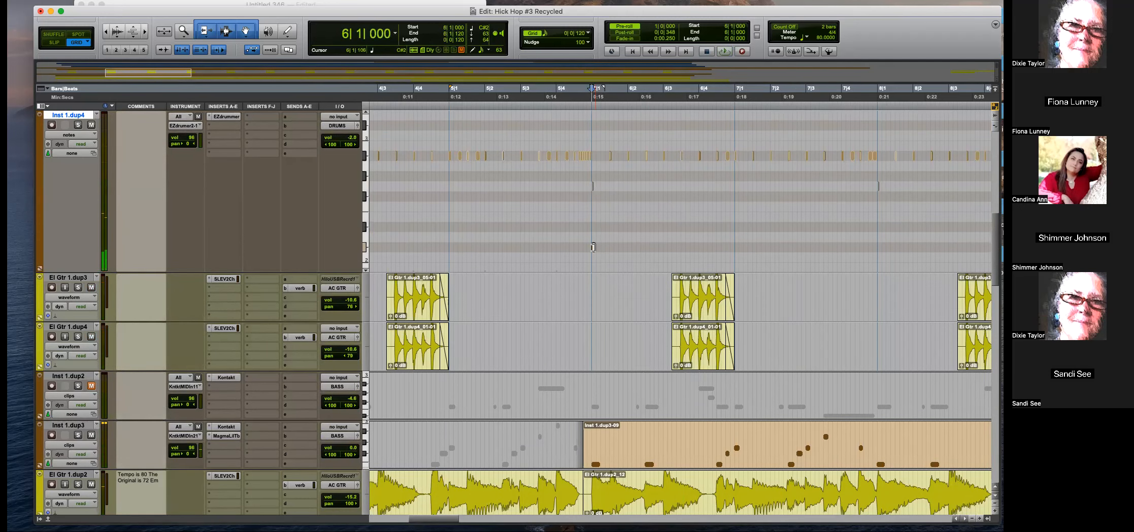
{"action": "left_click_drag", "start_coordinate": [596, 283], "coordinate": [598, 257]}
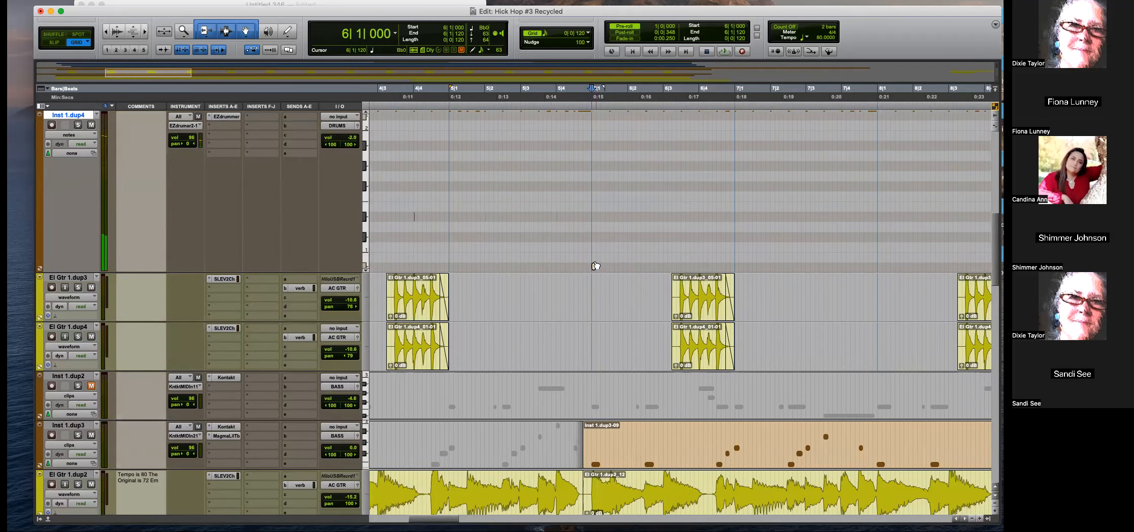
{"action": "key", "text": "space"}
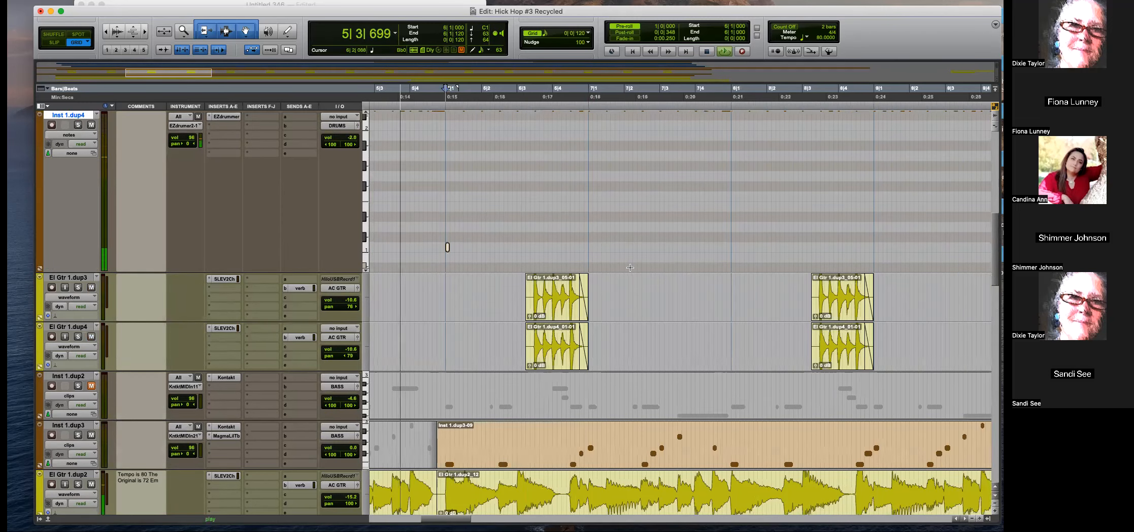
{"action": "key", "text": "super+bracketright"}
{"action": "key", "text": "space"}
Copy the C1 note from the start of bar 6 and position the copy at 6|2|480.
{"action": "left_click", "coordinate": [684, 249]}
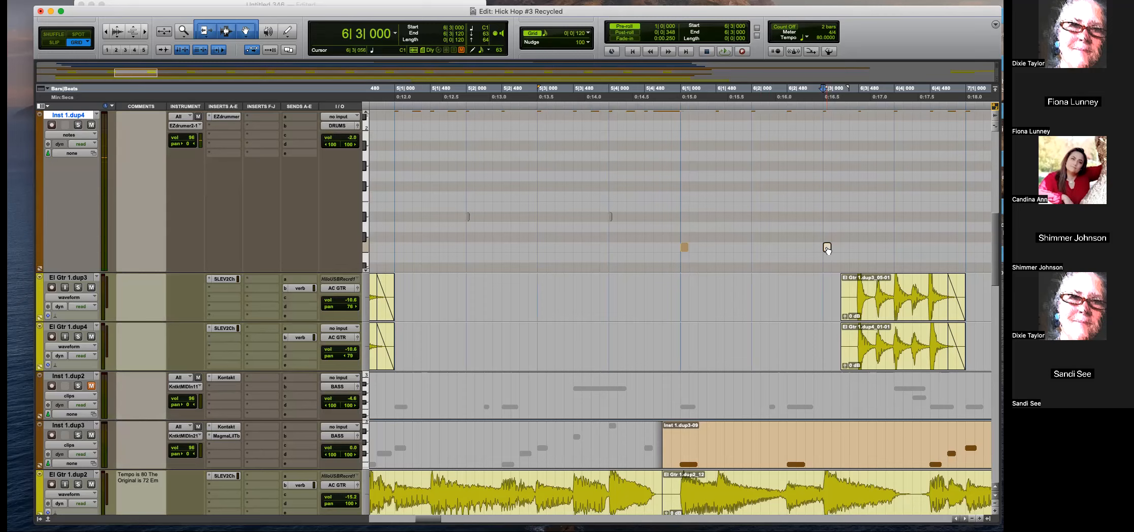
{"action": "key", "text": "super+bracketright"}
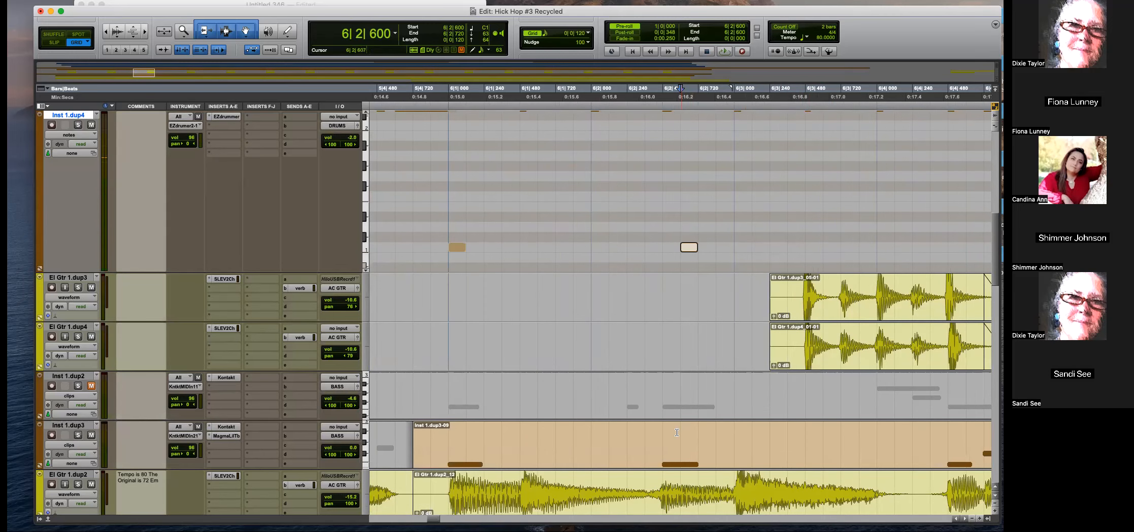
{"action": "key", "text": "super+bracketleft"}
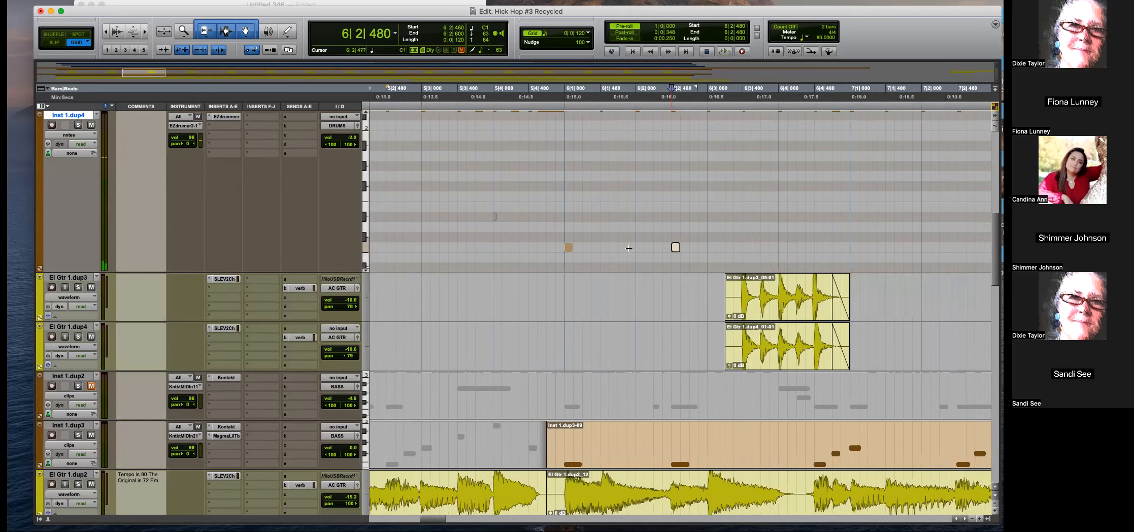
{"action": "key", "text": "super+bracketleft"}
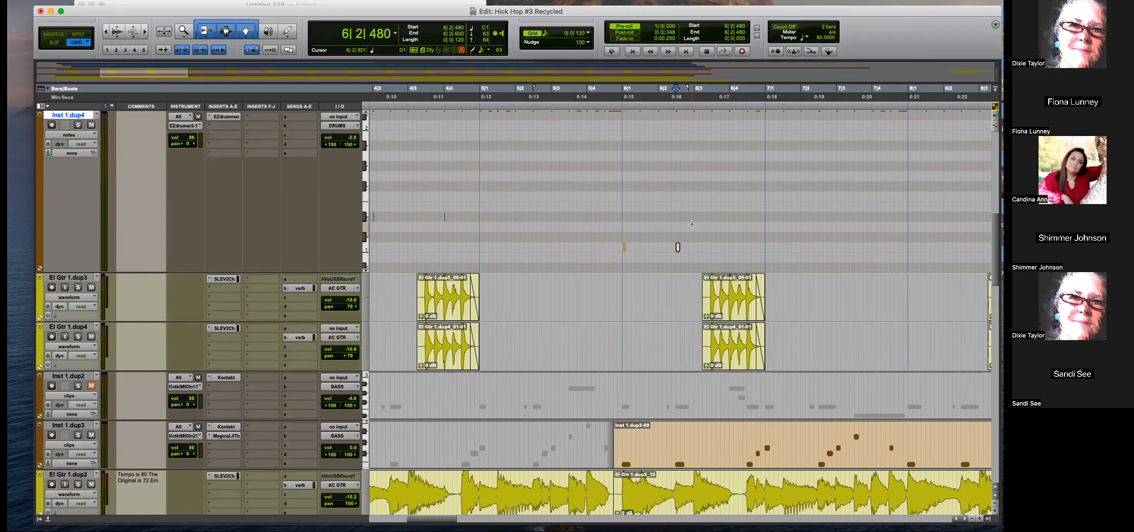
{"action": "left_click", "coordinate": [625, 247]}
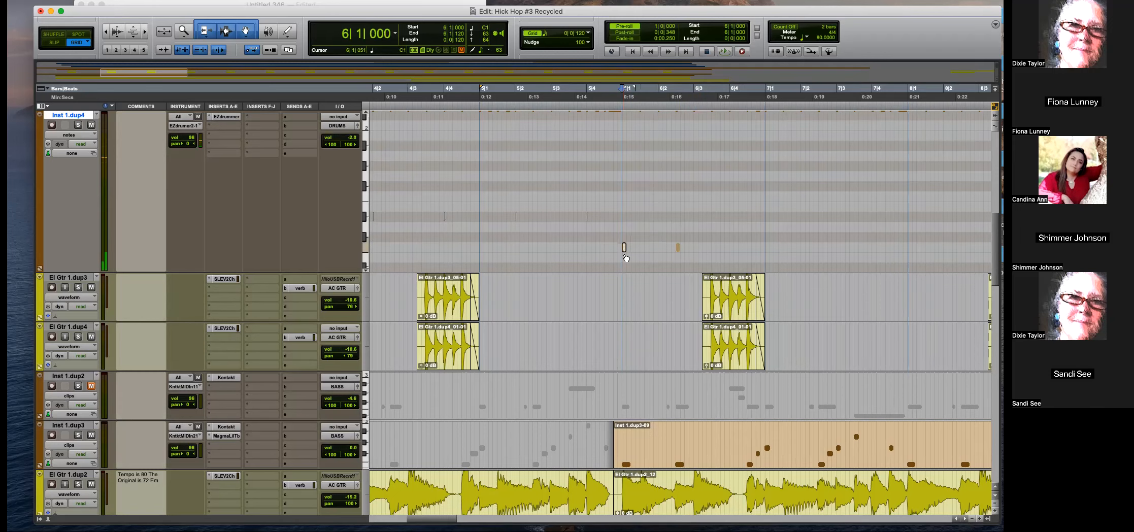
Move the Inst 1.dup3 bass track directly below Inst 1.dup4, and hide and deactivate the Inst 1.dup2 bass track.
{"action": "left_click", "coordinate": [641, 438]}
{"action": "left_click_drag", "start_coordinate": [81, 428], "coordinate": [81, 277]}
{"action": "right_click", "coordinate": [80, 429]}
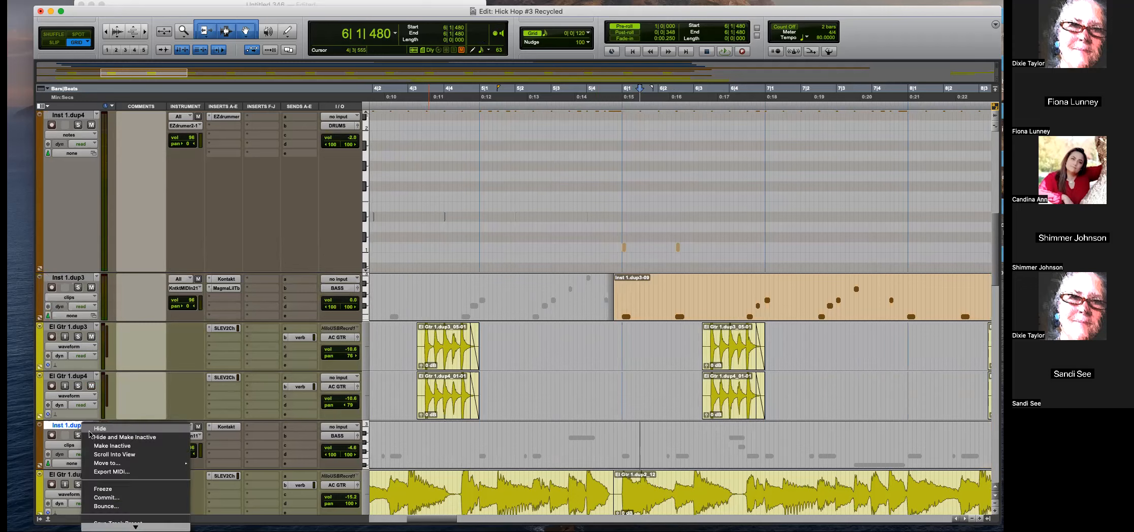
{"action": "left_click", "coordinate": [102, 438]}
Solo the Inst 1.dup3 bass and Inst 1.dup4 drum tracks and play them together from bar 6.
{"action": "left_click", "coordinate": [629, 204]}
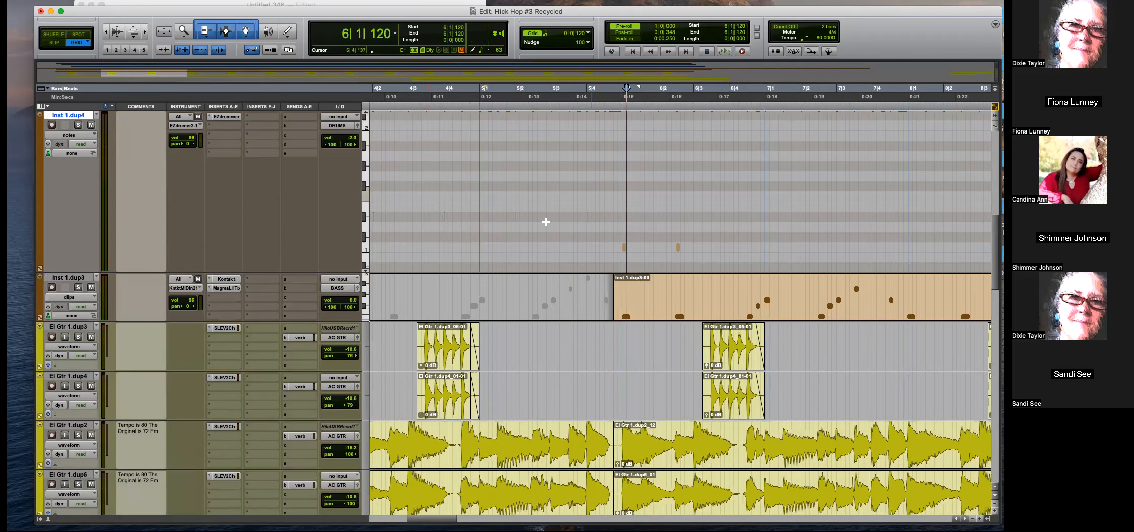
{"action": "left_click", "coordinate": [78, 288]}
{"action": "key", "text": "space"}
{"action": "left_click", "coordinate": [78, 125]}
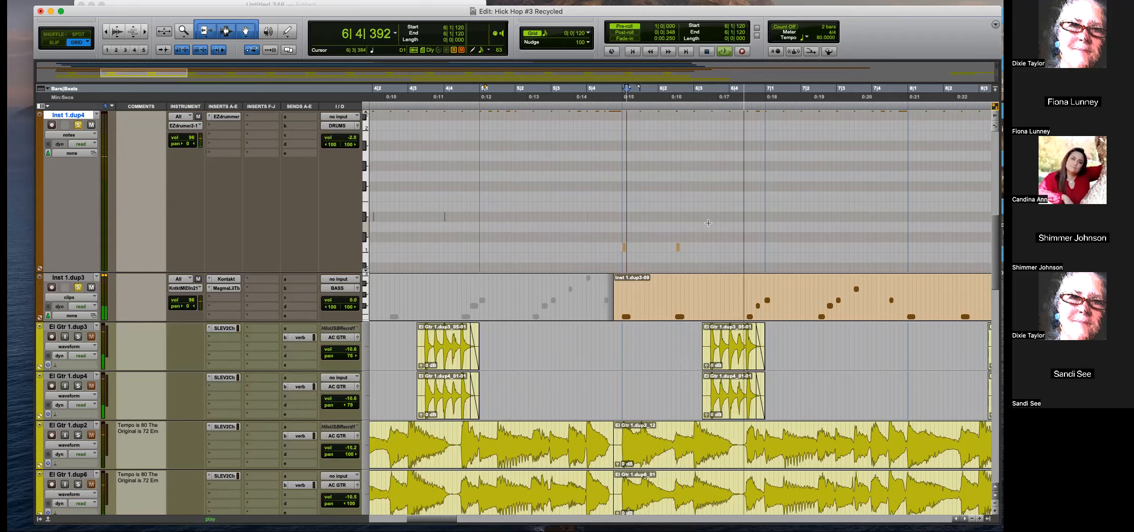
{"action": "key", "text": "space"}
Examine the drum pads, groove browser and mixer of the EZdrummer 2 plug-in on Inst 1.dup4, and close the plug-in.
{"action": "left_click_drag", "start_coordinate": [698, 229], "coordinate": [619, 248]}
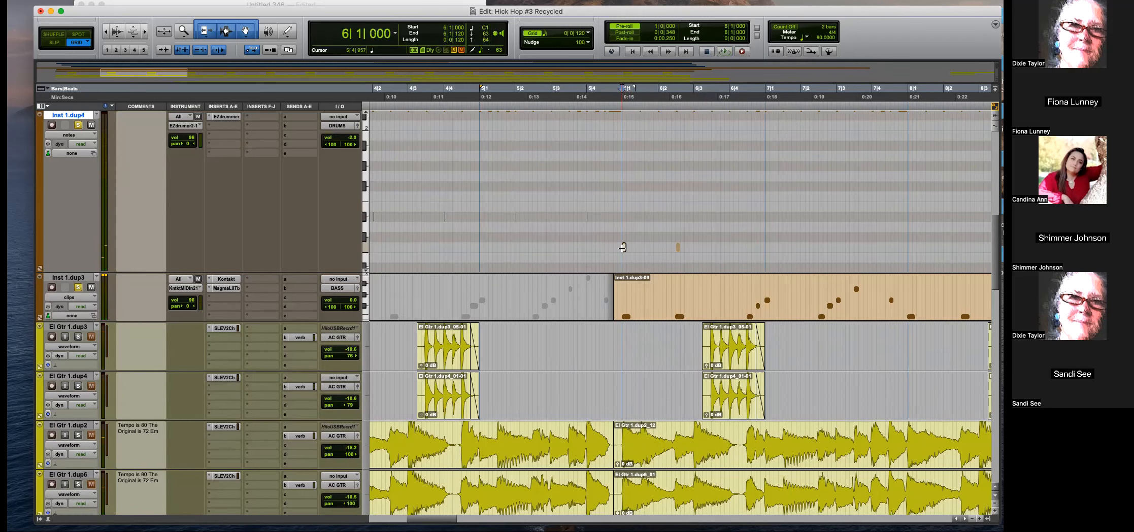
{"action": "key", "text": "t"}
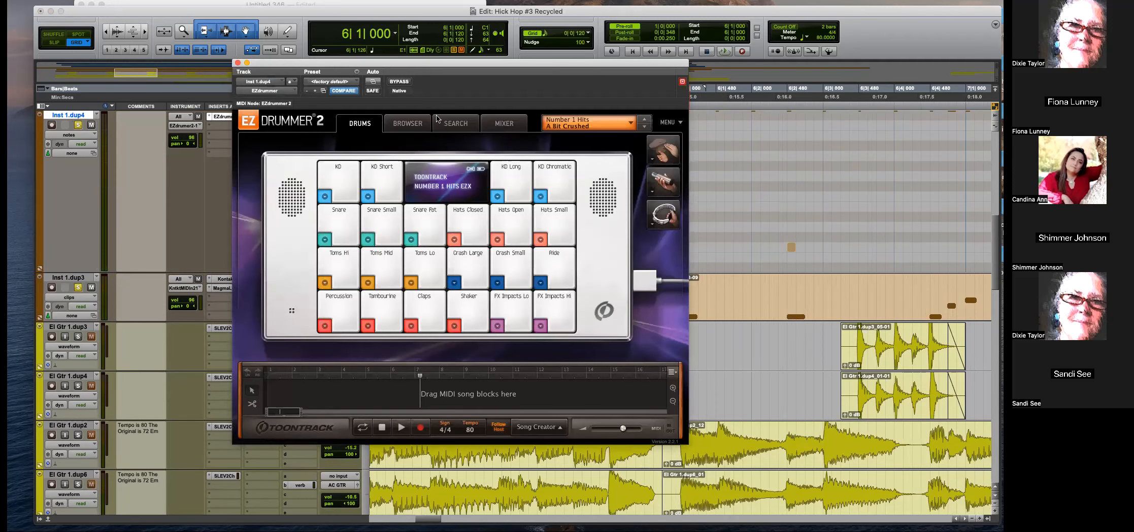
{"action": "left_click", "coordinate": [497, 122]}
{"action": "left_click", "coordinate": [476, 125]}
{"action": "left_click", "coordinate": [418, 124]}
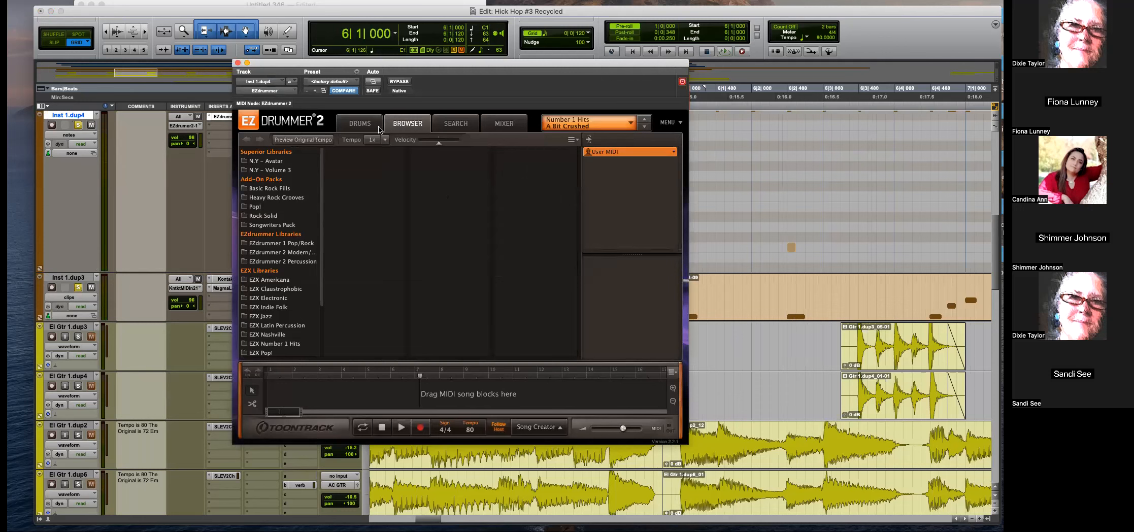
{"action": "left_click", "coordinate": [358, 127]}
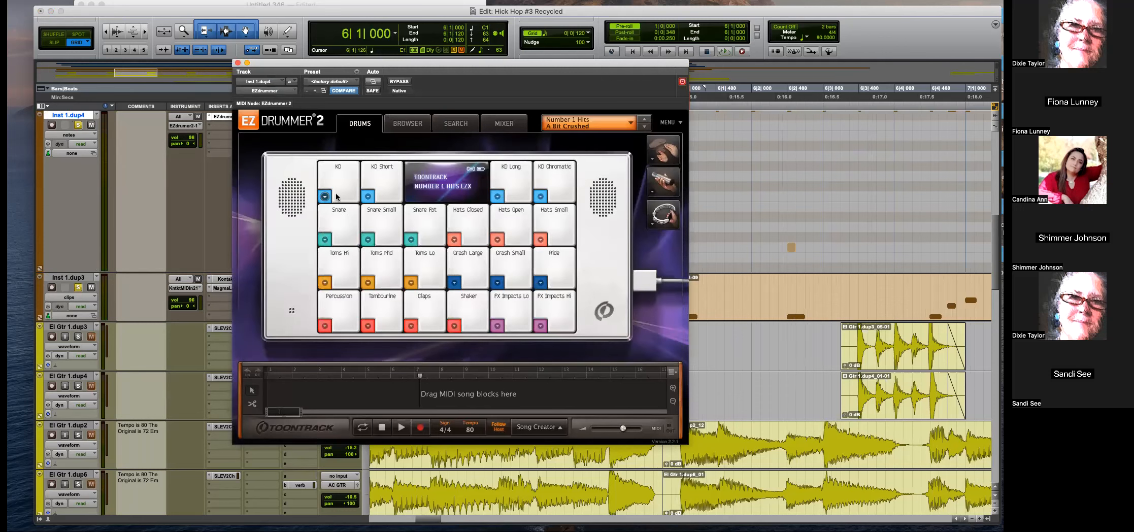
{"action": "left_click", "coordinate": [410, 125]}
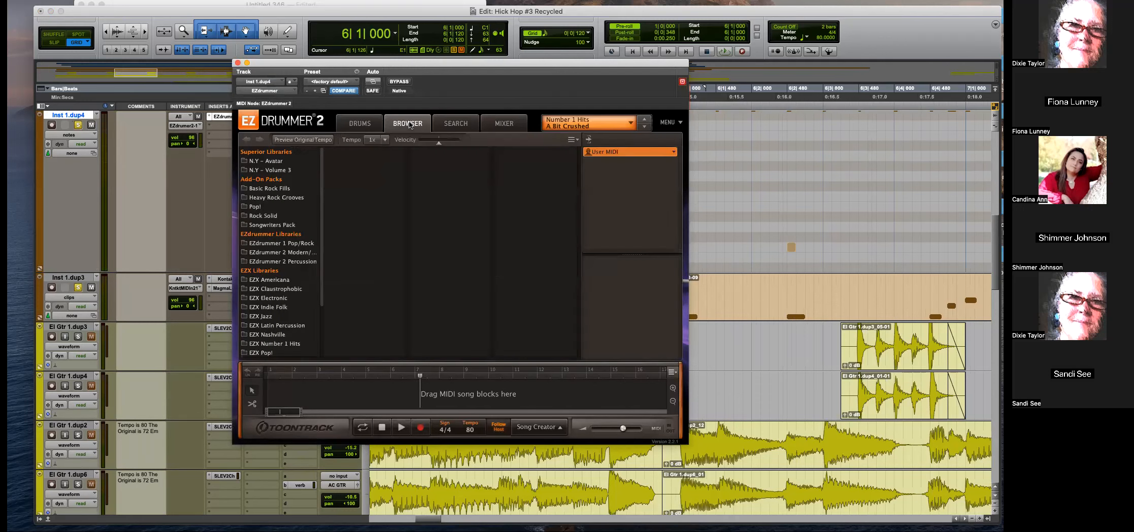
{"action": "left_click", "coordinate": [508, 123]}
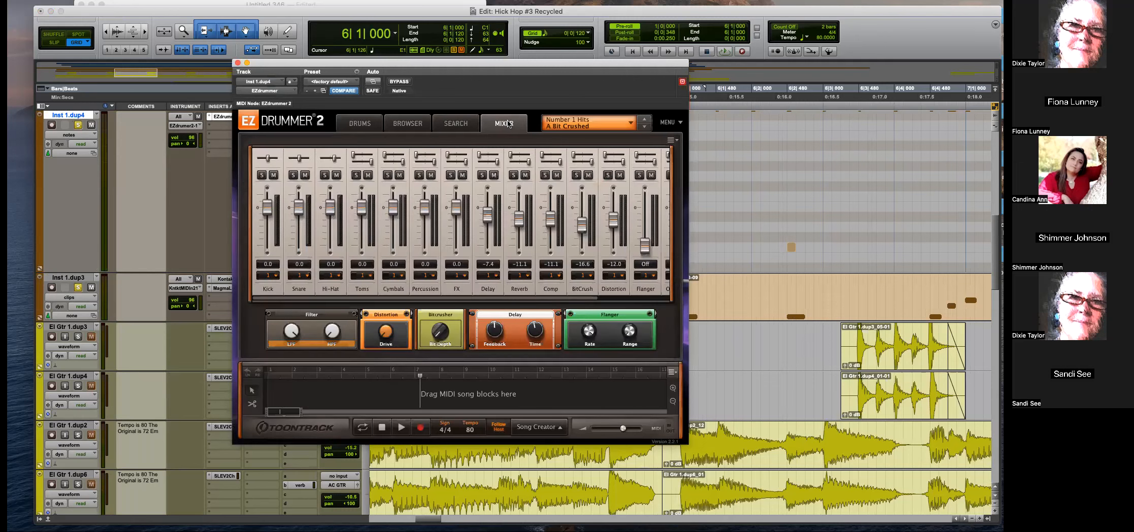
{"action": "left_click", "coordinate": [239, 63]}
Play the Inst 1.dup3 bass with the Inst 1.dup4 drums from 5|4|840 to check the low notes in bar 6.
{"action": "left_click", "coordinate": [674, 184]}
{"action": "key", "text": "t"}
{"action": "key", "text": "t"}
{"action": "key", "text": "r"}
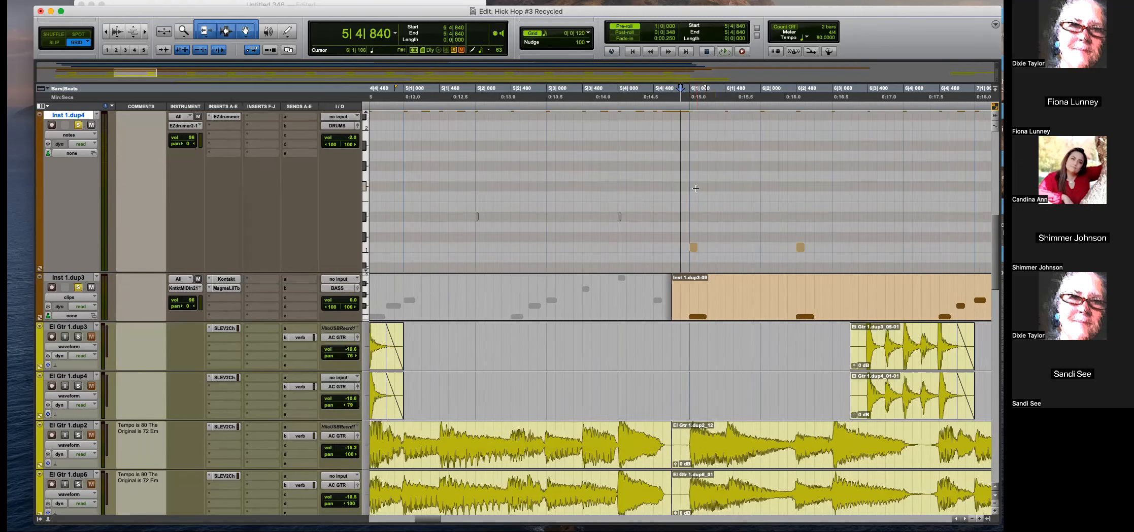
{"action": "left_click", "coordinate": [693, 247]}
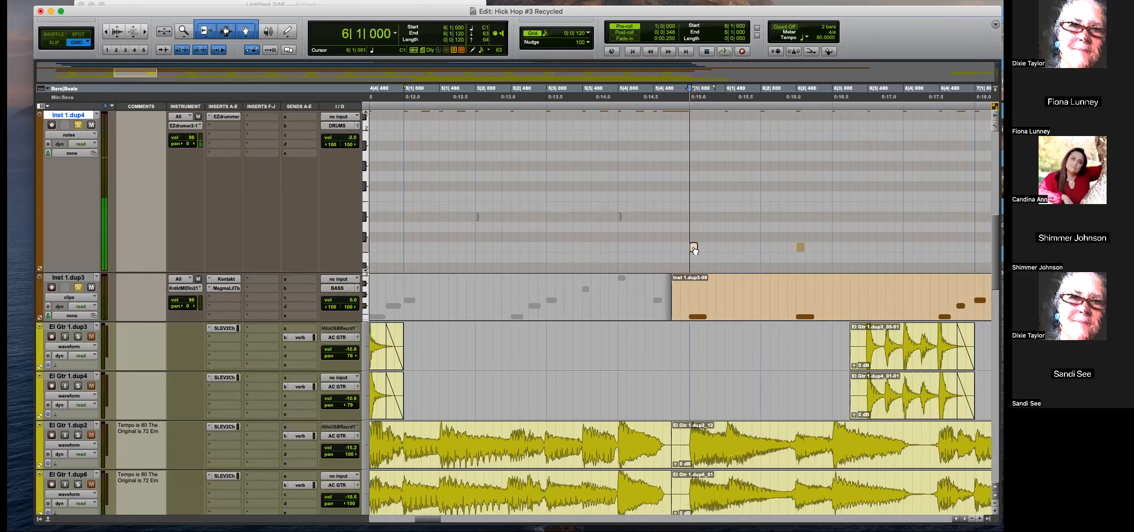
{"action": "left_click", "coordinate": [717, 291]}
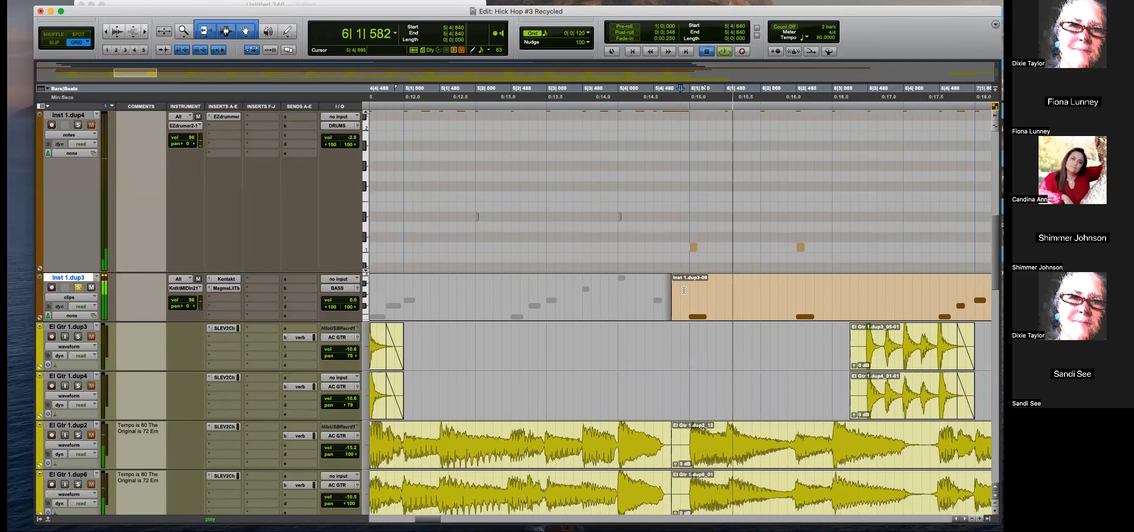
{"action": "left_click_drag", "start_coordinate": [680, 226], "coordinate": [713, 247]}
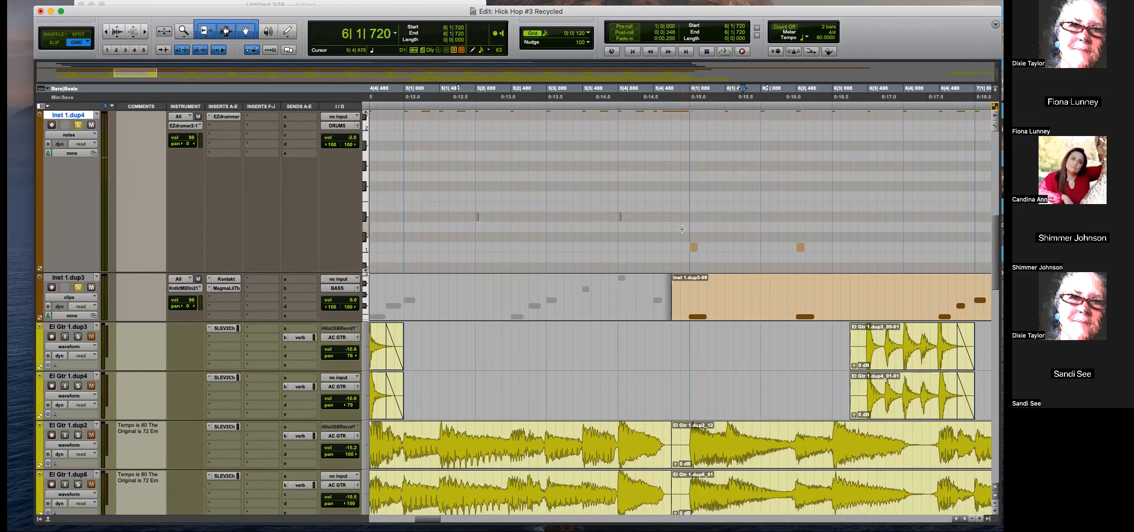
{"action": "left_click", "coordinate": [687, 290]}
{"action": "key", "text": "space"}
{"action": "key", "text": "space"}
{"action": "key", "text": "r"}
Try to continue the low drum pattern with a C1 note at 7|1|000.
{"action": "left_click_drag", "start_coordinate": [763, 229], "coordinate": [662, 249]}
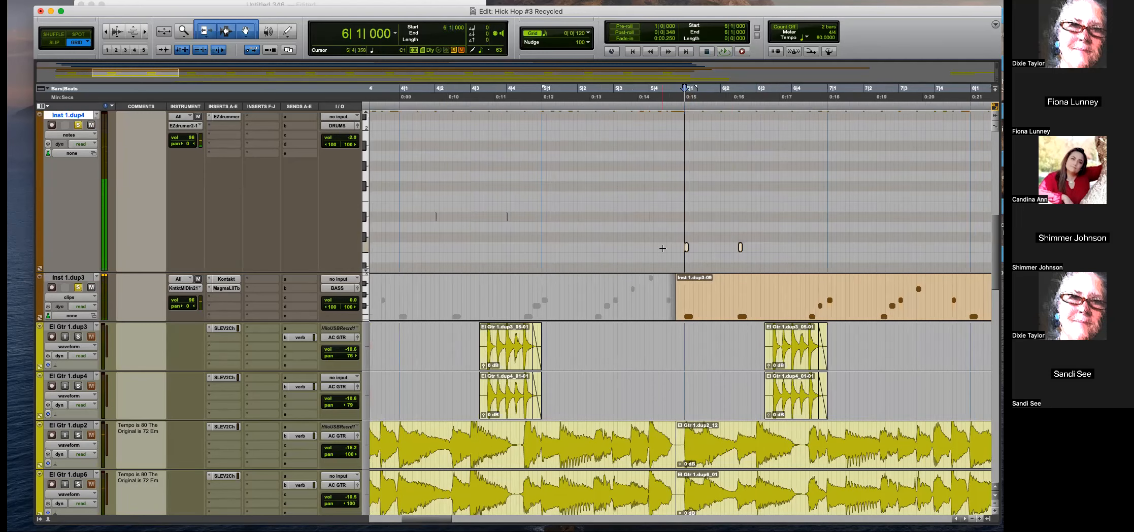
{"action": "key", "text": "t"}
{"action": "left_click", "coordinate": [832, 237]}
{"action": "key", "text": "r"}
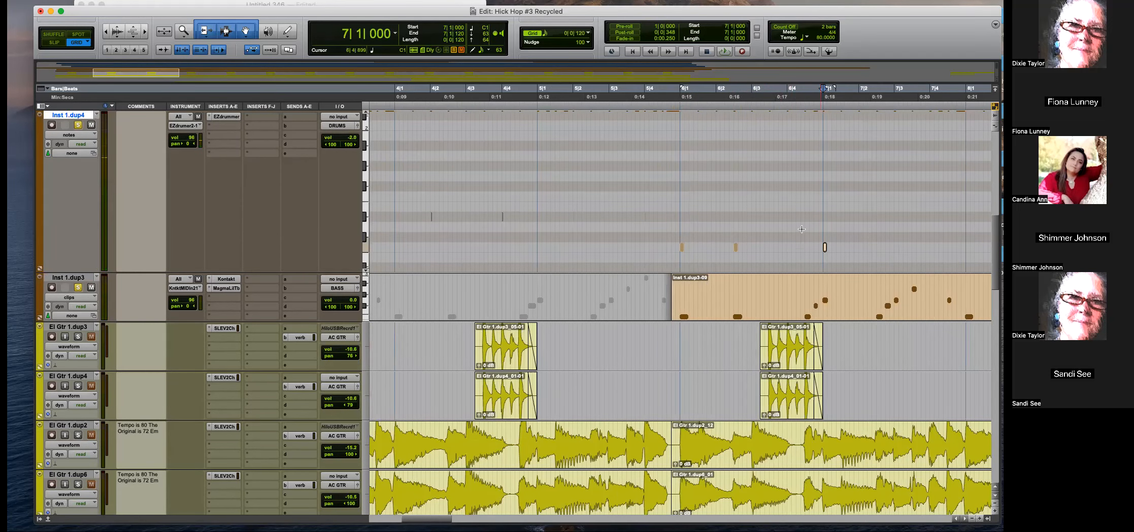
{"action": "left_click_drag", "start_coordinate": [844, 218], "coordinate": [809, 253]}
{"action": "key", "text": "Delete"}
Duplicate the two C1 notes of bar 6 on Inst 1.dup4 into bars 7, 8 and 9.
{"action": "left_click_drag", "start_coordinate": [779, 232], "coordinate": [669, 259]}
{"action": "key", "text": "super+d"}
{"action": "key", "text": "r"}
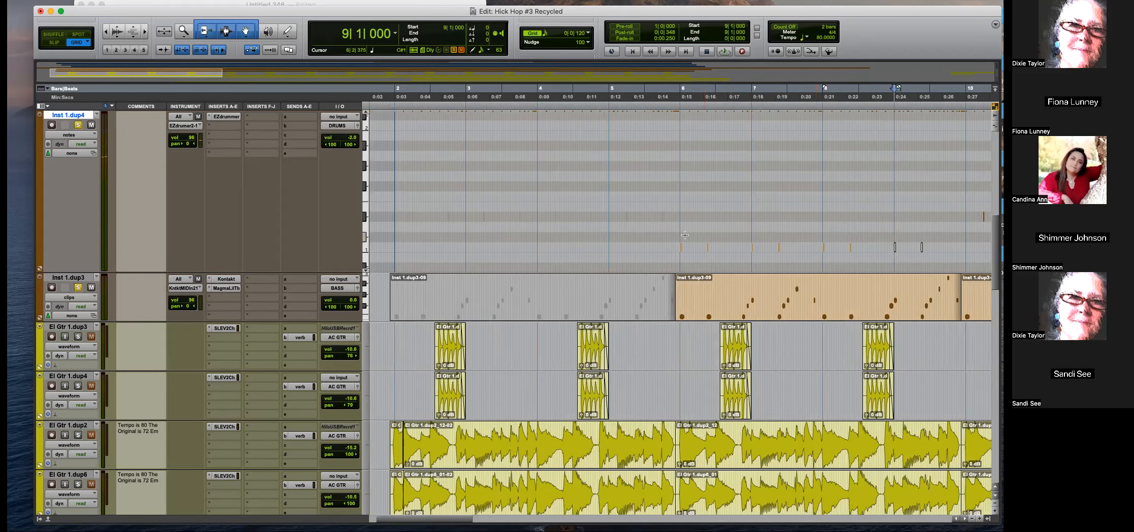
{"action": "key", "text": "r"}
Repeat the bars 6 to 9 low-note pattern along the Inst 1.dup4 drum track until it passes bar 34.
{"action": "left_click_drag", "start_coordinate": [733, 238], "coordinate": [529, 258]}
{"action": "key", "text": "r"}
{"action": "key", "text": "r"}
{"action": "key", "text": "r"}
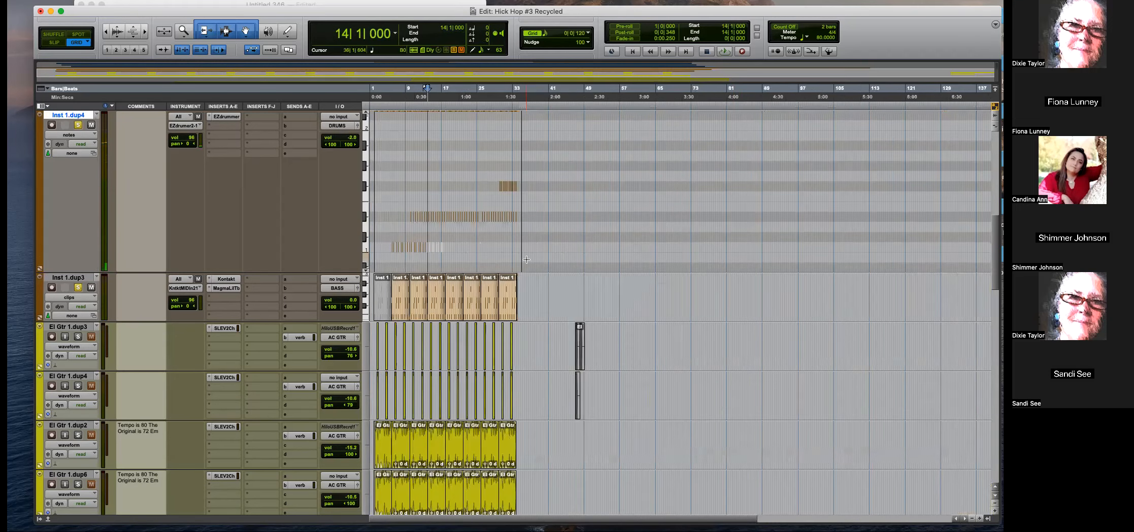
{"action": "key", "text": "super+d"}
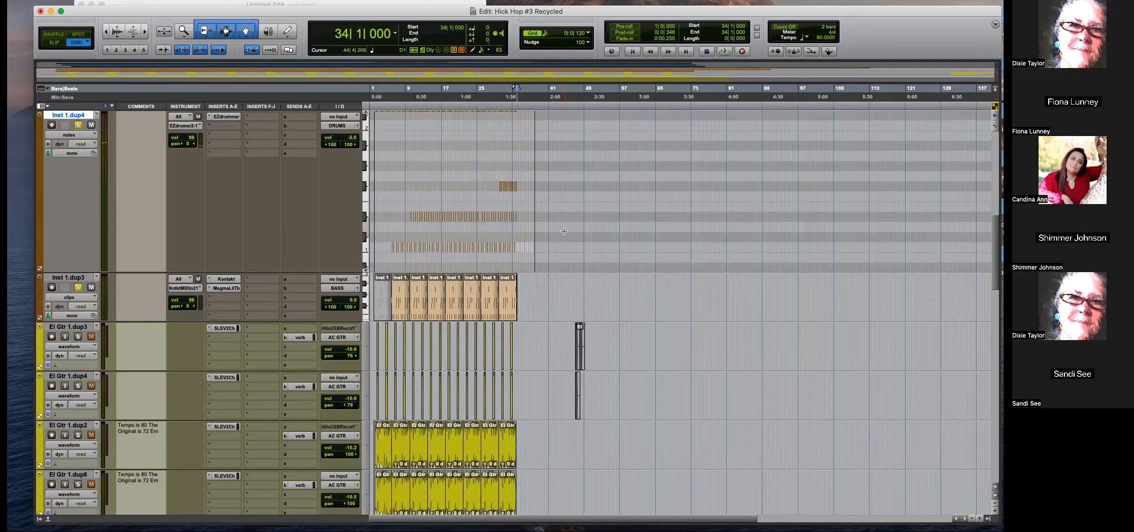
Select all the C1 notes on Inst 1.dup4, play from 8|4|120, and unsolo the Inst 1.dup4 drum and Inst 1.dup3 bass tracks.
{"action": "left_click", "coordinate": [513, 231]}
{"action": "key", "text": "t"}
{"action": "left_click", "coordinate": [365, 251]}
{"action": "key", "text": "space"}
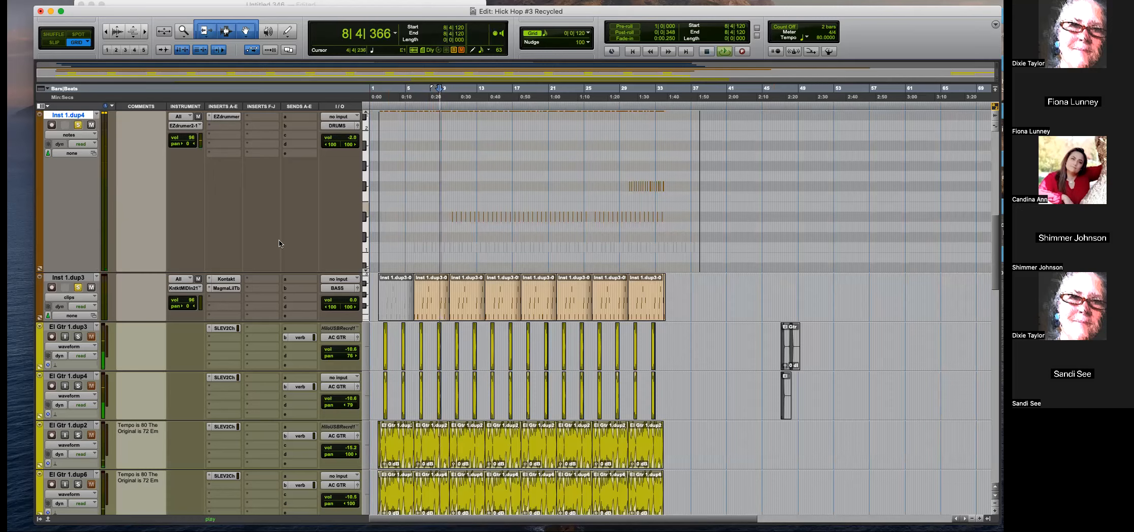
{"action": "left_click", "coordinate": [78, 126]}
{"action": "key", "text": "t"}
{"action": "key", "text": "t"}
{"action": "key", "text": "t"}
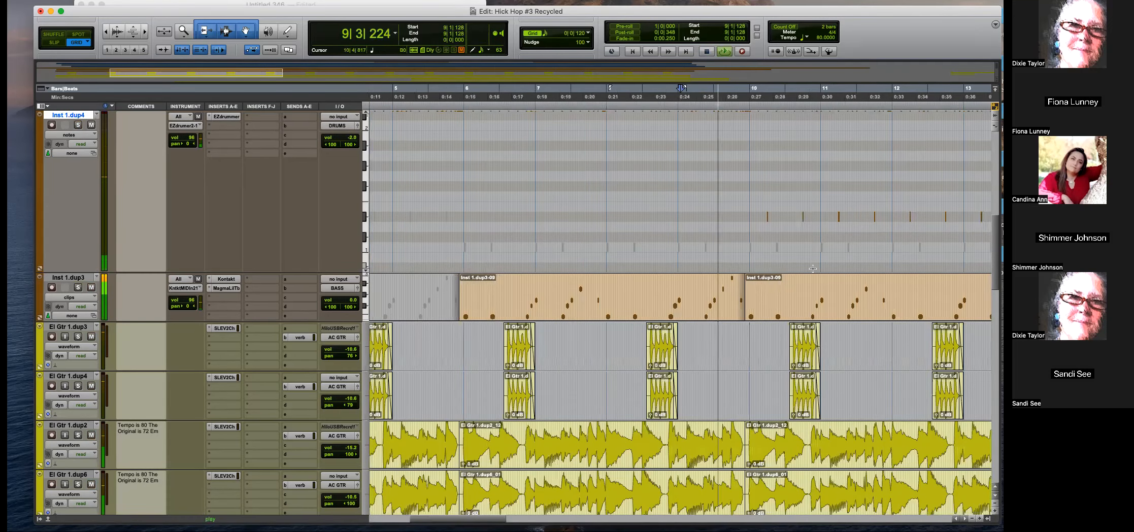
{"action": "key", "text": "r"}
{"action": "scroll", "coordinate": [785, 296], "scroll_direction": "down", "scroll_amount": 5}
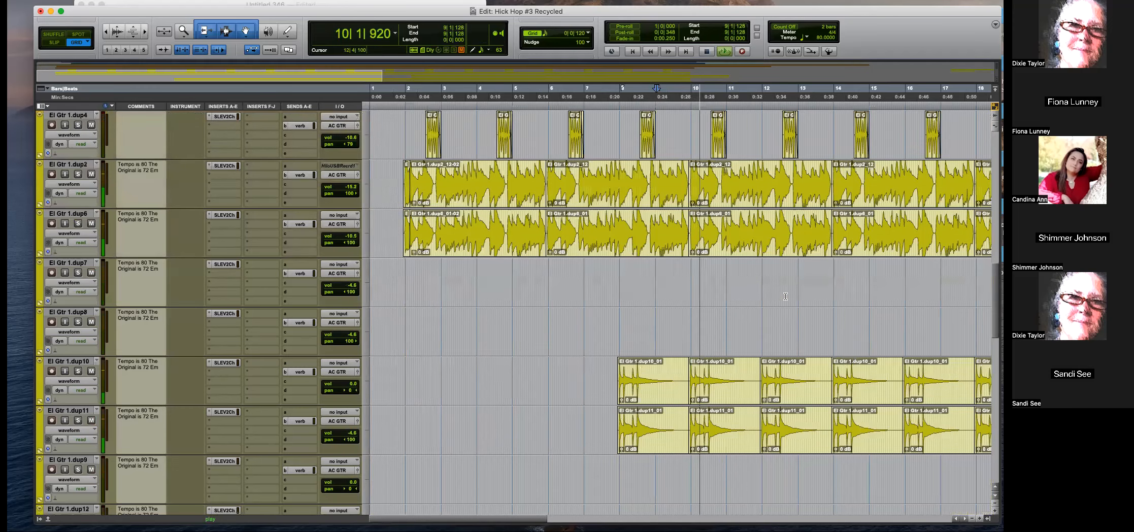
{"action": "key", "text": "space"}
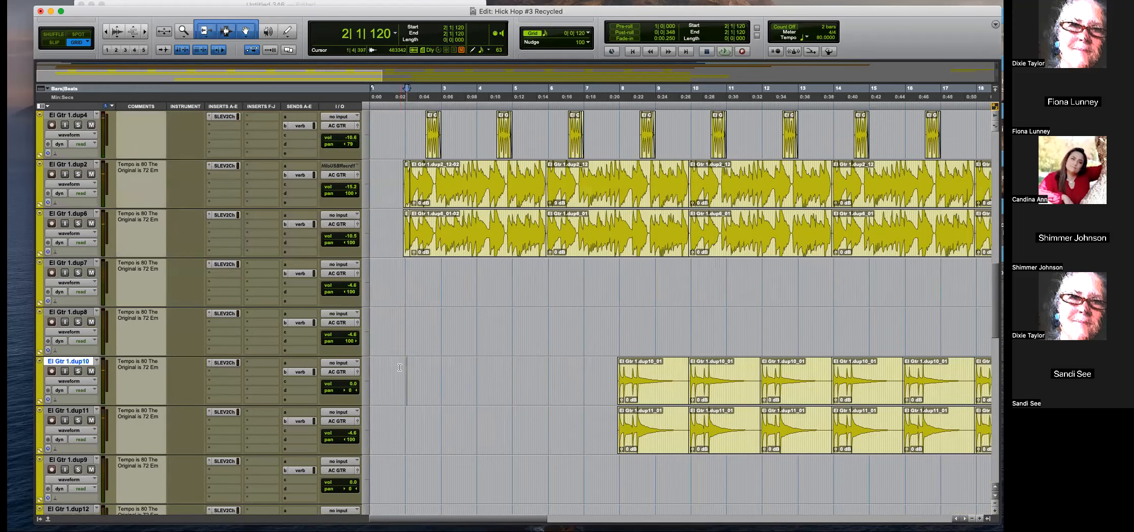
Play the full arrangement from the session start and mute the first El Gtr 1.dup3 and El Gtr 1.dup4 clips in bars 2 to 3.
{"action": "key", "text": "r"}
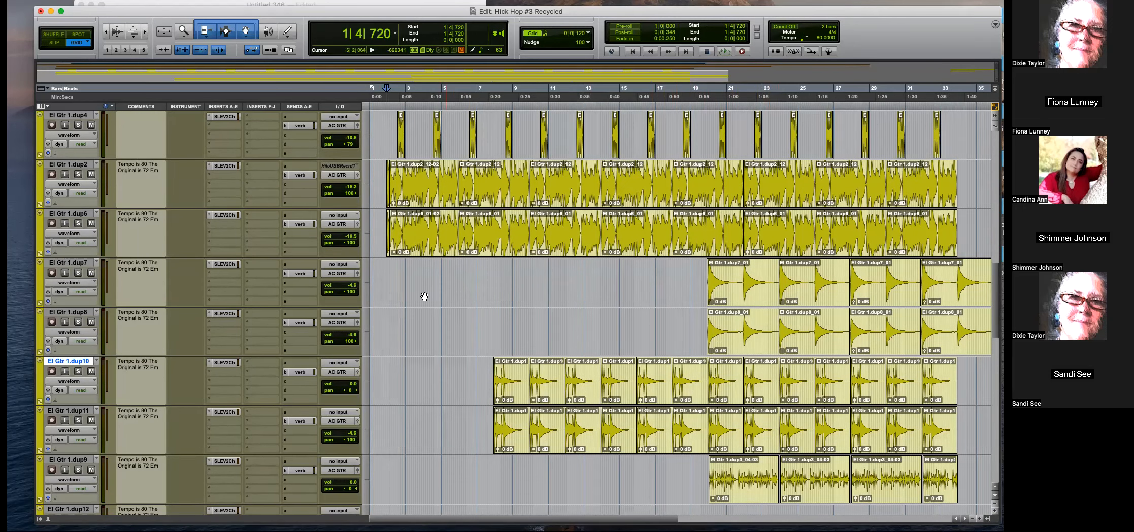
{"action": "key", "text": "Return"}
{"action": "key", "text": "t"}
{"action": "key", "text": "space"}
{"action": "scroll", "coordinate": [421, 302], "scroll_direction": "up", "scroll_amount": 5}
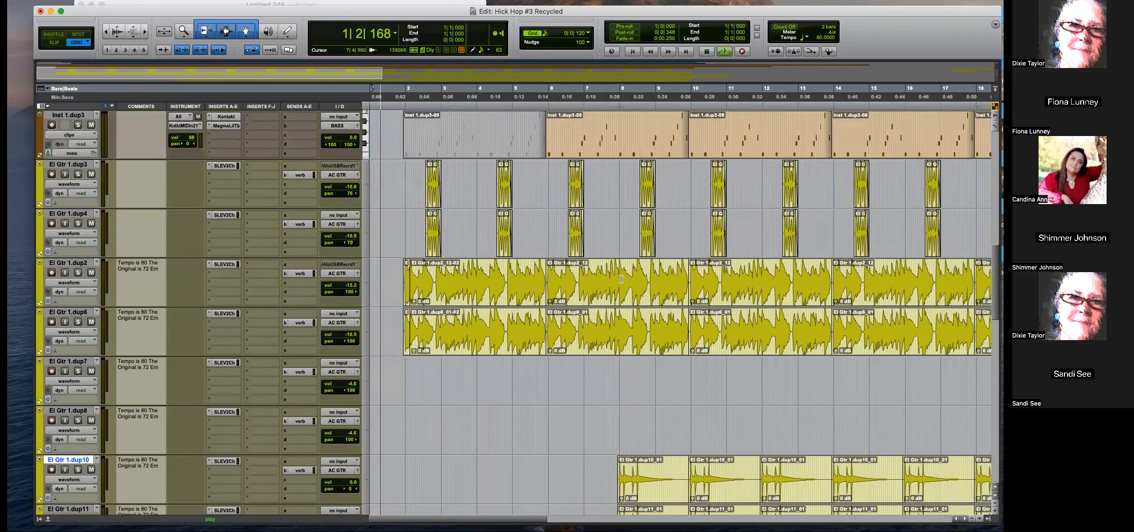
{"action": "left_click_drag", "start_coordinate": [406, 327], "coordinate": [460, 413]}
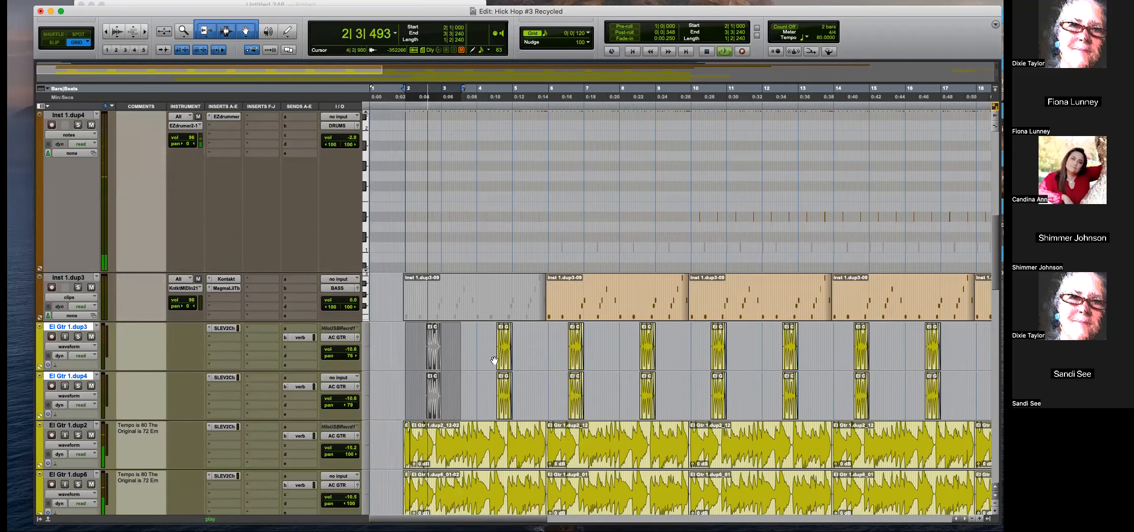
Lower the volume of the Inst 1.dup4 drum track and reduce the heights of the Inst 1.dup1 and Inst 1.dup4 tracks.
{"action": "scroll", "coordinate": [494, 359], "scroll_direction": "up", "scroll_amount": 5}
{"action": "scroll", "coordinate": [467, 351], "scroll_direction": "down", "scroll_amount": 1}
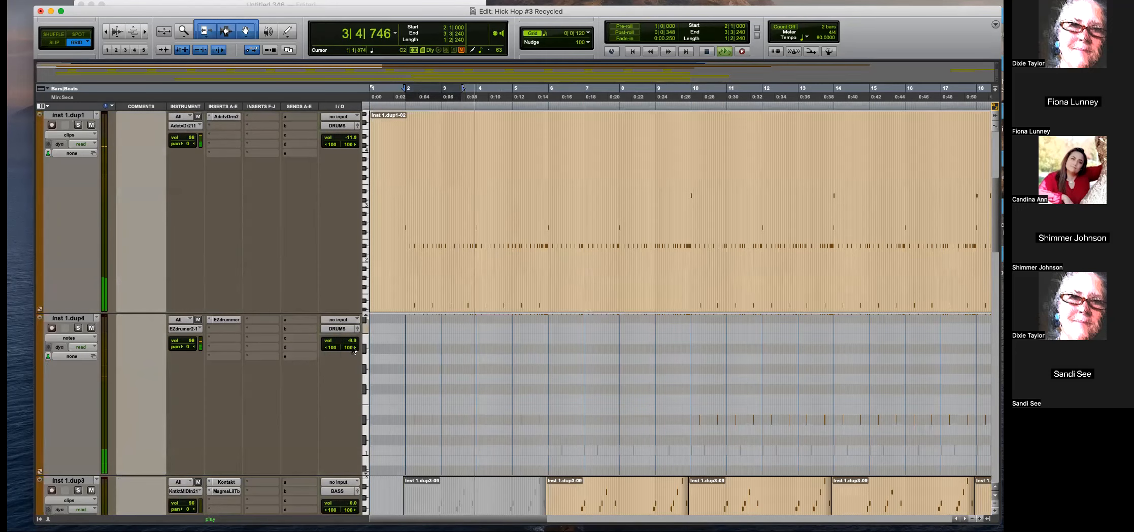
{"action": "left_click_drag", "start_coordinate": [300, 312], "coordinate": [297, 217]}
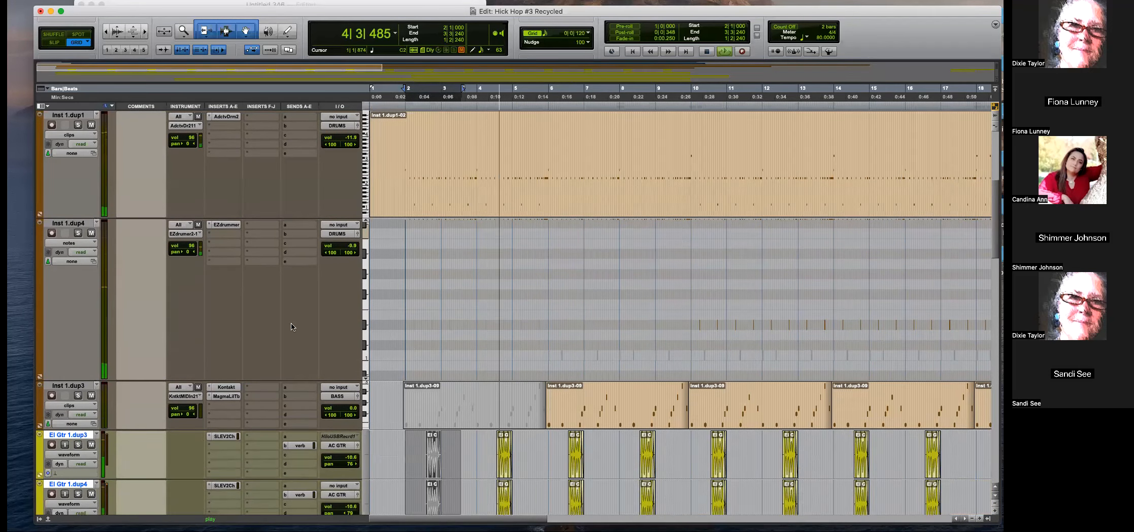
{"action": "left_click_drag", "start_coordinate": [296, 378], "coordinate": [298, 336]}
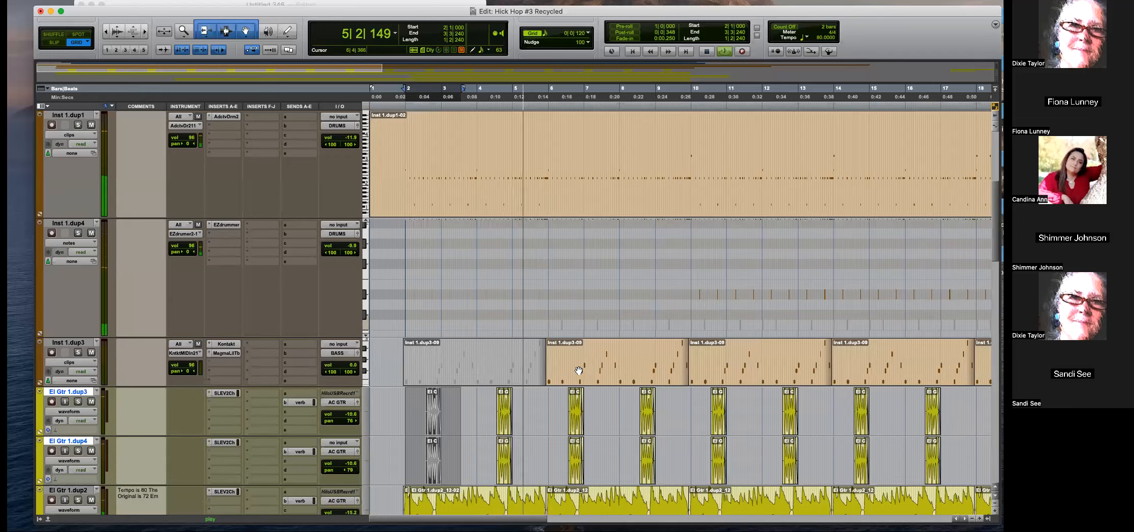
{"action": "scroll", "coordinate": [655, 411], "scroll_direction": "down", "scroll_amount": 4}
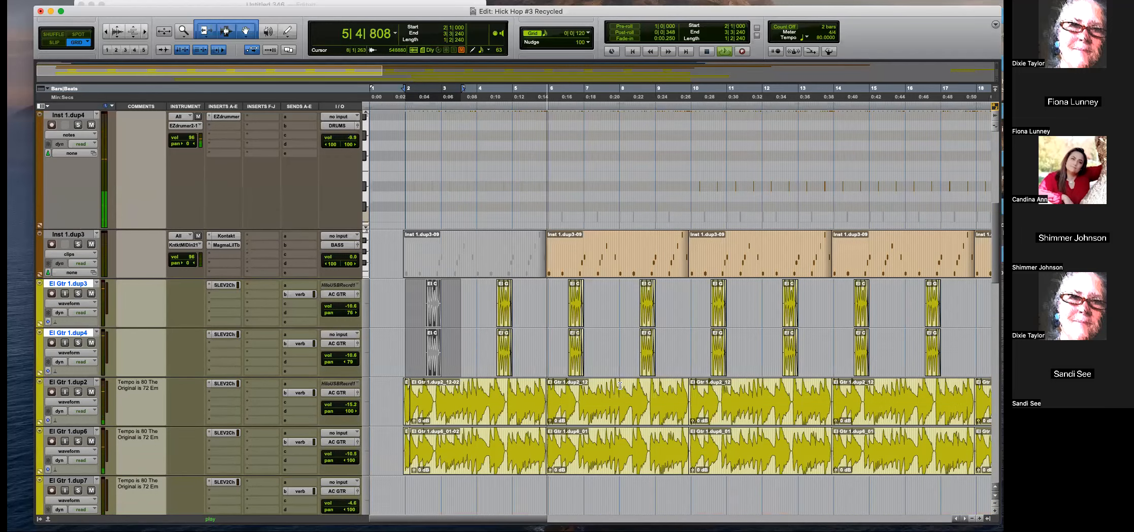
{"action": "scroll", "coordinate": [620, 385], "scroll_direction": "up", "scroll_amount": 6}
{"action": "scroll", "coordinate": [620, 385], "scroll_direction": "down", "scroll_amount": 5}
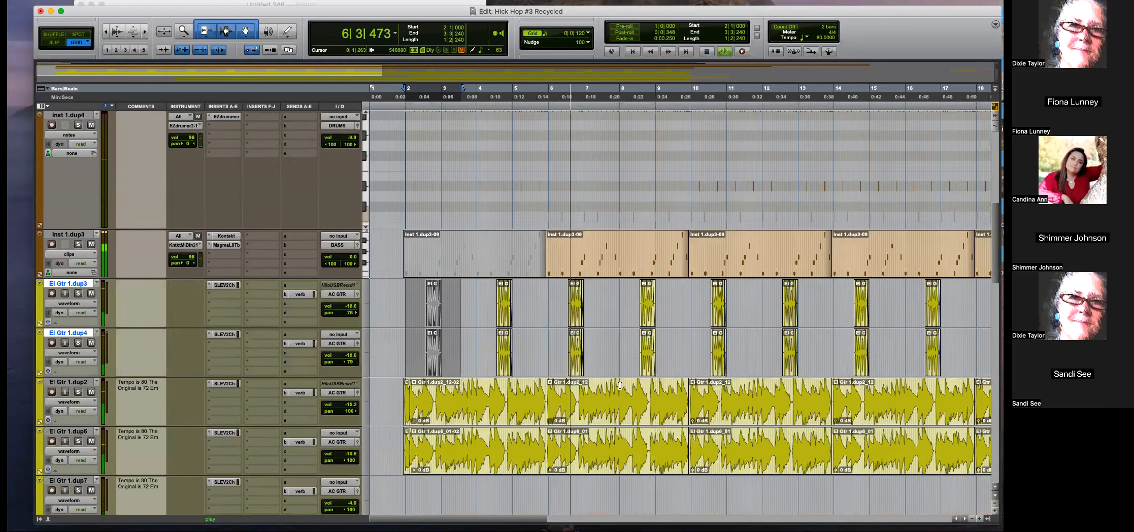
Delete the first El Gtr 1.dup10 and El Gtr 1.dup11 clips at bar 8 so that both parts start at bar 10.
{"action": "key", "text": "t"}
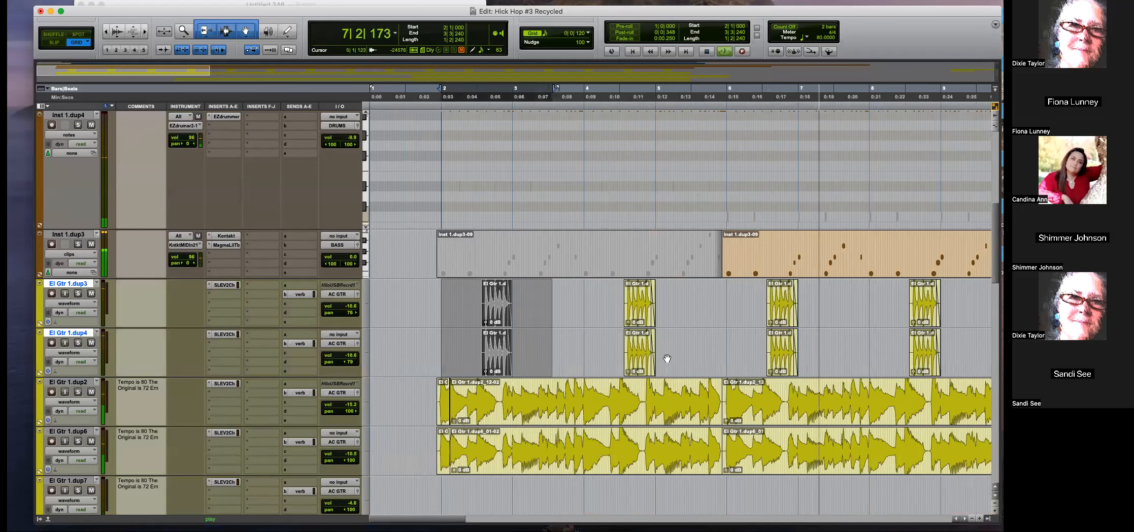
{"action": "key", "text": "r"}
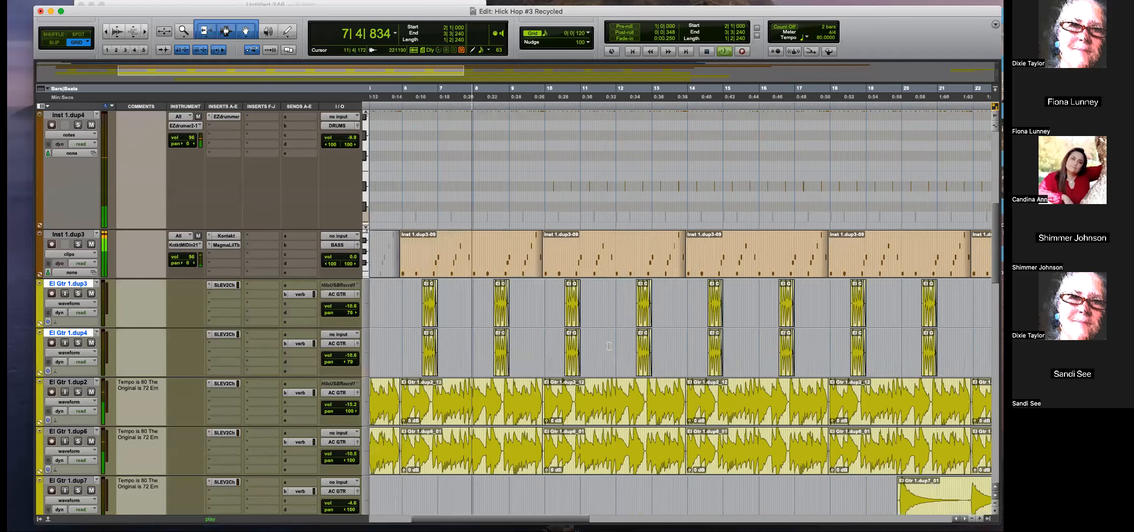
{"action": "scroll", "coordinate": [608, 346], "scroll_direction": "down", "scroll_amount": 3}
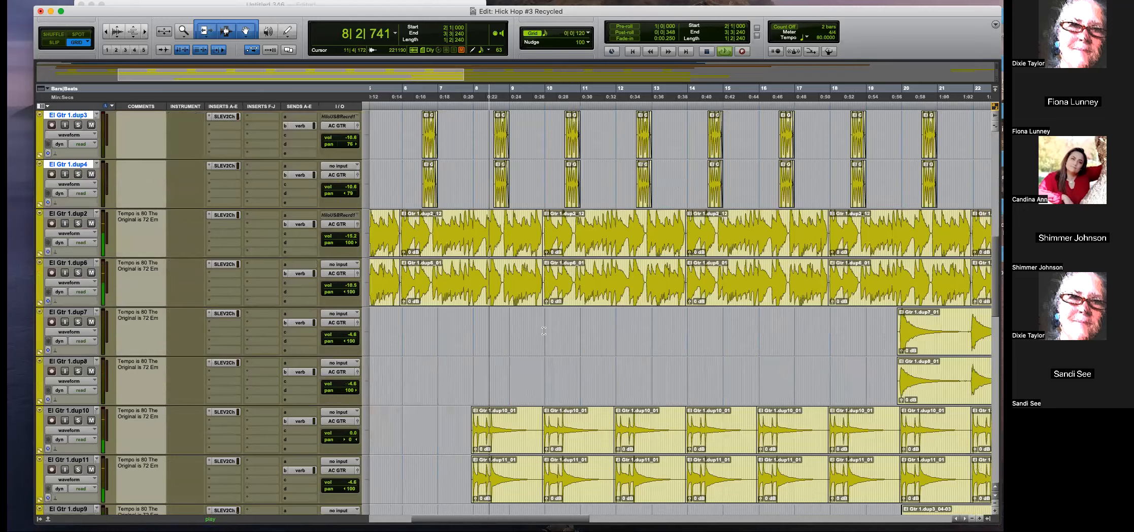
{"action": "scroll", "coordinate": [544, 331], "scroll_direction": "down", "scroll_amount": 1}
{"action": "left_click_drag", "start_coordinate": [541, 365], "coordinate": [474, 441]}
{"action": "key", "text": "Delete"}
Pan the El Gtr 1.dup10 track 100 right and set its volume to -4.6 dB.
{"action": "key", "text": "t"}
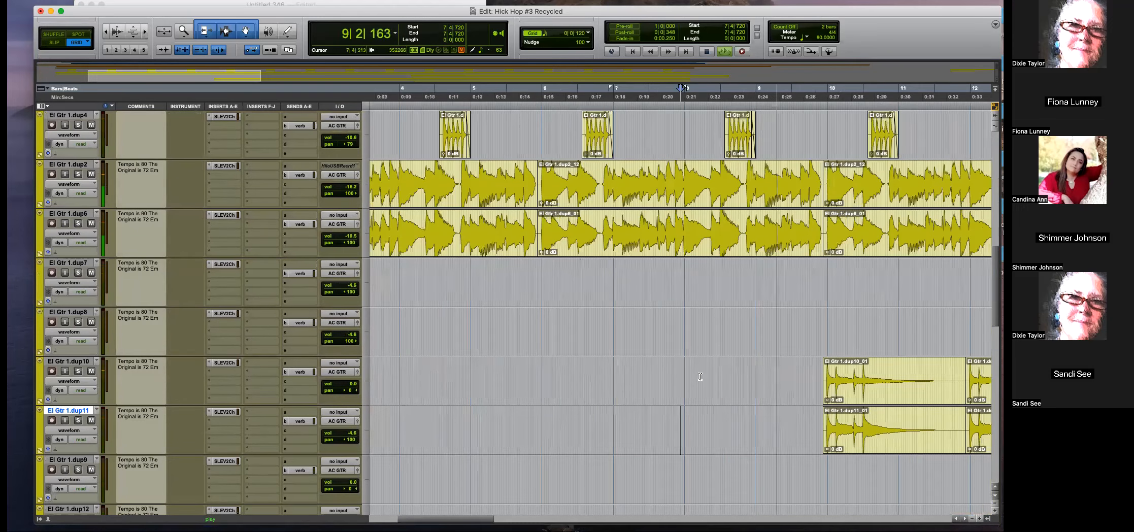
{"action": "key", "text": "r"}
{"action": "key", "text": "t"}
{"action": "key", "text": "r"}
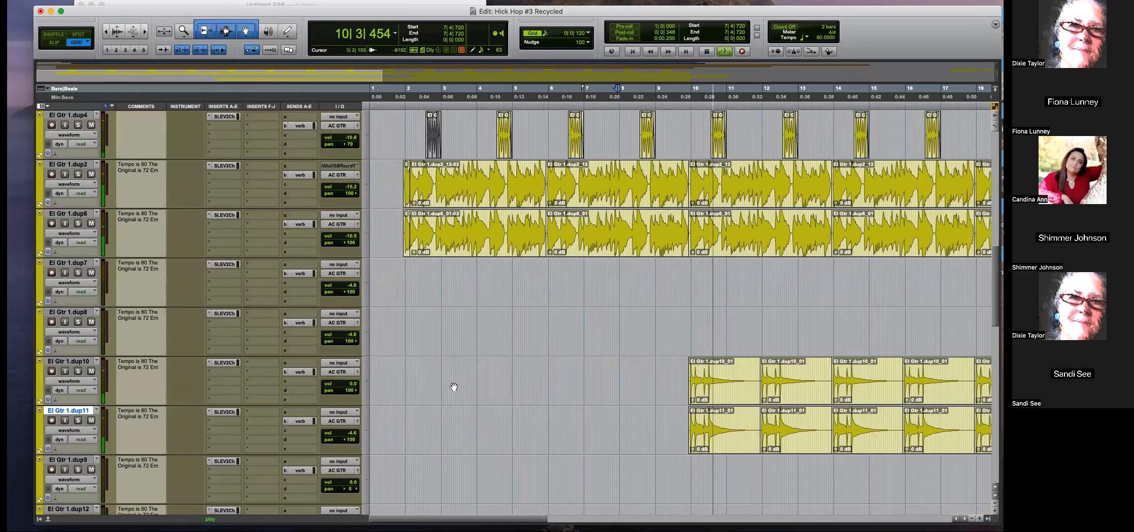
{"action": "left_click_drag", "start_coordinate": [350, 384], "coordinate": [354, 389]}
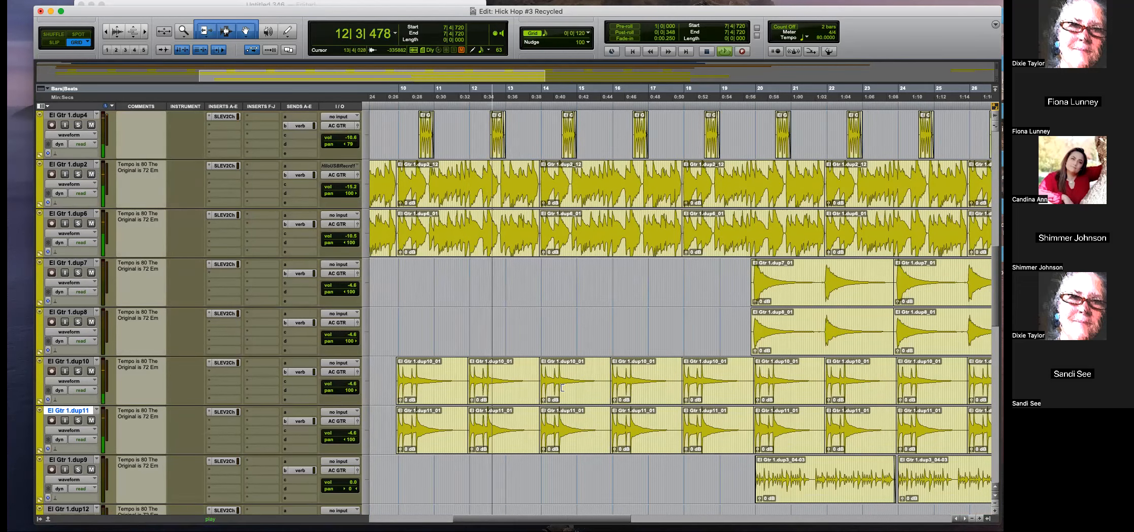
Place the El Gtr 1.dup7 and El Gtr 1.dup8 clips from bar 20 at about the start of bar 14.
{"action": "double_click", "coordinate": [562, 387]}
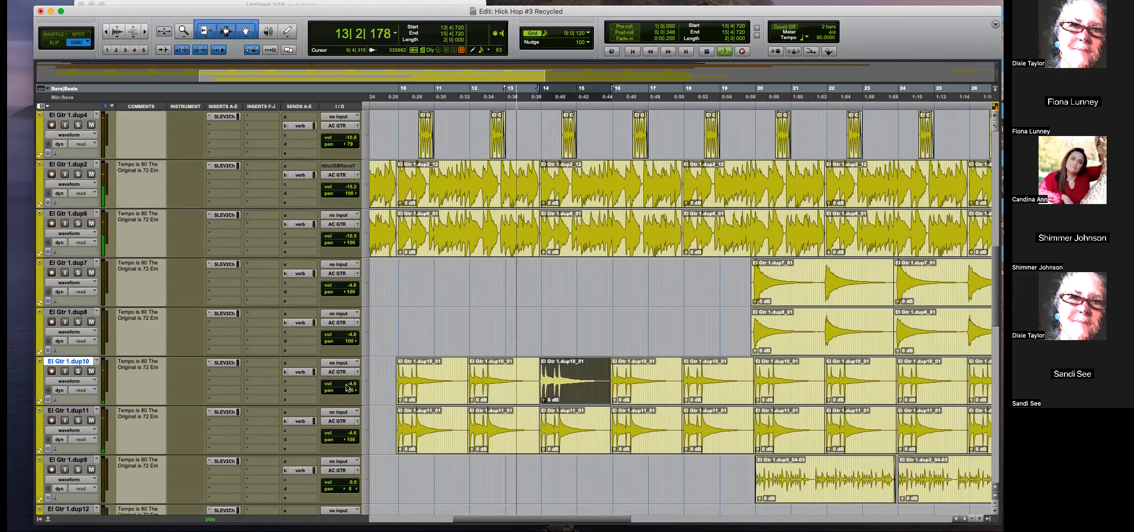
{"action": "scroll", "coordinate": [544, 366], "scroll_direction": "up", "scroll_amount": 5}
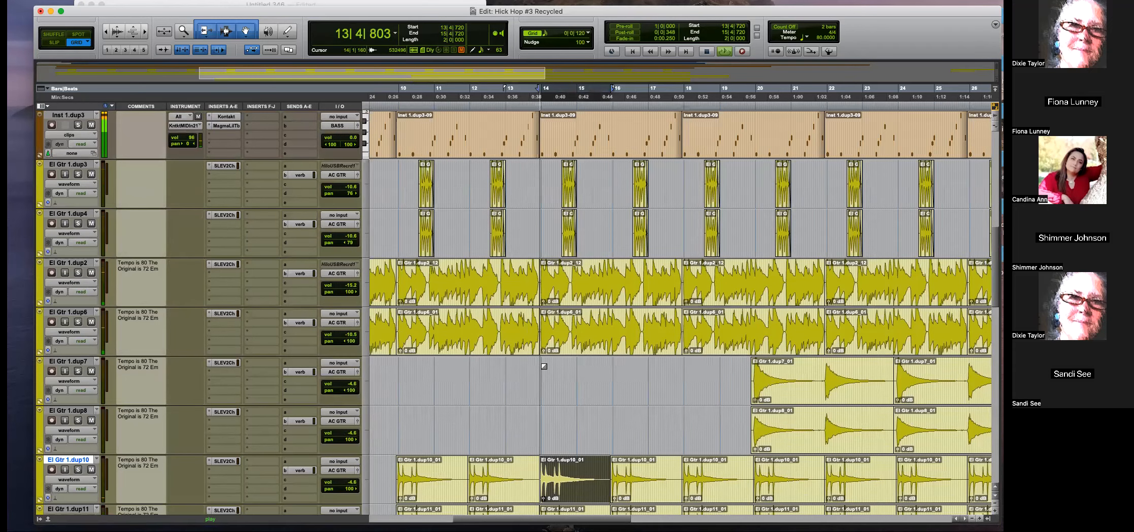
{"action": "scroll", "coordinate": [543, 366], "scroll_direction": "down", "scroll_amount": 3}
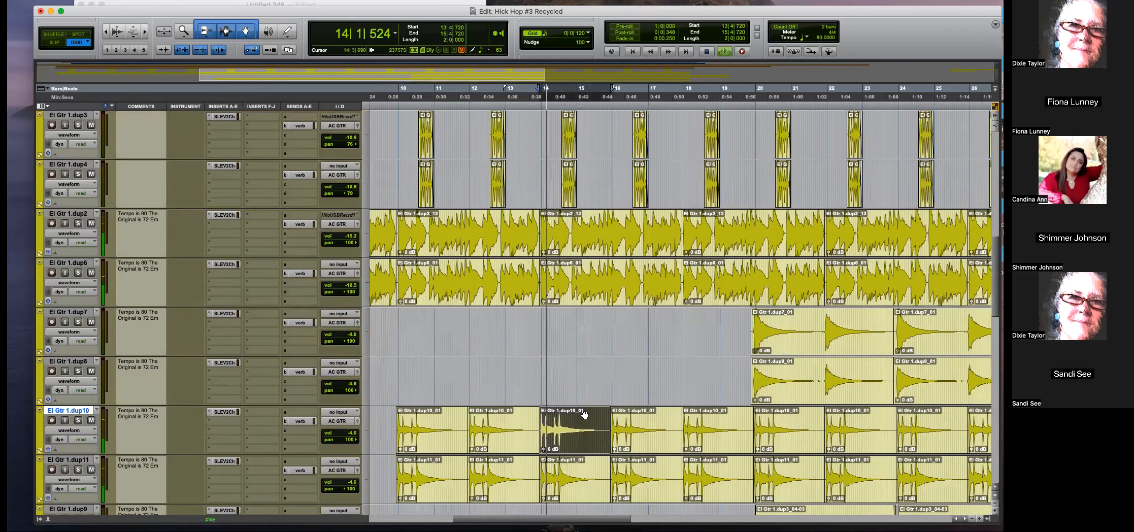
{"action": "left_click", "coordinate": [798, 389]}
{"action": "left_click", "coordinate": [791, 346]}
{"action": "left_click", "coordinate": [805, 399], "text": "shift"}
{"action": "left_click_drag", "start_coordinate": [783, 394], "coordinate": [601, 373]}
{"action": "left_click", "coordinate": [536, 323]}
{"action": "key", "text": "t"}
{"action": "key", "text": "t"}
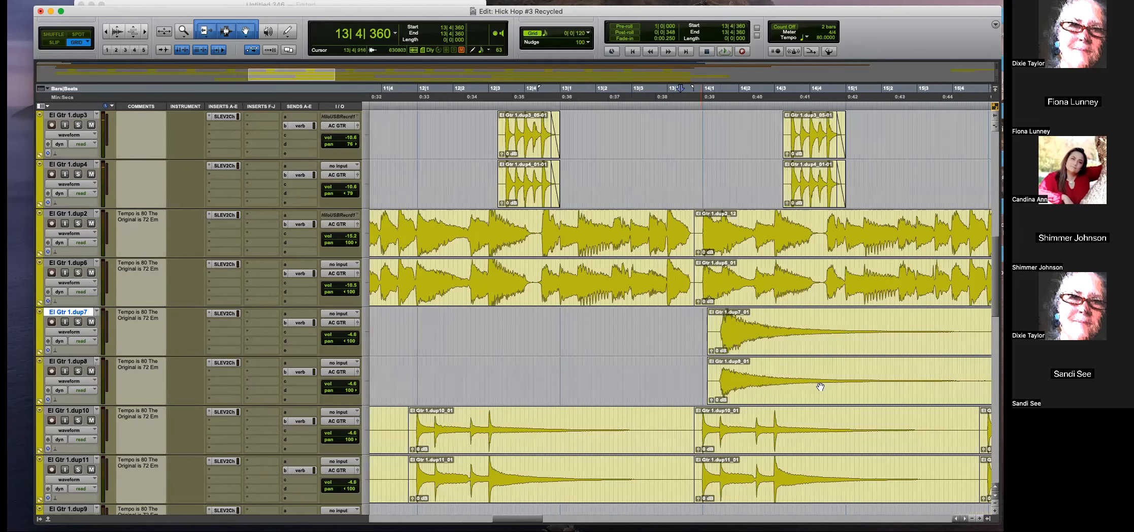
Shift the El Gtr 1.dup7 and El Gtr 1.dup8 clips at bar 14 earlier to start at 13|4|600.
{"action": "key", "text": "space"}
{"action": "left_click", "coordinate": [819, 386]}
{"action": "left_click", "coordinate": [806, 349], "text": "shift"}
{"action": "left_click_drag", "start_coordinate": [810, 394], "coordinate": [790, 394]}
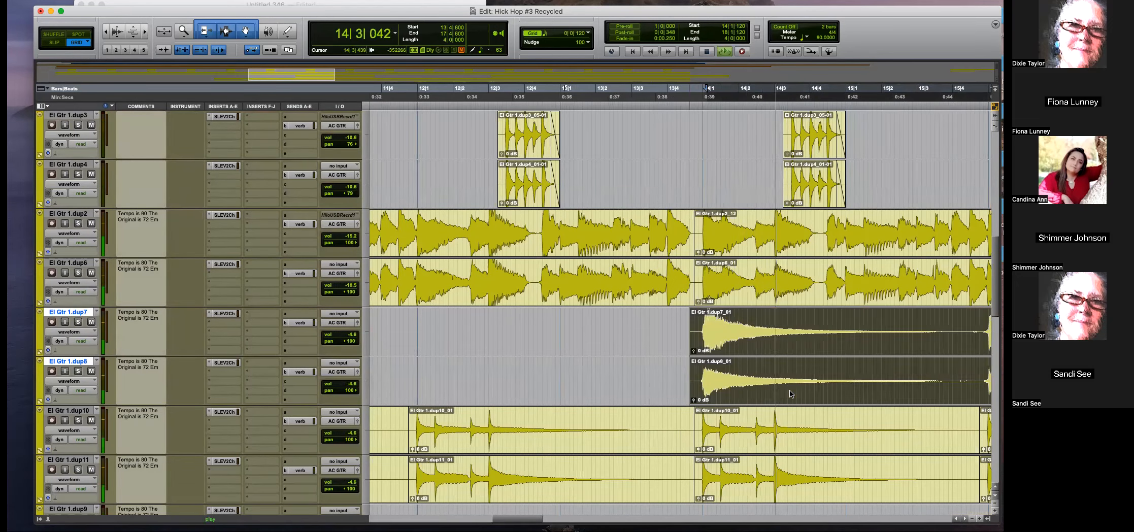
Play from 13|3|720 to check the timing of the El Gtr 1.dup7 and El Gtr 1.dup8 clips against the other guitars.
{"action": "key", "text": "space"}
{"action": "left_click", "coordinate": [730, 325]}
{"action": "key", "text": "space"}
{"action": "key", "text": "t"}
{"action": "key", "text": "space"}
{"action": "left_click", "coordinate": [537, 329]}
{"action": "key", "text": "space"}
{"action": "key", "text": "r"}
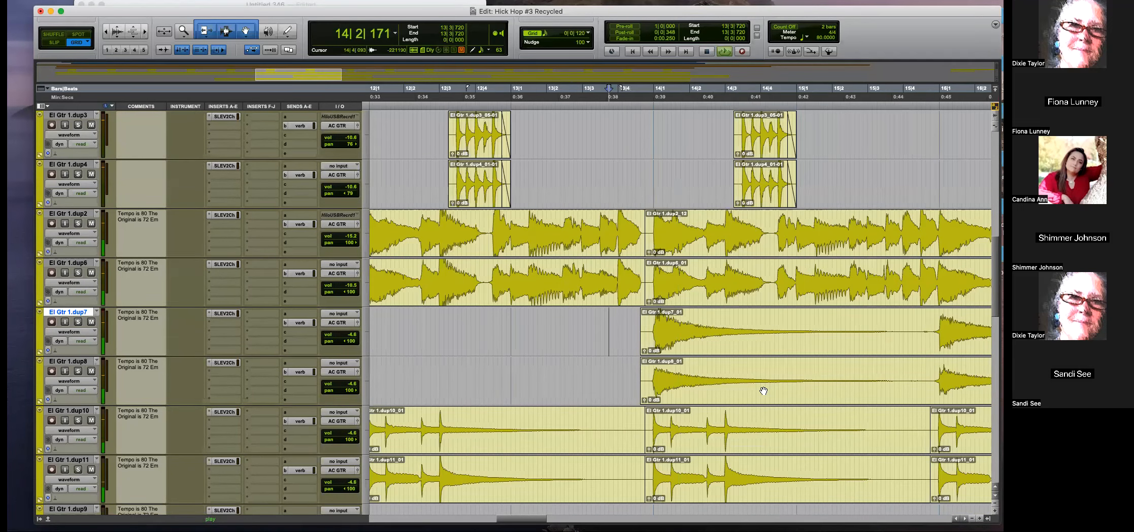
Move the El Gtr 1.dup7 and El Gtr 1.dup8 clips slightly earlier, to start at 13|4|480.
{"action": "left_click", "coordinate": [763, 390]}
{"action": "left_click", "coordinate": [758, 346], "text": "shift"}
{"action": "left_click_drag", "start_coordinate": [752, 387], "coordinate": [746, 388]}
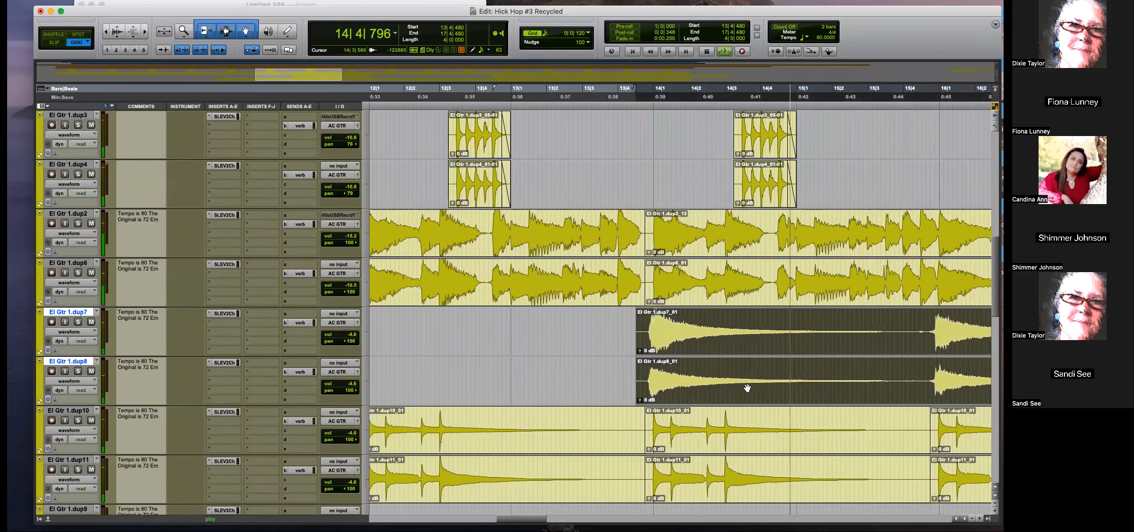
{"action": "key", "text": "r"}
{"action": "key", "text": "t"}
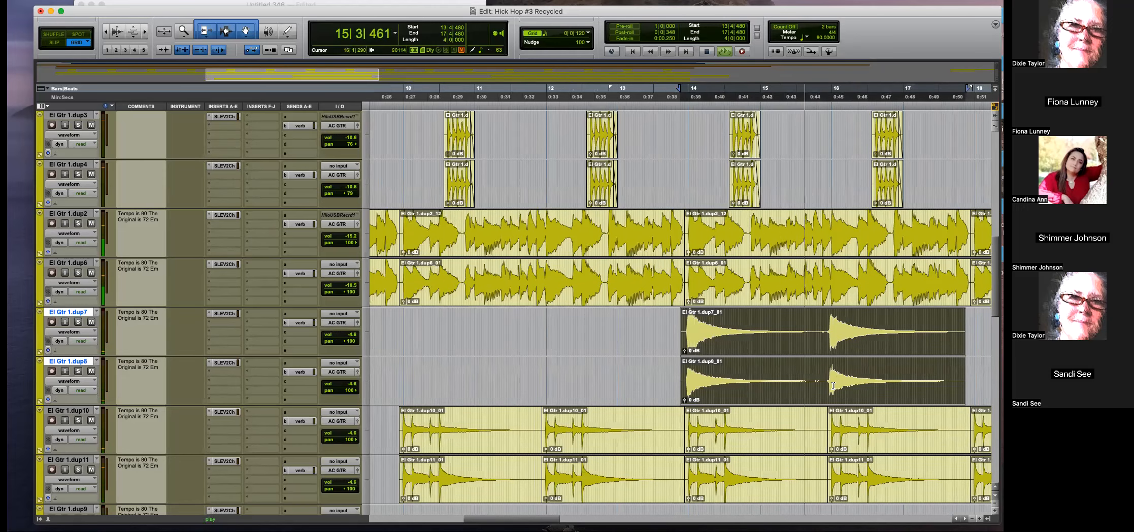
Delete the El Gtr 1.dup10 and El Gtr 1.dup11 clips at bar 18.
{"action": "key", "text": "r"}
{"action": "key", "text": "r"}
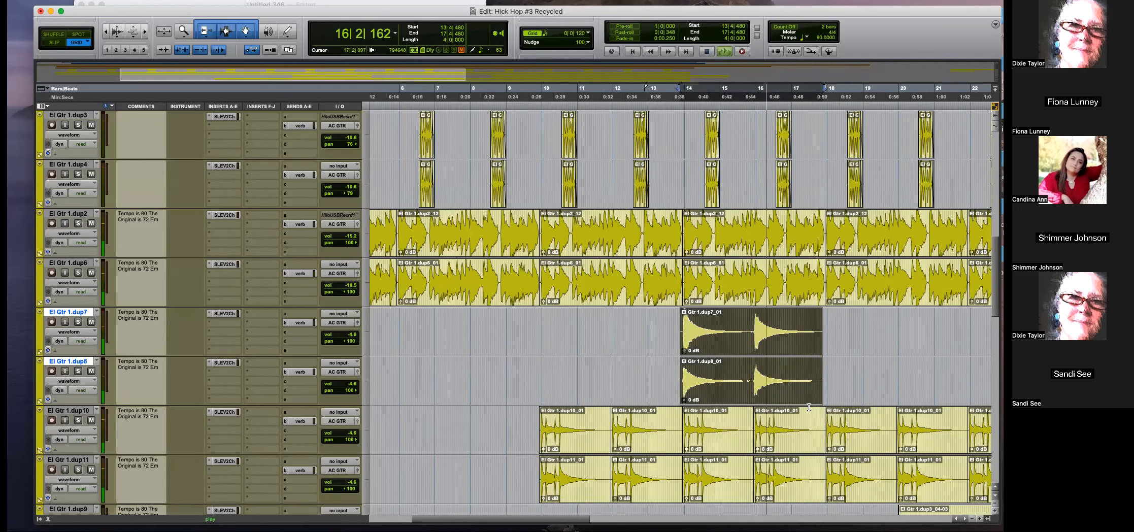
{"action": "scroll", "coordinate": [808, 406], "scroll_direction": "down", "scroll_amount": 1}
{"action": "left_click", "coordinate": [706, 395]}
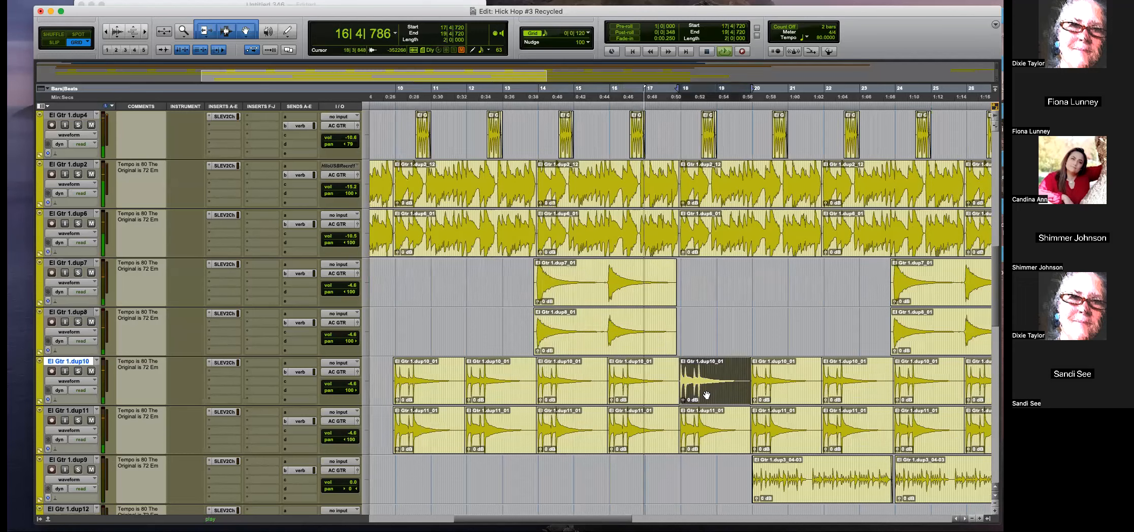
{"action": "key", "text": "Delete"}
{"action": "left_click", "coordinate": [709, 442]}
{"action": "key", "text": "Delete"}
Select the El Gtr 1.dup9 clip at bar 20, starting the selection at 19|4|840.
{"action": "left_click", "coordinate": [792, 487]}
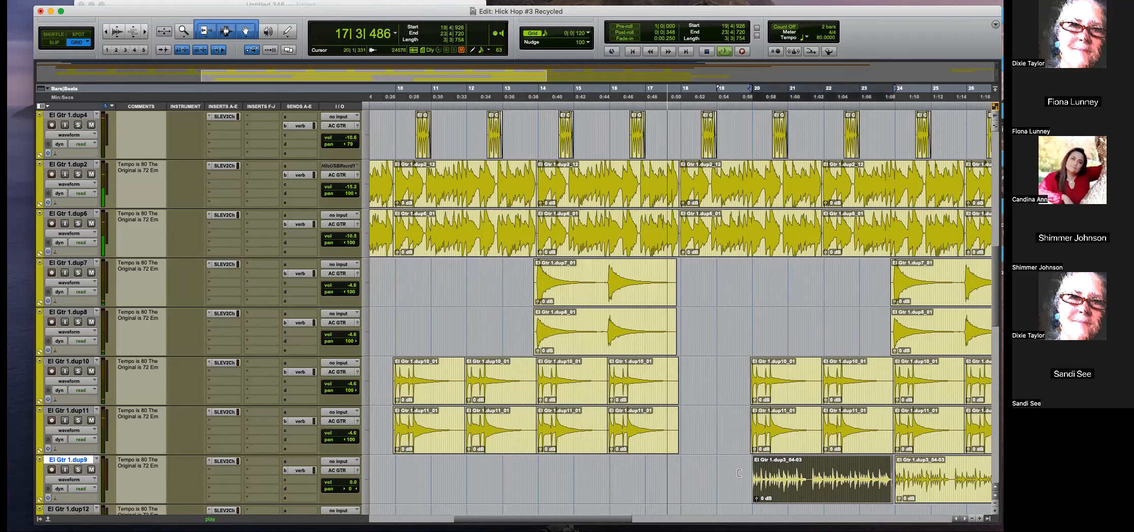
{"action": "left_click", "coordinate": [727, 469]}
{"action": "left_click", "coordinate": [676, 464]}
{"action": "key", "text": "super+]"}
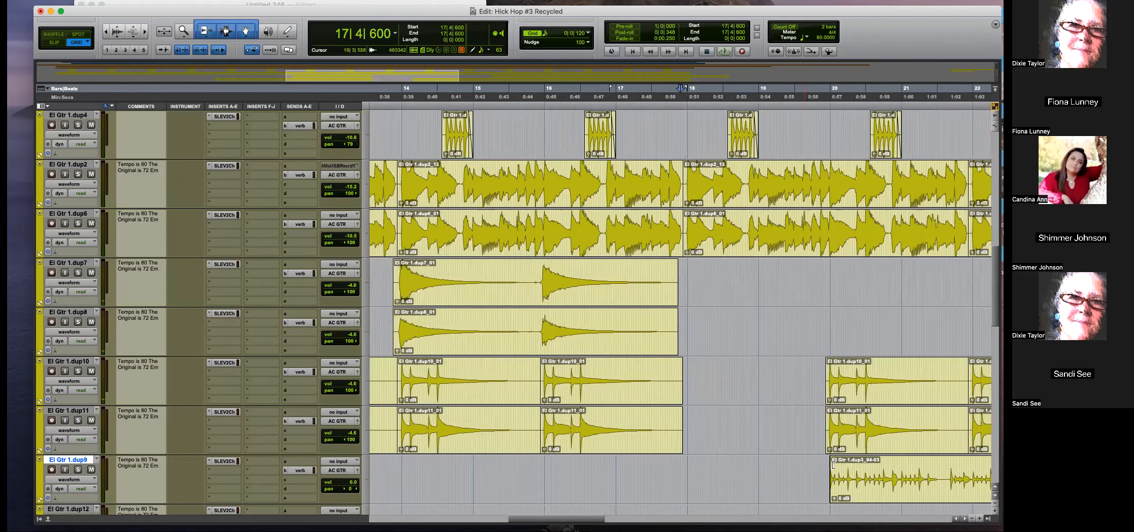
{"action": "left_click", "coordinate": [917, 498]}
{"action": "key", "text": "super+]"}
{"action": "key", "text": "super+]"}
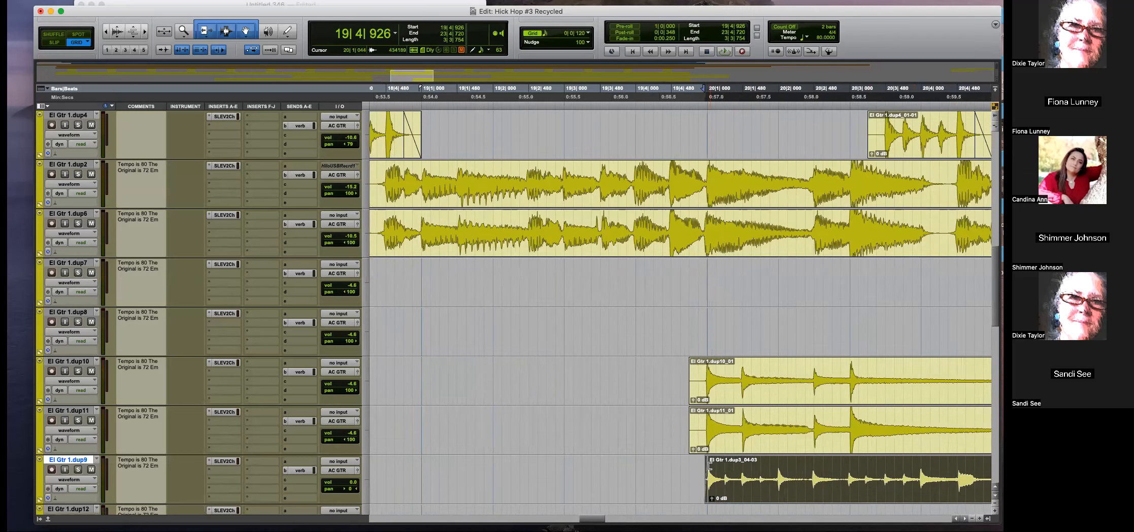
{"action": "left_click", "coordinate": [700, 468]}
{"action": "key", "text": "super+["}
{"action": "key", "text": "super+["}
{"action": "key", "text": "super+["}
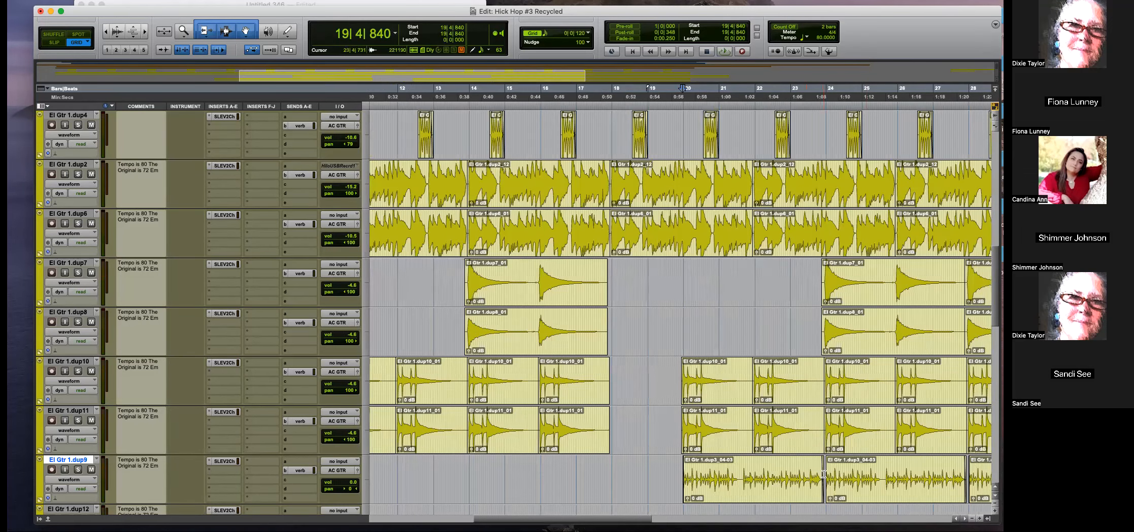
Extend the El Gtr 1.dup9 selection to end at 23|4|720, just before bar 24.
{"action": "left_click", "coordinate": [823, 474], "text": "shift"}
{"action": "key", "text": "super+]"}
{"action": "key", "text": "super+]"}
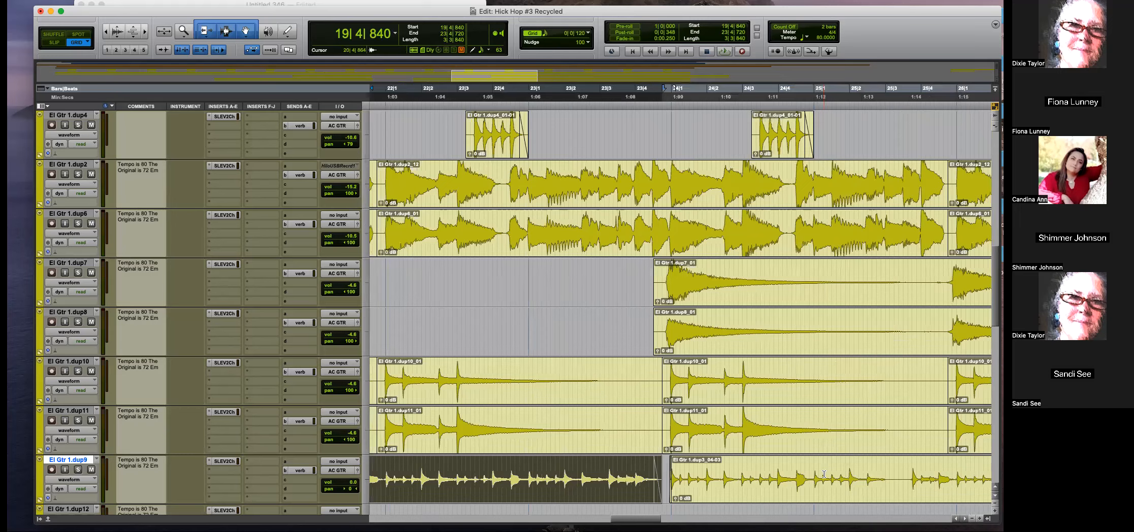
{"action": "left_click", "coordinate": [665, 473], "text": "shift"}
{"action": "key", "text": "super+]"}
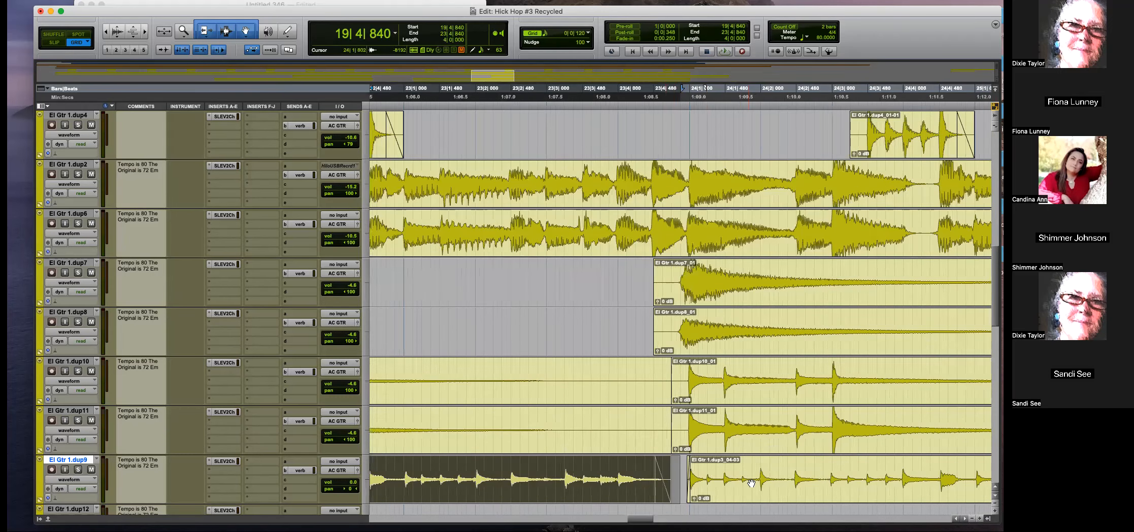
{"action": "scroll", "coordinate": [751, 483], "scroll_direction": "down", "scroll_amount": 1}
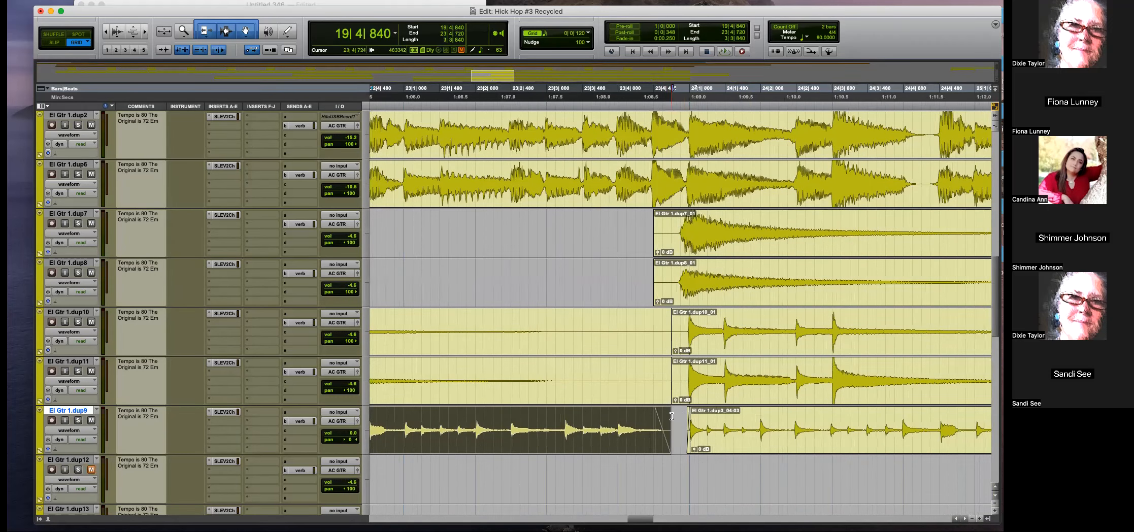
{"action": "key", "text": "super+["}
{"action": "key", "text": "super+["}
Set the grid to 1/16 note and start the El Gtr 1.dup9 clip selection at 19|4|720.
{"action": "left_click", "coordinate": [546, 34]}
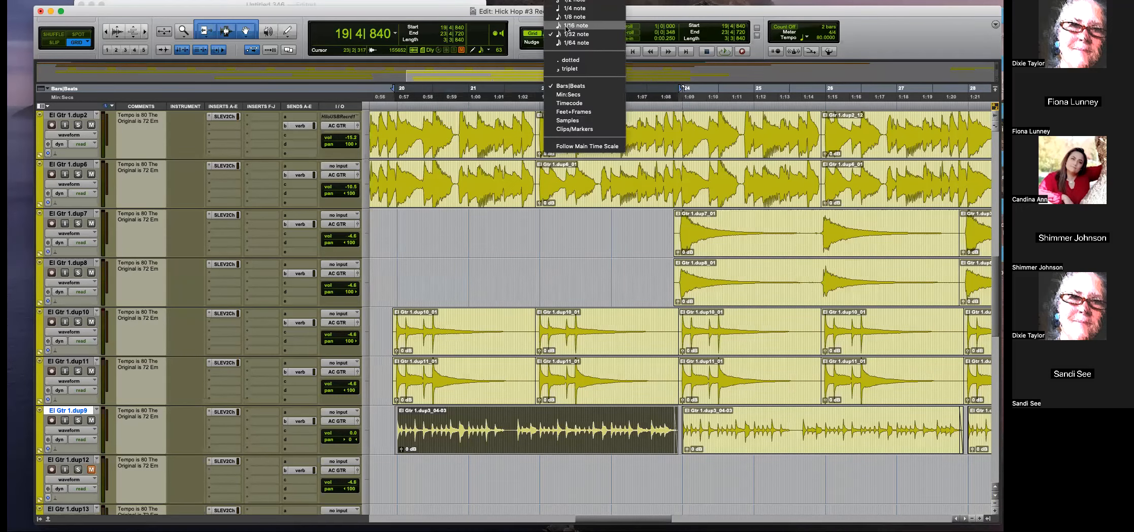
{"action": "left_click", "coordinate": [569, 26]}
{"action": "key", "text": "super+]"}
{"action": "key", "text": "super+]"}
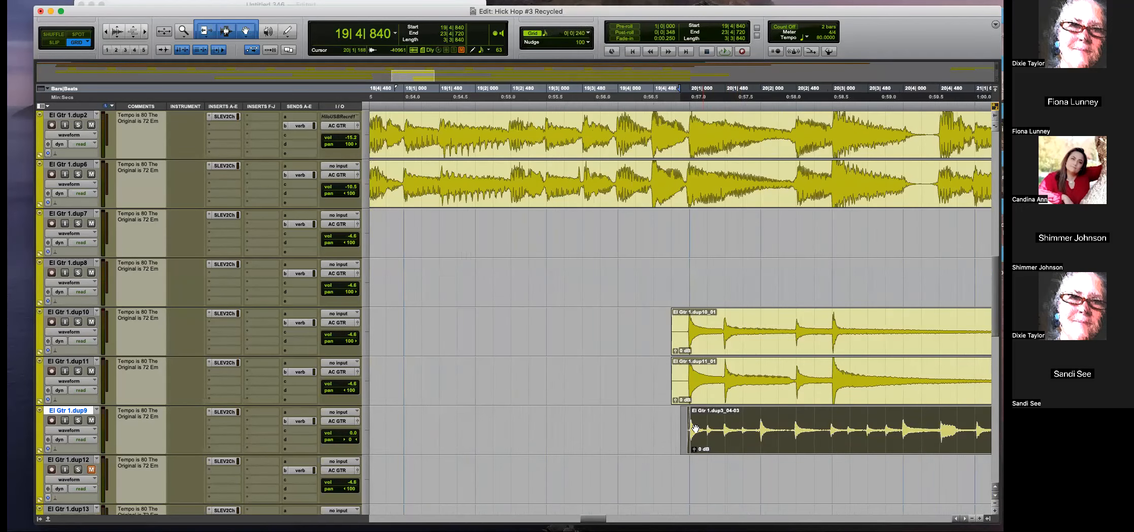
{"action": "key", "text": "super+["}
{"action": "key", "text": "super+["}
{"action": "key", "text": "super+["}
{"action": "key", "text": "shift+semicolon"}
{"action": "key", "text": "super+]"}
{"action": "key", "text": "super+]"}
{"action": "key", "text": "super+]"}
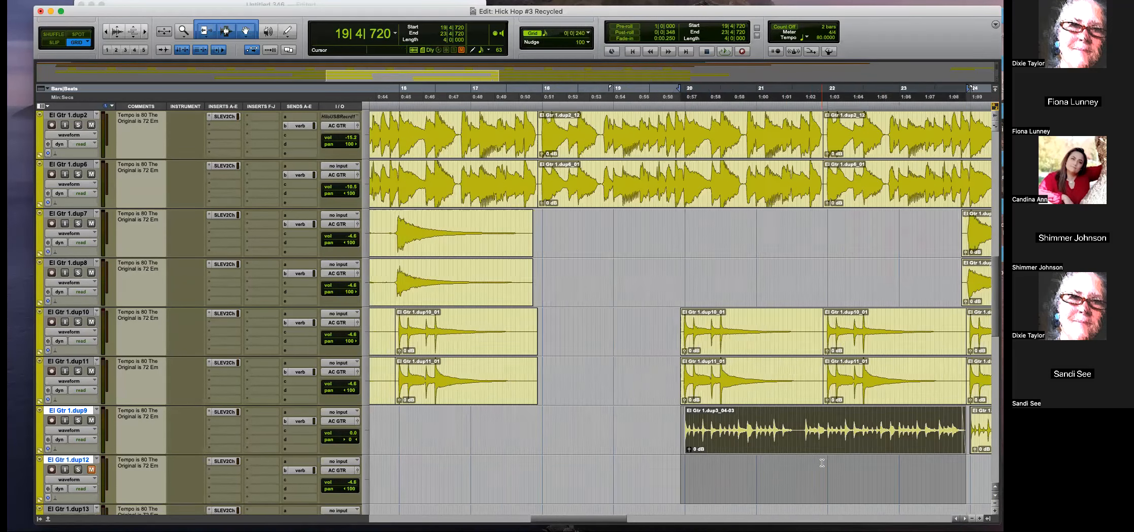
Try to adjust the edges of the selection across the El Gtr 1.dup9 and El Gtr 1.dup12 tracks, from 19|3|240 to 23|4|720.
{"action": "scroll", "coordinate": [851, 456], "scroll_direction": "right", "scroll_amount": 15}
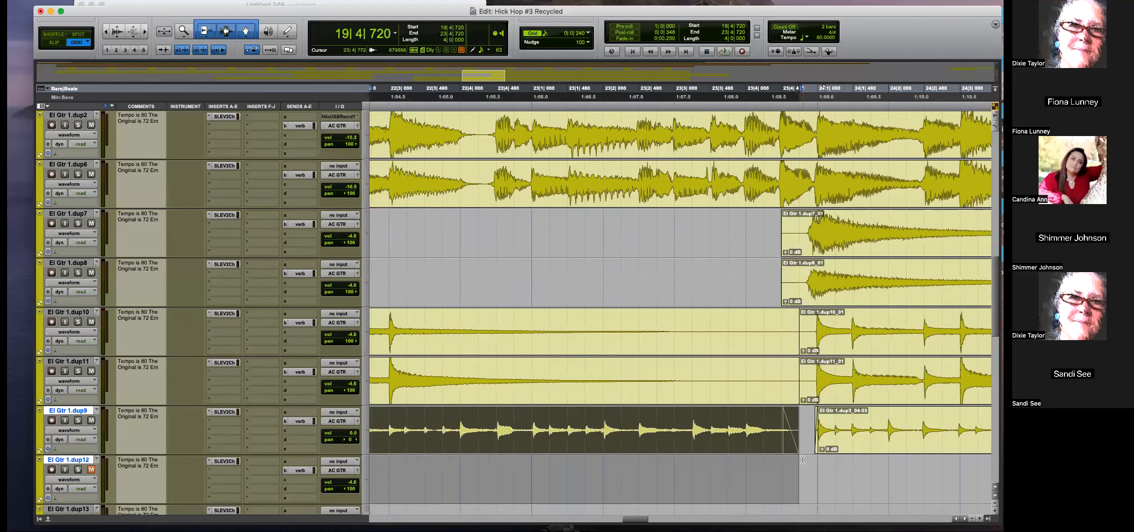
{"action": "key", "text": "super+["}
{"action": "key", "text": "super+["}
{"action": "key", "text": "super+["}
{"action": "left_click", "coordinate": [540, 420], "text": "shift"}
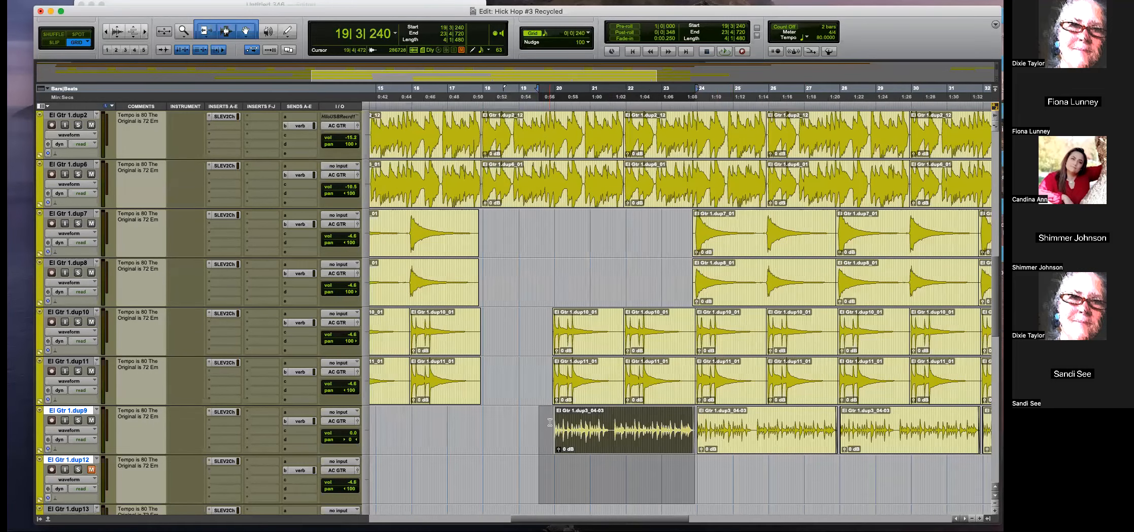
{"action": "left_click", "coordinate": [550, 422], "text": "shift"}
{"action": "key", "text": "super+]"}
{"action": "key", "text": "super+]"}
{"action": "key", "text": "super+]"}
Select only the El Gtr 1.dup9 track from 19|4|720 to 23|4|720.
{"action": "left_click", "coordinate": [715, 436]}
{"action": "key", "text": "r"}
{"action": "key", "text": "r"}
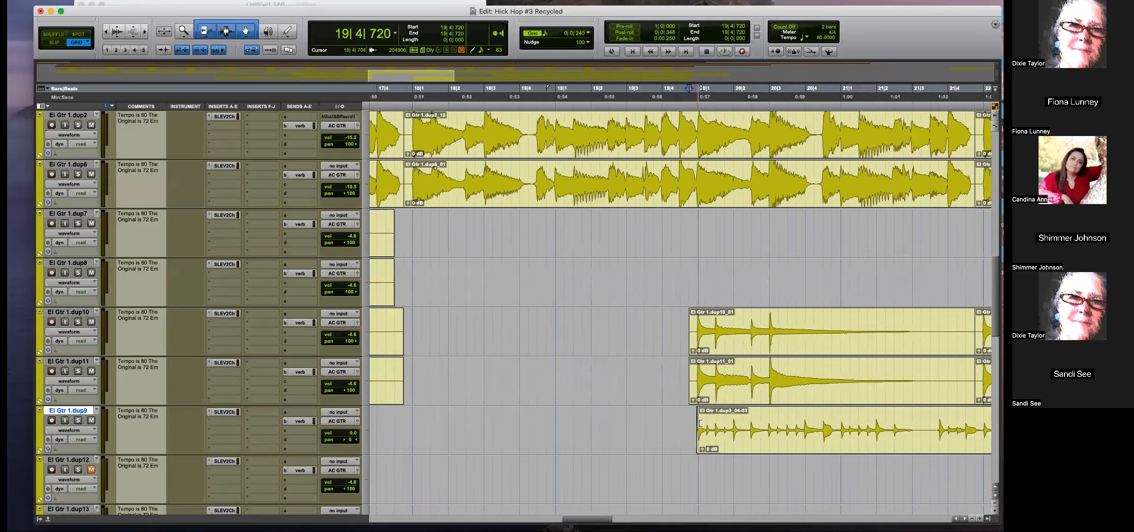
{"action": "left_click", "coordinate": [825, 426], "text": "shift"}
{"action": "key", "text": "t"}
{"action": "key", "text": "t"}
{"action": "key", "text": "t"}
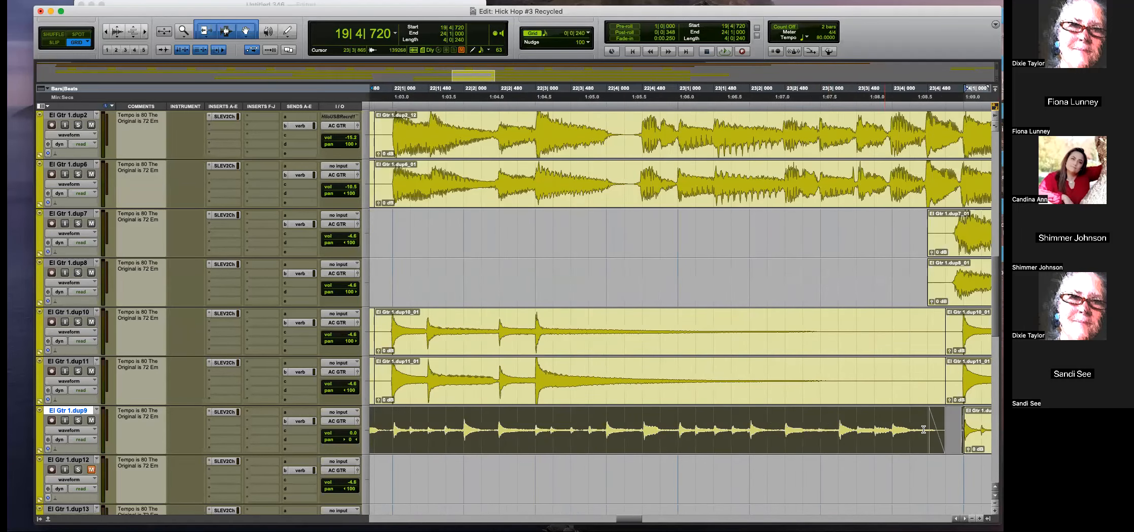
{"action": "left_click", "coordinate": [947, 429], "text": "shift"}
Consolidate the selected El Gtr 1.dup9 range before bar 24 into a single clip.
{"action": "key", "text": "shift+r"}
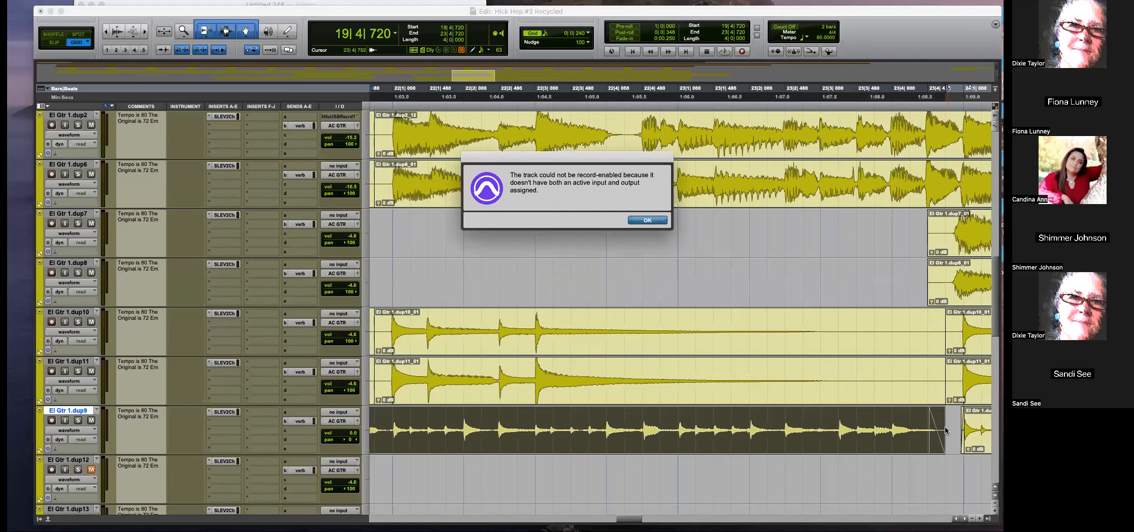
{"action": "left_click", "coordinate": [647, 221]}
{"action": "key", "text": "r"}
{"action": "key", "text": "r"}
{"action": "key", "text": "r"}
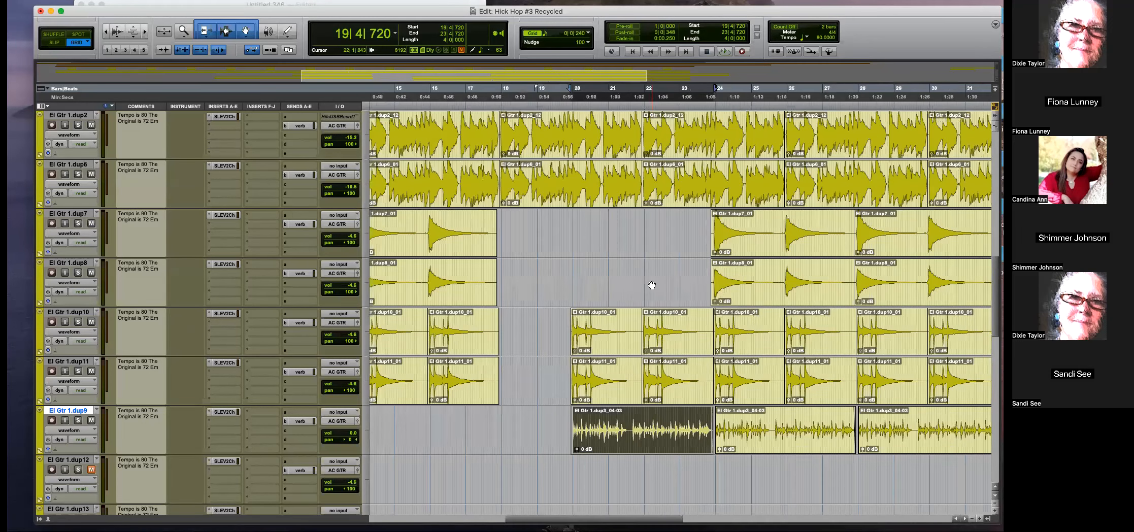
{"action": "key", "text": "alt+shift+3"}
Move the consolidated El Gtr 1.dup9 clip two bars earlier to start at 17|4|720, checking its position during playback.
{"action": "left_click_drag", "start_coordinate": [605, 436], "coordinate": [526, 437]}
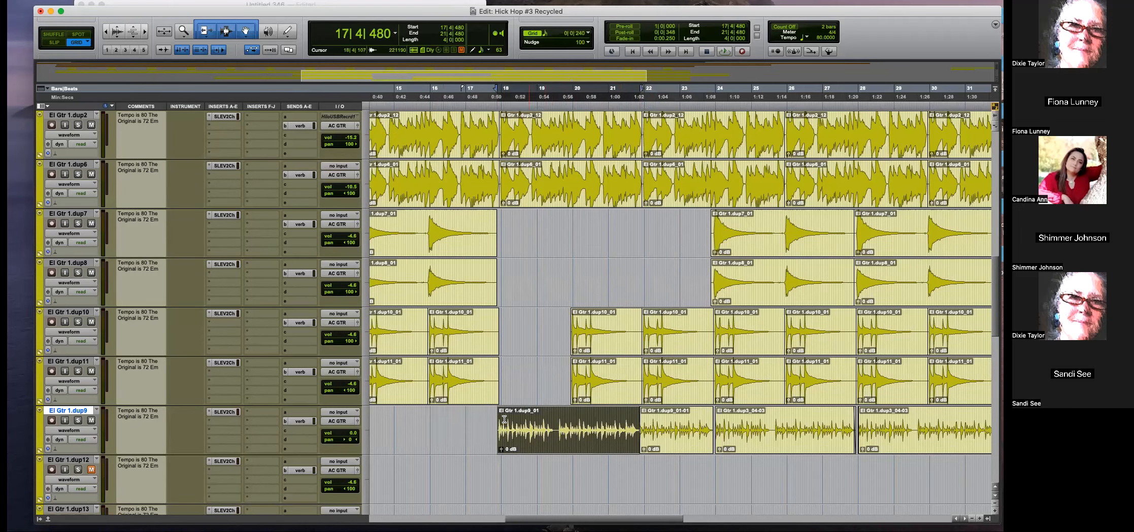
{"action": "key", "text": "t"}
{"action": "key", "text": "space"}
{"action": "left_click_drag", "start_coordinate": [756, 432], "coordinate": [781, 435]}
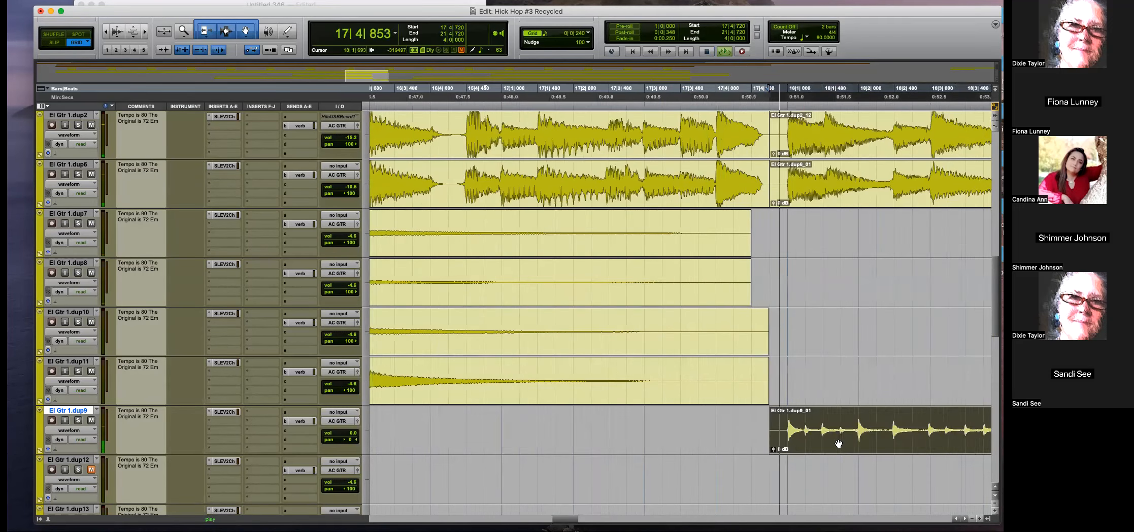
Mute the El Gtr 1.dup2 and El Gtr 1.dup6 clips at bar 18.
{"action": "key", "text": "r"}
{"action": "scroll", "coordinate": [747, 375], "scroll_direction": "up", "scroll_amount": 2}
{"action": "left_click", "coordinate": [731, 247]}
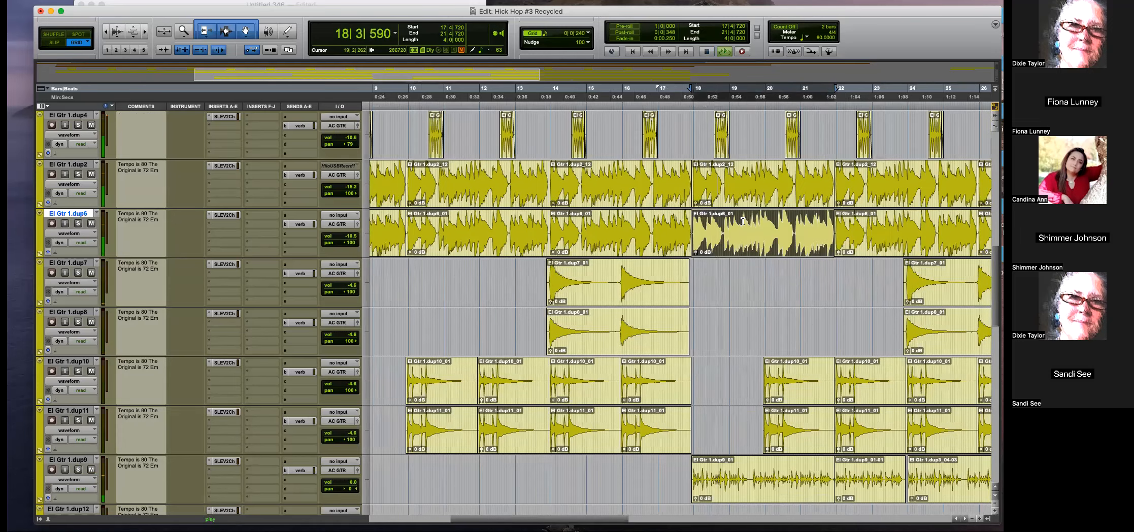
{"action": "key", "text": "shift+p"}
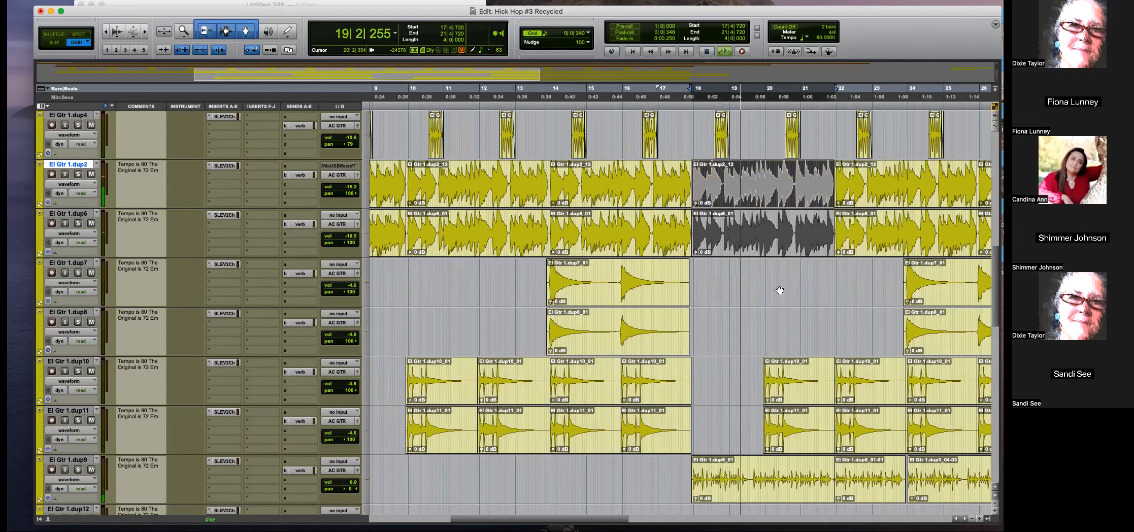
Mute the Inst 1.dup3 bass clip at bar 18.
{"action": "scroll", "coordinate": [812, 290], "scroll_direction": "up", "scroll_amount": 3}
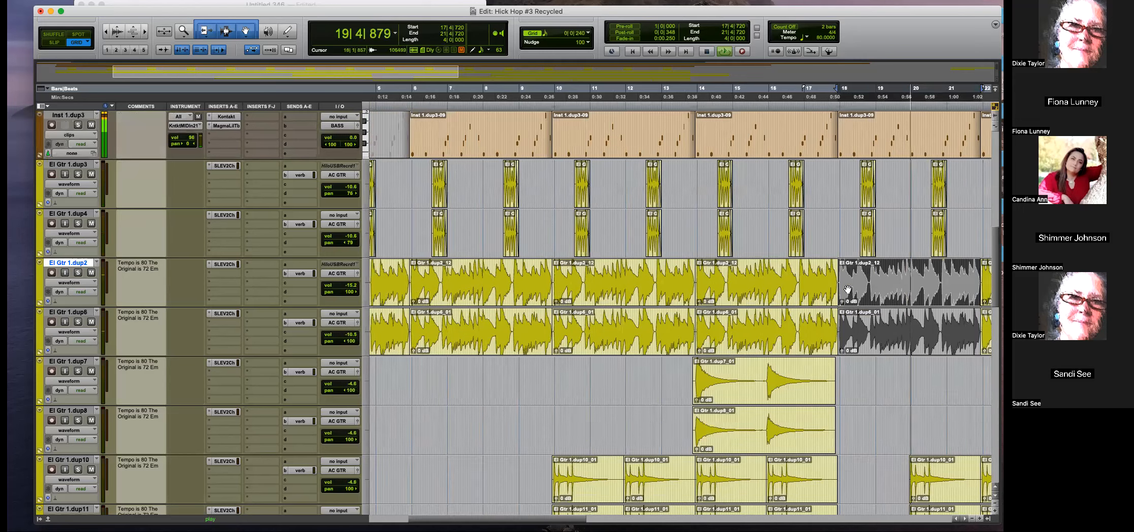
{"action": "left_click", "coordinate": [763, 152], "text": "shift"}
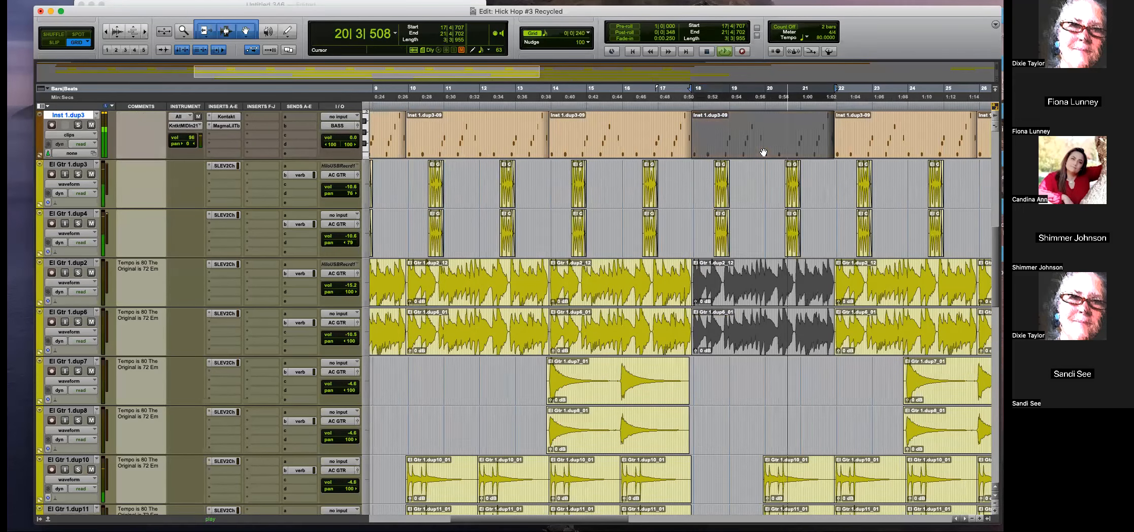
{"action": "scroll", "coordinate": [763, 152], "scroll_direction": "up", "scroll_amount": 3}
{"action": "scroll", "coordinate": [779, 250], "scroll_direction": "down", "scroll_amount": 6}
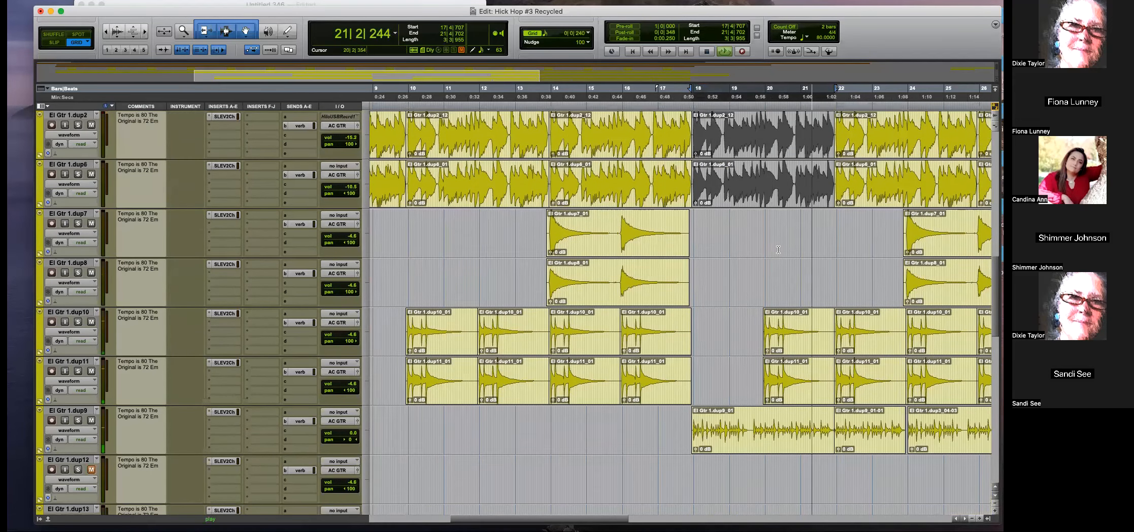
Delete the El Gtr 1.dup10 and El Gtr 1.dup11 clips at bar 20.
{"action": "left_click", "coordinate": [800, 368]}
{"action": "key", "text": "Delete"}
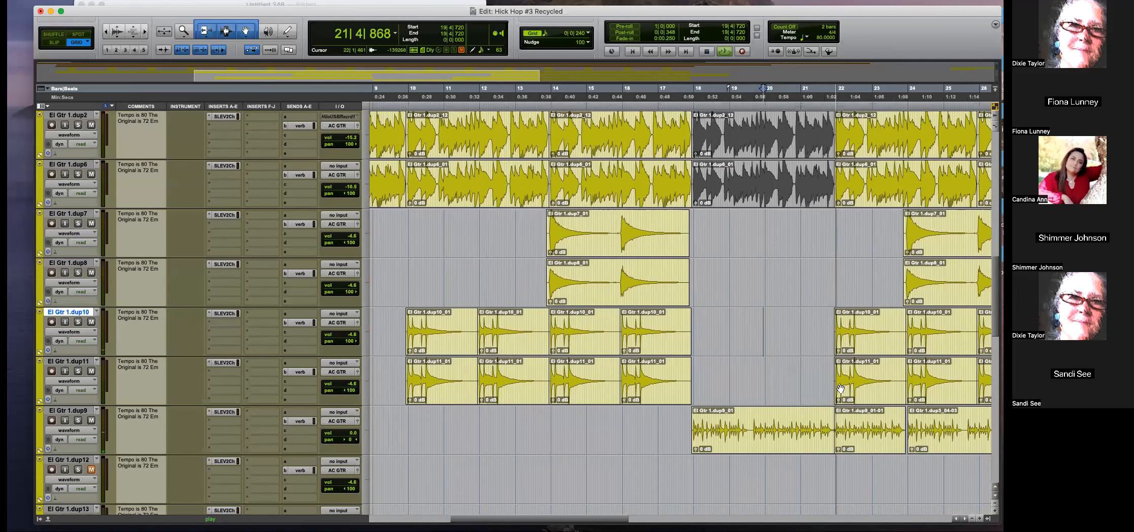
Duplicate the El Gtr 1.dup7 and El Gtr 1.dup8 clips from bar 14 and place the copies just before bar 22.
{"action": "left_click", "coordinate": [918, 280]}
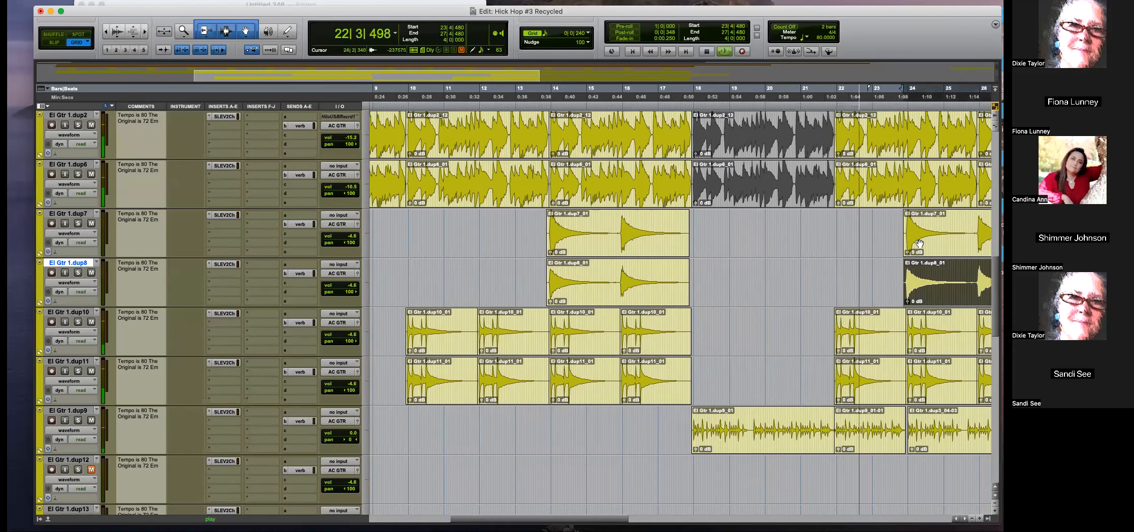
{"action": "left_click", "coordinate": [617, 284]}
{"action": "left_click", "coordinate": [618, 248], "text": "shift"}
{"action": "key", "text": "super+d"}
{"action": "left_click_drag", "start_coordinate": [761, 238], "coordinate": [905, 238]}
Play from 21|4|000 to check the El Gtr 1.dup7 and El Gtr 1.dup8 clips entering at bar 22.
{"action": "left_click", "coordinate": [828, 225]}
{"action": "key", "text": "space"}
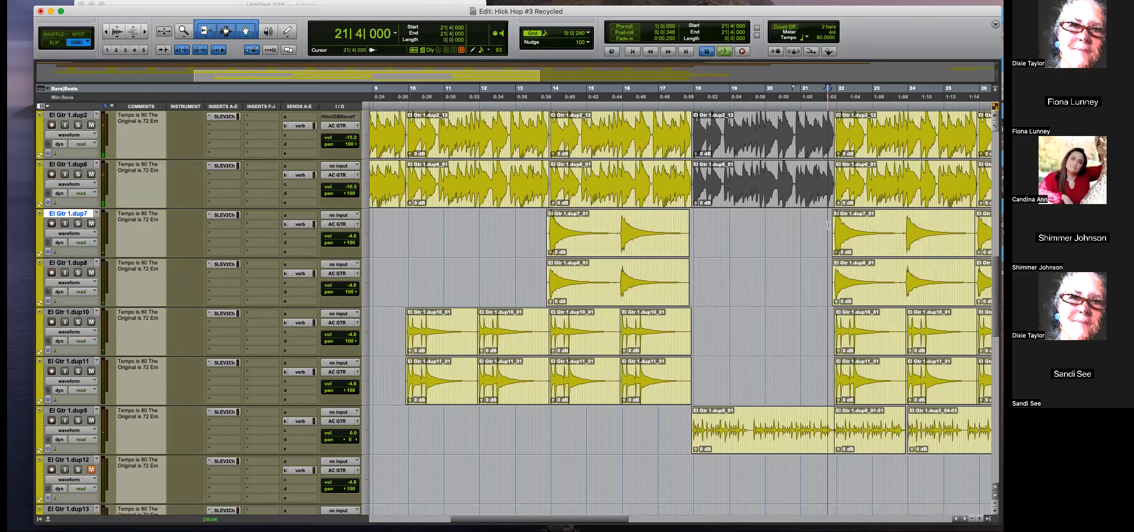
{"action": "key", "text": "space"}
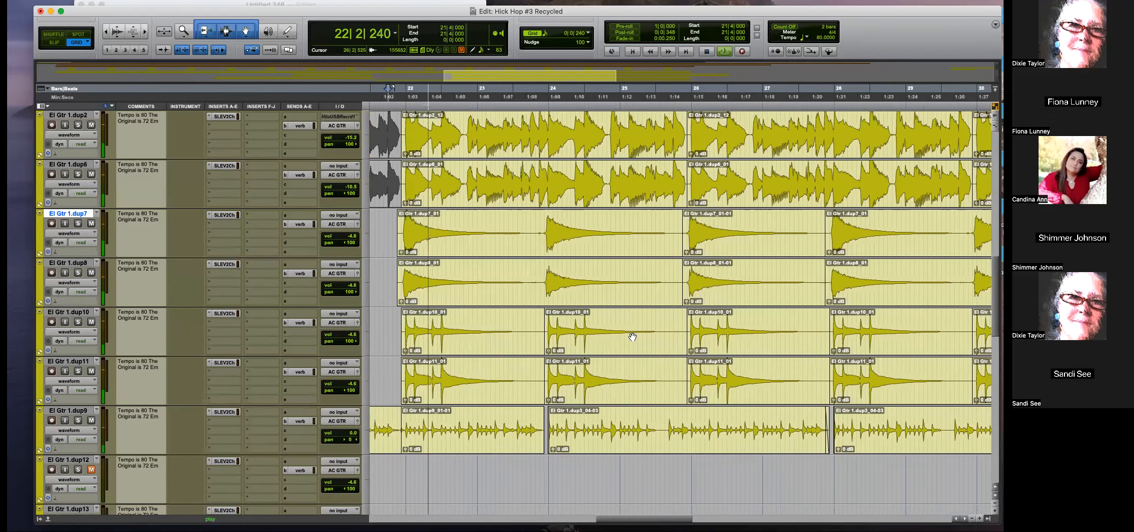
Delete the El Gtr 1.dup10 and El Gtr 1.dup11 clips at bars 22 and 24.
{"action": "left_click", "coordinate": [508, 343]}
{"action": "key", "text": "Delete"}
{"action": "left_click", "coordinate": [502, 388]}
{"action": "key", "text": "Delete"}
{"action": "left_click", "coordinate": [630, 388]}
{"action": "key", "text": "Delete"}
{"action": "left_click", "coordinate": [643, 337]}
{"action": "key", "text": "Delete"}
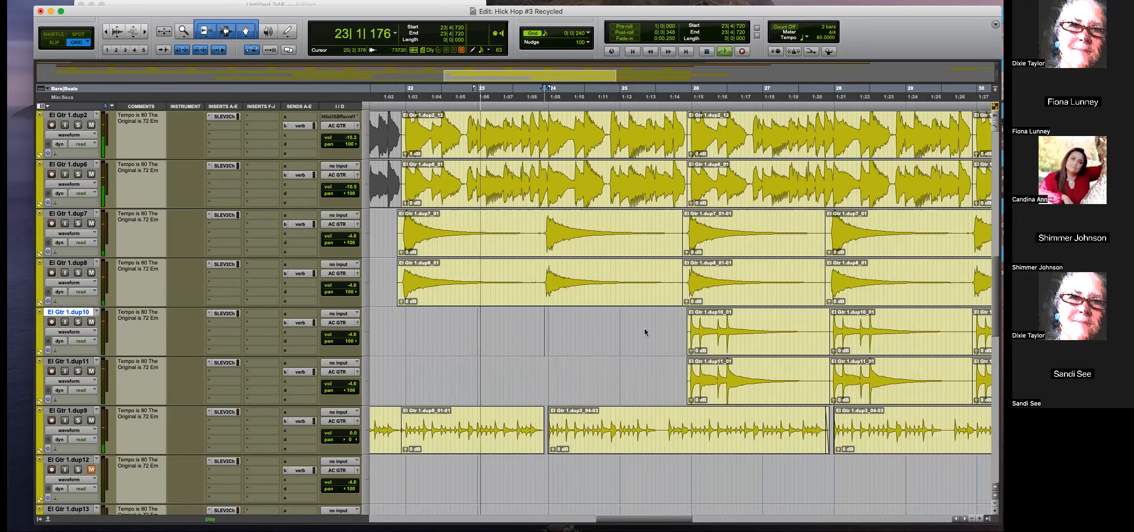
Mute the El Gtr 1.dup2 and El Gtr 1.dup6 clips at bar 22.
{"action": "scroll", "coordinate": [512, 284], "scroll_direction": "up", "scroll_amount": 2}
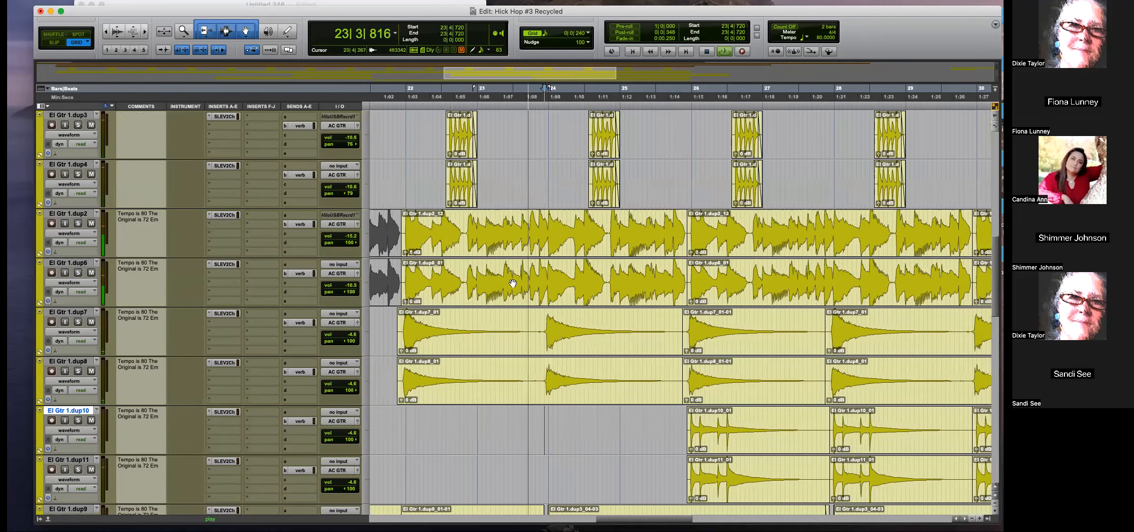
{"action": "double_click", "coordinate": [551, 277]}
{"action": "left_click", "coordinate": [606, 241], "text": "shift"}
{"action": "key", "text": "super+m"}
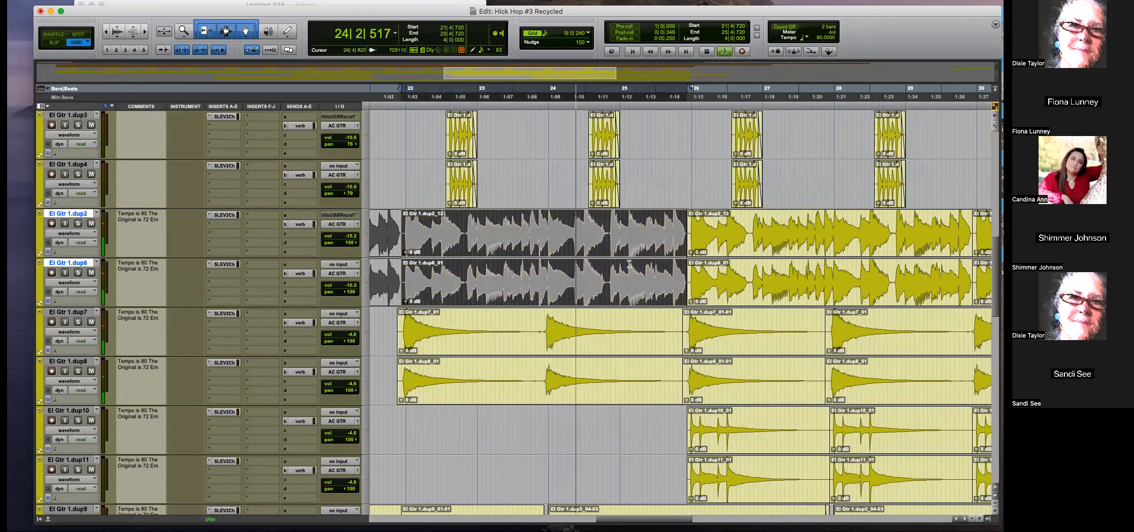
Mute the Inst 1.dup3 bass clip at bar 22.
{"action": "key", "text": "r"}
{"action": "scroll", "coordinate": [629, 263], "scroll_direction": "up", "scroll_amount": 2}
{"action": "left_click", "coordinate": [648, 262]}
{"action": "key", "text": "super+m"}
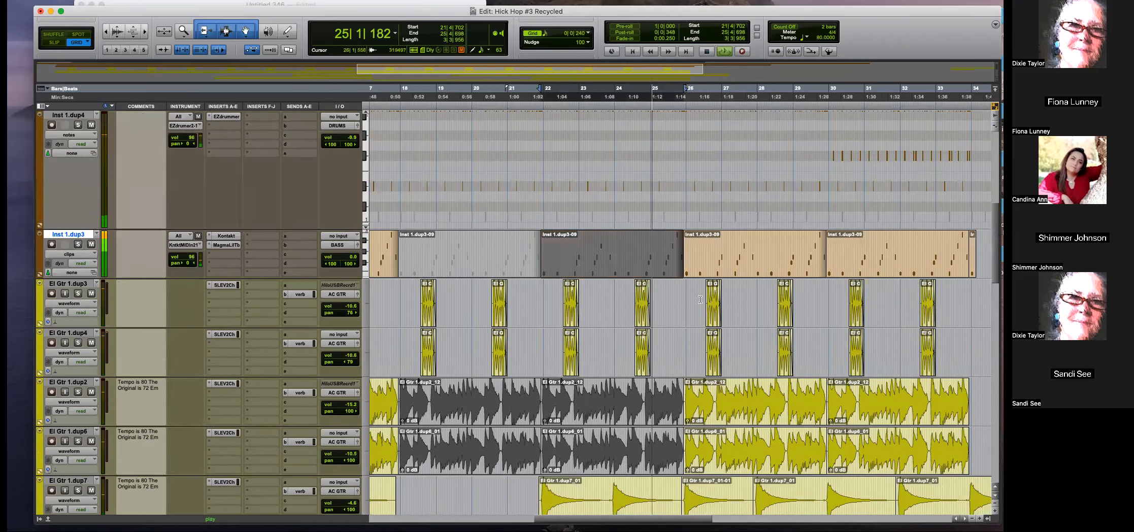
{"action": "scroll", "coordinate": [700, 300], "scroll_direction": "left", "scroll_amount": 5}
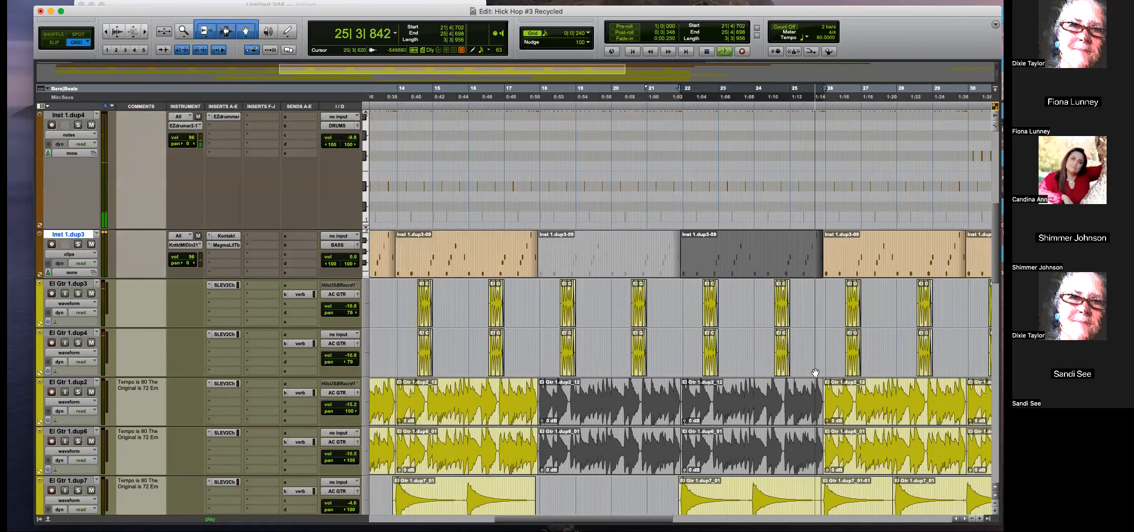
{"action": "scroll", "coordinate": [814, 373], "scroll_direction": "down", "scroll_amount": 5}
{"action": "key", "text": "r"}
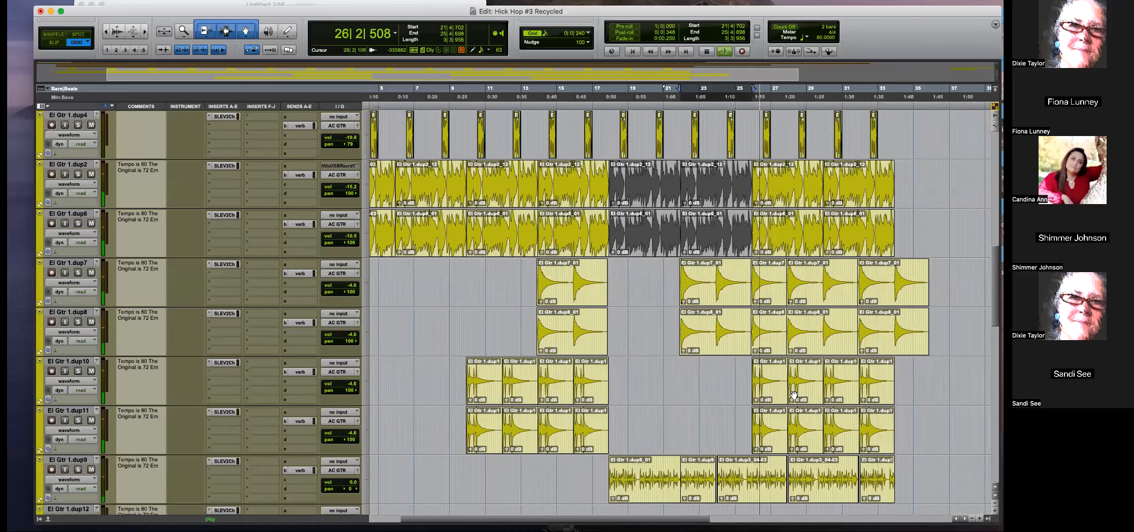
Listen to the bass and guitar tracks from bar 26 into bar 28.
{"action": "scroll", "coordinate": [793, 395], "scroll_direction": "up", "scroll_amount": 3}
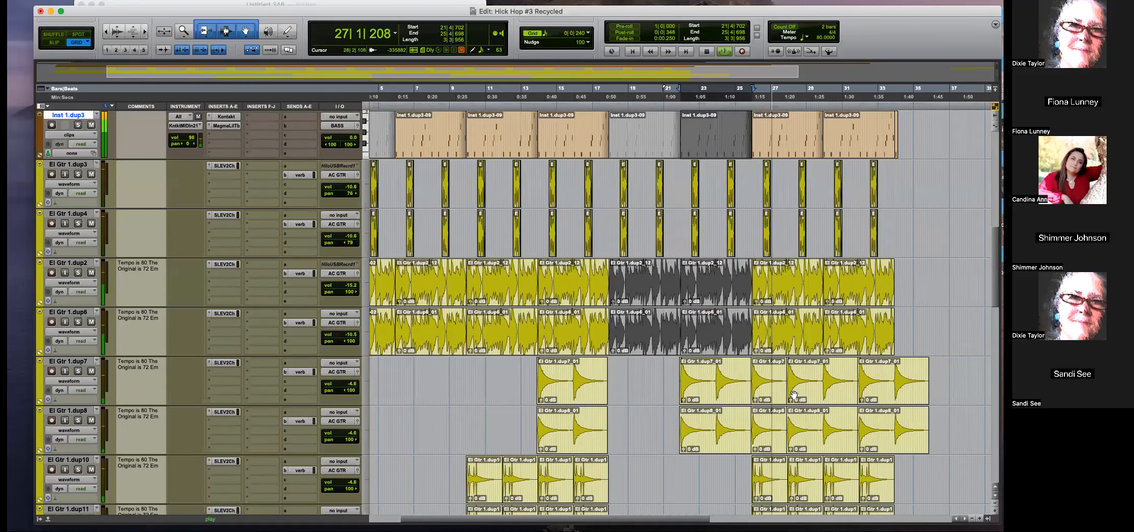
{"action": "scroll", "coordinate": [793, 395], "scroll_direction": "up", "scroll_amount": 3}
{"action": "scroll", "coordinate": [794, 395], "scroll_direction": "down", "scroll_amount": 5}
{"action": "scroll", "coordinate": [793, 395], "scroll_direction": "down", "scroll_amount": 1}
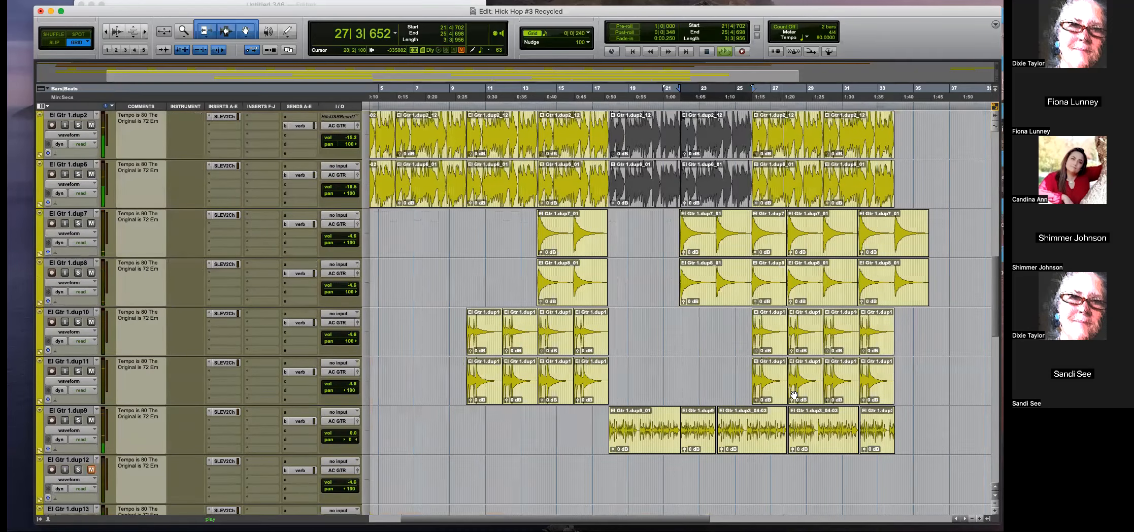
{"action": "key", "text": "t"}
{"action": "key", "text": "t"}
{"action": "scroll", "coordinate": [794, 394], "scroll_direction": "left", "scroll_amount": 3}
{"action": "key", "text": "r"}
{"action": "key", "text": "space"}
{"action": "key", "text": "r"}
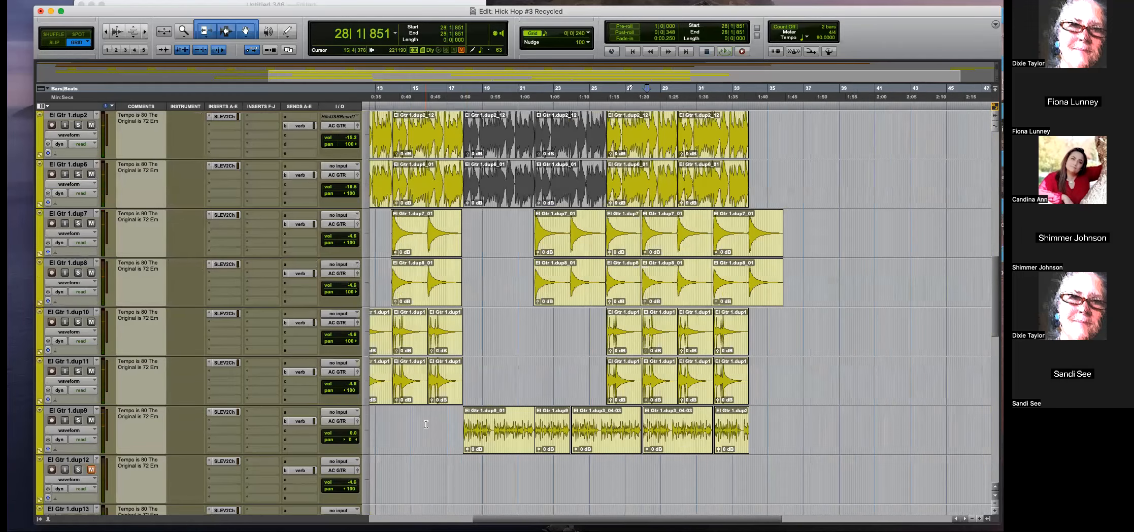
Play from 21|1|720 to check the El Gtr 1.dup9 riff leading into bar 22.
{"action": "left_click", "coordinate": [522, 421]}
{"action": "key", "text": "t"}
{"action": "key", "text": "t"}
{"action": "key", "text": "t"}
{"action": "key", "text": "t"}
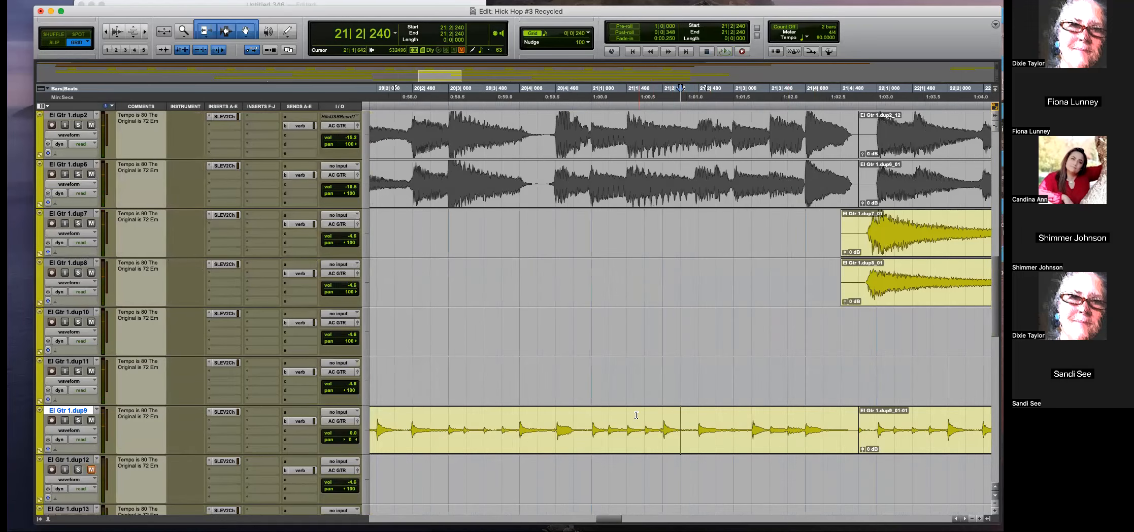
{"action": "key", "text": "t"}
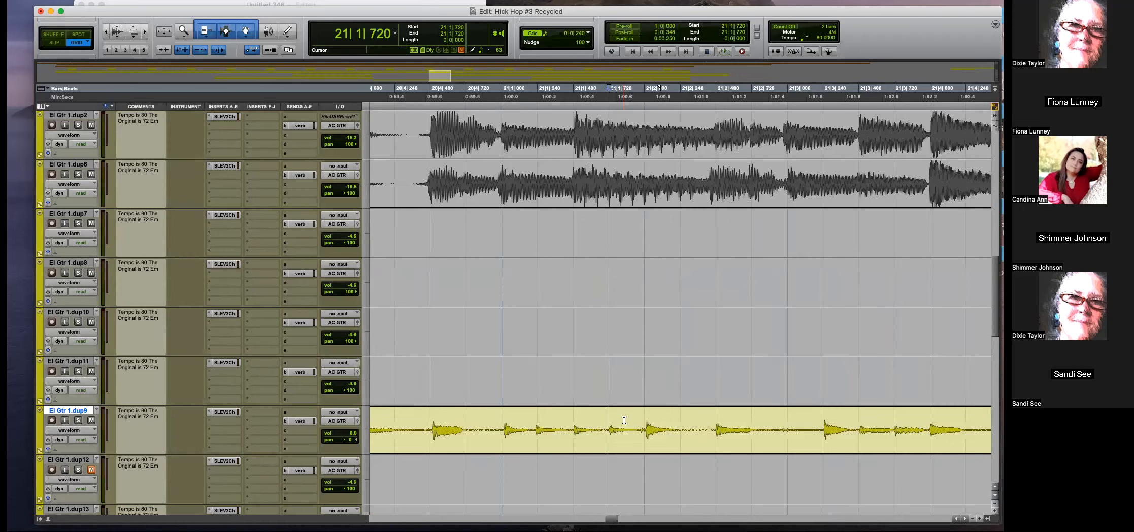
{"action": "key", "text": "space"}
{"action": "key", "text": "r"}
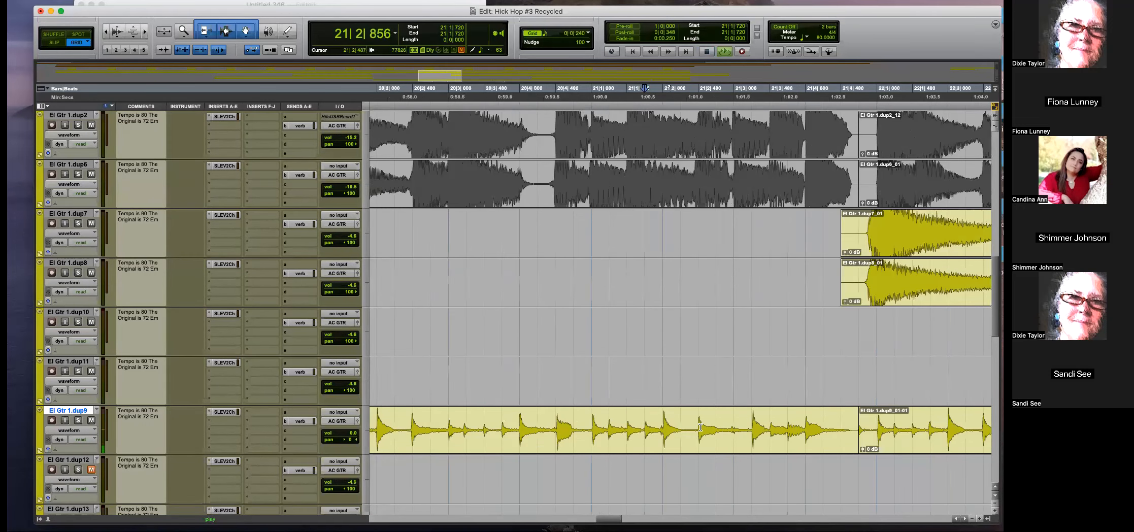
{"action": "key", "text": "t"}
{"action": "key", "text": "r"}
Play from 23|3|000 to check the El Gtr 1.dup9 transition between the clips at bar 24.
{"action": "left_click", "coordinate": [493, 423]}
{"action": "key", "text": "r"}
{"action": "key", "text": "r"}
{"action": "left_click", "coordinate": [766, 424]}
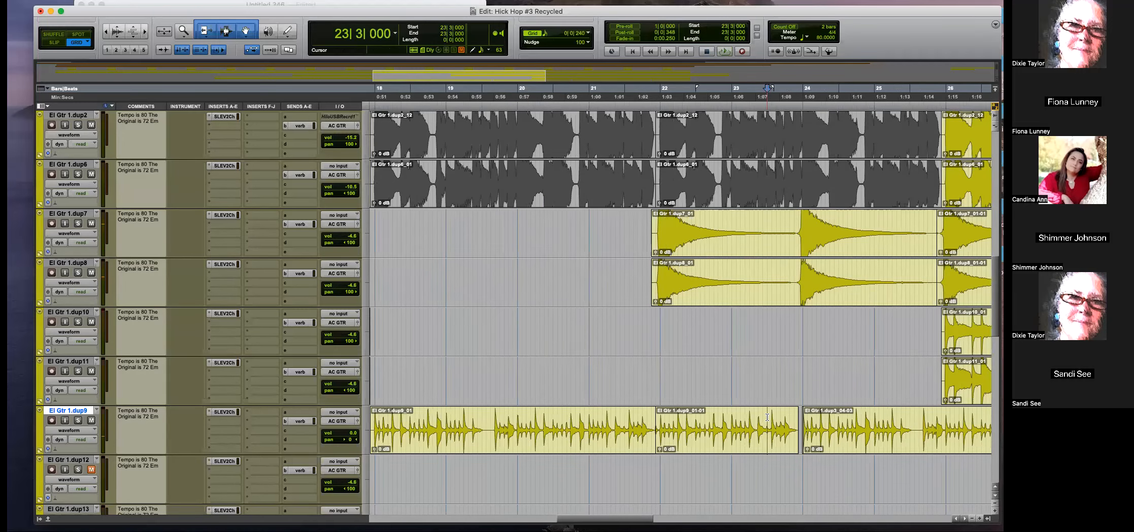
{"action": "key", "text": "t"}
{"action": "key", "text": "t"}
{"action": "key", "text": "r"}
{"action": "key", "text": "r"}
{"action": "key", "text": "r"}
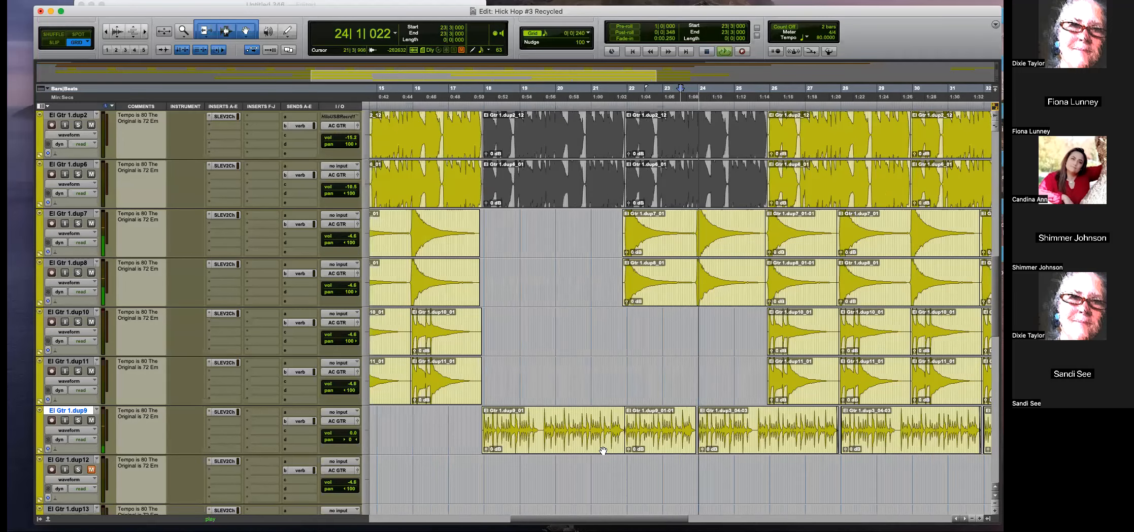
Delete the El Gtr 1.dup9 clip at bar 22 and duplicate the bar 18 clip four times in a row.
{"action": "left_click", "coordinate": [584, 442]}
{"action": "left_click", "coordinate": [657, 448]}
{"action": "key", "text": "Delete"}
{"action": "left_click", "coordinate": [572, 450]}
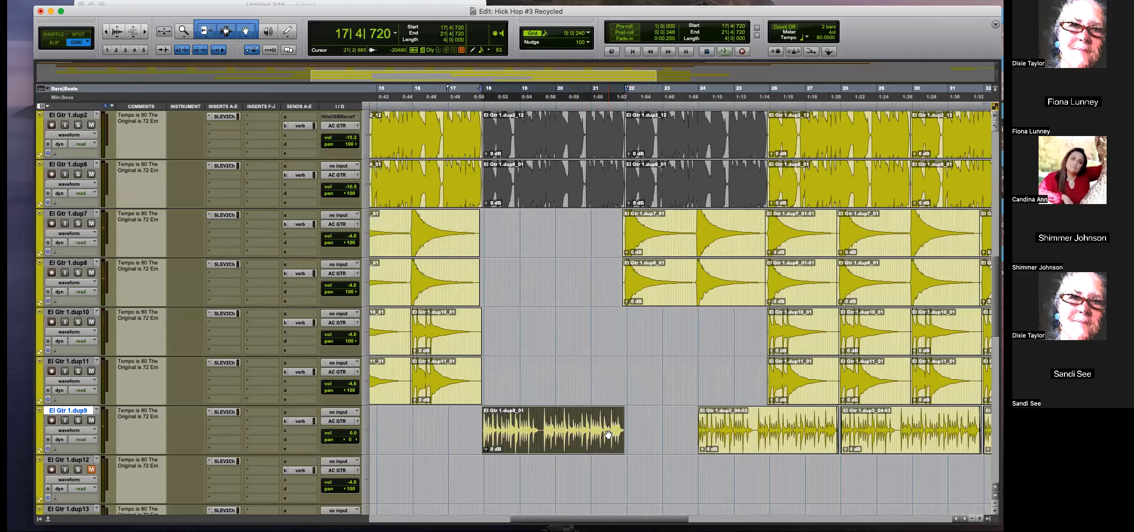
{"action": "key", "text": "super+d"}
{"action": "key", "text": "r"}
{"action": "key", "text": "super+d"}
{"action": "key", "text": "super+d"}
{"action": "key", "text": "super+d"}
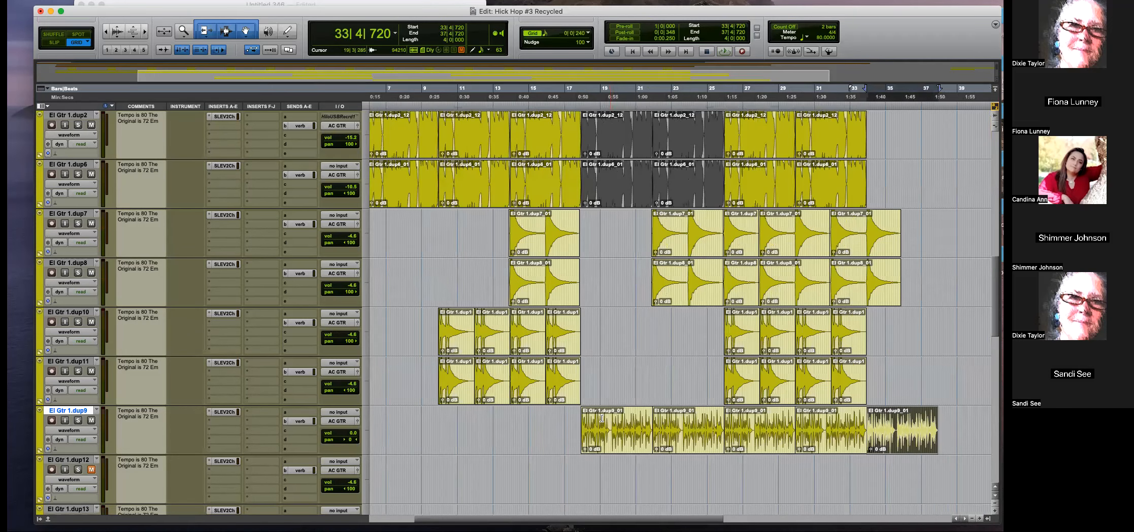
Delete the end of the last El Gtr 1.dup9 duplicate from 35|3|720 and play the passage around bar 34.
{"action": "left_click_drag", "start_coordinate": [898, 423], "coordinate": [968, 415]}
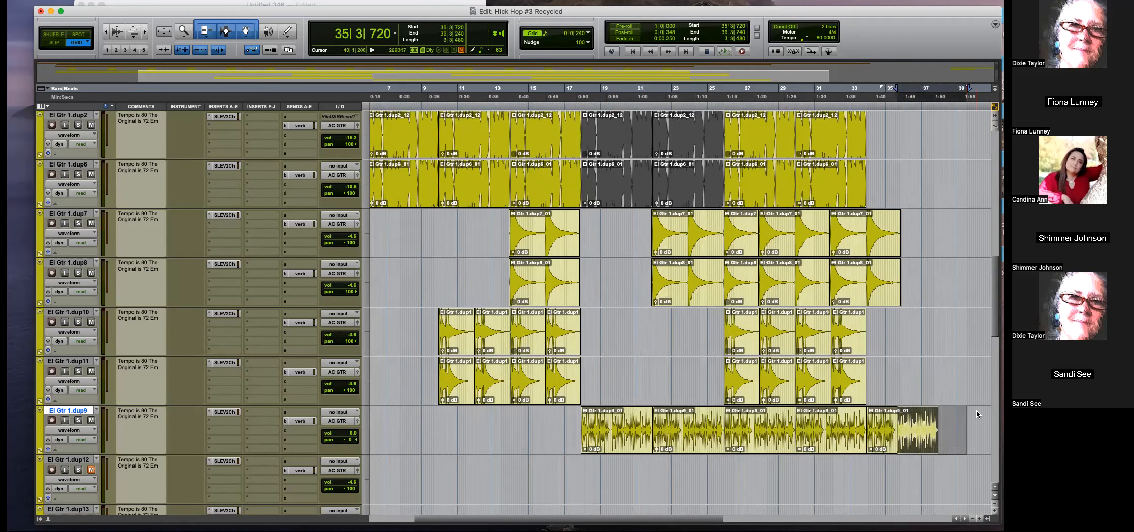
{"action": "key", "text": "Delete"}
{"action": "key", "text": "t"}
{"action": "key", "text": "t"}
{"action": "key", "text": "t"}
{"action": "key", "text": "t"}
{"action": "key", "text": "t"}
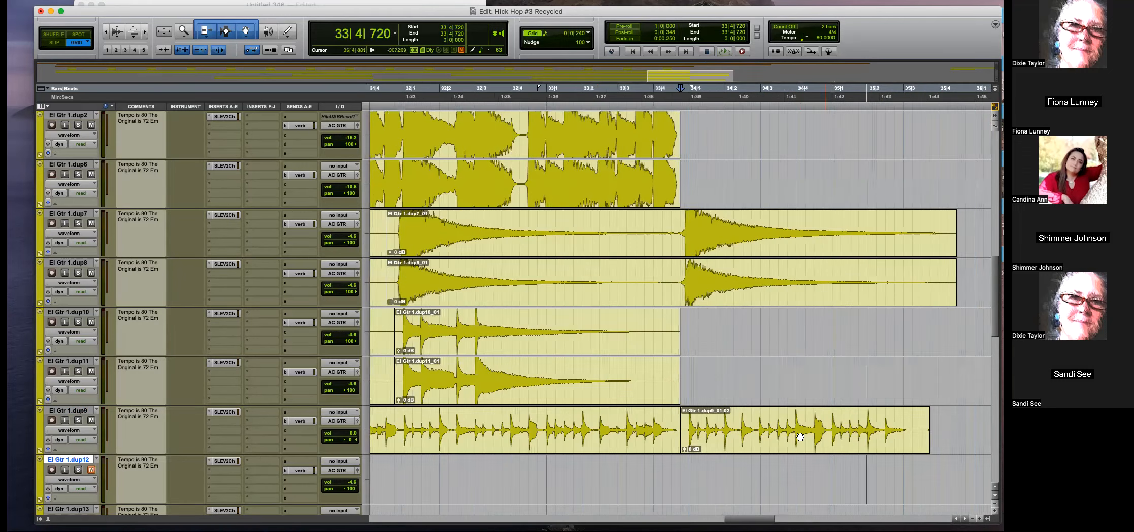
{"action": "key", "text": "space"}
{"action": "key", "text": "space"}
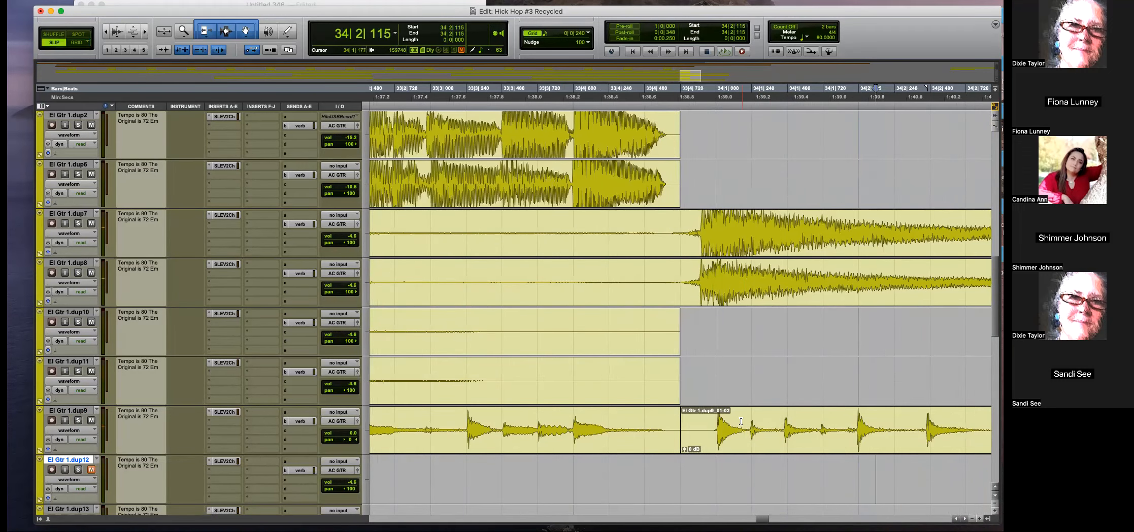
Delete the remaining El Gtr 1.dup9 piece at bar 34.
{"action": "left_click", "coordinate": [708, 447]}
{"action": "key", "text": "Delete"}
{"action": "key", "text": "r"}
{"action": "key", "text": "r"}
{"action": "key", "text": "r"}
{"action": "key", "text": "r"}
{"action": "key", "text": "r"}
{"action": "key", "text": "r"}
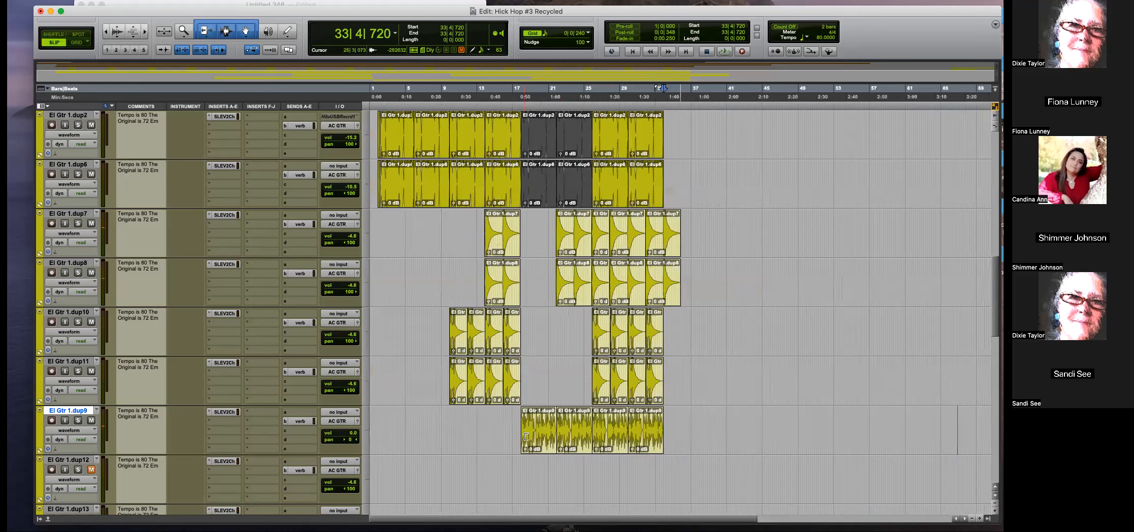
Play from 17|2|733 to hear the Inst 1 drum clips enter at bar 18, and switch the edit mode to Grid.
{"action": "scroll", "coordinate": [552, 312], "scroll_direction": "up", "scroll_amount": 10}
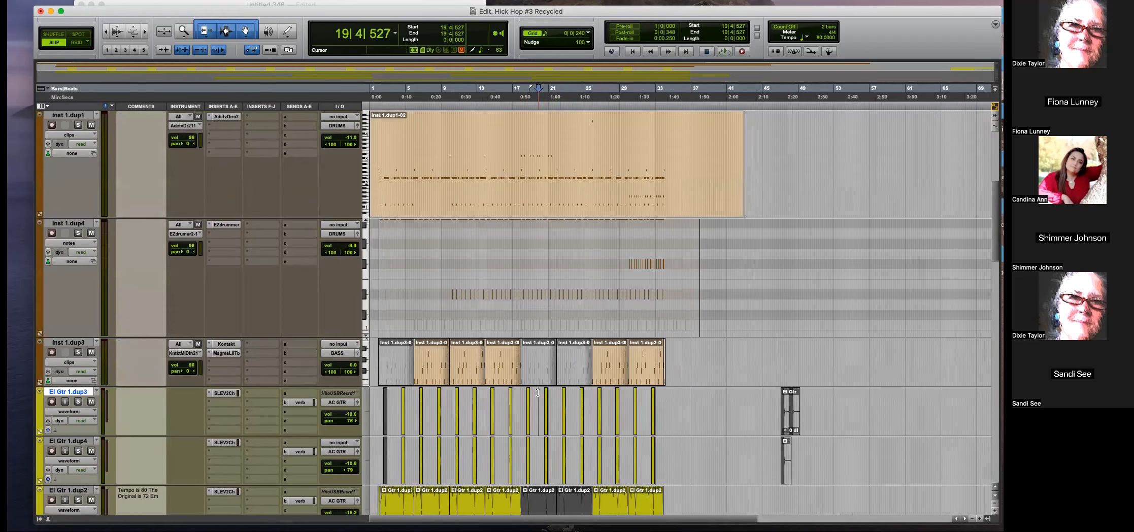
{"action": "scroll", "coordinate": [529, 326], "scroll_direction": "up", "scroll_amount": 3}
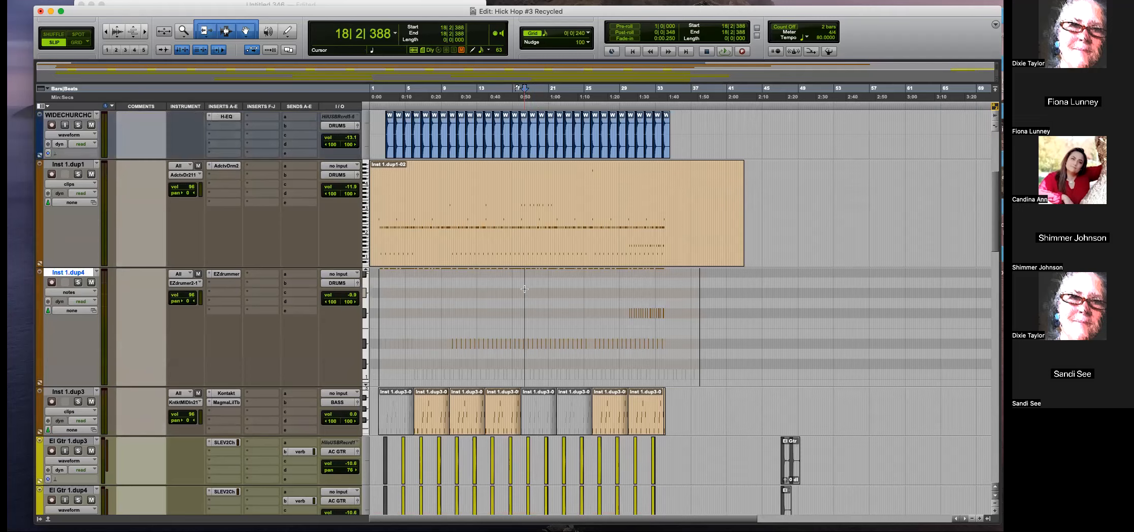
{"action": "scroll", "coordinate": [524, 289], "scroll_direction": "up", "scroll_amount": 5}
{"action": "scroll", "coordinate": [538, 298], "scroll_direction": "up", "scroll_amount": 6}
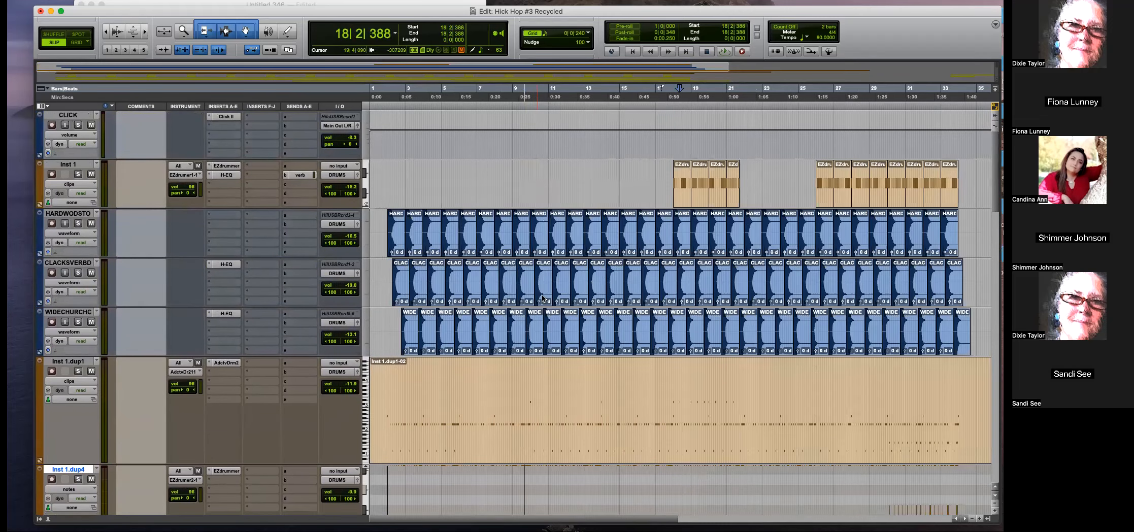
{"action": "left_click", "coordinate": [591, 174]}
{"action": "left_click", "coordinate": [594, 176]}
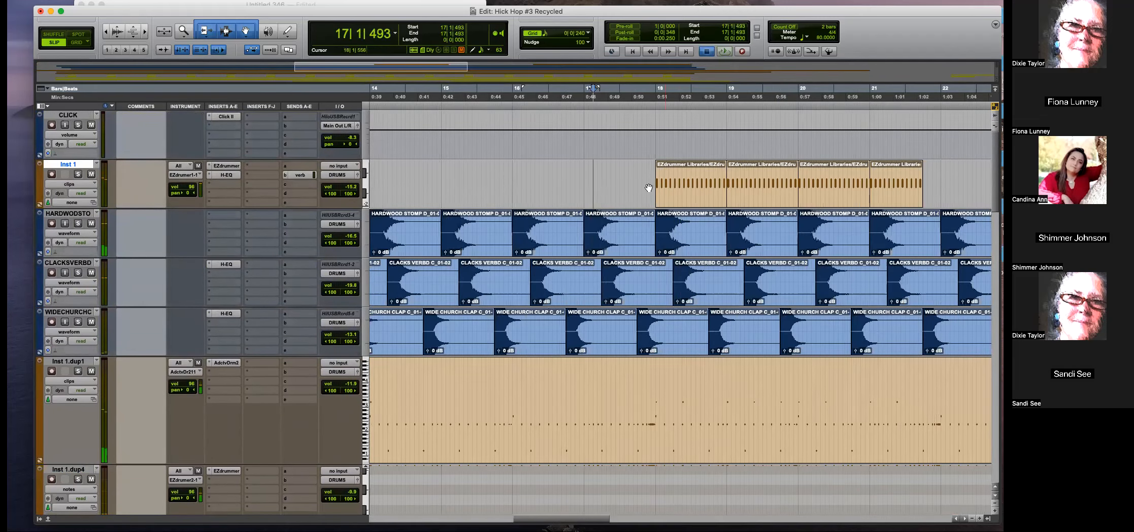
{"action": "left_click", "coordinate": [615, 177]}
{"action": "key", "text": "space"}
{"action": "key", "text": "F4"}
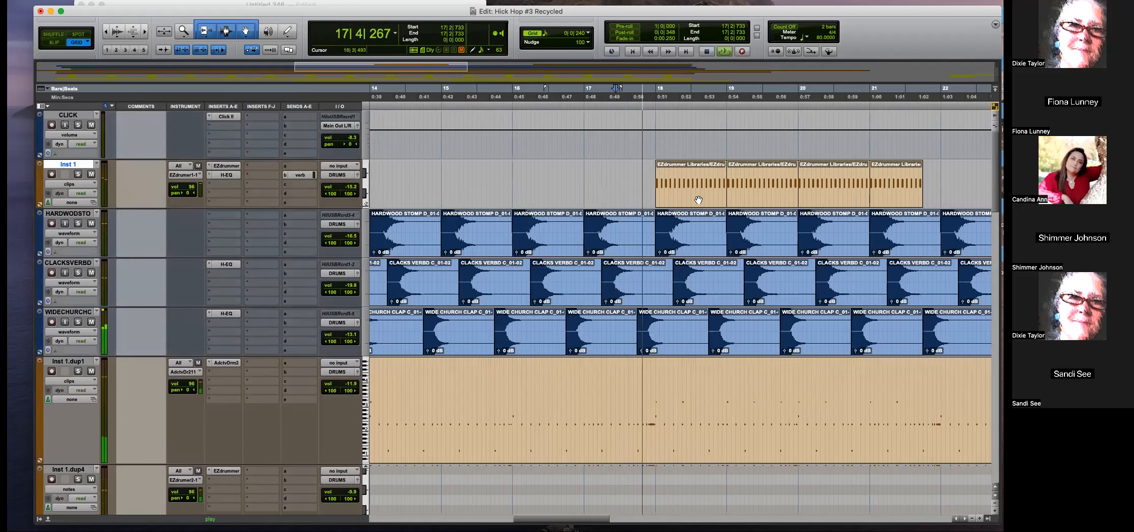
Try to delete the hardwood stomp, clacks and wide church clap clips across bars 19 and 20.
{"action": "scroll", "coordinate": [747, 240], "scroll_direction": "down", "scroll_amount": 3}
{"action": "scroll", "coordinate": [748, 239], "scroll_direction": "up", "scroll_amount": 2}
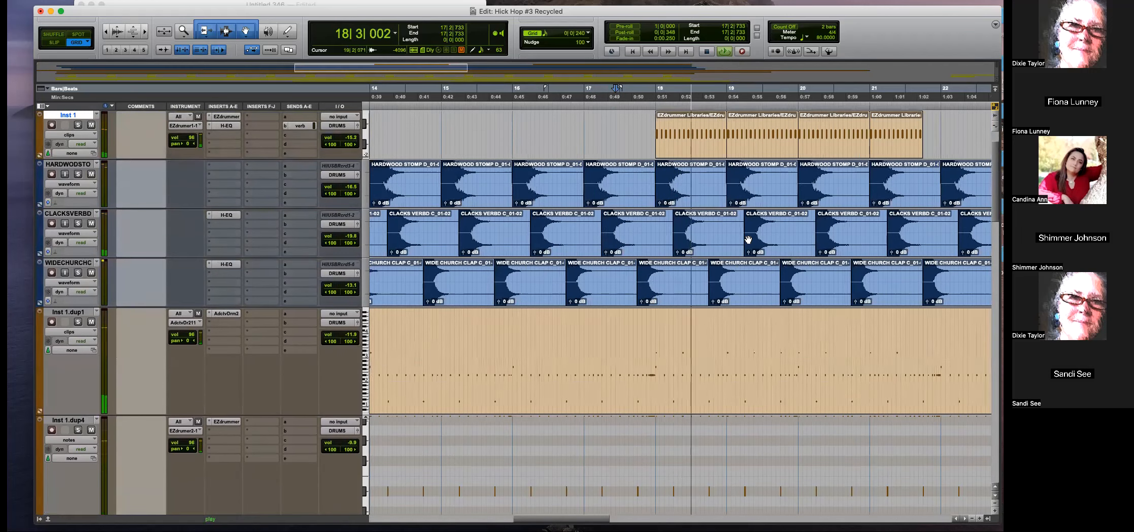
{"action": "left_click", "coordinate": [740, 297]}
{"action": "key", "text": "Delete"}
{"action": "left_click", "coordinate": [714, 246]}
{"action": "left_click", "coordinate": [807, 284]}
{"action": "key", "text": "Delete"}
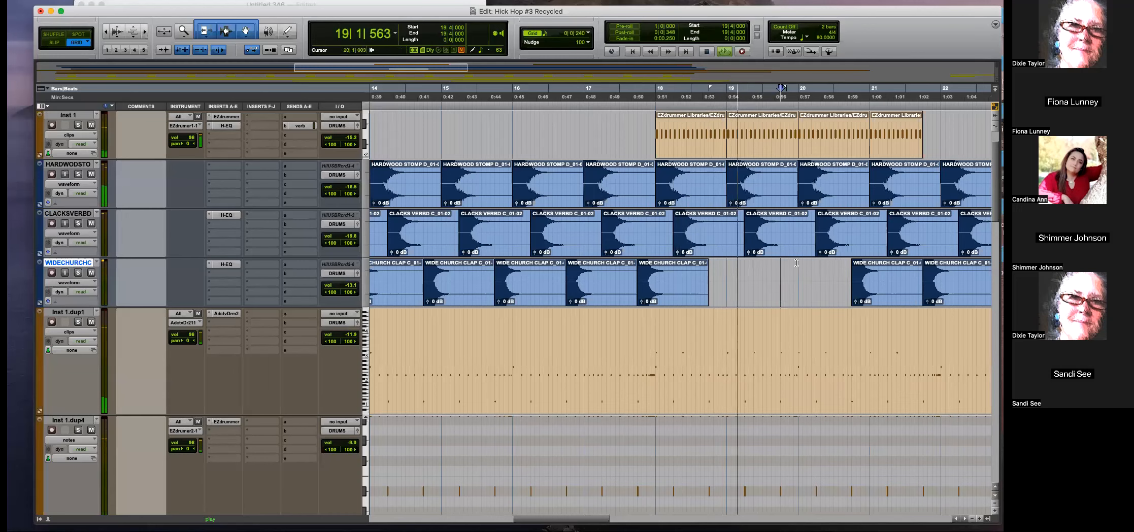
{"action": "left_click", "coordinate": [781, 239]}
{"action": "key", "text": "Delete"}
{"action": "left_click", "coordinate": [779, 197]}
{"action": "key", "text": "Delete"}
{"action": "left_click", "coordinate": [832, 188]}
{"action": "key", "text": "Delete"}
{"action": "left_click", "coordinate": [847, 236]}
{"action": "key", "text": "Delete"}
{"action": "left_click", "coordinate": [883, 284]}
{"action": "key", "text": "Delete"}
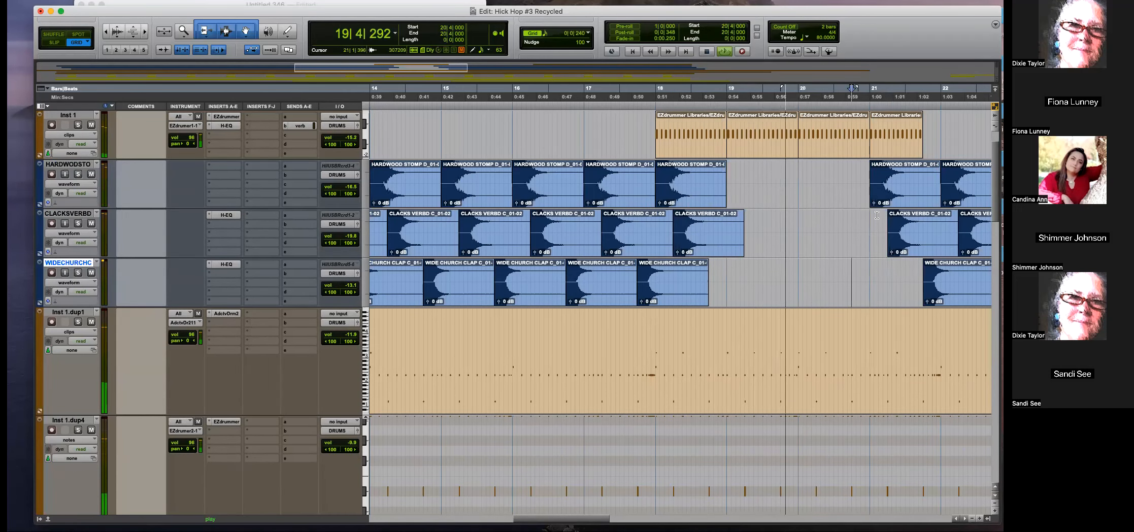
Stop playback and undo all the stomp, clacks and clap clip deletions.
{"action": "key", "text": "space"}
{"action": "key", "text": "super+z"}
{"action": "key", "text": "super+z"}
{"action": "key", "text": "super+z"}
{"action": "key", "text": "super+z"}
{"action": "key", "text": "super+z"}
{"action": "key", "text": "super+z"}
{"action": "key", "text": "super+z"}
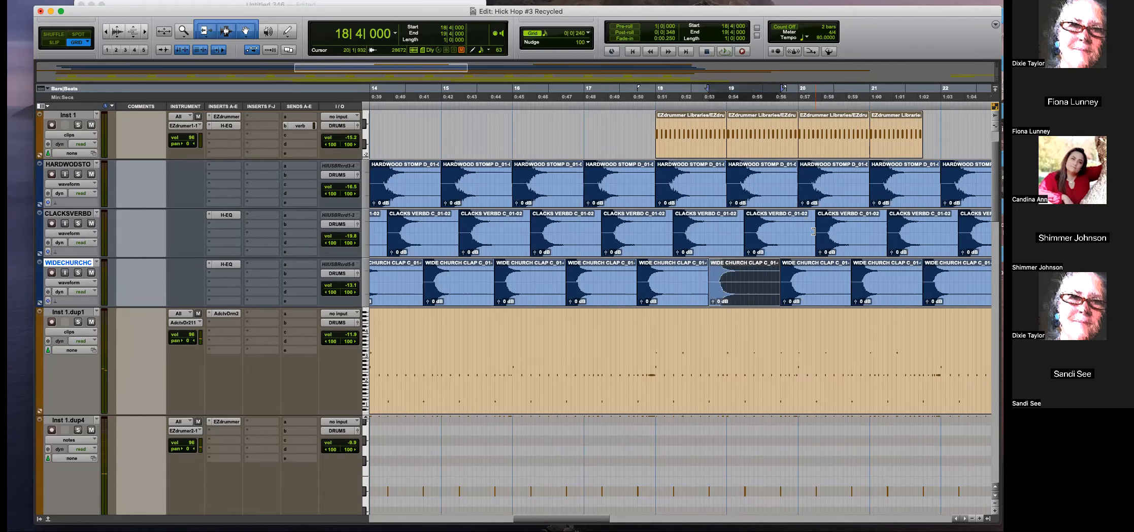
Mute the hardwood stomp clip at bar 19, the clacks clip at 19|2 and the wide church clap clip at 18|4.
{"action": "left_click", "coordinate": [801, 257], "text": "shift"}
{"action": "left_click", "coordinate": [775, 195]}
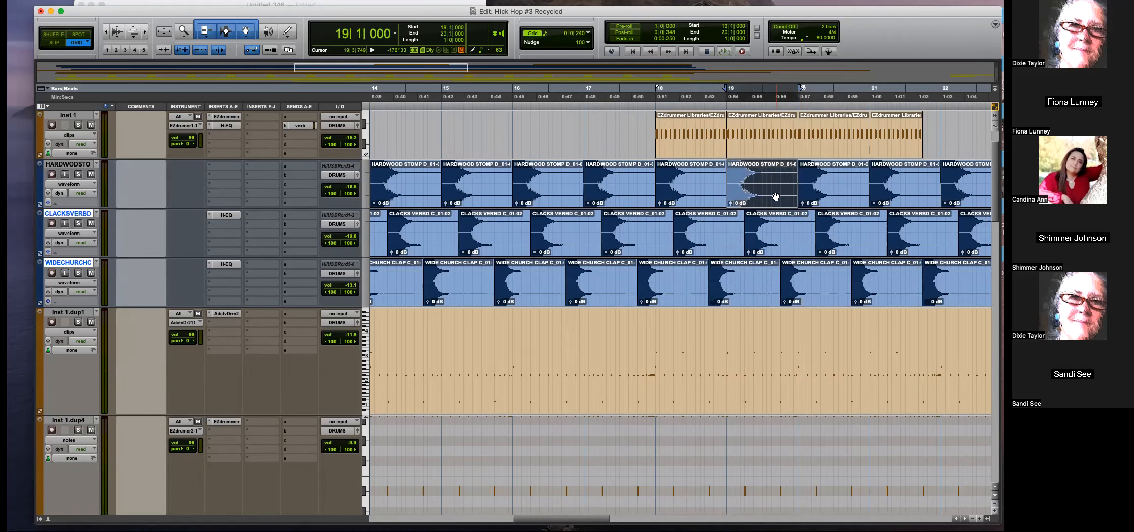
{"action": "key", "text": "super+m"}
{"action": "left_click", "coordinate": [783, 243]}
{"action": "key", "text": "super+m"}
{"action": "left_click", "coordinate": [768, 293]}
{"action": "key", "text": "super+m"}
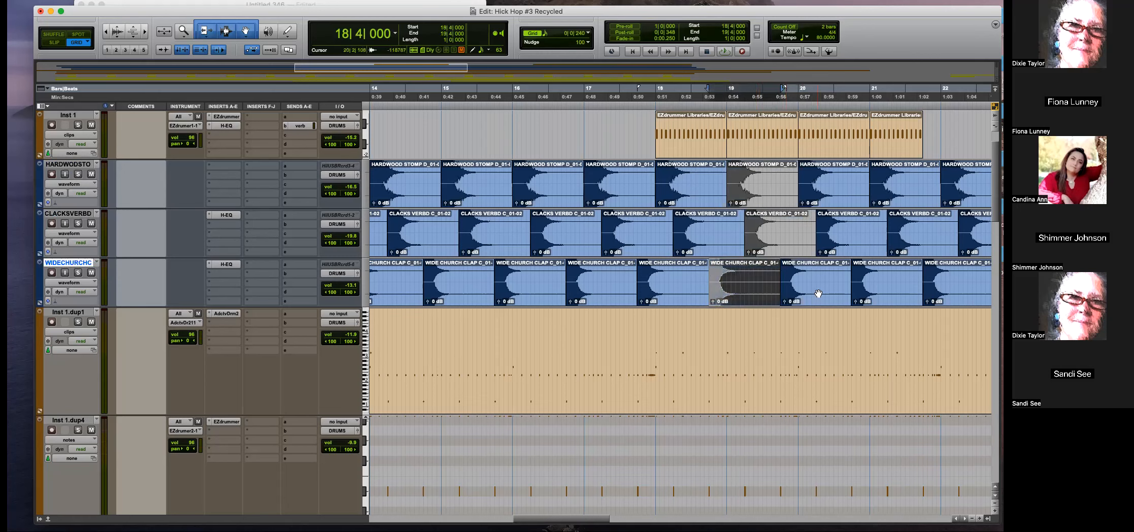
Mute the wide church clap clips at 19|4 and 20|4 and the stomp and clacks clips in bars 20 and 21.
{"action": "left_click", "coordinate": [819, 292]}
{"action": "key", "text": "super+m"}
{"action": "left_click", "coordinate": [845, 247]}
{"action": "key", "text": "super+m"}
{"action": "left_click", "coordinate": [884, 284]}
{"action": "key", "text": "super+m"}
{"action": "left_click", "coordinate": [915, 241]}
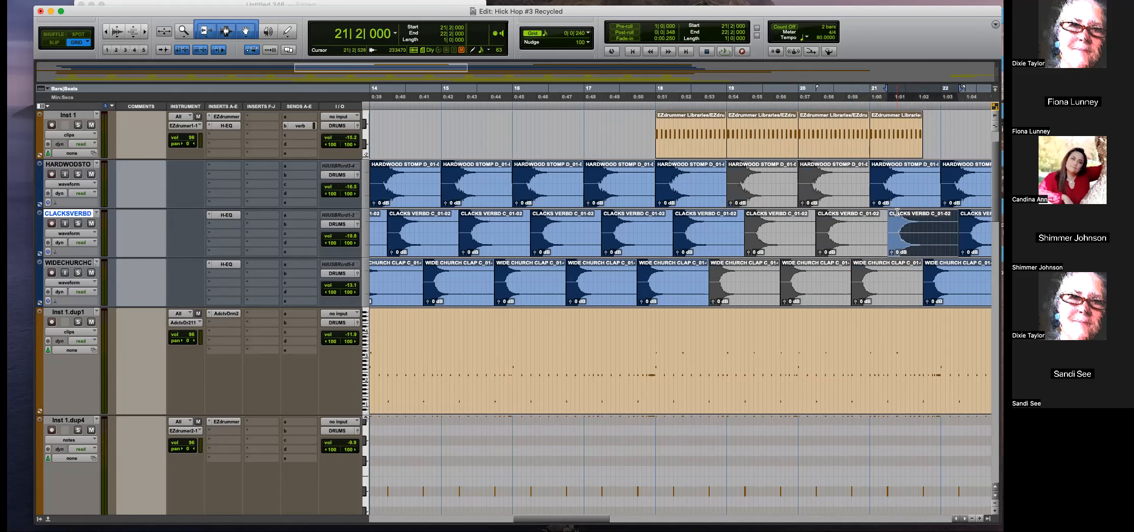
{"action": "key", "text": "super+m"}
{"action": "left_click", "coordinate": [898, 195]}
{"action": "key", "text": "super+m"}
Play into bar 18 and mute the clacks clip at 18|2|000.
{"action": "left_click", "coordinate": [644, 176]}
{"action": "key", "text": "space"}
{"action": "left_click", "coordinate": [704, 247]}
{"action": "key", "text": "super+m"}
{"action": "scroll", "coordinate": [814, 269], "scroll_direction": "right", "scroll_amount": 3}
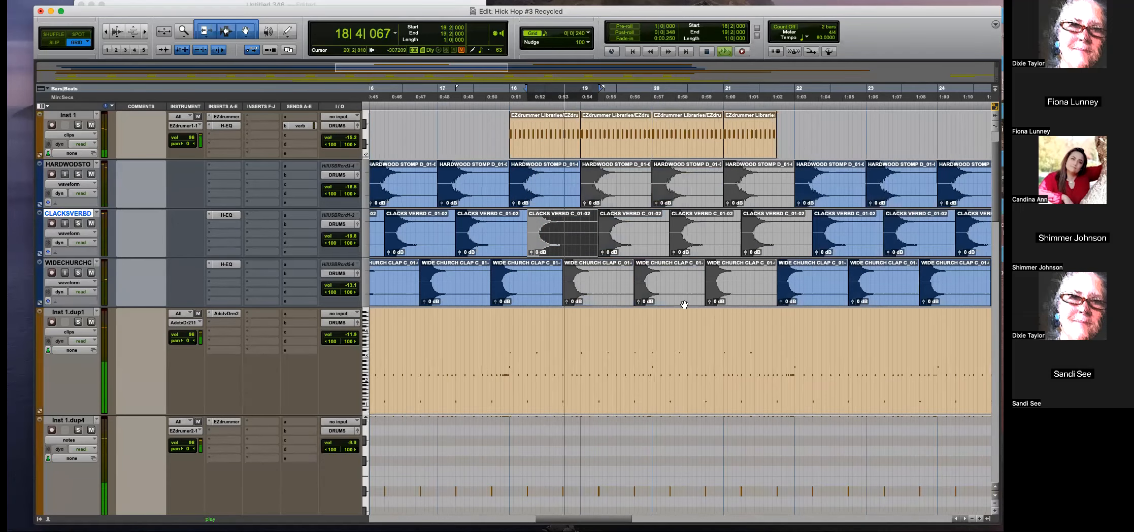
Listen through bar 21 to the thinned section and the El Gtr 1.dup9 riff, and stop playback.
{"action": "scroll", "coordinate": [543, 347], "scroll_direction": "down", "scroll_amount": 10}
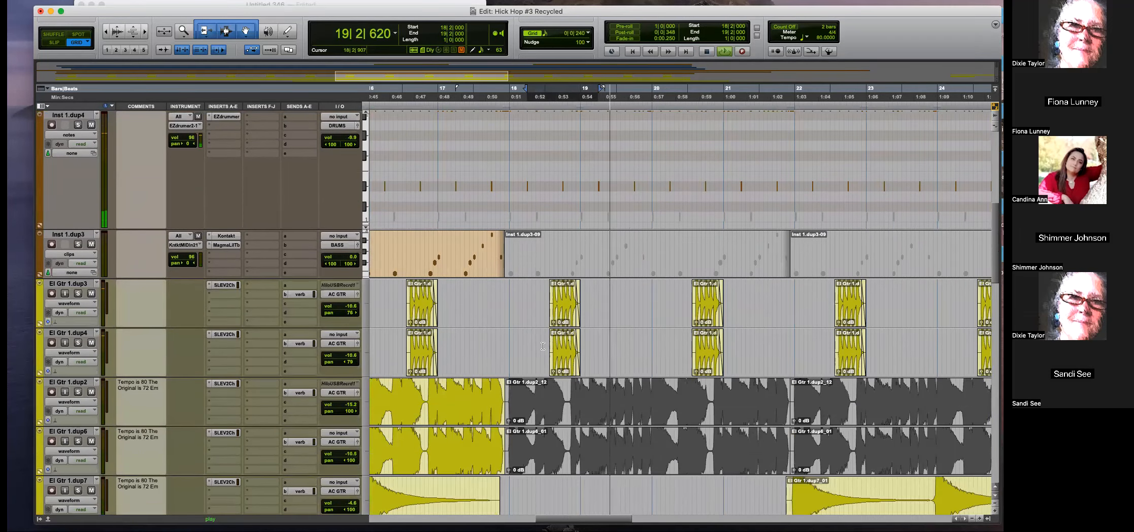
{"action": "scroll", "coordinate": [543, 346], "scroll_direction": "down", "scroll_amount": 4}
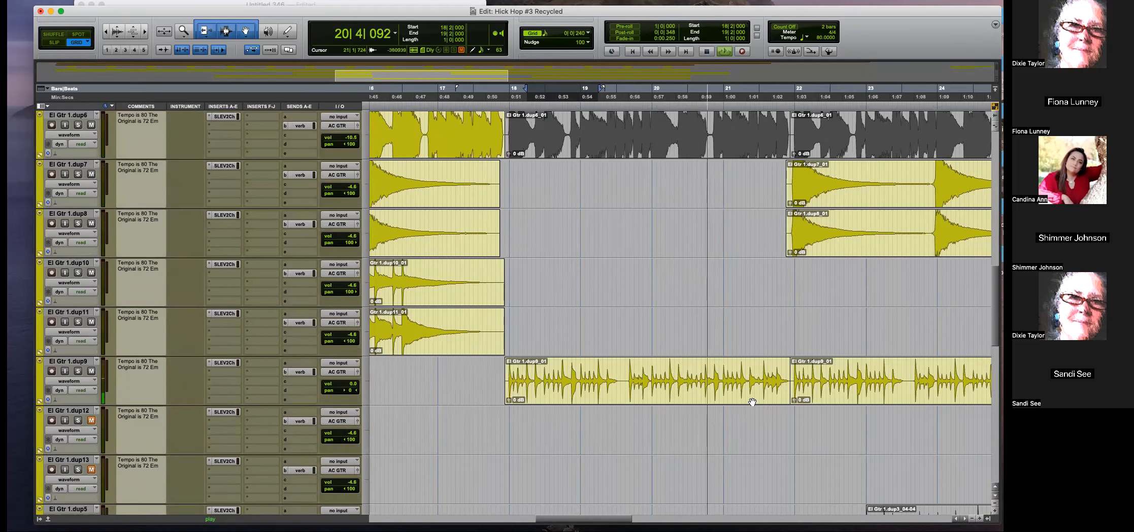
{"action": "scroll", "coordinate": [752, 402], "scroll_direction": "left", "scroll_amount": 6}
{"action": "scroll", "coordinate": [813, 411], "scroll_direction": "down", "scroll_amount": 2}
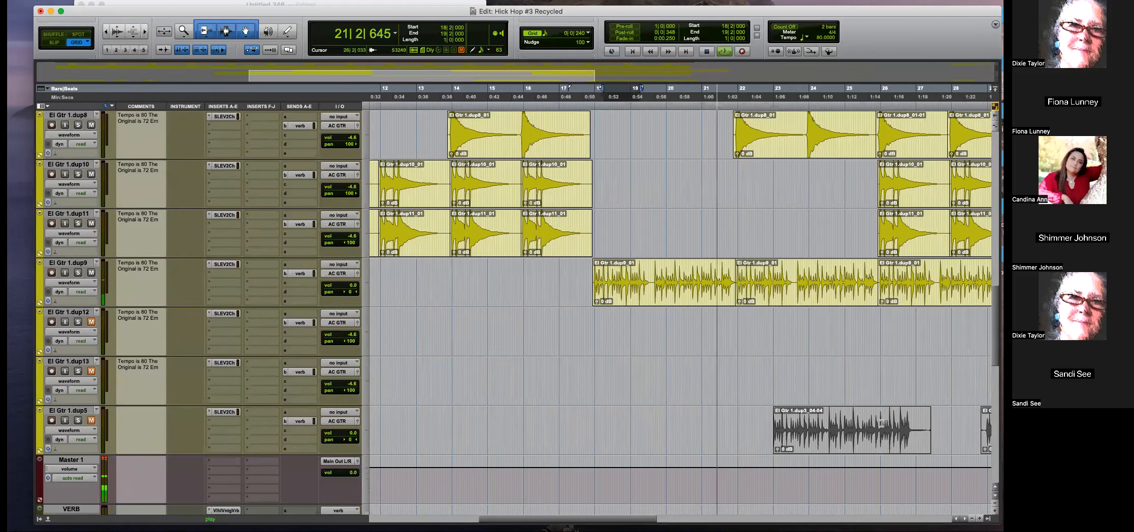
{"action": "key", "text": "space"}
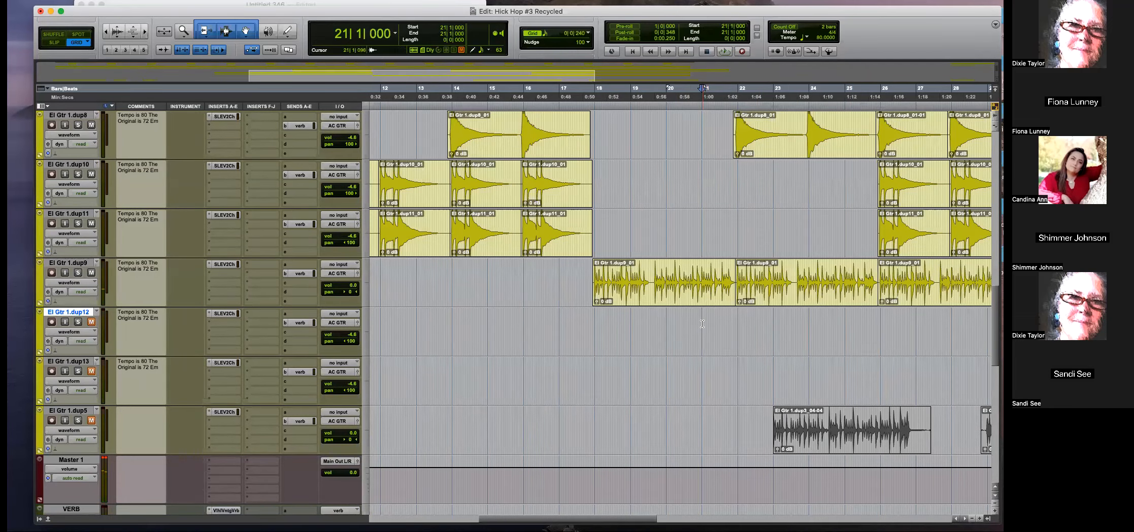
Split the El Gtr 1.dup9 clip at 21|1|000 and move the piece after the cut onto the El Gtr 1.dup12 track.
{"action": "key", "text": "r"}
{"action": "key", "text": "r"}
{"action": "key", "text": "t"}
{"action": "key", "text": "t"}
{"action": "key", "text": "t"}
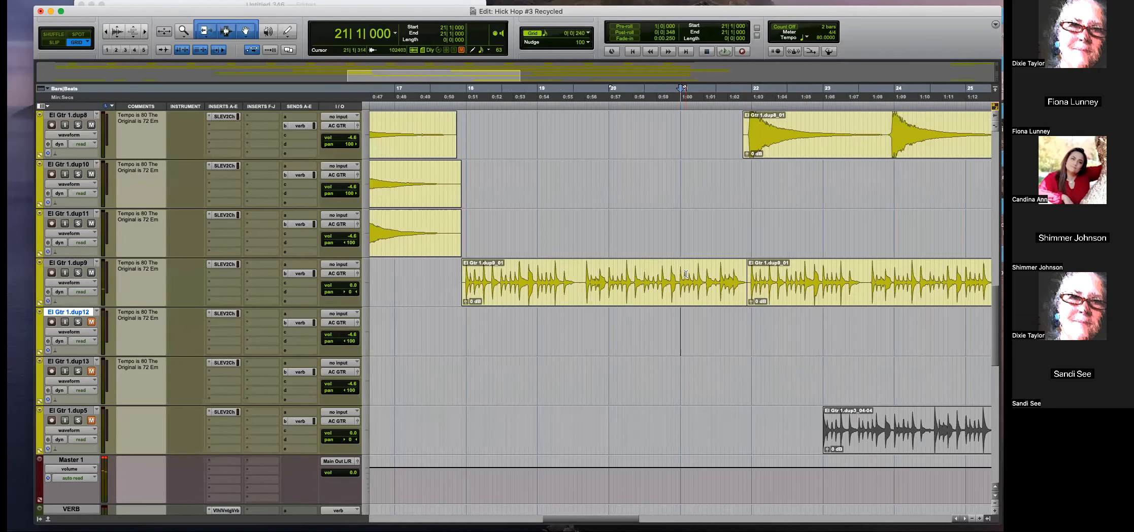
{"action": "key", "text": "t"}
{"action": "key", "text": "b"}
{"action": "left_click_drag", "start_coordinate": [720, 294], "coordinate": [723, 341]}
{"action": "key", "text": "r"}
{"action": "key", "text": "r"}
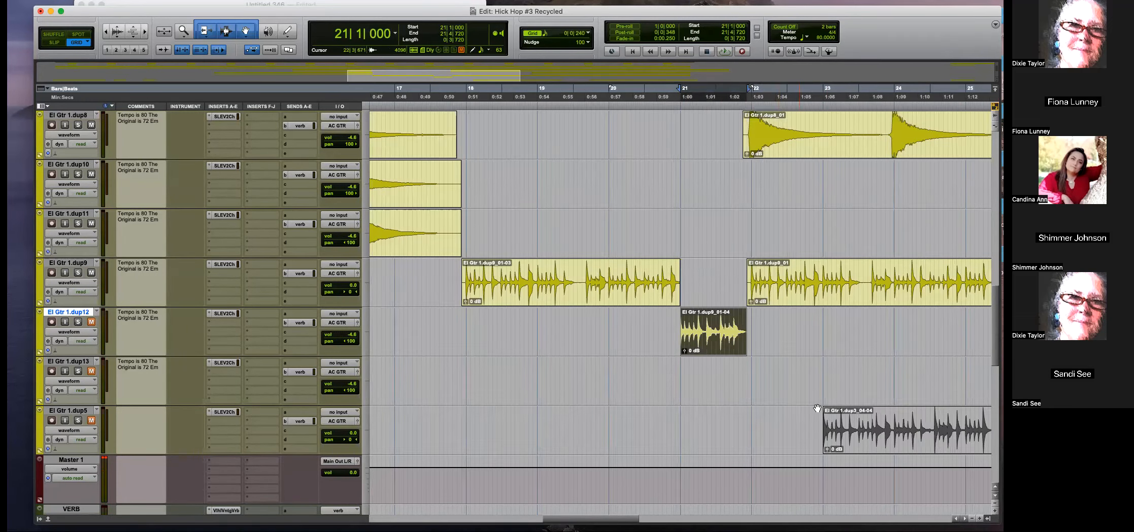
Separate a one-bar piece of the El Gtr 1.dup5 clip starting at 26|1|000.
{"action": "left_click", "coordinate": [877, 423]}
{"action": "key", "text": "t"}
{"action": "key", "text": "t"}
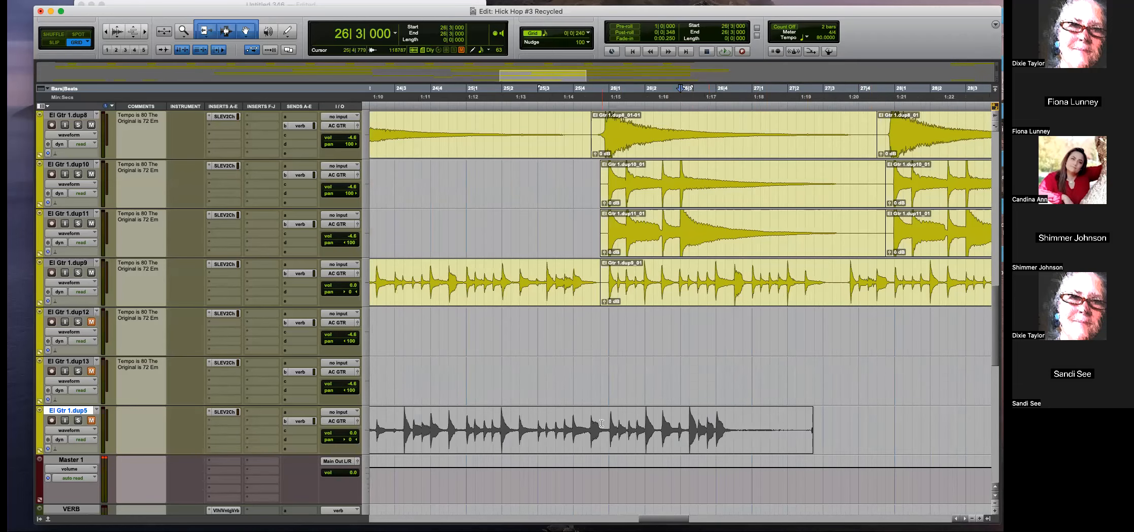
{"action": "left_click_drag", "start_coordinate": [602, 423], "coordinate": [743, 419]}
{"action": "key", "text": "r"}
{"action": "key", "text": "r"}
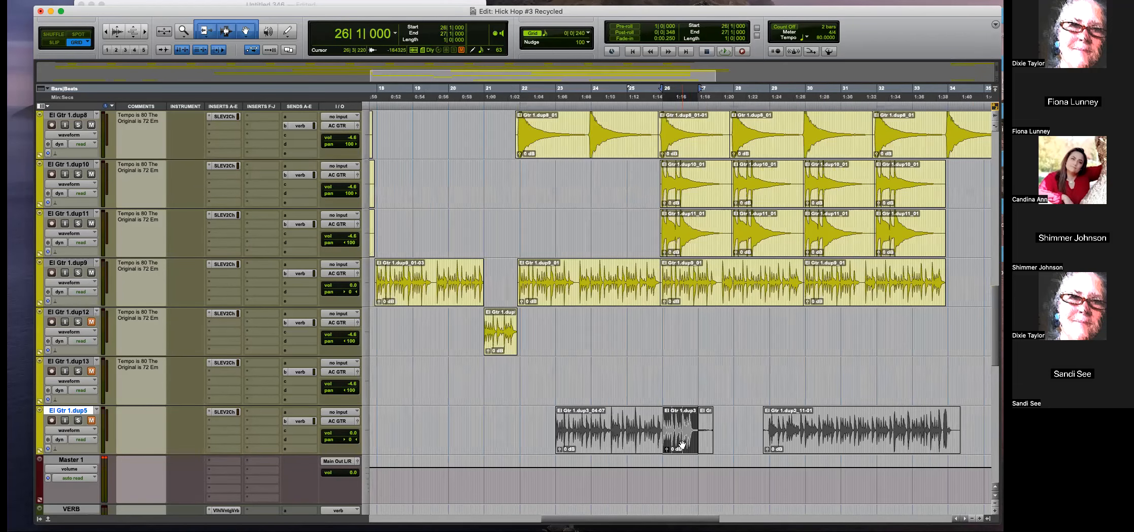
Move the separated El Gtr 1.dup5 piece onto the El Gtr 1.dup13 track at 21|1|000, below the El Gtr 1.dup12 clip.
{"action": "left_click_drag", "start_coordinate": [685, 442], "coordinate": [804, 392]}
{"action": "key", "text": "t"}
{"action": "key", "text": "t"}
{"action": "key", "text": "t"}
{"action": "left_click", "coordinate": [805, 388]}
Listen to the paired El Gtr 1.dup12 and El Gtr 1.dup13 clips in bar 21, replaying from 20|4|720.
{"action": "key", "text": "space"}
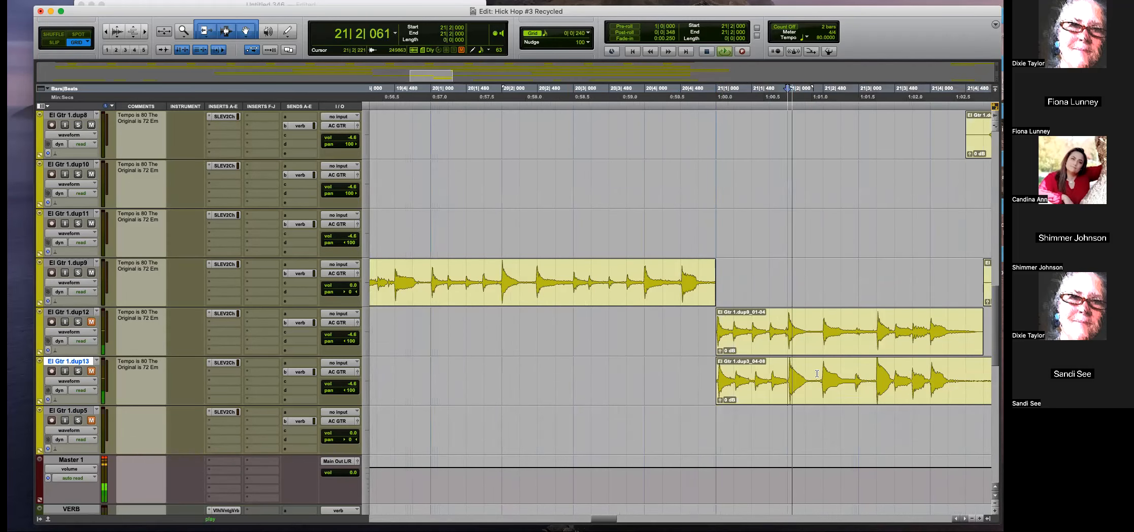
{"action": "left_click", "coordinate": [606, 364]}
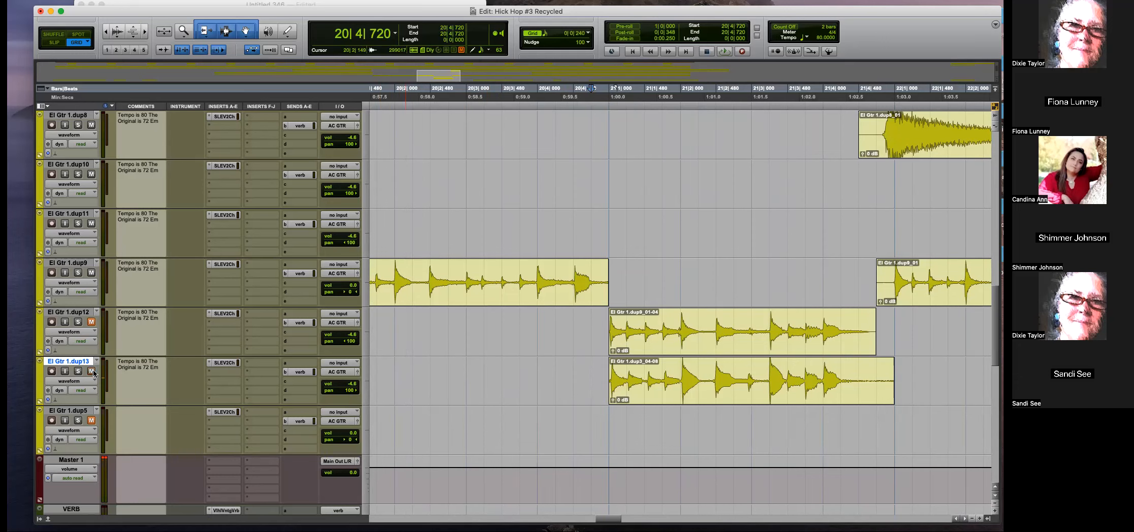
{"action": "key", "text": "space"}
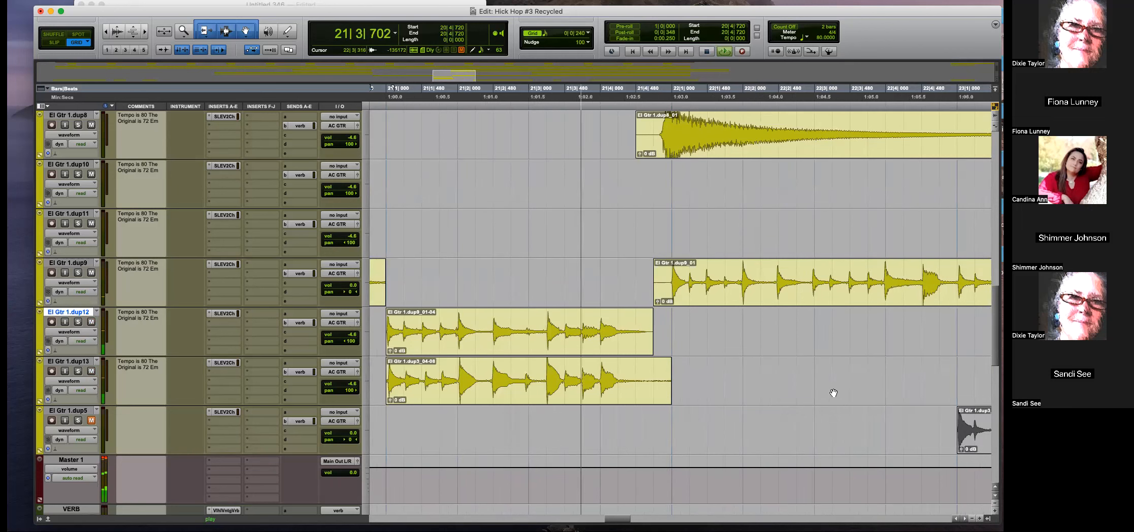
{"action": "key", "text": "space"}
Try to trim the ends of the El Gtr 1.dup12 and El Gtr 1.dup13 clips in Slip mode, and undo the trim.
{"action": "key", "text": "F2"}
{"action": "left_click_drag", "start_coordinate": [700, 355], "coordinate": [631, 358]}
{"action": "key", "text": "Delete"}
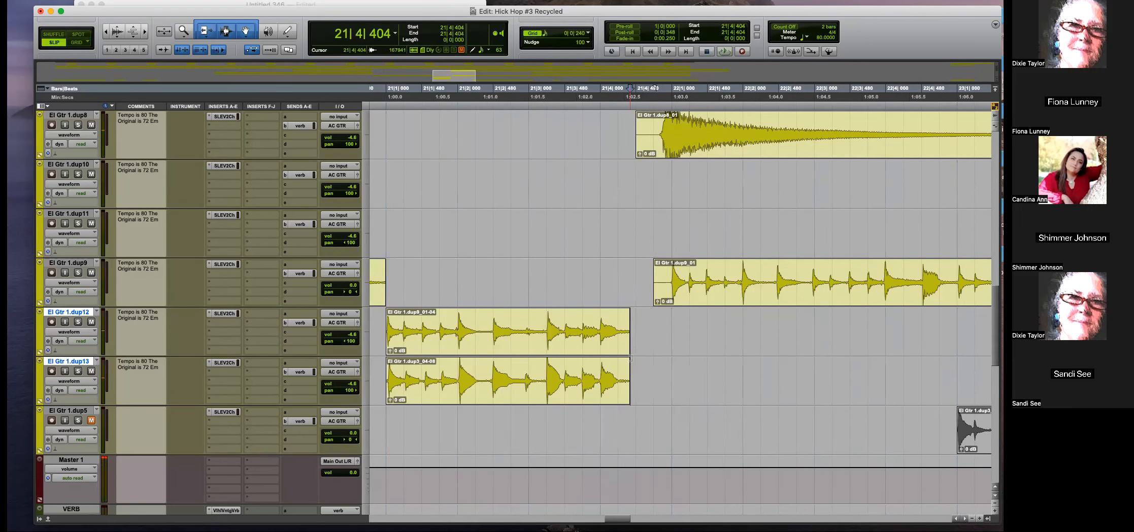
{"action": "key", "text": "ctrl+z"}
{"action": "left_click", "coordinate": [657, 325]}
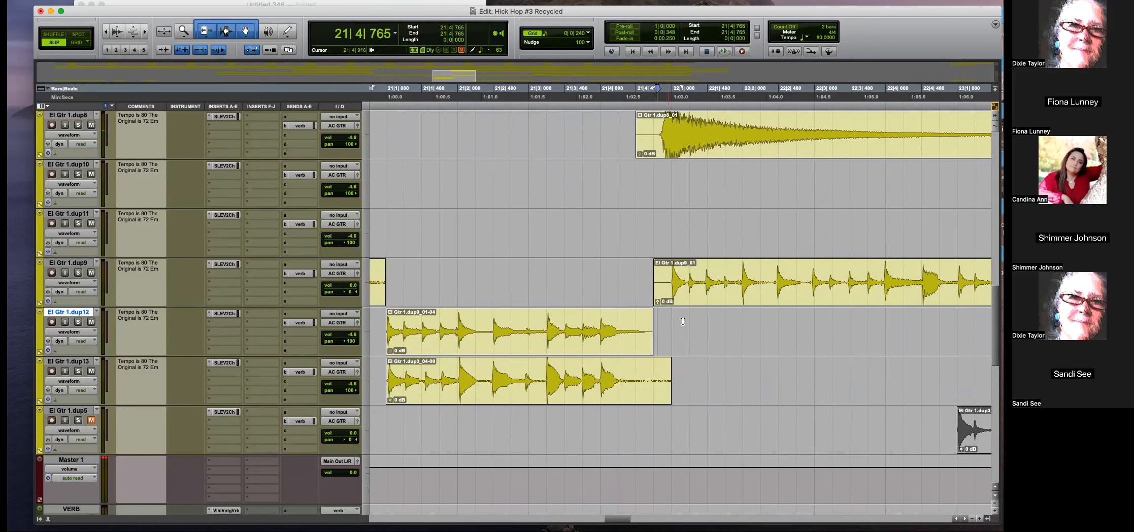
Trim the tails of the El Gtr 1.dup12 and El Gtr 1.dup13 clips, fade them out from 21|4|240, and play from 20|4|720.
{"action": "left_click_drag", "start_coordinate": [688, 321], "coordinate": [626, 375]}
{"action": "key", "text": "Delete"}
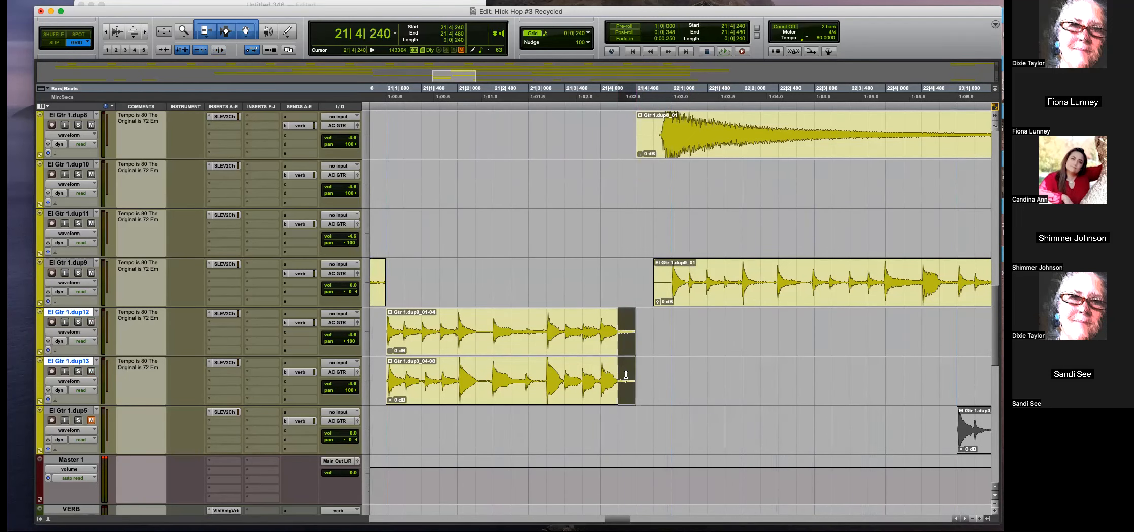
{"action": "key", "text": "f"}
{"action": "key", "text": "r"}
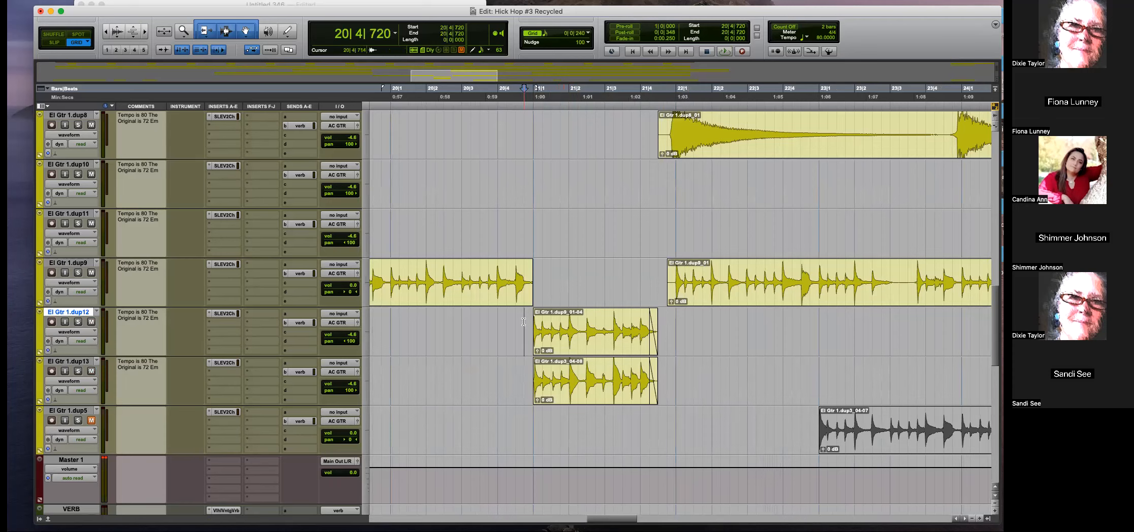
{"action": "key", "text": "t"}
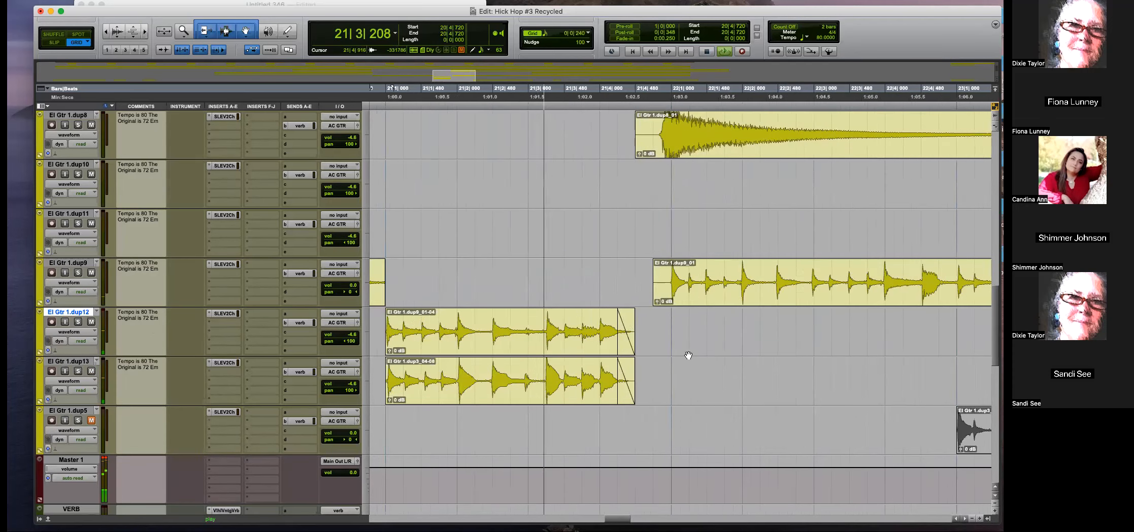
Mute the wide church clap clip at 21|4|000.
{"action": "key", "text": "r"}
{"action": "scroll", "coordinate": [673, 323], "scroll_direction": "up", "scroll_amount": 10}
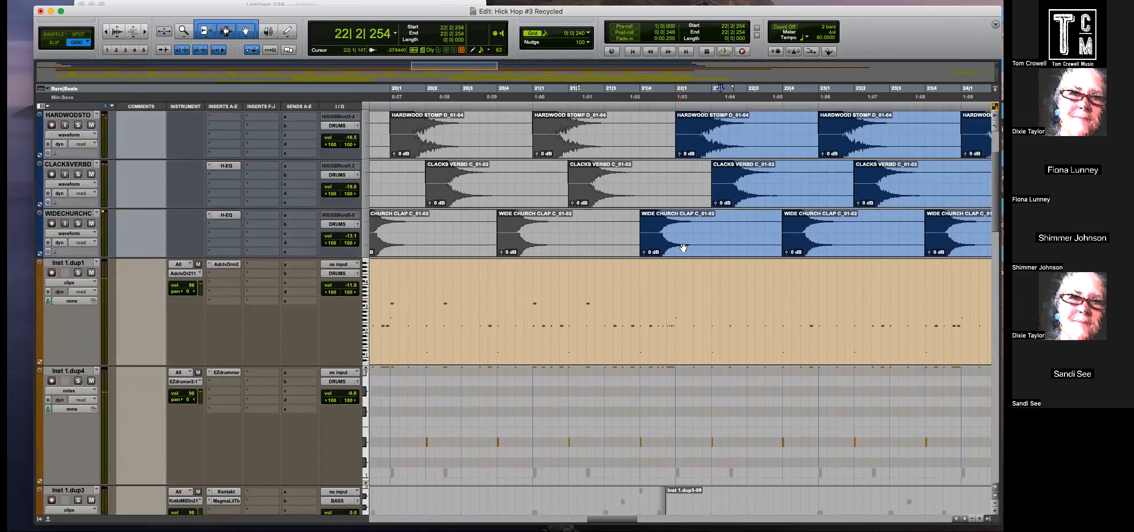
{"action": "left_click", "coordinate": [679, 241]}
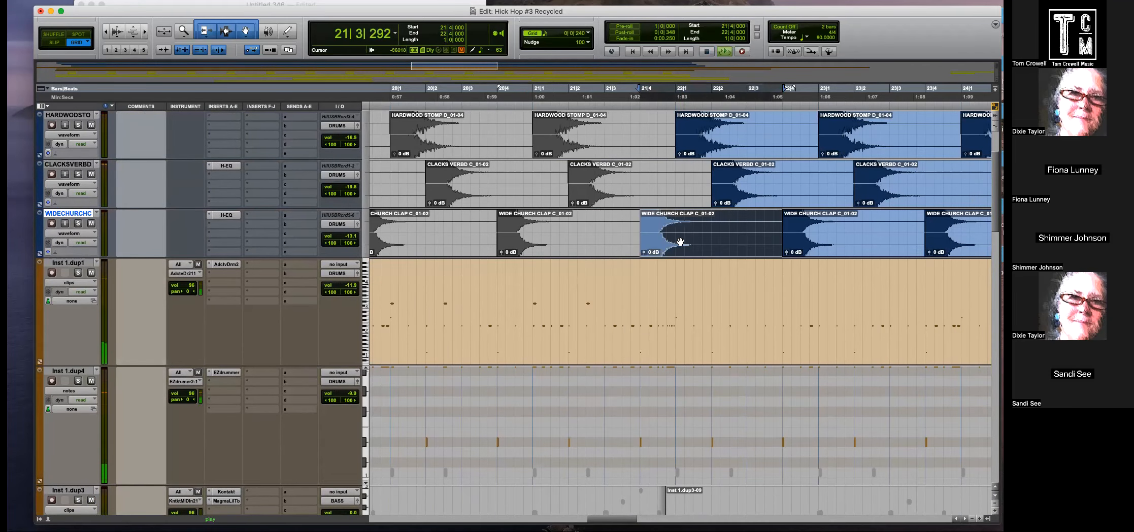
{"action": "left_click", "coordinate": [649, 293]}
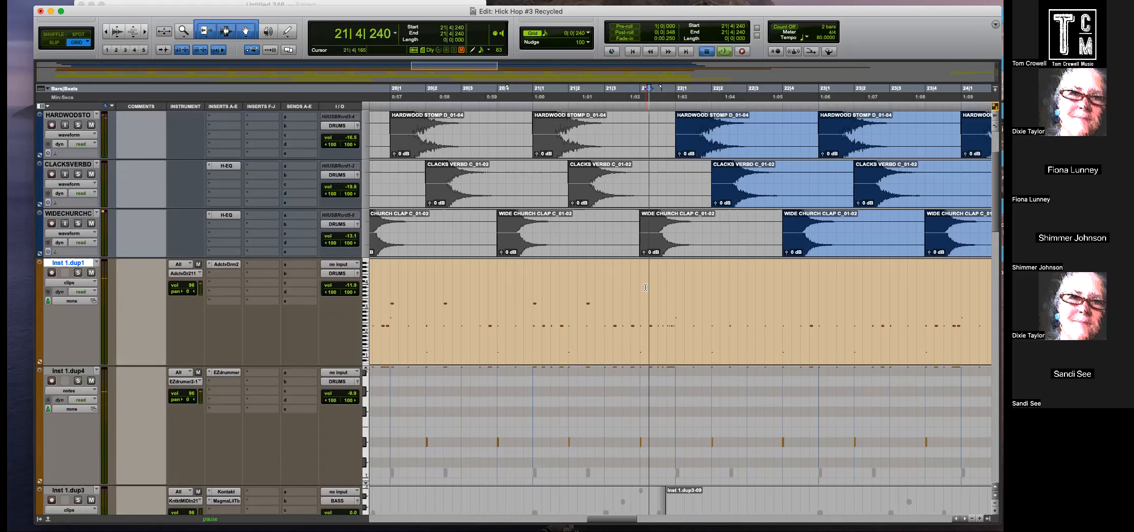
Separate and mute beat 4 of bar 21 on Inst 1.dup1 and Inst 1.dup4, switching Inst 1.dup4 to clips view.
{"action": "key", "text": "t"}
{"action": "left_click_drag", "start_coordinate": [664, 294], "coordinate": [728, 301]}
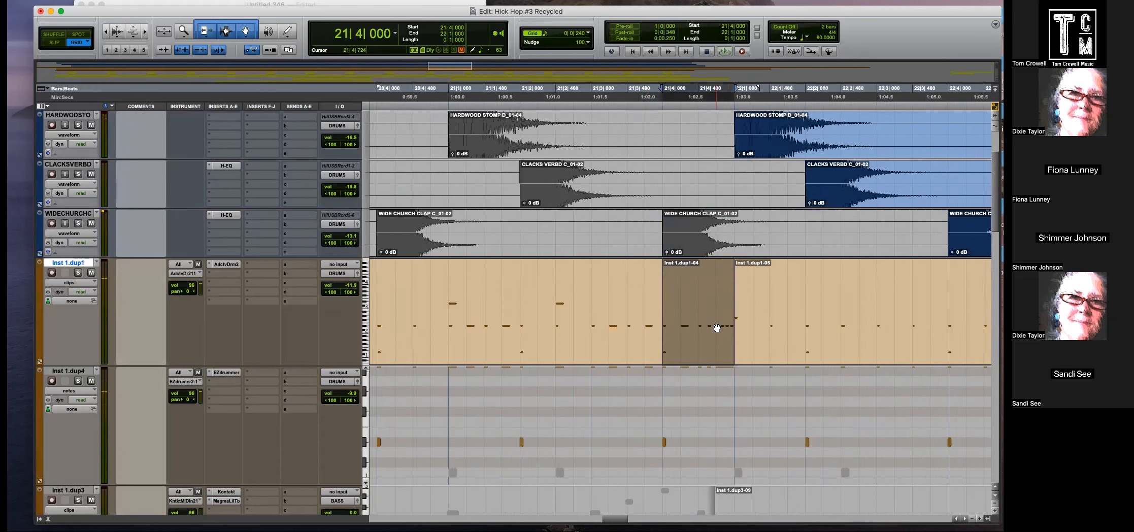
{"action": "left_click", "coordinate": [664, 391]}
{"action": "key", "text": "ctrl+minus"}
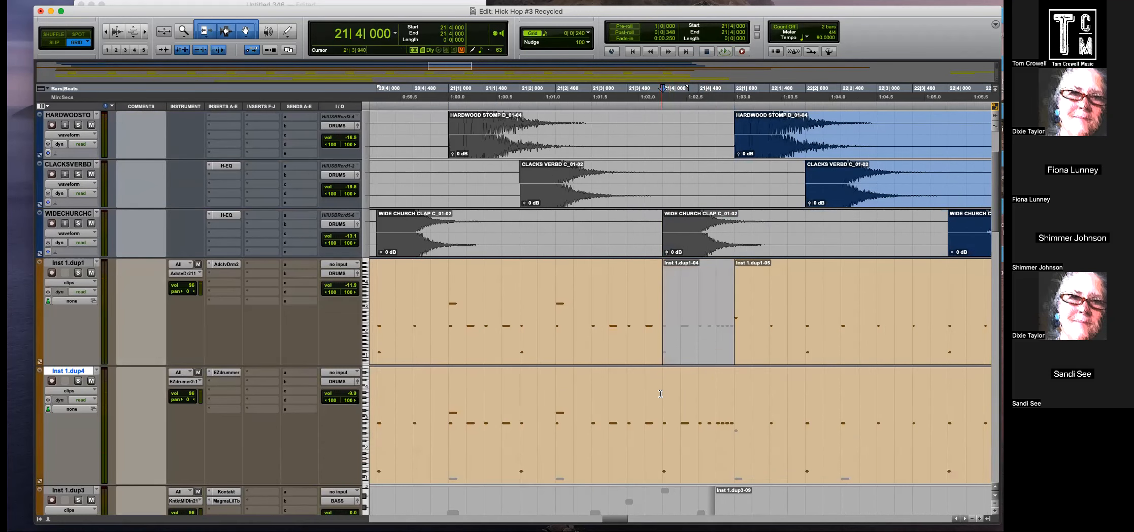
{"action": "left_click_drag", "start_coordinate": [660, 394], "coordinate": [733, 407]}
Play from 21|3|480 to check the drum break into bar 22, returning to the guitar tracks.
{"action": "left_click", "coordinate": [628, 296]}
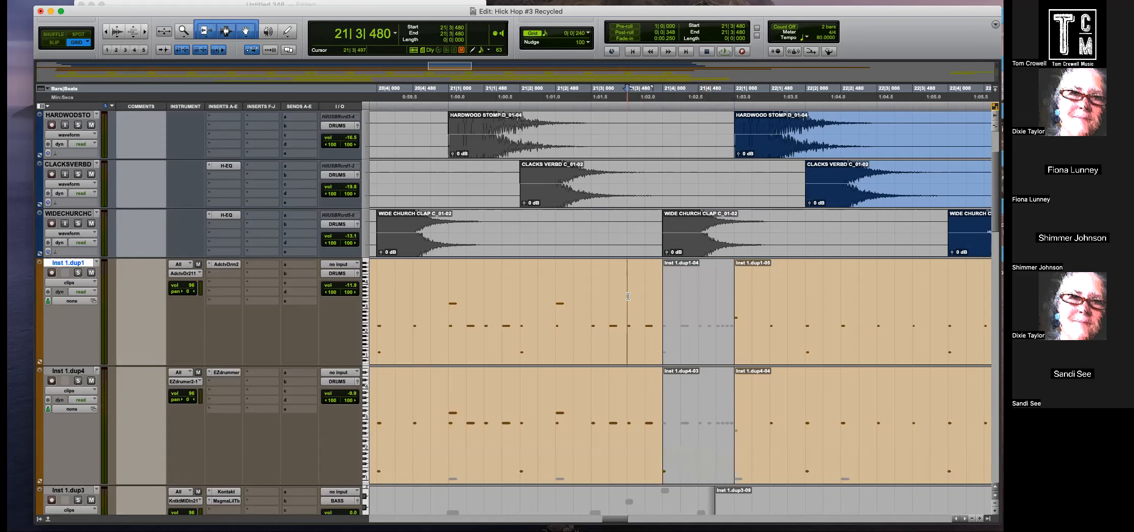
{"action": "scroll", "coordinate": [749, 363], "scroll_direction": "down", "scroll_amount": 10}
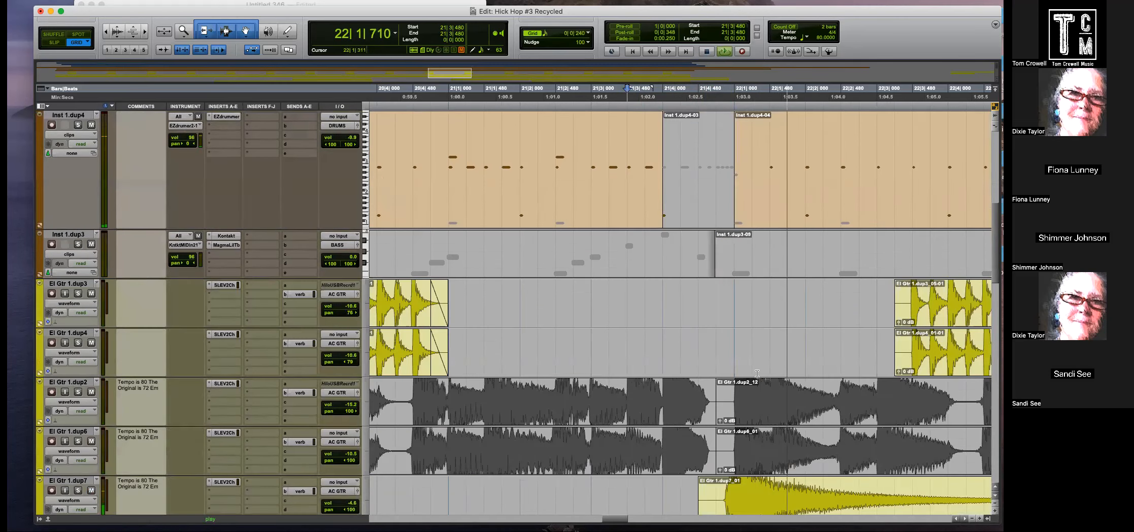
{"action": "key", "text": "r"}
{"action": "key", "text": "r"}
{"action": "key", "text": "r"}
{"action": "scroll", "coordinate": [757, 373], "scroll_direction": "down", "scroll_amount": 4}
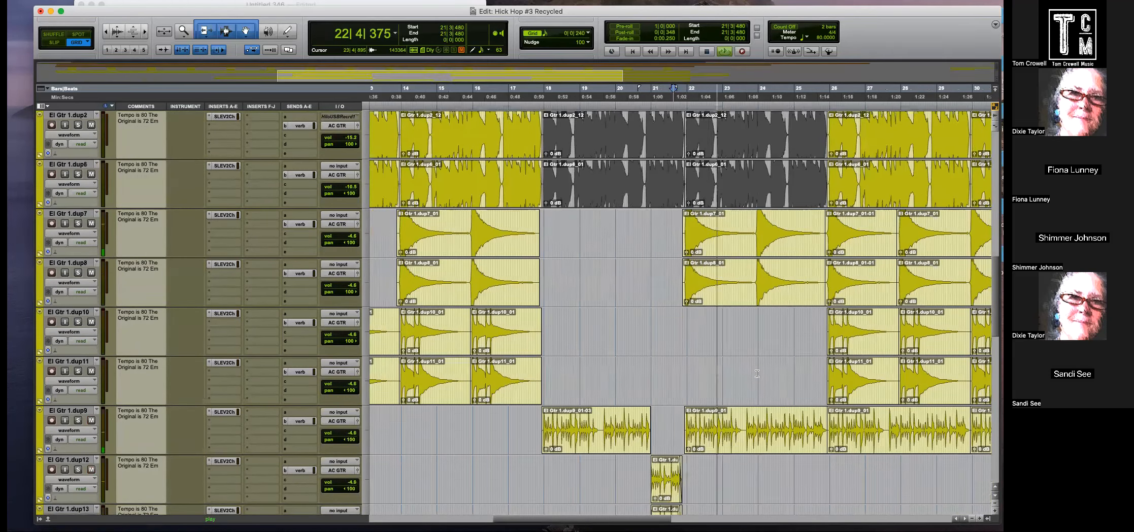
{"action": "key", "text": "t"}
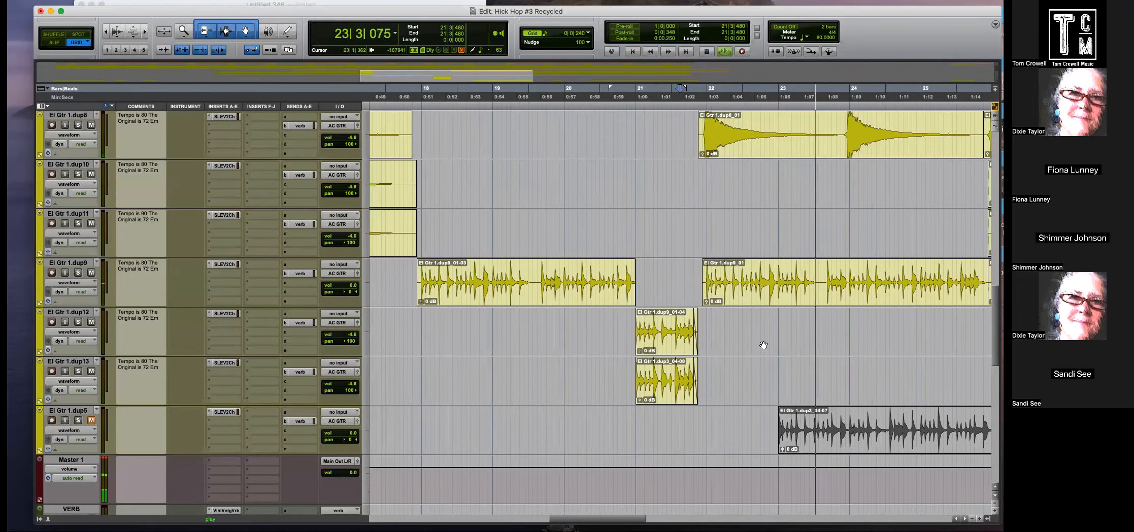
Consolidate the El Gtr 1.dup12 and El Gtr 1.dup13 clips around bar 21 and copy the pair to bar 25.
{"action": "left_click_drag", "start_coordinate": [631, 325], "coordinate": [834, 372]}
{"action": "key", "text": "r"}
{"action": "key", "text": "t"}
{"action": "key", "text": "t"}
{"action": "key", "text": "t"}
{"action": "left_click_drag", "start_coordinate": [763, 394], "coordinate": [737, 378]}
Split the El Gtr 1.dup9 clip at 25|1|000 and delete the piece above the copied pair.
{"action": "left_click", "coordinate": [664, 278]}
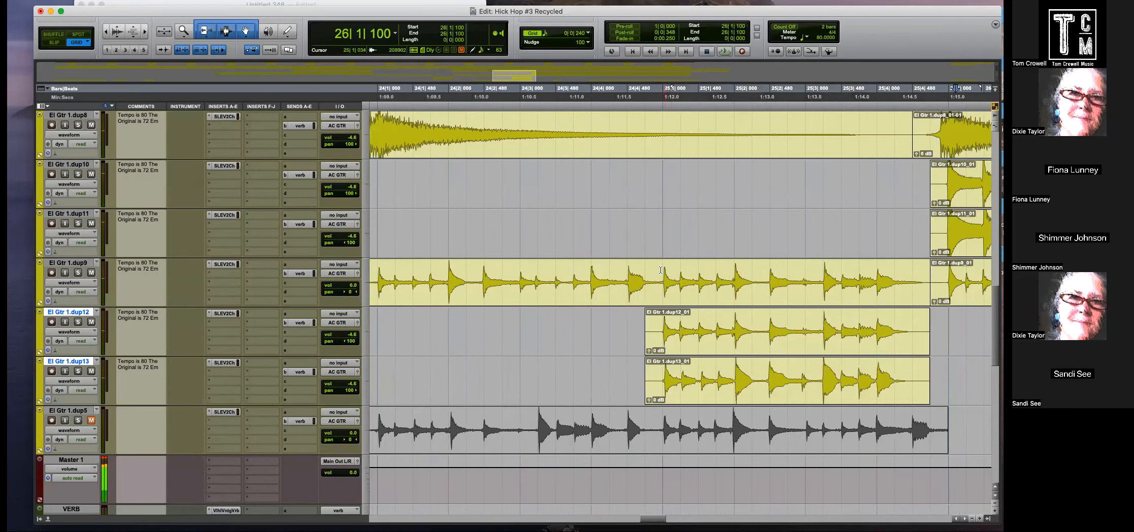
{"action": "key", "text": "b"}
{"action": "left_click", "coordinate": [755, 299]}
{"action": "key", "text": "Delete"}
Play from 24|4|720 to hear the copied guitar pair through bar 25, and stop playback.
{"action": "left_click", "coordinate": [646, 243]}
{"action": "key", "text": "space"}
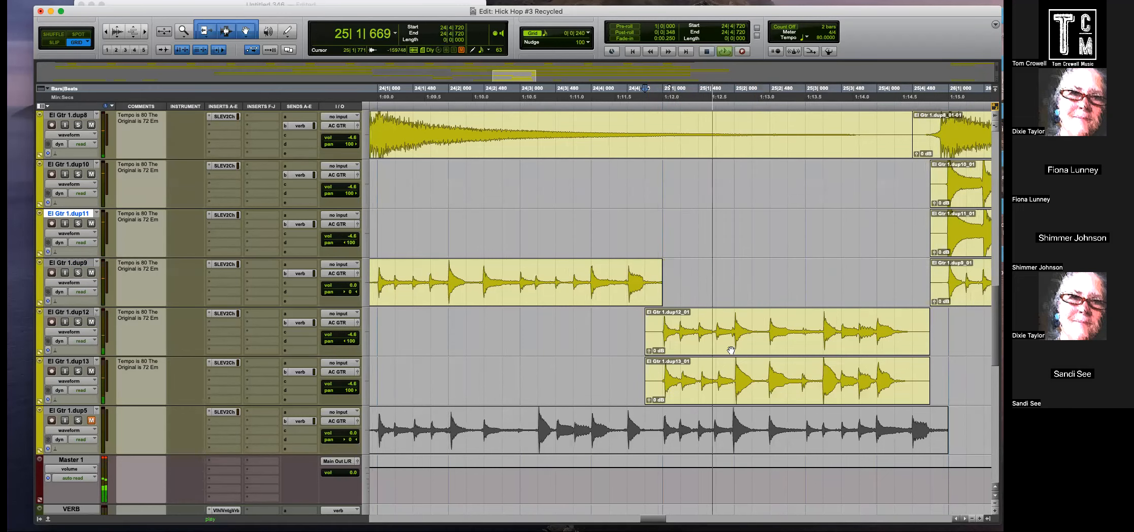
{"action": "key", "text": "r"}
{"action": "key", "text": "r"}
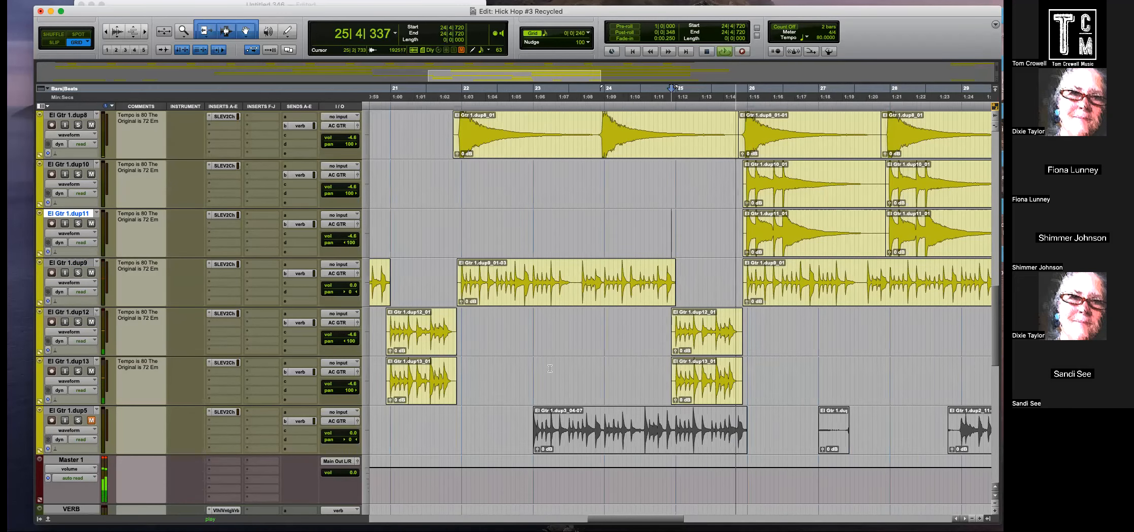
{"action": "key", "text": "r"}
{"action": "key", "text": "space"}
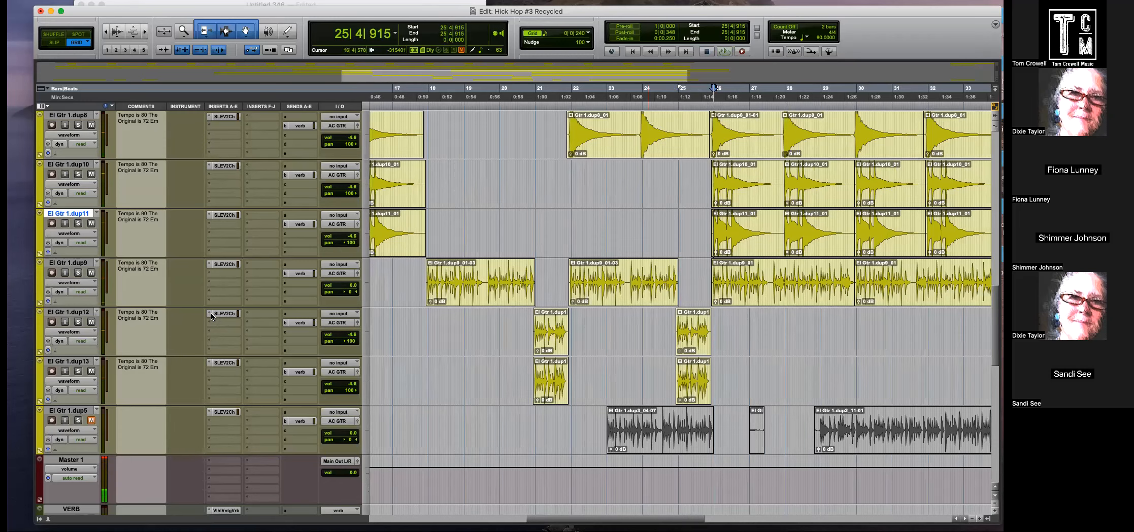
{"action": "left_click", "coordinate": [211, 315]}
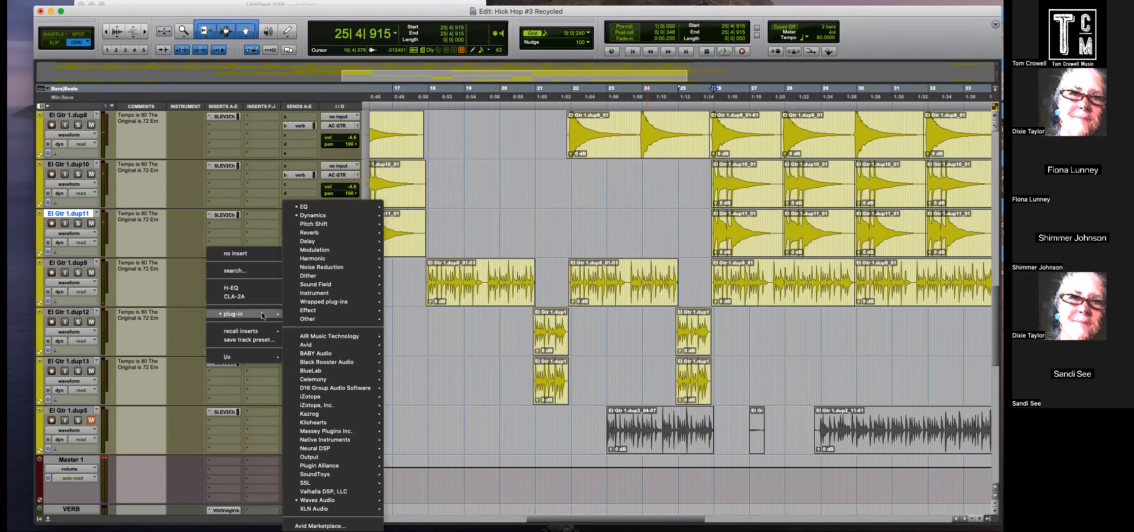
{"action": "mouse_move", "coordinate": [327, 501]}
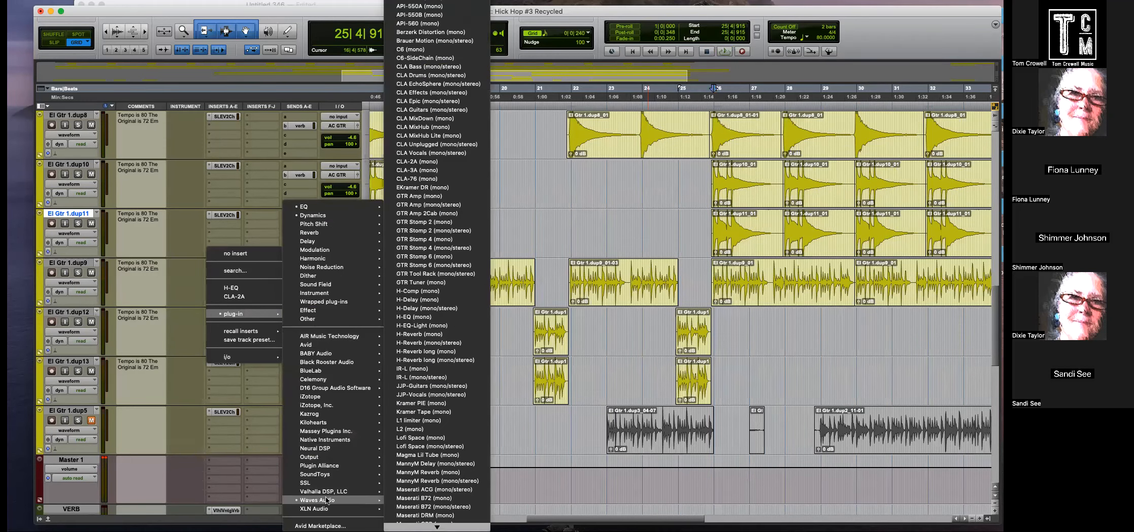
{"action": "left_click", "coordinate": [525, 425]}
Play the guitar pair from 21|1|000 to hear it without added effects, and stop playback.
{"action": "left_click", "coordinate": [534, 222]}
{"action": "key", "text": "t"}
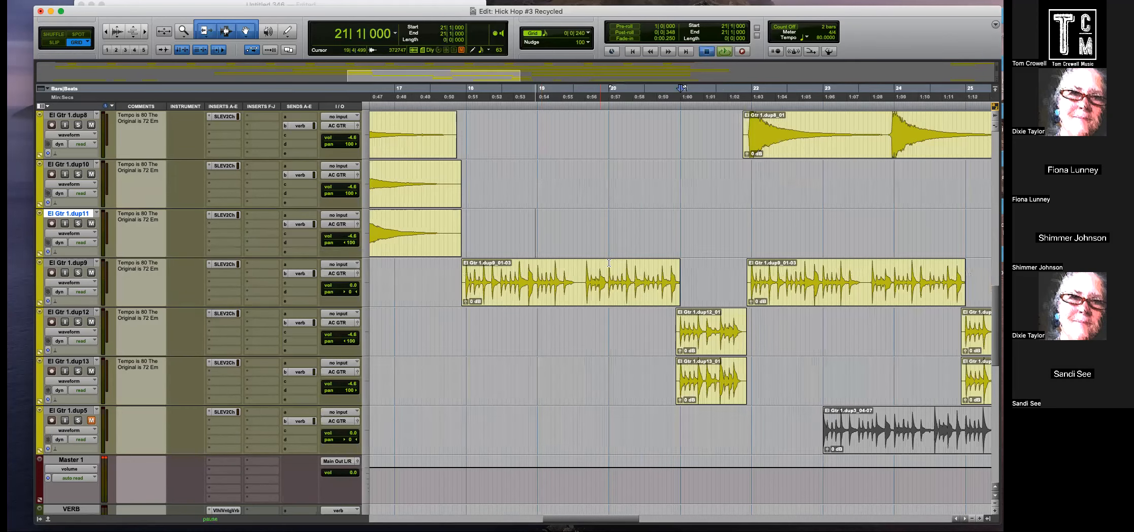
{"action": "key", "text": "space"}
{"action": "key", "text": "t"}
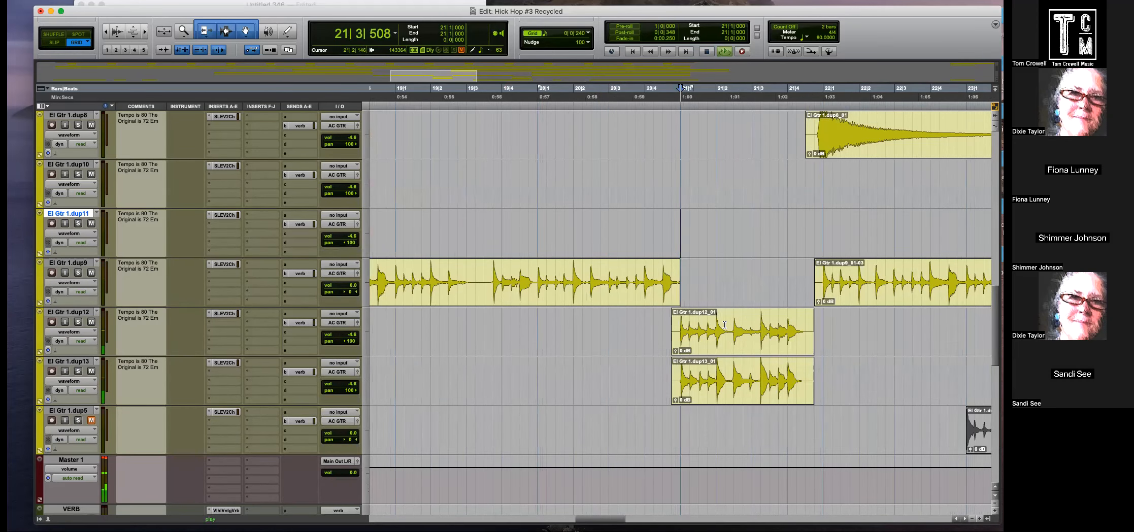
{"action": "key", "text": "r"}
{"action": "key", "text": "space"}
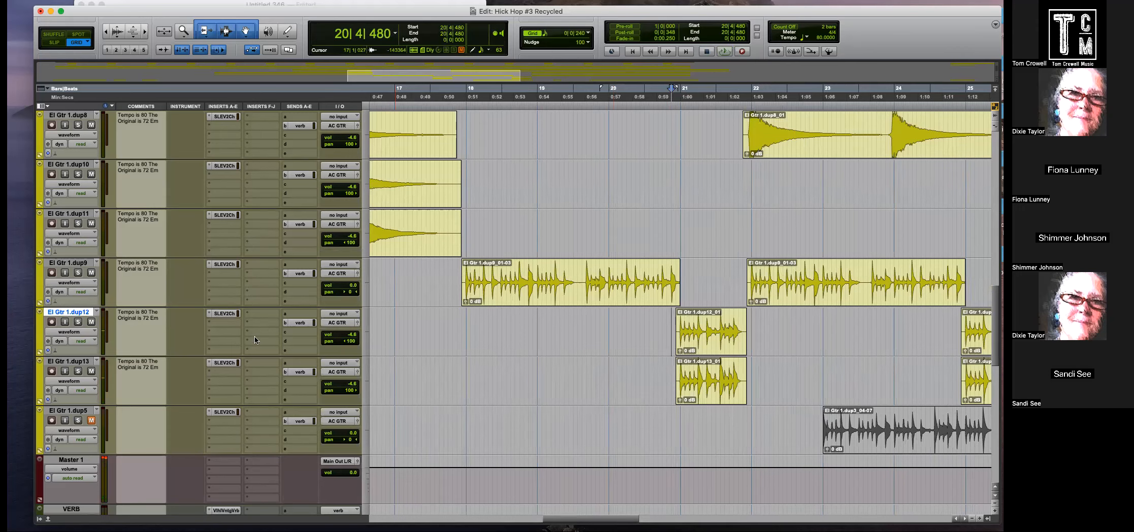
Replace the SLEV2Ch insert on El Gtr 1.dup12 with the Waves Lofi Space plug-in and move its window clear of the track controls.
{"action": "left_click", "coordinate": [211, 316]}
{"action": "mouse_move", "coordinate": [238, 314]}
{"action": "mouse_move", "coordinate": [307, 501]}
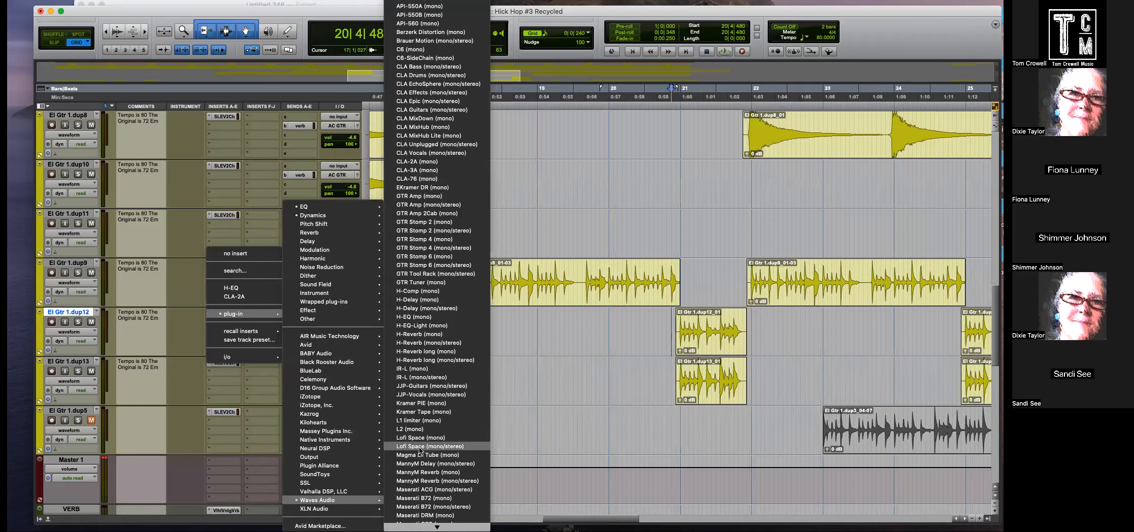
{"action": "left_click", "coordinate": [341, 347]}
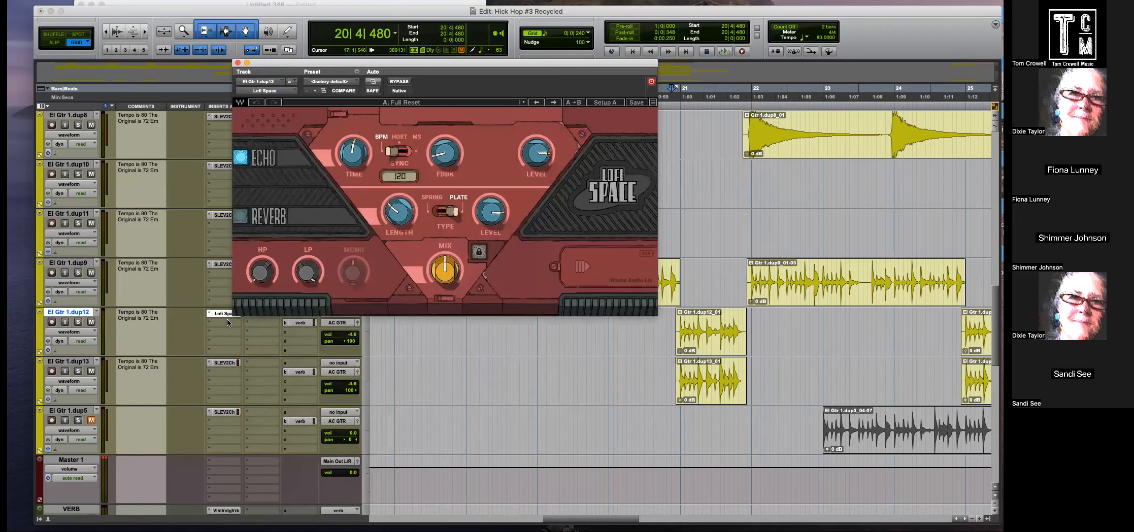
{"action": "left_click_drag", "start_coordinate": [365, 64], "coordinate": [517, 85]}
Mute El Gtr 1.dup13, play from its clip at bar 21, and load the Lofi Deep preset in Lofi Space.
{"action": "left_click", "coordinate": [95, 371]}
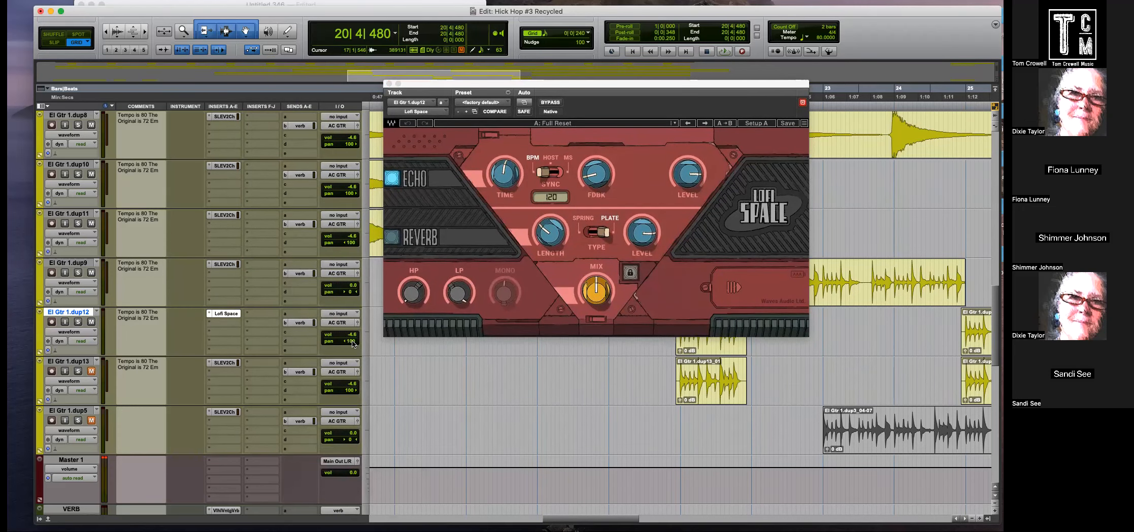
{"action": "left_click", "coordinate": [701, 389]}
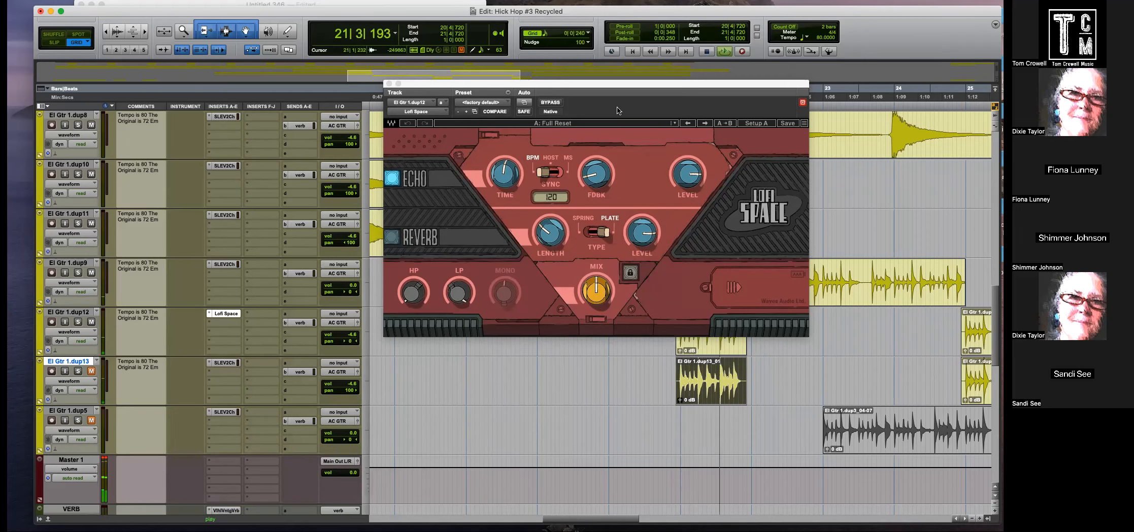
{"action": "left_click", "coordinate": [606, 124]}
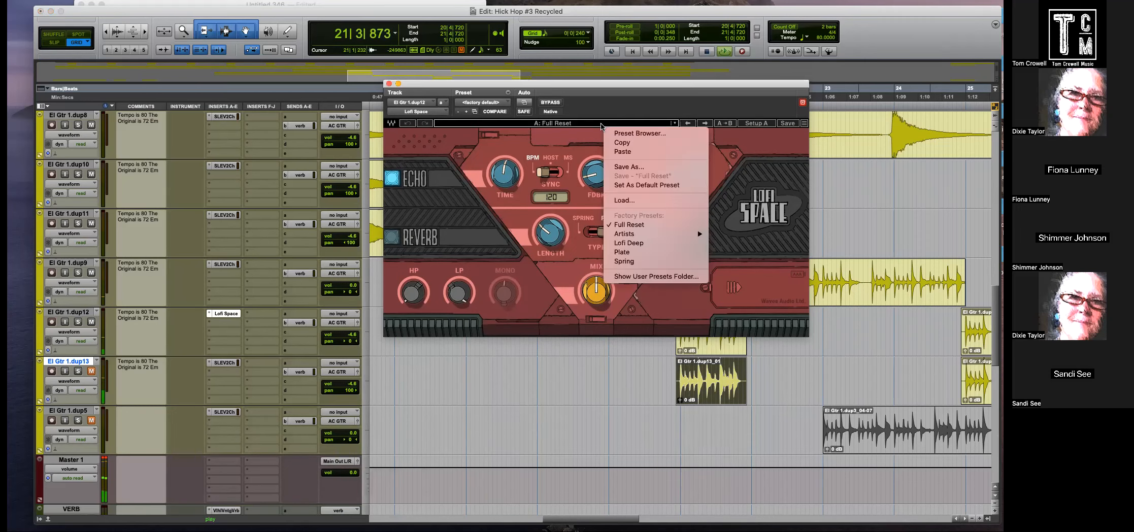
{"action": "left_click", "coordinate": [639, 243]}
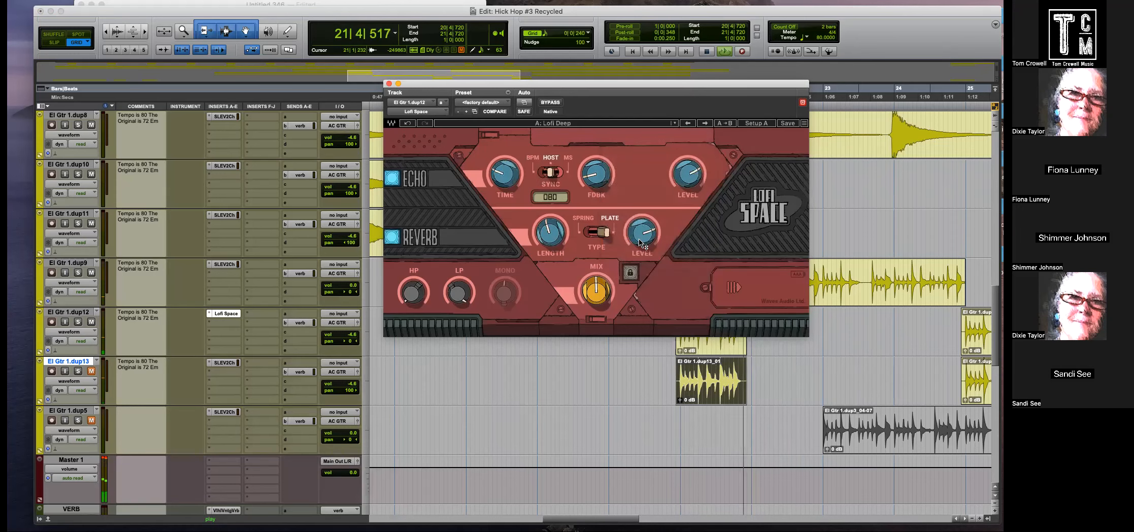
Step through the Lofi Space presets during playback, up to 80's vocal exciter.
{"action": "left_click", "coordinate": [704, 123]}
{"action": "left_click", "coordinate": [705, 123]}
{"action": "left_click", "coordinate": [705, 123]}
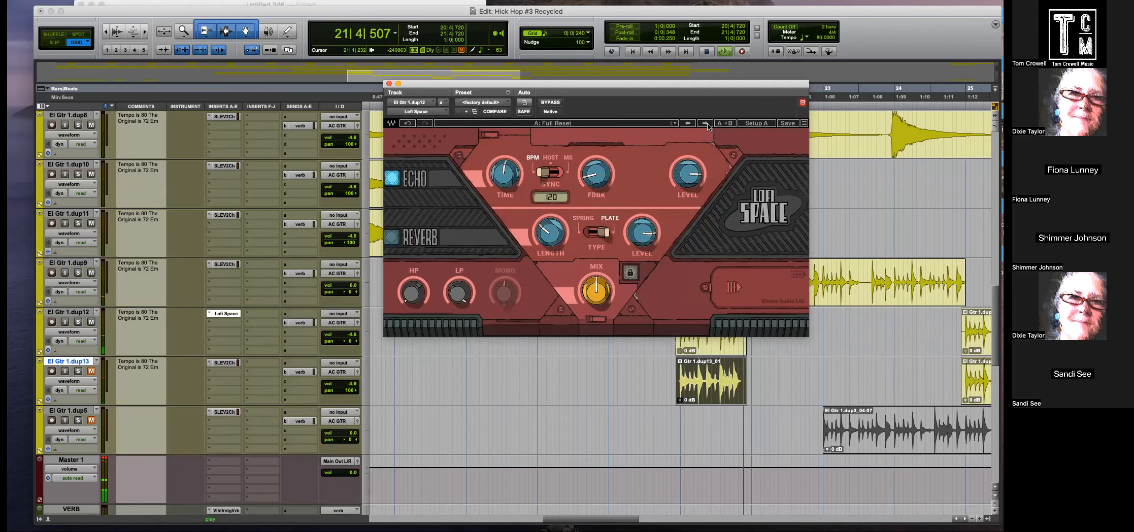
{"action": "left_click", "coordinate": [705, 124]}
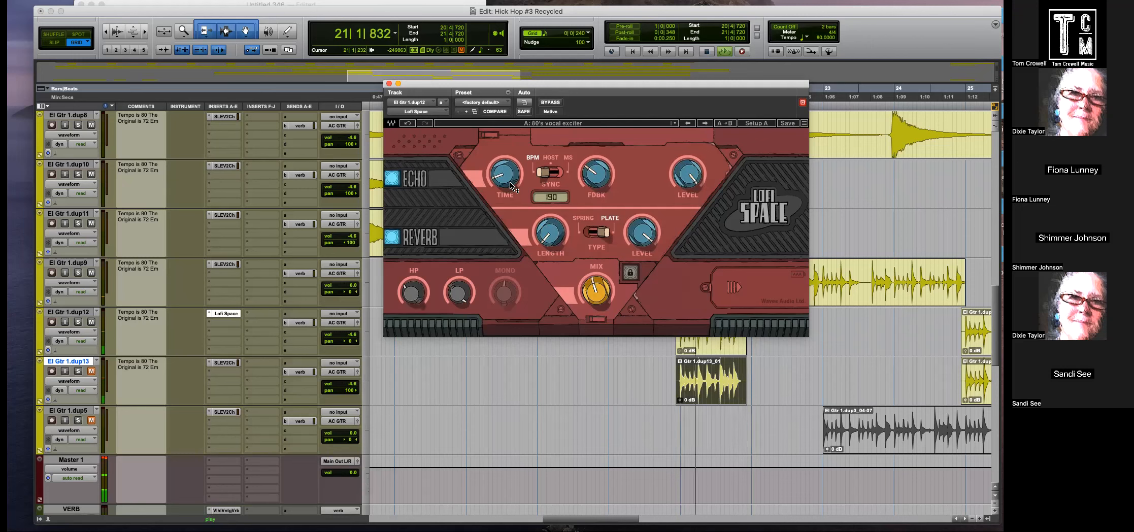
Audition Graham Reznick's artist presets in Lofi Space, ending on GrahamReznick_LofiSpace_DrumMachine Desctructaloop.
{"action": "left_click", "coordinate": [547, 126]}
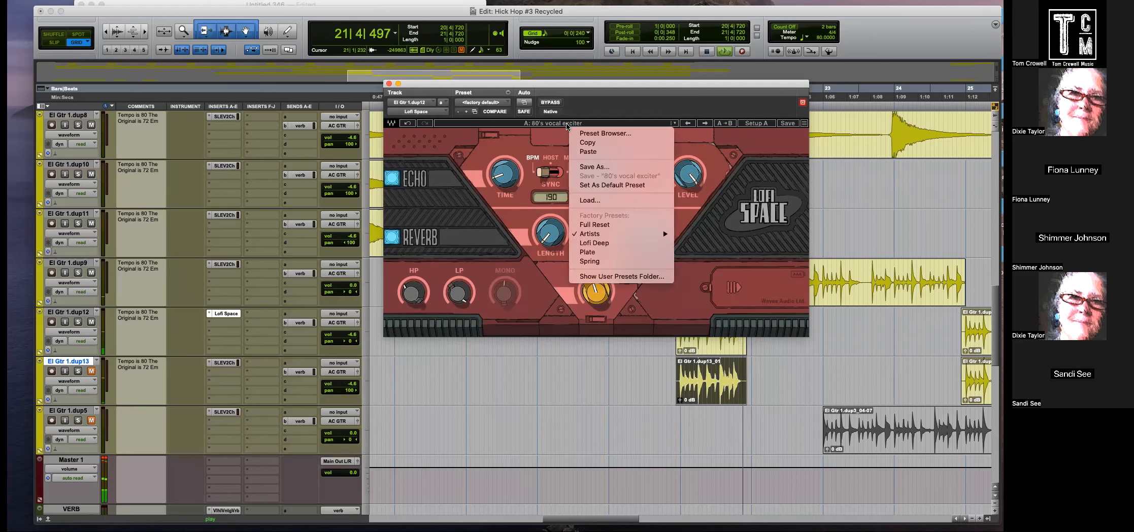
{"action": "mouse_move", "coordinate": [600, 235]}
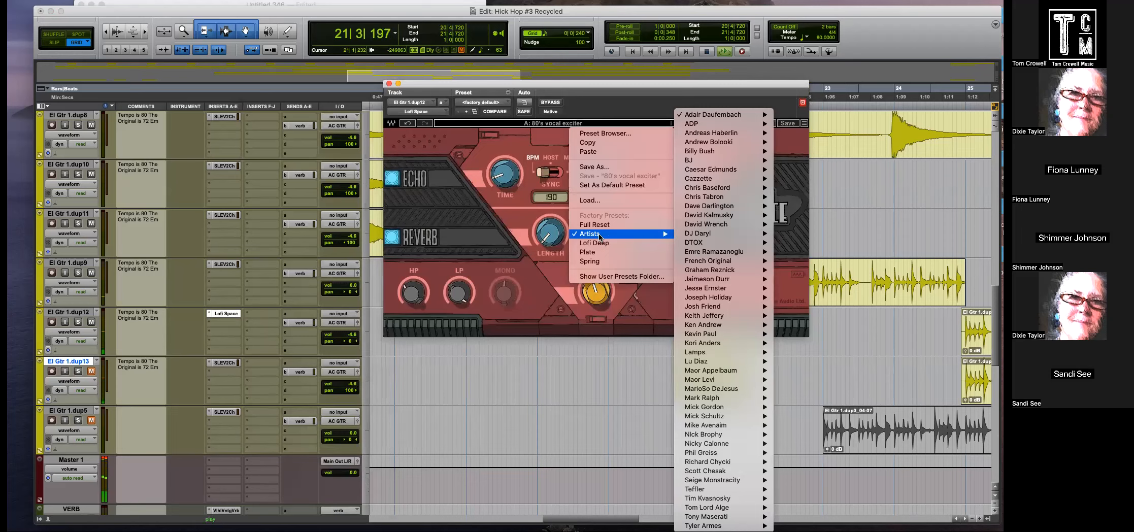
{"action": "mouse_move", "coordinate": [712, 269]}
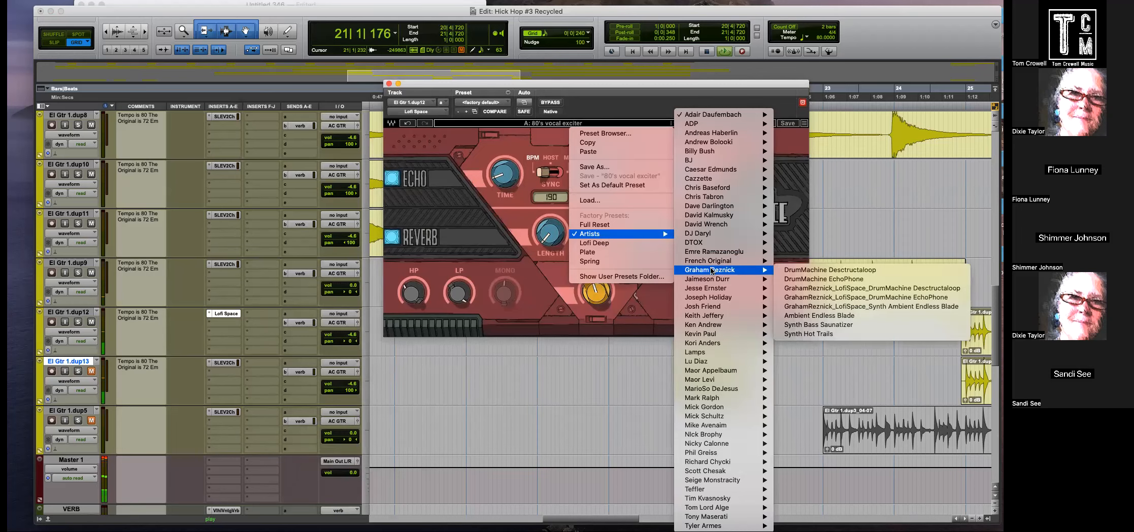
{"action": "left_click", "coordinate": [795, 271]}
{"action": "left_click", "coordinate": [704, 123]}
{"action": "left_click", "coordinate": [705, 123]}
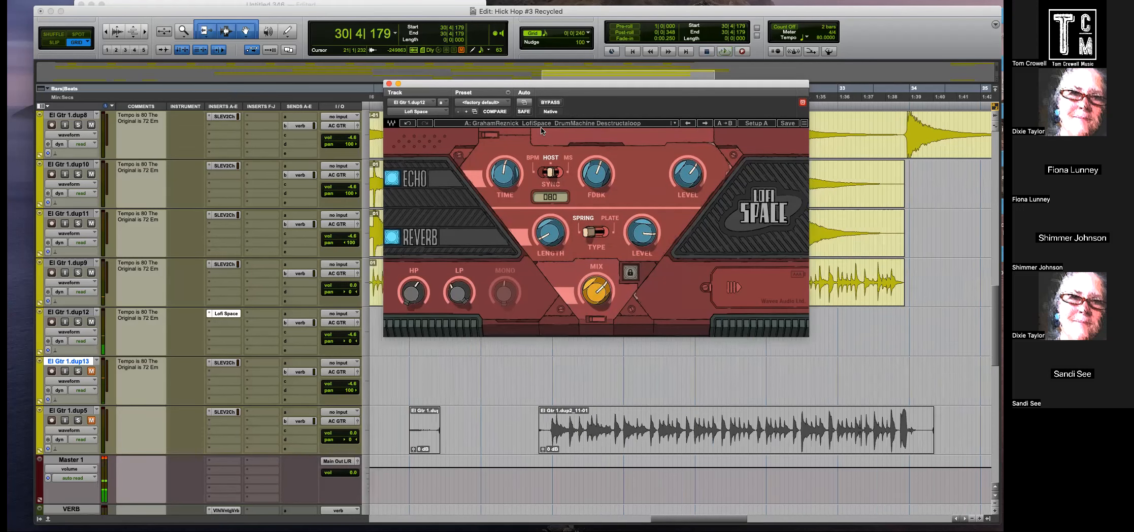
Stop auditioning Lofi Space and remove it from the first insert of El Gtr 1.dup12.
{"action": "key", "text": "r"}
{"action": "key", "text": "r"}
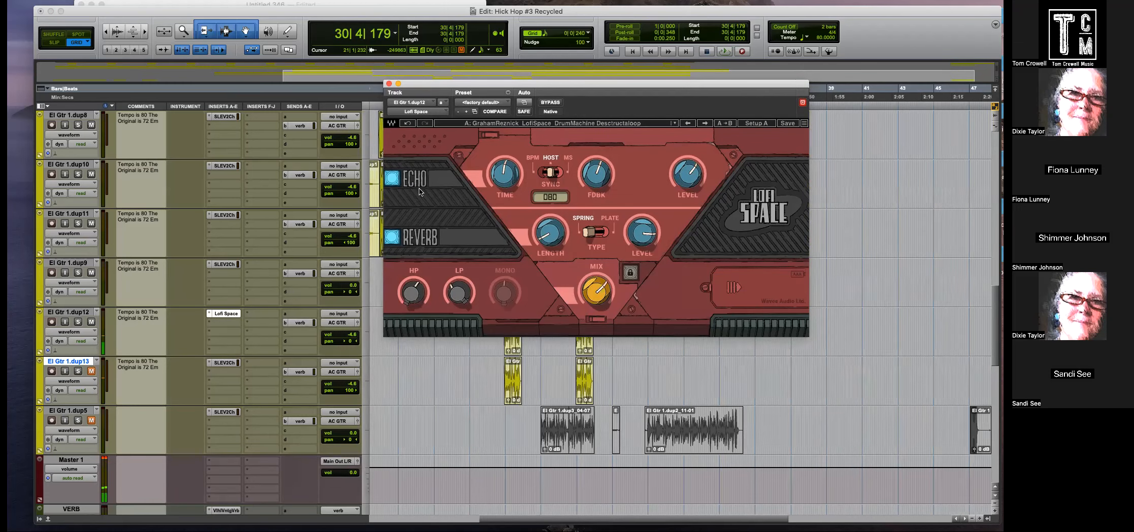
{"action": "left_click", "coordinate": [208, 314]}
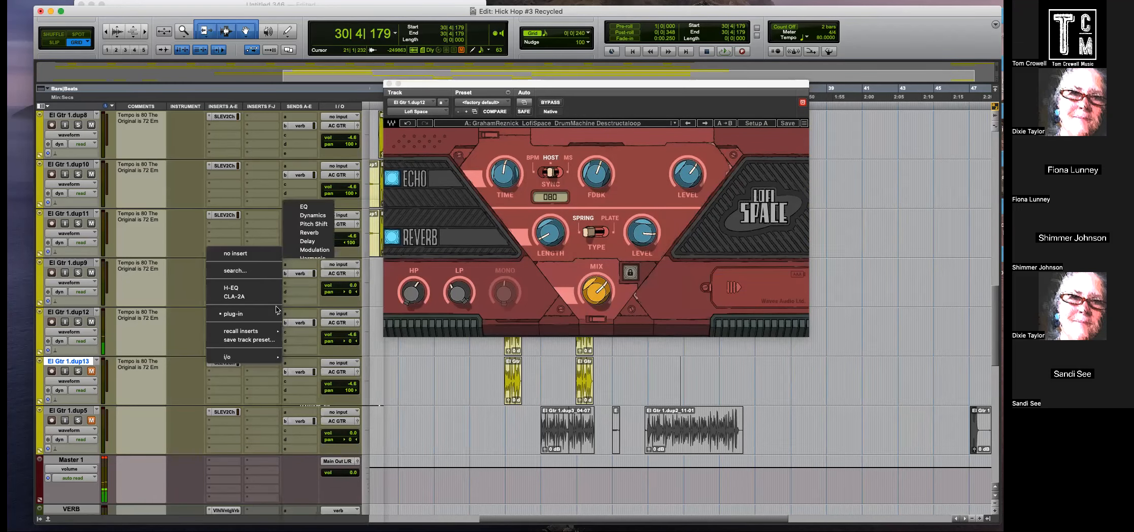
{"action": "mouse_move", "coordinate": [243, 313]}
{"action": "left_click", "coordinate": [650, 210]}
{"action": "left_click_drag", "start_coordinate": [685, 178], "coordinate": [685, 201]}
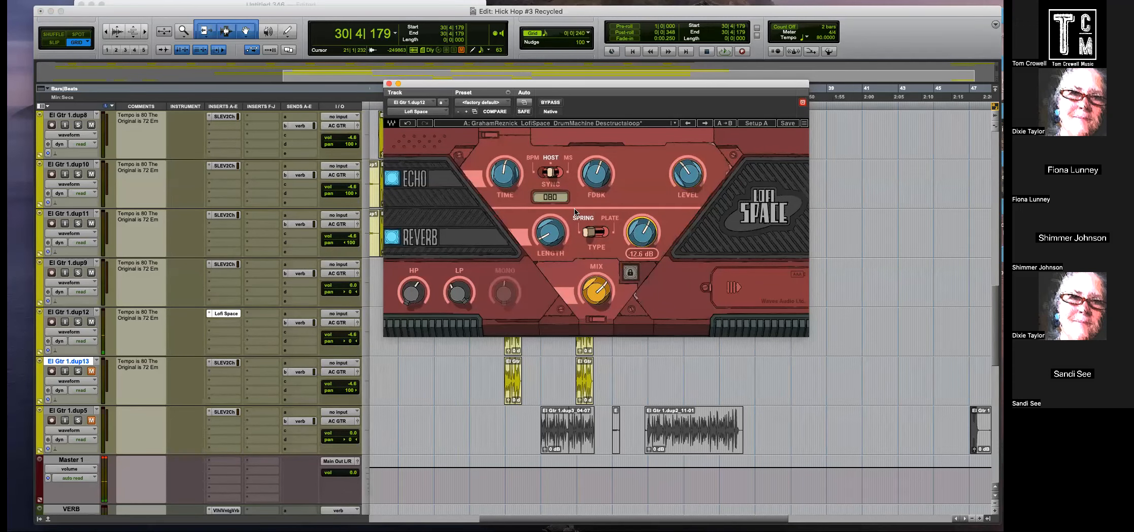
{"action": "left_click", "coordinate": [418, 112]}
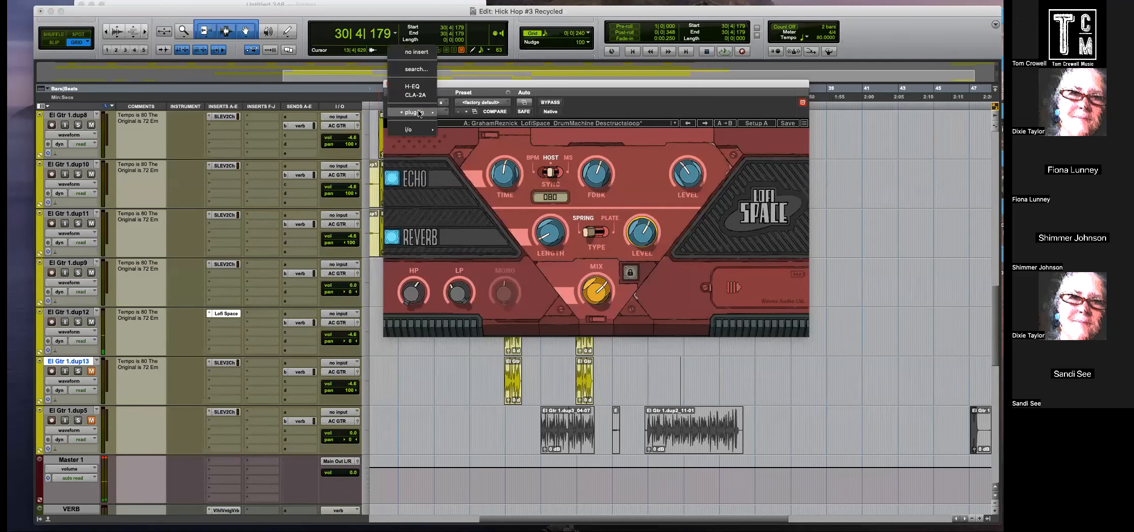
{"action": "left_click", "coordinate": [417, 53]}
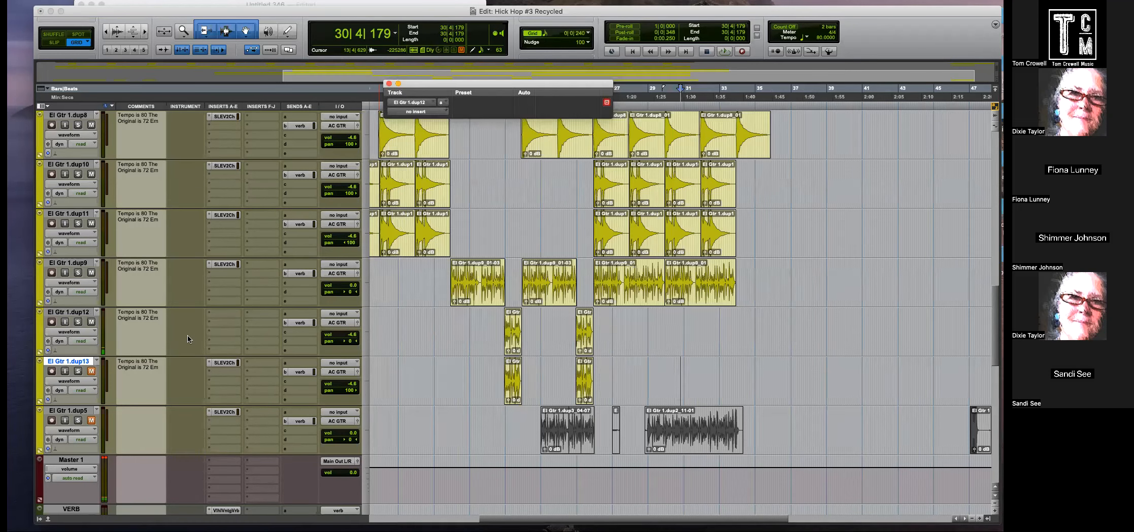
Insert the Waves CLA Effects (mono/stereo) plug-in on El Gtr 1.dup12.
{"action": "left_click", "coordinate": [225, 314]}
{"action": "mouse_move", "coordinate": [246, 314]}
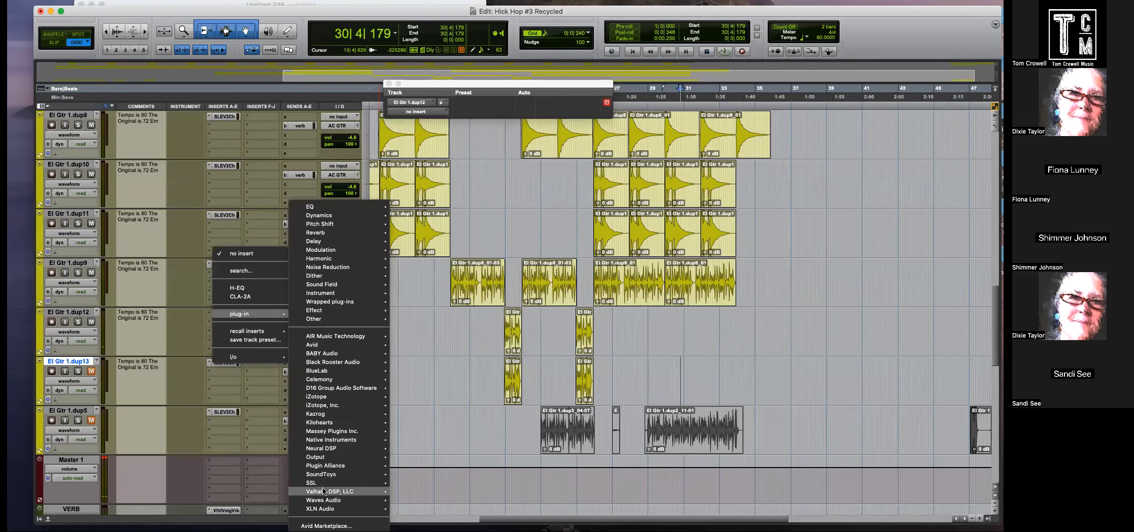
{"action": "mouse_move", "coordinate": [329, 500]}
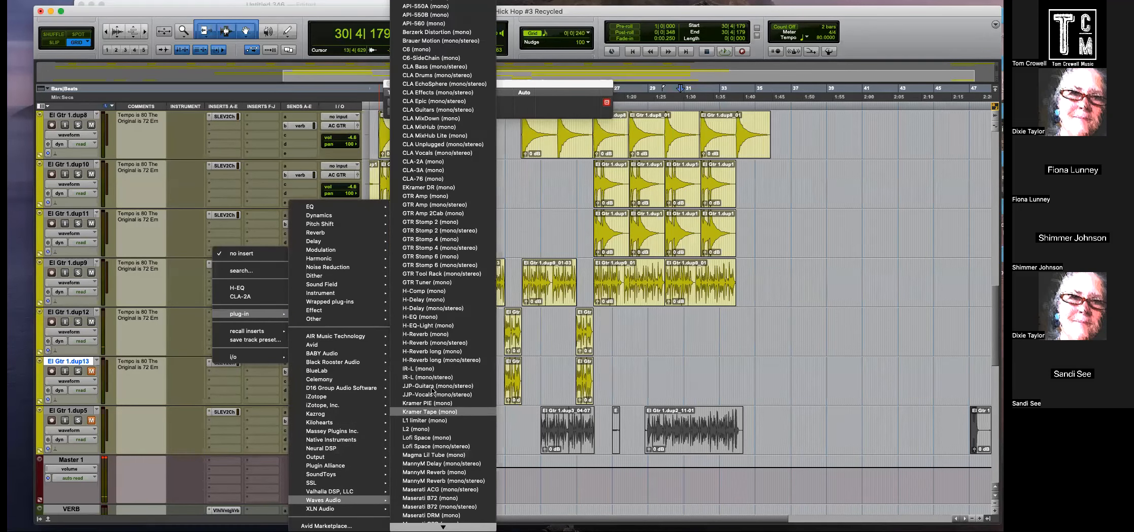
{"action": "left_click", "coordinate": [431, 94]}
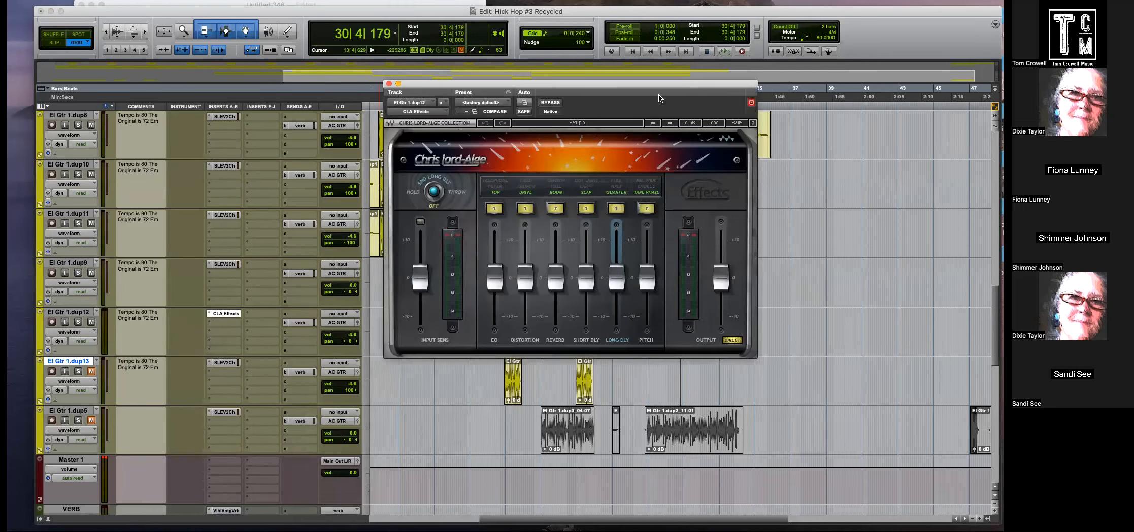
Load the Ear Dart preset in CLA Effects, start playback, and move the plug-in window clear of the guitar clips.
{"action": "left_click", "coordinate": [715, 125]}
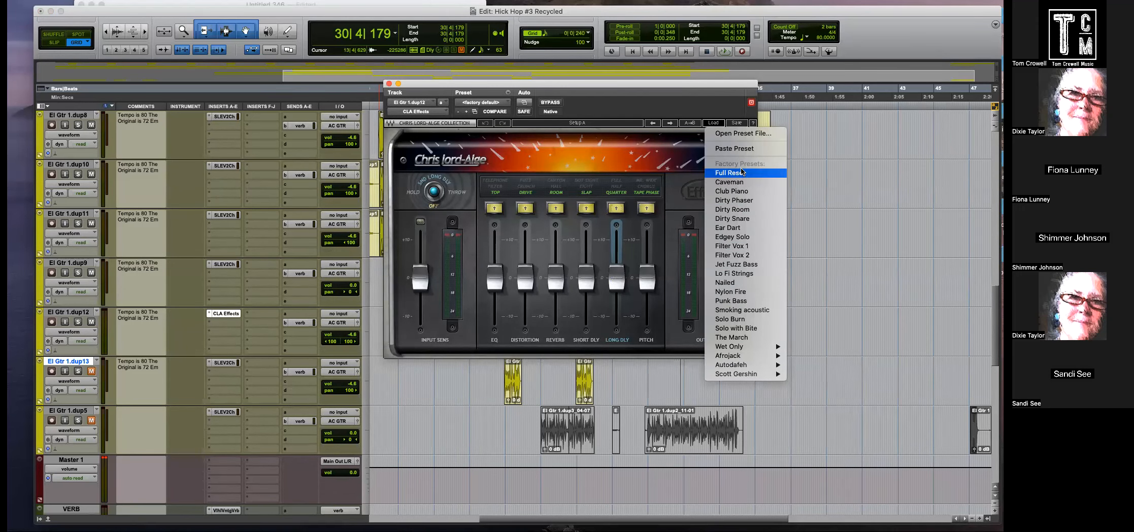
{"action": "mouse_move", "coordinate": [736, 375]}
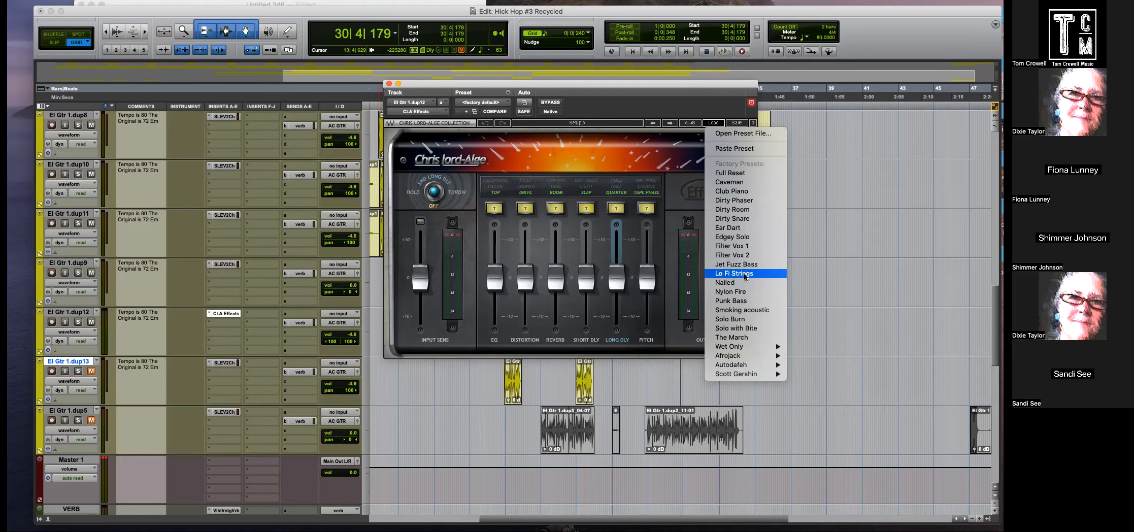
{"action": "left_click", "coordinate": [747, 227]}
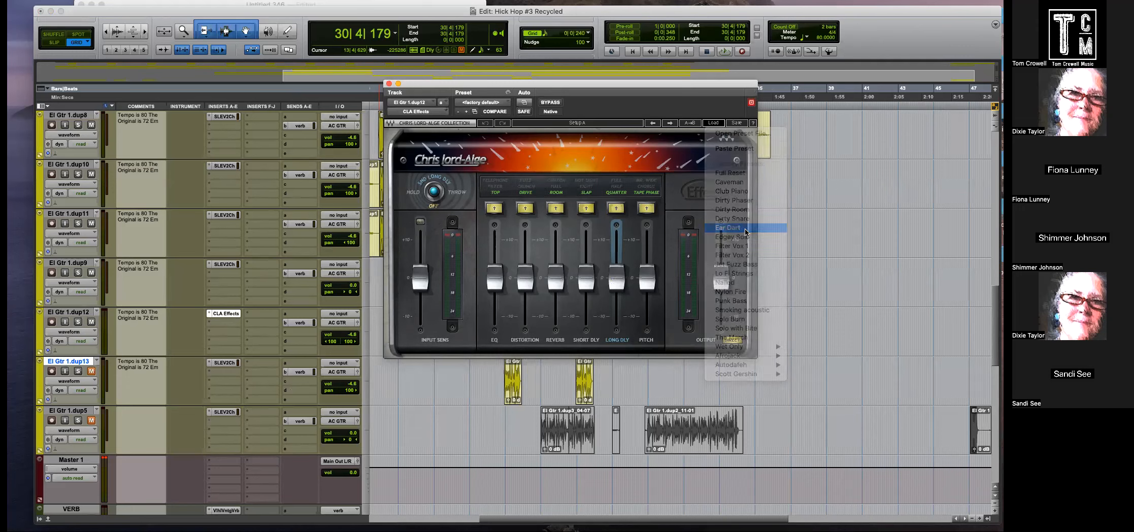
{"action": "key", "text": "space"}
{"action": "left_click_drag", "start_coordinate": [541, 83], "coordinate": [803, 55]}
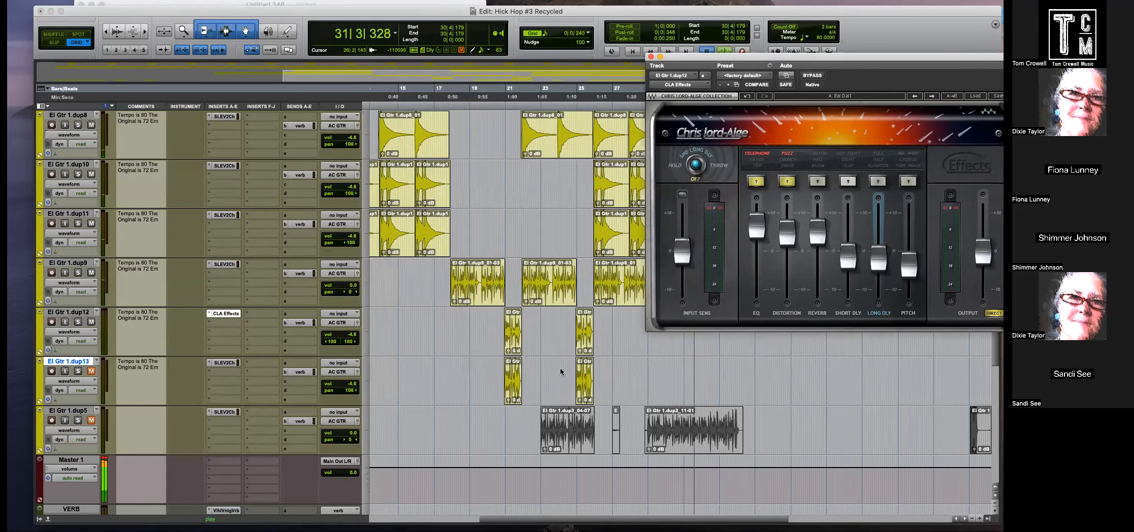
Play the El Gtr 1.dup12 clip at bar 25, raise the CLA Effects input sensitivity, and close the plug-in window.
{"action": "left_click", "coordinate": [582, 333]}
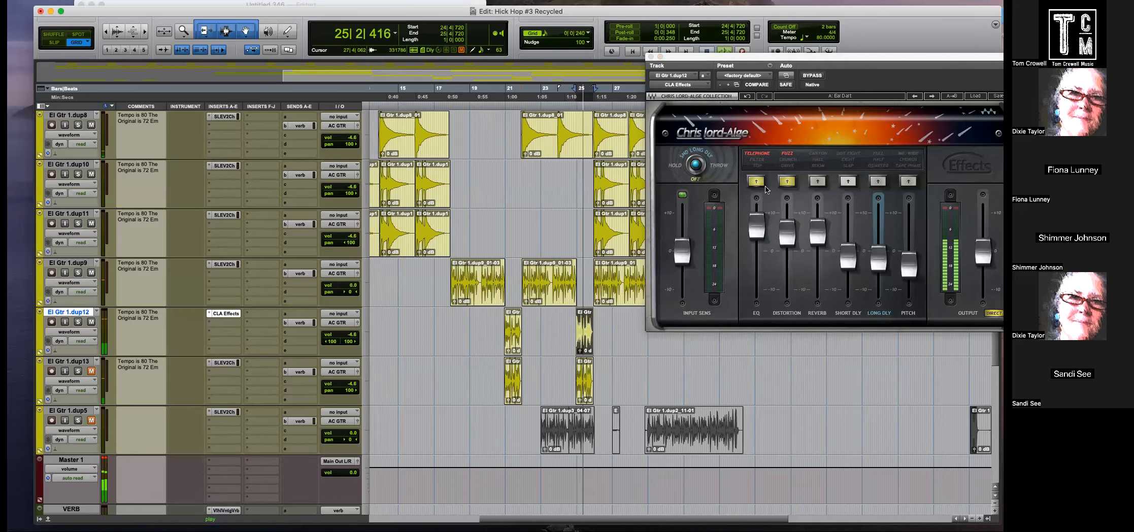
{"action": "left_click_drag", "start_coordinate": [682, 250], "coordinate": [682, 225]}
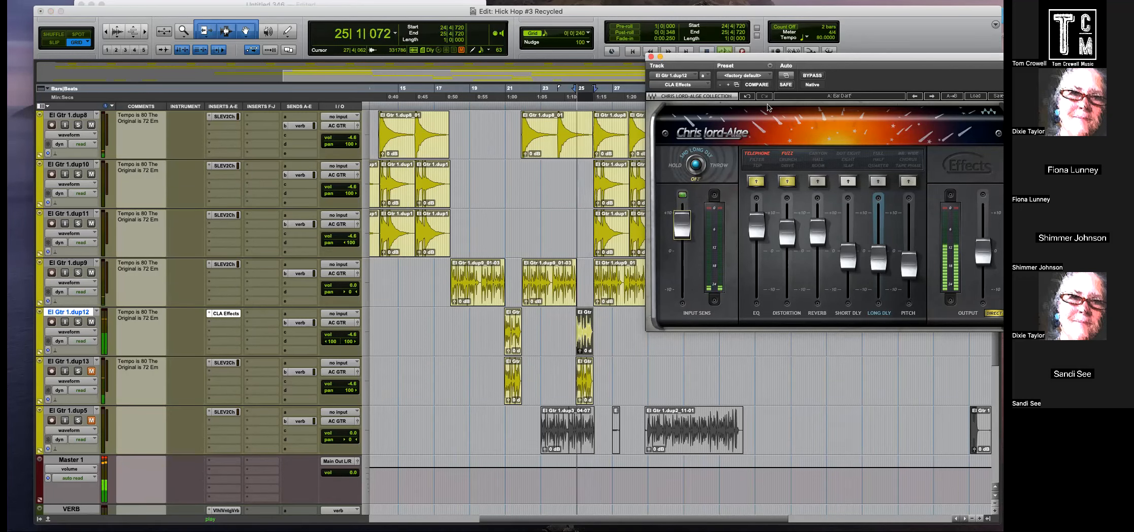
{"action": "left_click", "coordinate": [650, 56]}
Unmute El Gtr 1.dup13 and apply CLA Effects to it, centring one pan side on both it and El Gtr 1.dup12.
{"action": "left_click", "coordinate": [567, 323]}
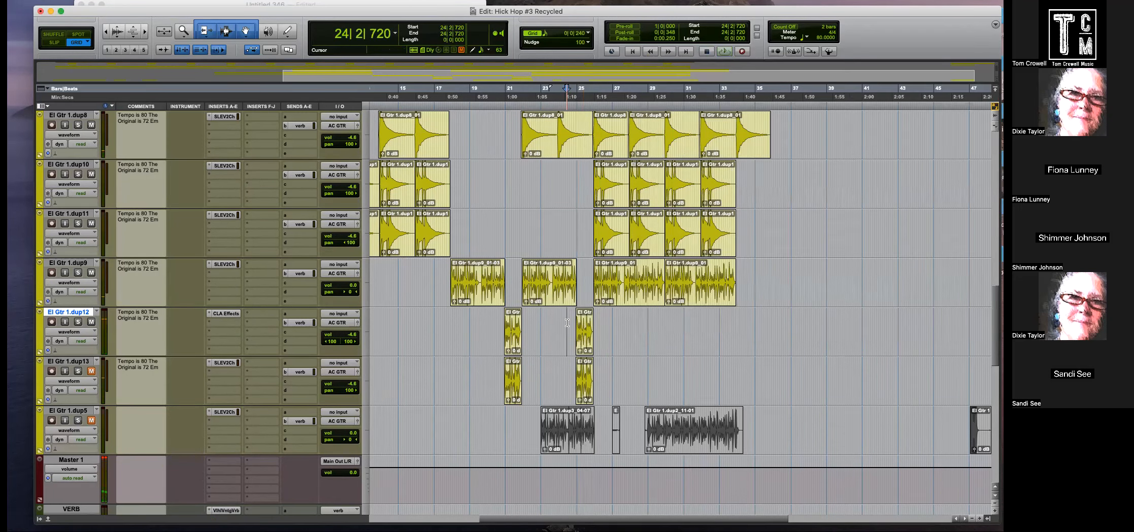
{"action": "left_click", "coordinate": [91, 371]}
{"action": "left_click", "coordinate": [349, 341], "text": "alt"}
{"action": "left_click", "coordinate": [330, 390], "text": "alt"}
Lower El Gtr 1.dup12 to about -11 dB and El Gtr 1.dup13 to about -12 dB, and play from 18|3|720 through bar 21.
{"action": "left_click_drag", "start_coordinate": [352, 334], "coordinate": [354, 342]}
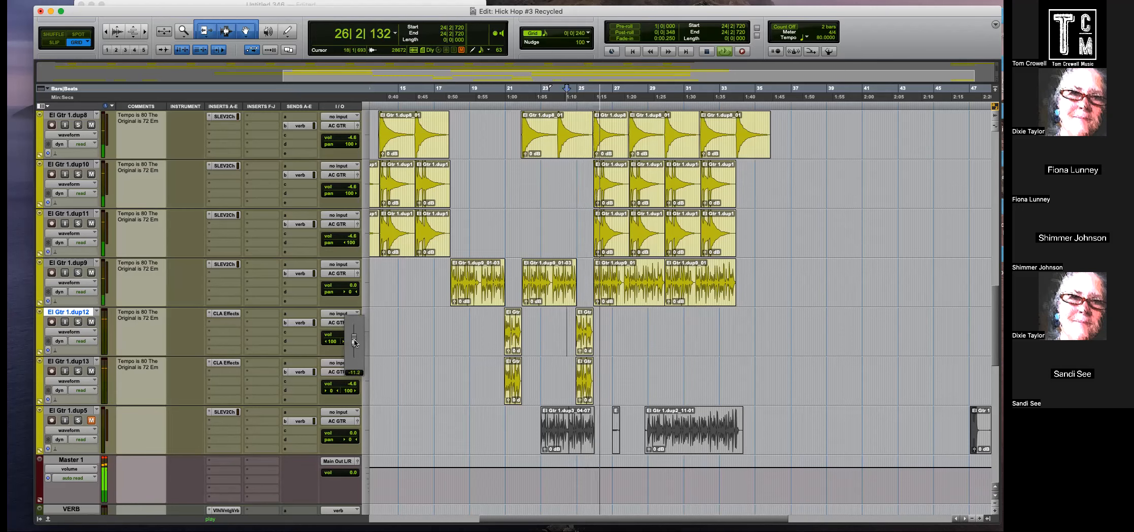
{"action": "left_click_drag", "start_coordinate": [354, 385], "coordinate": [355, 392]}
{"action": "left_click", "coordinate": [465, 316]}
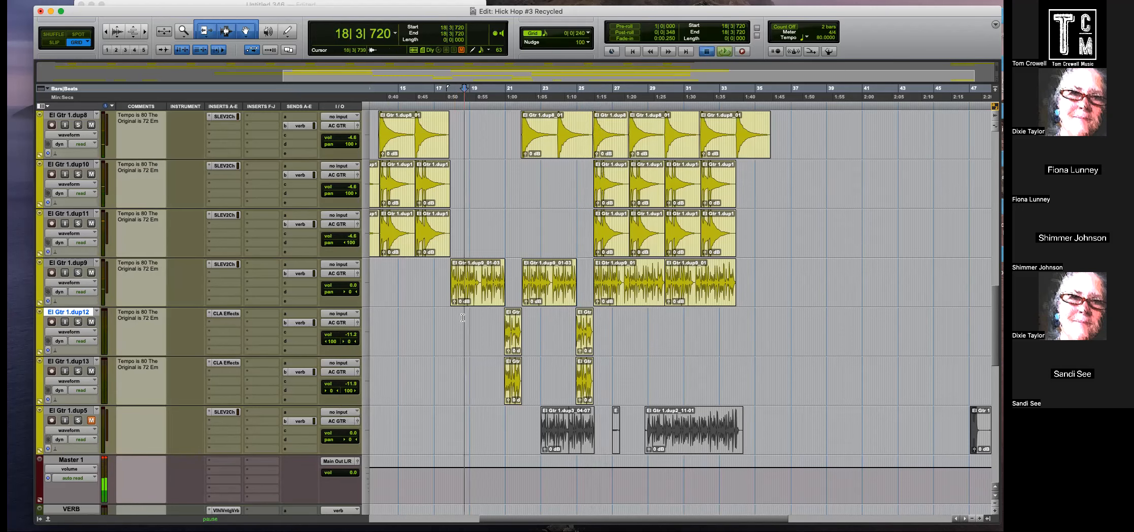
{"action": "key", "text": "t"}
{"action": "key", "text": "t"}
{"action": "key", "text": "r"}
{"action": "key", "text": "r"}
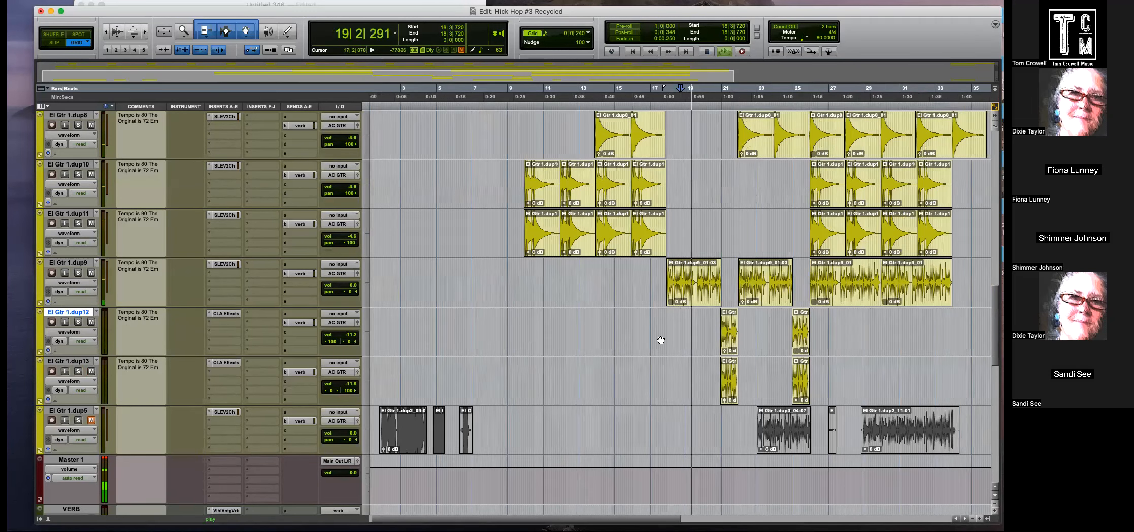
{"action": "left_click", "coordinate": [47, 107]}
{"action": "left_click", "coordinate": [639, 275]}
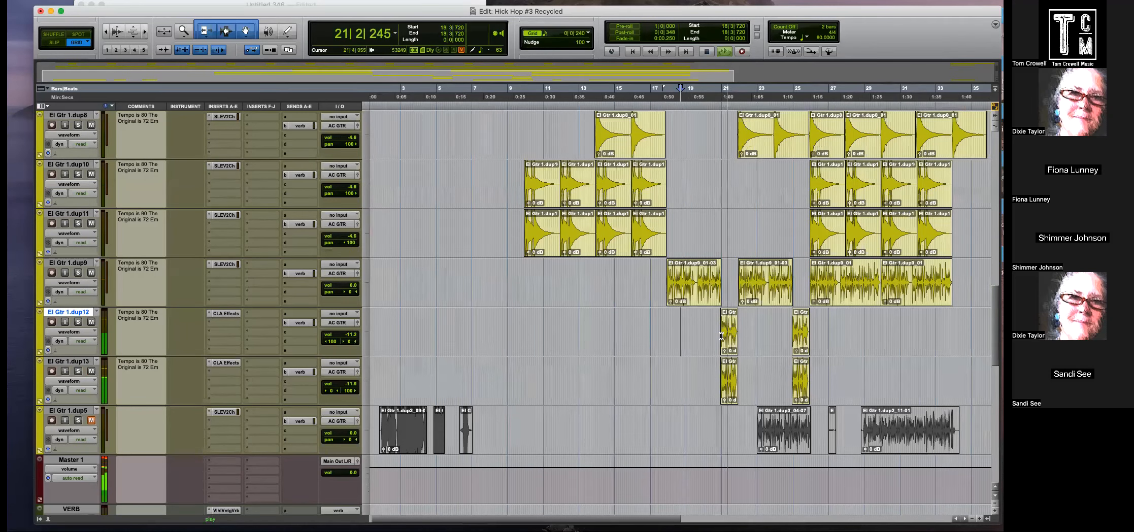
Lower El Gtr 1.dup12 to about -22 dB and El Gtr 1.dup13 to about -23 dB while replaying the effected pair at bar 21.
{"action": "left_click_drag", "start_coordinate": [351, 334], "coordinate": [355, 341]}
{"action": "key", "text": "space"}
{"action": "left_click_drag", "start_coordinate": [351, 384], "coordinate": [356, 392]}
{"action": "left_click_drag", "start_coordinate": [354, 337], "coordinate": [354, 345]}
{"action": "key", "text": "space"}
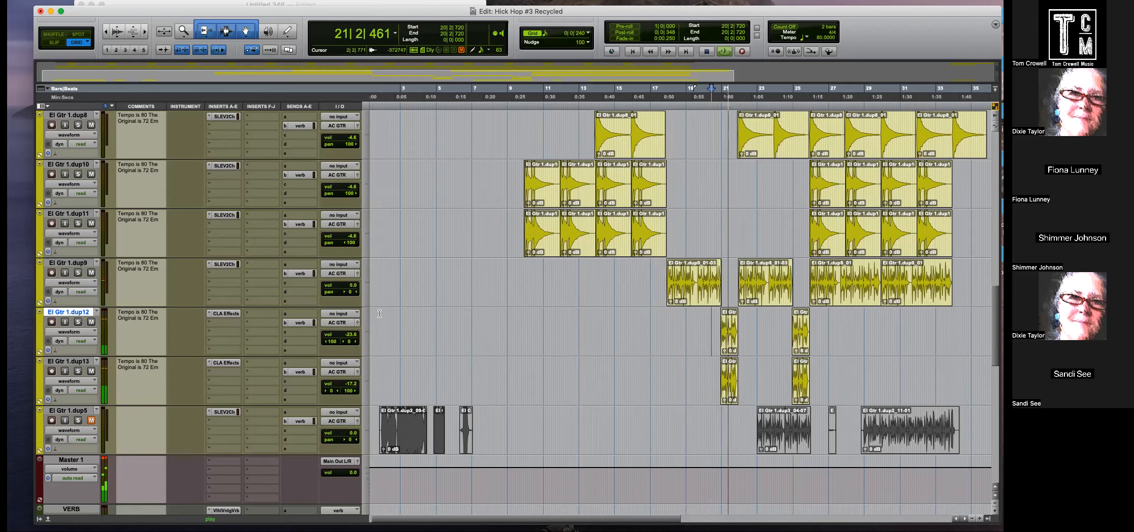
{"action": "key", "text": "space"}
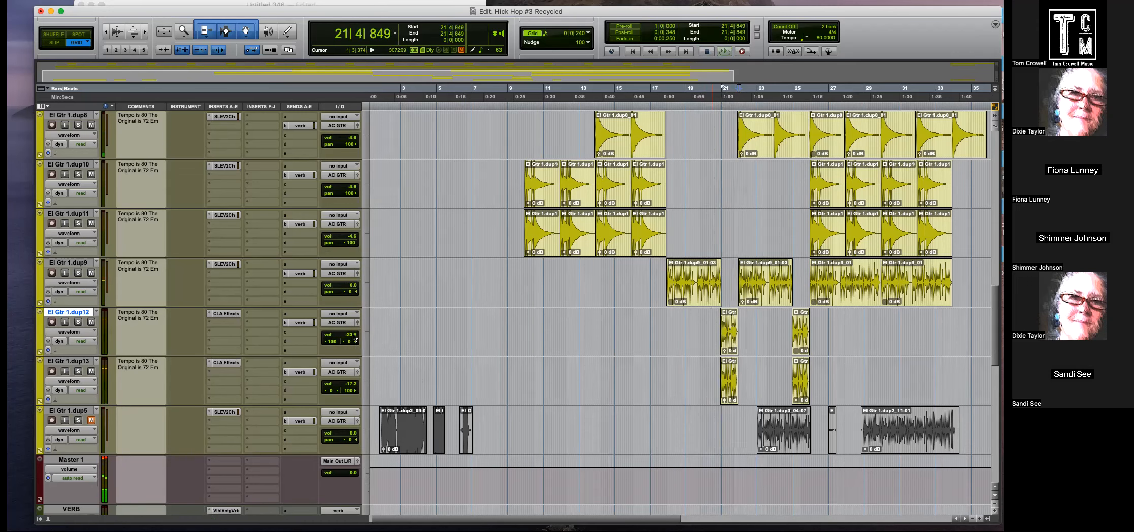
{"action": "key", "text": "space"}
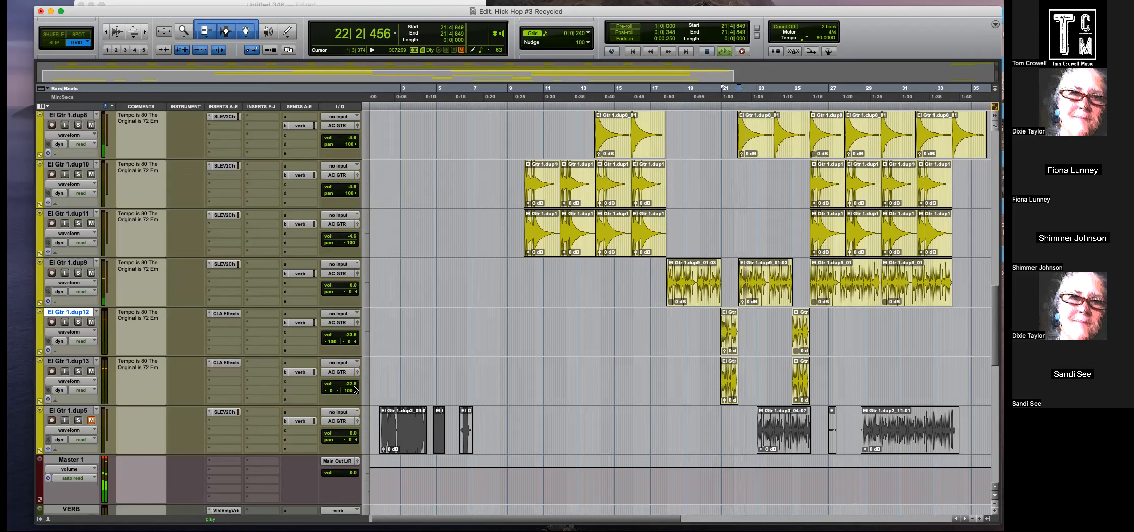
{"action": "left_click", "coordinate": [353, 335]}
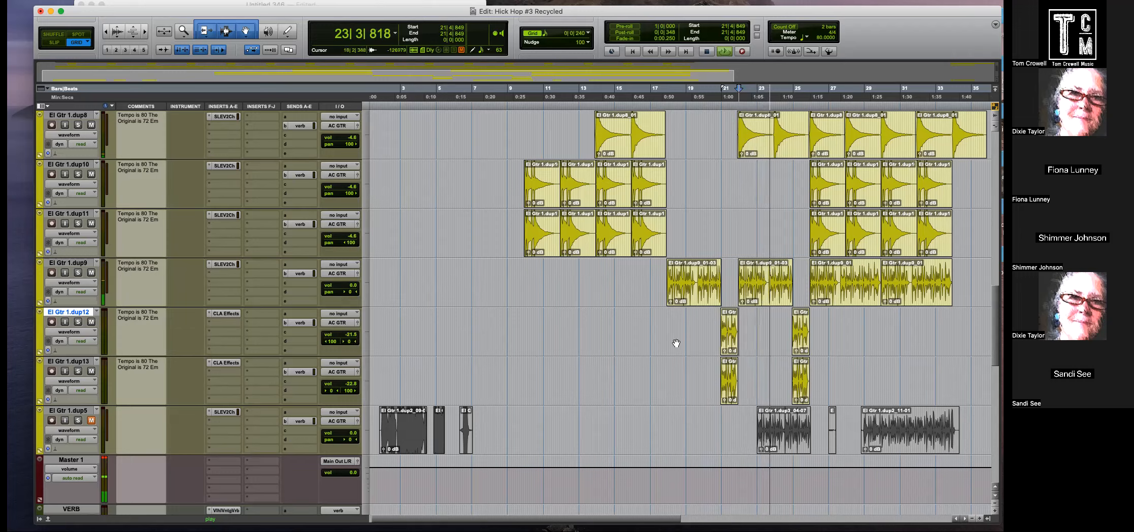
Mute the WIDE CHURCH CLAP clip that starts at 25|4 and play the drum parts into bar 26.
{"action": "scroll", "coordinate": [775, 324], "scroll_direction": "up", "scroll_amount": 3}
{"action": "scroll", "coordinate": [843, 332], "scroll_direction": "up", "scroll_amount": 2}
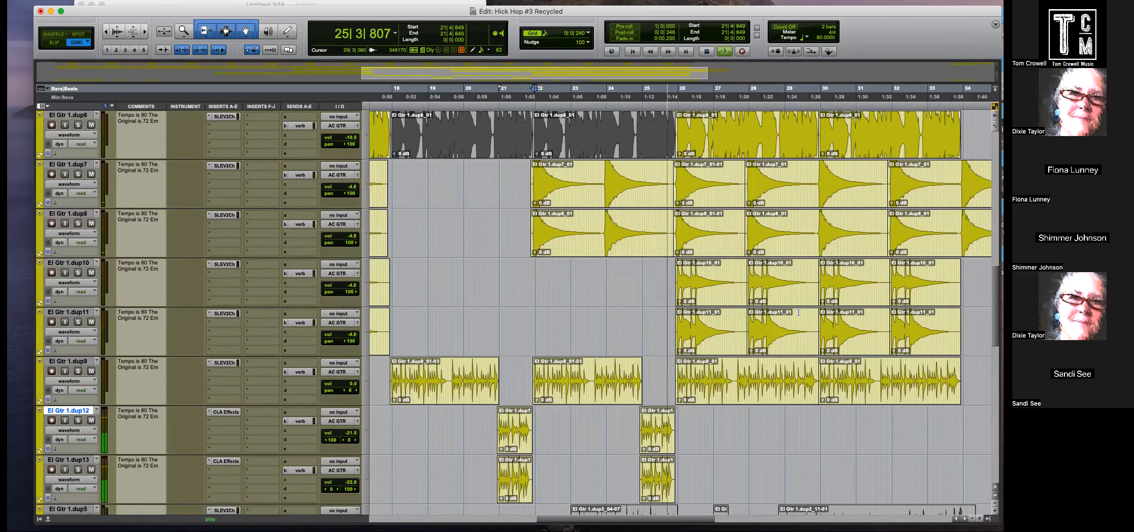
{"action": "scroll", "coordinate": [644, 255], "scroll_direction": "up", "scroll_amount": 5}
{"action": "key", "text": "space"}
{"action": "scroll", "coordinate": [668, 252], "scroll_direction": "up", "scroll_amount": 3}
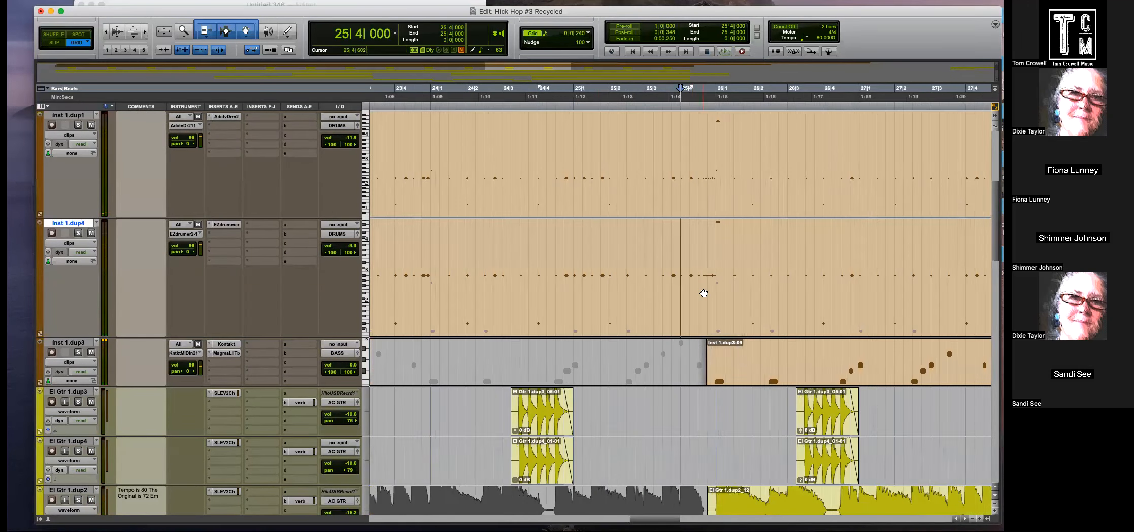
{"action": "left_click", "coordinate": [669, 251]}
{"action": "scroll", "coordinate": [668, 252], "scroll_direction": "up", "scroll_amount": 6}
{"action": "left_click", "coordinate": [708, 302]}
{"action": "key", "text": "super+m"}
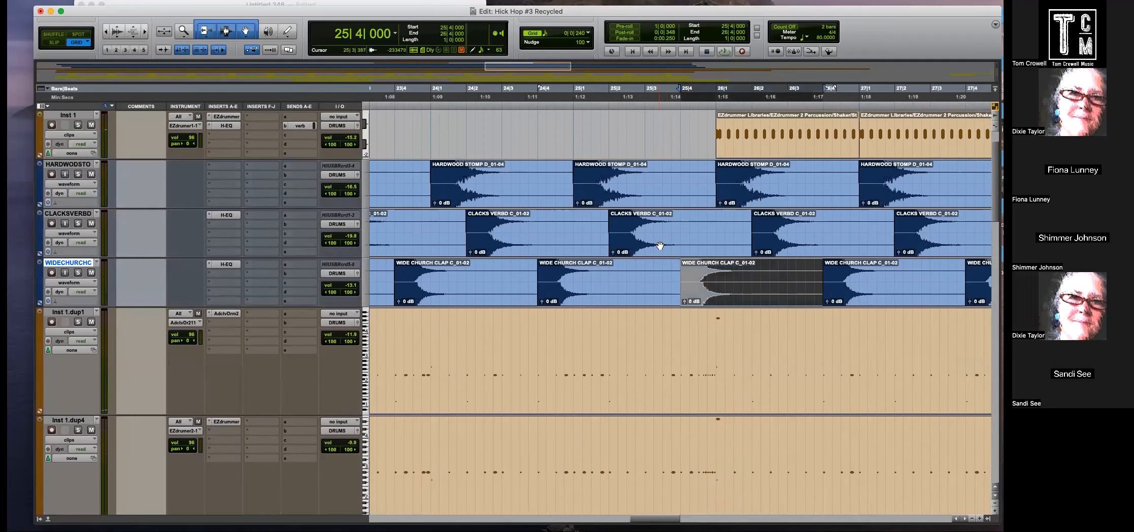
{"action": "left_click", "coordinate": [659, 225]}
{"action": "key", "text": "space"}
{"action": "key", "text": "space"}
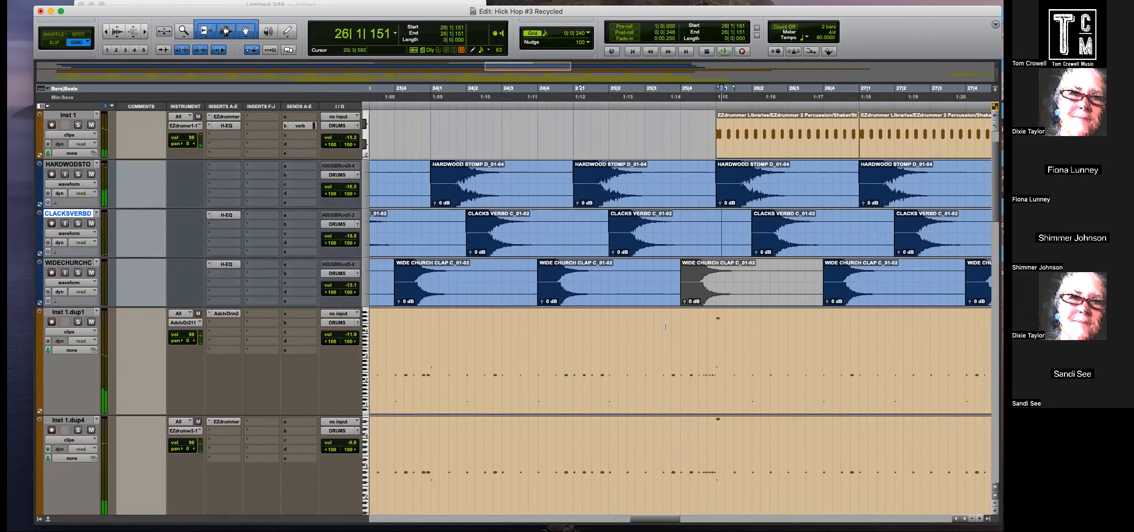
Separate the Inst 1.dup1 clip from 25|3|480 to the start of bar 26 and mute that section.
{"action": "left_click", "coordinate": [666, 330]}
{"action": "left_click_drag", "start_coordinate": [668, 331], "coordinate": [714, 338]}
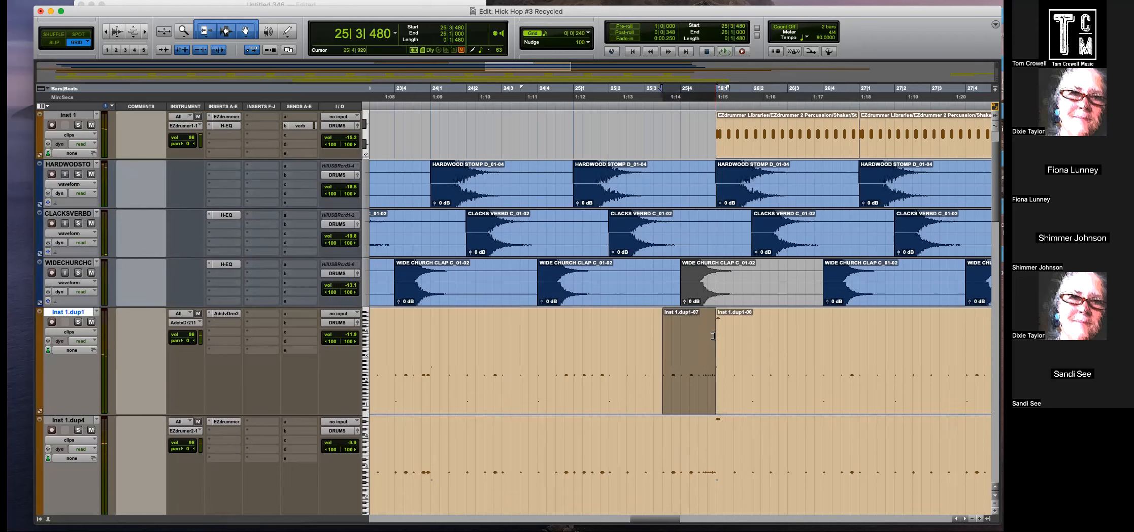
{"action": "key", "text": "super+m"}
{"action": "left_click", "coordinate": [672, 320]}
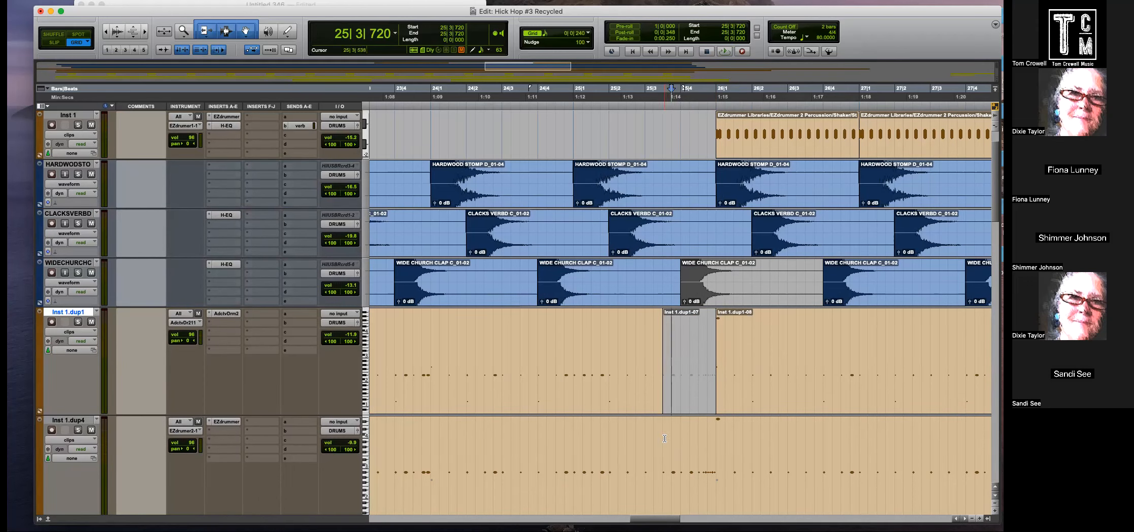
Separate the matching section of Inst 1.dup4 before bar 26 and mute it.
{"action": "left_click_drag", "start_coordinate": [665, 438], "coordinate": [716, 439]}
{"action": "key", "text": "super+e"}
{"action": "left_click", "coordinate": [672, 438]}
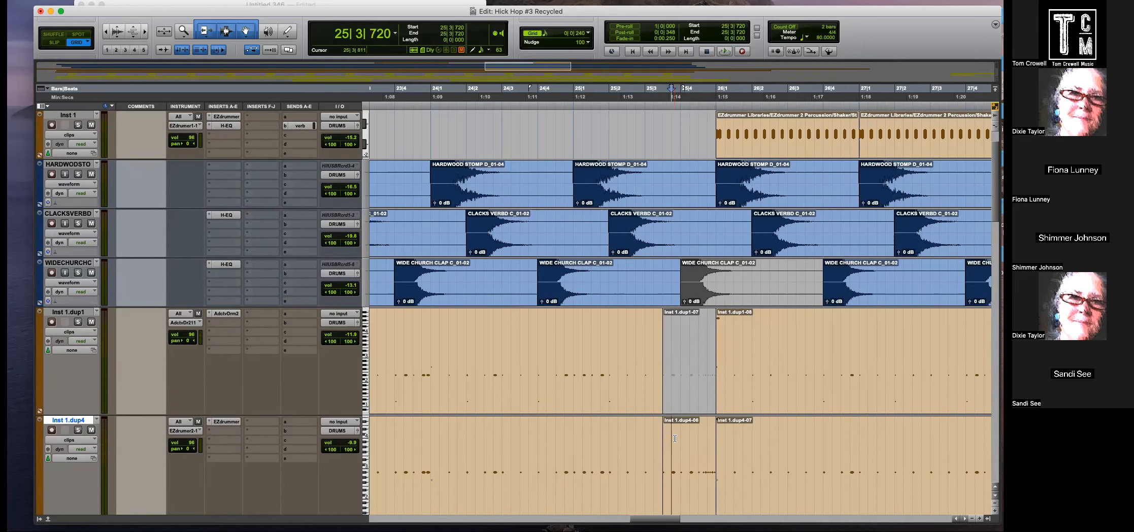
{"action": "left_click", "coordinate": [691, 491]}
{"action": "key", "text": "super+m"}
Play the arrangement from 25|3 and slightly lower the volume of the bass track Inst 1.dup3 during playback.
{"action": "left_click", "coordinate": [645, 443]}
{"action": "key", "text": "space"}
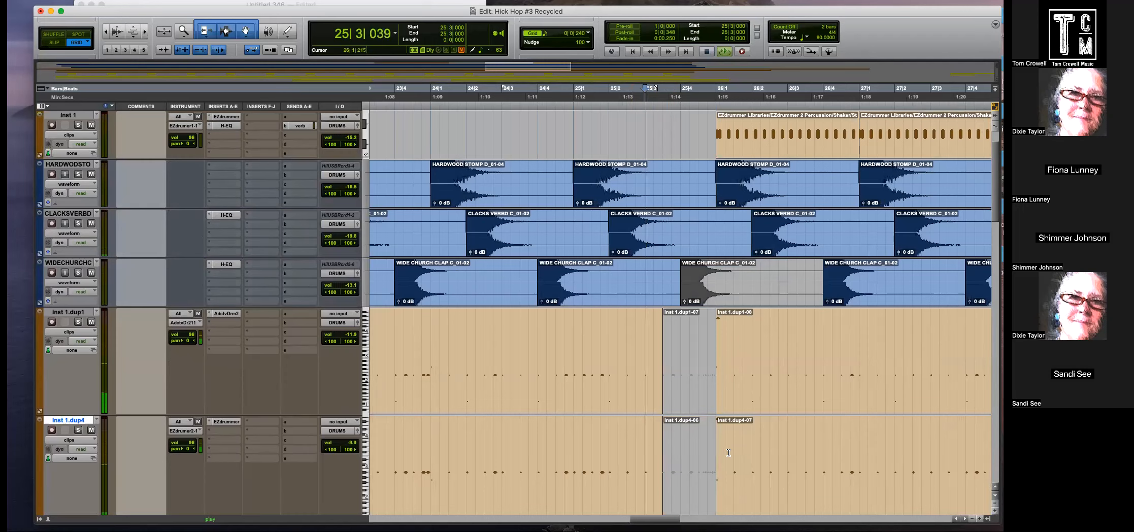
{"action": "key", "text": "r"}
{"action": "scroll", "coordinate": [737, 450], "scroll_direction": "down", "scroll_amount": 6}
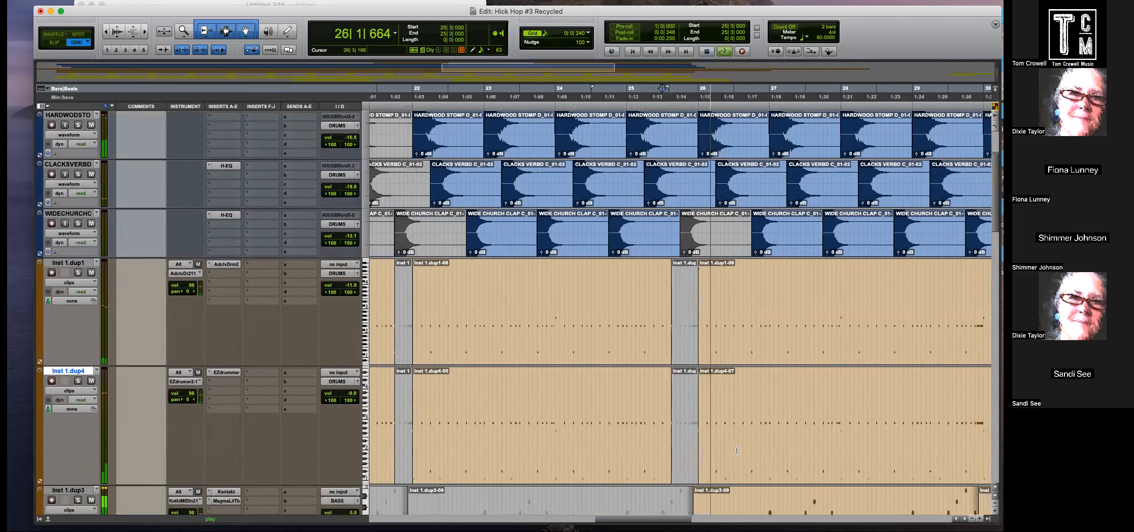
{"action": "key", "text": "r"}
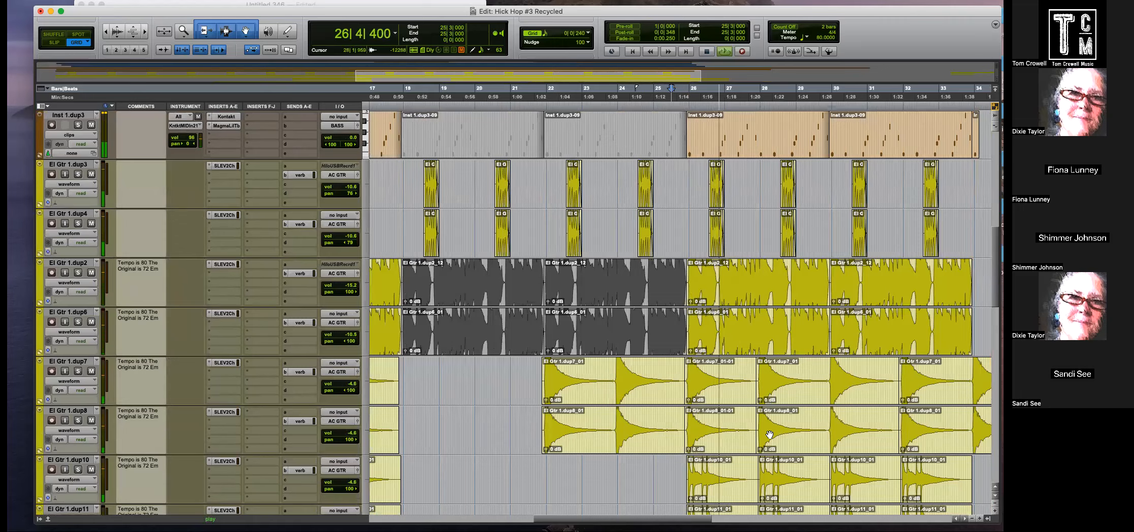
{"action": "key", "text": "r"}
{"action": "scroll", "coordinate": [716, 413], "scroll_direction": "down", "scroll_amount": 15}
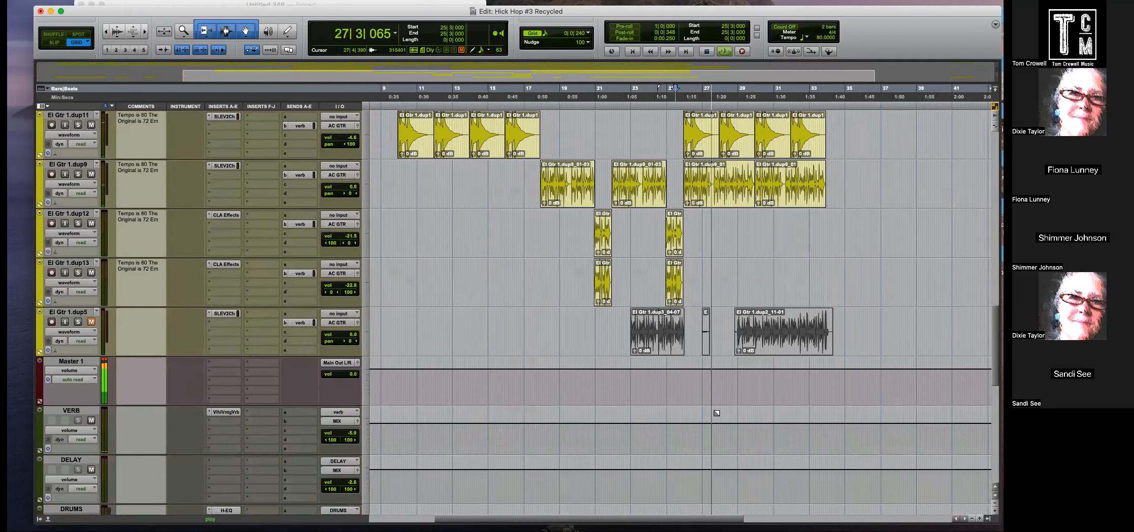
{"action": "scroll", "coordinate": [408, 346], "scroll_direction": "up", "scroll_amount": 20}
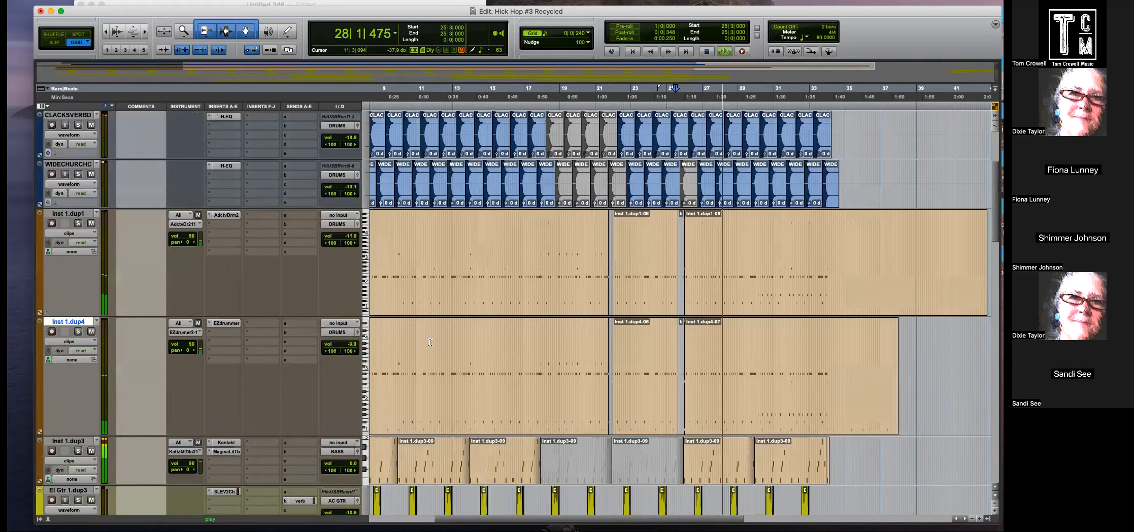
{"action": "left_click_drag", "start_coordinate": [349, 462], "coordinate": [353, 472]}
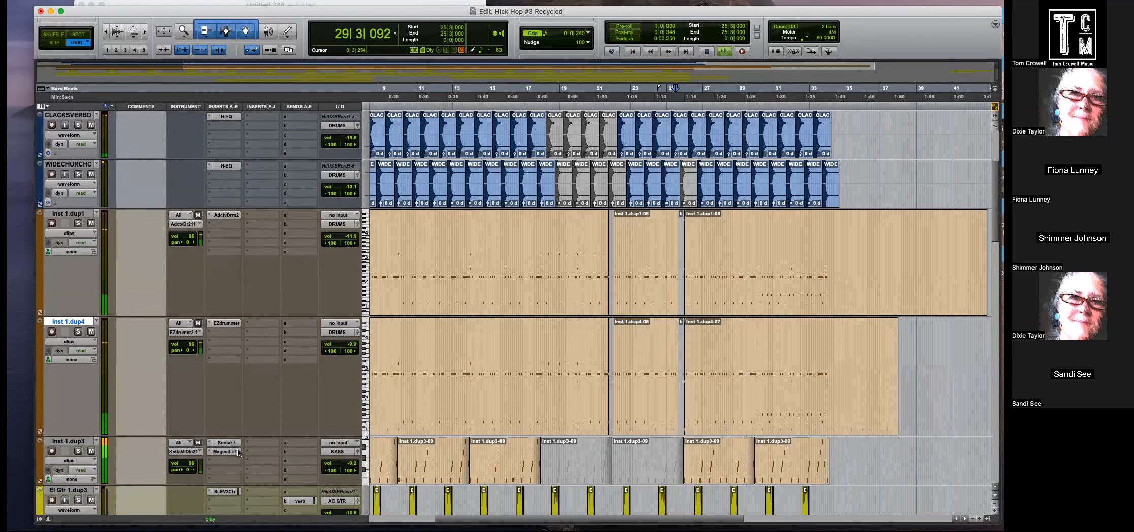
{"action": "scroll", "coordinate": [301, 400], "scroll_direction": "up", "scroll_amount": 3}
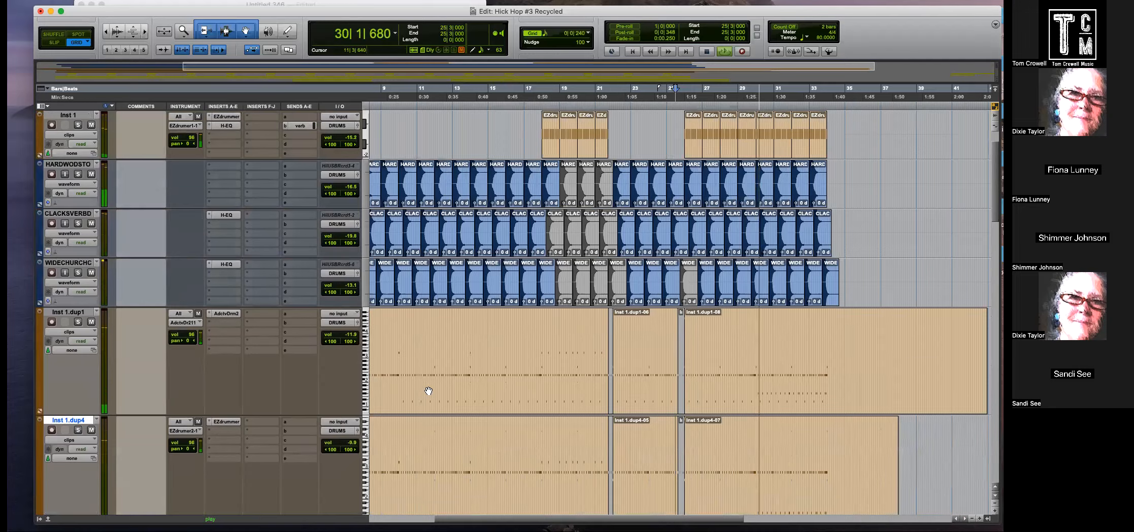
Review the drum, clap and bass tracks while playback continues through bars 30 and 31.
{"action": "scroll", "coordinate": [432, 392], "scroll_direction": "up", "scroll_amount": 2}
{"action": "key", "text": "r"}
{"action": "key", "text": "t"}
{"action": "key", "text": "t"}
{"action": "key", "text": "r"}
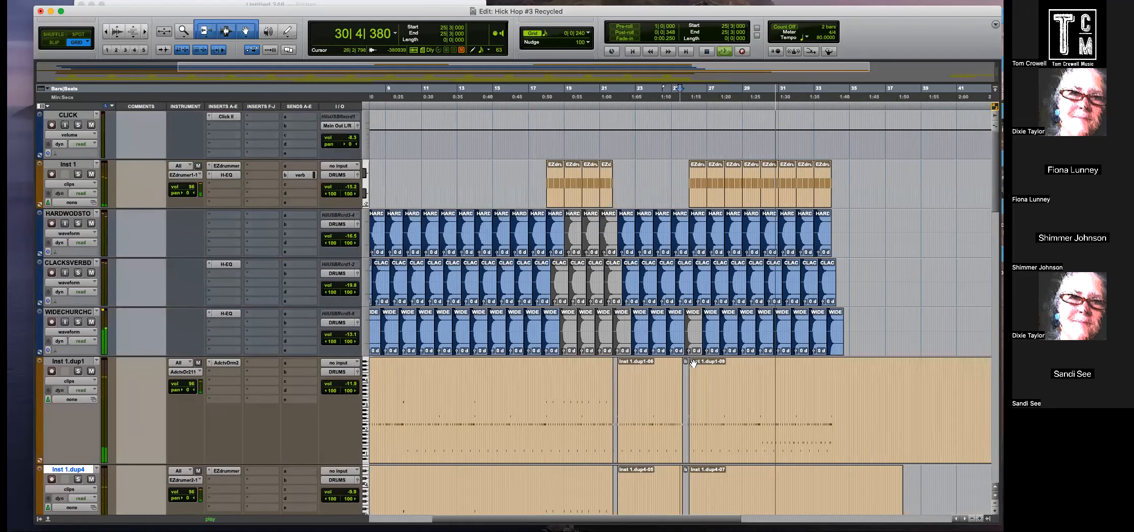
{"action": "scroll", "coordinate": [693, 360], "scroll_direction": "down", "scroll_amount": 3}
{"action": "key", "text": "t"}
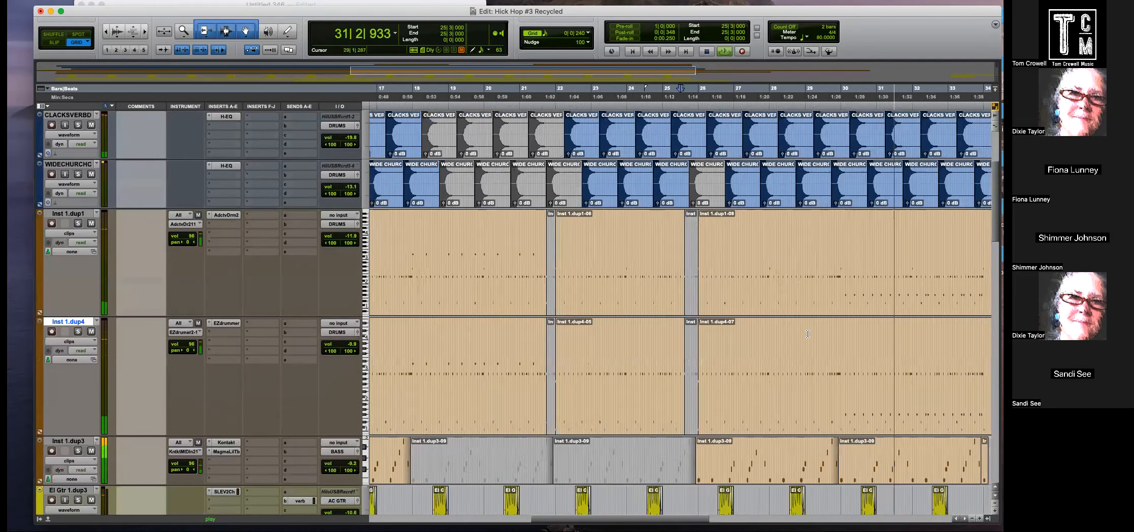
{"action": "scroll", "coordinate": [693, 360], "scroll_direction": "right", "scroll_amount": 5}
{"action": "key", "text": "r"}
Delete the ends of the El Gtr 1.dup2 and El Gtr 1.dup6 clips from 32|4|240 onward.
{"action": "left_click", "coordinate": [537, 292]}
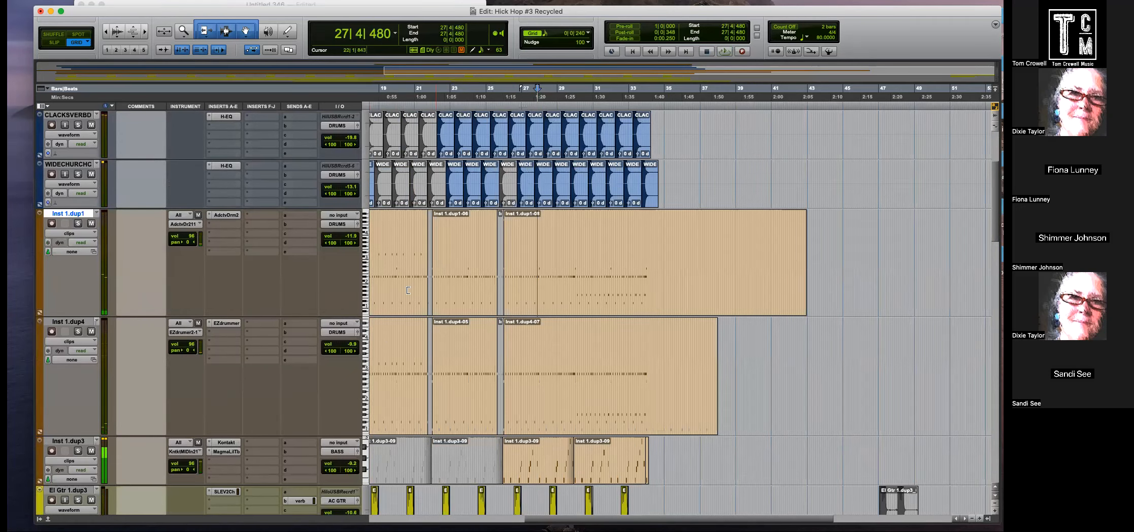
{"action": "scroll", "coordinate": [425, 330], "scroll_direction": "down", "scroll_amount": 10}
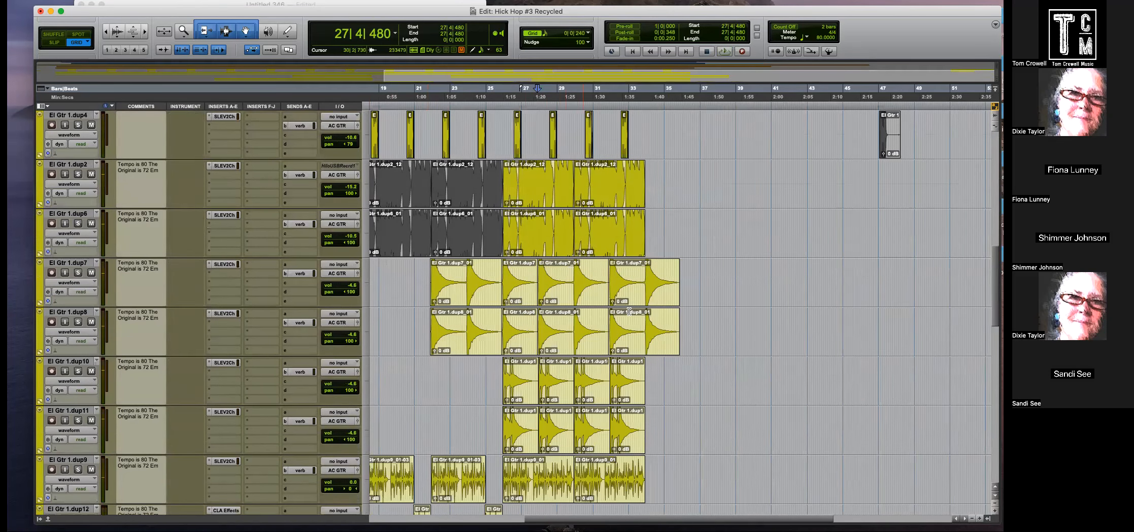
{"action": "key", "text": "t"}
{"action": "key", "text": "t"}
{"action": "key", "text": "t"}
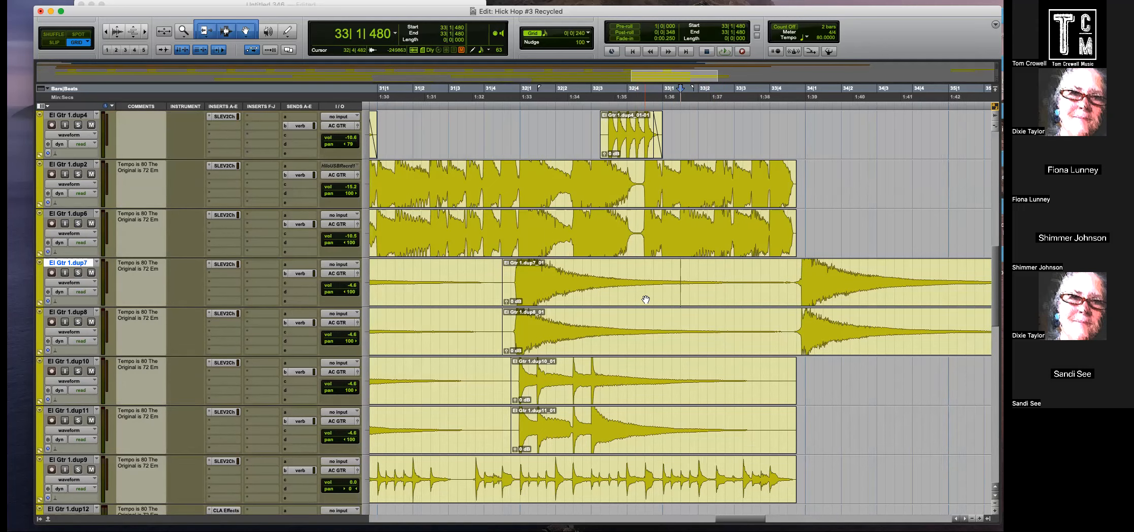
{"action": "key", "text": "r"}
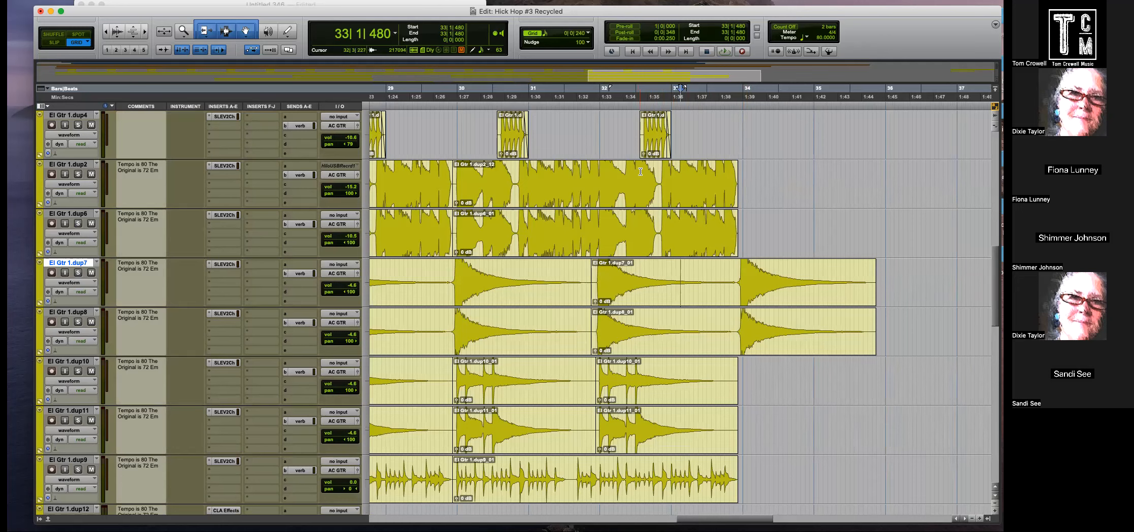
{"action": "scroll", "coordinate": [650, 174], "scroll_direction": "up", "scroll_amount": 3}
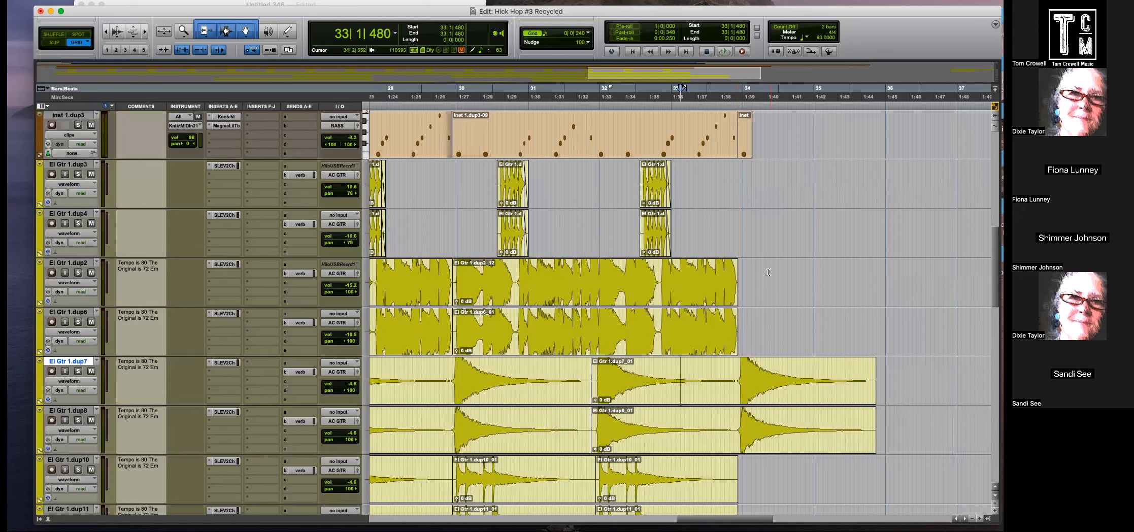
{"action": "left_click_drag", "start_coordinate": [768, 272], "coordinate": [663, 326]}
{"action": "key", "text": "Delete"}
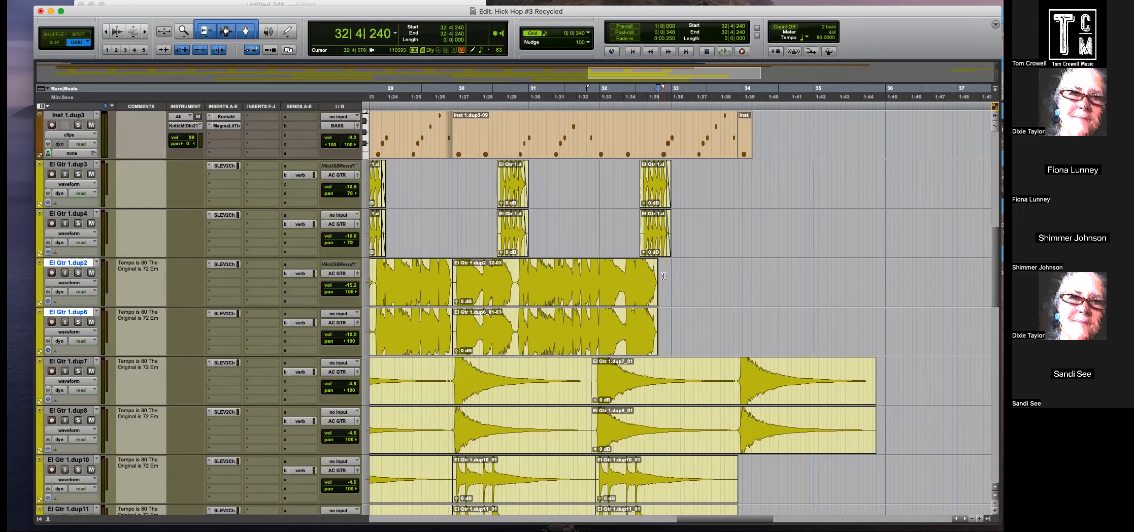
Play the end of the section from 32|4|720 on the bass track Inst 1.dup3.
{"action": "scroll", "coordinate": [696, 264], "scroll_direction": "up", "scroll_amount": 2}
{"action": "left_click", "coordinate": [659, 239]}
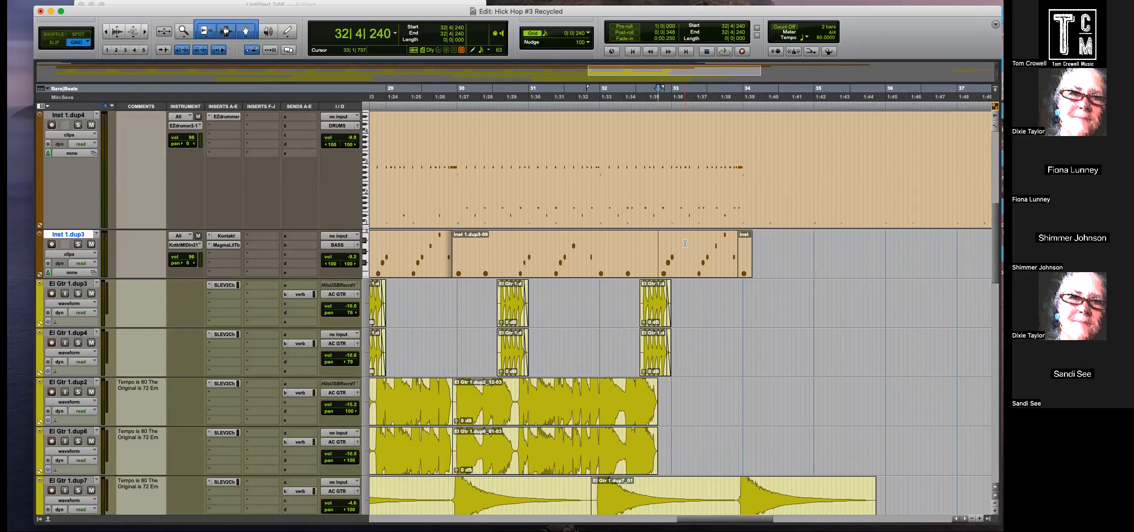
{"action": "left_click", "coordinate": [667, 240]}
{"action": "key", "text": "space"}
{"action": "key", "text": "super+bracketright"}
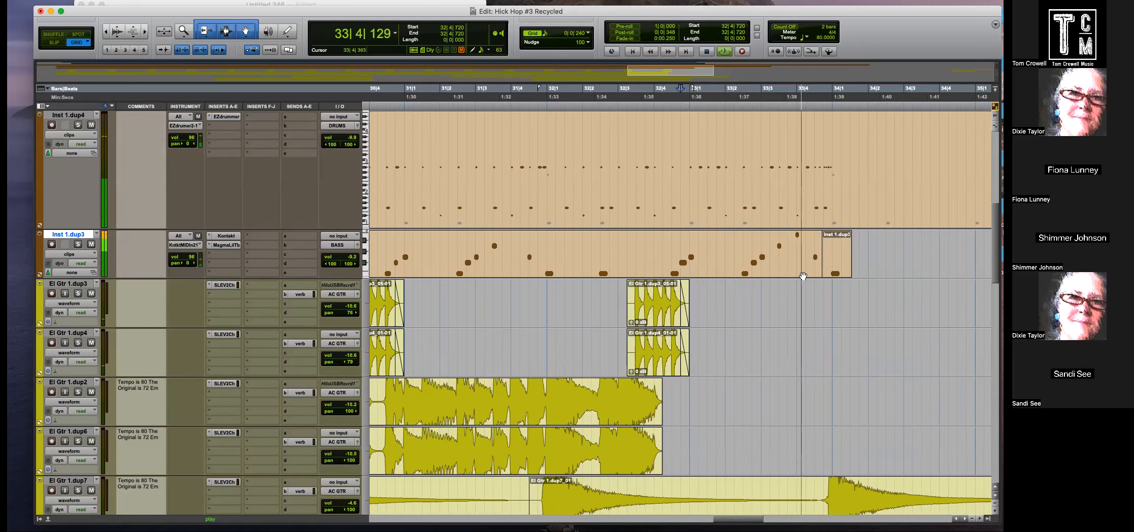
{"action": "key", "text": "space"}
Play the last notes of the El Gtr 1.dup9 riff from 33|3 to locate its closing phrase.
{"action": "scroll", "coordinate": [711, 249], "scroll_direction": "down", "scroll_amount": 5}
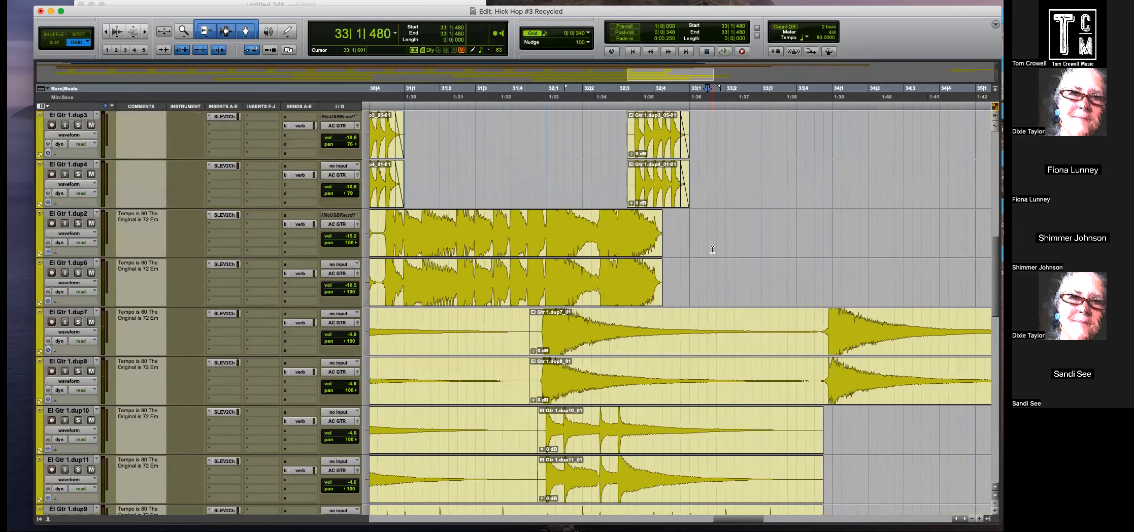
{"action": "left_click", "coordinate": [689, 371]}
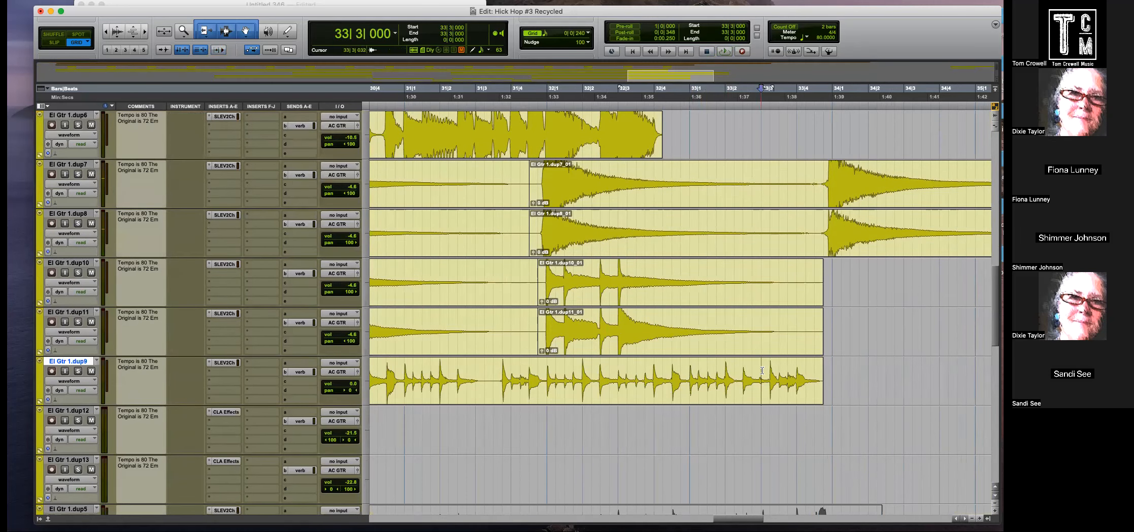
{"action": "key", "text": "space"}
{"action": "key", "text": "space"}
{"action": "key", "text": "space"}
{"action": "key", "text": "space"}
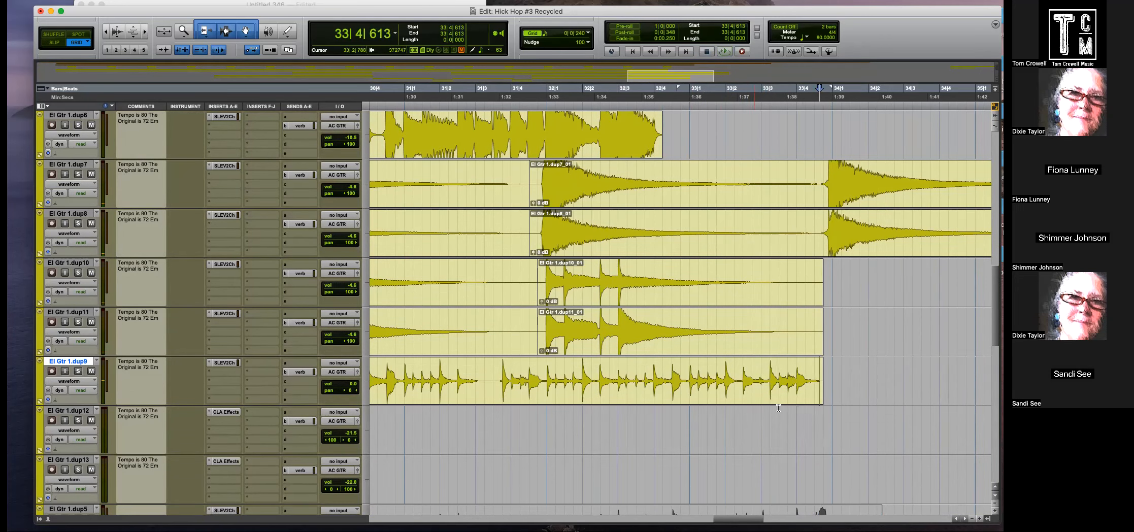
Split the El Gtr 1.dup9 clip at 33|3|240 and move its closing piece onto El Gtr 1.dup12.
{"action": "key", "text": "r"}
{"action": "key", "text": "t"}
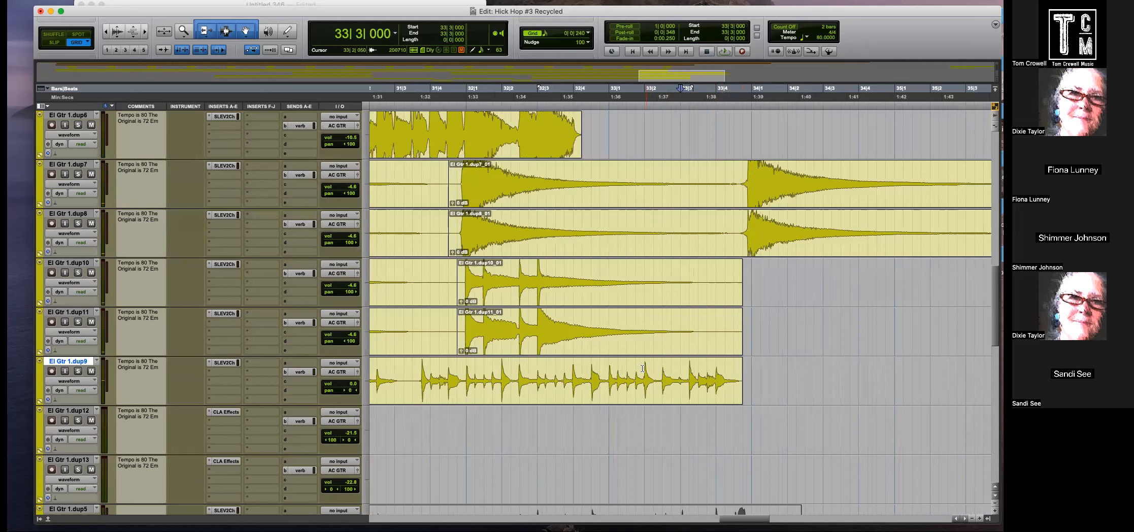
{"action": "key", "text": "space"}
{"action": "key", "text": "b"}
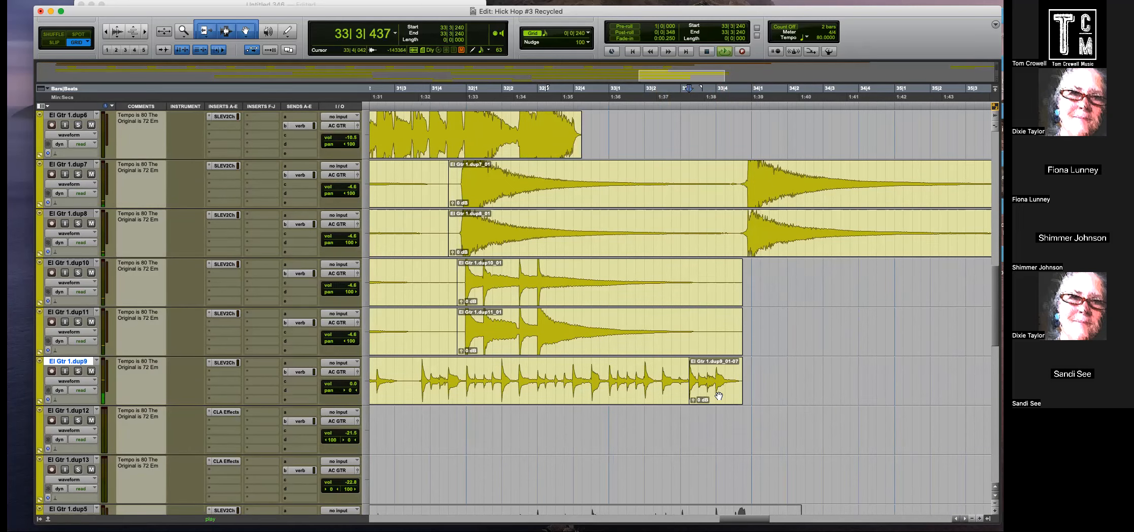
{"action": "key", "text": "space"}
{"action": "left_click_drag", "start_coordinate": [714, 401], "coordinate": [710, 428]}
Split the El Gtr 1.dup13 clip in bar 25 and copy its last piece to bar 33, beneath the El Gtr 1.dup12 piece.
{"action": "key", "text": "r"}
{"action": "scroll", "coordinate": [703, 419], "scroll_direction": "down", "scroll_amount": 1}
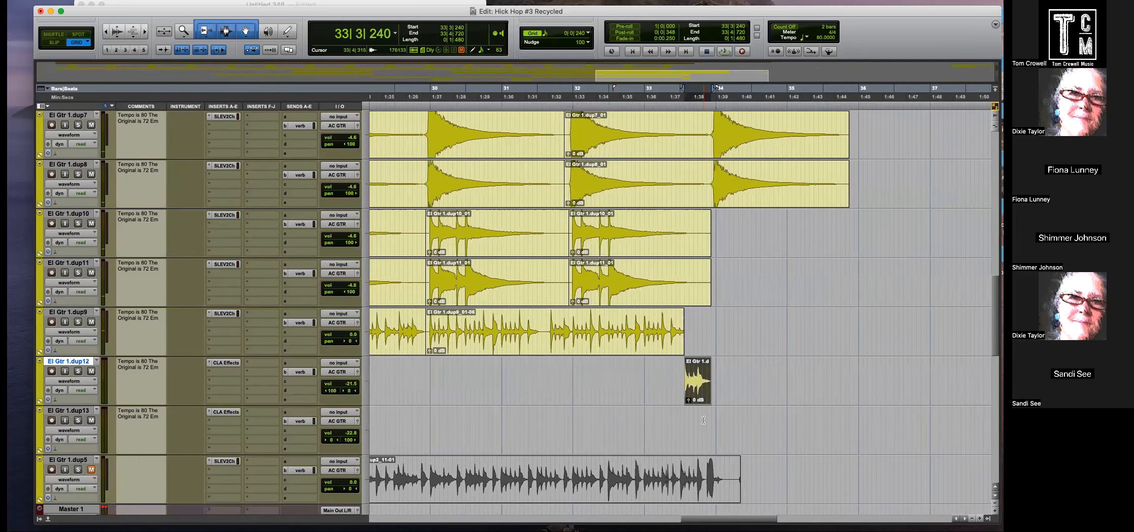
{"action": "key", "text": "r"}
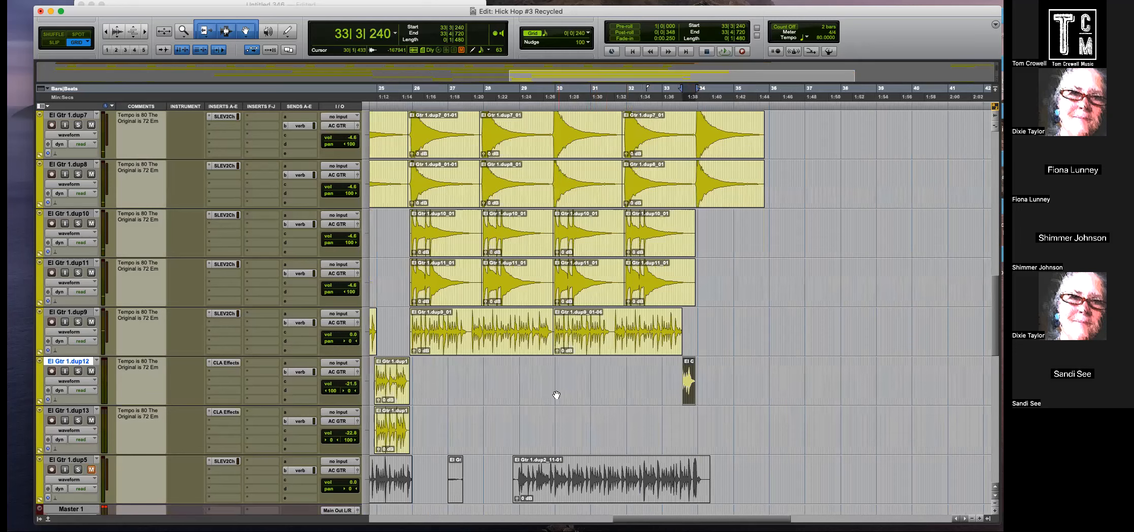
{"action": "left_click", "coordinate": [402, 471]}
{"action": "key", "text": "t"}
{"action": "key", "text": "t"}
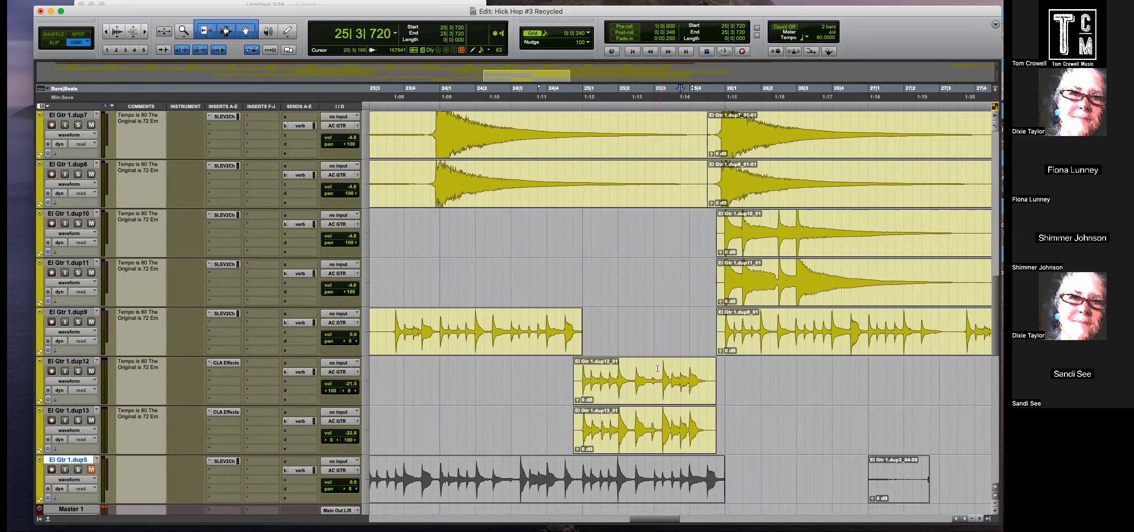
{"action": "left_click_drag", "start_coordinate": [660, 417], "coordinate": [744, 420]}
{"action": "key", "text": "b"}
{"action": "key", "text": "r"}
{"action": "key", "text": "r"}
{"action": "left_click_drag", "start_coordinate": [680, 441], "coordinate": [968, 440]}
{"action": "left_click", "coordinate": [955, 363]}
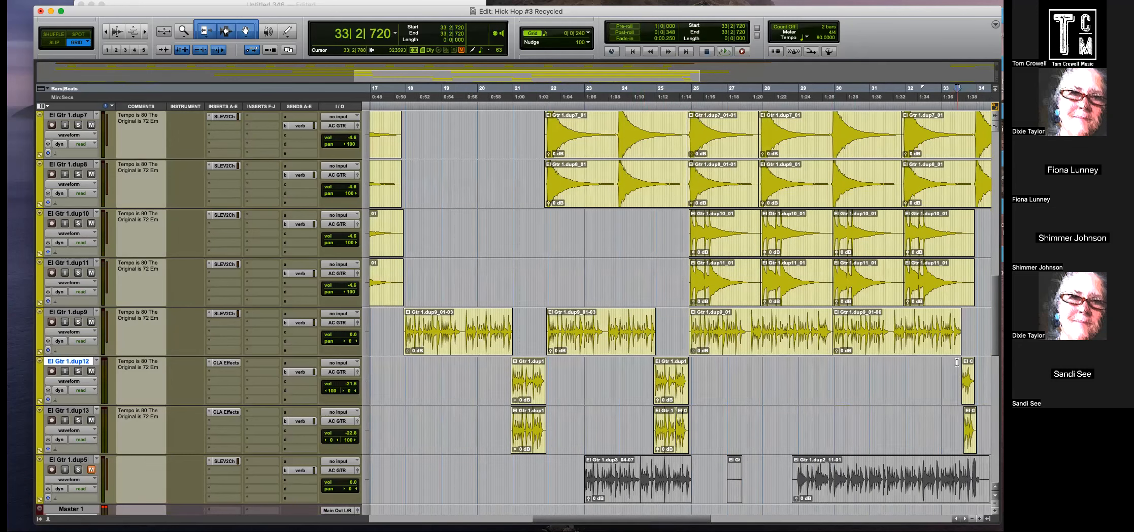
Align the start of the copied El Gtr 1.dup13 piece with the El Gtr 1.dup12 piece at 33|3|240.
{"action": "key", "text": "t"}
{"action": "key", "text": "t"}
{"action": "key", "text": "t"}
{"action": "key", "text": "space"}
{"action": "left_click_drag", "start_coordinate": [782, 443], "coordinate": [719, 458]}
{"action": "key", "text": "space"}
Play the transition from the El Gtr 1.dup9 riff into the effected pair, starting at 33|2|240.
{"action": "left_click", "coordinate": [698, 373]}
{"action": "key", "text": "space"}
{"action": "key", "text": "space"}
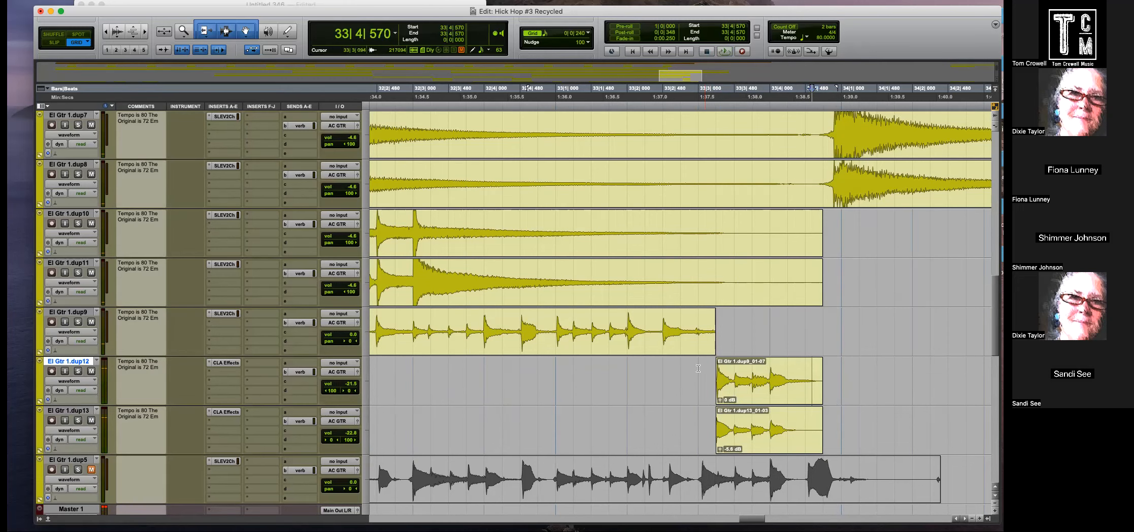
{"action": "key", "text": "space"}
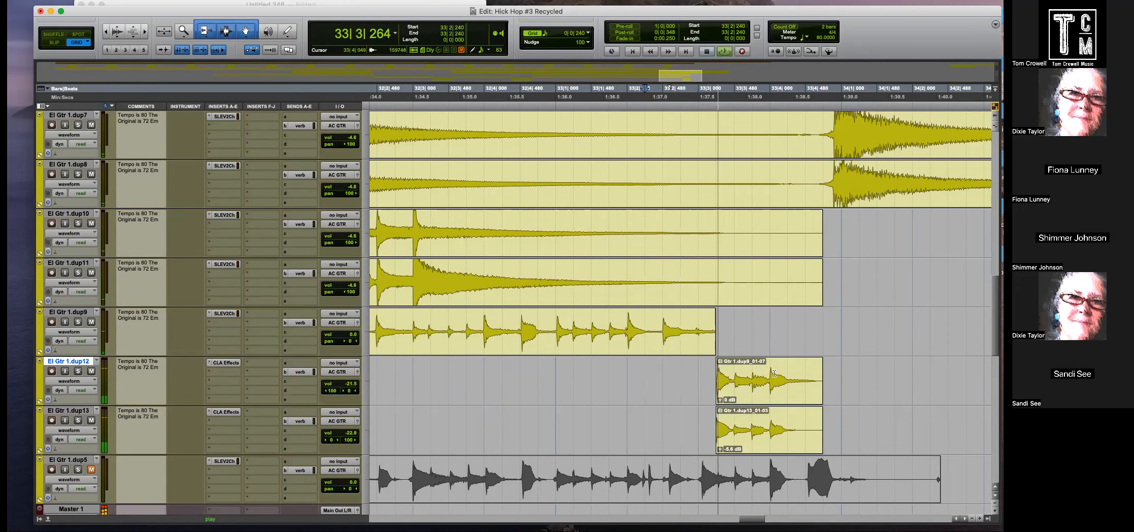
Delete the remaining El Gtr 1.dup7 and El Gtr 1.dup8 audio after the end of the effected guitar pair in bar 33.
{"action": "key", "text": "r"}
{"action": "scroll", "coordinate": [789, 390], "scroll_direction": "up", "scroll_amount": 3}
{"action": "key", "text": "space"}
{"action": "left_click_drag", "start_coordinate": [749, 225], "coordinate": [840, 280]}
{"action": "key", "text": "Delete"}
{"action": "left_click", "coordinate": [862, 293]}
{"action": "key", "text": "Delete"}
{"action": "left_click", "coordinate": [861, 234]}
{"action": "left_click", "coordinate": [906, 252]}
{"action": "key", "text": "Delete"}
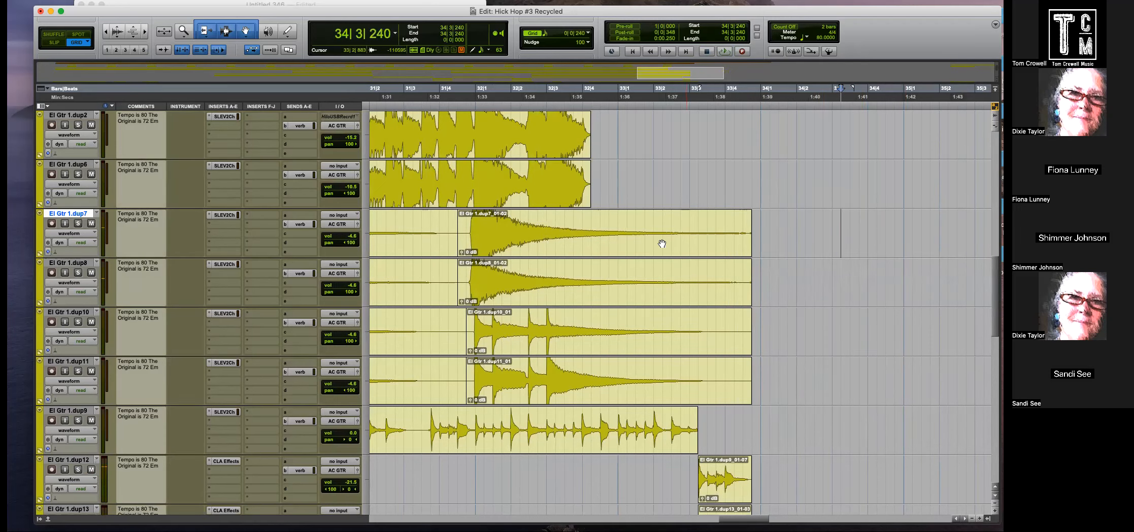
Show the Inst 1.dup3 bass track as notes at a larger height and delete its notes from bar 33 beat 2 onward.
{"action": "left_click", "coordinate": [660, 243]}
{"action": "key", "text": "space"}
{"action": "scroll", "coordinate": [804, 324], "scroll_direction": "up", "scroll_amount": 3}
{"action": "scroll", "coordinate": [804, 324], "scroll_direction": "up", "scroll_amount": 3}
{"action": "key", "text": "space"}
{"action": "left_click", "coordinate": [655, 406]}
{"action": "key", "text": "ctrl+minus"}
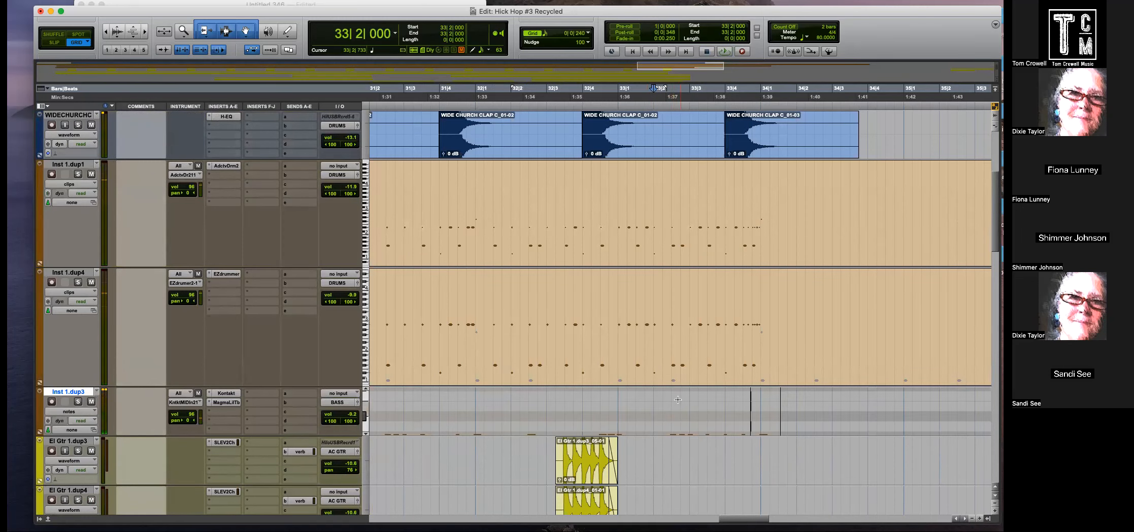
{"action": "scroll", "coordinate": [338, 388], "scroll_direction": "down", "scroll_amount": 3}
{"action": "left_click_drag", "start_coordinate": [297, 276], "coordinate": [331, 402]}
{"action": "scroll", "coordinate": [760, 374], "scroll_direction": "down", "scroll_amount": 5}
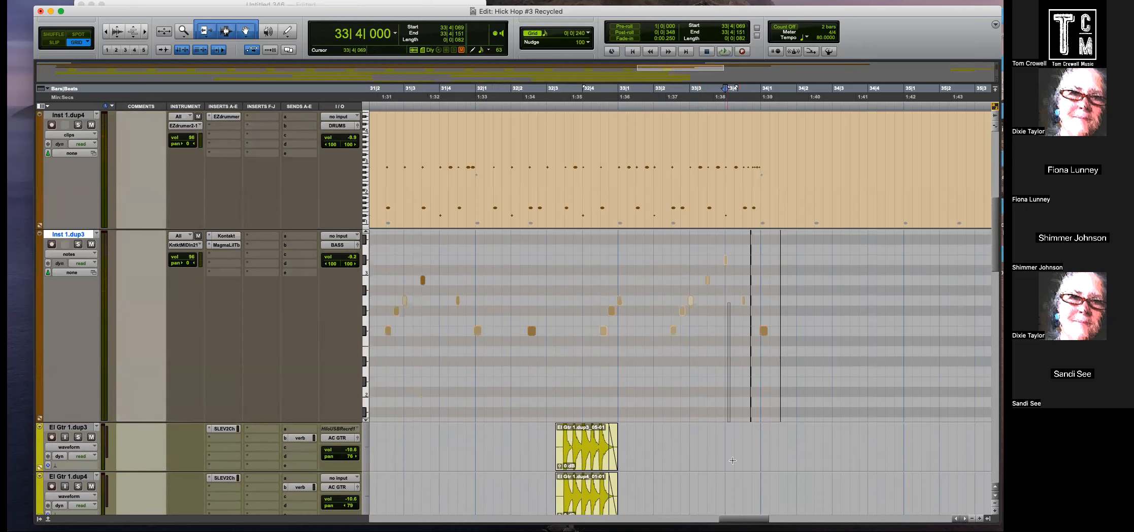
{"action": "left_click_drag", "start_coordinate": [801, 235], "coordinate": [653, 314]}
{"action": "key", "text": "Delete"}
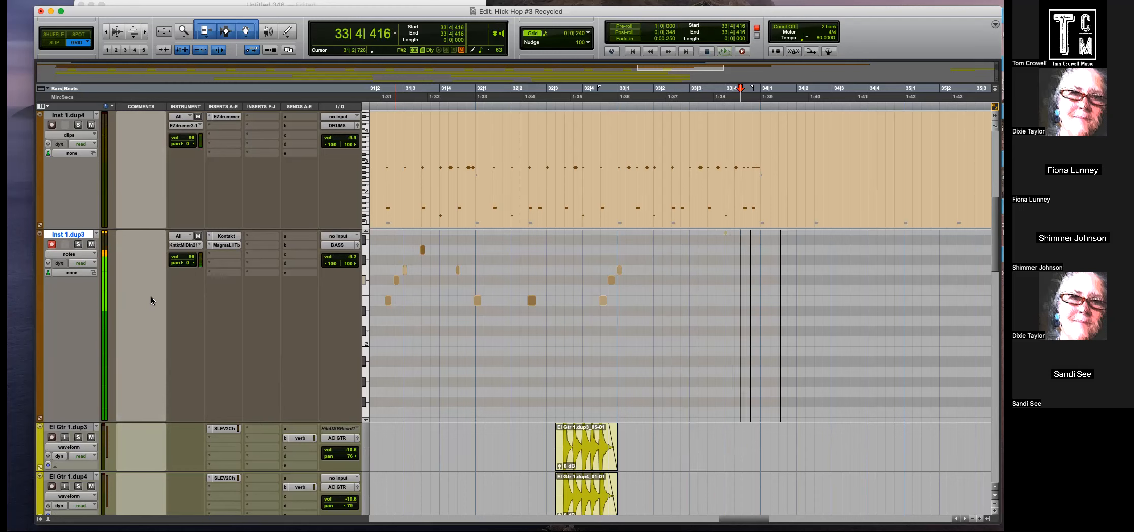
Record a new bass phrase on Inst 1.dup3 from 33|2|720 with pre-roll and select its notes.
{"action": "left_click", "coordinate": [680, 290]}
{"action": "key", "text": "space"}
{"action": "key", "text": "space"}
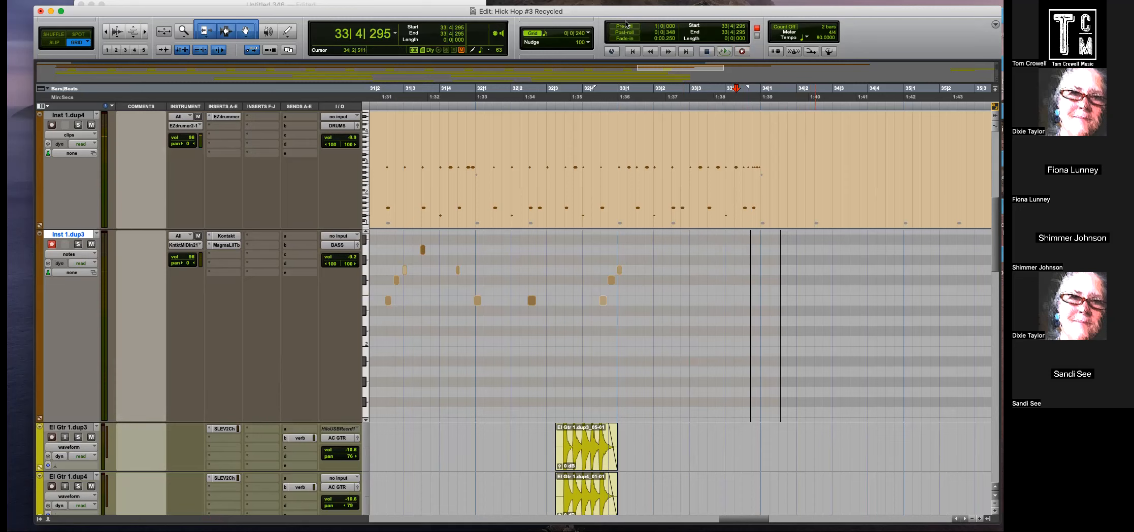
{"action": "left_click", "coordinate": [679, 297]}
{"action": "key", "text": "space"}
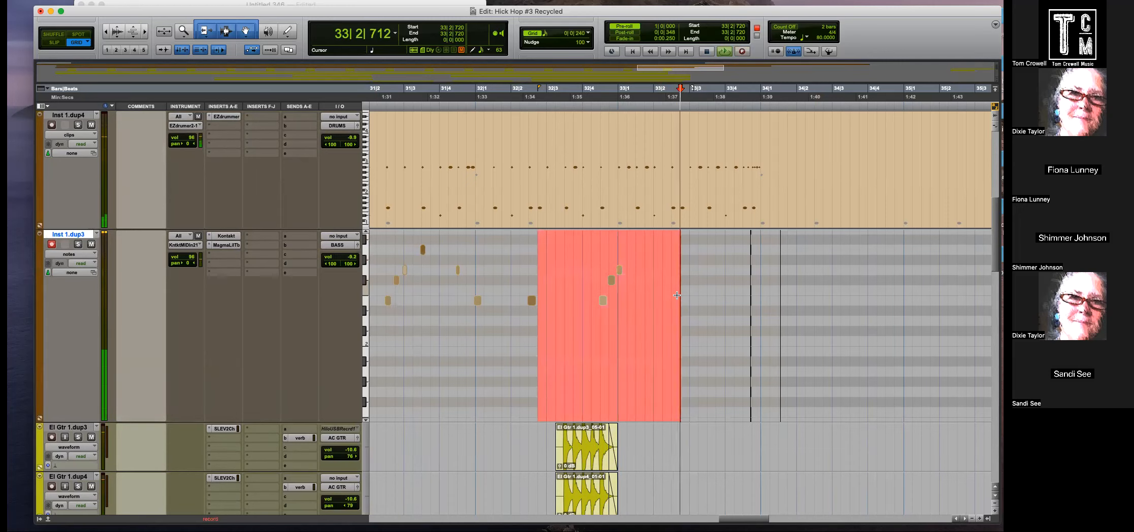
{"action": "key", "text": "space"}
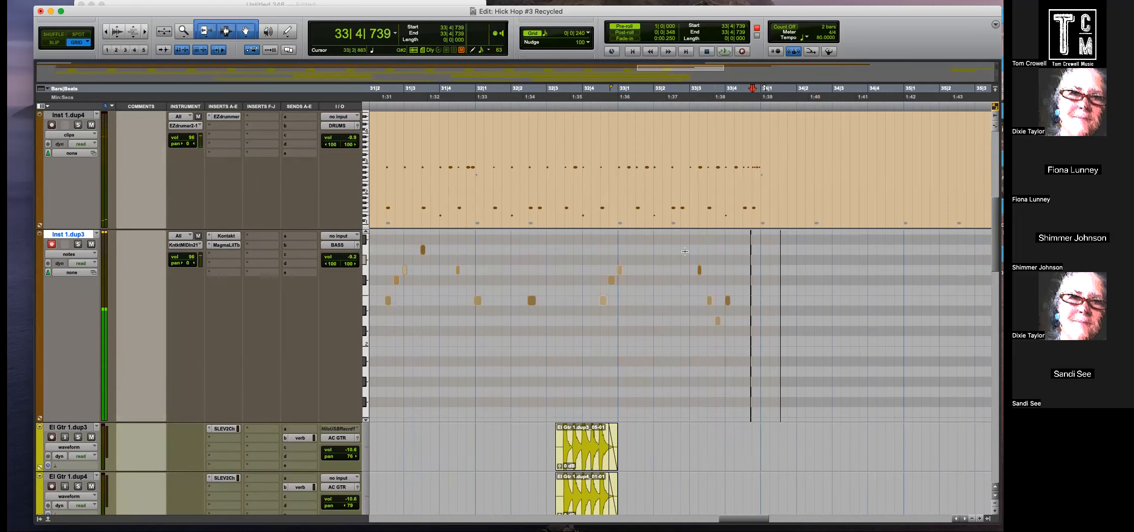
{"action": "left_click_drag", "start_coordinate": [686, 253], "coordinate": [739, 330]}
Move the El Gtr 1.dup12 and El Gtr 1.dup13 tracks directly beneath the Inst 1.dup3 bass track.
{"action": "scroll", "coordinate": [745, 344], "scroll_direction": "down", "scroll_amount": 8}
{"action": "left_click", "coordinate": [722, 368]}
{"action": "left_click", "coordinate": [694, 413]}
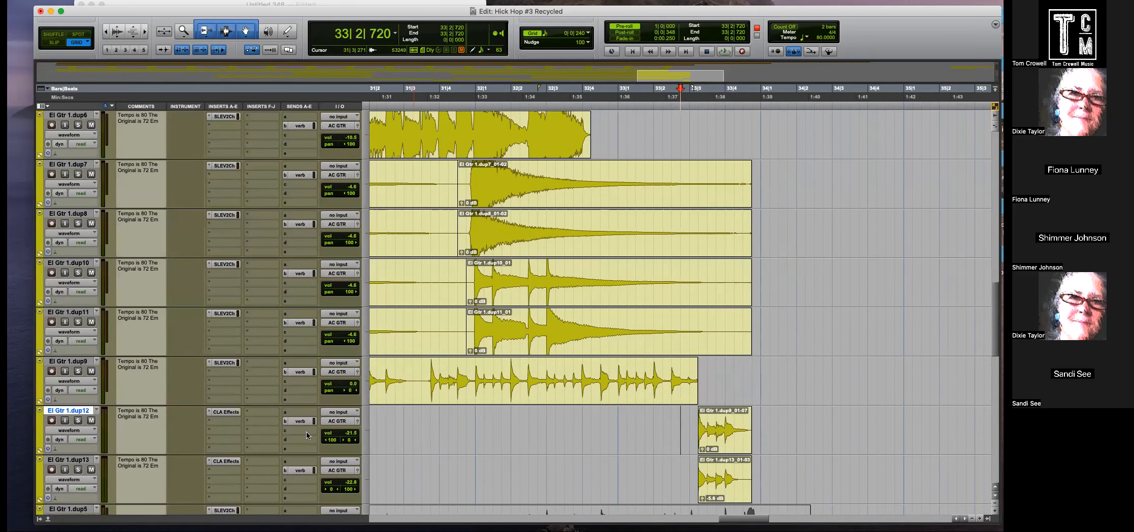
{"action": "left_click", "coordinate": [75, 461], "text": "shift"}
{"action": "left_click_drag", "start_coordinate": [77, 412], "coordinate": [86, 291]}
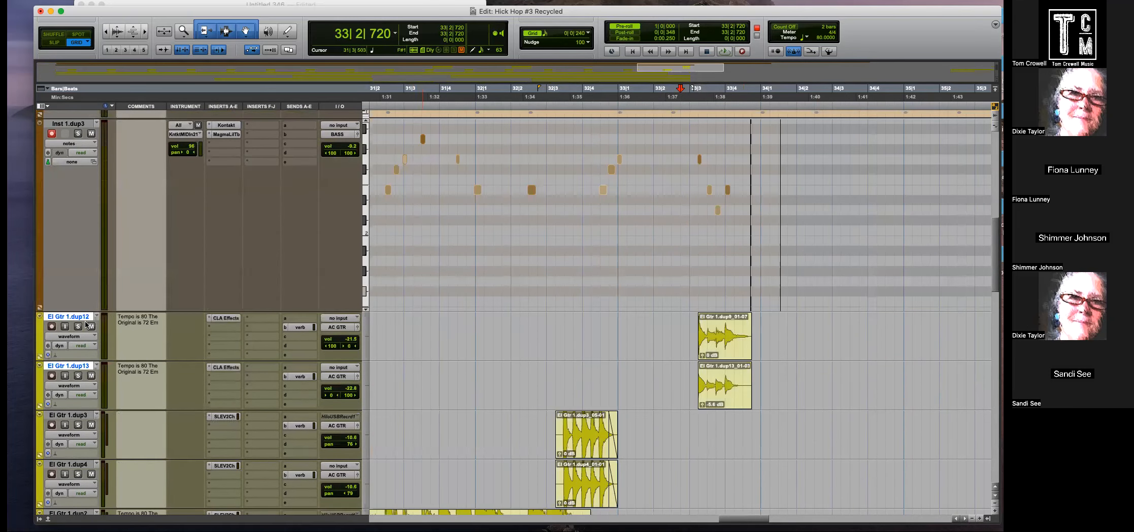
Disarm Inst 1.dup3, solo it with El Gtr 1.dup12 and El Gtr 1.dup13, and play the new bass phrase in bar 33.
{"action": "left_click", "coordinate": [52, 134]}
{"action": "key", "text": "space"}
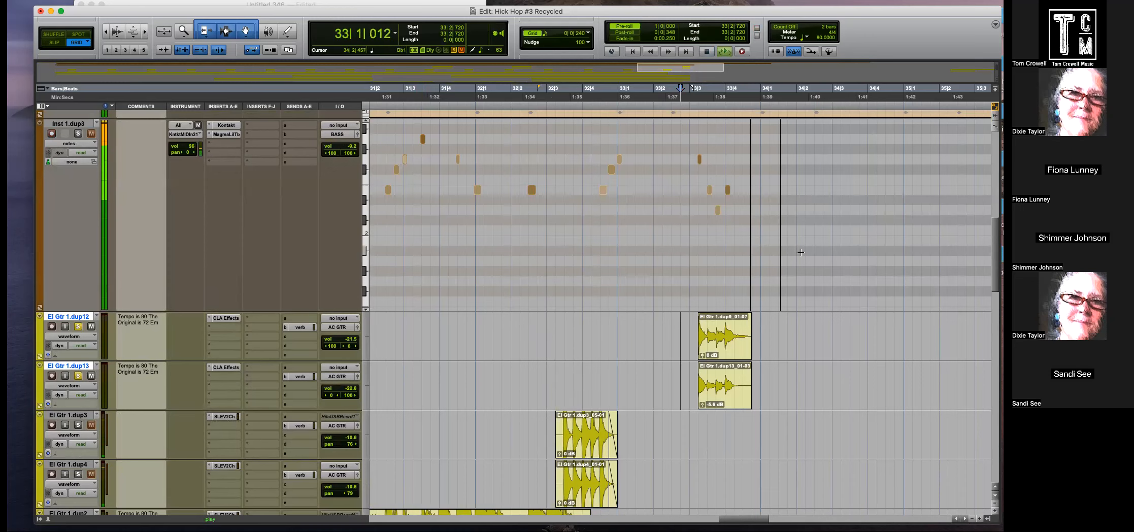
{"action": "left_click", "coordinate": [77, 134]}
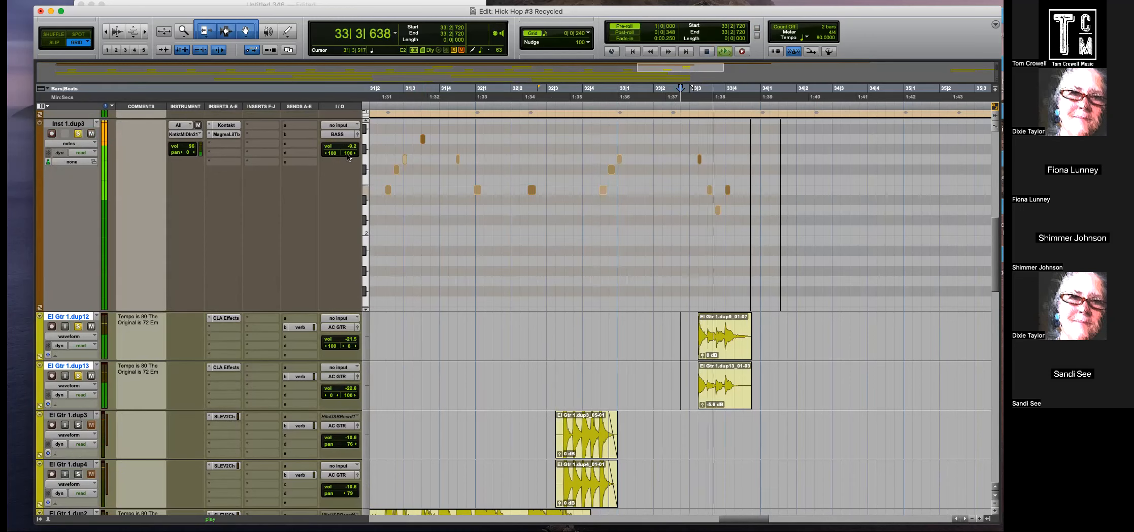
{"action": "key", "text": "space"}
{"action": "left_click", "coordinate": [724, 210]}
{"action": "key", "text": "space"}
{"action": "key", "text": "super+bracketright"}
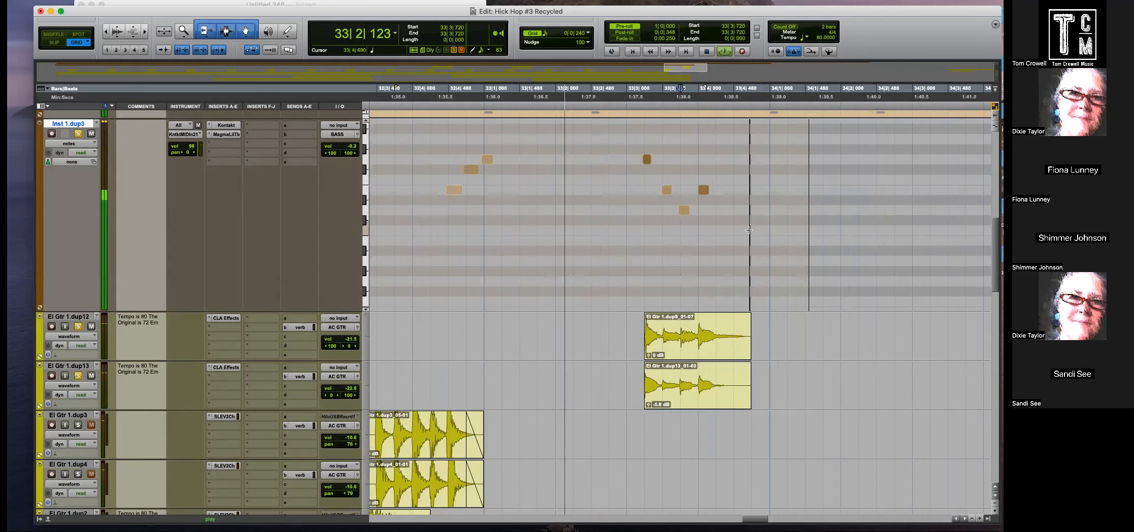
{"action": "key", "text": "space"}
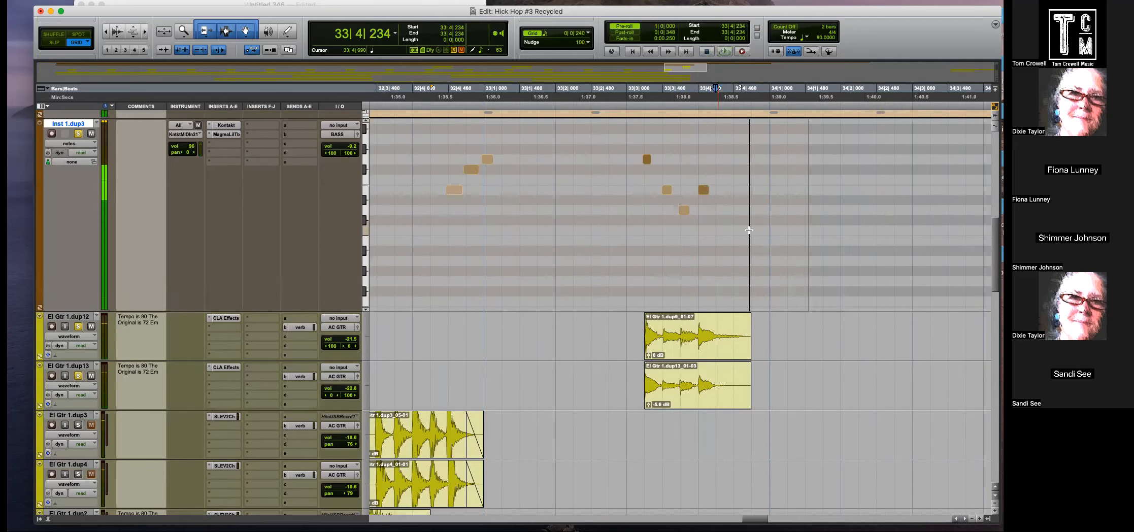
Try the second and fourth notes of the new Inst 1.dup3 phrase at F2 and return both to E2.
{"action": "left_click", "coordinate": [647, 160]}
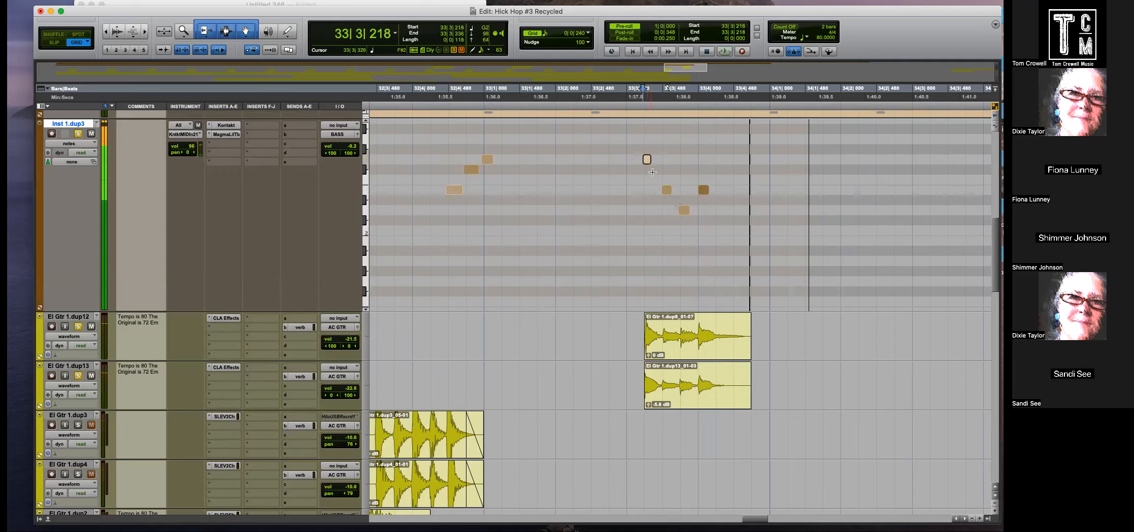
{"action": "left_click_drag", "start_coordinate": [670, 193], "coordinate": [667, 175]}
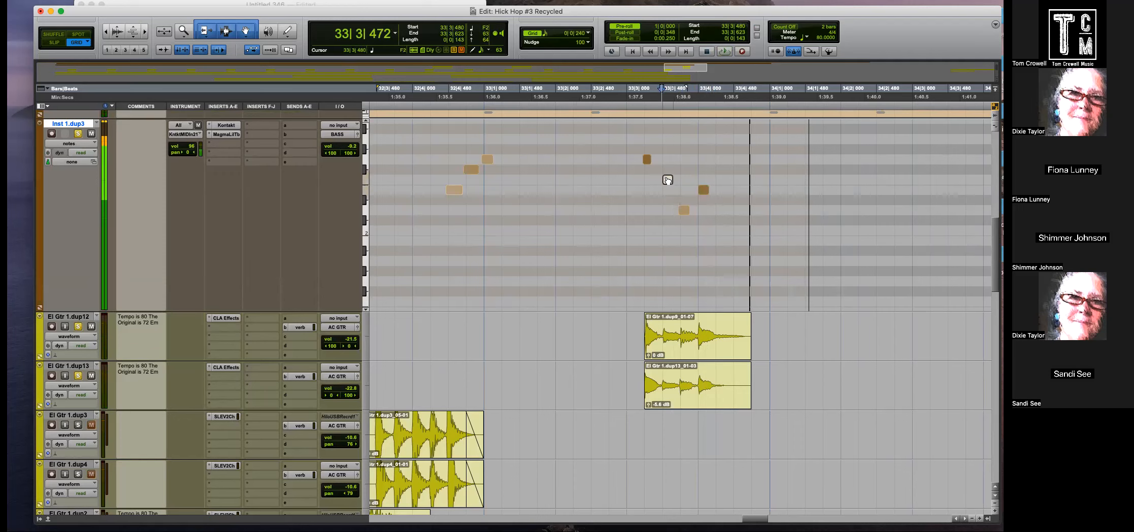
{"action": "left_click", "coordinate": [648, 160]}
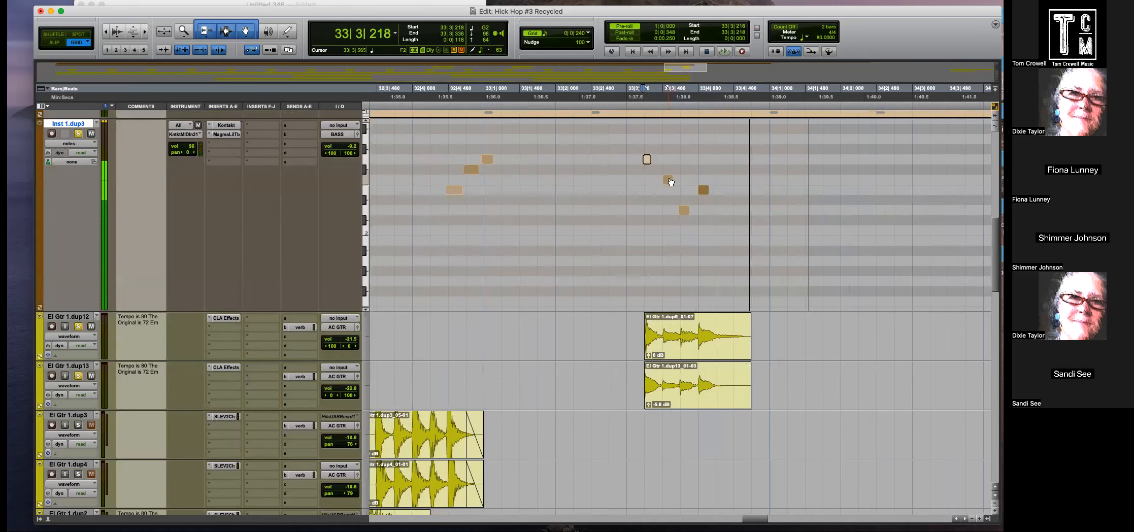
{"action": "left_click", "coordinate": [684, 211]}
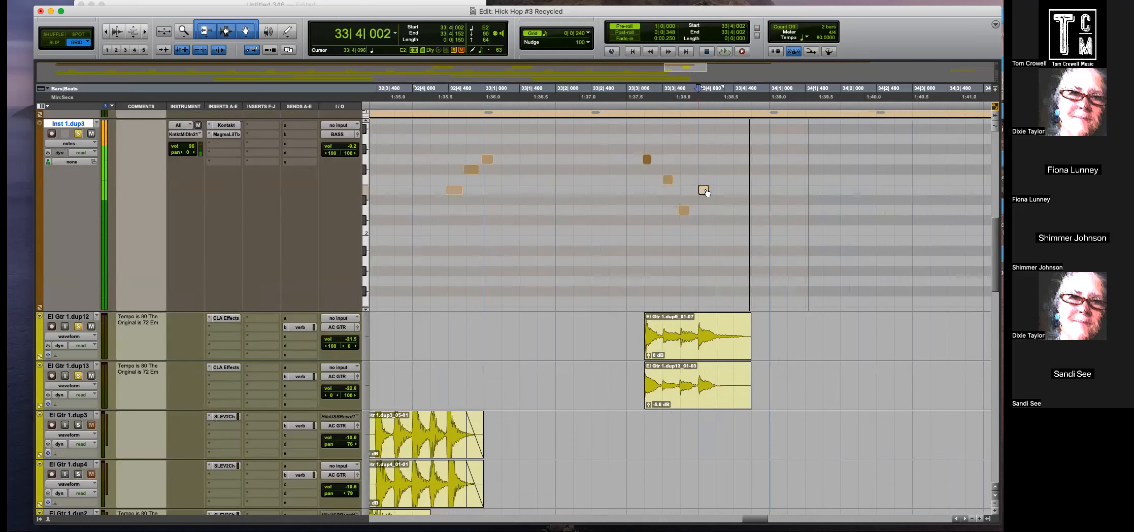
{"action": "key", "text": "space"}
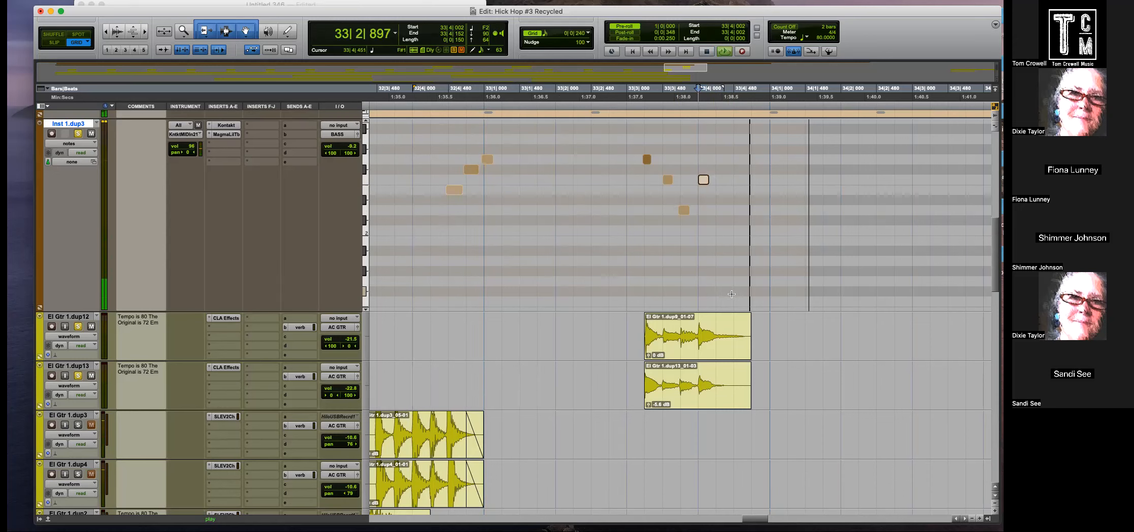
{"action": "left_click", "coordinate": [667, 178], "text": "shift"}
{"action": "left_click_drag", "start_coordinate": [666, 179], "coordinate": [665, 188]}
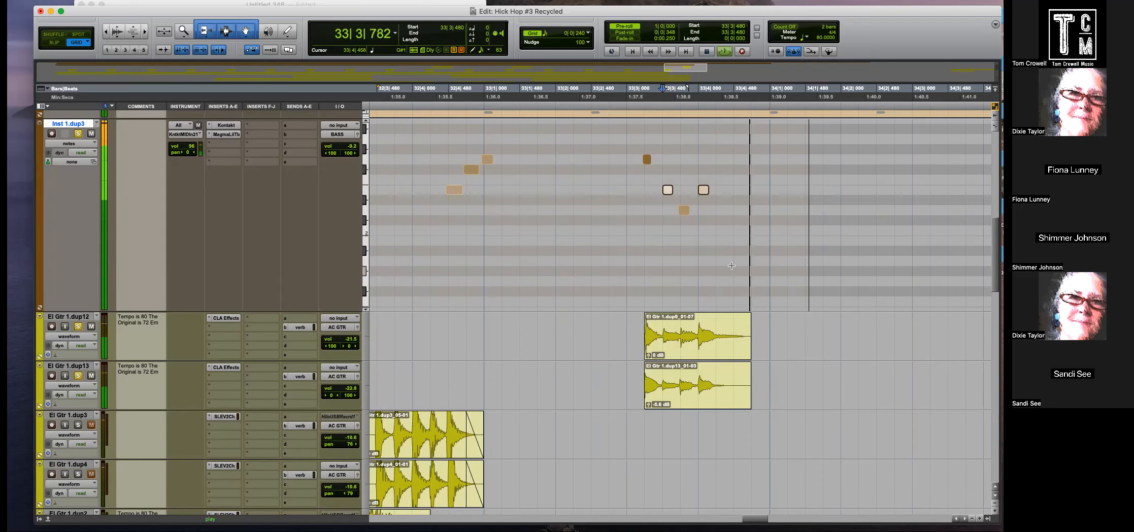
Take the bass and both effected guitar tracks out of solo and play the full mix through bar 32 into bar 33.
{"action": "left_click", "coordinate": [630, 207]}
{"action": "key", "text": "r"}
{"action": "key", "text": "r"}
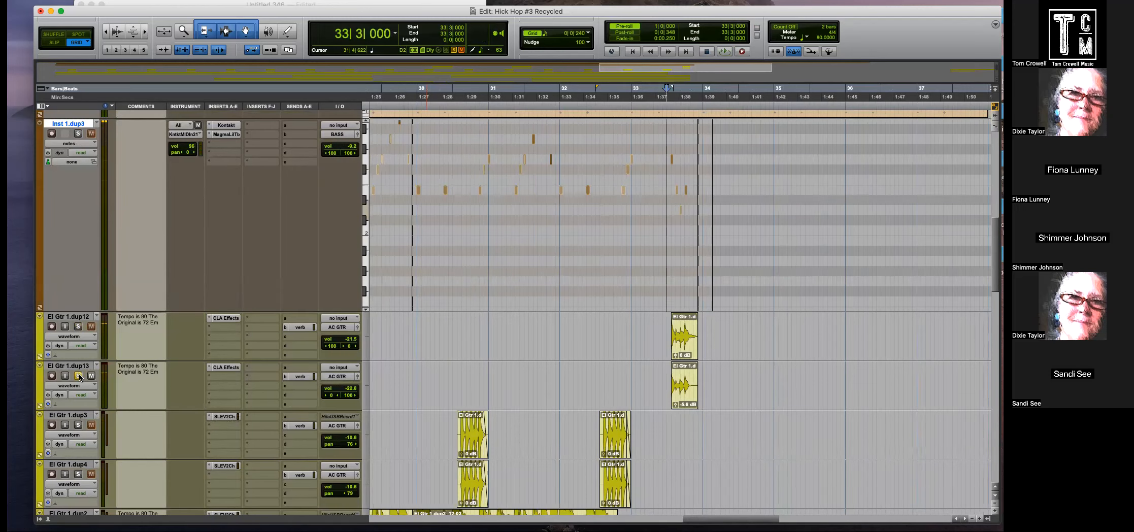
{"action": "left_click_drag", "start_coordinate": [657, 327], "coordinate": [660, 328]}
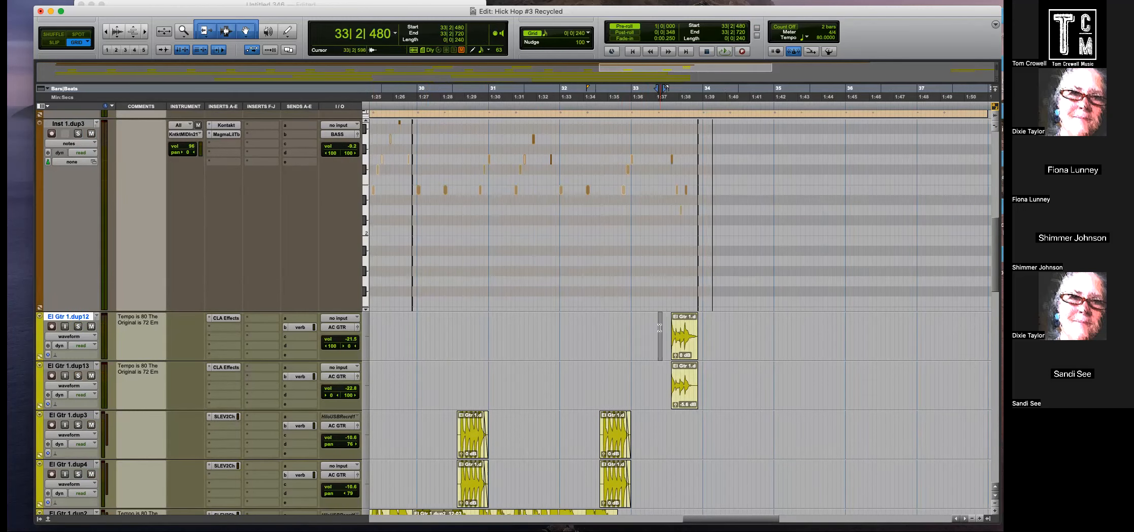
{"action": "left_click", "coordinate": [617, 248]}
{"action": "key", "text": "t"}
{"action": "key", "text": "space"}
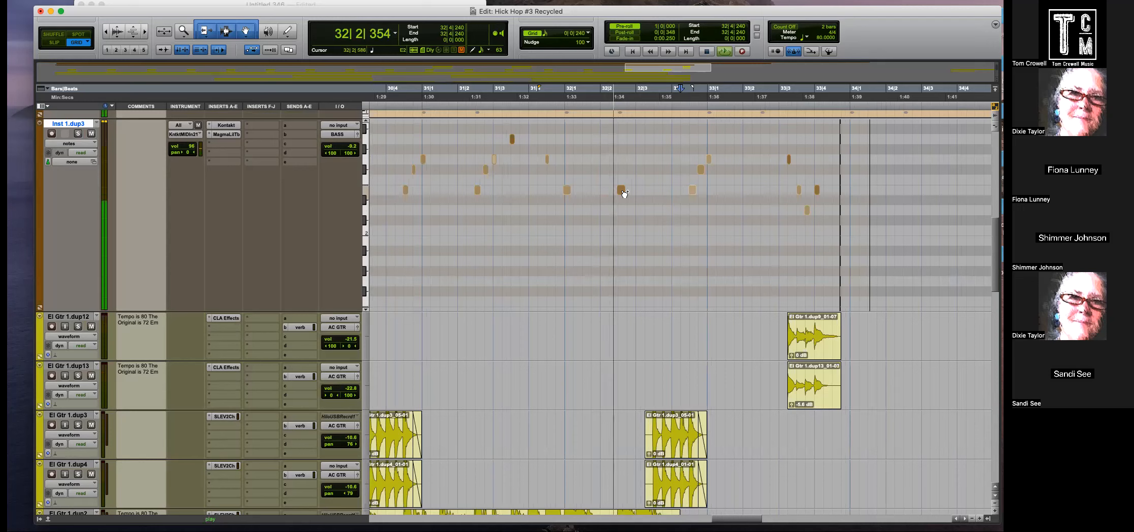
Add E2 bass notes on Inst 1.dup3 at 33|1|480 and 33|2|480.
{"action": "left_click", "coordinate": [738, 190]}
{"action": "left_click_drag", "start_coordinate": [738, 190], "coordinate": [728, 190]}
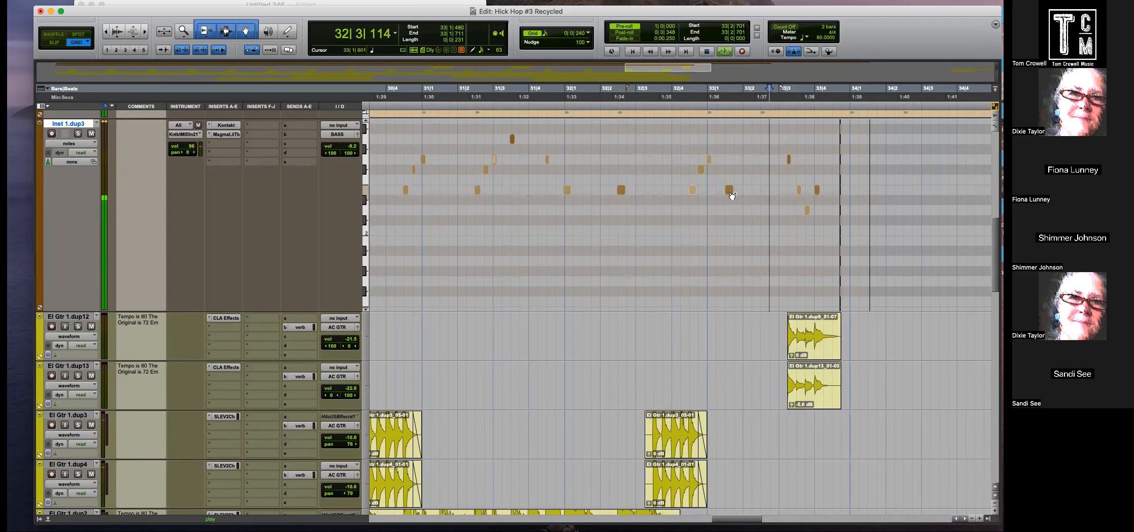
{"action": "left_click", "coordinate": [763, 190]}
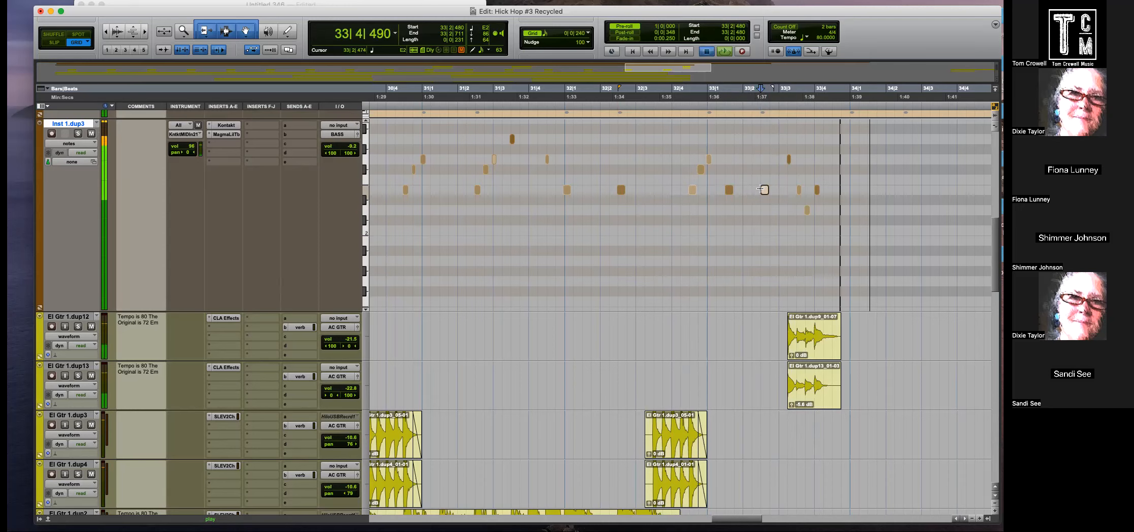
Try the first added bass note at 33|2|000 and return it to 33|1|480.
{"action": "left_click_drag", "start_coordinate": [728, 190], "coordinate": [747, 190]}
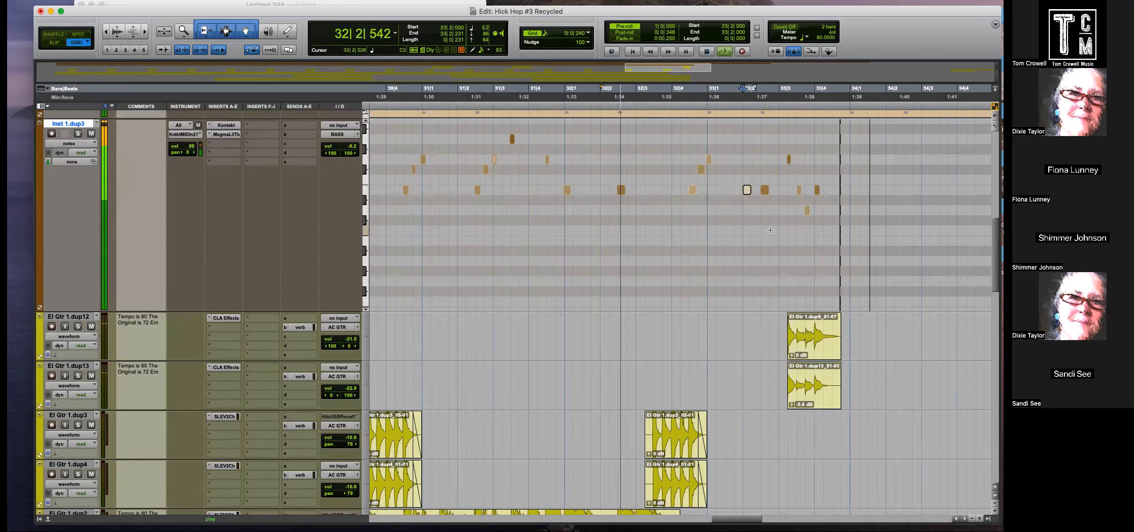
{"action": "key", "text": "super+bracketright"}
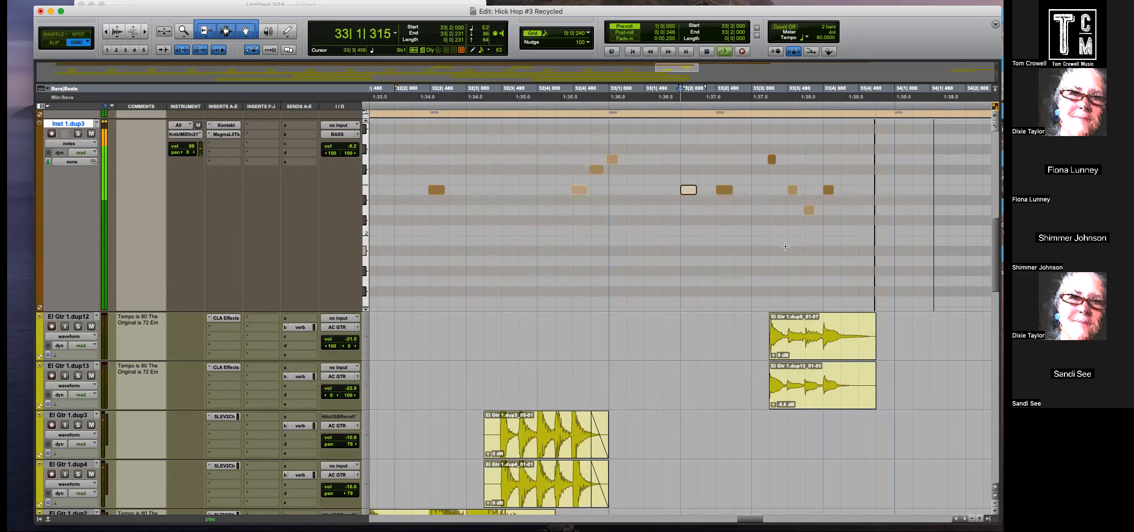
{"action": "left_click_drag", "start_coordinate": [689, 192], "coordinate": [671, 193]}
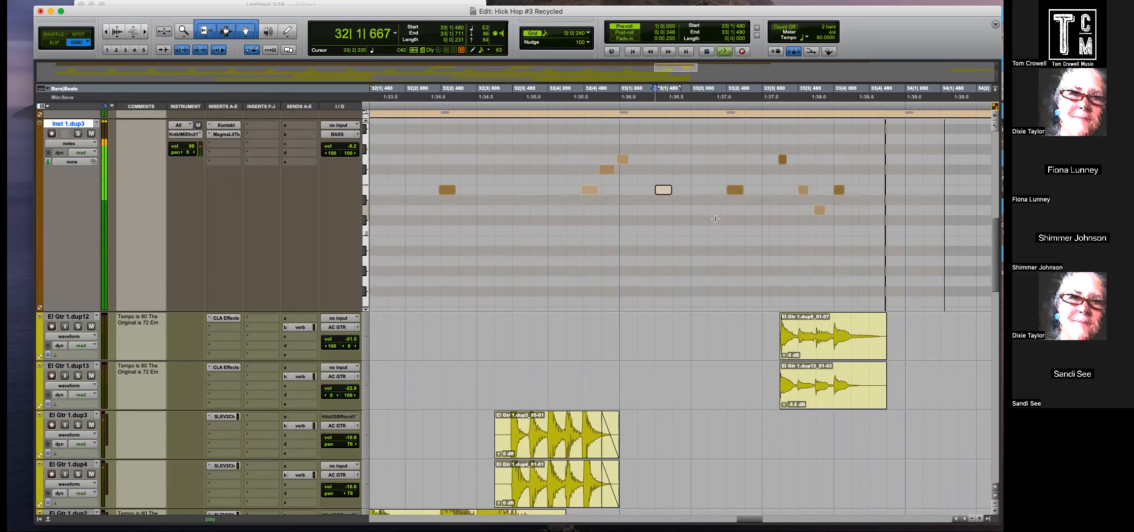
Show Inst 1.dup4 as notes, copy its low drum note to 33|3|720 and delete that row's last two notes in bar 33.
{"action": "scroll", "coordinate": [739, 234], "scroll_direction": "up", "scroll_amount": 5}
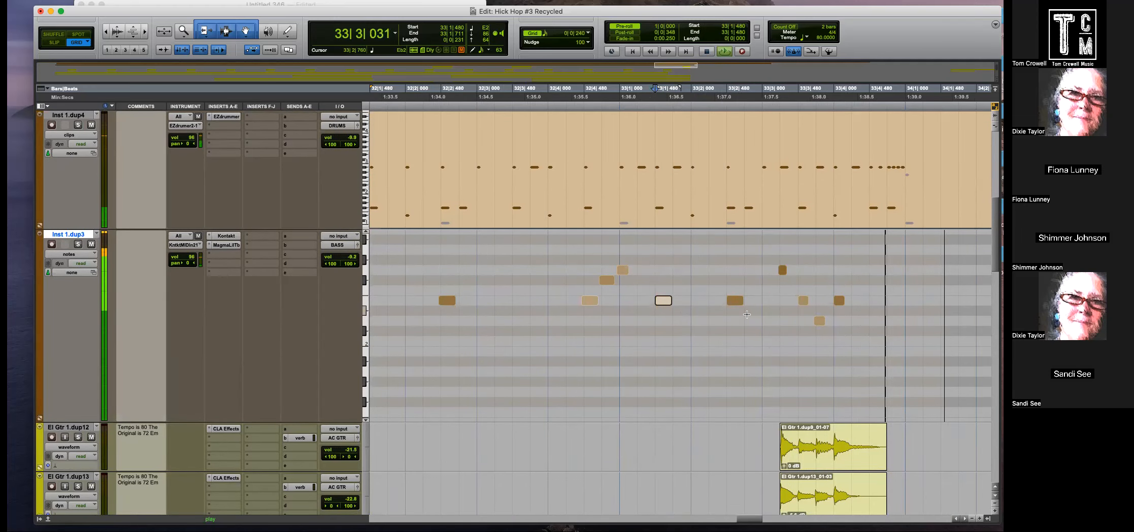
{"action": "left_click", "coordinate": [780, 153]}
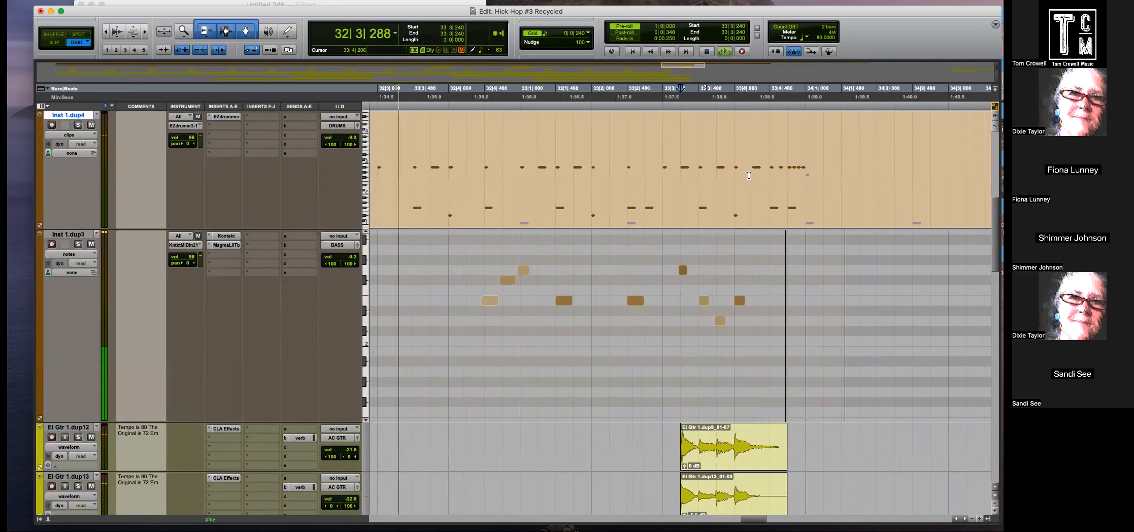
{"action": "key", "text": "minus"}
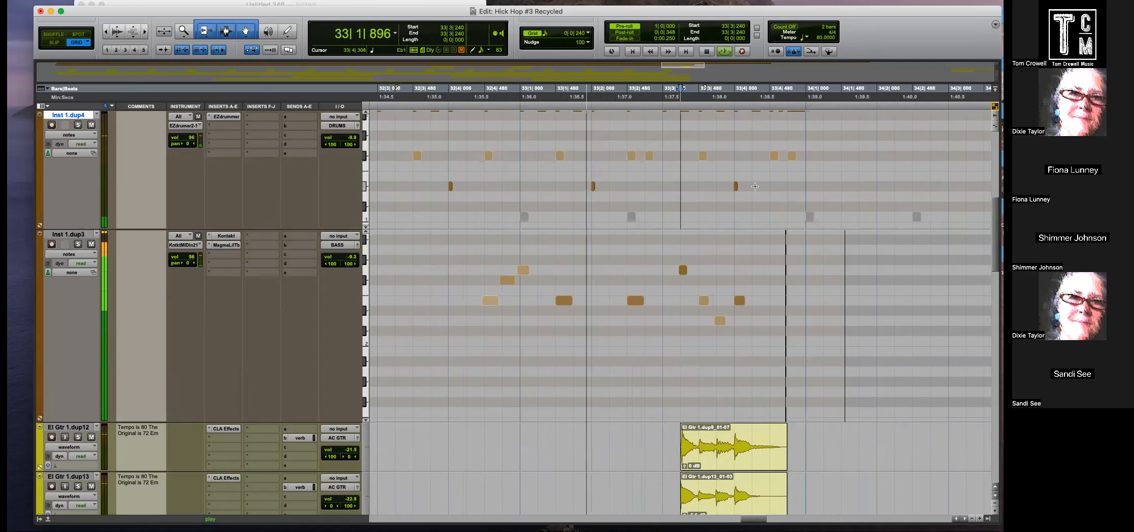
{"action": "scroll", "coordinate": [757, 195], "scroll_direction": "up", "scroll_amount": 2}
{"action": "left_click", "coordinate": [704, 264]}
{"action": "left_click_drag", "start_coordinate": [820, 247], "coordinate": [747, 277]}
{"action": "key", "text": "Delete"}
Show Inst 1.dup1 as notes and delete the notes in its busiest drum row from 33|3|240 to the end of bar 33.
{"action": "left_click", "coordinate": [660, 142]}
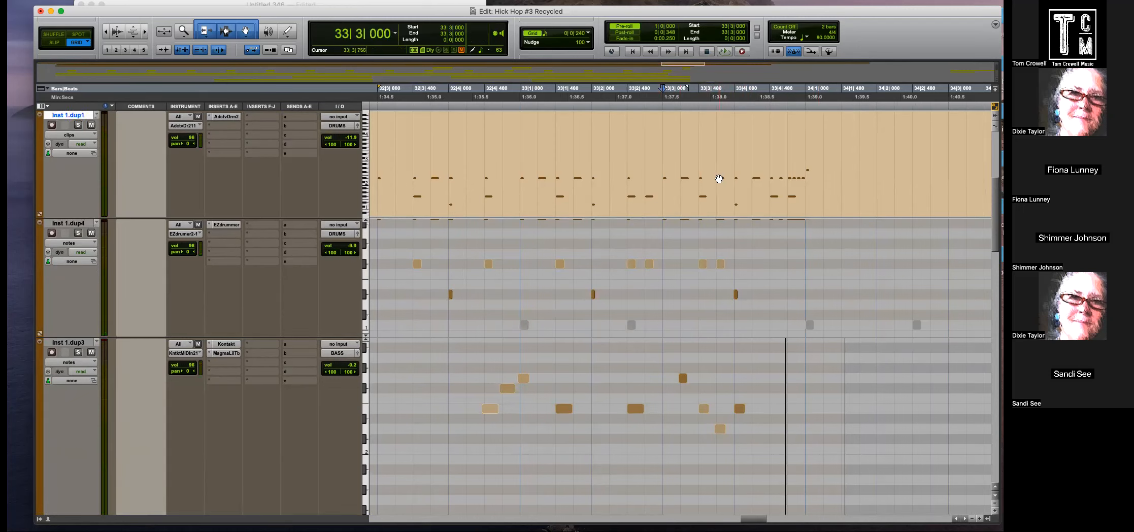
{"action": "left_click", "coordinate": [769, 144]}
{"action": "key", "text": "ctrl+minus"}
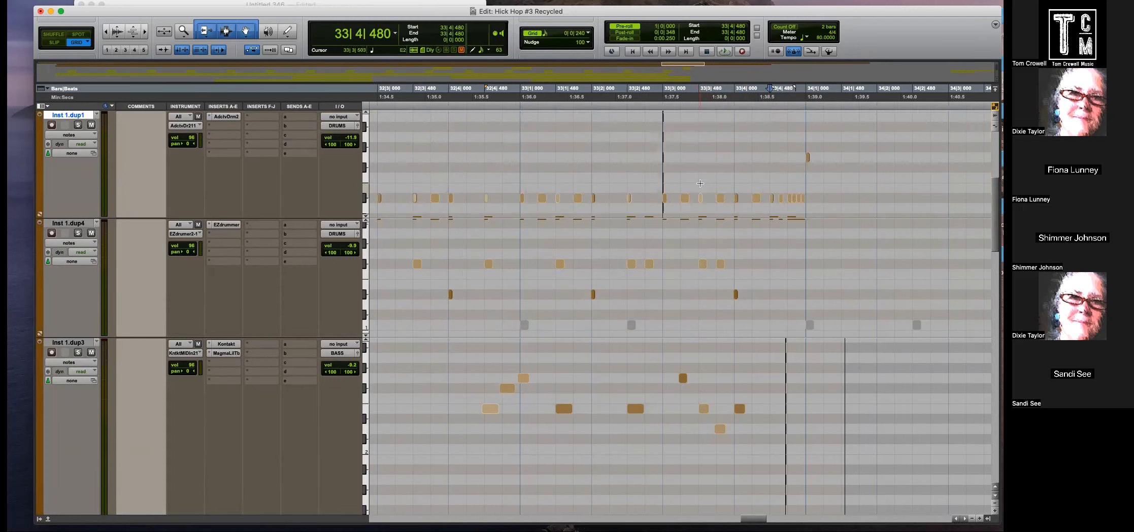
{"action": "left_click_drag", "start_coordinate": [831, 203], "coordinate": [681, 216]}
{"action": "key", "text": "Delete"}
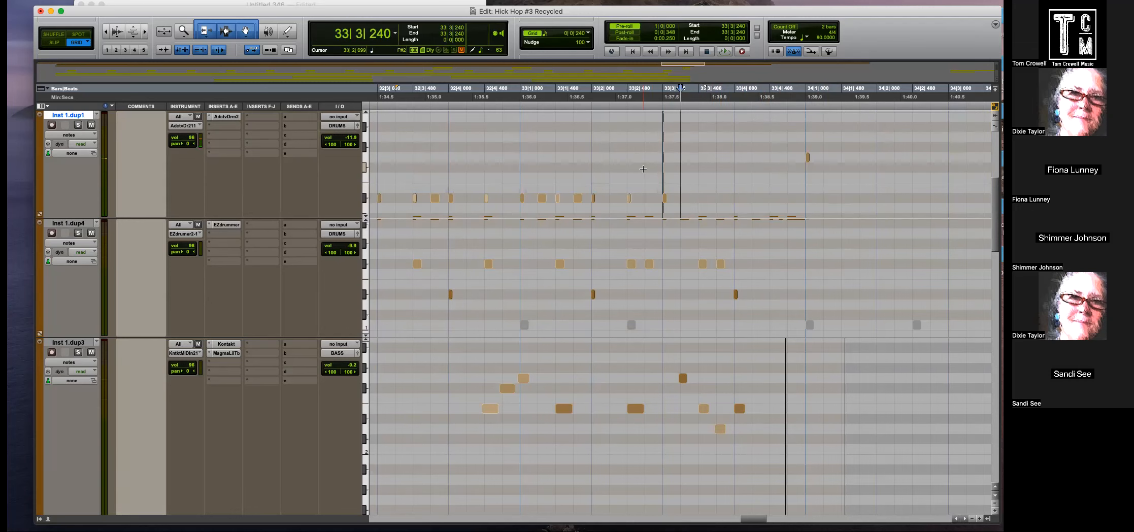
Copy the Inst 1.dup1 drum note at 33|3|480 to 33|3|240 and 33|3|720 during playback.
{"action": "key", "text": "space"}
{"action": "scroll", "coordinate": [691, 216], "scroll_direction": "down", "scroll_amount": 5}
{"action": "key", "text": "space"}
{"action": "left_click", "coordinate": [713, 139]}
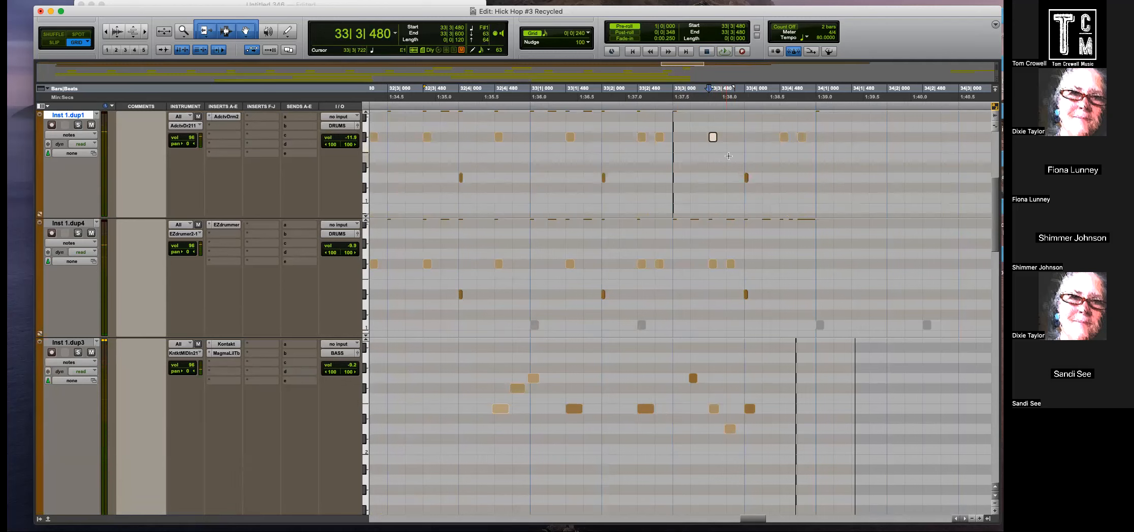
{"action": "left_click_drag", "start_coordinate": [706, 142], "coordinate": [704, 110]}
{"action": "key", "text": "space"}
{"action": "left_click_drag", "start_coordinate": [714, 167], "coordinate": [735, 170]}
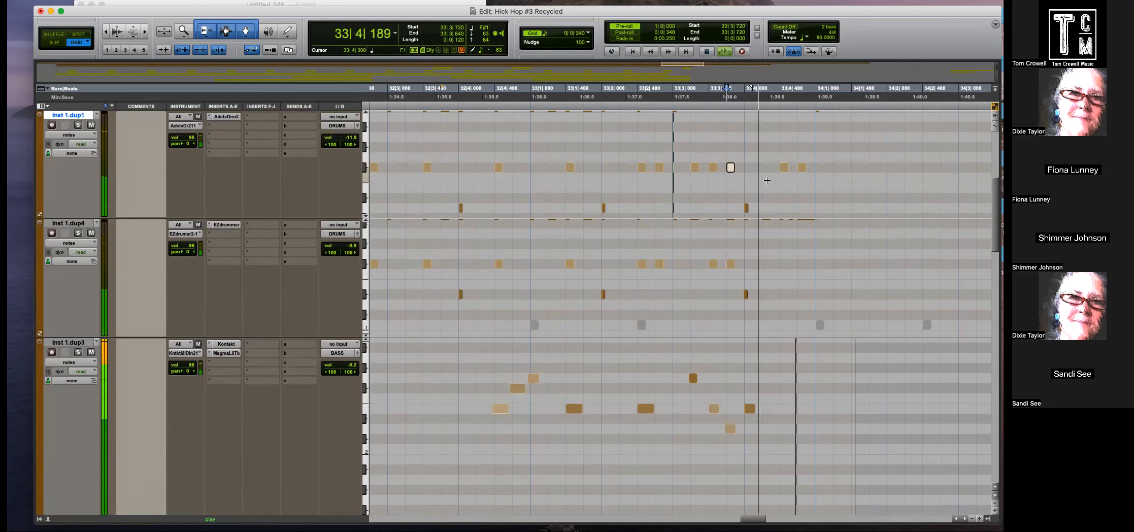
Delete the last two Inst 1.dup1 drum notes in beat 4 of bar 33.
{"action": "left_click_drag", "start_coordinate": [822, 159], "coordinate": [762, 171]}
{"action": "key", "text": "super+z"}
{"action": "key", "text": "space"}
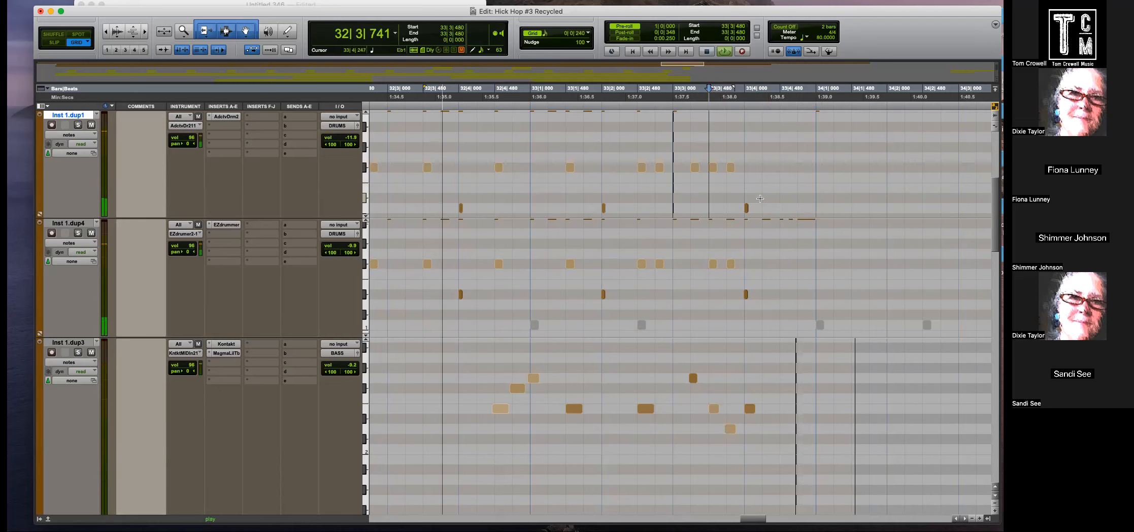
Delete the Inst 1.dup4 drum notes from 33|4|240 through the start of bar 34.
{"action": "key", "text": "space"}
{"action": "left_click", "coordinate": [759, 260]}
{"action": "left_click_drag", "start_coordinate": [748, 253], "coordinate": [744, 210]}
{"action": "left_click_drag", "start_coordinate": [857, 292], "coordinate": [740, 334]}
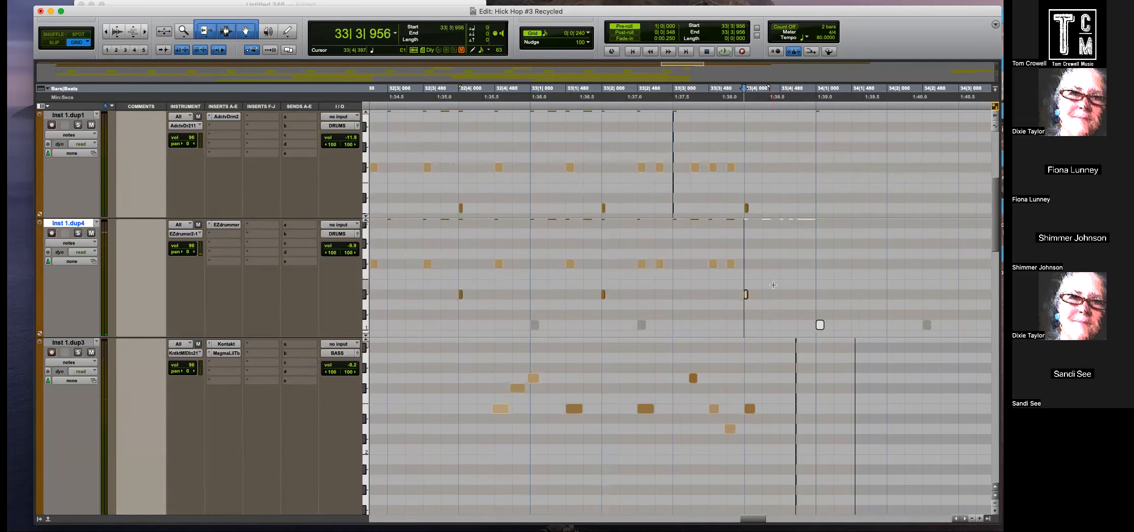
{"action": "left_click_drag", "start_coordinate": [841, 251], "coordinate": [775, 294]}
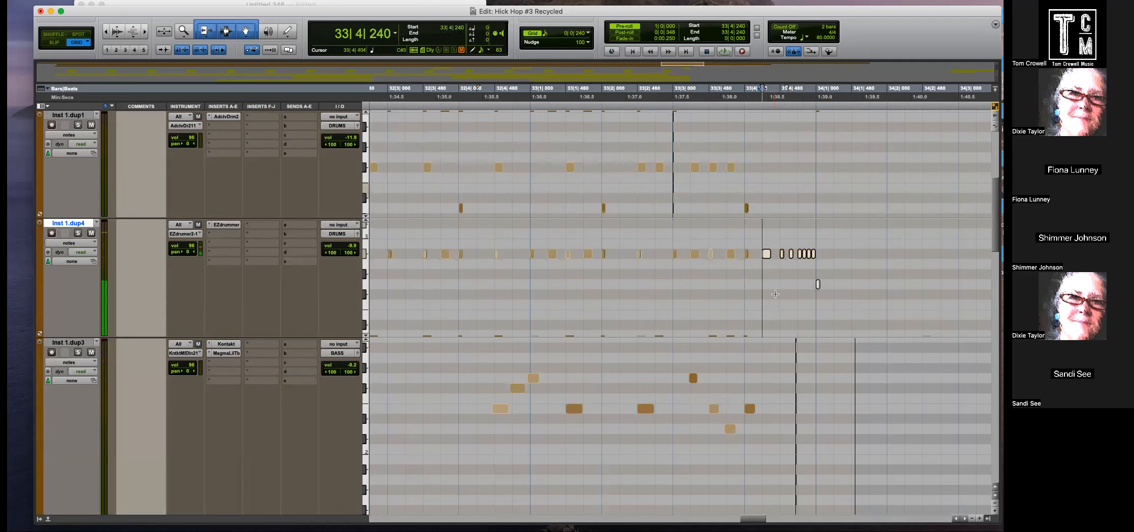
{"action": "key", "text": "space"}
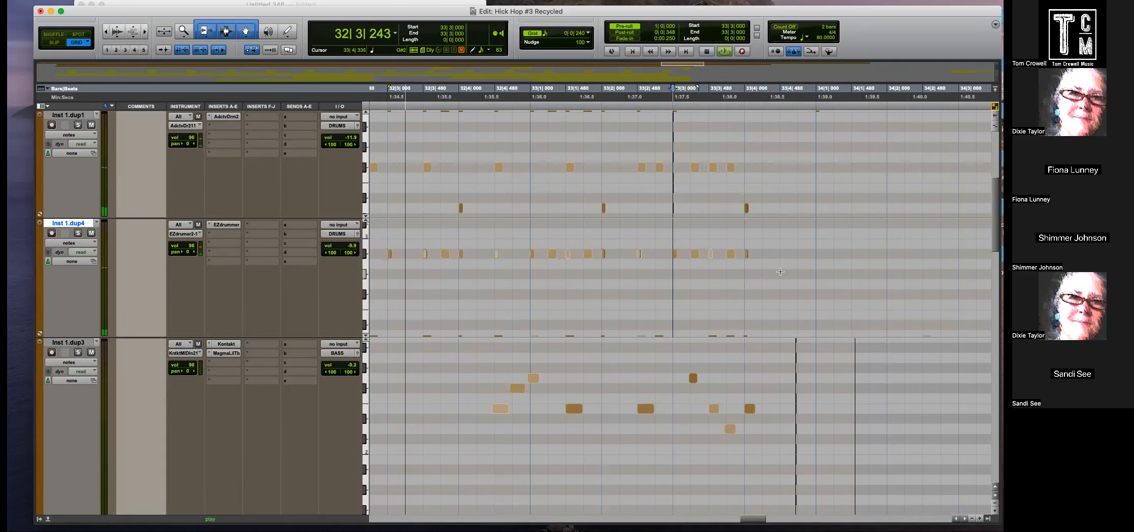
Delete the last WIDE CHURCH CLAP clip, starting at 33|4|000, during playback.
{"action": "scroll", "coordinate": [876, 314], "scroll_direction": "up", "scroll_amount": 2}
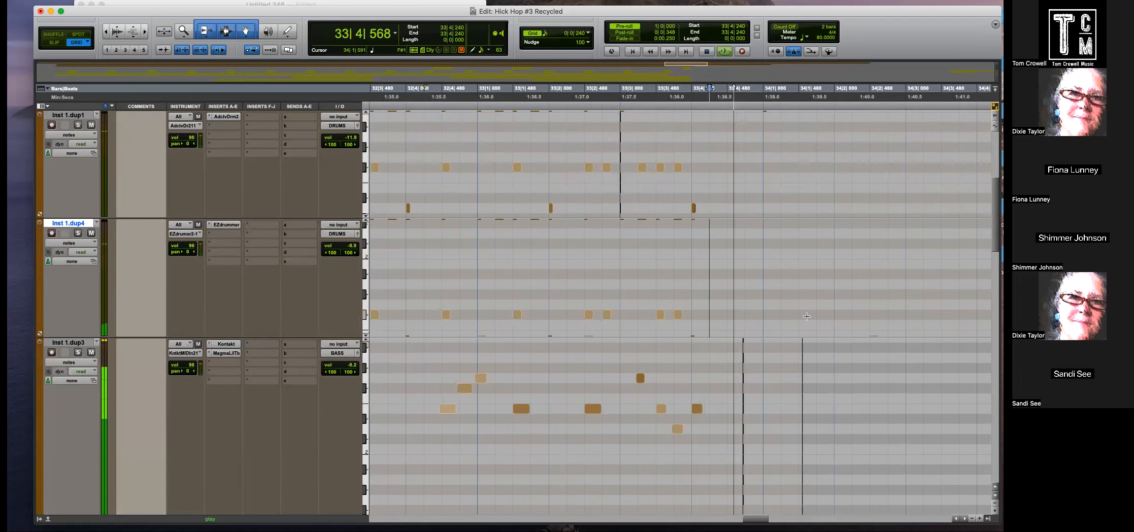
{"action": "scroll", "coordinate": [762, 315], "scroll_direction": "up", "scroll_amount": 3}
{"action": "left_click", "coordinate": [715, 300]}
{"action": "key", "text": "space"}
{"action": "key", "text": "space"}
{"action": "key", "text": "super+bracketleft"}
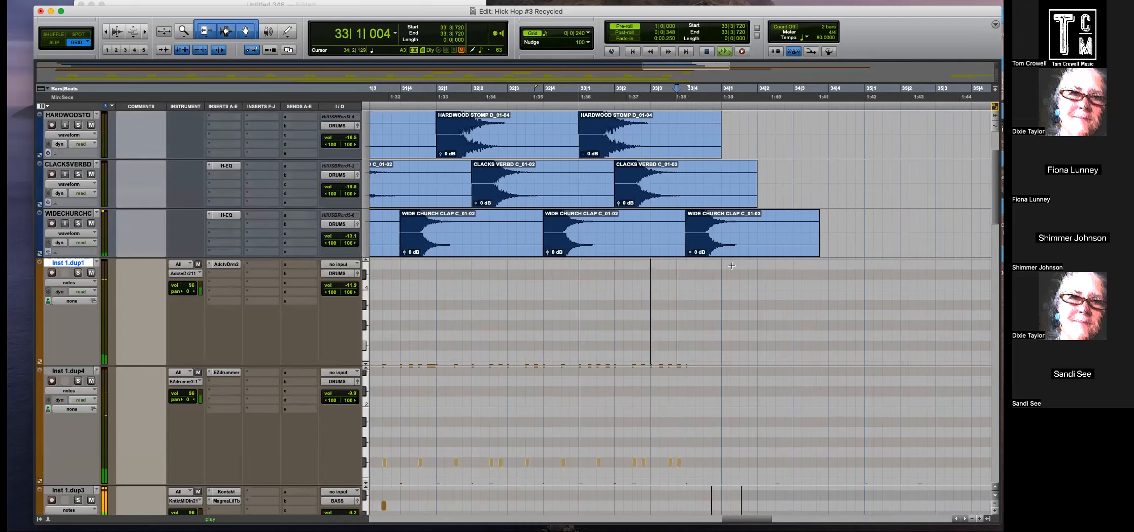
{"action": "left_click", "coordinate": [727, 253]}
{"action": "key", "text": "Delete"}
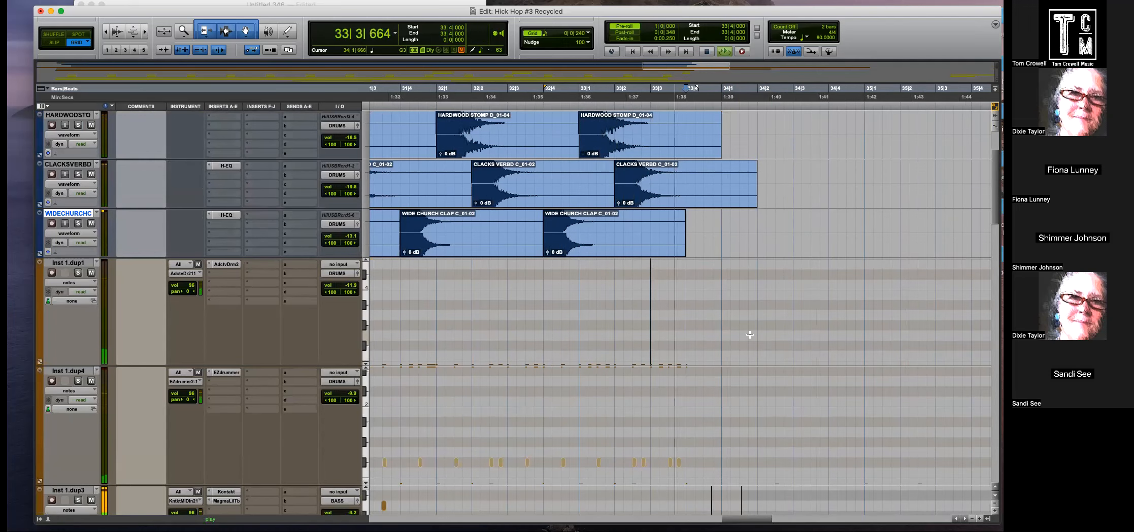
Cut off the last Inst 1 percussion clip from 33|4|000 to its end.
{"action": "scroll", "coordinate": [750, 335], "scroll_direction": "up", "scroll_amount": 4}
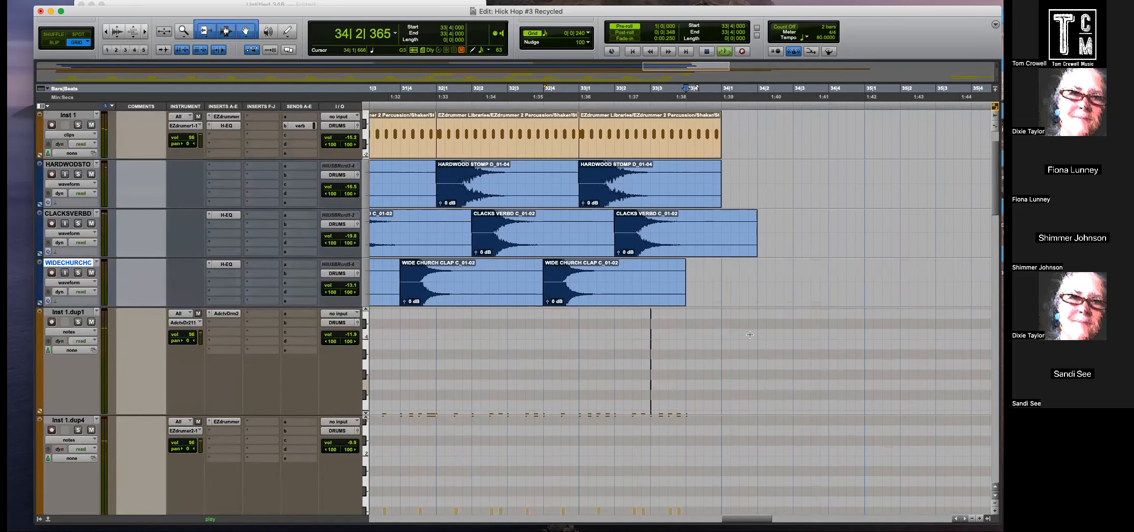
{"action": "left_click", "coordinate": [678, 184]}
{"action": "key", "text": "super+bracketright"}
{"action": "left_click_drag", "start_coordinate": [822, 183], "coordinate": [698, 183]}
{"action": "key", "text": "Delete"}
{"action": "key", "text": "super+bracketleft"}
{"action": "key", "text": "super+bracketleft"}
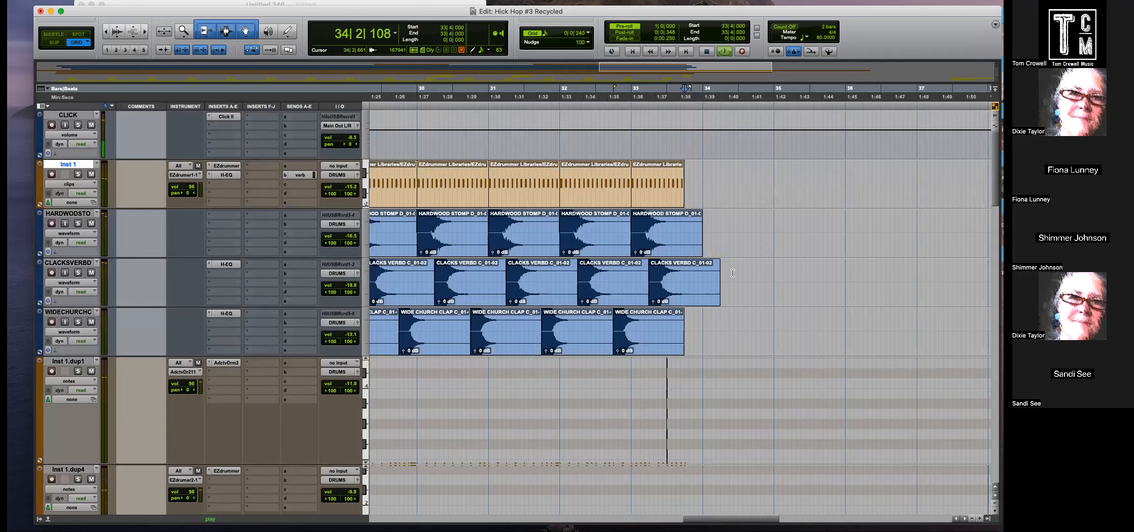
Play back the bar 33 ending, then listen to the guitar tracks from 30|1|000.
{"action": "key", "text": "space"}
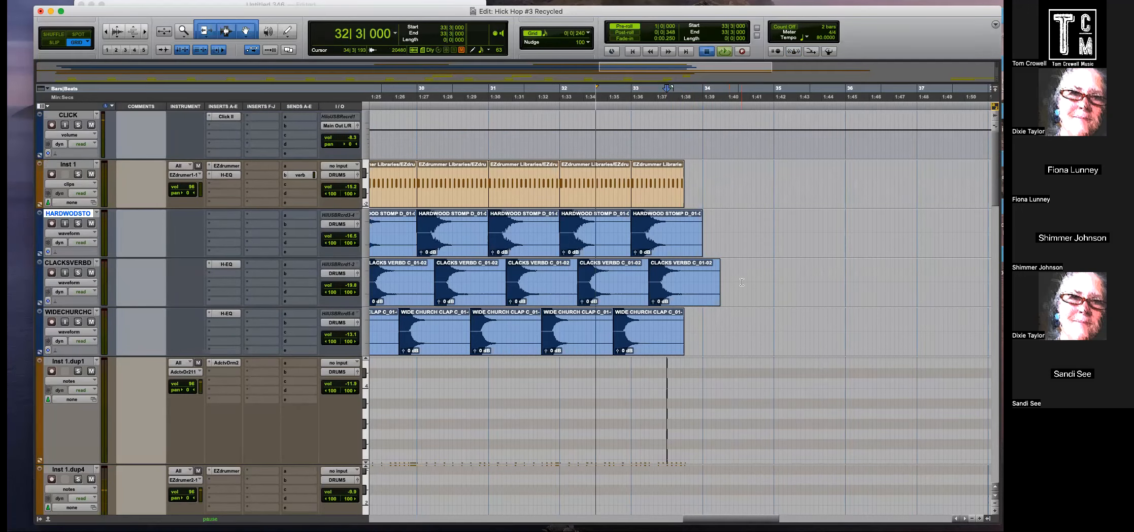
{"action": "key", "text": "space"}
{"action": "scroll", "coordinate": [742, 282], "scroll_direction": "down", "scroll_amount": 15}
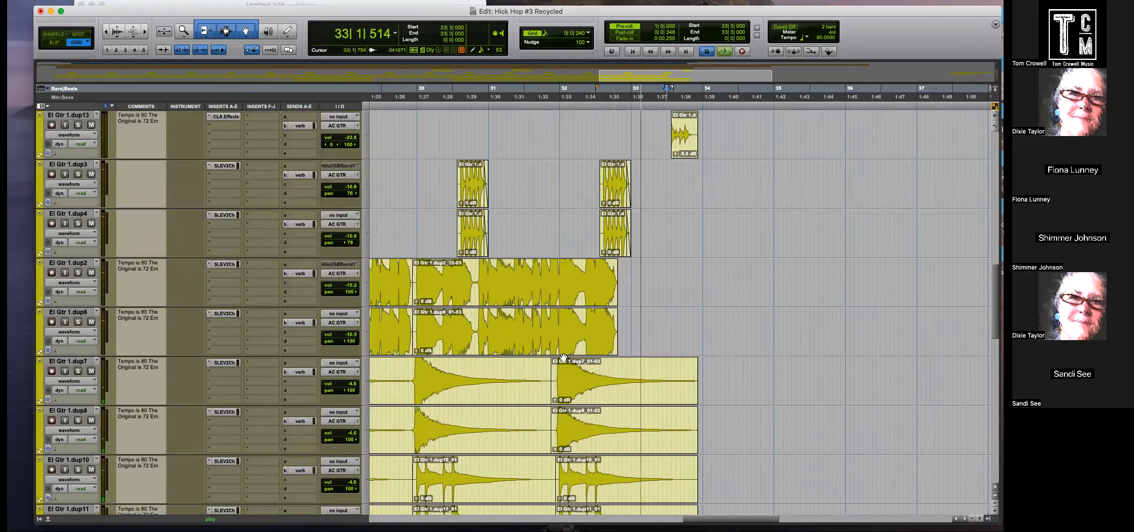
{"action": "key", "text": "space"}
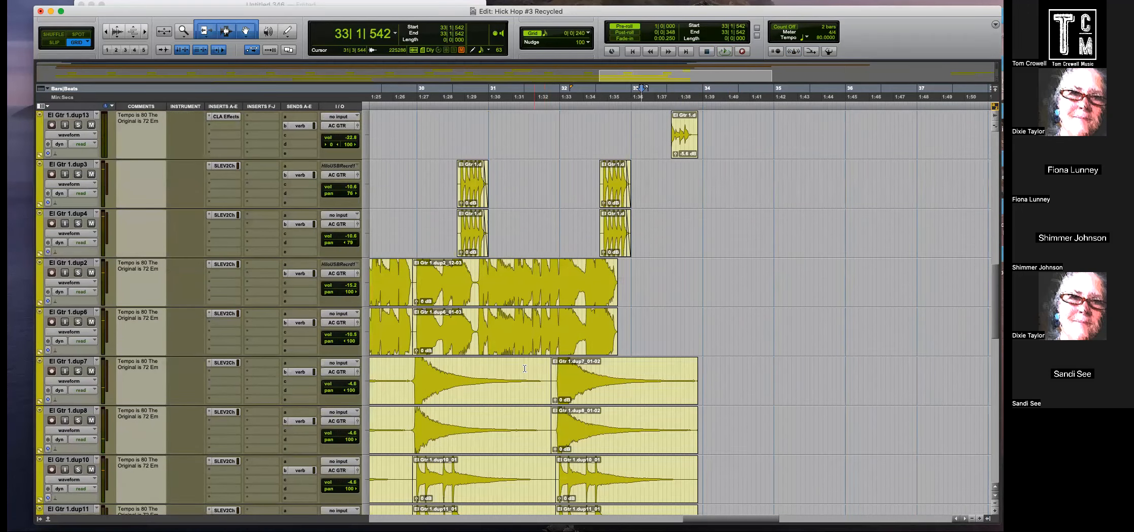
{"action": "left_click", "coordinate": [415, 224]}
{"action": "key", "text": "space"}
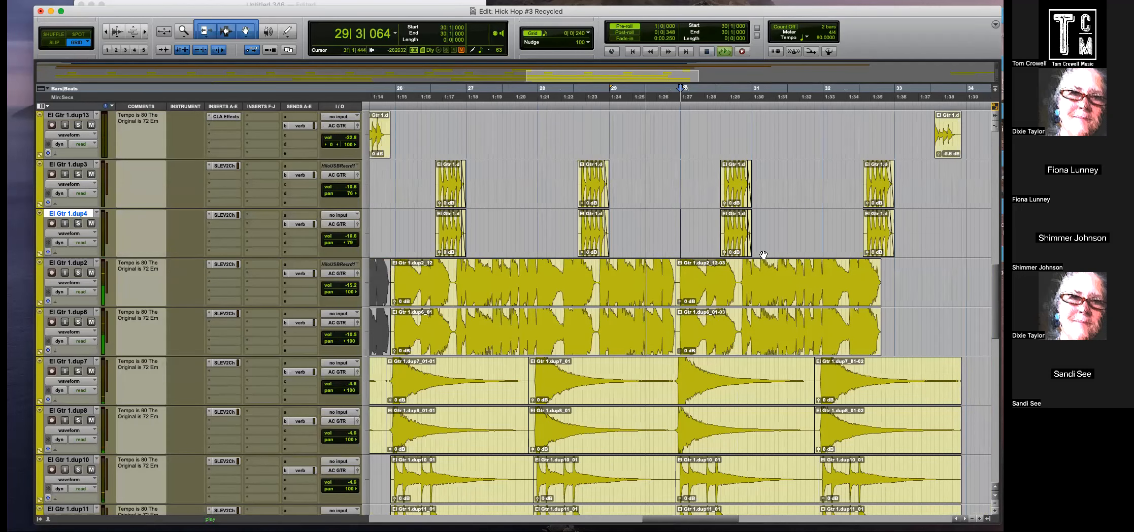
Copy the El Gtr 1.dup3 and dup4 clips at 30|3|240 to 31|4|000 and 33|2|000.
{"action": "left_click", "coordinate": [736, 190]}
{"action": "left_click", "coordinate": [737, 244], "text": "shift"}
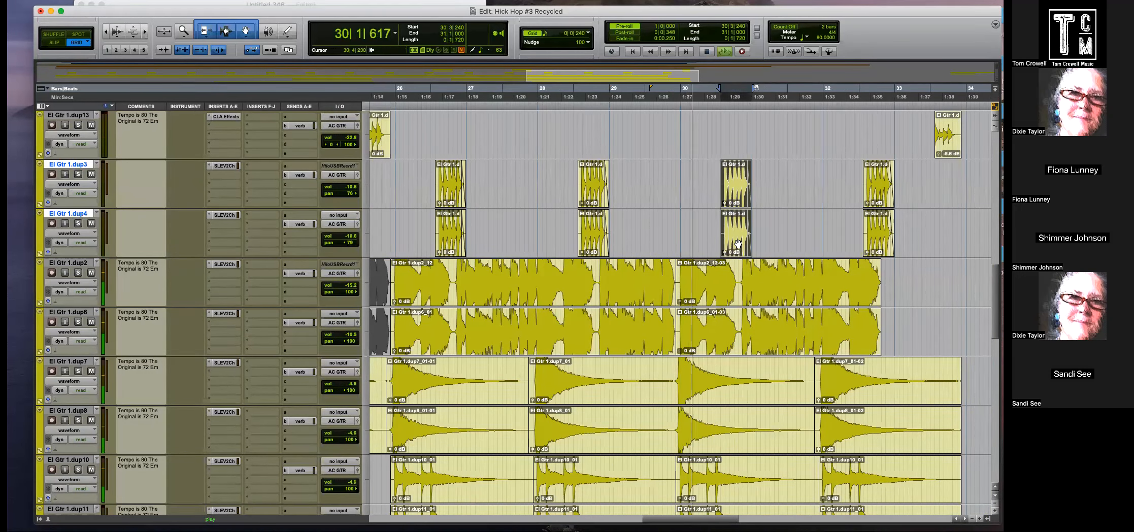
{"action": "key", "text": "super+bracketright"}
{"action": "left_click_drag", "start_coordinate": [703, 195], "coordinate": [876, 200]}
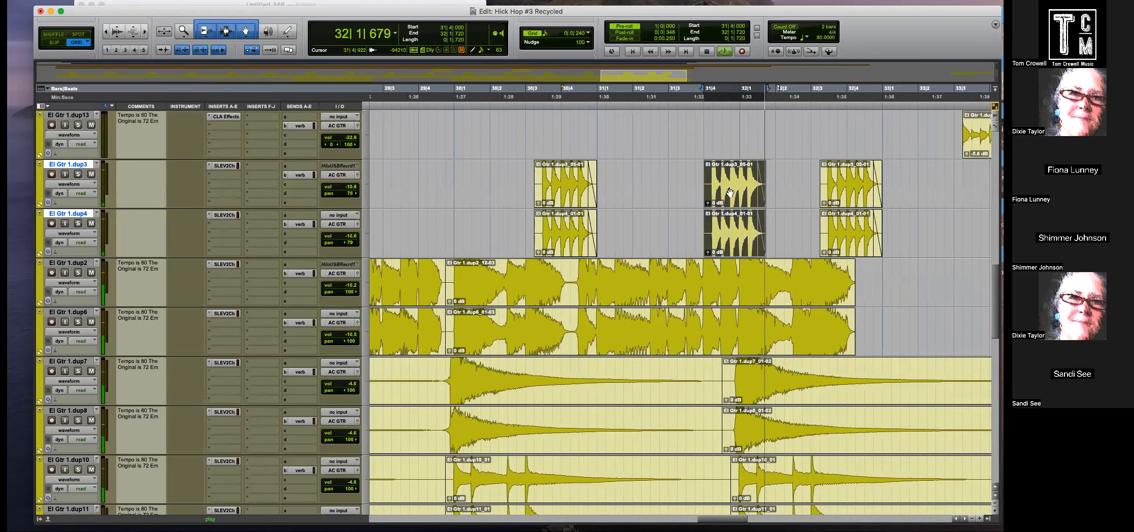
{"action": "left_click_drag", "start_coordinate": [730, 196], "coordinate": [948, 207]}
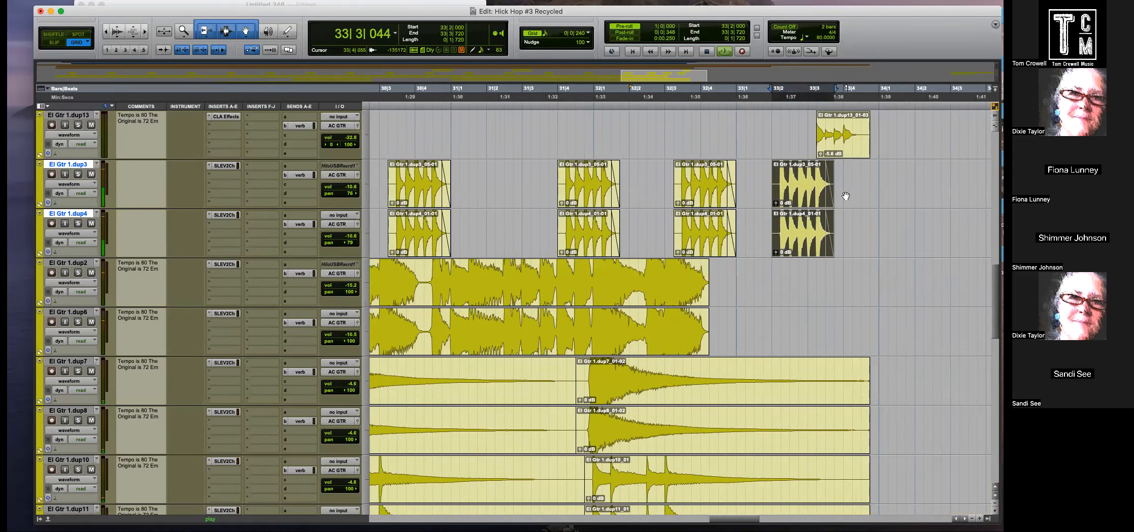
{"action": "key", "text": "super+bracketleft"}
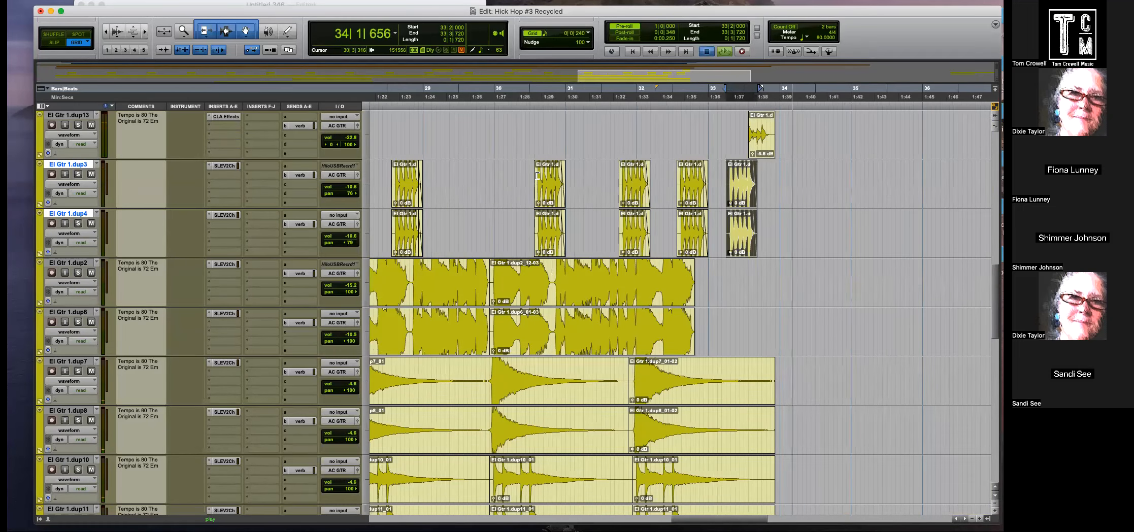
Play back the added guitar clips through the end of bar 33 while checking the bass and guitar tracks.
{"action": "left_click", "coordinate": [531, 177]}
{"action": "key", "text": "space"}
{"action": "left_click", "coordinate": [620, 141]}
{"action": "scroll", "coordinate": [688, 304], "scroll_direction": "up", "scroll_amount": 5}
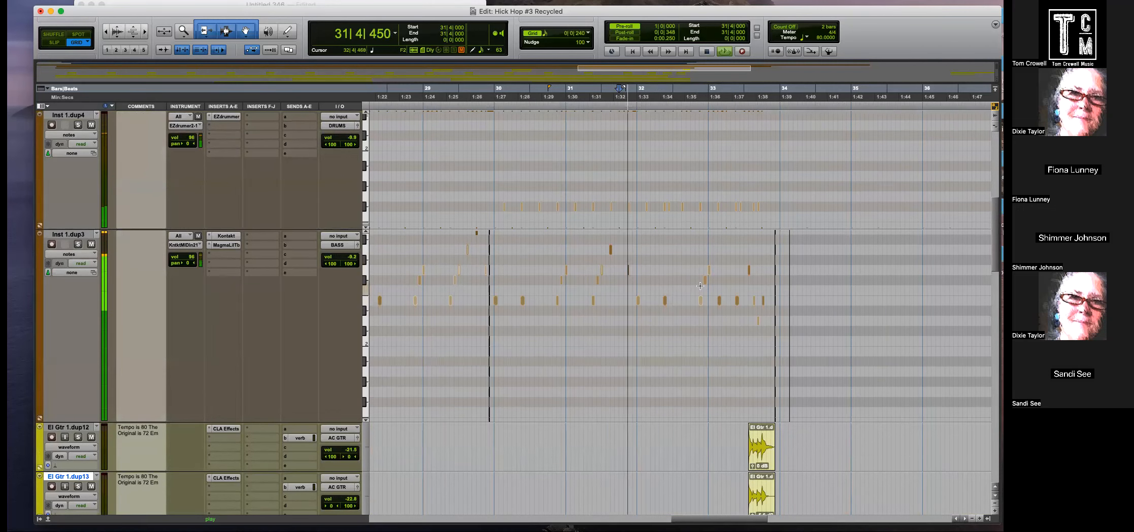
{"action": "scroll", "coordinate": [688, 346], "scroll_direction": "down", "scroll_amount": 5}
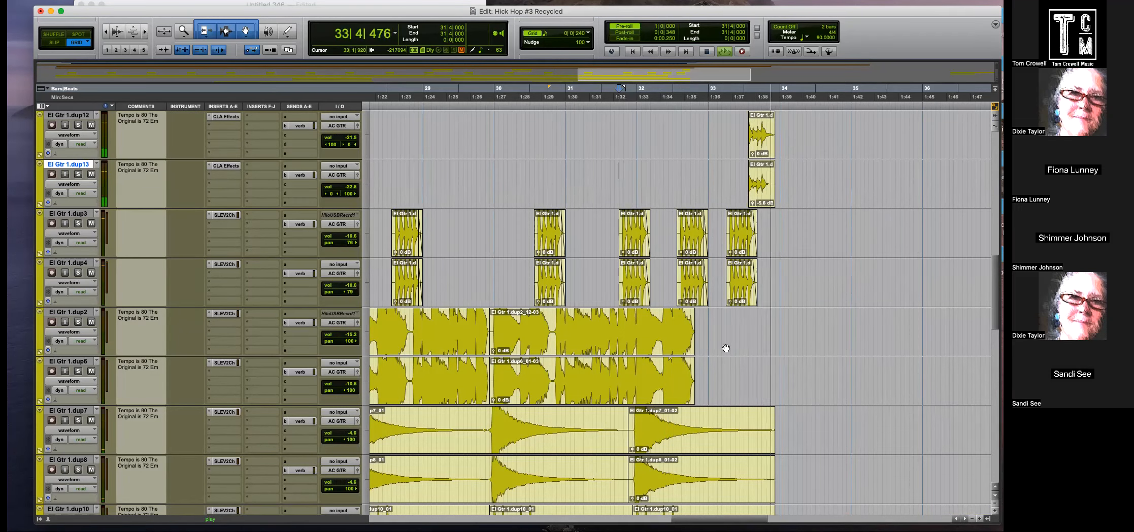
{"action": "scroll", "coordinate": [704, 340], "scroll_direction": "up", "scroll_amount": 5}
{"action": "key", "text": "r"}
{"action": "scroll", "coordinate": [551, 300], "scroll_direction": "down", "scroll_amount": 6}
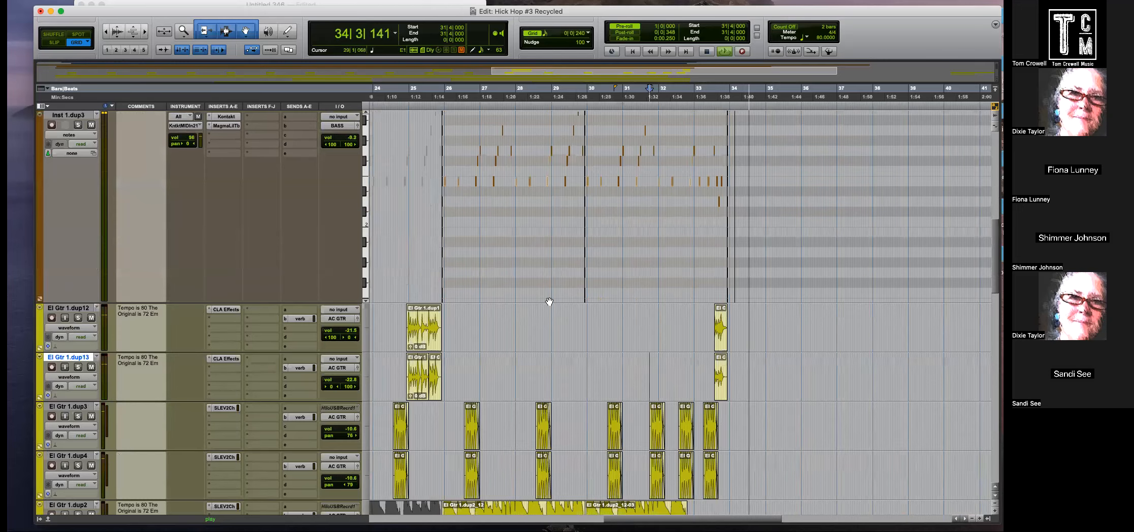
{"action": "key", "text": "space"}
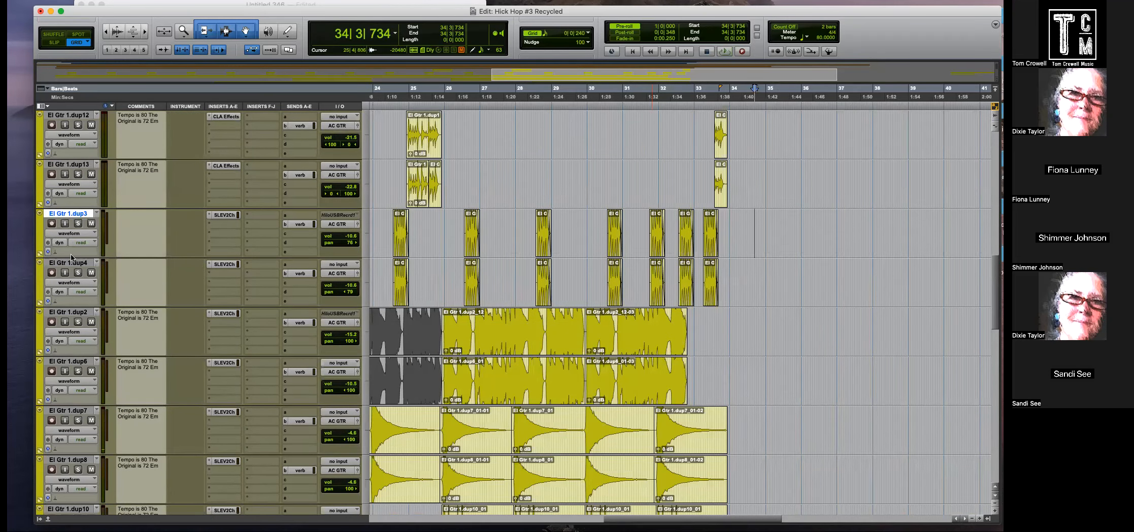
Color the El Gtr 1.dup3 and El Gtr 1.dup4 tracks olive green.
{"action": "double_click", "coordinate": [40, 278]}
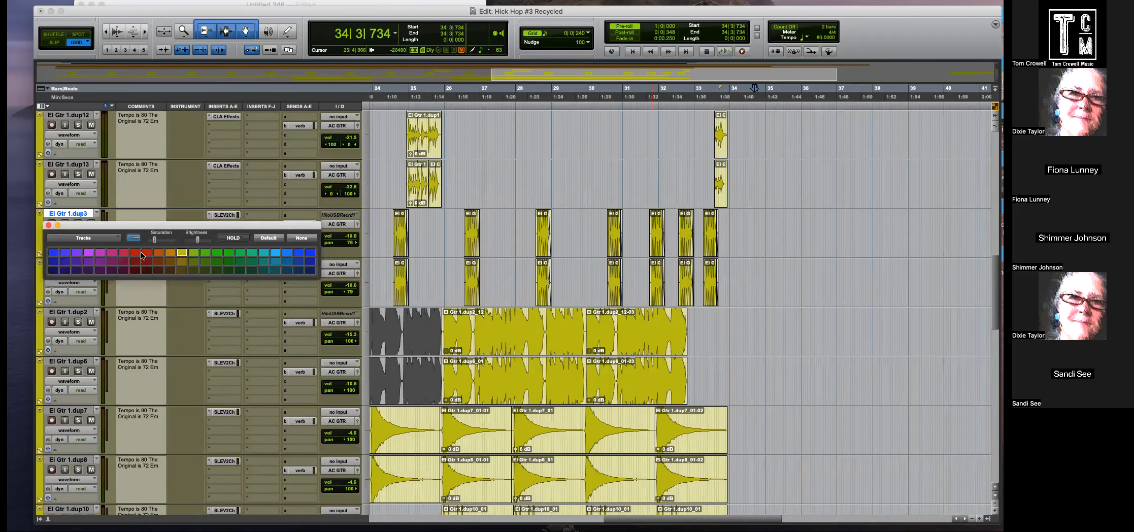
{"action": "left_click", "coordinate": [197, 261]}
{"action": "scroll", "coordinate": [193, 299], "scroll_direction": "down", "scroll_amount": 2}
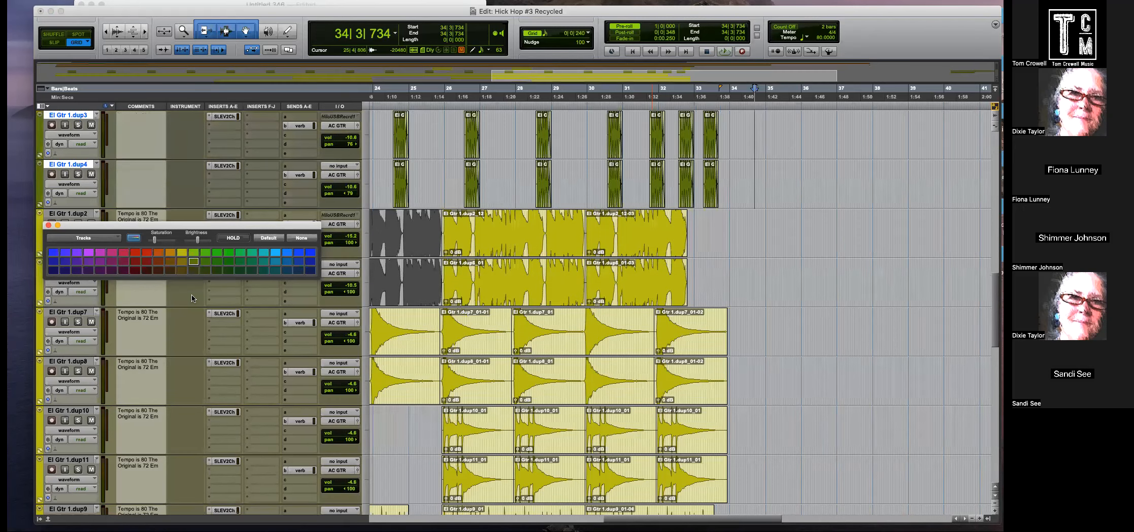
{"action": "left_click", "coordinate": [48, 226]}
{"action": "scroll", "coordinate": [222, 316], "scroll_direction": "down", "scroll_amount": 1}
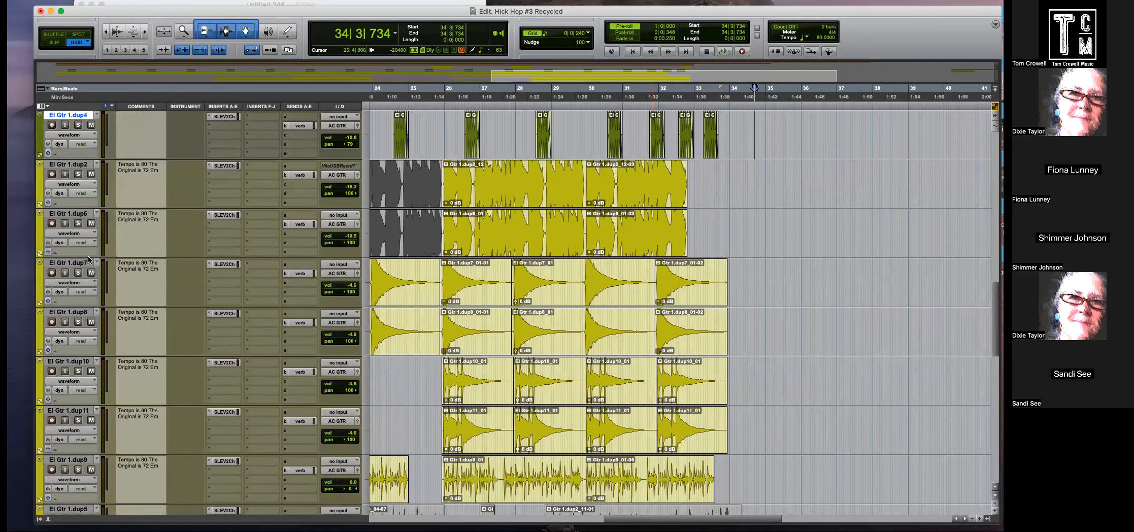
Color the El Gtr 1.dup7 and El Gtr 1.dup8 tracks teal green.
{"action": "double_click", "coordinate": [42, 281]}
{"action": "left_click", "coordinate": [255, 261]}
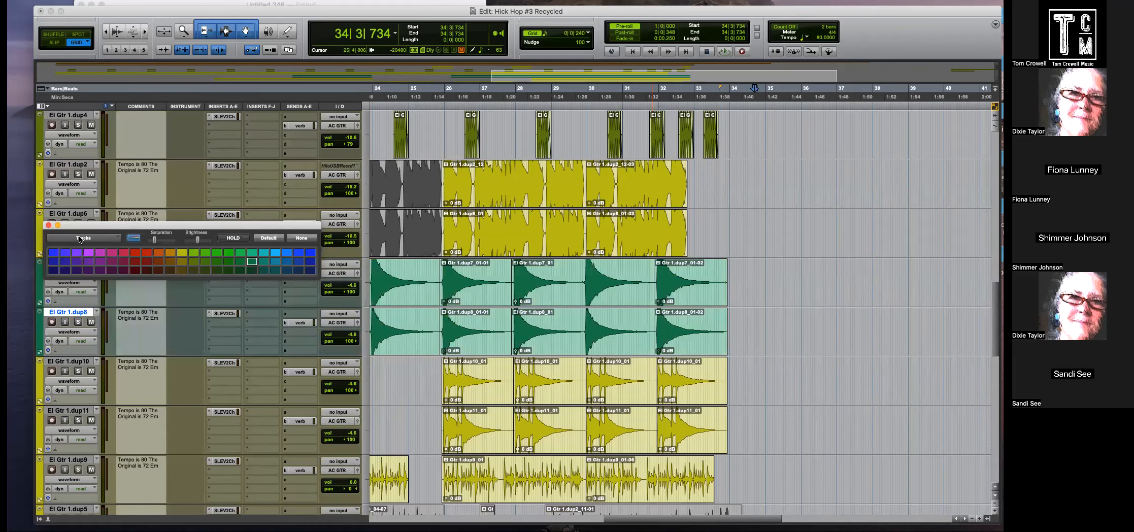
{"action": "left_click", "coordinate": [48, 226]}
Color the El Gtr 1.dup9 track blue.
{"action": "left_click", "coordinate": [59, 463]}
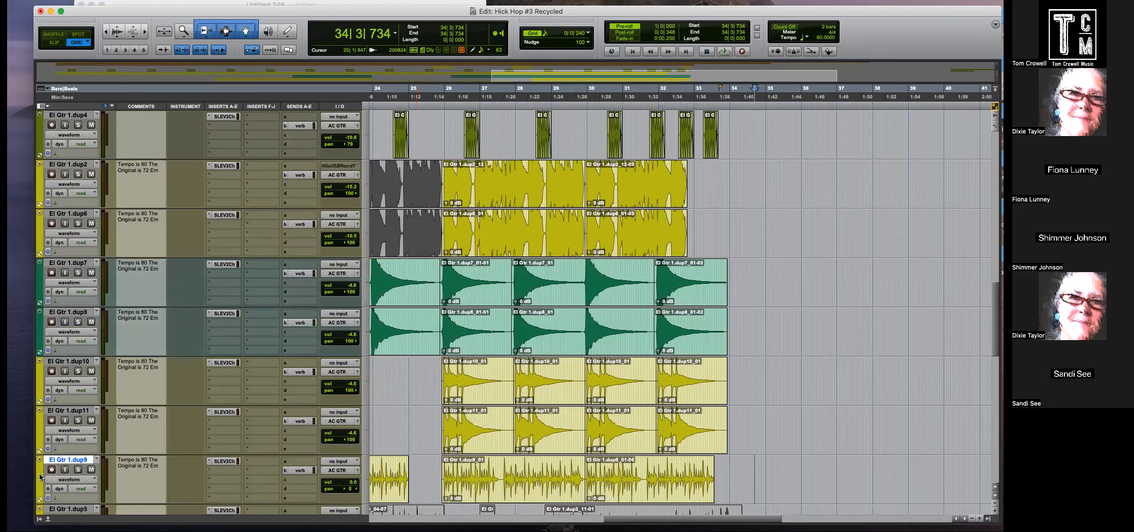
{"action": "double_click", "coordinate": [41, 477]}
{"action": "left_click", "coordinate": [286, 262]}
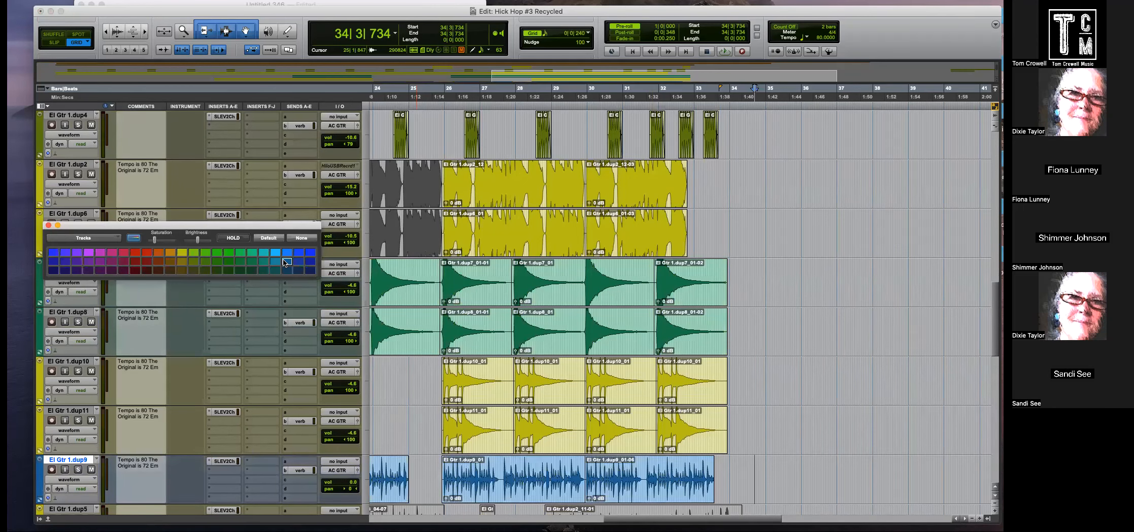
{"action": "left_click", "coordinate": [50, 226]}
Return to the session start and review the whole guitar arrangement through bar 34.
{"action": "scroll", "coordinate": [653, 418], "scroll_direction": "up", "scroll_amount": 1}
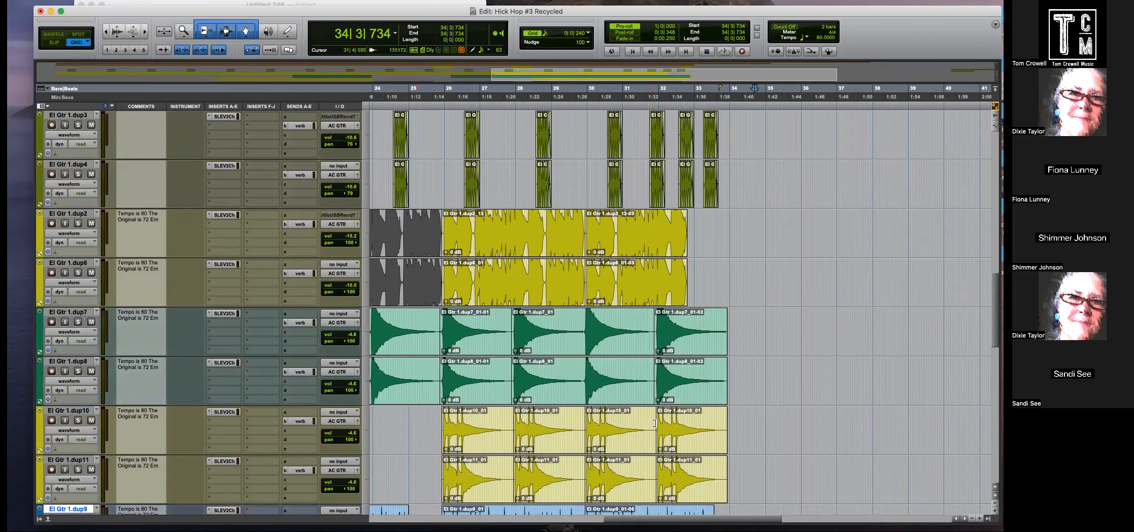
{"action": "key", "text": "r"}
{"action": "key", "text": "Return"}
{"action": "key", "text": "t"}
{"action": "key", "text": "t"}
{"action": "key", "text": "r"}
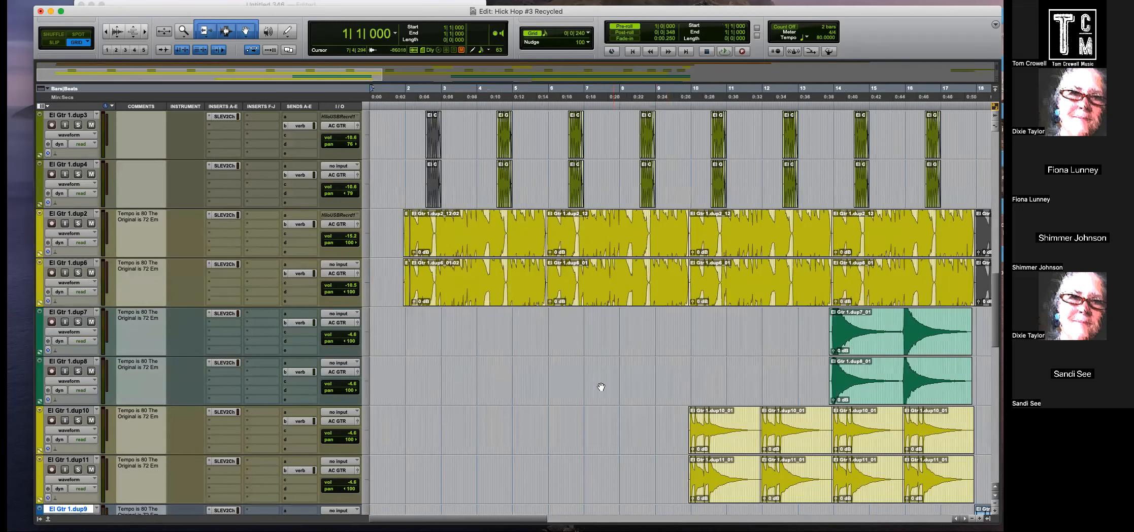
{"action": "scroll", "coordinate": [492, 358], "scroll_direction": "down", "scroll_amount": 4}
{"action": "key", "text": "r"}
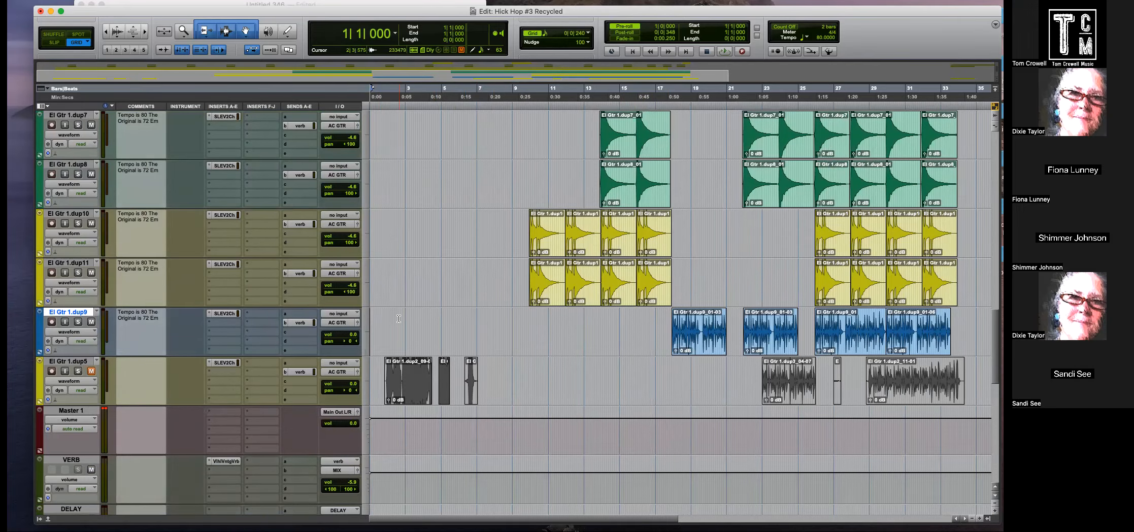
Select all tracks and reduce the Inst 1.dup1, dup4 and dup3 lanes to the same height as the audio tracks.
{"action": "scroll", "coordinate": [399, 318], "scroll_direction": "up", "scroll_amount": 5}
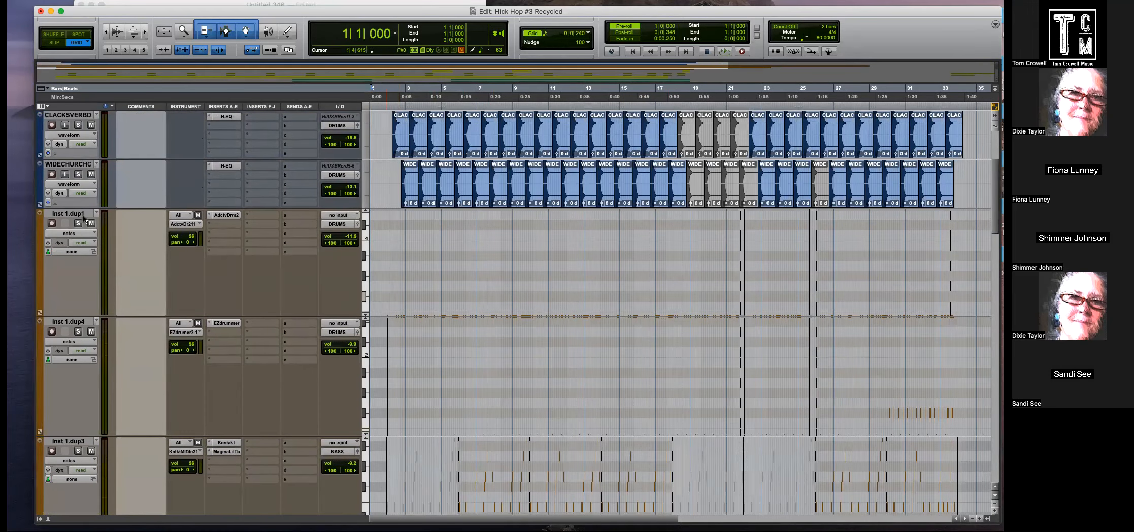
{"action": "left_click", "coordinate": [84, 217], "text": "alt"}
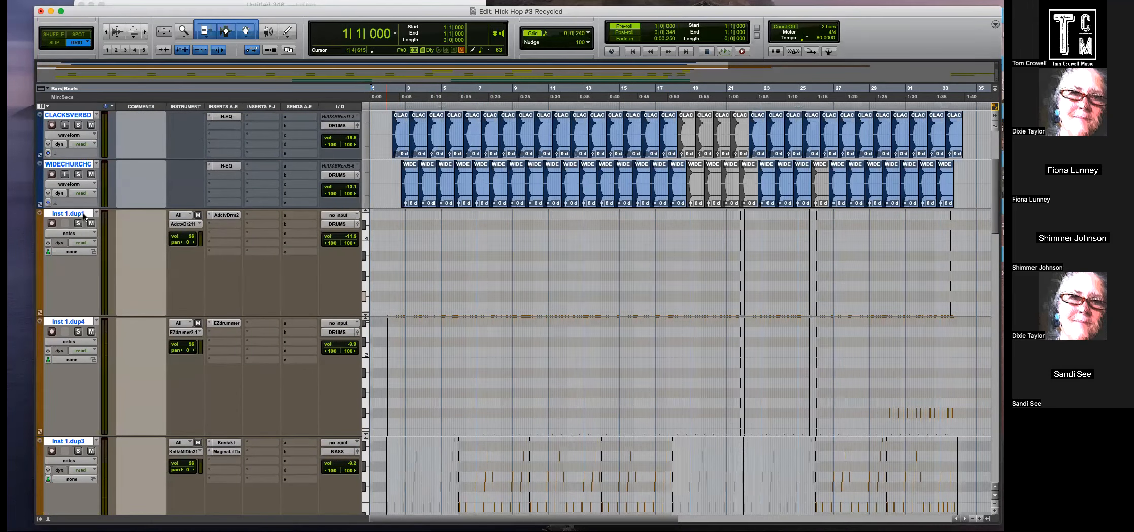
{"action": "left_click", "coordinate": [43, 215]}
{"action": "left_click", "coordinate": [60, 206]}
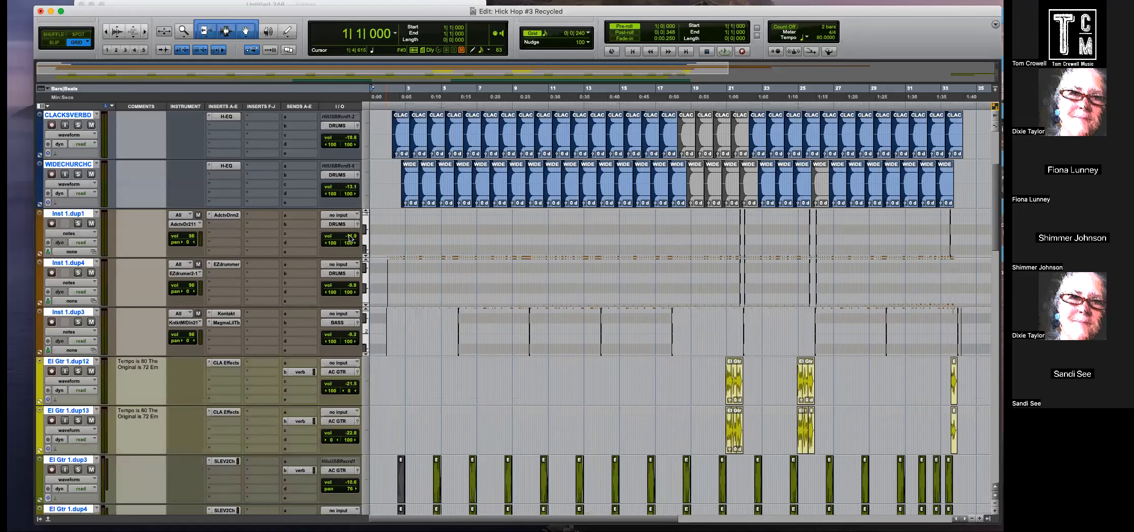
{"action": "scroll", "coordinate": [411, 273], "scroll_direction": "up", "scroll_amount": 3}
{"action": "scroll", "coordinate": [407, 257], "scroll_direction": "down", "scroll_amount": 5}
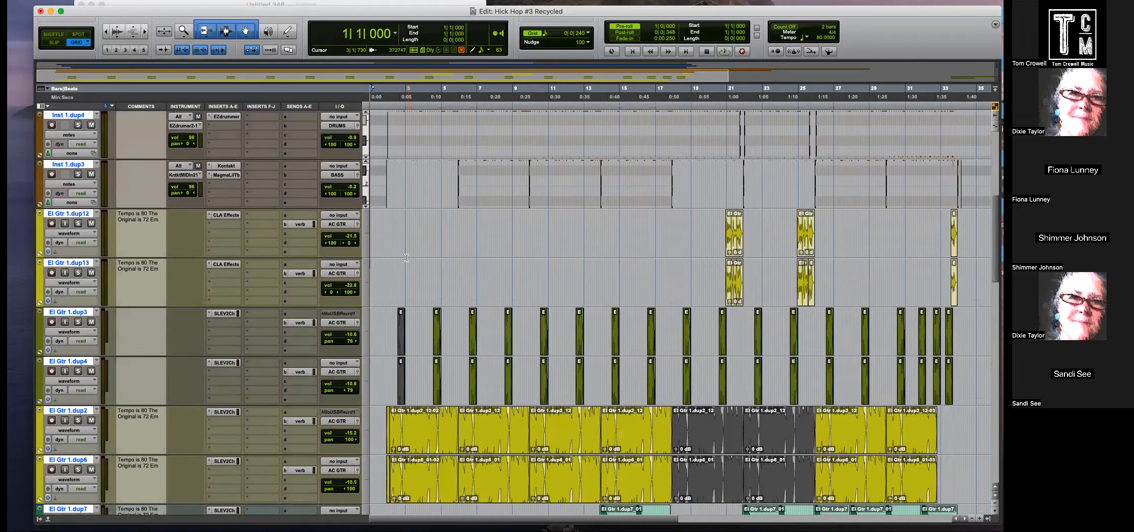
{"action": "scroll", "coordinate": [406, 257], "scroll_direction": "up", "scroll_amount": 8}
{"action": "scroll", "coordinate": [406, 258], "scroll_direction": "down", "scroll_amount": 4}
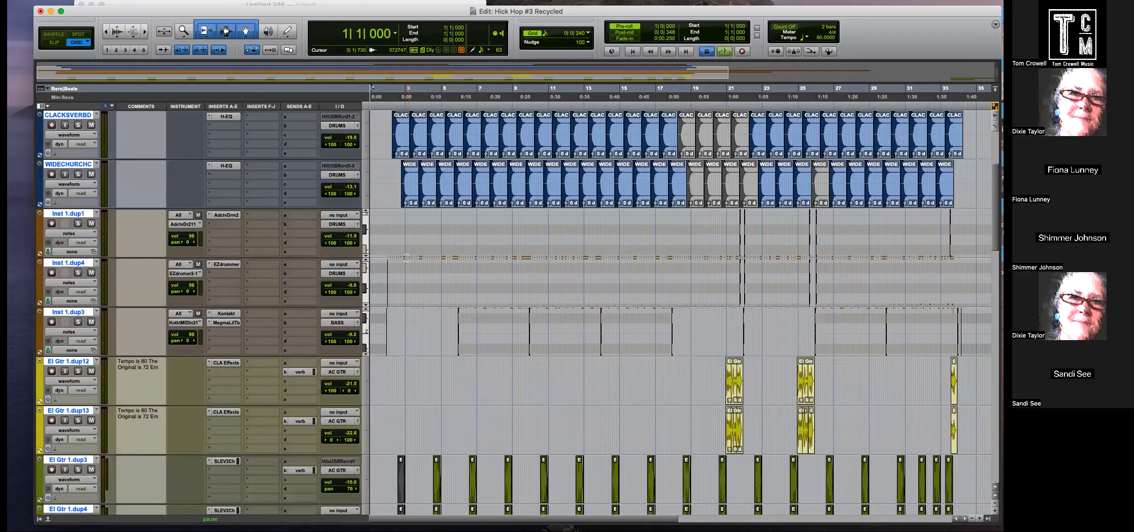
Play from the session start and look over the drum, instrument and guitar tracks at close zoom.
{"action": "key", "text": "t"}
{"action": "key", "text": "t"}
{"action": "key", "text": "t"}
{"action": "key", "text": "r"}
{"action": "scroll", "coordinate": [559, 345], "scroll_direction": "down", "scroll_amount": 5}
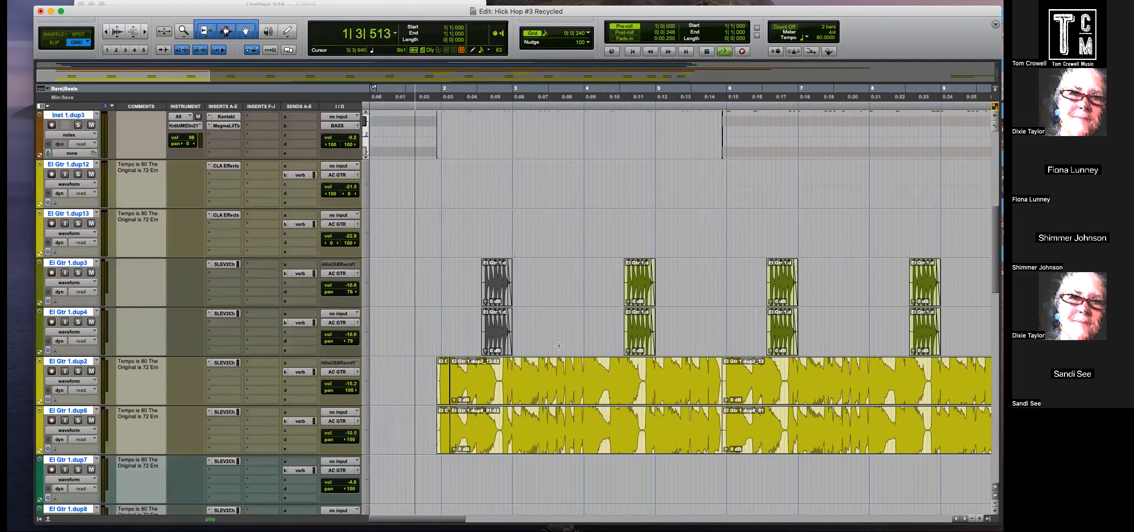
{"action": "scroll", "coordinate": [559, 345], "scroll_direction": "down", "scroll_amount": 2}
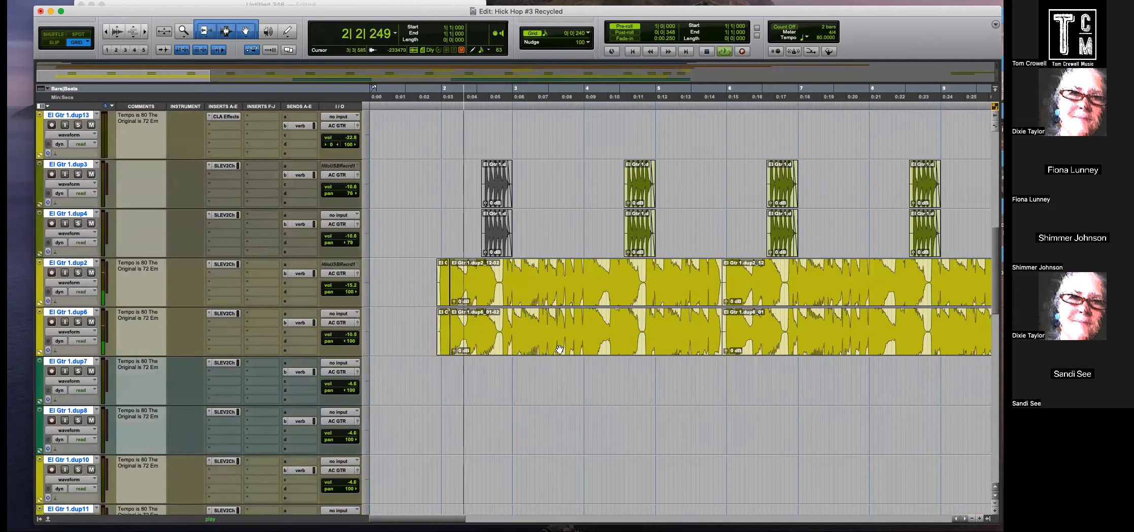
{"action": "scroll", "coordinate": [533, 357], "scroll_direction": "down", "scroll_amount": 7}
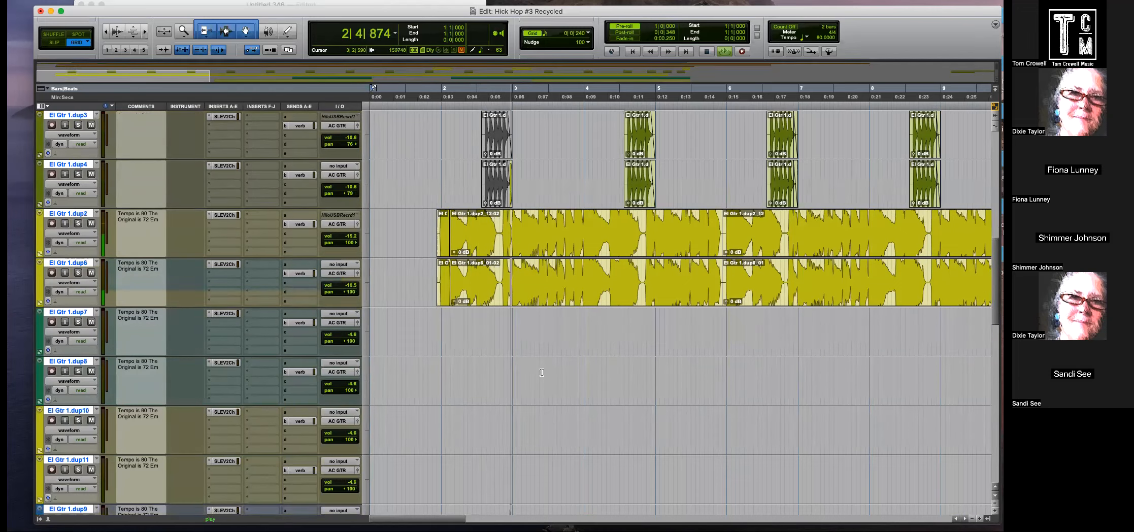
{"action": "scroll", "coordinate": [541, 373], "scroll_direction": "up", "scroll_amount": 3}
{"action": "scroll", "coordinate": [542, 373], "scroll_direction": "up", "scroll_amount": 10}
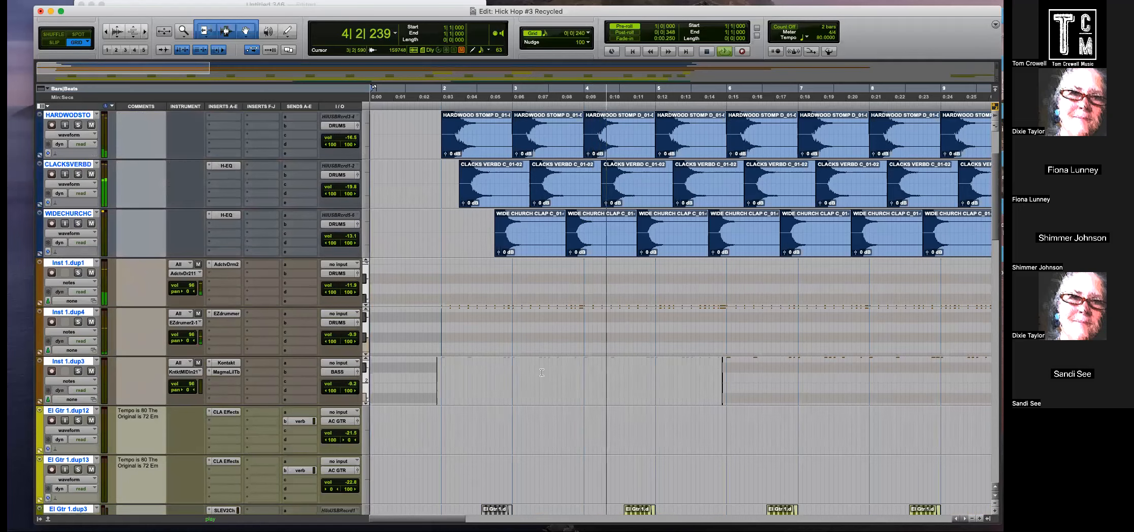
Lower the DRUMS bus volume to about -7.9 dB and the BASS bus volume to about -12.5 dB.
{"action": "scroll", "coordinate": [511, 400], "scroll_direction": "down", "scroll_amount": 12}
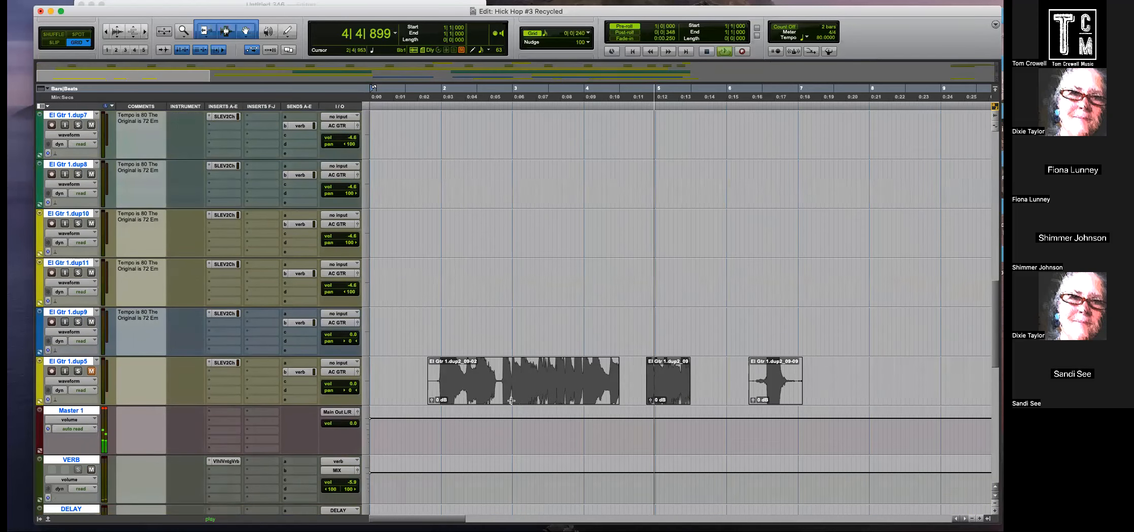
{"action": "scroll", "coordinate": [511, 400], "scroll_direction": "down", "scroll_amount": 3}
{"action": "left_click", "coordinate": [71, 312]}
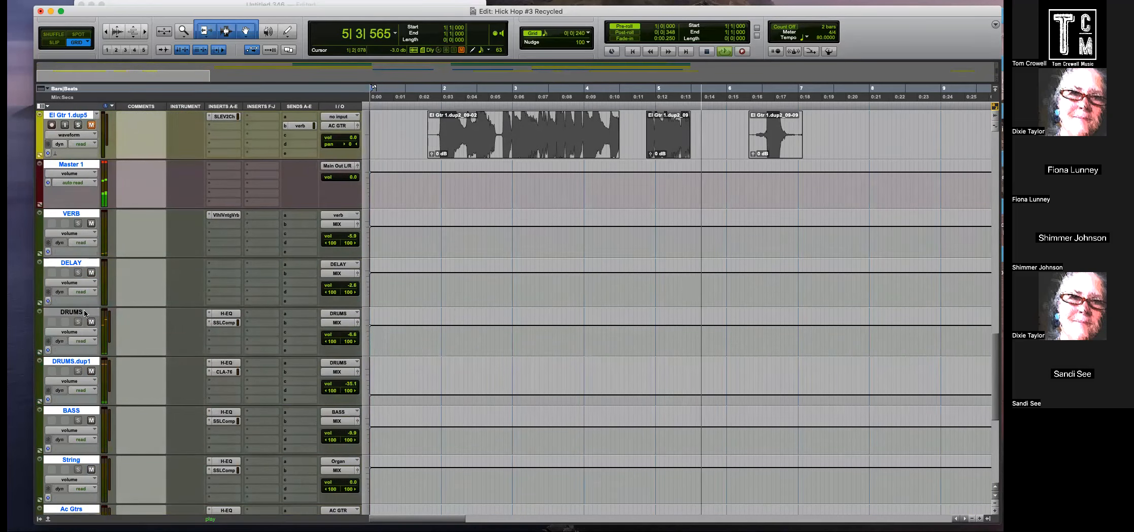
{"action": "left_click", "coordinate": [355, 336]}
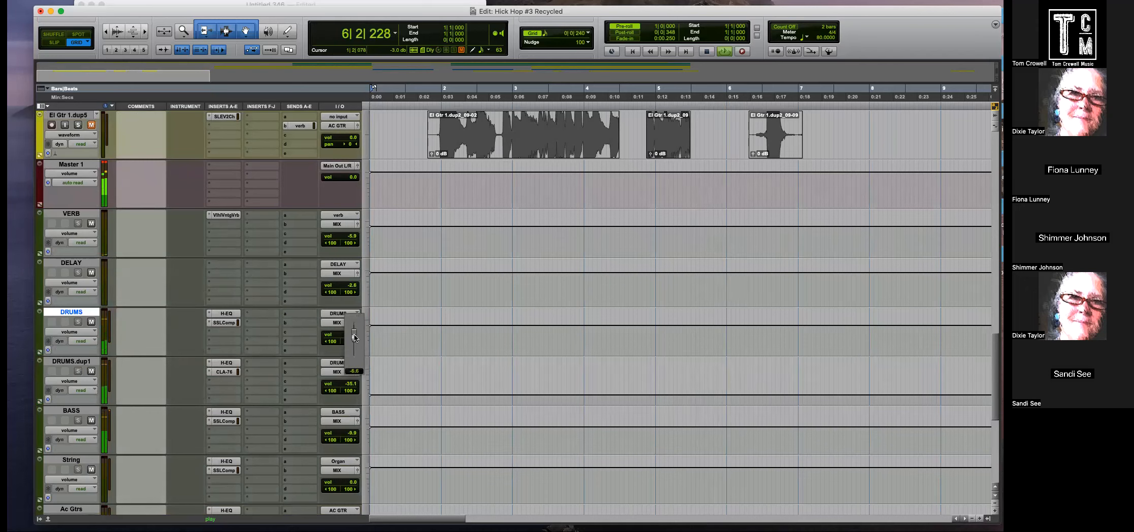
{"action": "left_click_drag", "start_coordinate": [354, 338], "coordinate": [355, 338]}
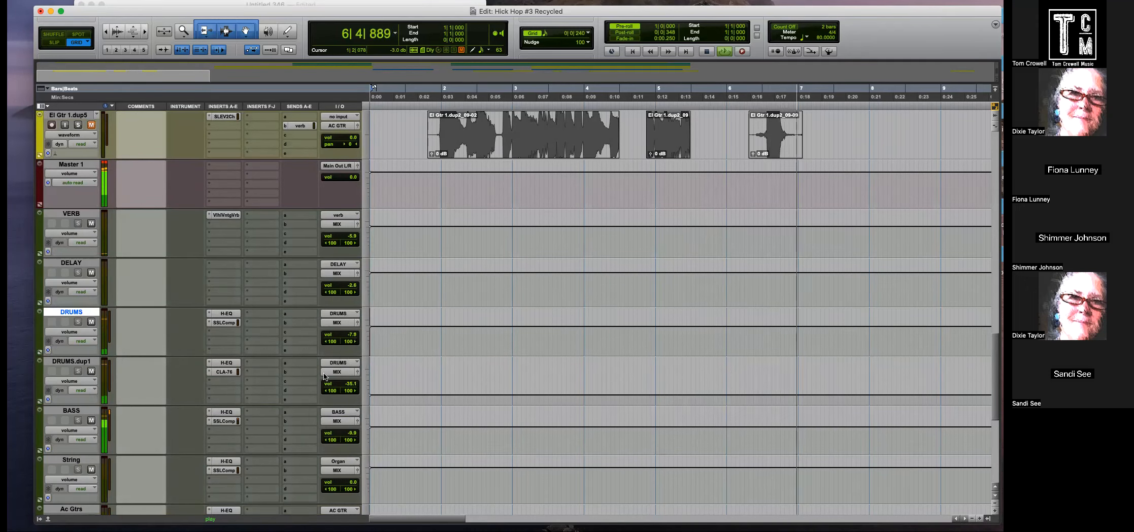
{"action": "left_click_drag", "start_coordinate": [352, 432], "coordinate": [354, 436]}
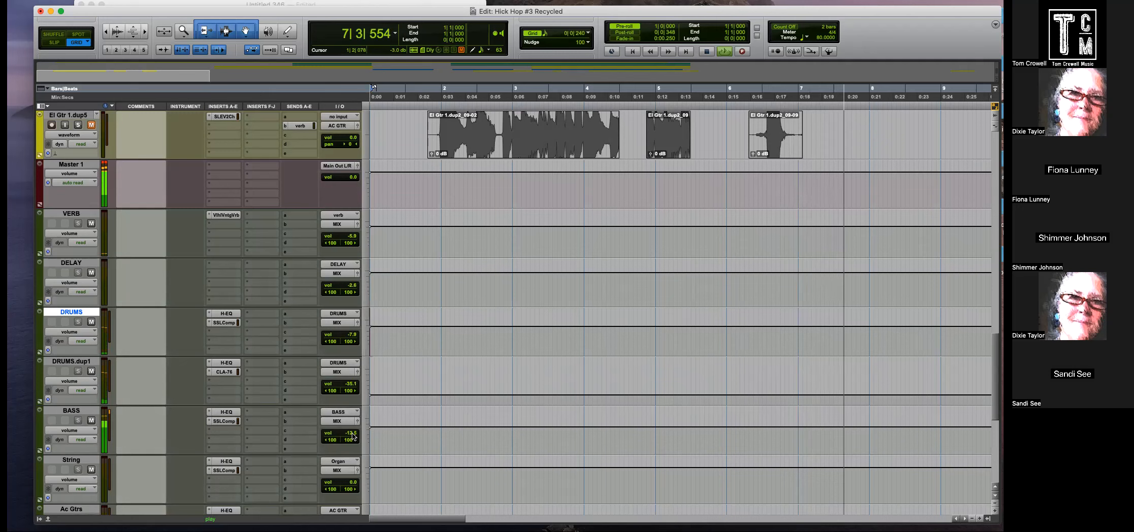
Adjust the compression threshold in the SSLComp insert on the BASS bus, then close the plug-in window.
{"action": "left_click", "coordinate": [231, 421]}
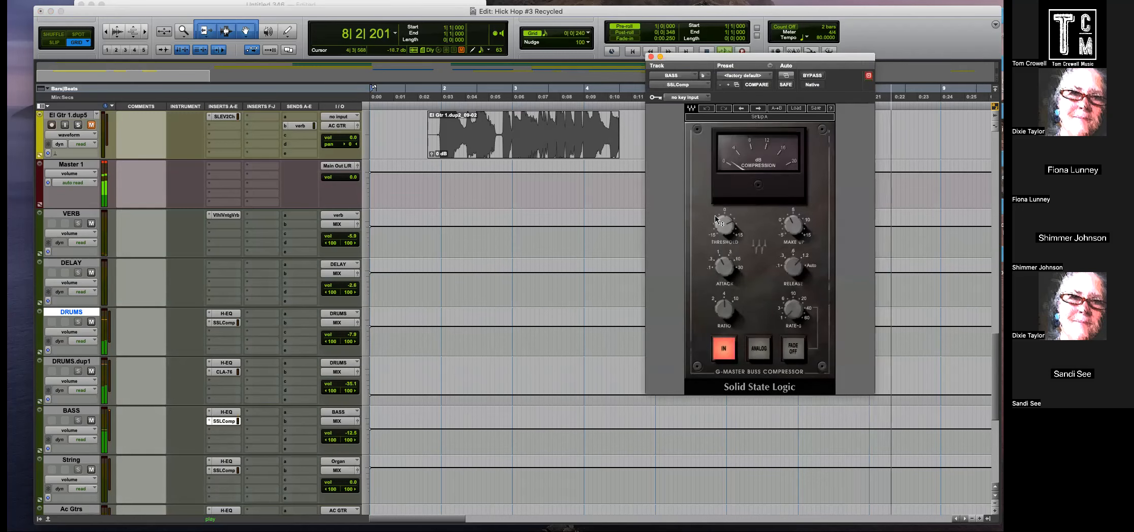
{"action": "left_click_drag", "start_coordinate": [726, 228], "coordinate": [726, 224]}
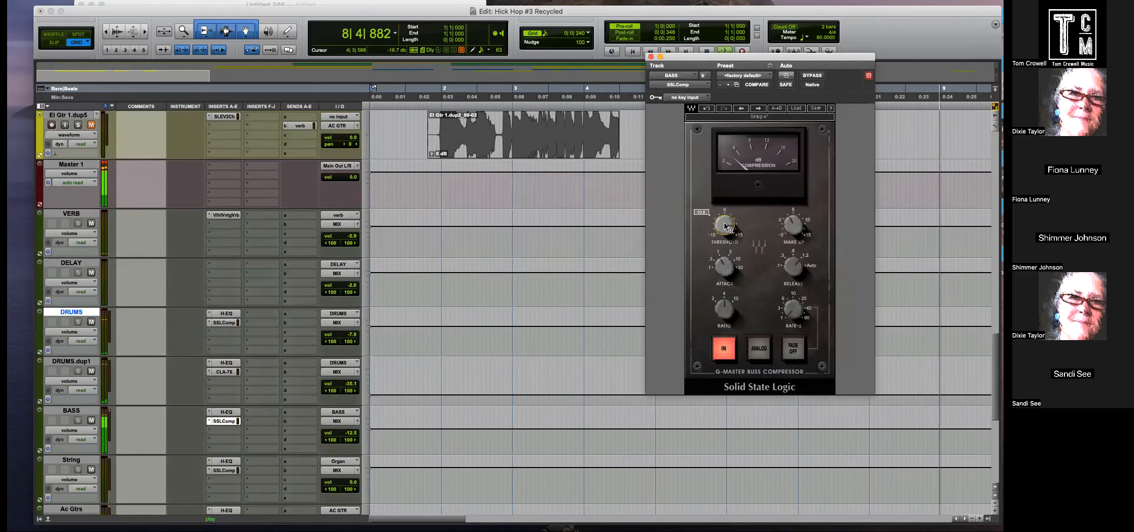
{"action": "left_click", "coordinate": [651, 56]}
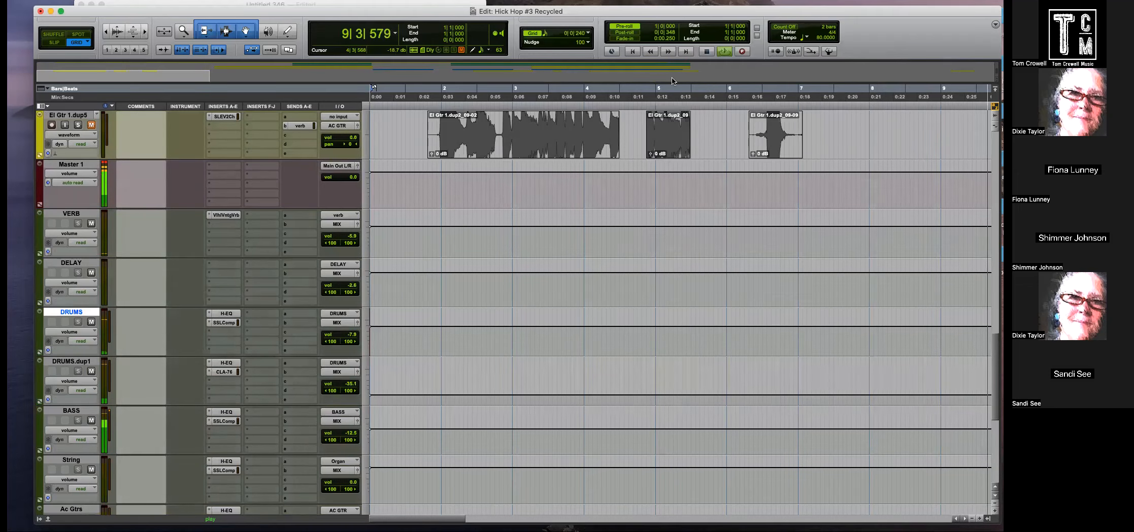
Color the Inst 1.dup3 bass track red.
{"action": "key", "text": "r"}
{"action": "scroll", "coordinate": [644, 323], "scroll_direction": "up", "scroll_amount": 9}
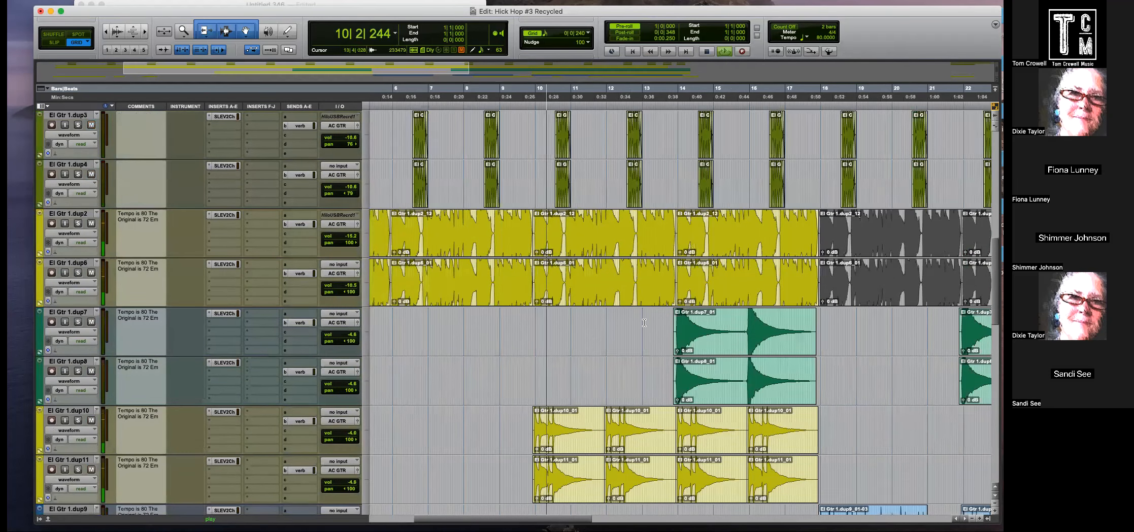
{"action": "scroll", "coordinate": [644, 323], "scroll_direction": "up", "scroll_amount": 6}
{"action": "key", "text": "space"}
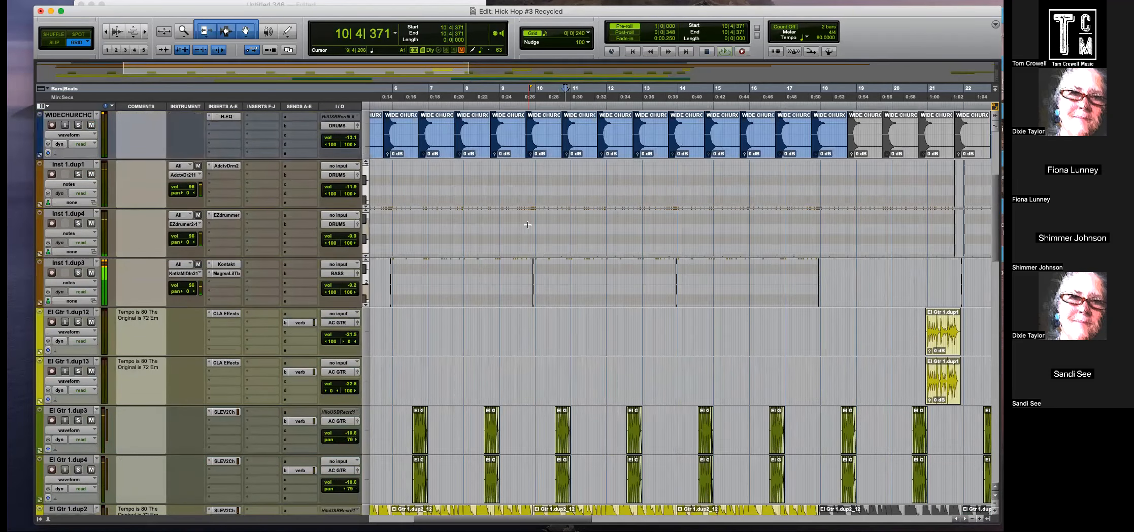
{"action": "key", "text": "t"}
{"action": "key", "text": "space"}
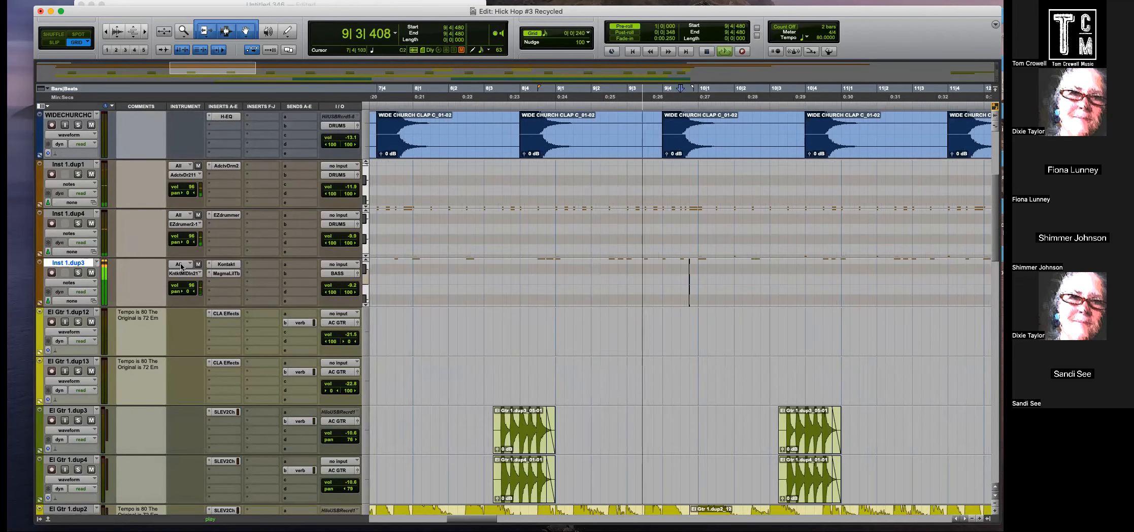
{"action": "key", "text": "space"}
{"action": "double_click", "coordinate": [41, 275]}
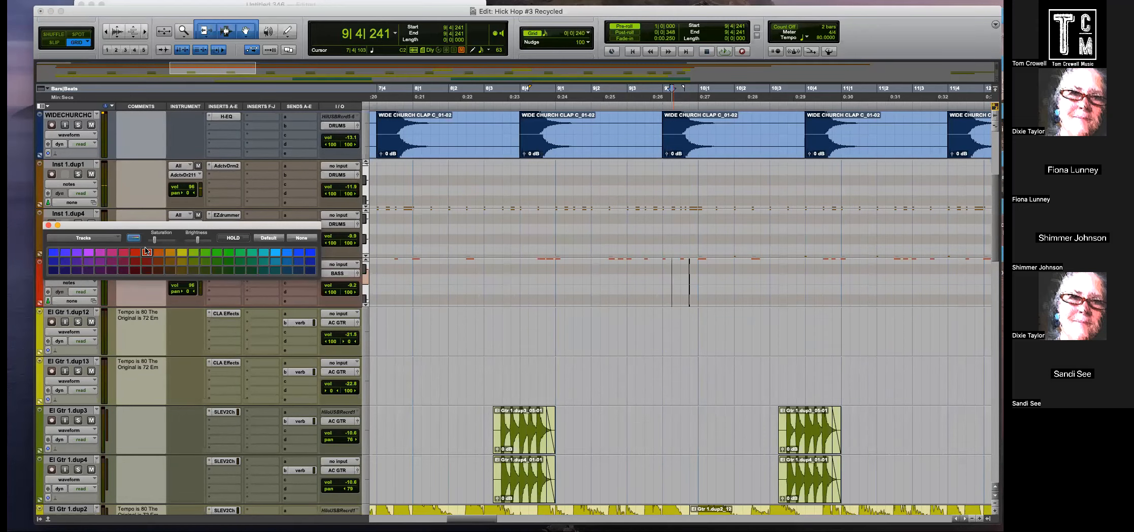
{"action": "left_click", "coordinate": [48, 226]}
Enlarge the Inst 1.dup3 lane and mute the last two bass notes before bar 10.
{"action": "left_click_drag", "start_coordinate": [262, 307], "coordinate": [262, 440]}
{"action": "left_click", "coordinate": [599, 290]}
{"action": "key", "text": "super+bracketright"}
{"action": "key", "text": "space"}
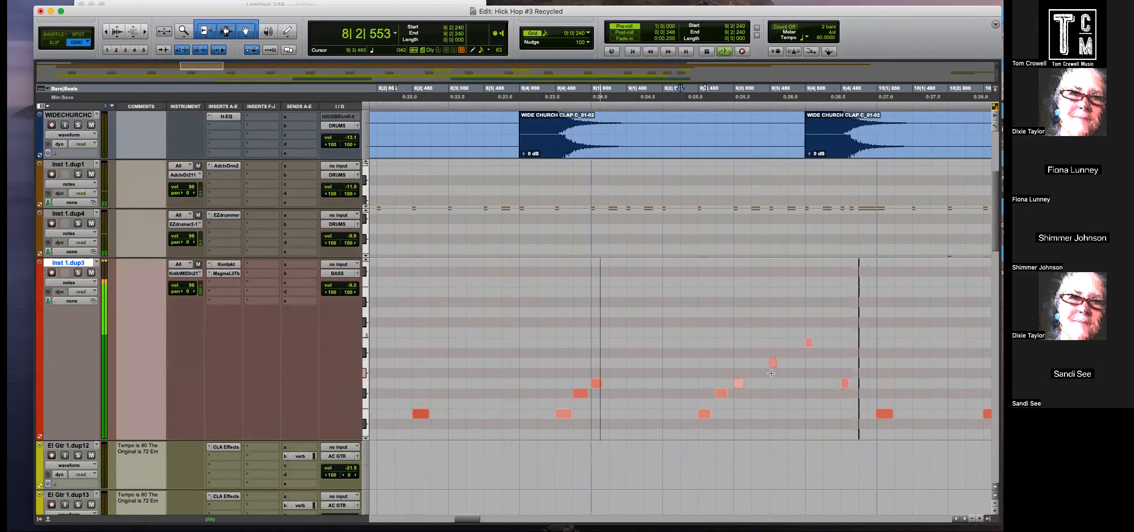
{"action": "left_click_drag", "start_coordinate": [869, 325], "coordinate": [796, 387]}
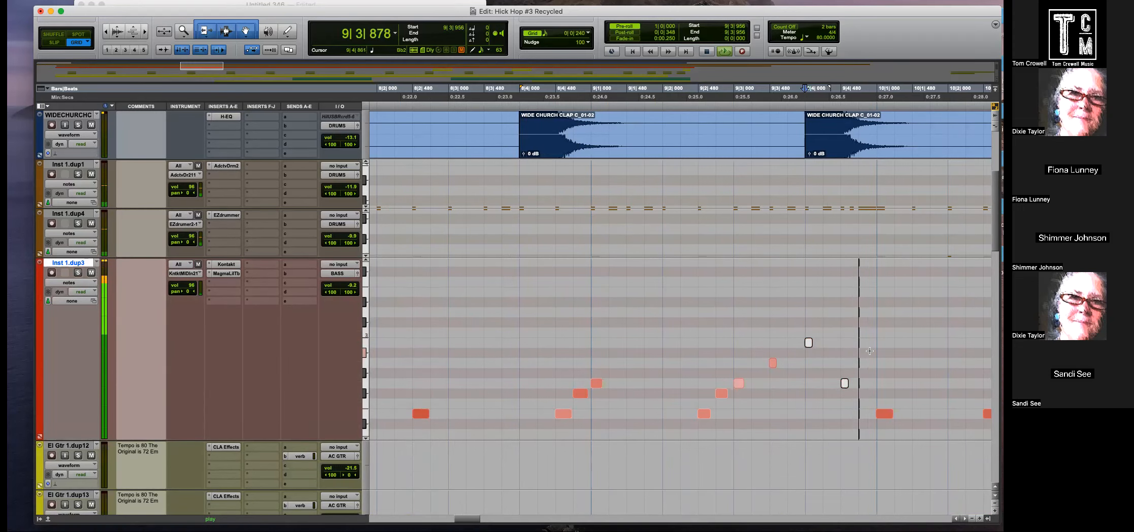
{"action": "key", "text": "space"}
{"action": "scroll", "coordinate": [859, 219], "scroll_direction": "up", "scroll_amount": 3}
{"action": "key", "text": "space"}
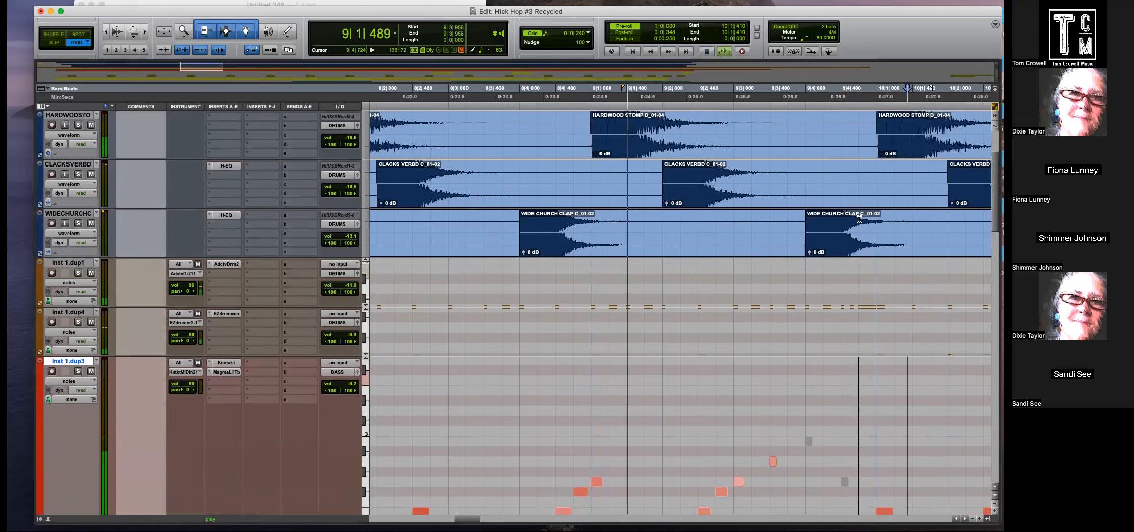
Play bars 9 to 14 and examine how the bass notes line up with the clap clips and drum parts.
{"action": "double_click", "coordinate": [859, 219]}
{"action": "key", "text": "super+bracketleft"}
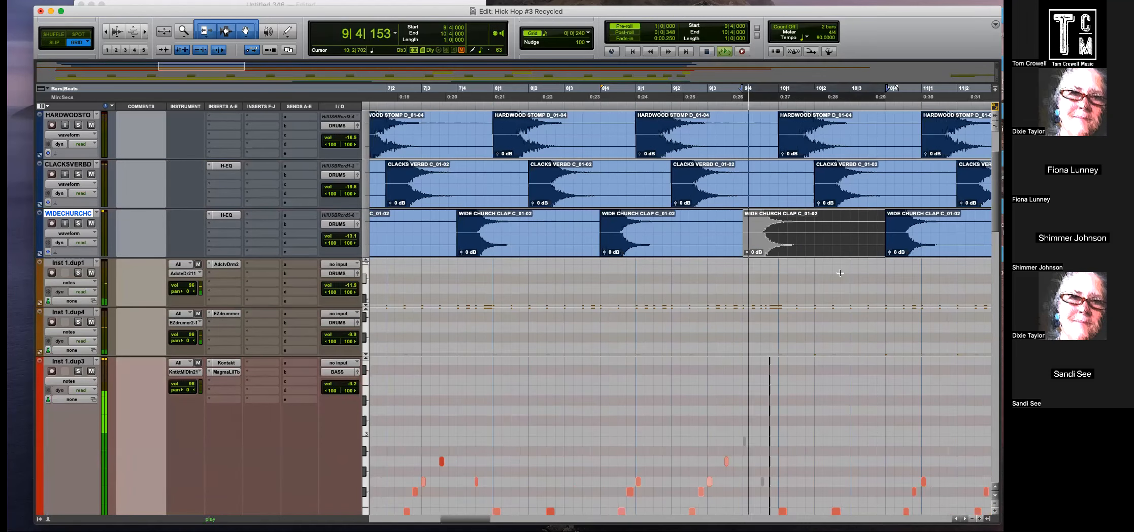
{"action": "scroll", "coordinate": [840, 273], "scroll_direction": "down", "scroll_amount": 3}
{"action": "key", "text": "super+bracketleft"}
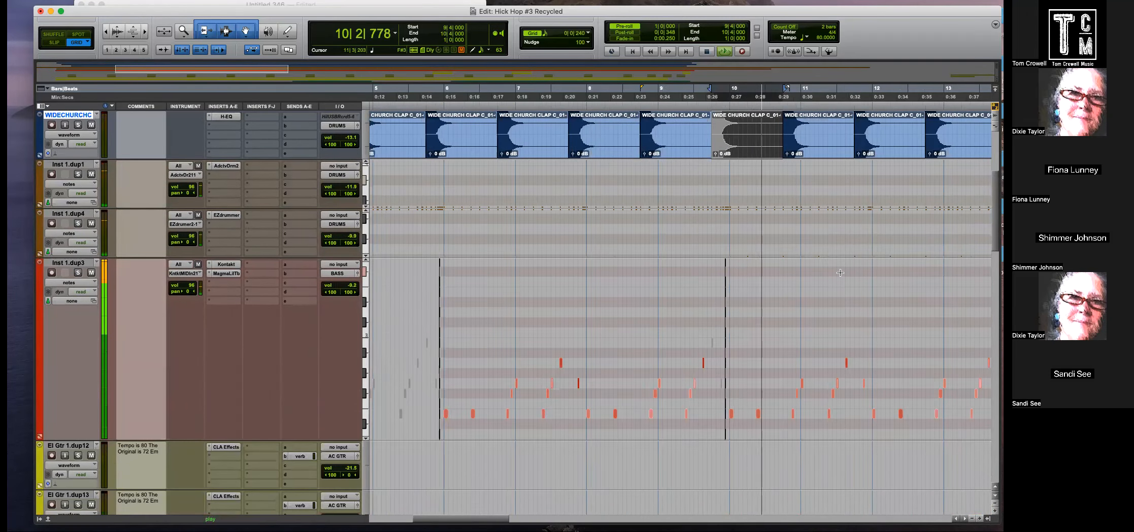
{"action": "scroll", "coordinate": [840, 272], "scroll_direction": "down", "scroll_amount": 2}
{"action": "scroll", "coordinate": [832, 274], "scroll_direction": "down", "scroll_amount": 1}
{"action": "key", "text": "super+bracketleft"}
{"action": "key", "text": "super+bracketleft"}
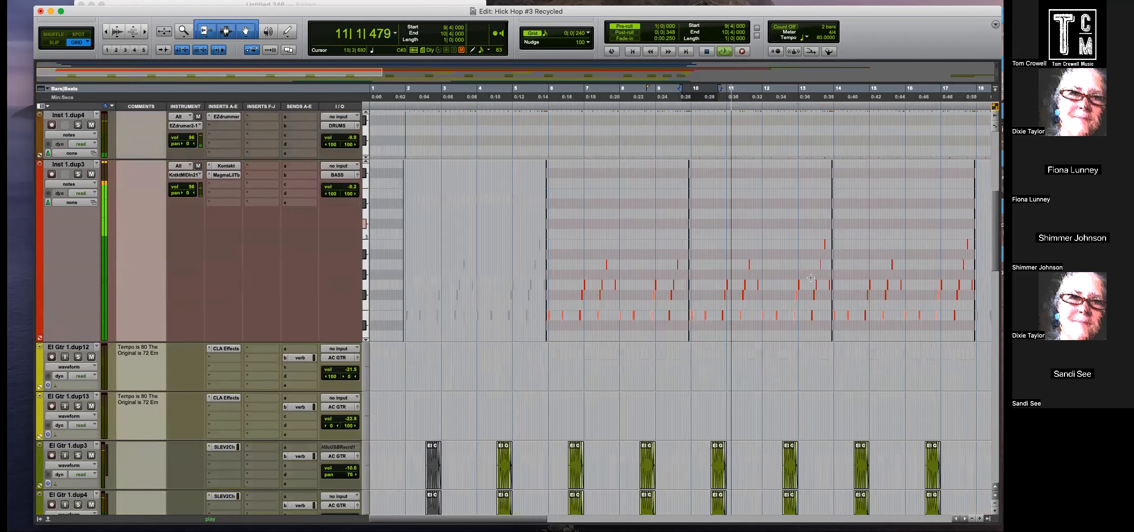
{"action": "key", "text": "super+bracketright"}
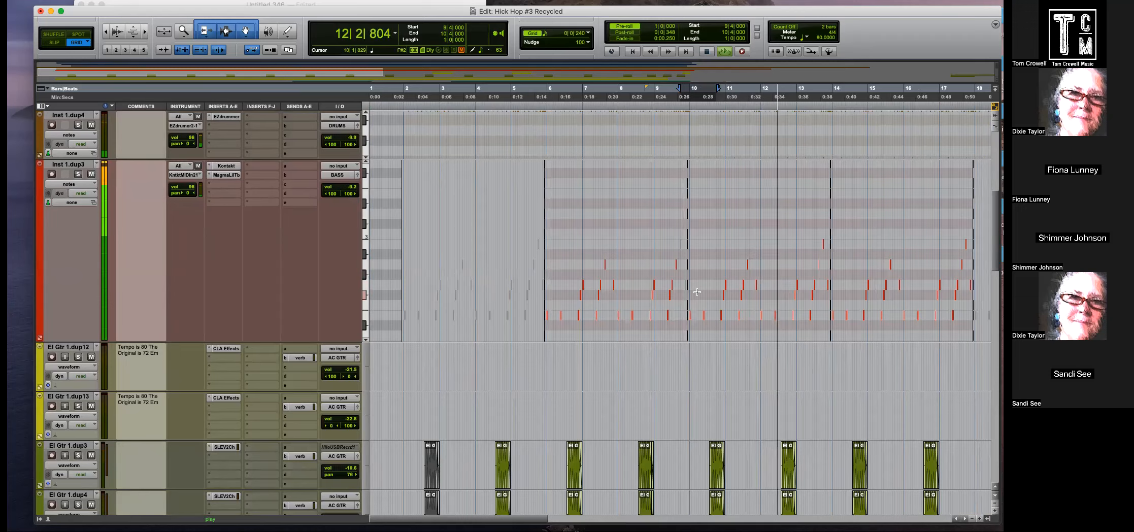
{"action": "key", "text": "super+bracketright"}
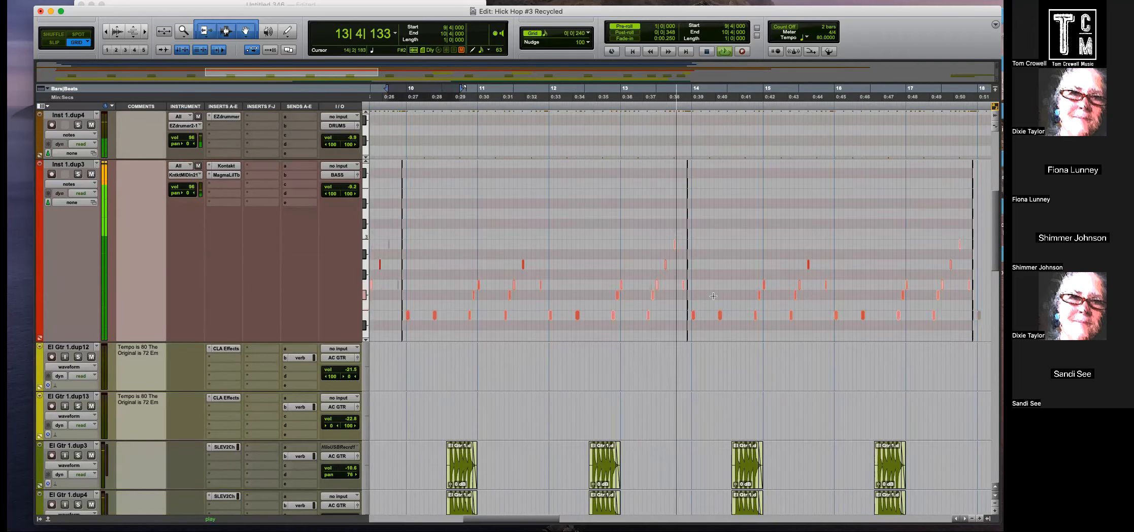
{"action": "scroll", "coordinate": [734, 307], "scroll_direction": "up", "scroll_amount": 1}
{"action": "scroll", "coordinate": [732, 310], "scroll_direction": "up", "scroll_amount": 2}
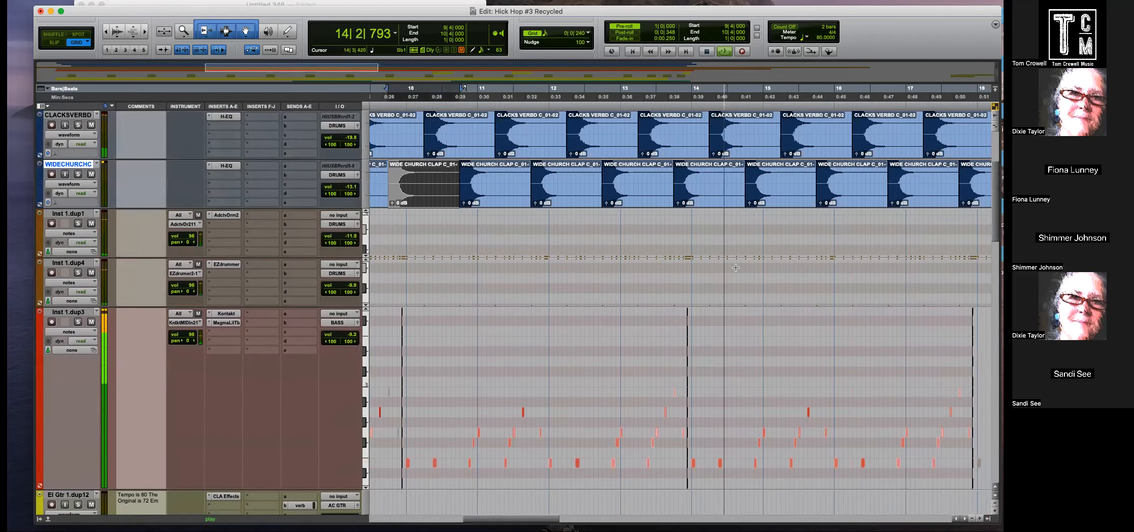
{"action": "key", "text": "space"}
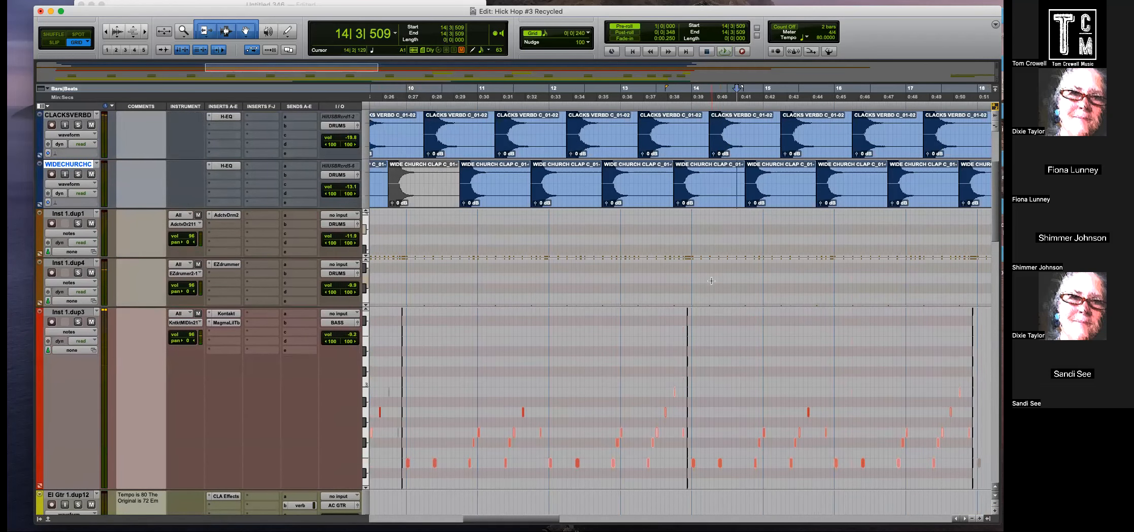
Draw a 0|0|120 drum note in bar 14 of the Inst 1.dup4 track and place it at 14|1|480.
{"action": "left_click", "coordinate": [707, 278]}
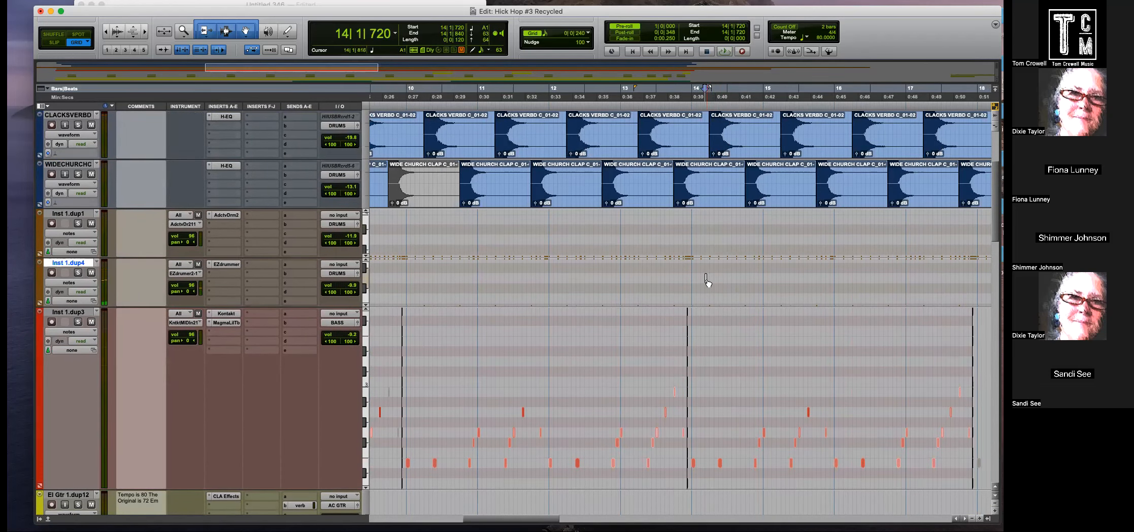
{"action": "key", "text": "t"}
{"action": "key", "text": "t"}
{"action": "left_click_drag", "start_coordinate": [688, 266], "coordinate": [689, 261]}
{"action": "mouse_move", "coordinate": [686, 298]}
{"action": "left_mouse_down"}
{"action": "mouse_move", "coordinate": [686, 319]}
{"action": "mouse_move", "coordinate": [686, 282]}
{"action": "left_mouse_up"}
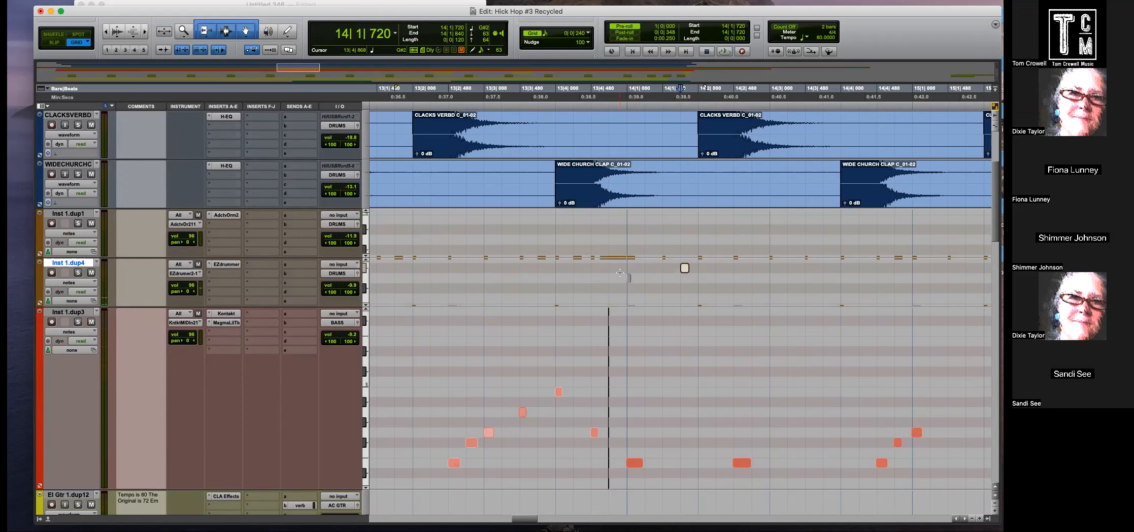
{"action": "key", "text": "space"}
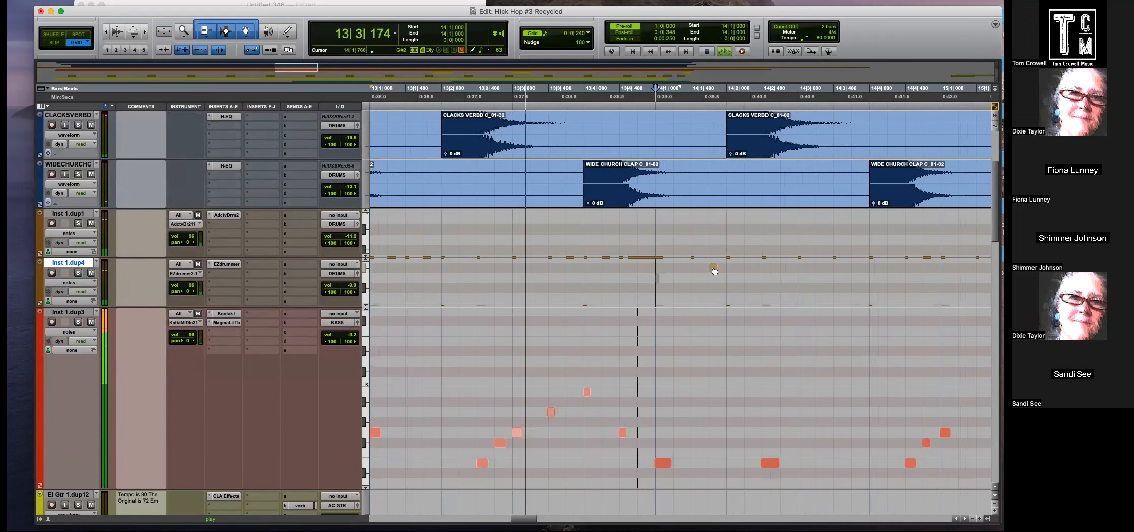
{"action": "key", "text": "t"}
{"action": "key", "text": "r"}
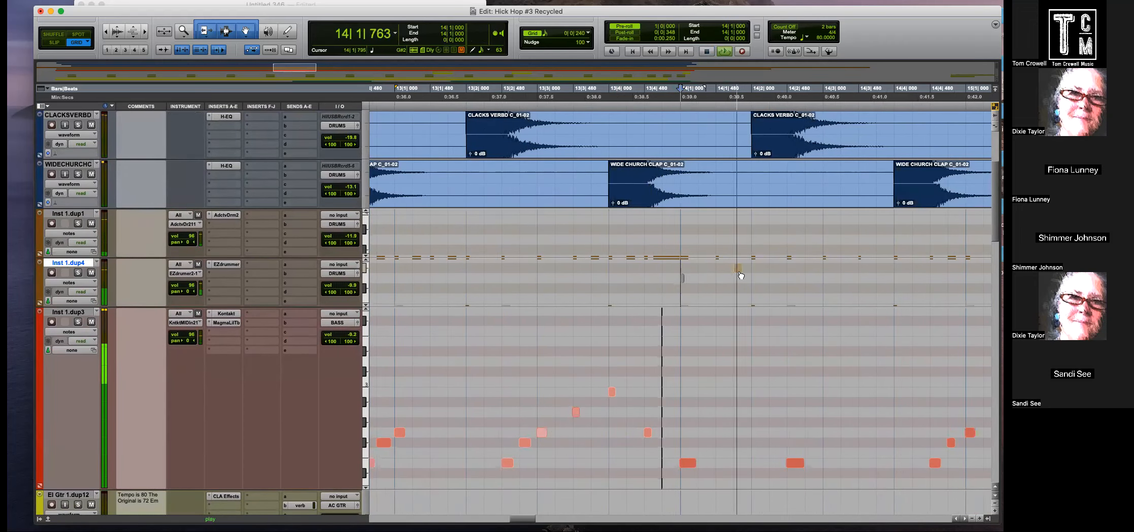
{"action": "mouse_move", "coordinate": [739, 273]}
{"action": "left_mouse_down"}
{"action": "mouse_move", "coordinate": [720, 270]}
{"action": "mouse_move", "coordinate": [719, 253]}
{"action": "mouse_move", "coordinate": [720, 274]}
{"action": "left_mouse_up"}
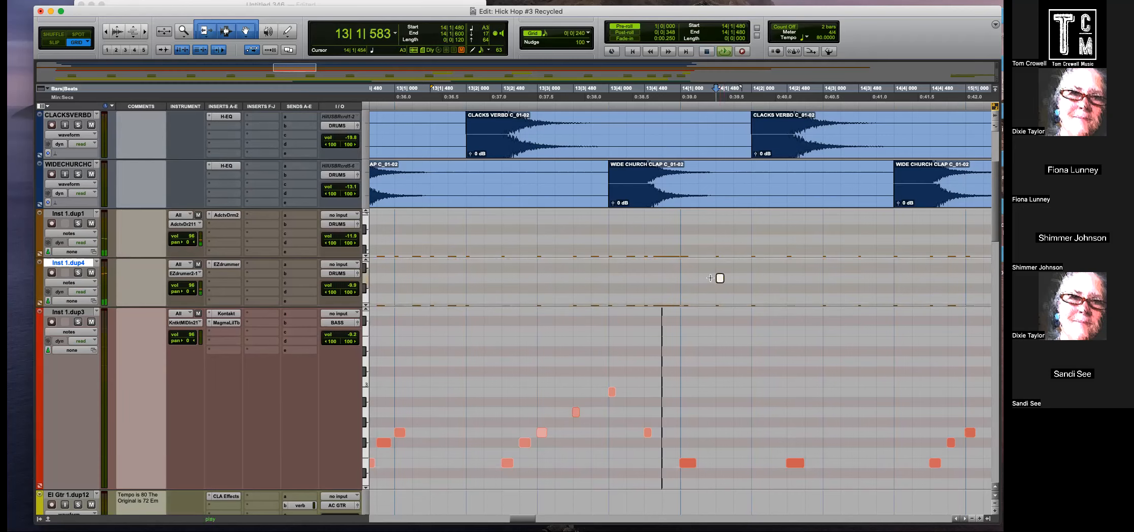
Add a matching off-beat note at 14|2|480 on Inst 1.dup4 and duplicate the two-note pair into bar 15.
{"action": "left_click_drag", "start_coordinate": [721, 281], "coordinate": [682, 284]}
{"action": "key", "text": "r"}
{"action": "key", "text": "super+d"}
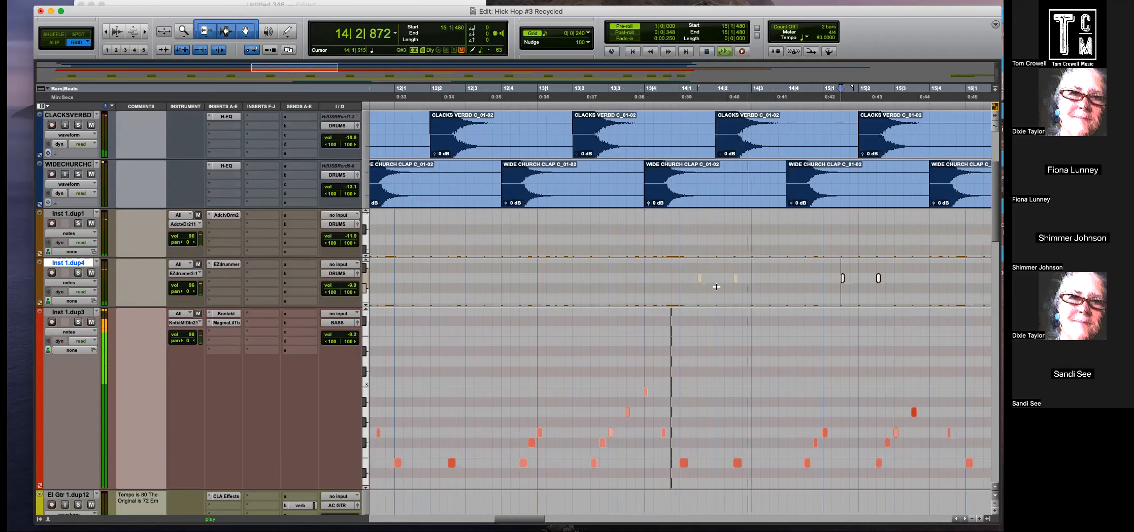
{"action": "key", "text": "r"}
{"action": "key", "text": "space"}
{"action": "key", "text": "t"}
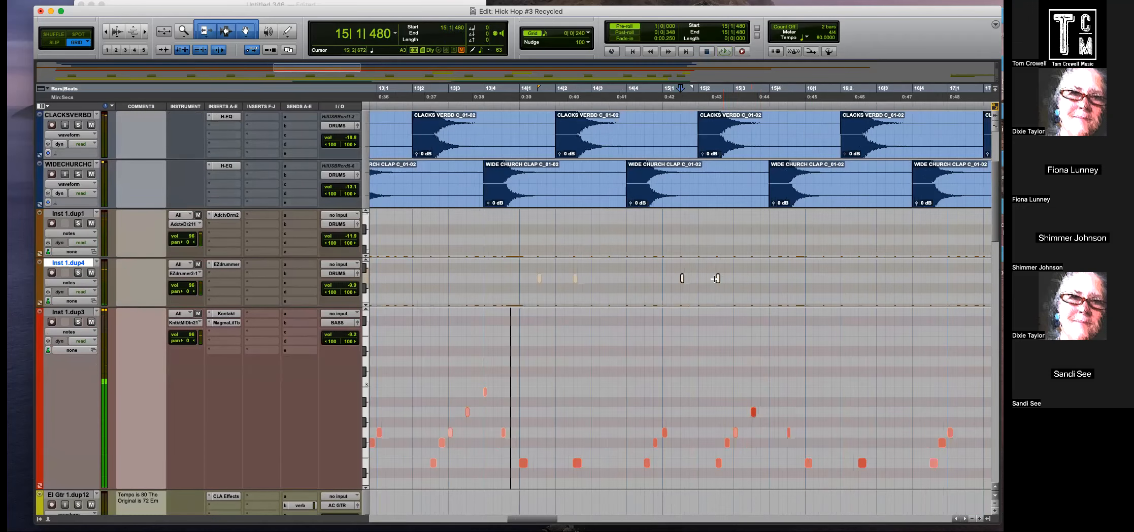
Move the duplicated pair to the off-beats of beats 3 and 4 in bar 14, and add a note at 14|3|240.
{"action": "left_click_drag", "start_coordinate": [683, 264], "coordinate": [510, 283]}
{"action": "key", "text": "space"}
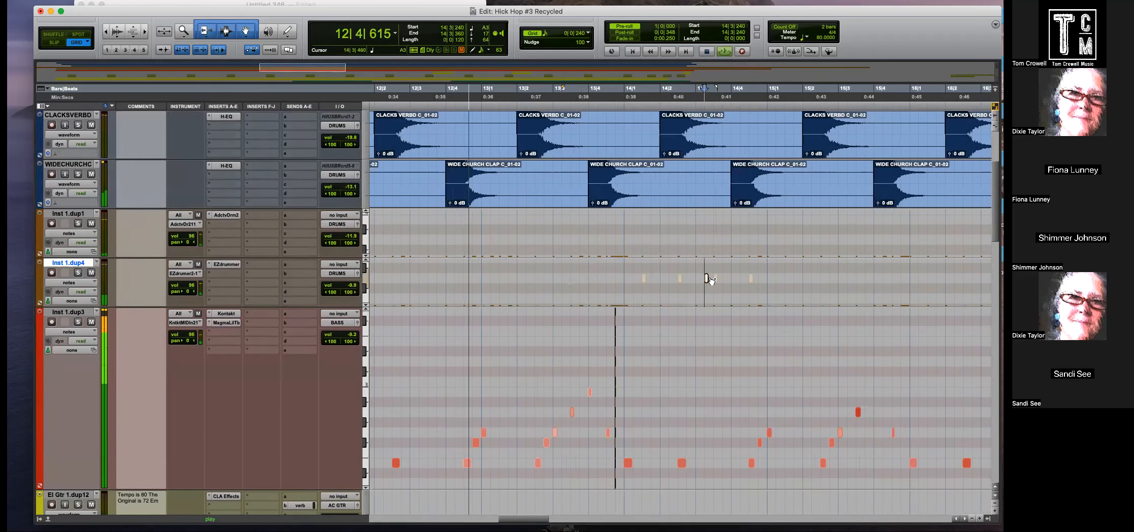
{"action": "key", "text": "t"}
{"action": "left_click", "coordinate": [545, 34]}
{"action": "left_click", "coordinate": [553, 34]}
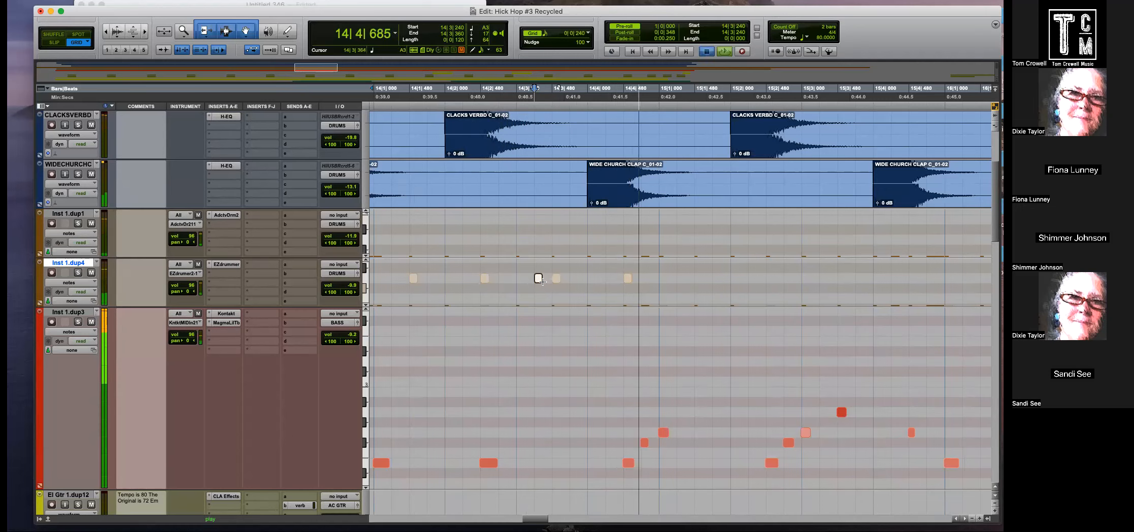
Duplicate the bar 14 drum pattern into bar 15 on Inst 1.dup4 and add a note at 15|2|720.
{"action": "key", "text": "r"}
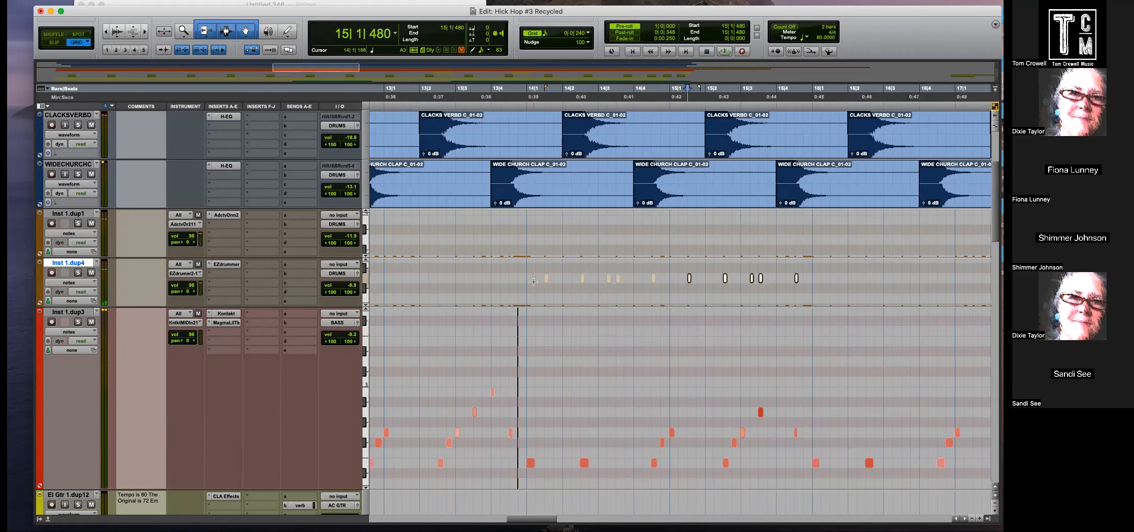
{"action": "key", "text": "super+bracketleft"}
{"action": "key", "text": "space"}
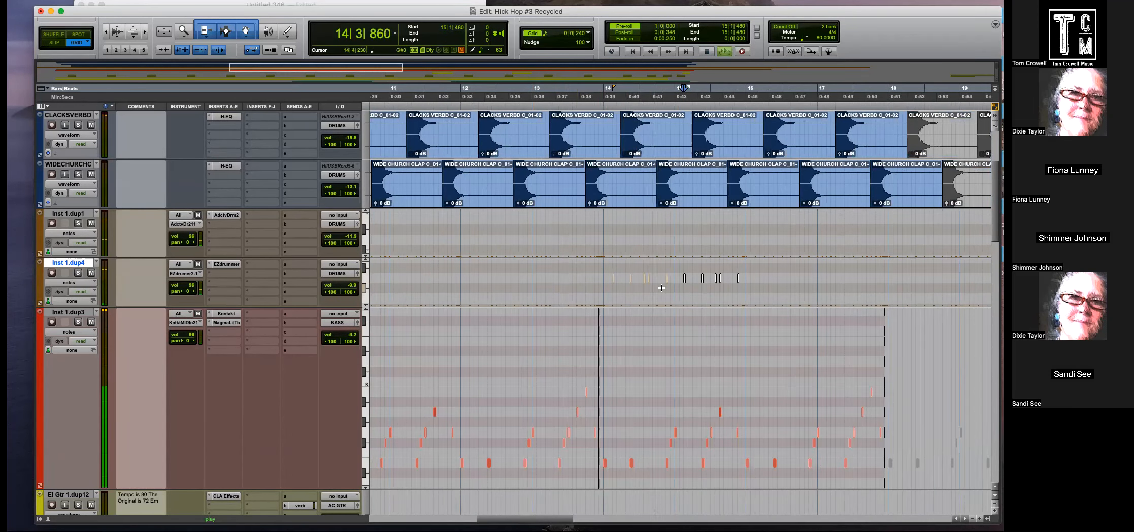
{"action": "key", "text": "super+bracketright"}
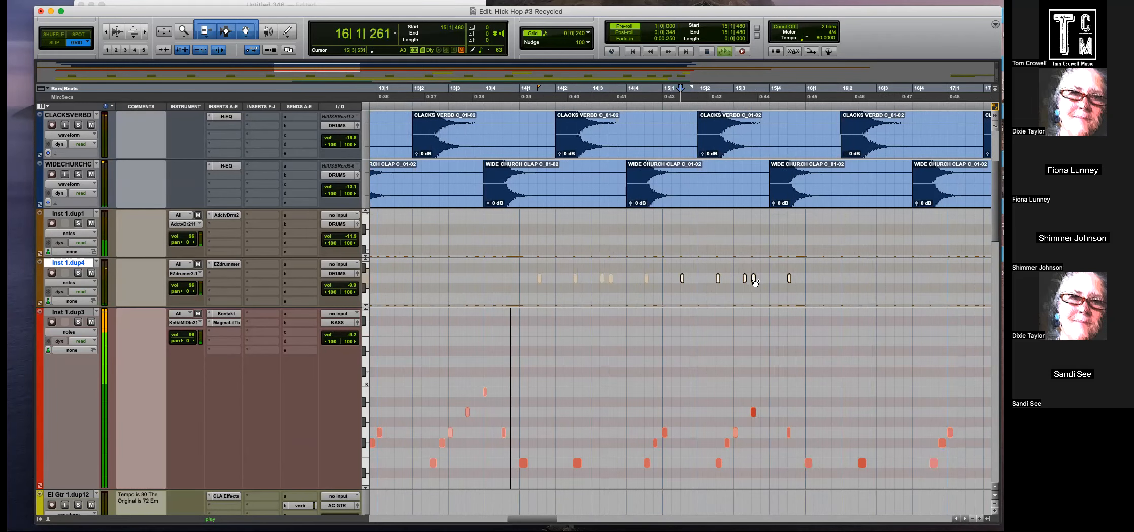
{"action": "key", "text": "space"}
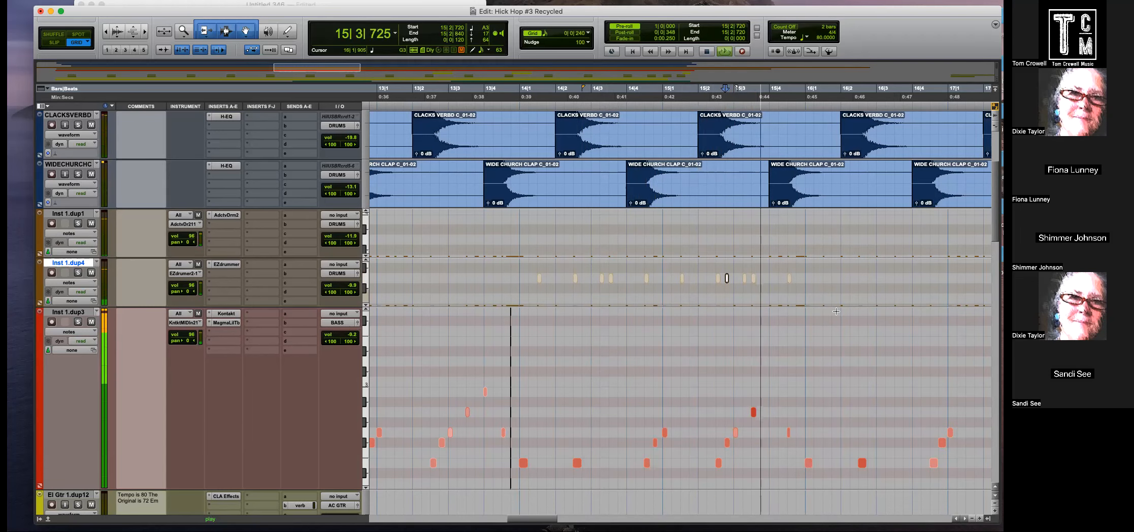
Duplicate the finished drum note pattern on Inst 1.dup4 repeatedly so it continues through bar 33.
{"action": "key", "text": "super+bracketleft"}
{"action": "key", "text": "super+bracketleft"}
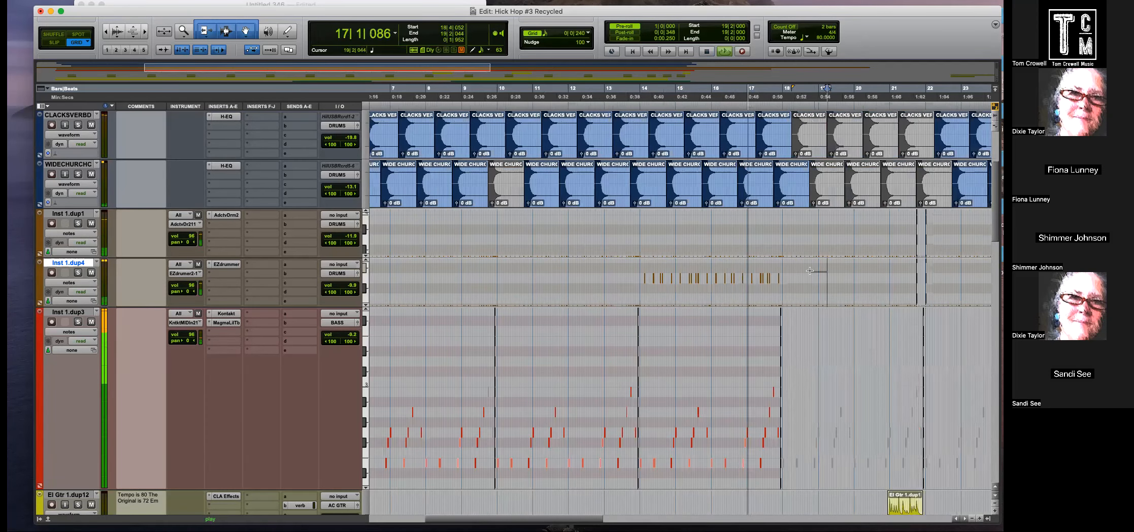
{"action": "key", "text": "super+bracketleft"}
{"action": "key", "text": "super+d"}
{"action": "key", "text": "super+d"}
{"action": "key", "text": "super+d"}
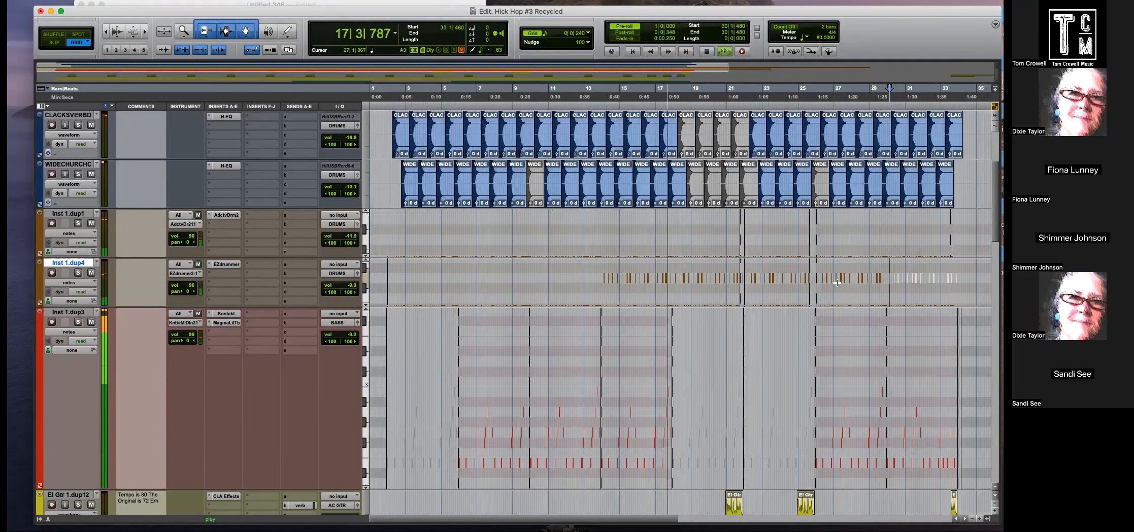
Delete the duplicated drum notes on Inst 1.dup4 from bar 18 through bar 25.
{"action": "left_click", "coordinate": [677, 276]}
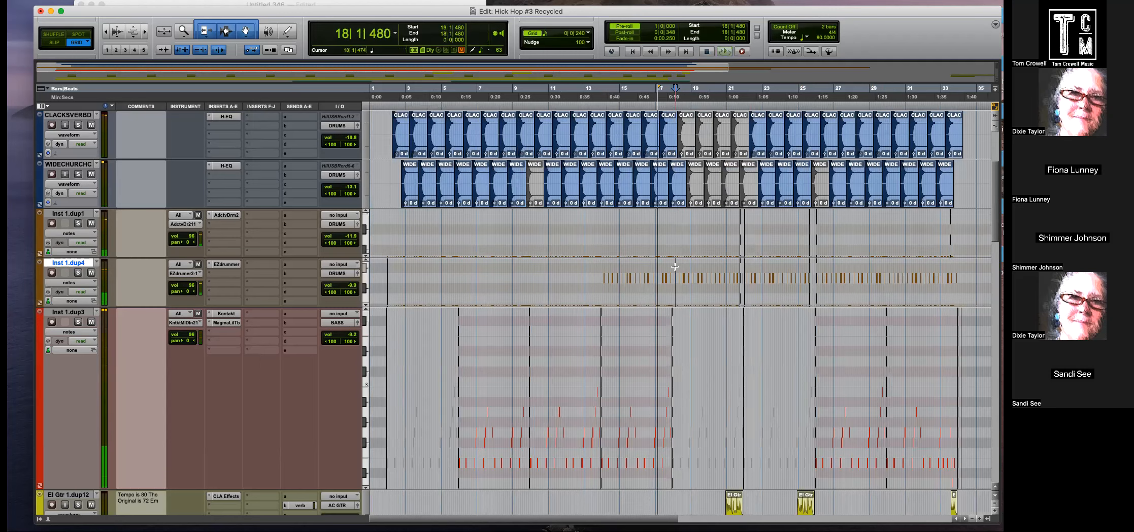
{"action": "key", "text": "super+bracketright"}
{"action": "key", "text": "super+bracketright"}
{"action": "left_click_drag", "start_coordinate": [685, 275], "coordinate": [948, 276]}
{"action": "key", "text": "Delete"}
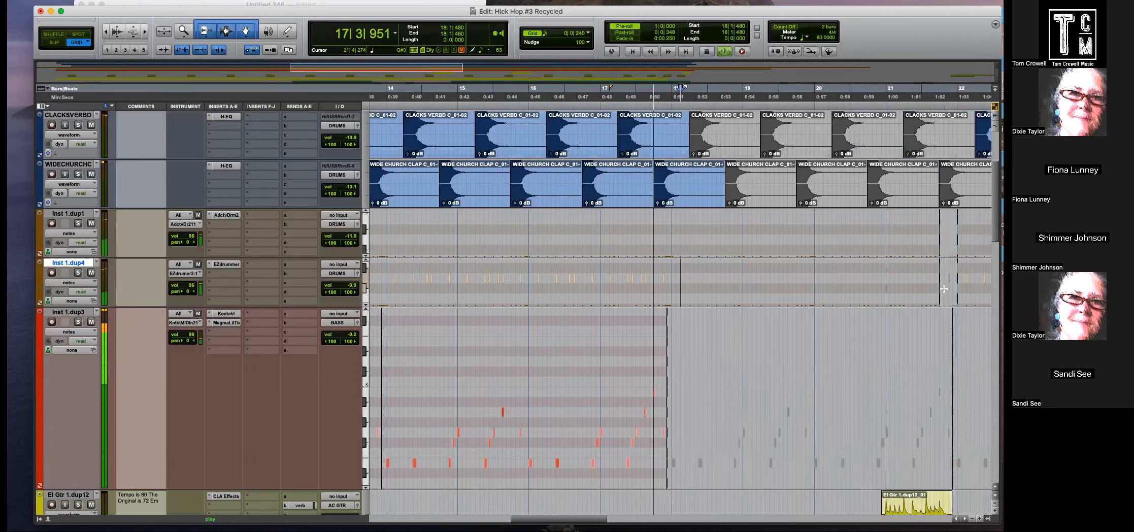
{"action": "key", "text": "super+bracketleft"}
{"action": "left_click_drag", "start_coordinate": [812, 274], "coordinate": [950, 277]}
{"action": "key", "text": "Delete"}
{"action": "key", "text": "super+bracketleft"}
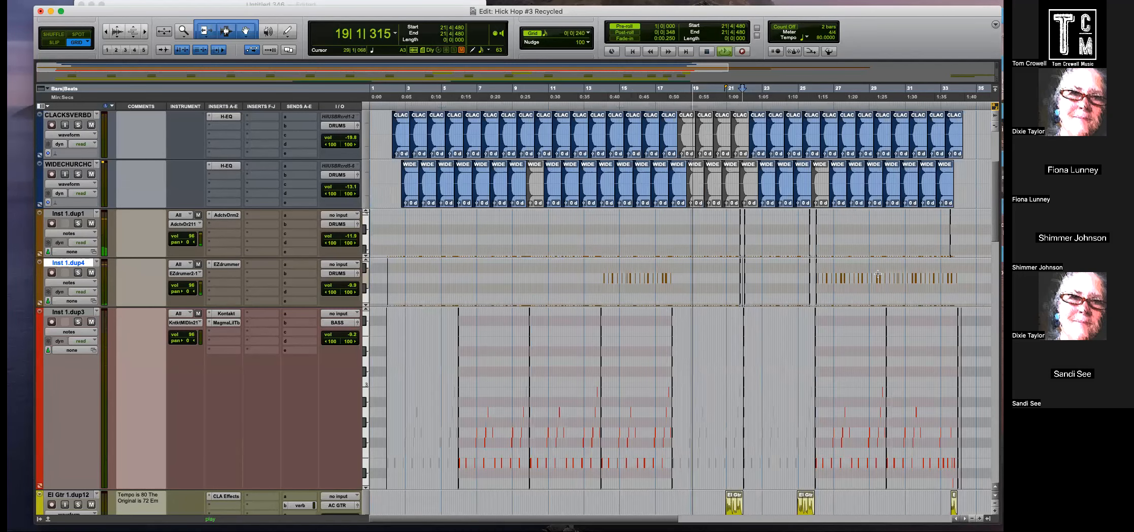
Delete the drum notes on Inst 1.dup4 from bar 26 through bar 29, keeping those from bar 30 onward.
{"action": "left_click", "coordinate": [890, 268]}
{"action": "key", "text": "super+bracketright"}
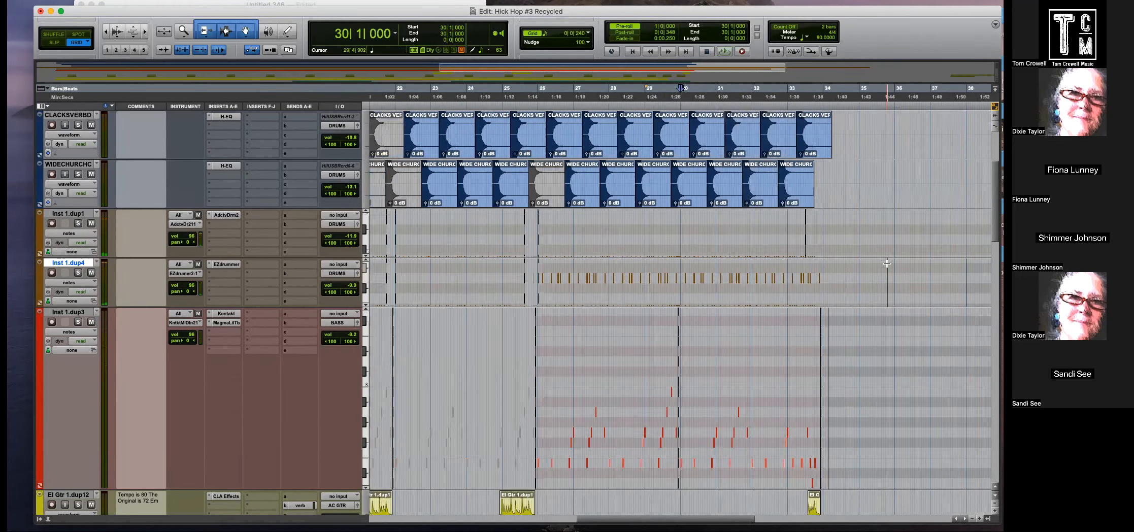
{"action": "key", "text": "super+bracketright"}
{"action": "key", "text": "super+bracketright"}
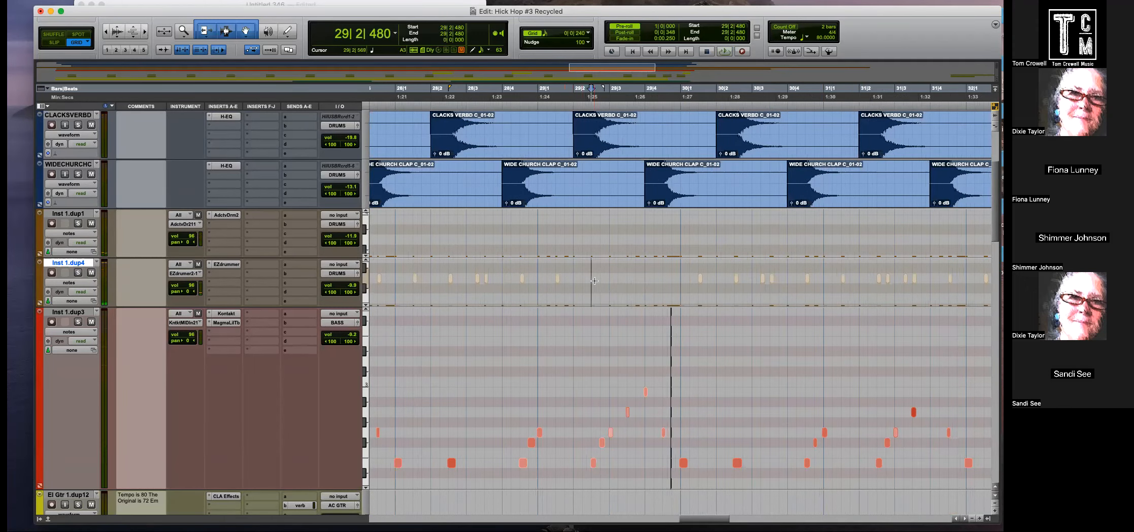
{"action": "key", "text": "super+bracketleft"}
{"action": "key", "text": "super+bracketleft"}
{"action": "left_click_drag", "start_coordinate": [664, 276], "coordinate": [553, 281]}
{"action": "key", "text": "Delete"}
{"action": "left_click", "coordinate": [512, 278]}
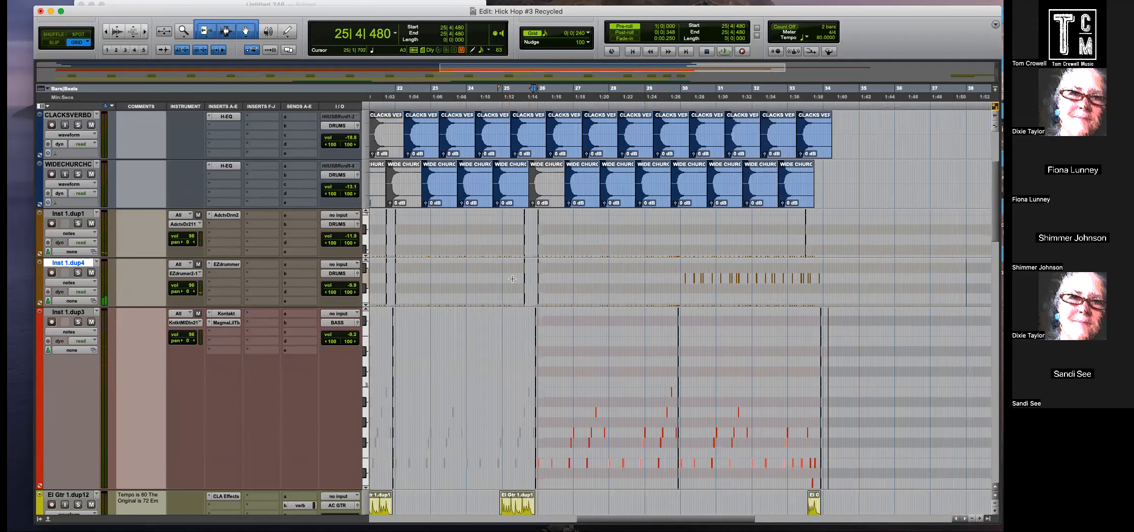
Mute the three remaining active Wide Church Clap clips in bars 22 to 25 and stop playback.
{"action": "key", "text": "super+bracketright"}
{"action": "scroll", "coordinate": [692, 323], "scroll_direction": "up", "scroll_amount": 2}
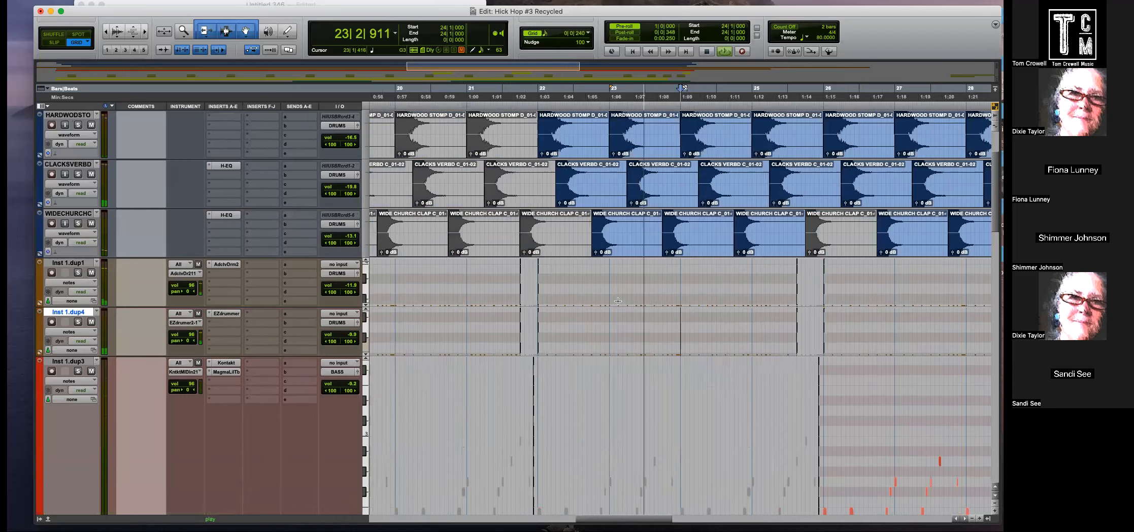
{"action": "key", "text": "super+bracketleft"}
{"action": "scroll", "coordinate": [692, 322], "scroll_direction": "down", "scroll_amount": 4}
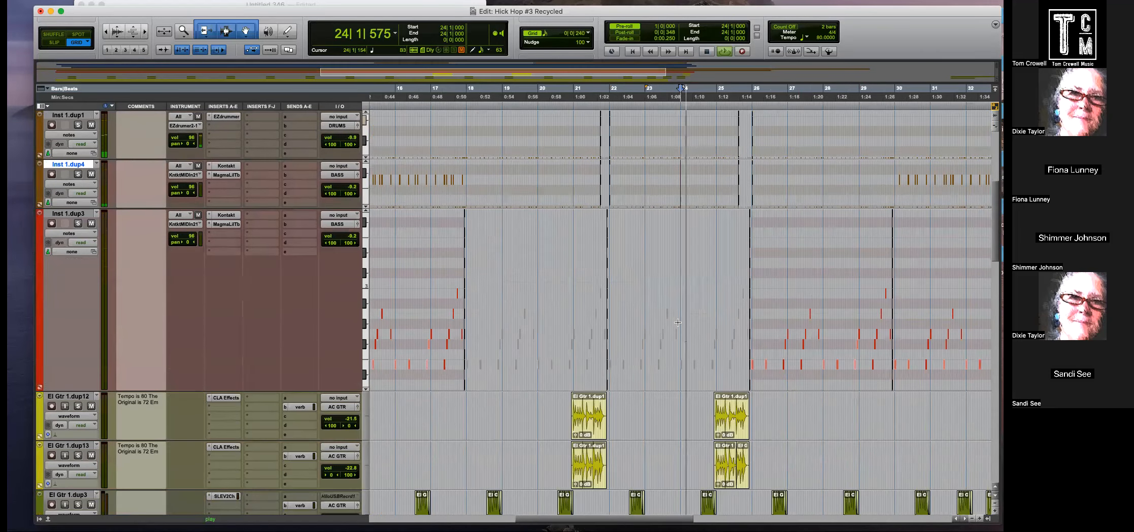
{"action": "scroll", "coordinate": [678, 322], "scroll_direction": "up", "scroll_amount": 3}
{"action": "scroll", "coordinate": [678, 322], "scroll_direction": "up", "scroll_amount": 2}
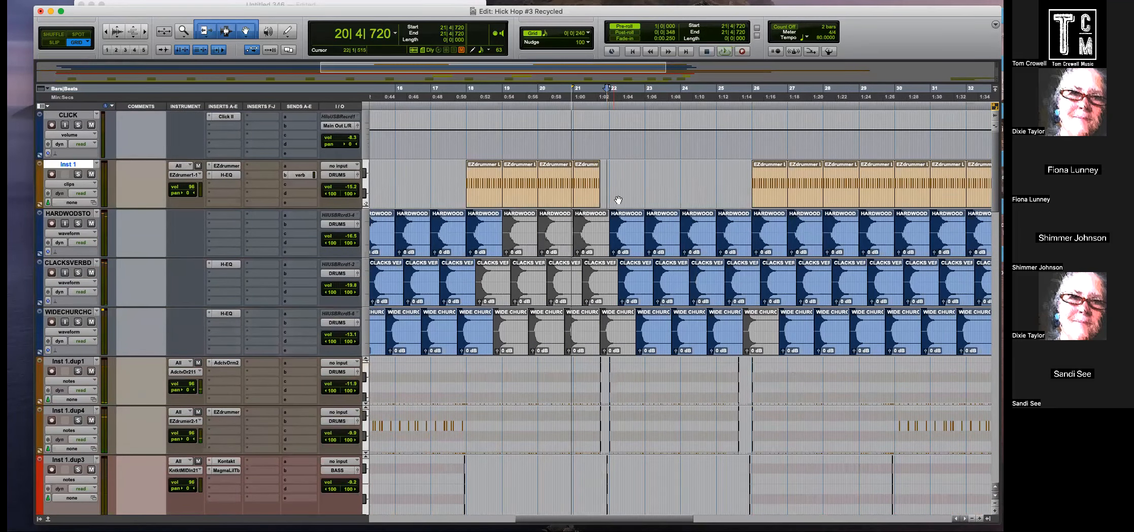
{"action": "key", "text": "super+bracketright"}
{"action": "left_click", "coordinate": [772, 338]}
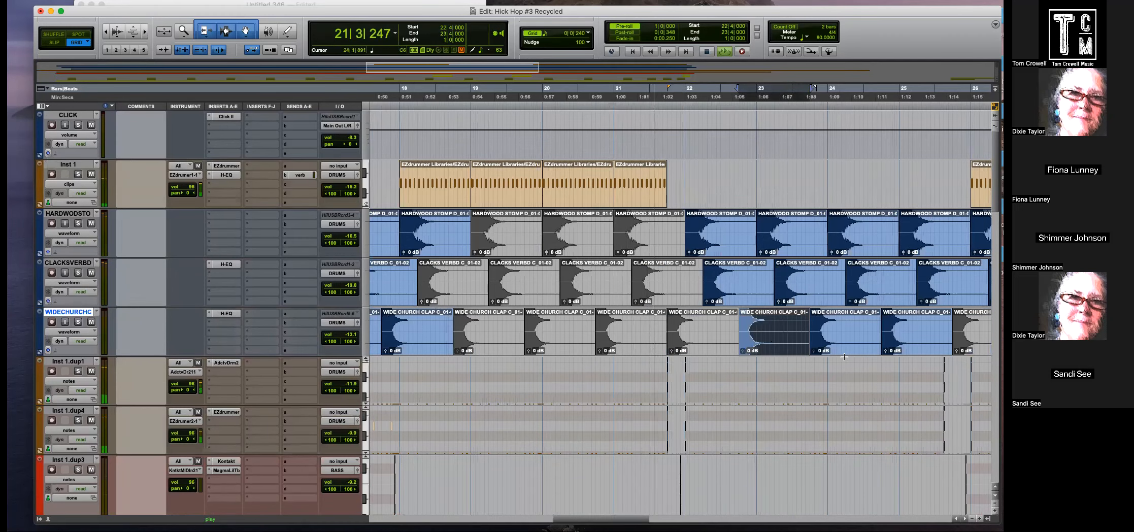
{"action": "key", "text": "ctrl+Tab"}
{"action": "key", "text": "ctrl+Tab"}
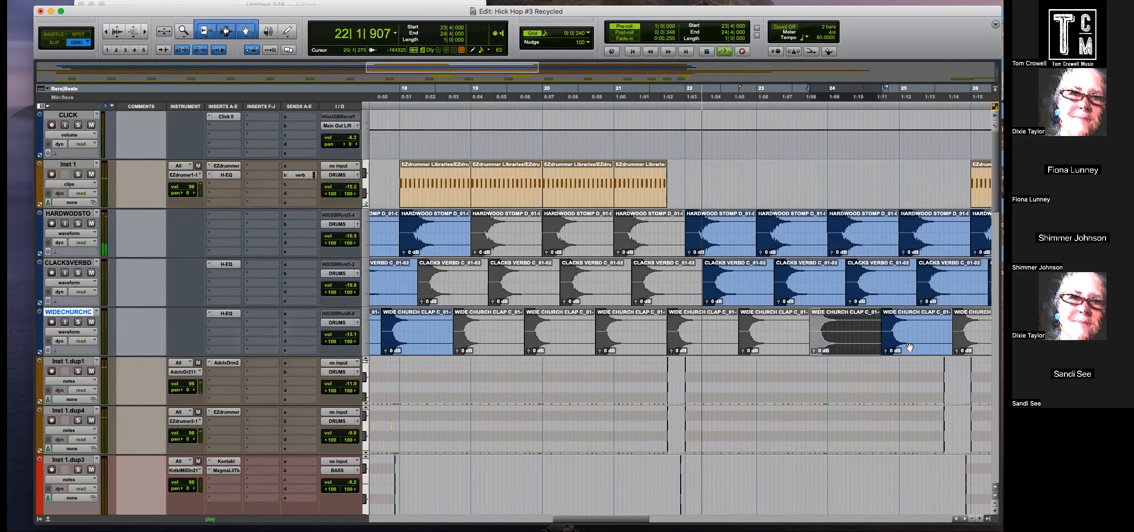
{"action": "key", "text": "super+bracketleft"}
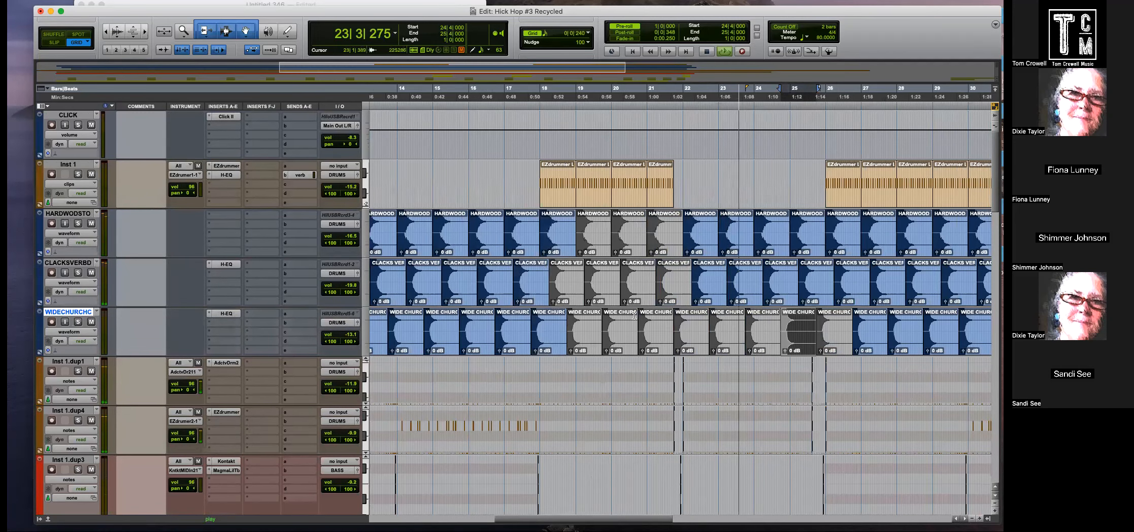
{"action": "key", "text": "space"}
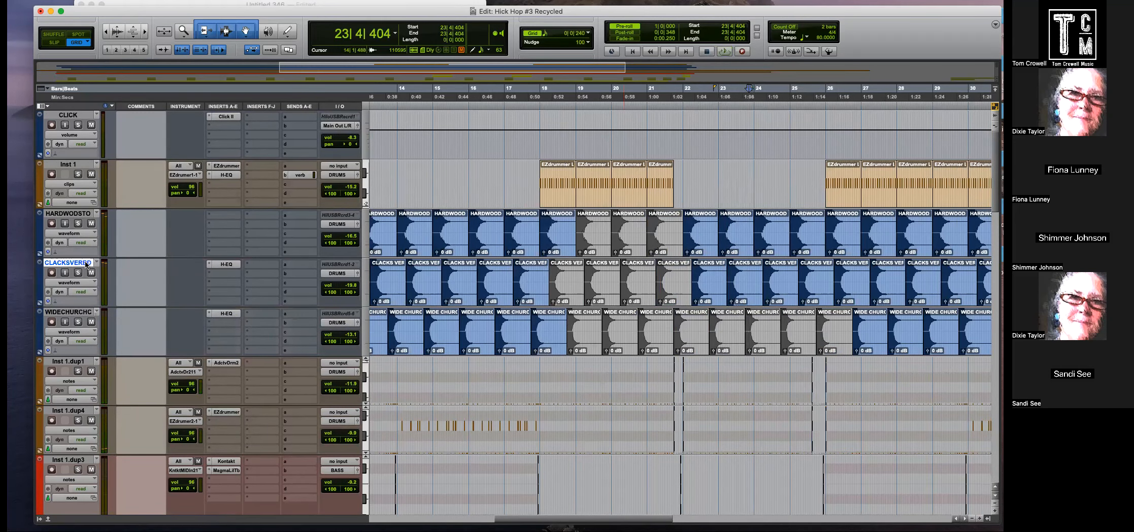
Duplicate the Clacks Verbd track and delete all clips from the copy.
{"action": "key", "text": "alt+shift+d"}
{"action": "key", "text": "Return"}
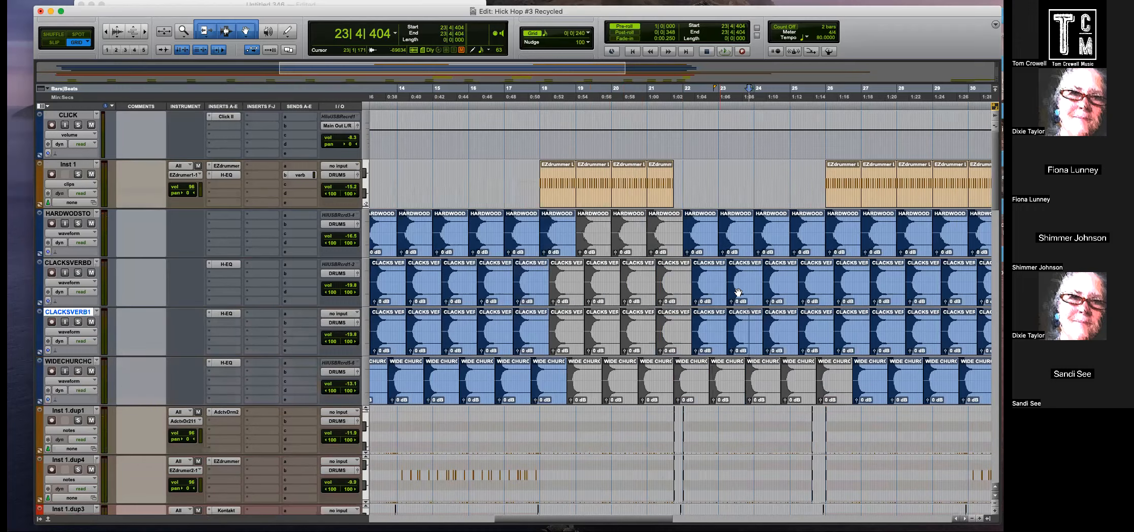
{"action": "key", "text": "super+bracketleft"}
{"action": "key", "text": "super+bracketleft"}
{"action": "left_click_drag", "start_coordinate": [684, 325], "coordinate": [364, 319]}
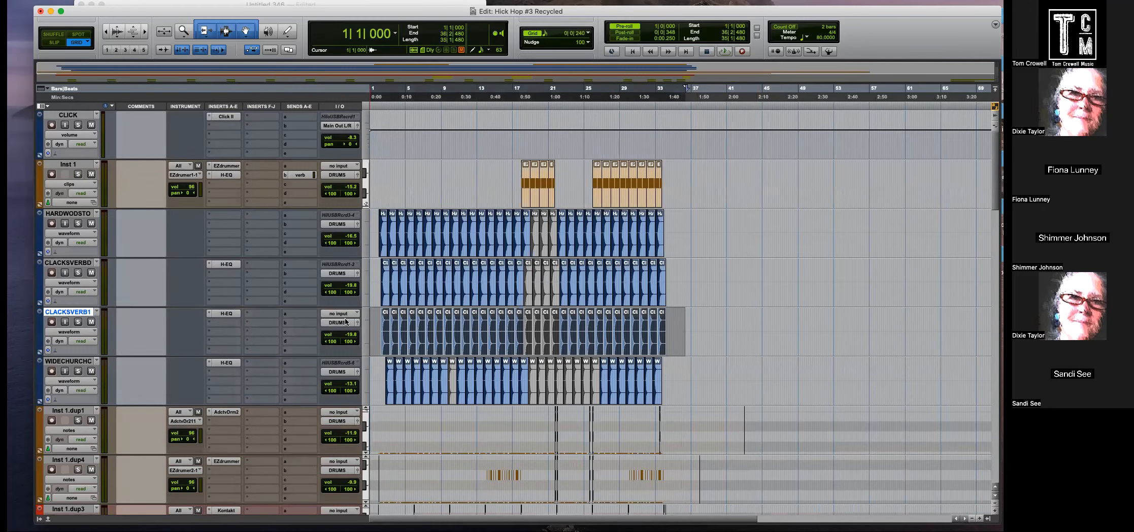
{"action": "key", "text": "Delete"}
Move the four Clacks Verbd clips starting at 22|2|000 onto the duplicated track at the same position.
{"action": "key", "text": "super+bracketright"}
{"action": "key", "text": "super+bracketright"}
{"action": "left_click", "coordinate": [712, 303]}
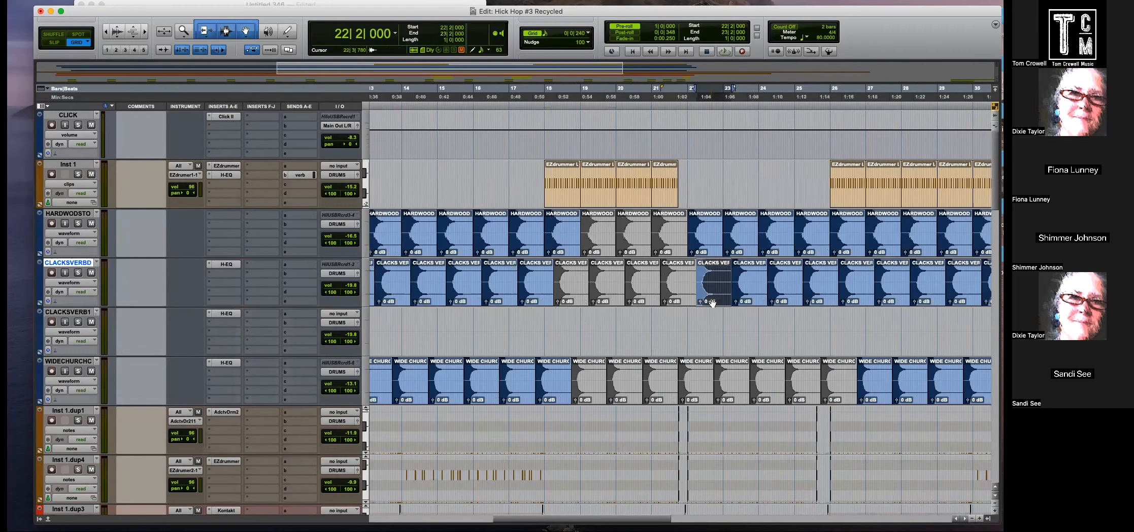
{"action": "left_click", "coordinate": [813, 300], "text": "shift"}
{"action": "left_click_drag", "start_coordinate": [711, 271], "coordinate": [711, 320]}
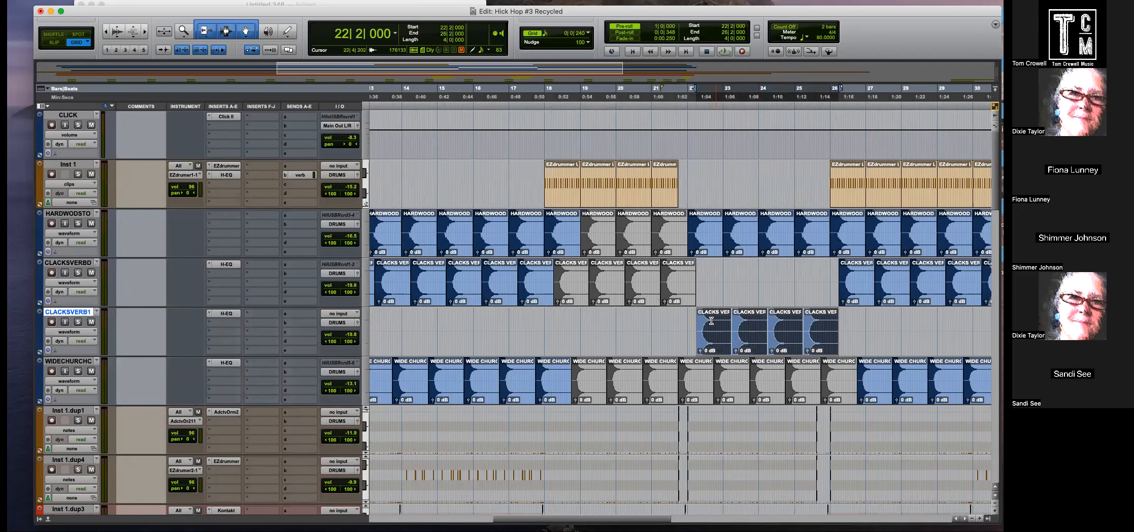
In the duplicated Clacks track's H-EQ, set a UK Vintage 1 high-pass at 257 Hz and lower a UK Vintage 2 low-pass cutoff.
{"action": "left_click", "coordinate": [211, 318]}
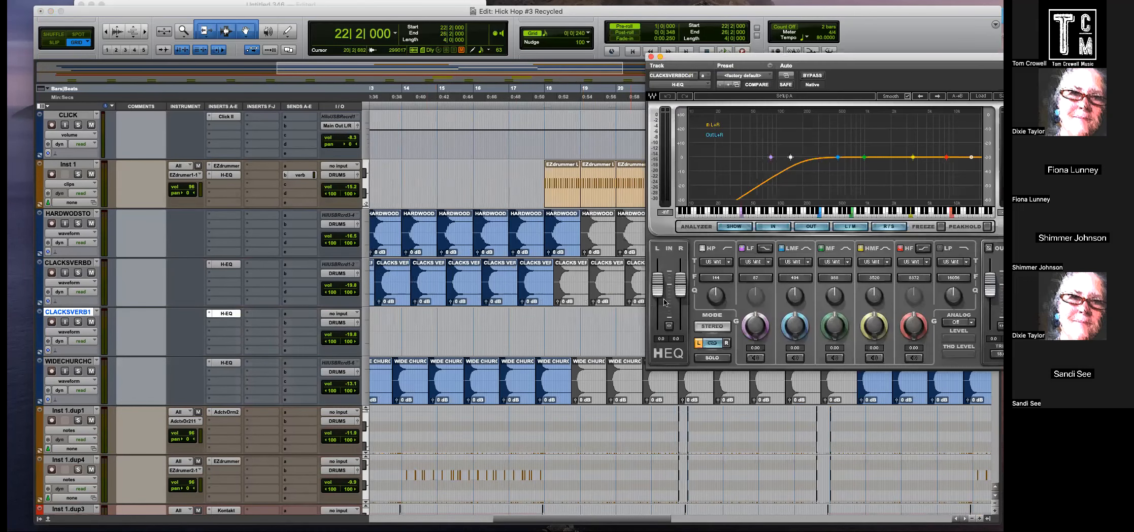
{"action": "left_click", "coordinate": [729, 262]}
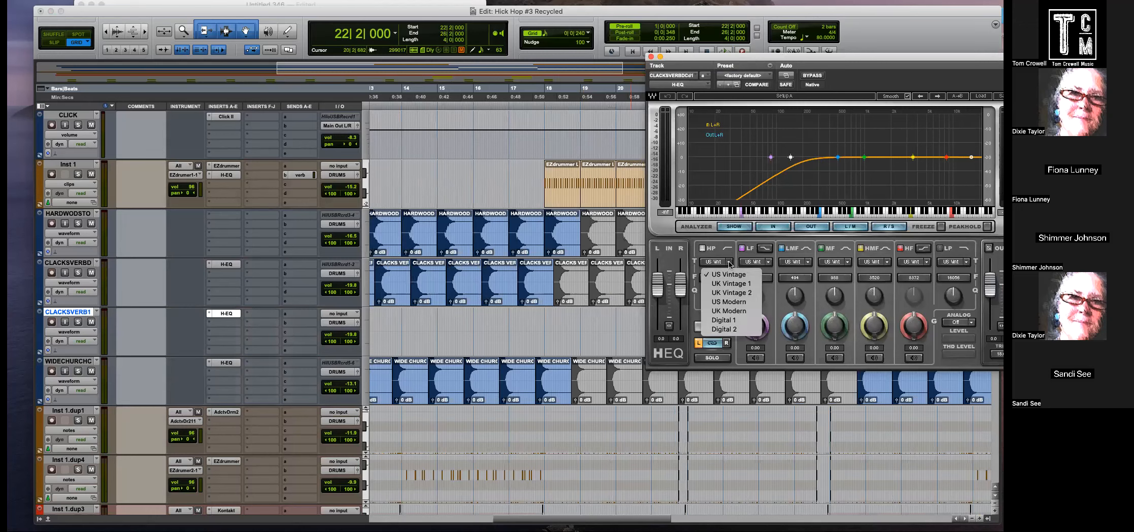
{"action": "left_click", "coordinate": [733, 286]}
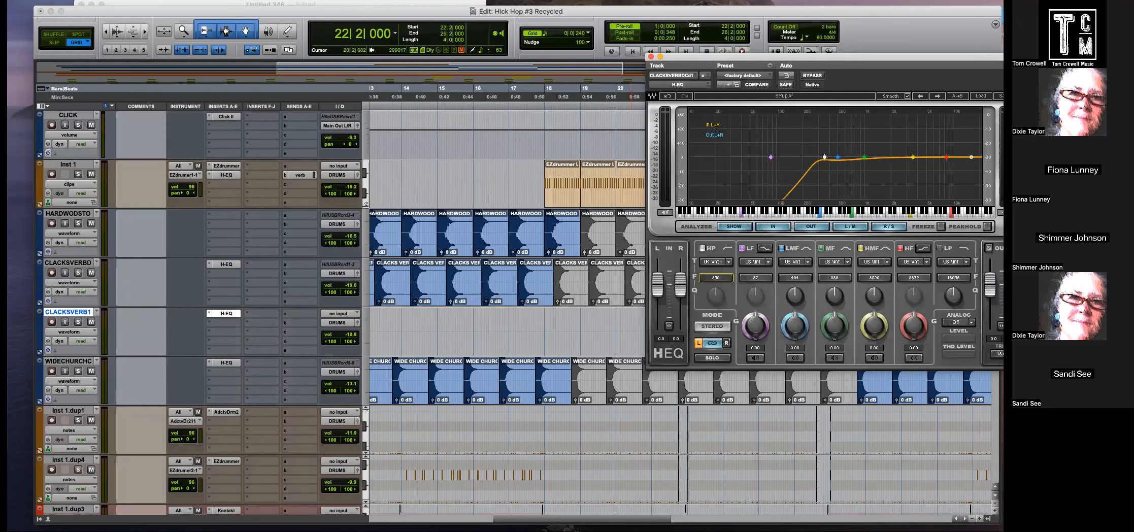
{"action": "left_click", "coordinate": [969, 263]}
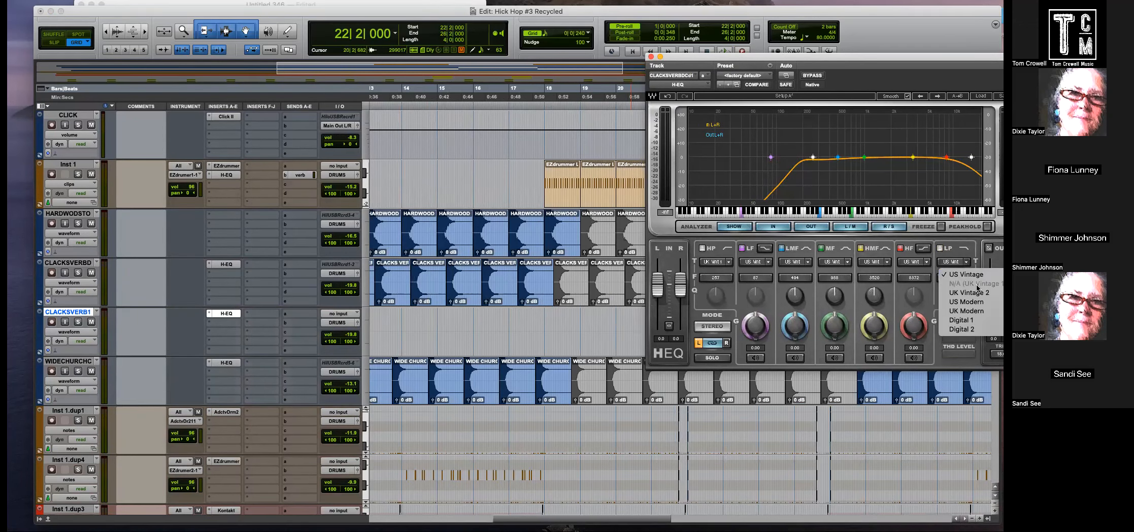
{"action": "left_click", "coordinate": [976, 296]}
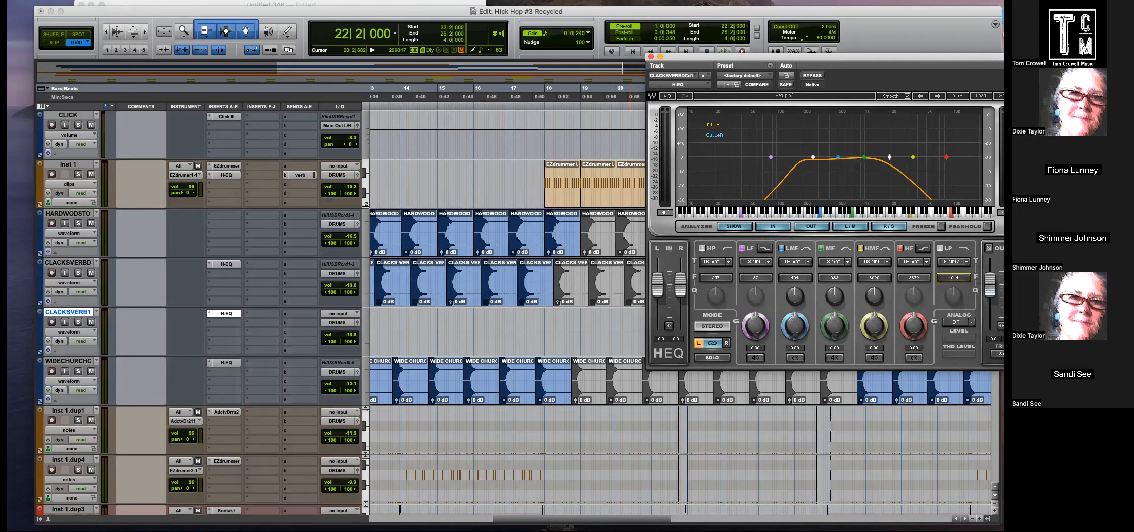
{"action": "left_click_drag", "start_coordinate": [807, 58], "coordinate": [393, 48]}
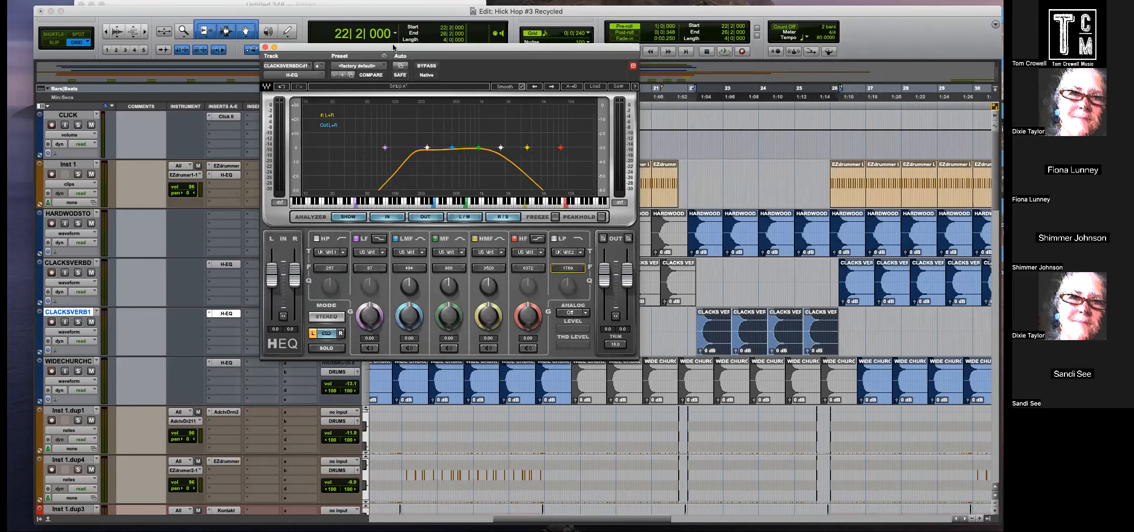
{"action": "left_click", "coordinate": [265, 47]}
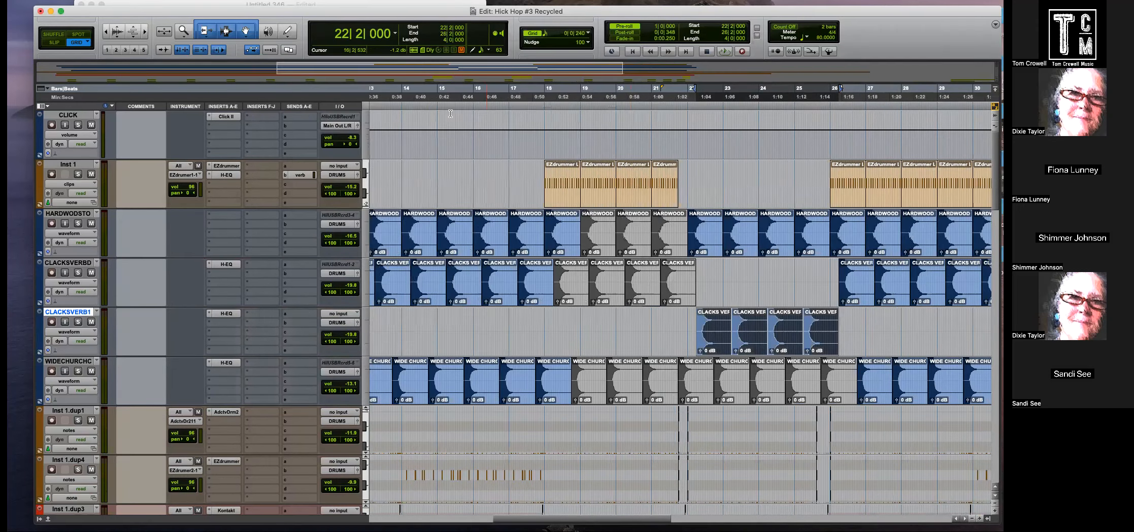
Play from bar 22 and raise the H-EQ high-pass cutoff further on the duplicated Clacks track.
{"action": "left_click", "coordinate": [683, 319]}
{"action": "key", "text": "space"}
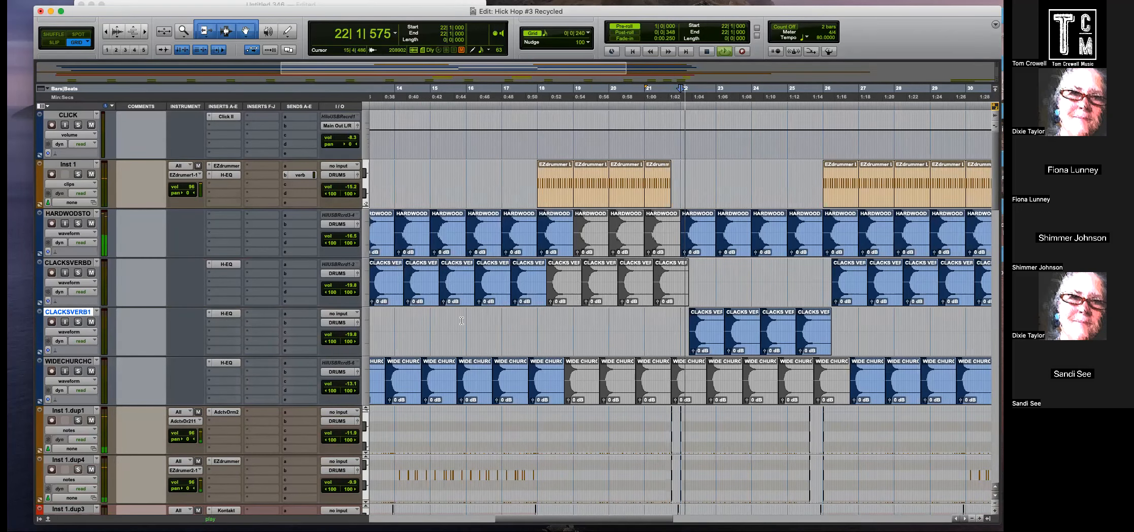
{"action": "left_click", "coordinate": [78, 323]}
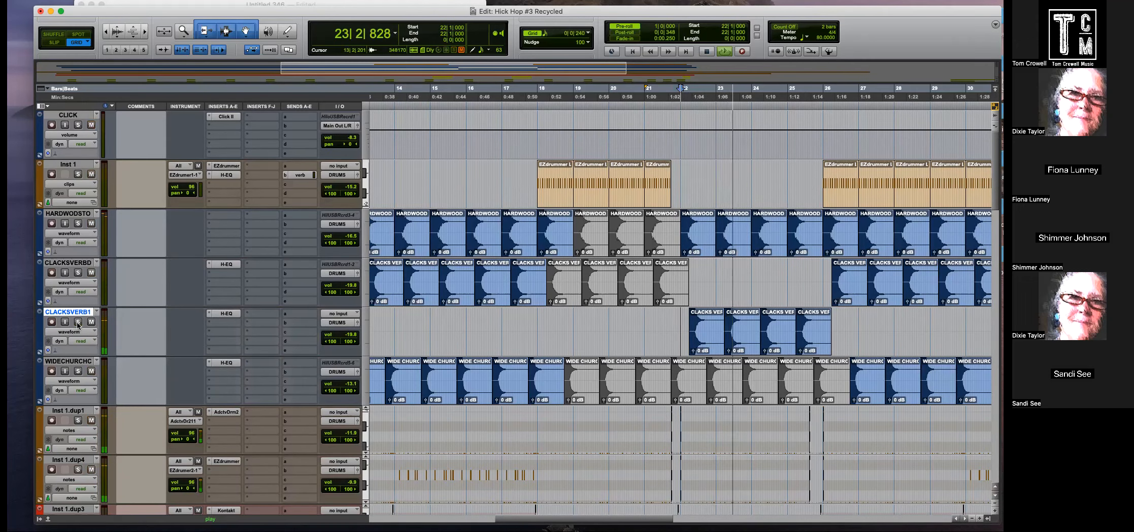
{"action": "left_click", "coordinate": [227, 315]}
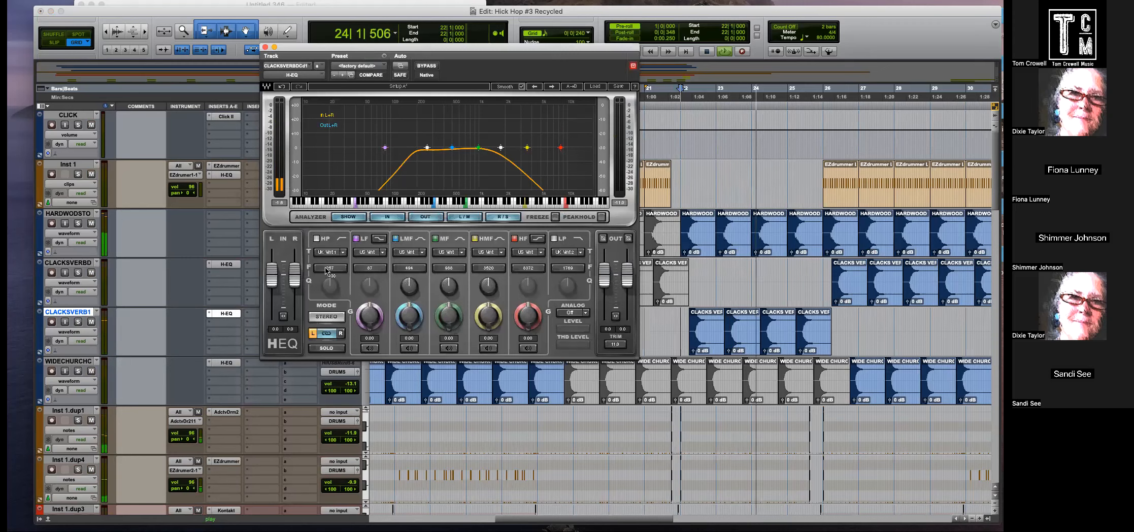
{"action": "left_click_drag", "start_coordinate": [333, 270], "coordinate": [368, 271]}
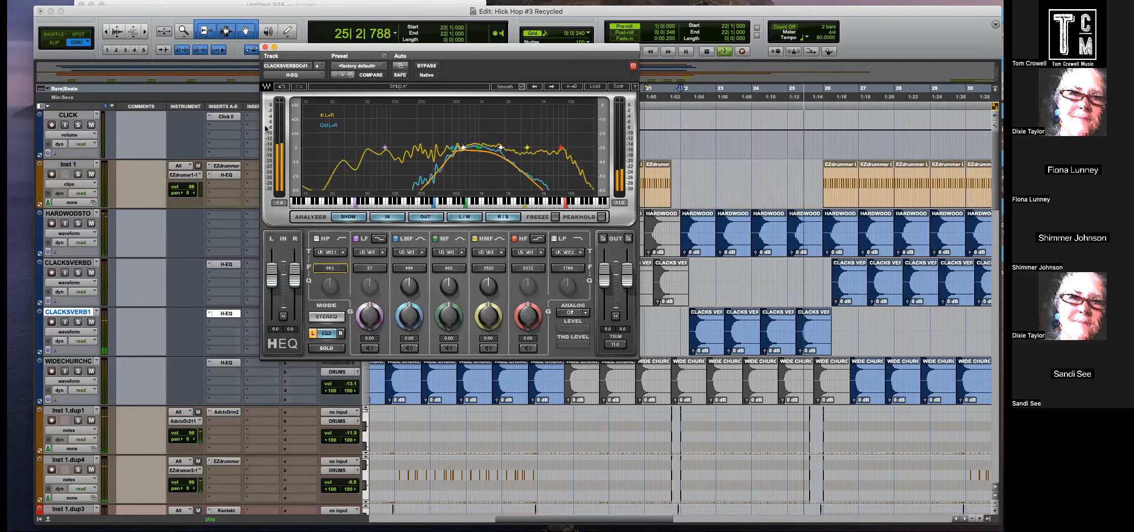
{"action": "left_click", "coordinate": [265, 48]}
{"action": "scroll", "coordinate": [834, 387], "scroll_direction": "down", "scroll_amount": 3}
{"action": "scroll", "coordinate": [834, 386], "scroll_direction": "up", "scroll_amount": 3}
{"action": "key", "text": "r"}
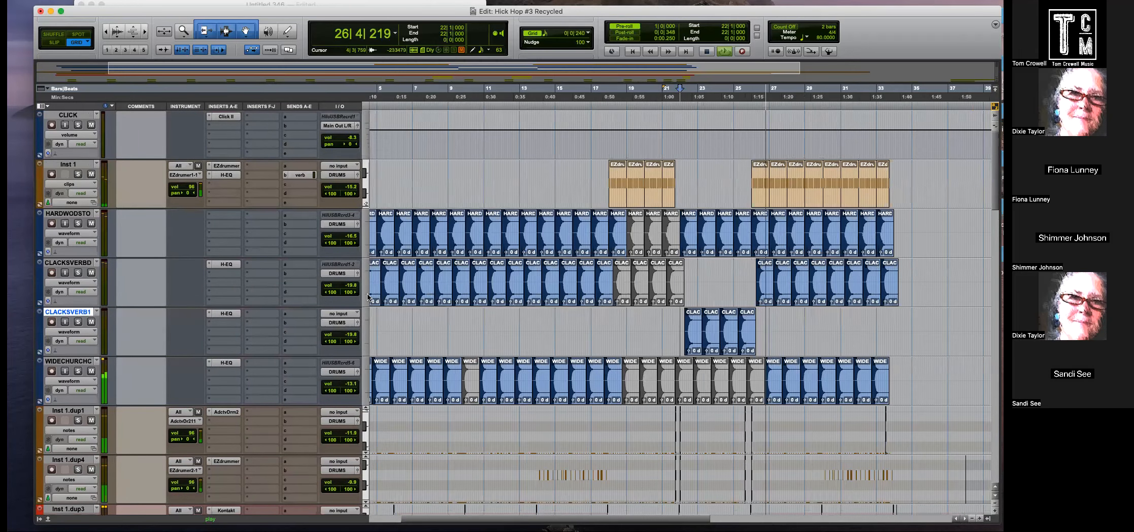
Route send B of the duplicated Clacks track to the stereo verb bus and adjust its send level while playing from bar 22.
{"action": "left_click", "coordinate": [314, 288]}
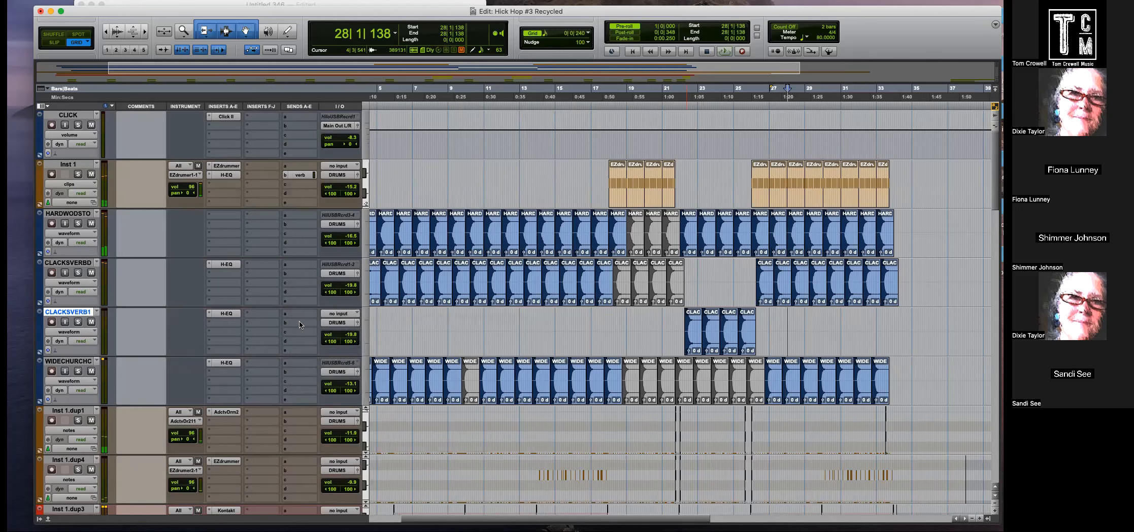
{"action": "mouse_move", "coordinate": [311, 332]}
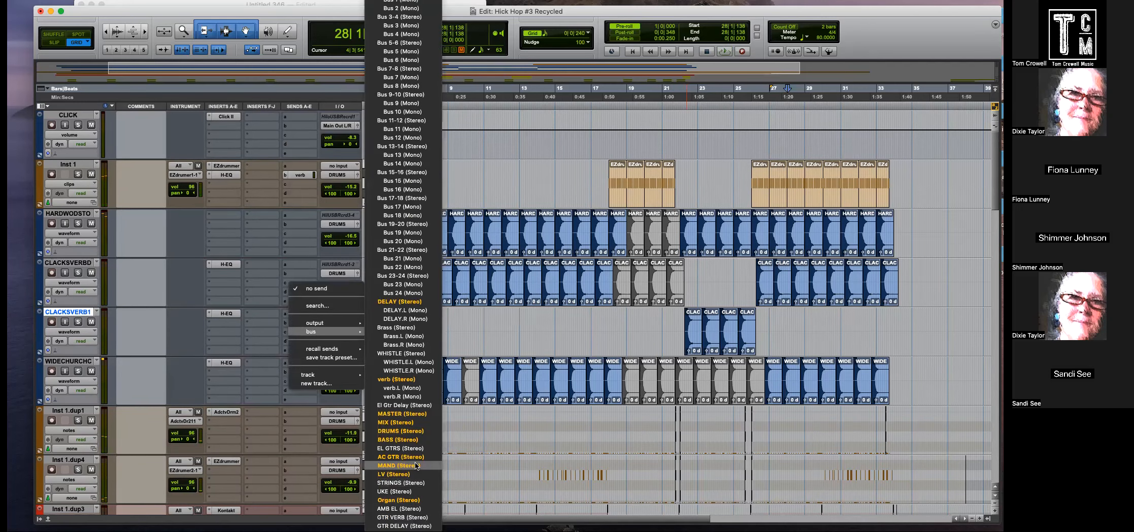
{"action": "left_click", "coordinate": [408, 387]}
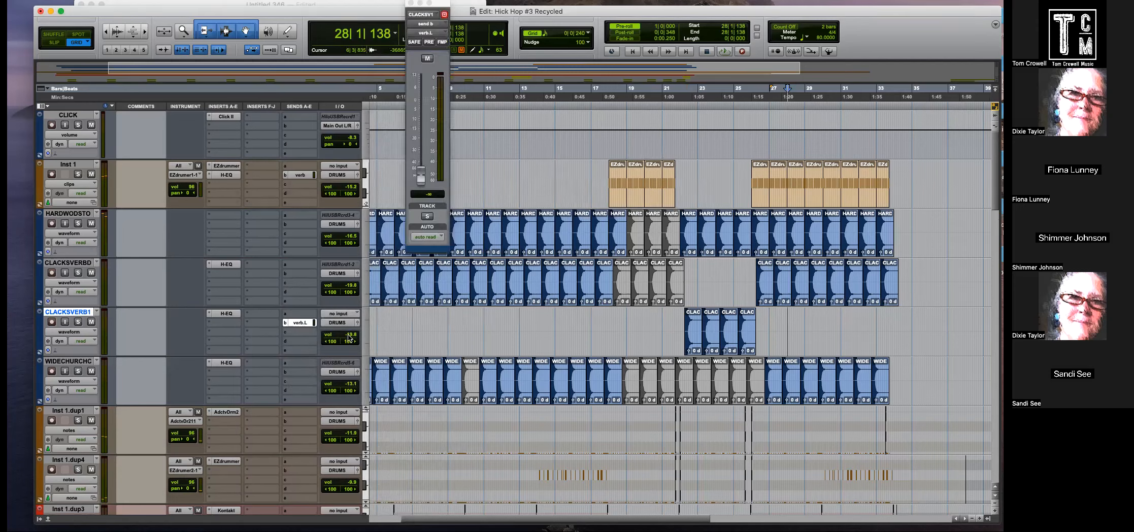
{"action": "left_click", "coordinate": [290, 322]}
{"action": "mouse_move", "coordinate": [321, 336]}
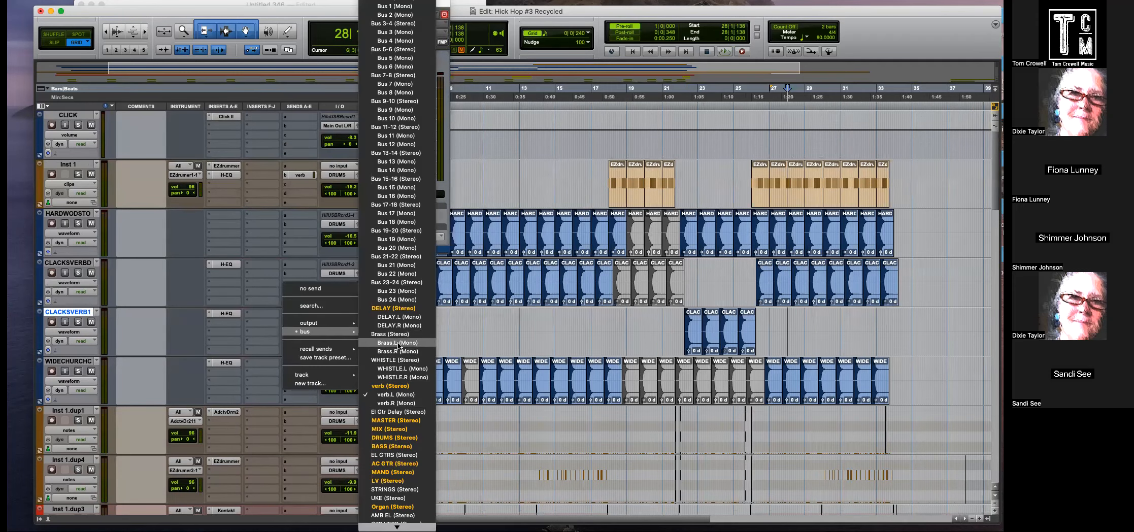
{"action": "left_click", "coordinate": [401, 387]}
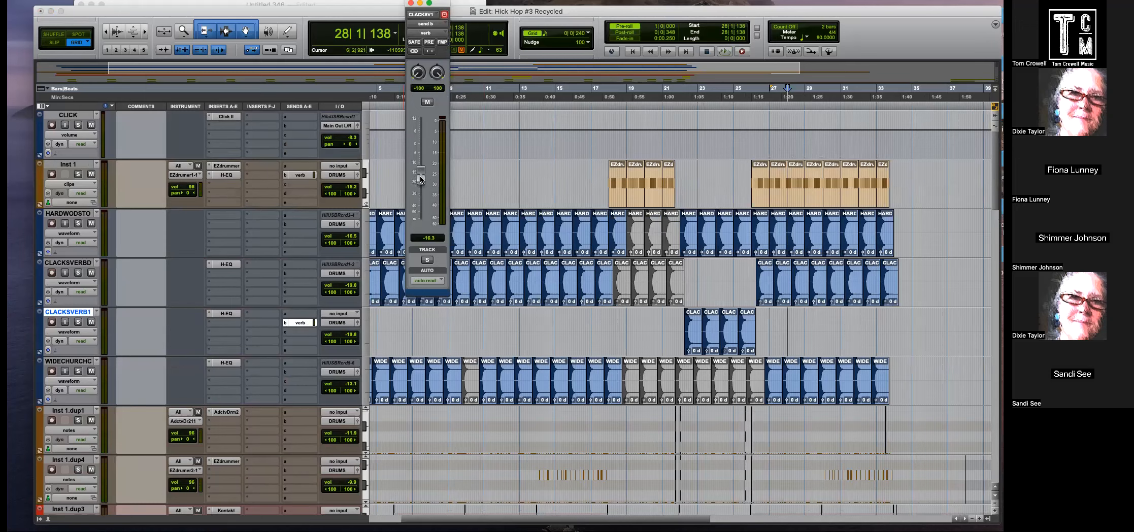
{"action": "key", "text": "space"}
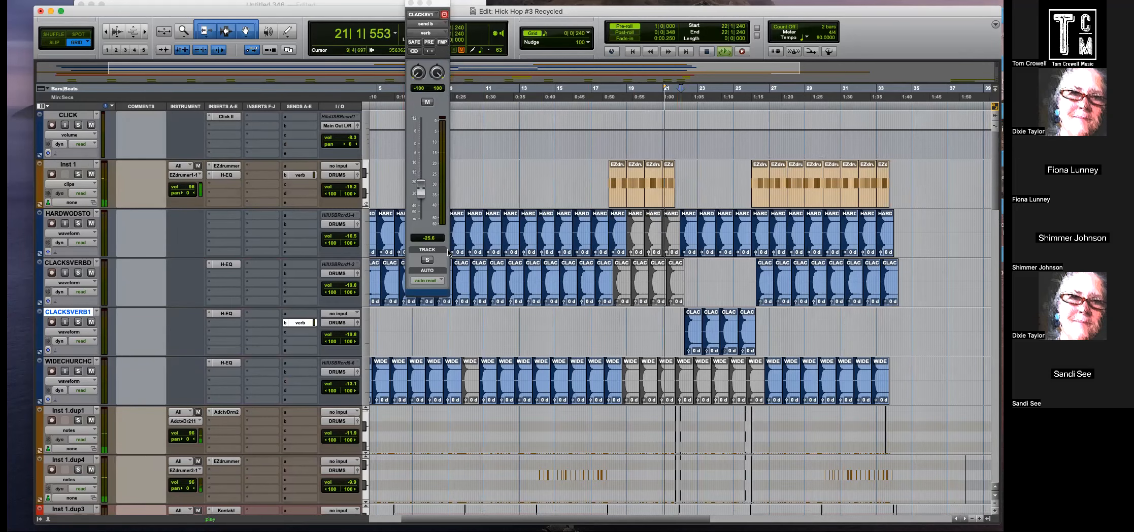
{"action": "left_click_drag", "start_coordinate": [428, 191], "coordinate": [427, 183]}
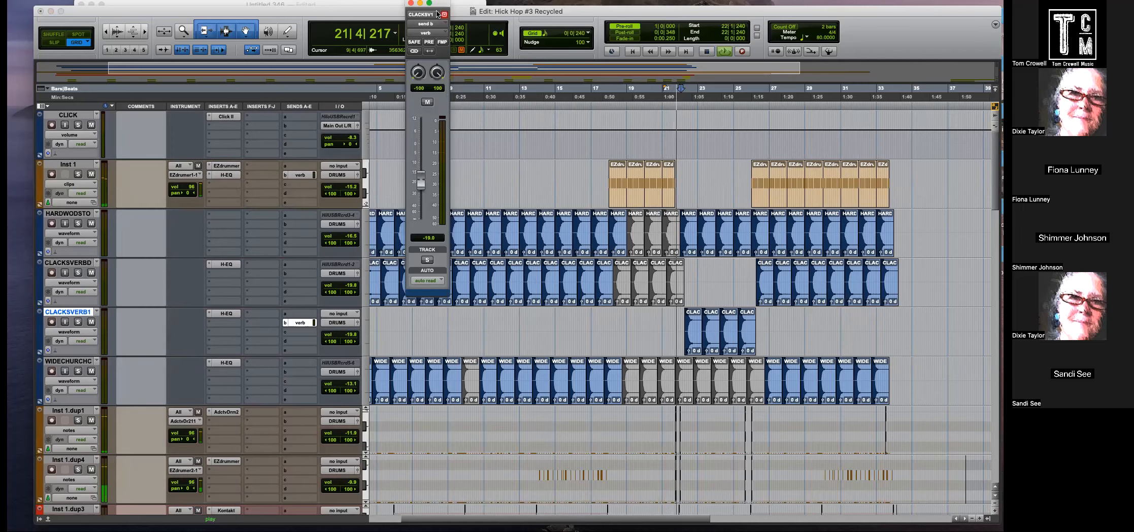
Close the CLACKSVERB1 verb send window and review the drum, bass and guitar tracks during playback from bar 22 to 25.
{"action": "left_click", "coordinate": [411, 3]}
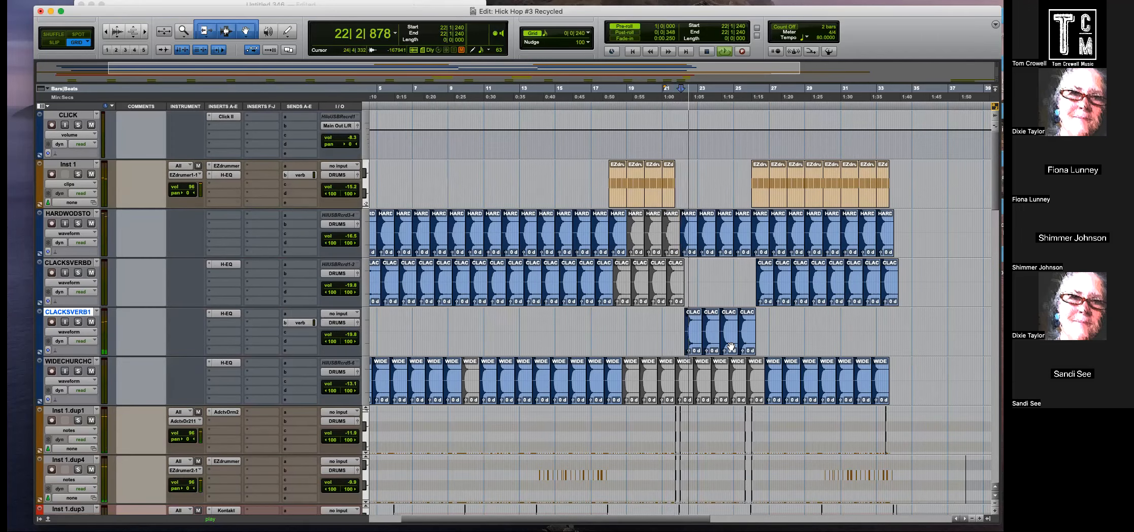
{"action": "scroll", "coordinate": [731, 346], "scroll_direction": "down", "scroll_amount": 3}
{"action": "scroll", "coordinate": [731, 347], "scroll_direction": "down", "scroll_amount": 8}
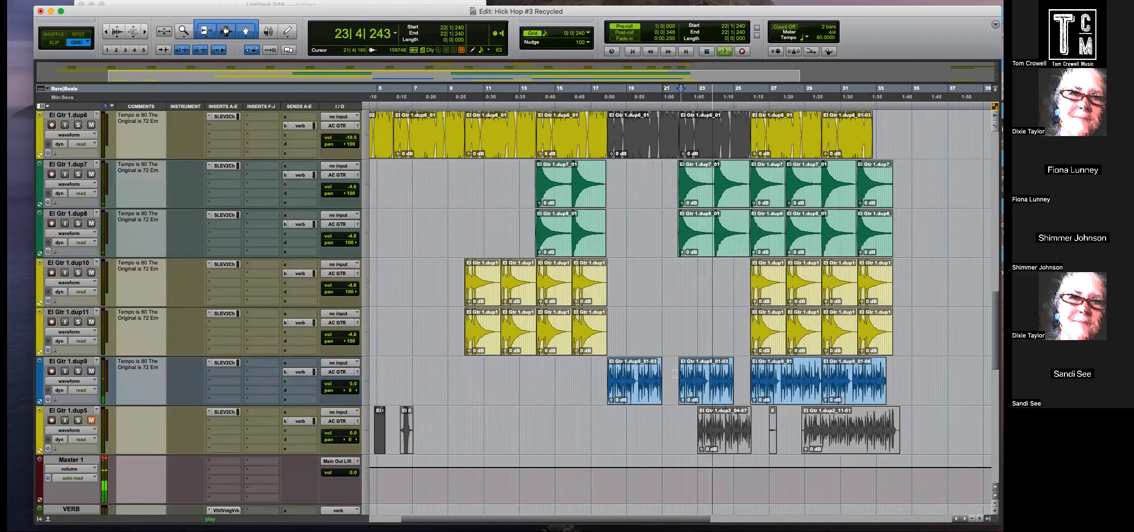
{"action": "scroll", "coordinate": [674, 374], "scroll_direction": "up", "scroll_amount": 5}
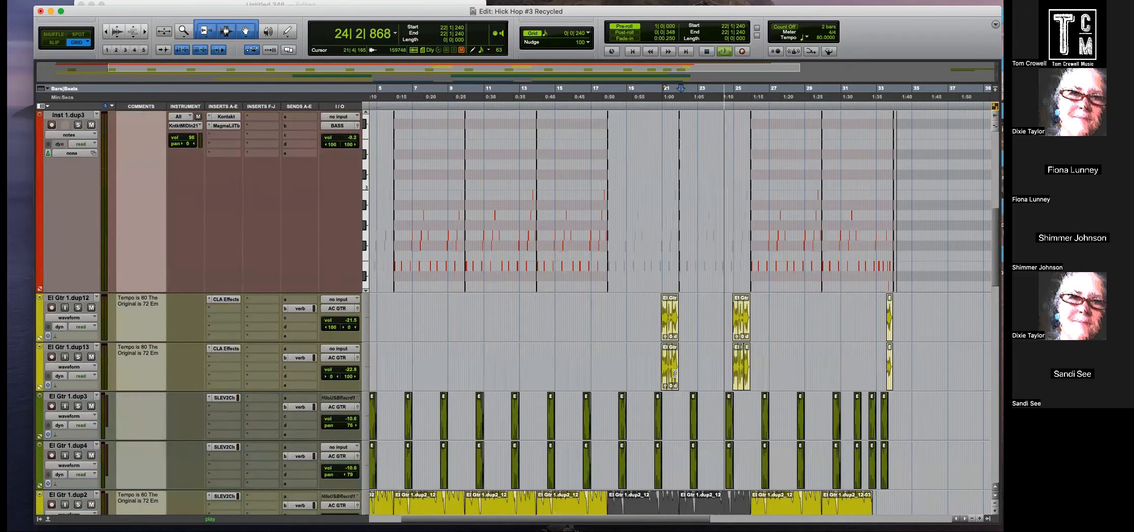
{"action": "scroll", "coordinate": [674, 373], "scroll_direction": "down", "scroll_amount": 5}
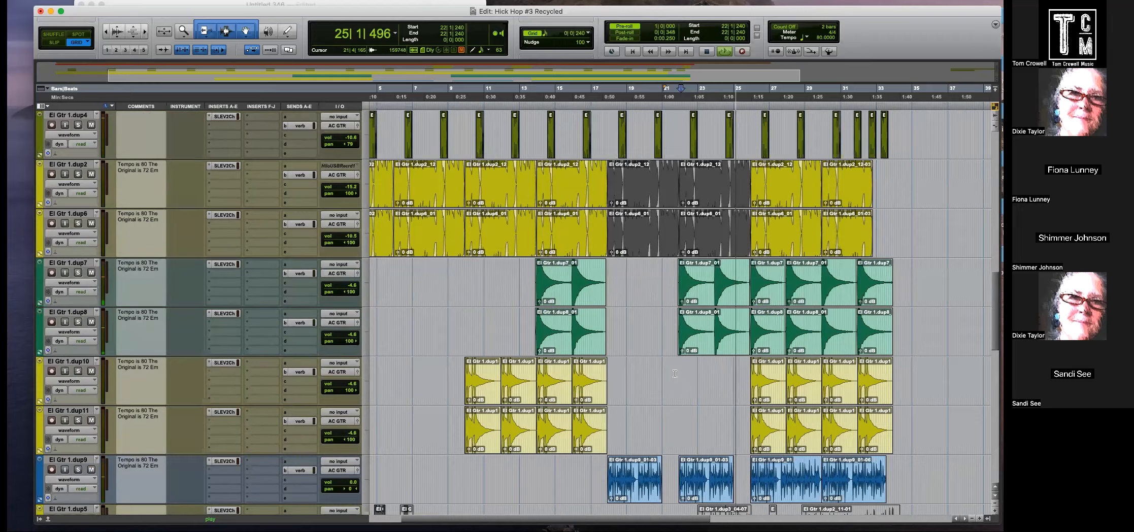
{"action": "key", "text": "t"}
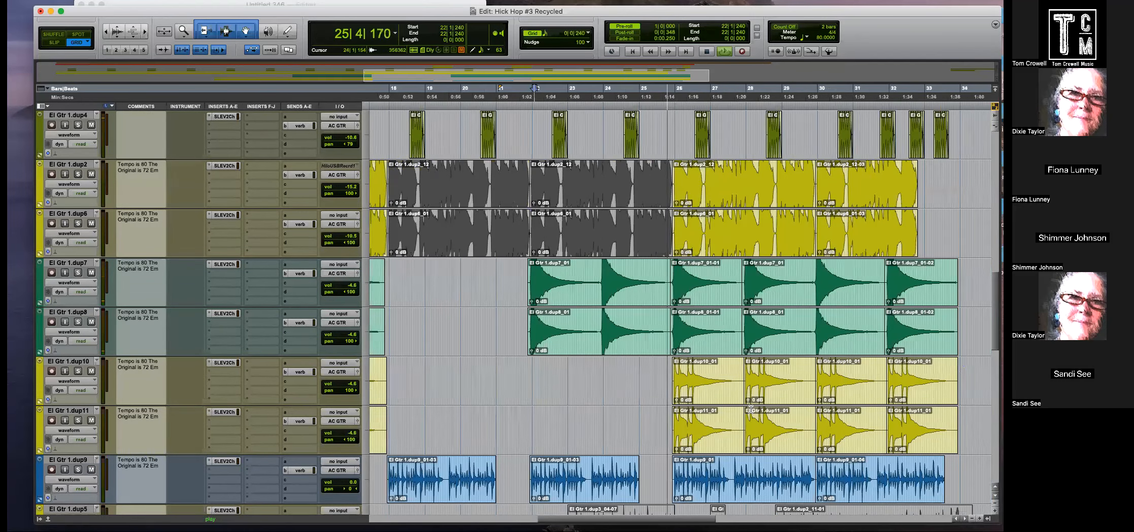
{"action": "scroll", "coordinate": [751, 409], "scroll_direction": "up", "scroll_amount": 10}
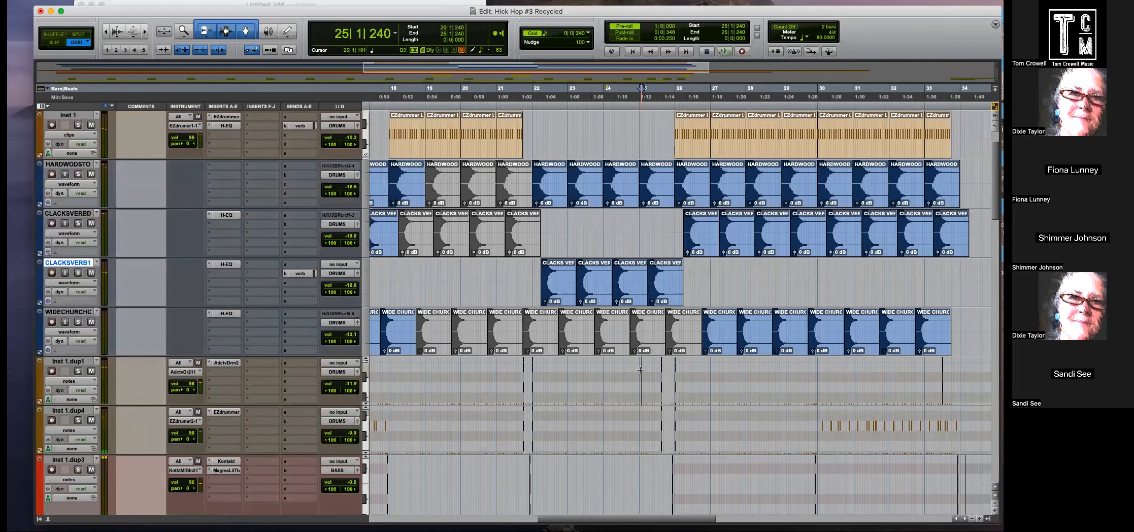
Play from bar 25 and examine the drum and bass MIDI parts on Inst 1.dup1, Inst 1.dup4 and Inst 1.dup3.
{"action": "key", "text": "t"}
{"action": "key", "text": "t"}
{"action": "key", "text": "space"}
{"action": "scroll", "coordinate": [751, 327], "scroll_direction": "down", "scroll_amount": 1}
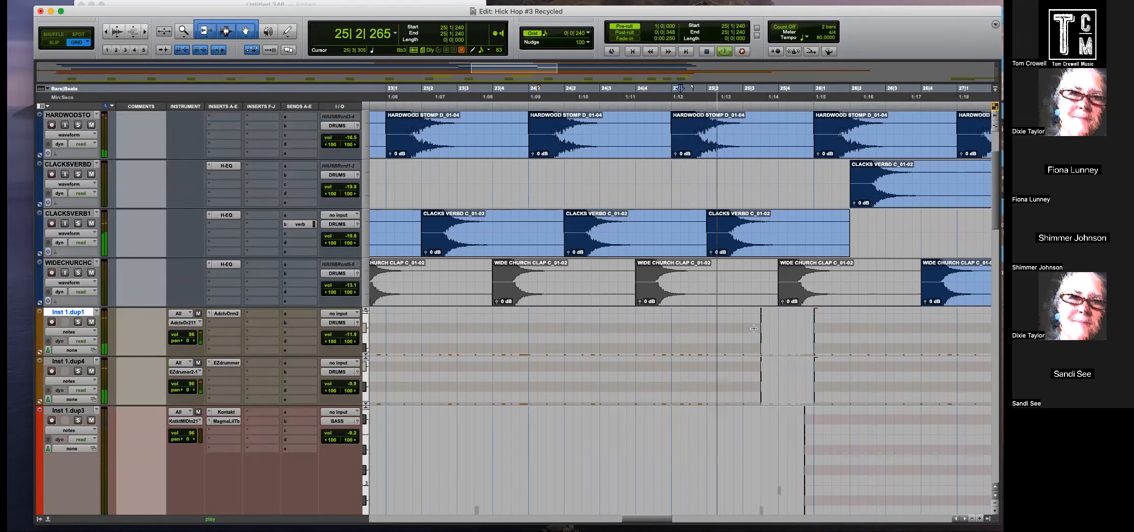
{"action": "key", "text": "space"}
{"action": "left_click_drag", "start_coordinate": [755, 329], "coordinate": [737, 422]}
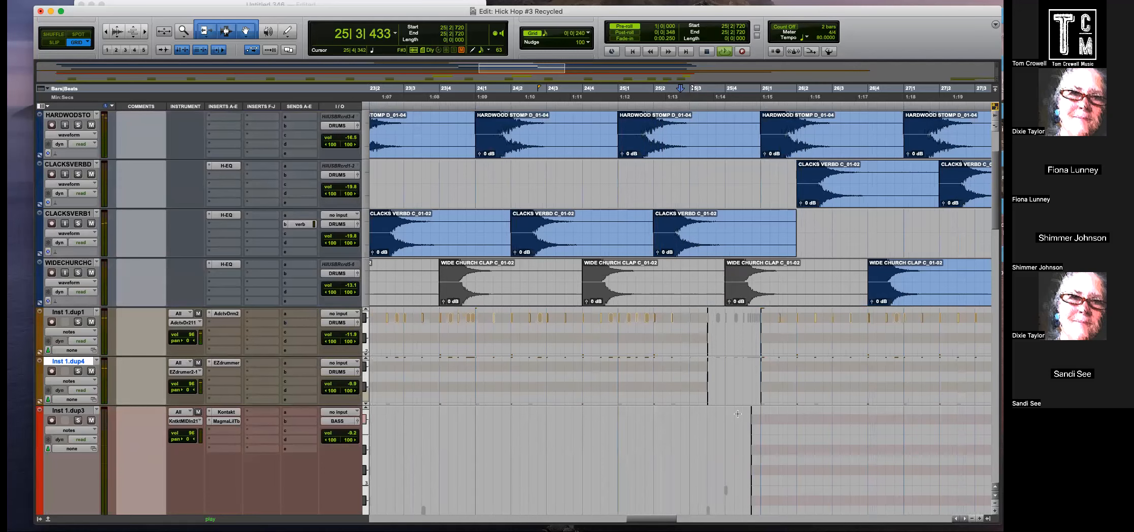
Follow playback from bar 25 to 29 and compare the bass part with the electric guitar tracks.
{"action": "scroll", "coordinate": [738, 414], "scroll_direction": "down", "scroll_amount": 3}
{"action": "key", "text": "super+bracketleft"}
{"action": "key", "text": "super+bracketleft"}
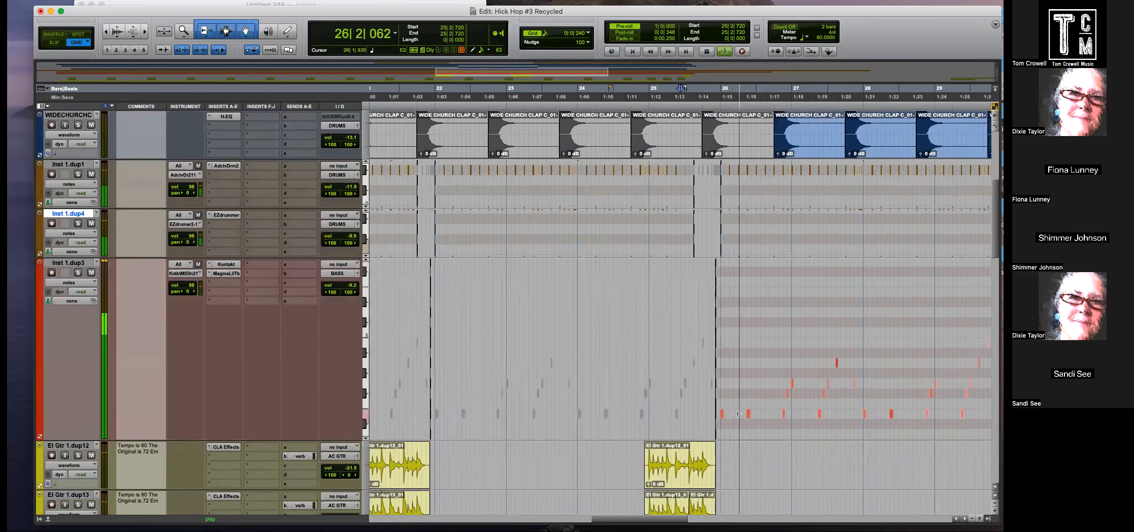
{"action": "scroll", "coordinate": [737, 414], "scroll_direction": "down", "scroll_amount": 3}
{"action": "scroll", "coordinate": [738, 416], "scroll_direction": "down", "scroll_amount": 3}
{"action": "scroll", "coordinate": [647, 323], "scroll_direction": "up", "scroll_amount": 3}
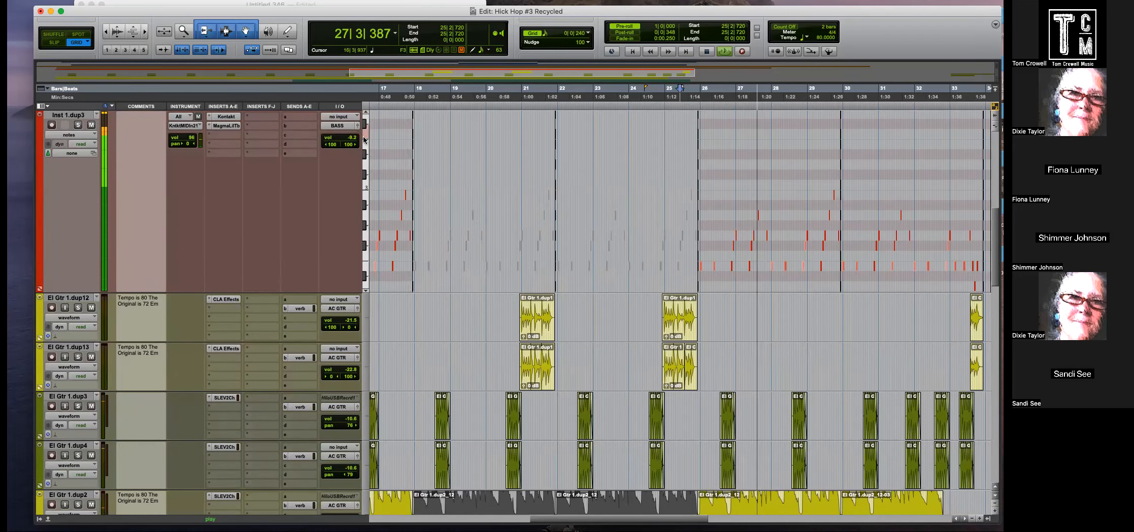
{"action": "scroll", "coordinate": [451, 222], "scroll_direction": "down", "scroll_amount": 4}
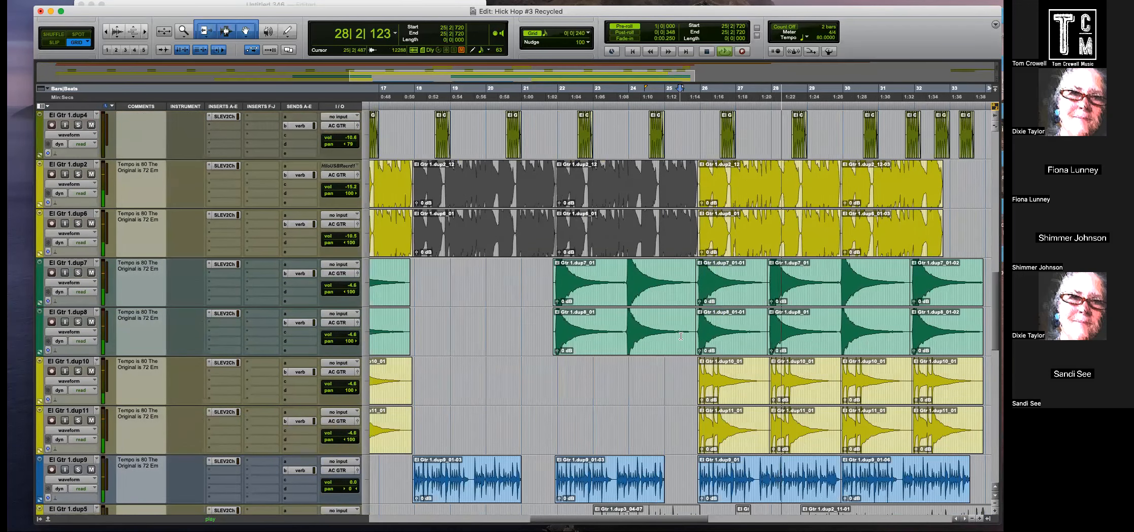
{"action": "scroll", "coordinate": [680, 336], "scroll_direction": "up", "scroll_amount": 4}
{"action": "scroll", "coordinate": [721, 339], "scroll_direction": "up", "scroll_amount": 3}
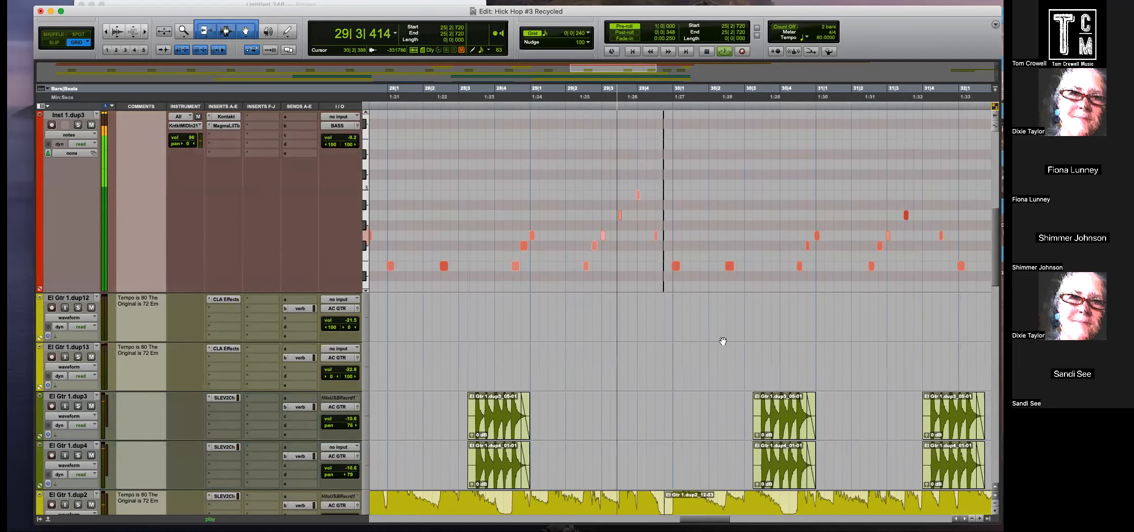
Mute the last bass note before bar 30 on Inst 1.dup3 and locate to 29|4|000.
{"action": "left_click", "coordinate": [656, 236]}
{"action": "key", "text": "r"}
{"action": "left_click", "coordinate": [783, 310]}
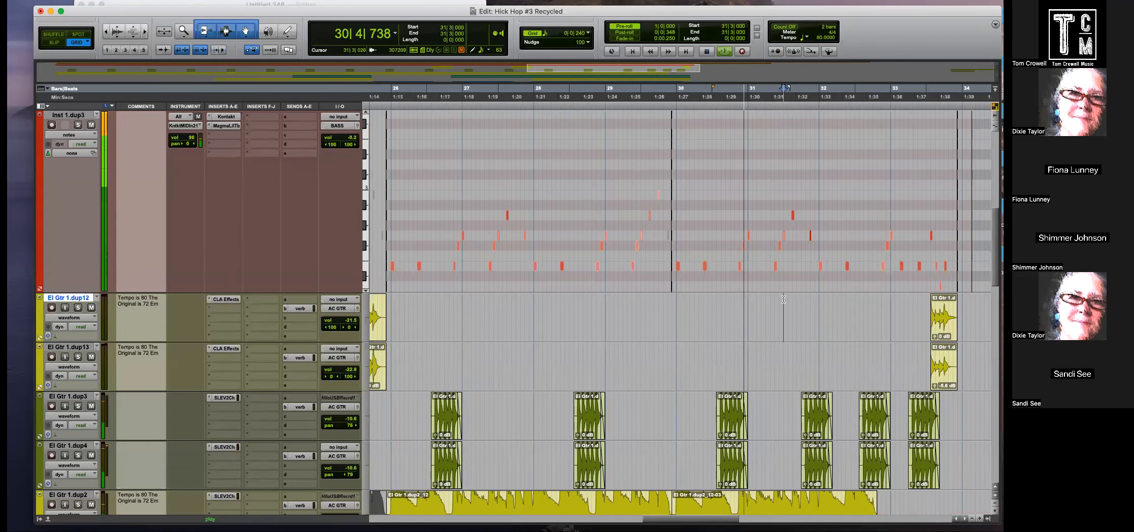
{"action": "key", "text": "r"}
{"action": "key", "text": "space"}
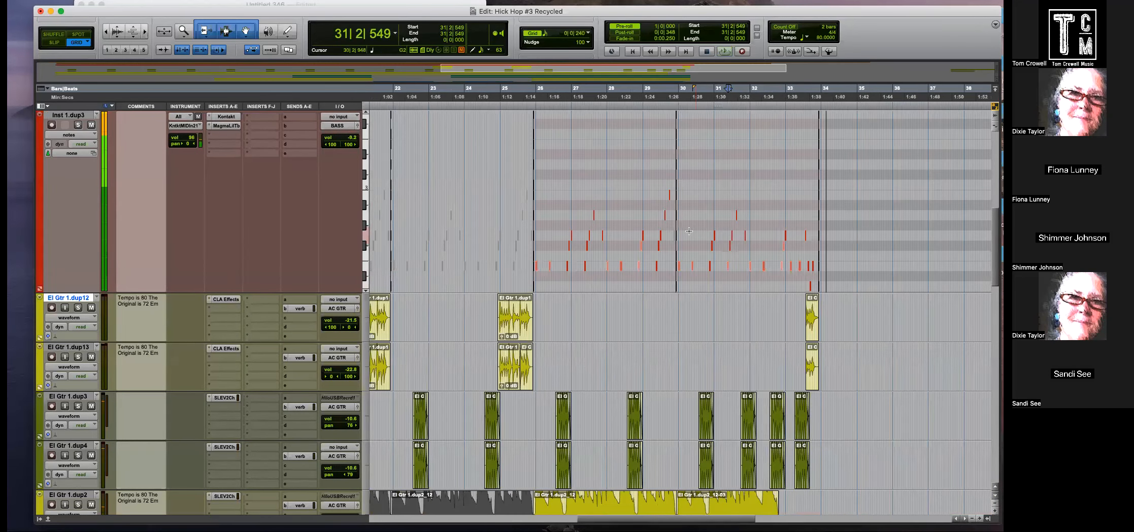
{"action": "left_click", "coordinate": [669, 248]}
{"action": "key", "text": "t"}
{"action": "key", "text": "t"}
{"action": "key", "text": "t"}
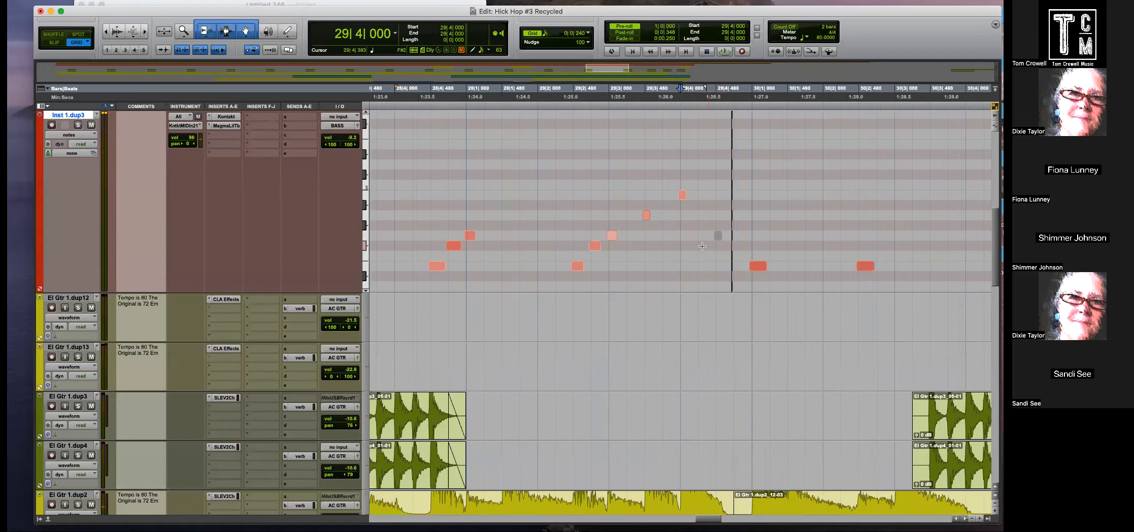
{"action": "key", "text": "t"}
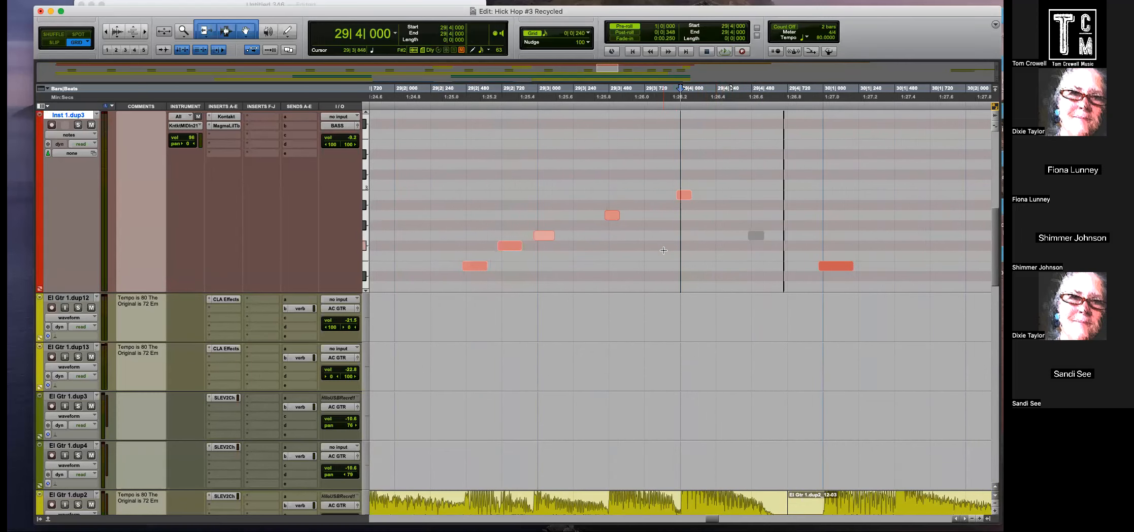
Examine the bass notes around bar 29 beat 4 on Inst 1.dup3, in close-up and against the whole part.
{"action": "key", "text": "r"}
{"action": "key", "text": "r"}
{"action": "key", "text": "r"}
{"action": "key", "text": "r"}
{"action": "key", "text": "t"}
{"action": "key", "text": "t"}
{"action": "key", "text": "t"}
{"action": "key", "text": "t"}
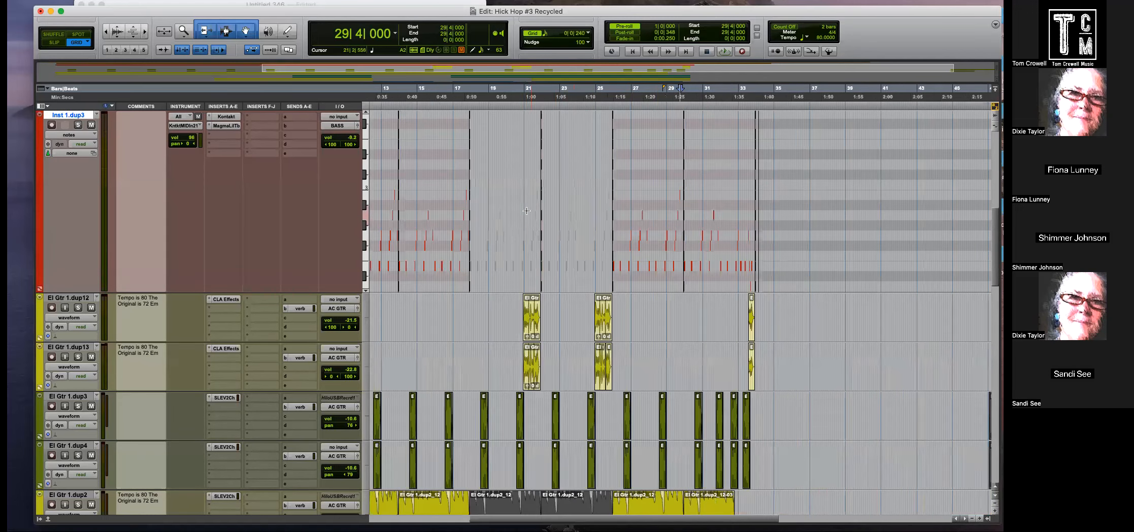
{"action": "key", "text": "t"}
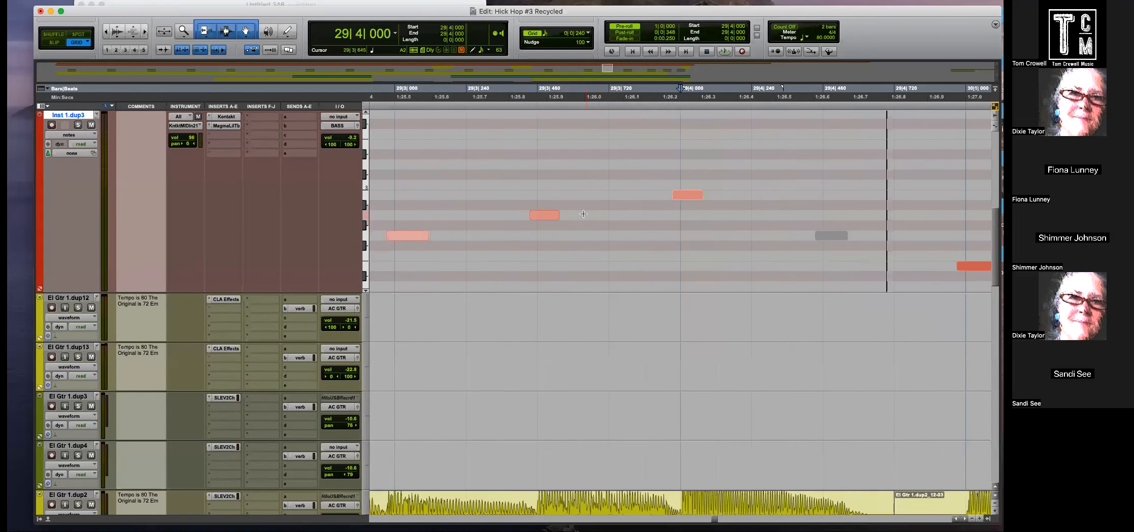
{"action": "key", "text": "r"}
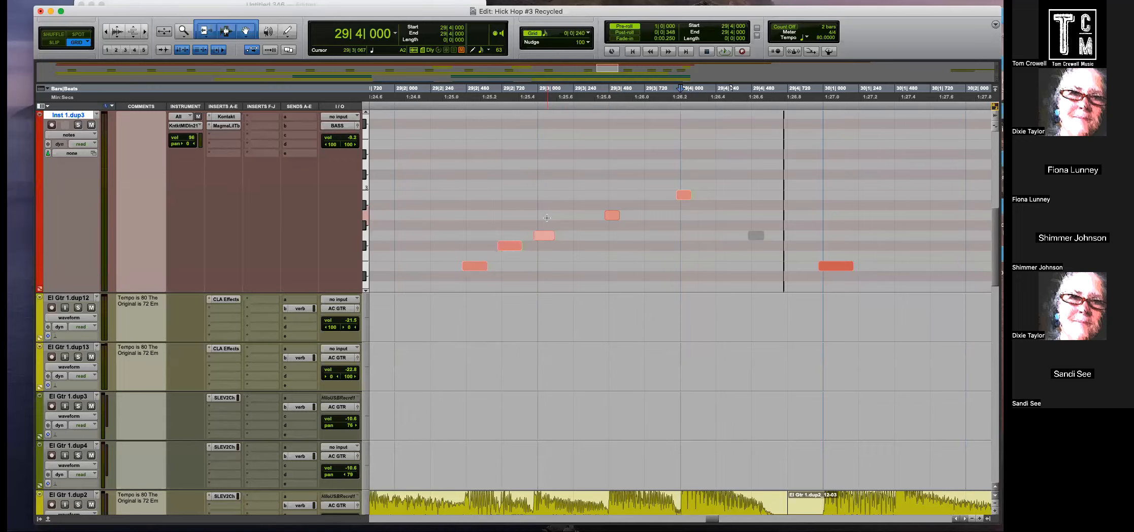
{"action": "key", "text": "r"}
{"action": "key", "text": "r"}
{"action": "key", "text": "r"}
{"action": "key", "text": "r"}
{"action": "key", "text": "r"}
{"action": "key", "text": "r"}
{"action": "key", "text": "r"}
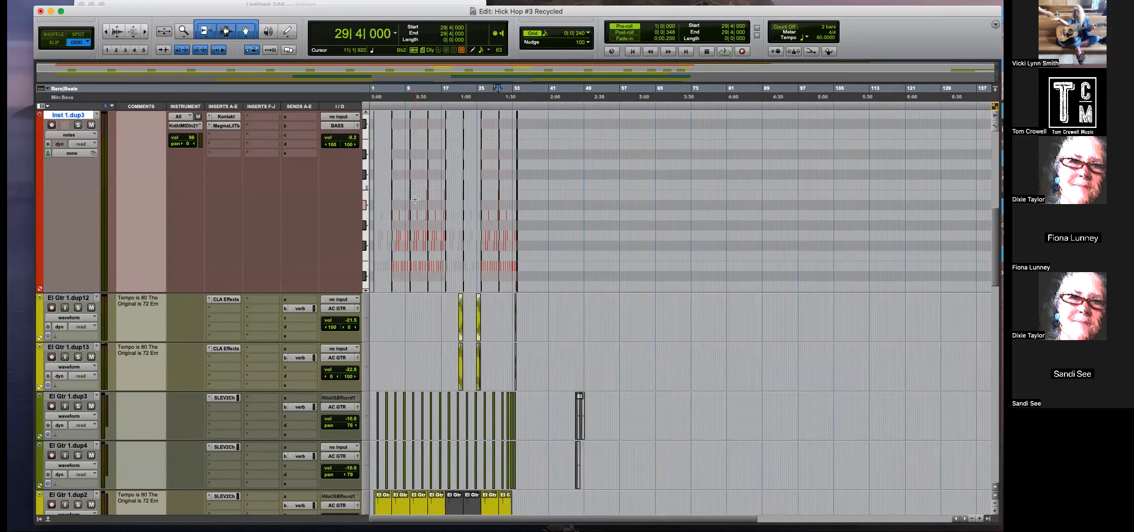
Examine the earlier bass notes around bars 6 and 7 on Inst 1.dup3 against the beat grid.
{"action": "left_click", "coordinate": [397, 190]}
{"action": "key", "text": "t"}
{"action": "key", "text": "t"}
{"action": "key", "text": "t"}
{"action": "key", "text": "t"}
{"action": "key", "text": "t"}
{"action": "key", "text": "t"}
{"action": "key", "text": "t"}
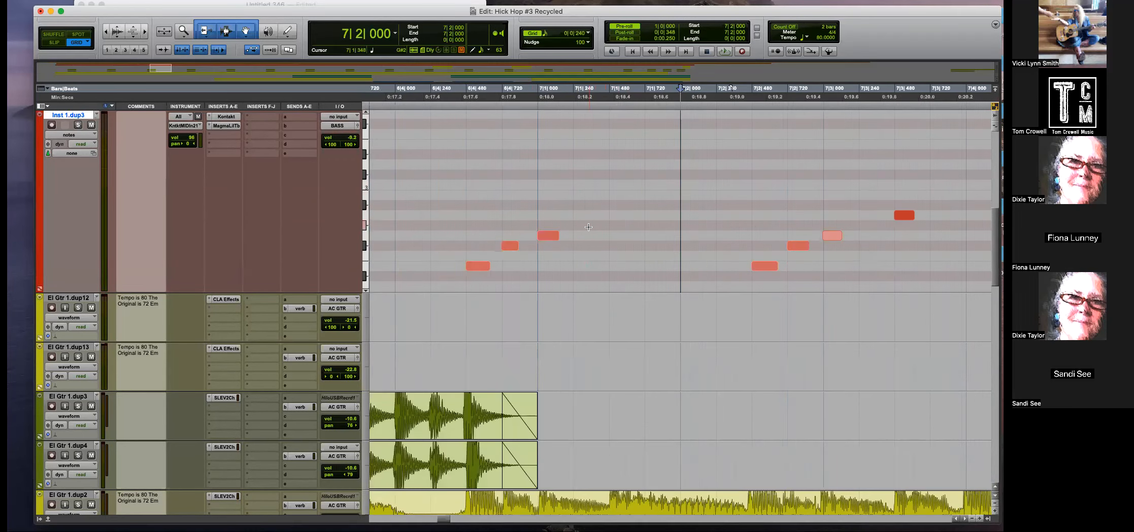
{"action": "key", "text": "t"}
{"action": "key", "text": "r"}
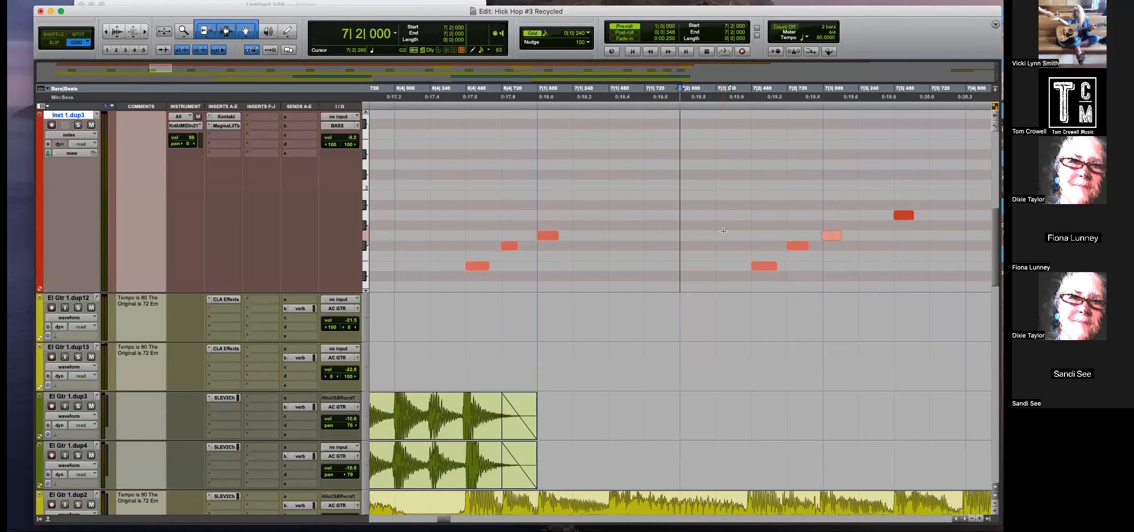
{"action": "key", "text": "r"}
{"action": "key", "text": "r"}
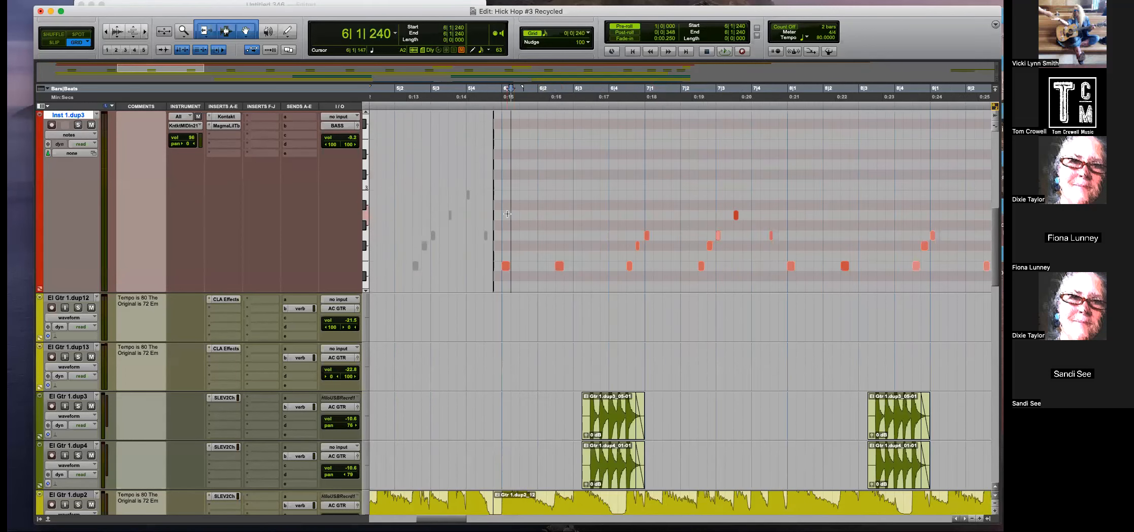
{"action": "key", "text": "t"}
{"action": "key", "text": "t"}
{"action": "key", "text": "t"}
{"action": "key", "text": "t"}
{"action": "key", "text": "r"}
{"action": "key", "text": "r"}
{"action": "key", "text": "r"}
{"action": "key", "text": "r"}
{"action": "key", "text": "r"}
{"action": "key", "text": "r"}
{"action": "key", "text": "r"}
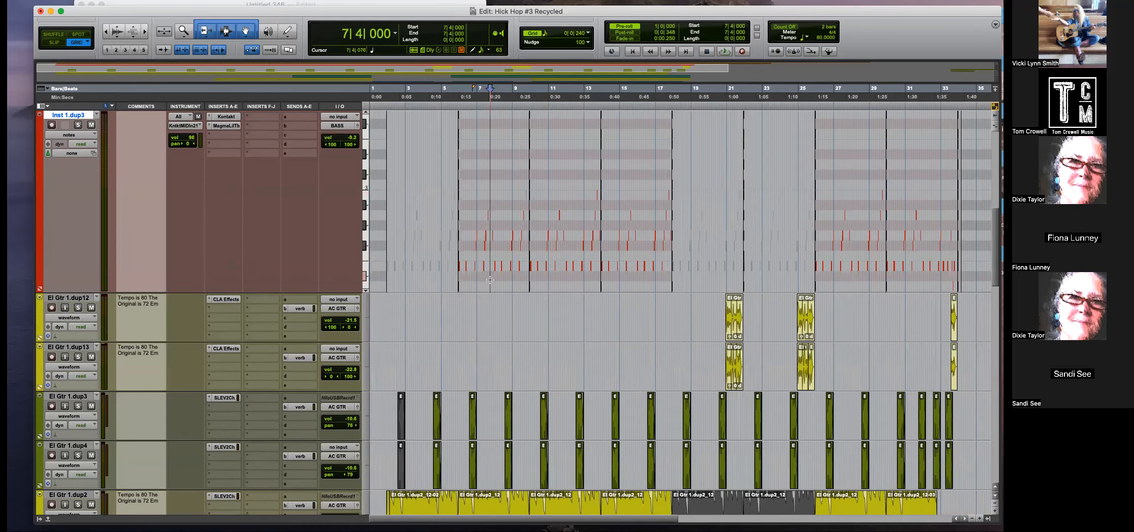
Show Inst 1.dup3 as clips and select the bass clip that starts at 5|4|720.
{"action": "key", "text": "minus"}
{"action": "left_click", "coordinate": [485, 258]}
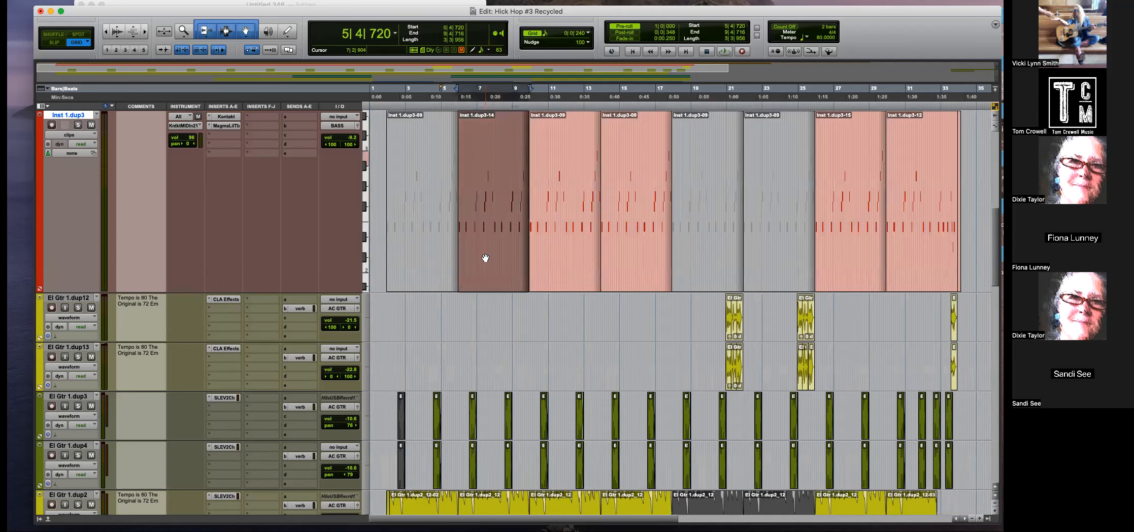
{"action": "key", "text": "super+a"}
{"action": "left_click", "coordinate": [500, 196]}
{"action": "left_click", "coordinate": [495, 260]}
{"action": "key", "text": "t"}
{"action": "key", "text": "t"}
{"action": "key", "text": "t"}
{"action": "key", "text": "t"}
{"action": "key", "text": "t"}
{"action": "key", "text": "t"}
{"action": "key", "text": "t"}
{"action": "key", "text": "r"}
{"action": "key", "text": "r"}
{"action": "key", "text": "r"}
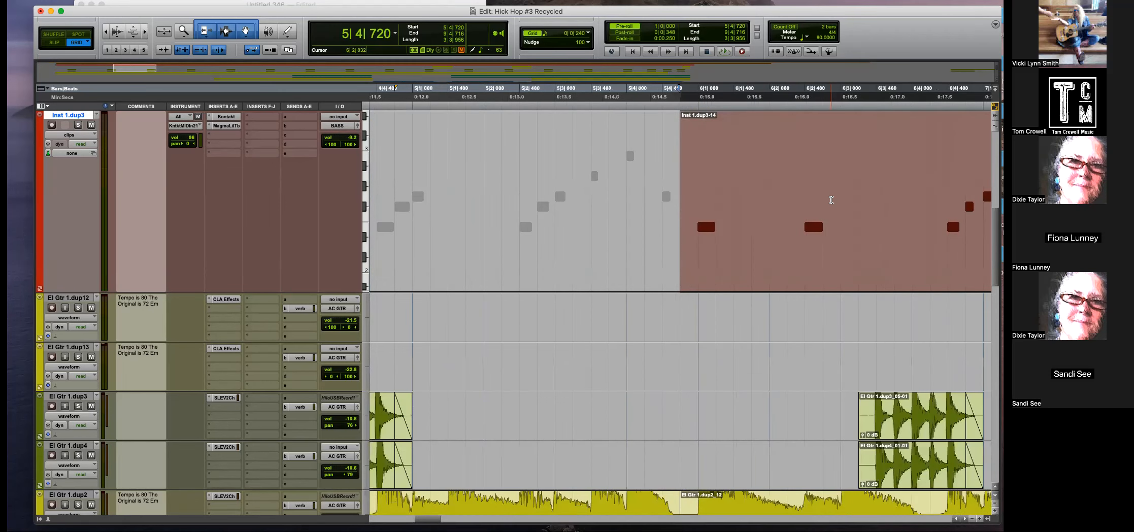
Quantize the selected bass clip's note starts to 1/16 notes with note durations preserved, and close Event Operations.
{"action": "key", "text": "alt+0"}
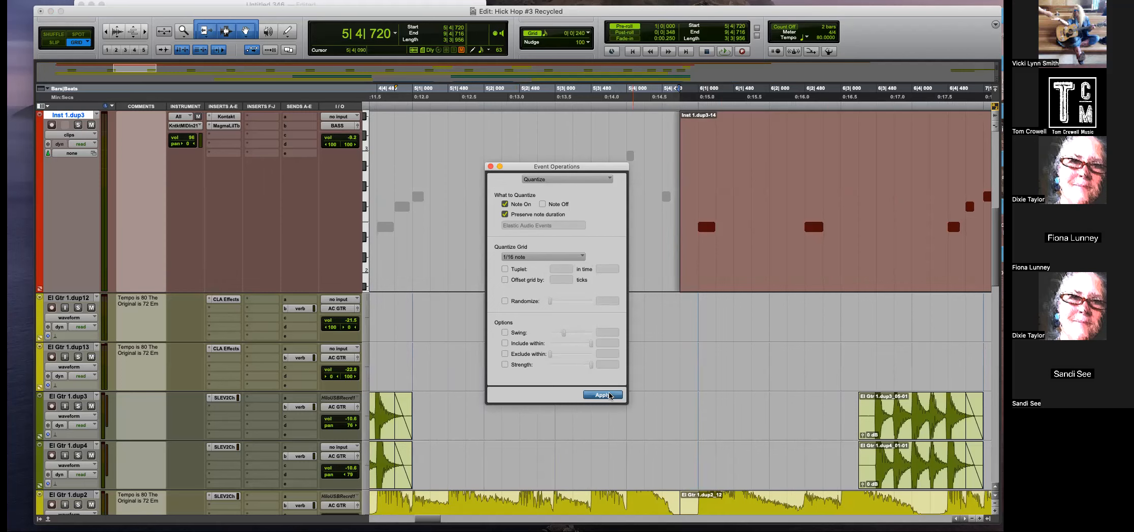
{"action": "left_click", "coordinate": [728, 166]}
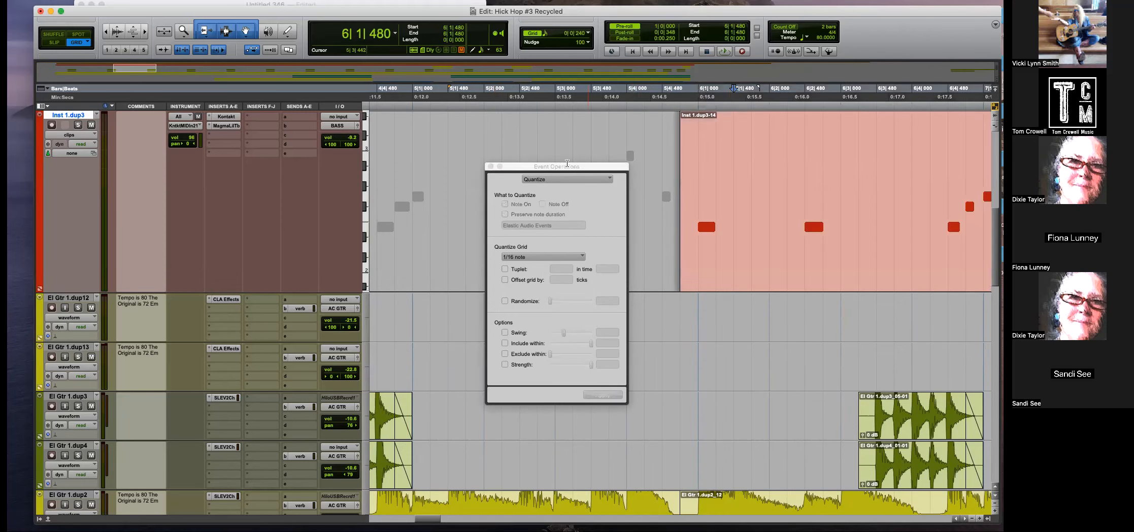
{"action": "left_click", "coordinate": [491, 166]}
Play the bass part from 6|1|480 through bar 10 and check its notes against the grid.
{"action": "key", "text": "space"}
{"action": "key", "text": "r"}
{"action": "key", "text": "r"}
{"action": "key", "text": "r"}
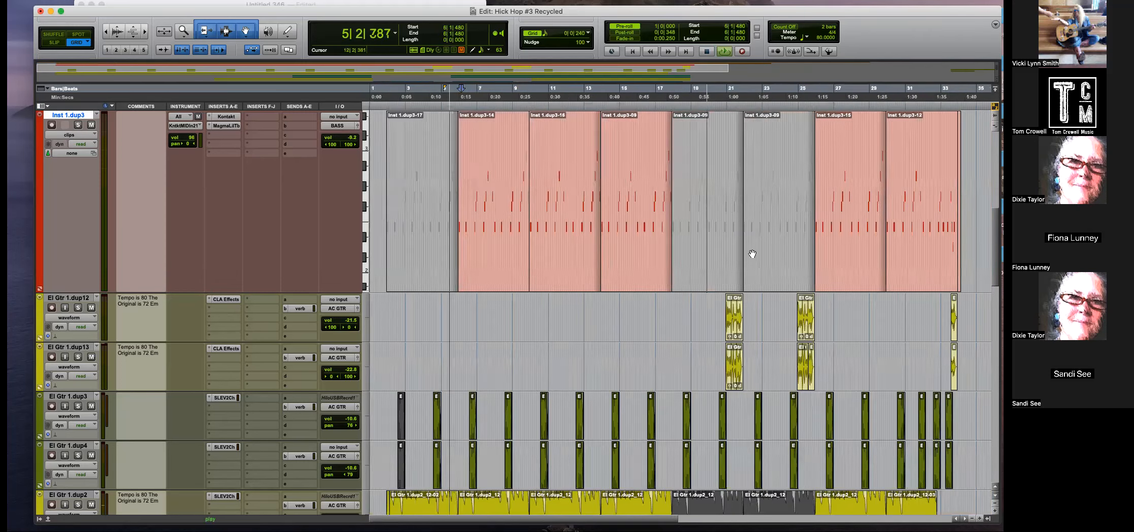
{"action": "key", "text": "t"}
{"action": "key", "text": "t"}
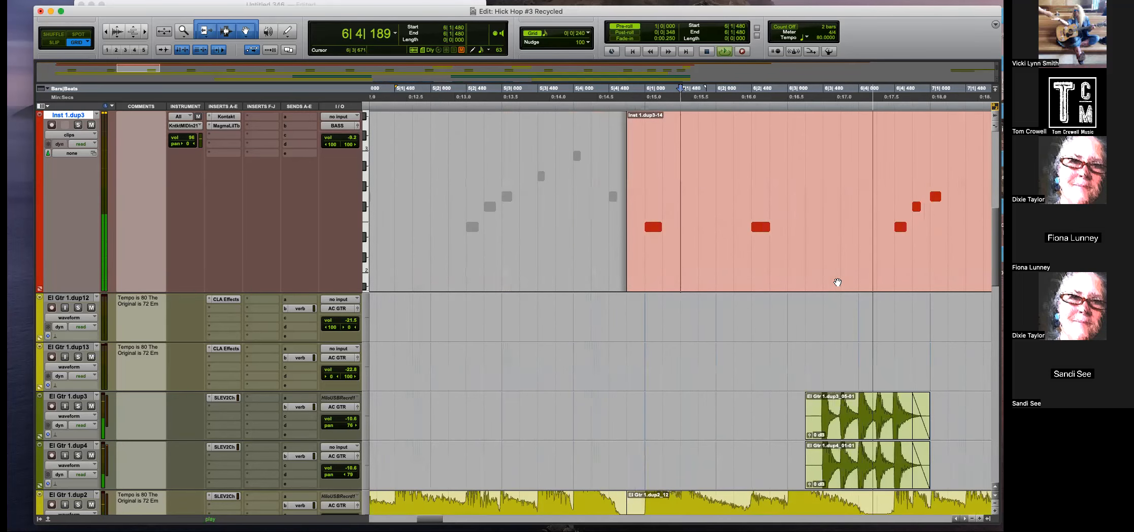
{"action": "key", "text": "t"}
{"action": "key", "text": "r"}
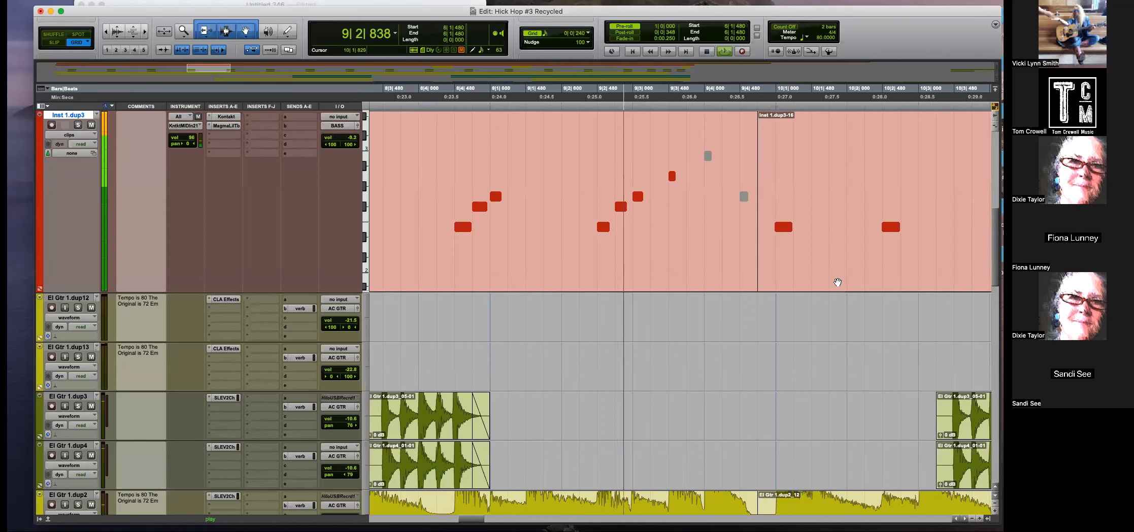
{"action": "key", "text": "super+bracketleft"}
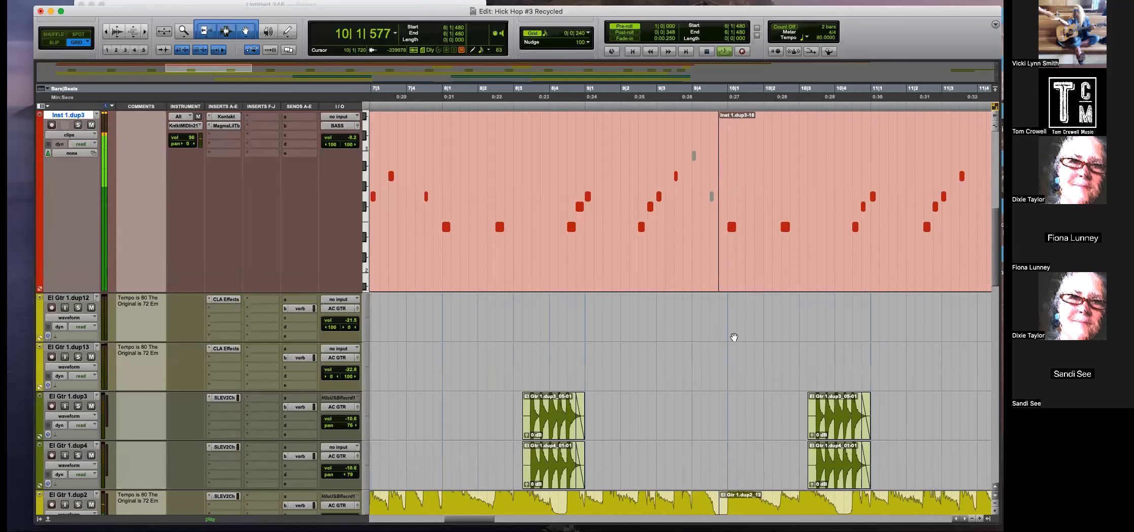
Delete the guitar audio from 9|4|000 to the start of the next clip on El Gtr 1.dup2 and El Gtr 1.dup6.
{"action": "scroll", "coordinate": [734, 315], "scroll_direction": "down", "scroll_amount": 5}
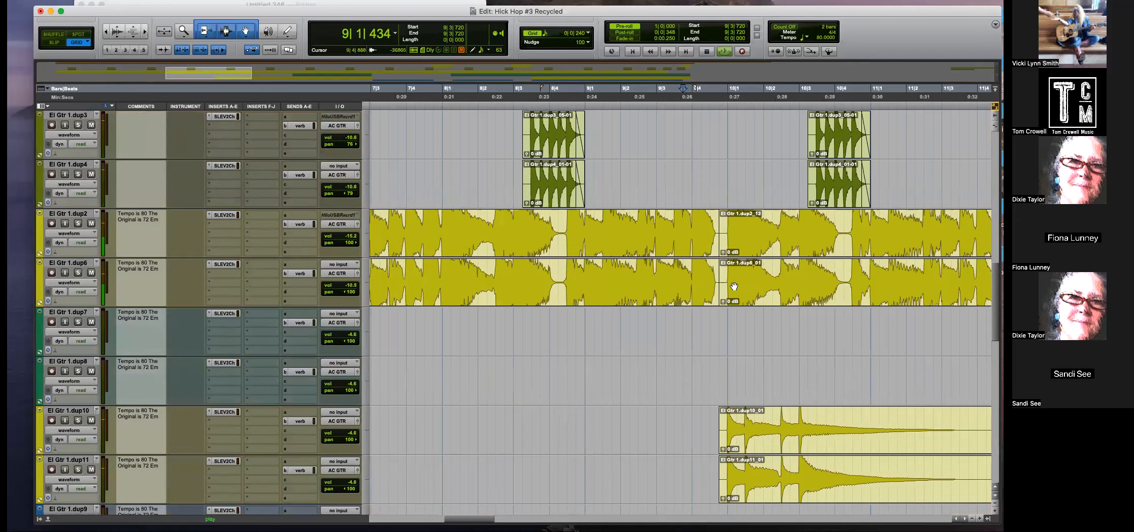
{"action": "key", "text": "super+bracketright"}
{"action": "left_click_drag", "start_coordinate": [697, 233], "coordinate": [751, 281]}
{"action": "key", "text": "Delete"}
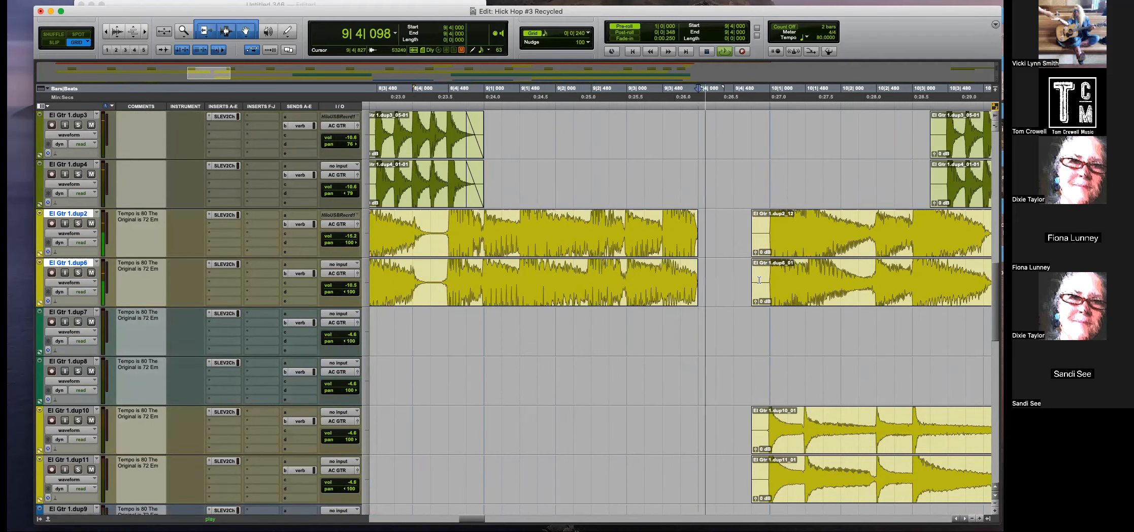
On El Gtr 1.dup2 and El Gtr 1.dup6, delete the guitar audio from 9|3|934 to 9|4|137 and from 9|4|776 to 9|4|943.
{"action": "left_click", "coordinate": [707, 230]}
{"action": "left_click_drag", "start_coordinate": [708, 221], "coordinate": [697, 274]}
{"action": "key", "text": "super+bracketright"}
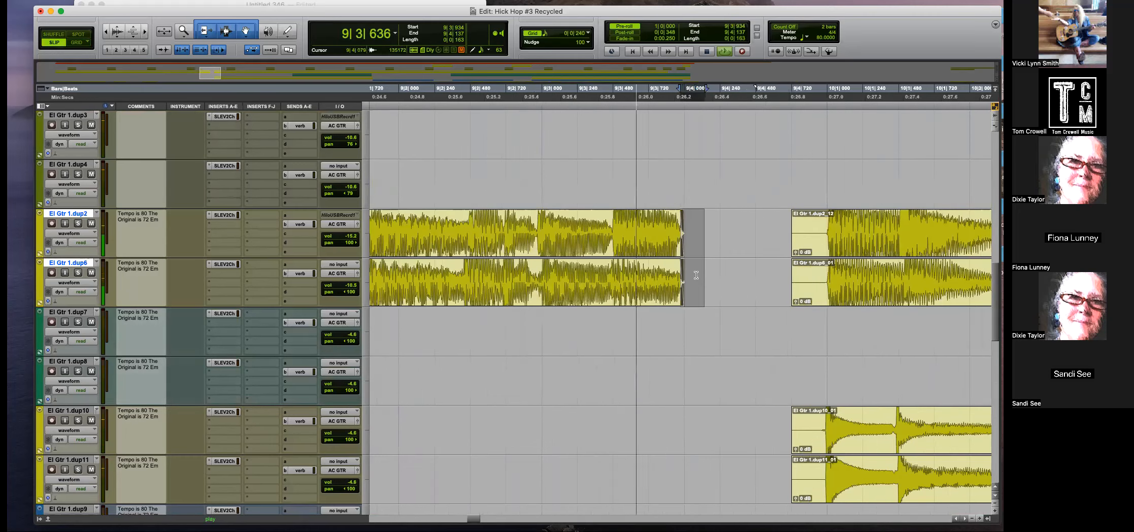
{"action": "left_click_drag", "start_coordinate": [778, 238], "coordinate": [820, 282]}
{"action": "key", "text": "Delete"}
{"action": "left_click_drag", "start_coordinate": [800, 241], "coordinate": [818, 265]}
{"action": "key", "text": "super+bracketleft"}
{"action": "key", "text": "super+bracketleft"}
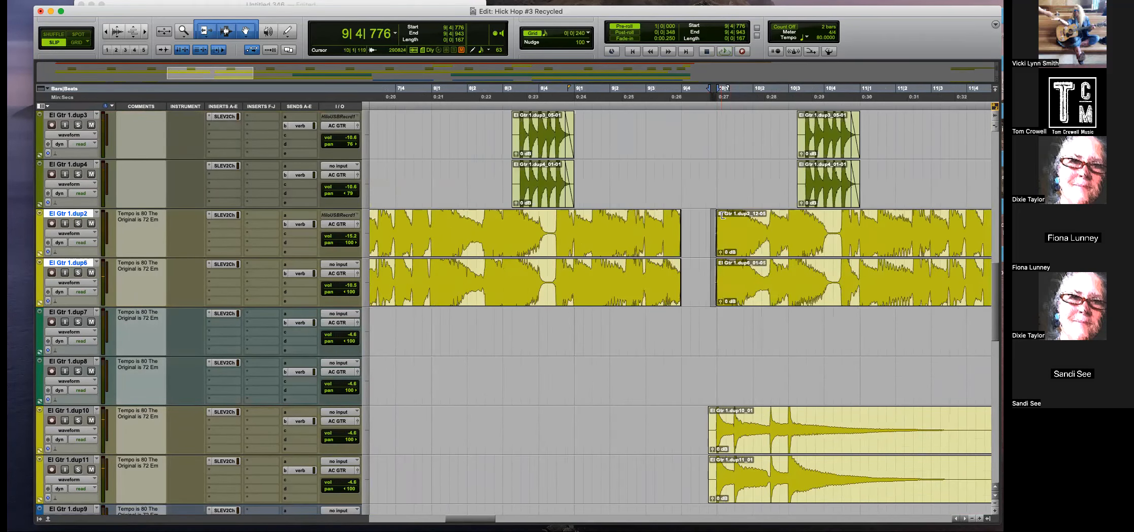
Examine the clap, drum, bass and guitar tracks around the guitar break at 9|4|000.
{"action": "left_click", "coordinate": [676, 175]}
{"action": "scroll", "coordinate": [690, 293], "scroll_direction": "up", "scroll_amount": 6}
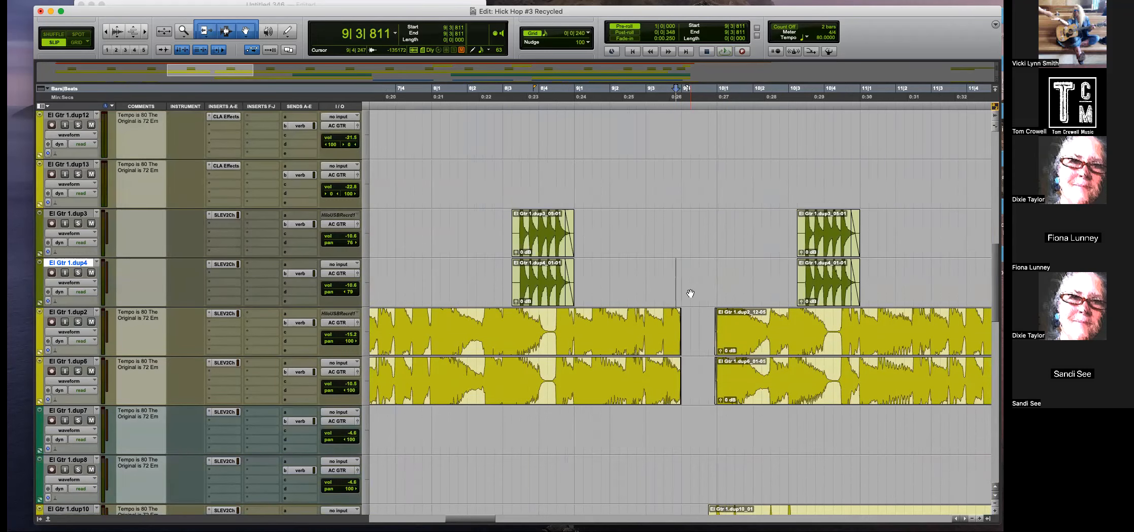
{"action": "scroll", "coordinate": [690, 293], "scroll_direction": "down", "scroll_amount": 4}
{"action": "scroll", "coordinate": [690, 294], "scroll_direction": "up", "scroll_amount": 5}
{"action": "scroll", "coordinate": [691, 293], "scroll_direction": "down", "scroll_amount": 5}
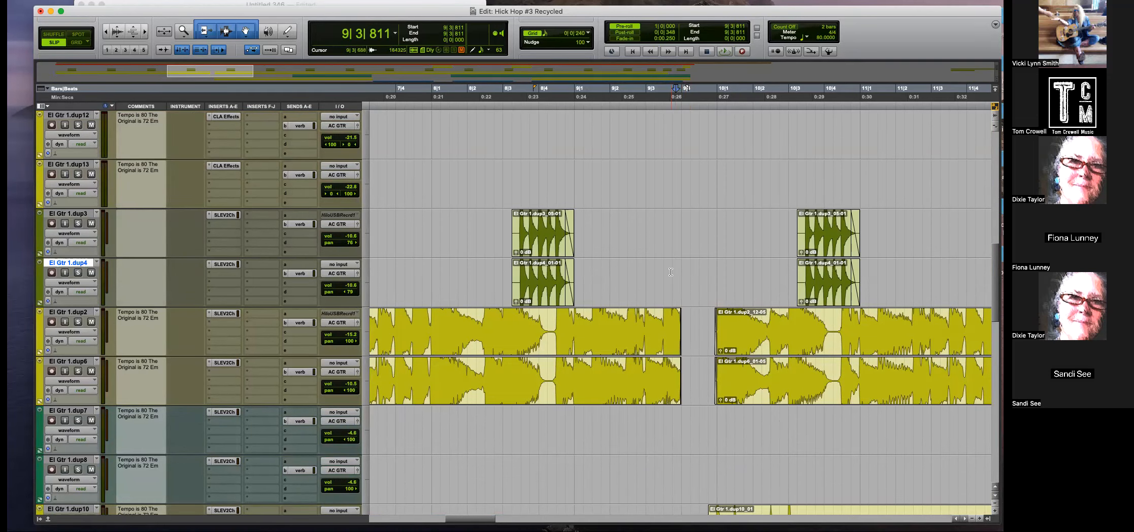
{"action": "scroll", "coordinate": [670, 272], "scroll_direction": "up", "scroll_amount": 5}
{"action": "scroll", "coordinate": [674, 279], "scroll_direction": "up", "scroll_amount": 2}
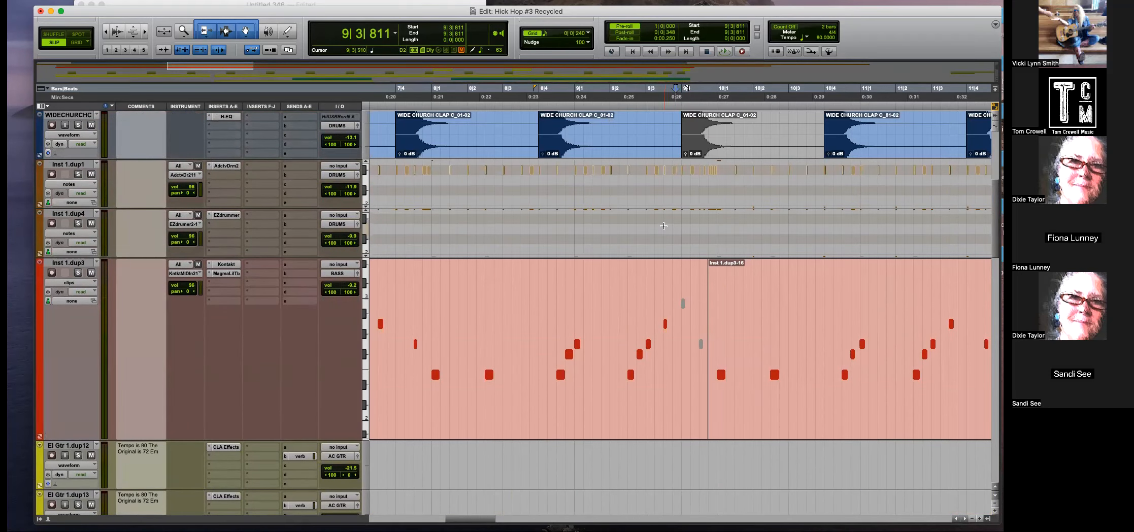
{"action": "scroll", "coordinate": [661, 229], "scroll_direction": "up", "scroll_amount": 3}
{"action": "scroll", "coordinate": [661, 229], "scroll_direction": "down", "scroll_amount": 6}
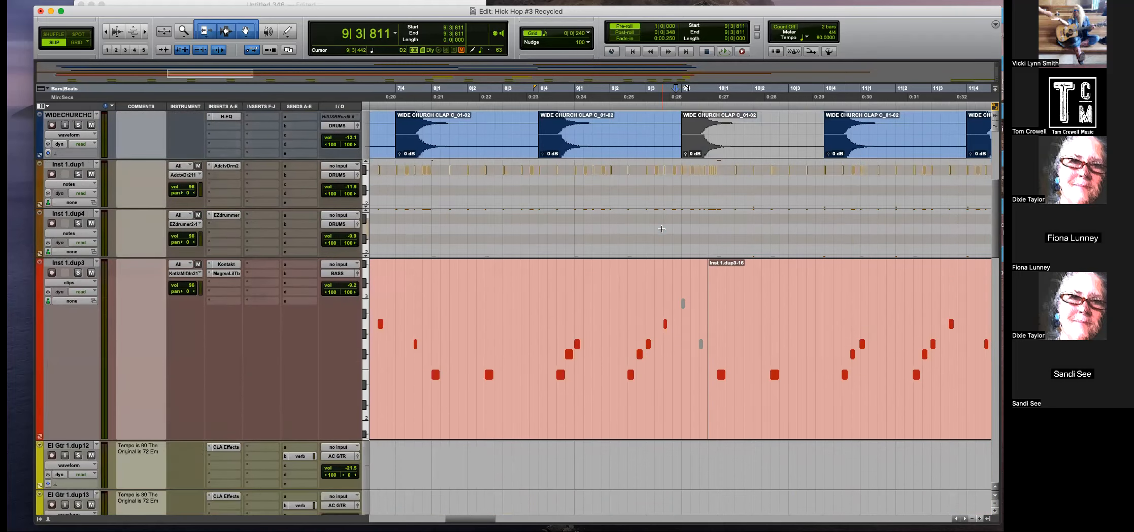
{"action": "scroll", "coordinate": [661, 229], "scroll_direction": "down", "scroll_amount": 5}
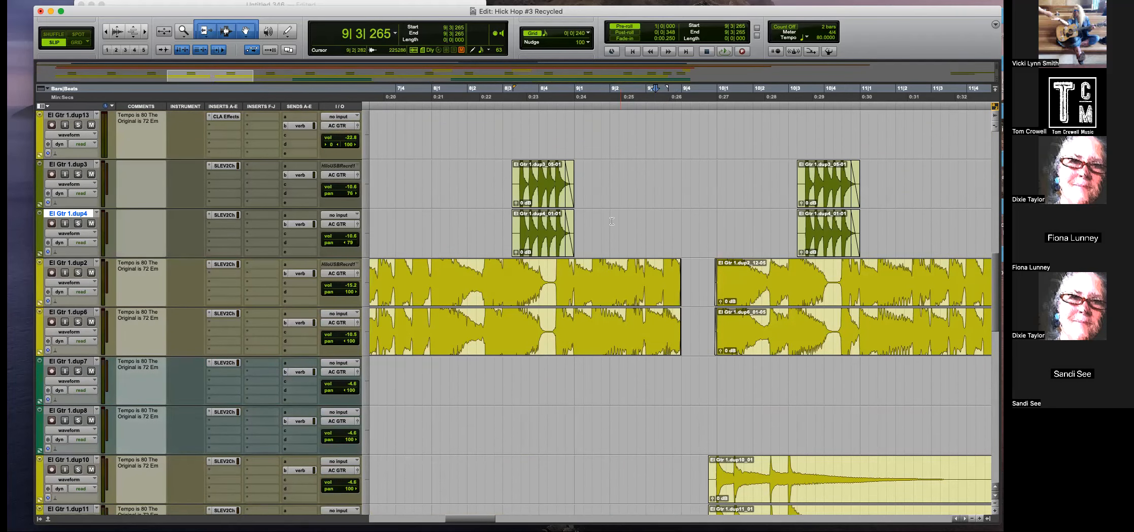
Play the arrangement from 8|3|022 through the guitar break and compare the bass clips on Inst 1.dup3.
{"action": "left_click", "coordinate": [511, 222]}
{"action": "key", "text": "space"}
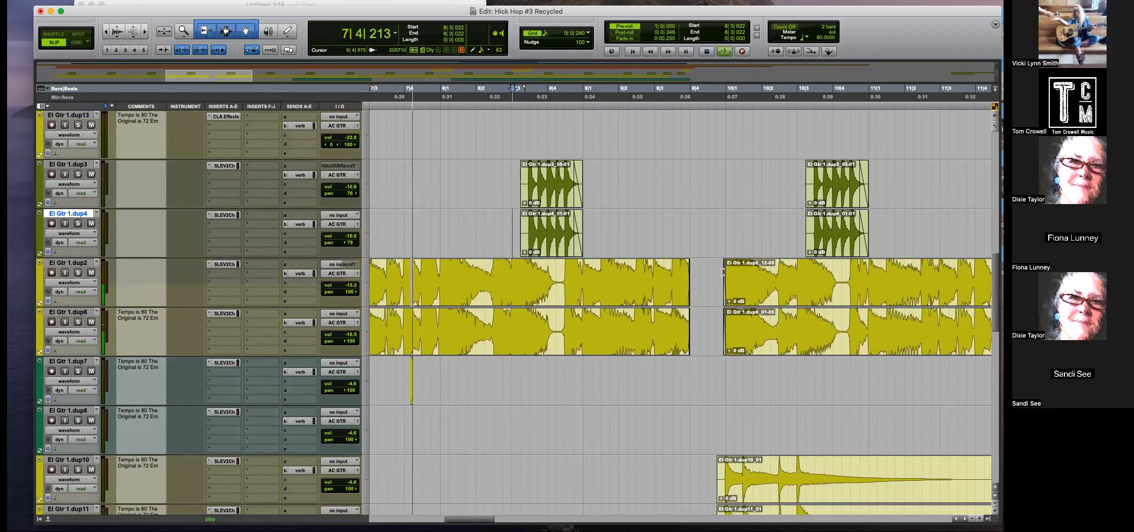
{"action": "scroll", "coordinate": [723, 272], "scroll_direction": "up", "scroll_amount": 9}
{"action": "scroll", "coordinate": [722, 272], "scroll_direction": "down", "scroll_amount": 1}
{"action": "key", "text": "t"}
{"action": "key", "text": "t"}
{"action": "key", "text": "r"}
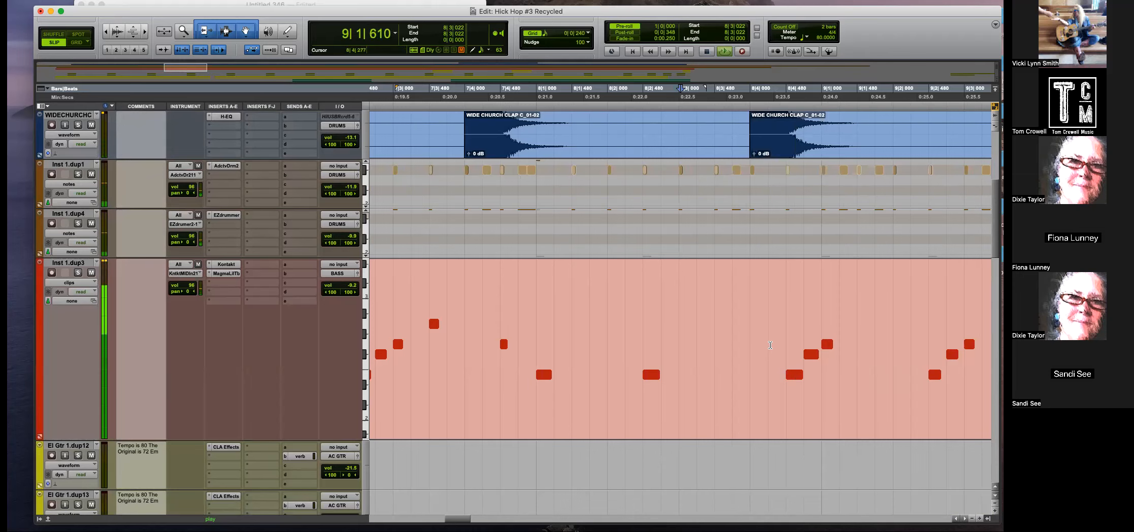
{"action": "left_click", "coordinate": [772, 345]}
{"action": "key", "text": "r"}
{"action": "key", "text": "r"}
{"action": "key", "text": "r"}
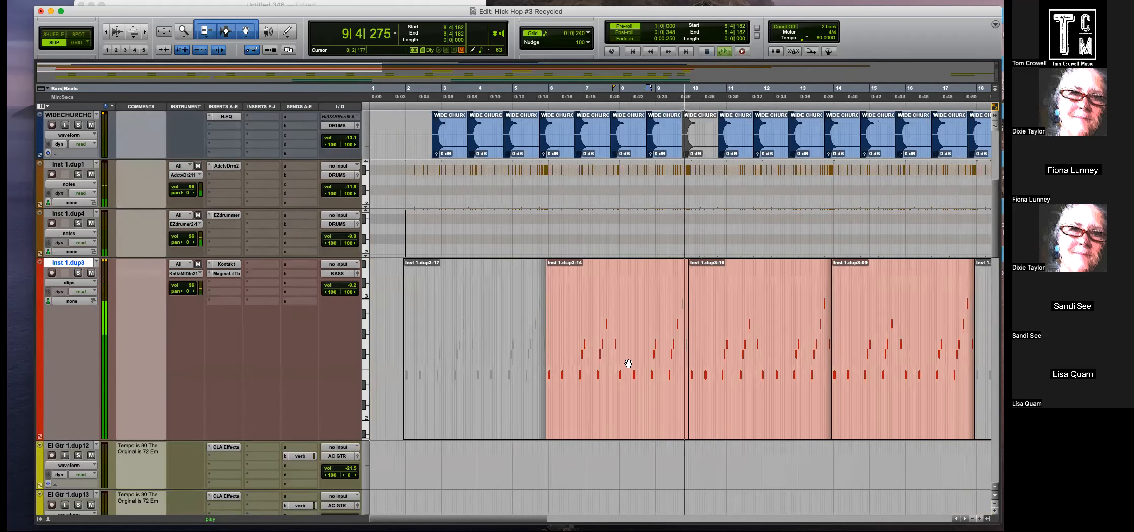
{"action": "left_click", "coordinate": [674, 359]}
{"action": "left_click", "coordinate": [578, 344]}
{"action": "key", "text": "space"}
In Grid mode, set the end of the bass clip that starts at 5|4|720 to 9|4|720 and delete the clip after it.
{"action": "key", "text": "t"}
{"action": "key", "text": "t"}
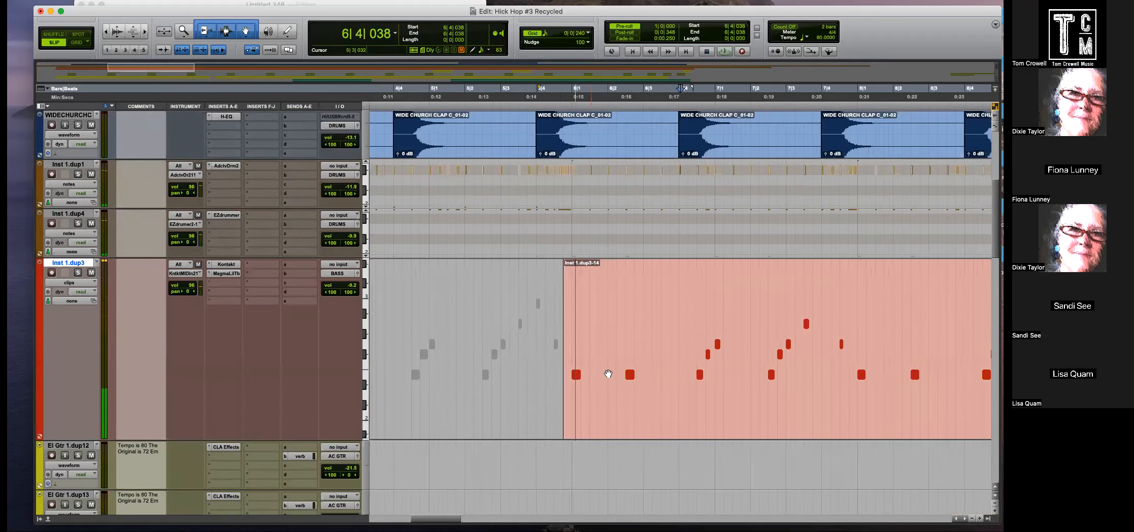
{"action": "key", "text": "r"}
{"action": "left_click", "coordinate": [773, 384]}
{"action": "left_click", "coordinate": [904, 451]}
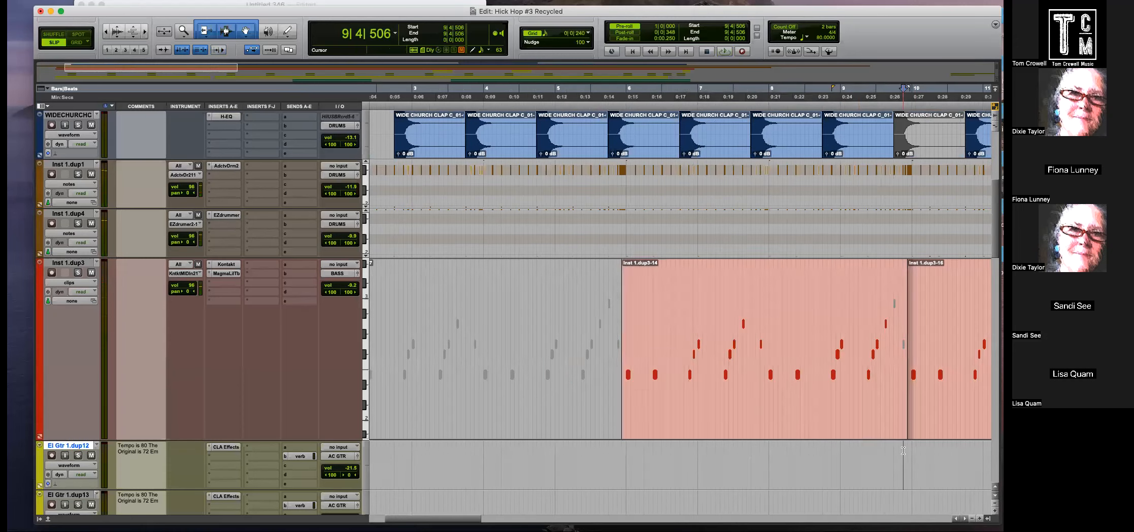
{"action": "key", "text": "t"}
{"action": "key", "text": "t"}
{"action": "key", "text": "t"}
{"action": "left_click", "coordinate": [707, 329]}
{"action": "left_click_drag", "start_coordinate": [706, 329], "coordinate": [700, 327]}
{"action": "key", "text": "F4"}
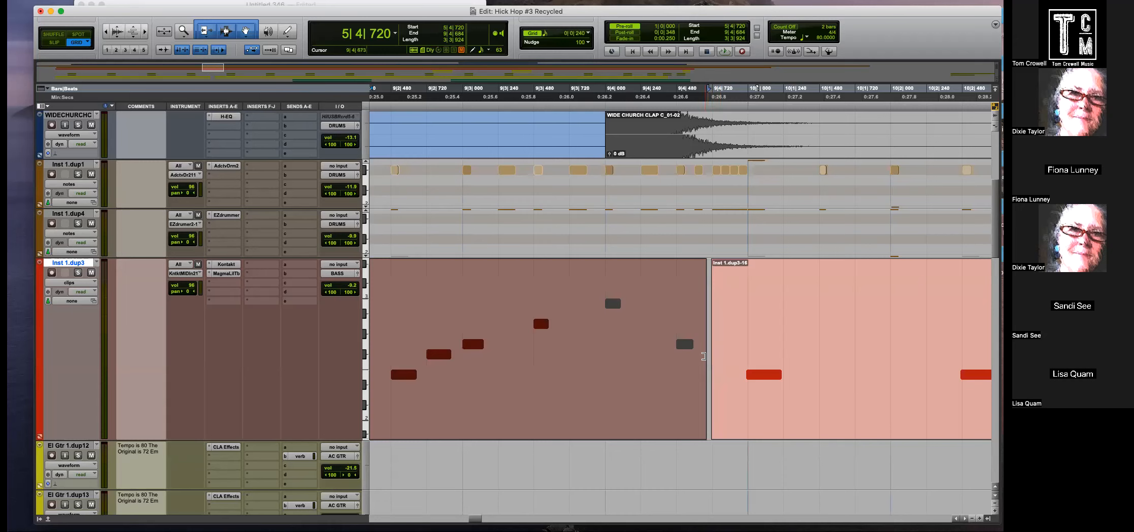
{"action": "left_click", "coordinate": [762, 416]}
{"action": "key", "text": "r"}
{"action": "key", "text": "r"}
{"action": "key", "text": "r"}
{"action": "key", "text": "r"}
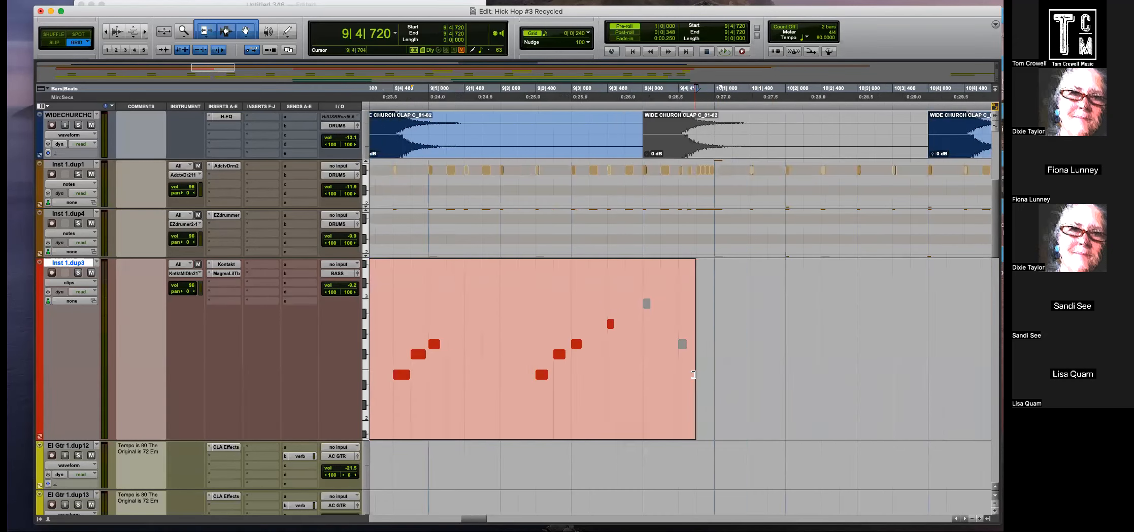
Try duplicating the bass clip that starts at 5|4|720 into bars 10 to 13, and undo the edit.
{"action": "left_click", "coordinate": [592, 393]}
{"action": "key", "text": "super+d"}
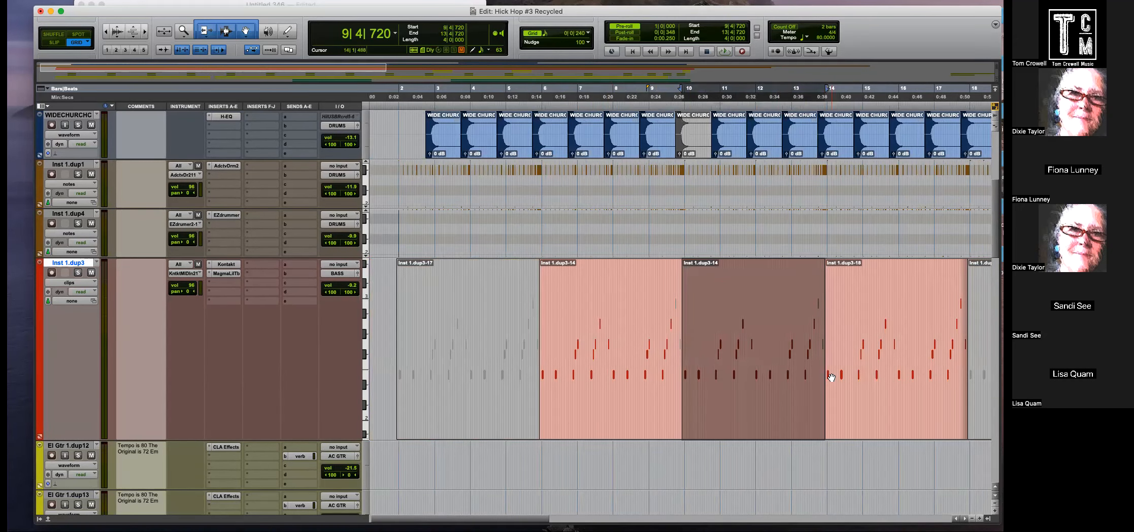
{"action": "left_click", "coordinate": [810, 307]}
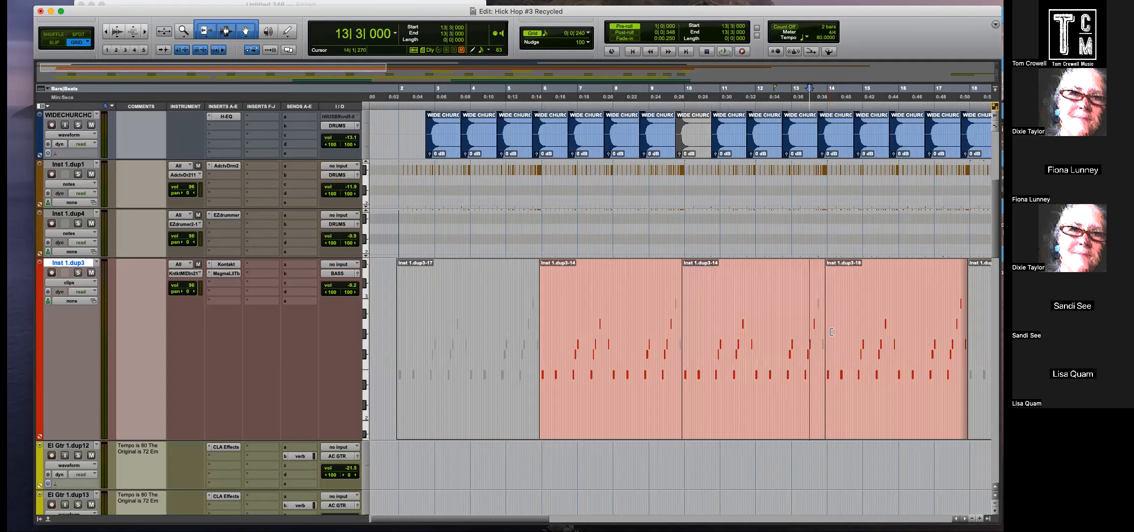
{"action": "key", "text": "super+z"}
{"action": "key", "text": "super+z"}
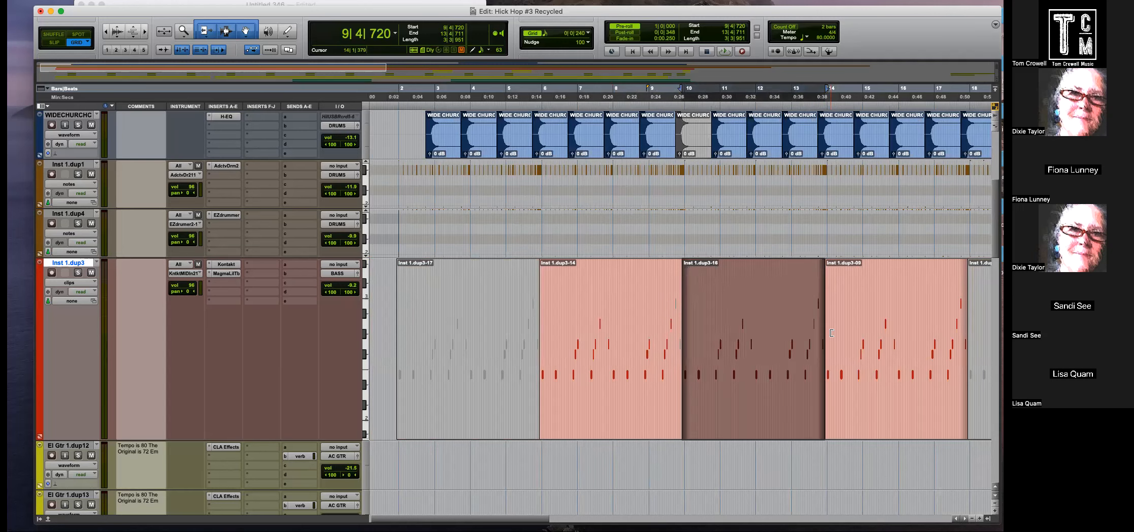
{"action": "key", "text": "super+z"}
Duplicate the bass clip that starts at 5|4|720 to 9|4|720 and unmute the copy's two notes in beat 13|4.
{"action": "left_click", "coordinate": [641, 393]}
{"action": "key", "text": "super+d"}
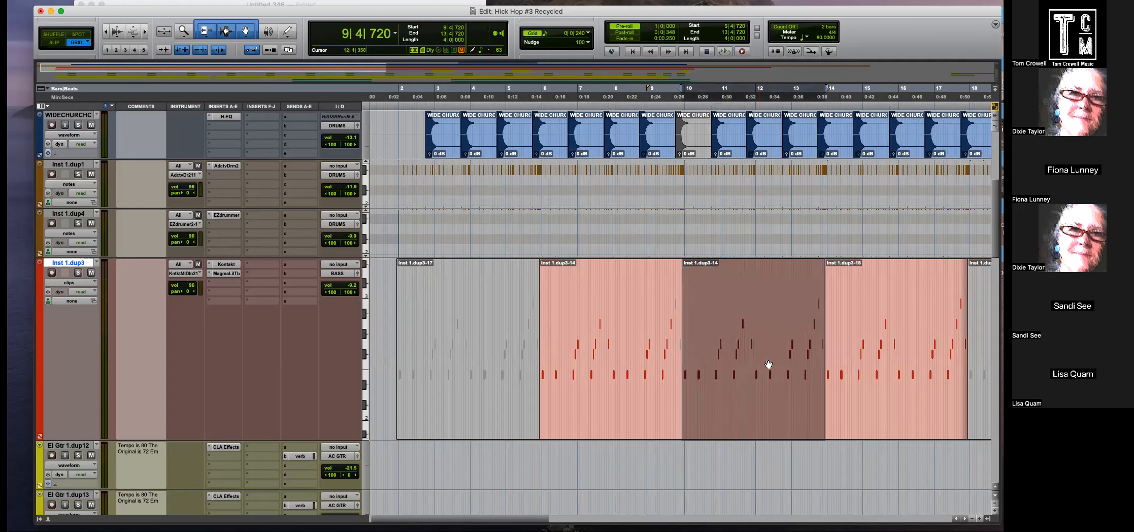
{"action": "left_click", "coordinate": [812, 314]}
{"action": "key", "text": "super+]"}
{"action": "key", "text": "super+]"}
{"action": "key", "text": "super+]"}
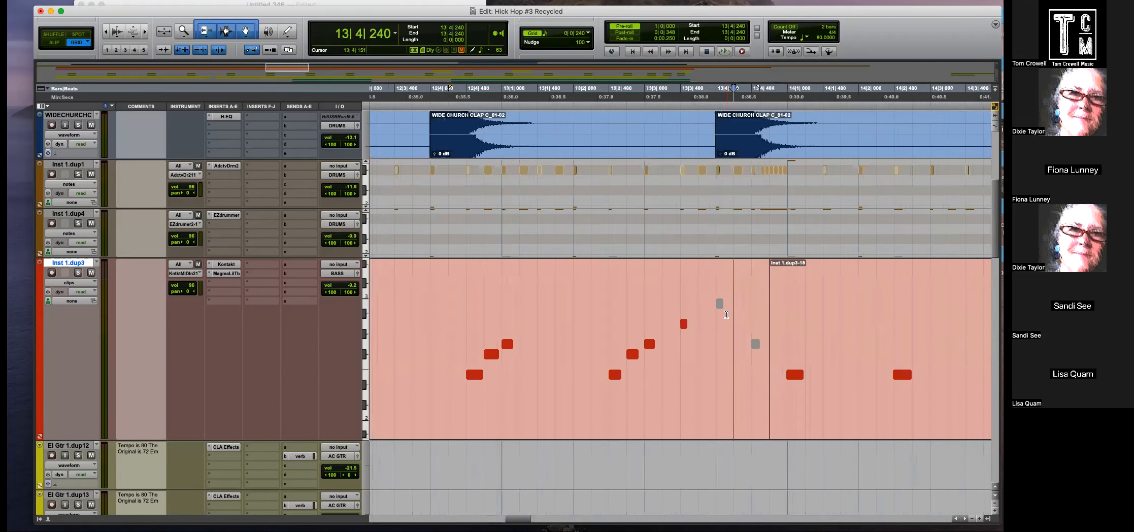
{"action": "key", "text": "ctrl+minus"}
{"action": "left_click_drag", "start_coordinate": [729, 357], "coordinate": [766, 393]}
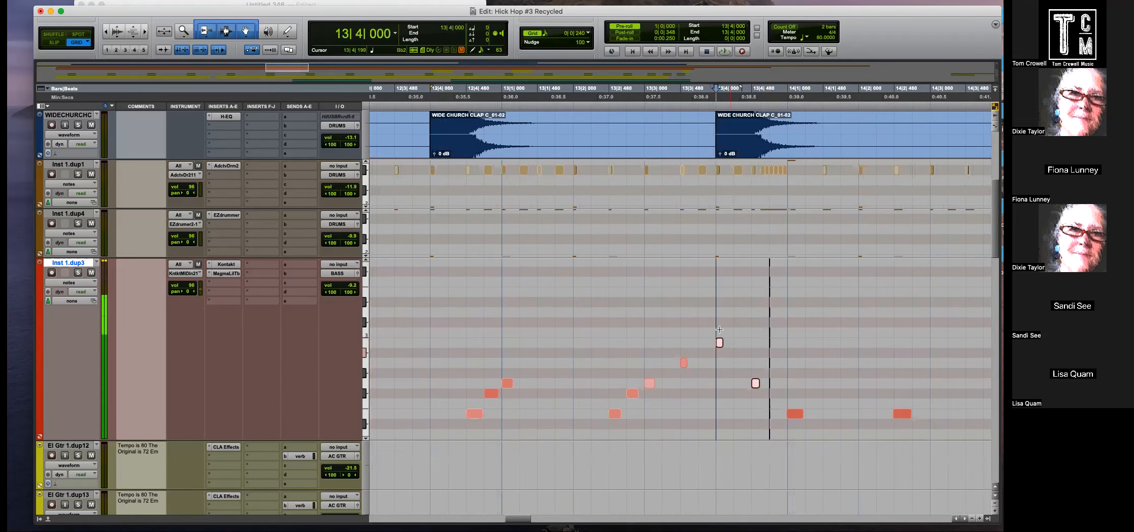
{"action": "left_click", "coordinate": [699, 333]}
Play the transition from 13|3|720 with pre-roll to check the bass fill before bar 14.
{"action": "key", "text": "super+["}
{"action": "key", "text": "super+["}
{"action": "key", "text": "super+["}
{"action": "key", "text": "space"}
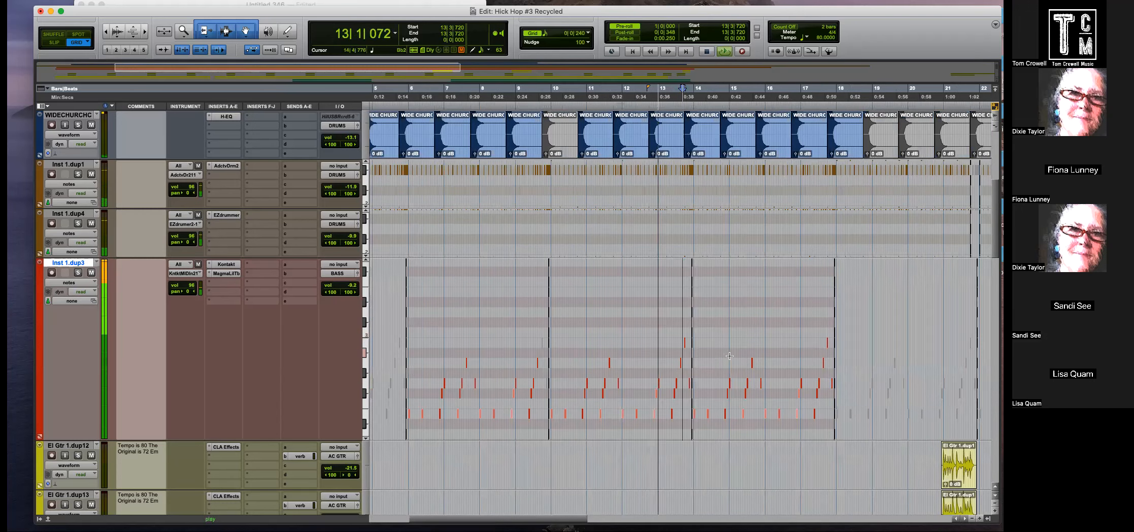
{"action": "key", "text": "super+["}
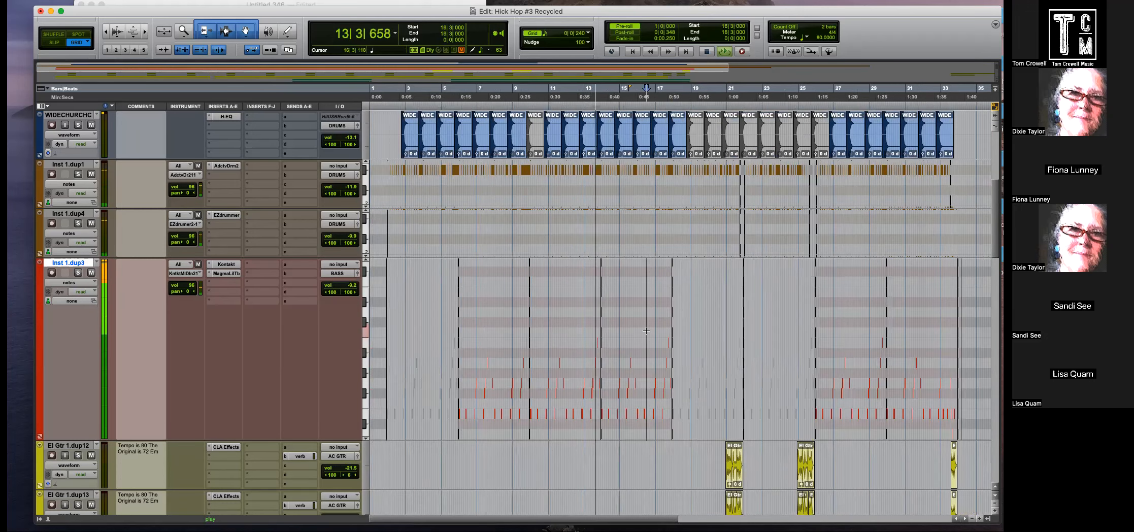
Consolidate the bass clips from 13|4|720 to the end of the part and quantize note starts to 1/16 notes with durations preserved.
{"action": "key", "text": "ctrl+minus"}
{"action": "left_click", "coordinate": [627, 397]}
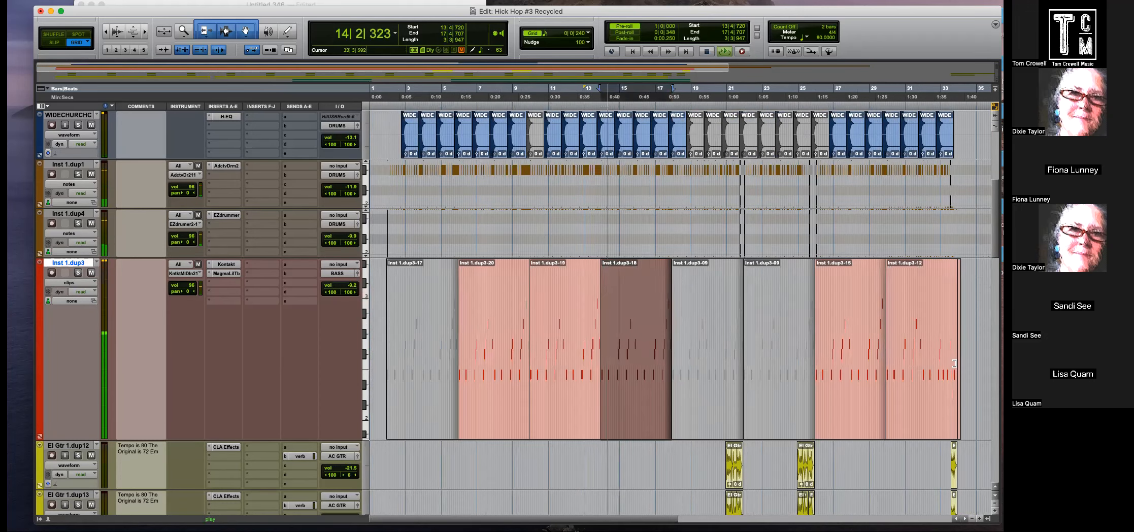
{"action": "left_click", "coordinate": [973, 340], "text": "shift"}
{"action": "key", "text": "alt+shift+3"}
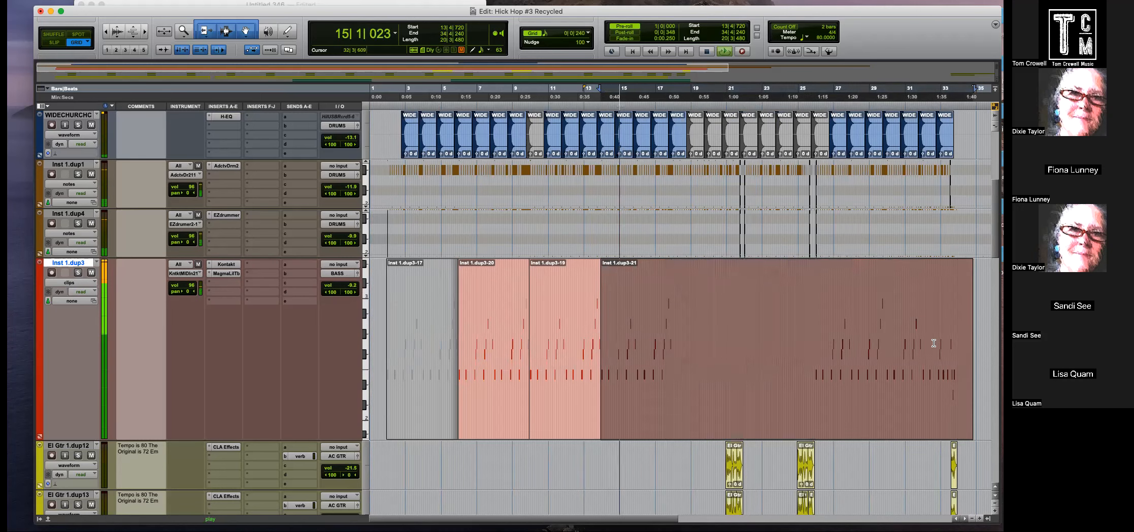
{"action": "key", "text": "alt+0"}
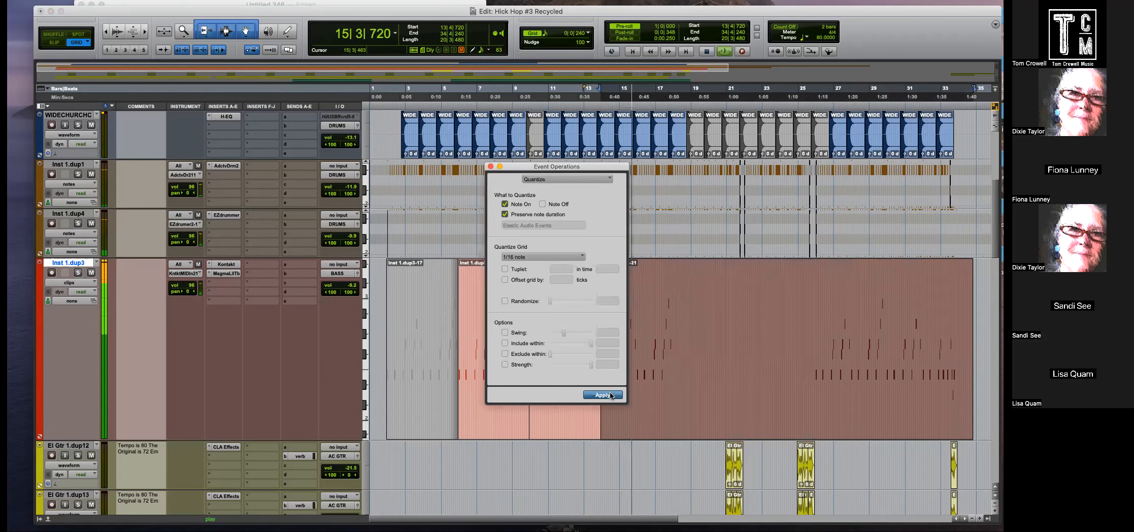
{"action": "left_click", "coordinate": [491, 167]}
Add an E2 bass note at 18|1|000 on Inst 1.dup3 and lengthen it to end at 18|2|240.
{"action": "key", "text": "t"}
{"action": "key", "text": "t"}
{"action": "key", "text": "t"}
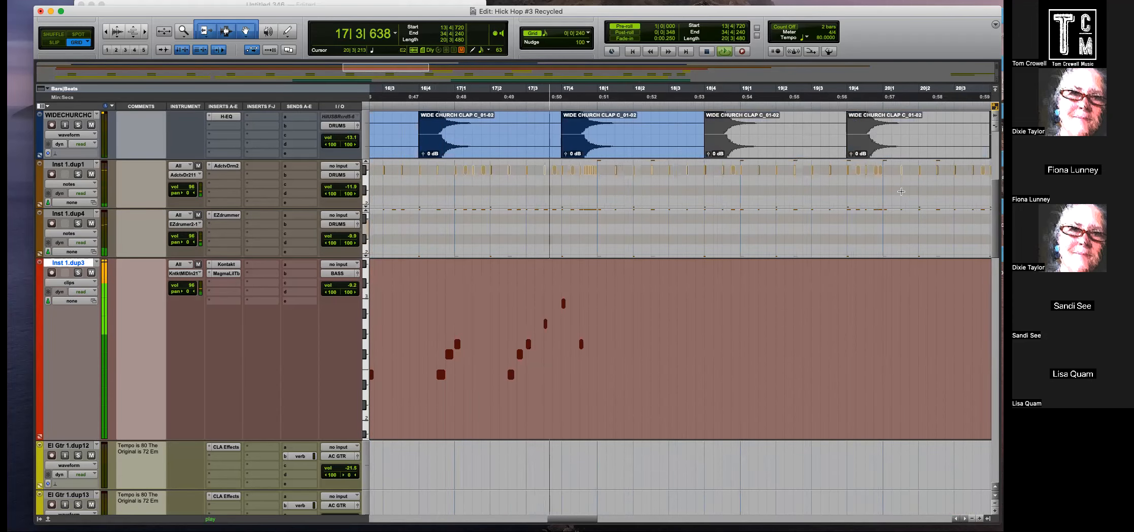
{"action": "key", "text": "r"}
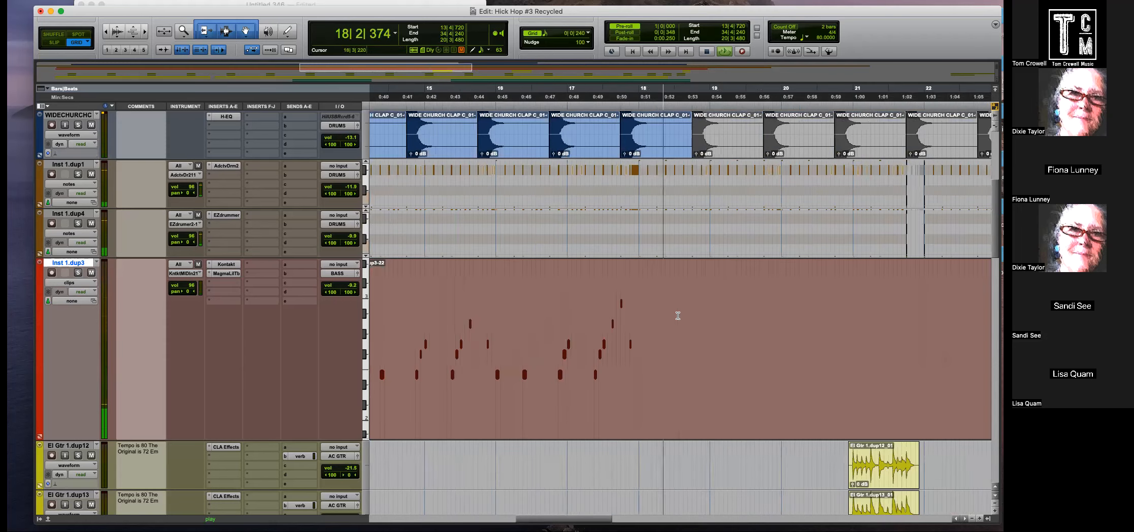
{"action": "left_click", "coordinate": [632, 319]}
{"action": "key", "text": "t"}
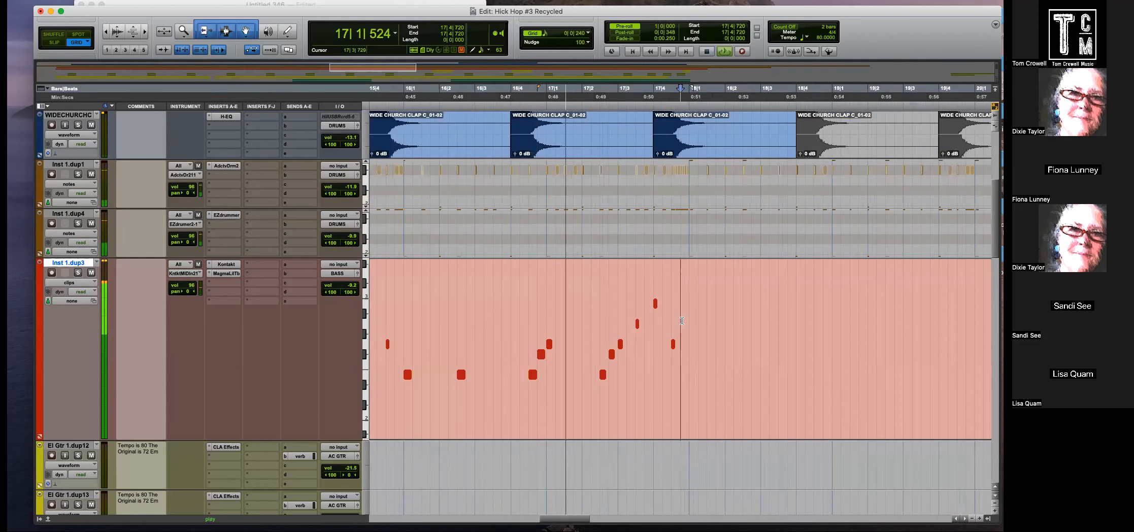
{"action": "key", "text": "ctrl+super+minus"}
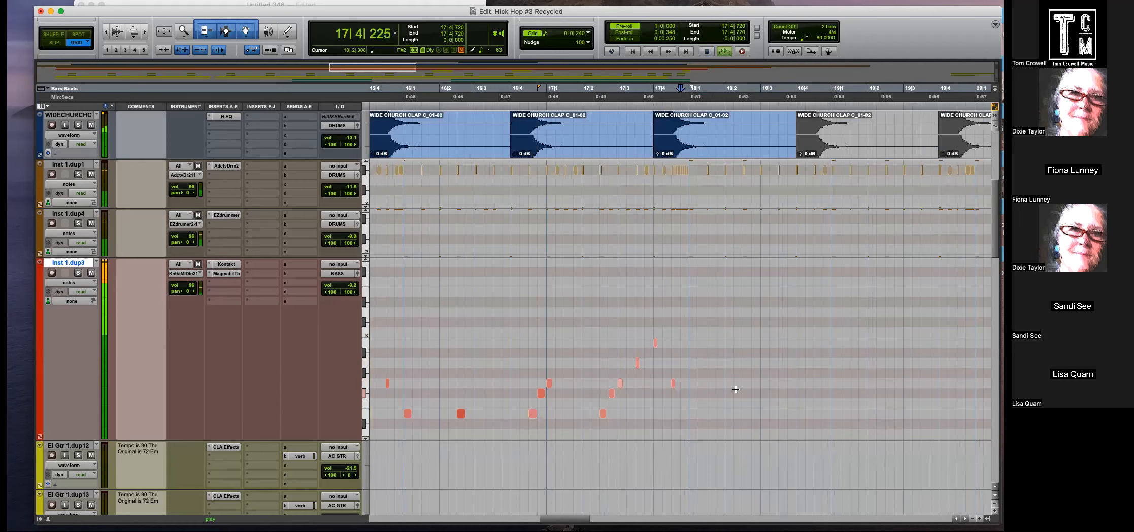
{"action": "left_click", "coordinate": [691, 414]}
{"action": "key", "text": "space"}
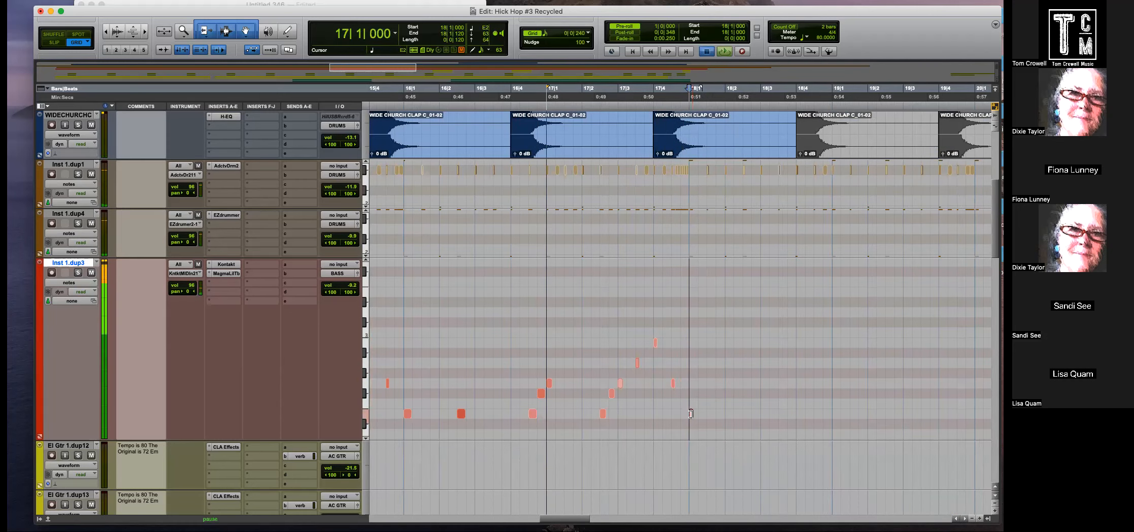
{"action": "key", "text": "t"}
{"action": "left_click_drag", "start_coordinate": [634, 414], "coordinate": [715, 413]}
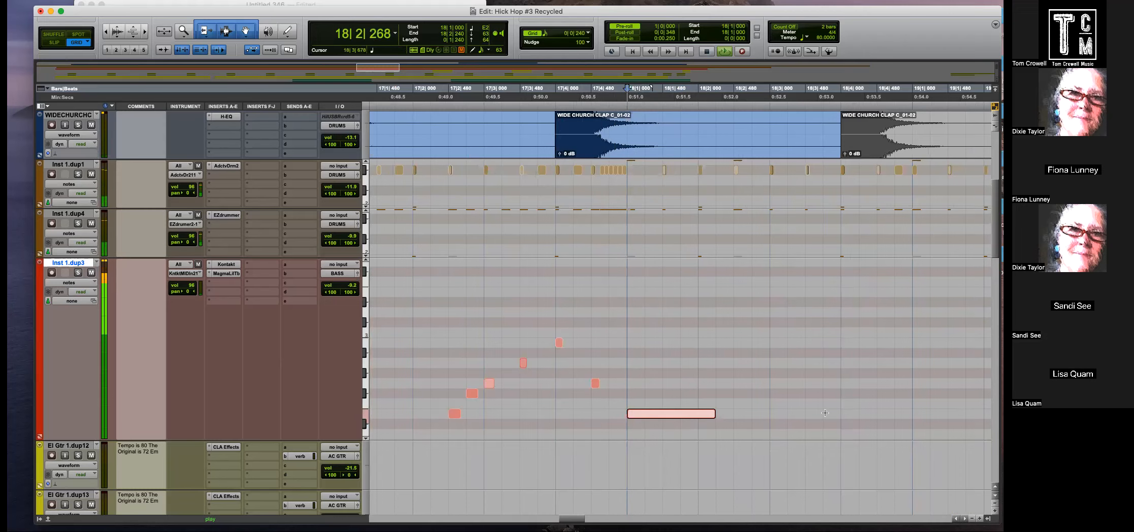
Mute the guitar clips at bar 21 on El Gtr 1.dup12 and El Gtr 1.dup13.
{"action": "key", "text": "r"}
{"action": "key", "text": "r"}
{"action": "key", "text": "r"}
{"action": "key", "text": "r"}
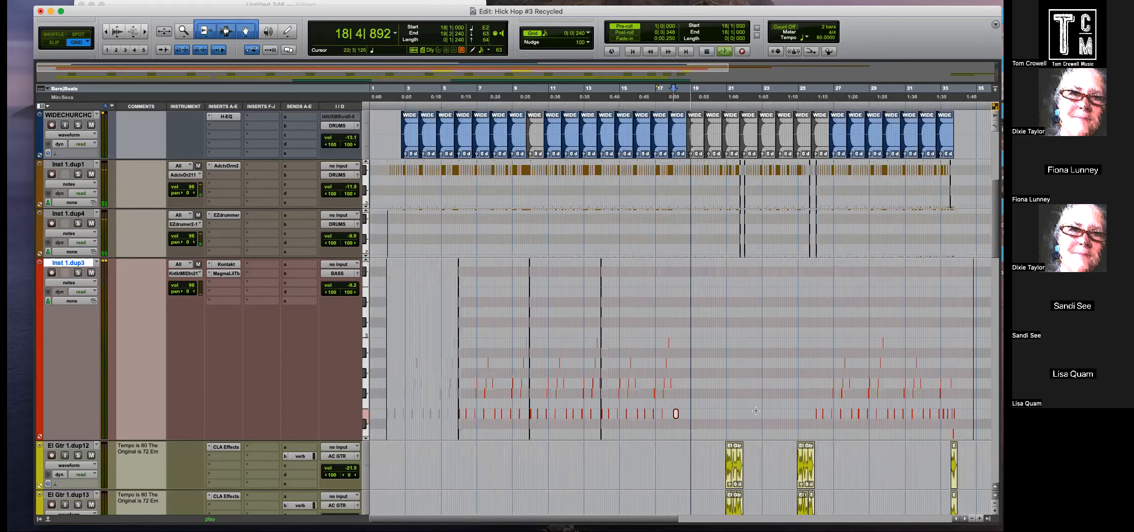
{"action": "scroll", "coordinate": [756, 411], "scroll_direction": "down", "scroll_amount": 1}
{"action": "scroll", "coordinate": [756, 411], "scroll_direction": "down", "scroll_amount": 4}
{"action": "key", "text": "t"}
{"action": "key", "text": "t"}
{"action": "key", "text": "t"}
{"action": "key", "text": "r"}
{"action": "key", "text": "r"}
{"action": "scroll", "coordinate": [756, 412], "scroll_direction": "right", "scroll_amount": 3}
{"action": "scroll", "coordinate": [756, 412], "scroll_direction": "down", "scroll_amount": 1}
{"action": "scroll", "coordinate": [604, 390], "scroll_direction": "up", "scroll_amount": 2}
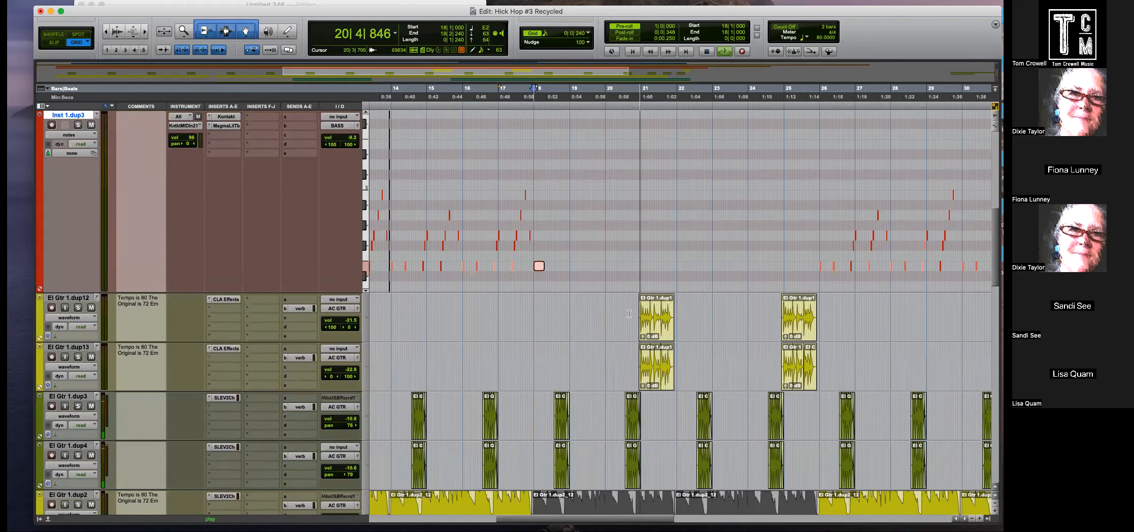
{"action": "left_click", "coordinate": [630, 333]}
{"action": "left_click", "coordinate": [691, 365], "text": "shift"}
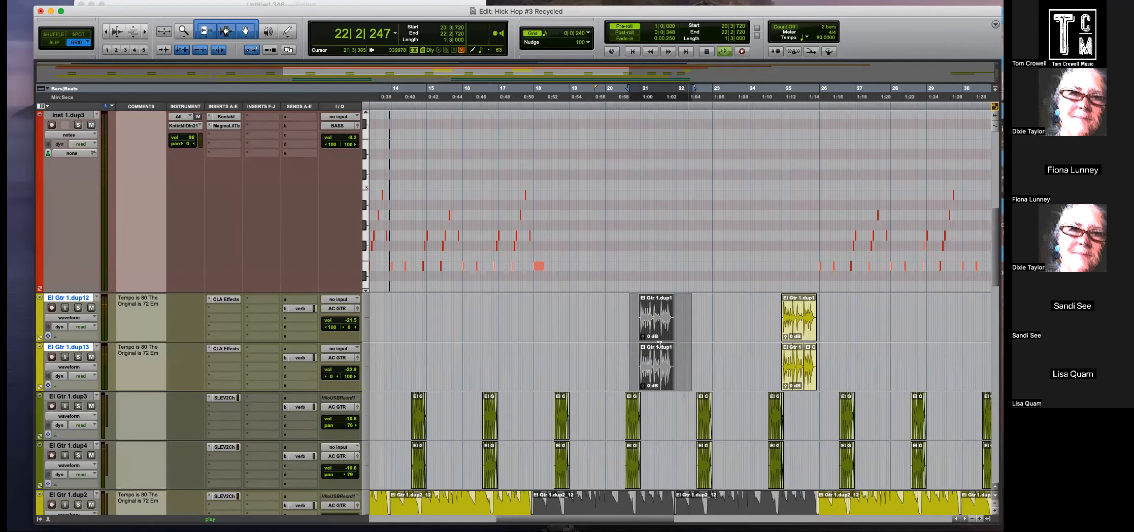
Restart playback from 19|3|000 to hear the section around bar 21.
{"action": "key", "text": "space"}
{"action": "left_click", "coordinate": [587, 324]}
{"action": "key", "text": "space"}
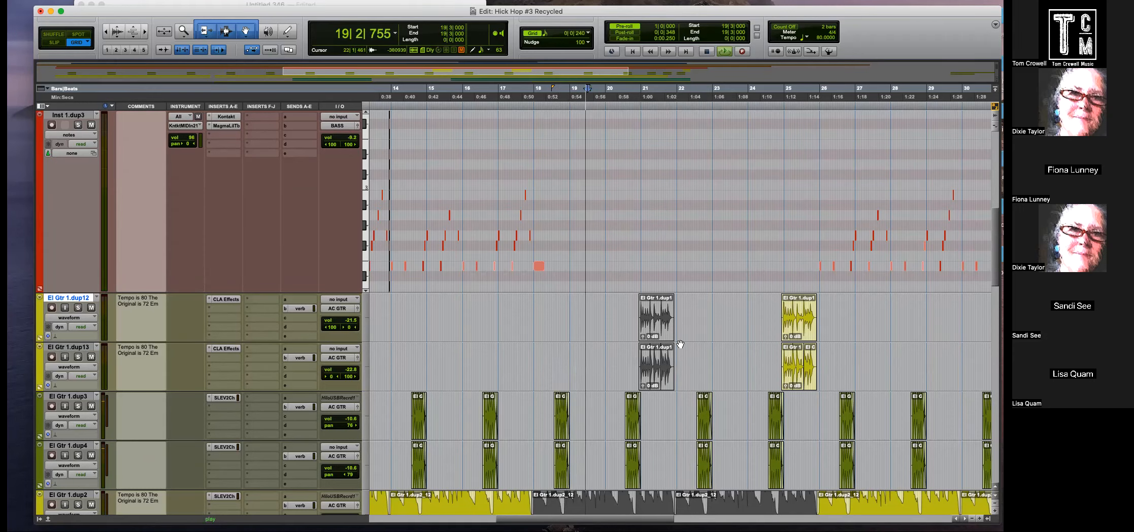
Check the verb send level on El Gtr 1.dup9 and look over the neighbouring guitar tracks.
{"action": "scroll", "coordinate": [680, 345], "scroll_direction": "down", "scroll_amount": 5}
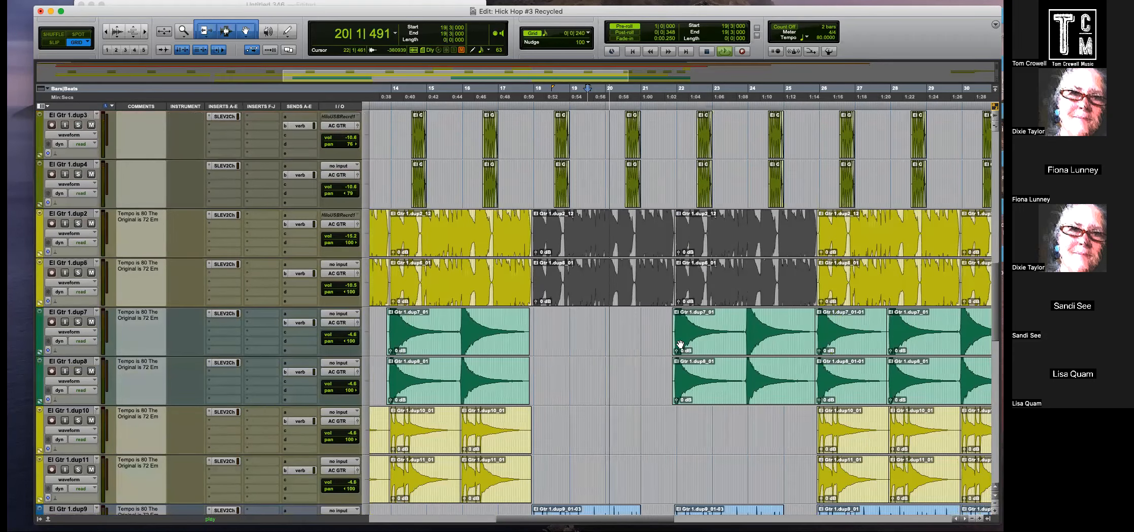
{"action": "scroll", "coordinate": [680, 344], "scroll_direction": "down", "scroll_amount": 2}
{"action": "left_click", "coordinate": [292, 422]}
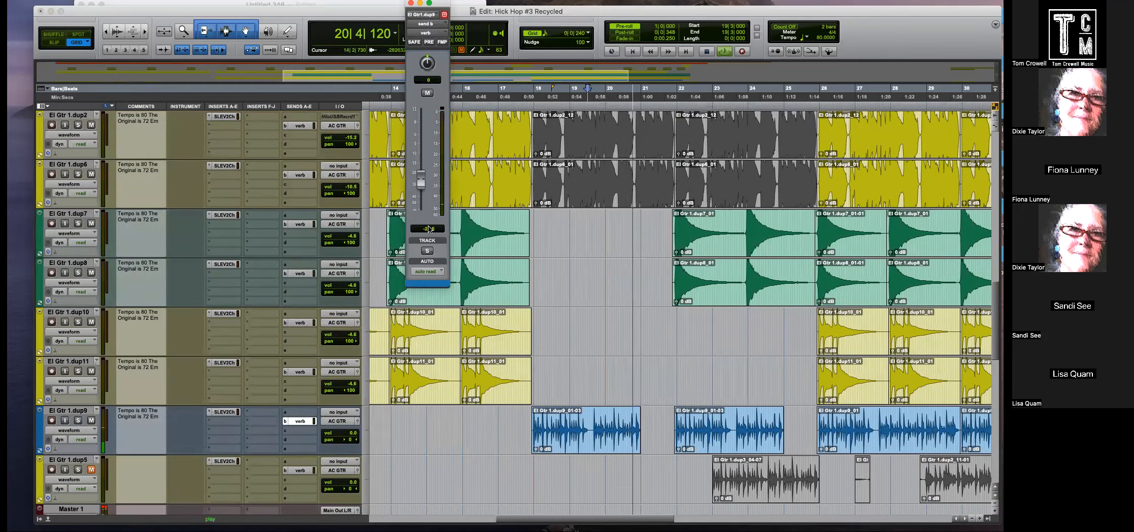
{"action": "left_click", "coordinate": [411, 4]}
{"action": "scroll", "coordinate": [659, 416], "scroll_direction": "up", "scroll_amount": 3}
{"action": "scroll", "coordinate": [659, 416], "scroll_direction": "down", "scroll_amount": 4}
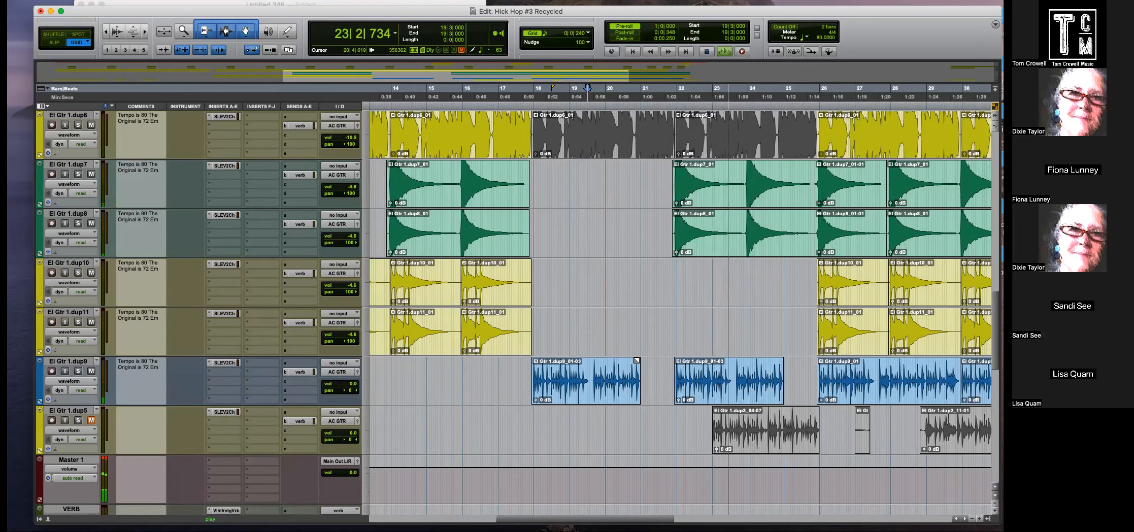
Consolidate the four HARDWOOD STOMP clips from 22|1 to 26|1 and lower the resulting clip's gain to -7.5 dB.
{"action": "key", "text": "r"}
{"action": "scroll", "coordinate": [637, 360], "scroll_direction": "up", "scroll_amount": 15}
{"action": "key", "text": "t"}
{"action": "key", "text": "t"}
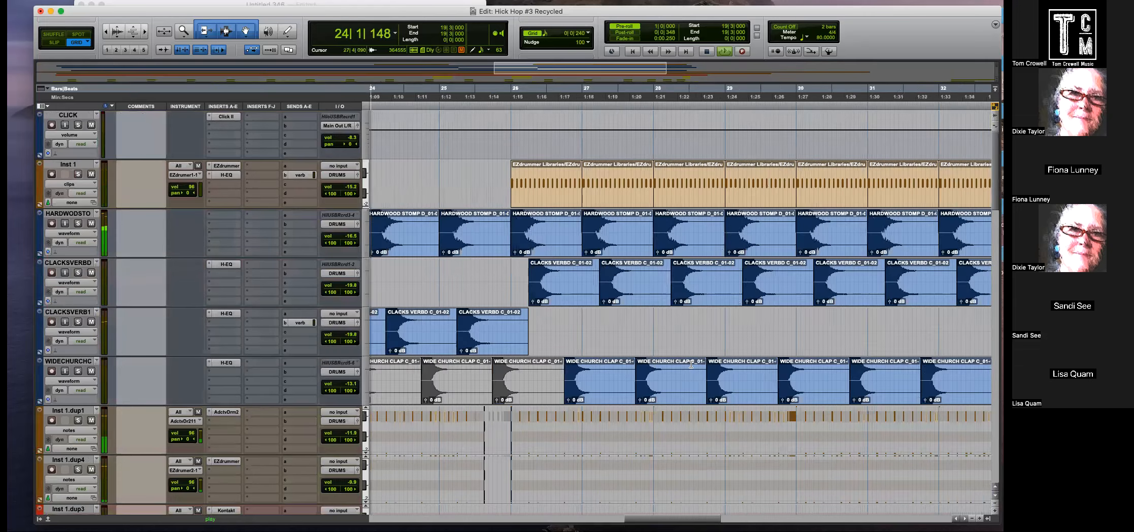
{"action": "scroll", "coordinate": [691, 364], "scroll_direction": "left", "scroll_amount": 5}
{"action": "key", "text": "r"}
{"action": "left_click", "coordinate": [542, 252]}
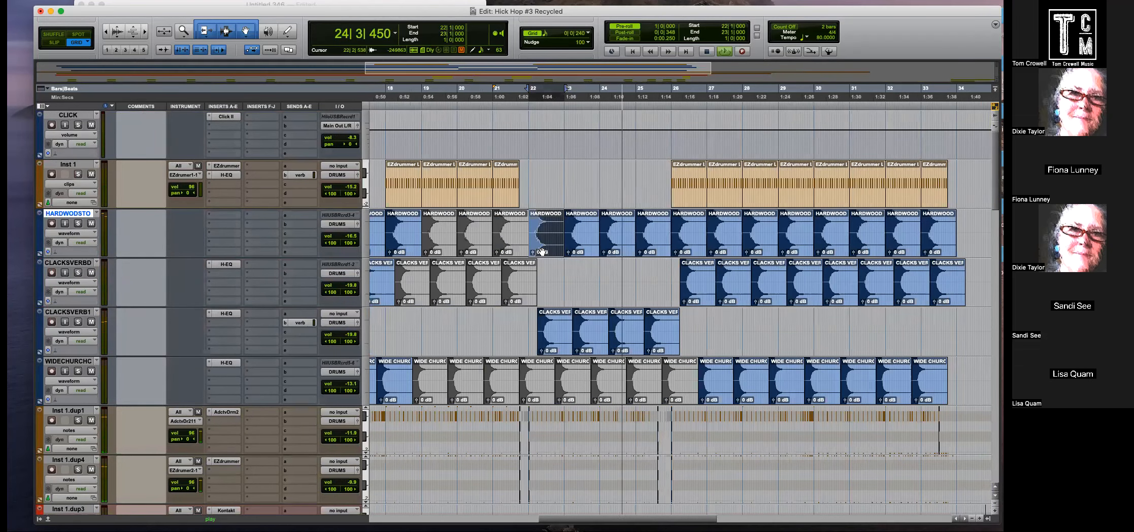
{"action": "left_click", "coordinate": [652, 249], "text": "shift"}
{"action": "key", "text": "alt+shift+3"}
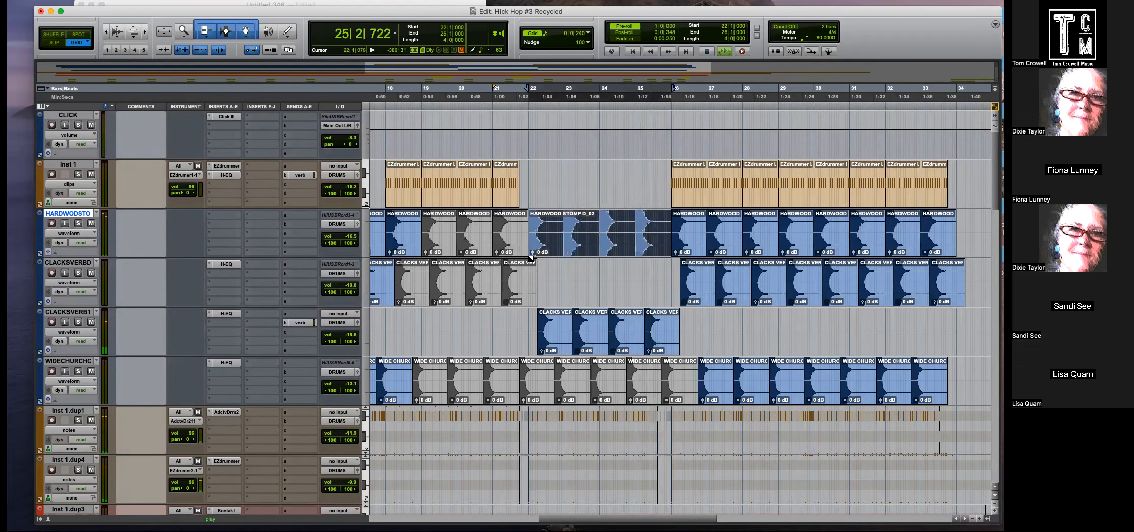
{"action": "left_click_drag", "start_coordinate": [532, 252], "coordinate": [535, 265]}
{"action": "key", "text": "space"}
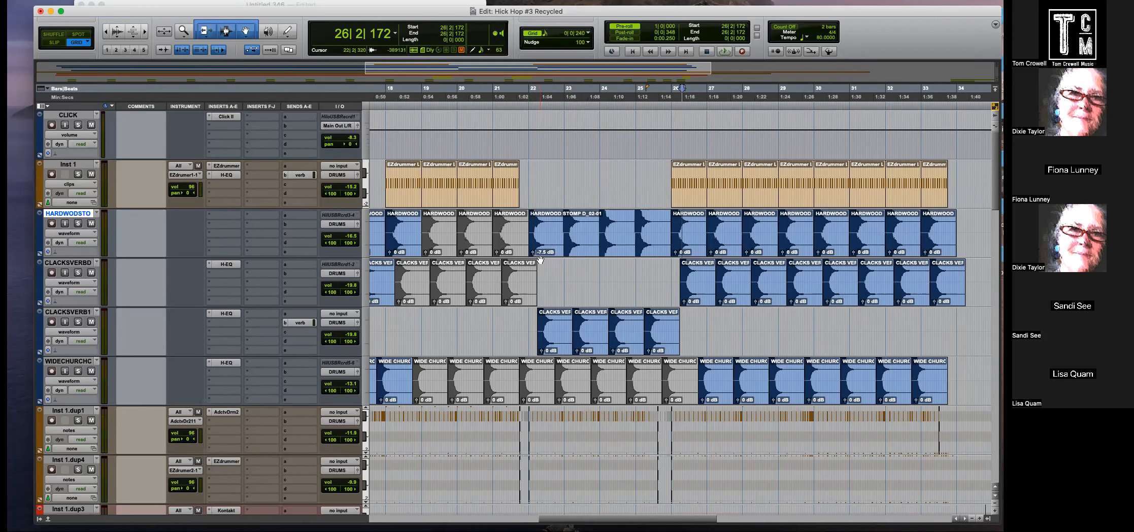
Replay from 21|4|000 and raise the consolidated stomp clip's gain to about -6.6 dB.
{"action": "double_click", "coordinate": [686, 233]}
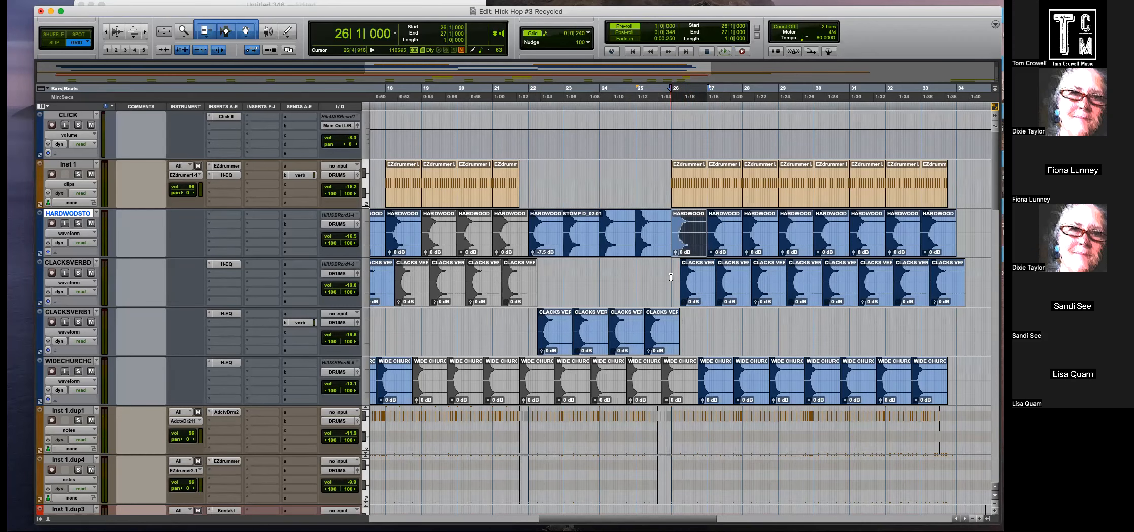
{"action": "left_click", "coordinate": [519, 224]}
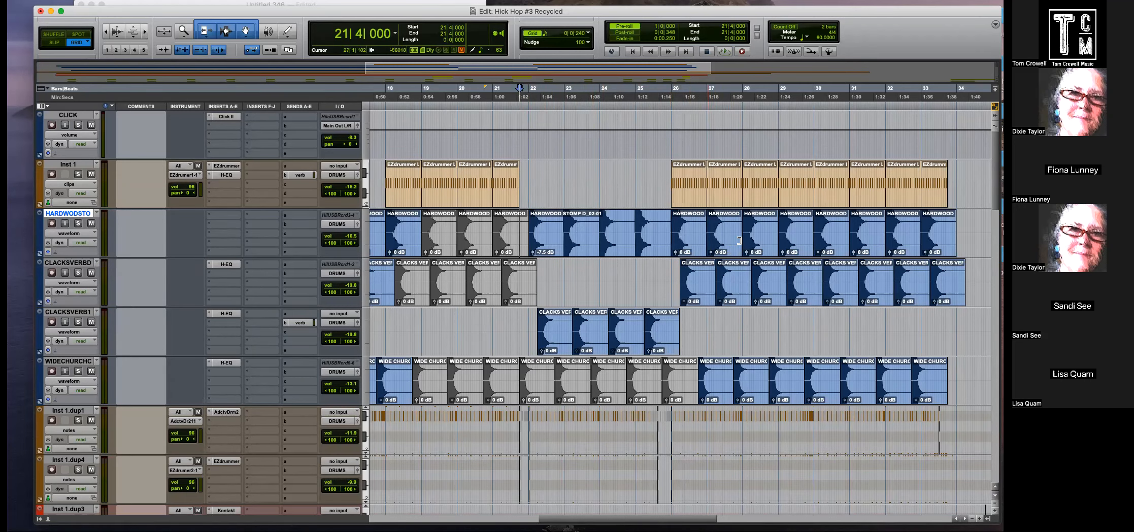
{"action": "key", "text": "space"}
{"action": "key", "text": "t"}
{"action": "key", "text": "t"}
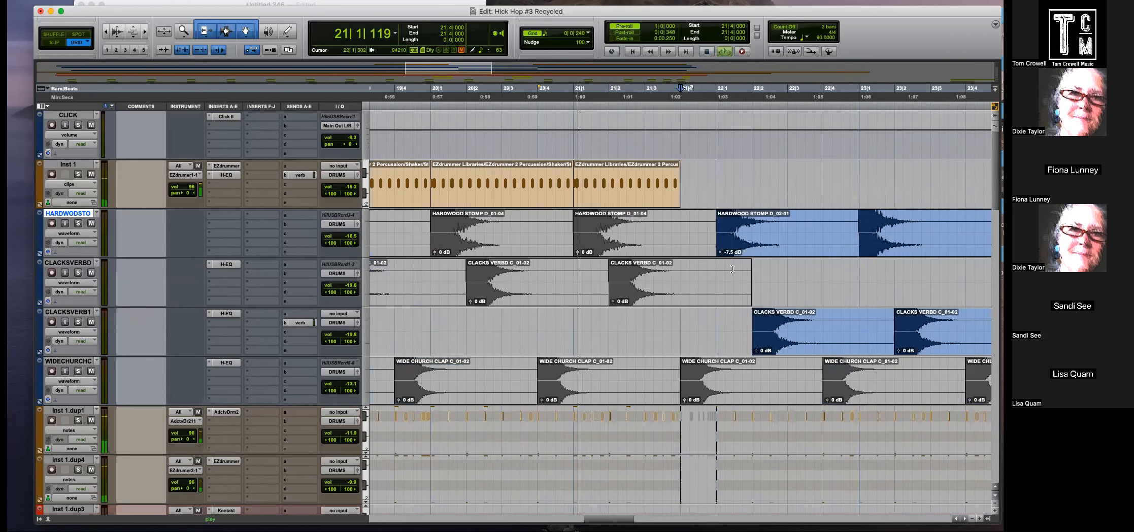
{"action": "left_click", "coordinate": [720, 253]}
{"action": "left_click_drag", "start_coordinate": [720, 254], "coordinate": [720, 249]}
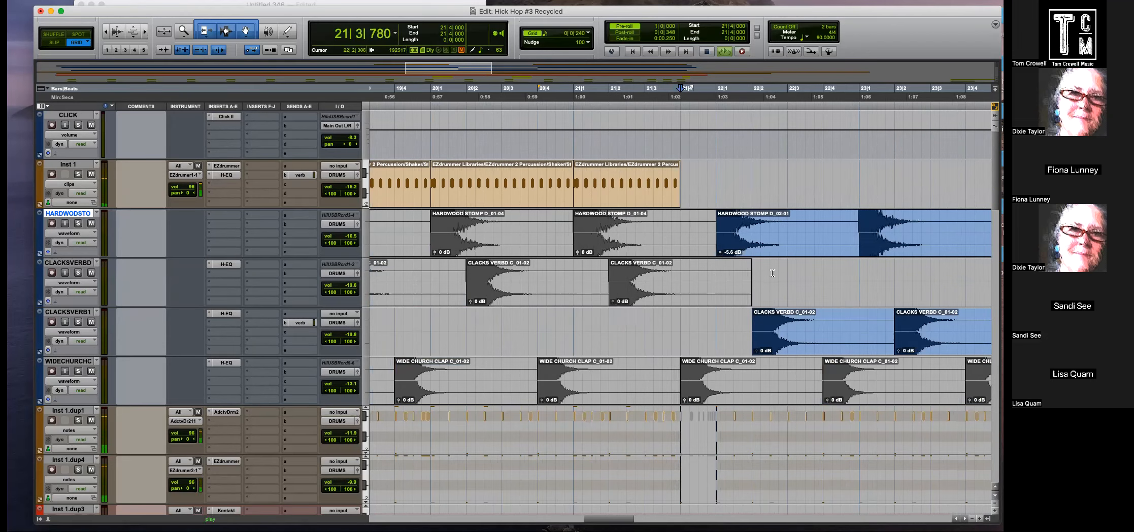
Consolidate the CLACKSVERB1 clips from 21|4|720 over a length of 4|3|000 and set the clip gain to -7.5 dB.
{"action": "key", "text": "r"}
{"action": "key", "text": "r"}
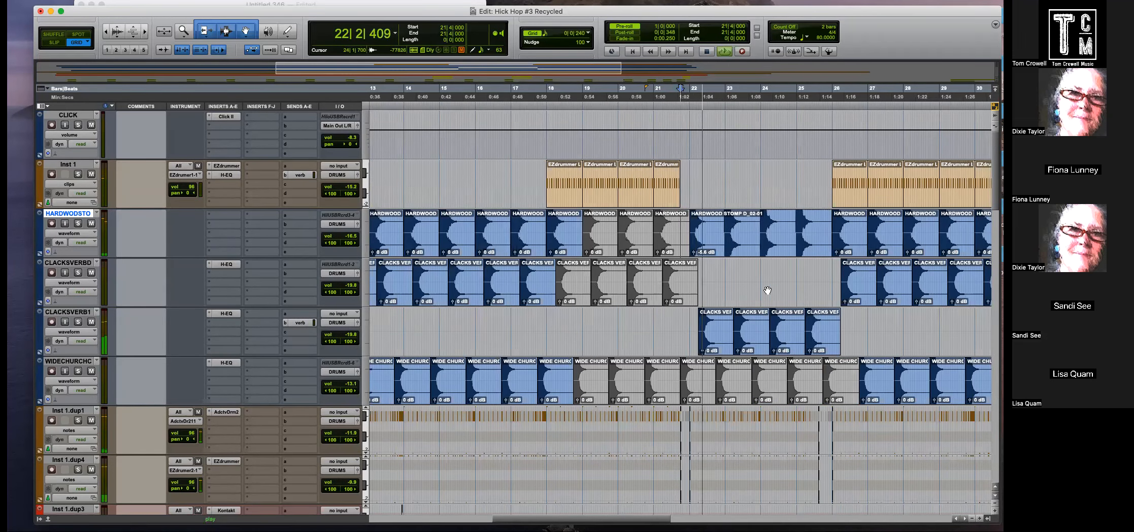
{"action": "left_click_drag", "start_coordinate": [686, 328], "coordinate": [858, 330]}
{"action": "key", "text": "alt+shift+3"}
{"action": "left_click_drag", "start_coordinate": [691, 351], "coordinate": [694, 358]}
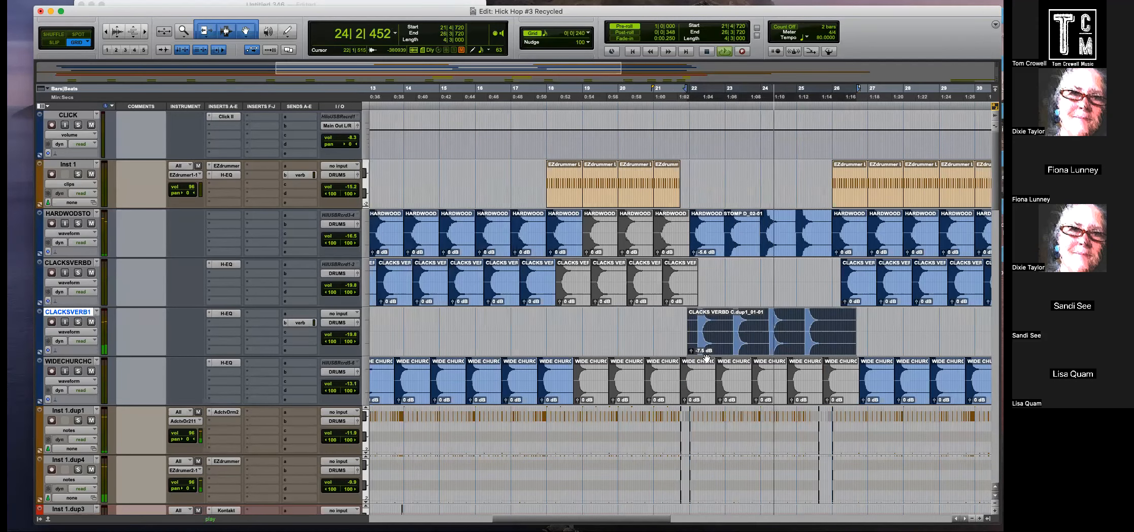
Lower the track volumes of El Gtr 1.dup10 to about -7.3 dB and El Gtr 1.dup11 to about -7.9 dB.
{"action": "key", "text": "r"}
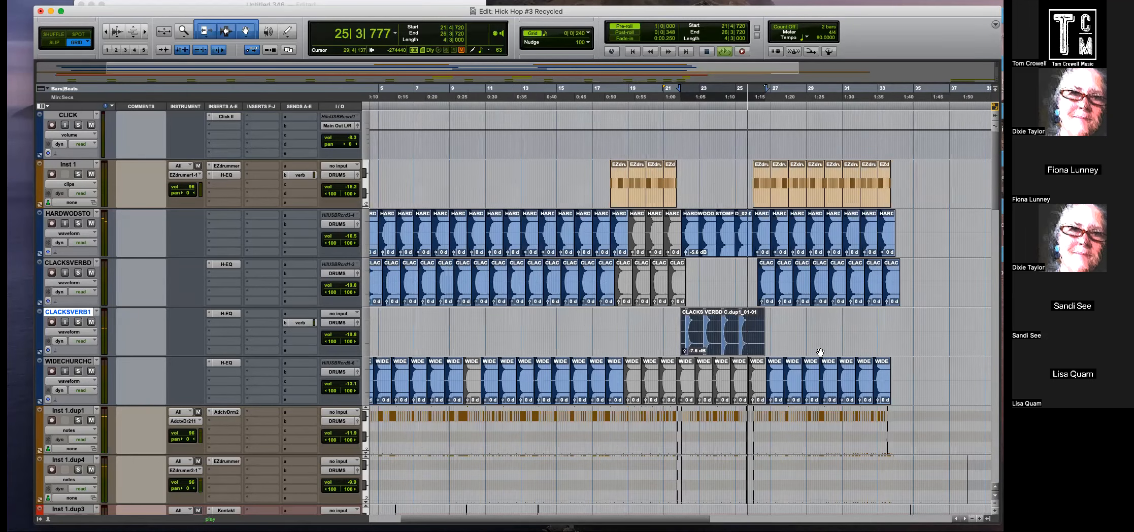
{"action": "scroll", "coordinate": [820, 351], "scroll_direction": "down", "scroll_amount": 15}
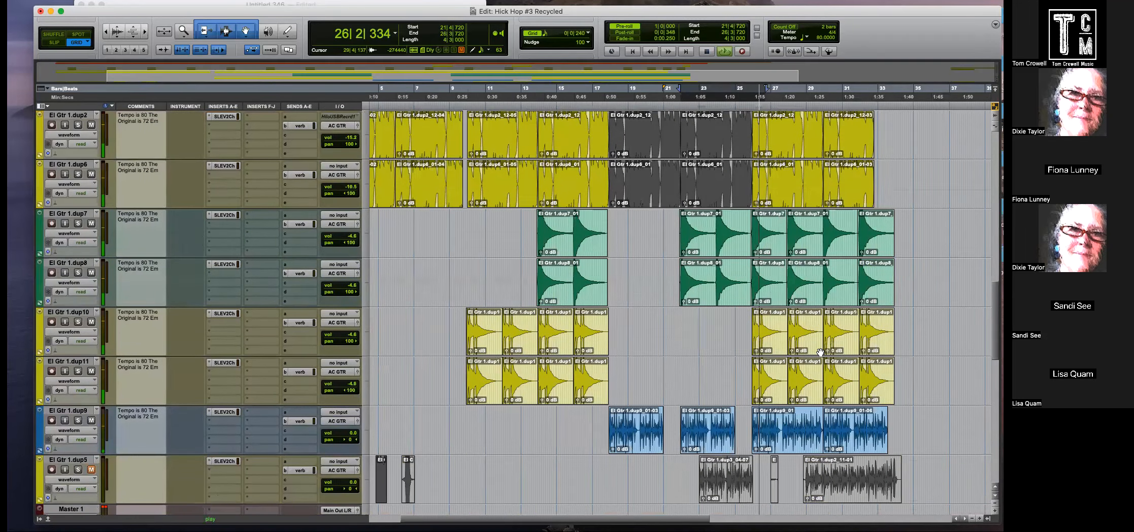
{"action": "scroll", "coordinate": [820, 352], "scroll_direction": "down", "scroll_amount": 4}
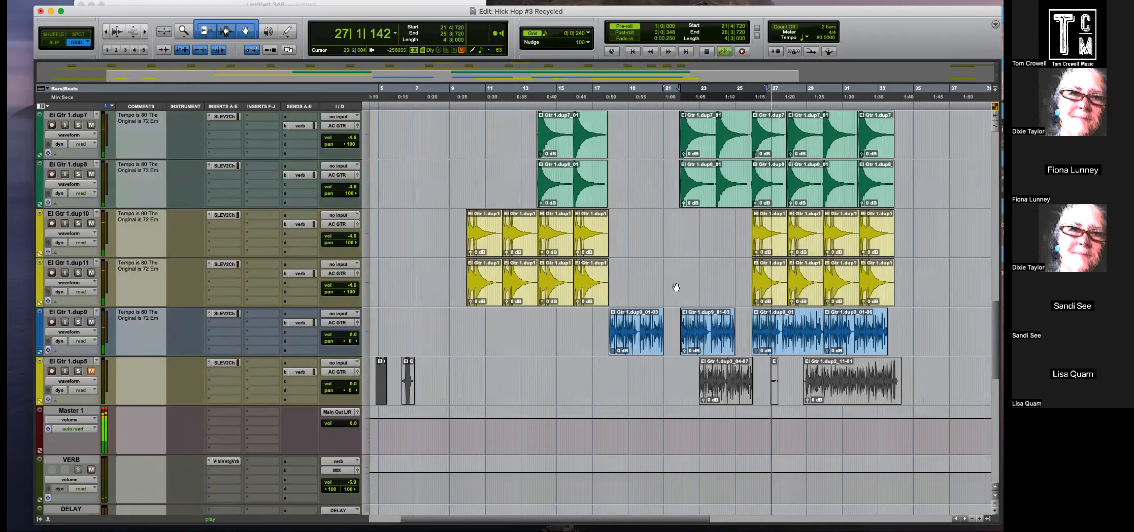
{"action": "left_click_drag", "start_coordinate": [351, 236], "coordinate": [351, 244]}
{"action": "left_click_drag", "start_coordinate": [352, 286], "coordinate": [353, 290]}
Raise the verb send of El Gtr 1.dup10 to -21.4 dB, copy it to El Gtr 1.dup11 and check dup10's SSL EV2 insert.
{"action": "left_click", "coordinate": [301, 225]}
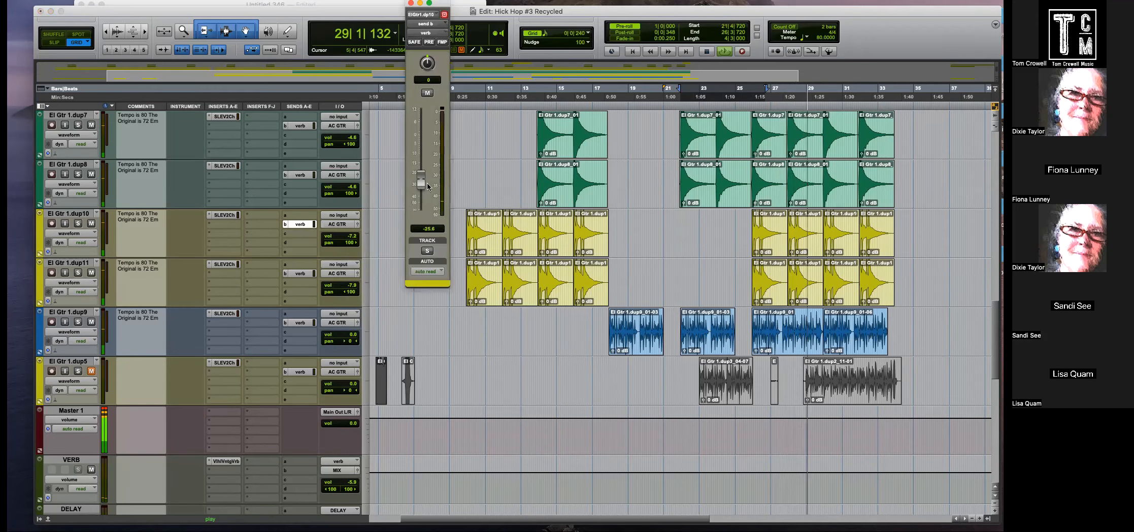
{"action": "left_click_drag", "start_coordinate": [420, 178], "coordinate": [420, 177]}
{"action": "left_click_drag", "start_coordinate": [300, 224], "coordinate": [300, 273]}
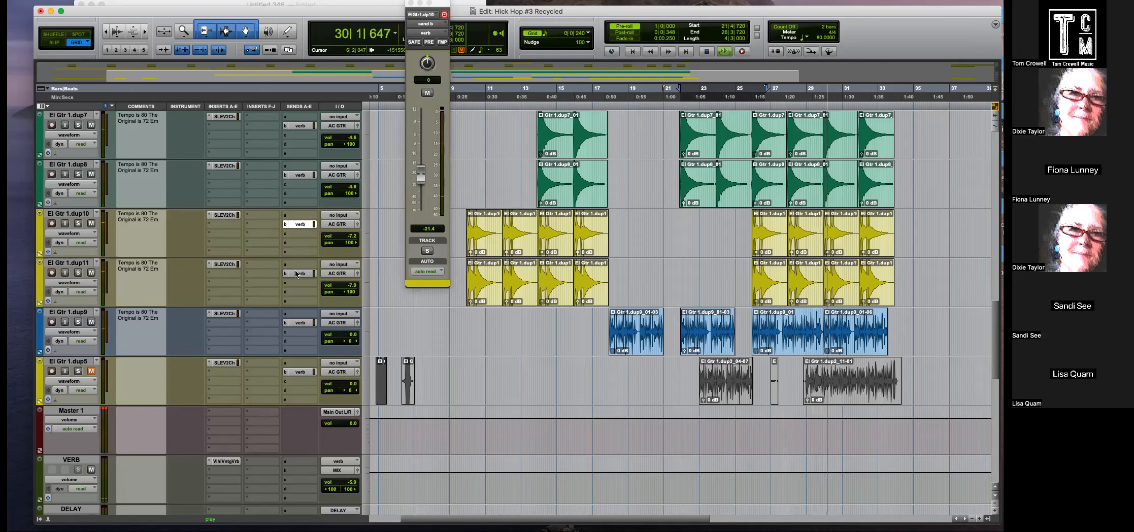
{"action": "left_click", "coordinate": [224, 214]}
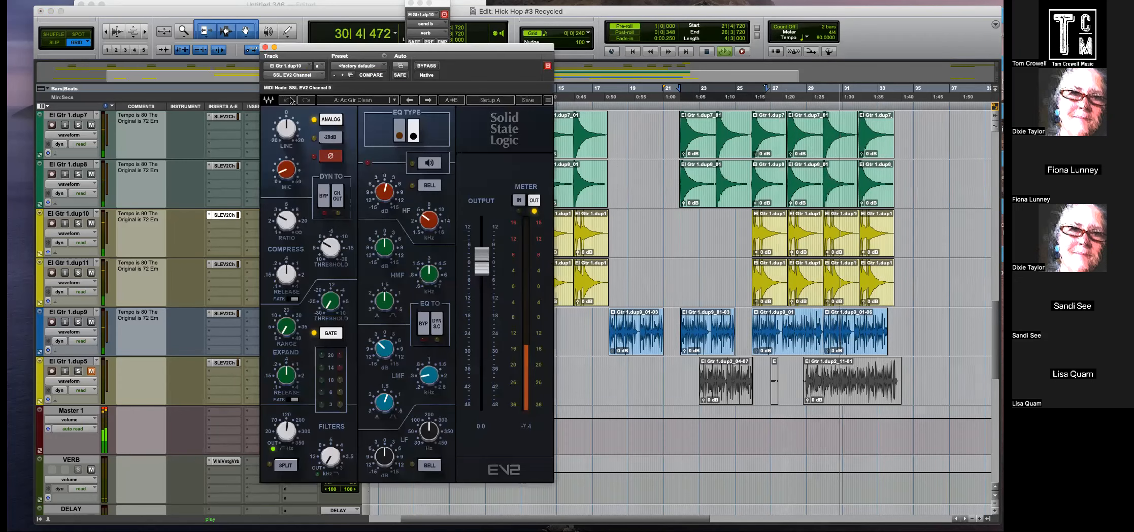
{"action": "left_click", "coordinate": [265, 47]}
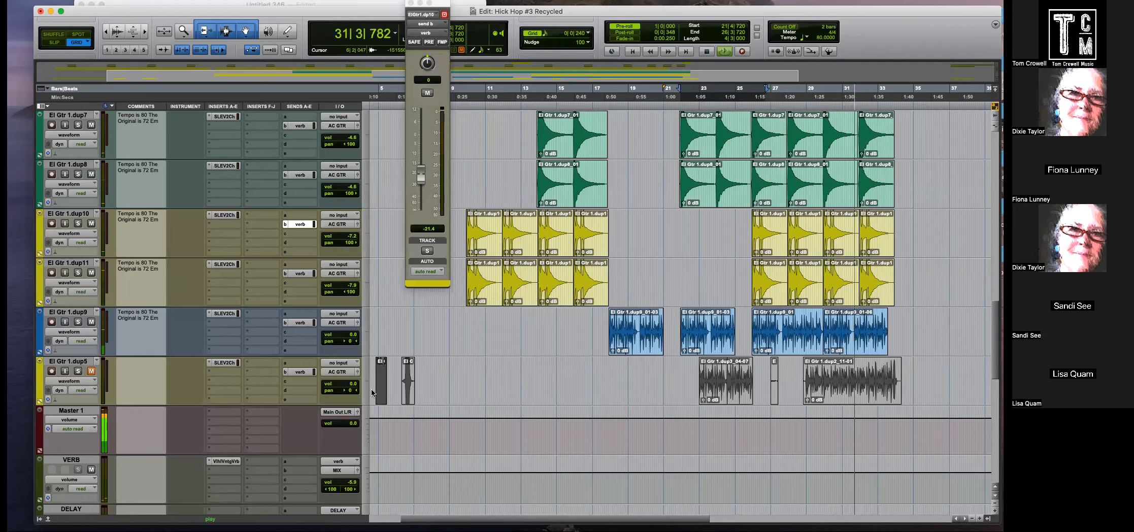
Enlarge the Inst 1.dup4 notes view and delete the stray notes at the part's end, just after 33|4.
{"action": "scroll", "coordinate": [694, 375], "scroll_direction": "up", "scroll_amount": 10}
{"action": "scroll", "coordinate": [694, 375], "scroll_direction": "up", "scroll_amount": 8}
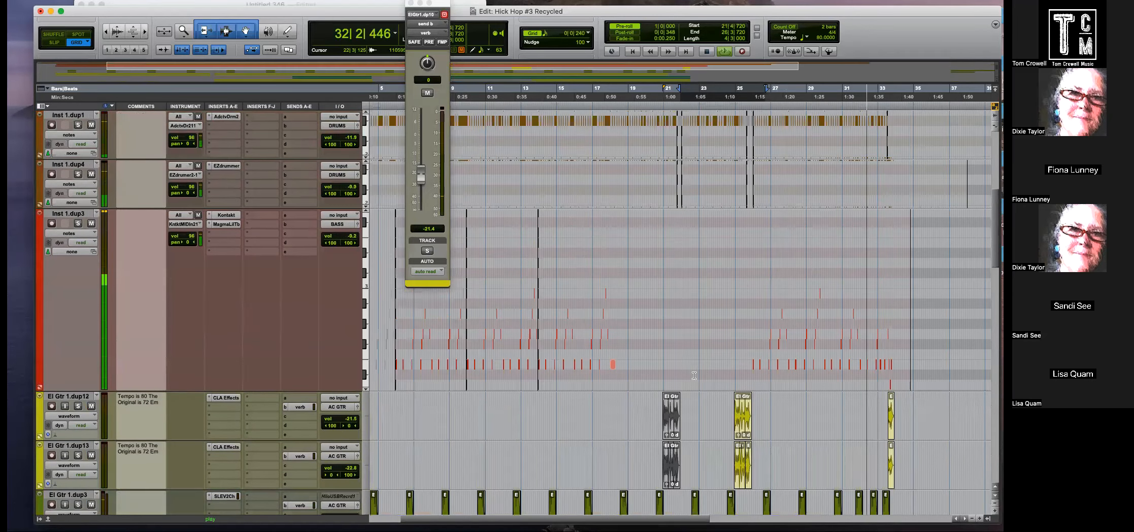
{"action": "left_click_drag", "start_coordinate": [265, 307], "coordinate": [266, 477]}
{"action": "left_click", "coordinate": [894, 302]}
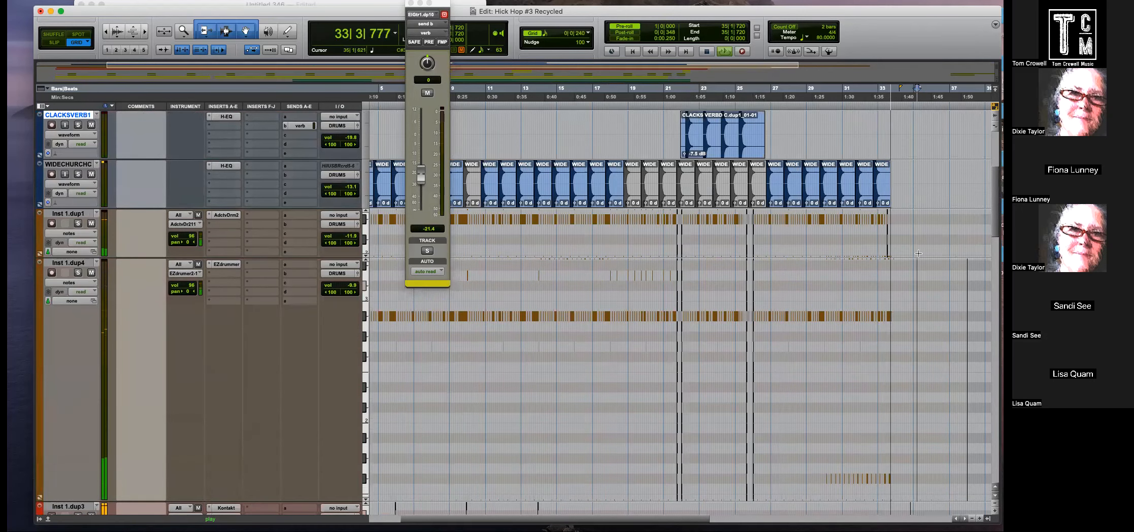
{"action": "key", "text": "space"}
{"action": "left_click", "coordinate": [889, 301]}
{"action": "key", "text": "t"}
{"action": "key", "text": "t"}
{"action": "key", "text": "space"}
{"action": "key", "text": "t"}
{"action": "left_click_drag", "start_coordinate": [770, 306], "coordinate": [705, 342]}
{"action": "key", "text": "Delete"}
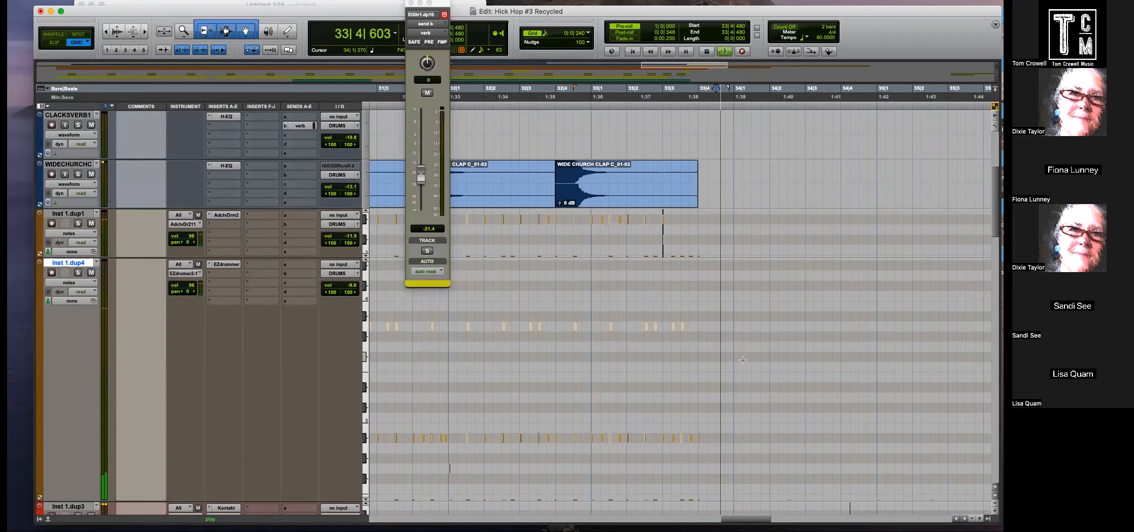
Solo Inst 1.dup4 and play it from 14|1|480 with EZdrummer's drum pads open to identify the sounding pads.
{"action": "key", "text": "r"}
{"action": "key", "text": "r"}
{"action": "key", "text": "r"}
{"action": "key", "text": "r"}
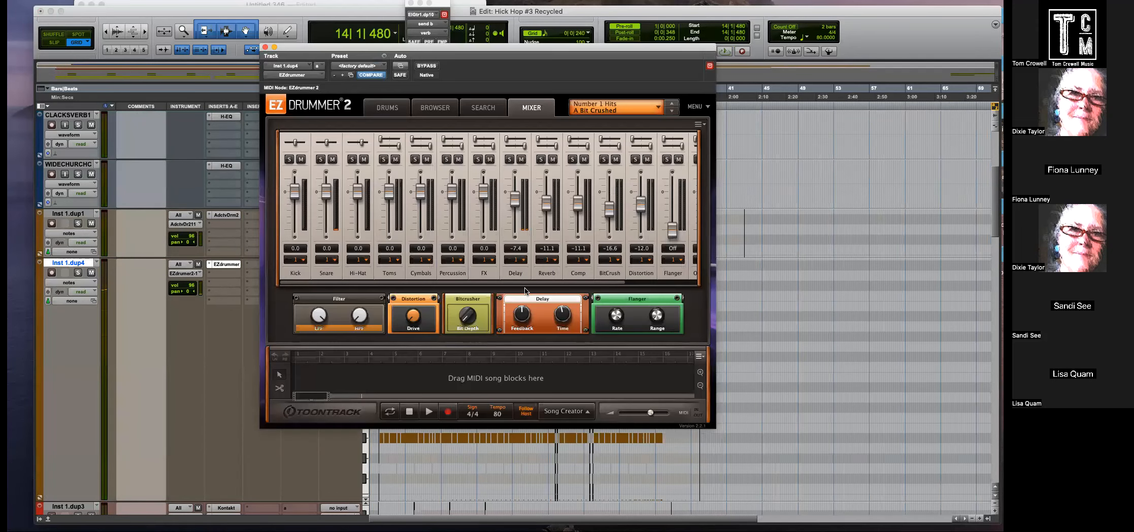
{"action": "left_click", "coordinate": [388, 108]}
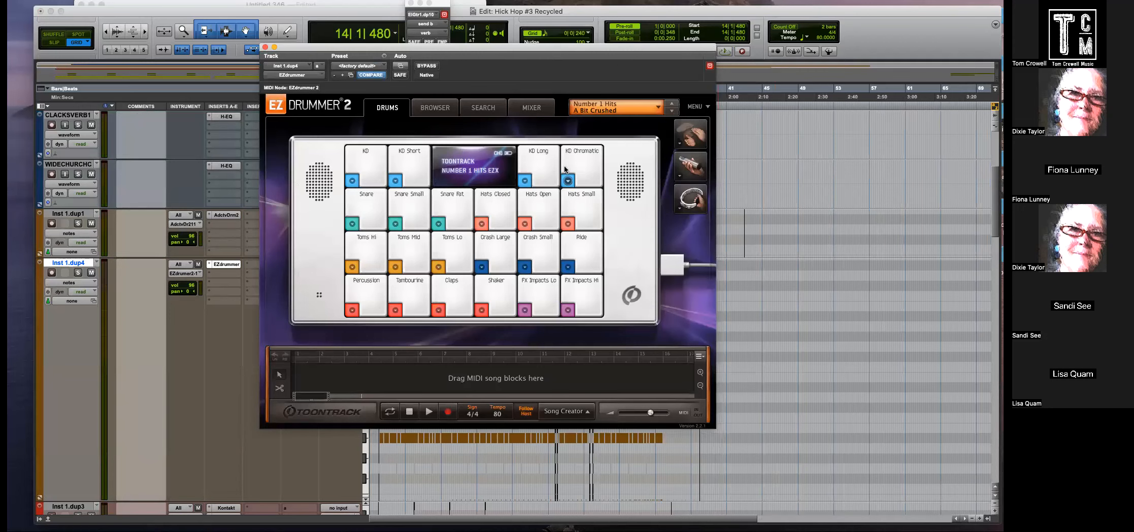
{"action": "key", "text": "space"}
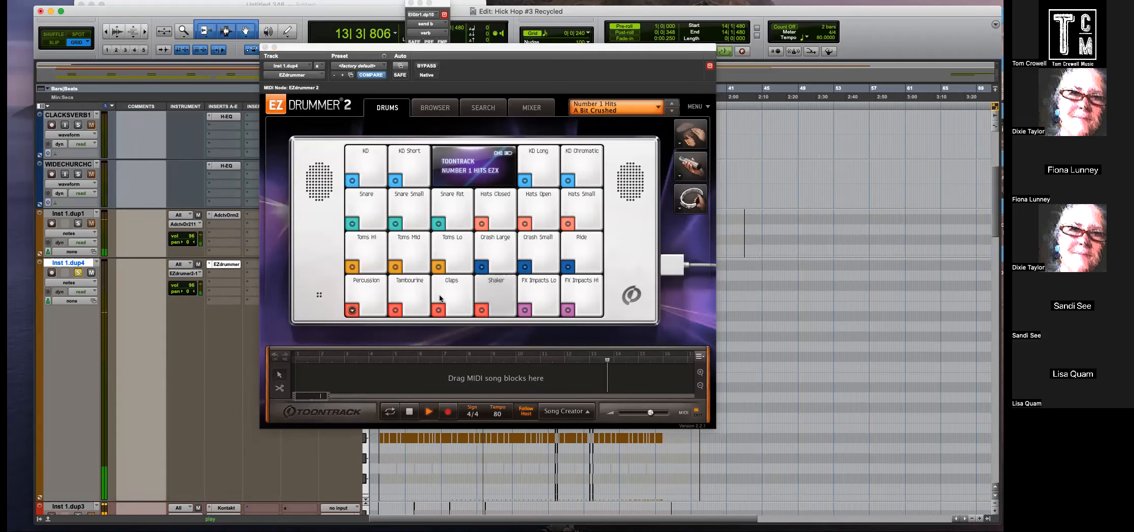
{"action": "left_click", "coordinate": [500, 303]}
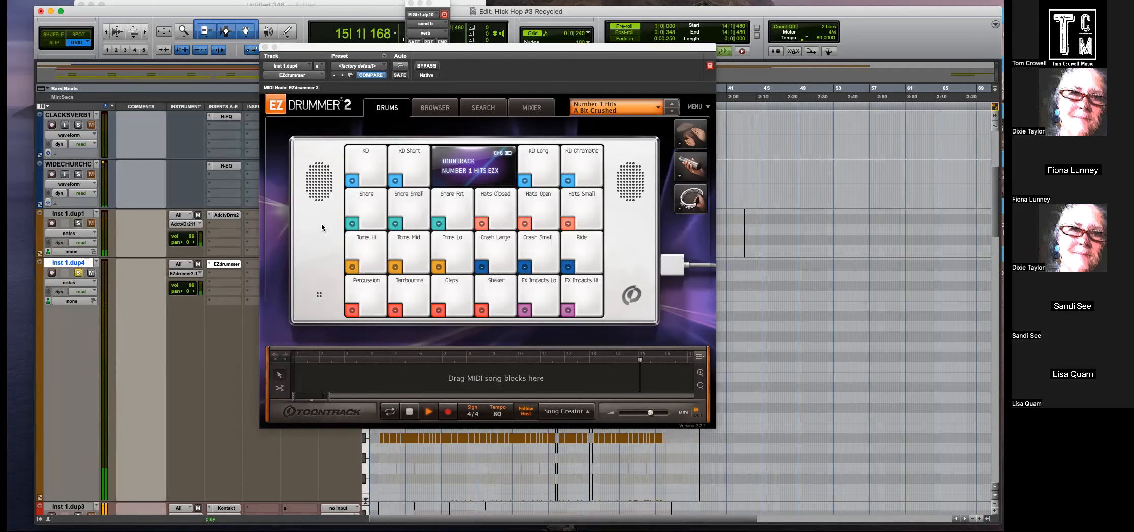
Audition replacement sounds for EZdrummer's Snare Small pad and choose TR-808 Rim.
{"action": "left_click", "coordinate": [396, 224]}
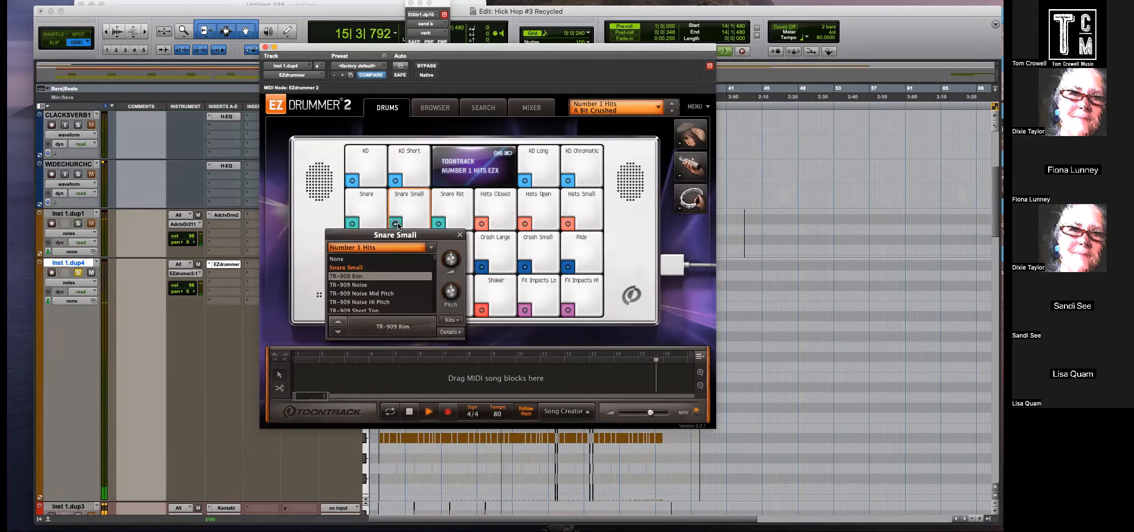
{"action": "left_click", "coordinate": [374, 286]}
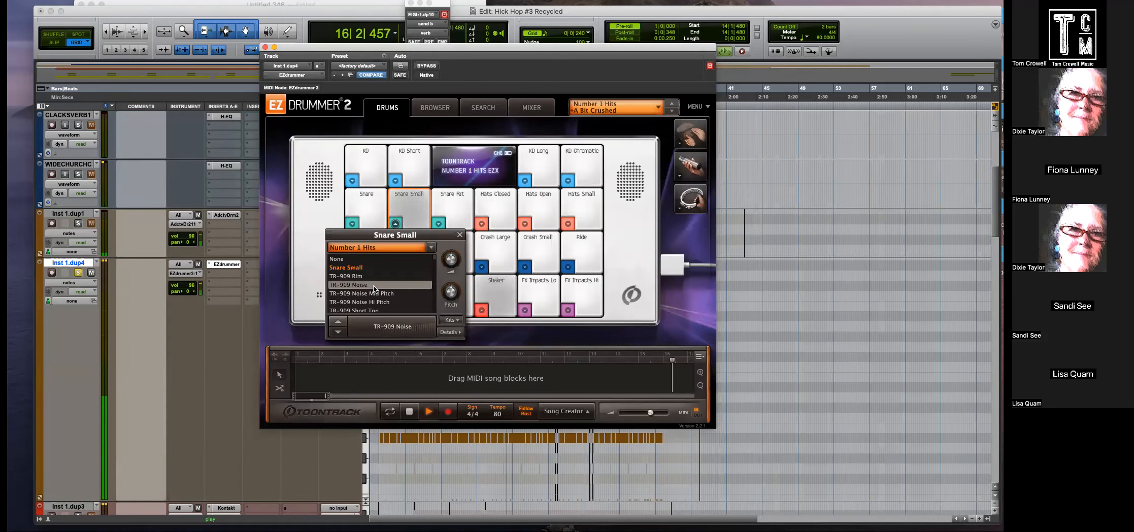
{"action": "left_click", "coordinate": [429, 310]}
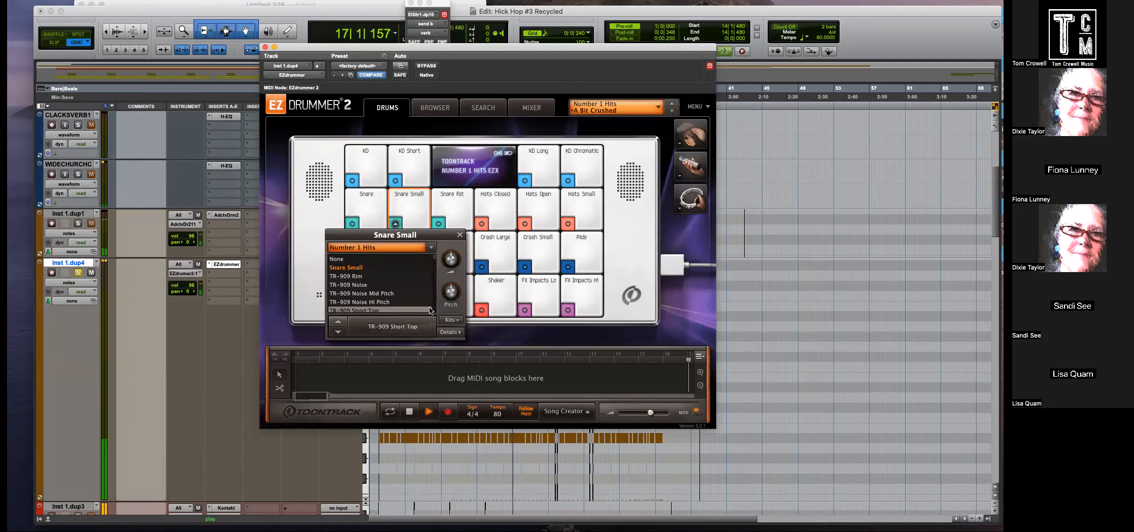
{"action": "left_click", "coordinate": [338, 332]}
{"action": "left_click", "coordinate": [337, 332]}
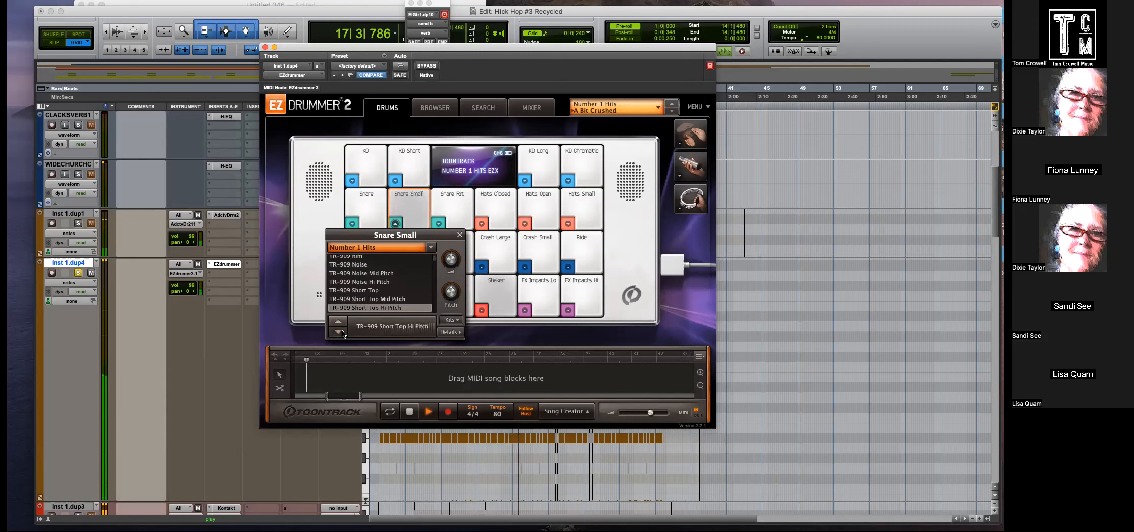
{"action": "left_click", "coordinate": [342, 333]}
{"action": "left_click", "coordinate": [342, 332]}
{"action": "left_click", "coordinate": [342, 332]}
{"action": "left_click", "coordinate": [342, 332]}
{"action": "left_click", "coordinate": [342, 333]}
{"action": "left_click", "coordinate": [342, 333]}
{"action": "left_click", "coordinate": [341, 333]}
{"action": "left_click", "coordinate": [341, 332]}
{"action": "left_click", "coordinate": [341, 332]}
{"action": "left_click", "coordinate": [338, 322]}
{"action": "left_click", "coordinate": [339, 322]}
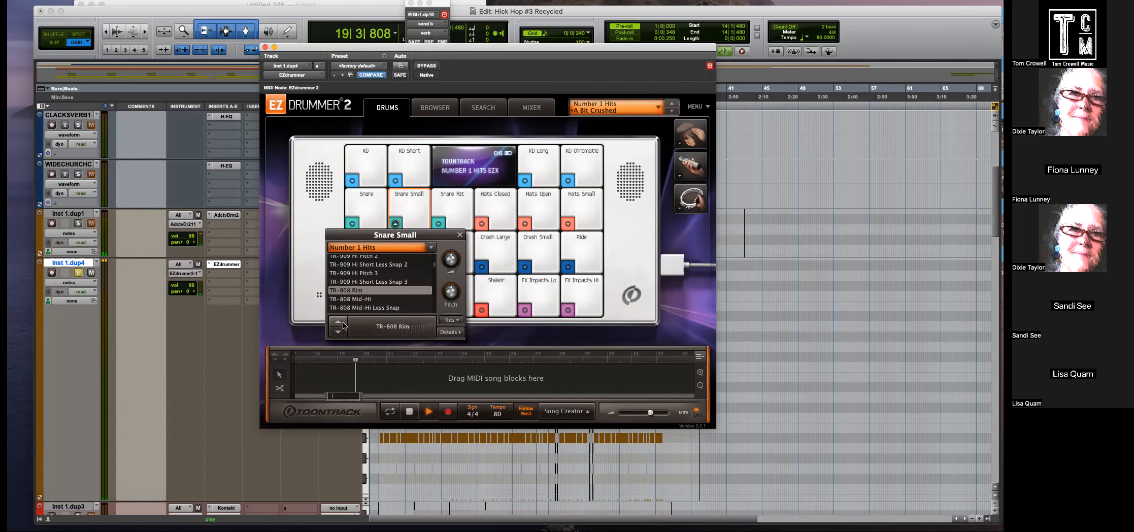
{"action": "left_click", "coordinate": [460, 235]}
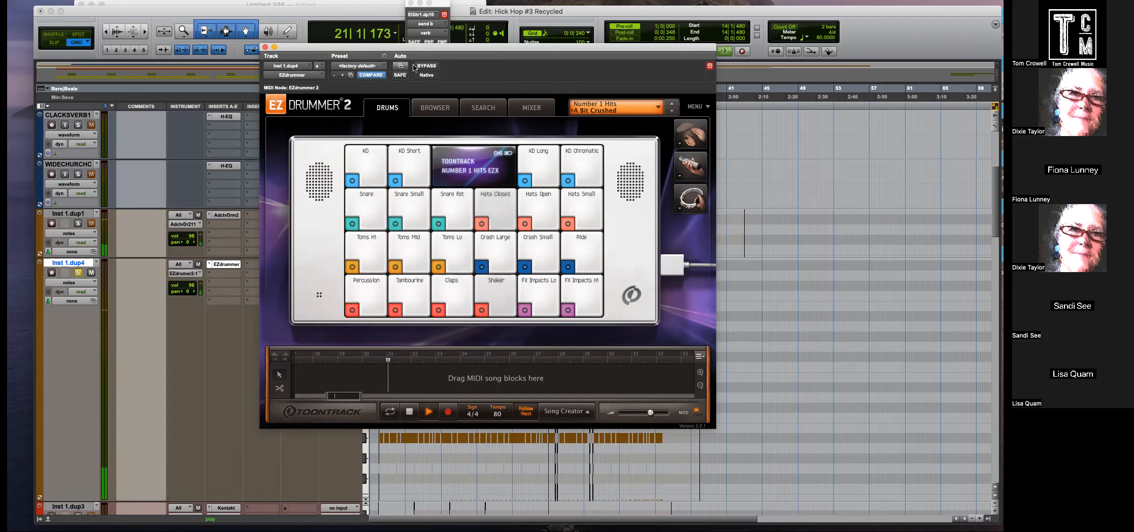
Restart playback from 28|1|240 and move the EZdrummer window clear of the Inst 1.dup4 notes.
{"action": "left_click", "coordinate": [664, 473]}
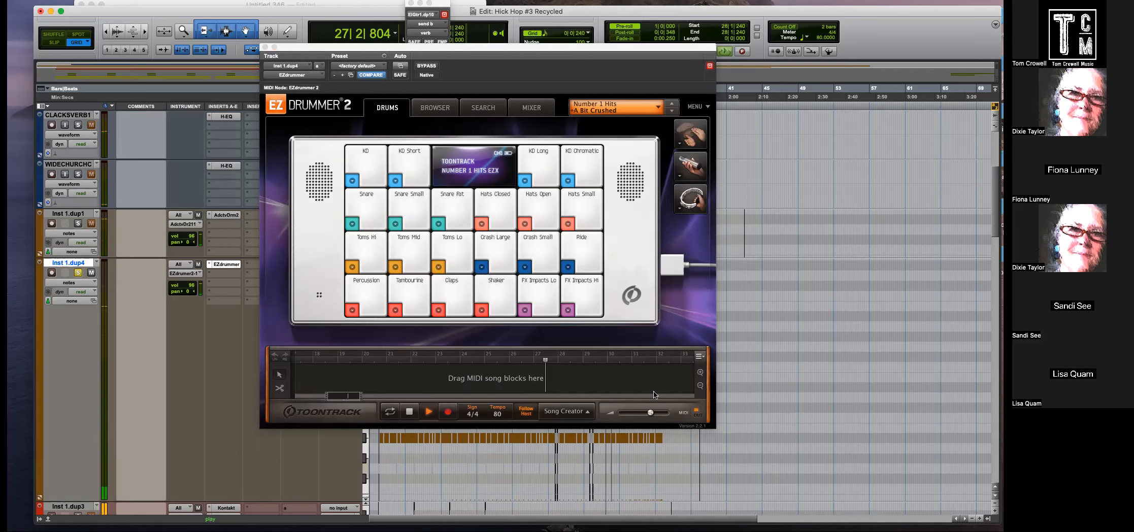
{"action": "left_click_drag", "start_coordinate": [676, 47], "coordinate": [806, 409]}
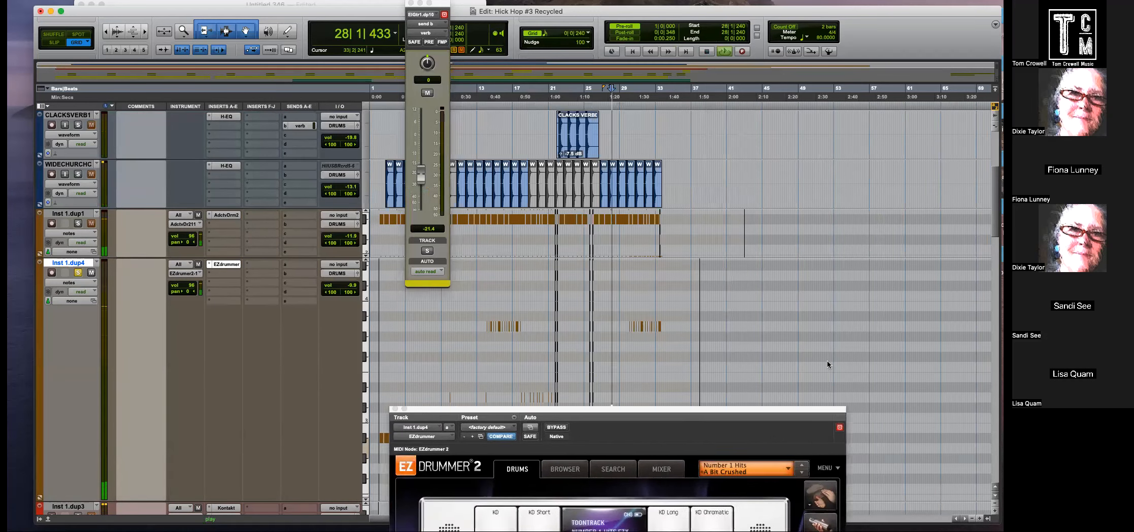
Clear the Inst 1.dup4 notes by closing its EZdrummer window.
{"action": "left_click_drag", "start_coordinate": [678, 412], "coordinate": [718, 341]}
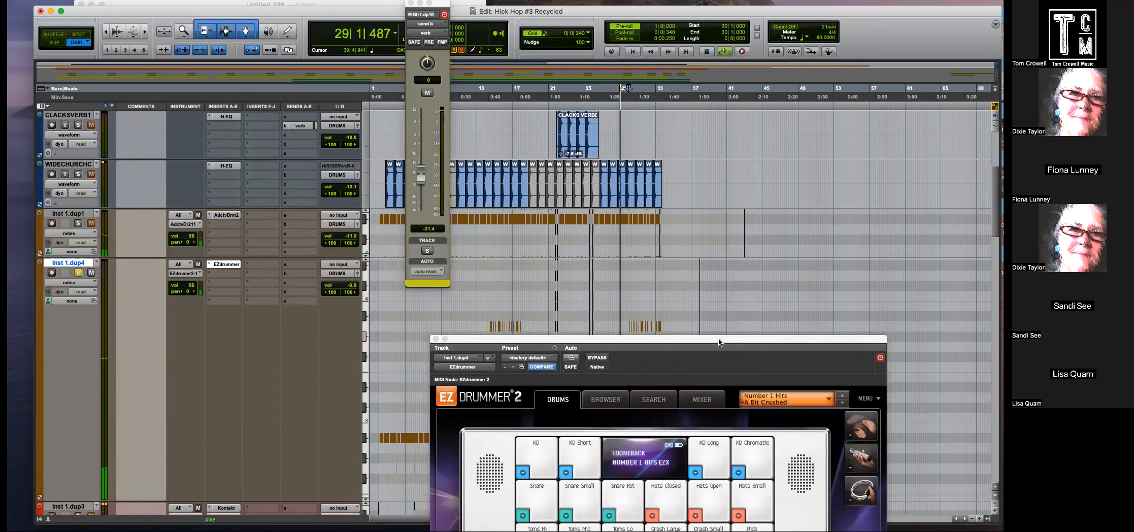
{"action": "key", "text": "super+bracketright"}
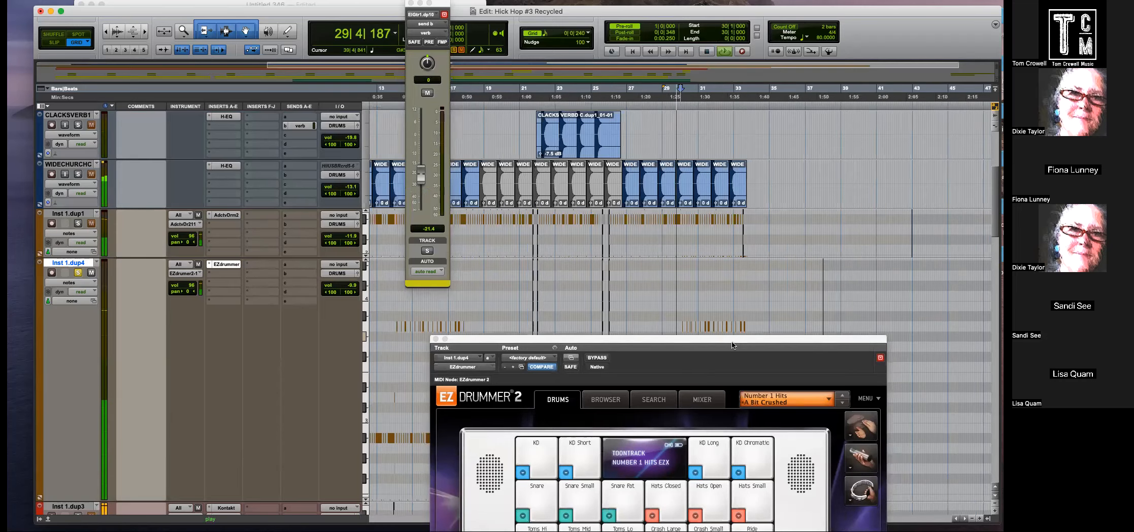
{"action": "left_click_drag", "start_coordinate": [561, 342], "coordinate": [630, 82]}
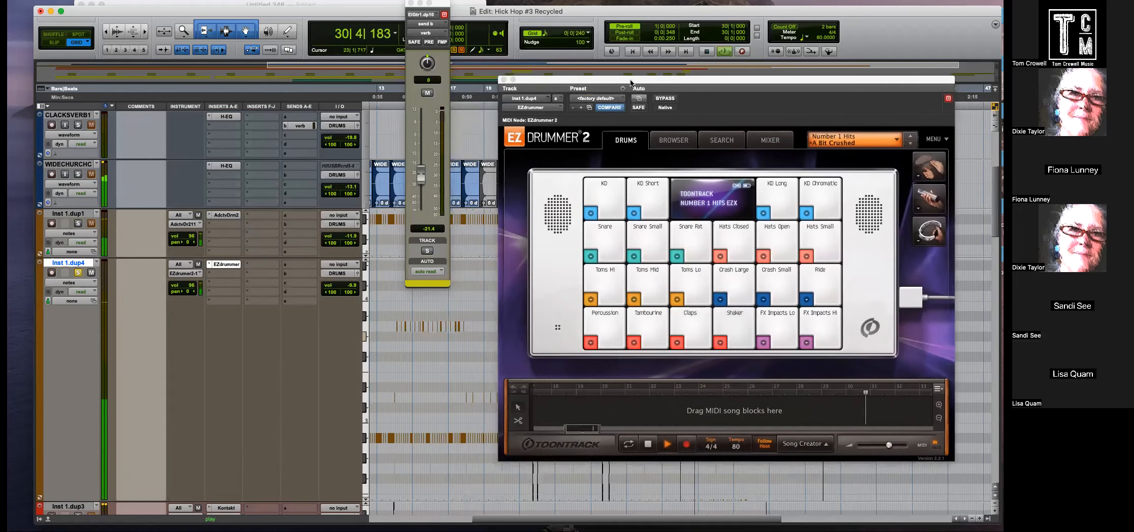
{"action": "left_click", "coordinate": [505, 79]}
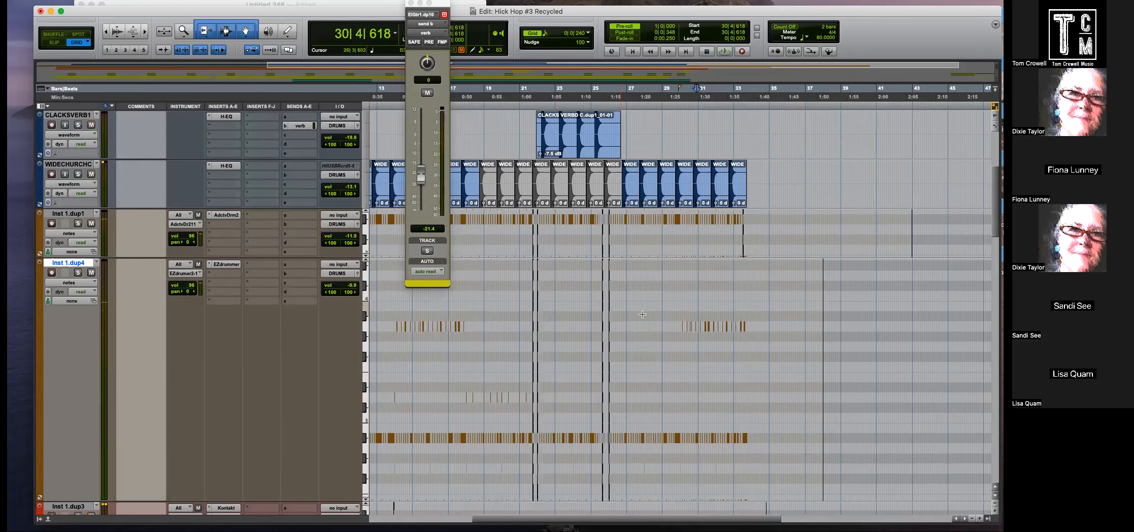
Restart playback from 29|4|240 and close the floating verb send fader.
{"action": "left_click", "coordinate": [677, 296]}
{"action": "key", "text": "space"}
{"action": "key", "text": "t"}
{"action": "key", "text": "t"}
{"action": "key", "text": "r"}
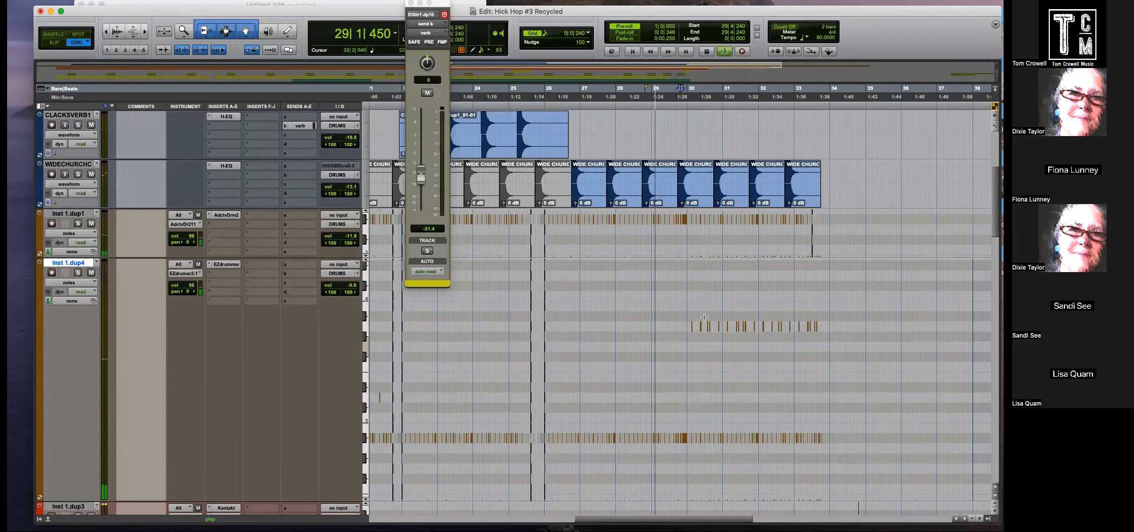
{"action": "left_click", "coordinate": [411, 3]}
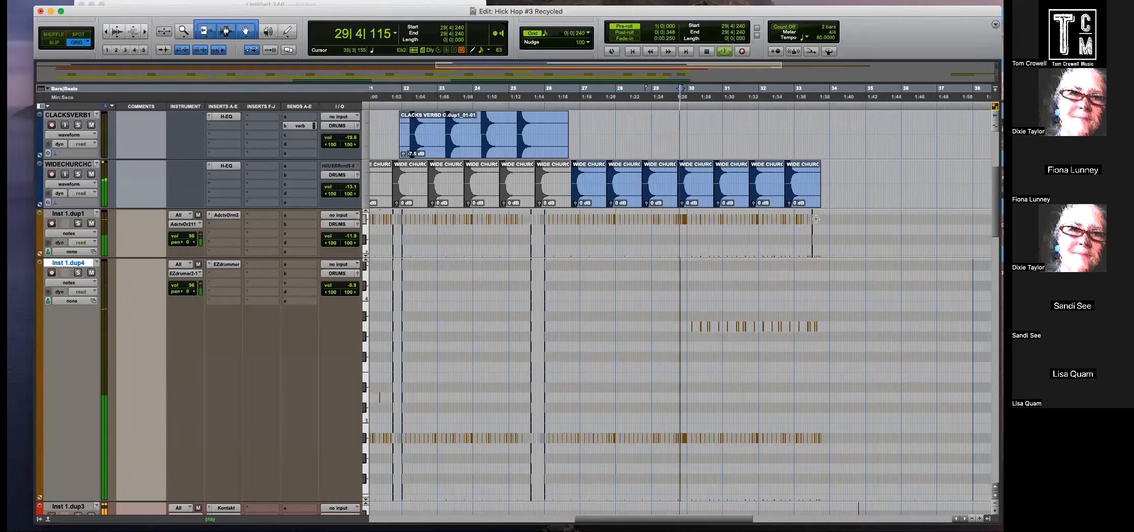
Select Inst 1.dup4's upper-row notes by pitch and examine them up close through the part's end near bar 33.
{"action": "key", "text": "t"}
{"action": "key", "text": "t"}
{"action": "key", "text": "t"}
{"action": "key", "text": "r"}
{"action": "key", "text": "r"}
{"action": "key", "text": "r"}
{"action": "key", "text": "r"}
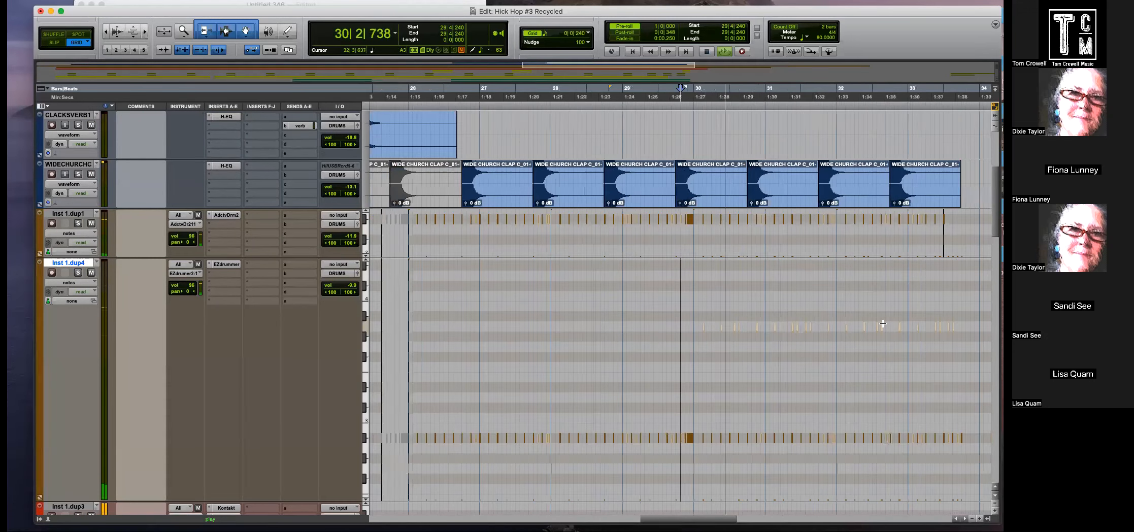
{"action": "left_click", "coordinate": [365, 327]}
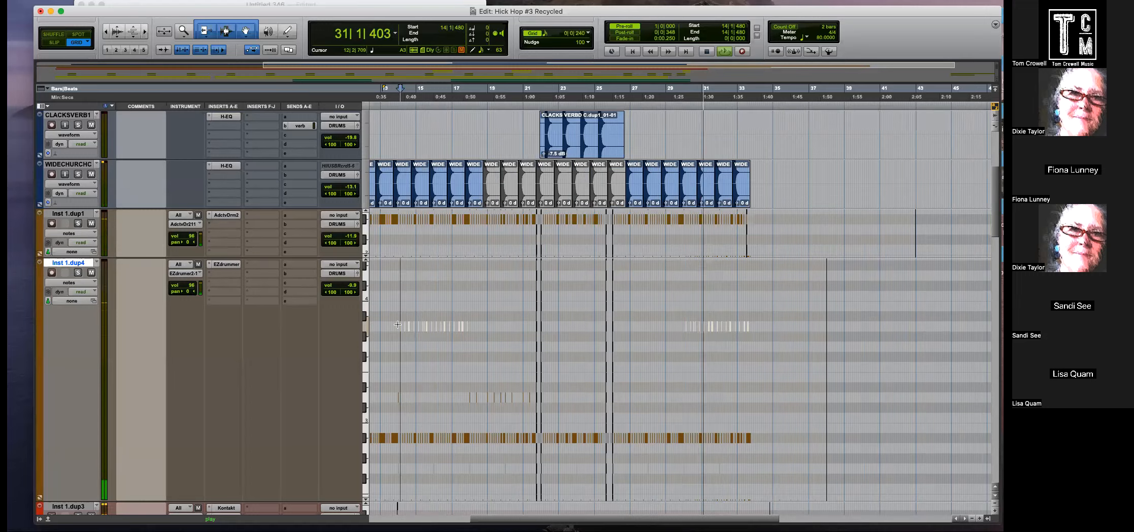
{"action": "key", "text": "t"}
{"action": "key", "text": "t"}
{"action": "key", "text": "t"}
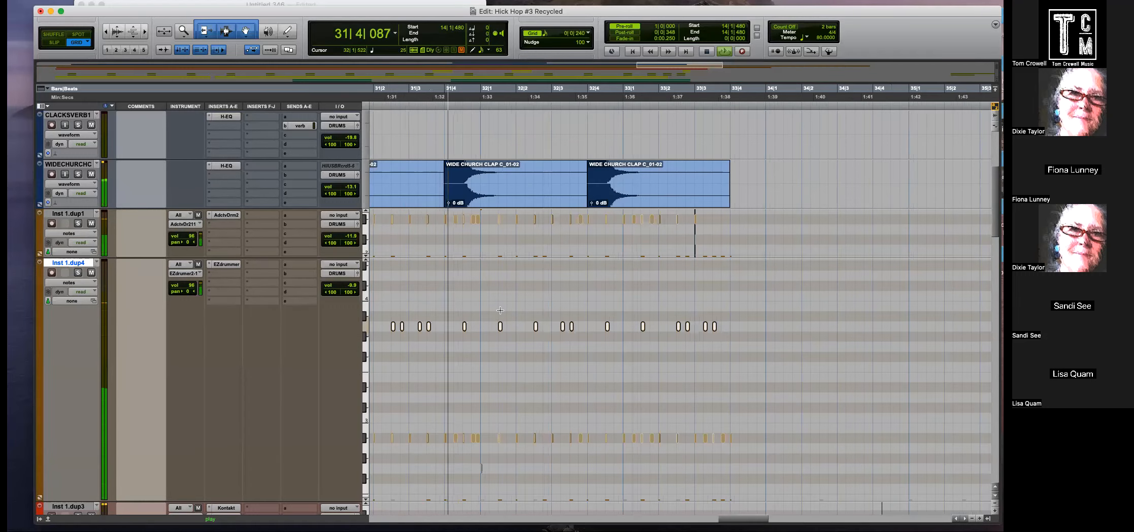
{"action": "left_click", "coordinate": [499, 322]}
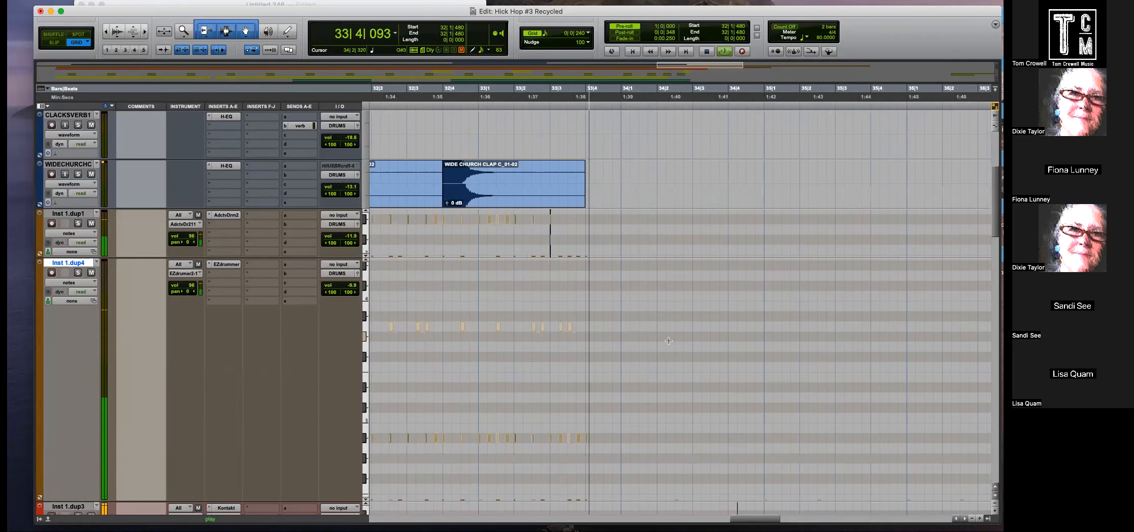
Shorten the last bass note on Inst 1.dup3, at 33|4|000, to a length of 0|0|480.
{"action": "scroll", "coordinate": [645, 365], "scroll_direction": "down", "scroll_amount": 10}
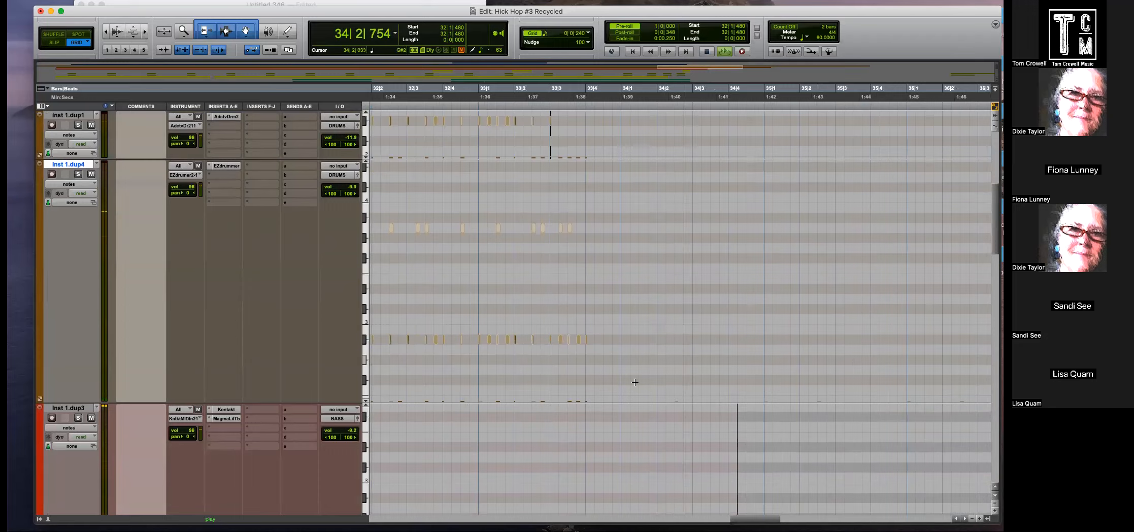
{"action": "key", "text": "r"}
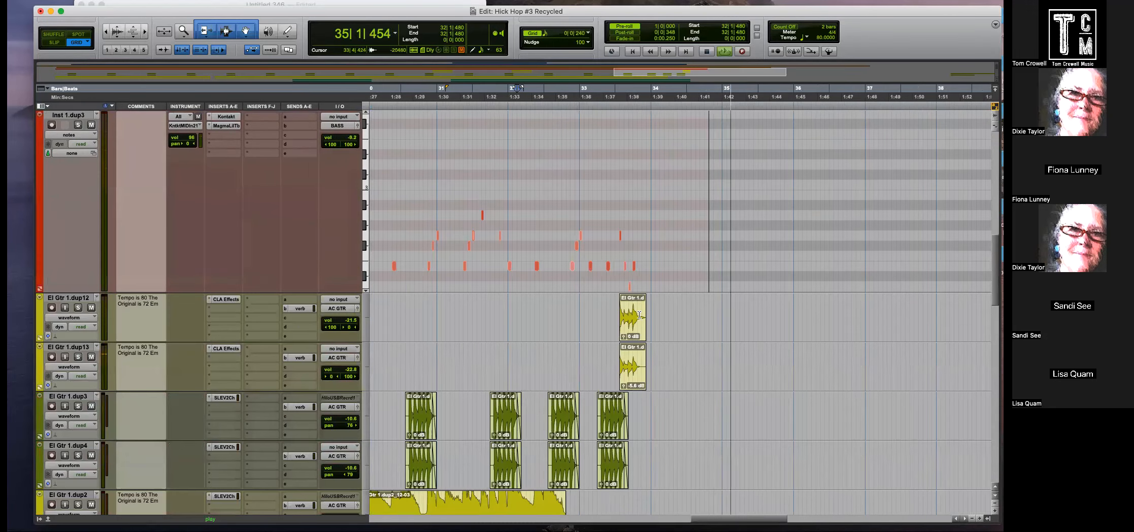
{"action": "key", "text": "space"}
{"action": "left_click", "coordinate": [635, 229]}
{"action": "key", "text": "t"}
{"action": "key", "text": "t"}
{"action": "key", "text": "space"}
{"action": "left_click", "coordinate": [701, 266]}
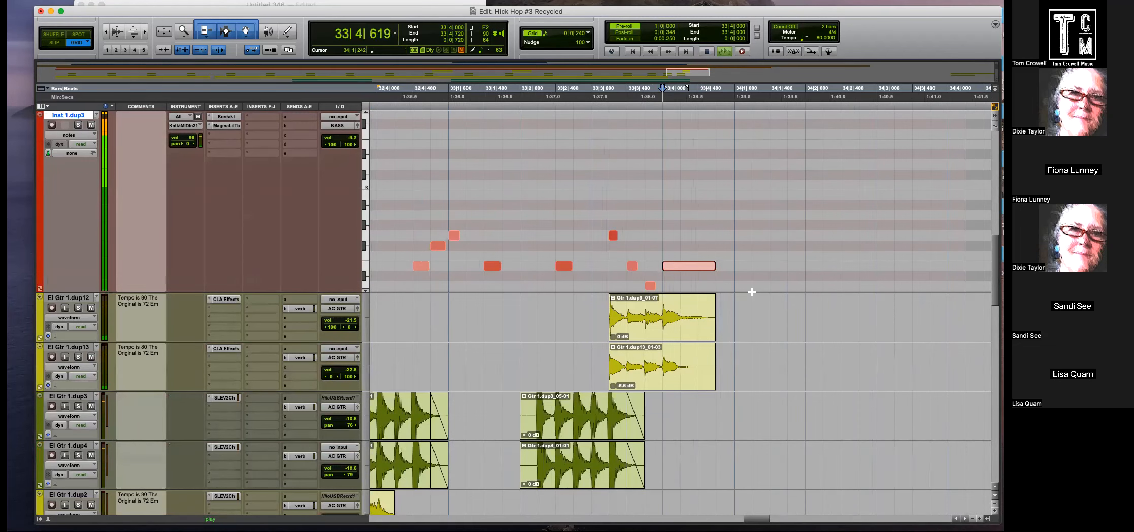
{"action": "key", "text": "space"}
{"action": "left_click_drag", "start_coordinate": [714, 266], "coordinate": [698, 266]}
Play back the song's ending around the final bass note and stop playback just after 34|4.
{"action": "key", "text": "space"}
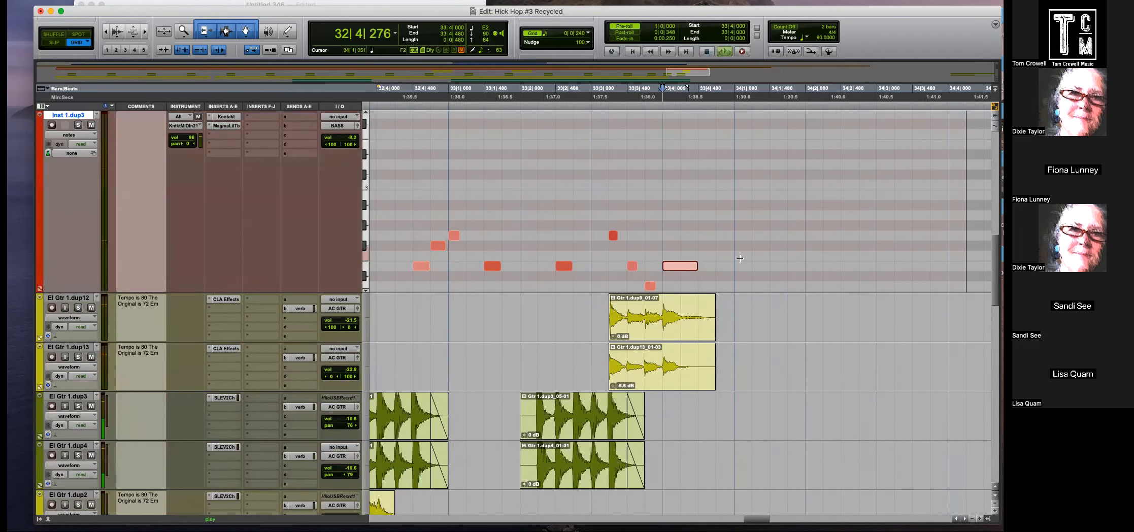
{"action": "left_click", "coordinate": [740, 257]}
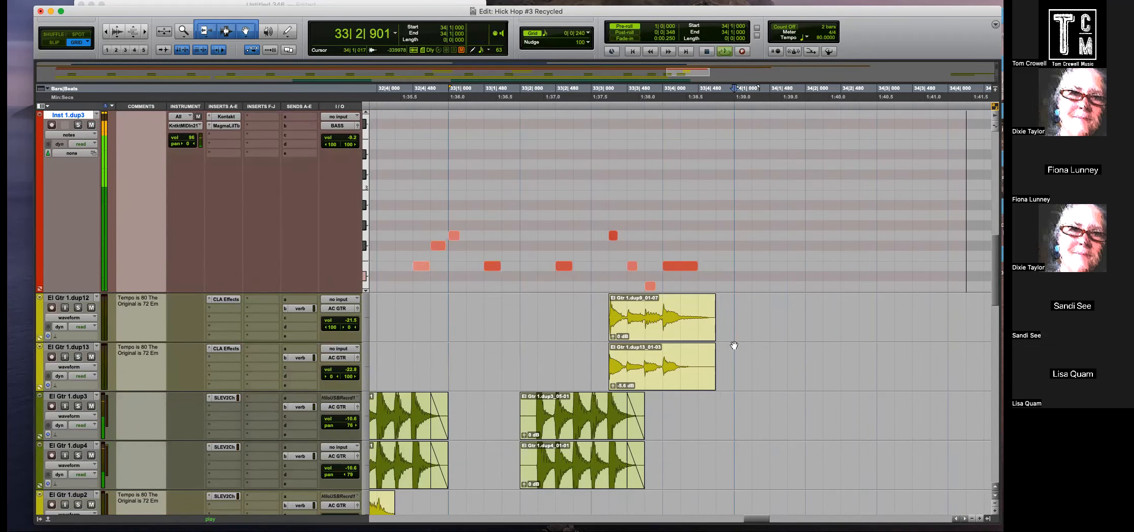
{"action": "key", "text": "r"}
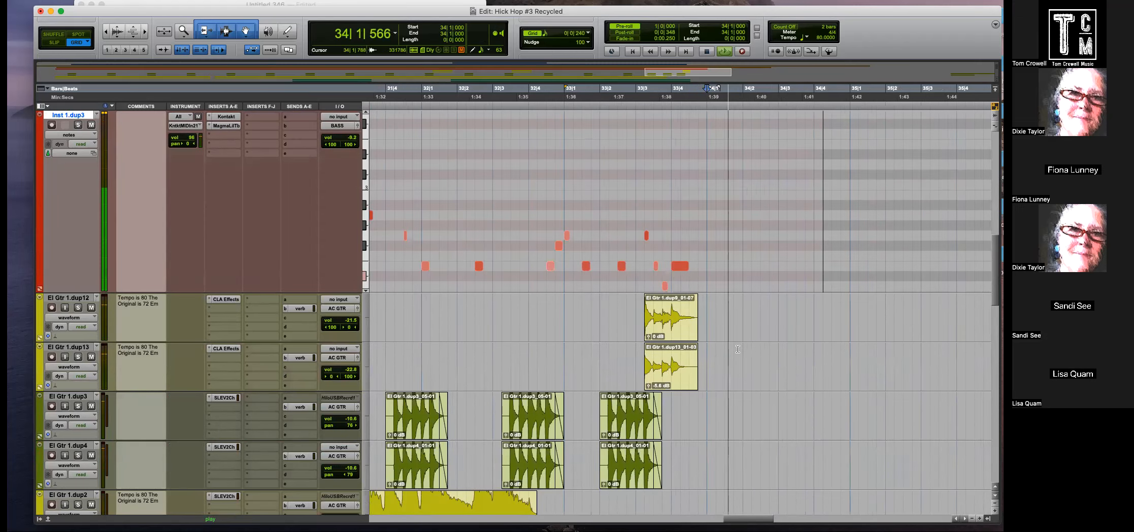
{"action": "key", "text": "r"}
{"action": "key", "text": "r"}
{"action": "scroll", "coordinate": [738, 349], "scroll_direction": "up", "scroll_amount": 15}
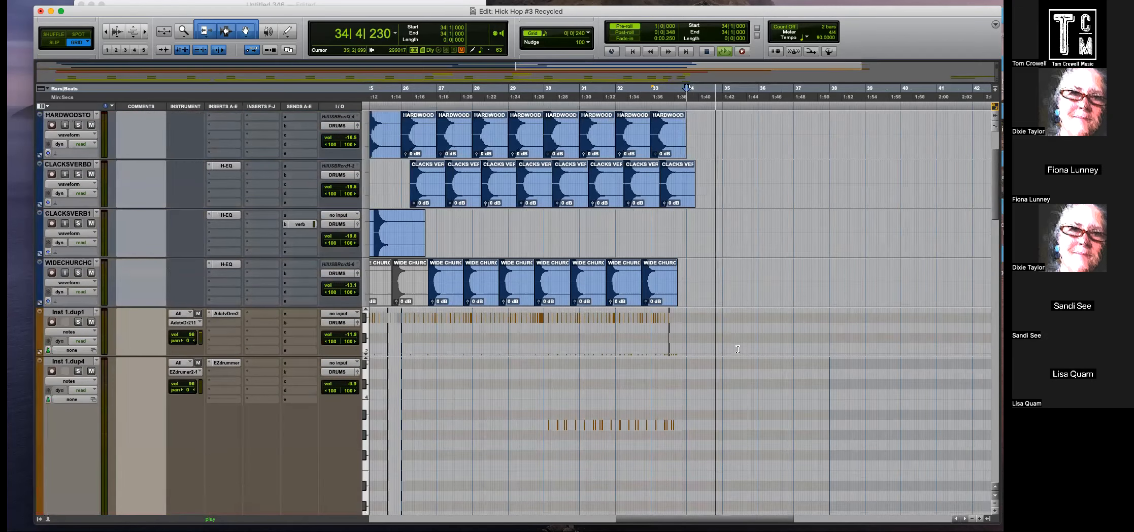
{"action": "key", "text": "space"}
Reduce the enlarged instrument tracks to the same height as the others and place the cursor at 33|2|000 on CLACKSVERB1.
{"action": "left_click", "coordinate": [72, 261], "text": "alt"}
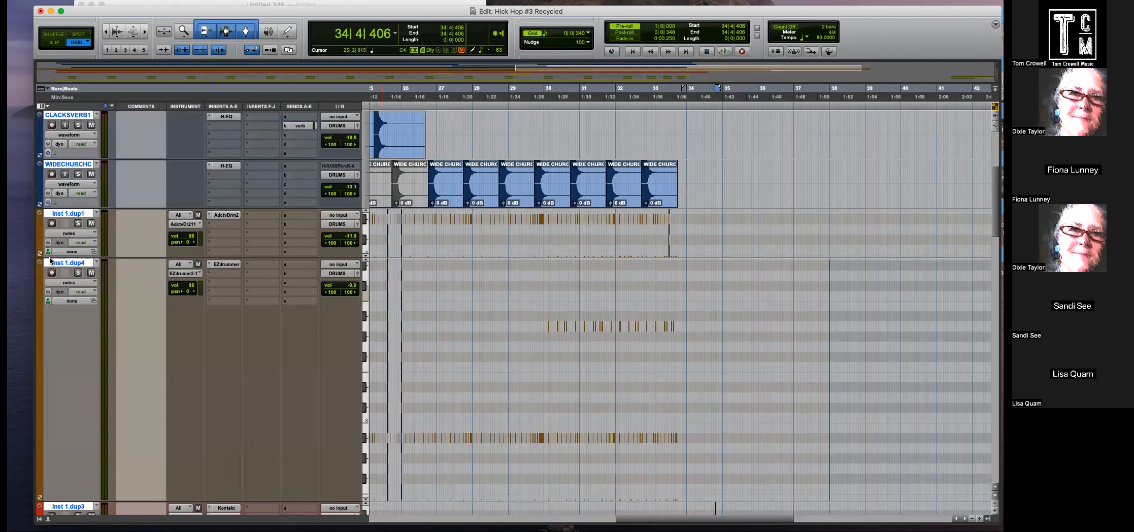
{"action": "left_click", "coordinate": [40, 262], "text": "alt"}
{"action": "left_click", "coordinate": [75, 248]}
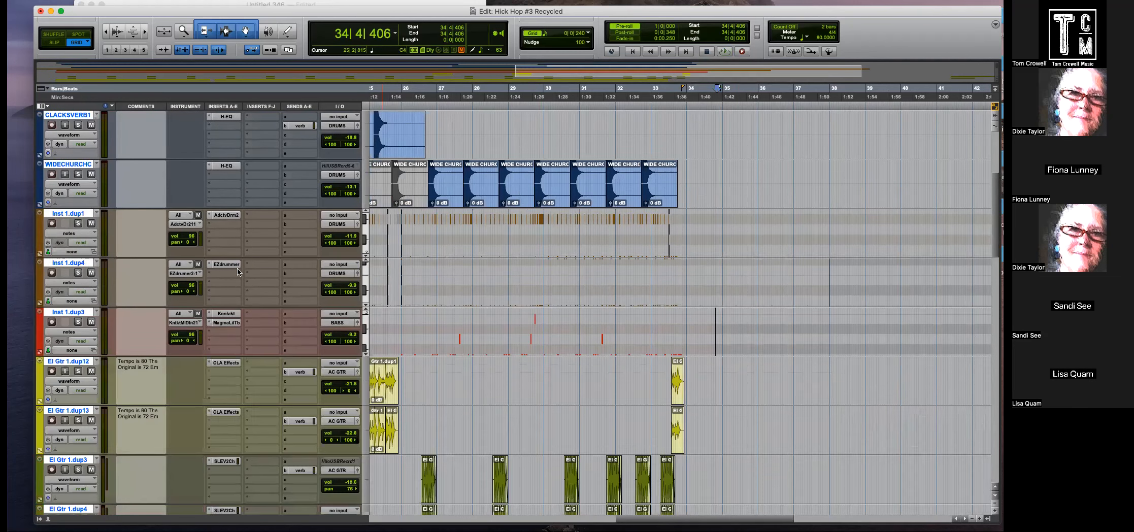
{"action": "scroll", "coordinate": [657, 323], "scroll_direction": "up", "scroll_amount": 5}
{"action": "left_click", "coordinate": [658, 321]}
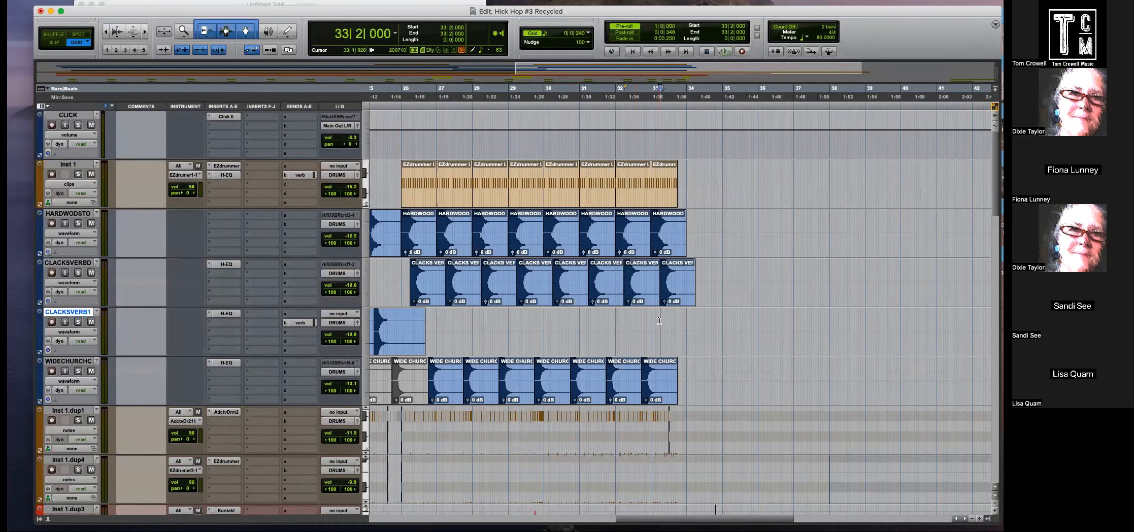
Compare the drum clips at the song's end with the earlier section, placing the cursor at 21|1|240.
{"action": "scroll", "coordinate": [613, 301], "scroll_direction": "left", "scroll_amount": 3}
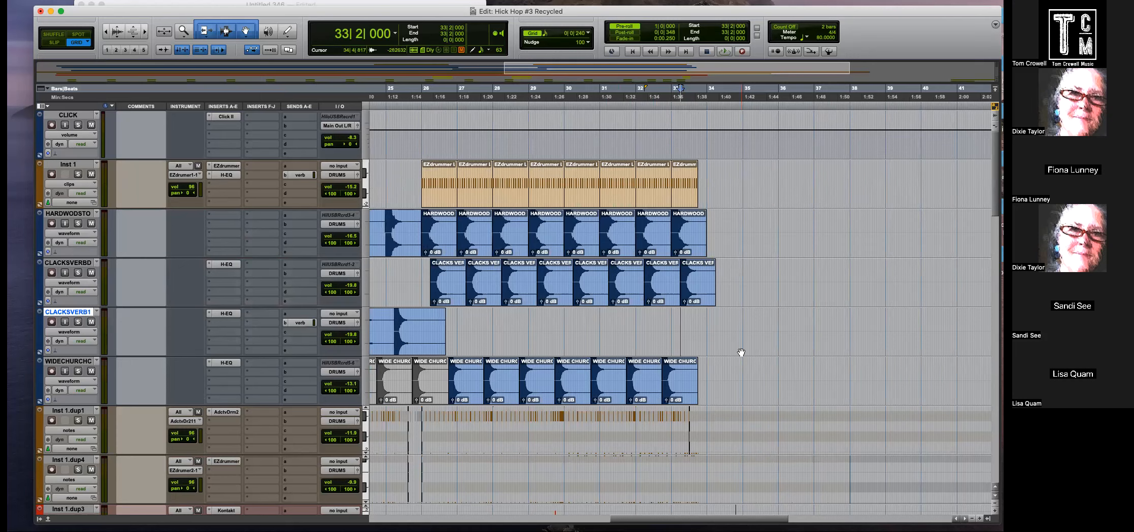
{"action": "key", "text": "super+bracketleft"}
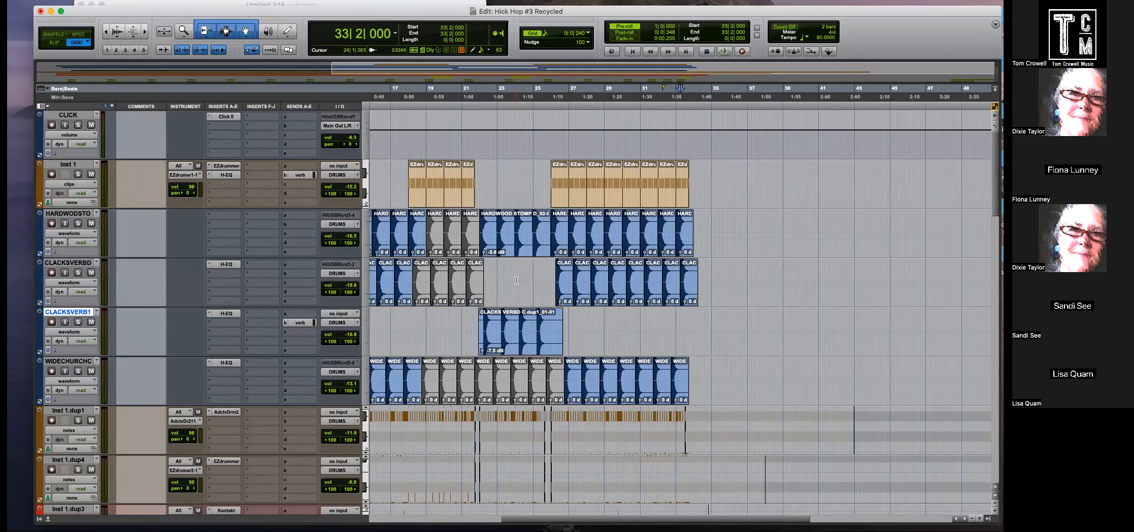
{"action": "key", "text": "super+bracketright"}
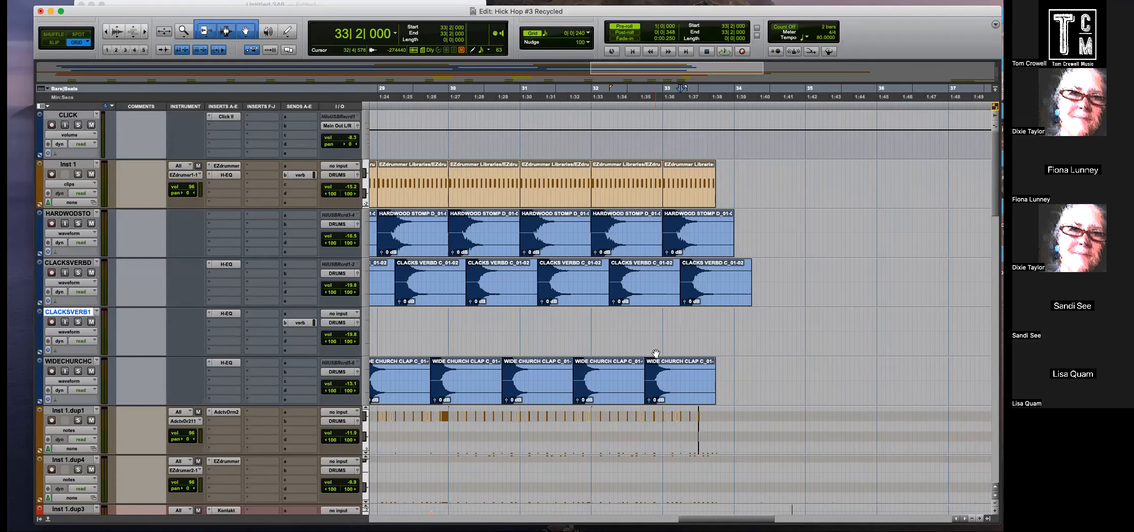
{"action": "key", "text": "r"}
{"action": "key", "text": "r"}
{"action": "left_click", "coordinate": [464, 314]}
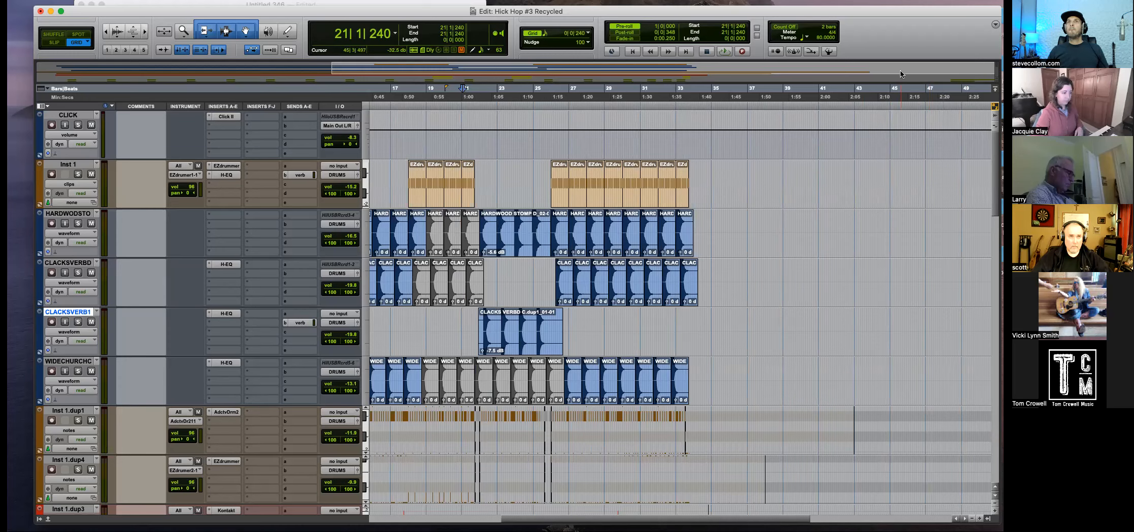
Examine where the stomp, clacks and clap clips end around bar 33, placing the cursor at 33|2|480.
{"action": "left_click_drag", "start_coordinate": [884, 11], "coordinate": [879, 14]}
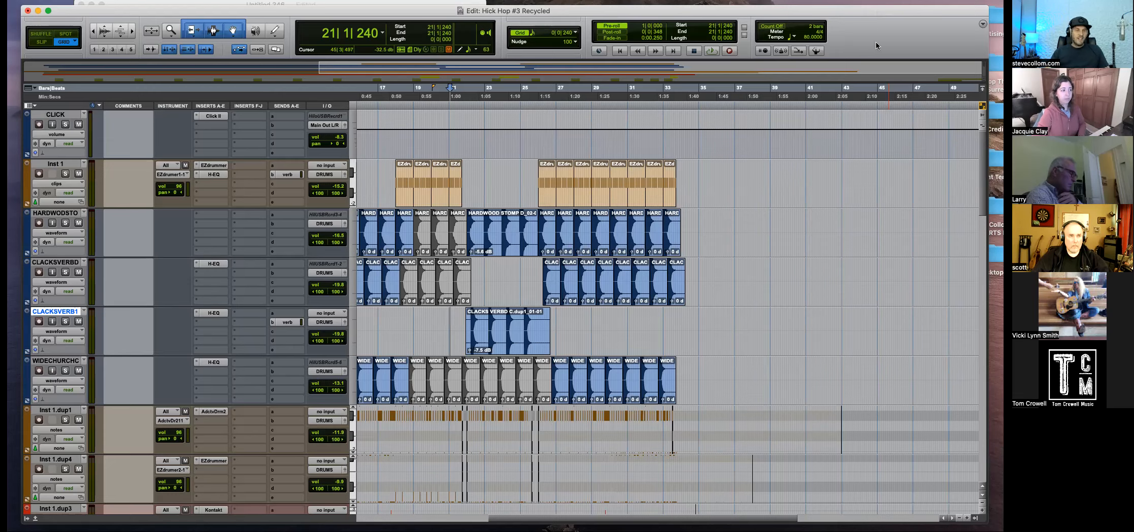
{"action": "key", "text": "r"}
{"action": "left_click", "coordinate": [646, 315]}
{"action": "key", "text": "t"}
{"action": "key", "text": "t"}
{"action": "key", "text": "t"}
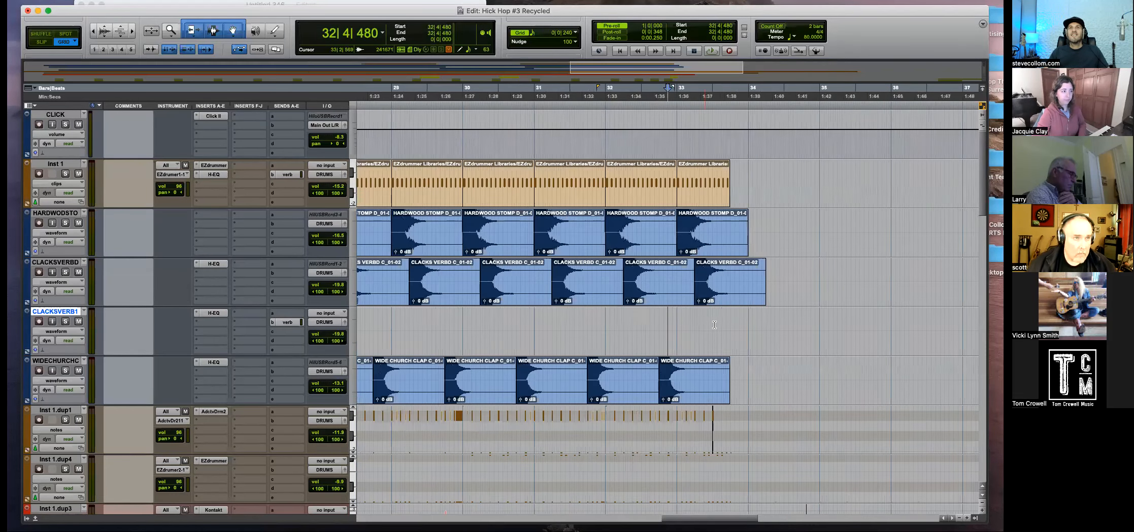
{"action": "key", "text": "r"}
{"action": "left_click", "coordinate": [677, 317]}
{"action": "key", "text": "t"}
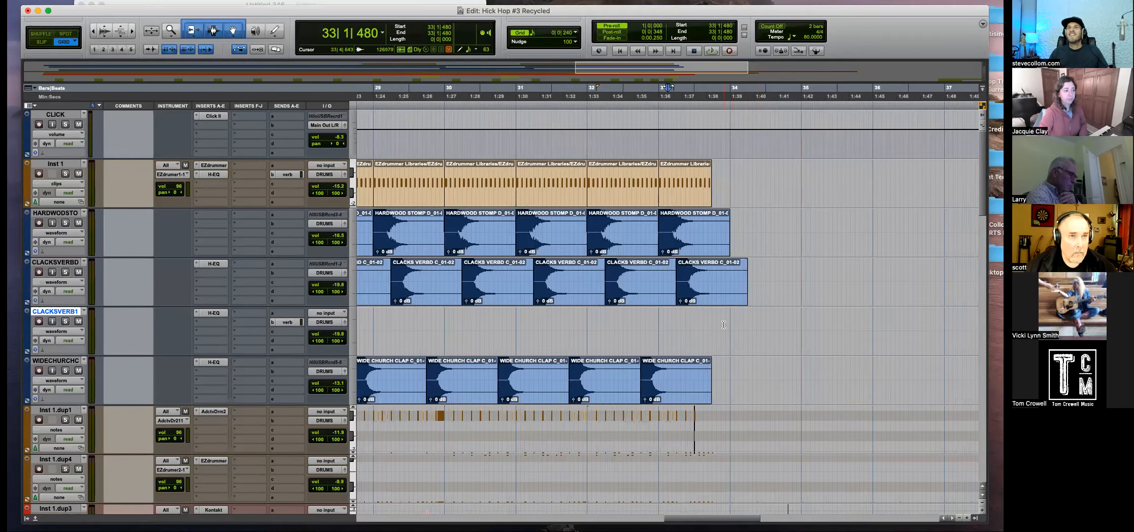
{"action": "key", "text": "r"}
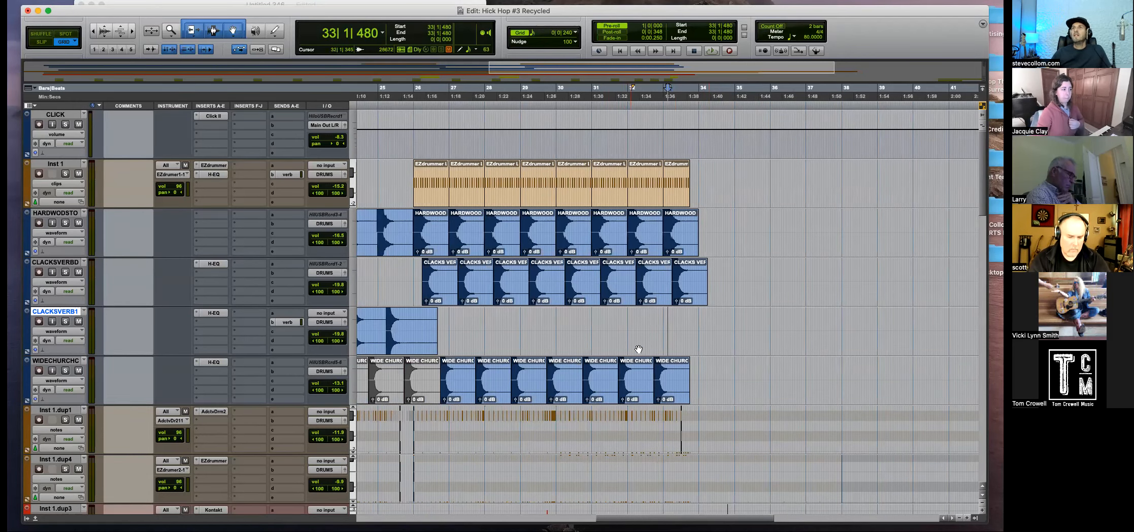
{"action": "left_click", "coordinate": [677, 319]}
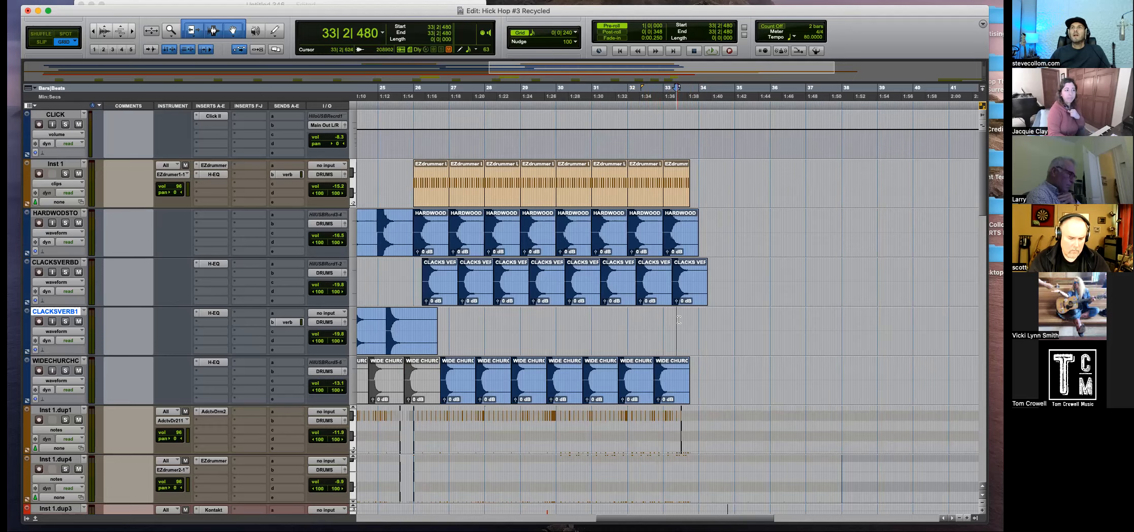
{"action": "key", "text": "t"}
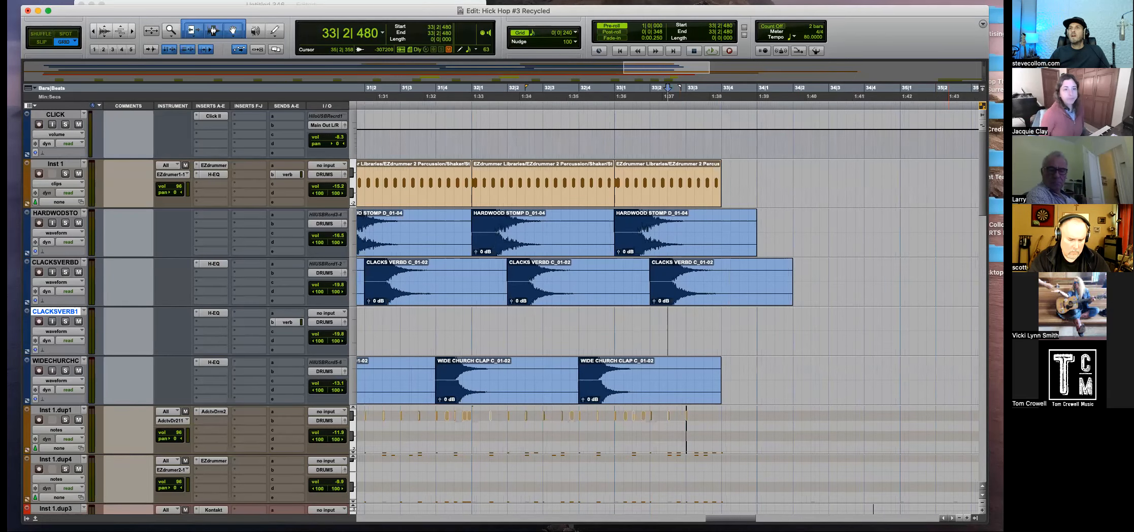
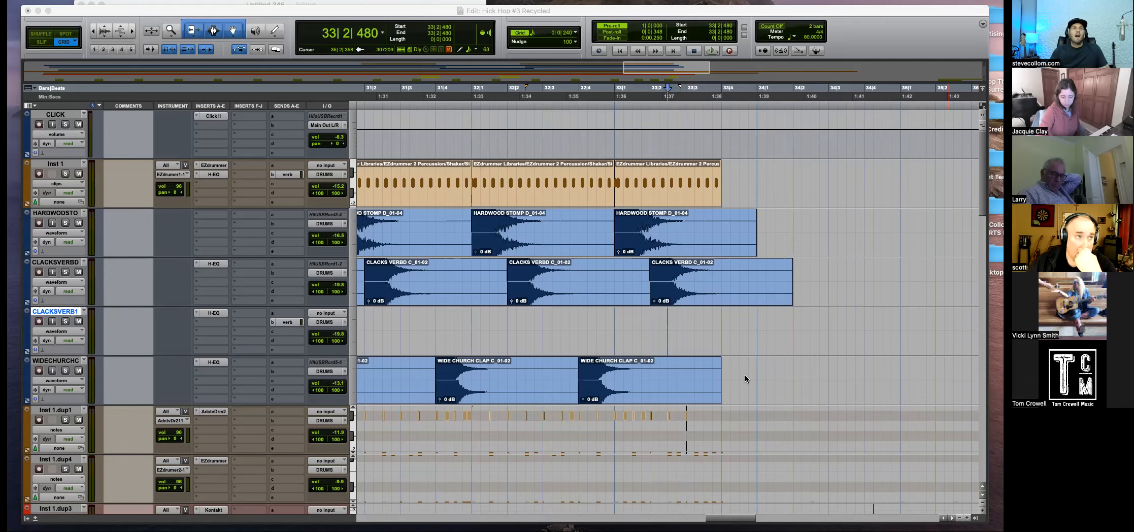
Open EZdrummer on the Inst 1 track, move its window over the tracks and display its drum pads.
{"action": "left_click", "coordinate": [214, 164]}
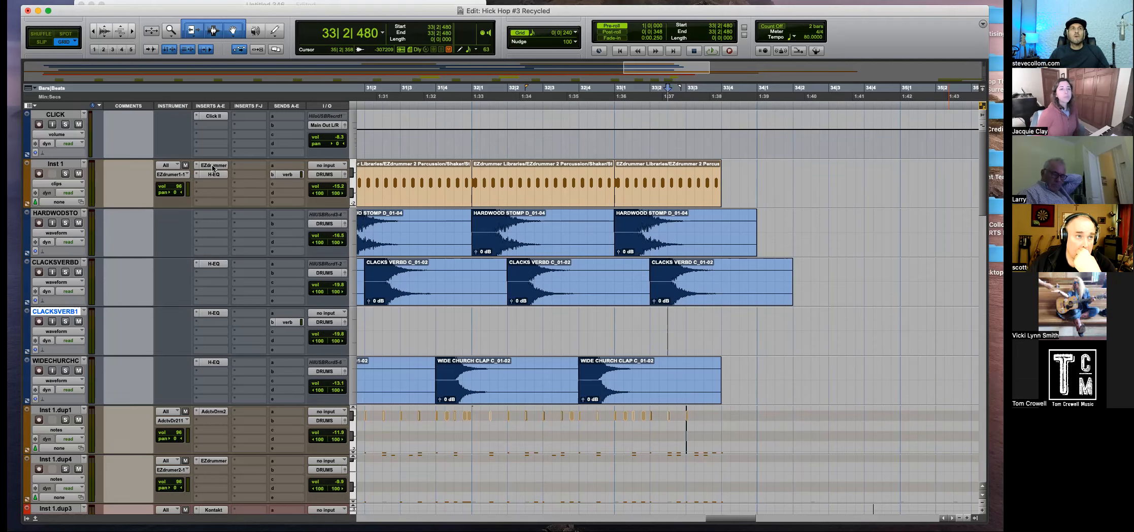
{"action": "left_click", "coordinate": [213, 167]}
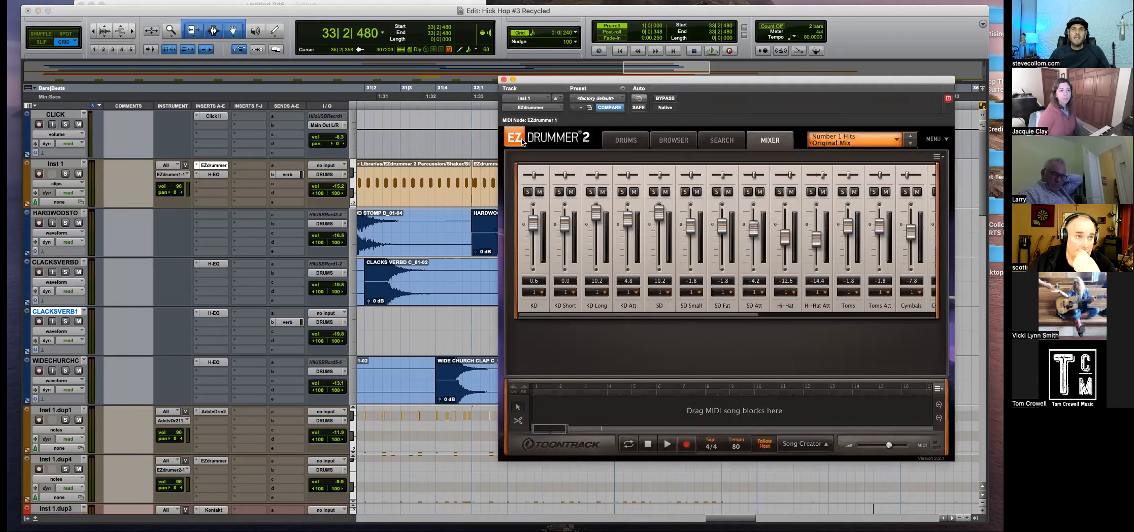
{"action": "left_click_drag", "start_coordinate": [722, 79], "coordinate": [528, 92]}
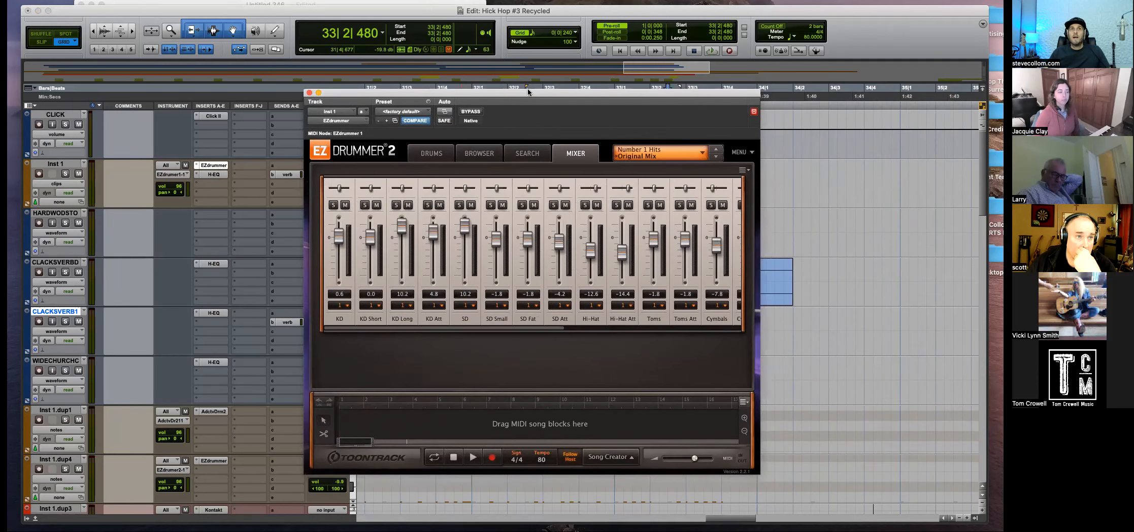
{"action": "left_click", "coordinate": [428, 158]}
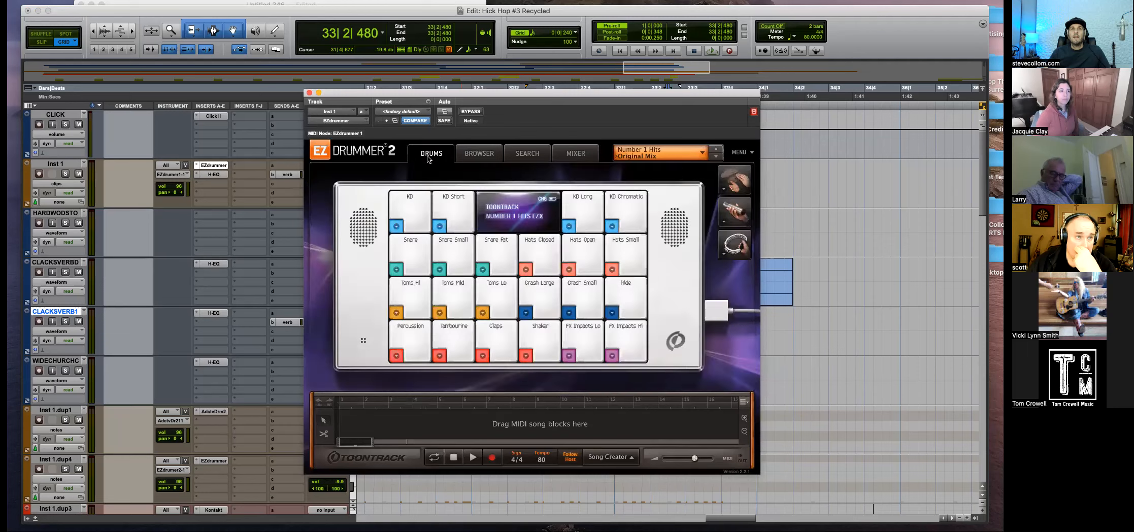
Review EZdrummer's mixer, search, browser and drums pages, and look through its list of drum kit libraries.
{"action": "left_click", "coordinate": [575, 153]}
{"action": "left_click", "coordinate": [528, 153]}
{"action": "left_click", "coordinate": [479, 153]}
{"action": "left_click", "coordinate": [431, 153]}
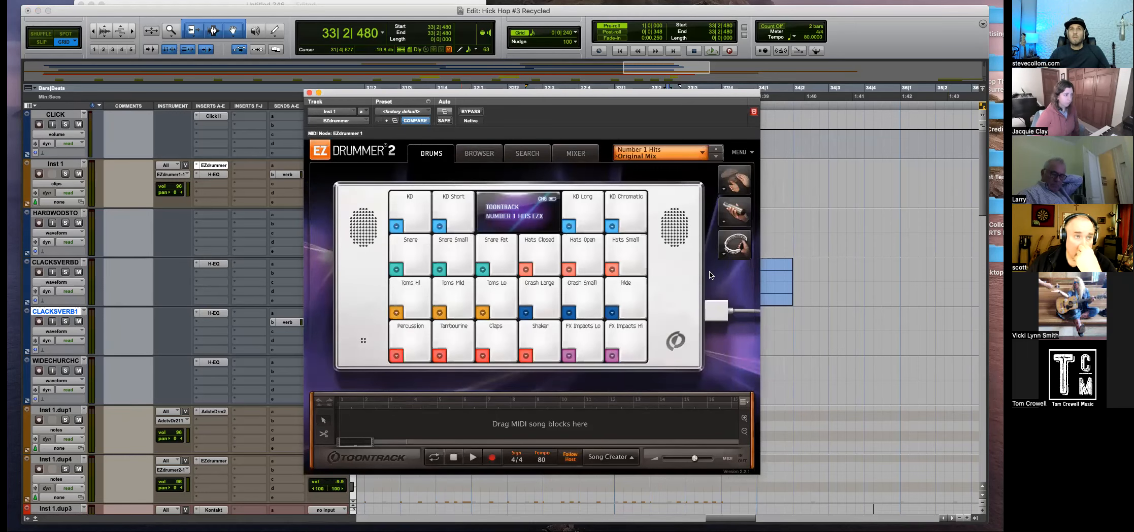
{"action": "left_click", "coordinate": [653, 152]}
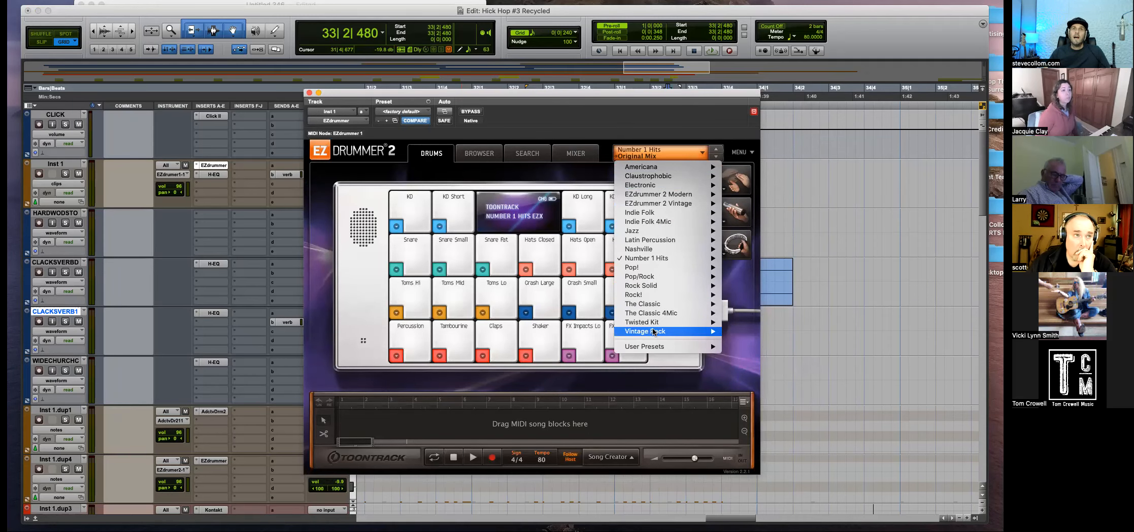
{"action": "mouse_move", "coordinate": [656, 333]}
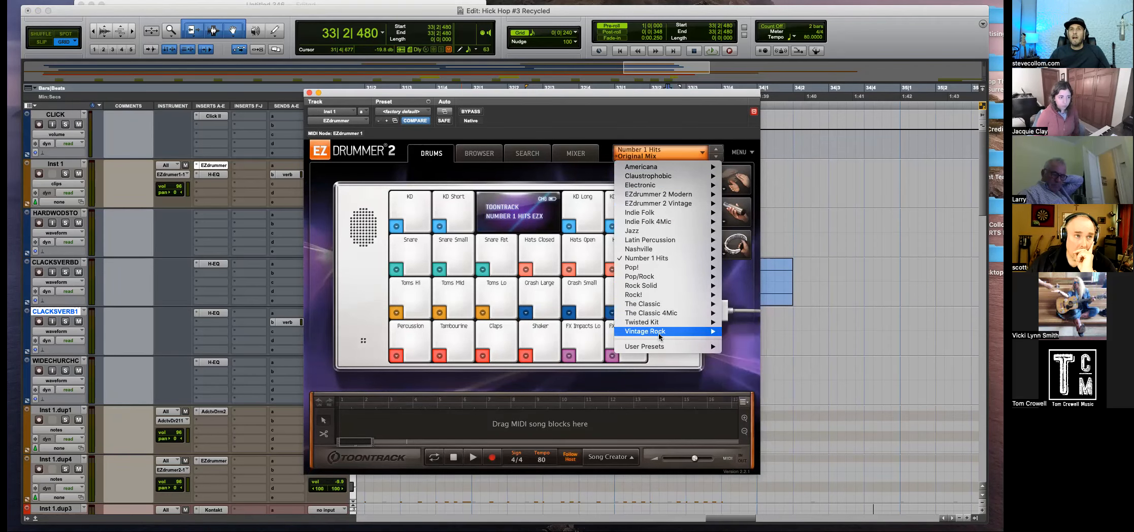
{"action": "mouse_move", "coordinate": [657, 268]}
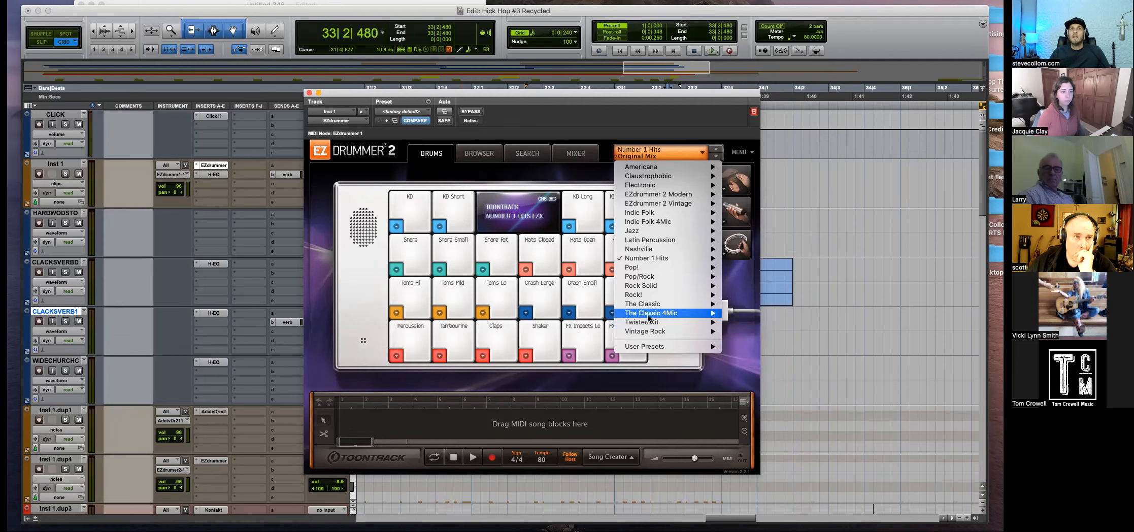
{"action": "mouse_move", "coordinate": [650, 297]}
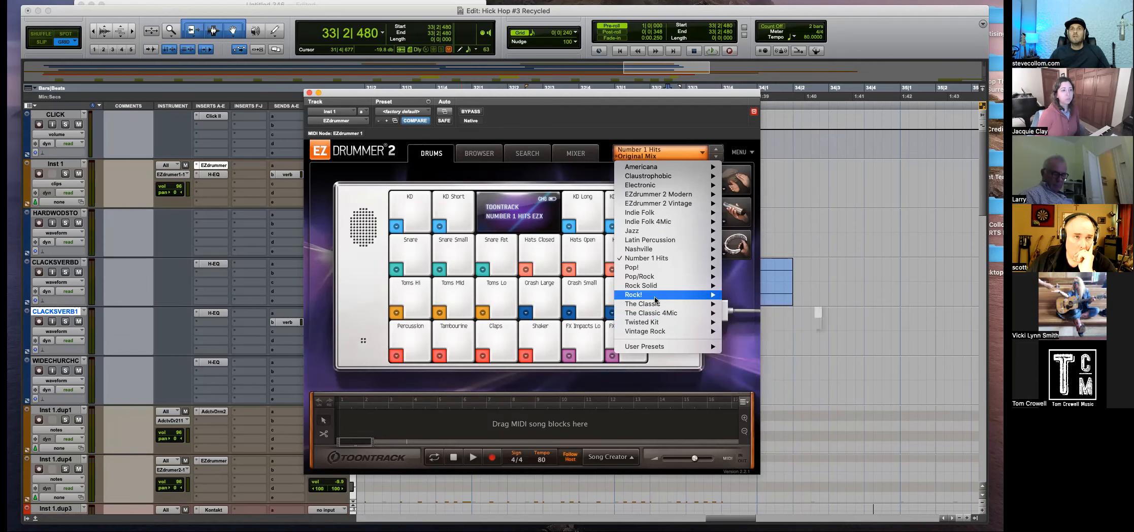
{"action": "left_click", "coordinate": [340, 305]}
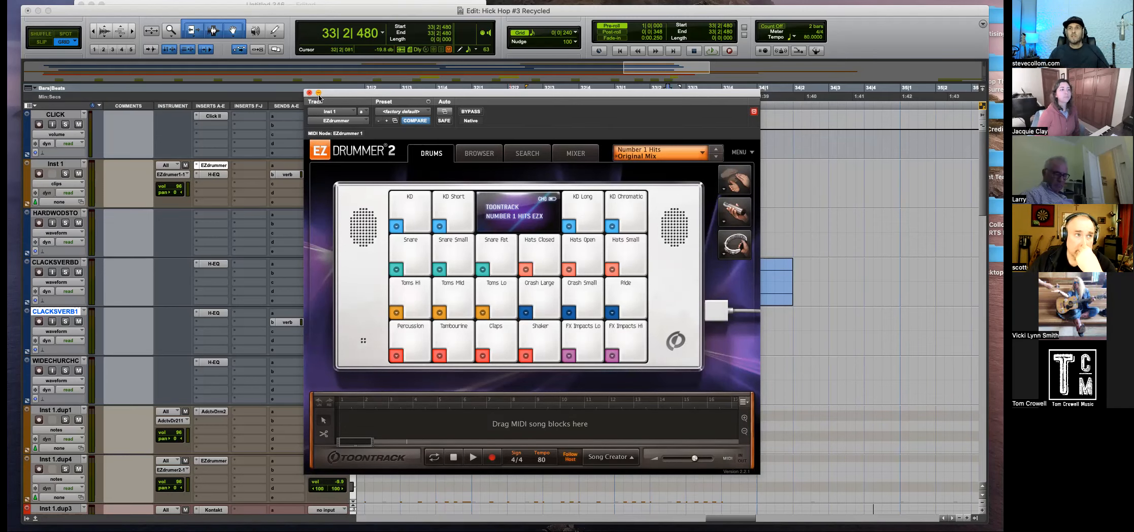
Close the EZdrummer window and place the cursor at 33|3|720 on CLACKSVERB1.
{"action": "left_click", "coordinate": [873, 509]}
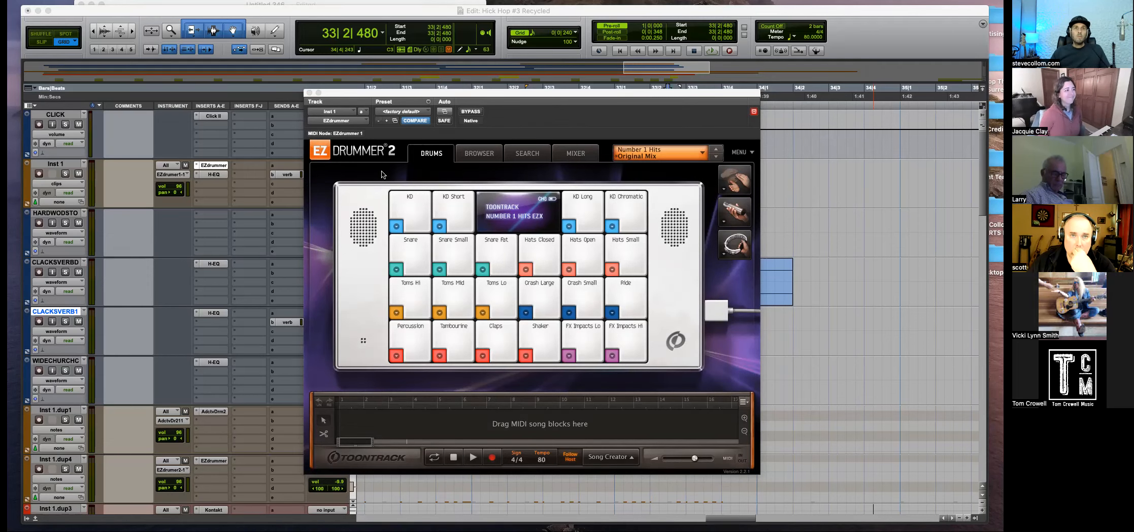
{"action": "left_click", "coordinate": [309, 93]}
{"action": "left_click", "coordinate": [709, 321]}
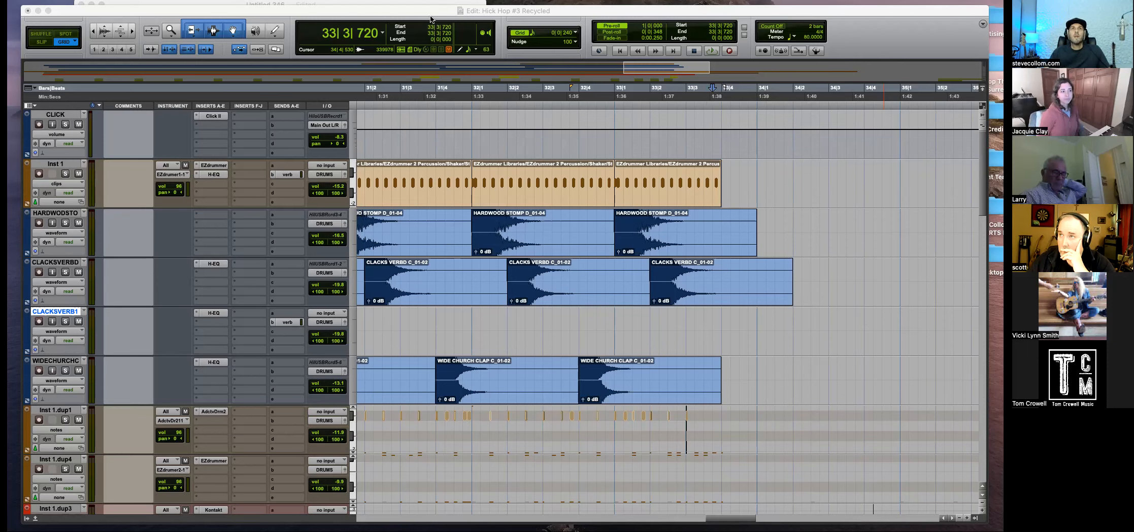
Place the cursor at 1|4|720 on El Gtr 1.dup7 and inspect the opening acoustic guitar clips up close.
{"action": "scroll", "coordinate": [202, 437], "scroll_direction": "down", "scroll_amount": 1}
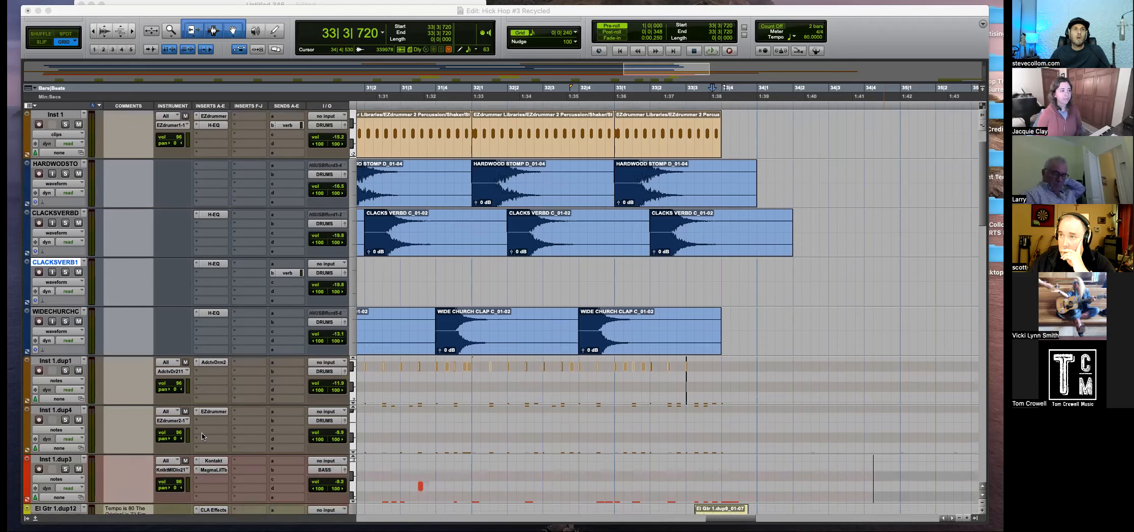
{"action": "scroll", "coordinate": [202, 437], "scroll_direction": "down", "scroll_amount": 10}
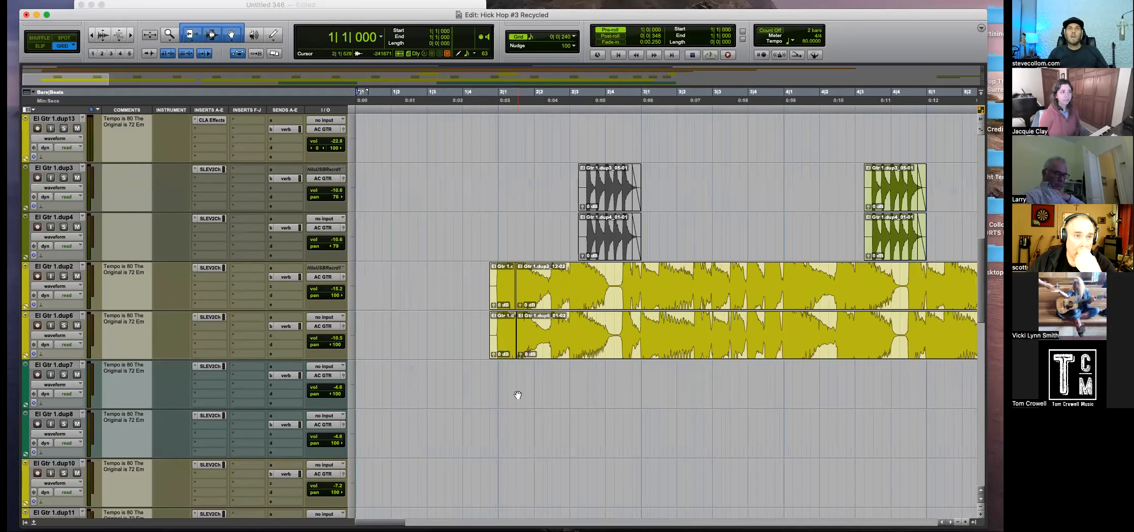
{"action": "left_click", "coordinate": [487, 376]}
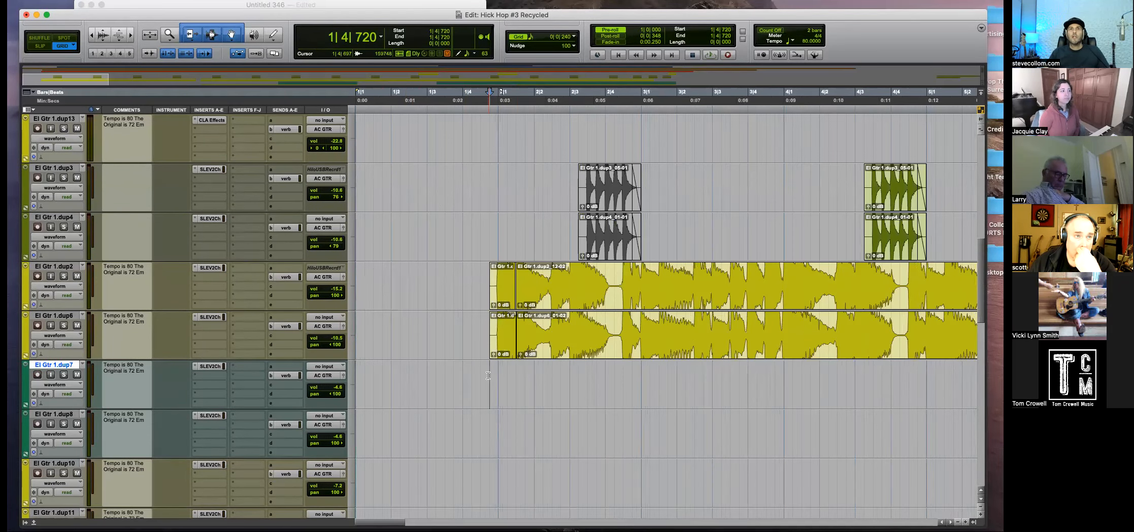
{"action": "key", "text": "t"}
{"action": "key", "text": "t"}
{"action": "key", "text": "r"}
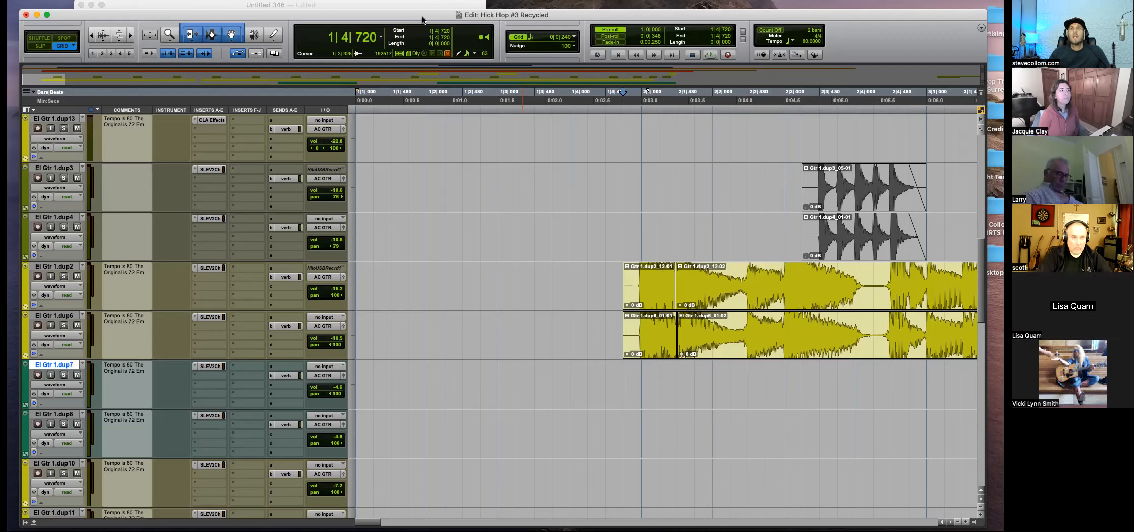
Place the cursor at 1|4|000 on El Gtr 1.dup2 and reduce the displayed waveform height of the audio clips.
{"action": "left_click", "coordinate": [604, 278]}
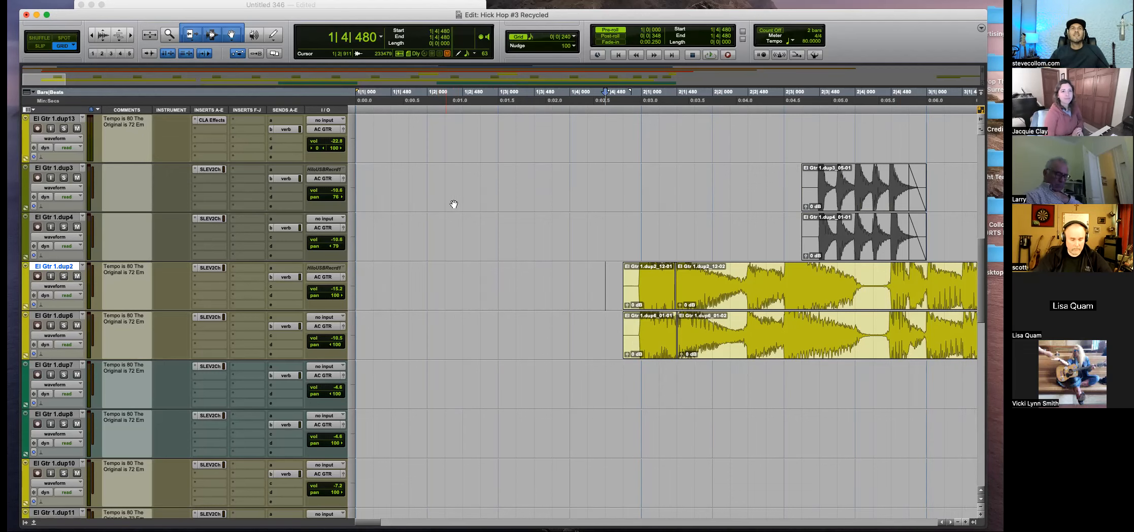
{"action": "left_click", "coordinate": [575, 278]}
{"action": "key", "text": "super+bracketleft"}
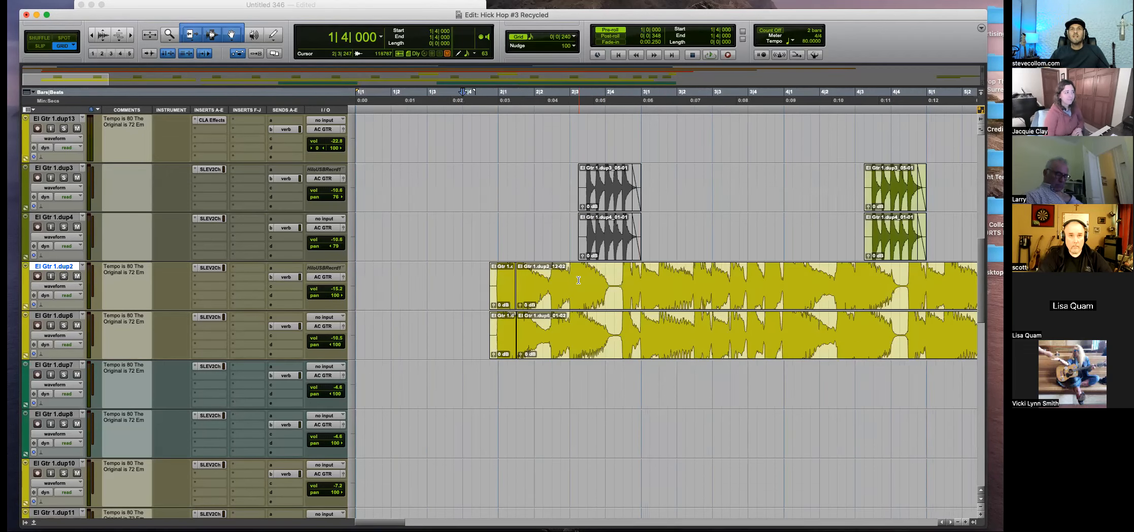
{"action": "key", "text": "super+alt+bracketleft"}
{"action": "key", "text": "super+alt+bracketleft"}
{"action": "key", "text": "super+alt+bracketleft"}
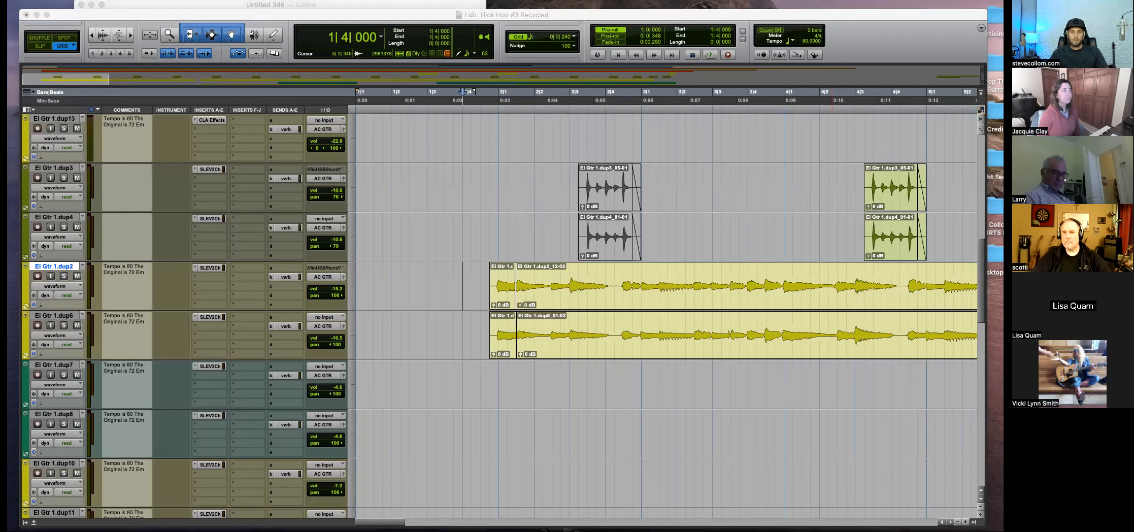
Examine the guitar clips across the whole song, placing the cursor at 2|1|480 on El Gtr 1.dup7.
{"action": "left_click", "coordinate": [475, 287]}
{"action": "key", "text": "r"}
{"action": "key", "text": "r"}
{"action": "key", "text": "r"}
{"action": "key", "text": "r"}
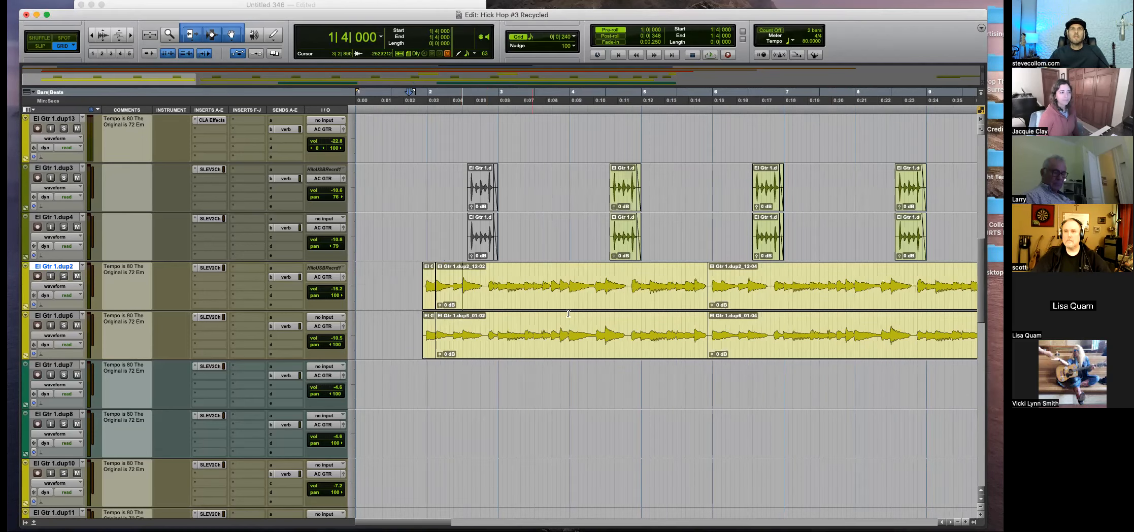
{"action": "scroll", "coordinate": [660, 412], "scroll_direction": "down", "scroll_amount": 2}
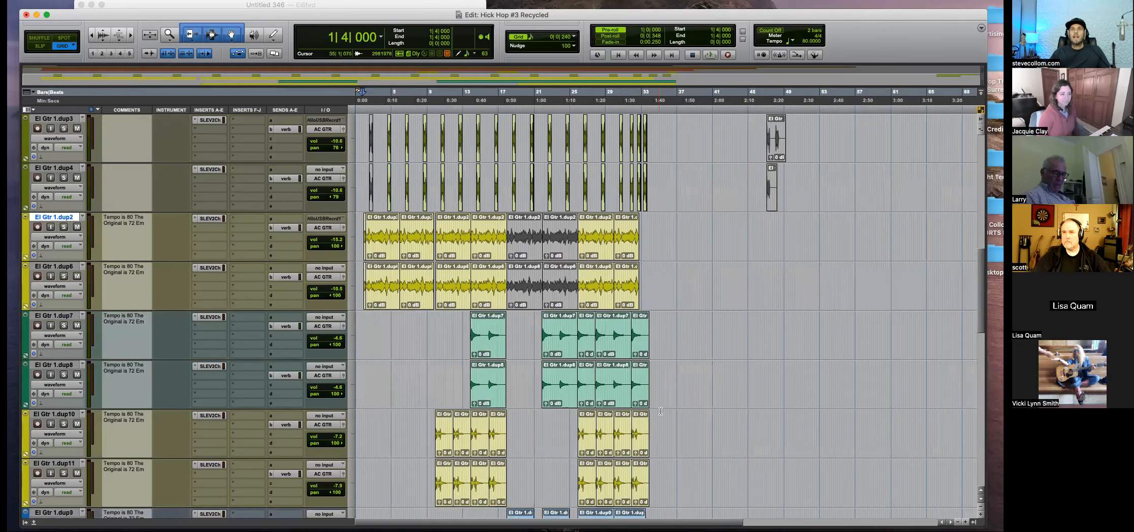
{"action": "left_click", "coordinate": [366, 328]}
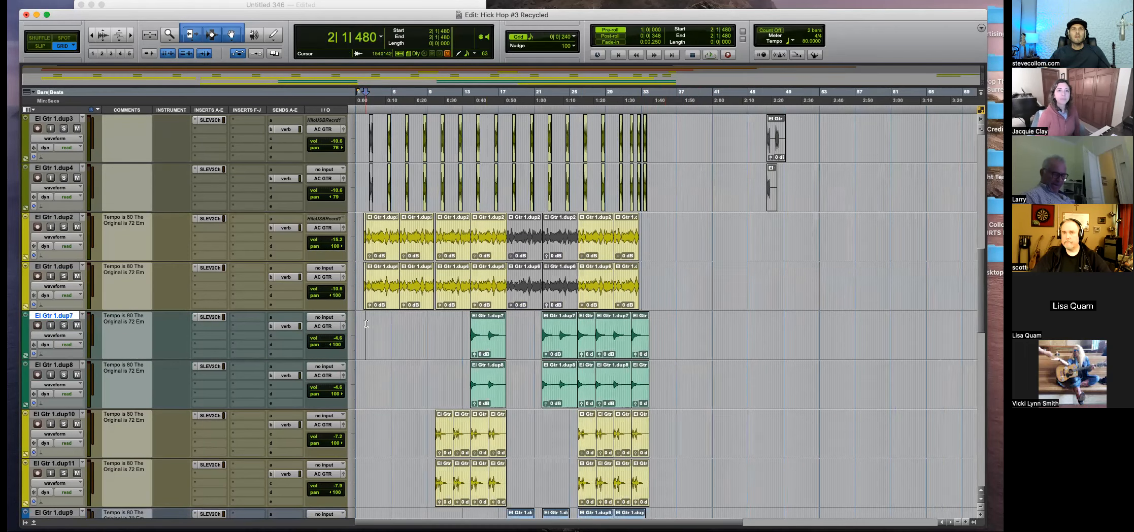
{"action": "key", "text": "t"}
{"action": "key", "text": "t"}
{"action": "key", "text": "t"}
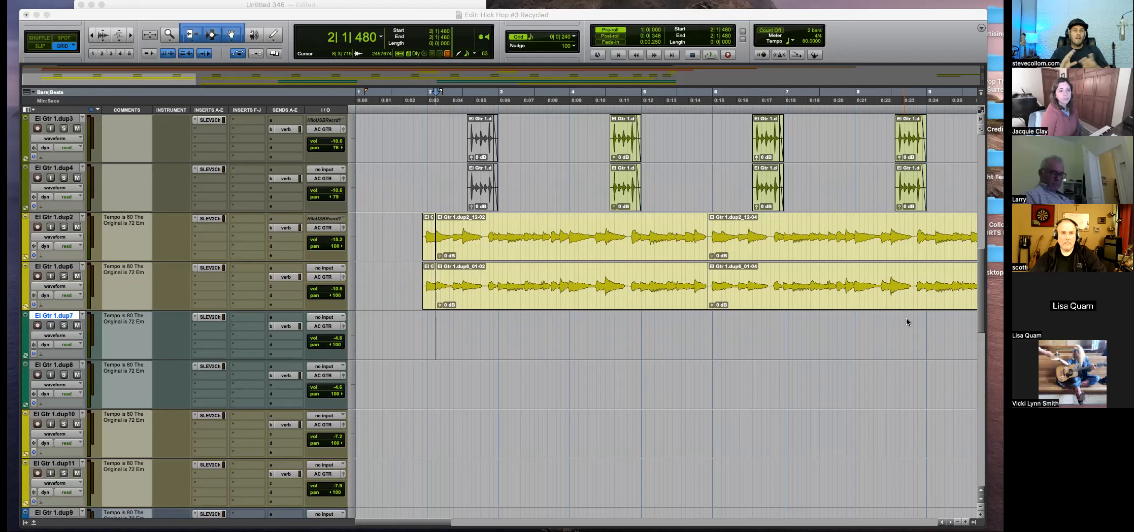
Shift the edit window slightly, switch to the HICK HOP notes in the text document, and return to the session.
{"action": "left_click_drag", "start_coordinate": [618, 19], "coordinate": [614, 12]}
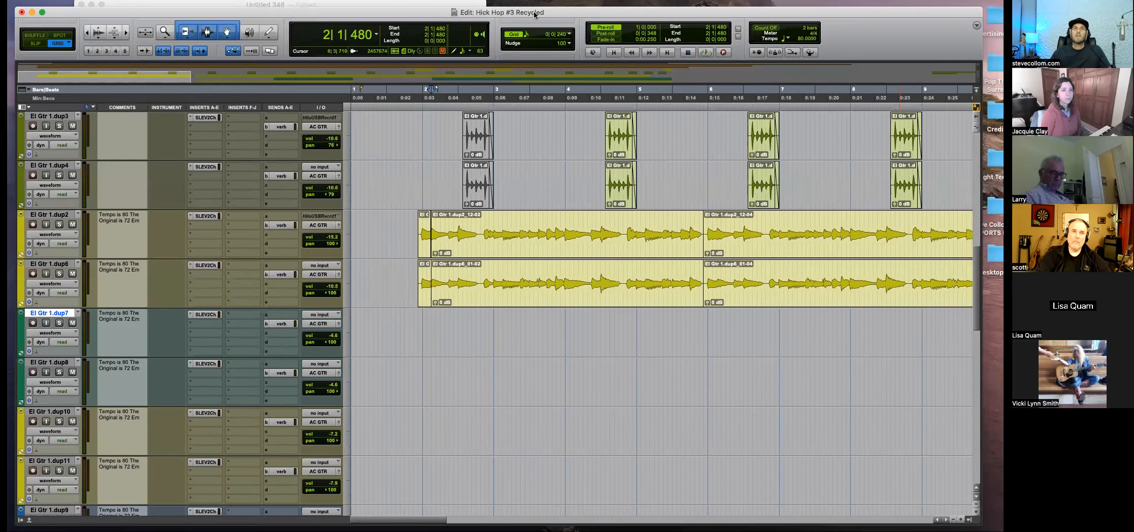
{"action": "left_click", "coordinate": [431, 5]}
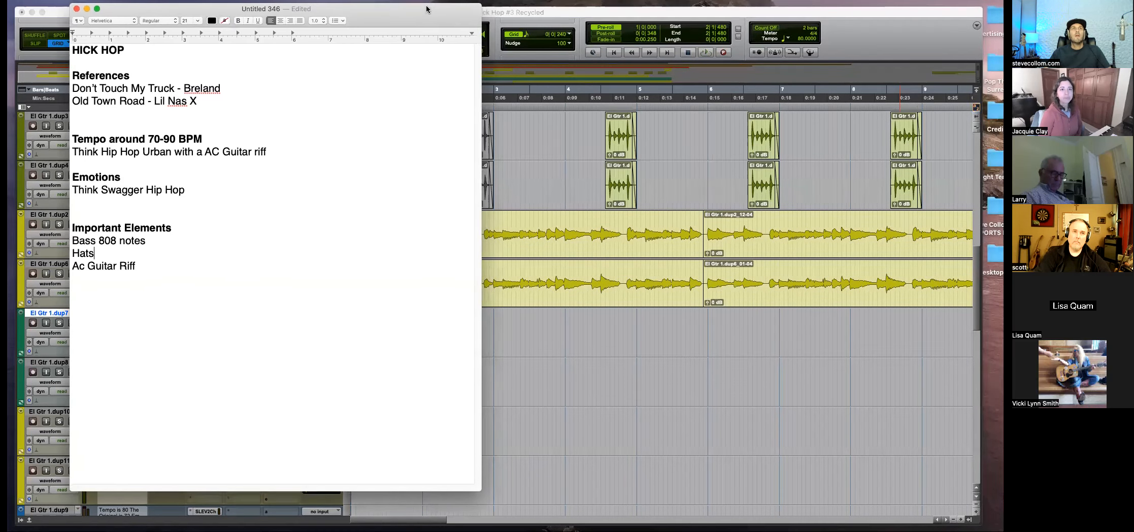
{"action": "left_click", "coordinate": [755, 12]}
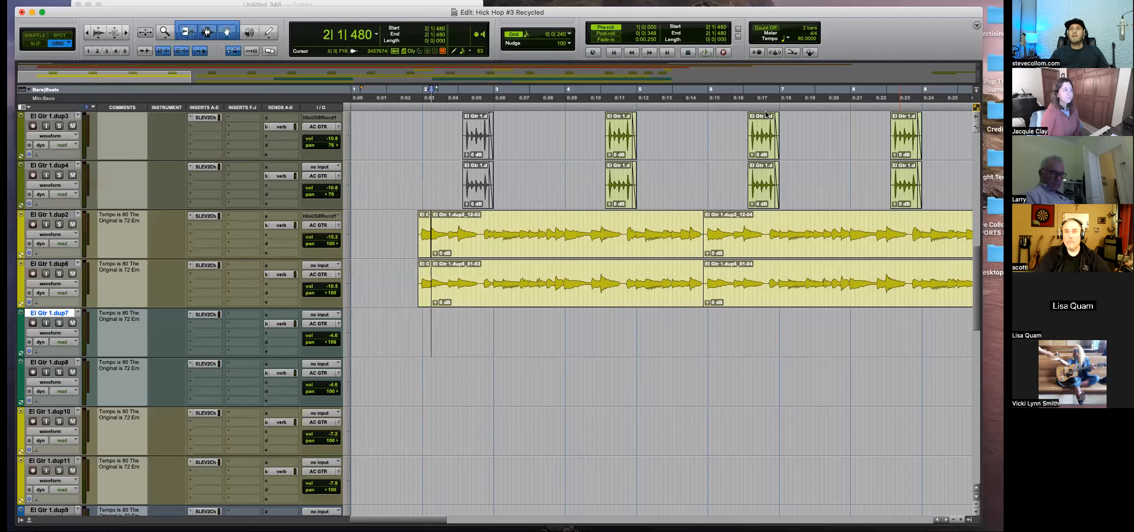
Return the cursor to the song start at 1|1|000 and inspect the opening guitar clips over the first bars.
{"action": "left_click", "coordinate": [405, 316]}
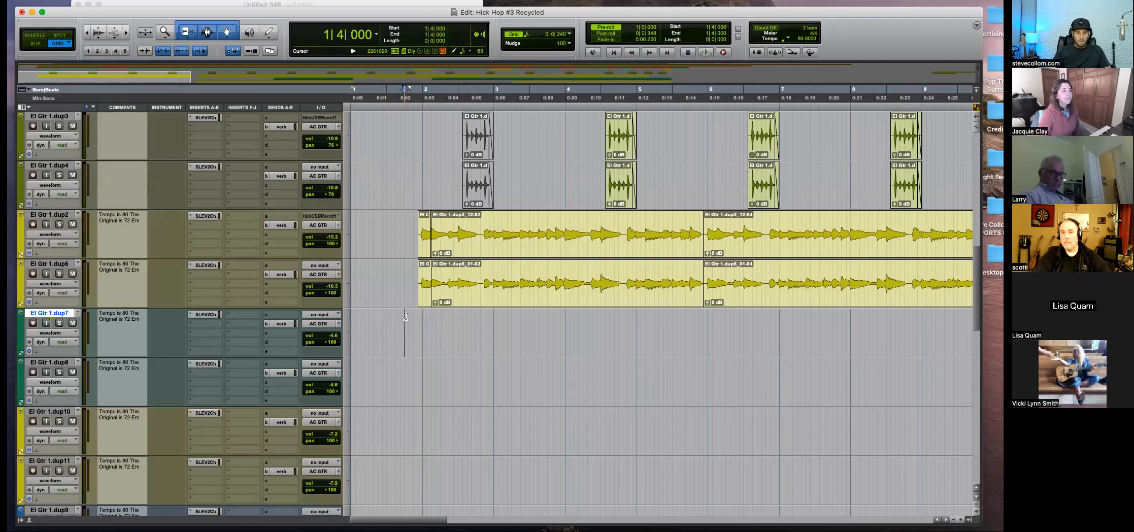
{"action": "key", "text": "Return"}
{"action": "key", "text": "r"}
{"action": "key", "text": "t"}
{"action": "key", "text": "t"}
{"action": "key", "text": "t"}
{"action": "key", "text": "r"}
{"action": "key", "text": "r"}
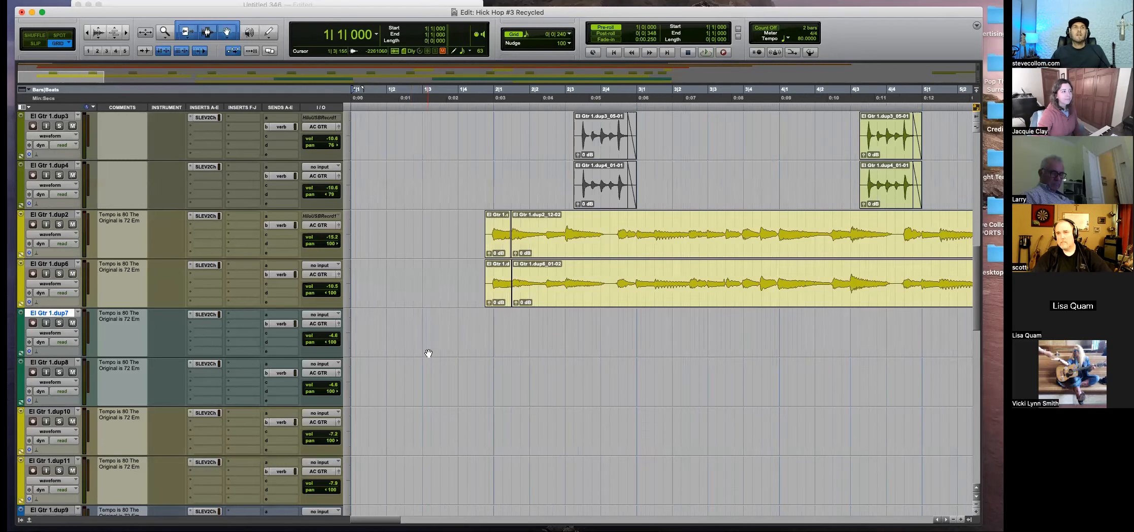
Hide the muted El Gtr 1.dup5 track below the other guitar tracks.
{"action": "scroll", "coordinate": [410, 347], "scroll_direction": "down", "scroll_amount": 5}
{"action": "scroll", "coordinate": [410, 345], "scroll_direction": "down", "scroll_amount": 1}
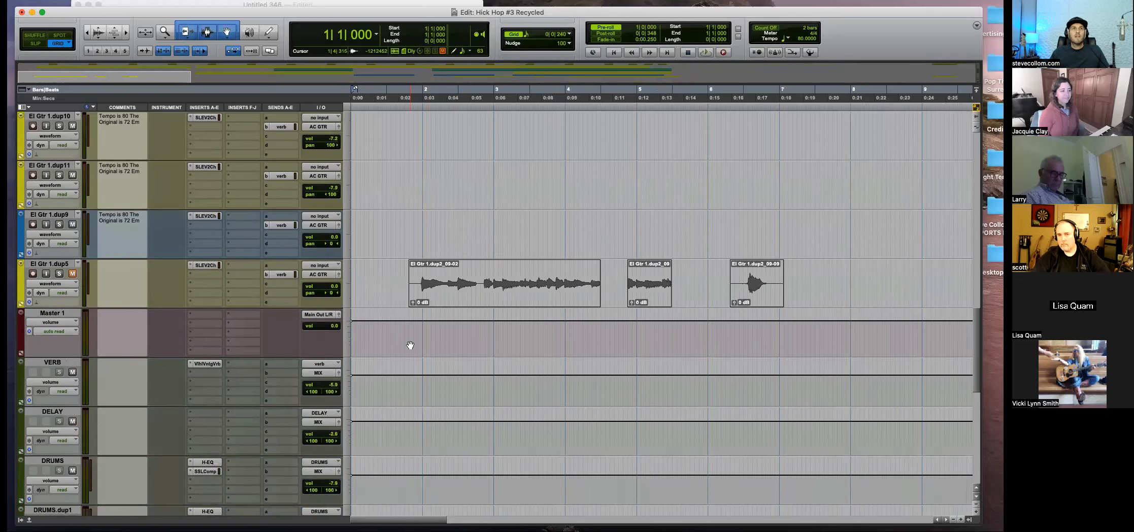
{"action": "key", "text": "r"}
{"action": "key", "text": "r"}
{"action": "key", "text": "r"}
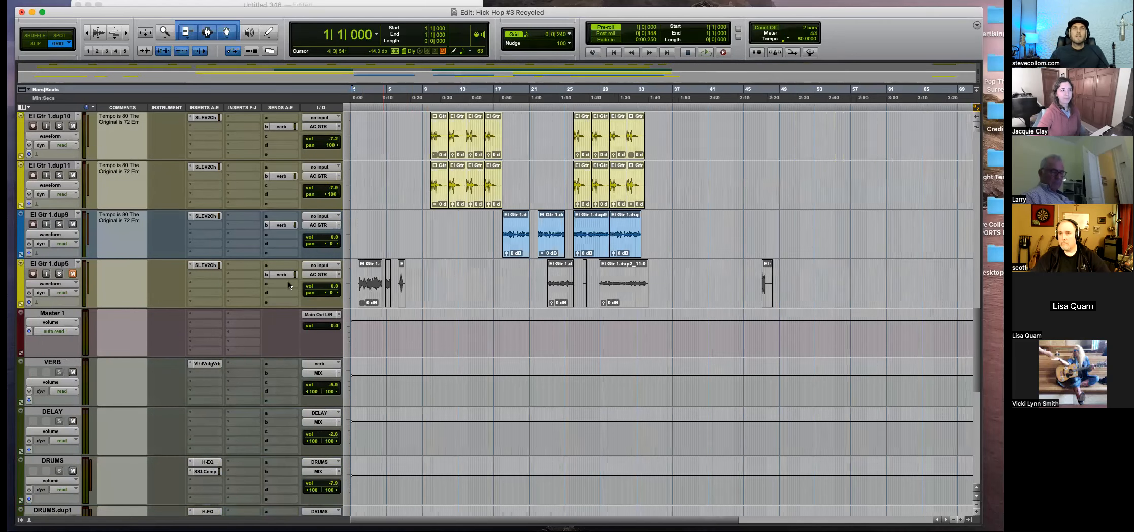
{"action": "right_click", "coordinate": [50, 263]}
{"action": "left_click", "coordinate": [82, 276]}
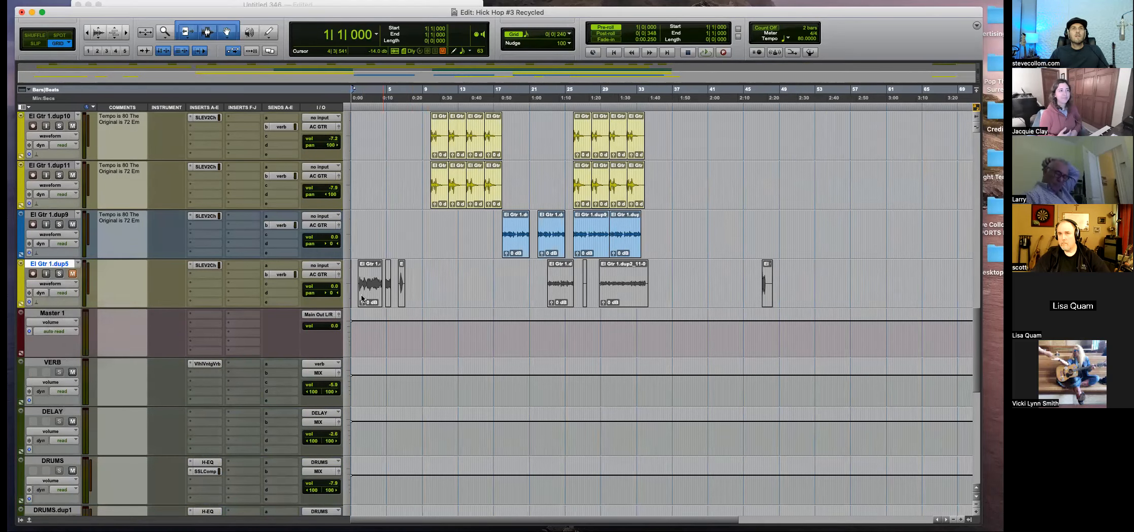
Examine the full arrangement, from the guitar tracks up to the drums and down through the submix tracks.
{"action": "scroll", "coordinate": [518, 339], "scroll_direction": "up", "scroll_amount": 1}
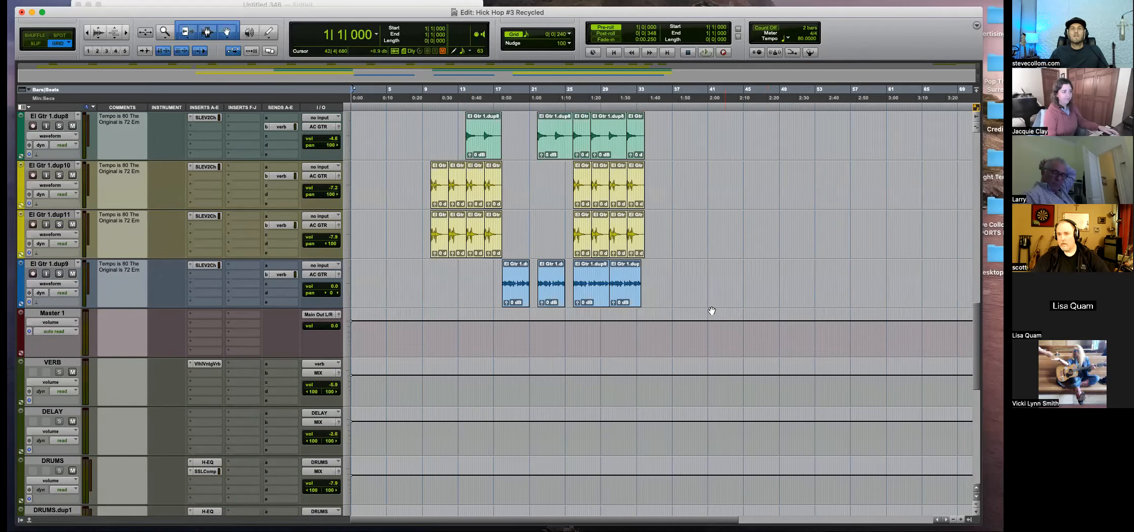
{"action": "scroll", "coordinate": [681, 372], "scroll_direction": "up", "scroll_amount": 5}
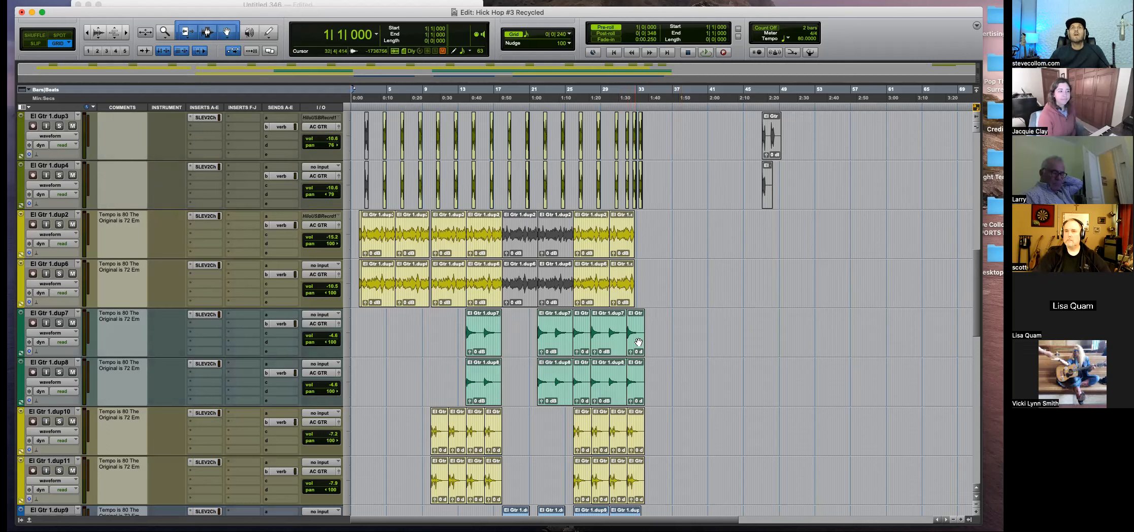
{"action": "scroll", "coordinate": [638, 341], "scroll_direction": "up", "scroll_amount": 6}
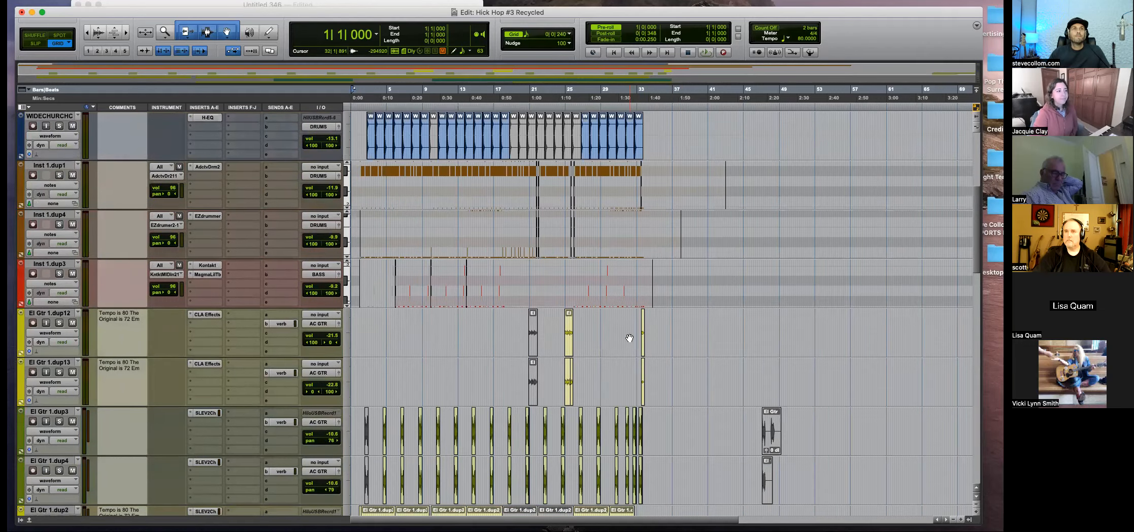
{"action": "scroll", "coordinate": [629, 338], "scroll_direction": "up", "scroll_amount": 2}
{"action": "scroll", "coordinate": [629, 336], "scroll_direction": "up", "scroll_amount": 15}
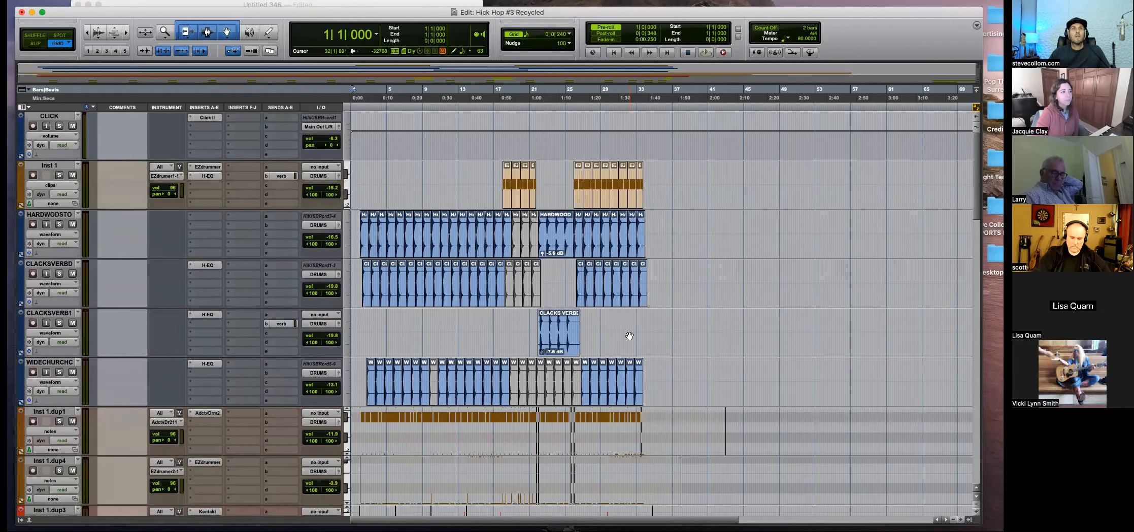
{"action": "scroll", "coordinate": [629, 336], "scroll_direction": "up", "scroll_amount": 3}
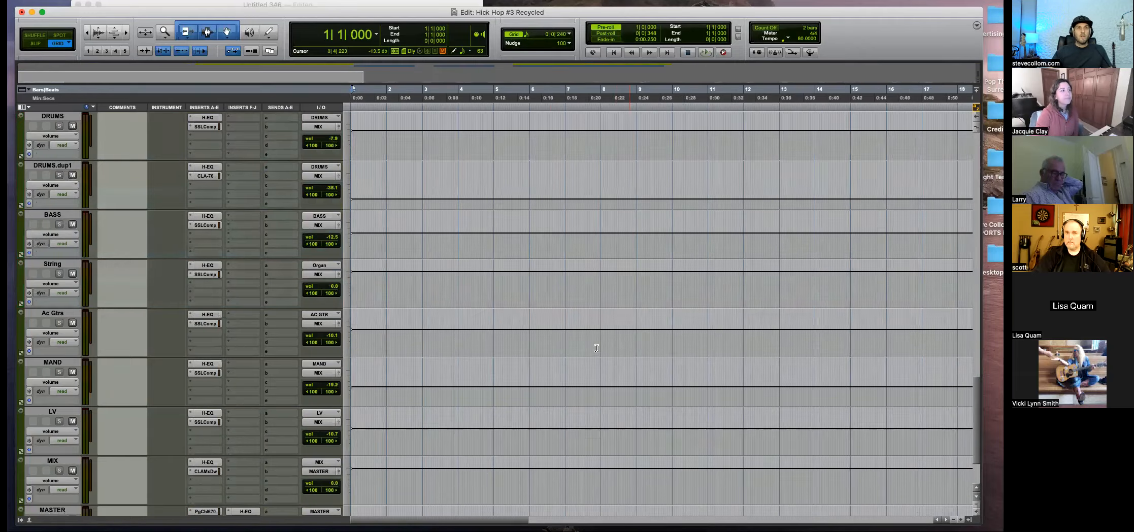
{"action": "scroll", "coordinate": [550, 351], "scroll_direction": "down", "scroll_amount": 15}
{"action": "scroll", "coordinate": [558, 352], "scroll_direction": "down", "scroll_amount": 3}
{"action": "scroll", "coordinate": [579, 361], "scroll_direction": "down", "scroll_amount": 2}
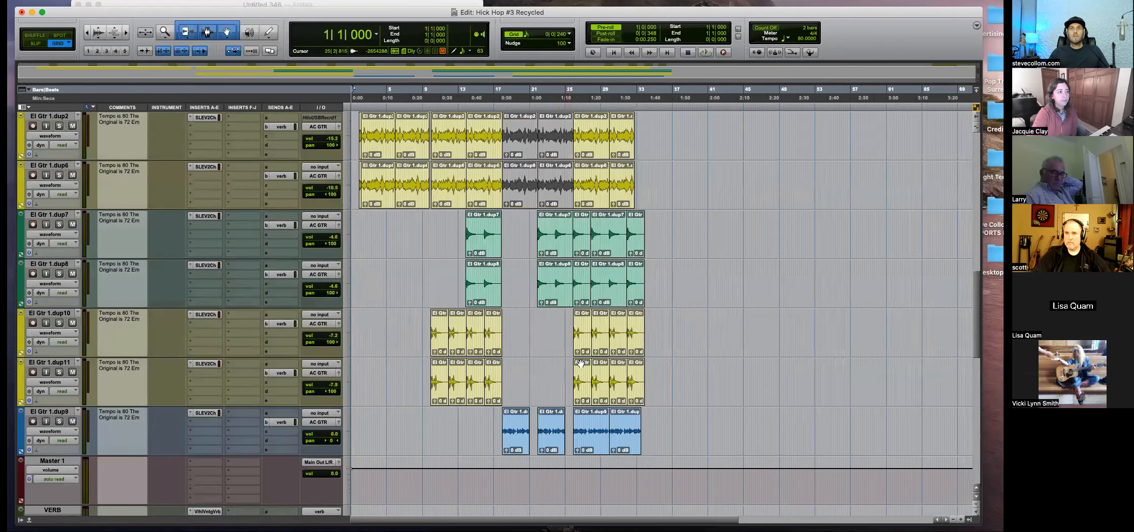
Play the song's ending around bar 33 and watch where the last guitar clips stop.
{"action": "left_click", "coordinate": [638, 476]}
{"action": "key", "text": "space"}
{"action": "scroll", "coordinate": [638, 477], "scroll_direction": "up", "scroll_amount": 3}
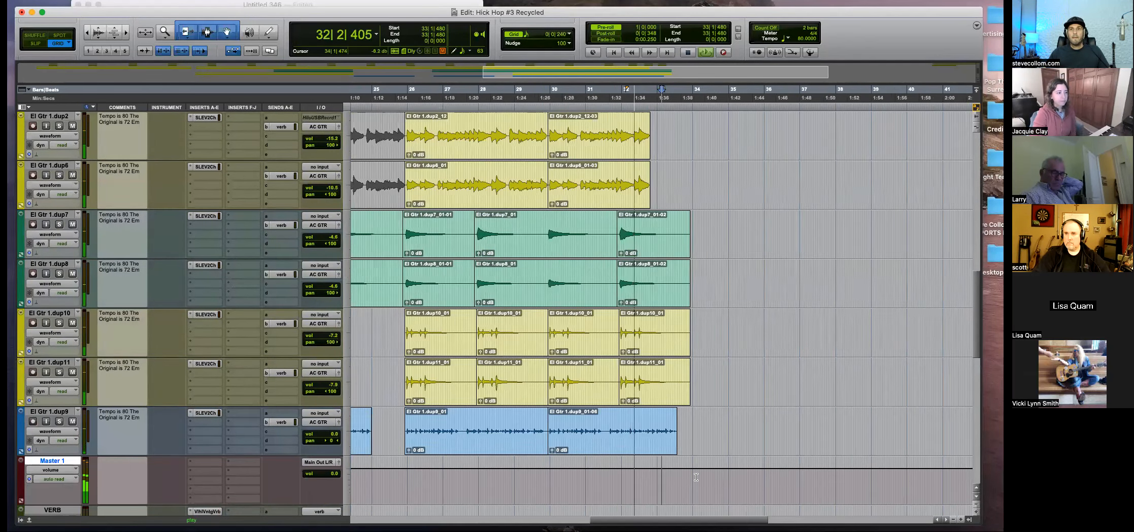
{"action": "scroll", "coordinate": [766, 422], "scroll_direction": "down", "scroll_amount": 1}
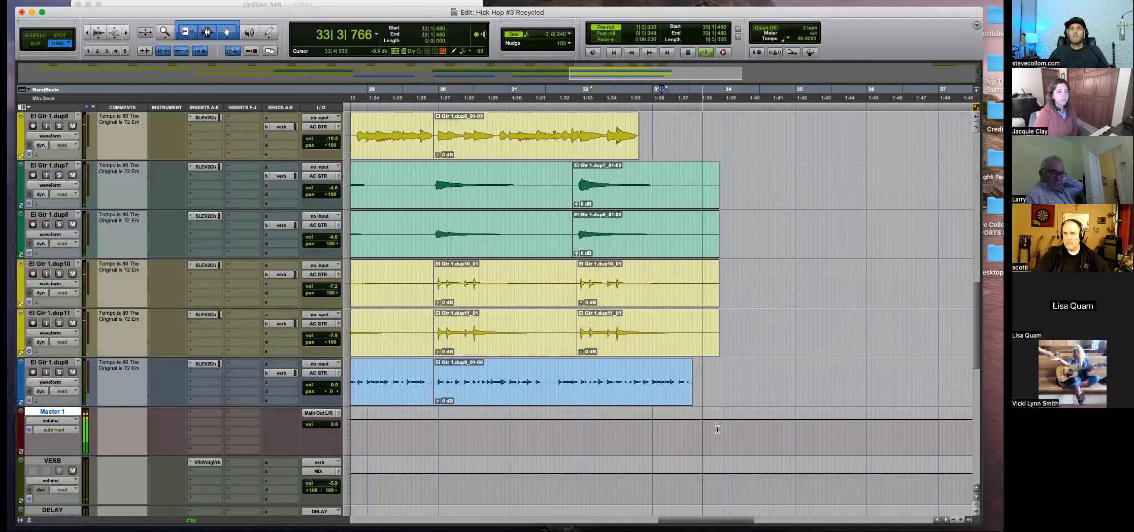
Fade the Master 1 volume automation down to silence just after the last guitar clips, and play the ending.
{"action": "left_click_drag", "start_coordinate": [719, 429], "coordinate": [845, 428]}
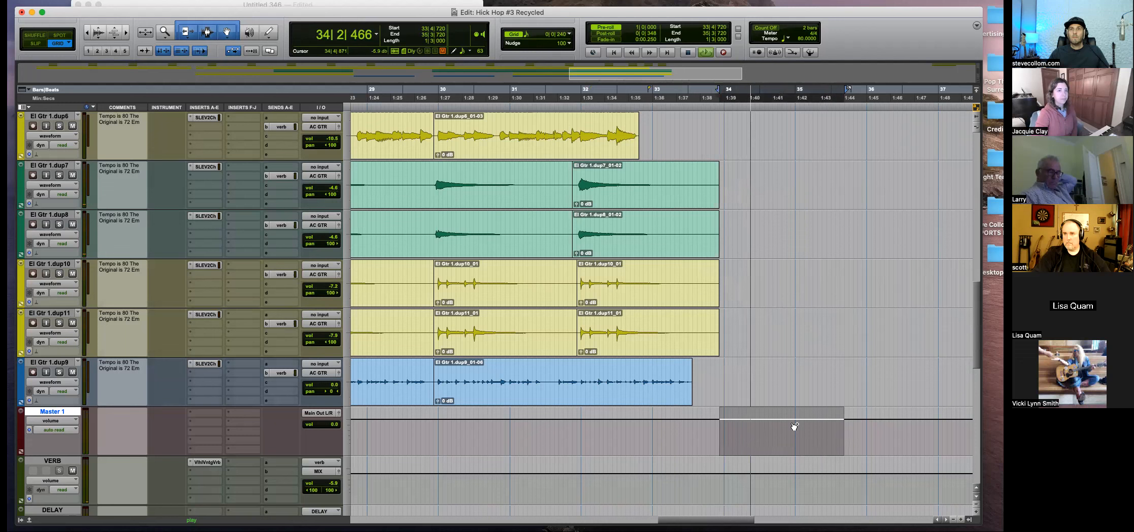
{"action": "key", "text": "space"}
{"action": "left_click_drag", "start_coordinate": [714, 429], "coordinate": [806, 432]}
{"action": "left_click", "coordinate": [684, 453]}
{"action": "key", "text": "space"}
{"action": "key", "text": "BackSpace"}
{"action": "key", "text": "t"}
{"action": "key", "text": "r"}
{"action": "key", "text": "r"}
{"action": "key", "text": "r"}
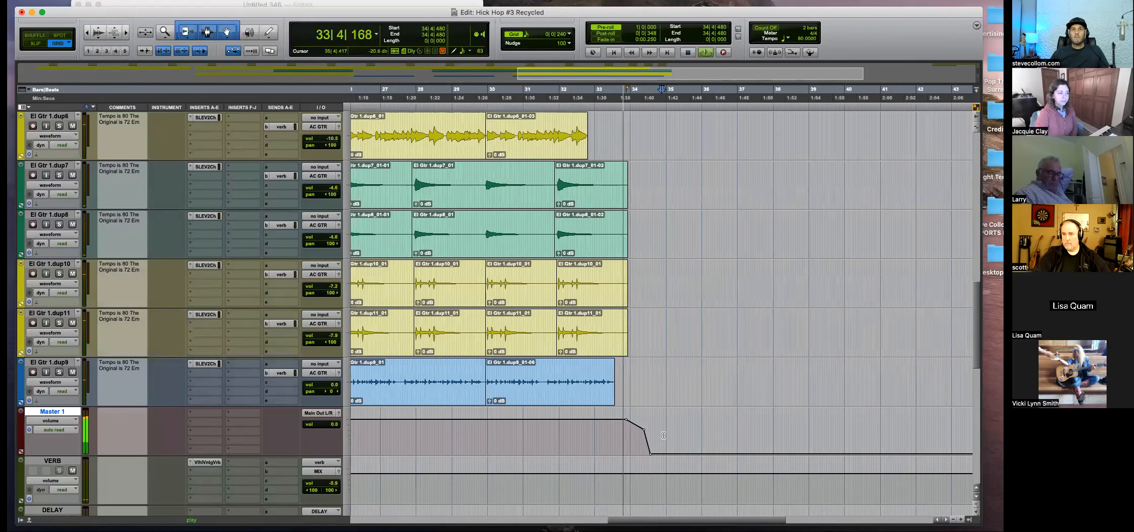
{"action": "key", "text": "space"}
Move the final short clips of El Gtr 1.dup12 and dup13 down to El Gtr 1.dup2 and dup6 at the same position.
{"action": "scroll", "coordinate": [622, 433], "scroll_direction": "up", "scroll_amount": 10}
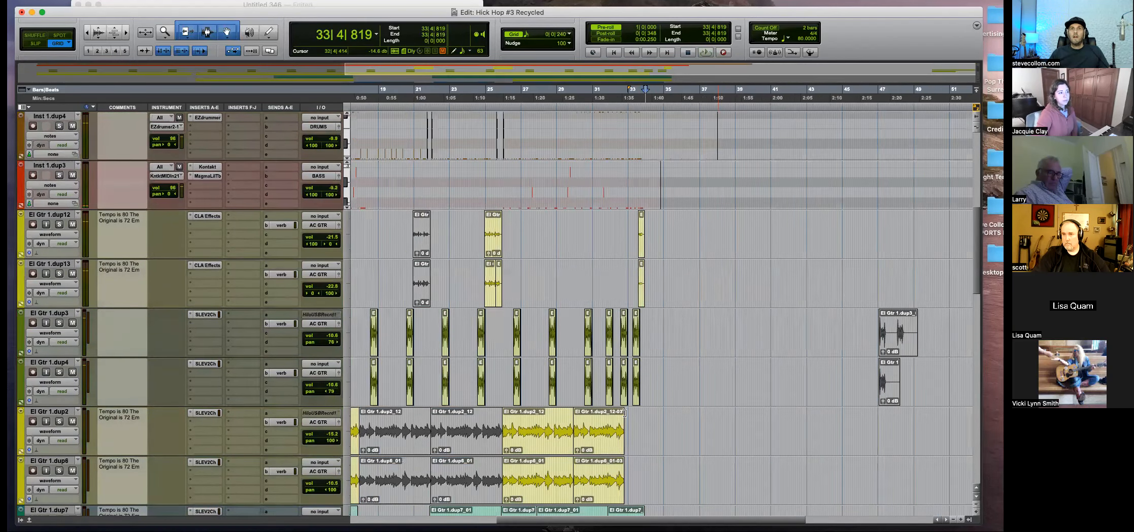
{"action": "left_click", "coordinate": [635, 229]}
{"action": "key", "text": "t"}
{"action": "key", "text": "t"}
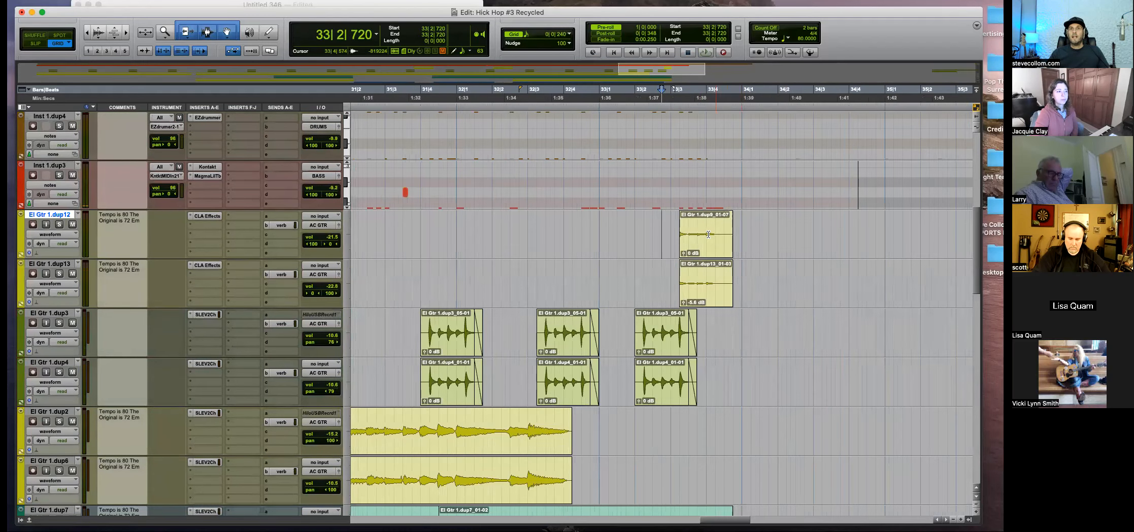
{"action": "key", "text": "r"}
{"action": "key", "text": "Tab"}
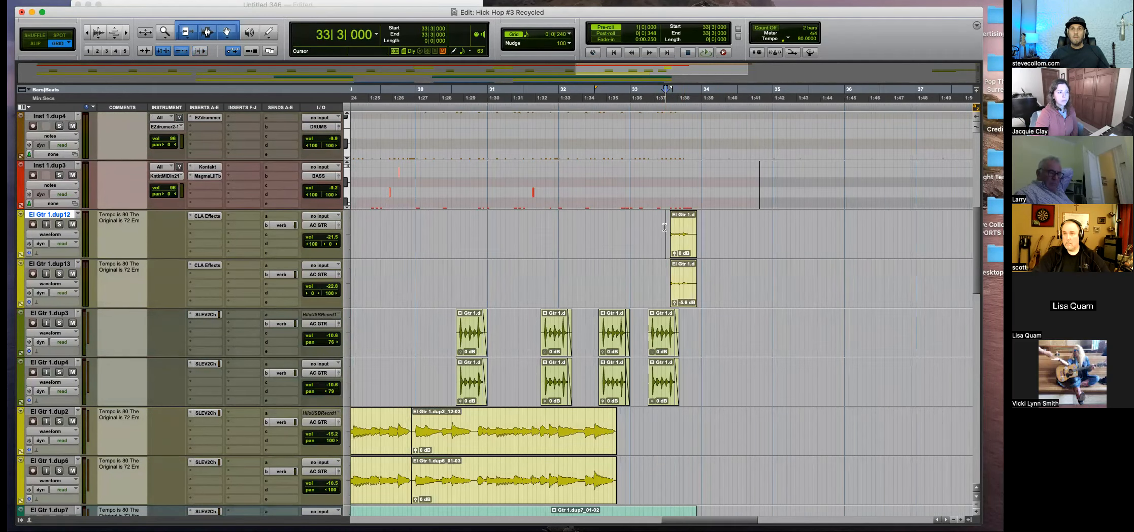
{"action": "key", "text": "r"}
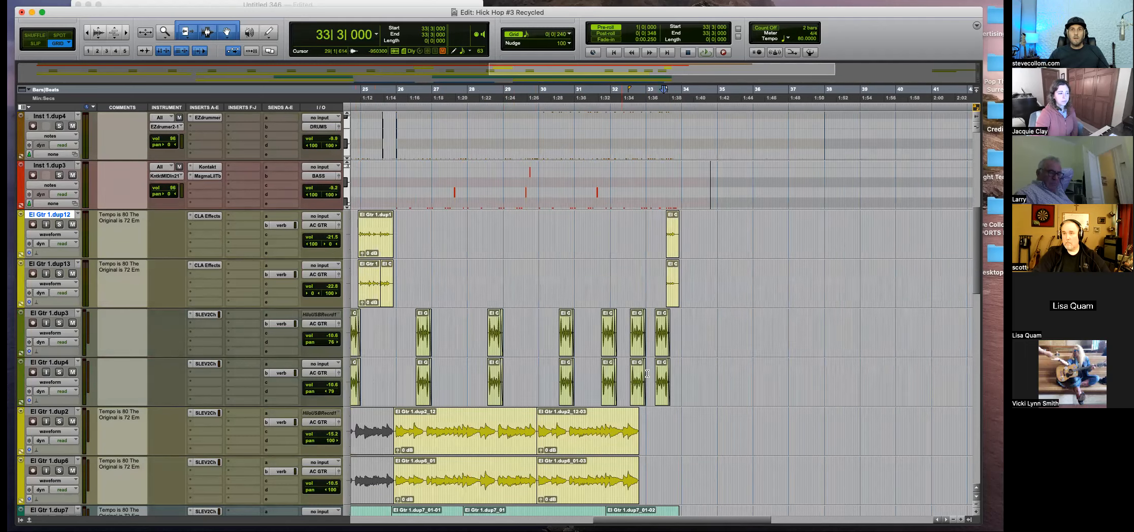
{"action": "key", "text": "t"}
{"action": "key", "text": "t"}
{"action": "left_click_drag", "start_coordinate": [696, 248], "coordinate": [686, 487]}
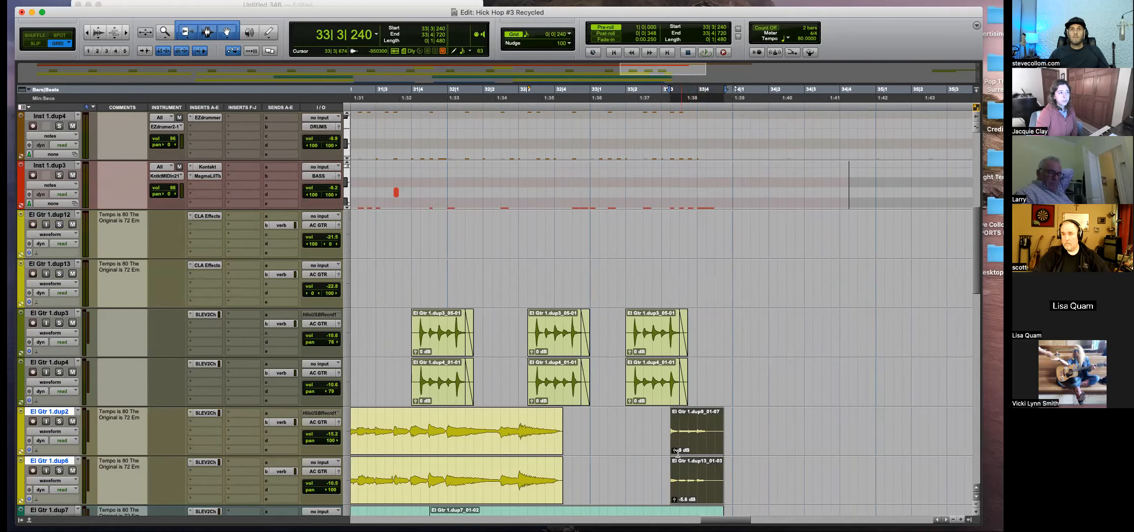
{"action": "left_click", "coordinate": [666, 495]}
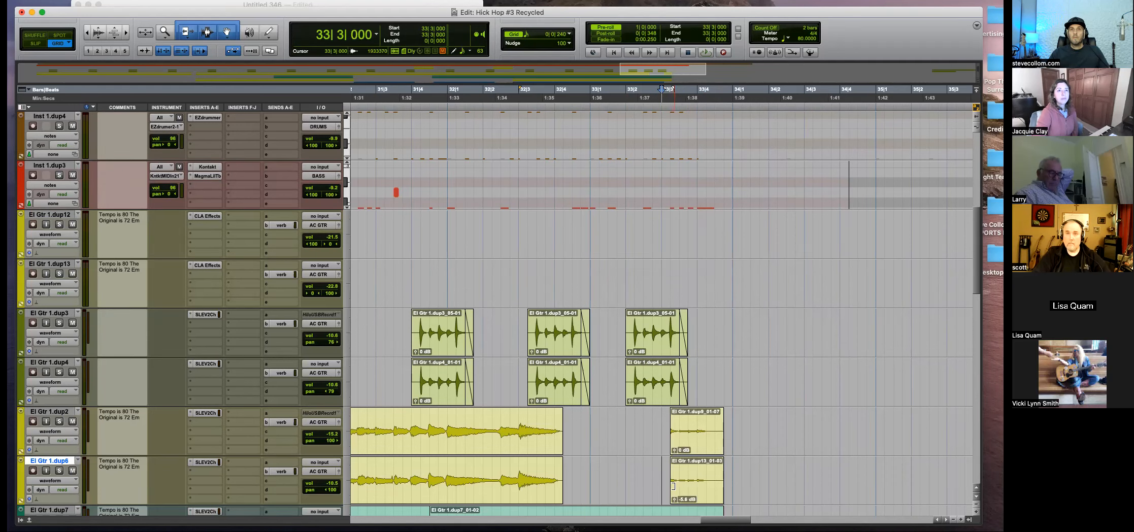
Extend the long El Gtr 1.dup2 clip up to the final short clip and the dup6 clip to 33|2|240.
{"action": "left_click", "coordinate": [571, 428]}
{"action": "key", "text": "space"}
{"action": "key", "text": "t"}
{"action": "left_click_drag", "start_coordinate": [641, 432], "coordinate": [860, 433]}
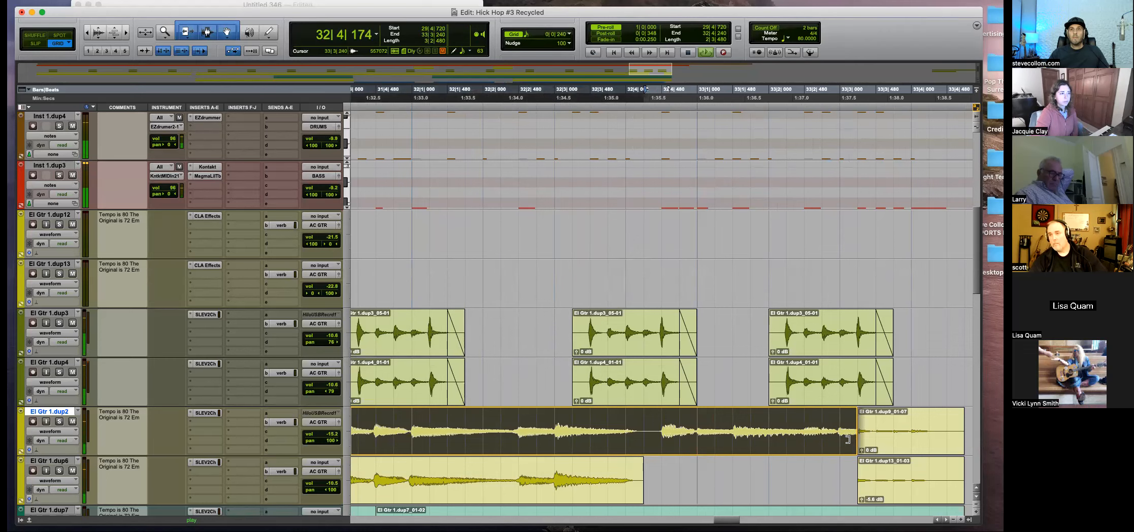
{"action": "left_click_drag", "start_coordinate": [643, 479], "coordinate": [786, 481]}
Try starting the final El Gtr 1.dup2 and dup6 clips at 33|2|240, switch to Slip mode, and undo both clip extensions.
{"action": "left_click_drag", "start_coordinate": [859, 432], "coordinate": [787, 434]}
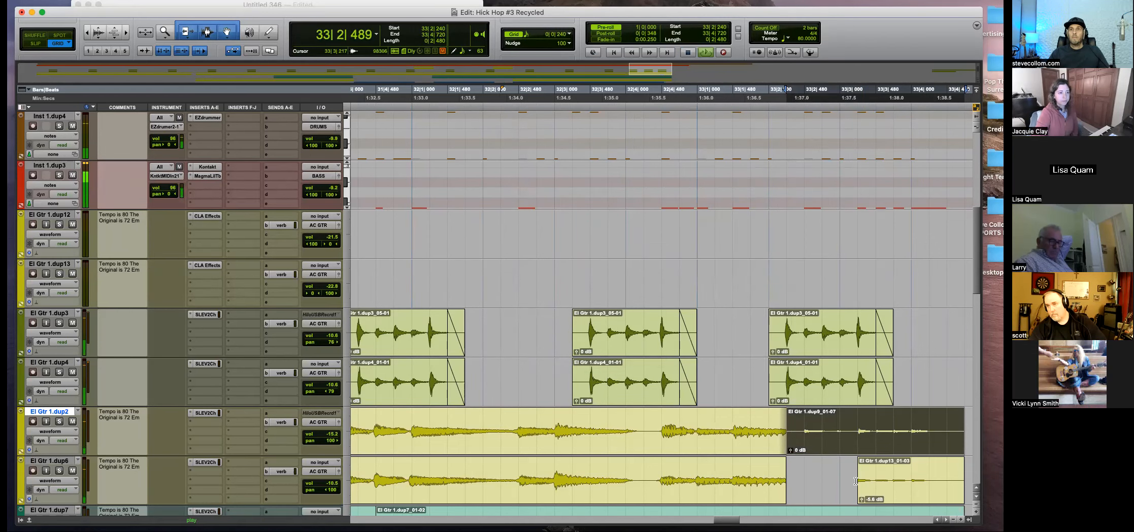
{"action": "left_click_drag", "start_coordinate": [862, 481], "coordinate": [789, 474]}
{"action": "left_click", "coordinate": [716, 417]}
{"action": "key", "text": "F2"}
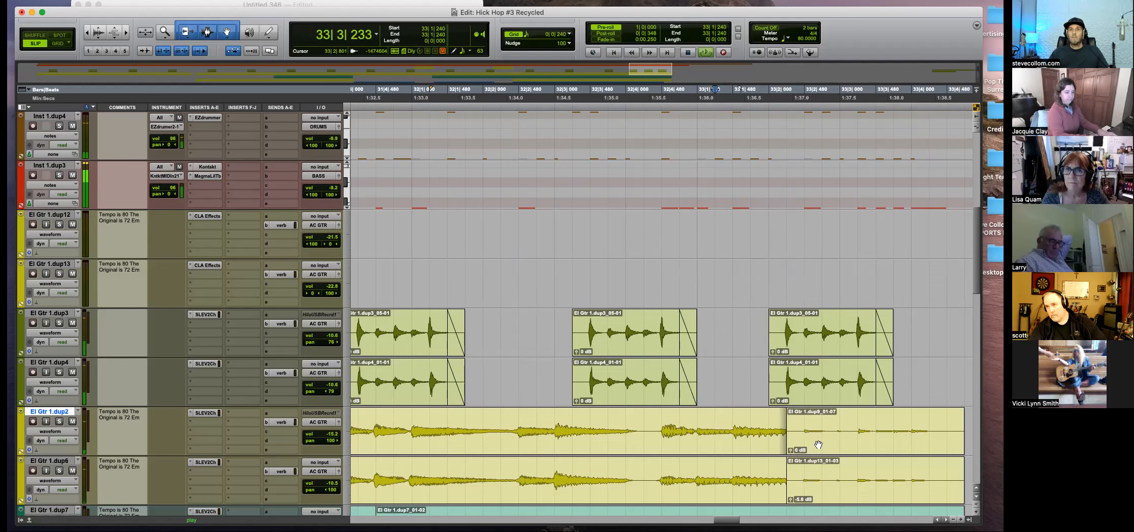
{"action": "key", "text": "space"}
{"action": "key", "text": "super+z"}
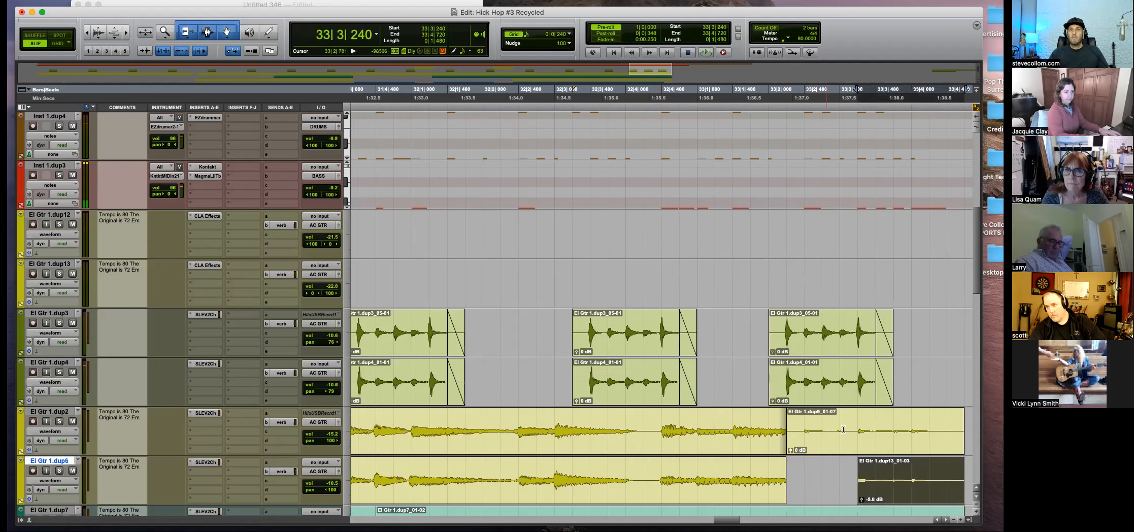
{"action": "key", "text": "super+z"}
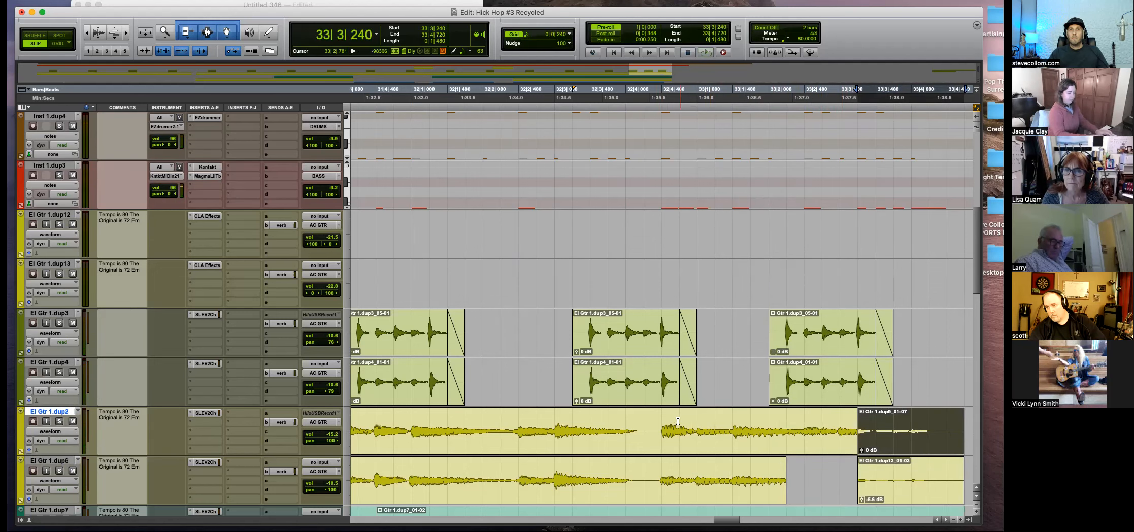
Raise the clip gain of the final El Gtr 1.dup2 clip to +12.1 dB and boost the matching dup6 clip.
{"action": "left_click", "coordinate": [720, 431]}
{"action": "key", "text": "space"}
{"action": "left_click_drag", "start_coordinate": [861, 450], "coordinate": [862, 441]}
{"action": "left_click_drag", "start_coordinate": [864, 503], "coordinate": [864, 485]}
{"action": "key", "text": "space"}
Cut the long El Gtr 1.dup2 clip back to 33|2|241, leaving a gap before the final short clip.
{"action": "left_click", "coordinate": [809, 422]}
{"action": "key", "text": "b"}
{"action": "left_click", "coordinate": [843, 441]}
{"action": "key", "text": "Delete"}
{"action": "left_click", "coordinate": [766, 411]}
{"action": "key", "text": "space"}
{"action": "left_click_drag", "start_coordinate": [827, 423], "coordinate": [786, 423]}
{"action": "key", "text": "Delete"}
{"action": "key", "text": "t"}
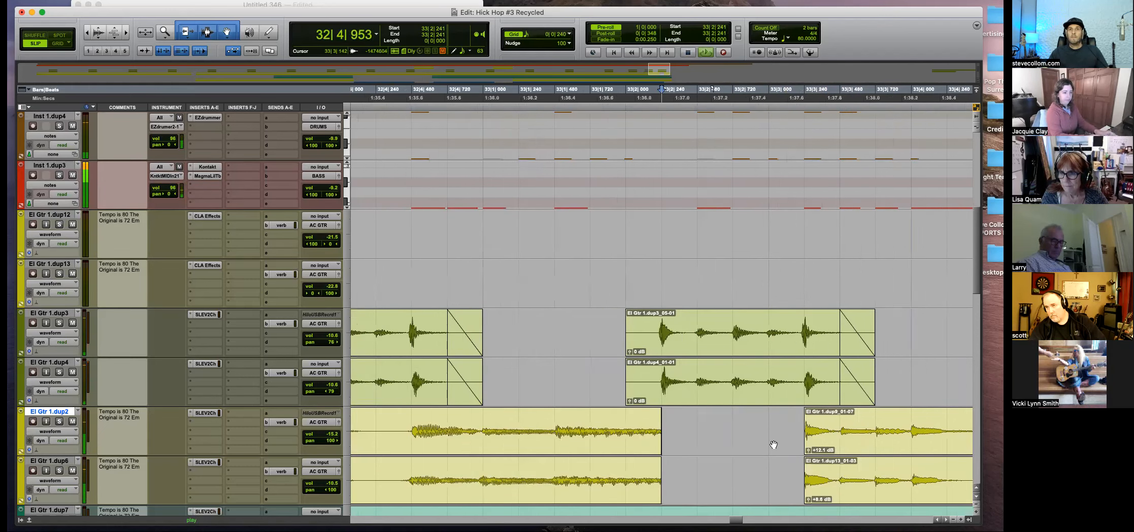
{"action": "key", "text": "r"}
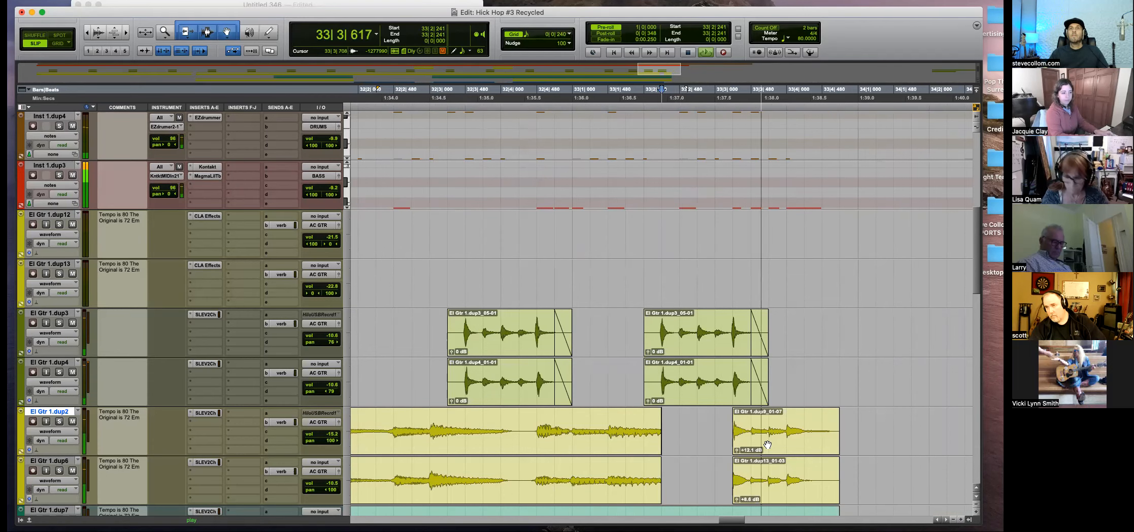
Trim the long El Gtr 1.dup2 and dup6 clips back to beat 32|4 and add fade-outs starting at 32|4|175.
{"action": "key", "text": "space"}
{"action": "left_click_drag", "start_coordinate": [680, 425], "coordinate": [585, 463]}
{"action": "key", "text": "space"}
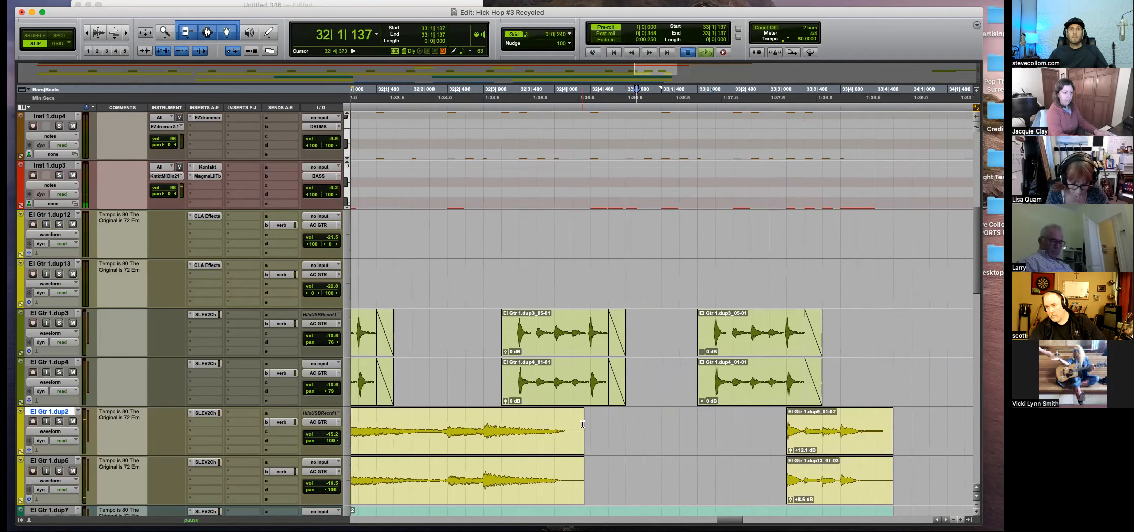
{"action": "left_click_drag", "start_coordinate": [614, 469], "coordinate": [567, 469]}
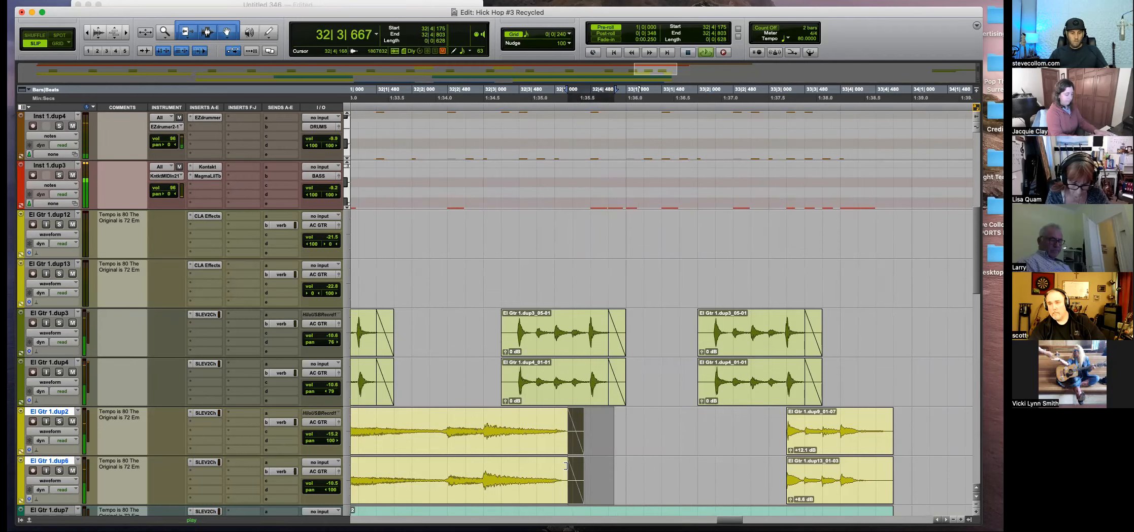
{"action": "key", "text": "f"}
{"action": "key", "text": "r"}
{"action": "key", "text": "t"}
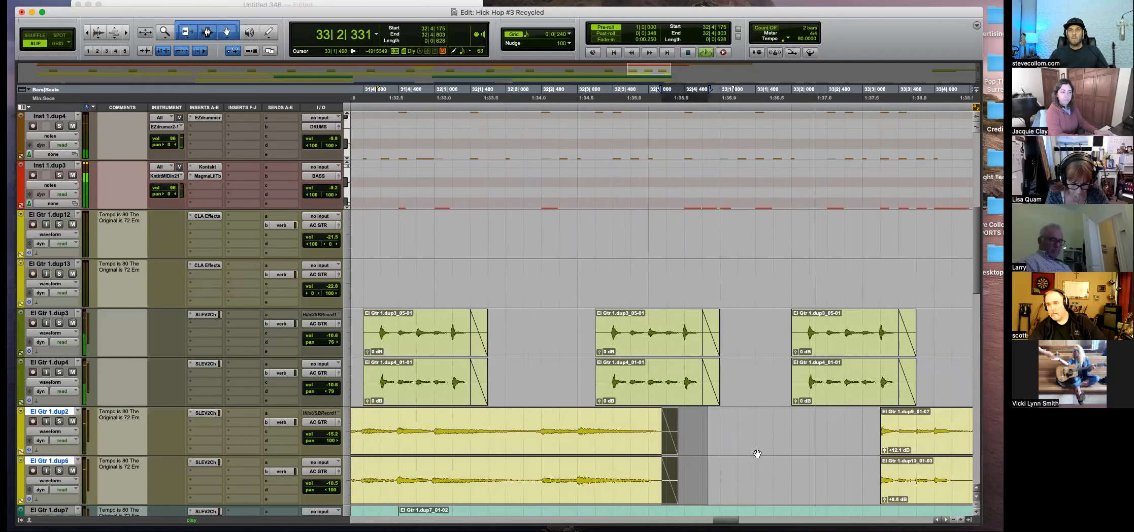
{"action": "key", "text": "r"}
Add a very short fade-in to the start of the final El Gtr 1.dup2 and dup6 clips.
{"action": "left_click", "coordinate": [766, 414]}
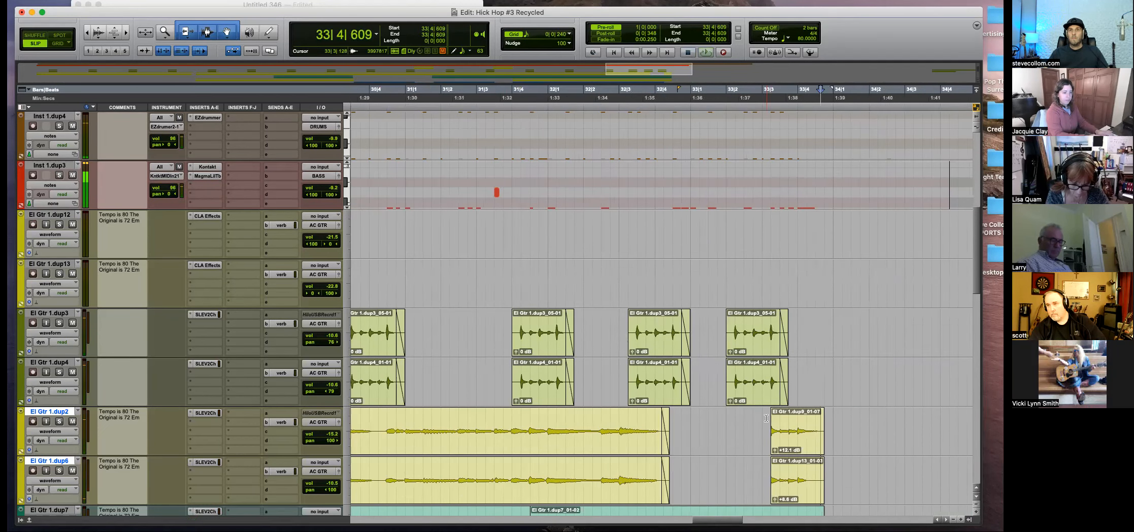
{"action": "key", "text": "t"}
{"action": "key", "text": "t"}
{"action": "key", "text": "t"}
{"action": "left_click", "coordinate": [700, 465]}
{"action": "key", "text": "d"}
{"action": "left_click", "coordinate": [692, 427]}
{"action": "key", "text": "r"}
Enlarge the waveform display and play the ending to examine the tails of the last guitar clips.
{"action": "key", "text": "space"}
{"action": "key", "text": "alt+super+]"}
{"action": "scroll", "coordinate": [822, 430], "scroll_direction": "down", "scroll_amount": 1}
{"action": "scroll", "coordinate": [822, 429], "scroll_direction": "right", "scroll_amount": 6}
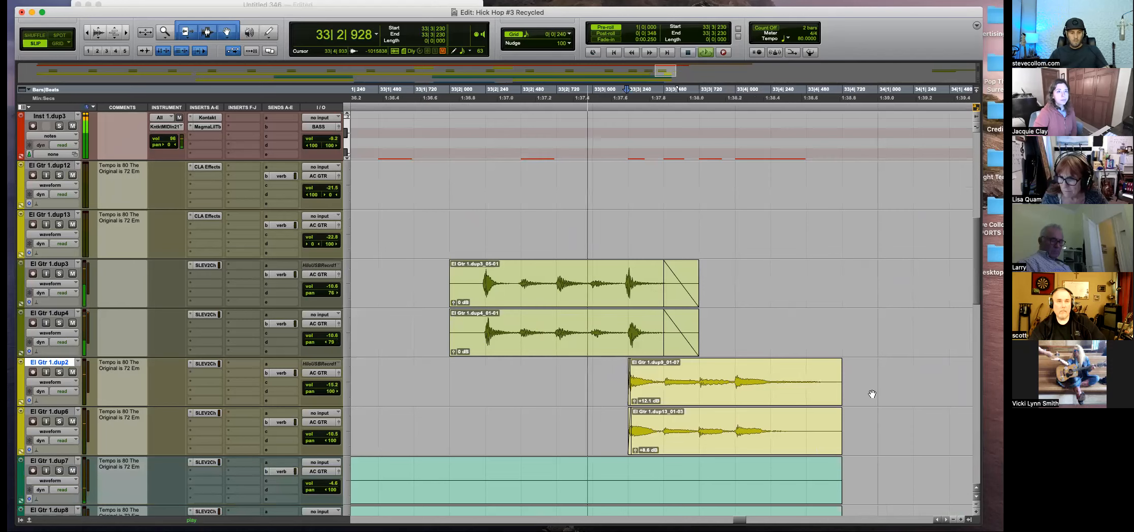
{"action": "key", "text": "alt+super+]"}
{"action": "key", "text": "alt+super+]"}
{"action": "key", "text": "r"}
{"action": "key", "text": "r"}
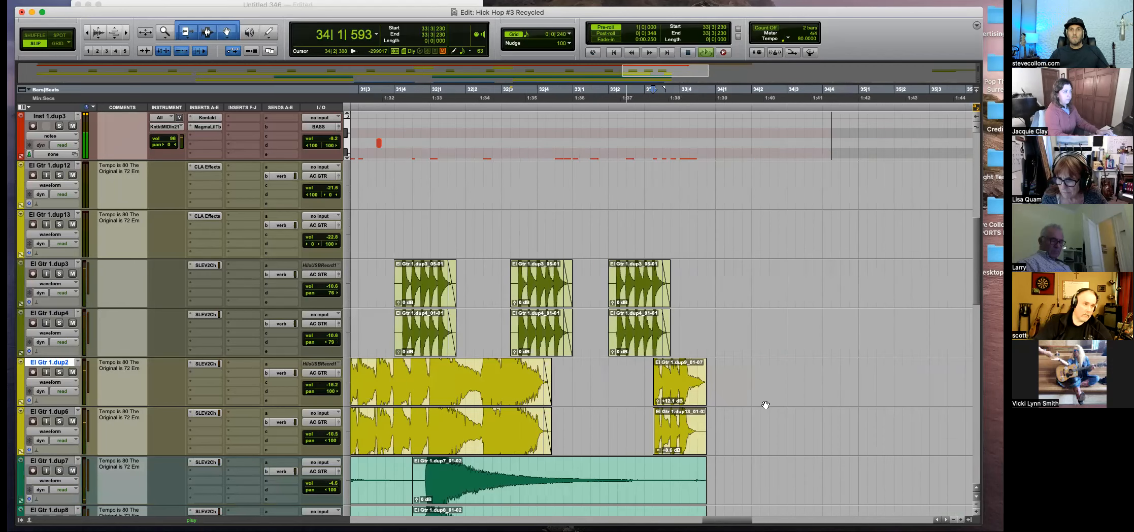
{"action": "key", "text": "space"}
{"action": "scroll", "coordinate": [766, 405], "scroll_direction": "down", "scroll_amount": 1}
{"action": "left_click", "coordinate": [684, 421]}
{"action": "key", "text": "space"}
{"action": "key", "text": "alt+super+]"}
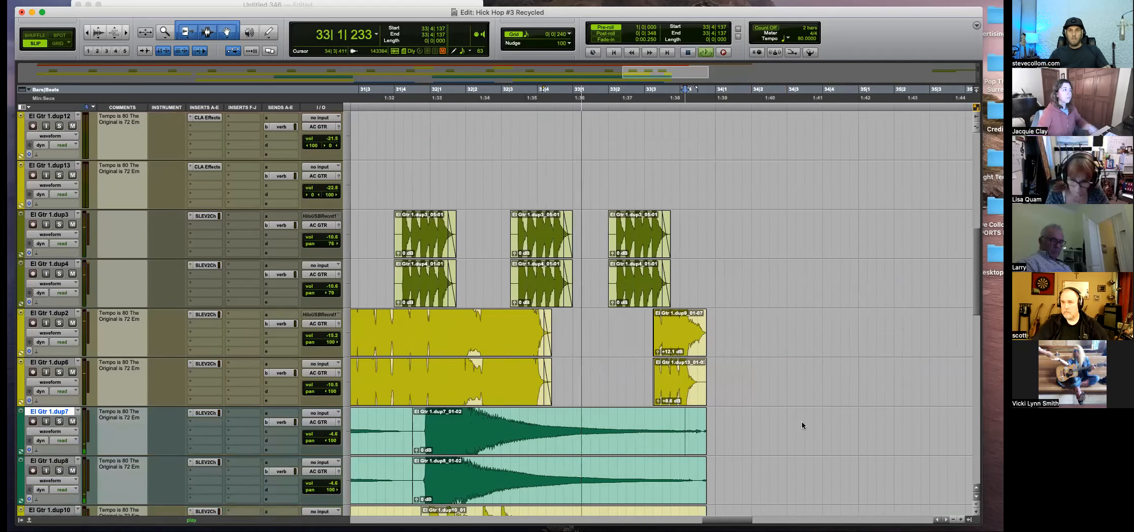
Trim the ends of the last El Gtr 1.dup7 and dup8 clips slightly, add long fade-outs, and play the result.
{"action": "scroll", "coordinate": [802, 425], "scroll_direction": "down", "scroll_amount": 1}
{"action": "left_click_drag", "start_coordinate": [716, 378], "coordinate": [695, 416]}
{"action": "key", "text": "Delete"}
{"action": "left_click_drag", "start_coordinate": [719, 378], "coordinate": [565, 416]}
{"action": "key", "text": "f"}
{"action": "key", "text": "space"}
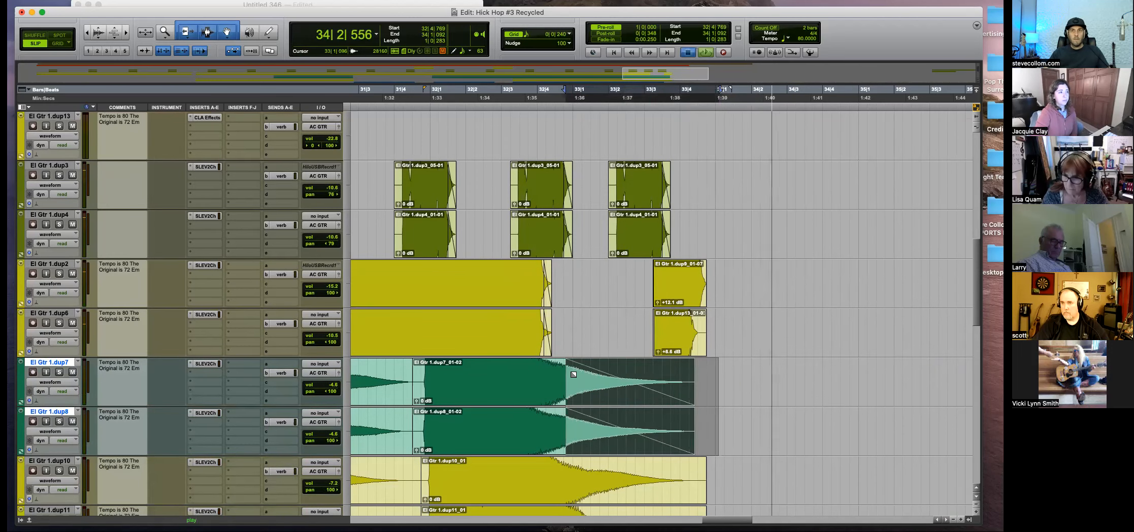
{"action": "key", "text": "r"}
{"action": "key", "text": "space"}
{"action": "key", "text": "space"}
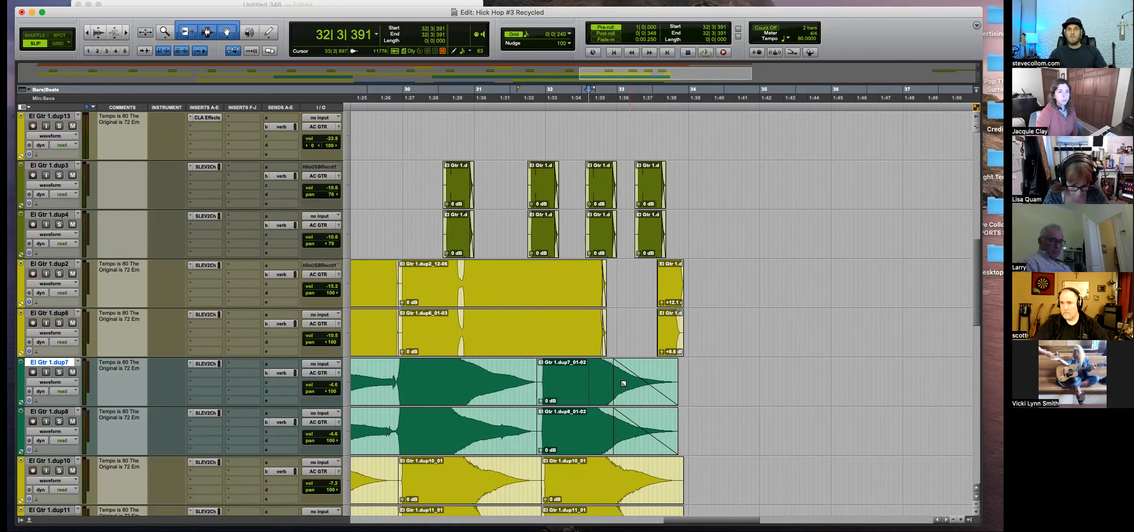
Extend the last El Gtr 1.dup7 clip well past its end and inspect the waveform around 33|4|480.
{"action": "scroll", "coordinate": [624, 384], "scroll_direction": "down", "scroll_amount": 15}
{"action": "scroll", "coordinate": [677, 383], "scroll_direction": "up", "scroll_amount": 4}
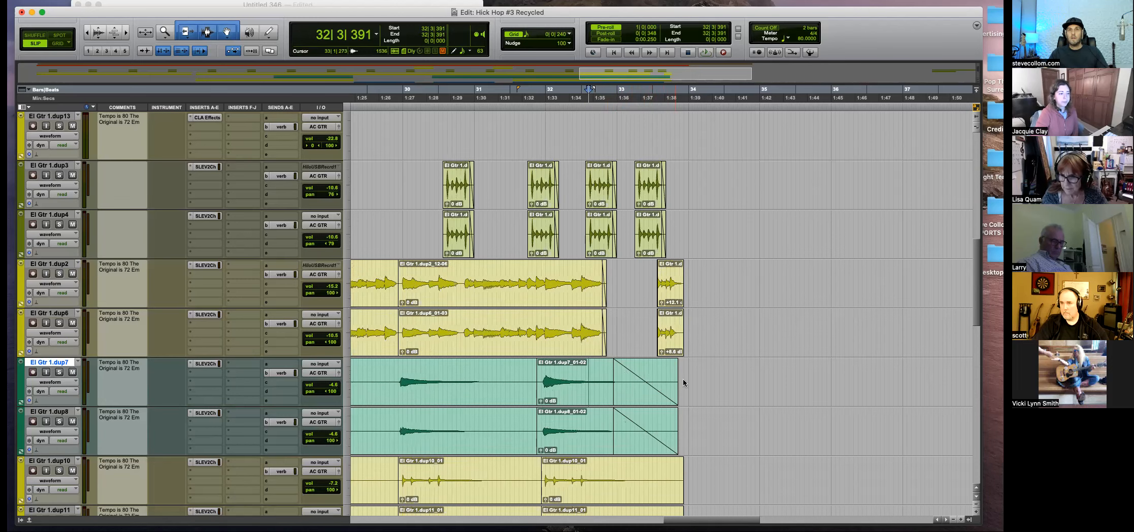
{"action": "scroll", "coordinate": [683, 378], "scroll_direction": "up", "scroll_amount": 10}
{"action": "left_click", "coordinate": [692, 378]}
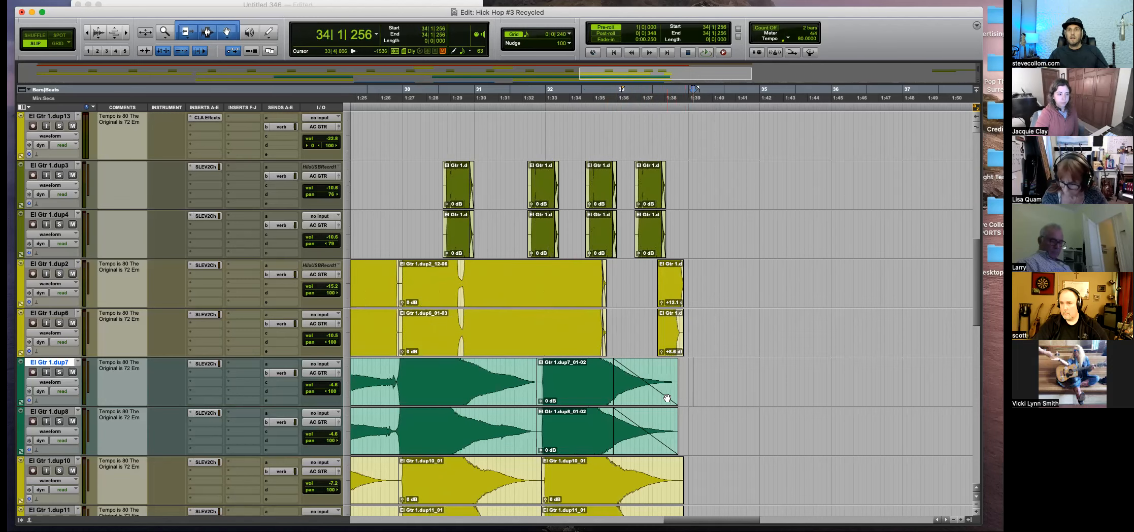
{"action": "left_click_drag", "start_coordinate": [667, 398], "coordinate": [842, 403]}
{"action": "left_click", "coordinate": [679, 375]}
{"action": "key", "text": "t"}
{"action": "key", "text": "t"}
{"action": "key", "text": "t"}
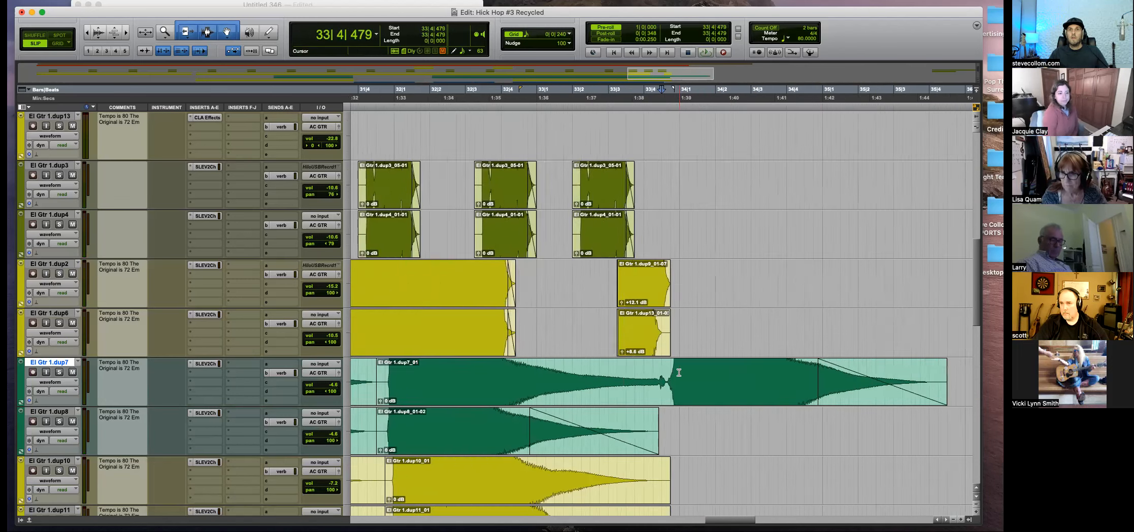
{"action": "left_click_drag", "start_coordinate": [648, 378], "coordinate": [688, 377]}
{"action": "key", "text": "r"}
{"action": "key", "text": "r"}
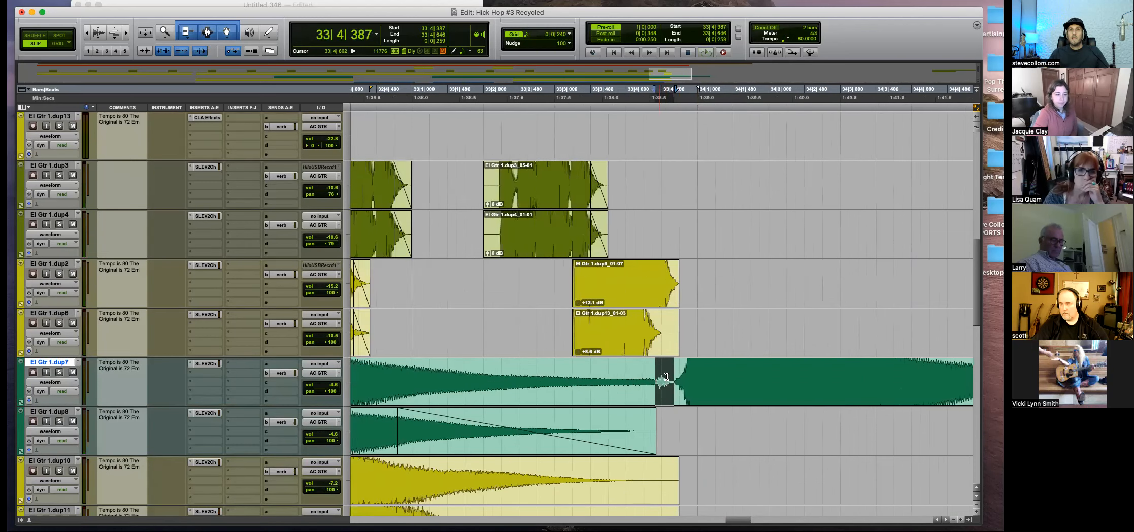
Solo El Gtr 1.dup7 and play from bar 33 to hear the small noise before the next note.
{"action": "left_click", "coordinate": [59, 374]}
{"action": "key", "text": "space"}
{"action": "key", "text": "t"}
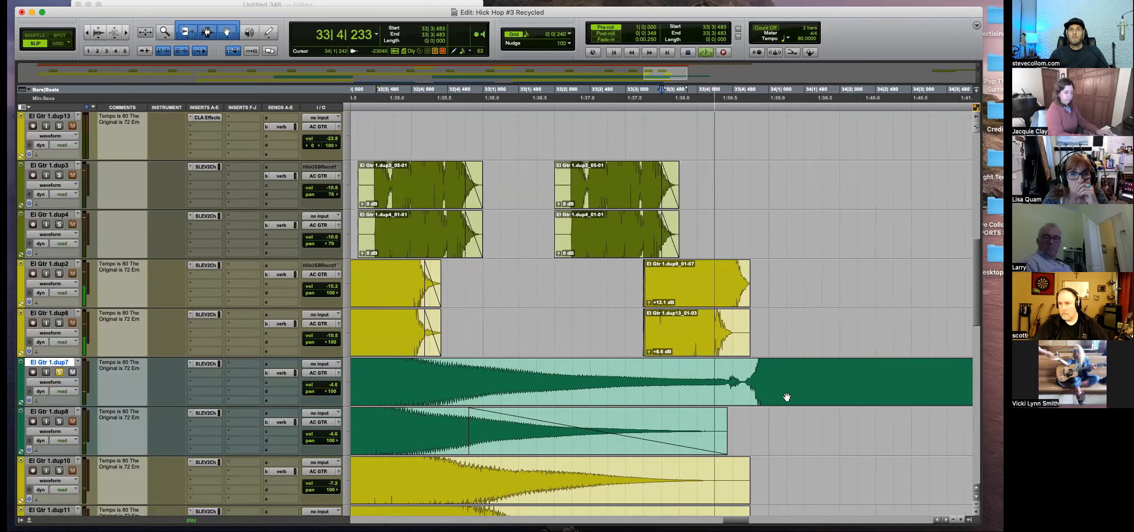
{"action": "key", "text": "r"}
{"action": "key", "text": "r"}
{"action": "key", "text": "space"}
{"action": "left_click", "coordinate": [680, 380]}
{"action": "key", "text": "t"}
{"action": "key", "text": "t"}
{"action": "key", "text": "r"}
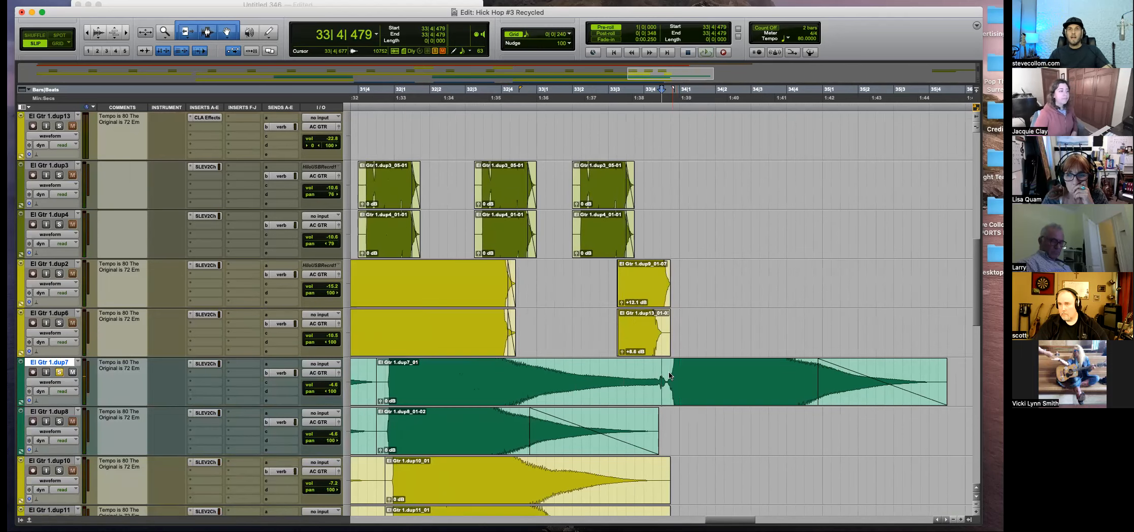
Delete the small noise burst from the El Gtr 1.dup7 clip, starting at 33|4|390.
{"action": "left_click", "coordinate": [661, 372]}
{"action": "key", "text": "t"}
{"action": "key", "text": "t"}
{"action": "key", "text": "t"}
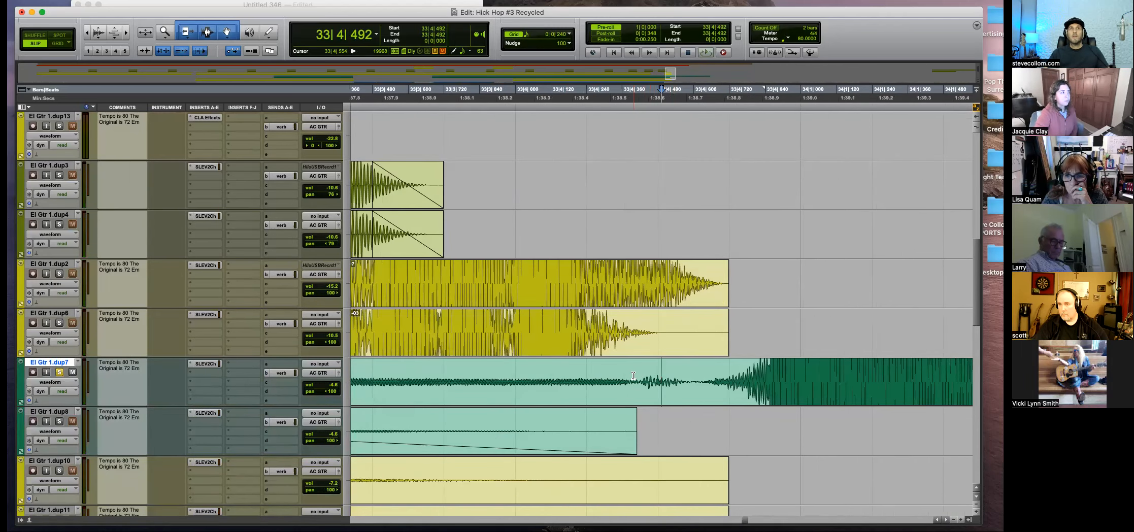
{"action": "left_click_drag", "start_coordinate": [631, 378], "coordinate": [704, 382]}
{"action": "key", "text": "Delete"}
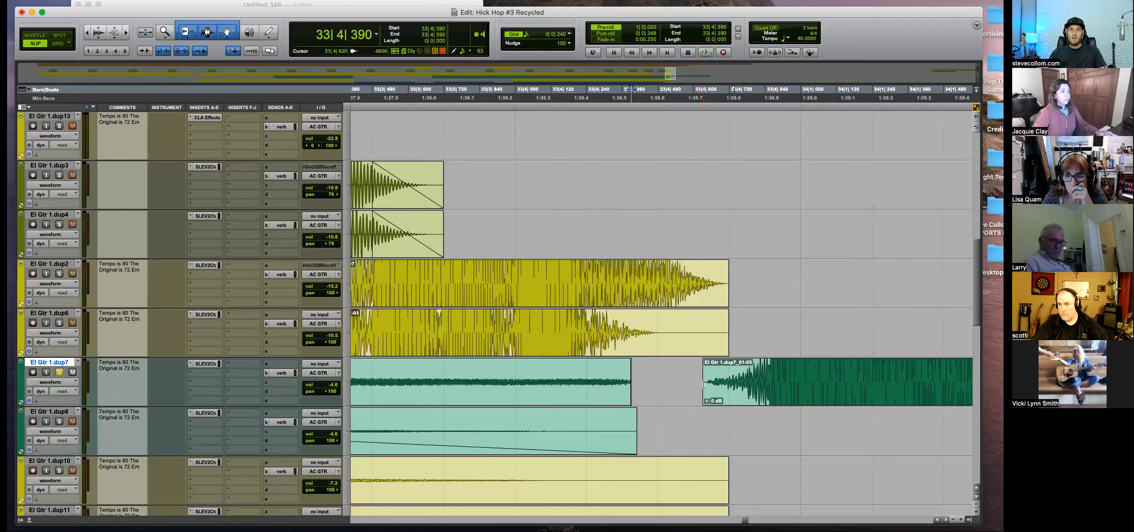
Delete the leftover El Gtr 1.dup7 clip after the gap, fade out the remaining clip's end, and play it.
{"action": "key", "text": "r"}
{"action": "key", "text": "r"}
{"action": "key", "text": "r"}
{"action": "left_click", "coordinate": [703, 390]}
{"action": "key", "text": "Delete"}
{"action": "left_click_drag", "start_coordinate": [654, 365], "coordinate": [566, 368]}
{"action": "left_click", "coordinate": [435, 377]}
{"action": "key", "text": "space"}
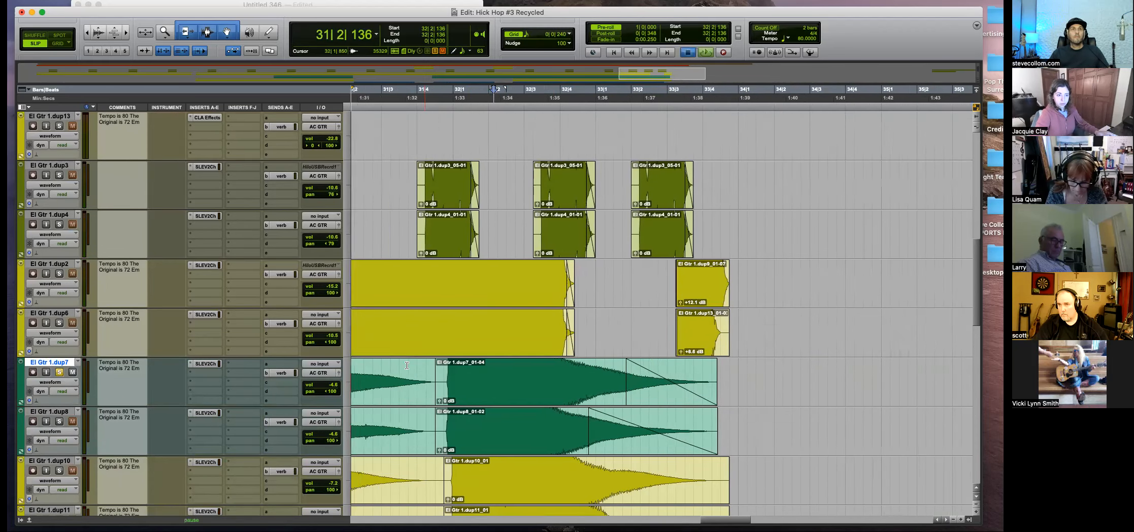
Play the song's ending from bar 31 past the final guitar fade-outs to check the cleaned-up clips.
{"action": "key", "text": "r"}
{"action": "key", "text": "t"}
{"action": "key", "text": "t"}
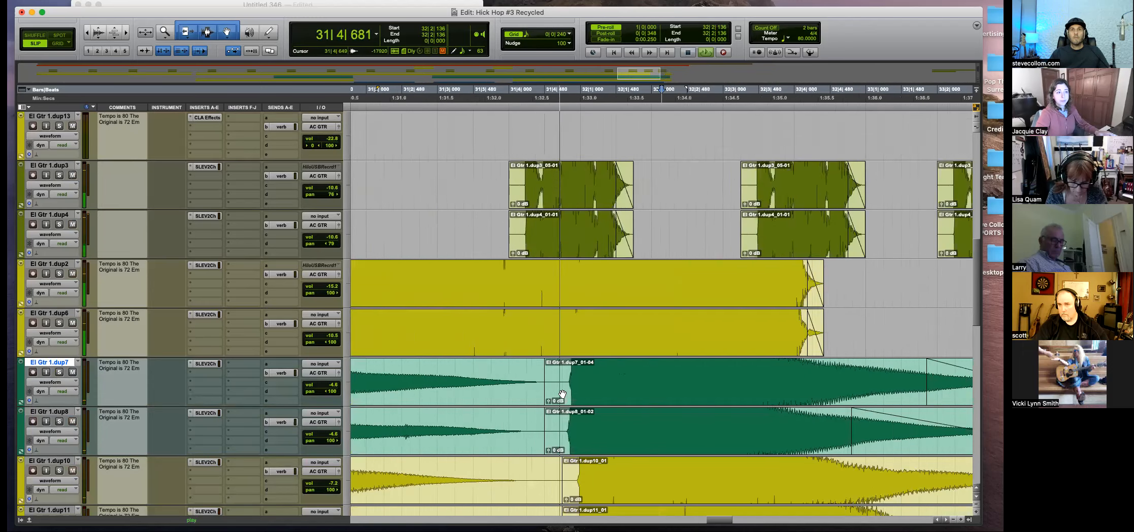
{"action": "key", "text": "r"}
{"action": "key", "text": "r"}
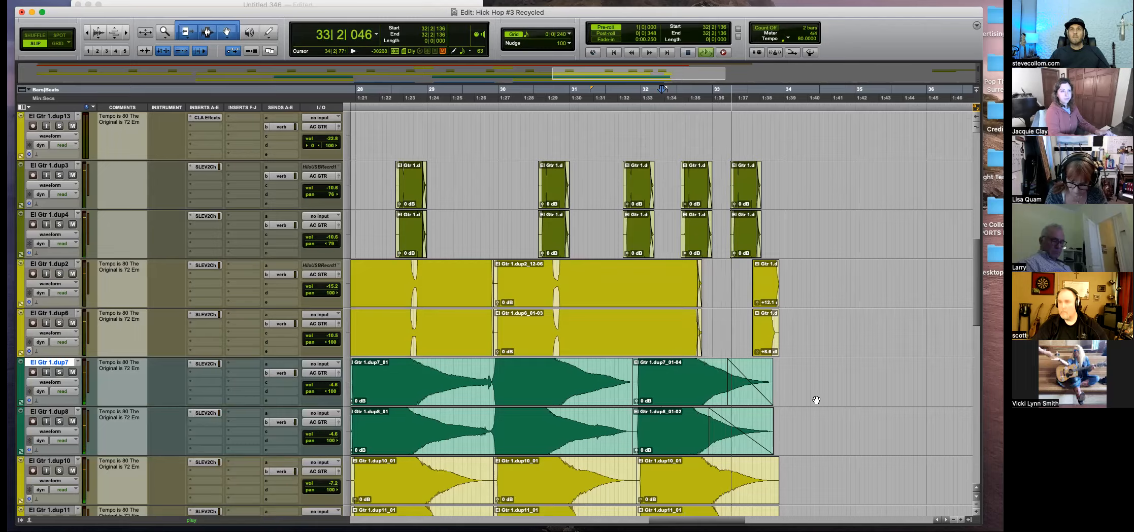
{"action": "key", "text": "t"}
{"action": "key", "text": "t"}
{"action": "key", "text": "r"}
{"action": "key", "text": "r"}
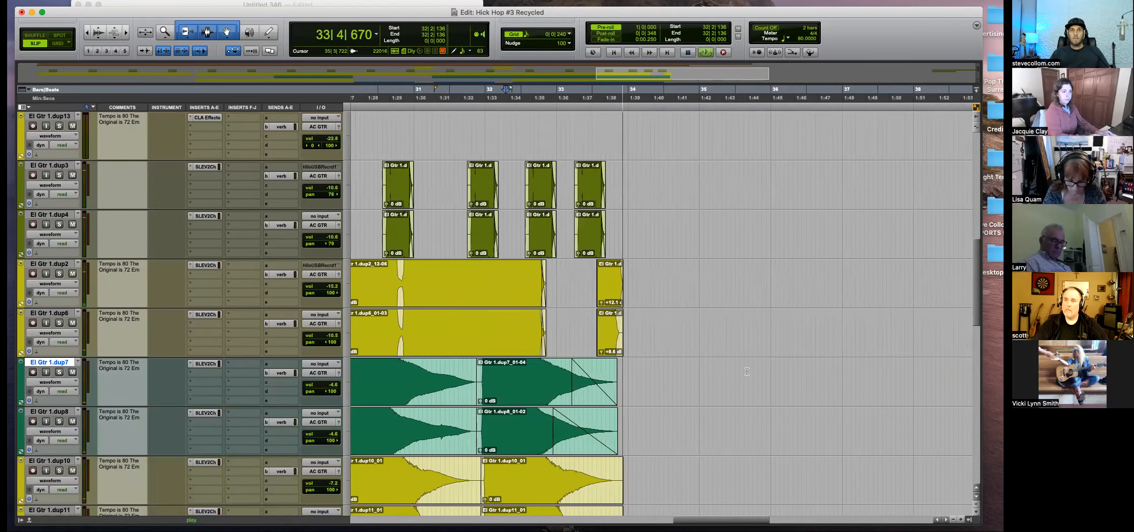
{"action": "key", "text": "r"}
{"action": "key", "text": "r"}
{"action": "key", "text": "r"}
Bring up the start of the Master 1 volume automation, with pre-roll turned off and Grid mode on.
{"action": "scroll", "coordinate": [613, 326], "scroll_direction": "down", "scroll_amount": 15}
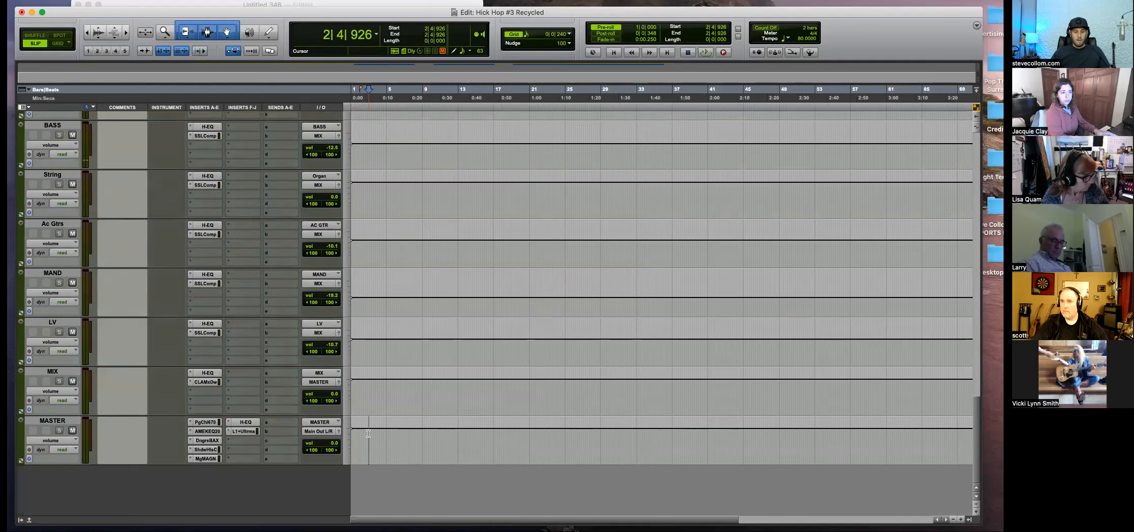
{"action": "key", "text": "t"}
{"action": "scroll", "coordinate": [386, 421], "scroll_direction": "up", "scroll_amount": 15}
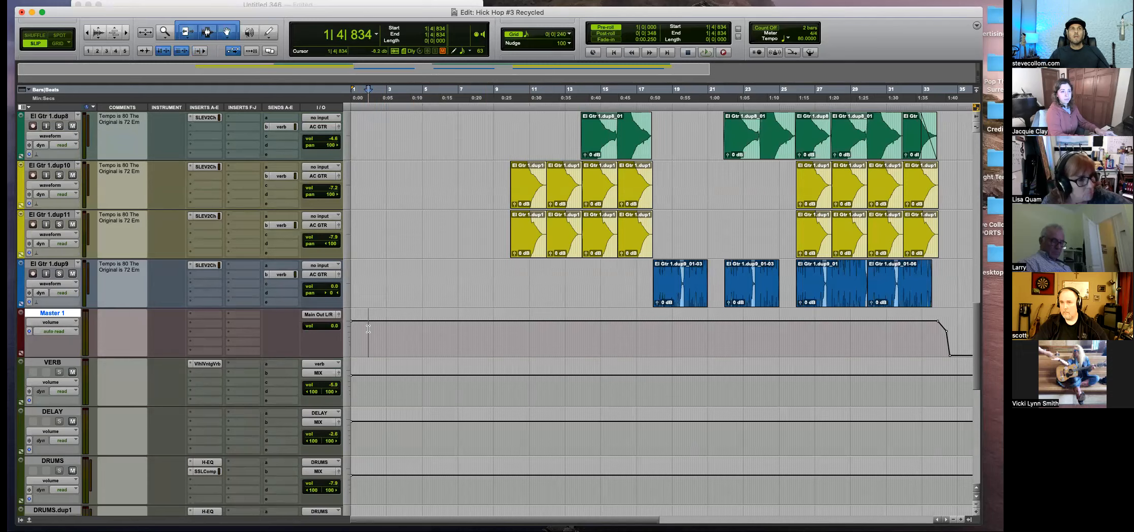
{"action": "key", "text": "t"}
{"action": "key", "text": "t"}
{"action": "key", "text": "t"}
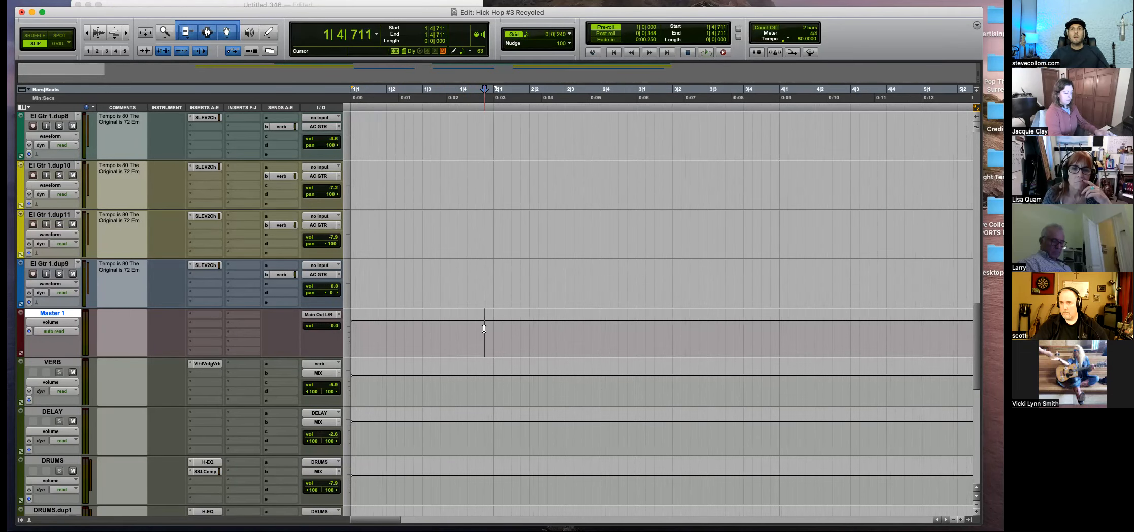
{"action": "scroll", "coordinate": [484, 329], "scroll_direction": "up", "scroll_amount": 2}
{"action": "key", "text": "space"}
{"action": "key", "text": "space"}
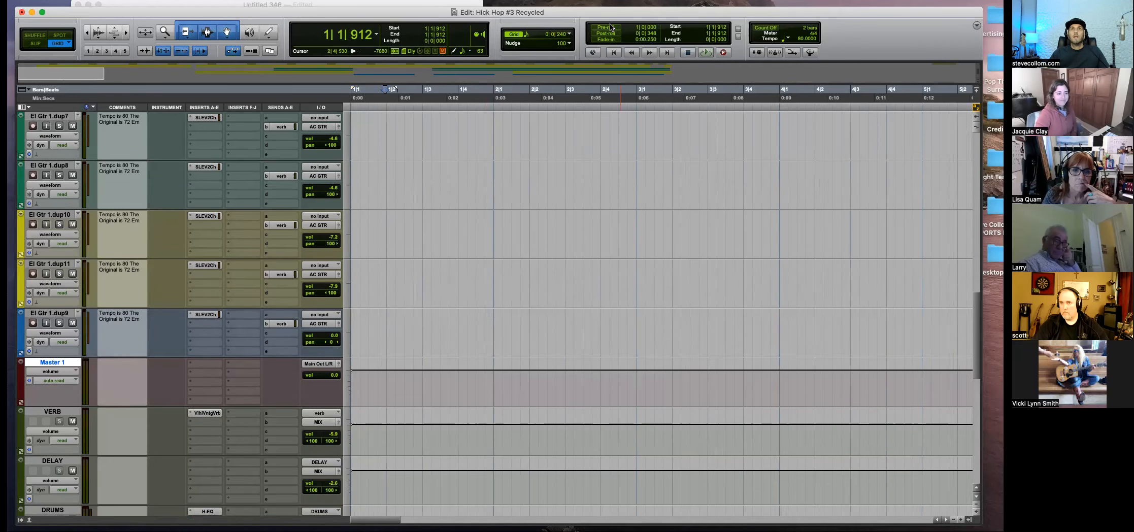
Audition the opening from several points in bar 1 and place the edit cursor at 1|4|720 on Master 1.
{"action": "key", "text": "space"}
{"action": "key", "text": "space"}
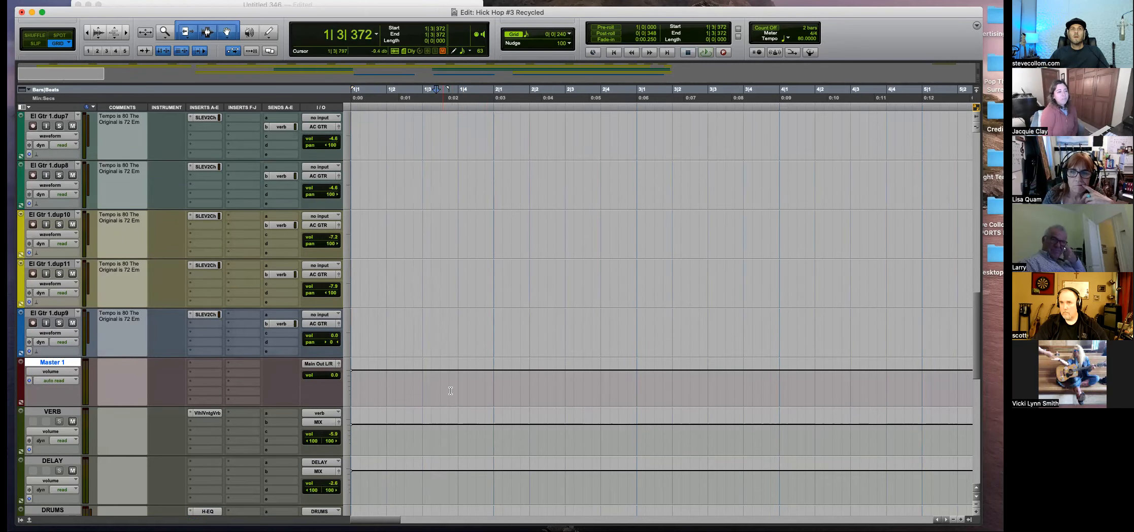
{"action": "key", "text": "space"}
{"action": "left_click", "coordinate": [480, 382]}
{"action": "key", "text": "space"}
{"action": "key", "text": "space"}
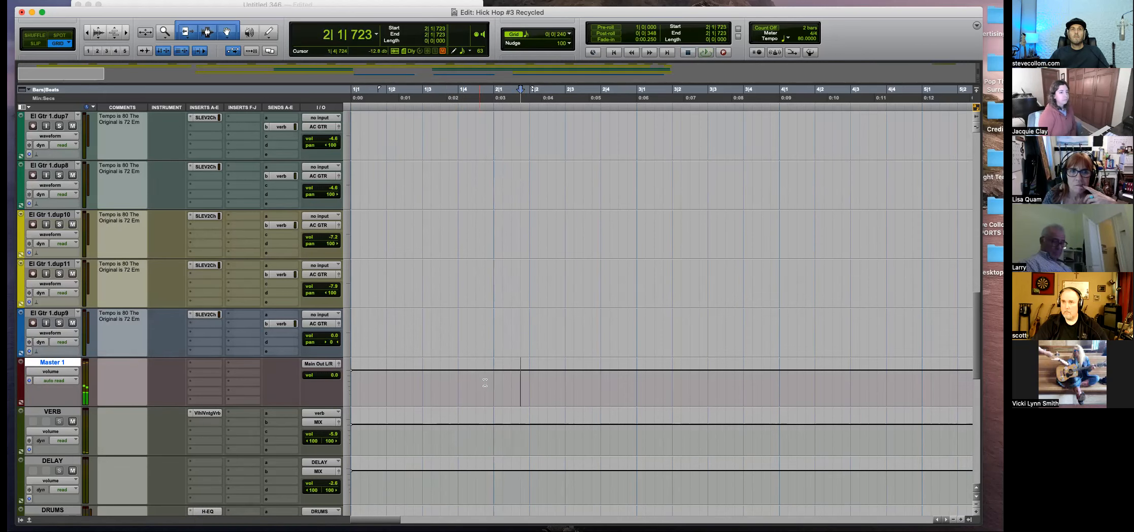
{"action": "key", "text": "t"}
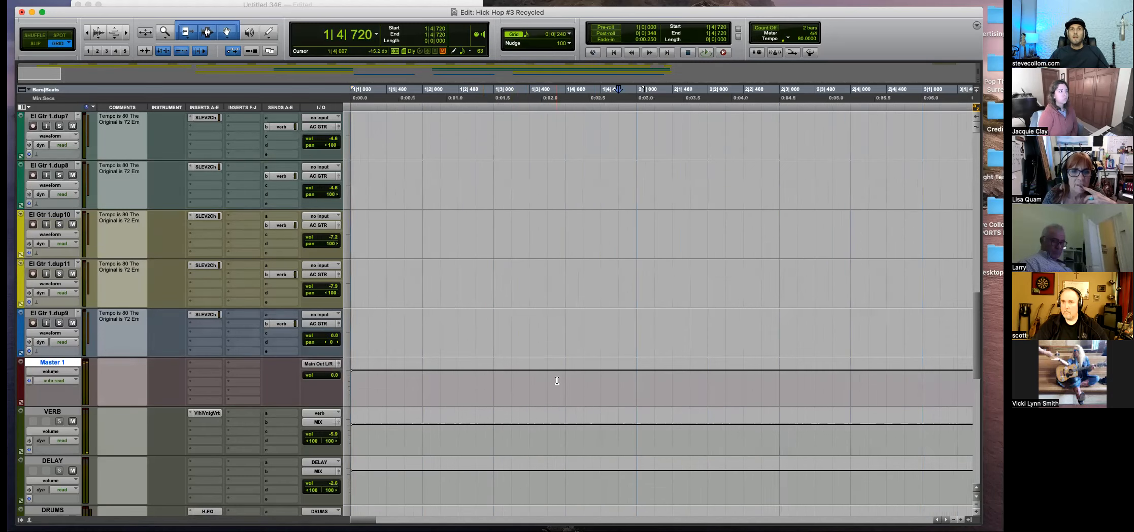
{"action": "key", "text": "r"}
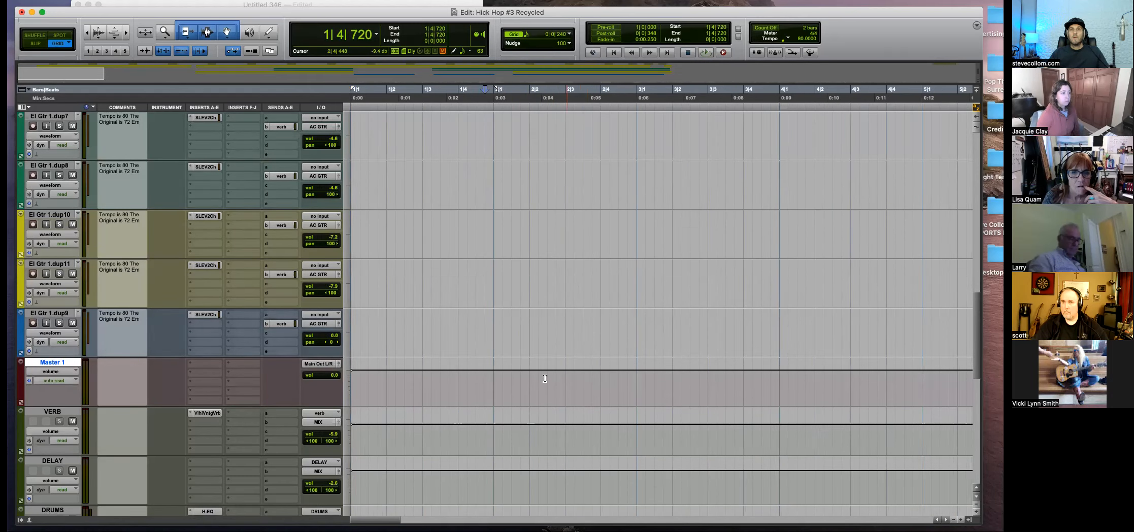
Lower the Master 1 volume automation to its minimum from the session start to 1|4|720 and play across the change.
{"action": "key", "text": "shift+Return"}
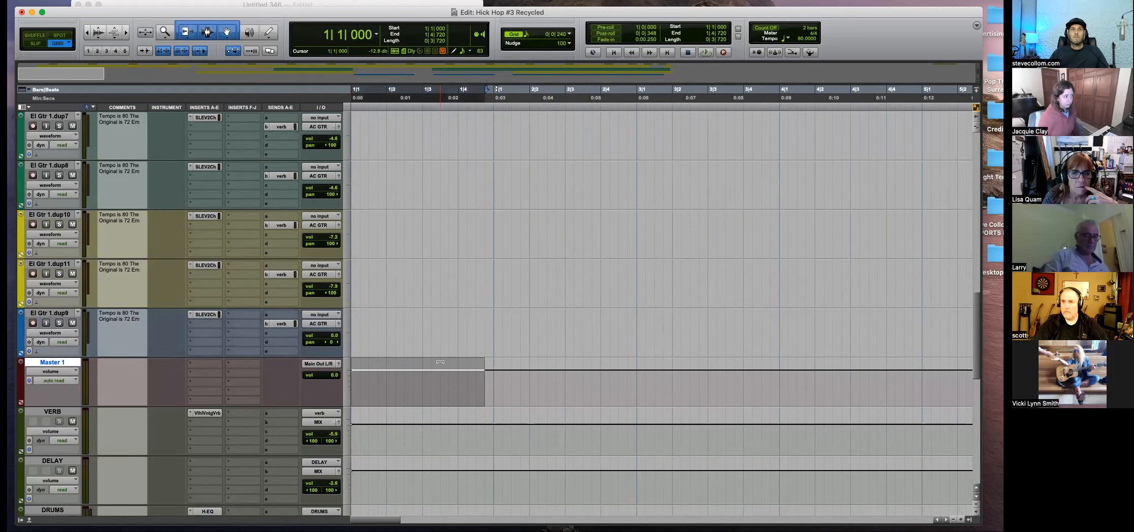
{"action": "left_click", "coordinate": [485, 385]}
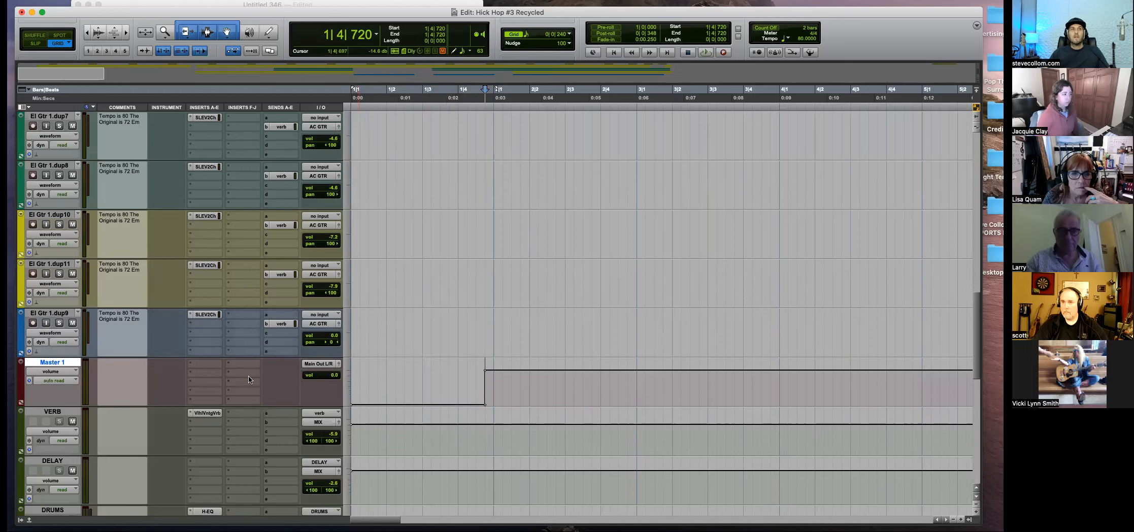
{"action": "key", "text": "space"}
{"action": "key", "text": "space"}
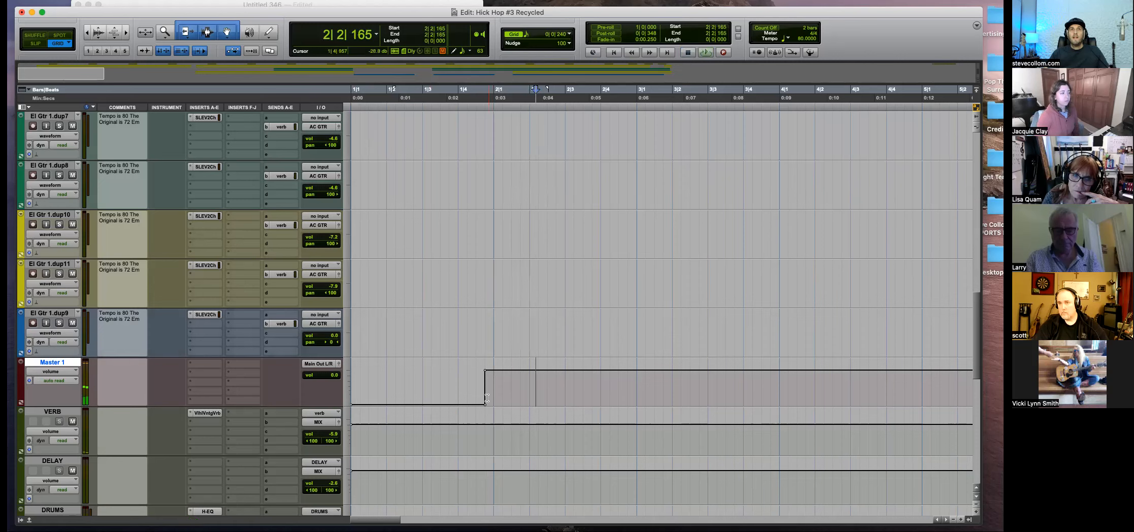
{"action": "left_click", "coordinate": [487, 325]}
{"action": "key", "text": "t"}
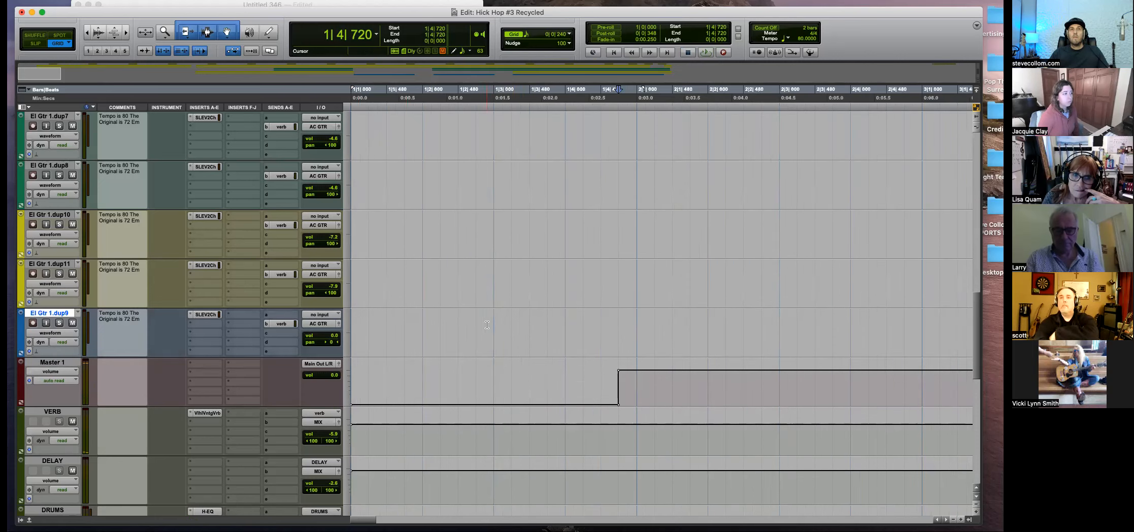
{"action": "left_click", "coordinate": [615, 387]}
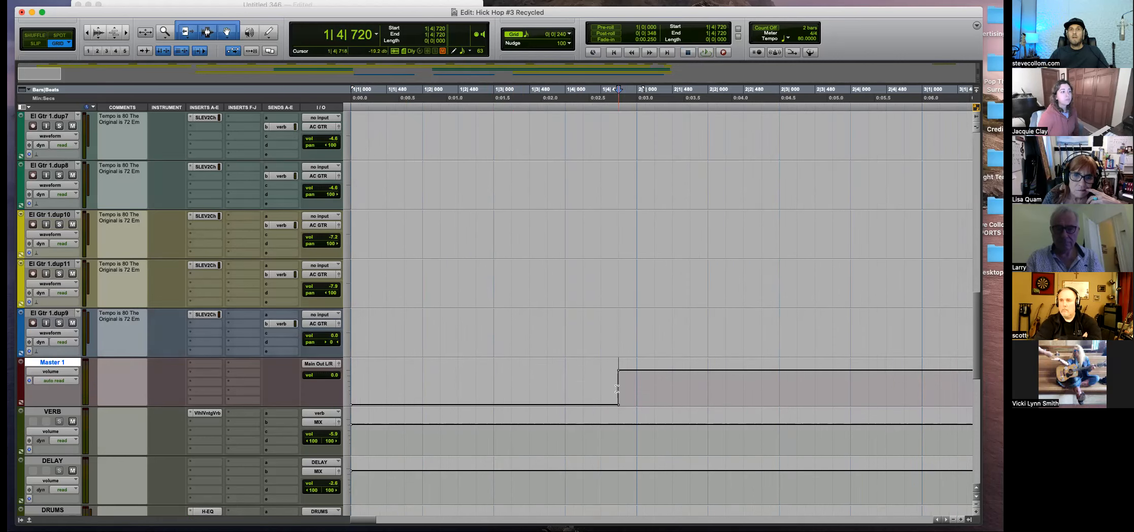
Review the Master 1 volume automation across the whole song, from the silenced opening to the closing fade.
{"action": "key", "text": "r"}
{"action": "key", "text": "r"}
{"action": "key", "text": "r"}
{"action": "key", "text": "r"}
{"action": "key", "text": "r"}
{"action": "key", "text": "t"}
{"action": "key", "text": "t"}
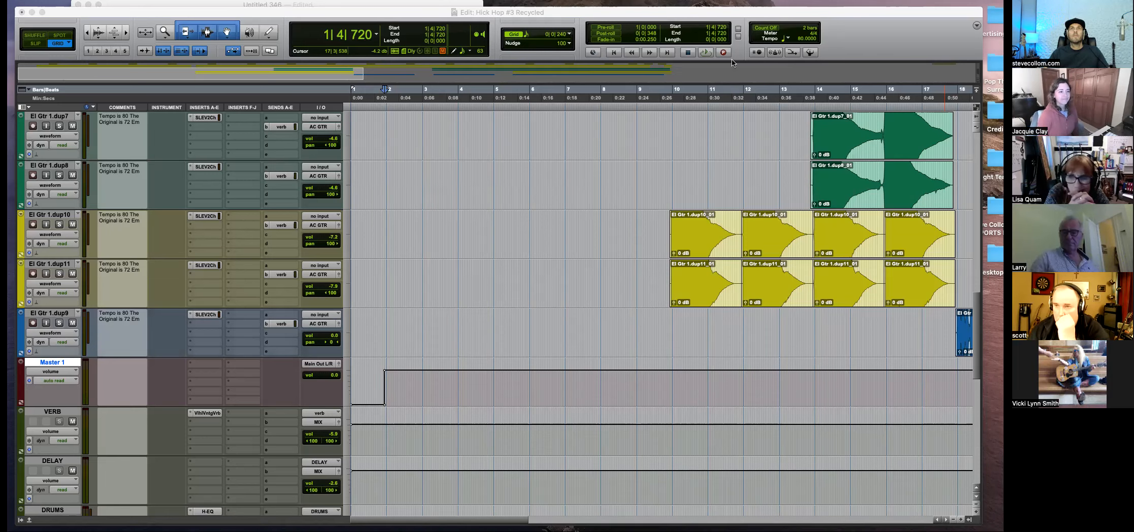
{"action": "left_click", "coordinate": [715, 18]}
{"action": "key", "text": "super+Tab"}
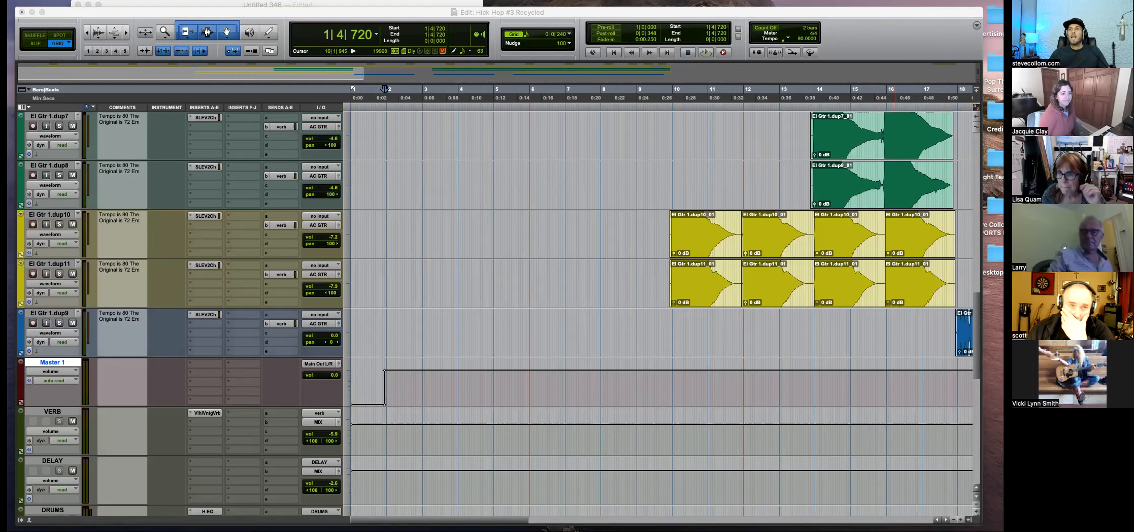
{"action": "left_click", "coordinate": [385, 391]}
{"action": "key", "text": "t"}
{"action": "key", "text": "t"}
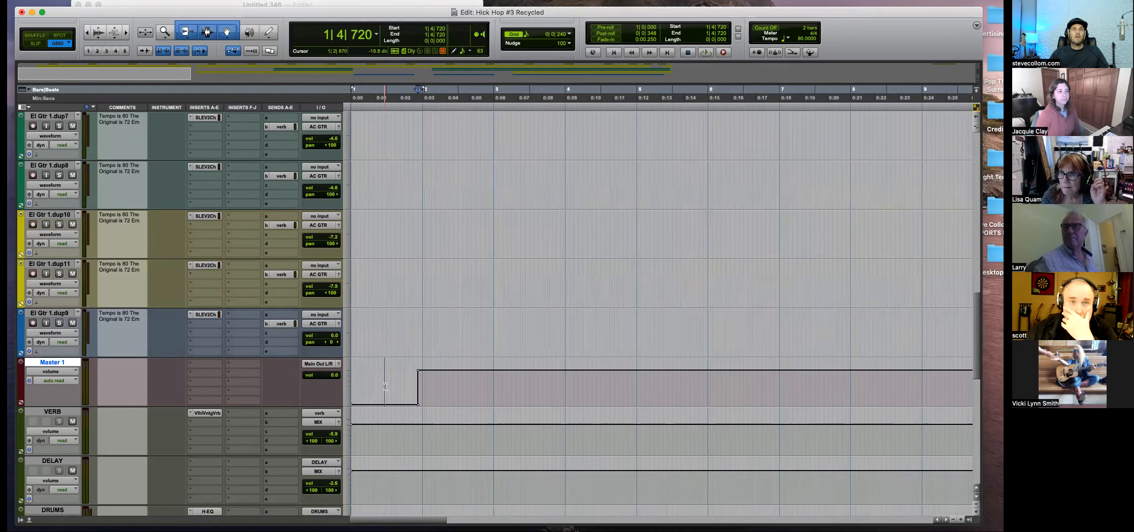
{"action": "key", "text": "r"}
{"action": "key", "text": "r"}
{"action": "key", "text": "r"}
{"action": "key", "text": "r"}
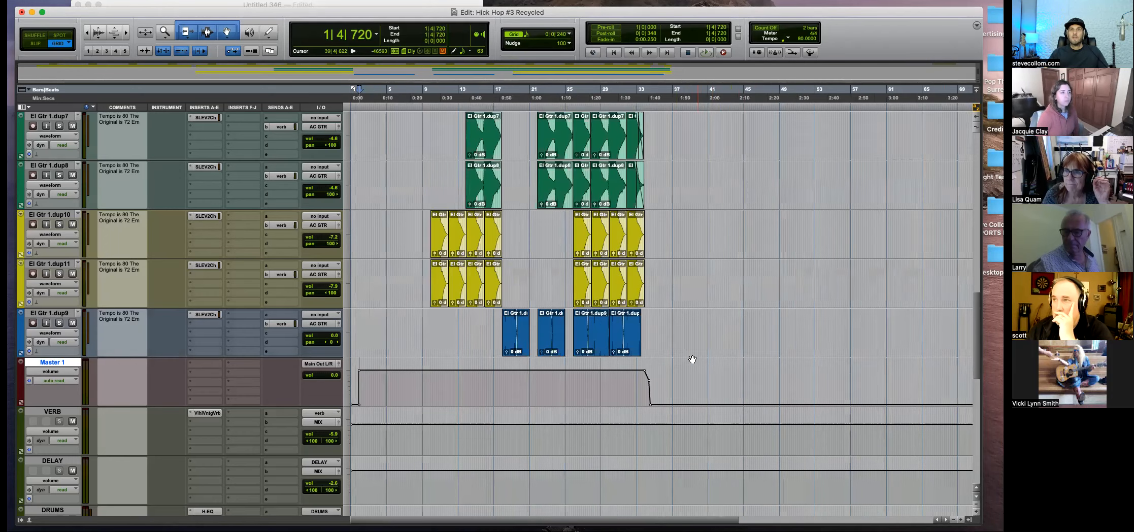
Inspect the H-EQ on the DRUMS bus and look over the remaining buses down to MASTER.
{"action": "scroll", "coordinate": [410, 378], "scroll_direction": "down", "scroll_amount": 4}
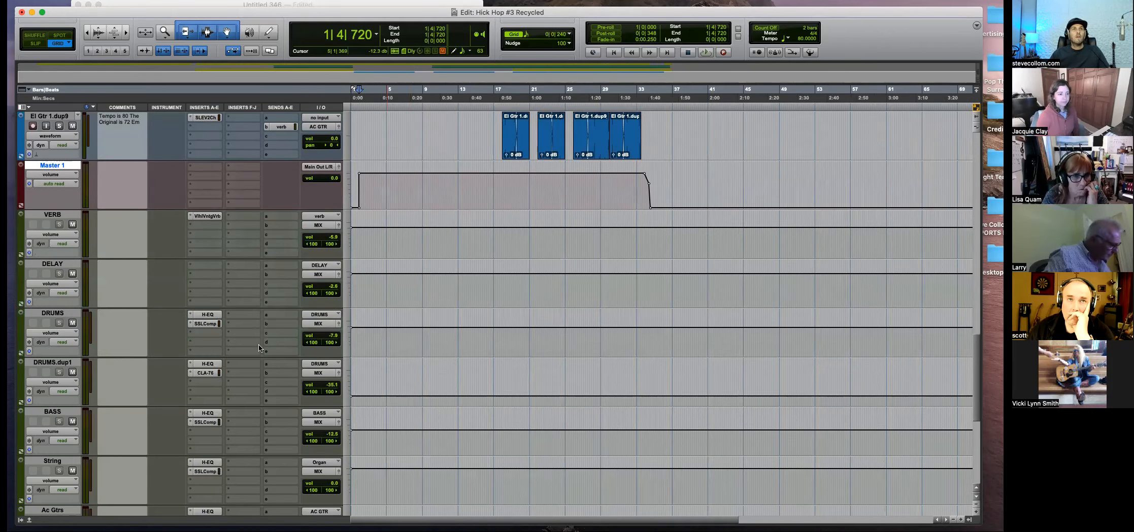
{"action": "scroll", "coordinate": [425, 383], "scroll_direction": "down", "scroll_amount": 2}
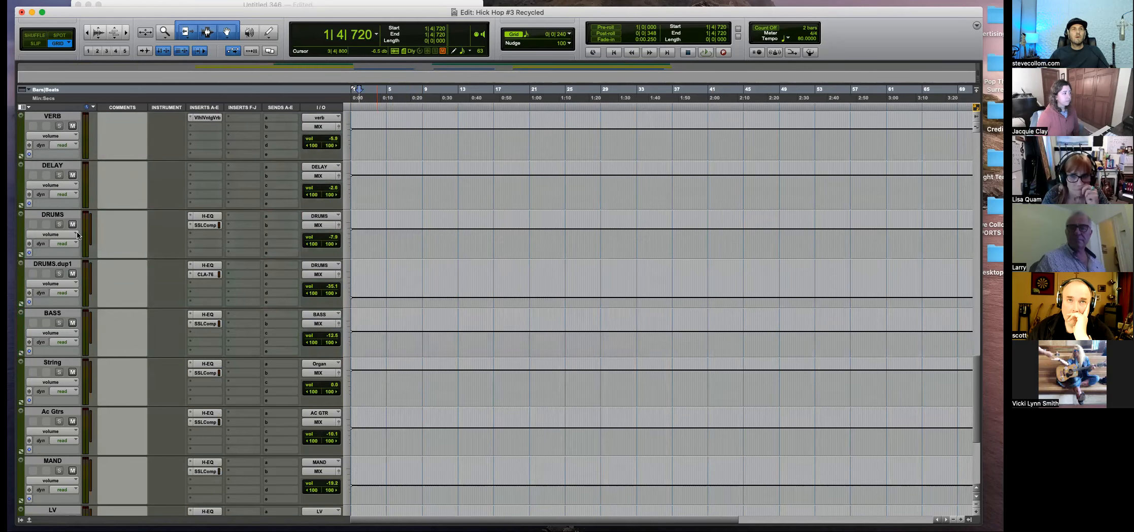
{"action": "left_click", "coordinate": [207, 216]}
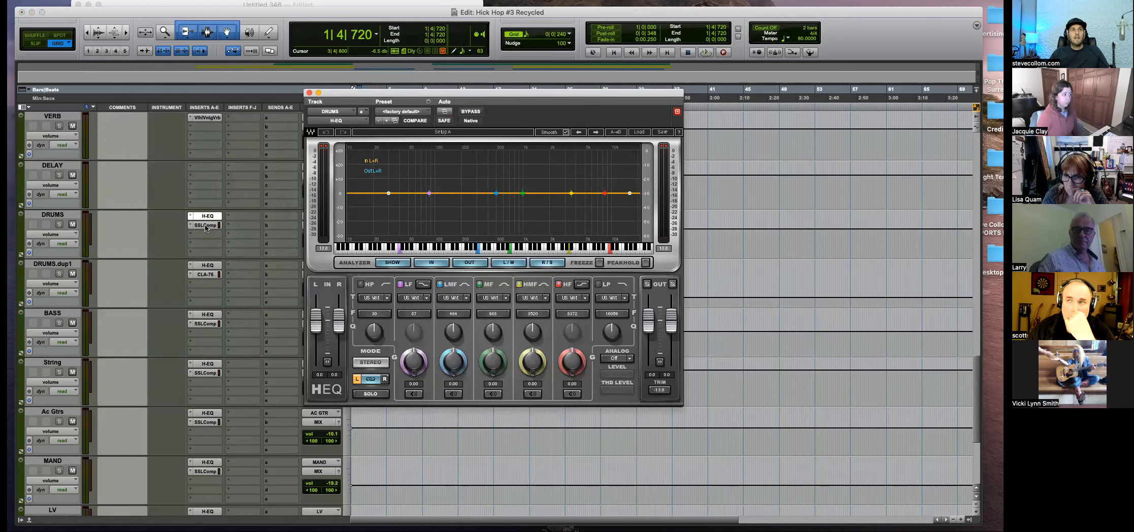
{"action": "scroll", "coordinate": [207, 416], "scroll_direction": "down", "scroll_amount": 4}
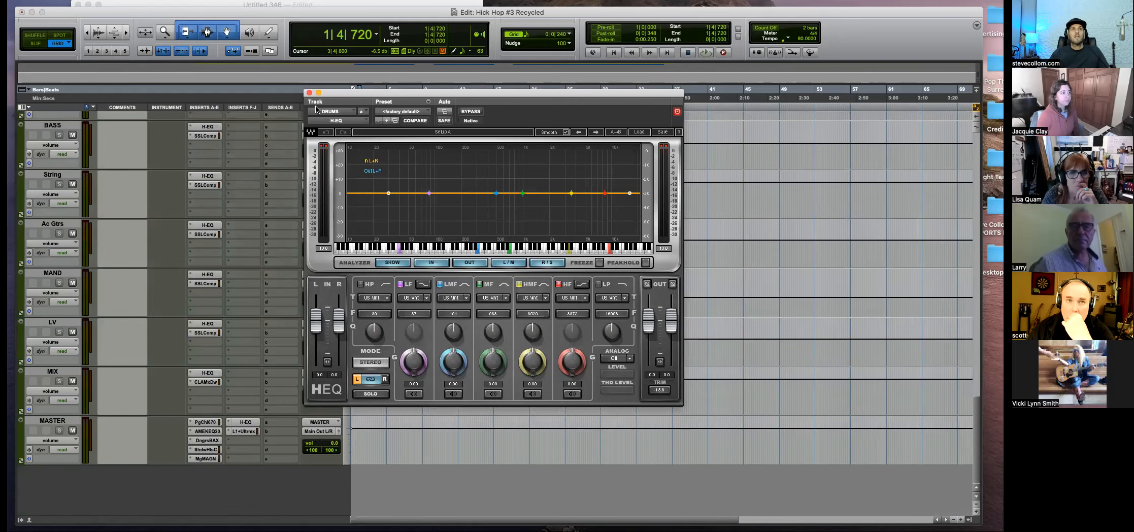
{"action": "left_click", "coordinate": [309, 93]}
Play from 1|4|720, adjust the threshold of the DRUMS bus SSLComp, and check the H-EQ analyzer on the same bus.
{"action": "key", "text": "space"}
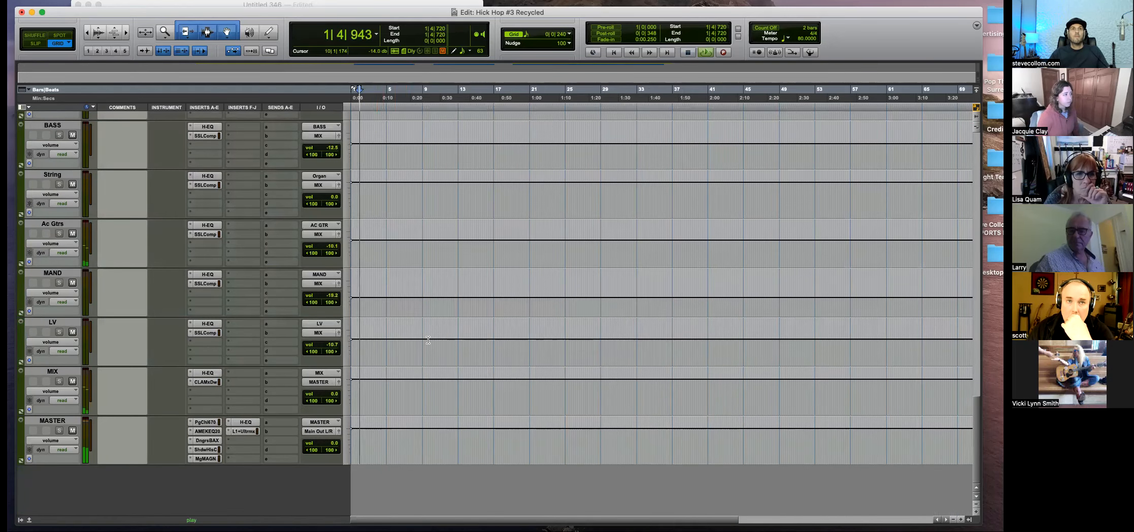
{"action": "scroll", "coordinate": [210, 297], "scroll_direction": "up", "scroll_amount": 3}
{"action": "scroll", "coordinate": [211, 297], "scroll_direction": "up", "scroll_amount": 1}
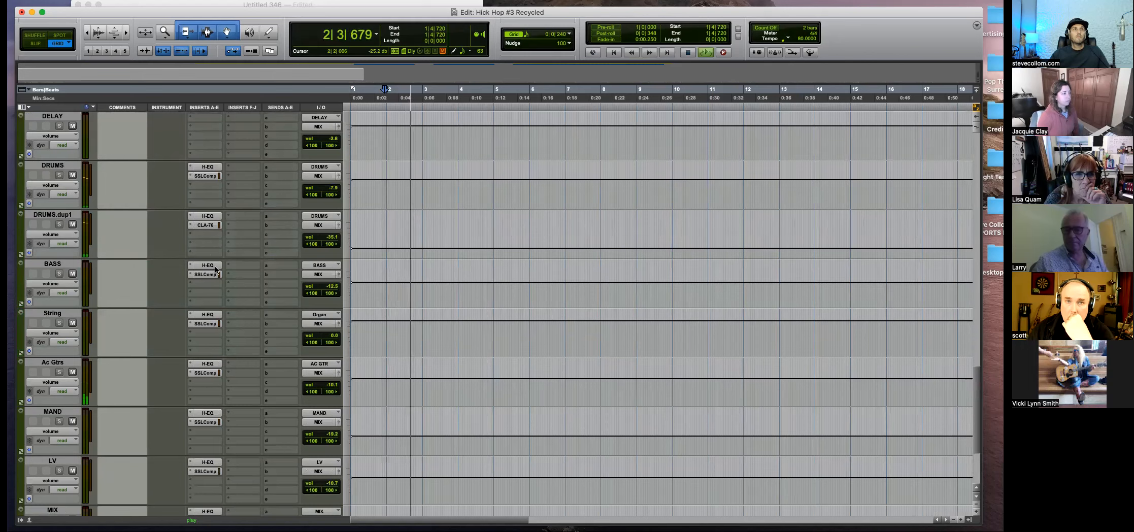
{"action": "left_click", "coordinate": [207, 176]}
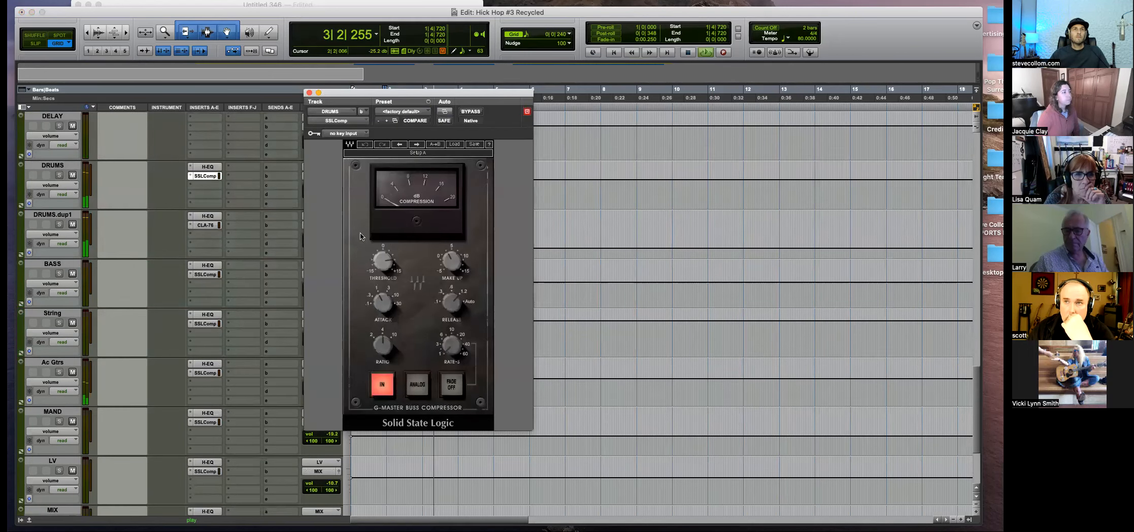
{"action": "left_click_drag", "start_coordinate": [379, 93], "coordinate": [436, 92]}
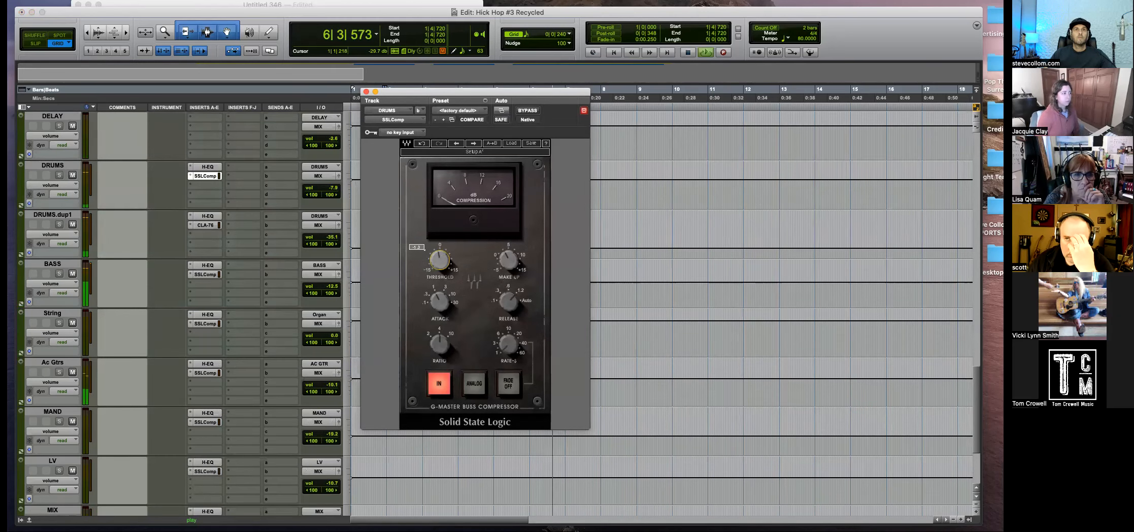
{"action": "left_click_drag", "start_coordinate": [439, 257], "coordinate": [440, 260]}
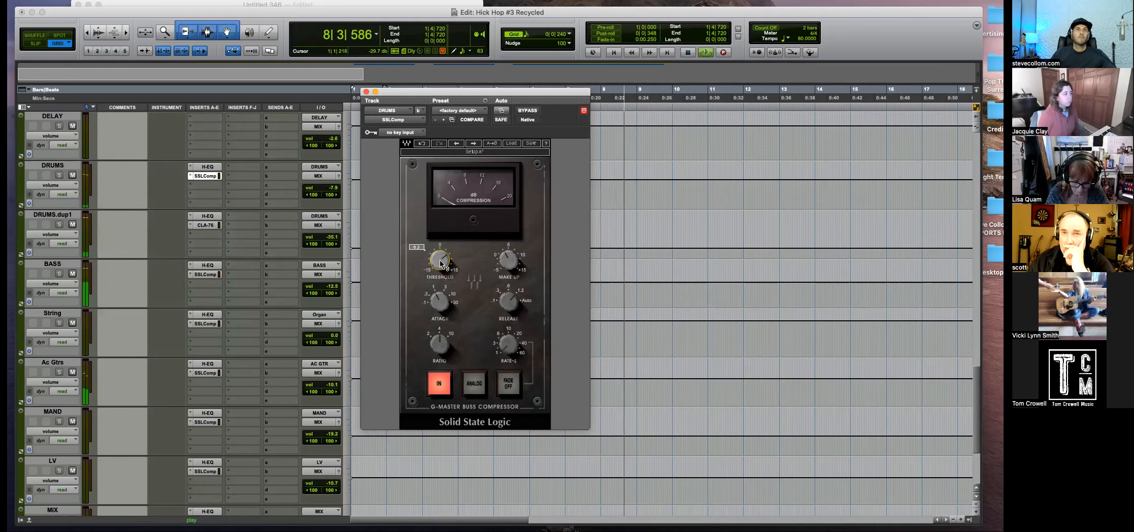
{"action": "left_click", "coordinate": [207, 167]}
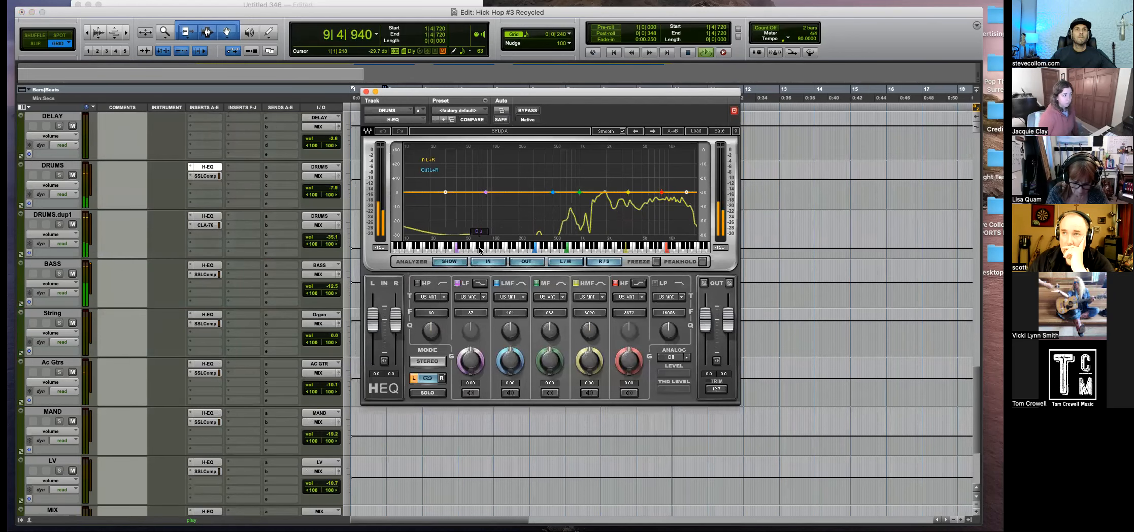
{"action": "left_click", "coordinate": [366, 92]}
Set the high-pass frequency of the BASS bus H-EQ to 47 Hz, keeping its filter type.
{"action": "left_click", "coordinate": [207, 265]}
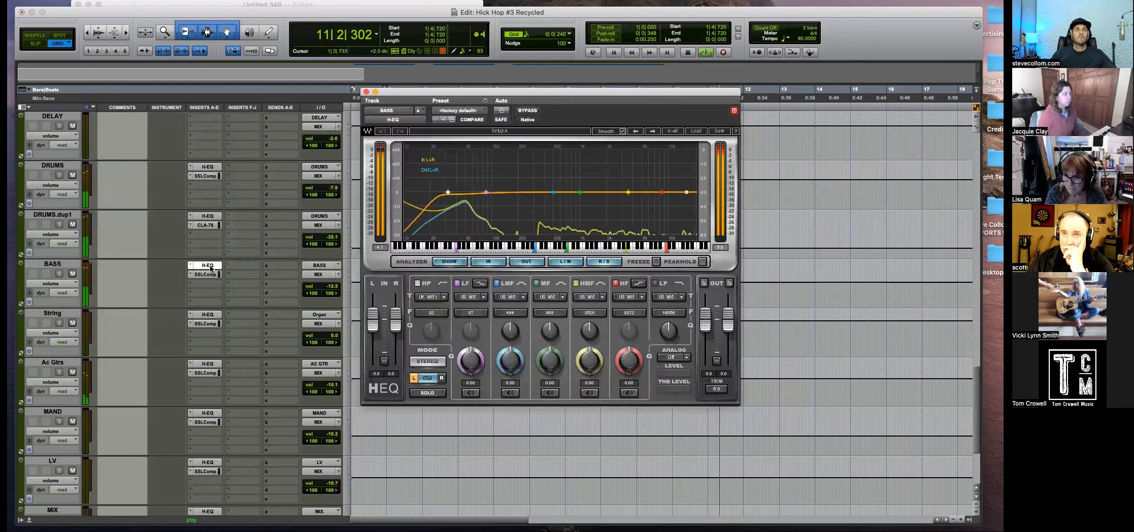
{"action": "left_click", "coordinate": [431, 297]}
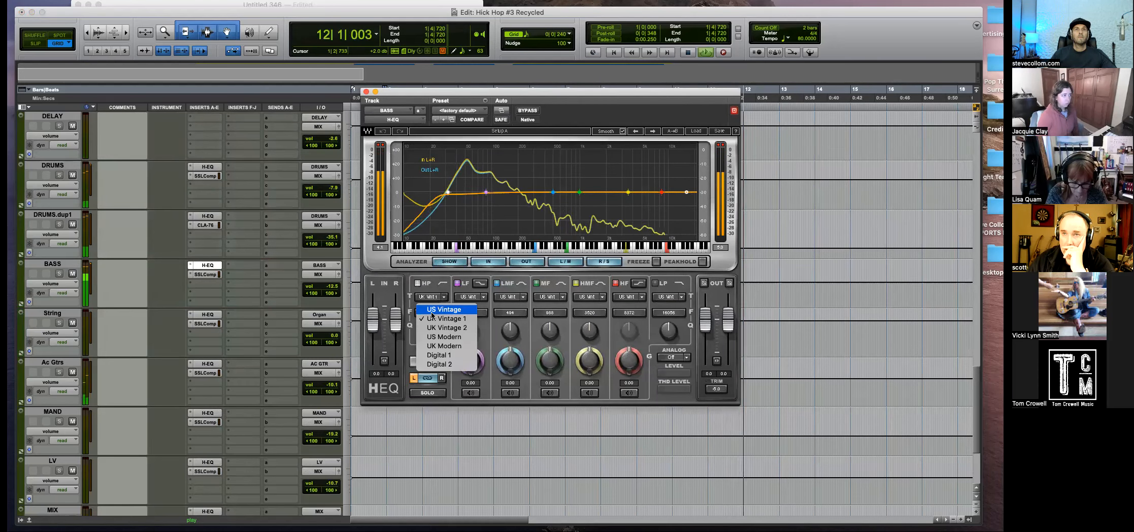
{"action": "left_click", "coordinate": [399, 286]}
{"action": "mouse_move", "coordinate": [431, 313]}
{"action": "left_mouse_down"}
{"action": "mouse_move", "coordinate": [431, 299]}
{"action": "mouse_move", "coordinate": [430, 317]}
{"action": "left_mouse_up"}
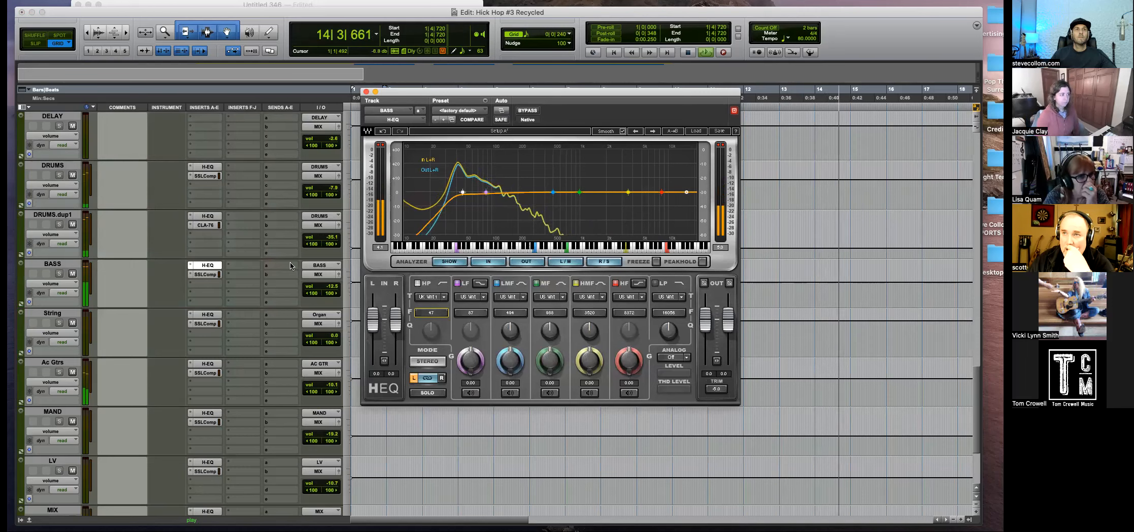
Check the SSLComp on the BASS bus during playback, close it, and return to the drum and instrument tracks.
{"action": "left_click", "coordinate": [206, 274]}
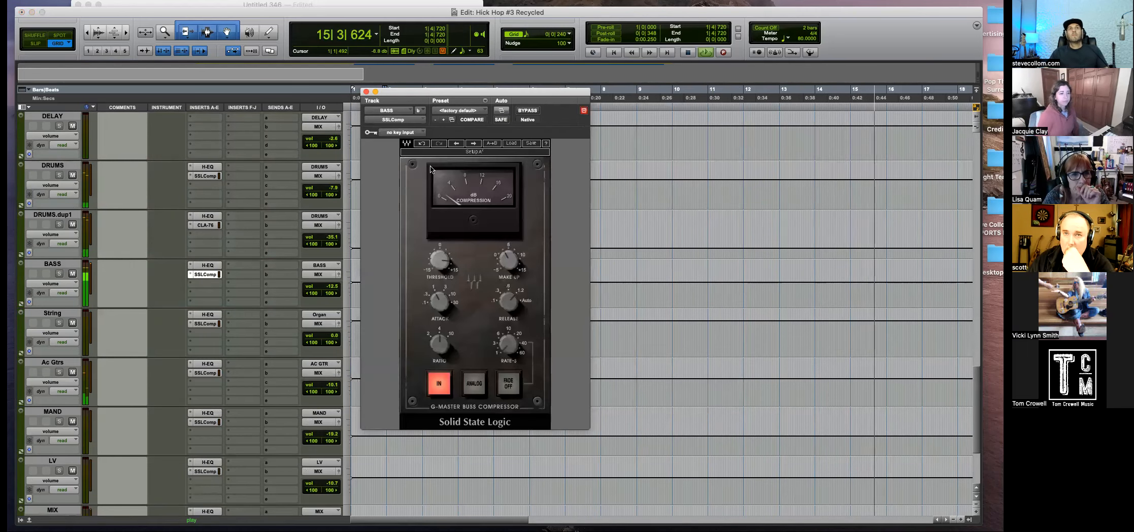
{"action": "left_click", "coordinate": [366, 92]}
{"action": "scroll", "coordinate": [421, 247], "scroll_direction": "up", "scroll_amount": 15}
{"action": "scroll", "coordinate": [421, 246], "scroll_direction": "up", "scroll_amount": 5}
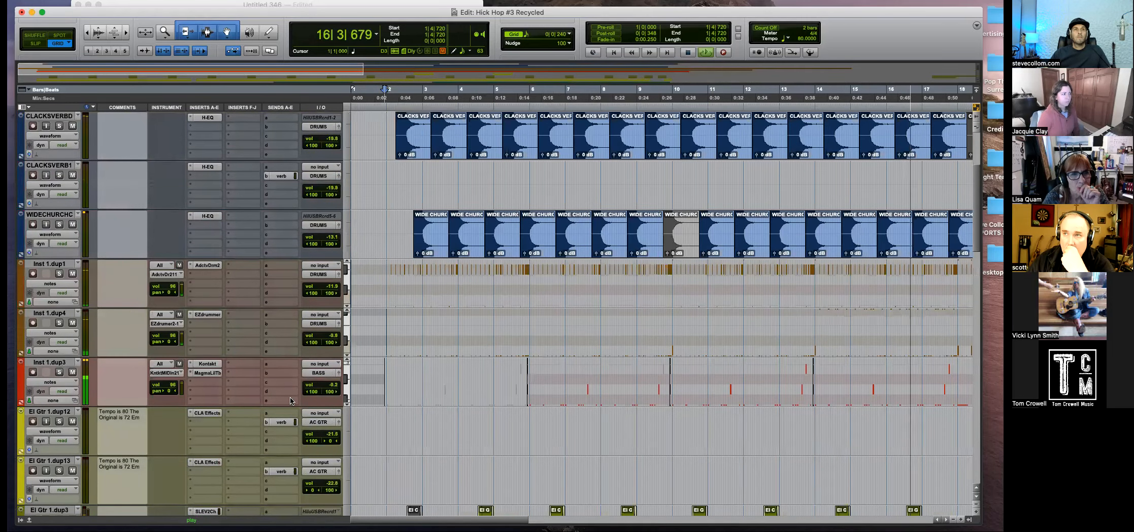
Adjust the volume of the Inst 1.dup3 bass instrument track during playback.
{"action": "left_click", "coordinate": [332, 387]}
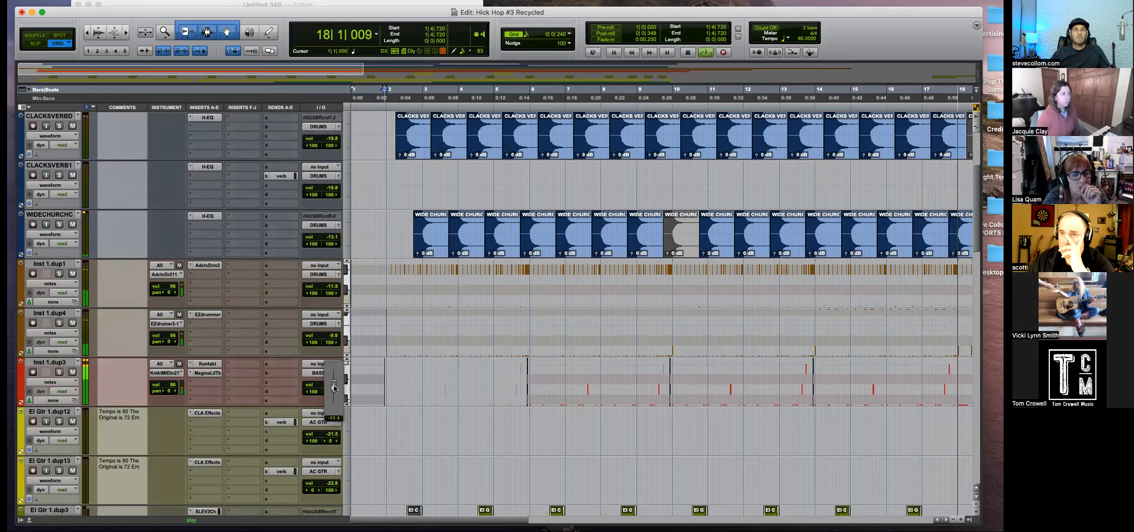
Delete the String and MAND bus tracks from the session.
{"action": "scroll", "coordinate": [394, 409], "scroll_direction": "down", "scroll_amount": 13}
{"action": "scroll", "coordinate": [394, 409], "scroll_direction": "down", "scroll_amount": 15}
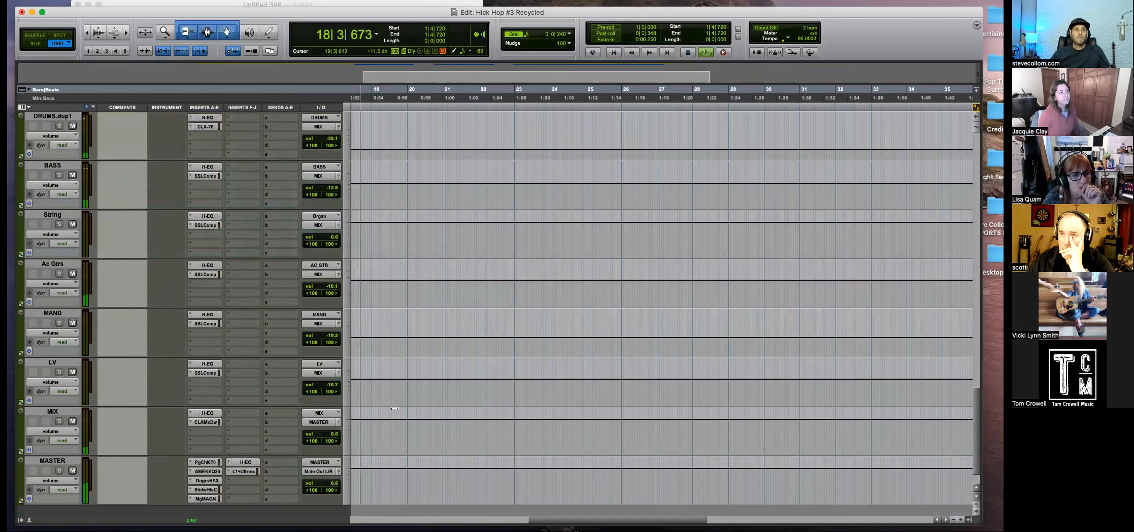
{"action": "scroll", "coordinate": [394, 409], "scroll_direction": "down", "scroll_amount": 1}
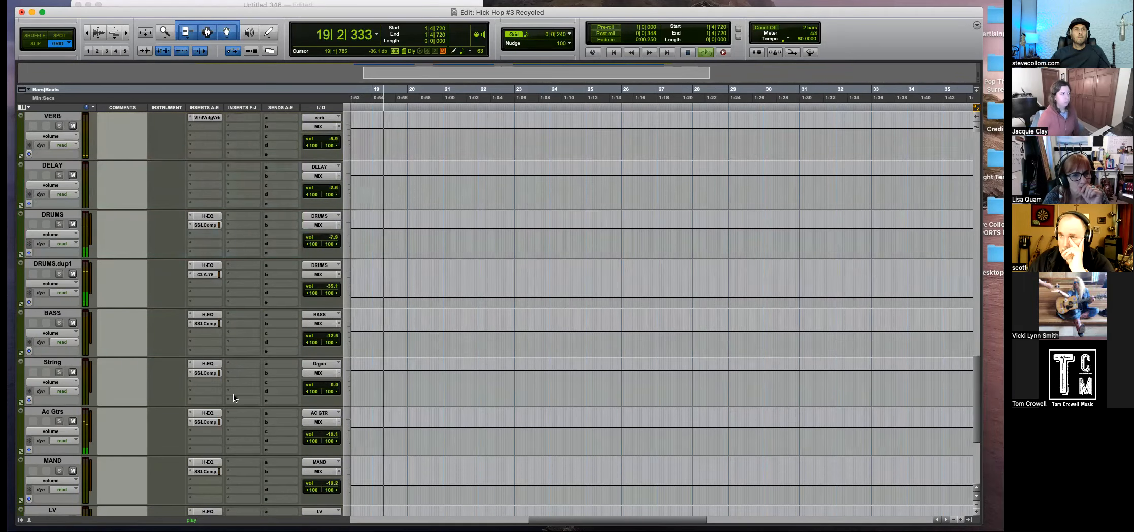
{"action": "left_click", "coordinate": [60, 364]}
{"action": "right_click", "coordinate": [60, 365]}
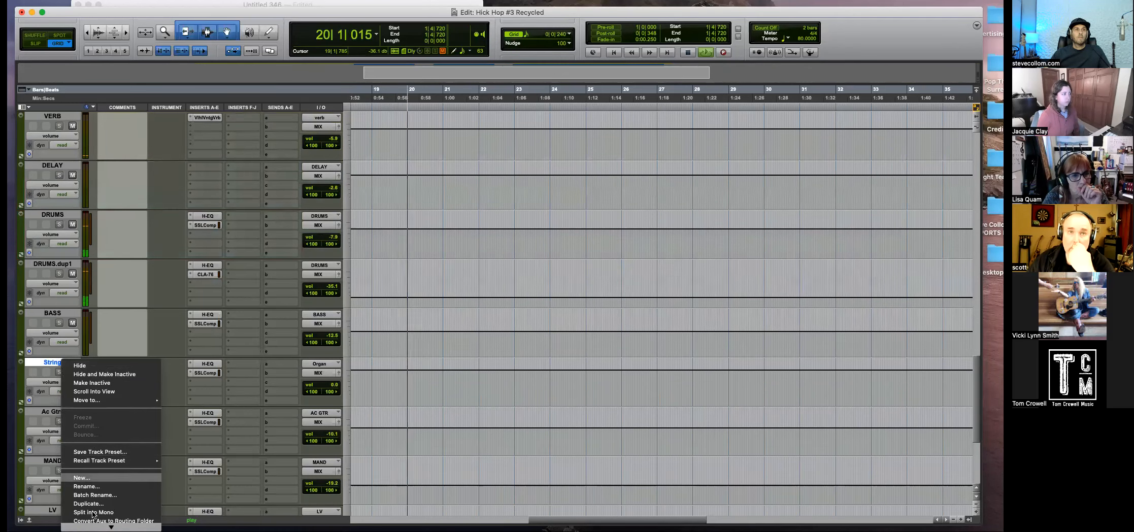
{"action": "left_click", "coordinate": [93, 460]}
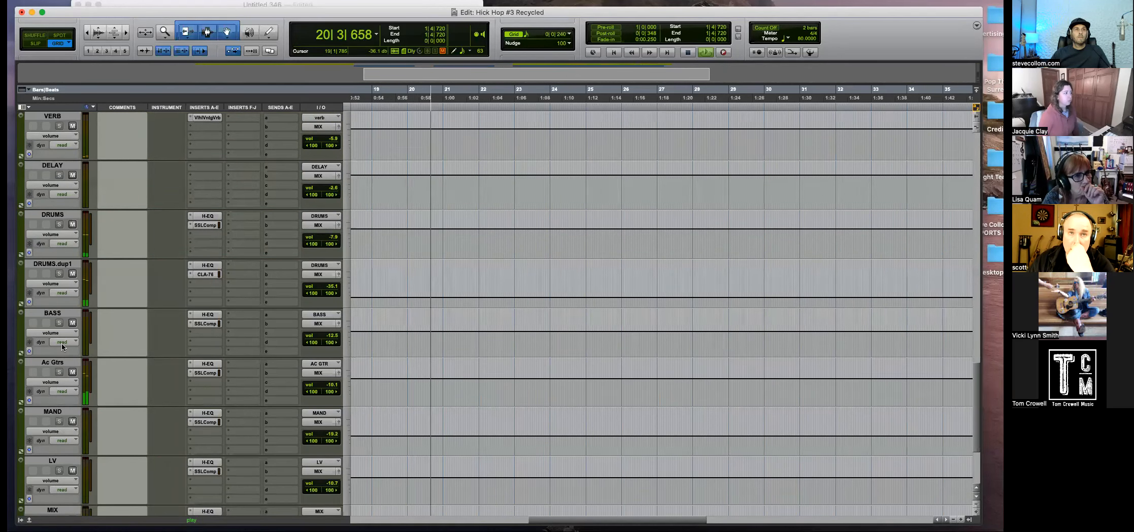
{"action": "left_click", "coordinate": [58, 411]}
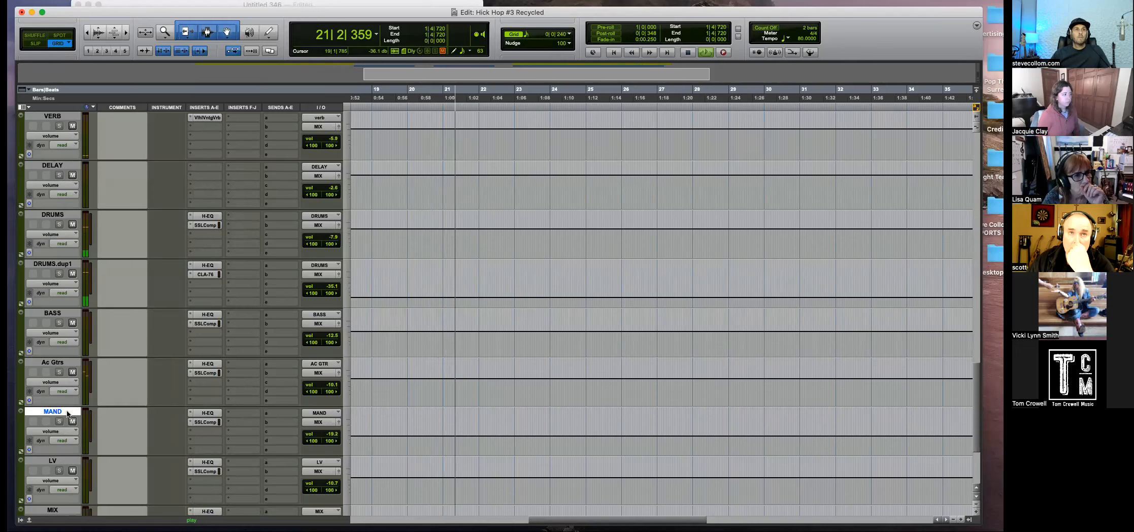
{"action": "right_click", "coordinate": [59, 412]}
{"action": "left_click", "coordinate": [88, 382]}
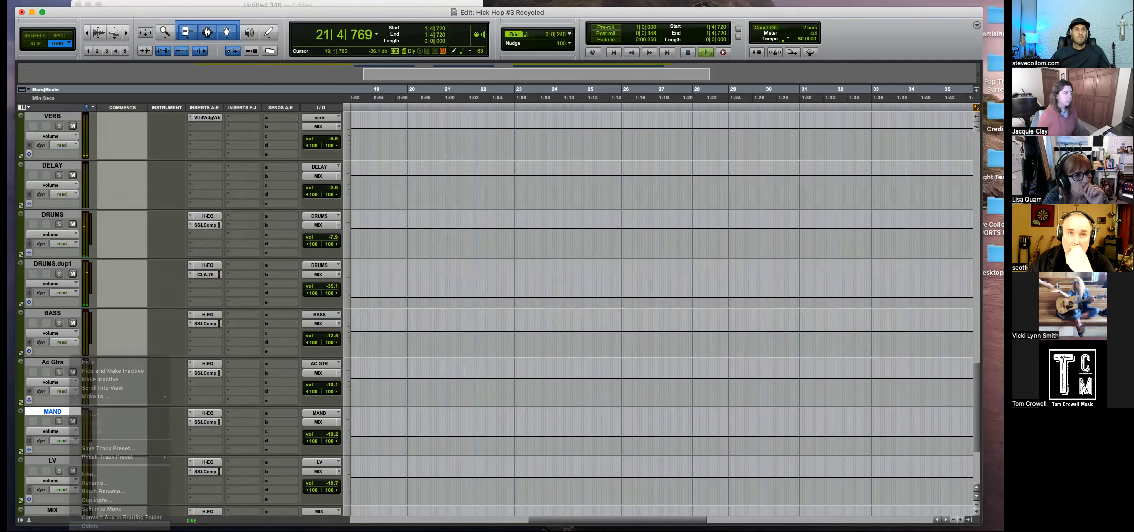
Check the H-EQ on the Ac Gtrs bus and adjust the threshold of its SSLComp during playback.
{"action": "left_click", "coordinate": [207, 364]}
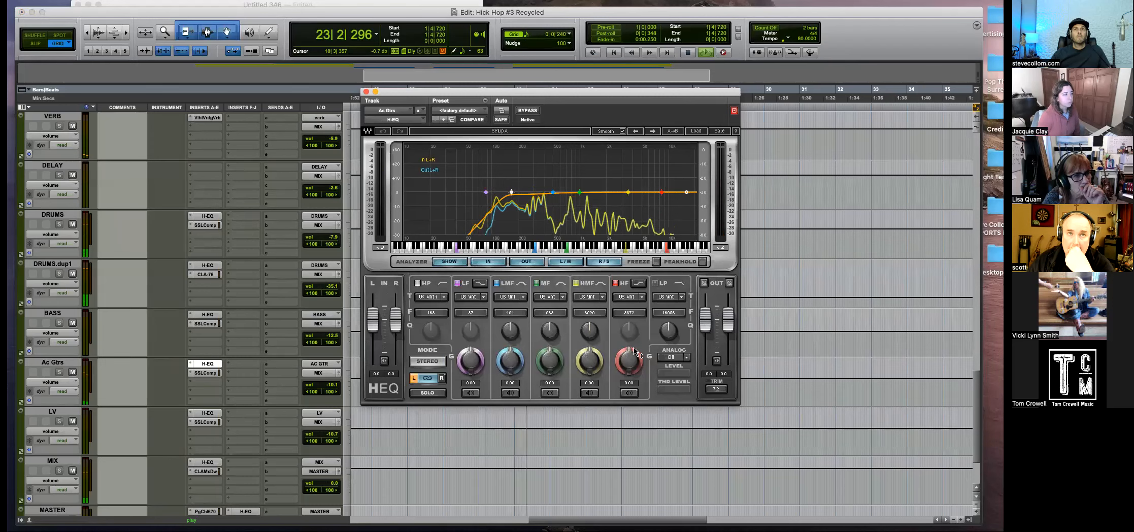
{"action": "left_click", "coordinate": [210, 374]}
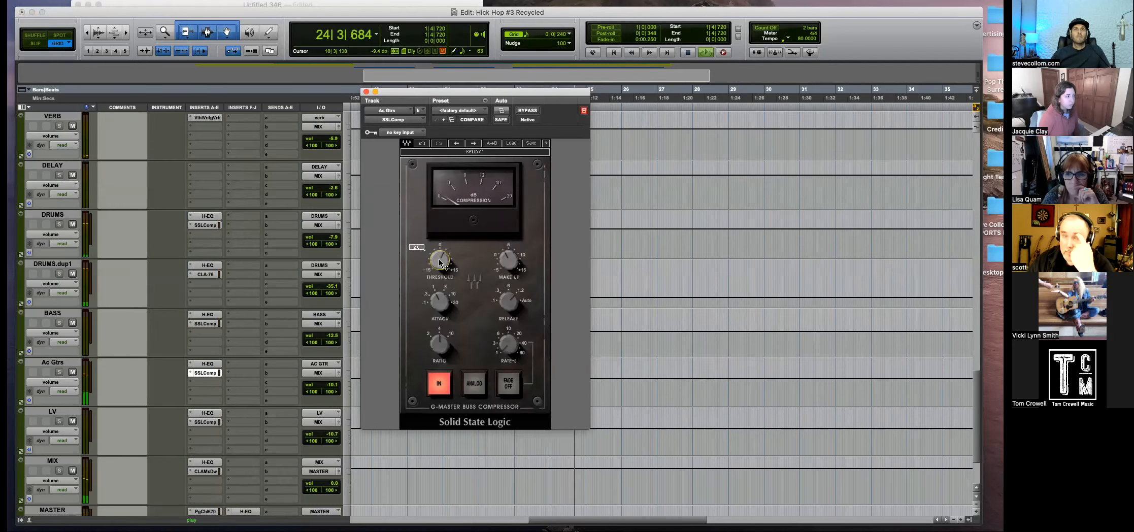
{"action": "left_click_drag", "start_coordinate": [439, 256], "coordinate": [439, 251]}
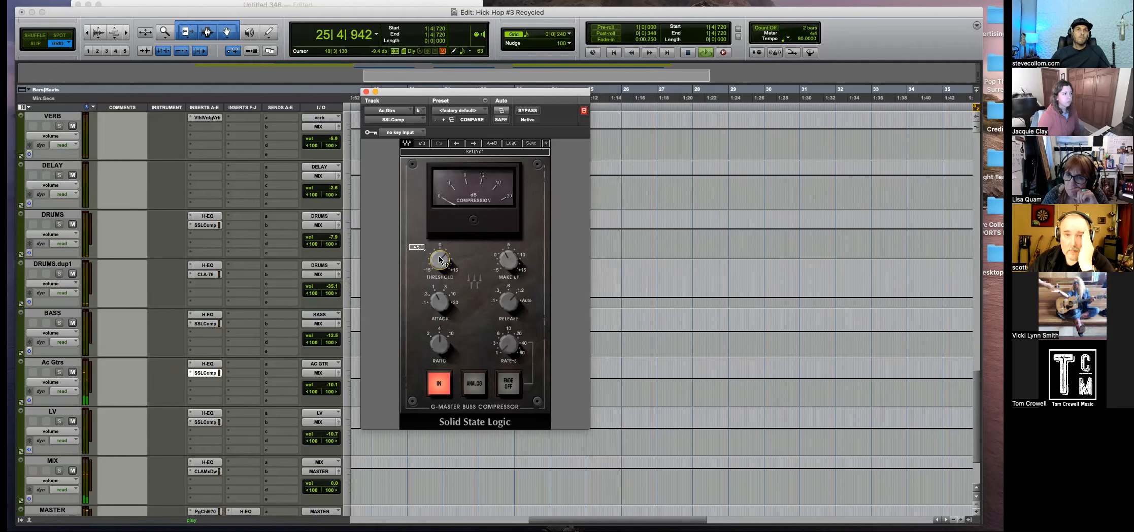
{"action": "mouse_move", "coordinate": [436, 255]}
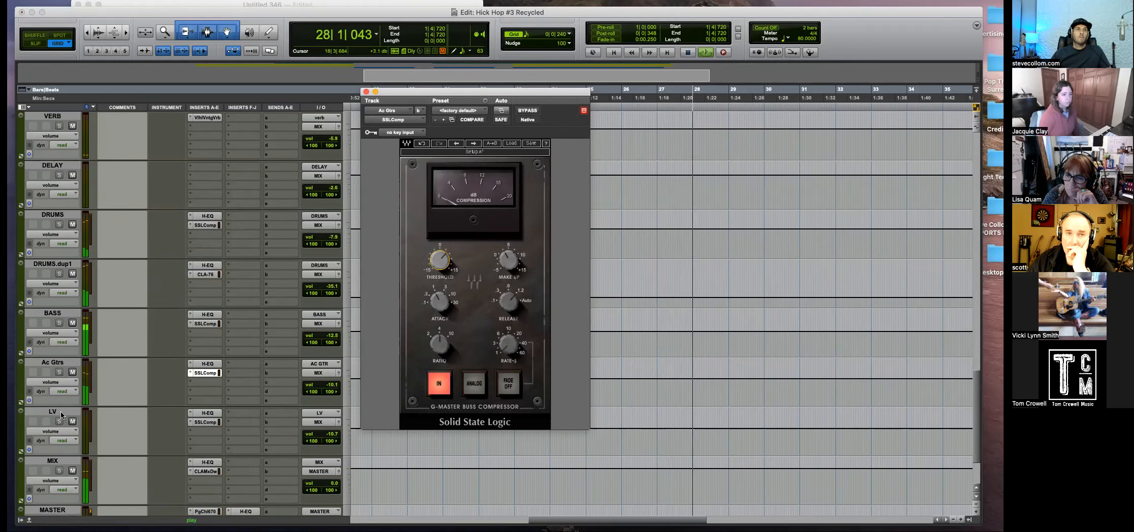
{"action": "left_click", "coordinate": [367, 93]}
Stop playback and route the outputs of El Gtr 1.dup2 and El Gtr 1.dup6 together to the LV bus.
{"action": "scroll", "coordinate": [634, 259], "scroll_direction": "up", "scroll_amount": 10}
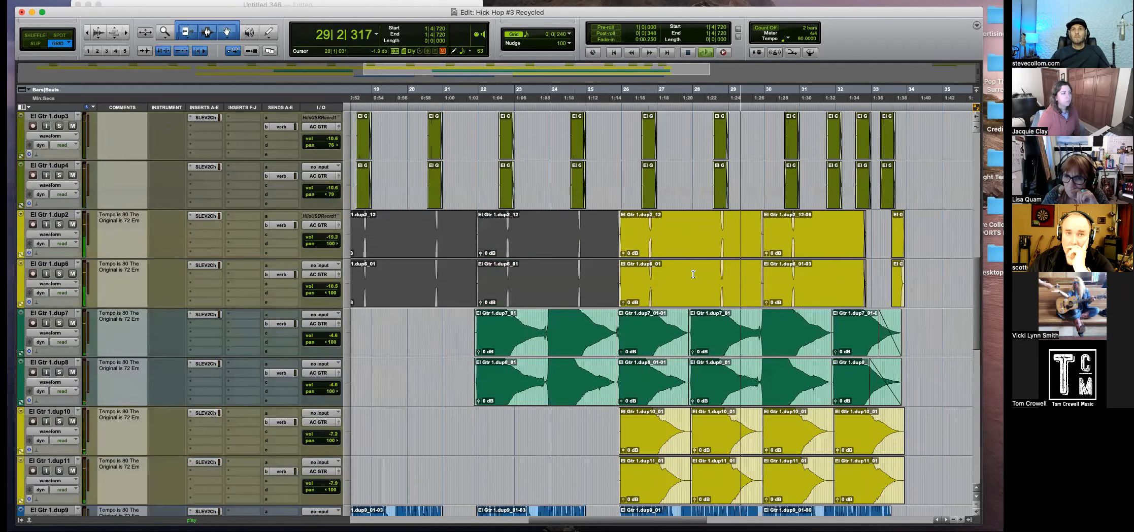
{"action": "key", "text": "r"}
{"action": "key", "text": "space"}
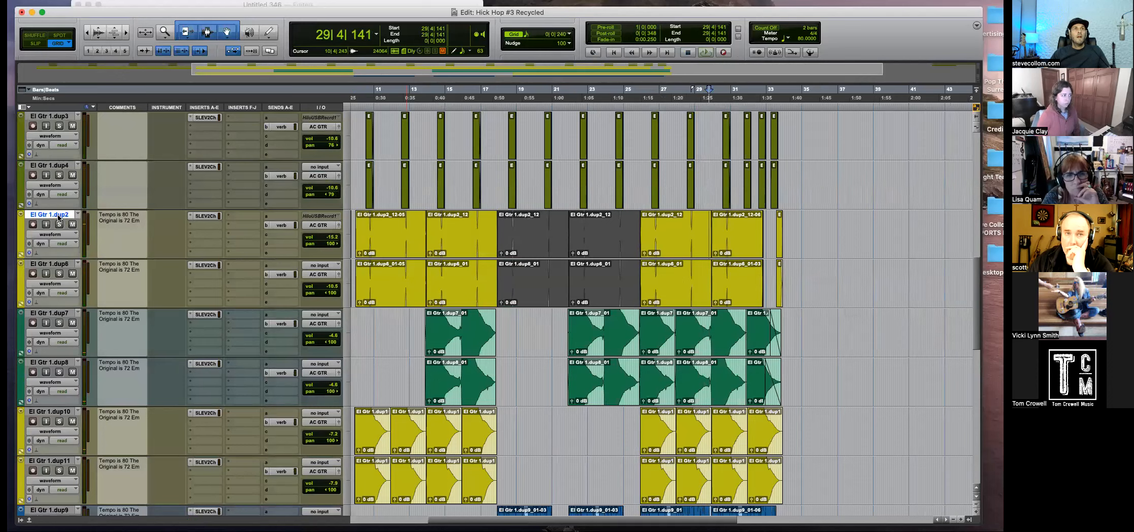
{"action": "left_click", "coordinate": [59, 264], "text": "shift"}
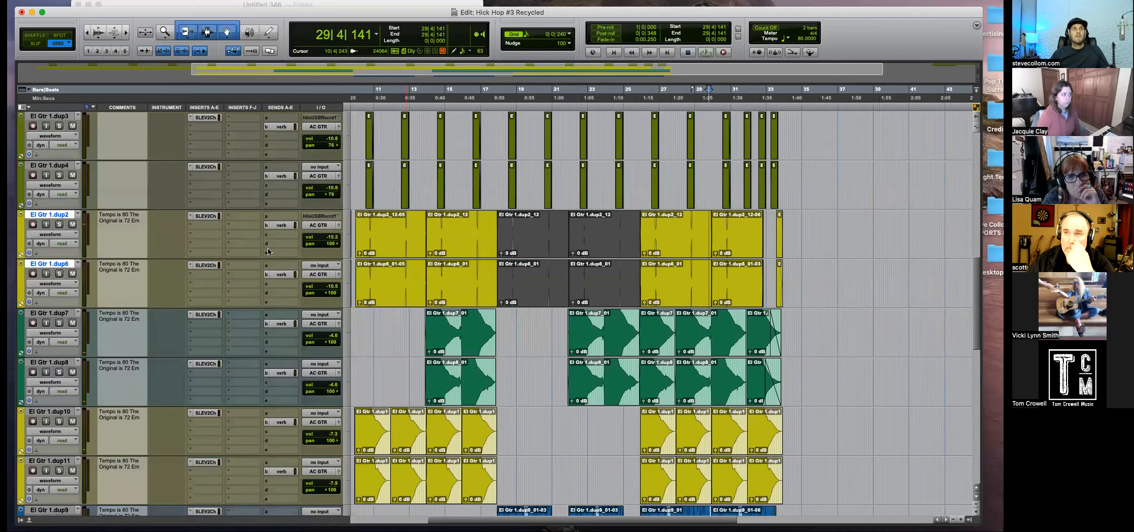
{"action": "left_click", "coordinate": [317, 226]}
{"action": "mouse_move", "coordinate": [328, 234]}
{"action": "left_click", "coordinate": [384, 481], "text": "alt+shift"}
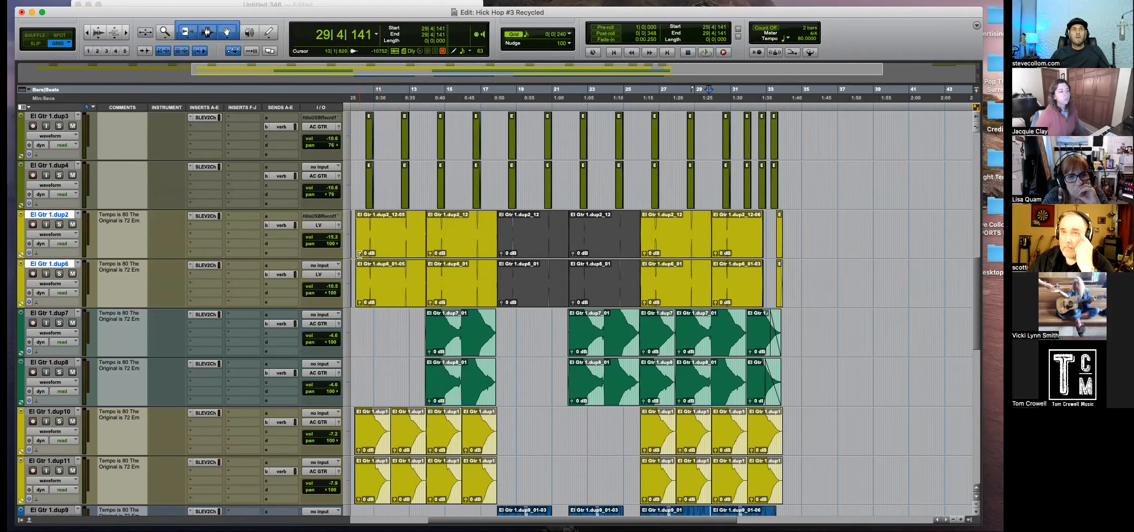
Set the volume of El Gtr 1.dup2 to -13.2 dB and of El Gtr 1.dup6 to -13.1 dB.
{"action": "left_click", "coordinate": [336, 238]}
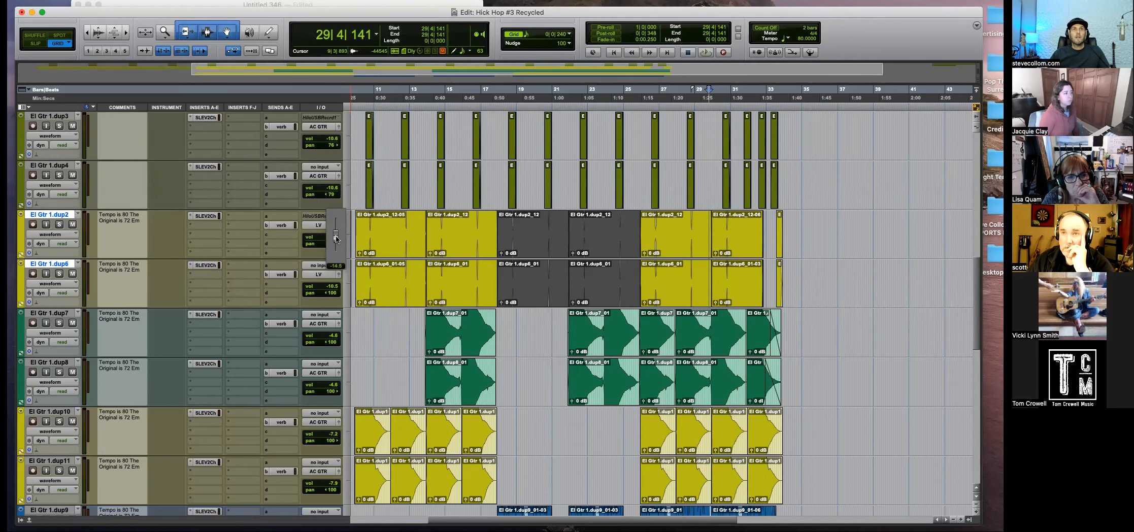
{"action": "left_click_drag", "start_coordinate": [336, 238], "coordinate": [335, 238]}
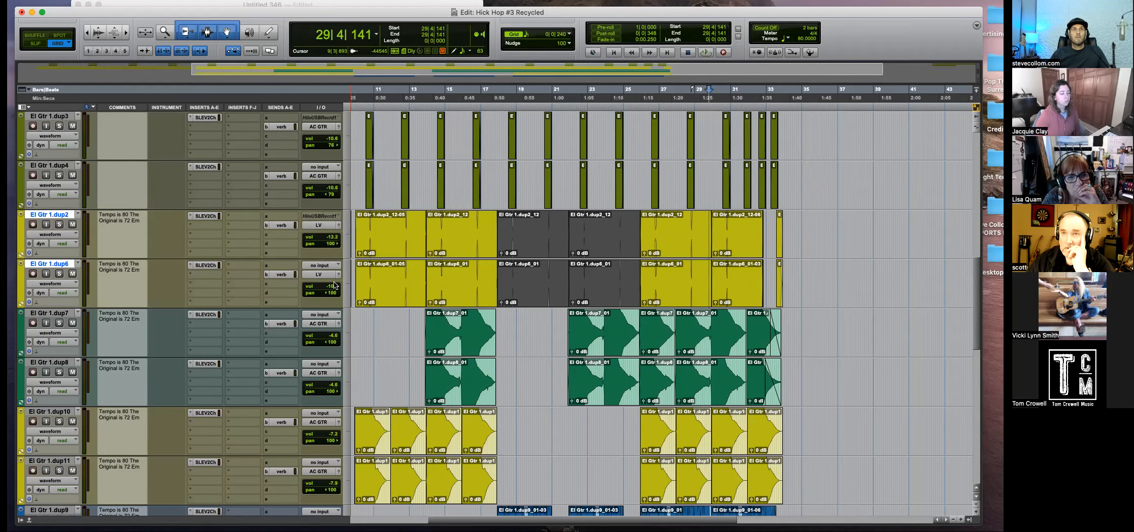
{"action": "left_click", "coordinate": [336, 286]}
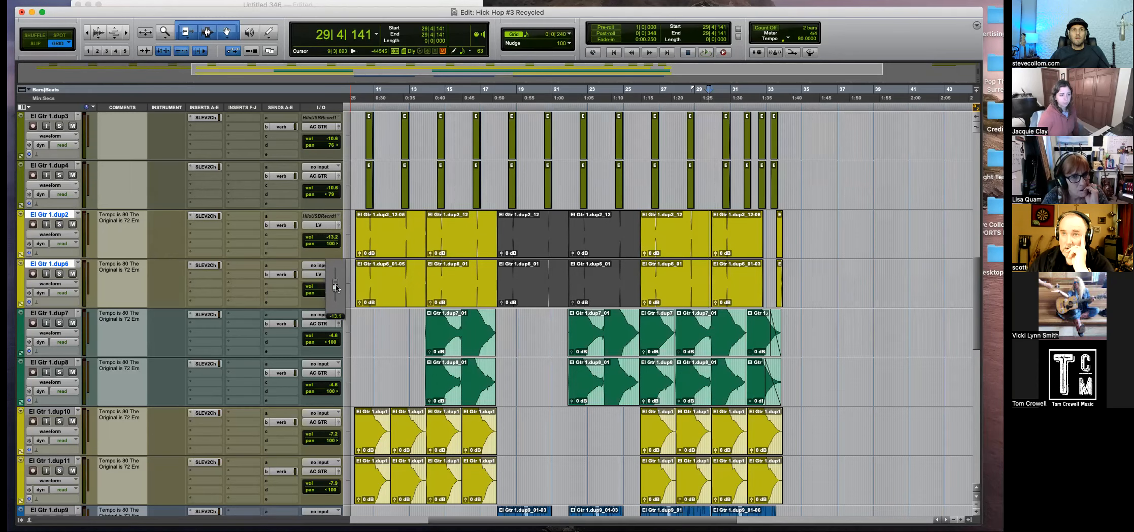
{"action": "left_click_drag", "start_coordinate": [336, 287], "coordinate": [336, 286]}
Play the arrangement from 11|1|480 and raise the LV bus volume to -6.8 dB.
{"action": "left_click", "coordinate": [377, 329]}
{"action": "key", "text": "space"}
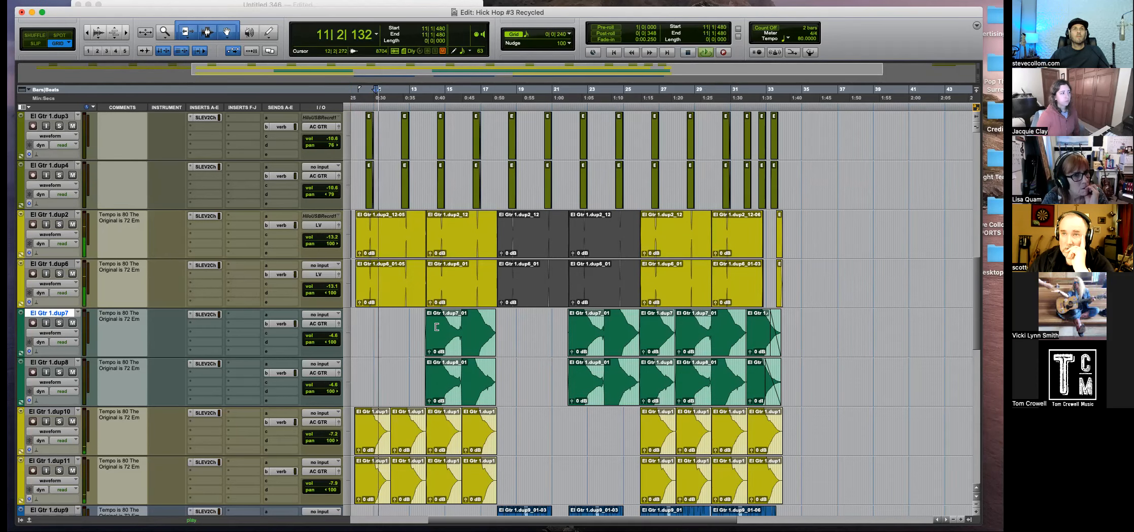
{"action": "scroll", "coordinate": [423, 329], "scroll_direction": "down", "scroll_amount": 15}
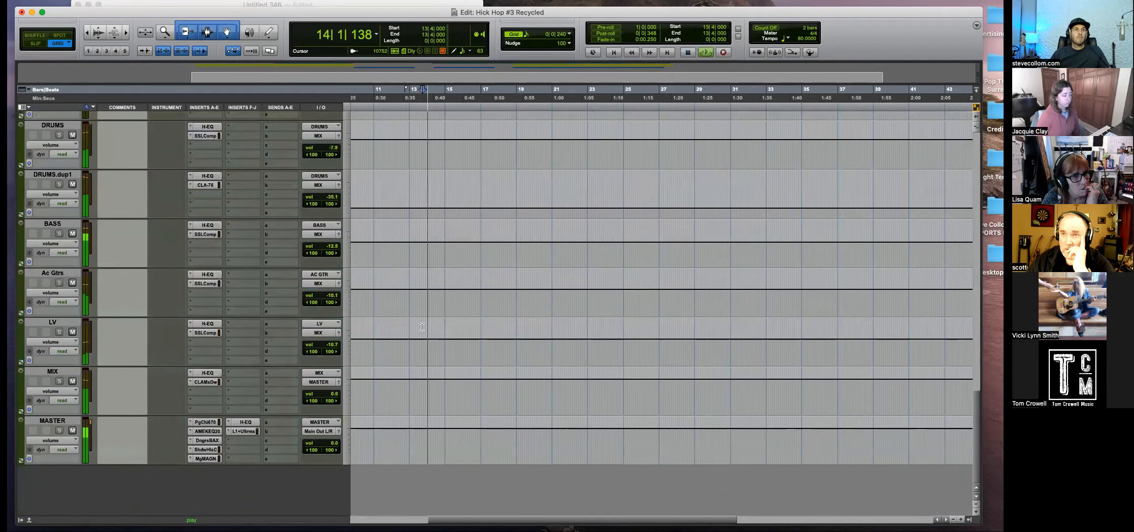
{"action": "left_click", "coordinate": [335, 345], "text": "alt"}
{"action": "left_click_drag", "start_coordinate": [335, 344], "coordinate": [335, 354]}
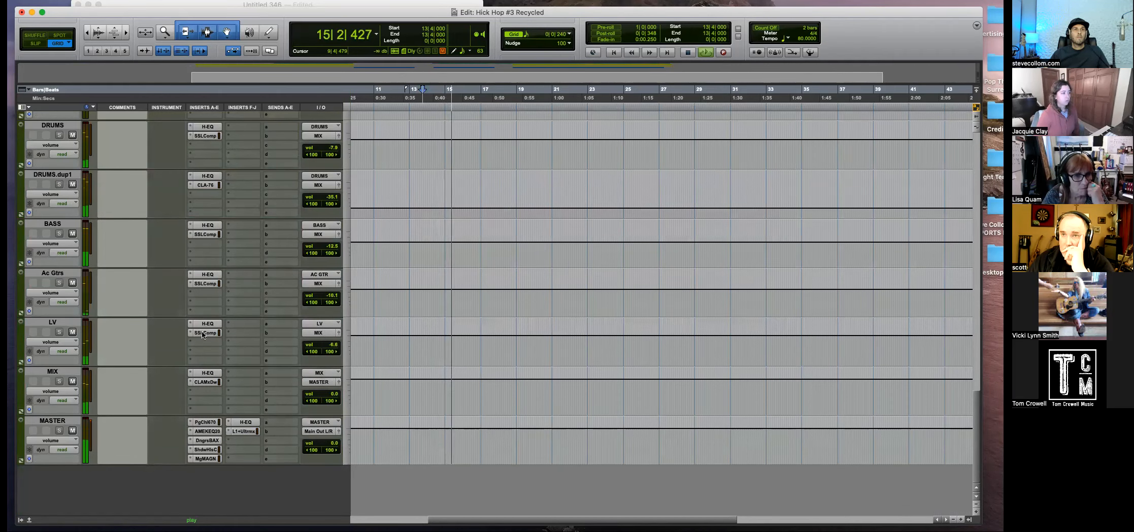
Set the high-pass frequency of the LV bus H-EQ to about 178 Hz and check the SSLComp on that bus.
{"action": "left_click", "coordinate": [208, 325]}
{"action": "left_click_drag", "start_coordinate": [431, 313], "coordinate": [431, 289]}
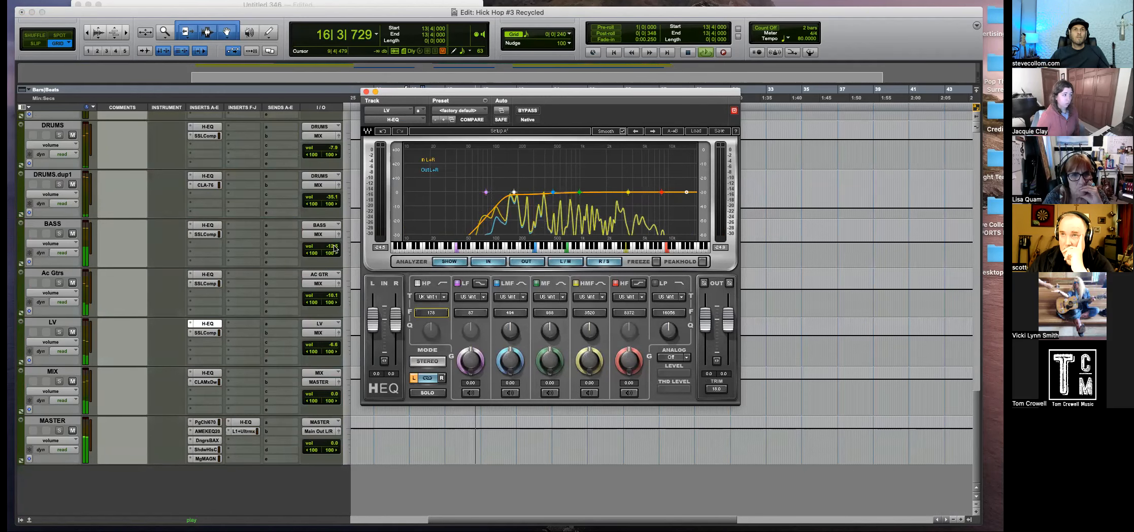
{"action": "left_click", "coordinate": [366, 92]}
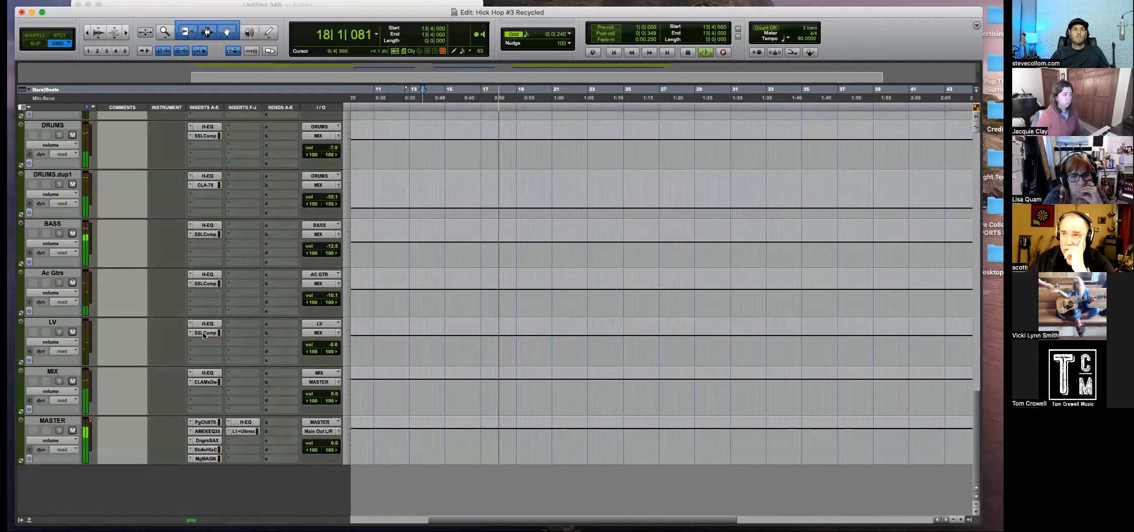
{"action": "left_click", "coordinate": [205, 332]}
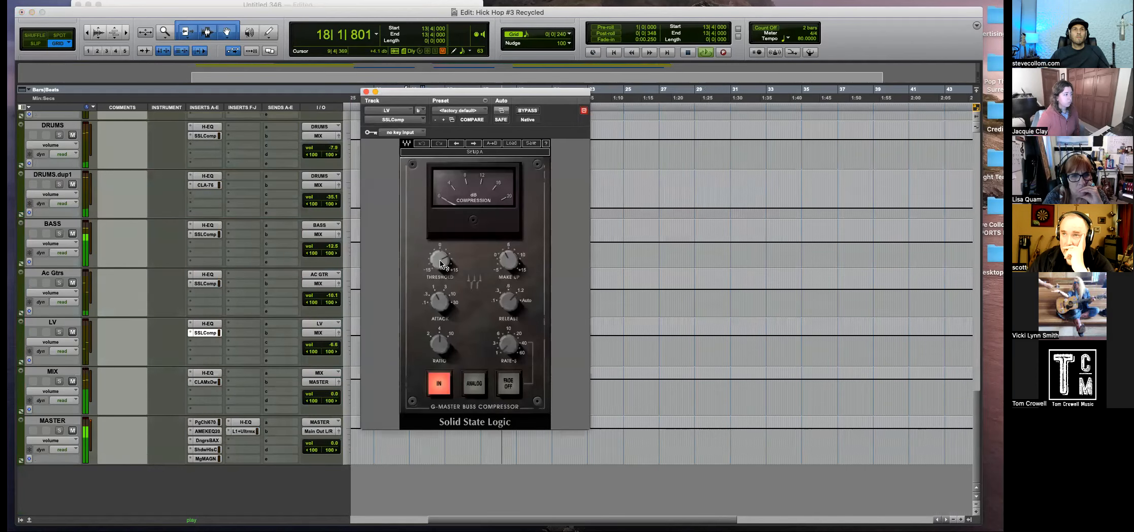
Play from 13|4|480 and raise the input fader of the CLA MixDown on the MIX bus.
{"action": "left_click", "coordinate": [204, 382]}
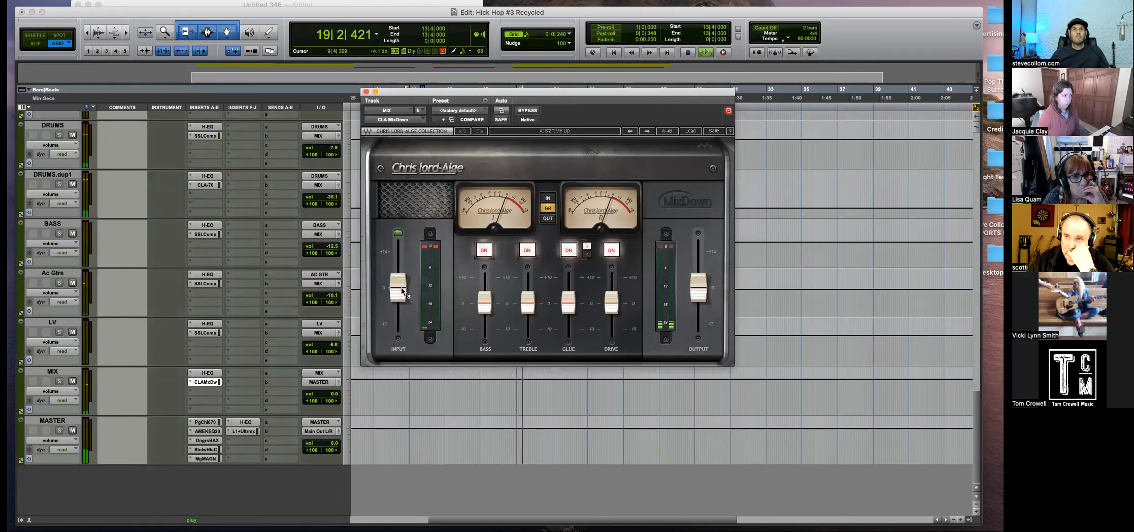
{"action": "left_click", "coordinate": [425, 437]}
{"action": "left_click_drag", "start_coordinate": [398, 287], "coordinate": [398, 268]}
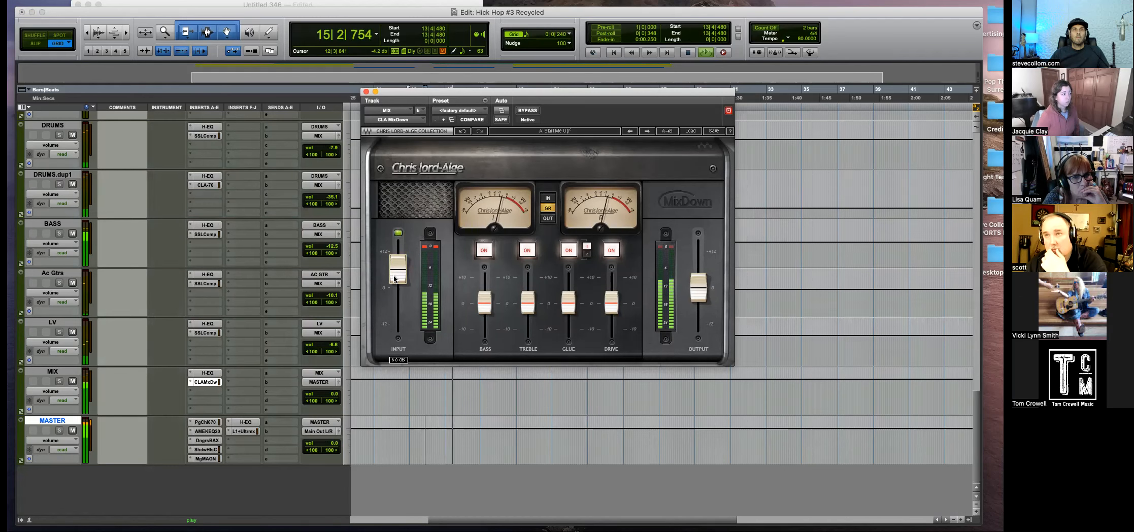
{"action": "left_click_drag", "start_coordinate": [398, 269], "coordinate": [398, 271]}
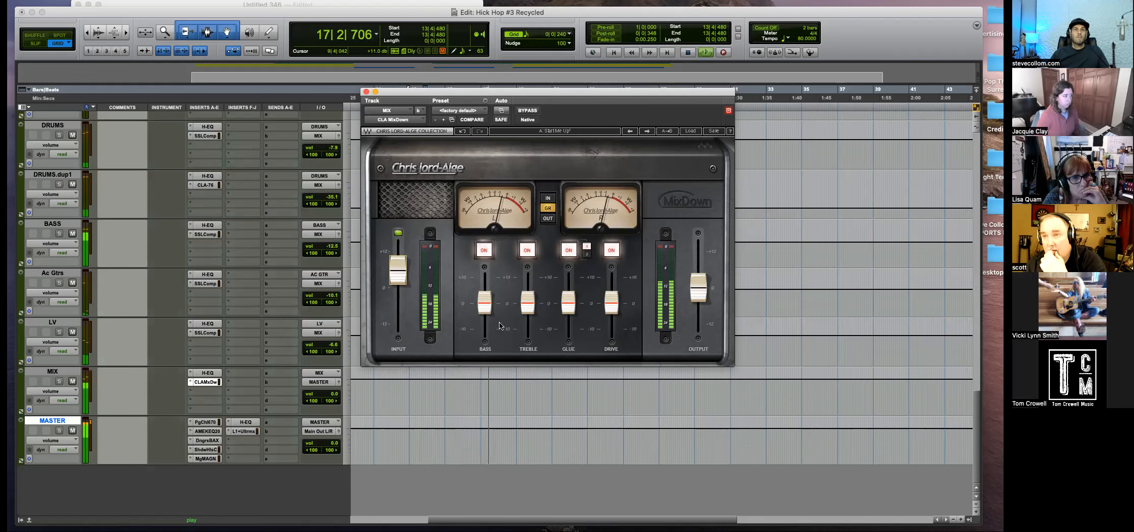
Lower the BASS bus volume to -13.1 dB and raise the Drive fader of the CLA MixDown on the MIX bus.
{"action": "scroll", "coordinate": [282, 218], "scroll_direction": "up", "scroll_amount": 3}
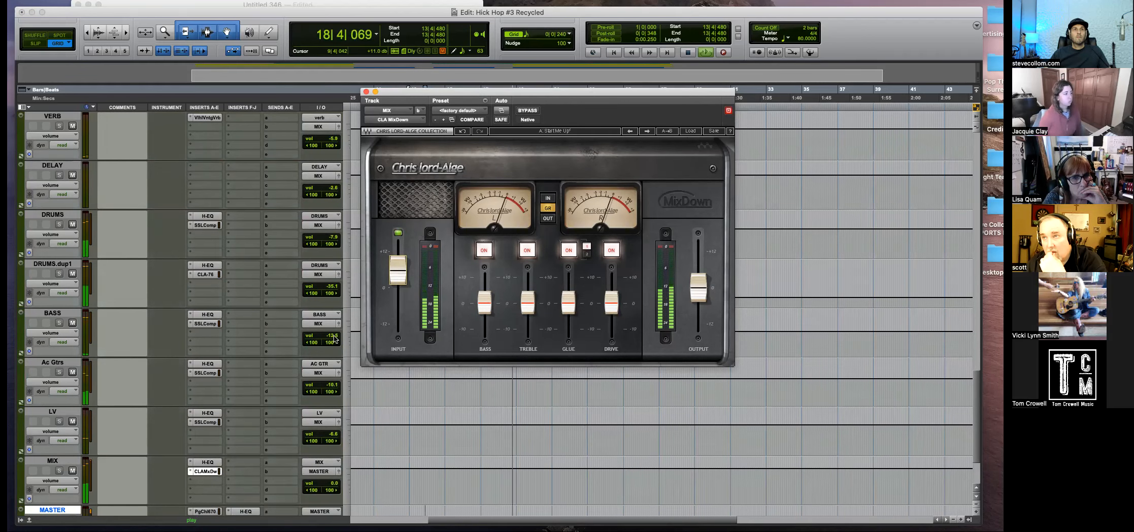
{"action": "left_click_drag", "start_coordinate": [335, 334], "coordinate": [335, 337]}
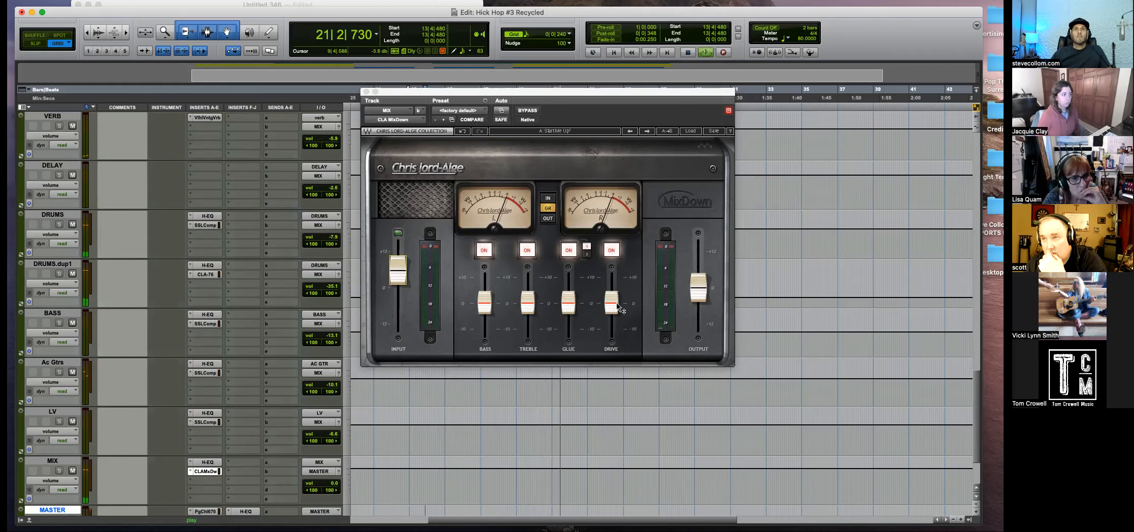
{"action": "left_click_drag", "start_coordinate": [611, 304], "coordinate": [611, 290]}
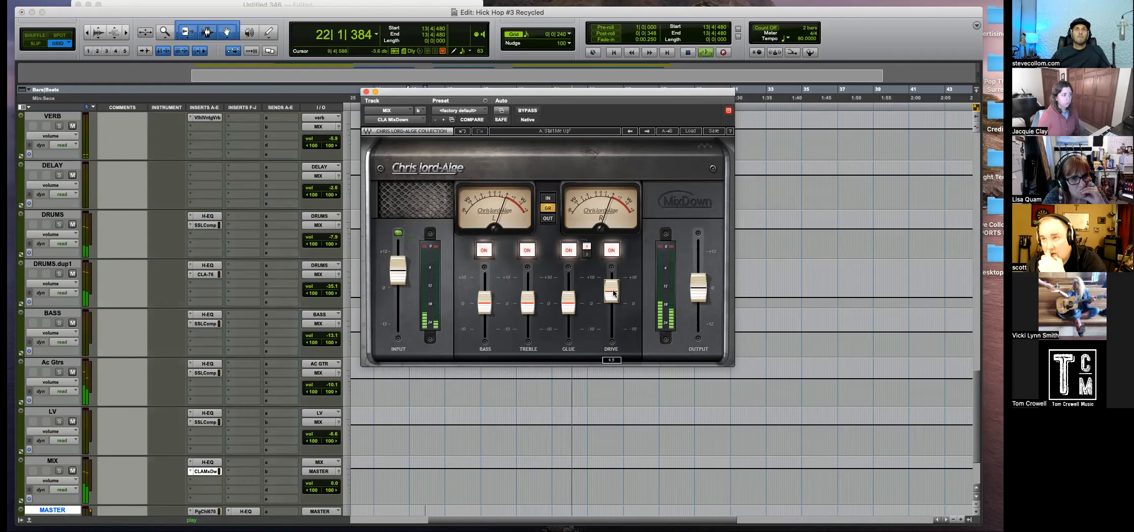
{"action": "left_click", "coordinate": [366, 92]}
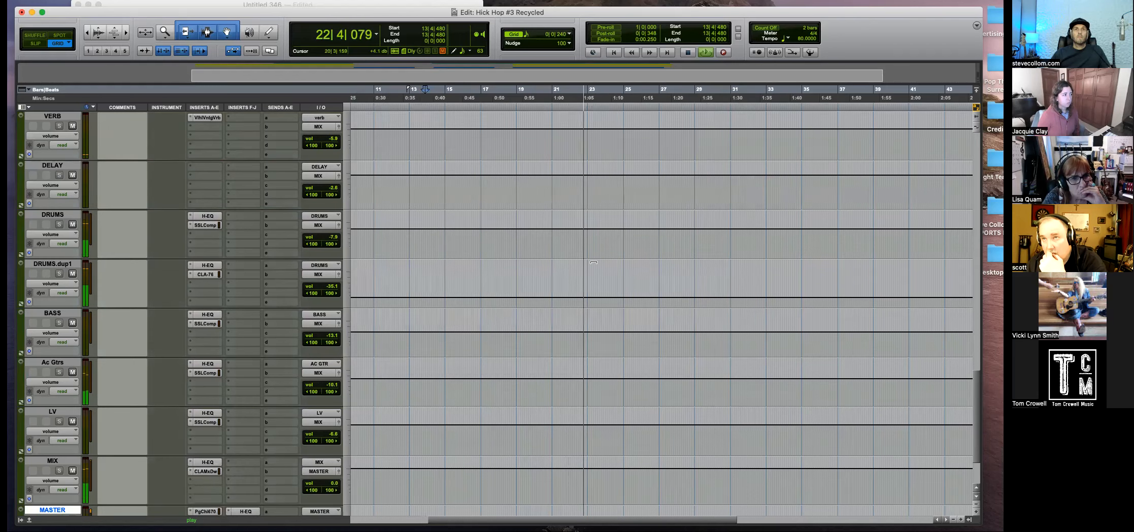
Lower the volumes of the El Gtr 1.dup7 and El Gtr 1.dup8 guitar tracks during playback.
{"action": "scroll", "coordinate": [608, 278], "scroll_direction": "up", "scroll_amount": 10}
{"action": "left_click_drag", "start_coordinate": [333, 336], "coordinate": [333, 340]}
{"action": "left_click_drag", "start_coordinate": [333, 384], "coordinate": [334, 389]}
Return to the bus tracks and check the CLA MixDown levels on the MIX bus during playback.
{"action": "scroll", "coordinate": [436, 376], "scroll_direction": "down", "scroll_amount": 10}
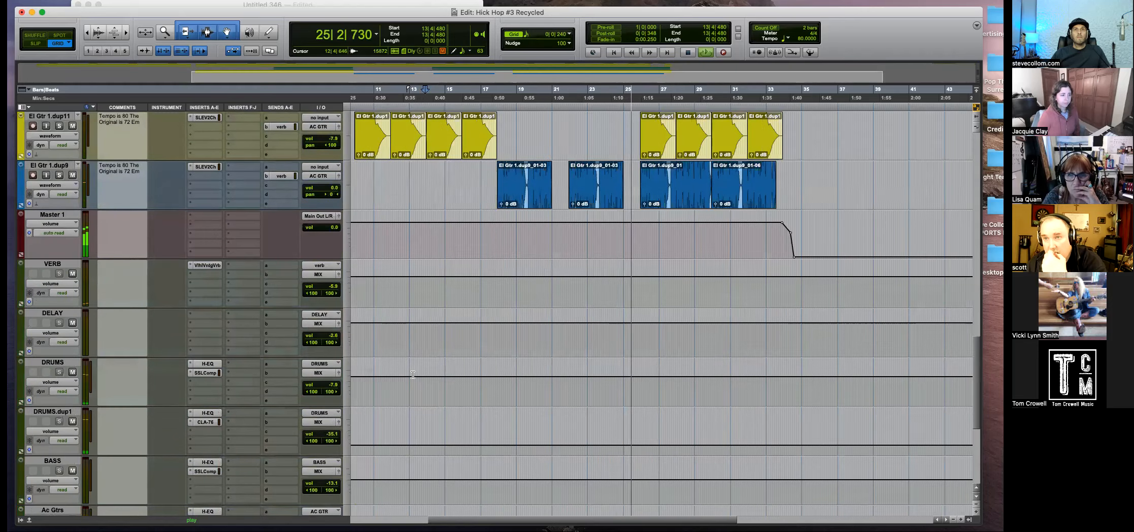
{"action": "key", "text": "super+bracketright"}
{"action": "key", "text": "super+bracketleft"}
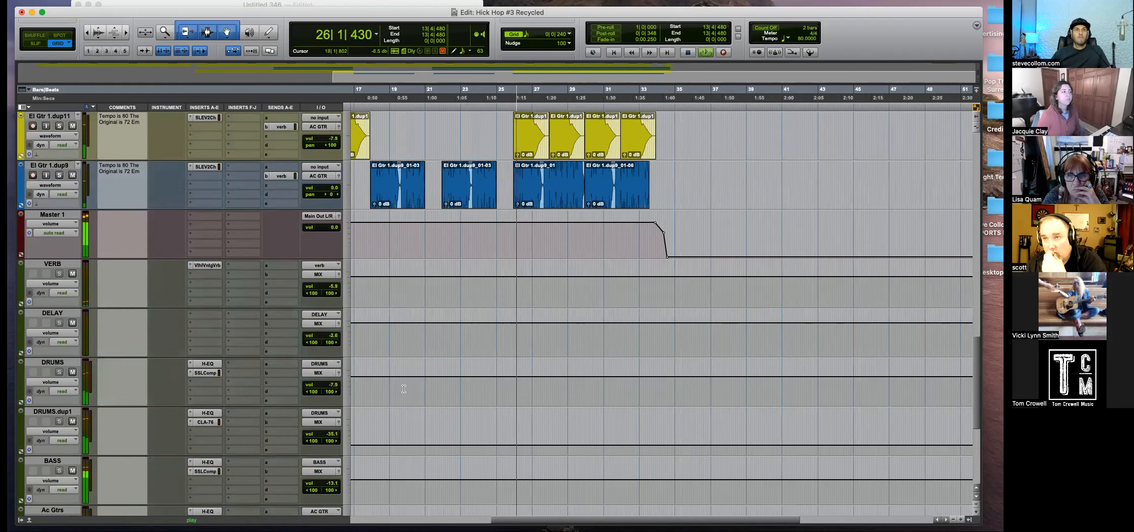
{"action": "scroll", "coordinate": [418, 398], "scroll_direction": "down", "scroll_amount": 2}
{"action": "scroll", "coordinate": [418, 398], "scroll_direction": "down", "scroll_amount": 6}
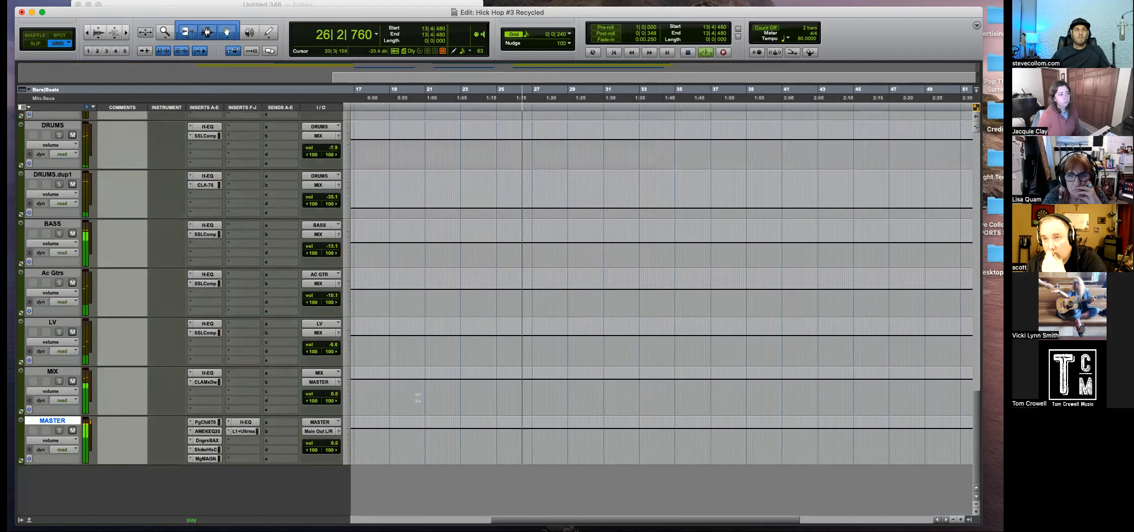
{"action": "left_click", "coordinate": [206, 382]}
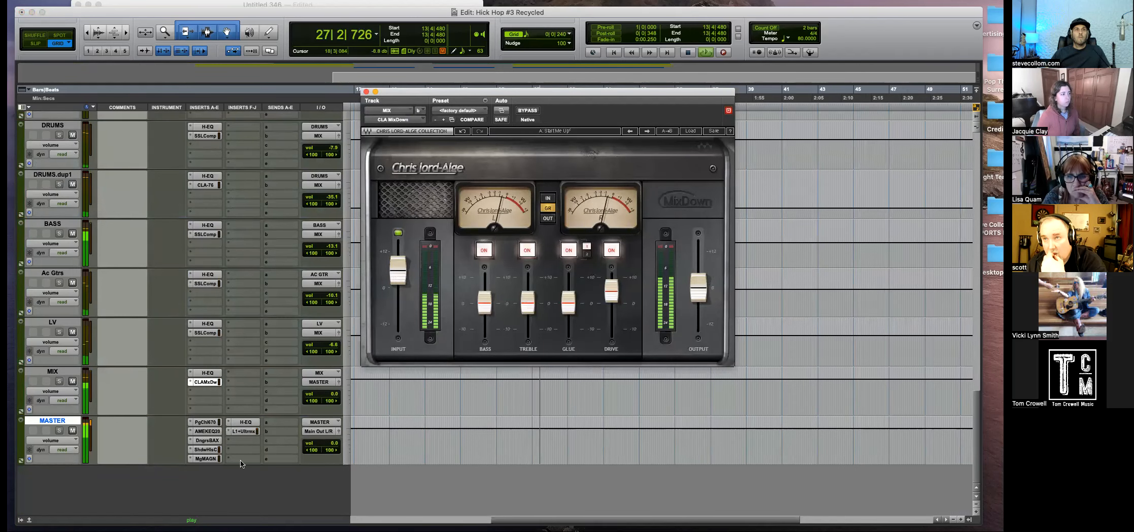
Check the L1 Ultramaximizer on the MASTER track and fine-tune the left threshold of its PuigChild 670.
{"action": "left_click", "coordinate": [244, 431]}
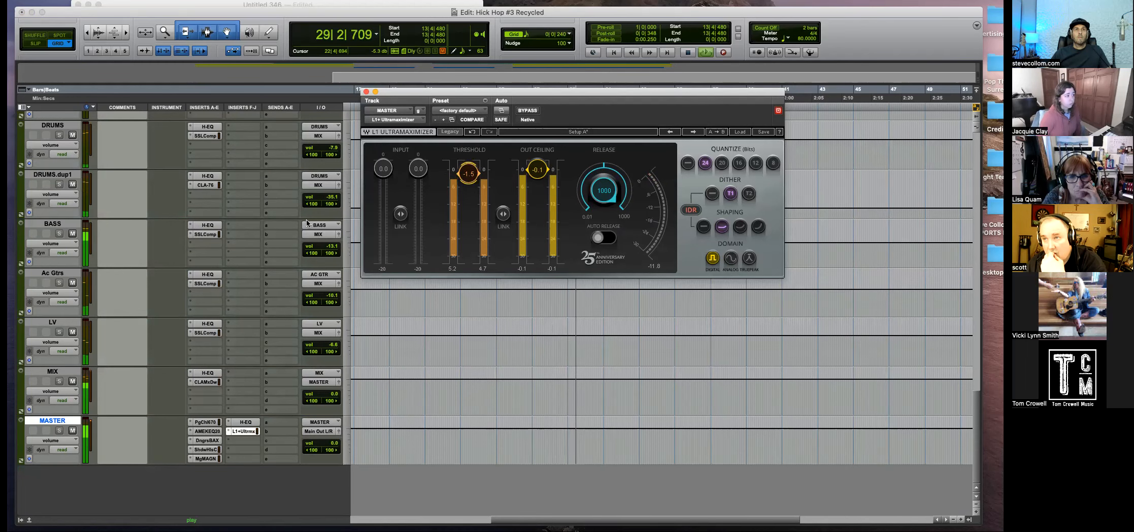
{"action": "left_click", "coordinate": [205, 422]}
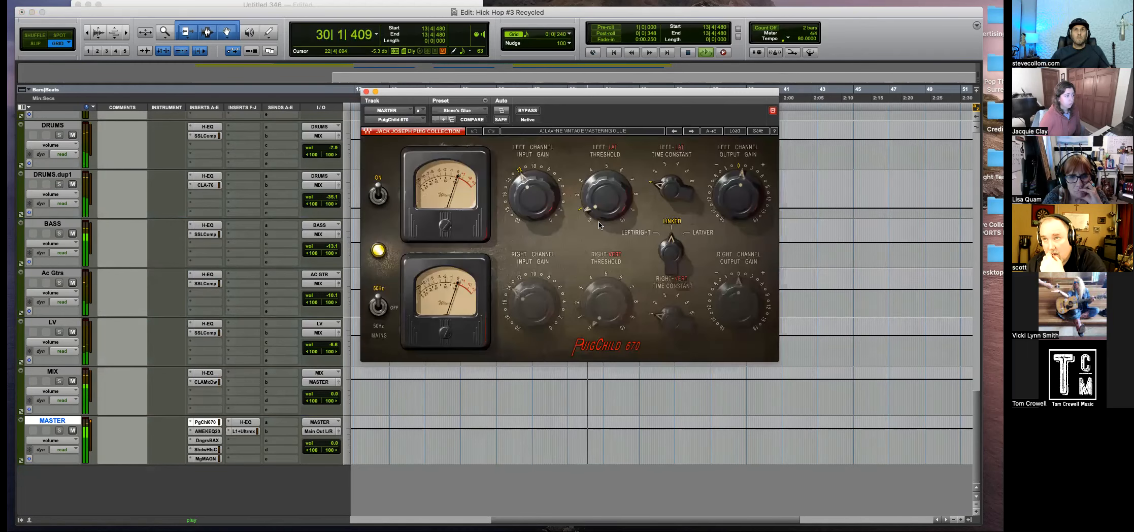
{"action": "left_click_drag", "start_coordinate": [606, 197], "coordinate": [606, 195]}
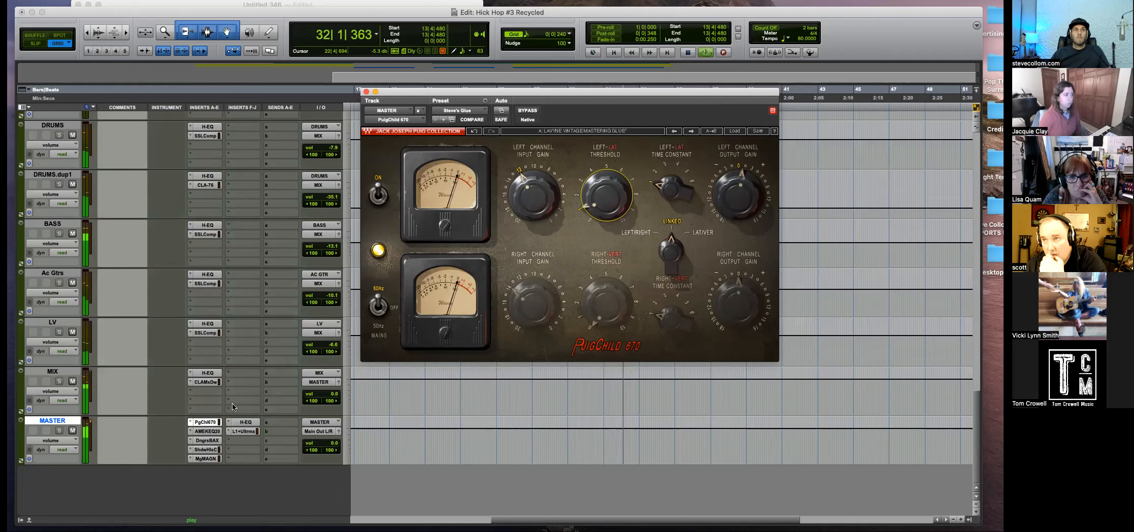
Examine the AMEK EQ 200 on the MASTER track, stop playback and close the plug-in.
{"action": "left_click", "coordinate": [207, 431]}
{"action": "left_click", "coordinate": [473, 113]}
{"action": "left_click", "coordinate": [626, 96]}
{"action": "left_click_drag", "start_coordinate": [627, 96], "coordinate": [410, 108]}
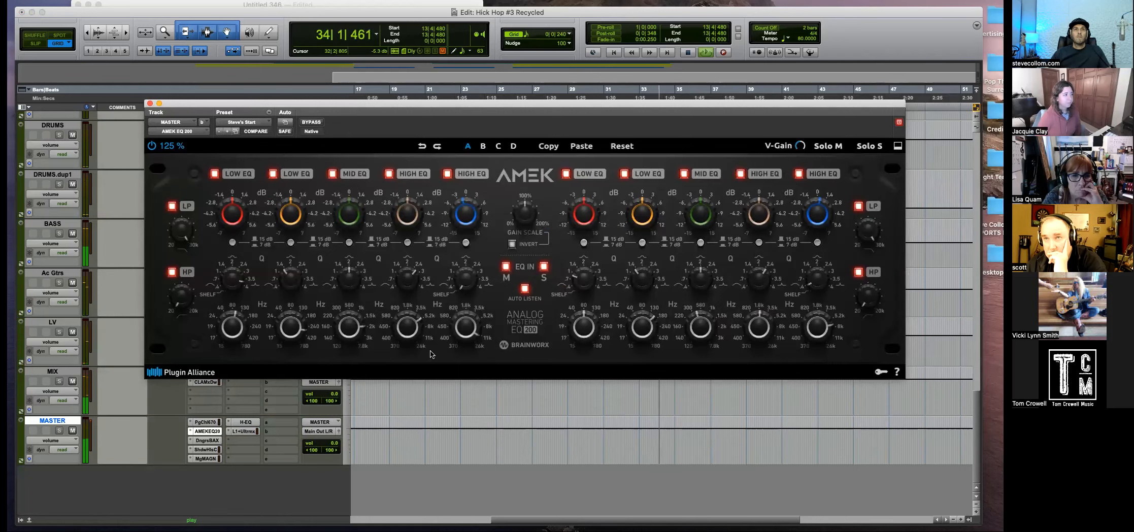
{"action": "left_click", "coordinate": [361, 438]}
{"action": "key", "text": "space"}
{"action": "left_click_drag", "start_coordinate": [323, 113], "coordinate": [336, 168]}
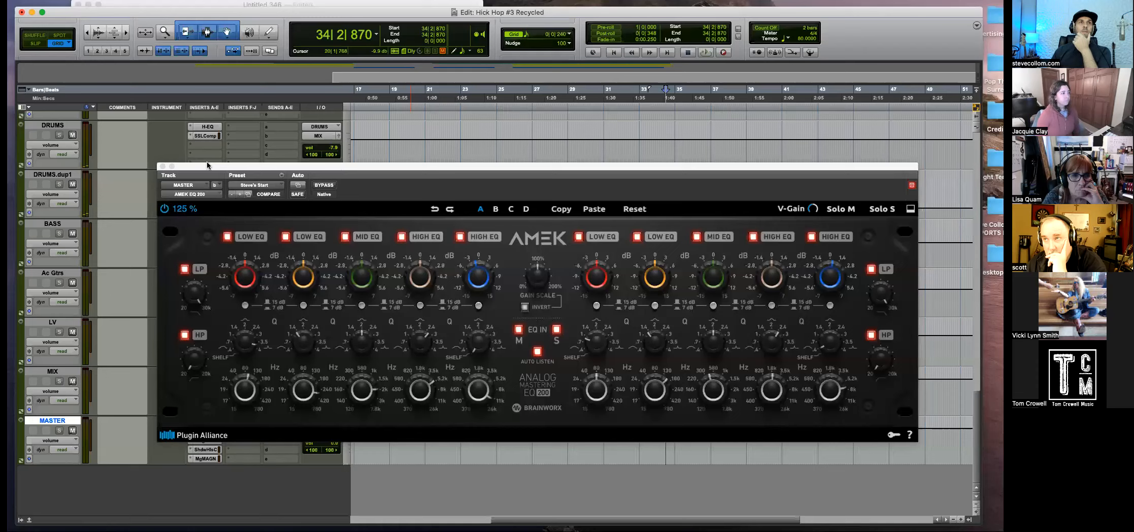
{"action": "left_click", "coordinate": [163, 166]}
Zoom in on the guitar tracks around bar 24 and place the edit cursor at 23|4|240.
{"action": "scroll", "coordinate": [422, 267], "scroll_direction": "up", "scroll_amount": 6}
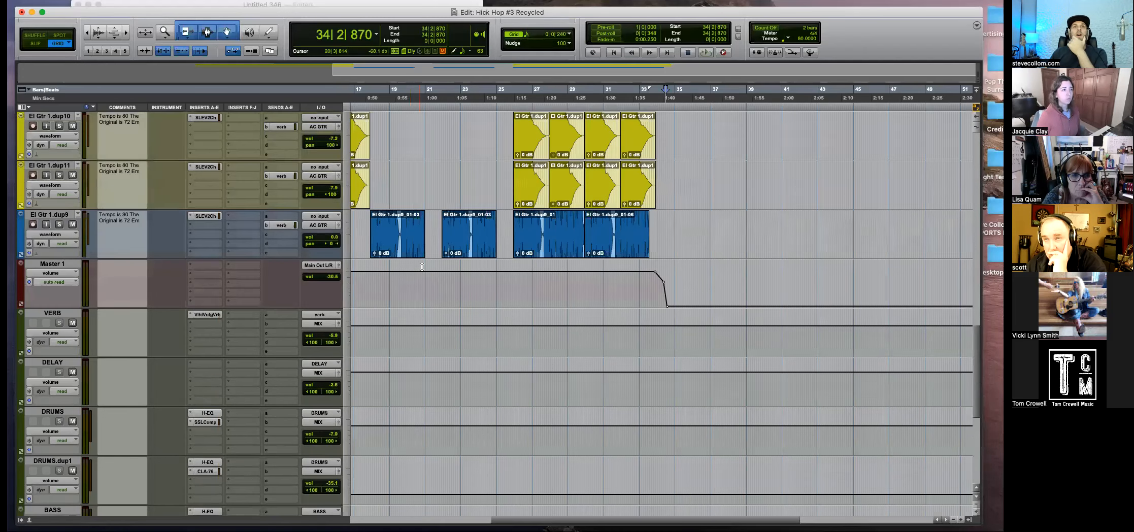
{"action": "scroll", "coordinate": [472, 302], "scroll_direction": "up", "scroll_amount": 2}
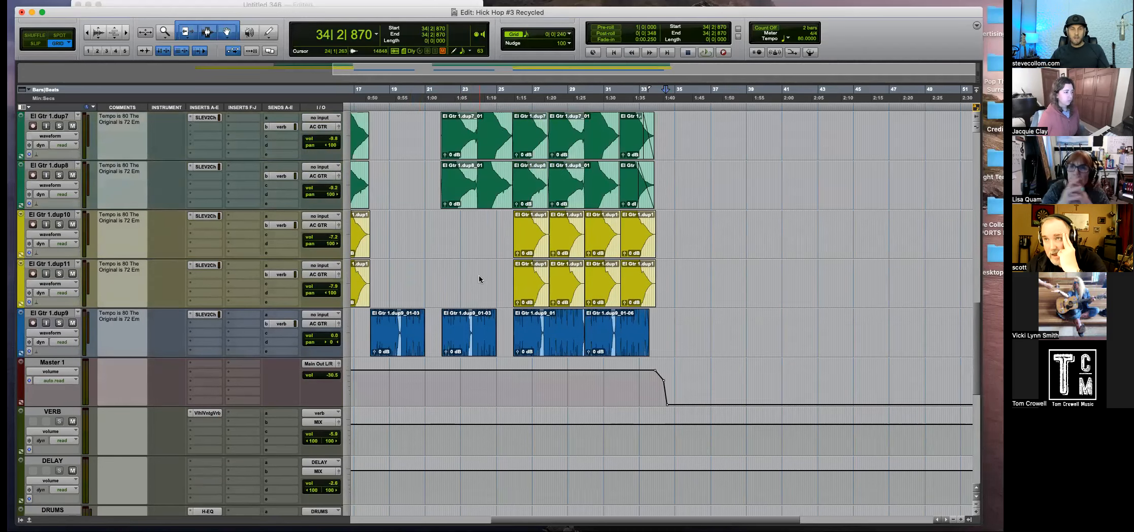
{"action": "left_click", "coordinate": [468, 223]}
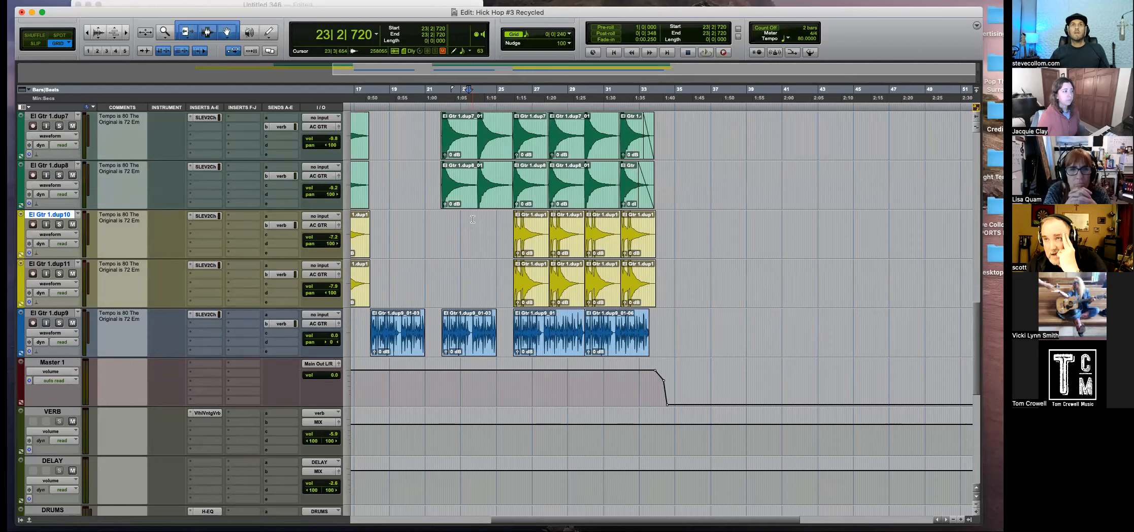
{"action": "key", "text": "super+bracketright"}
{"action": "scroll", "coordinate": [666, 241], "scroll_direction": "right", "scroll_amount": 2}
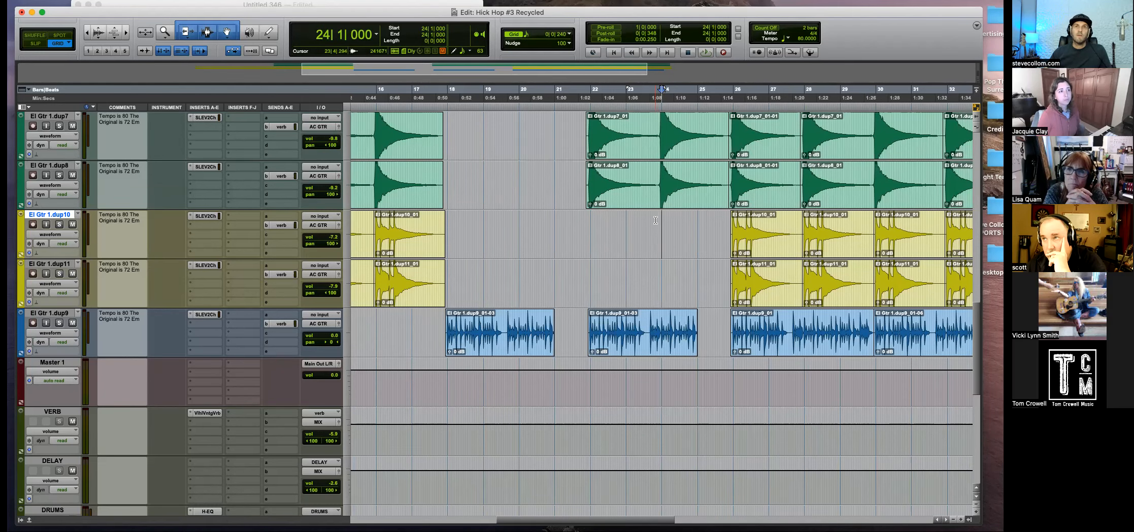
{"action": "left_click", "coordinate": [655, 221]}
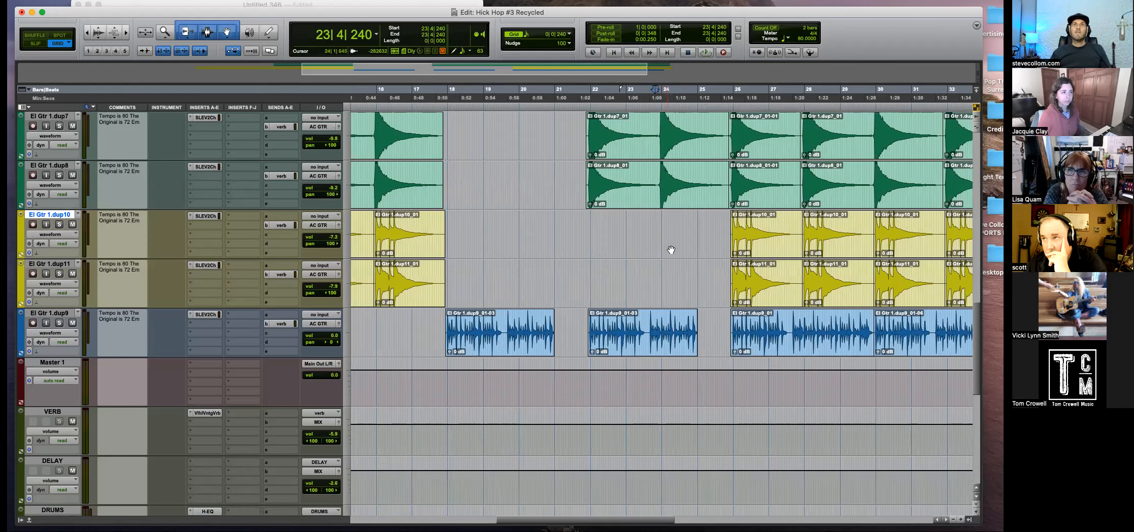
Look over the upper guitar tracks and the buses, and review the CLA MixDown settings on the MIX bus.
{"action": "scroll", "coordinate": [655, 255], "scroll_direction": "up", "scroll_amount": 3}
{"action": "scroll", "coordinate": [655, 255], "scroll_direction": "up", "scroll_amount": 3}
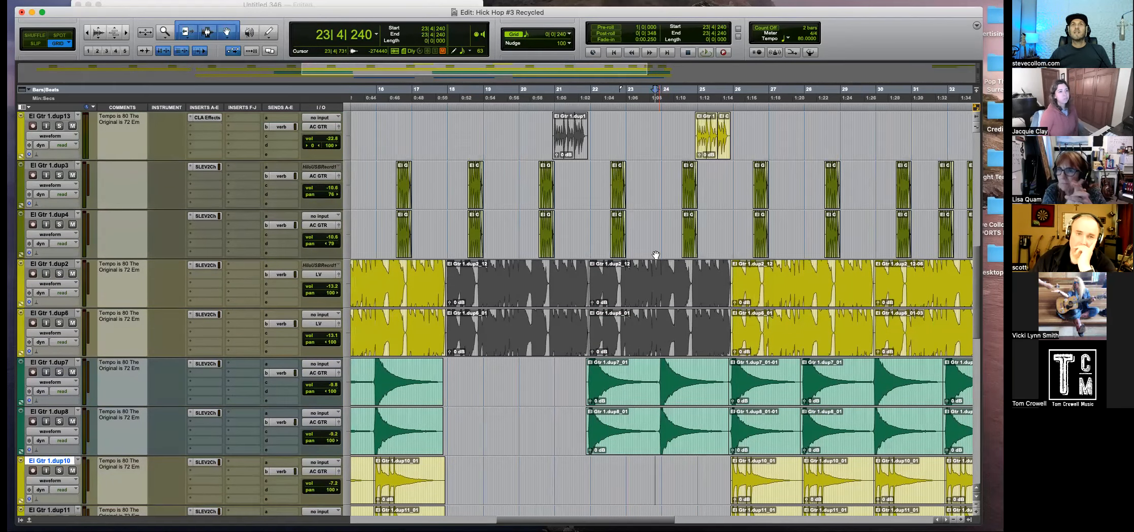
{"action": "scroll", "coordinate": [656, 254], "scroll_direction": "down", "scroll_amount": 15}
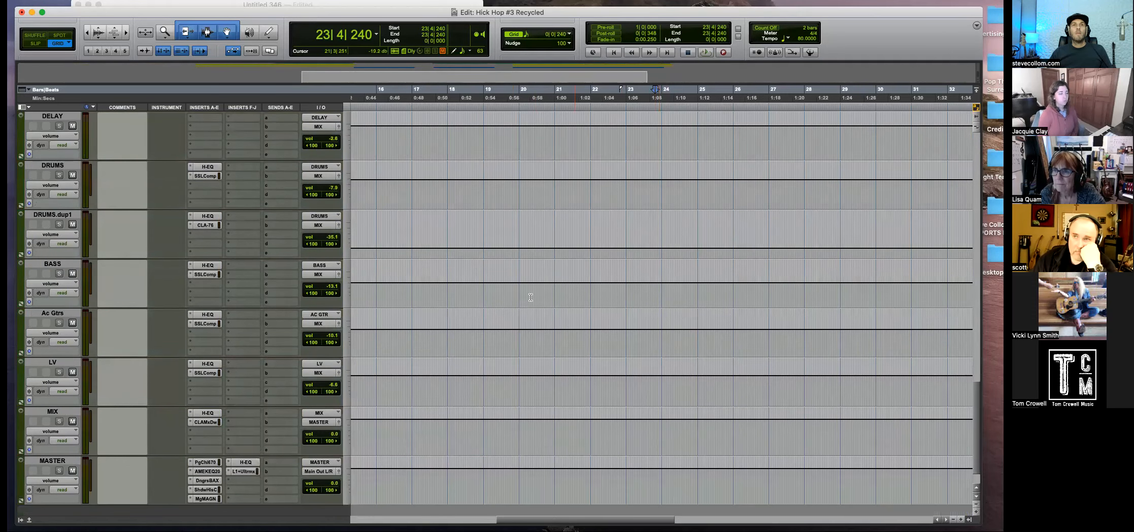
{"action": "scroll", "coordinate": [484, 311], "scroll_direction": "down", "scroll_amount": 1}
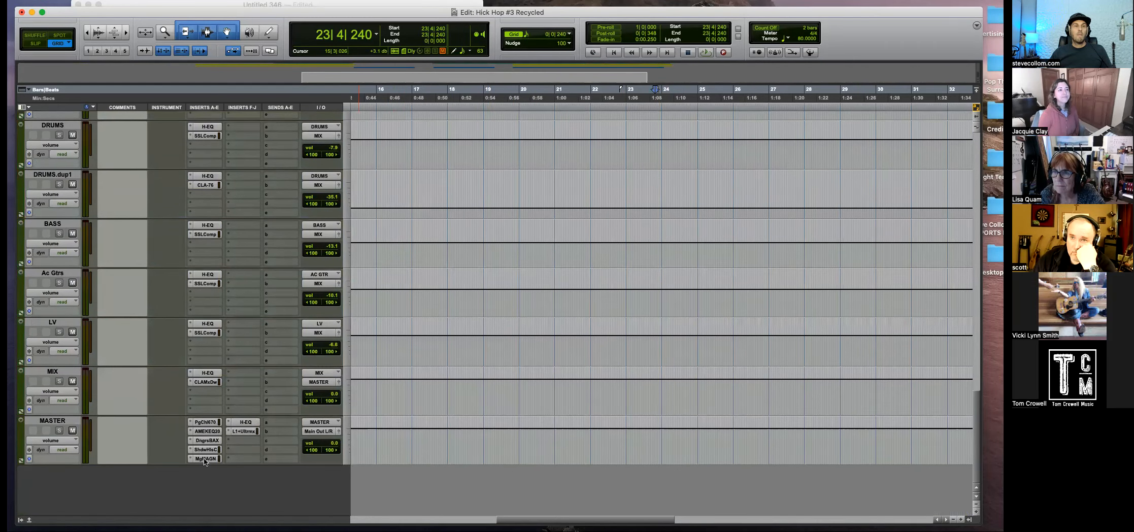
{"action": "left_click", "coordinate": [207, 384]}
{"action": "left_click_drag", "start_coordinate": [415, 169], "coordinate": [689, 163]}
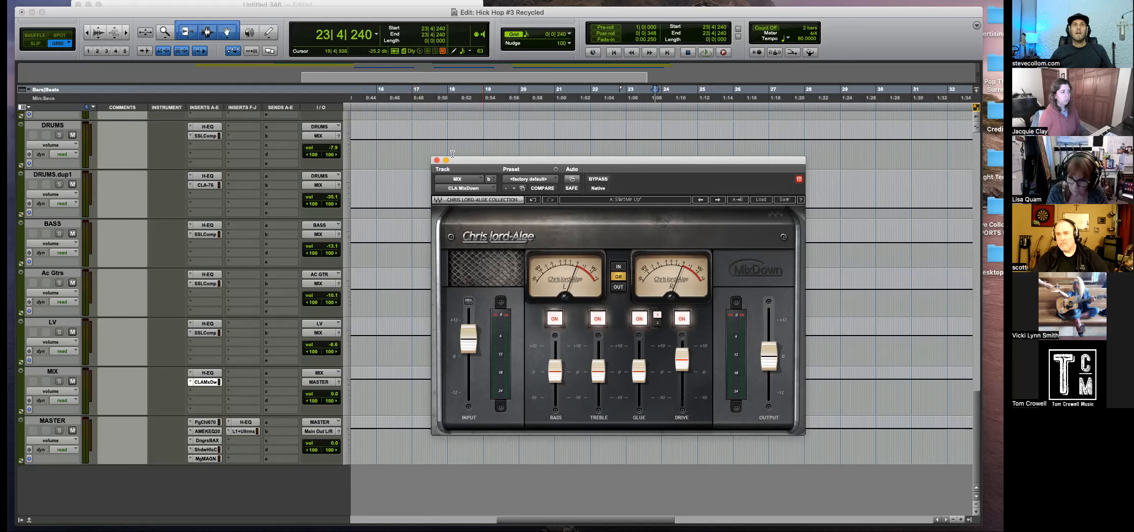
{"action": "left_click", "coordinate": [436, 160]}
Lower the El Gtr 1.dup7 volume to -13.4 dB and the El Gtr 1.dup8 volume to -12.5 dB.
{"action": "scroll", "coordinate": [508, 203], "scroll_direction": "up", "scroll_amount": 7}
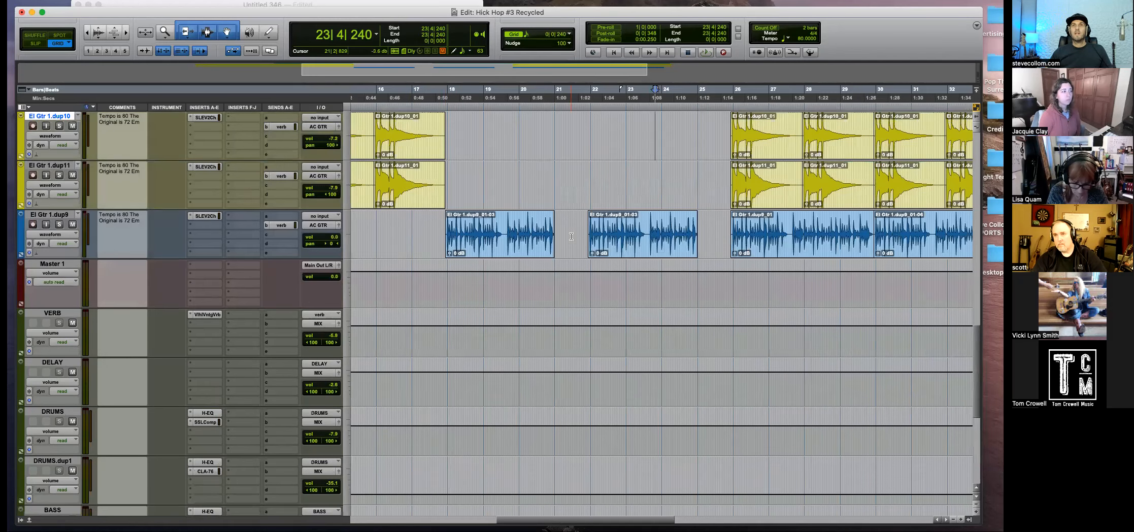
{"action": "scroll", "coordinate": [586, 243], "scroll_direction": "up", "scroll_amount": 3}
{"action": "left_click", "coordinate": [583, 171]}
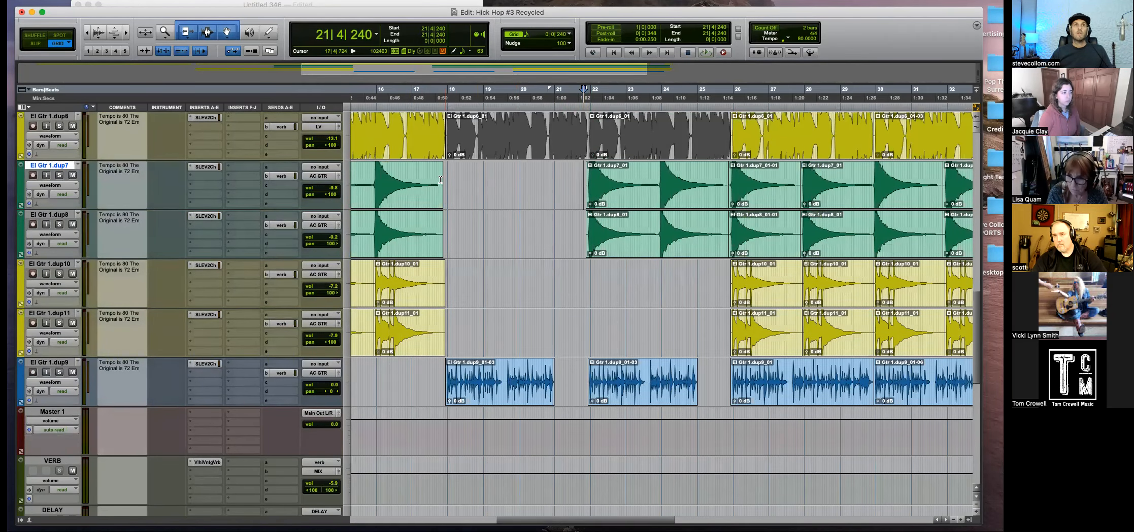
{"action": "left_click_drag", "start_coordinate": [335, 191], "coordinate": [339, 242]}
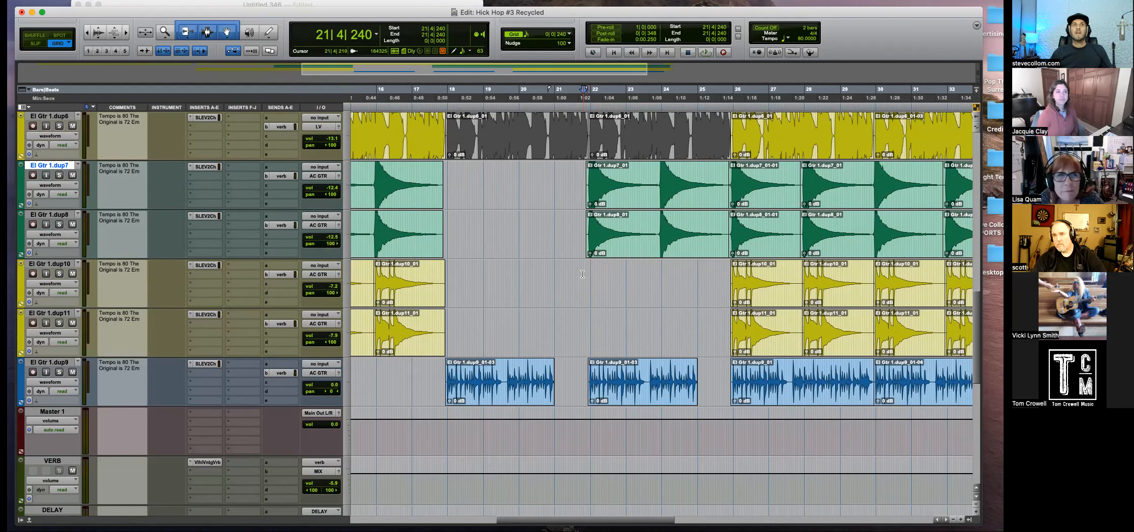
Select the section from 26|2|720 to 33|1|240 and play it while checking the bus and MASTER levels.
{"action": "scroll", "coordinate": [582, 274], "scroll_direction": "down", "scroll_amount": 10}
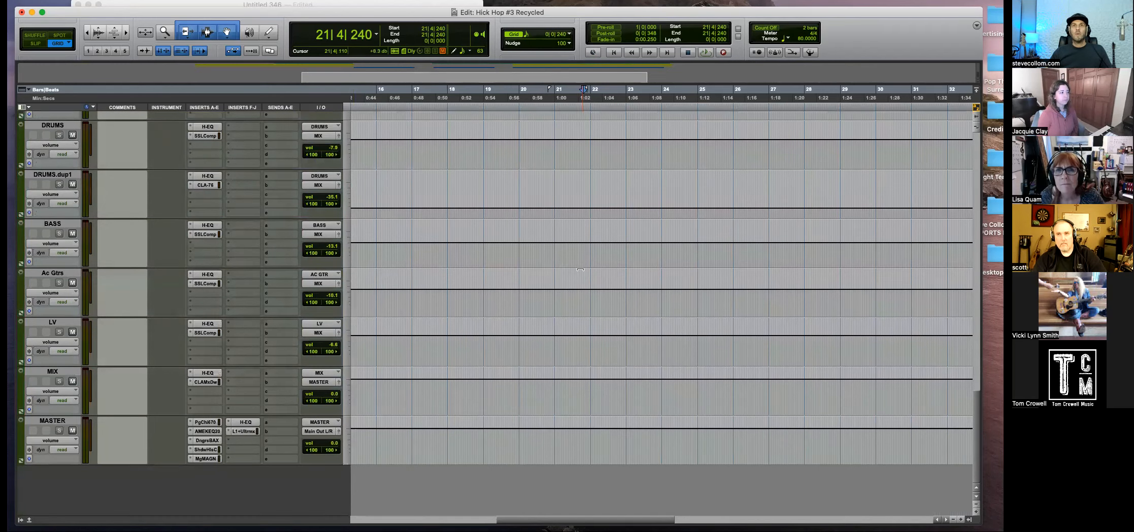
{"action": "scroll", "coordinate": [508, 386], "scroll_direction": "up", "scroll_amount": 6}
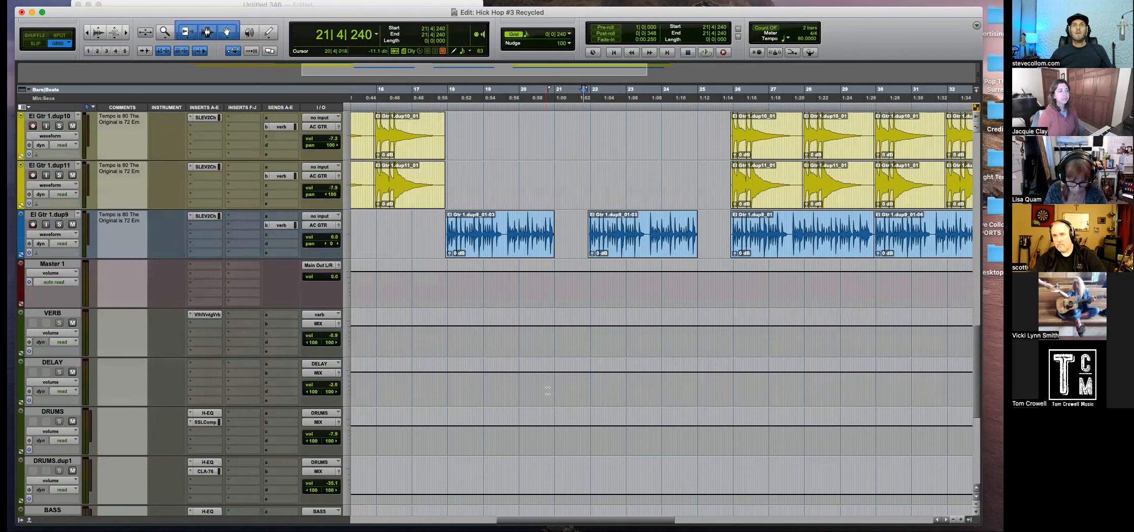
{"action": "left_click_drag", "start_coordinate": [747, 276], "coordinate": [781, 283]}
{"action": "key", "text": "space"}
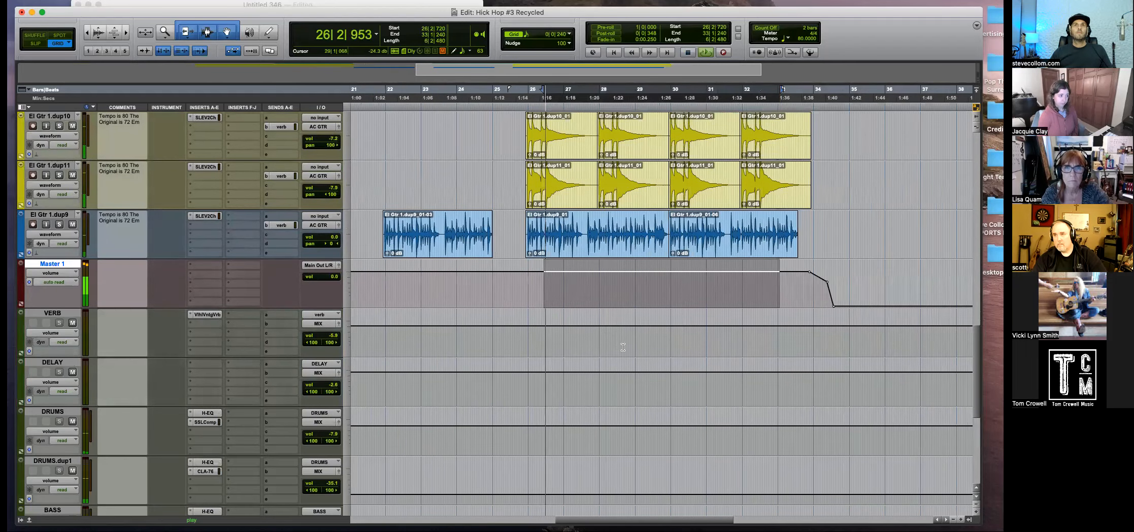
{"action": "scroll", "coordinate": [263, 405], "scroll_direction": "down", "scroll_amount": 8}
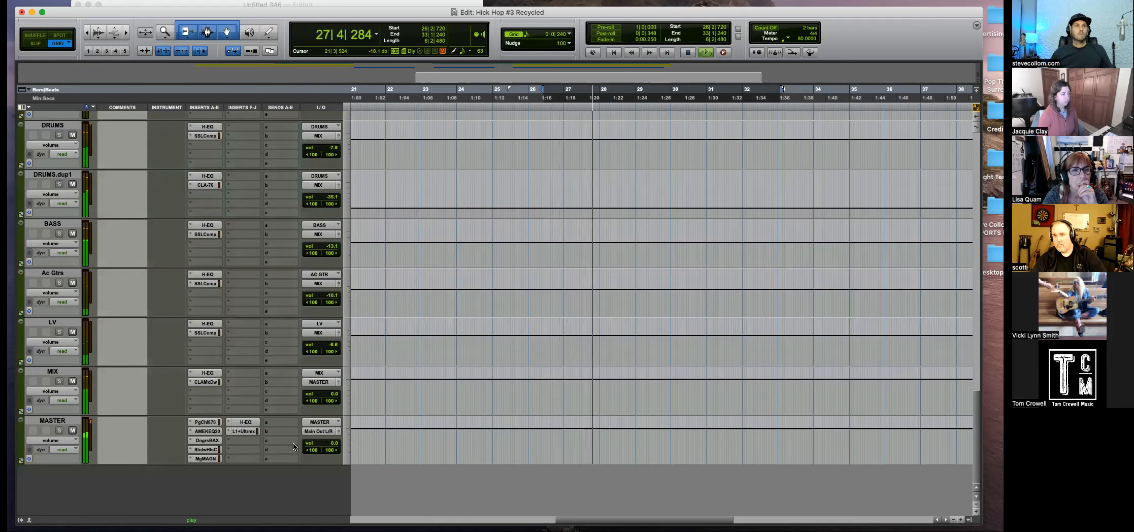
Lower the El Gtr 1.dup9 track volume during playback and open its SSL EV2 Channel.
{"action": "scroll", "coordinate": [368, 377], "scroll_direction": "up", "scroll_amount": 7}
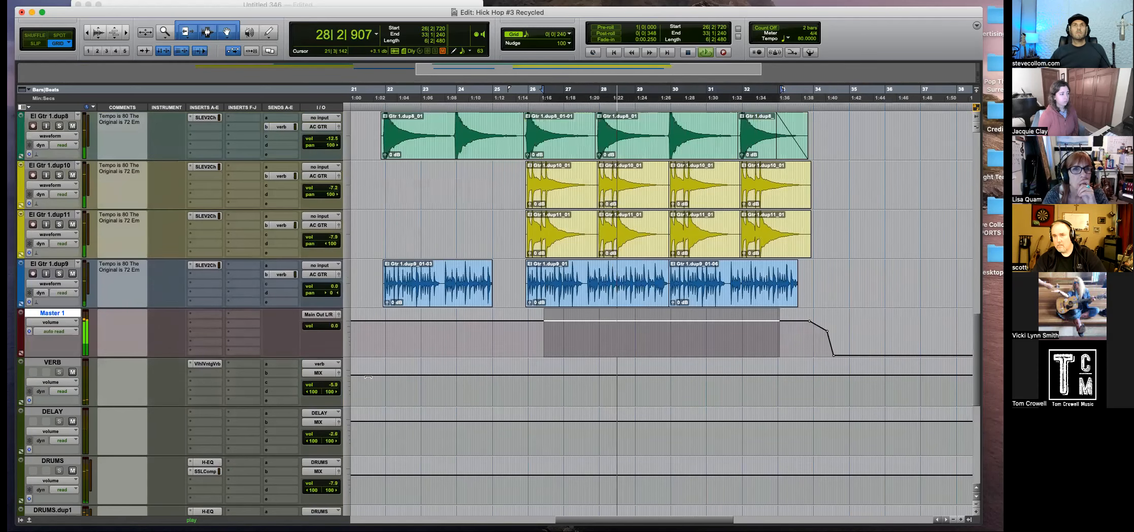
{"action": "left_click_drag", "start_coordinate": [335, 293], "coordinate": [335, 291]}
{"action": "left_click", "coordinate": [205, 266]}
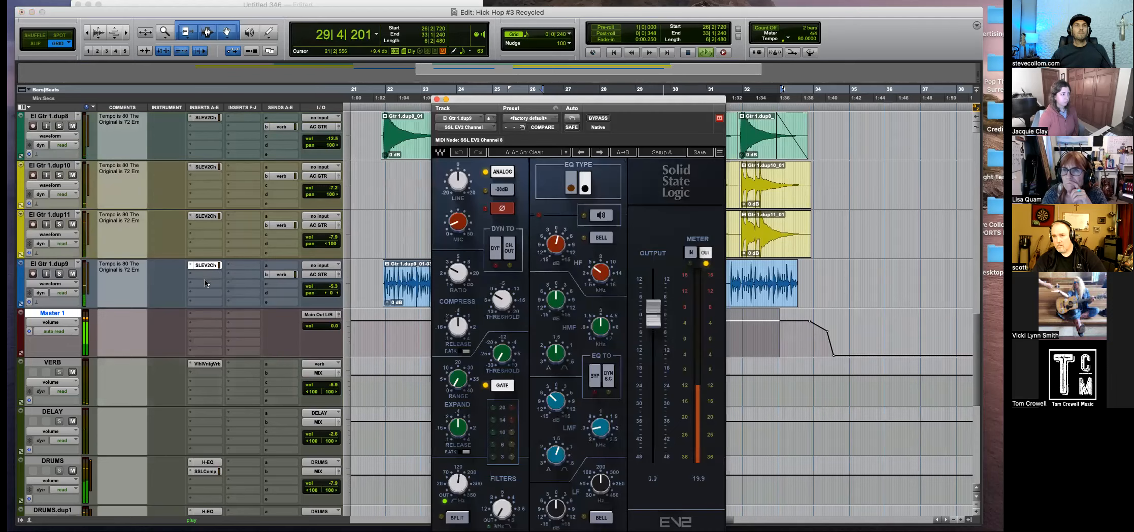
{"action": "left_click", "coordinate": [206, 281]}
{"action": "left_click", "coordinate": [168, 269]}
{"action": "left_click", "coordinate": [207, 265]}
{"action": "left_click", "coordinate": [207, 265]}
Set the EV2 high-pass filter to 221.6 and mic gain to 26.4, switch its EQ type to brown, and set El Gtr 1.dup9 to -10.2 dB.
{"action": "left_click_drag", "start_coordinate": [457, 484], "coordinate": [457, 480]}
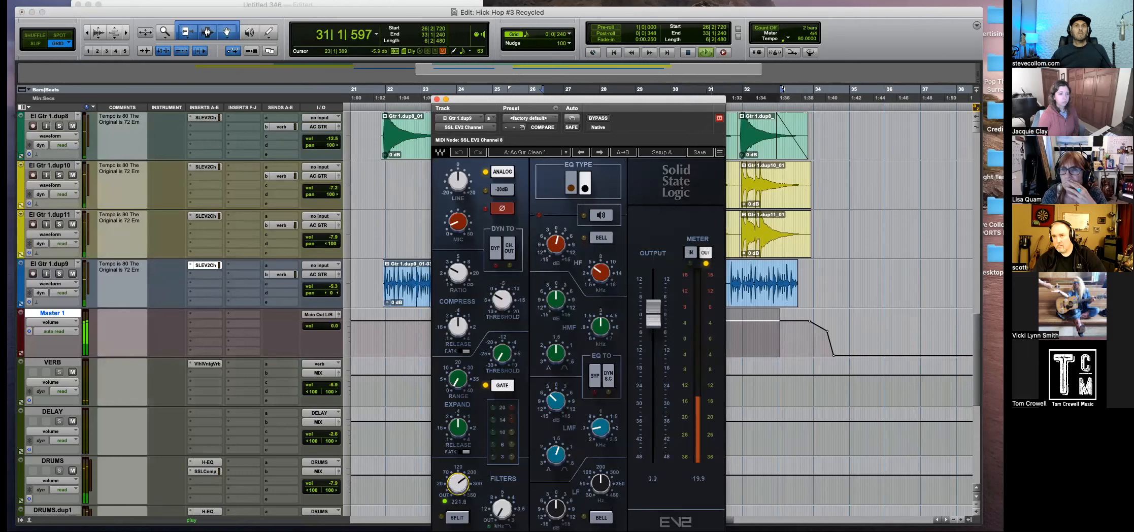
{"action": "left_click_drag", "start_coordinate": [457, 222], "coordinate": [457, 196]}
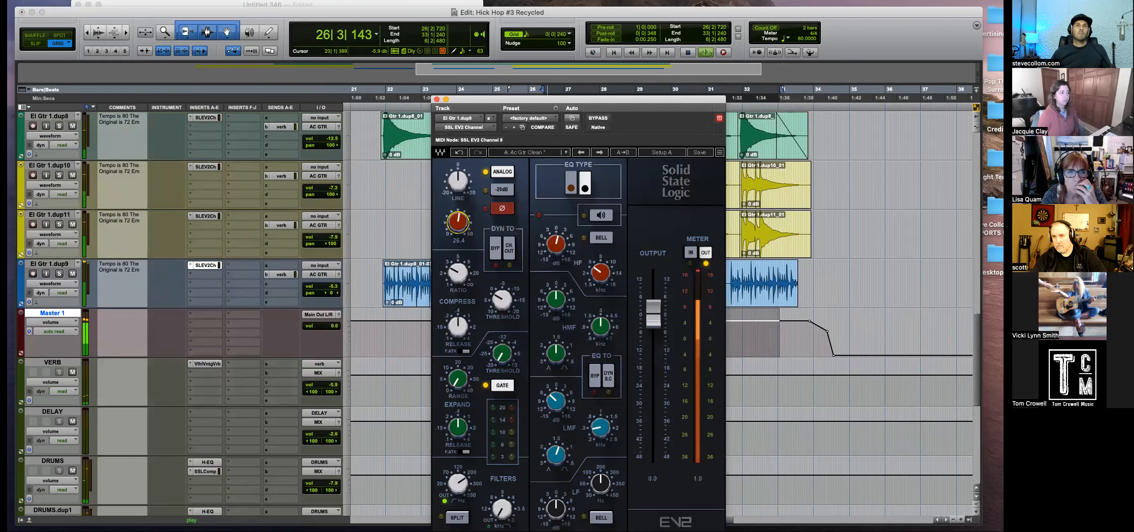
{"action": "left_click_drag", "start_coordinate": [333, 286], "coordinate": [335, 292]}
{"action": "left_click", "coordinate": [572, 183]}
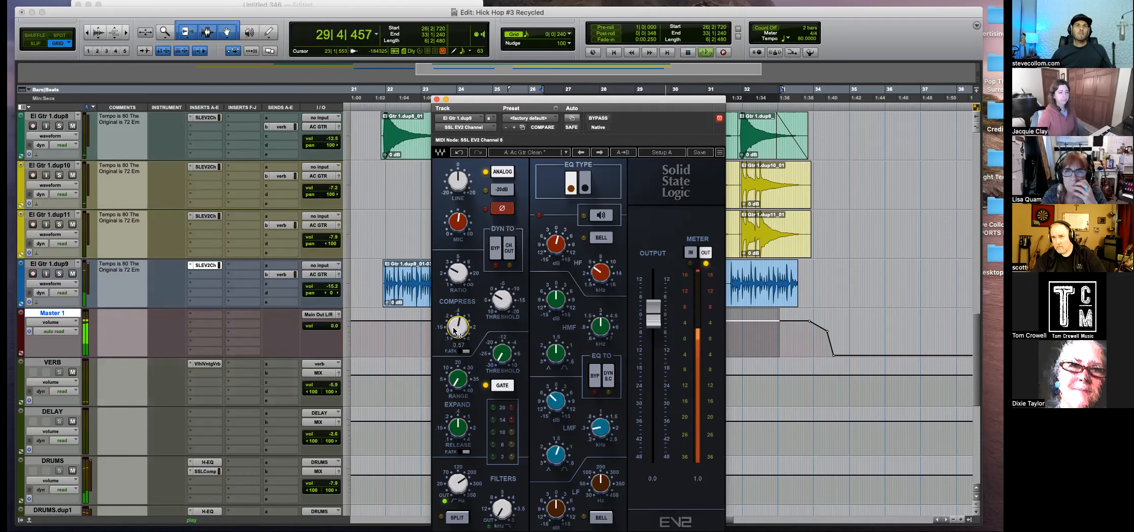
{"action": "left_click", "coordinate": [437, 99]}
Check the PuigChild 670 on the MASTER track and compare the AMEK EQ 200 bypassed and active during playback.
{"action": "scroll", "coordinate": [185, 455], "scroll_direction": "down", "scroll_amount": 10}
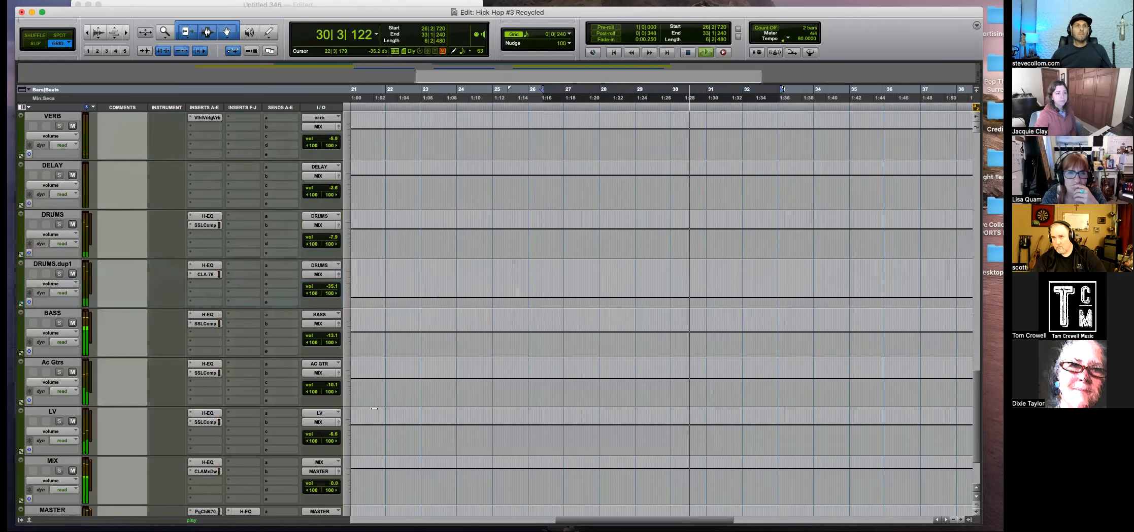
{"action": "left_click", "coordinate": [205, 422]}
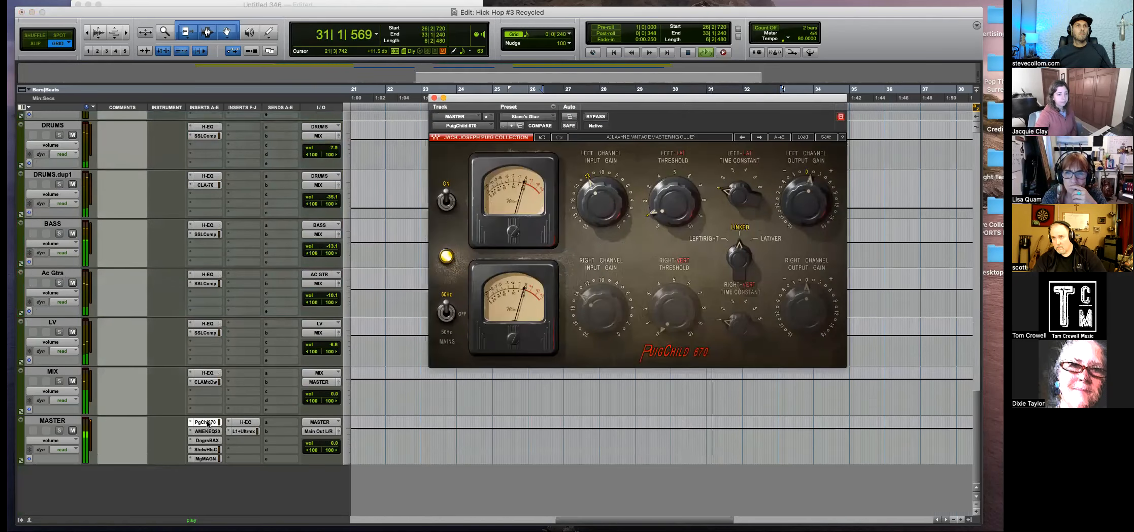
{"action": "left_click", "coordinate": [207, 431]}
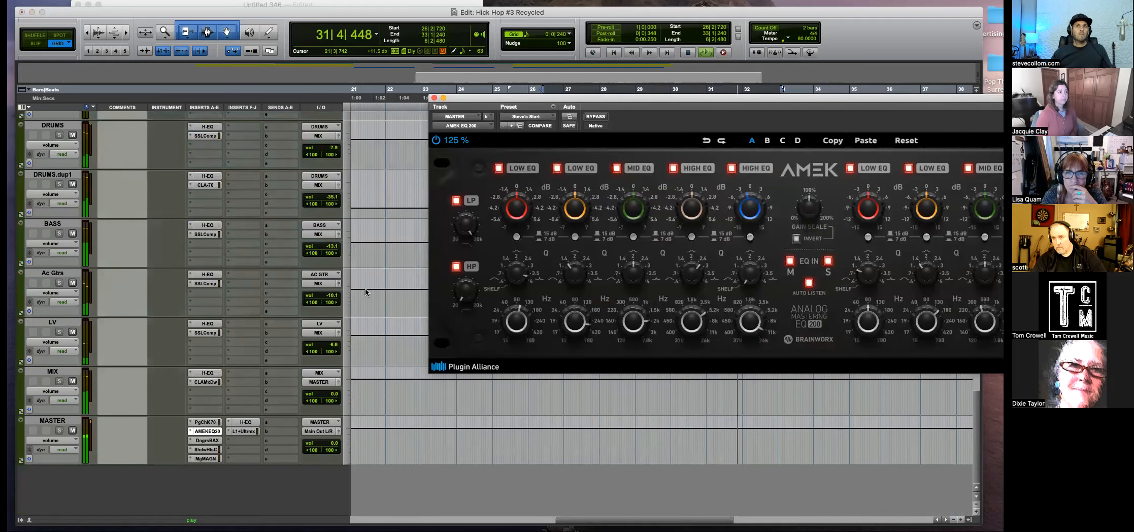
{"action": "left_click_drag", "start_coordinate": [623, 100], "coordinate": [355, 107]}
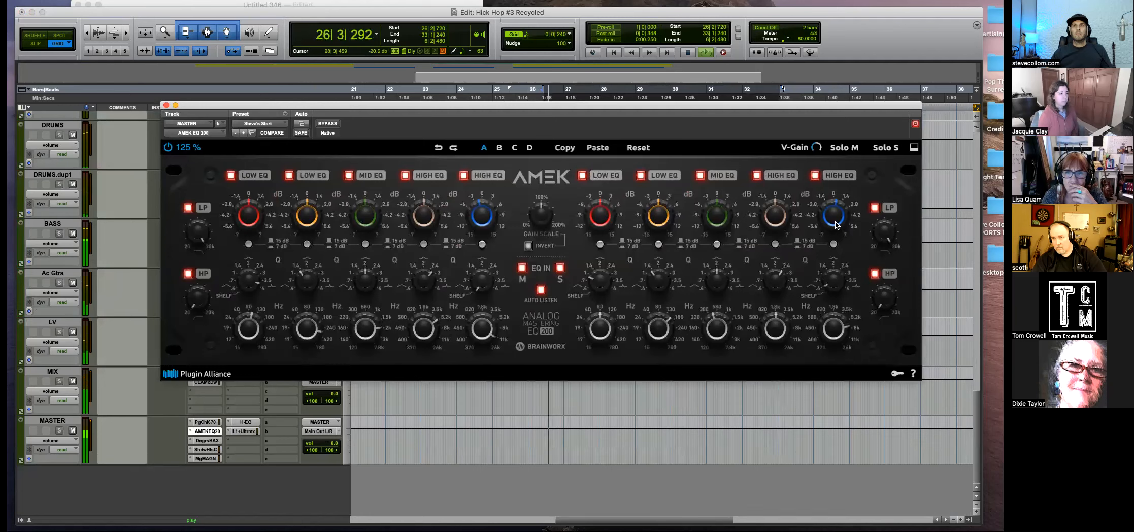
{"action": "left_click", "coordinate": [327, 124]}
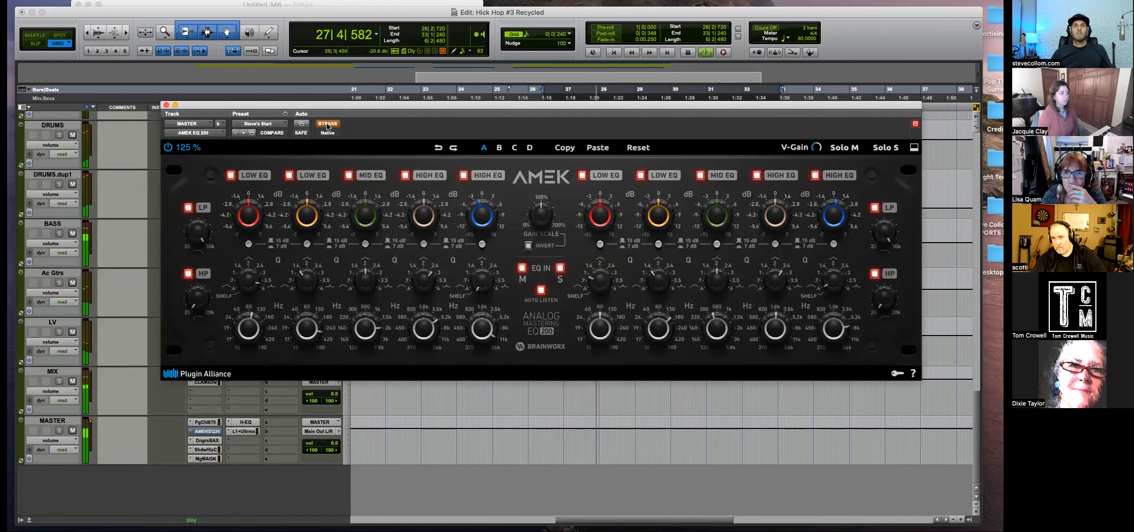
{"action": "left_click", "coordinate": [327, 124]}
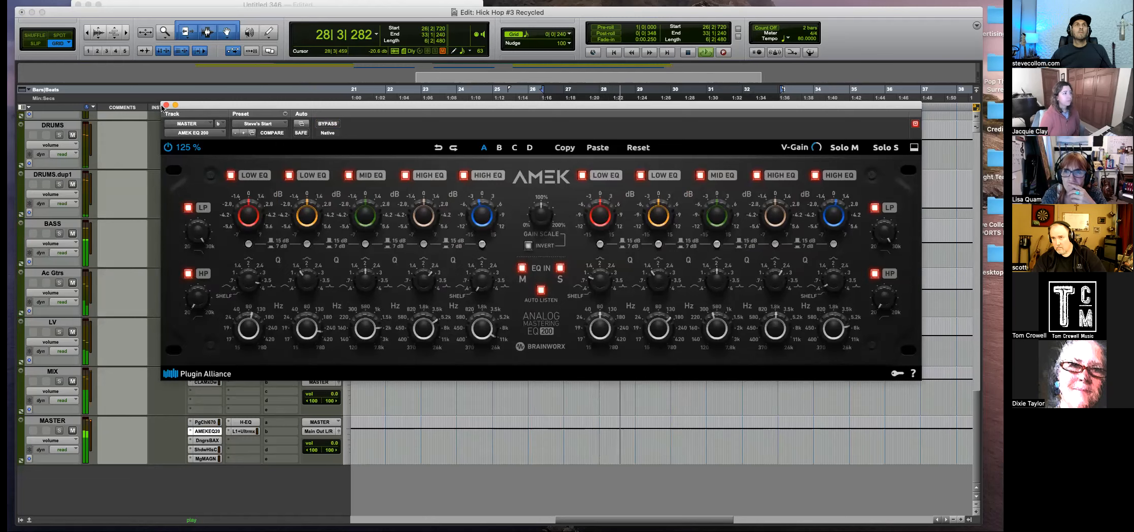
Stop playback and examine the high EQ bands of the AMEK EQ 200's mid and side channels.
{"action": "key", "text": "space"}
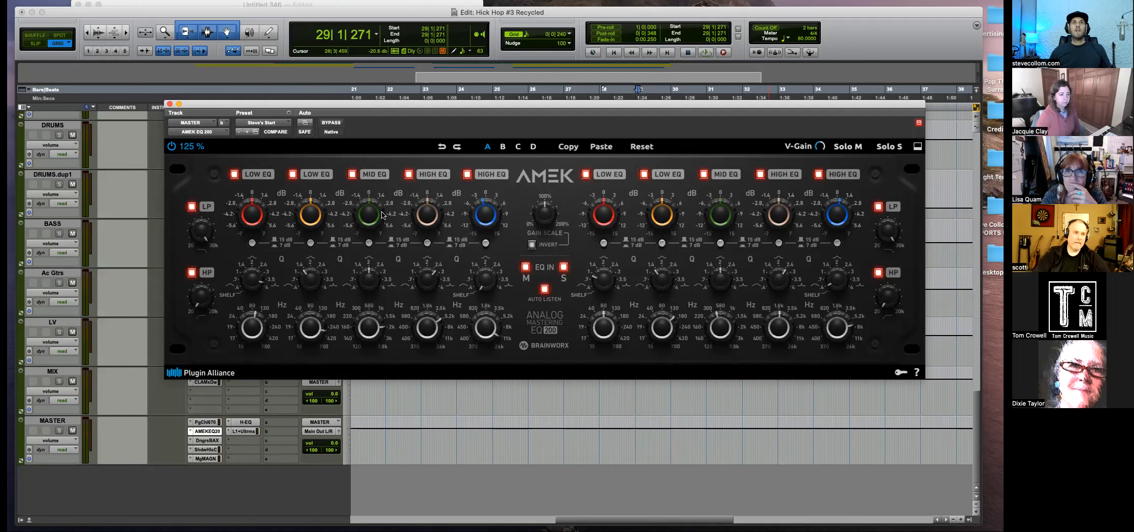
{"action": "mouse_move", "coordinate": [486, 217]}
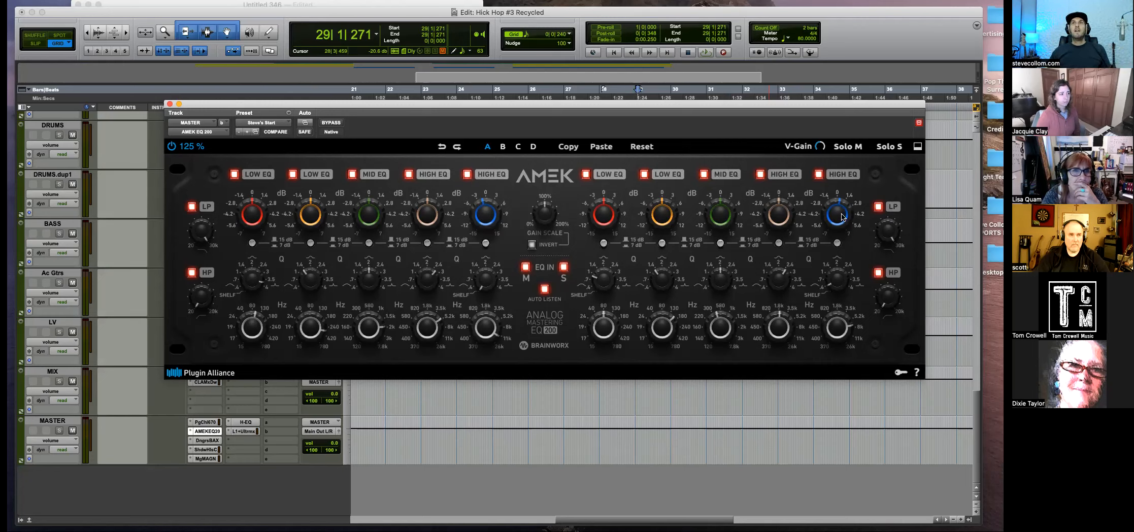
{"action": "mouse_move", "coordinate": [838, 217]}
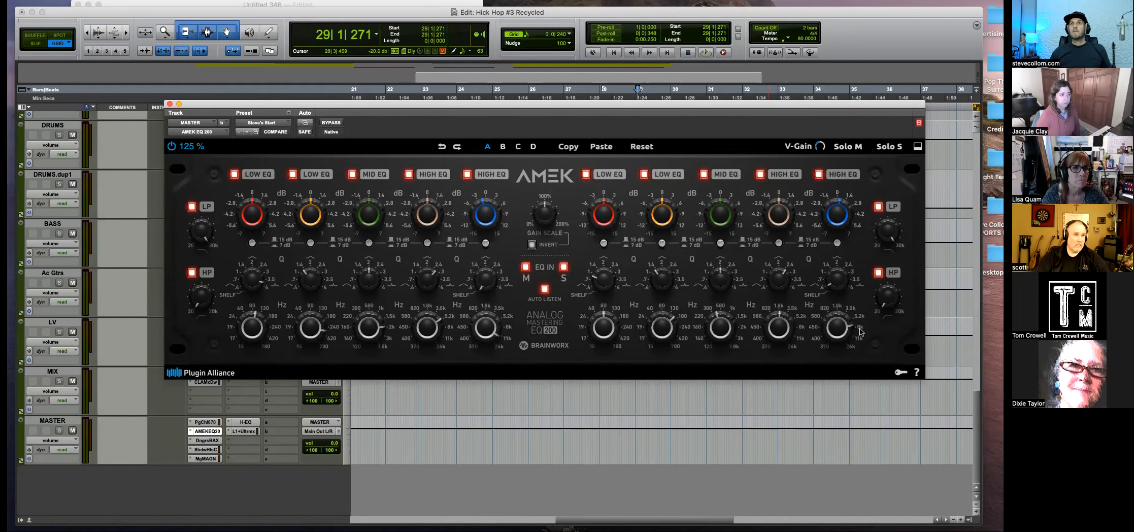
Compare the MASTER track's AMEK EQ 200 bypassed and active while playing bars 30 to 33, and close the plug-in.
{"action": "mouse_move", "coordinate": [839, 332]}
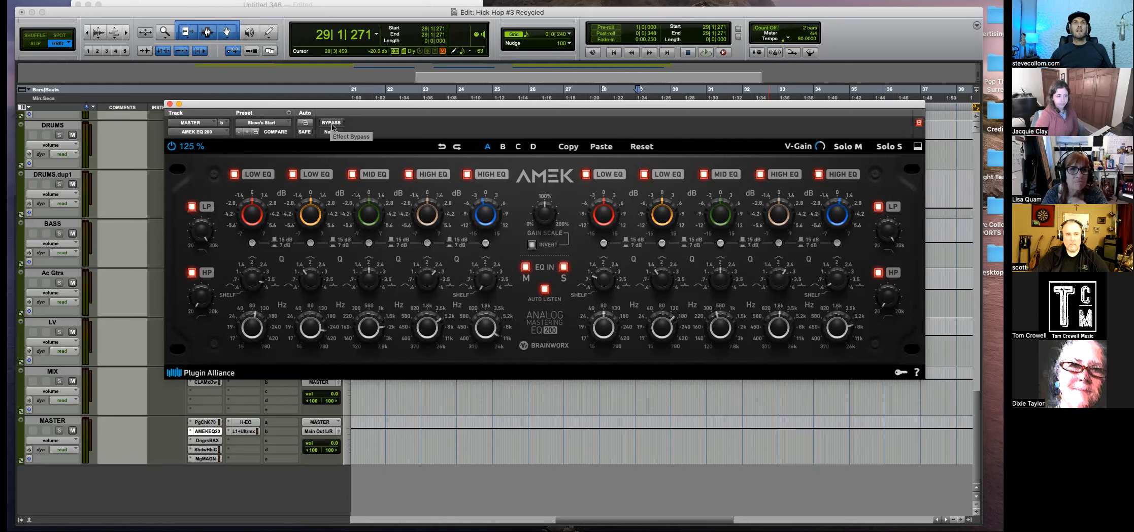
{"action": "left_click_drag", "start_coordinate": [686, 426], "coordinate": [807, 425]}
{"action": "key", "text": "space"}
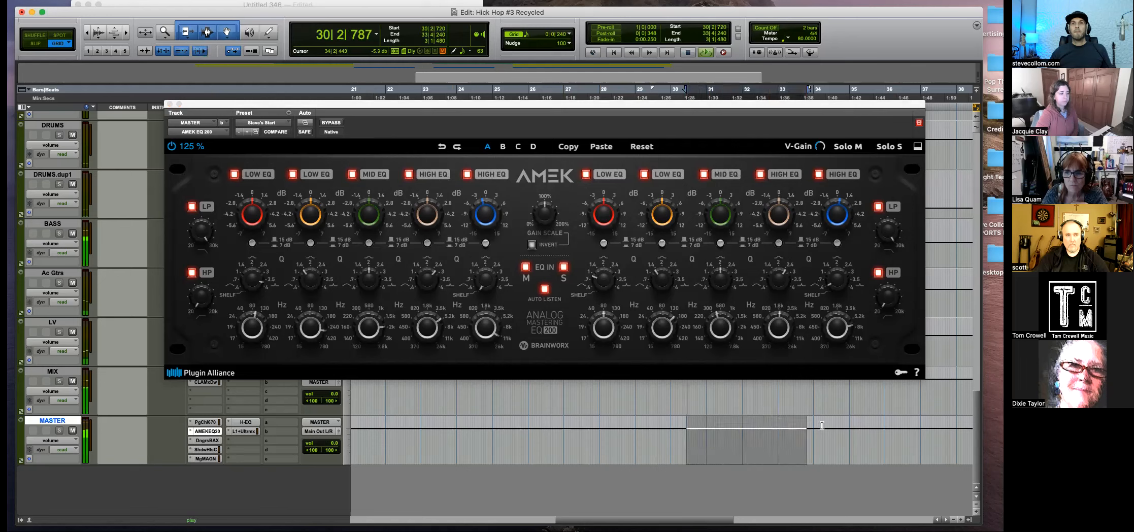
{"action": "left_click", "coordinate": [330, 124]}
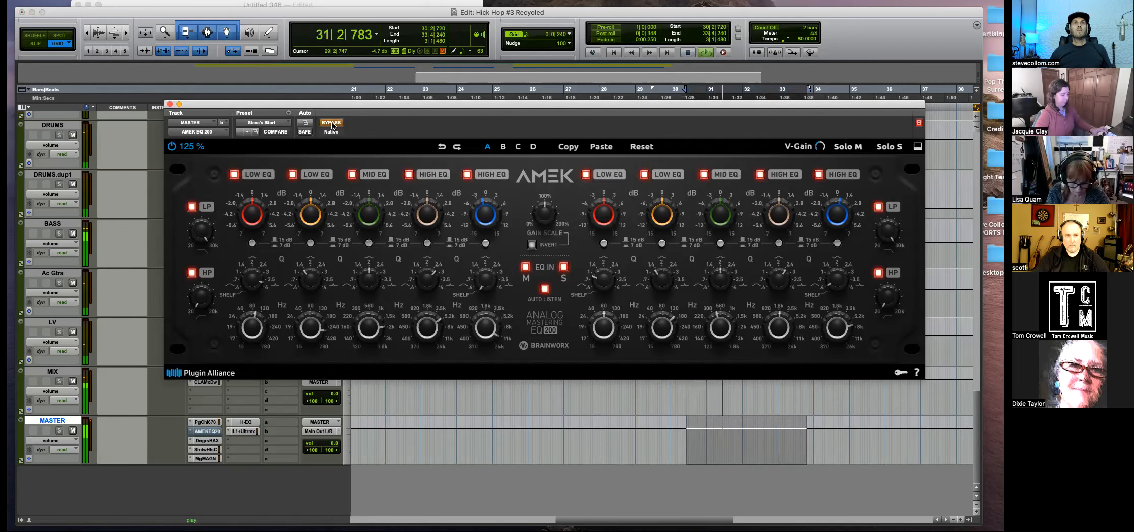
{"action": "left_click", "coordinate": [333, 124]}
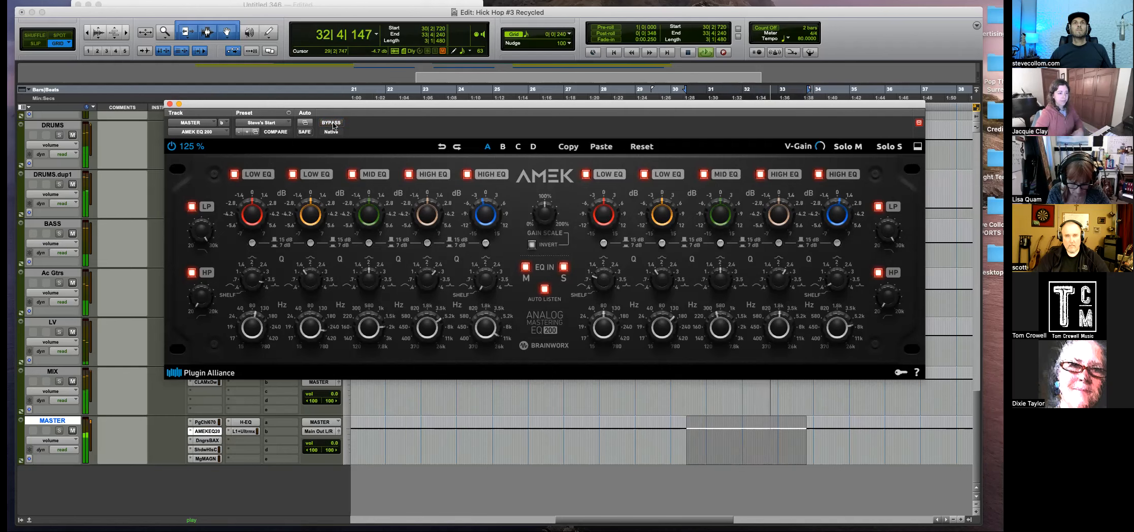
{"action": "key", "text": "space"}
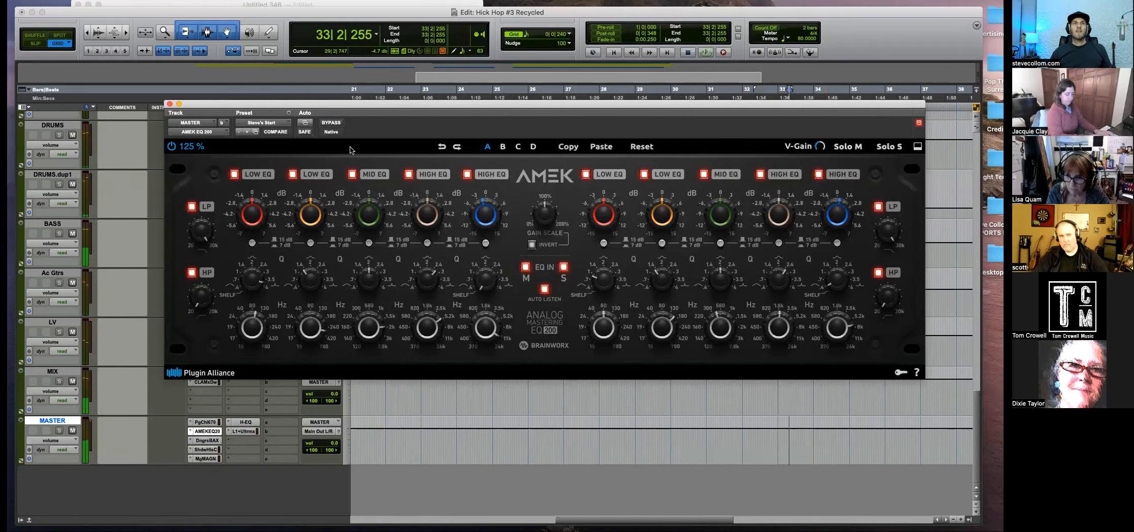
{"action": "left_click", "coordinate": [170, 105]}
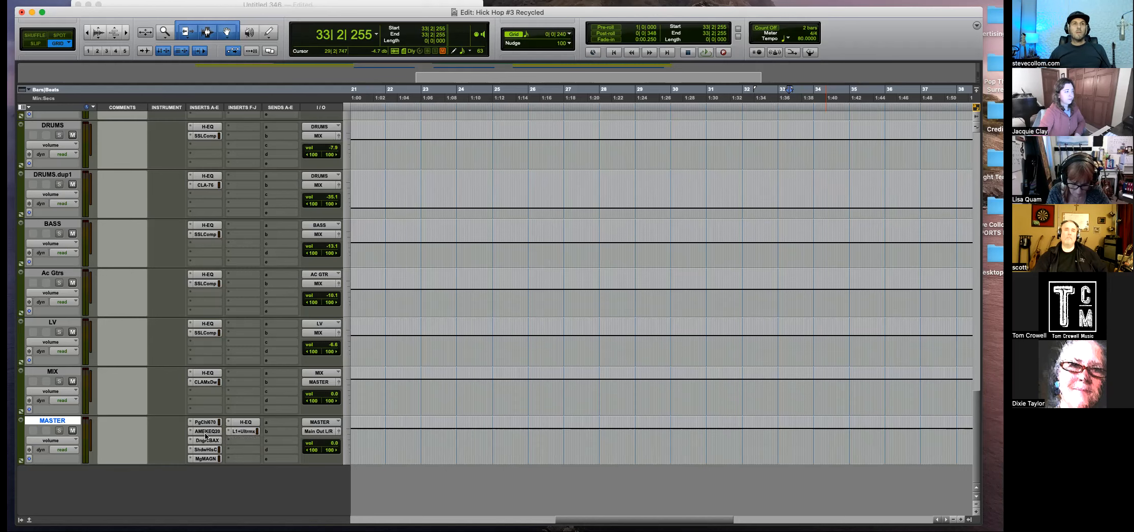
Check the Dangerous BAX EQ and the Shadow Hills Mastering Compressor on the MASTER track, playing from bar 30 with the compressor in view.
{"action": "left_click", "coordinate": [206, 441]}
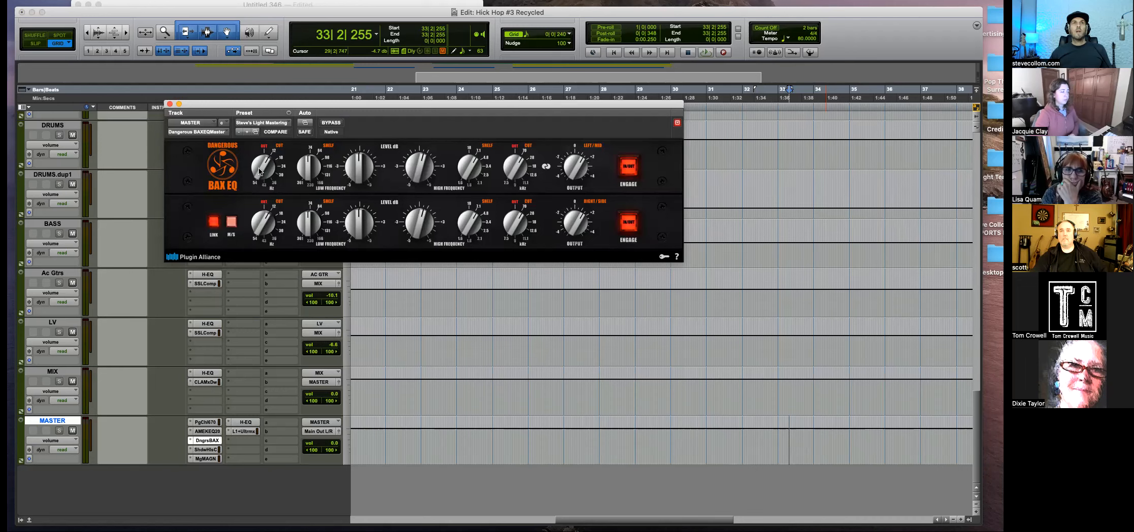
{"action": "left_click", "coordinate": [170, 104]}
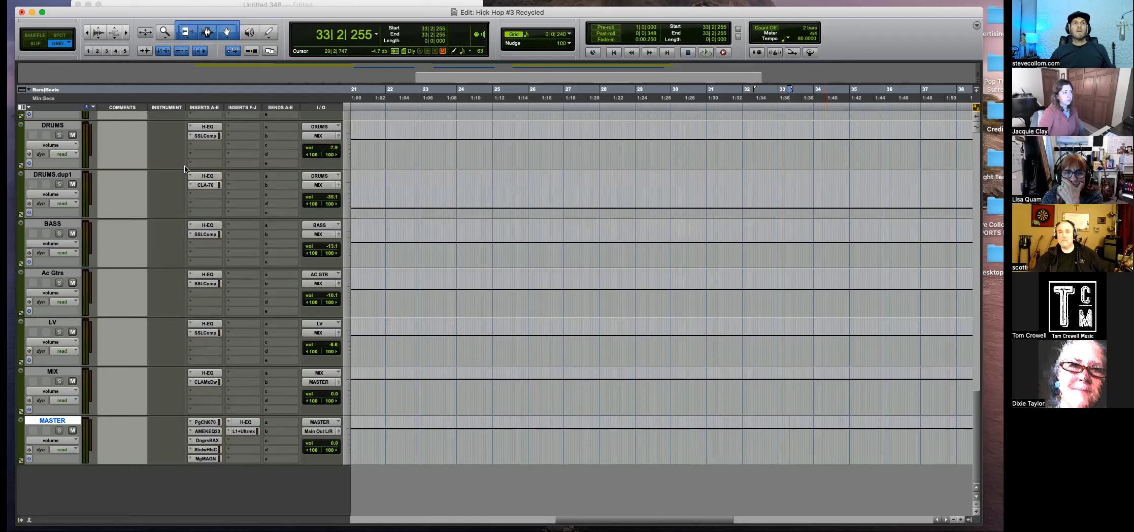
{"action": "left_click", "coordinate": [207, 453]}
{"action": "left_click_drag", "start_coordinate": [365, 99], "coordinate": [588, 85]}
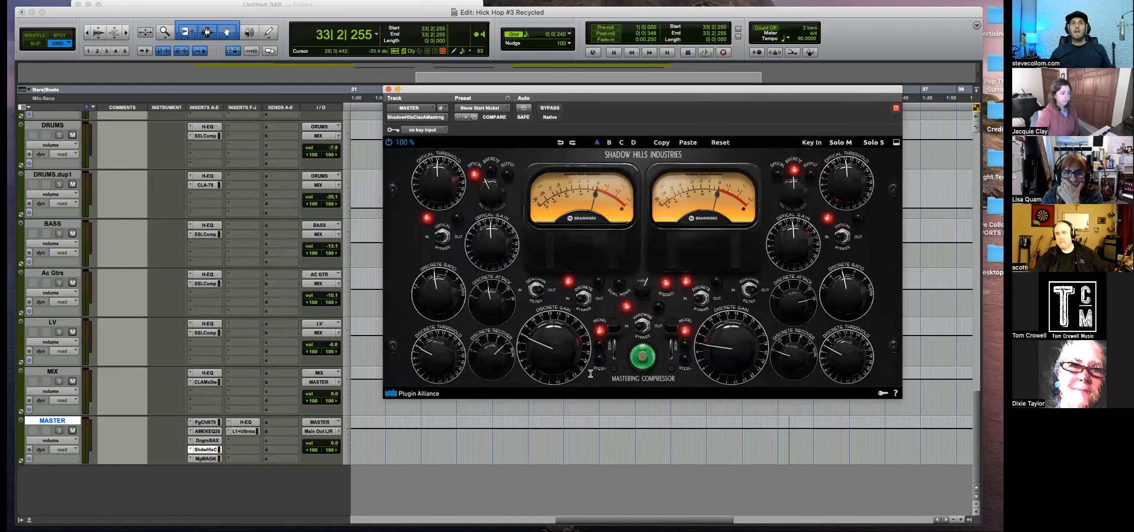
{"action": "left_click_drag", "start_coordinate": [723, 440], "coordinate": [873, 440]}
{"action": "left_click_drag", "start_coordinate": [686, 441], "coordinate": [880, 428]}
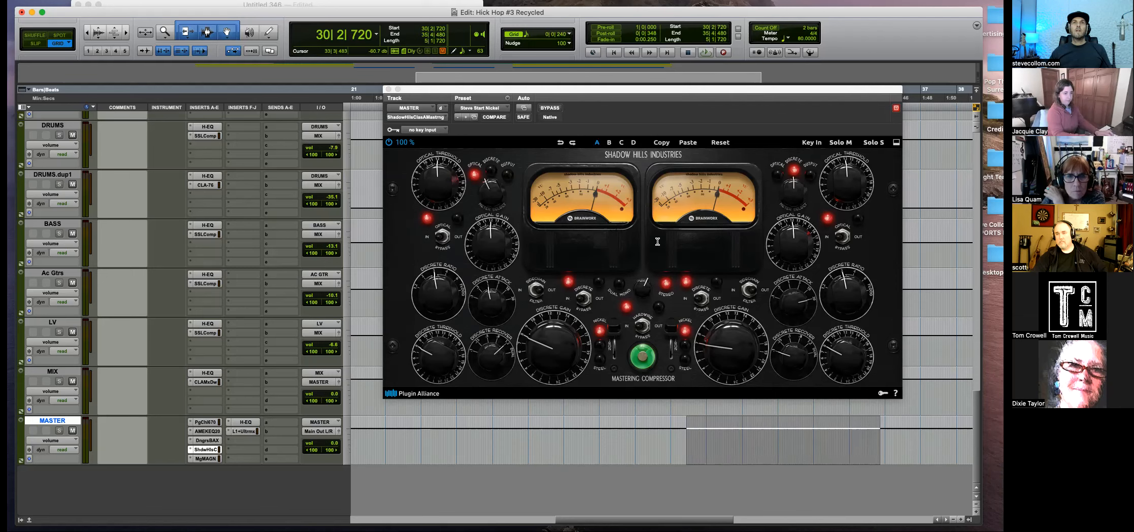
{"action": "left_click_drag", "start_coordinate": [596, 90], "coordinate": [604, 92]}
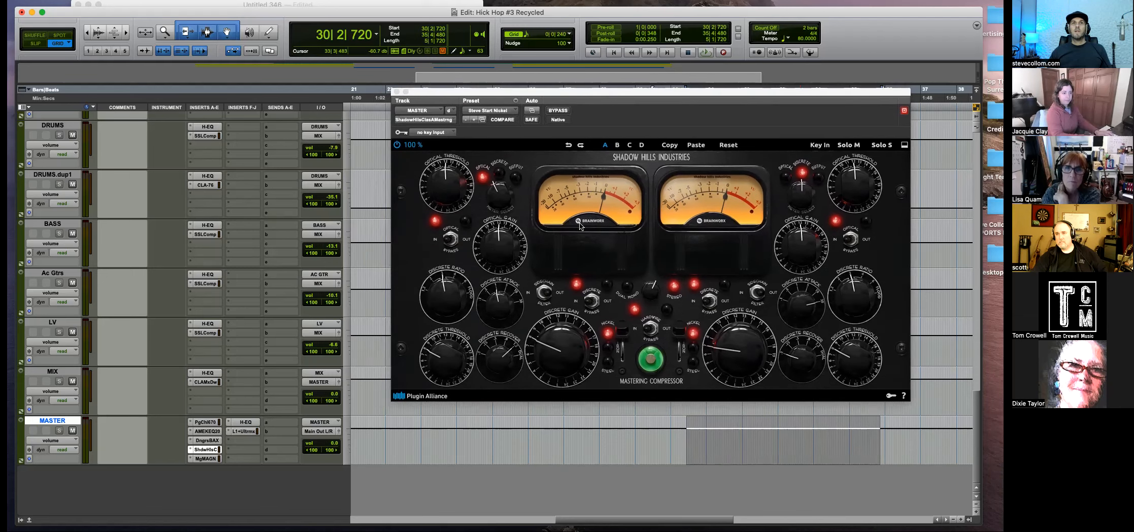
{"action": "key", "text": "space"}
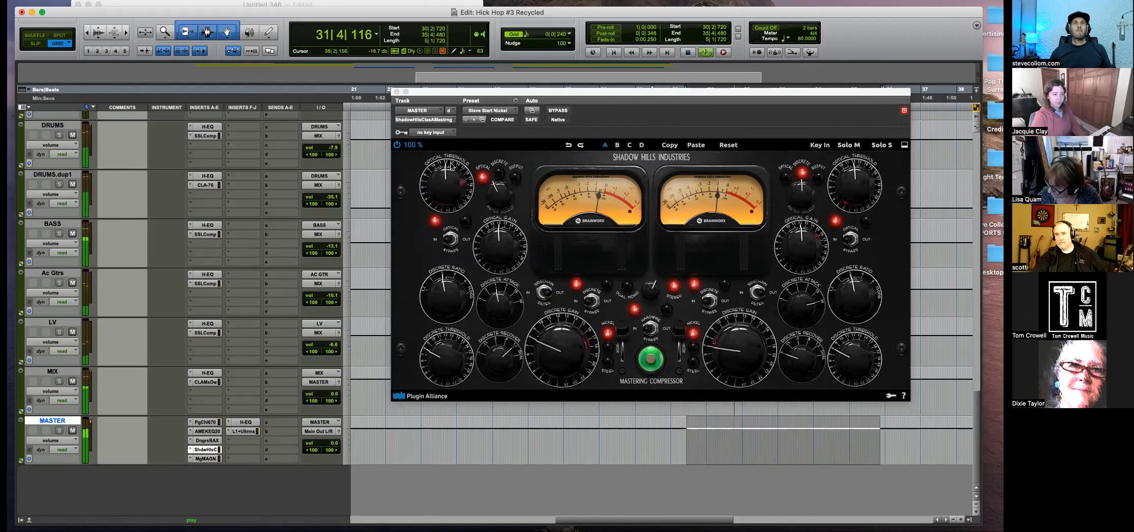
Adjust the Shadow Hills optical and discrete thresholds and switch the output transformers away from nickel during playback.
{"action": "left_click_drag", "start_coordinate": [447, 188], "coordinate": [497, 265]}
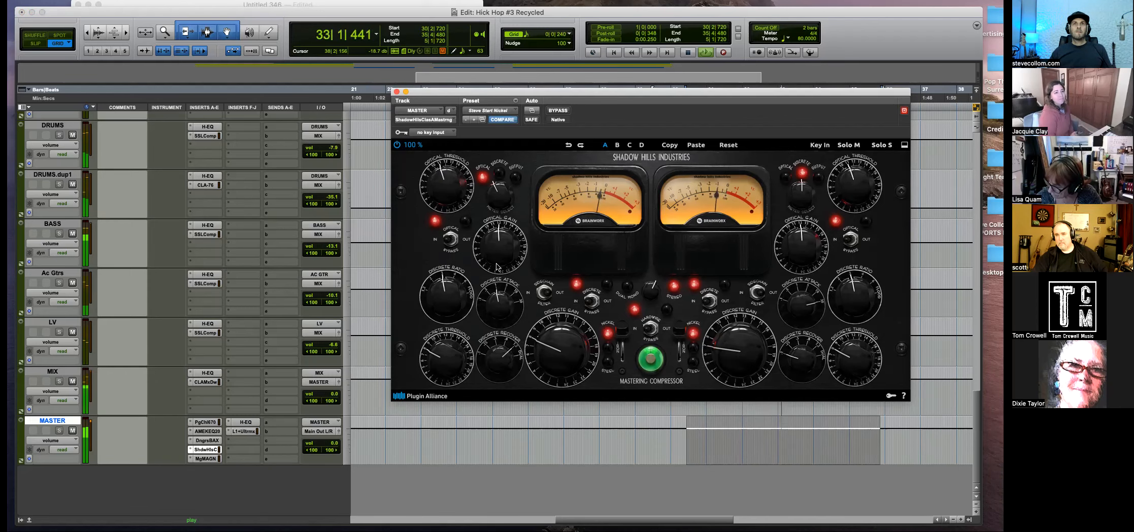
{"action": "left_click", "coordinate": [622, 353]}
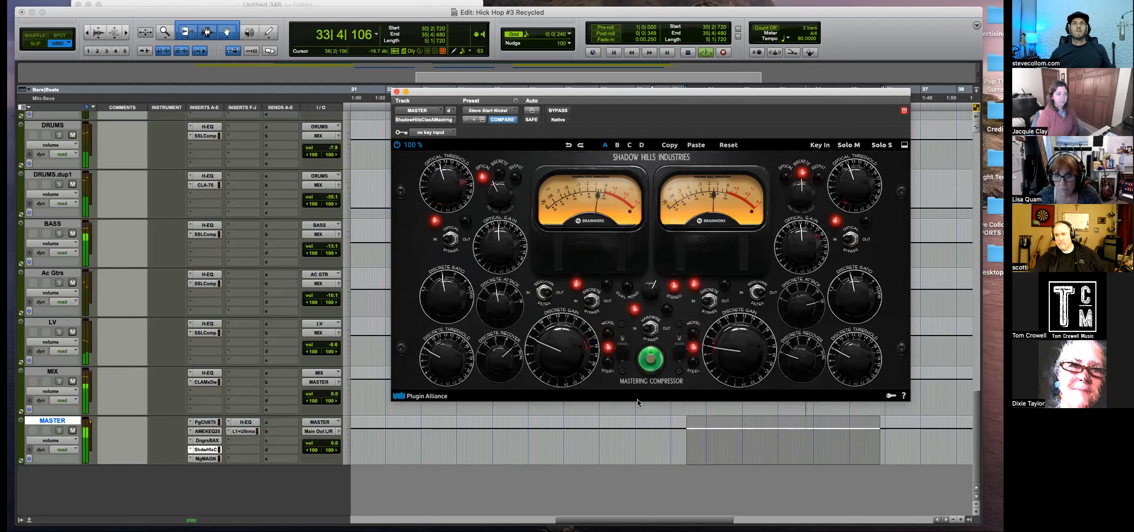
{"action": "left_click_drag", "start_coordinate": [654, 441], "coordinate": [784, 441]}
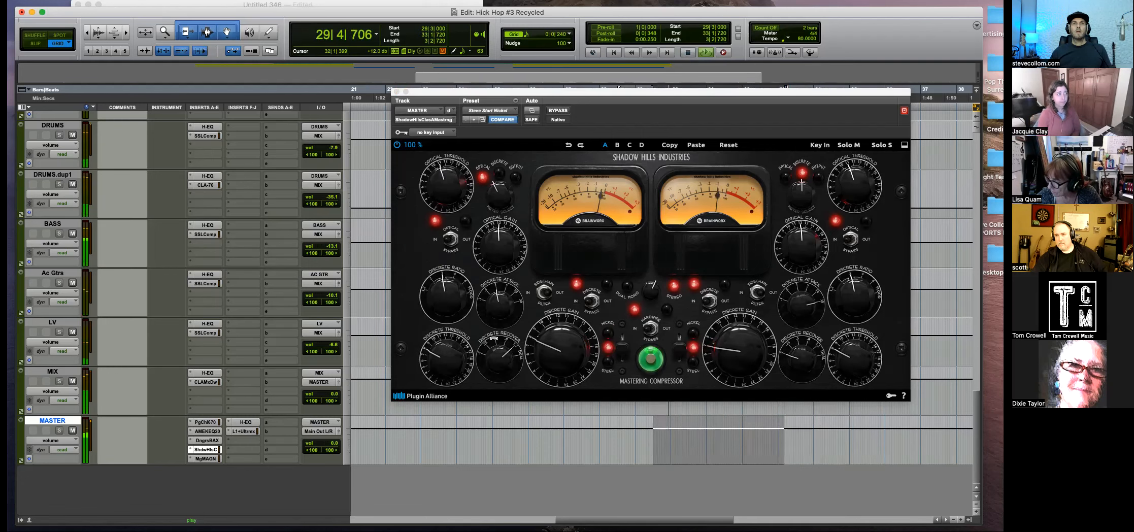
{"action": "left_click_drag", "start_coordinate": [446, 358], "coordinate": [447, 365]}
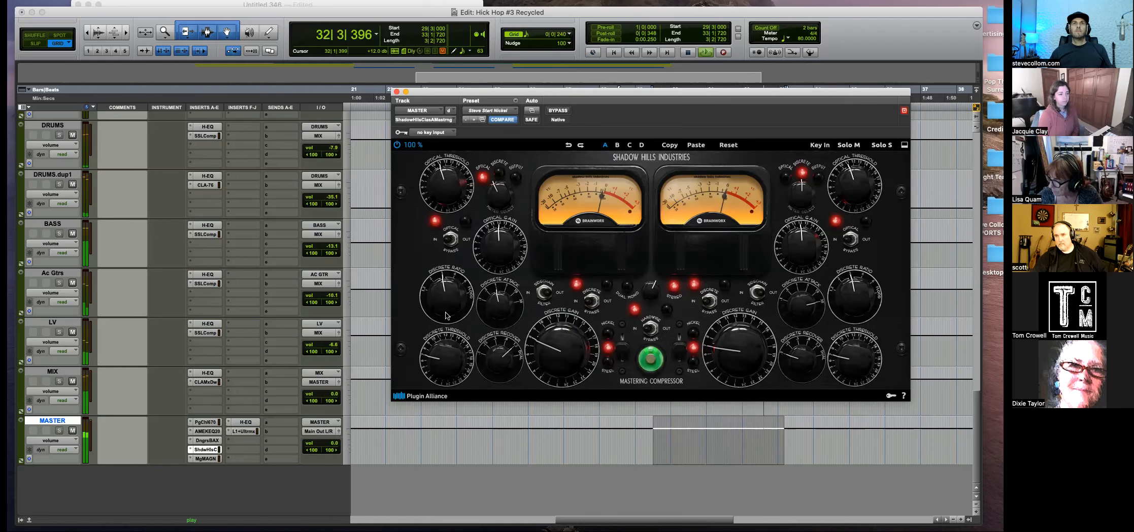
Examine the Maag MAGNUM-K on the MASTER track and compare it bypassed and active during playback from bar 31.
{"action": "left_click", "coordinate": [208, 458]}
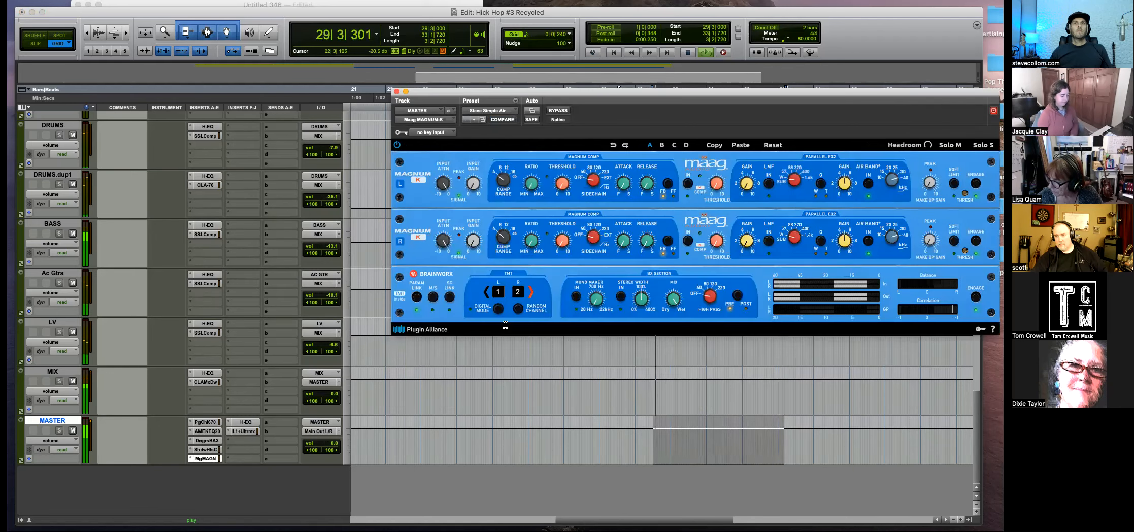
{"action": "key", "text": "space"}
{"action": "left_click_drag", "start_coordinate": [831, 96], "coordinate": [770, 112]}
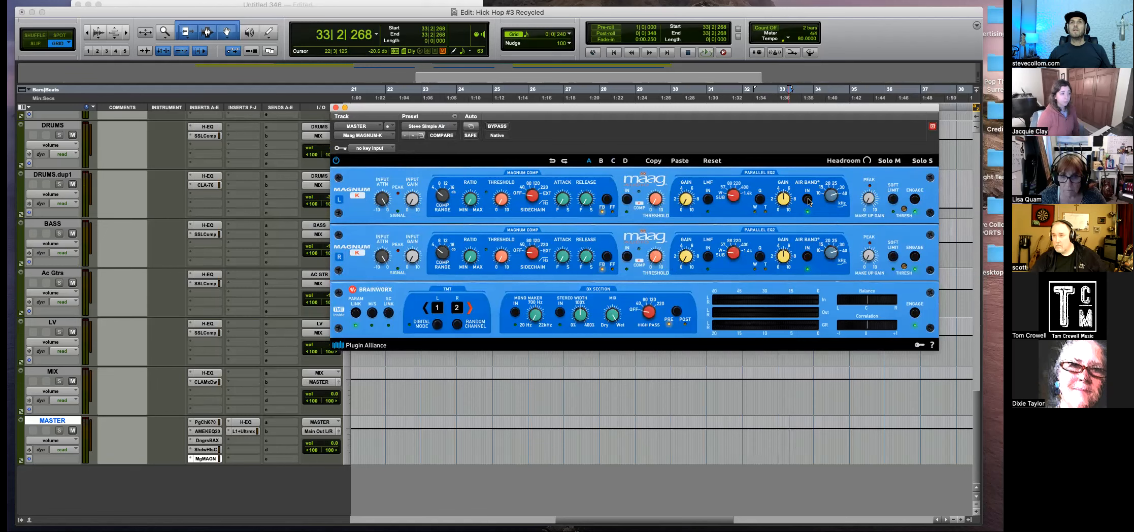
{"action": "left_click_drag", "start_coordinate": [731, 447], "coordinate": [898, 447]}
{"action": "key", "text": "space"}
{"action": "left_click", "coordinate": [497, 126]}
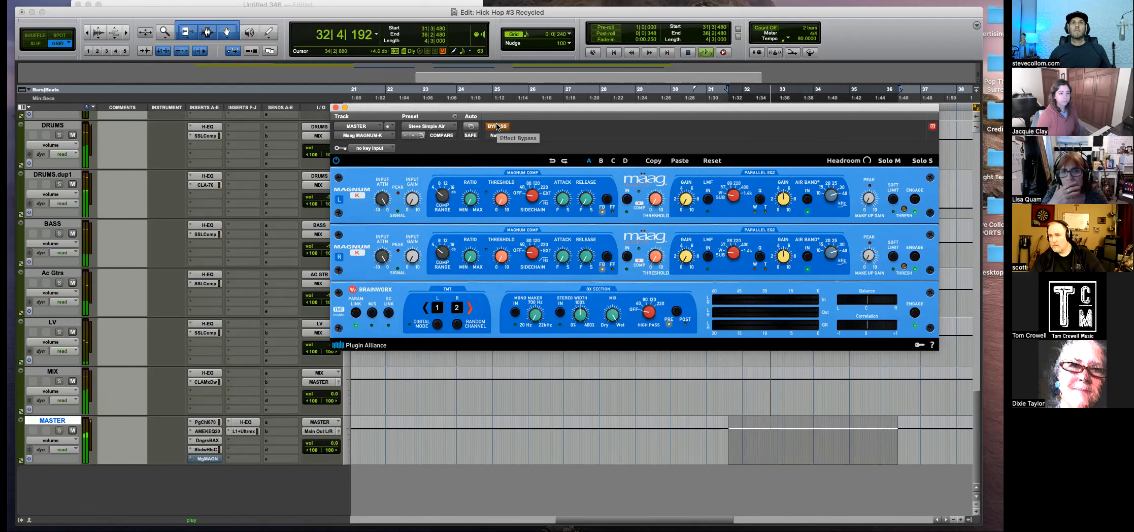
{"action": "left_click", "coordinate": [497, 127]}
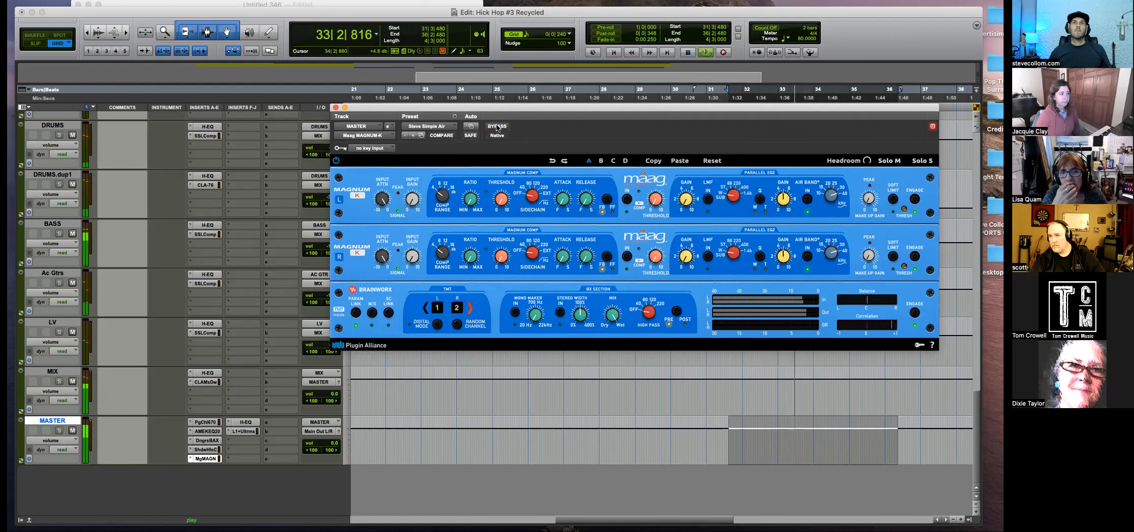
{"action": "key", "text": "space"}
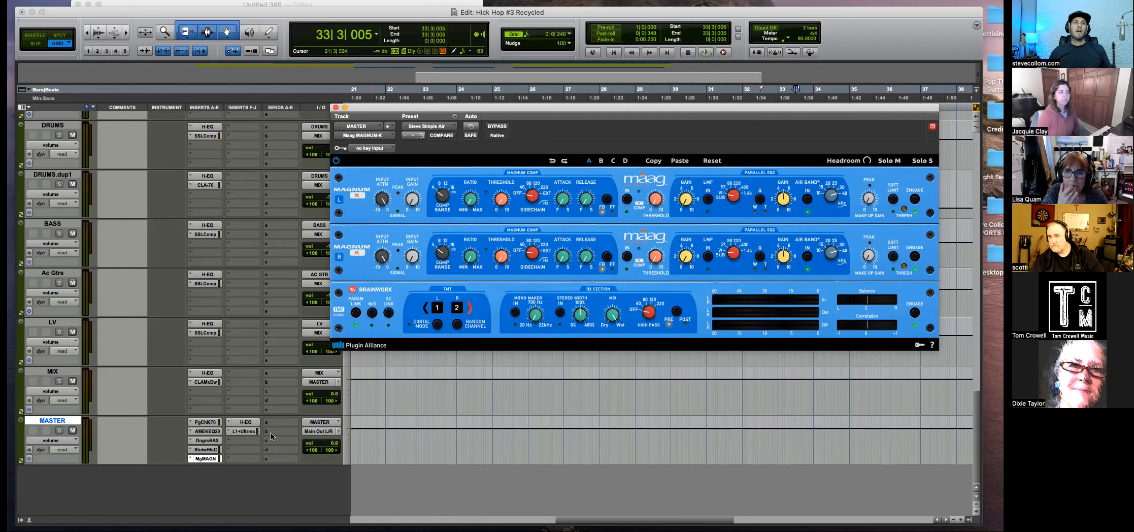
Check the L1 Ultramaximizer on the MASTER track and examine the mix's frequency spectrum in the H-EQ analyzer during playback.
{"action": "left_click", "coordinate": [245, 432]}
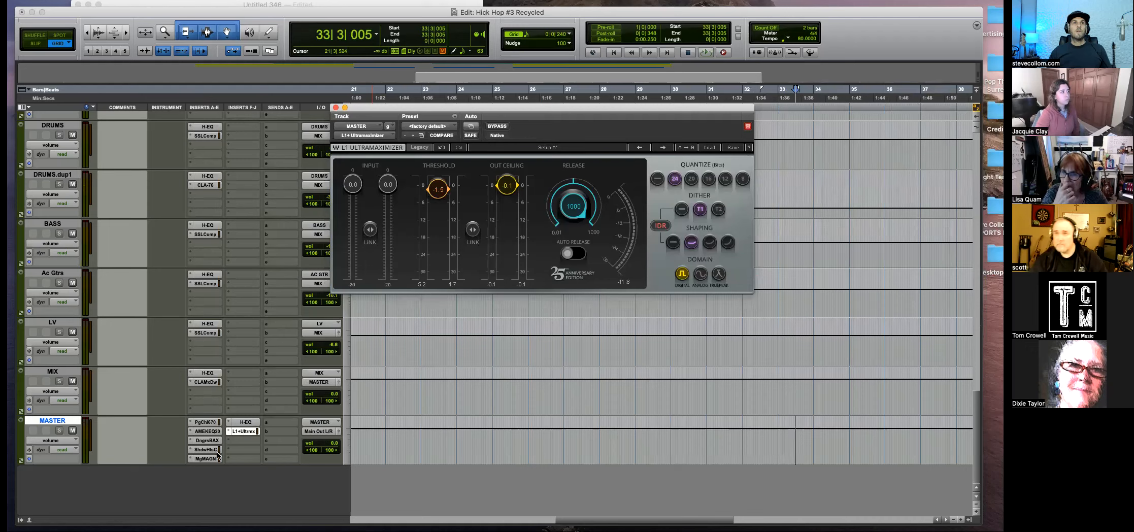
{"action": "left_click", "coordinate": [240, 423]}
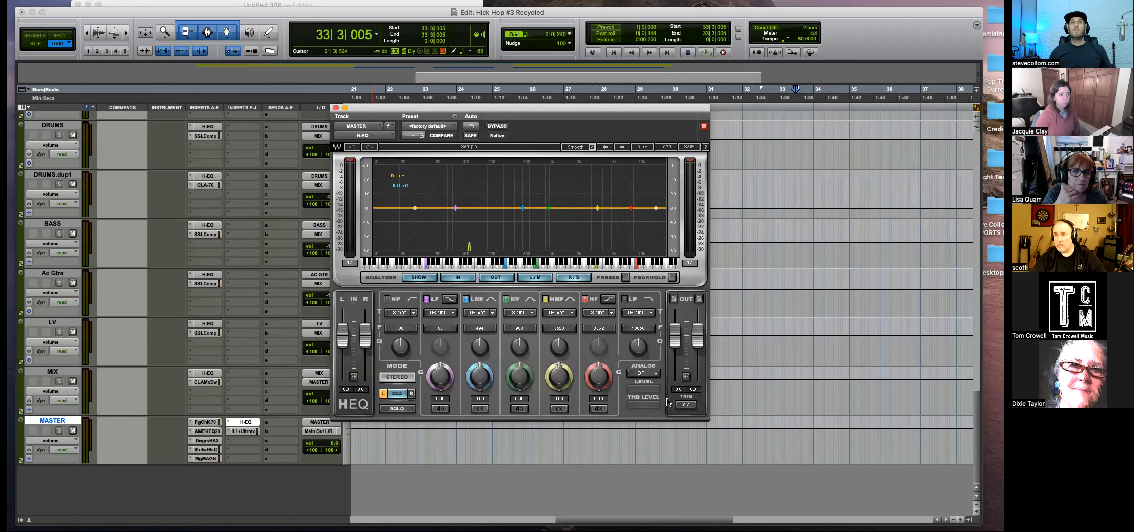
{"action": "key", "text": "space"}
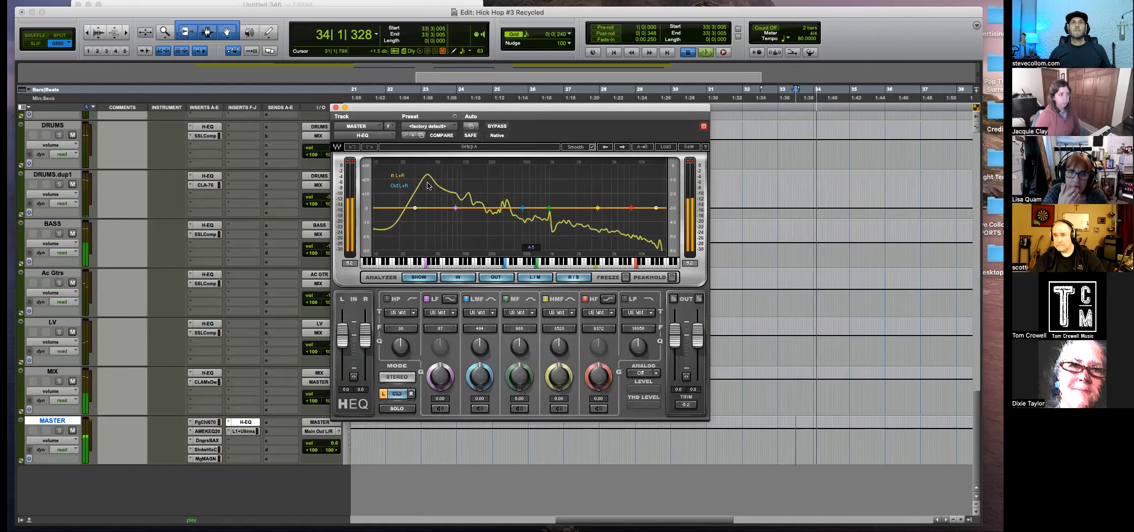
{"action": "key", "text": "space"}
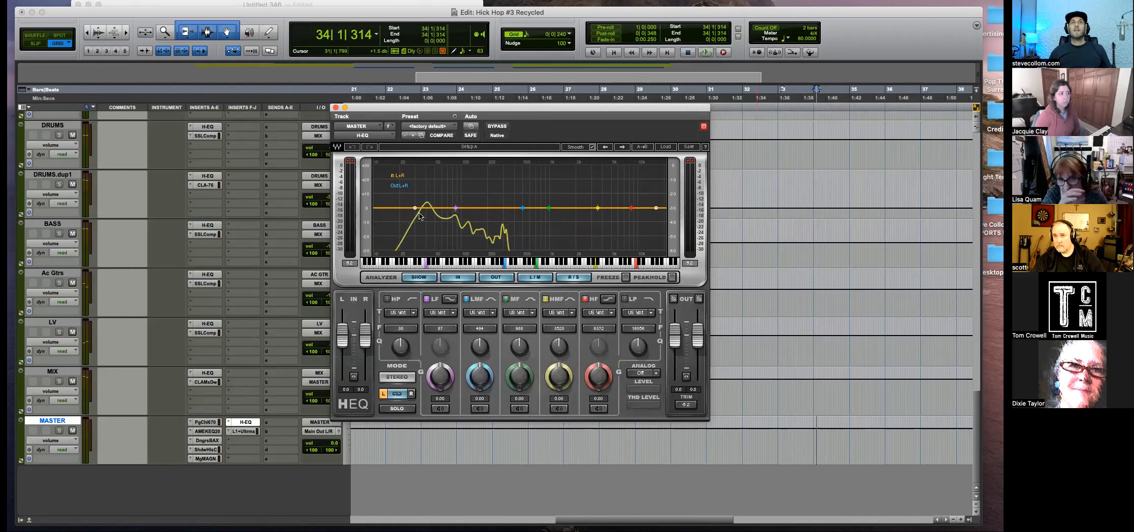
{"action": "left_click_drag", "start_coordinate": [665, 441], "coordinate": [817, 441]}
{"action": "key", "text": "space"}
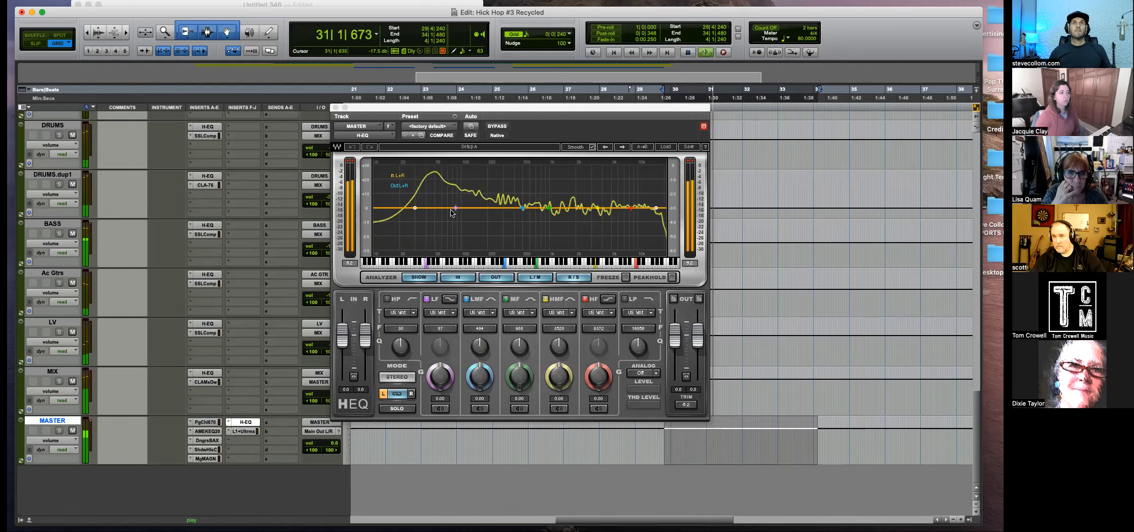
{"action": "key", "text": "space"}
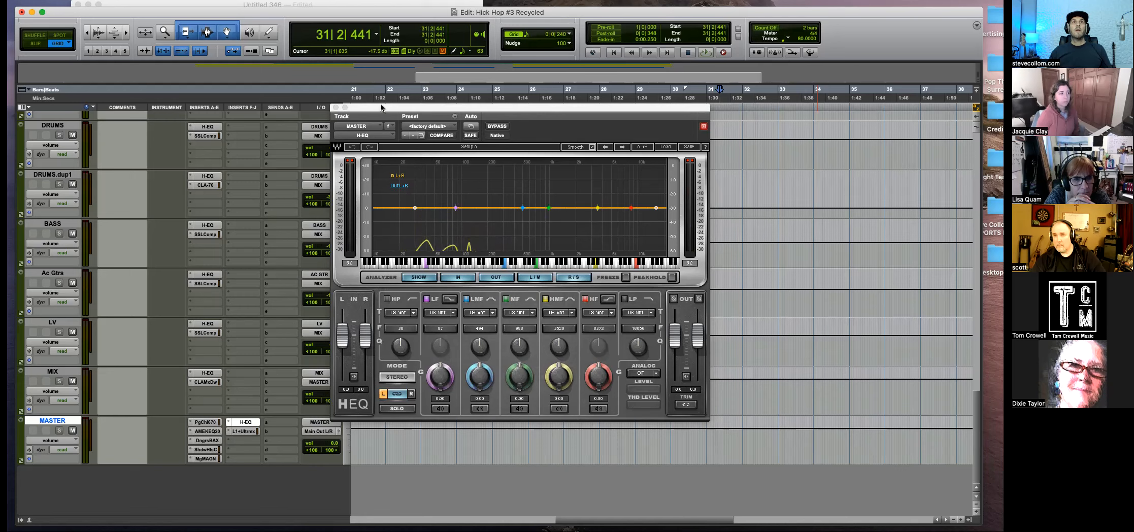
Compare the mix spectrum in the MASTER H-EQ with the BASS bus muted and unmuted during playback.
{"action": "left_click_drag", "start_coordinate": [381, 108], "coordinate": [426, 82]}
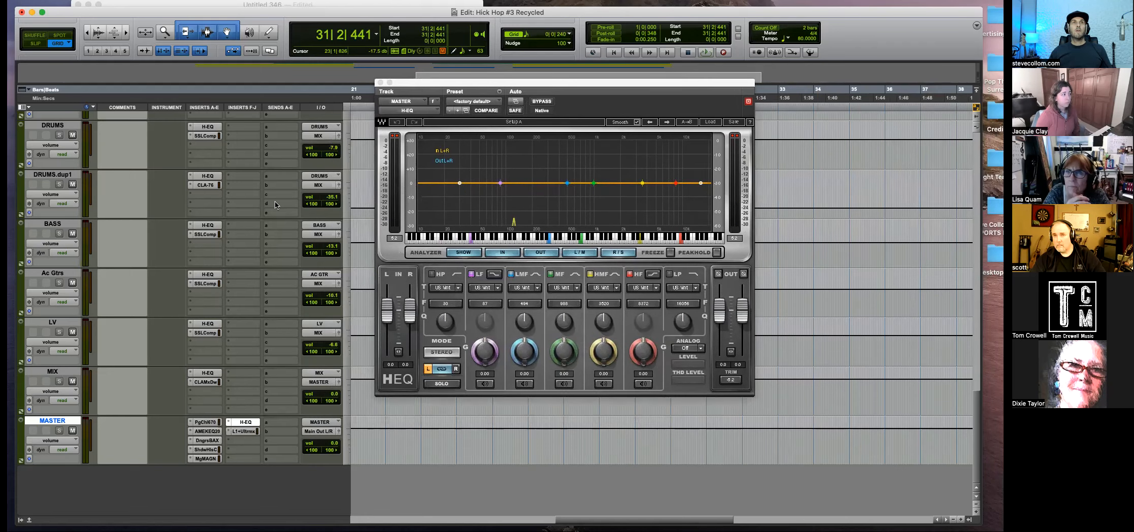
{"action": "scroll", "coordinate": [284, 205], "scroll_direction": "up", "scroll_amount": 5}
{"action": "key", "text": "space"}
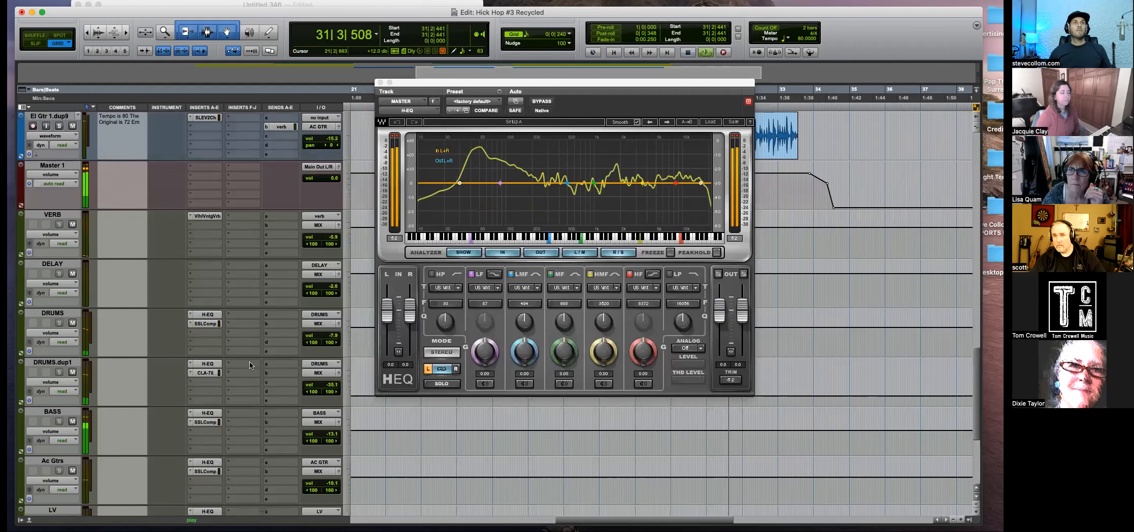
{"action": "left_click", "coordinate": [72, 421]}
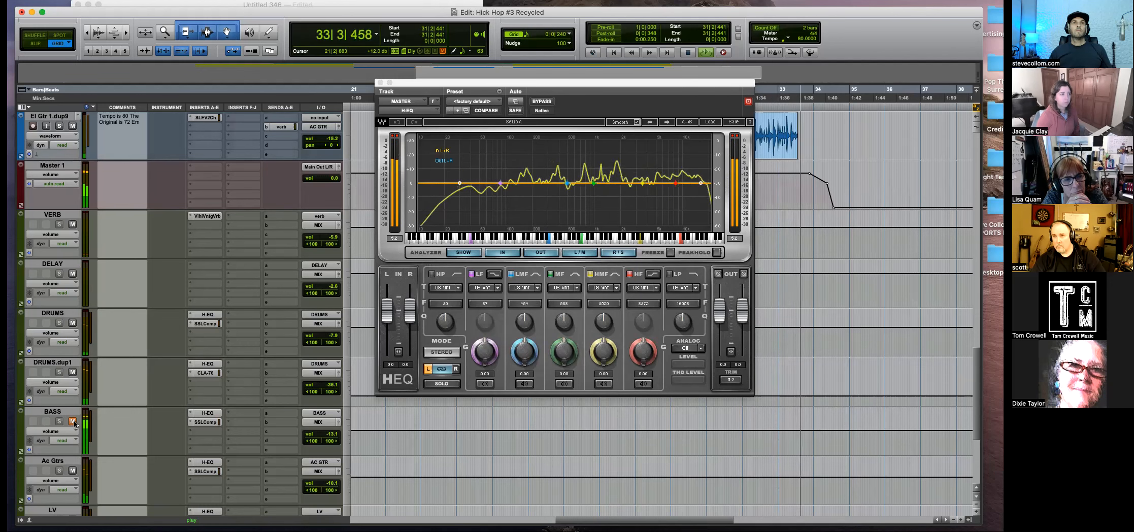
{"action": "left_click", "coordinate": [72, 422]}
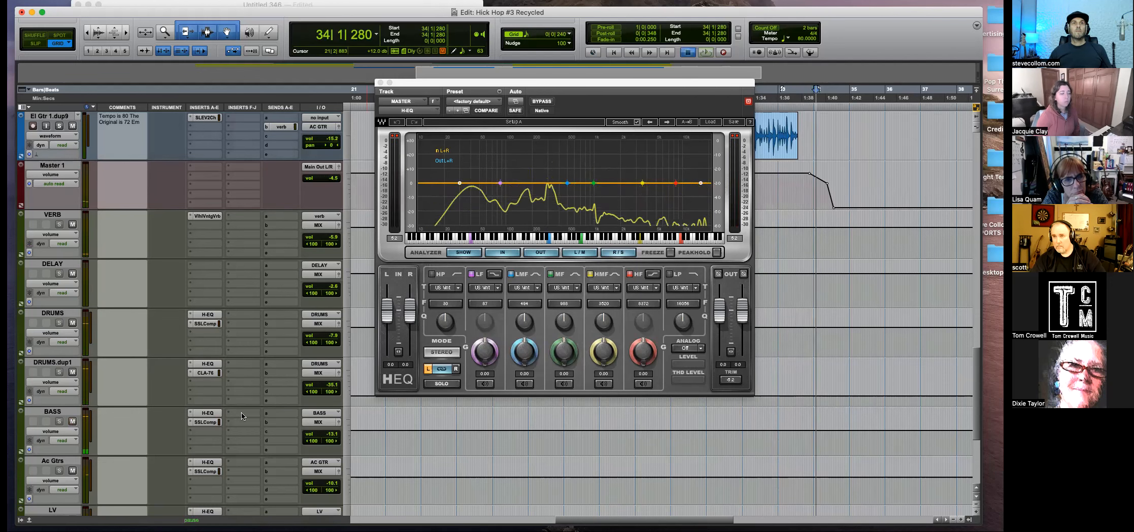
Play from bar 28 and lower the BASS bus volume to -16.4 dB while monitoring the H-EQ analyzer.
{"action": "left_click_drag", "start_coordinate": [617, 488], "coordinate": [777, 489]}
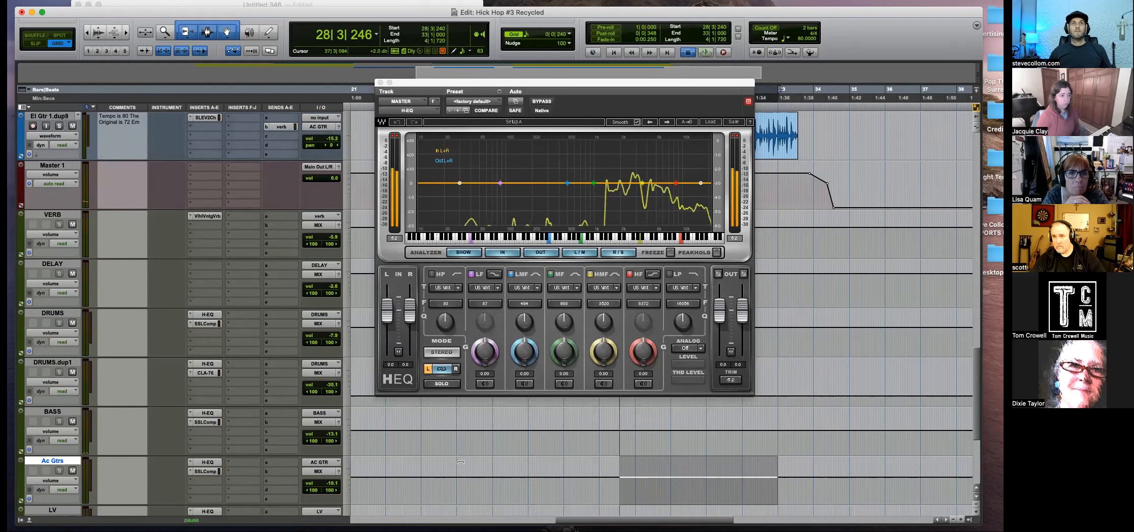
{"action": "left_click", "coordinate": [334, 434]}
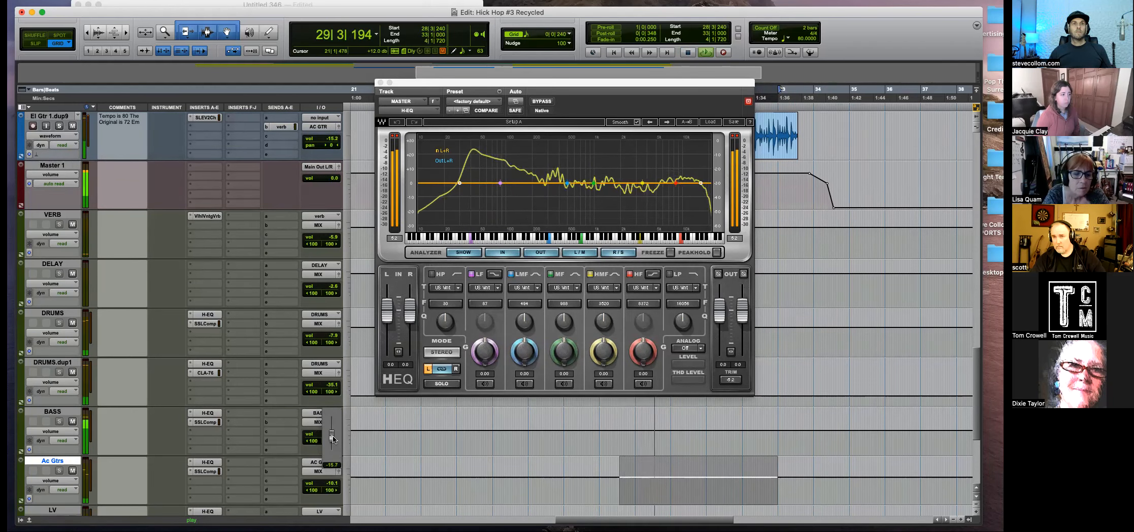
{"action": "left_click_drag", "start_coordinate": [334, 440], "coordinate": [334, 442]}
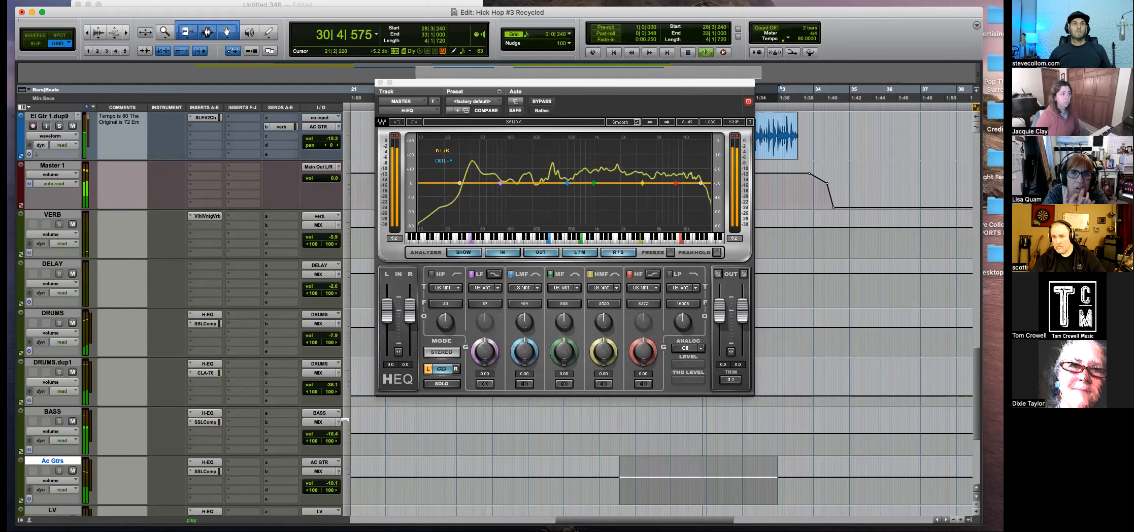
{"action": "left_click_drag", "start_coordinate": [332, 435], "coordinate": [332, 440]}
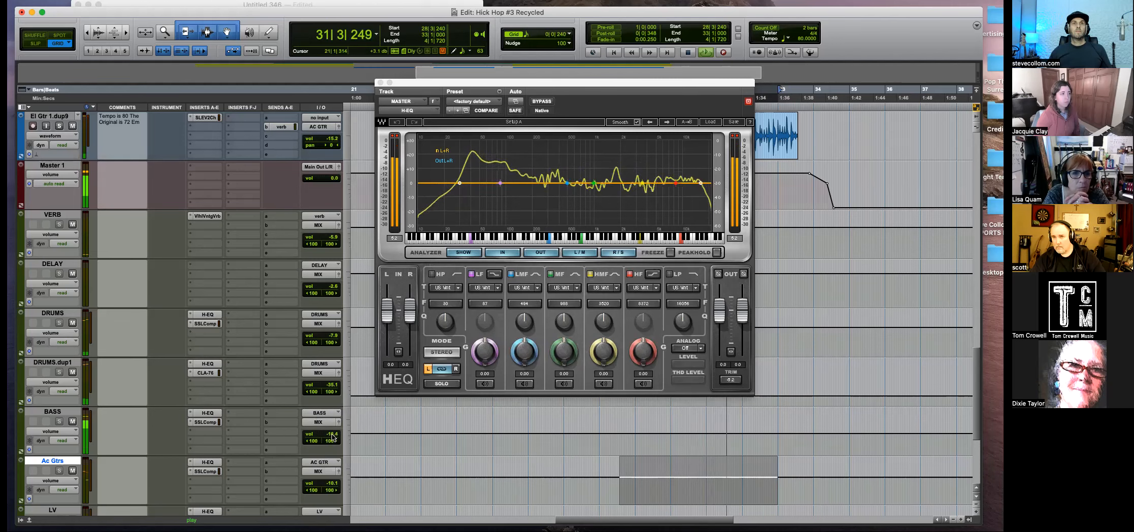
Lower the L1 Ultramaximizer threshold on the MASTER track to -3.2 dB during playback.
{"action": "left_click", "coordinate": [380, 83]}
{"action": "scroll", "coordinate": [791, 378], "scroll_direction": "down", "scroll_amount": 5}
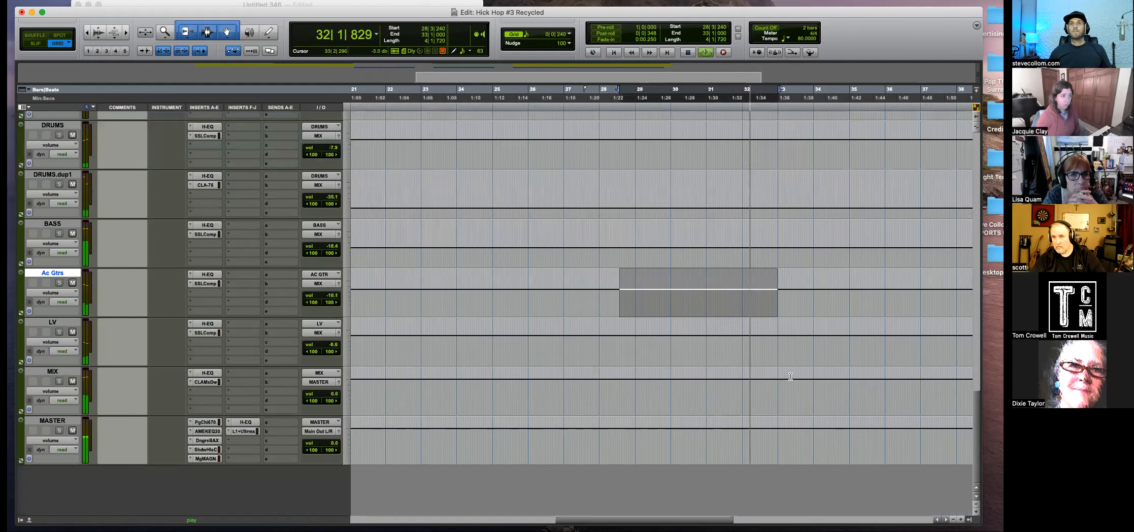
{"action": "key", "text": "space"}
{"action": "left_click", "coordinate": [244, 431]}
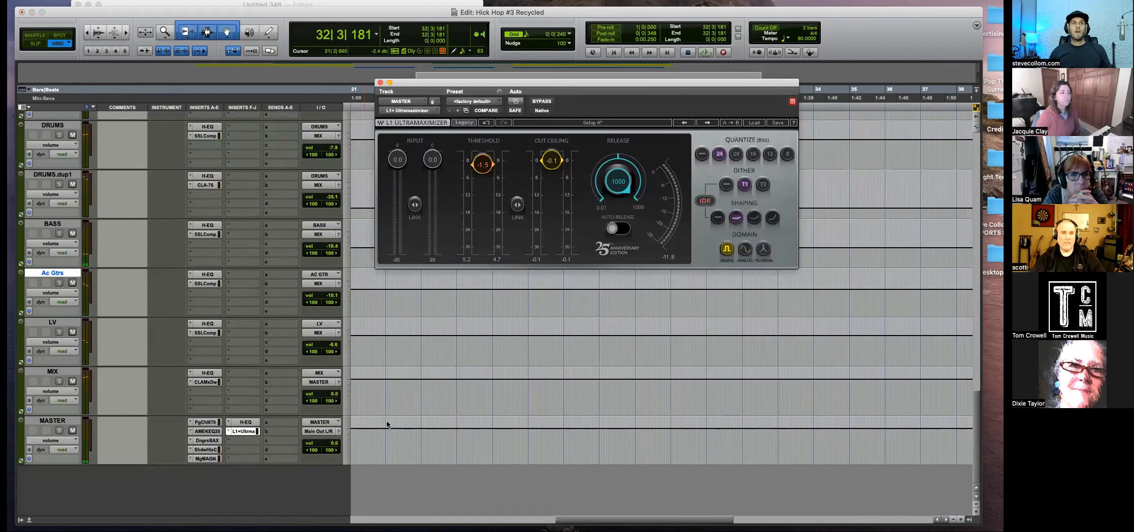
{"action": "key", "text": "space"}
{"action": "left_click_drag", "start_coordinate": [483, 164], "coordinate": [490, 171]}
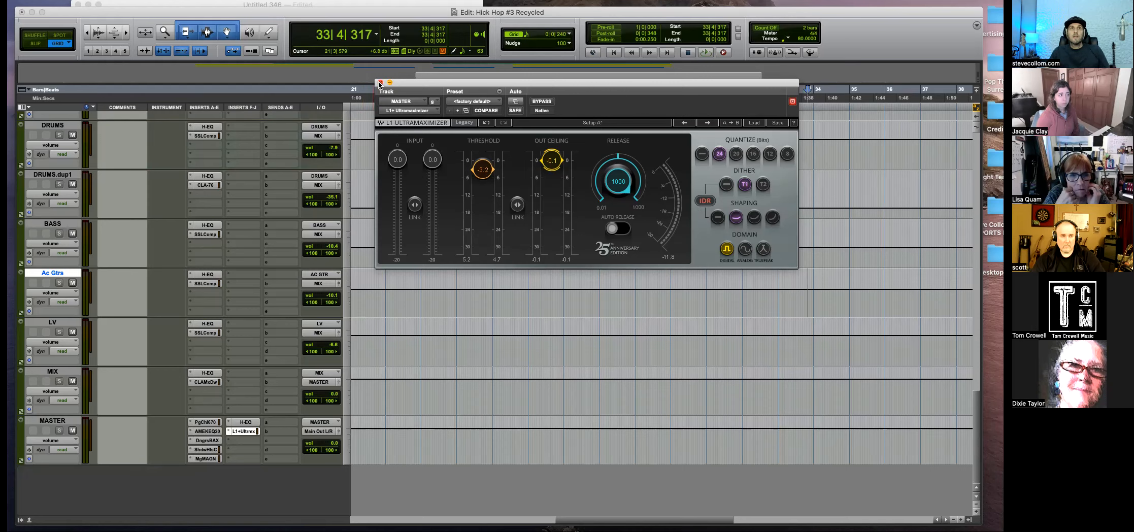
{"action": "left_click", "coordinate": [381, 82]}
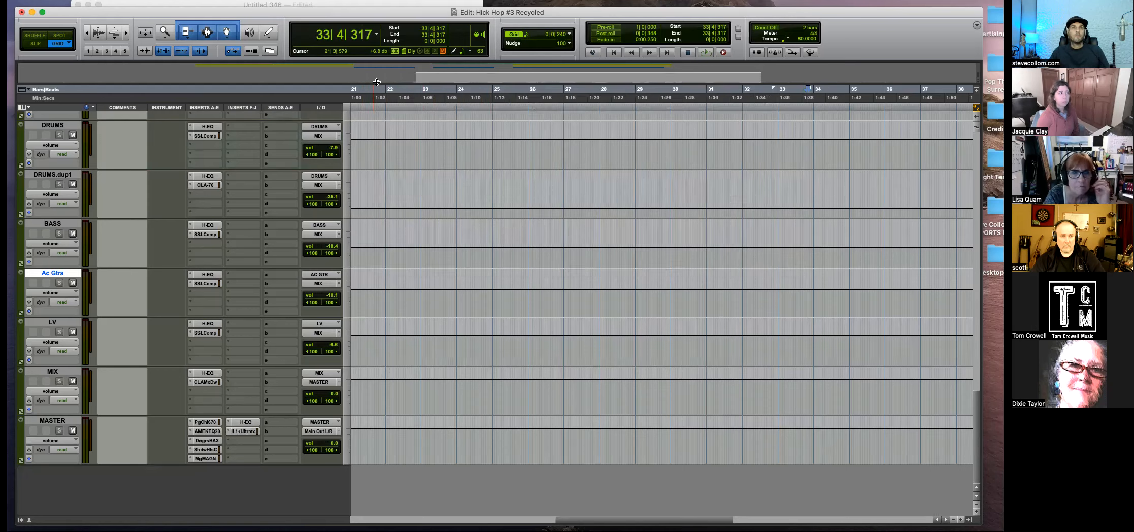
Play from bar 28 and readjust the MASTER track's L1 Ultramaximizer threshold to -2.9 dB.
{"action": "scroll", "coordinate": [597, 395], "scroll_direction": "up", "scroll_amount": 5}
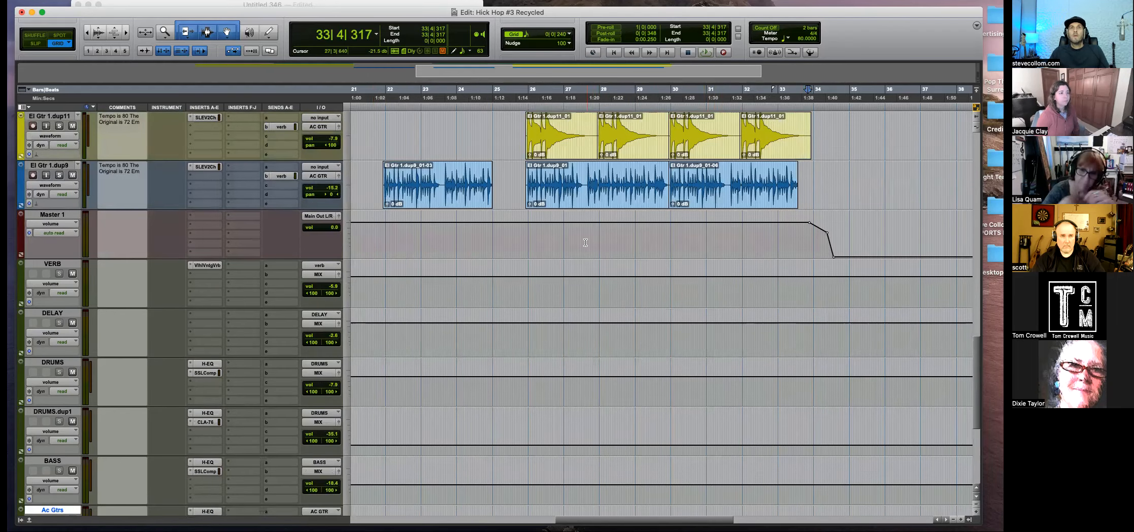
{"action": "left_click", "coordinate": [601, 233]}
{"action": "key", "text": "space"}
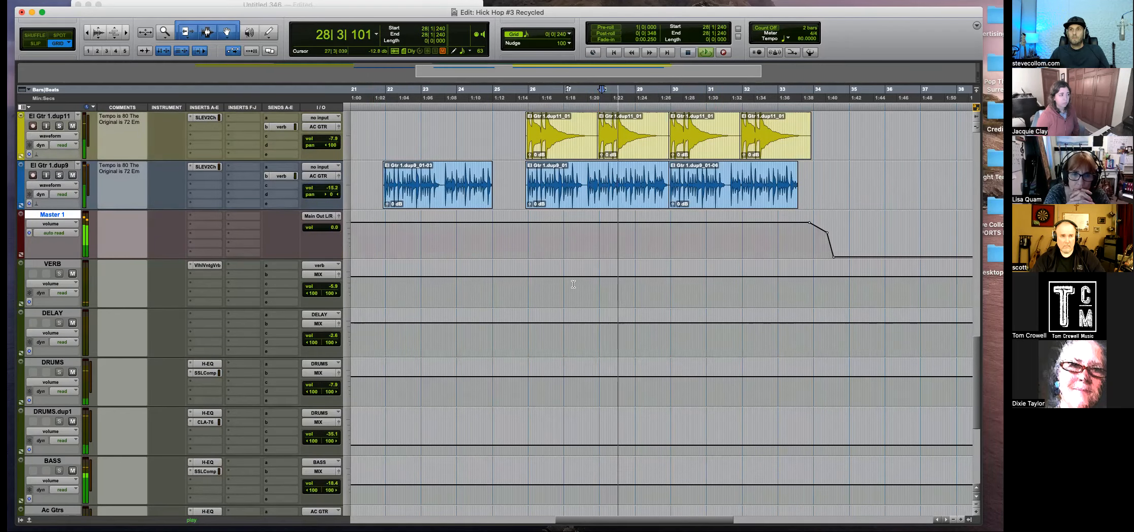
{"action": "scroll", "coordinate": [244, 433], "scroll_direction": "down", "scroll_amount": 5}
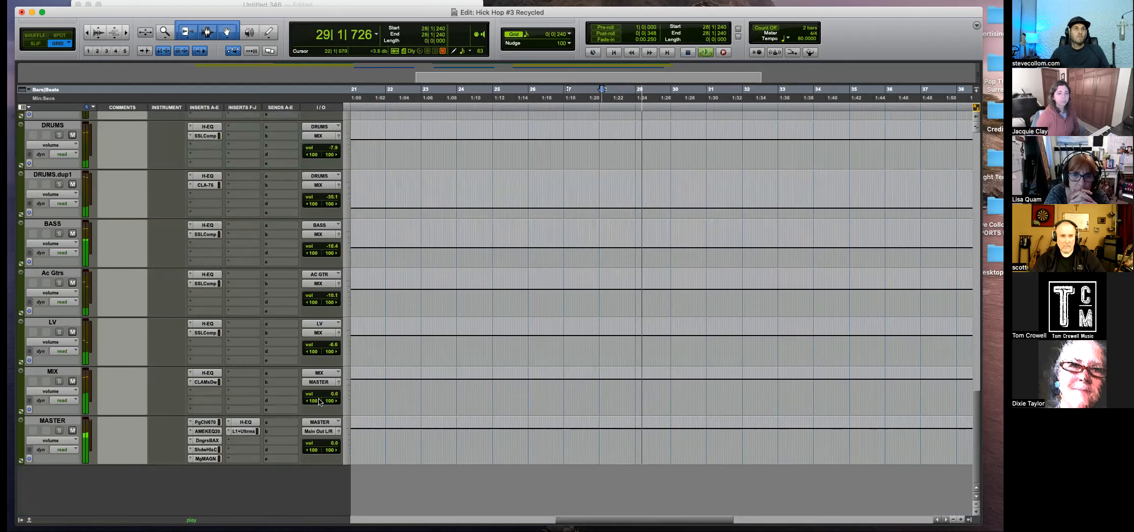
{"action": "left_click", "coordinate": [244, 431]}
{"action": "key", "text": "r"}
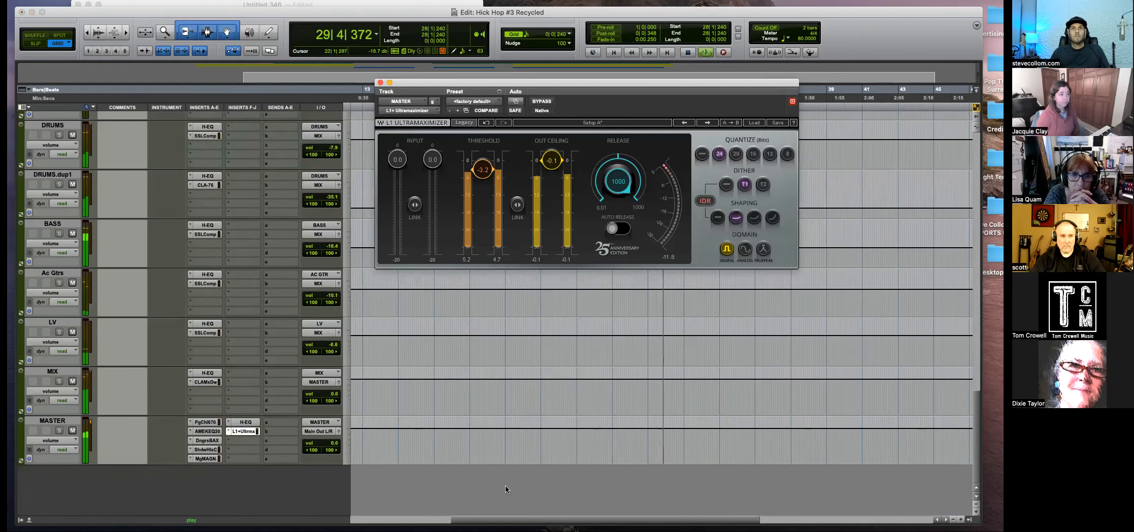
{"action": "left_click_drag", "start_coordinate": [483, 170], "coordinate": [482, 167]}
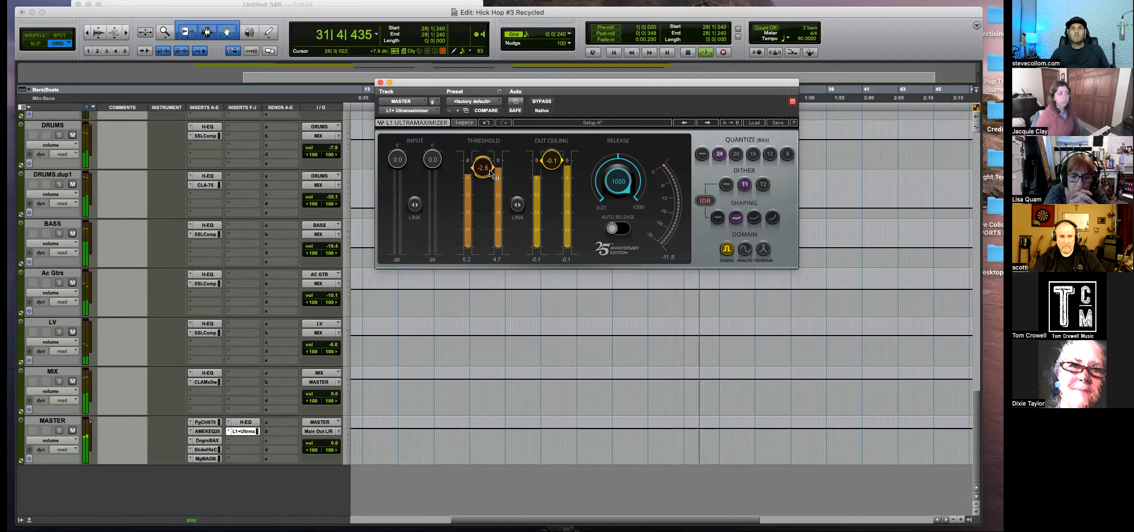
{"action": "left_click_drag", "start_coordinate": [490, 174], "coordinate": [486, 176]}
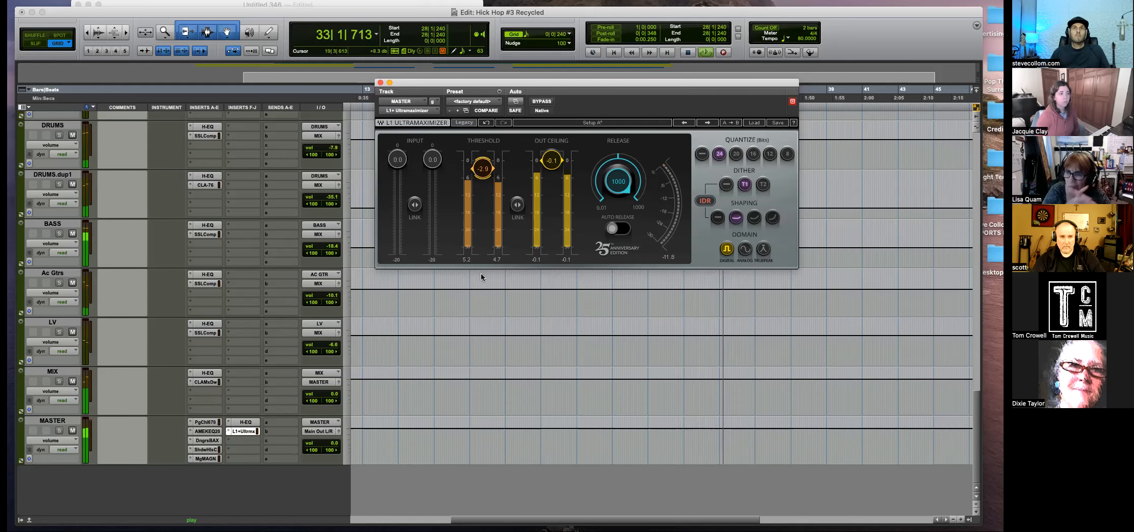
{"action": "scroll", "coordinate": [453, 324], "scroll_direction": "up", "scroll_amount": 5}
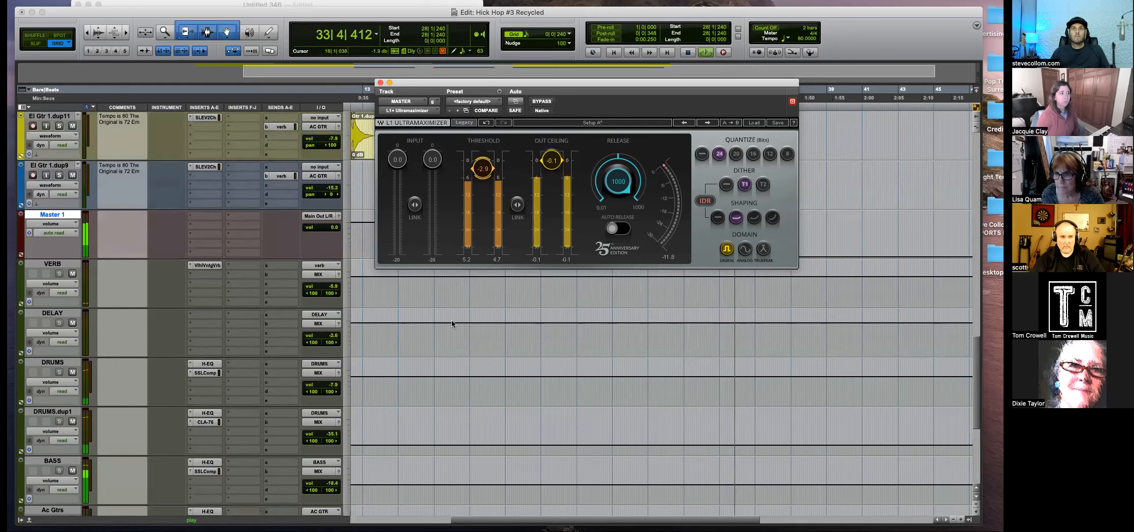
{"action": "key", "text": "space"}
{"action": "key", "text": "r"}
{"action": "key", "text": "r"}
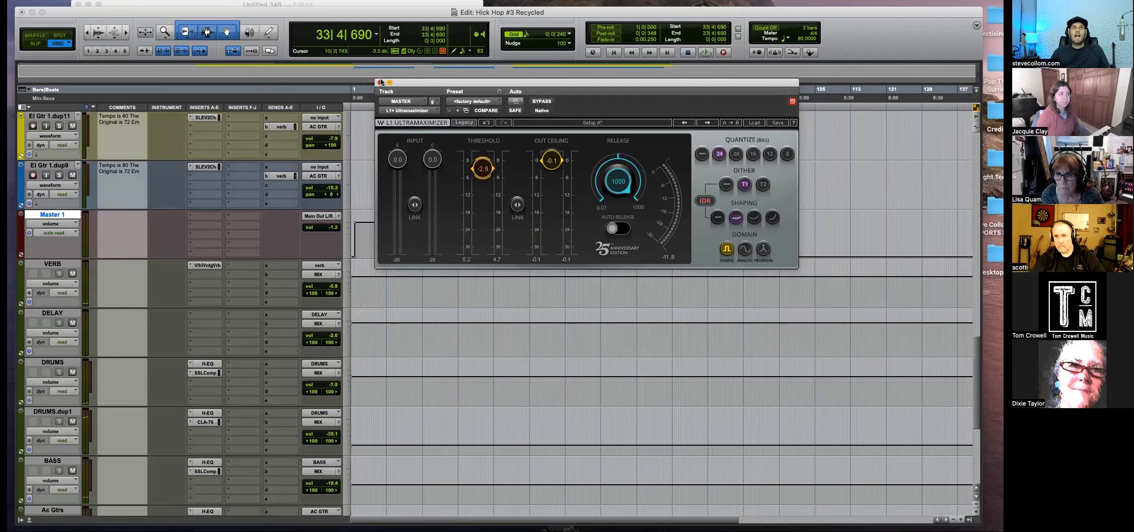
{"action": "left_click", "coordinate": [381, 83]}
Solo the WIDECHURCHC track and audition it from bar 5.
{"action": "scroll", "coordinate": [408, 279], "scroll_direction": "up", "scroll_amount": 10}
{"action": "key", "text": "t"}
{"action": "key", "text": "t"}
{"action": "key", "text": "t"}
{"action": "key", "text": "r"}
{"action": "key", "text": "r"}
{"action": "left_click", "coordinate": [389, 174]}
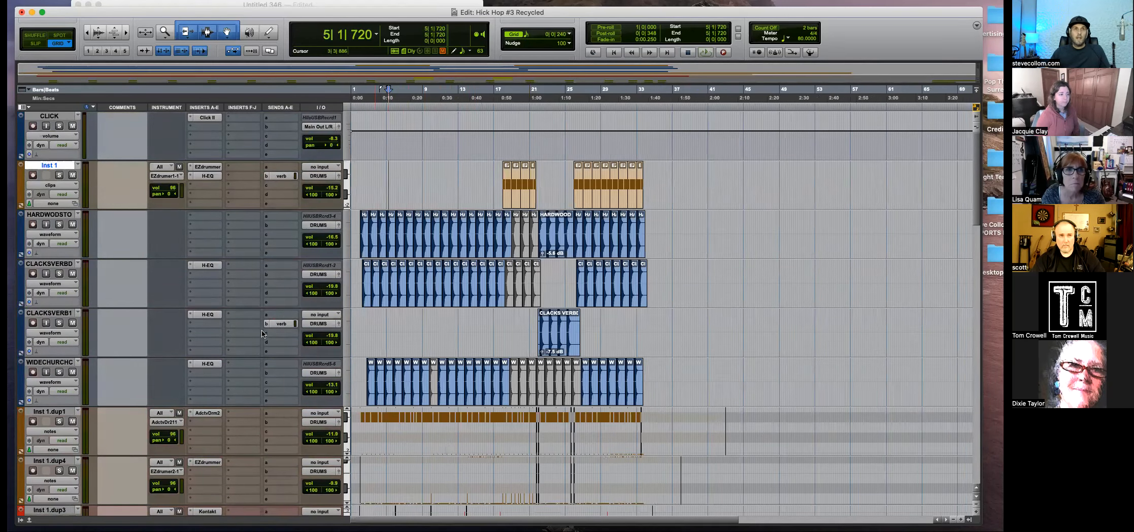
{"action": "left_click", "coordinate": [60, 373]}
{"action": "key", "text": "space"}
{"action": "key", "text": "t"}
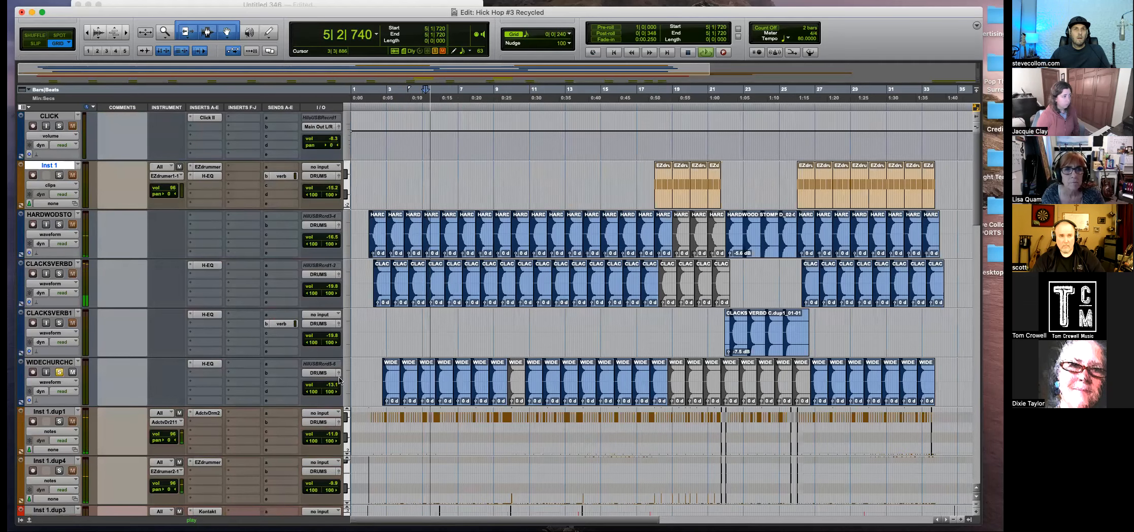
Lower the WIDECHURCHC track volume to about -22 dB, replay from bar 5 and take the track out of solo.
{"action": "key", "text": "t"}
{"action": "key", "text": "t"}
{"action": "key", "text": "r"}
{"action": "key", "text": "space"}
{"action": "left_click_drag", "start_coordinate": [325, 385], "coordinate": [333, 391]}
{"action": "key", "text": "space"}
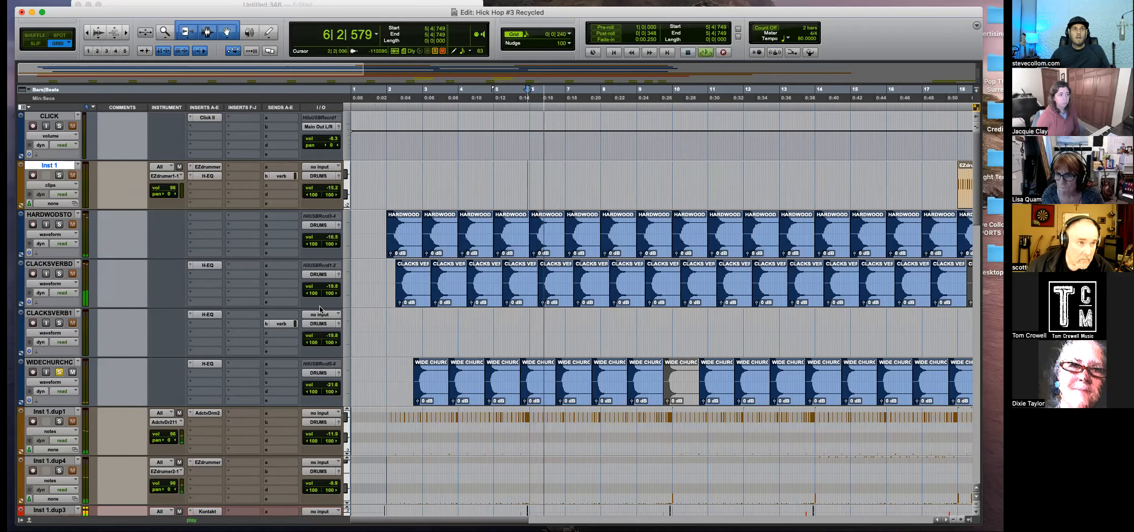
{"action": "left_click", "coordinate": [59, 372]}
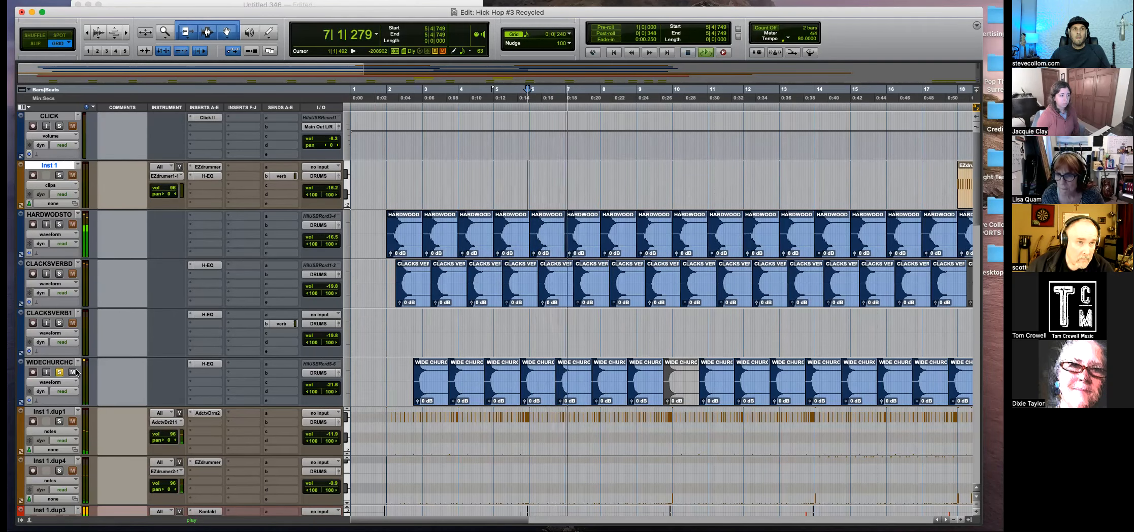
Set the L1 Ultramaximizer threshold on the MASTER track to -4.2 dB while listening to the mix, and close the plug-in.
{"action": "scroll", "coordinate": [439, 381], "scroll_direction": "down", "scroll_amount": 15}
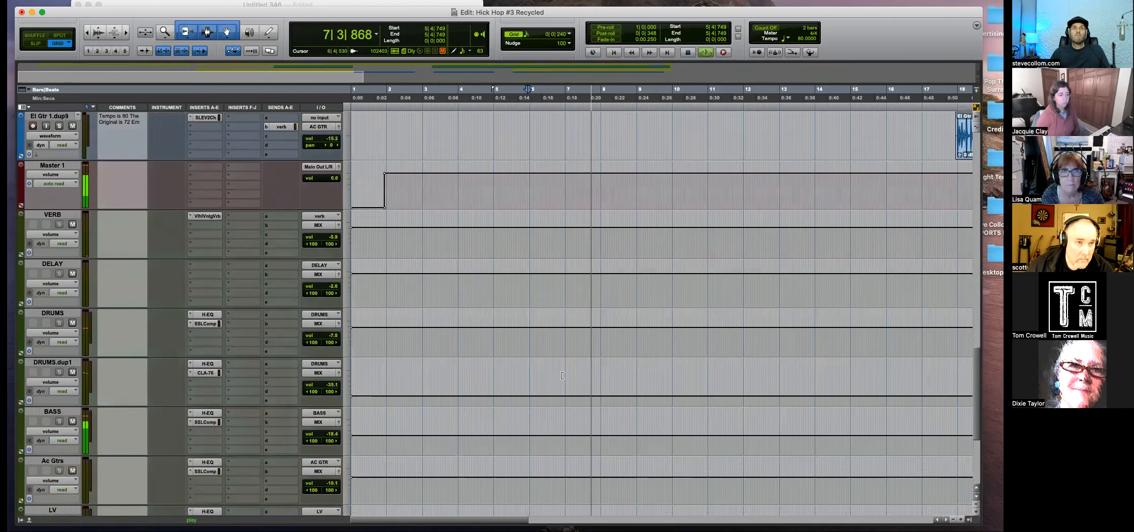
{"action": "left_click", "coordinate": [244, 431]}
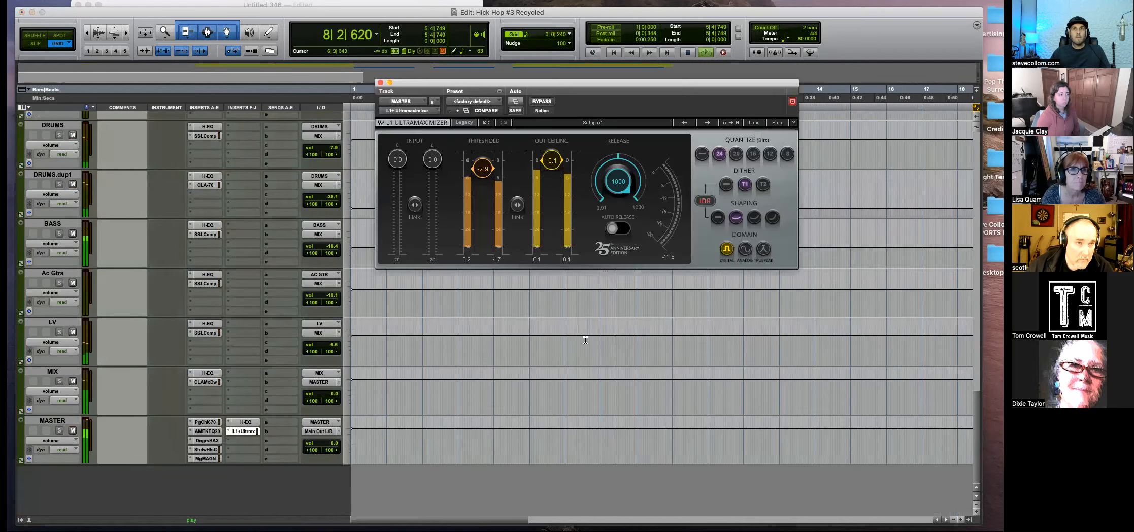
{"action": "left_click_drag", "start_coordinate": [482, 169], "coordinate": [489, 175]}
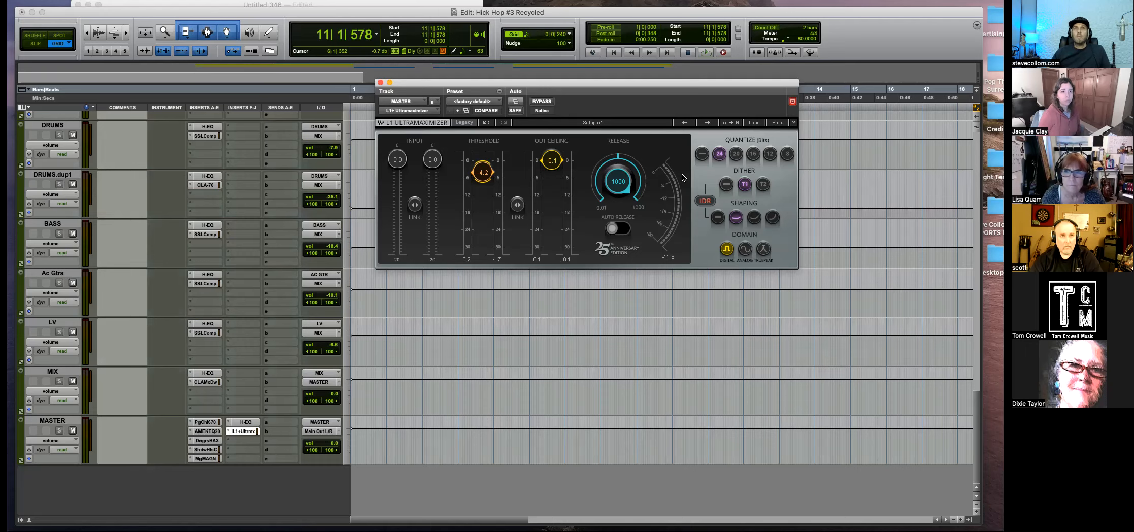
{"action": "scroll", "coordinate": [508, 305], "scroll_direction": "up", "scroll_amount": 15}
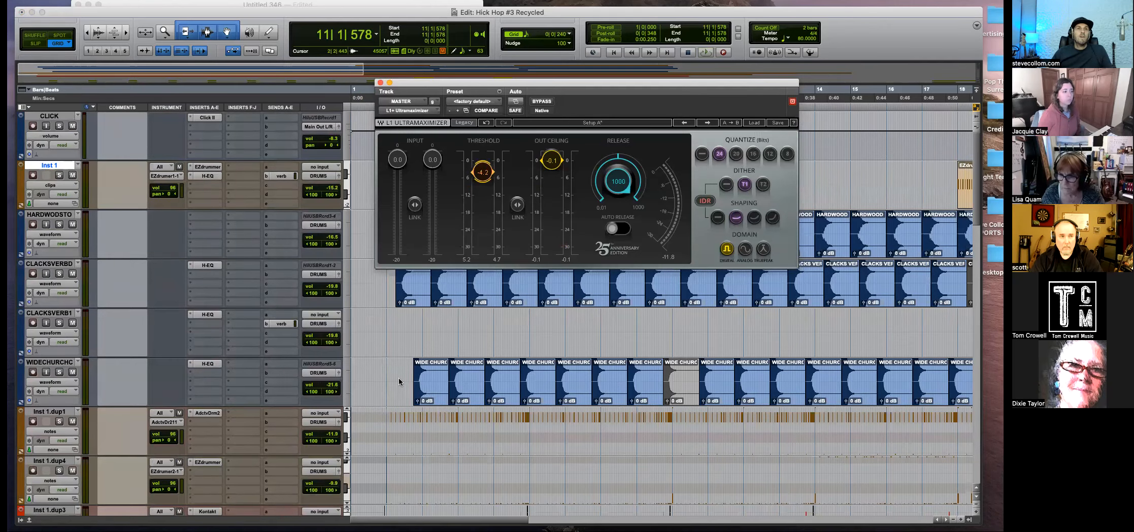
{"action": "scroll", "coordinate": [398, 381], "scroll_direction": "down", "scroll_amount": 20}
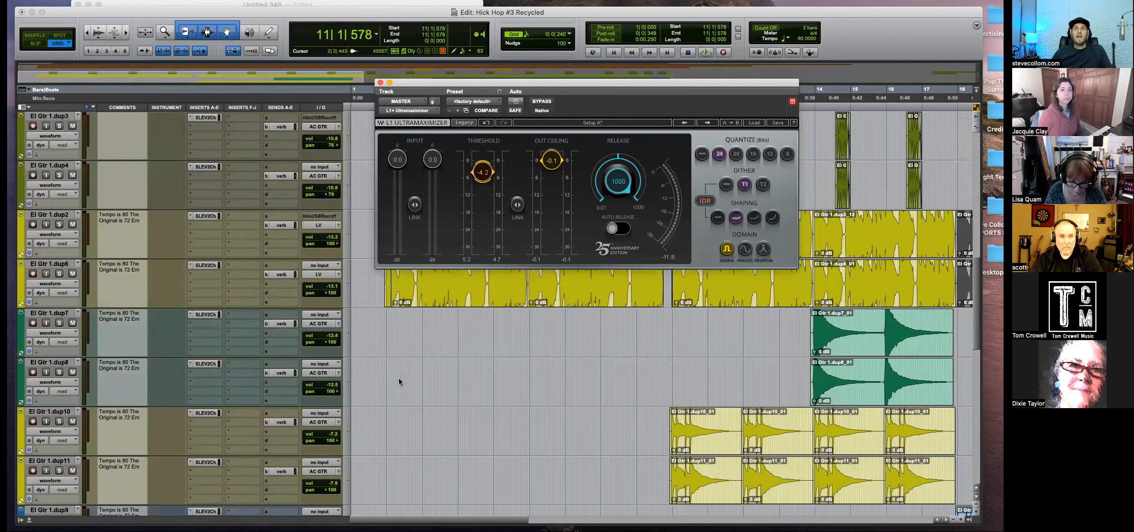
{"action": "scroll", "coordinate": [489, 362], "scroll_direction": "down", "scroll_amount": 5}
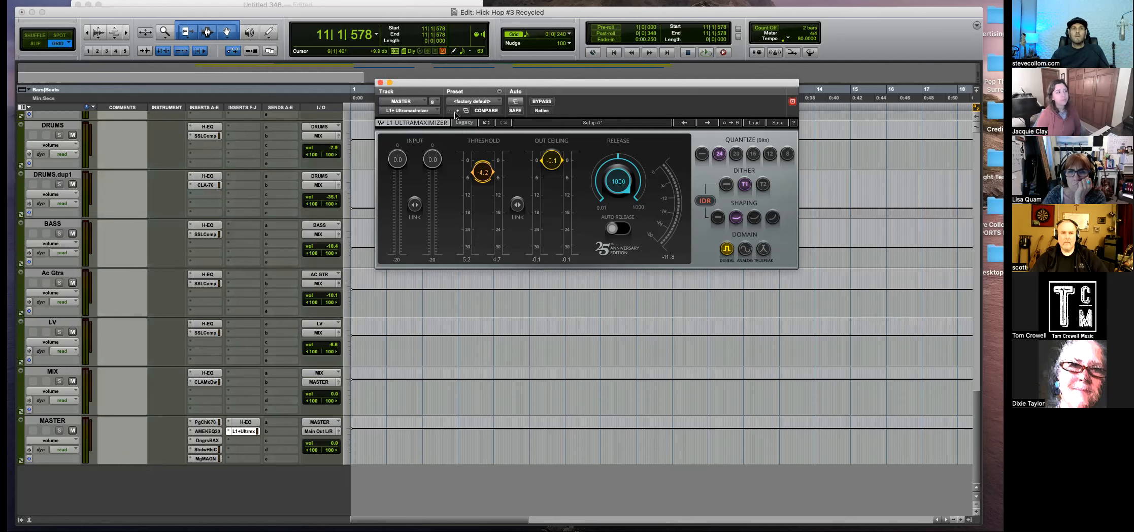
{"action": "left_click", "coordinate": [380, 82]}
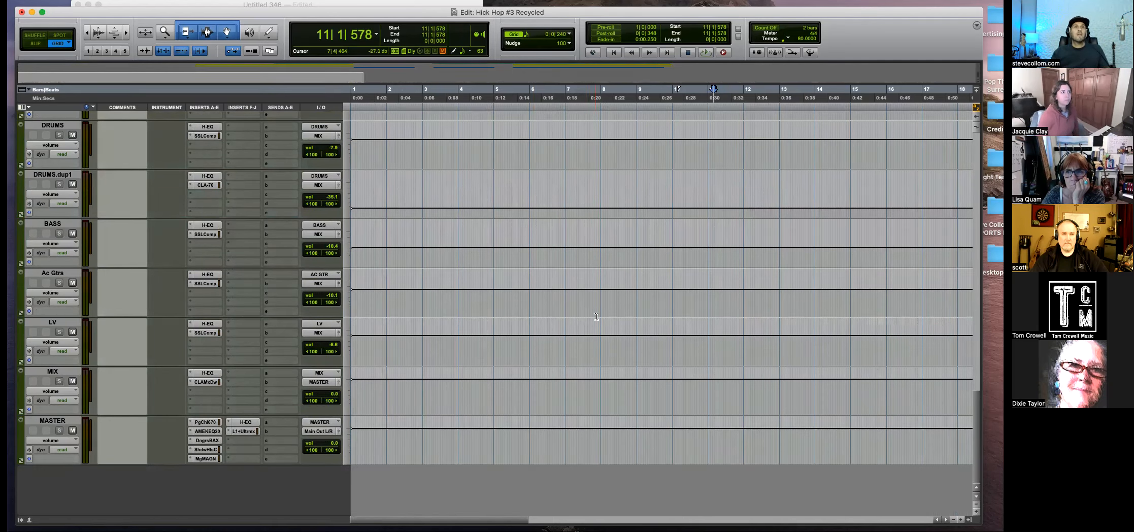
Select the whole song on the Master 1 track, from 1|4|720 to the end of the fade-out at 34|3|240.
{"action": "scroll", "coordinate": [579, 328], "scroll_direction": "up", "scroll_amount": 6}
{"action": "key", "text": "r"}
{"action": "key", "text": "r"}
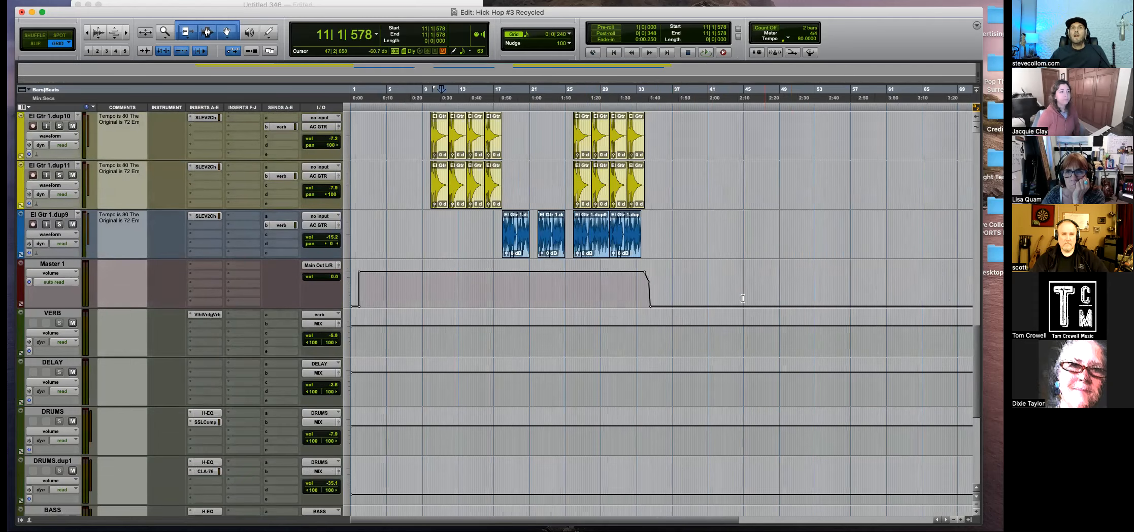
{"action": "left_click", "coordinate": [652, 285]}
{"action": "key", "text": "t"}
{"action": "key", "text": "t"}
{"action": "key", "text": "t"}
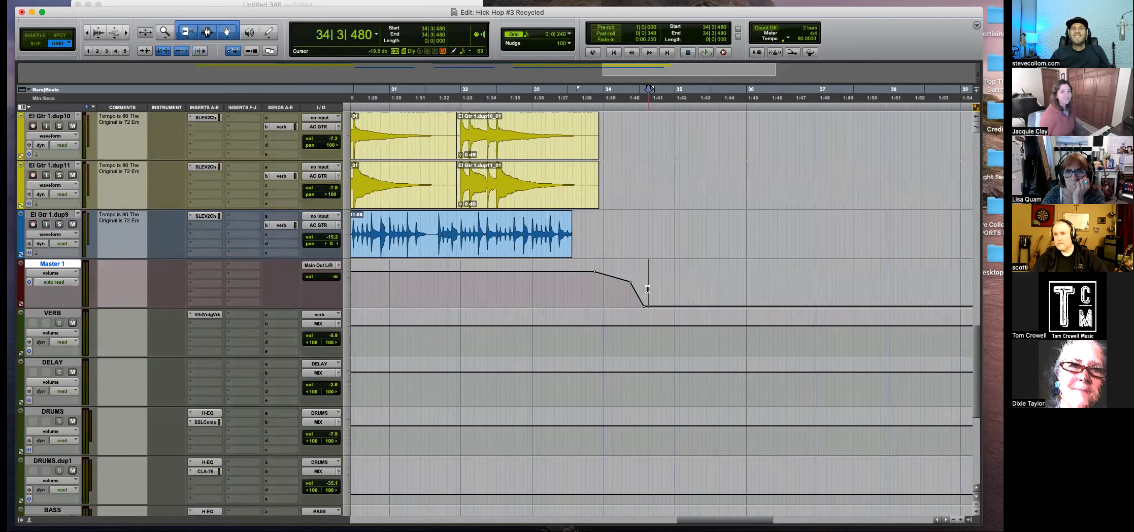
{"action": "left_click_drag", "start_coordinate": [643, 290], "coordinate": [417, 287]}
{"action": "key", "text": "r"}
{"action": "key", "text": "r"}
{"action": "key", "text": "r"}
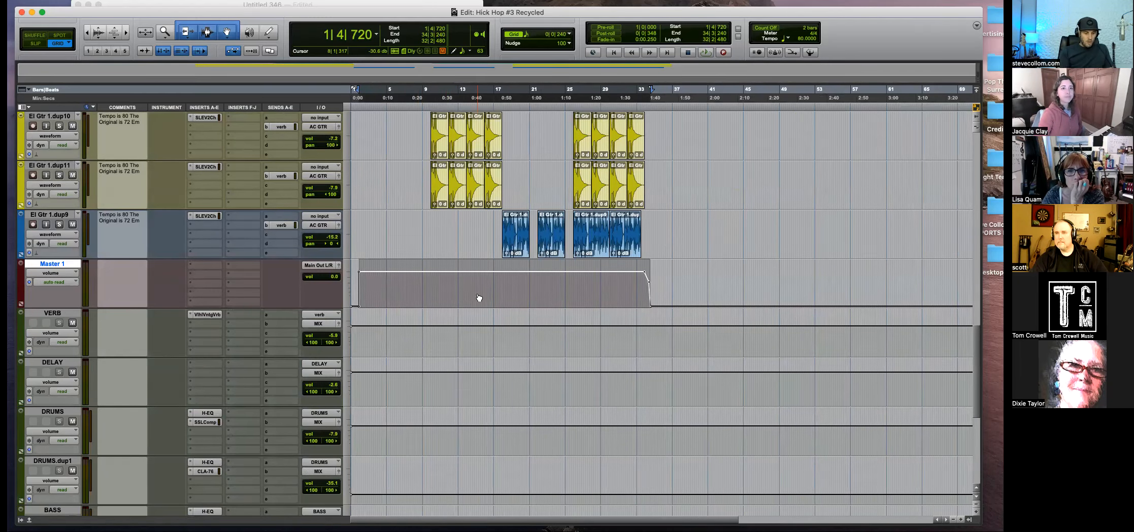
Open the Bounce Mix settings for the selected range and clear the file name.
{"action": "key", "text": "alt+super+b"}
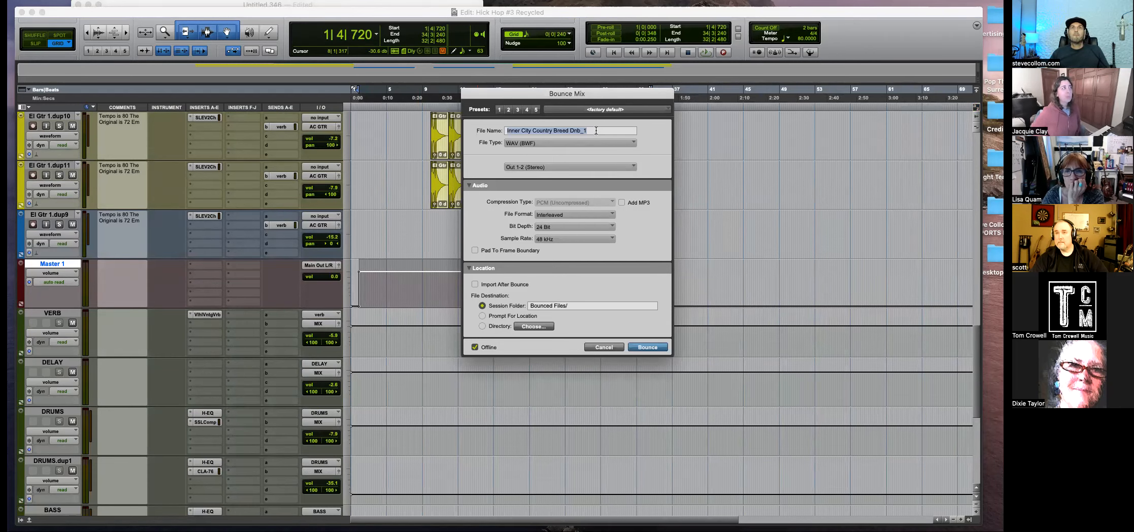
{"action": "key", "text": "BackSpace"}
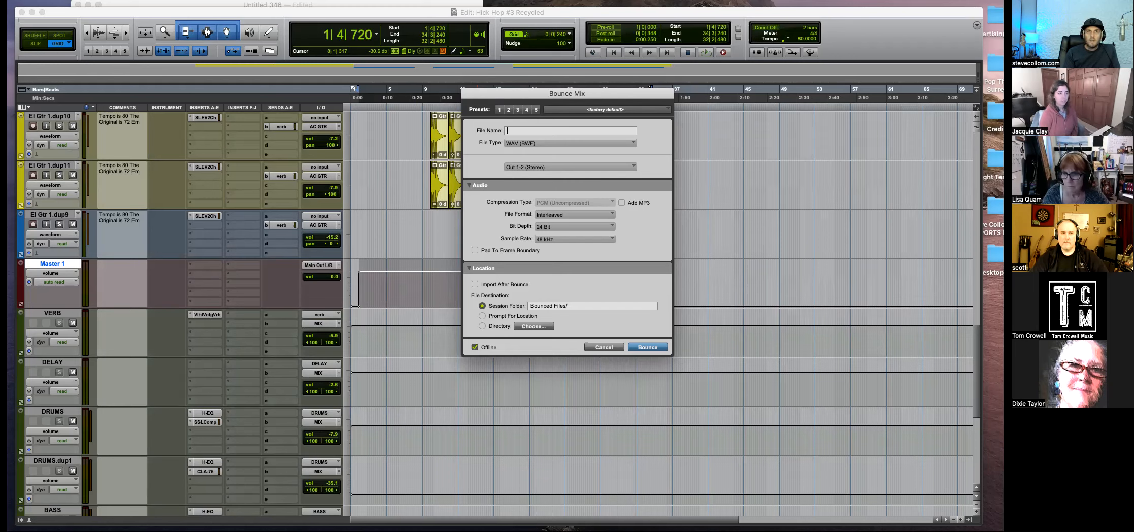
{"action": "type", "text": "T"}
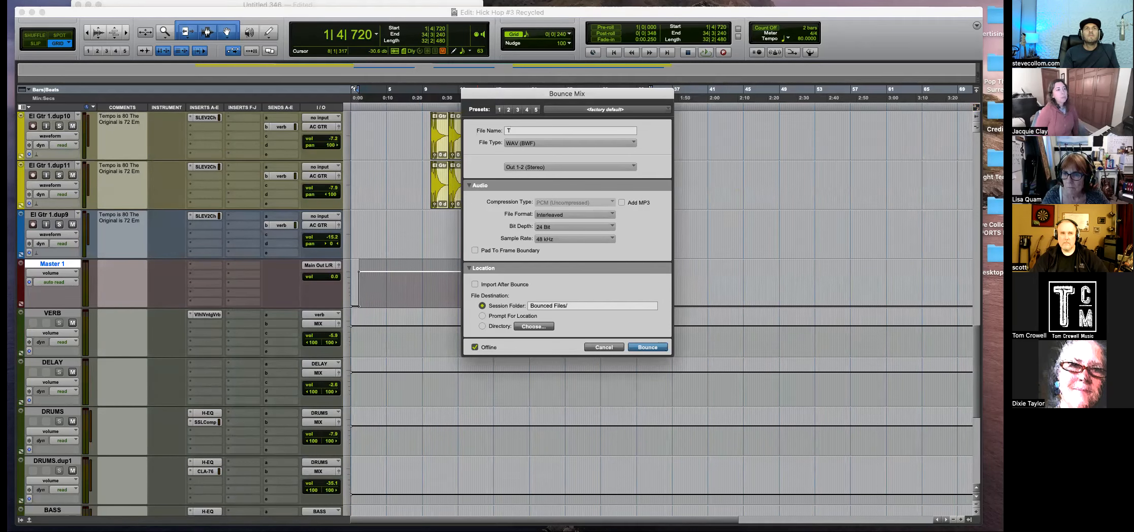
{"action": "type", "text": "ruck"}
{"action": "key", "text": "BackSpace"}
{"action": "key", "text": "BackSpace"}
{"action": "key", "text": "BackSpace"}
{"action": "key", "text": "BackSpace"}
{"action": "key", "text": "BackSpace"}
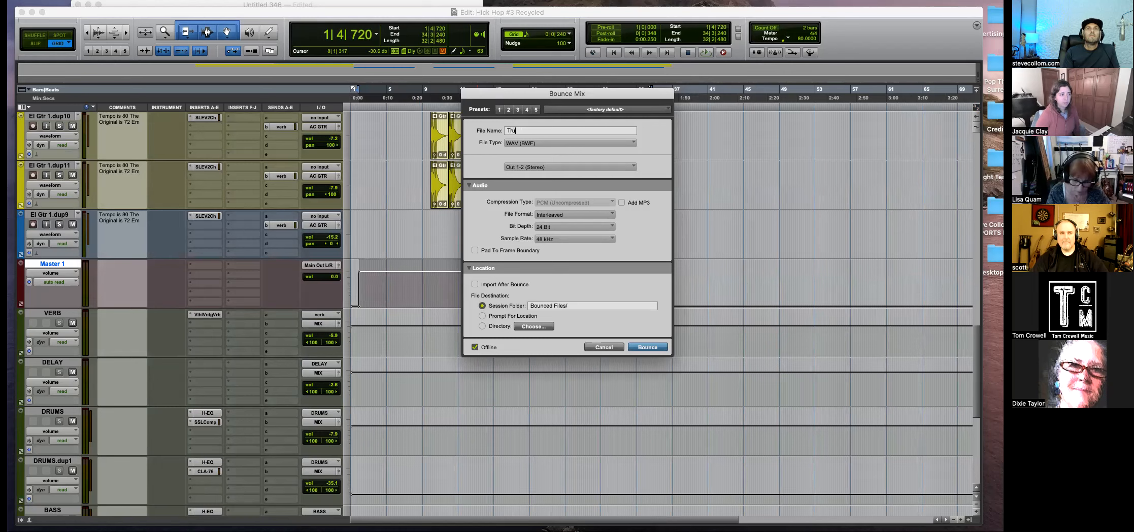
{"action": "type", "text": "City"}
{"action": "key", "text": "BackSpace"}
{"action": "key", "text": "BackSpace"}
{"action": "key", "text": "BackSpace"}
{"action": "key", "text": "BackSpace"}
{"action": "key", "text": "BackSpace"}
Name the bounce file "Urban Boots" and include an additional MP3 version.
{"action": "type", "text": "Urb"}
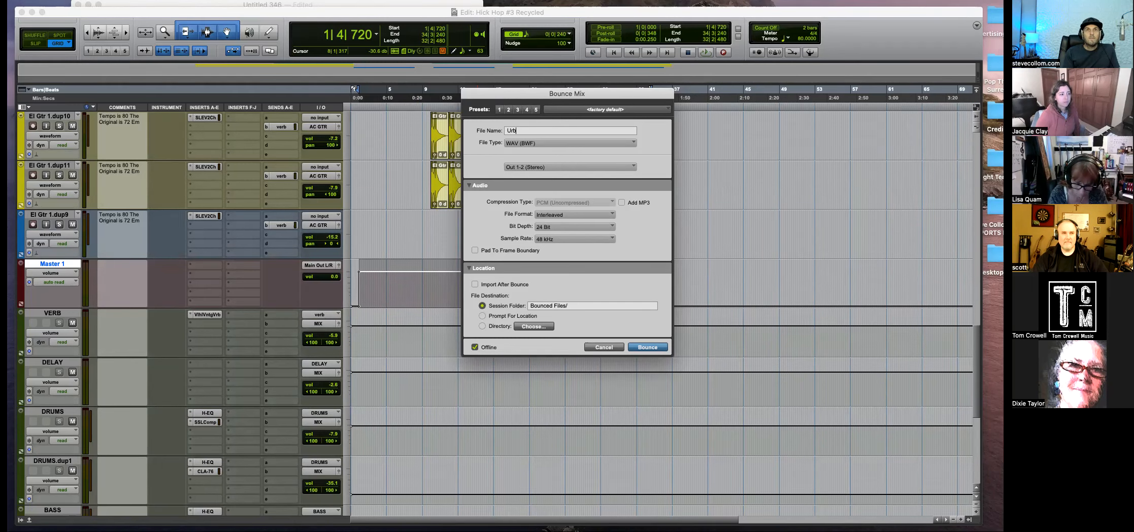
{"action": "key", "text": "BackSpace"}
{"action": "key", "text": "BackSpace"}
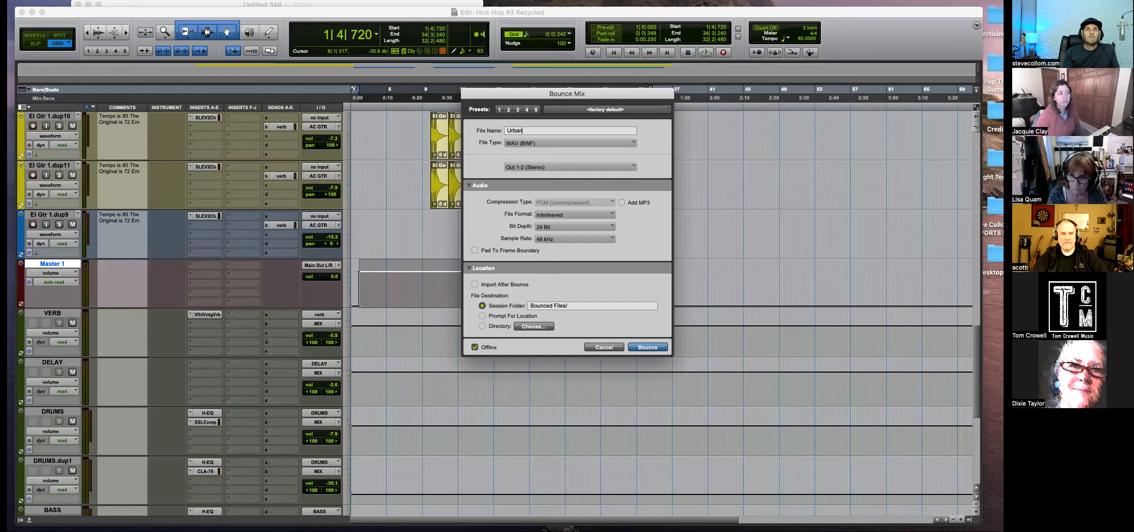
{"action": "type", "text": "an Boots"}
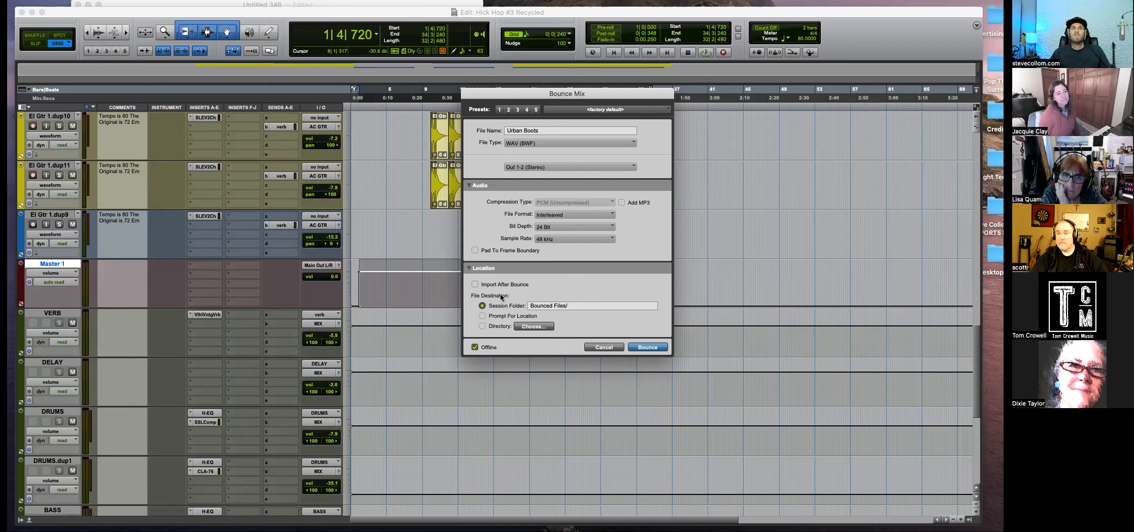
{"action": "left_click", "coordinate": [622, 202]}
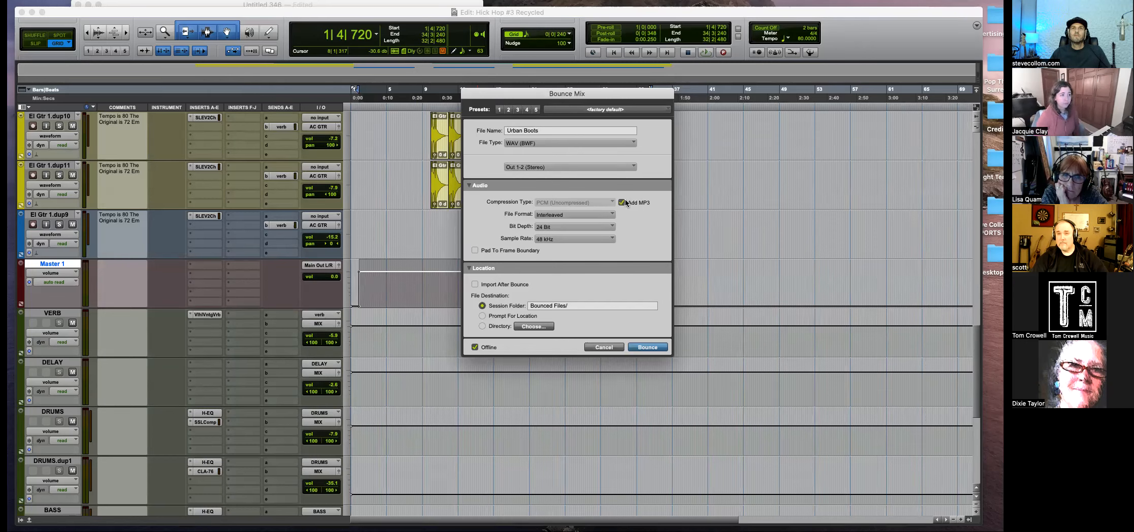